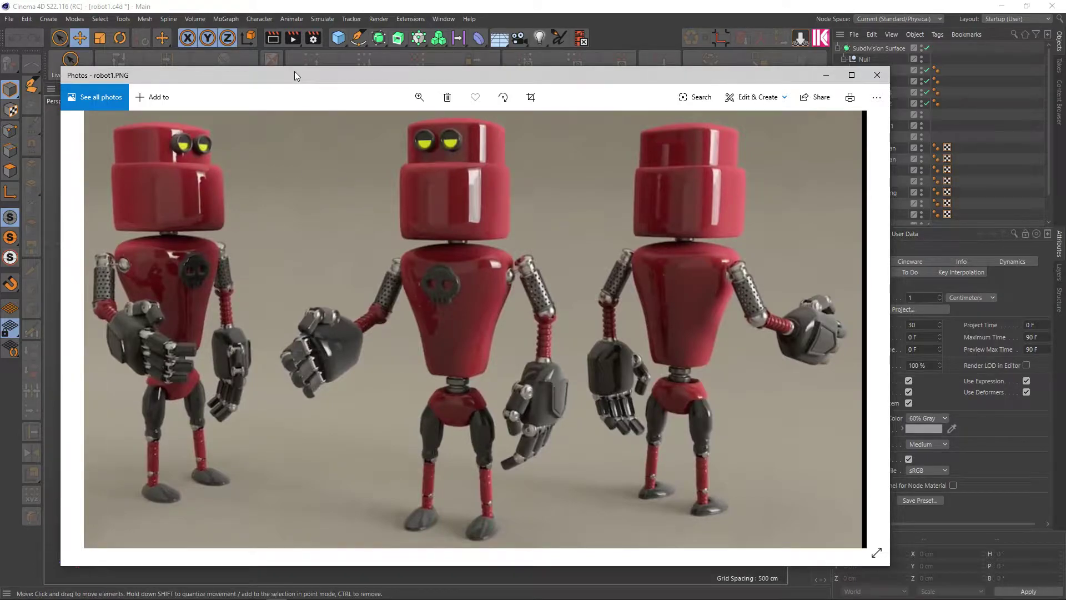
# Step: Move the robot1.PNG reference photo aside and pan the Perspective view onto the gray robot
pyautogui.moveTo(294, 71); pyautogui.dragTo(658, 127)
pyautogui.click(197, 260)
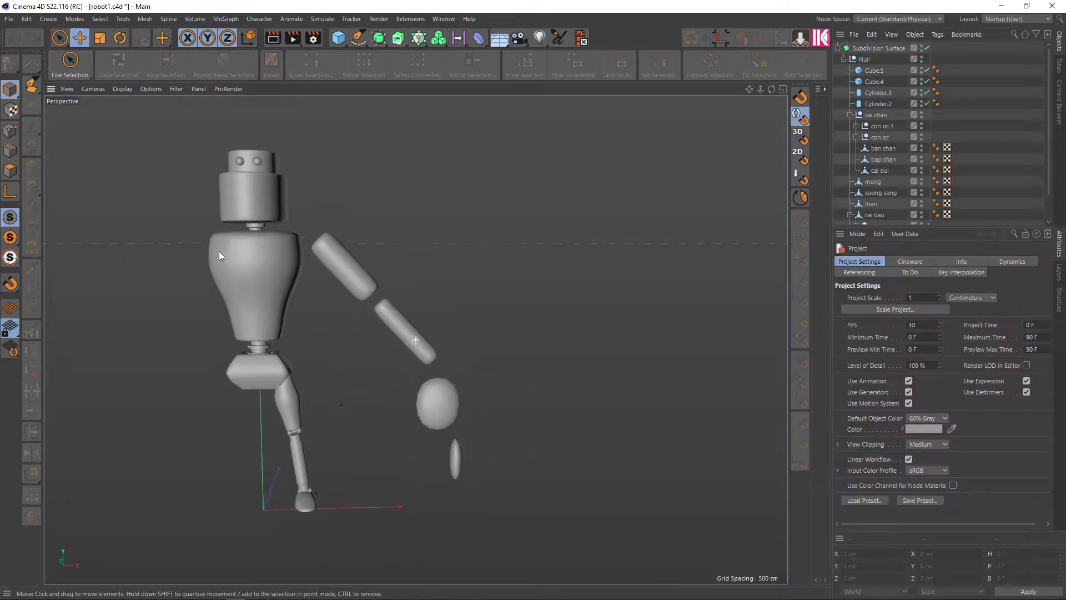
pyautogui.moveTo(219, 251); pyautogui.dragTo(167, 236, button='middle')
# Step: Show wireframe lines, shift the robot right, and render the view to compare with the reference
pyautogui.press('n')
pyautogui.press('b')
pyautogui.moveTo(253, 293); pyautogui.dragTo(288, 324, button='middle')
pyautogui.hotkey('ctrl', 'r')
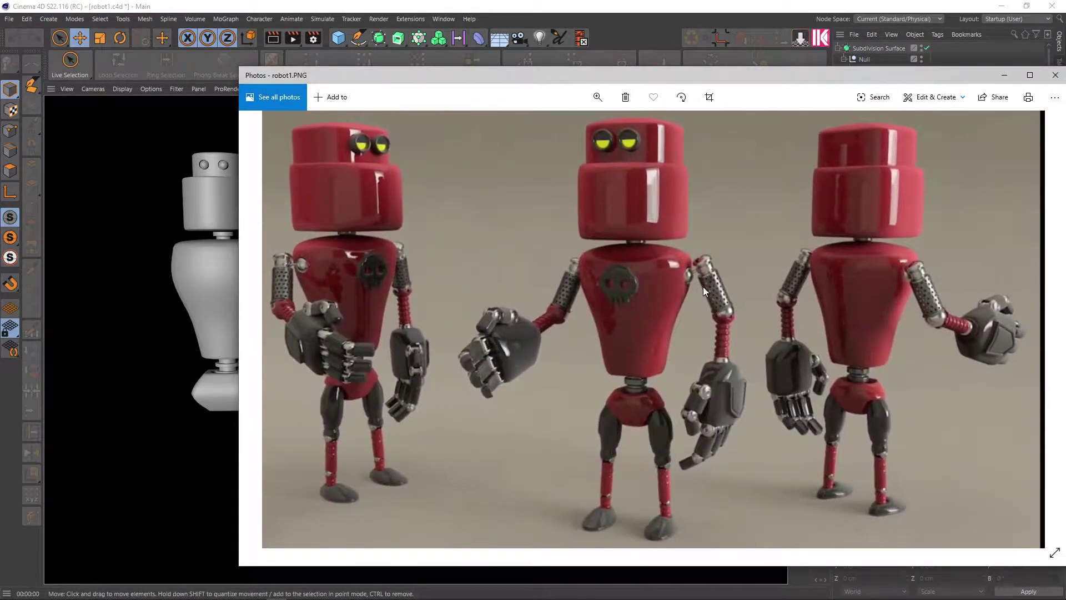
pyautogui.moveTo(714, 106); pyautogui.dragTo(653, 98)
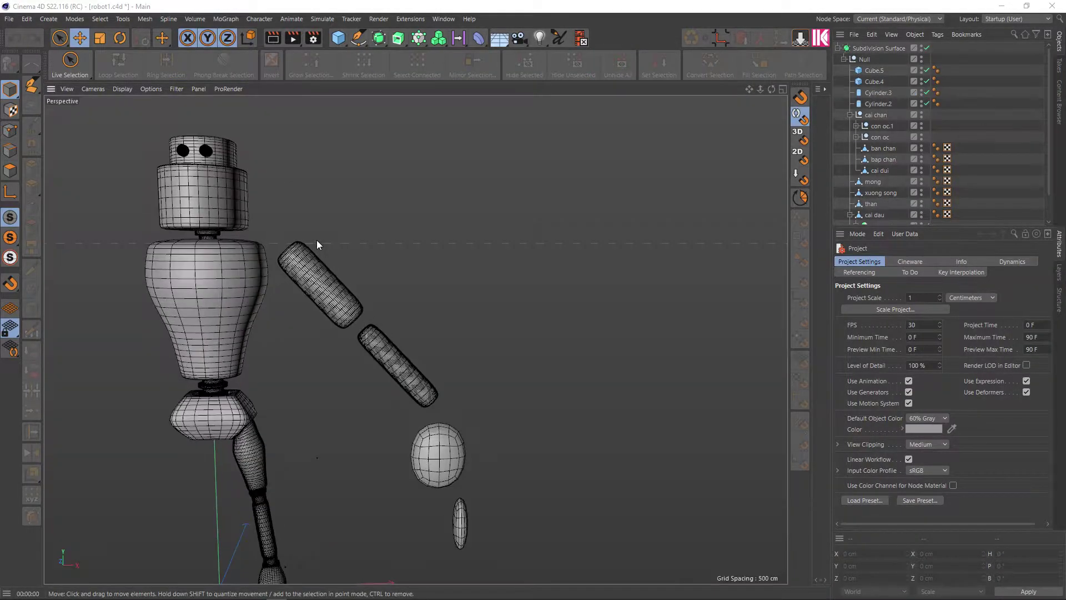
# Step: Zoom in on the robot and switch the viewport to Gouraud Shading without wireframes
pyautogui.keyDown('alt'); pyautogui.moveTo(317, 240); pyautogui.dragTo(401, 259, button='middle'); pyautogui.keyUp('alt')
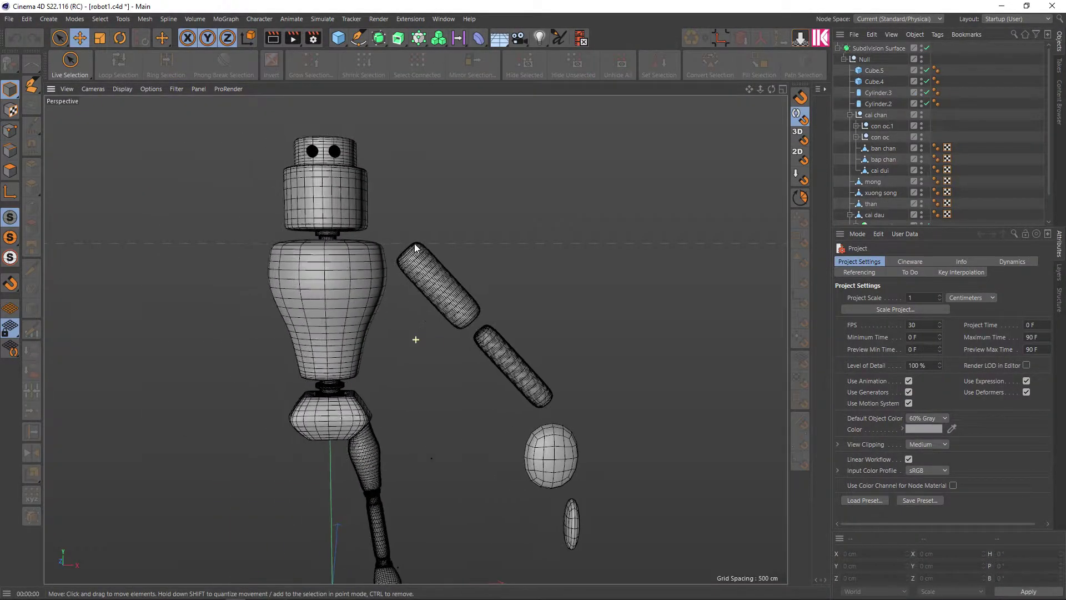
pyautogui.scroll(-3, 398, 254)
pyautogui.press('n')
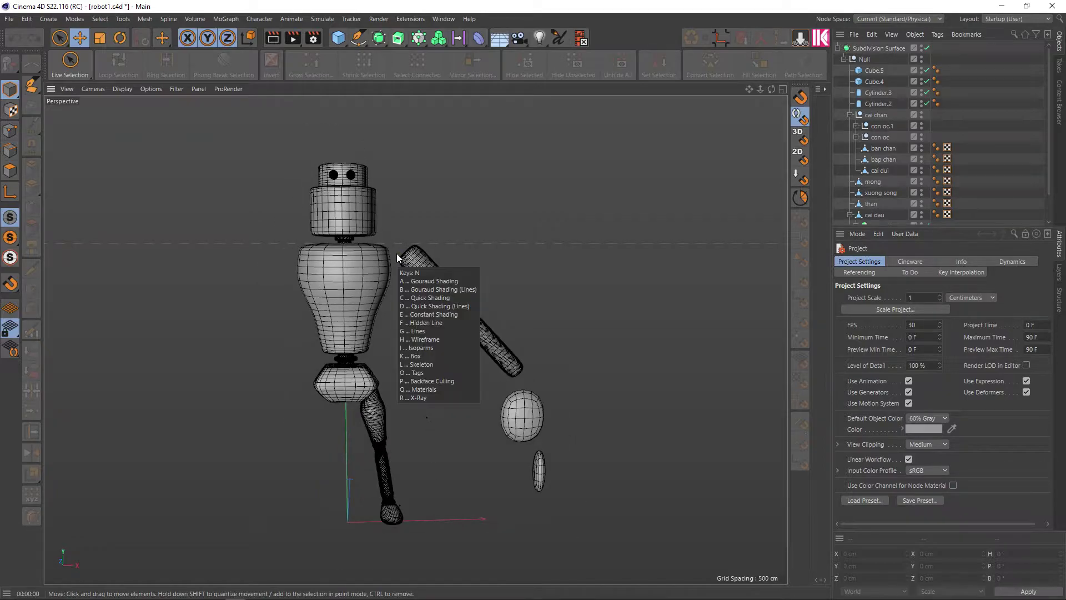
pyautogui.press('a')
pyautogui.keyDown('alt'); pyautogui.moveTo(378, 257); pyautogui.dragTo(370, 248, button='middle'); pyautogui.keyUp('alt')
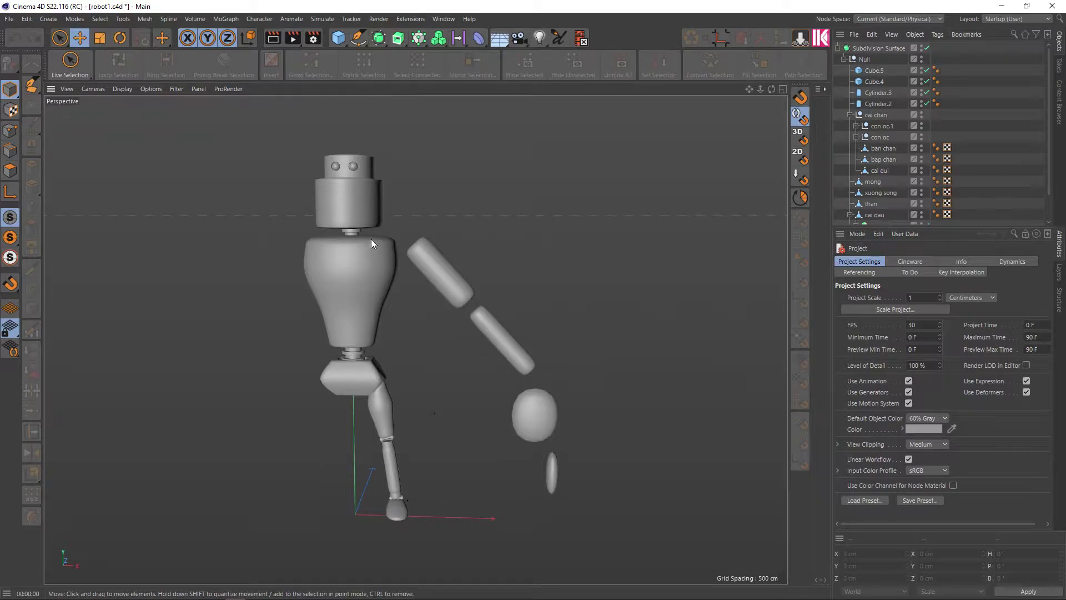
# Step: Select the robot, orbit around it, check the reference photo, then view from higher up
pyautogui.click(359, 276)
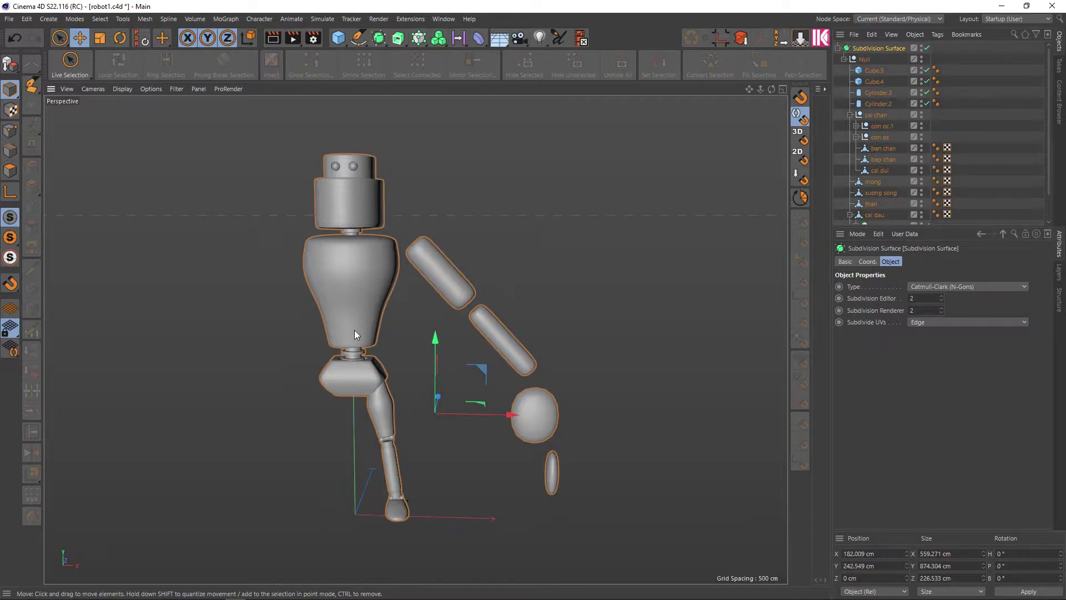
pyautogui.moveTo(354, 330)
pyautogui.keyDown('alt'); pyautogui.mouseDown(button='middle')
pyautogui.moveTo(369, 310)
pyautogui.moveTo(408, 325)
pyautogui.mouseUp(button='middle'); pyautogui.keyUp('alt')
pyautogui.moveTo(408, 325)
pyautogui.keyDown('alt'); pyautogui.mouseDown()
pyautogui.moveTo(402, 303)
pyautogui.moveTo(414, 321)
pyautogui.moveTo(399, 328)
pyautogui.moveTo(397, 317)
pyautogui.moveTo(416, 313)
pyautogui.mouseUp(); pyautogui.keyUp('alt')
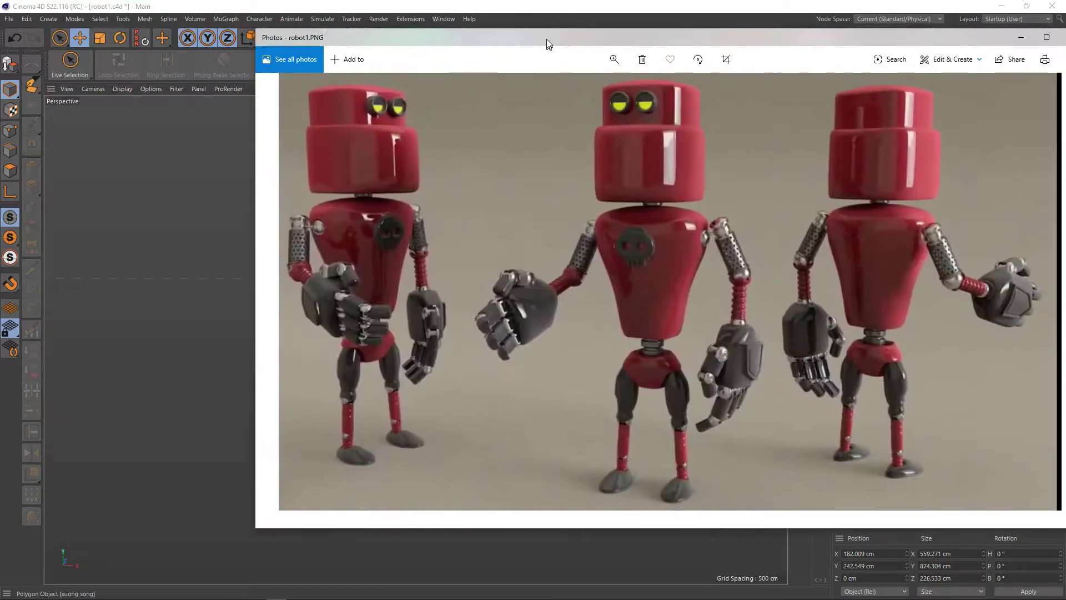
pyautogui.moveTo(547, 39)
pyautogui.mouseDown()
pyautogui.moveTo(550, 59)
pyautogui.moveTo(885, 90)
pyautogui.mouseUp()
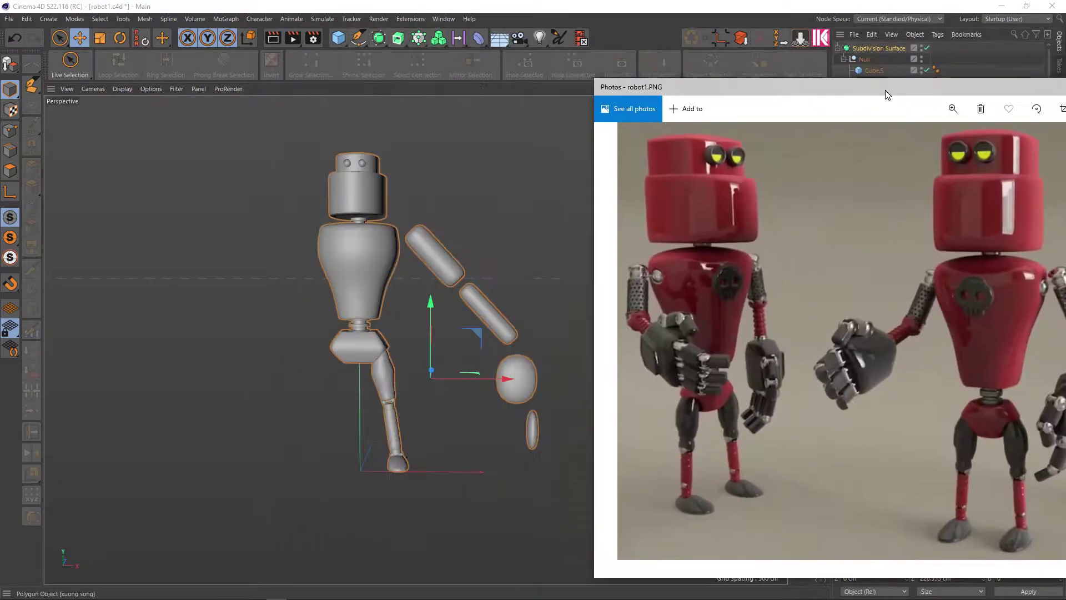
pyautogui.click(572, 141)
pyautogui.keyDown('alt'); pyautogui.moveTo(524, 164); pyautogui.dragTo(516, 191); pyautogui.keyUp('alt')
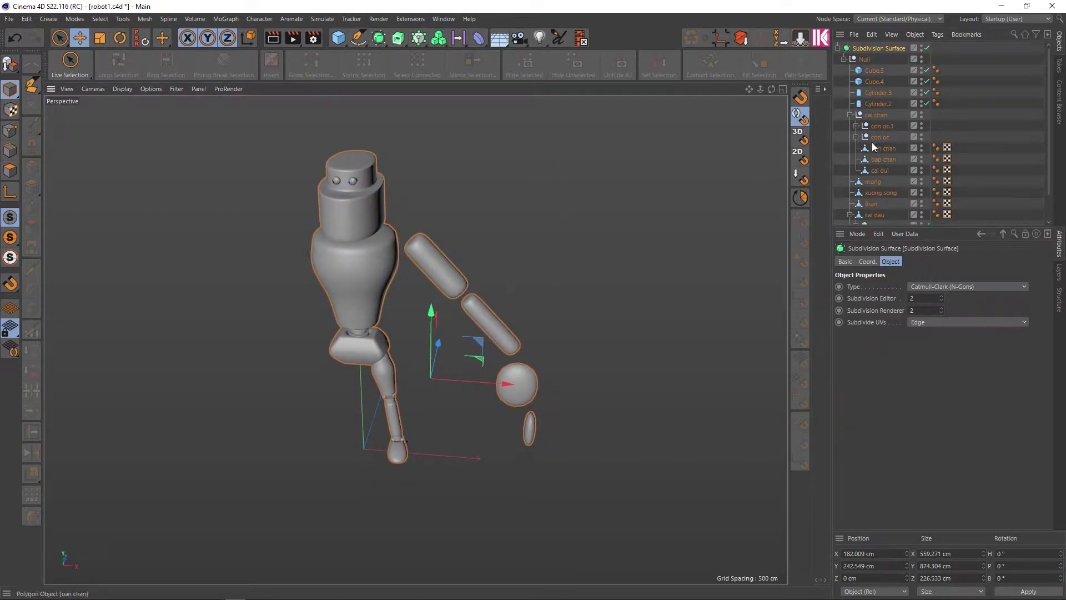
# Step: Select the xuong song polygon object in the Object Manager to show its properties
pyautogui.click(883, 193)
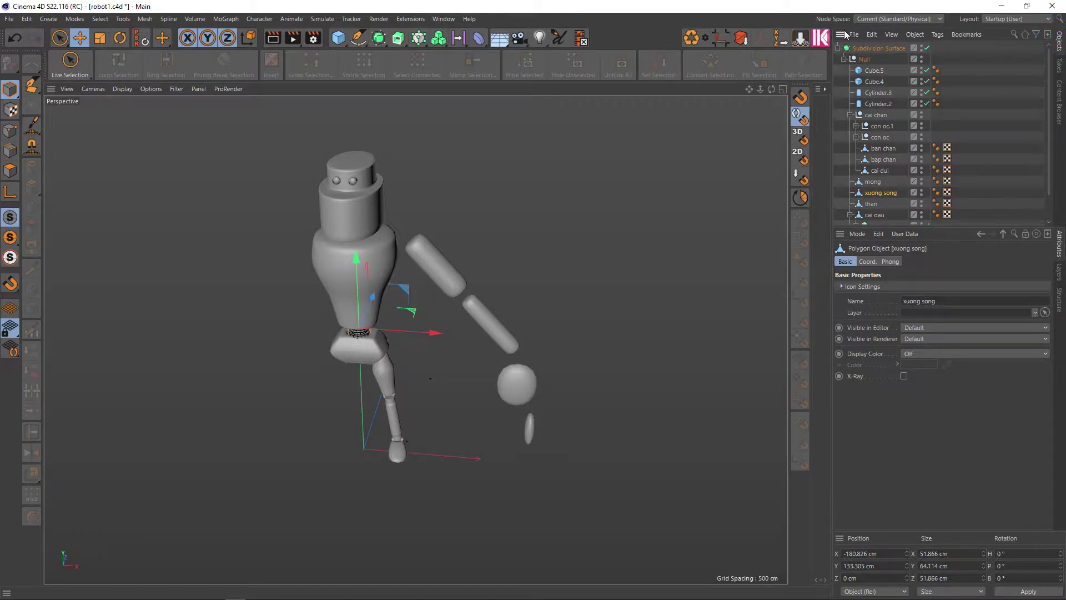
# Step: Dock the Objects and Content Browser tabs together in one tabbed panel group
pyautogui.click(832, 69)
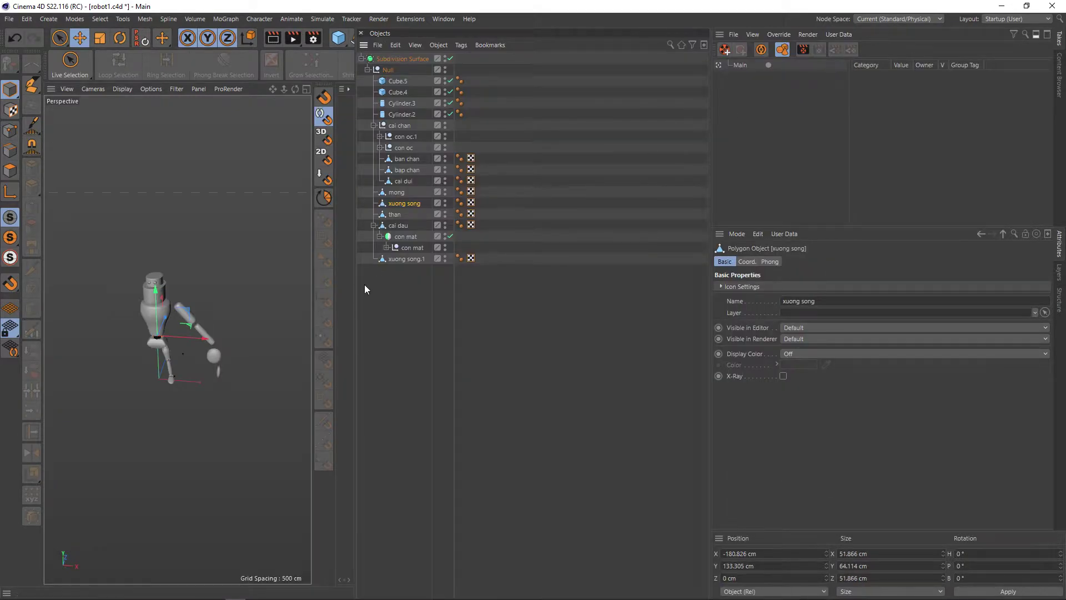
pyautogui.moveTo(356, 286)
pyautogui.mouseDown()
pyautogui.moveTo(644, 284)
pyautogui.moveTo(616, 284)
pyautogui.mouseUp()
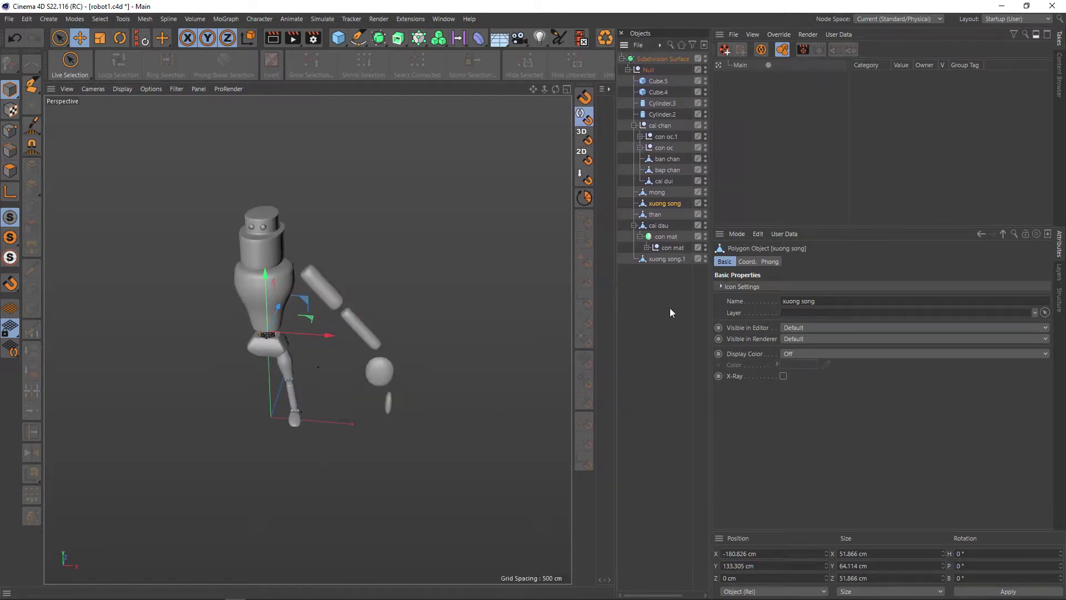
pyautogui.click(1056, 38)
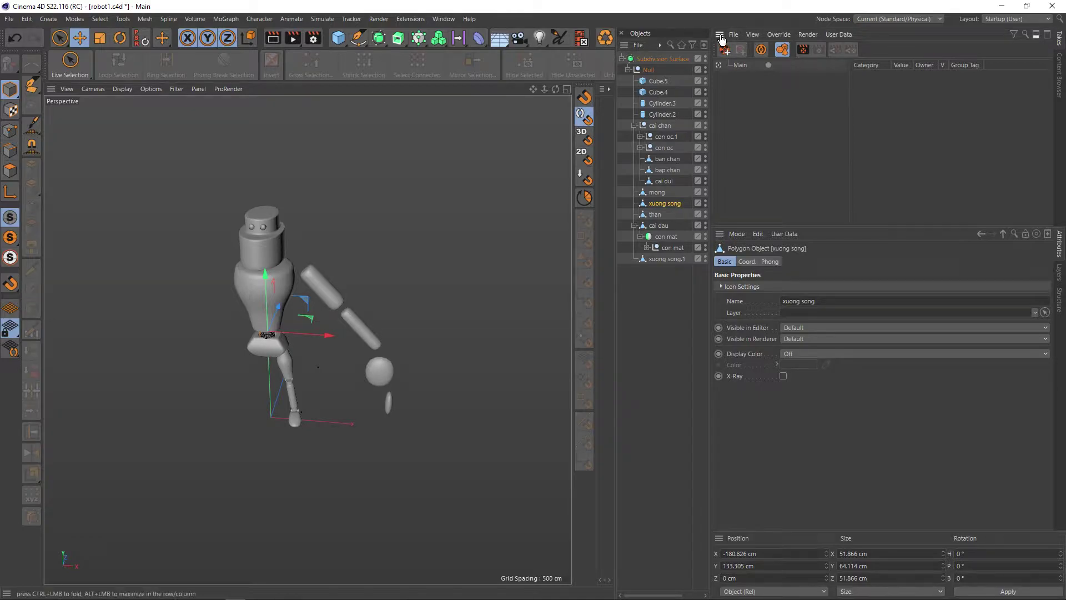
pyautogui.moveTo(644, 40); pyautogui.dragTo(628, 50)
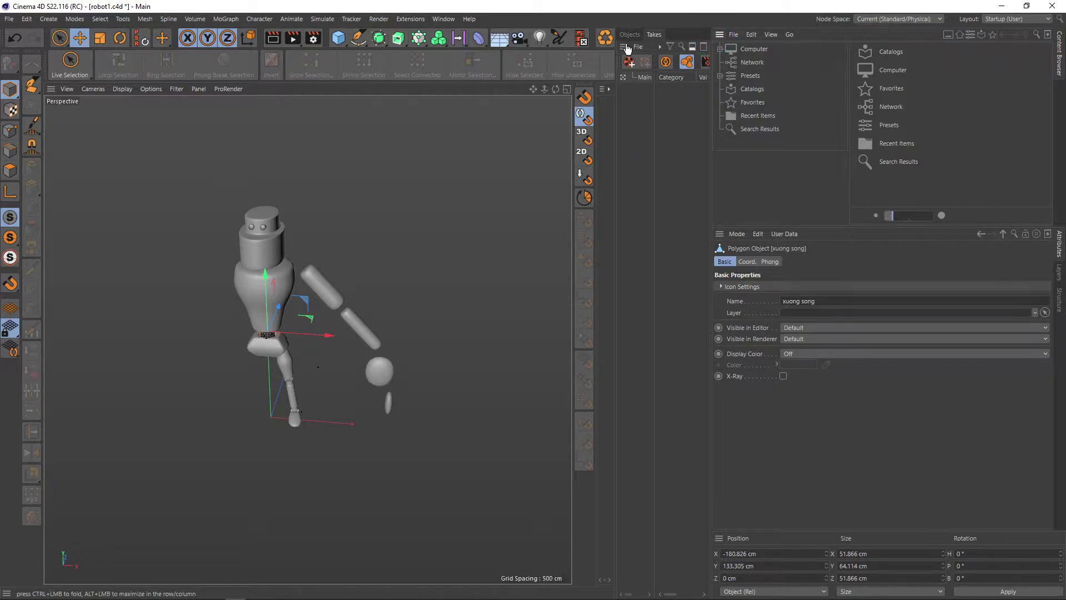
pyautogui.moveTo(626, 50); pyautogui.dragTo(625, 46)
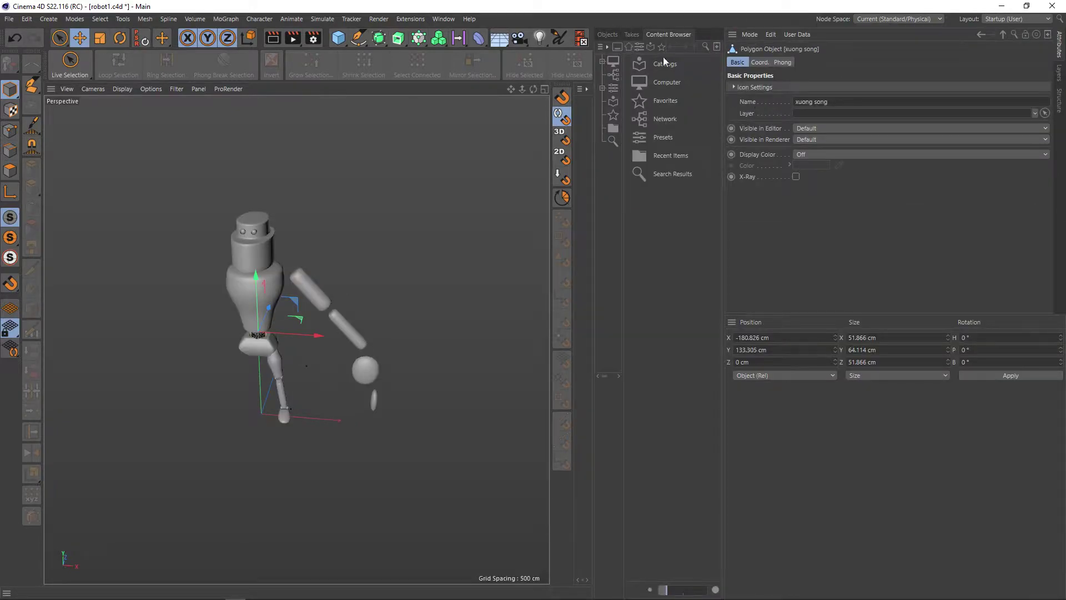
pyautogui.click(607, 35)
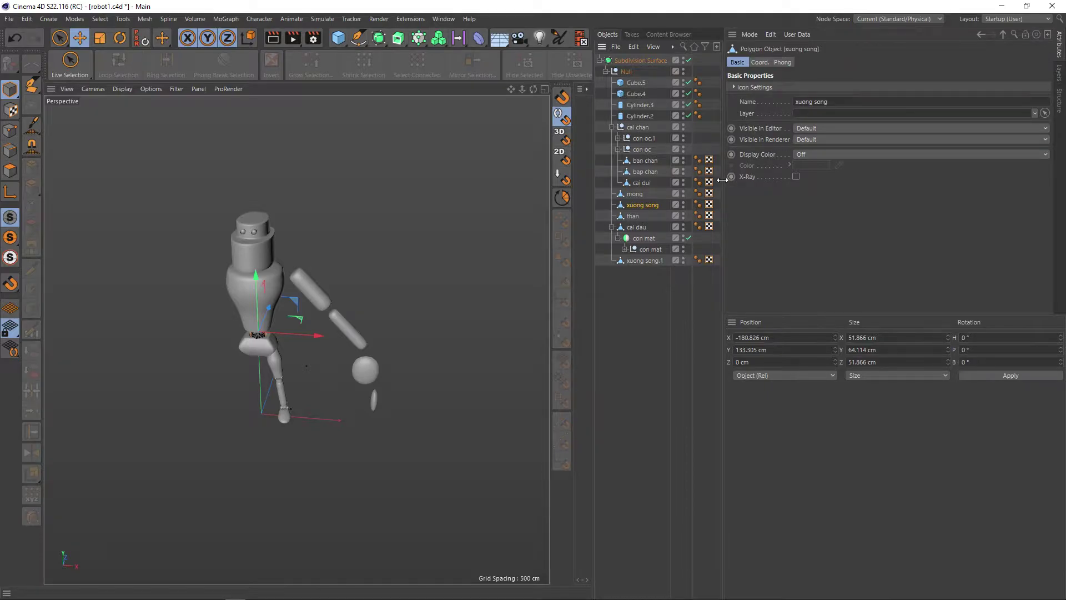
# Step: Widen the Object list and viewport panels, orbiting the robot to check the framing
pyautogui.moveTo(725, 177); pyautogui.dragTo(837, 183)
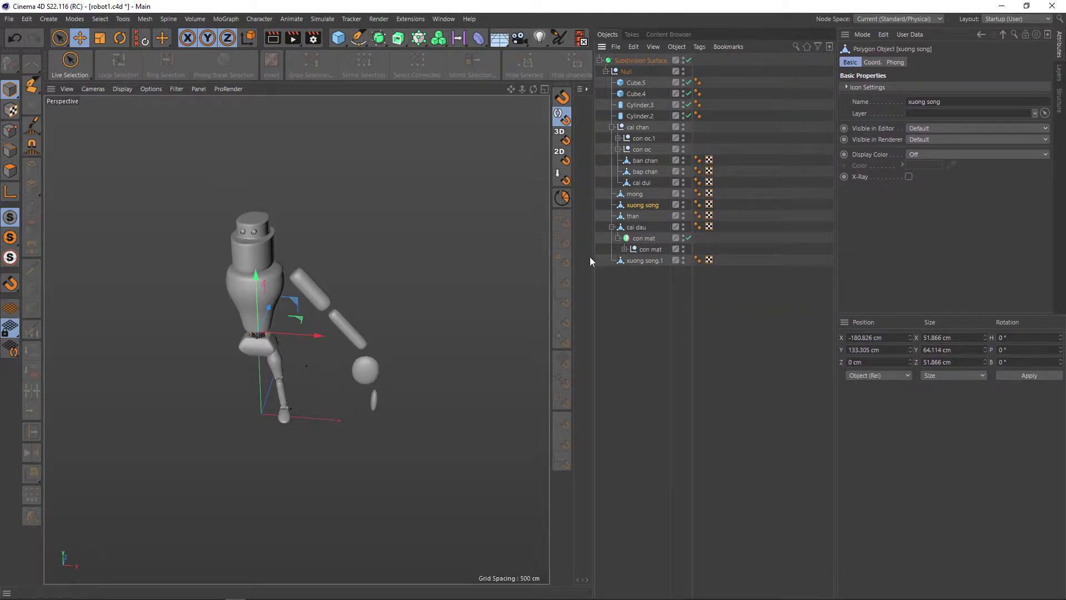
pyautogui.moveTo(594, 256); pyautogui.dragTo(727, 260)
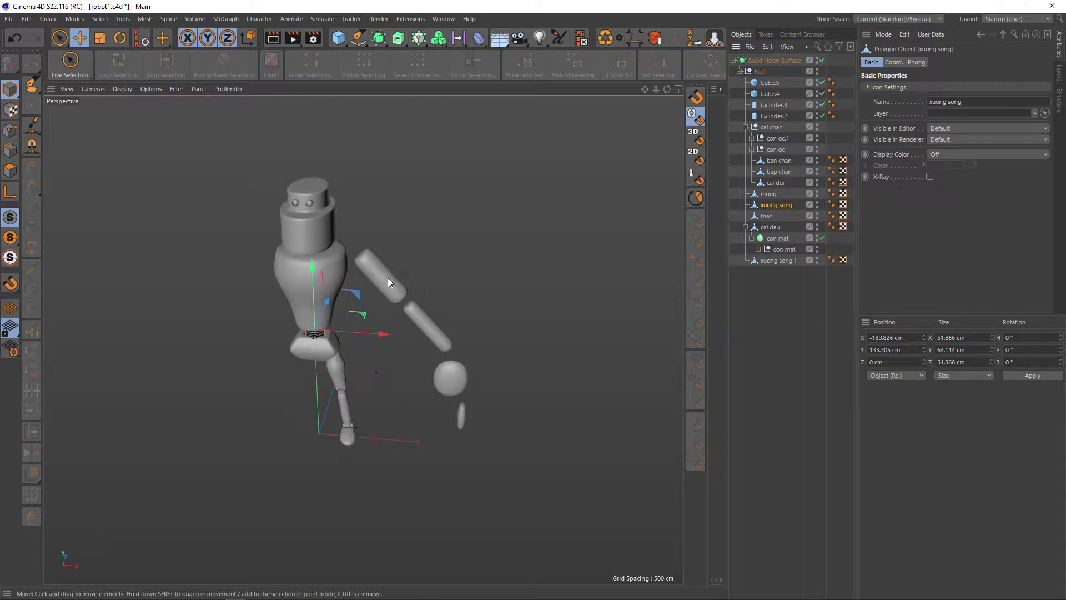
pyautogui.keyDown('alt'); pyautogui.moveTo(386, 278); pyautogui.dragTo(447, 300); pyautogui.keyUp('alt')
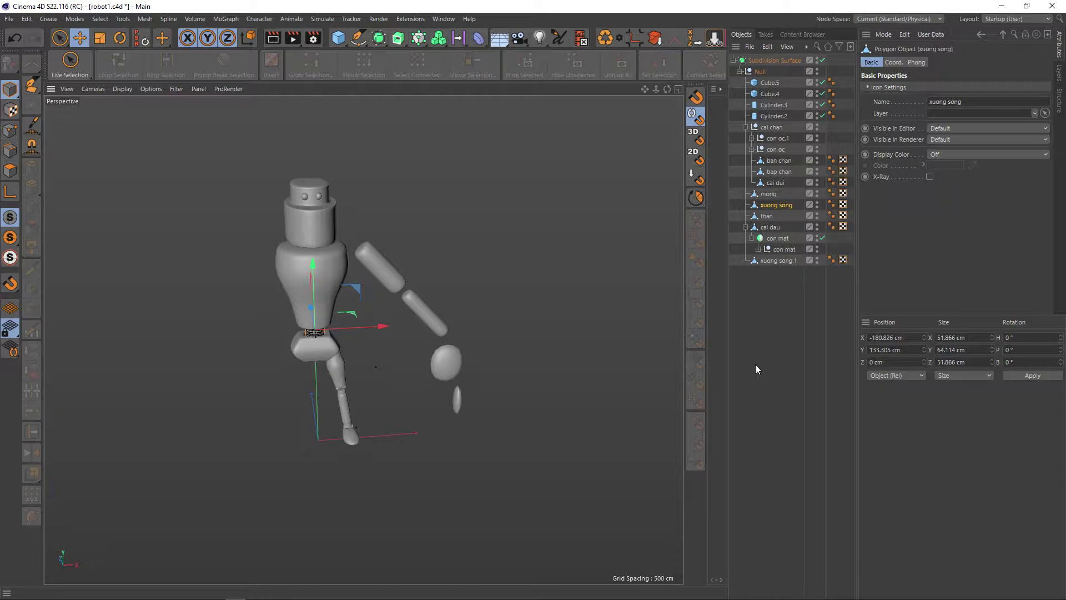
pyautogui.keyDown('alt'); pyautogui.moveTo(338, 310); pyautogui.dragTo(388, 302); pyautogui.keyUp('alt')
pyautogui.scroll(3, 383, 300)
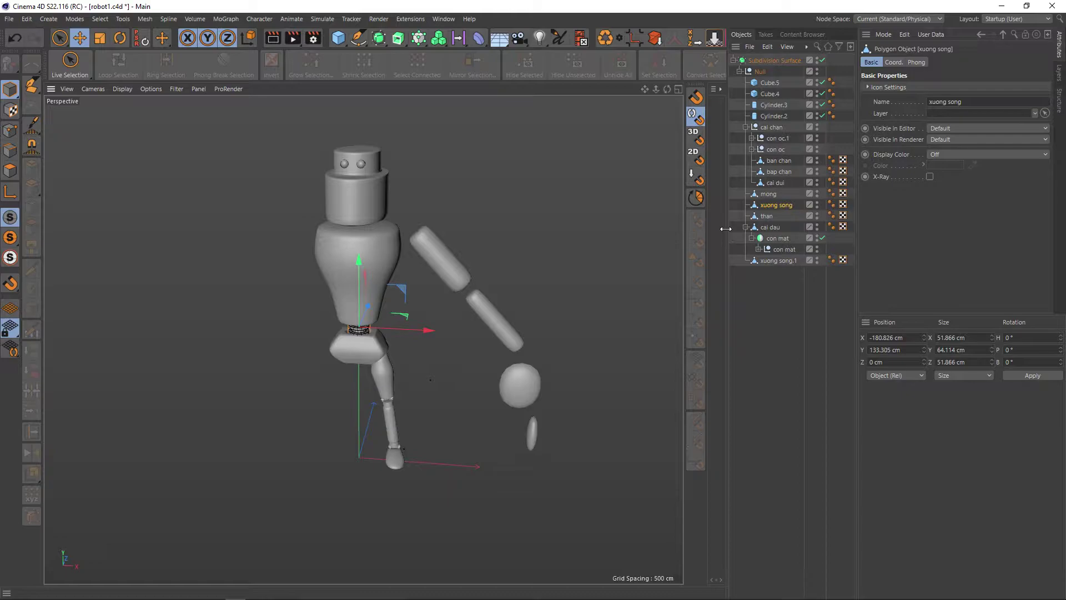
pyautogui.moveTo(729, 230); pyautogui.dragTo(746, 231)
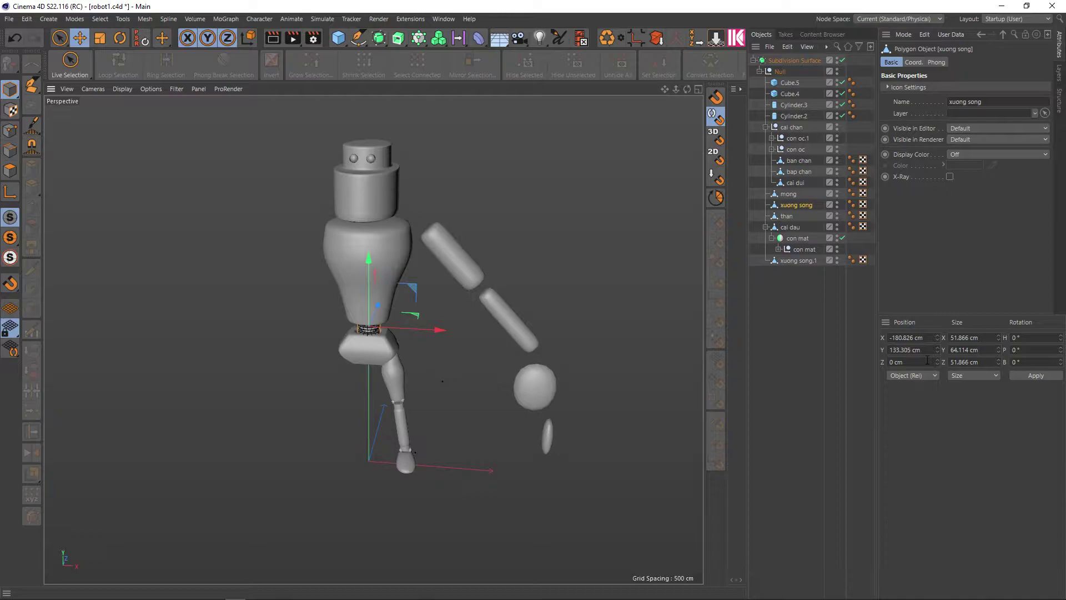
pyautogui.keyDown('alt'); pyautogui.moveTo(482, 337); pyautogui.dragTo(497, 324); pyautogui.keyUp('alt')
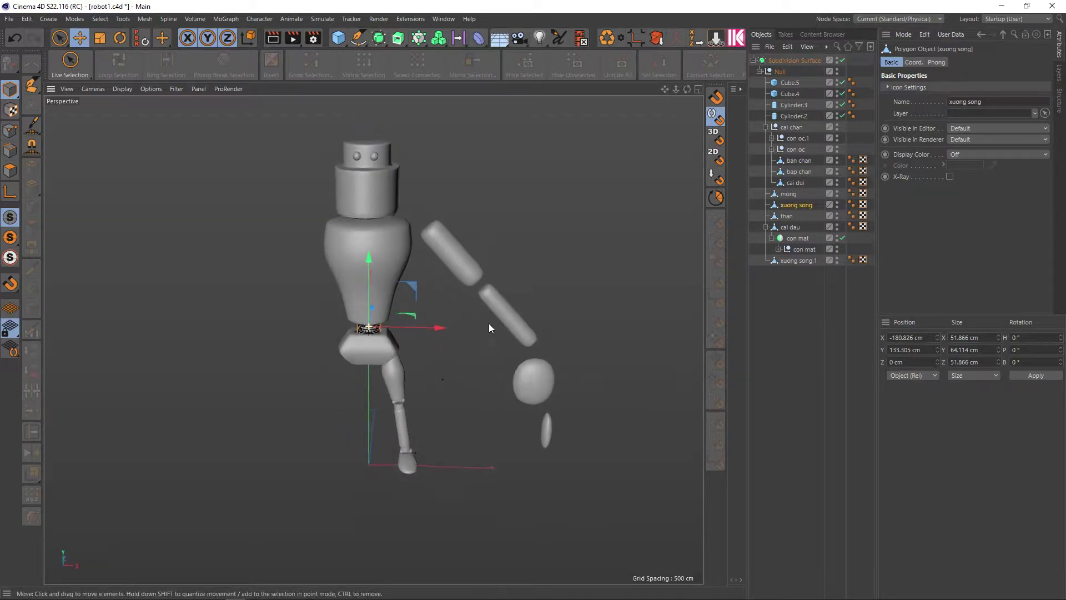
# Step: Toggle the four-view layout, nudge the viewport wider, and save the arrangement as startup layout
pyautogui.middleClick(437, 315)
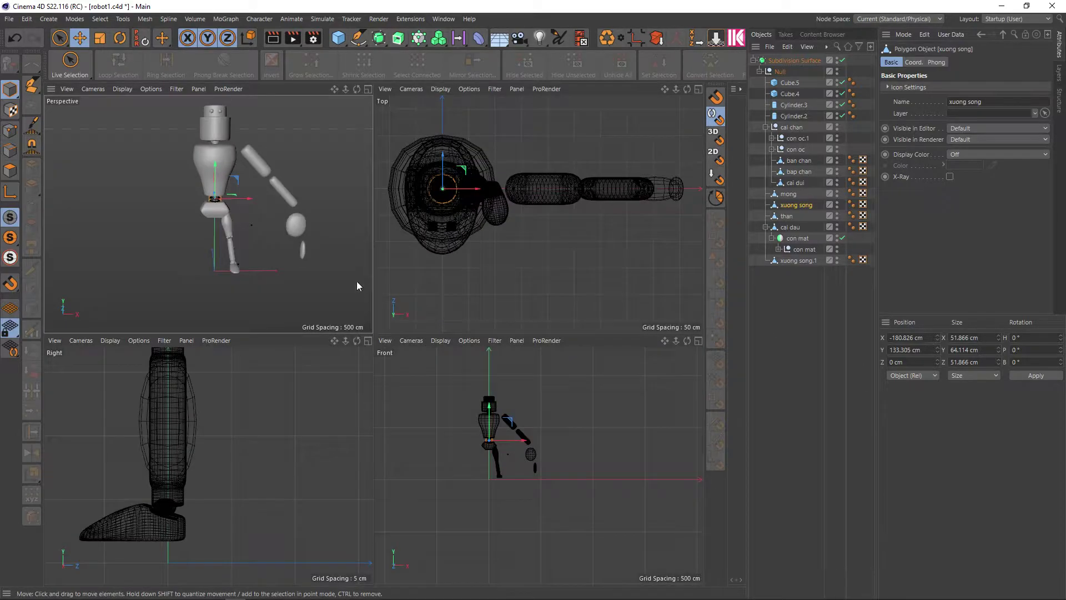
pyautogui.middleClick(345, 273)
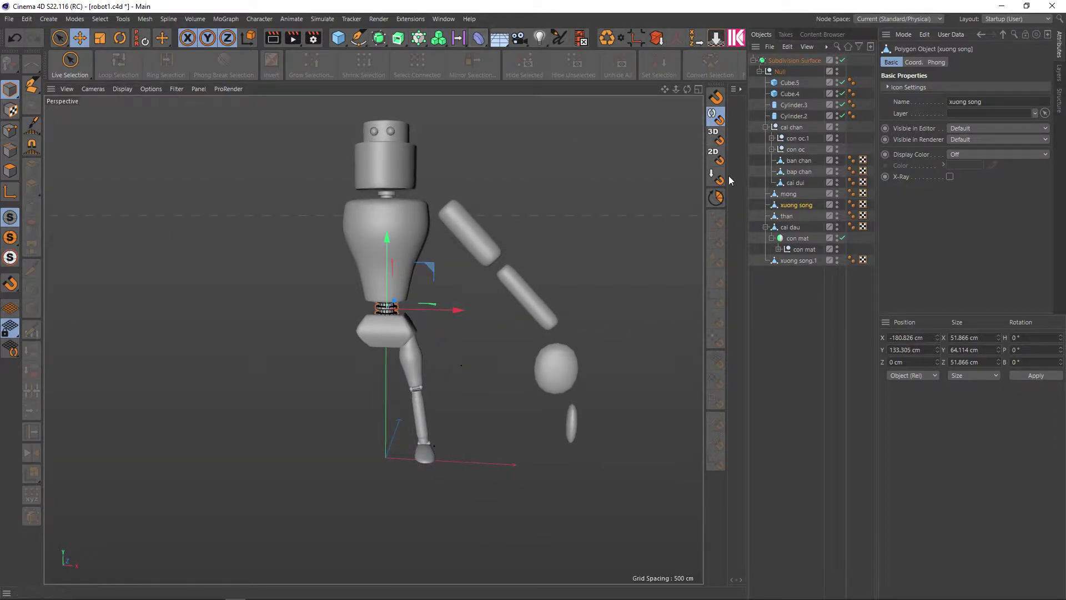
pyautogui.moveTo(749, 183); pyautogui.dragTo(753, 183)
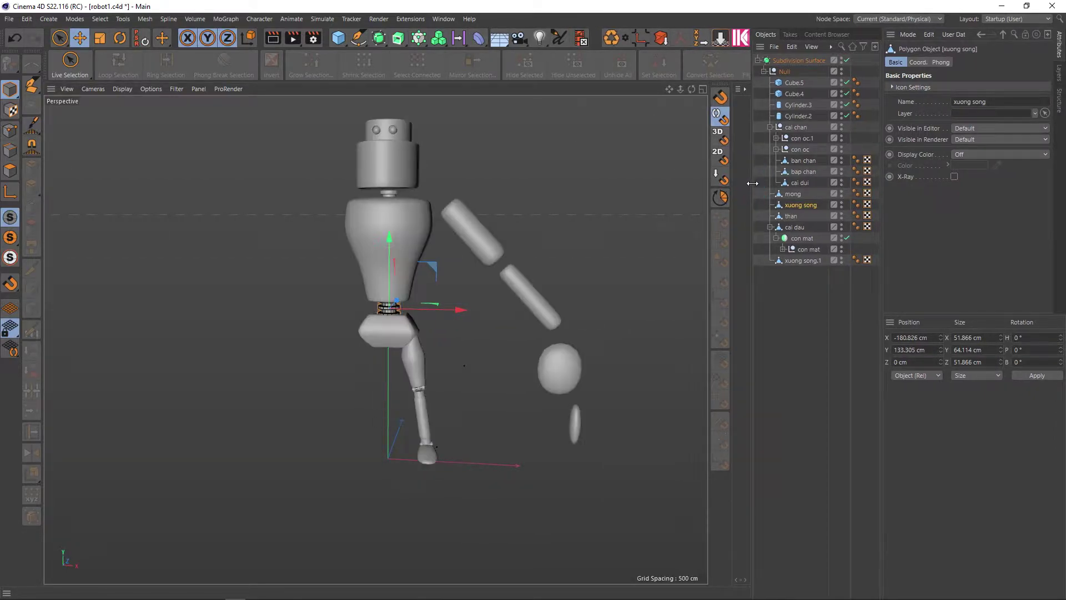
pyautogui.click(444, 18)
pyautogui.moveTo(499, 37)
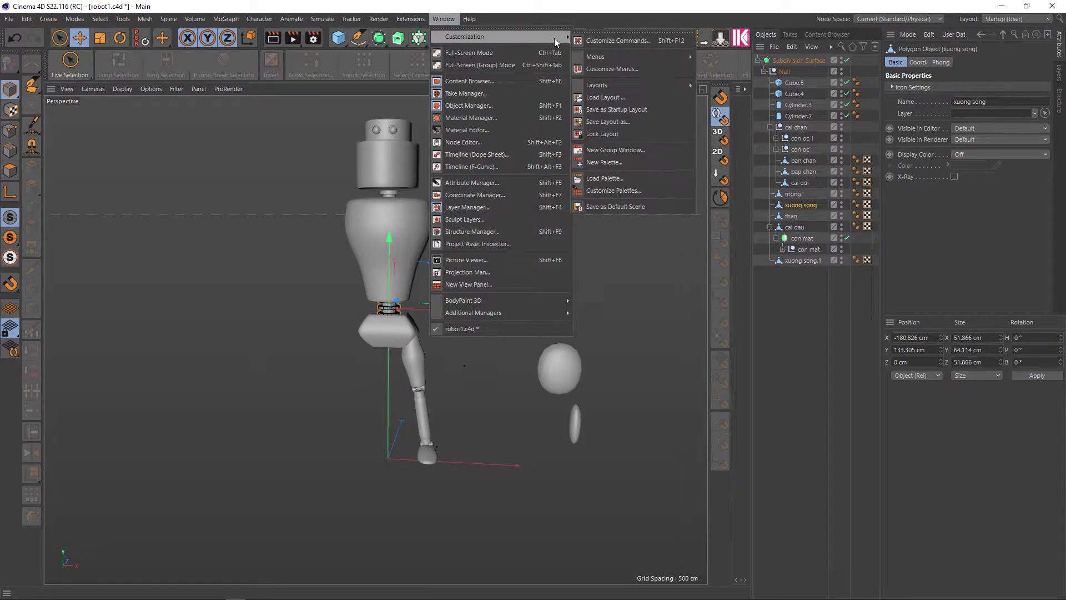
pyautogui.click(605, 110)
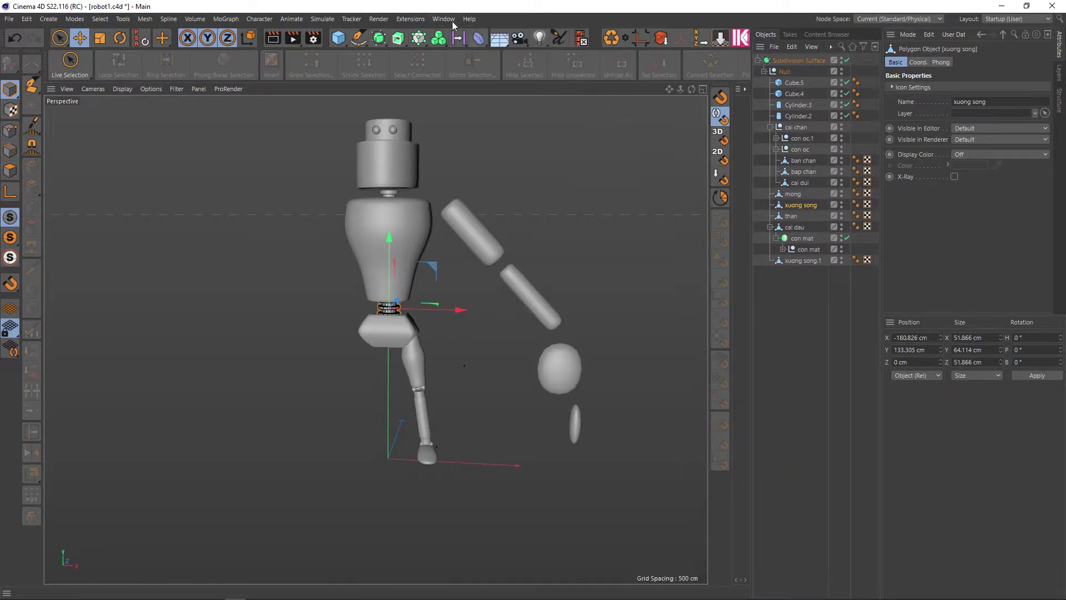
# Step: Save the layout as 'Model1 - Tu' by adding 1 to the existing Model - Tu name
pyautogui.click(449, 20)
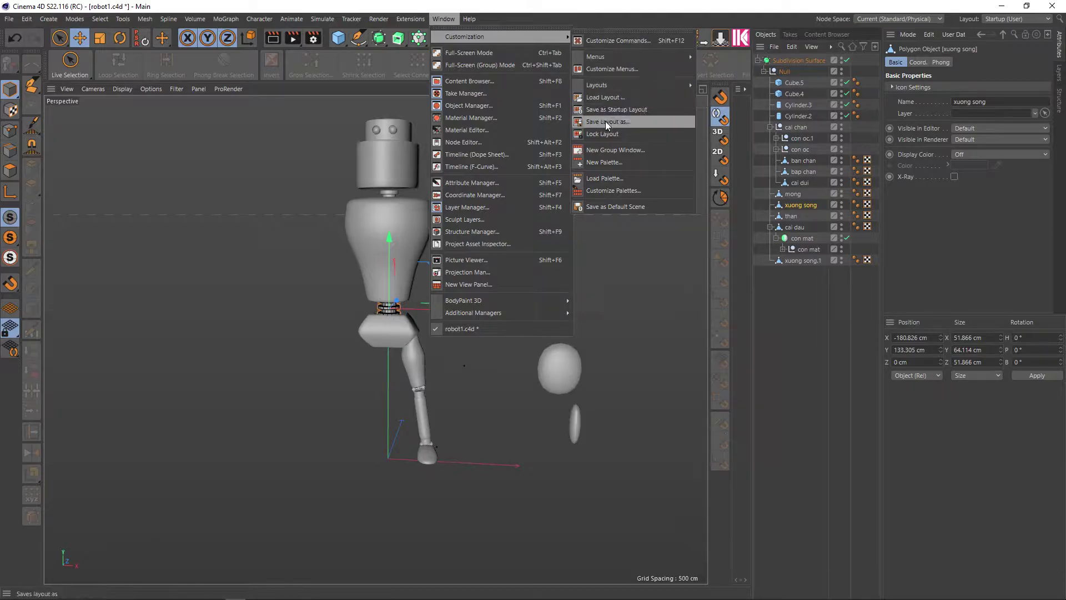
pyautogui.click(605, 121)
pyautogui.click(132, 106)
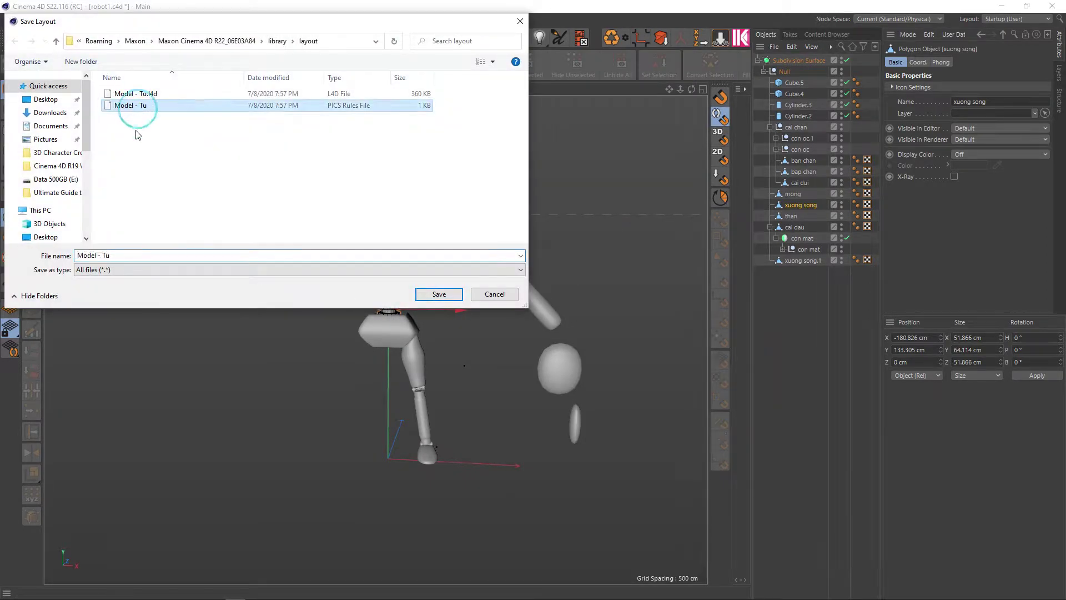
pyautogui.click(97, 255)
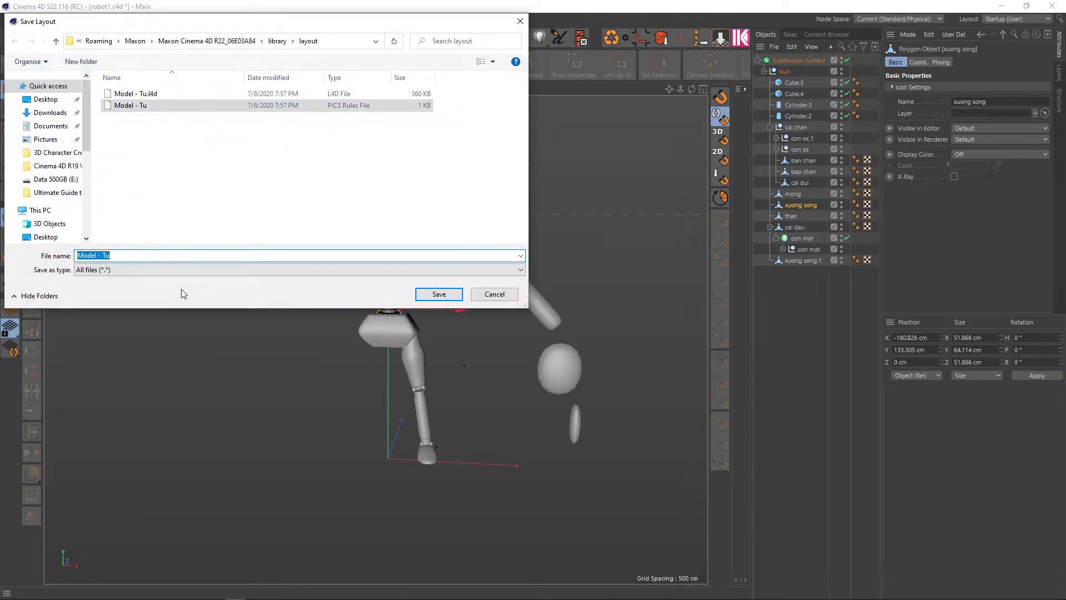
pyautogui.click(98, 255)
pyautogui.write('1')
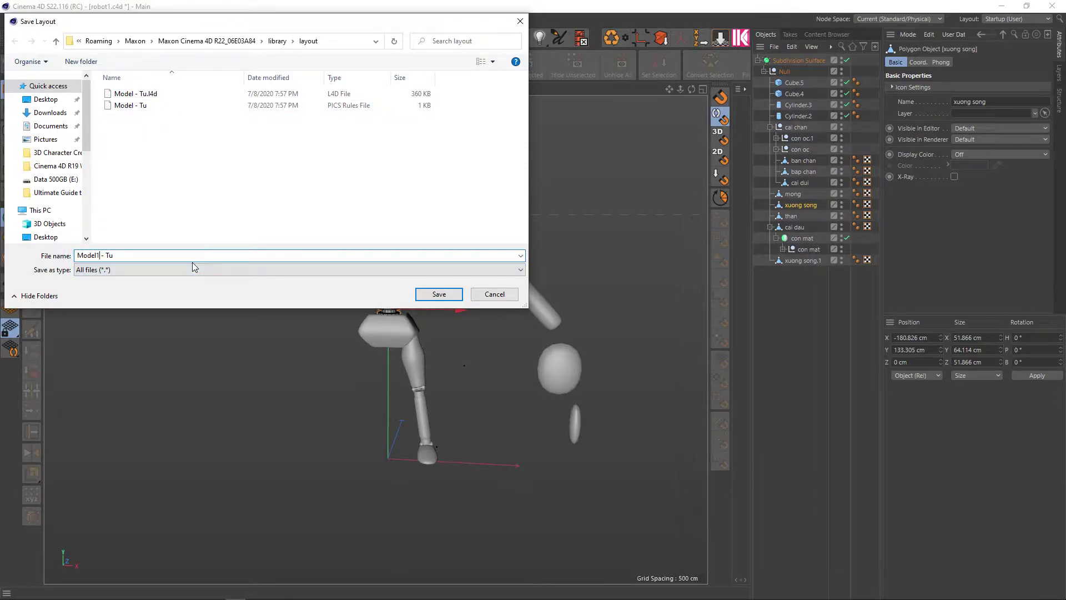
pyautogui.click(427, 297)
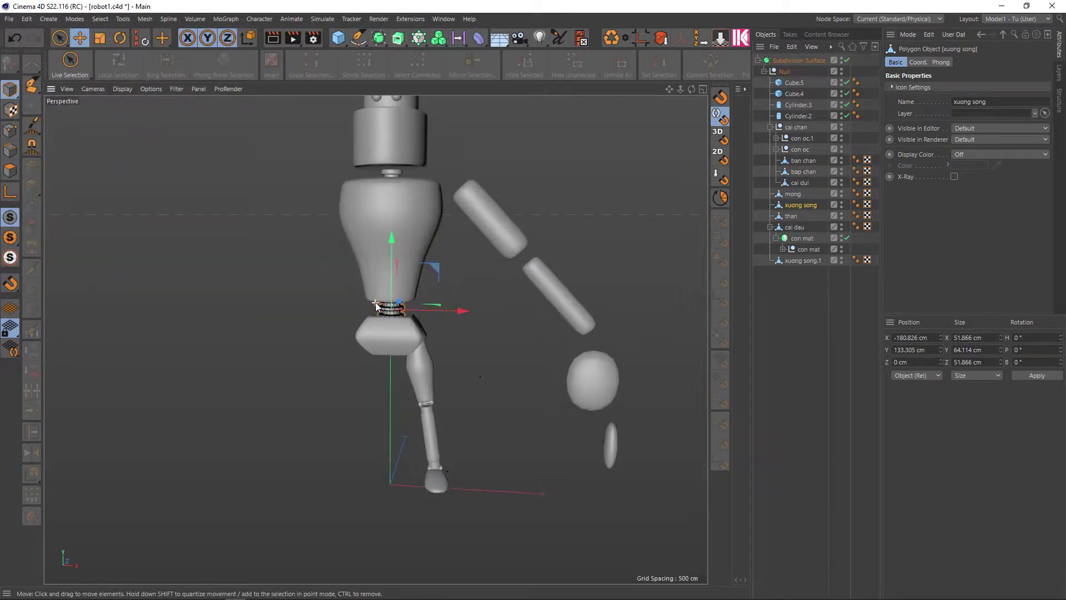
pyautogui.scroll(-1, 376, 305)
pyautogui.scroll(-1, 376, 305)
pyautogui.scroll(-1, 376, 304)
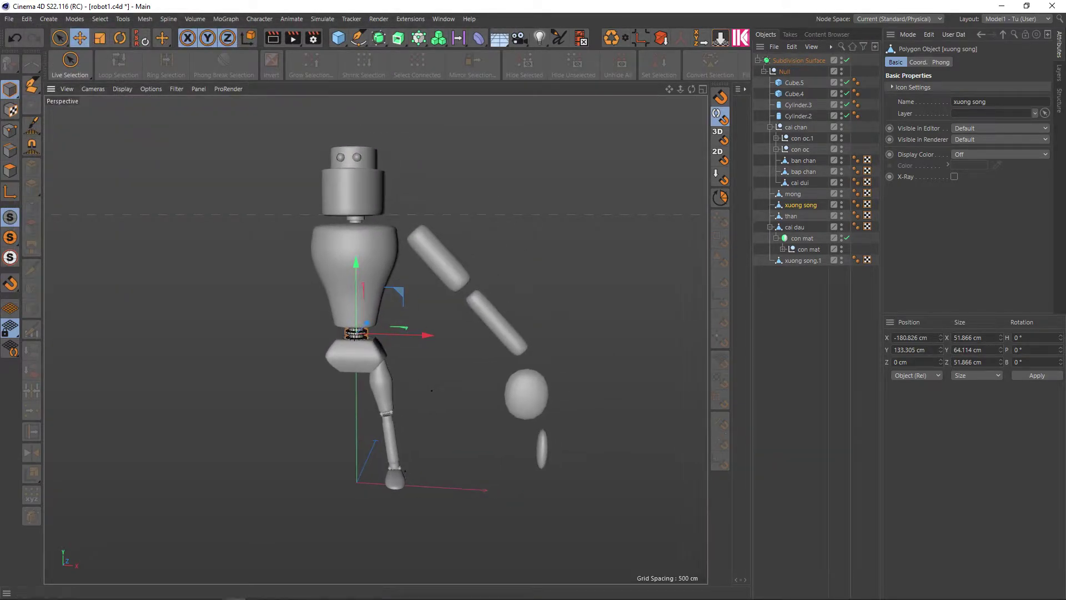
pyautogui.hotkey('alt', 'Tab')
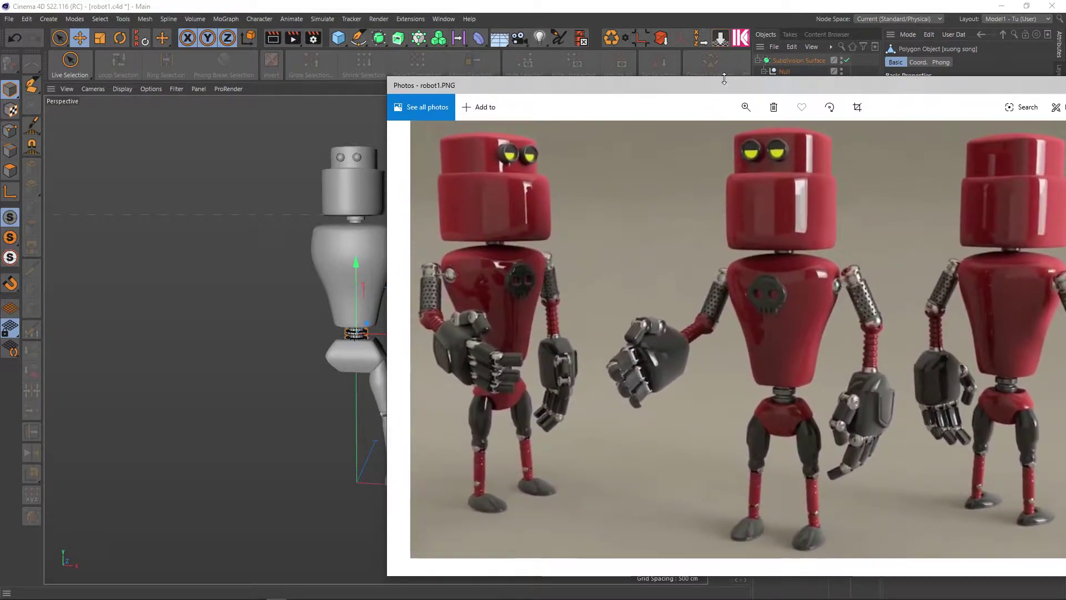
pyautogui.hotkey('alt', 'Tab')
pyautogui.scroll(2, 415, 238)
pyautogui.scroll(2, 429, 221)
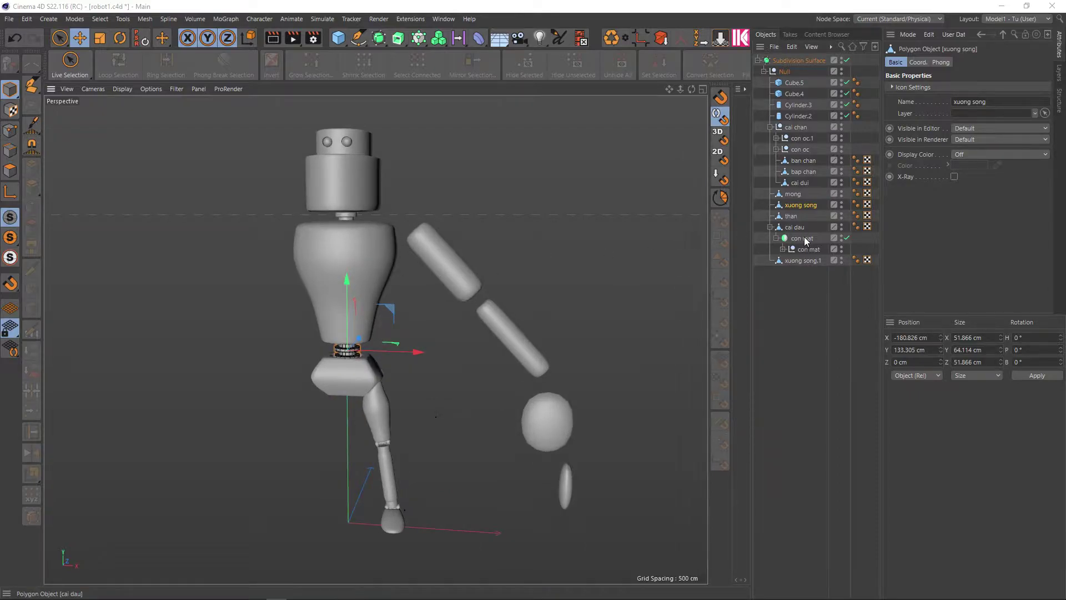
pyautogui.keyDown('alt'); pyautogui.moveTo(398, 209); pyautogui.dragTo(399, 255); pyautogui.keyUp('alt')
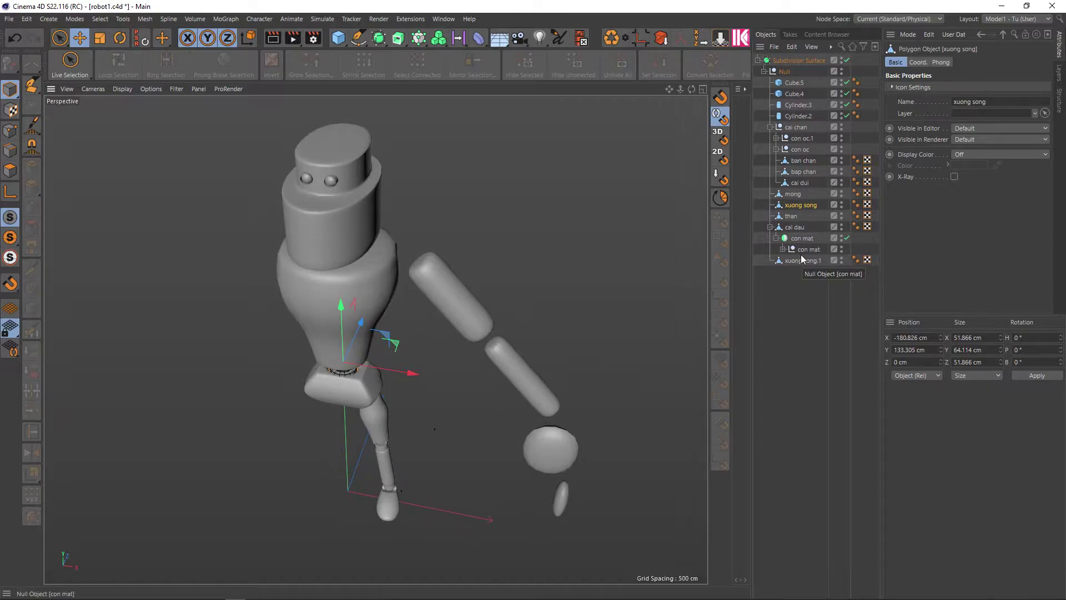
pyautogui.click(795, 228)
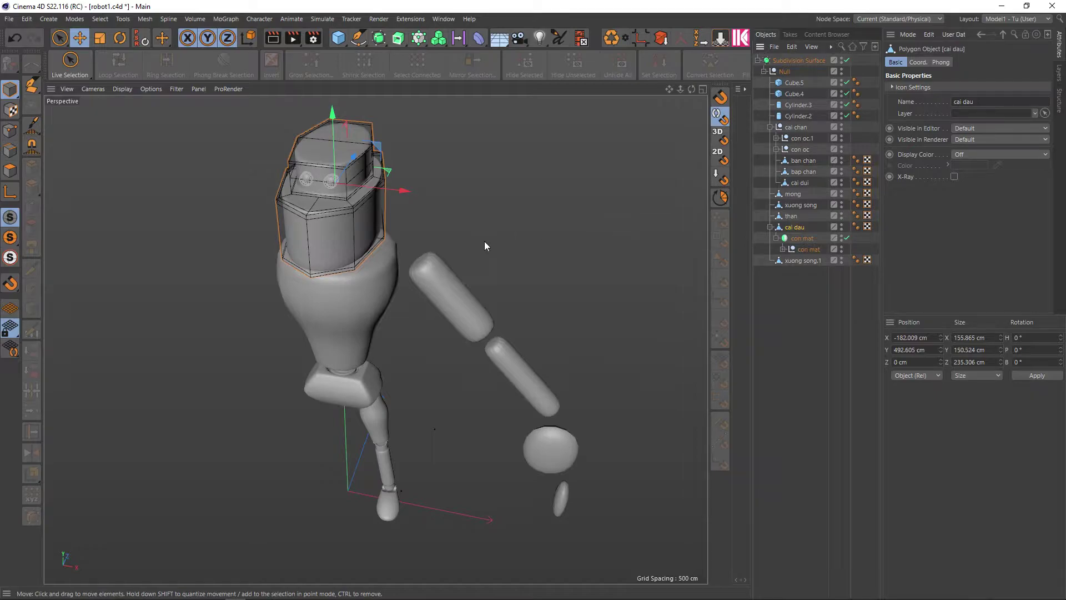
# Step: Scale the cai dau head wider along X to about 200.6 cm
pyautogui.press('t')
pyautogui.moveTo(405, 192)
pyautogui.mouseDown()
pyautogui.moveTo(486, 197)
pyautogui.moveTo(364, 239)
pyautogui.moveTo(390, 256)
pyautogui.moveTo(481, 218)
pyautogui.moveTo(524, 219)
pyautogui.moveTo(519, 204)
pyautogui.moveTo(538, 200)
pyautogui.moveTo(507, 214)
pyautogui.moveTo(462, 289)
pyautogui.moveTo(474, 272)
pyautogui.mouseUp()
pyautogui.press('space')
pyautogui.click(529, 219)
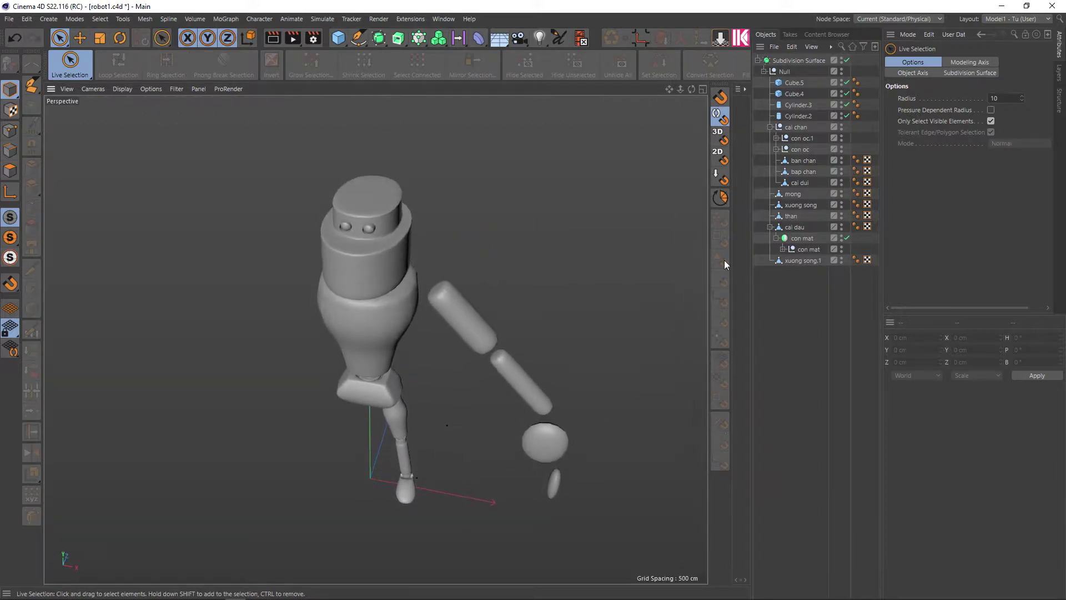
pyautogui.click(794, 226)
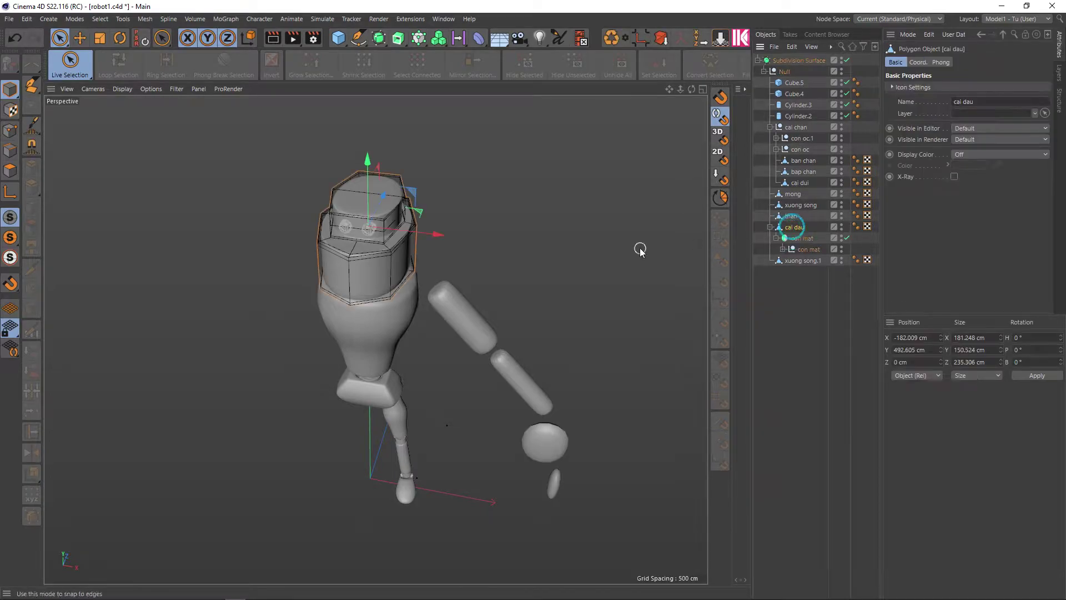
pyautogui.press('t')
pyautogui.moveTo(433, 232); pyautogui.dragTo(488, 251)
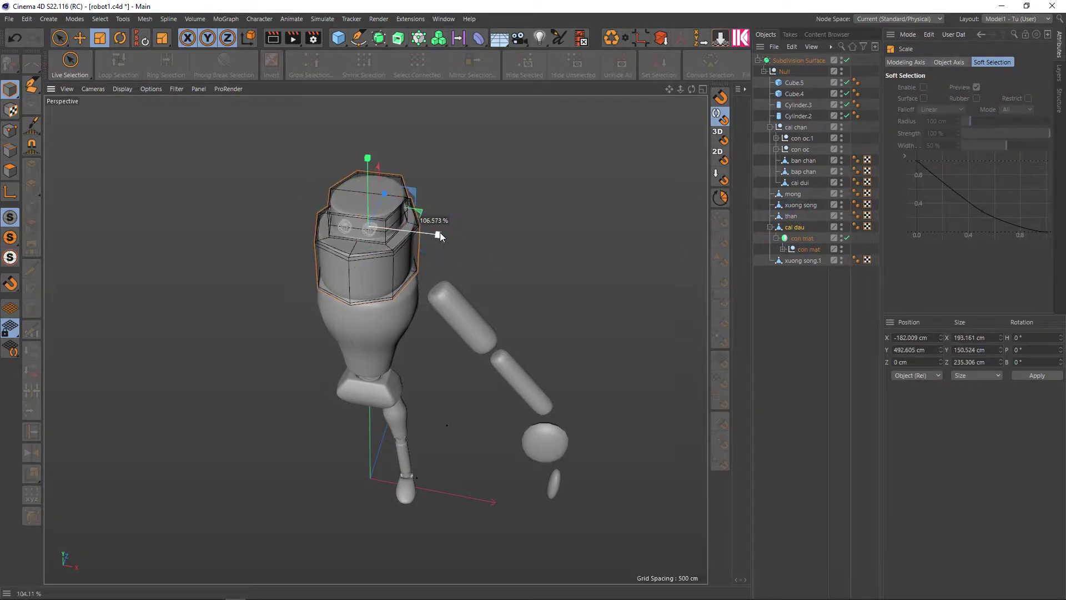
pyautogui.press('space')
pyautogui.click(583, 255)
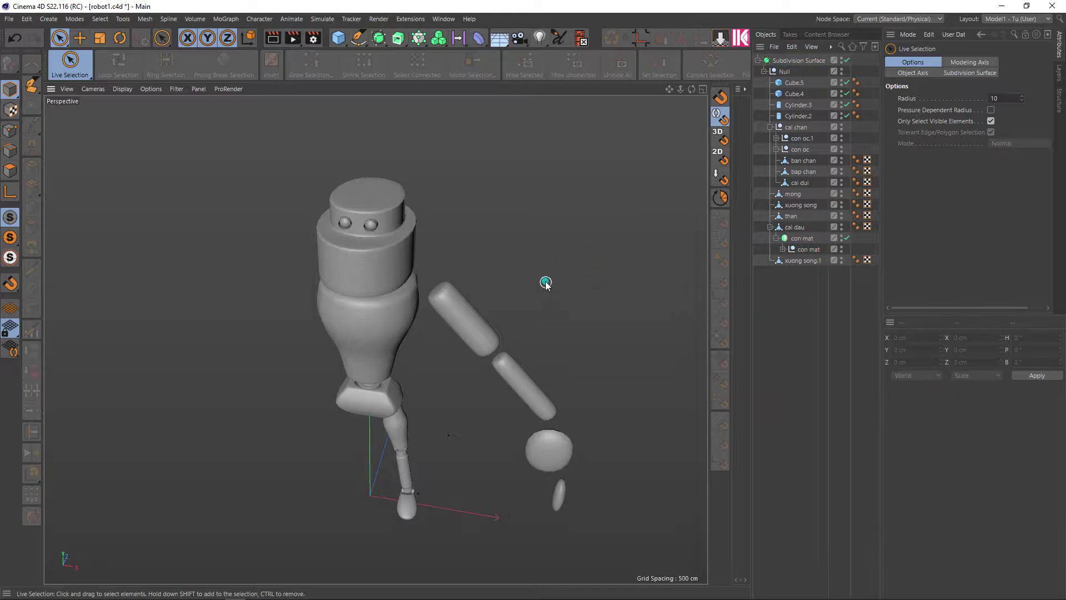
# Step: Make the head taller along Y and raise it to Y 505.484 cm
pyautogui.moveTo(548, 281)
pyautogui.keyDown('alt'); pyautogui.mouseDown()
pyautogui.moveTo(558, 250)
pyautogui.moveTo(494, 219)
pyautogui.moveTo(536, 254)
pyautogui.moveTo(540, 280)
pyautogui.moveTo(545, 272)
pyautogui.mouseUp(); pyautogui.keyUp('alt')
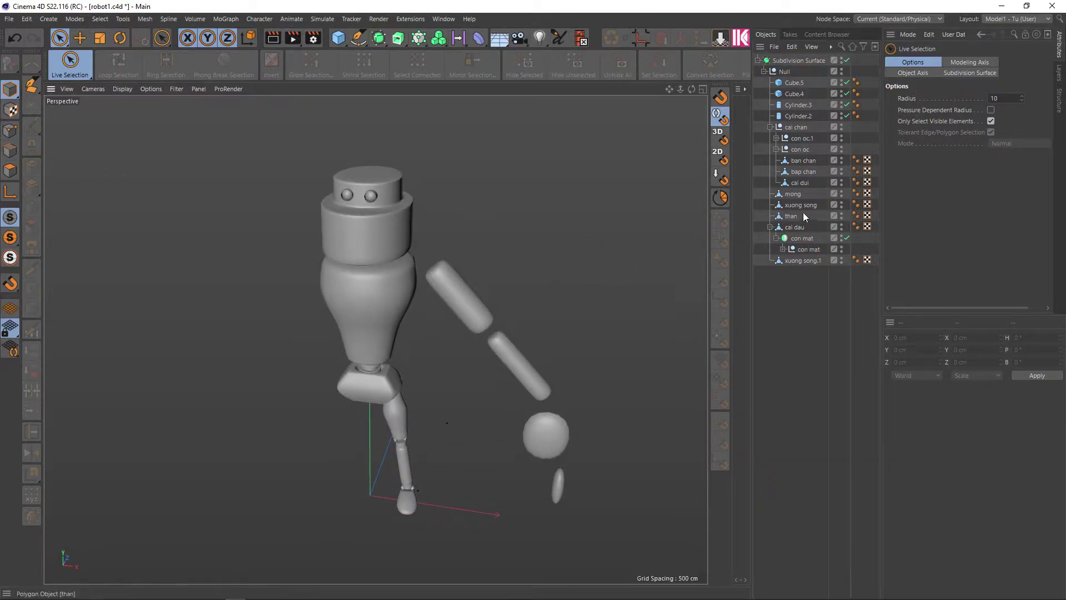
pyautogui.click(791, 229)
pyautogui.press('t')
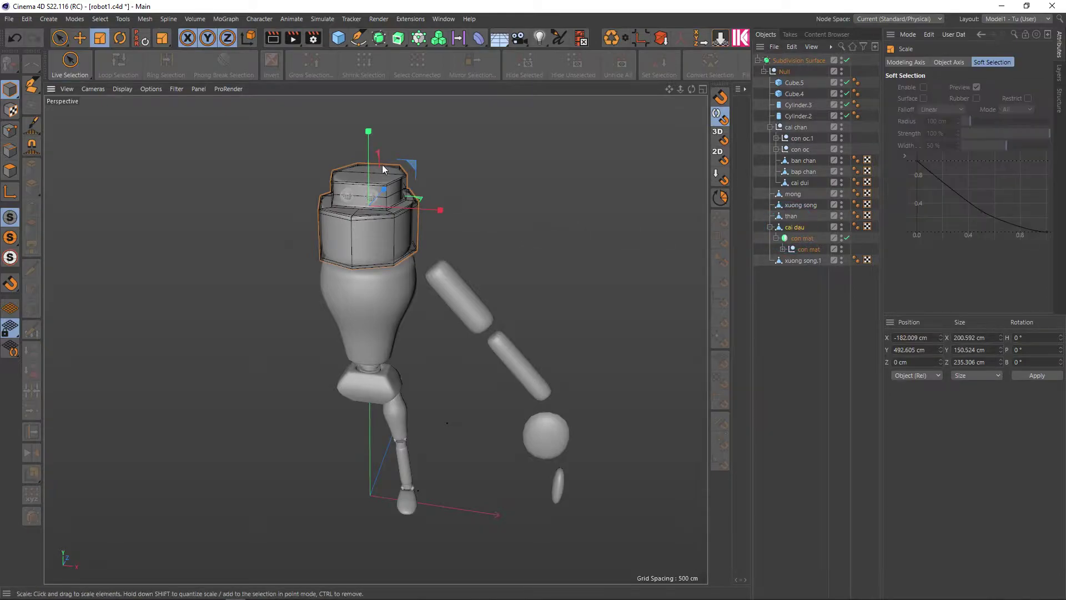
pyautogui.moveTo(368, 146); pyautogui.dragTo(369, 143)
pyautogui.press('e')
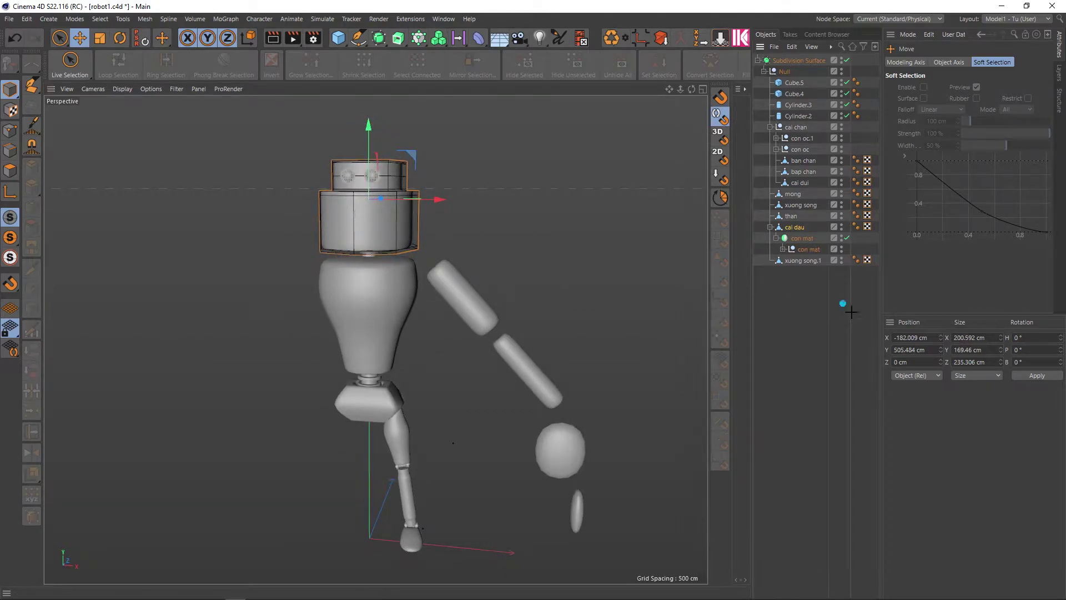
pyautogui.click(844, 302)
pyautogui.moveTo(542, 251)
pyautogui.keyDown('alt'); pyautogui.mouseDown()
pyautogui.moveTo(508, 278)
pyautogui.moveTo(487, 266)
pyautogui.moveTo(565, 236)
pyautogui.moveTo(558, 251)
pyautogui.mouseUp(); pyautogui.keyUp('alt')
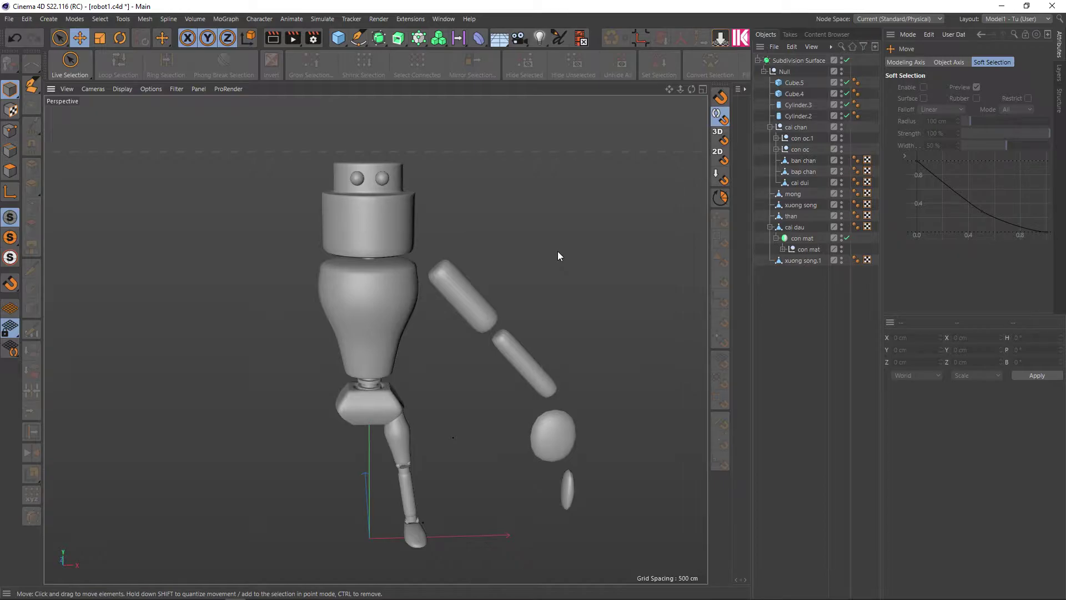
pyautogui.moveTo(540, 279)
pyautogui.keyDown('alt'); pyautogui.mouseDown()
pyautogui.moveTo(536, 257)
pyautogui.moveTo(522, 273)
pyautogui.mouseUp(); pyautogui.keyUp('alt')
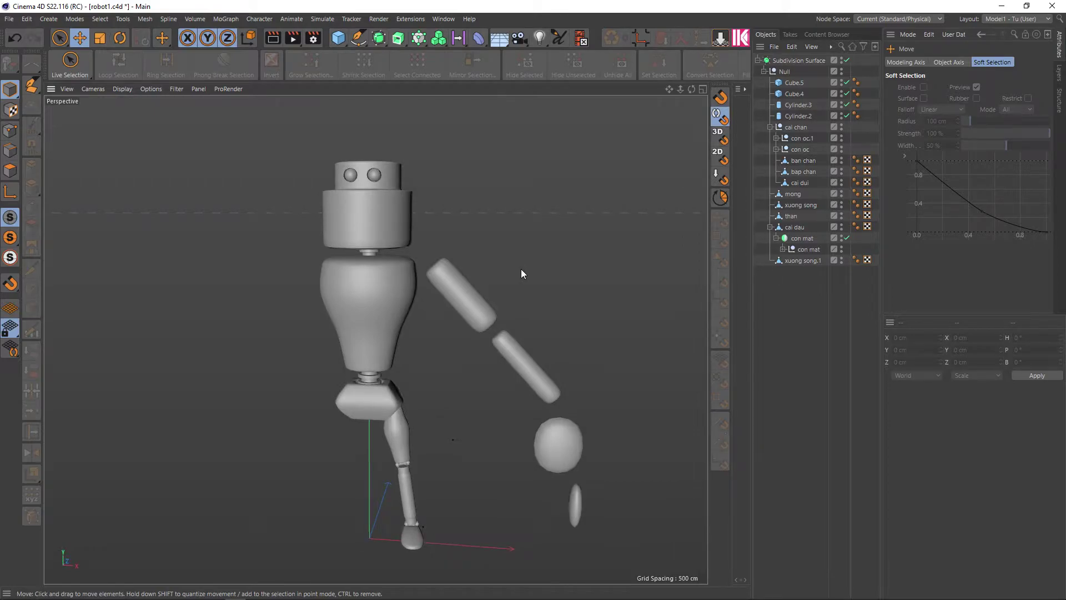
# Step: Collapse the cai chan and cai dau hierarchies, select Cylinder.2, and zoom in on the robot
pyautogui.click(769, 127)
pyautogui.click(793, 117)
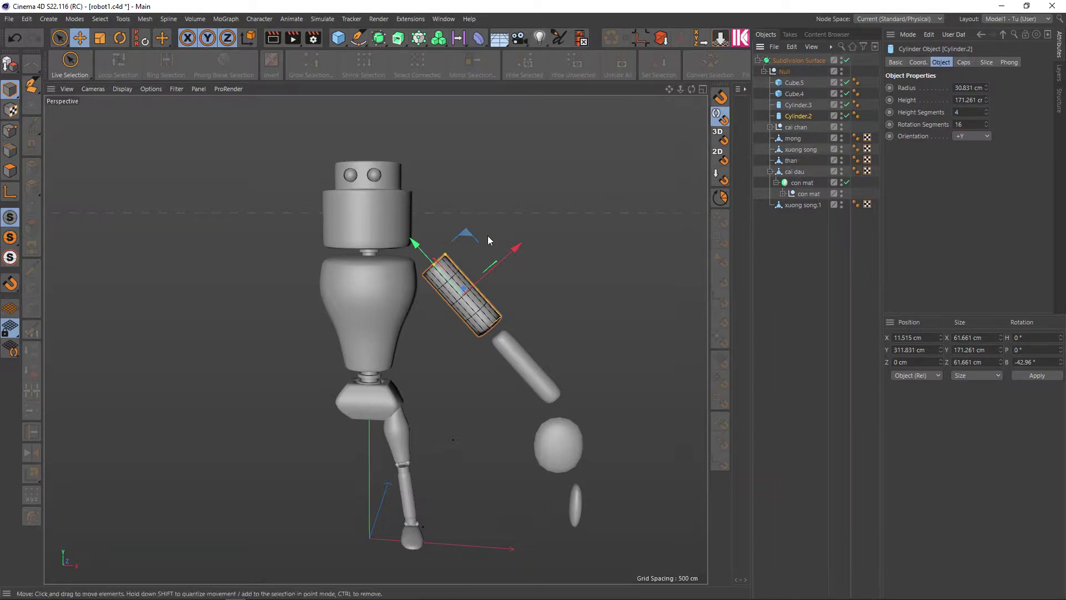
pyautogui.scroll(1, 423, 277)
pyautogui.scroll(2, 425, 277)
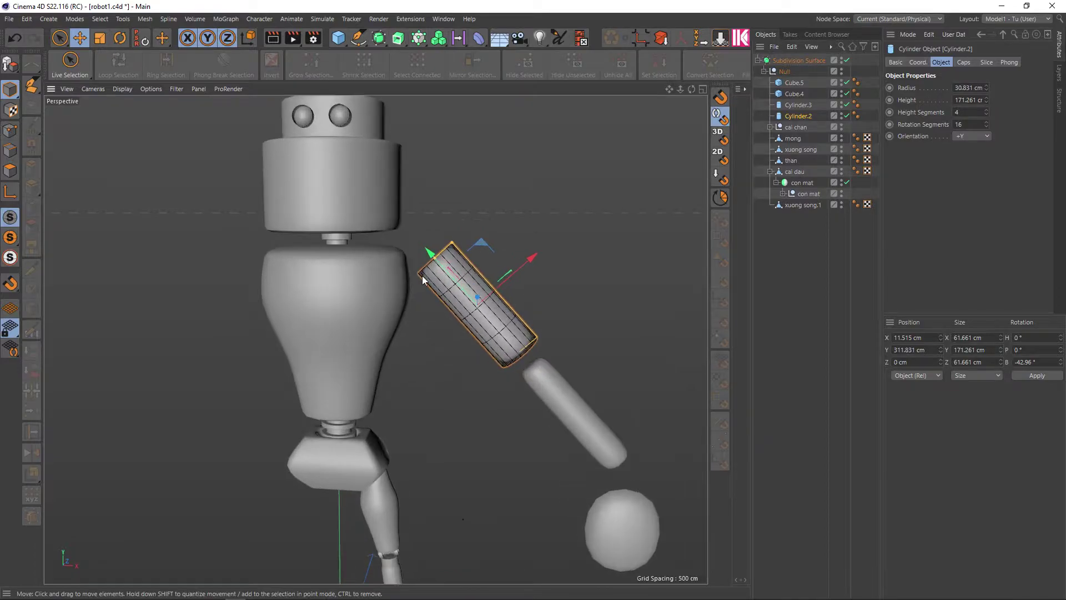
pyautogui.scroll(3, 425, 279)
pyautogui.scroll(1, 426, 280)
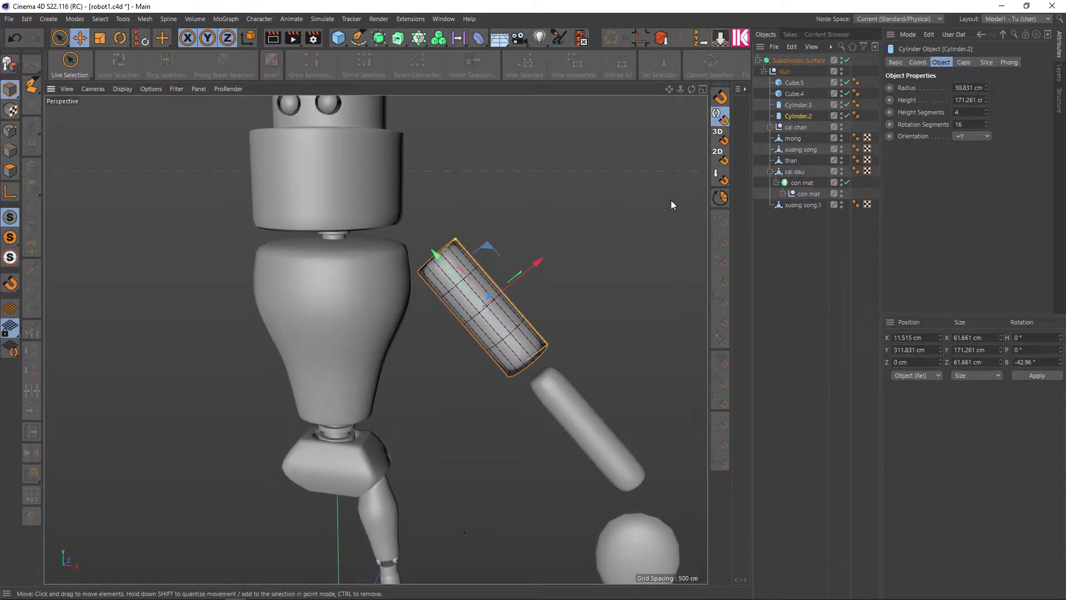
pyautogui.click(771, 172)
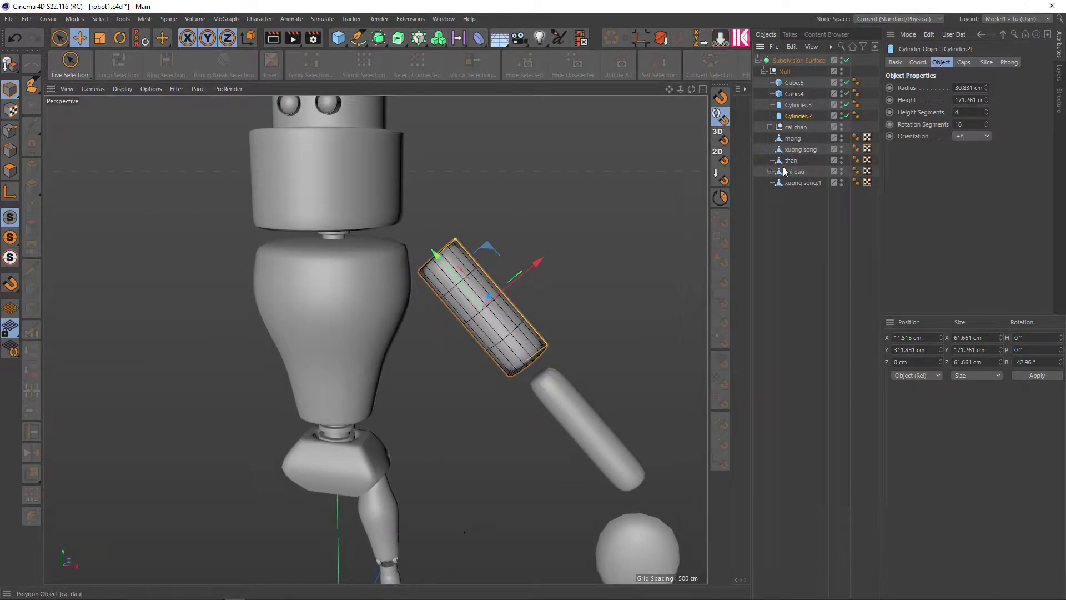
# Step: Turn off subdivision smoothing and pick a torso polygon in polygon mode
pyautogui.press('q')
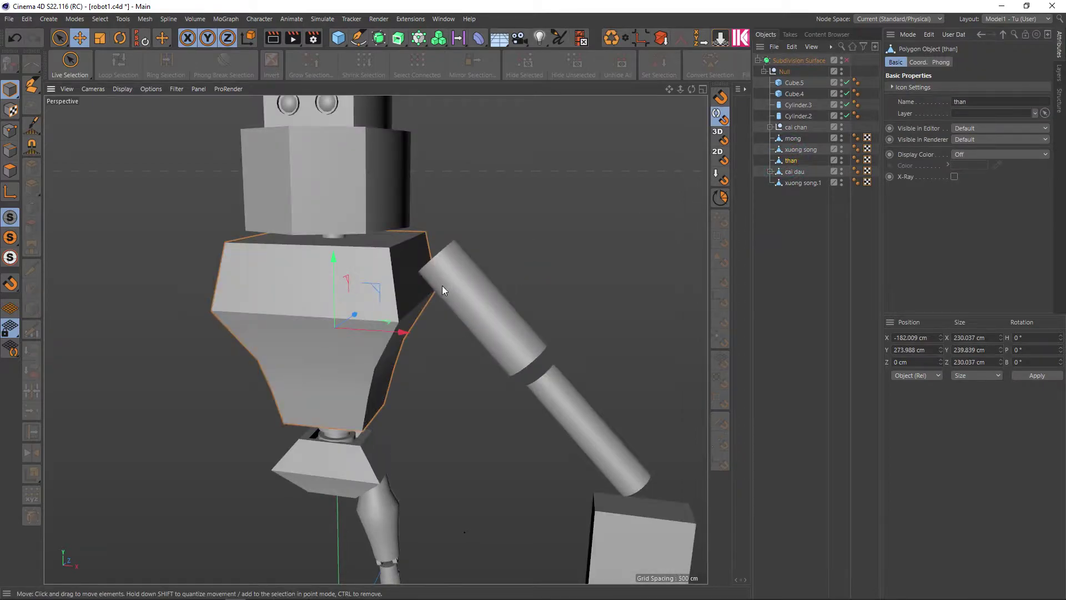
pyautogui.keyDown('alt'); pyautogui.moveTo(442, 285); pyautogui.dragTo(399, 259); pyautogui.keyUp('alt')
pyautogui.click(10, 170)
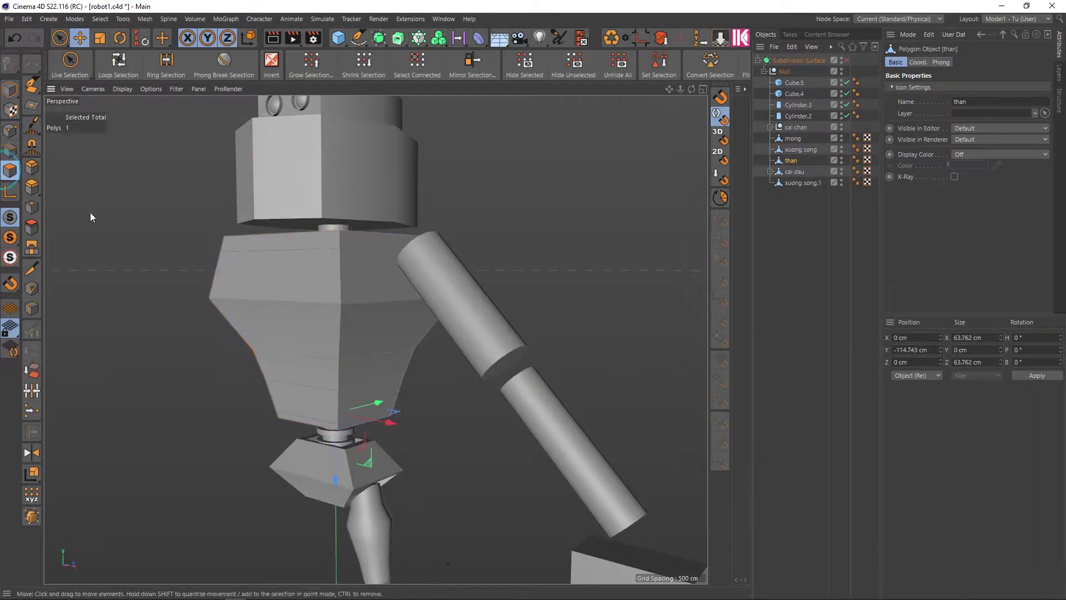
pyautogui.click(338, 288)
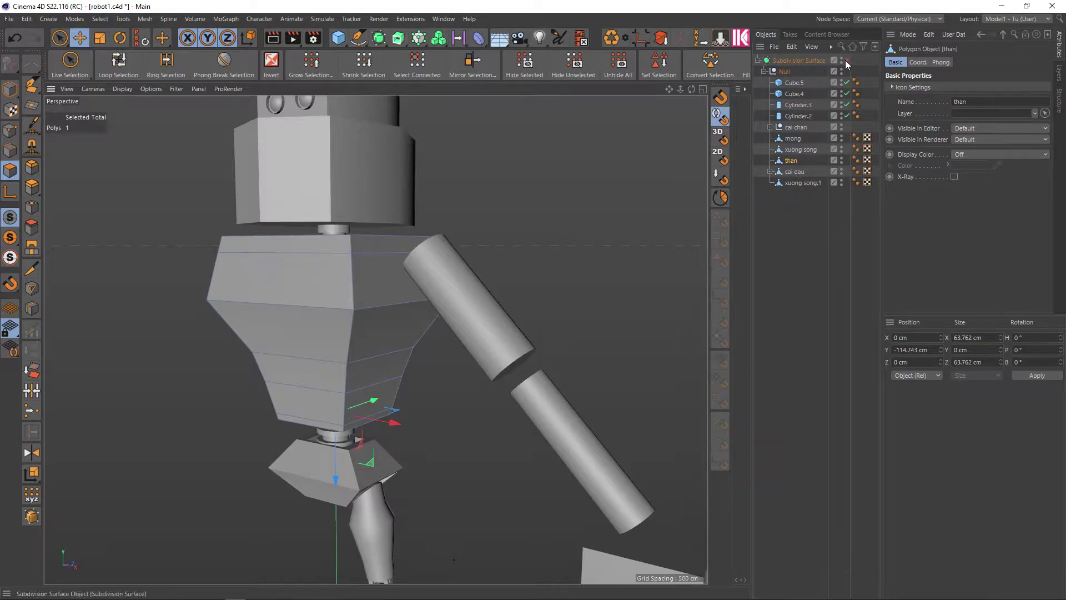
pyautogui.press('q')
pyautogui.press('q')
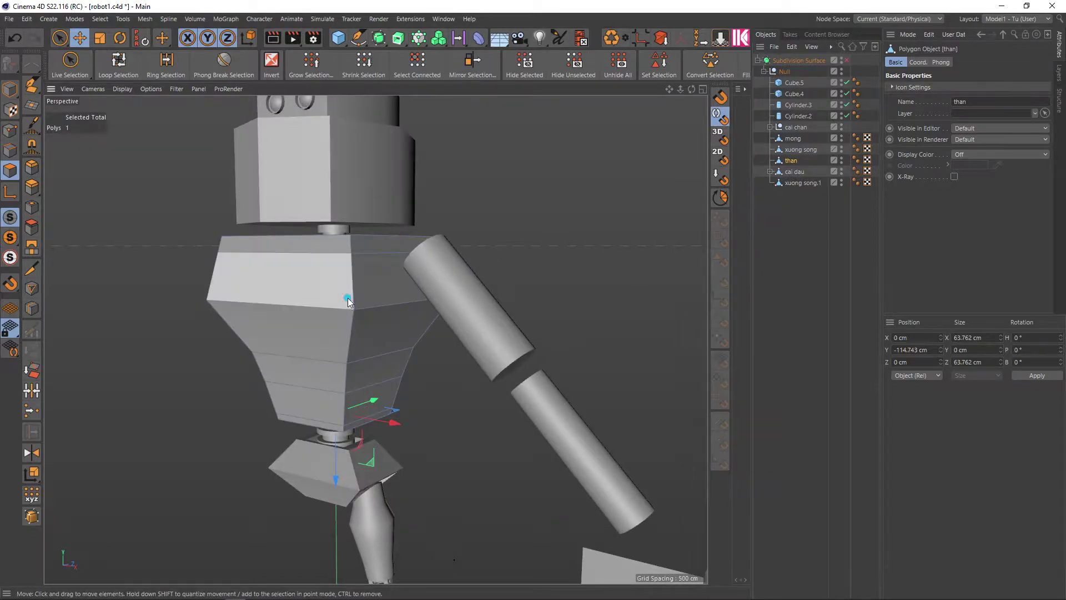
# Step: Orbit around the torso and select the face where the upper arm attaches
pyautogui.moveTo(317, 334)
pyautogui.keyDown('alt'); pyautogui.mouseDown()
pyautogui.moveTo(312, 314)
pyautogui.moveTo(335, 311)
pyautogui.moveTo(471, 330)
pyautogui.moveTo(404, 342)
pyautogui.mouseUp(); pyautogui.keyUp('alt')
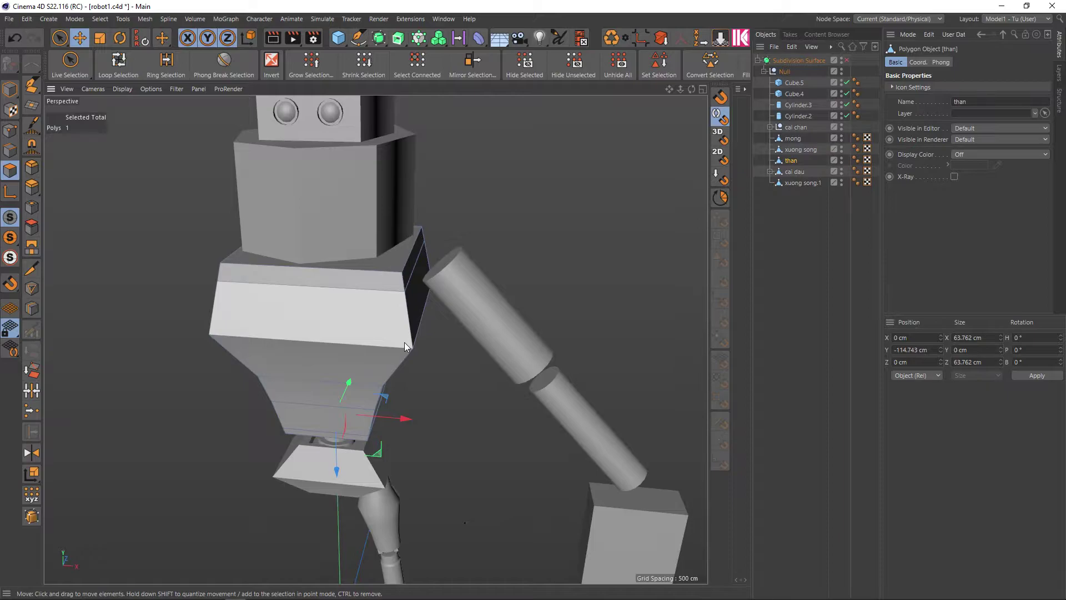
pyautogui.moveTo(405, 342)
pyautogui.keyDown('alt'); pyautogui.mouseDown()
pyautogui.moveTo(303, 318)
pyautogui.moveTo(367, 313)
pyautogui.moveTo(402, 292)
pyautogui.moveTo(417, 301)
pyautogui.moveTo(362, 314)
pyautogui.moveTo(358, 356)
pyautogui.mouseUp(); pyautogui.keyUp('alt')
pyautogui.scroll(2, 388, 340)
pyautogui.press('space')
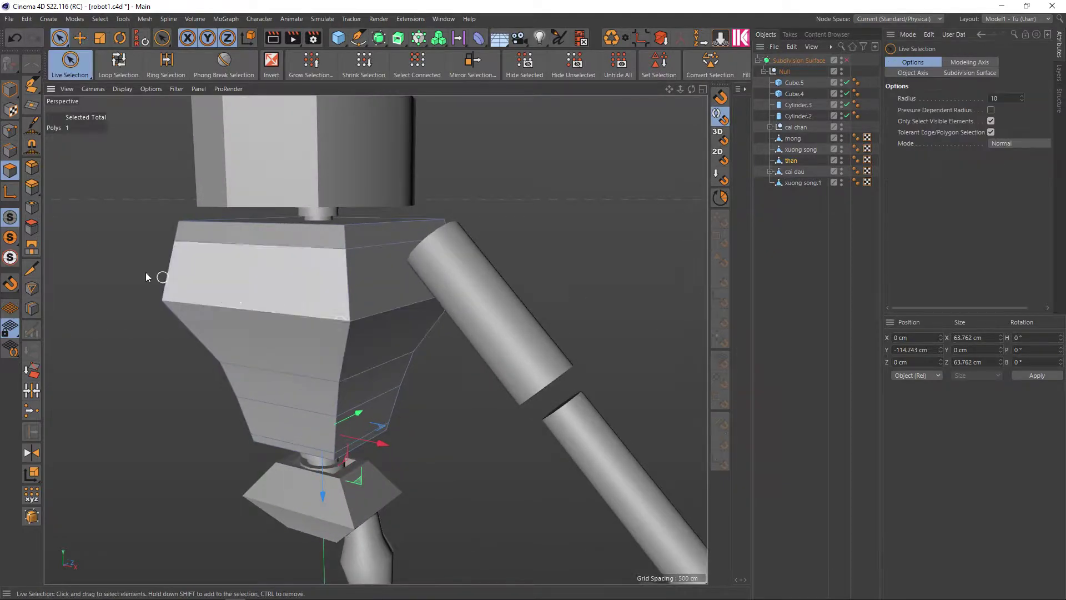
pyautogui.click(381, 284)
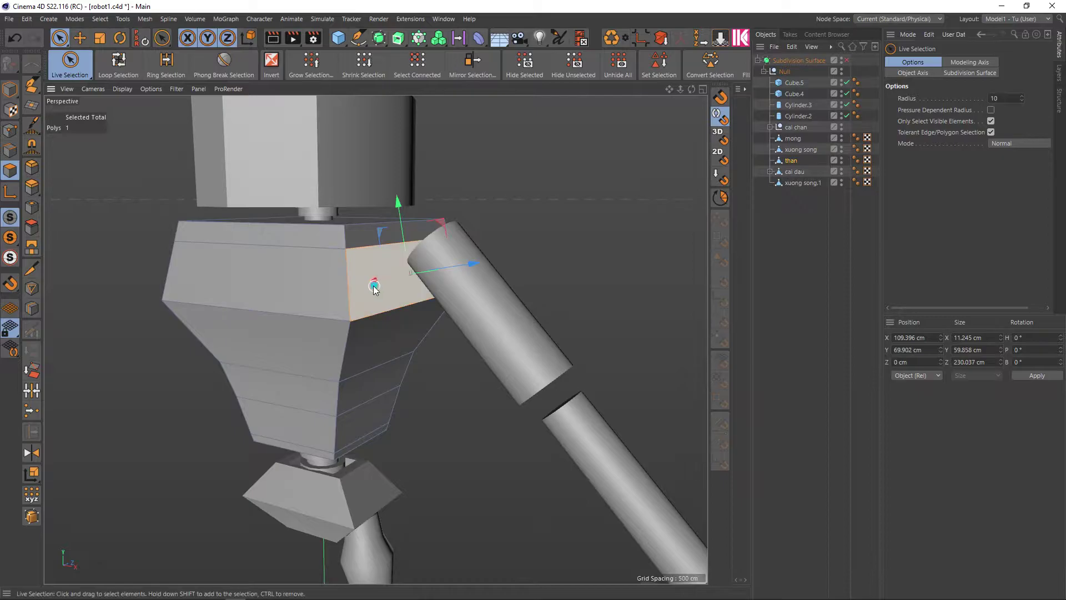
pyautogui.moveTo(381, 283)
pyautogui.keyDown('alt'); pyautogui.mouseDown()
pyautogui.moveTo(355, 255)
pyautogui.moveTo(386, 292)
pyautogui.moveTo(367, 329)
pyautogui.moveTo(320, 294)
pyautogui.moveTo(327, 300)
pyautogui.mouseUp(); pyautogui.keyUp('alt')
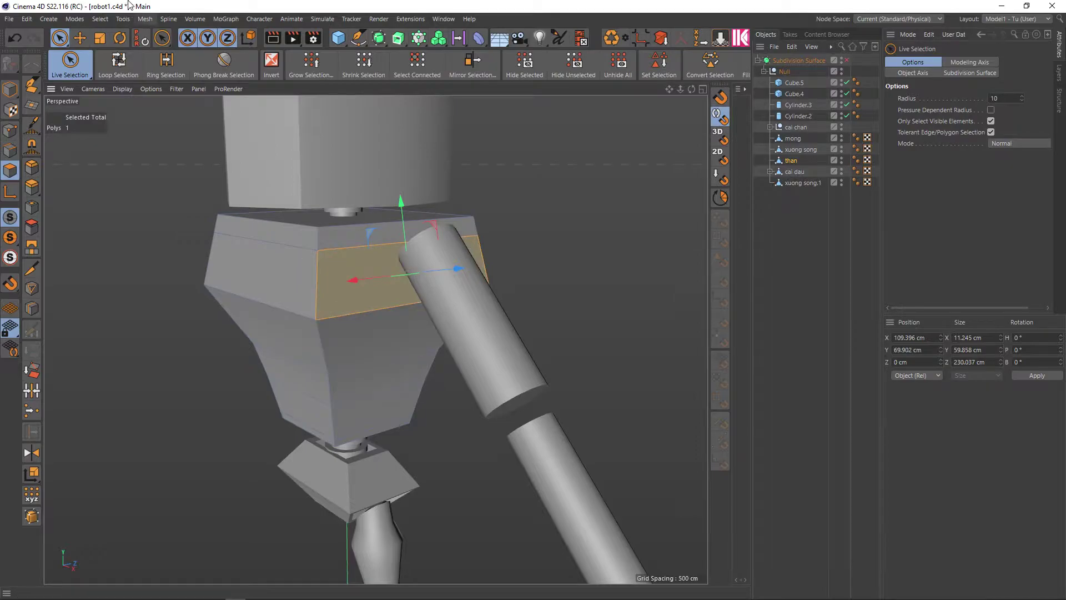
# Step: Ring-select the 22 edges running around the torso
pyautogui.click(166, 64)
pyautogui.click(10, 150)
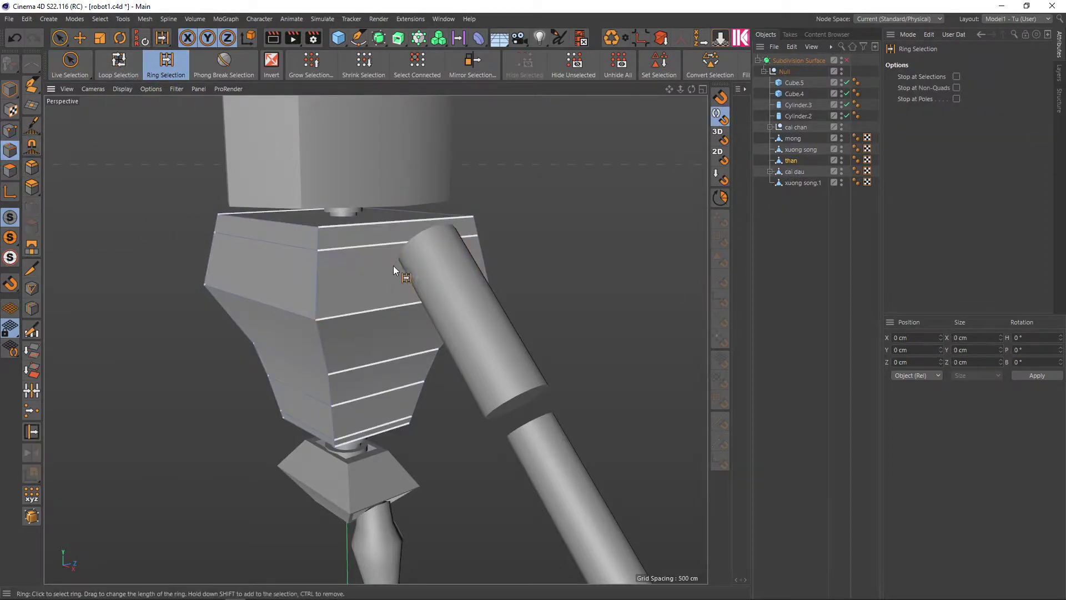
pyautogui.click(387, 242)
pyautogui.moveTo(364, 380)
pyautogui.keyDown('alt'); pyautogui.mouseDown()
pyautogui.moveTo(396, 359)
pyautogui.moveTo(400, 282)
pyautogui.mouseUp(); pyautogui.keyUp('alt')
# Step: Add two symmetrical edge loops down the torso side with Loop/Path Cut
pyautogui.click(32, 308)
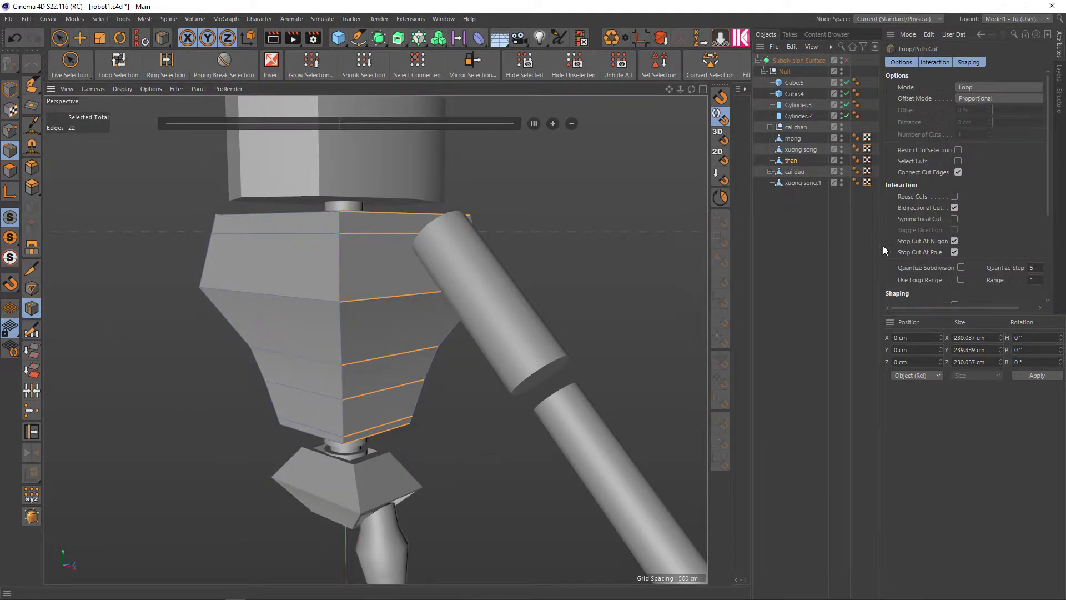
pyautogui.moveTo(885, 250)
pyautogui.mouseDown()
pyautogui.moveTo(875, 238)
pyautogui.moveTo(856, 245)
pyautogui.mouseUp()
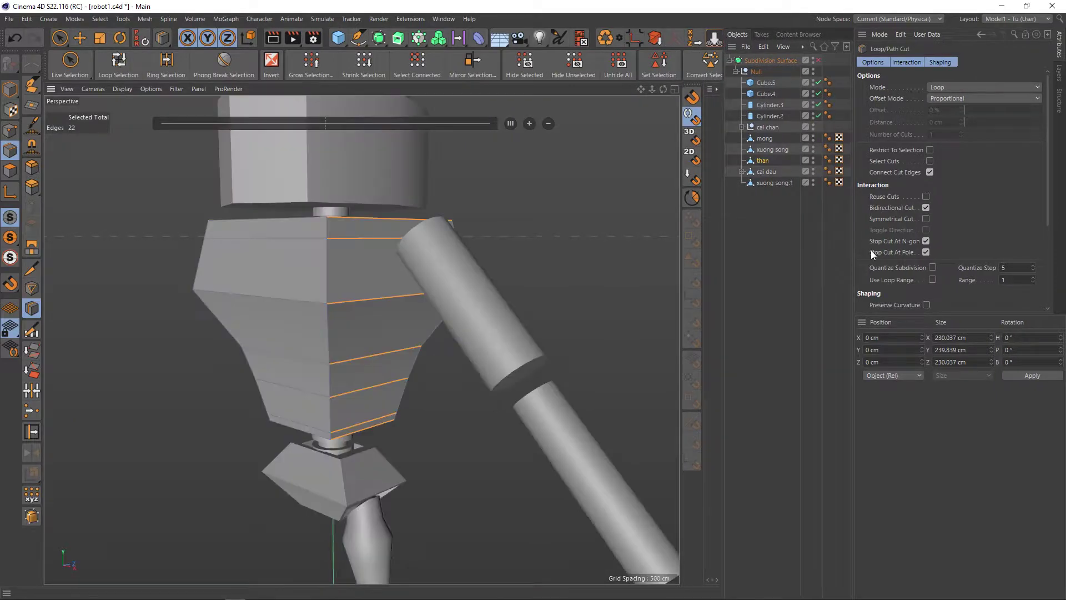
pyautogui.moveTo(909, 315); pyautogui.dragTo(904, 531)
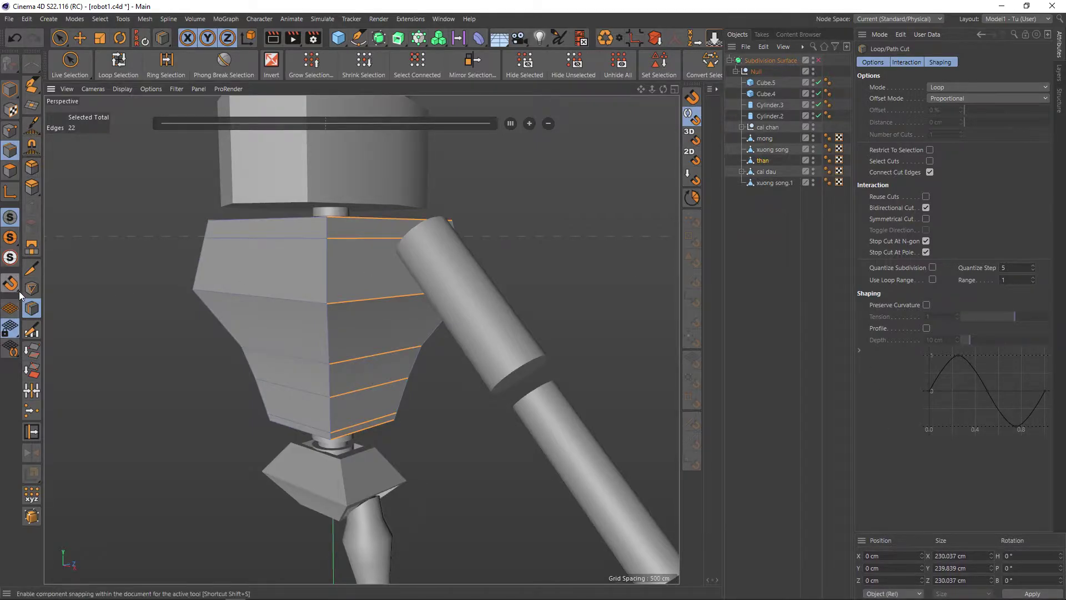
pyautogui.moveTo(30, 318); pyautogui.dragTo(66, 311)
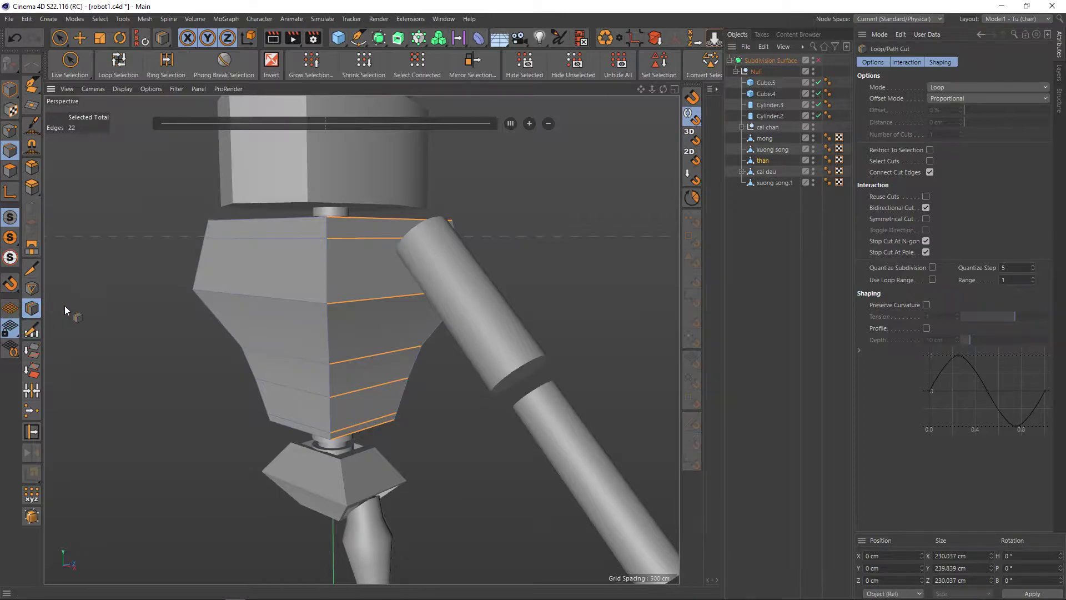
pyautogui.click(925, 219)
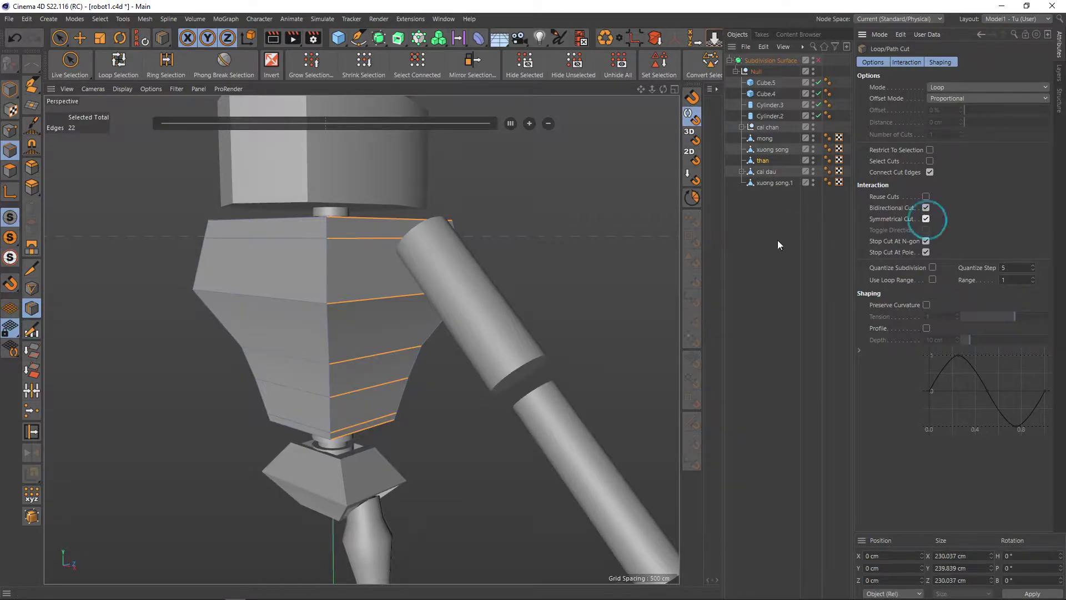
pyautogui.keyDown('alt'); pyautogui.moveTo(382, 246); pyautogui.dragTo(367, 254); pyautogui.keyUp('alt')
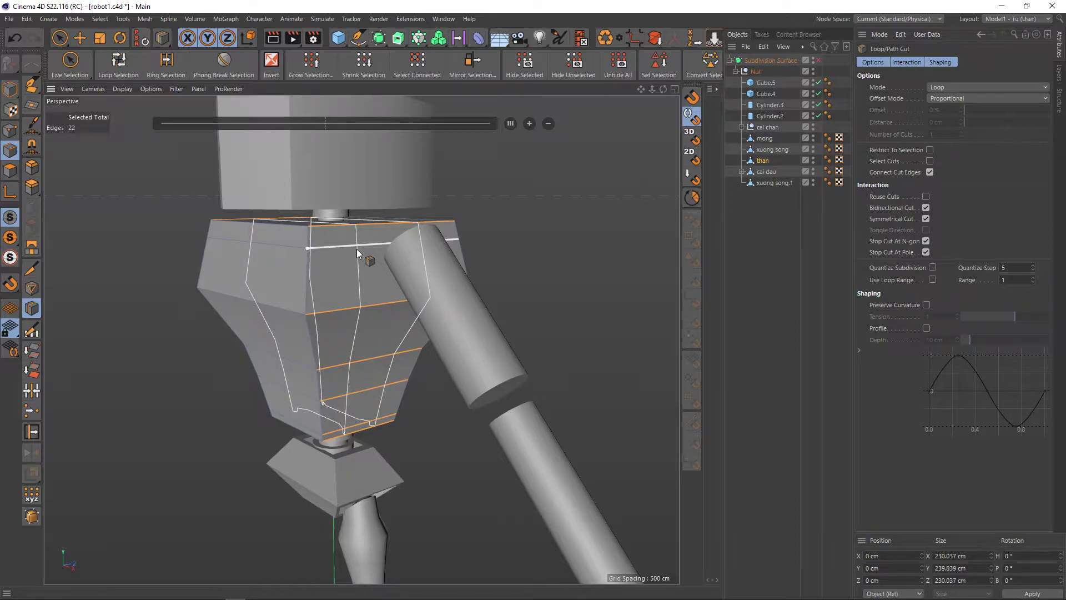
pyautogui.click(357, 248)
pyautogui.moveTo(446, 258)
pyautogui.keyDown('alt'); pyautogui.mouseDown()
pyautogui.moveTo(643, 267)
pyautogui.moveTo(637, 251)
pyautogui.mouseUp(); pyautogui.keyUp('alt')
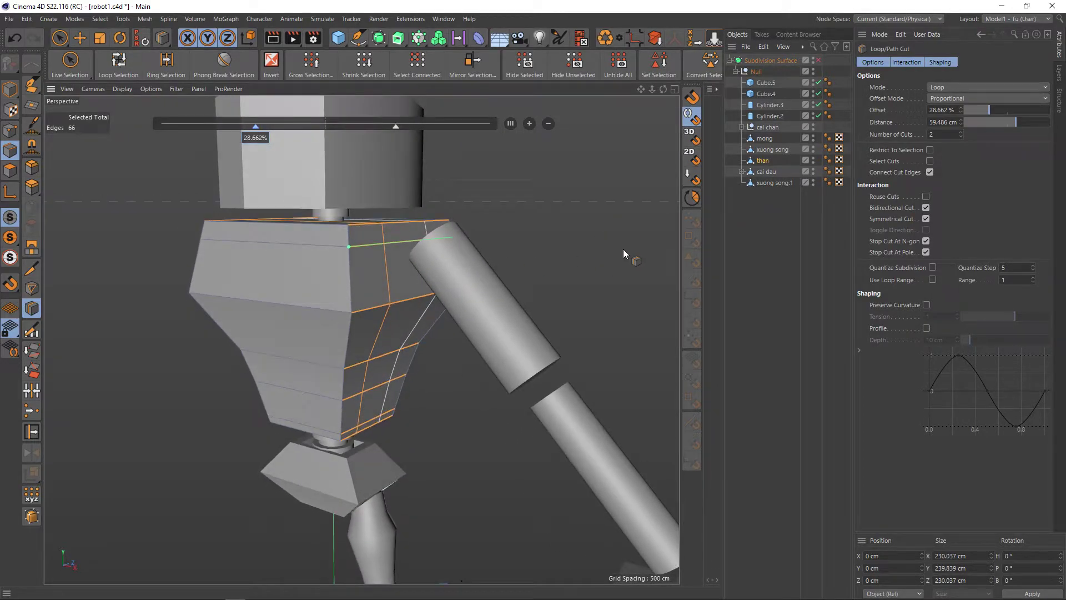
pyautogui.press('space')
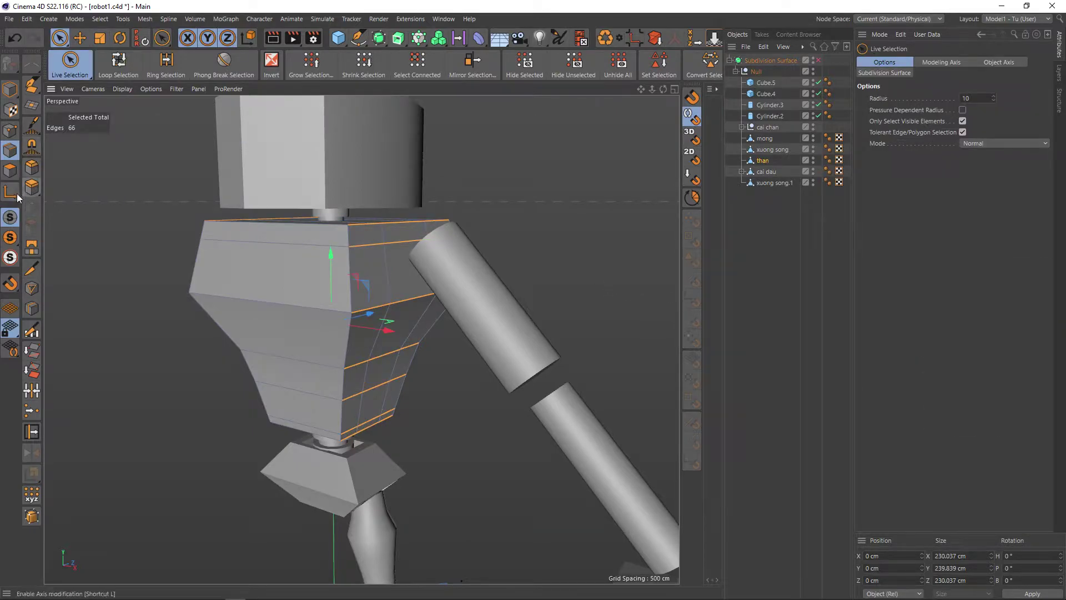
# Step: Inset the torso's shoulder face with Extrude Inner to a 7.4 cm offset
pyautogui.click(10, 170)
pyautogui.click(404, 271)
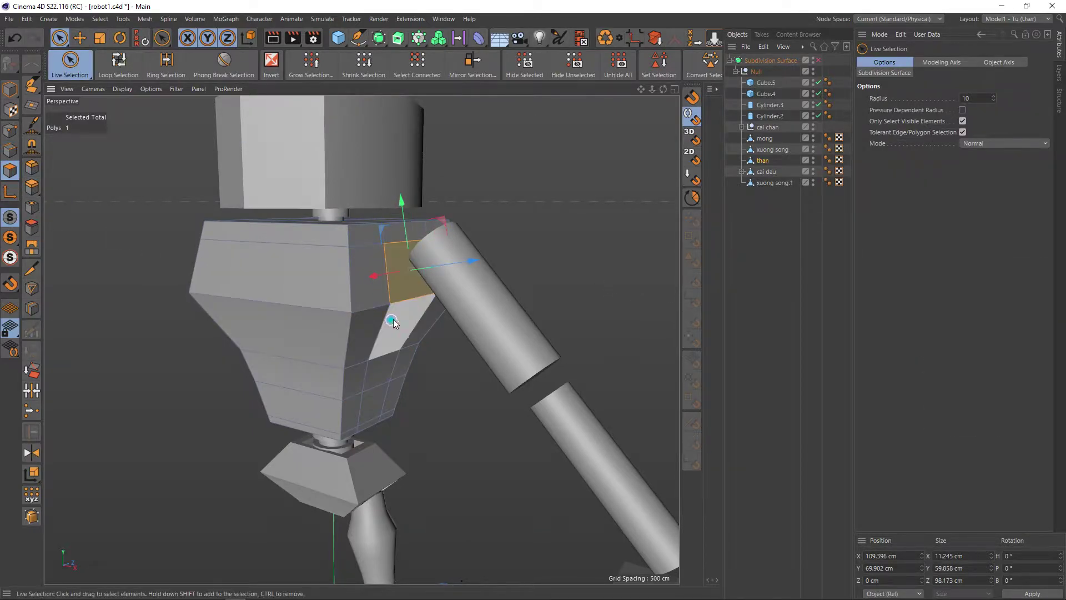
pyautogui.moveTo(393, 322)
pyautogui.keyDown('alt'); pyautogui.mouseDown()
pyautogui.moveTo(604, 312)
pyautogui.moveTo(545, 328)
pyautogui.moveTo(366, 335)
pyautogui.moveTo(415, 309)
pyautogui.moveTo(381, 323)
pyautogui.moveTo(379, 314)
pyautogui.moveTo(420, 296)
pyautogui.mouseUp(); pyautogui.keyUp('alt')
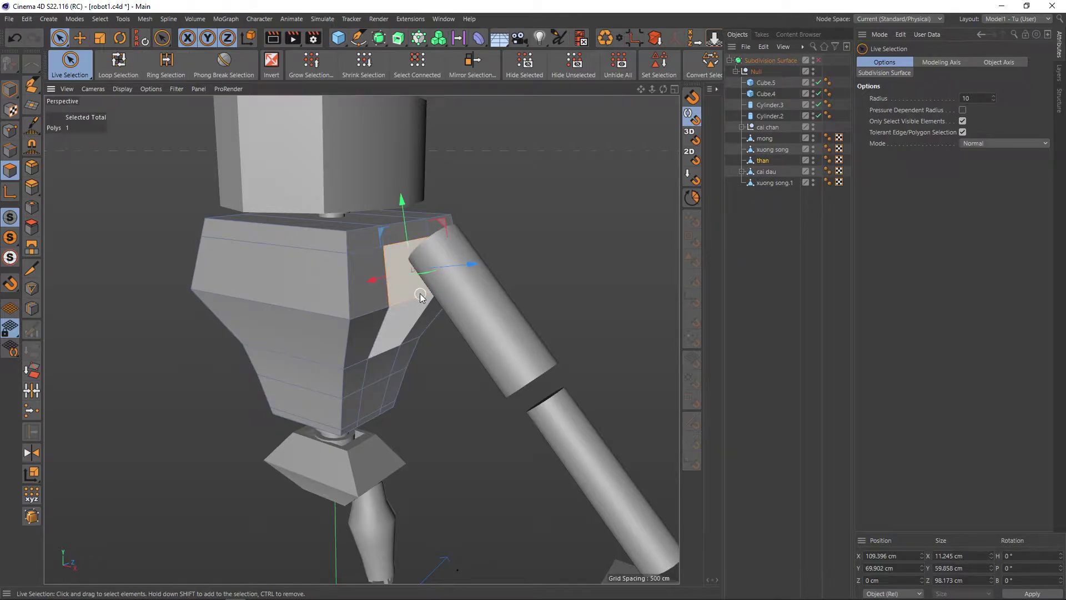
pyautogui.press('i')
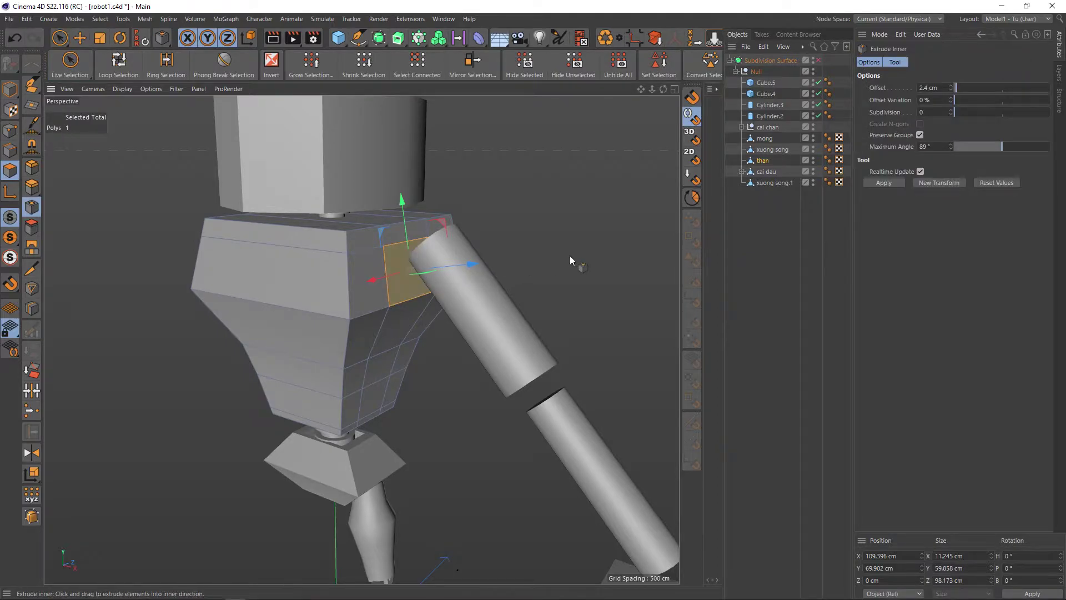
pyautogui.moveTo(569, 255); pyautogui.dragTo(583, 256)
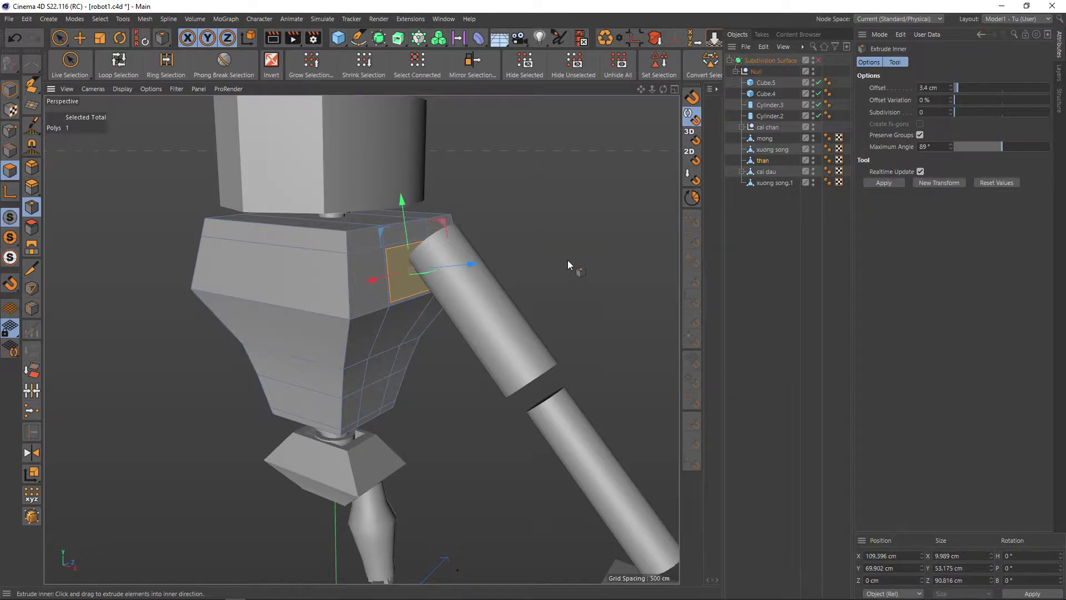
pyautogui.moveTo(571, 258); pyautogui.dragTo(588, 258)
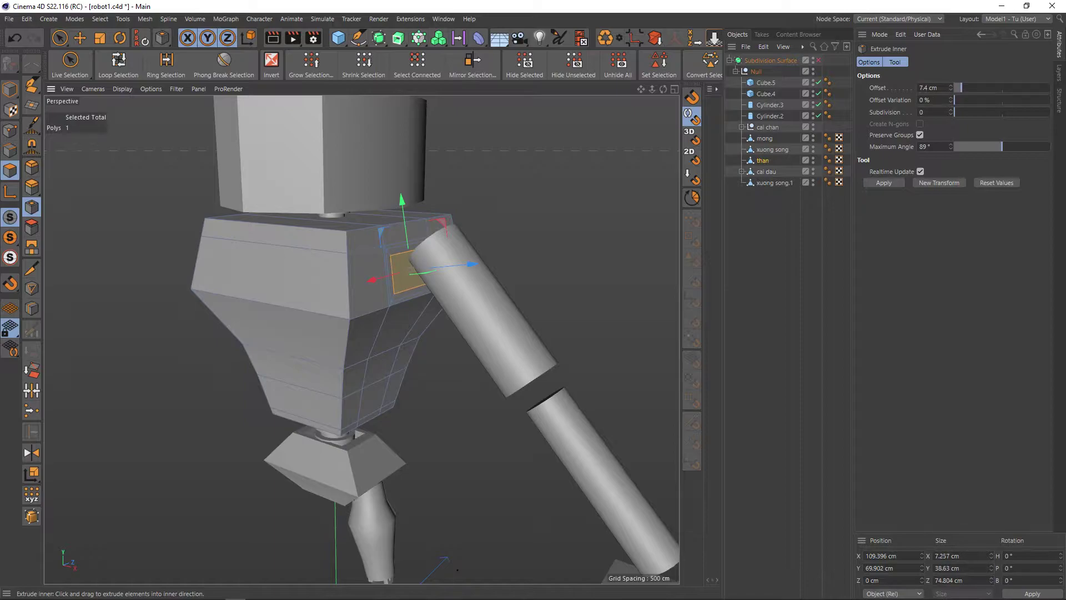
# Step: Preview the inset with subdivision smoothing, then orbit to a frontal shoulder view
pyautogui.moveTo(456, 264)
pyautogui.keyDown('alt'); pyautogui.mouseDown()
pyautogui.moveTo(502, 242)
pyautogui.moveTo(478, 244)
pyautogui.moveTo(533, 248)
pyautogui.moveTo(552, 286)
pyautogui.moveTo(509, 314)
pyautogui.moveTo(500, 280)
pyautogui.moveTo(516, 276)
pyautogui.moveTo(536, 236)
pyautogui.moveTo(494, 262)
pyautogui.moveTo(474, 251)
pyautogui.moveTo(511, 246)
pyautogui.mouseUp(); pyautogui.keyUp('alt')
pyautogui.press('q')
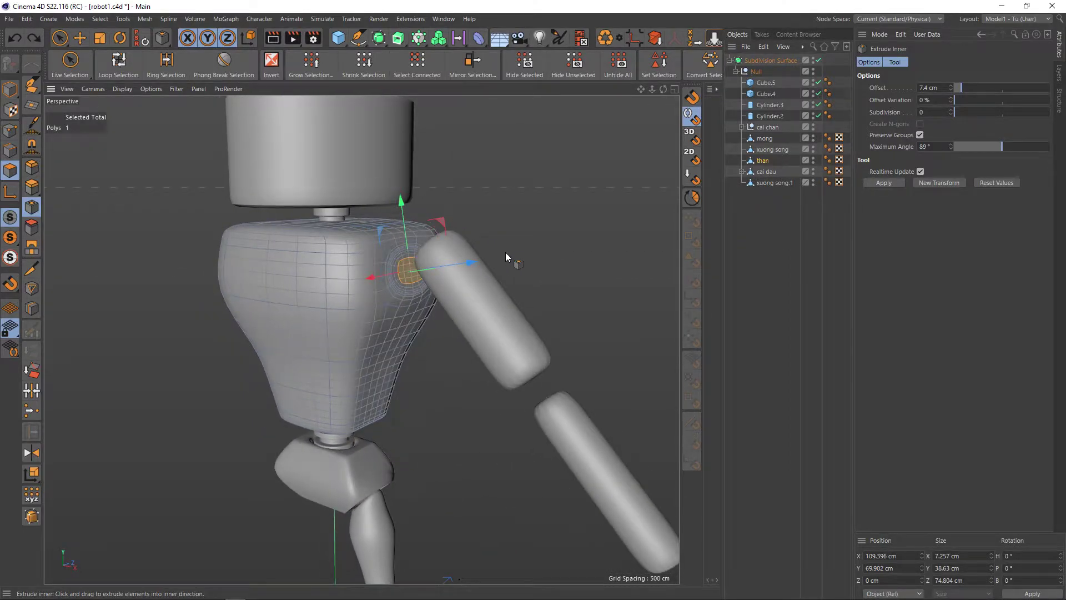
pyautogui.press('q')
pyautogui.moveTo(502, 255)
pyautogui.keyDown('alt'); pyautogui.mouseDown()
pyautogui.moveTo(487, 209)
pyautogui.moveTo(495, 283)
pyautogui.moveTo(499, 252)
pyautogui.moveTo(480, 228)
pyautogui.moveTo(491, 227)
pyautogui.moveTo(498, 268)
pyautogui.mouseUp(); pyautogui.keyUp('alt')
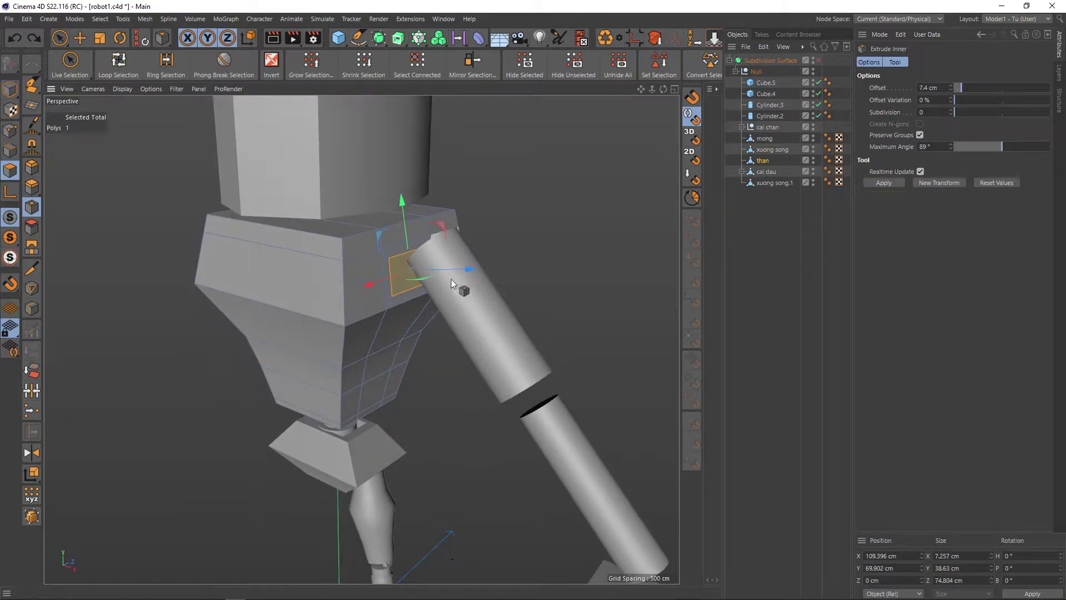
pyautogui.scroll(2, 416, 270)
pyautogui.moveTo(411, 274)
pyautogui.keyDown('alt'); pyautogui.mouseDown()
pyautogui.moveTo(440, 242)
pyautogui.moveTo(419, 255)
pyautogui.mouseUp(); pyautogui.keyUp('alt')
# Step: Scale the edges of the inset shoulder face to stretch it vertically
pyautogui.press('space')
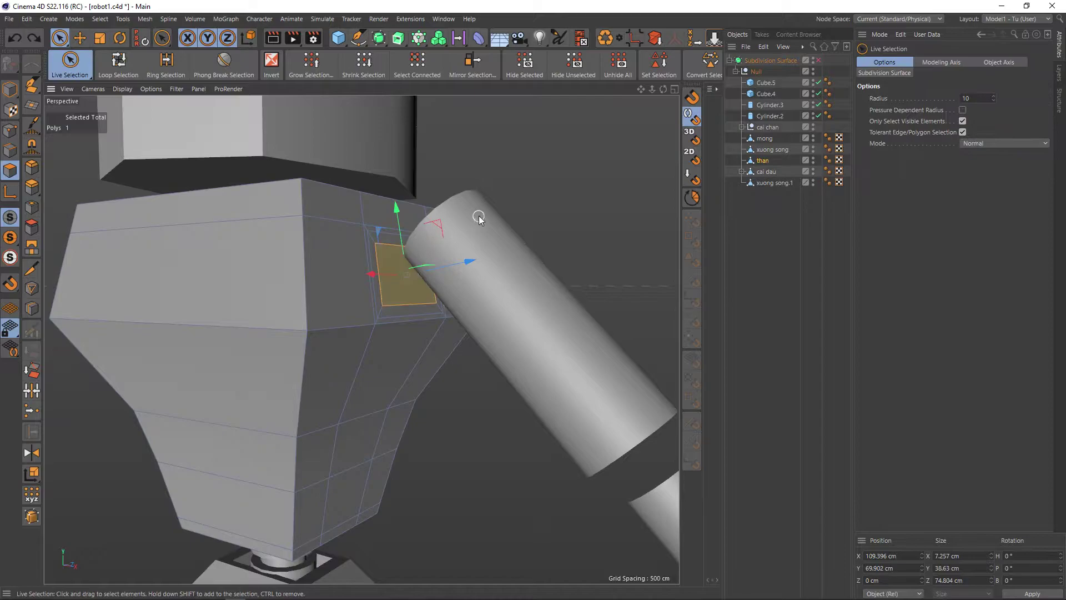
pyautogui.click(409, 226)
pyautogui.click(10, 150)
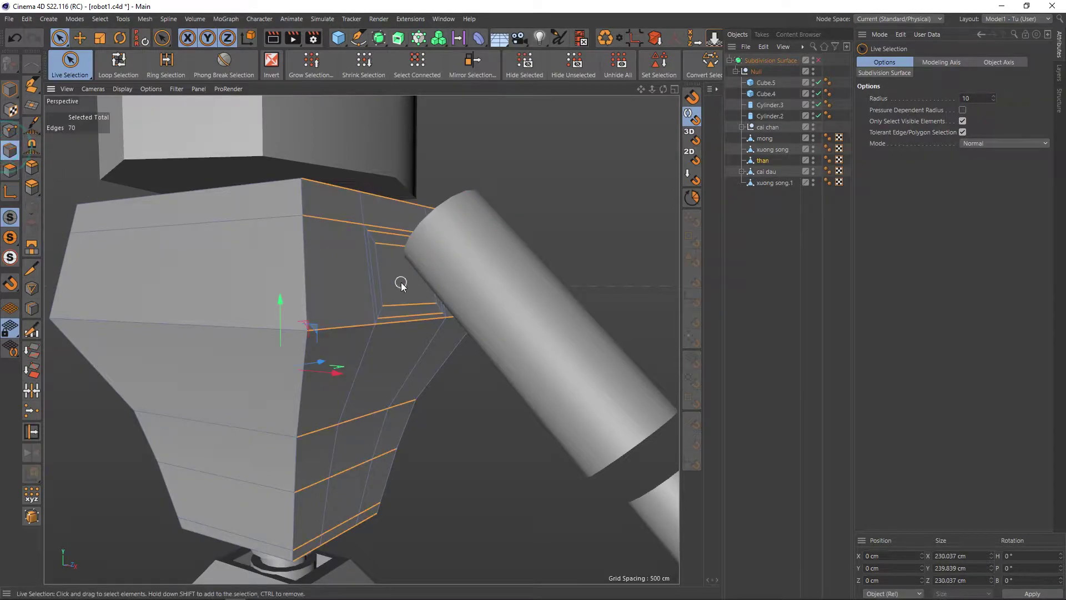
pyautogui.click(396, 249)
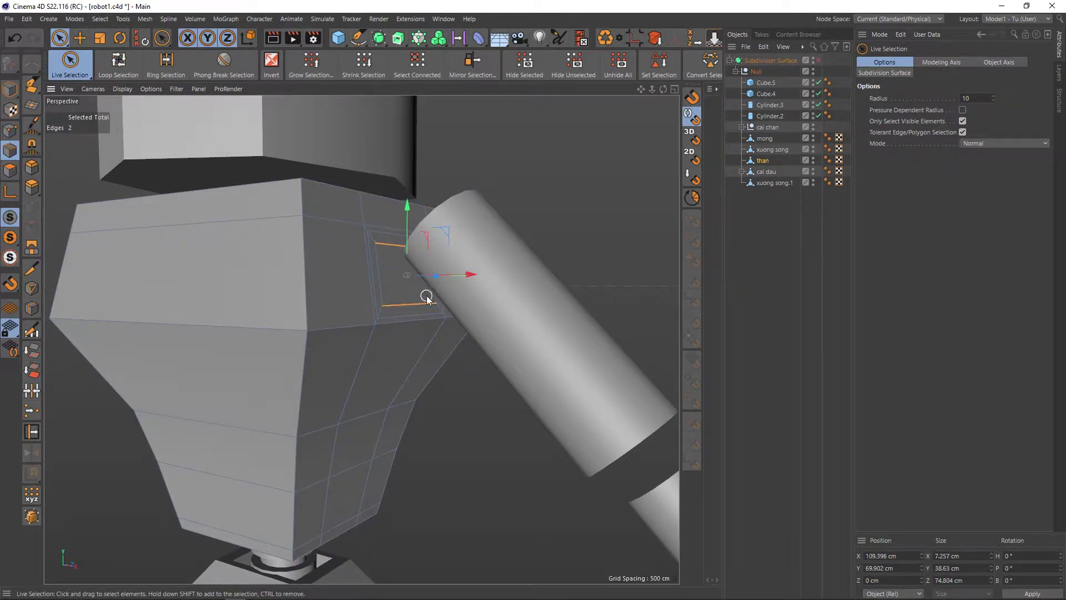
pyautogui.press('t')
pyautogui.moveTo(407, 204); pyautogui.dragTo(398, 193)
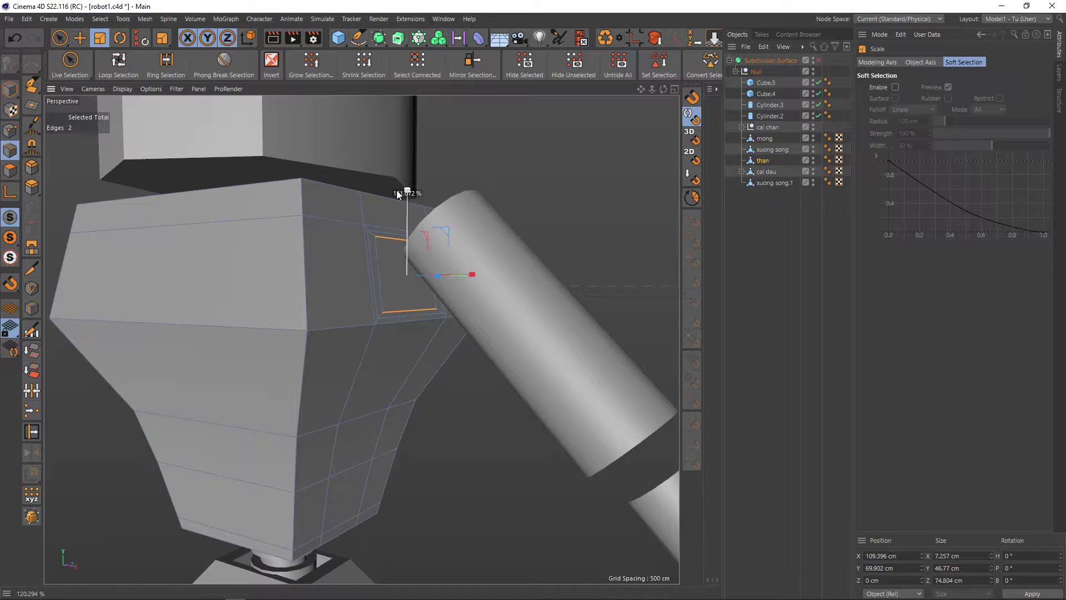
pyautogui.keyDown('alt'); pyautogui.moveTo(442, 245); pyautogui.dragTo(431, 284); pyautogui.keyUp('alt')
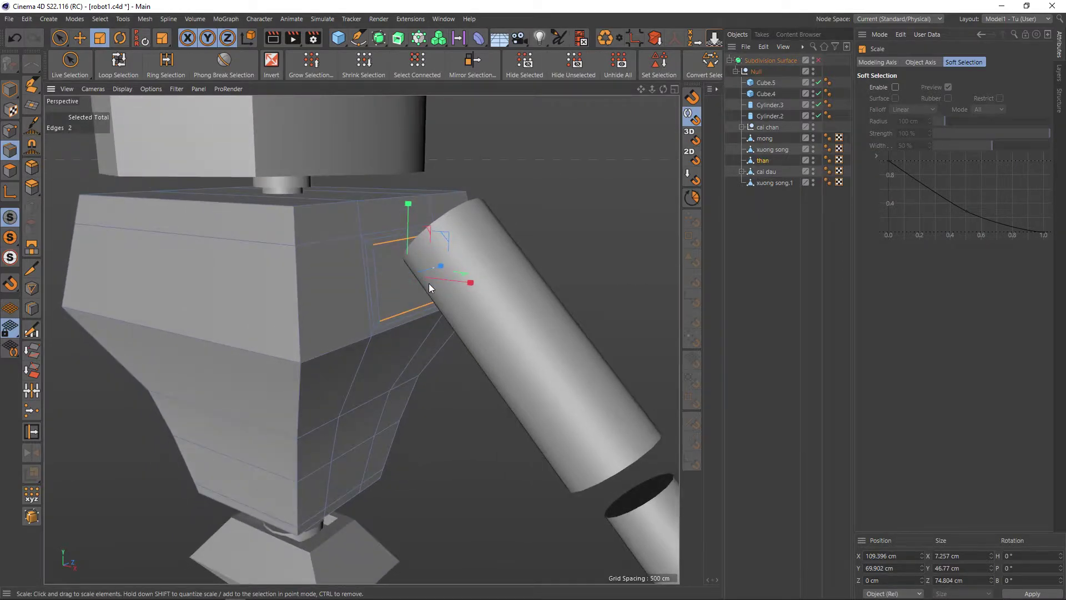
# Step: Push the inset shoulder face into the torso as a recessed socket, checking it with smoothing
pyautogui.press('space')
pyautogui.click(427, 284)
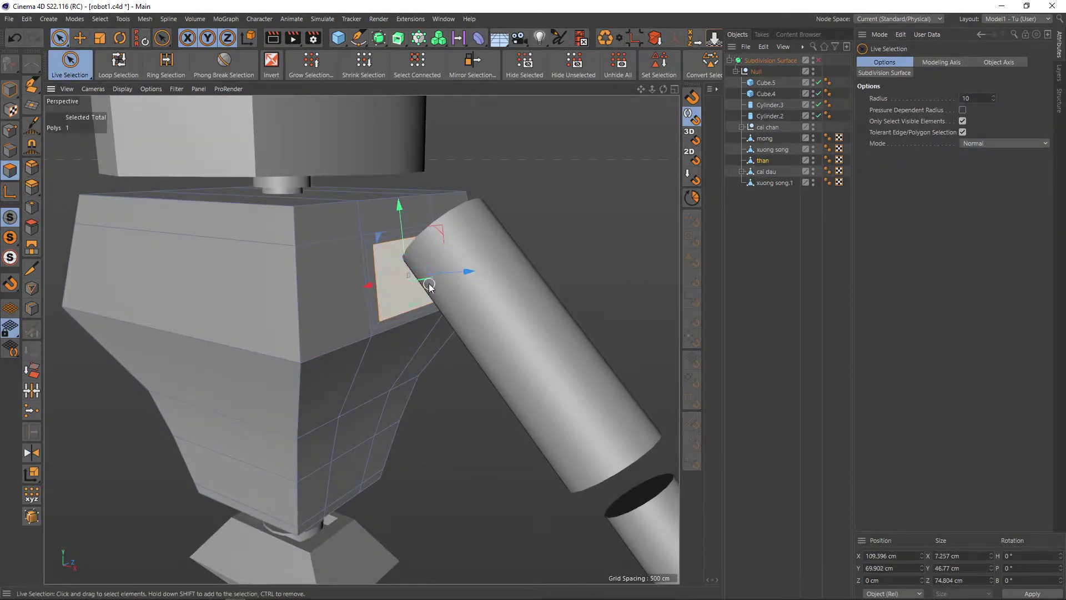
pyautogui.moveTo(469, 273); pyautogui.dragTo(462, 273)
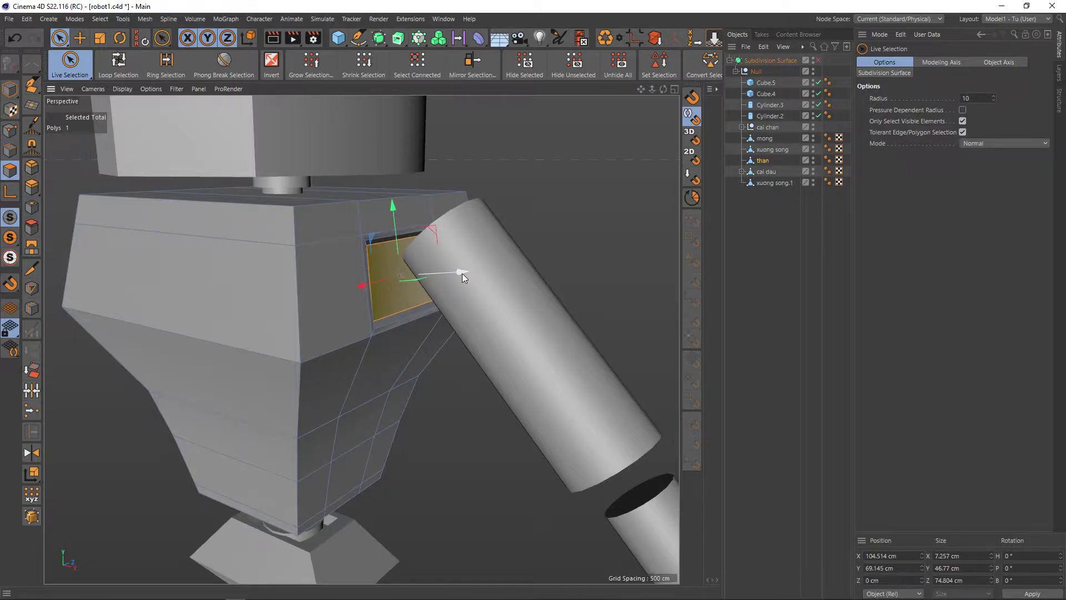
pyautogui.press('q')
pyautogui.moveTo(533, 242)
pyautogui.keyDown('alt'); pyautogui.mouseDown()
pyautogui.moveTo(502, 236)
pyautogui.moveTo(544, 250)
pyautogui.mouseUp(); pyautogui.keyUp('alt')
pyautogui.scroll(3, 489, 210)
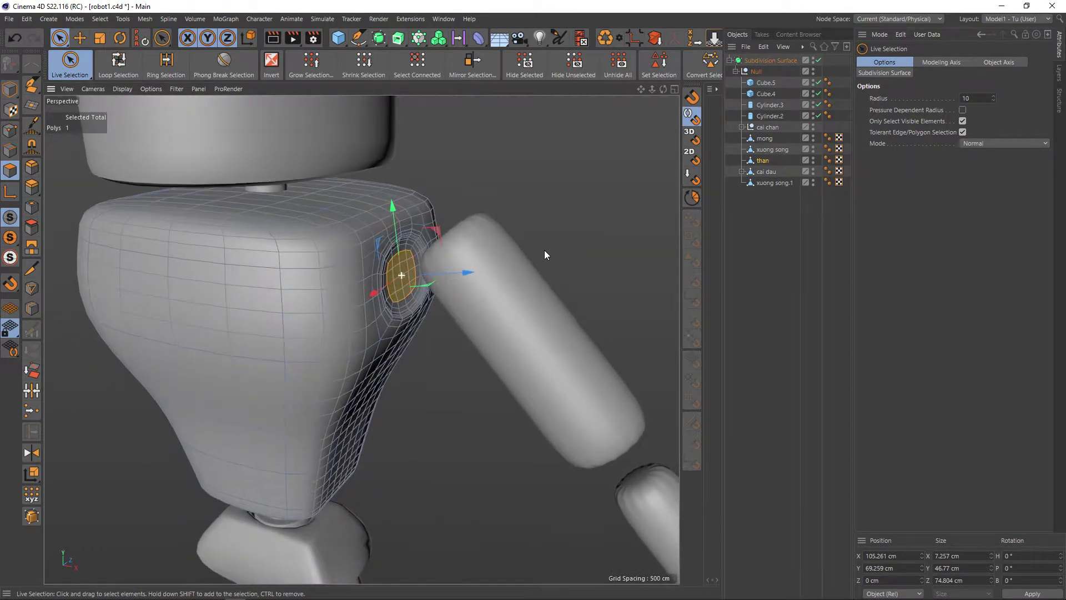
pyautogui.moveTo(468, 272); pyautogui.dragTo(440, 270)
pyautogui.press('q')
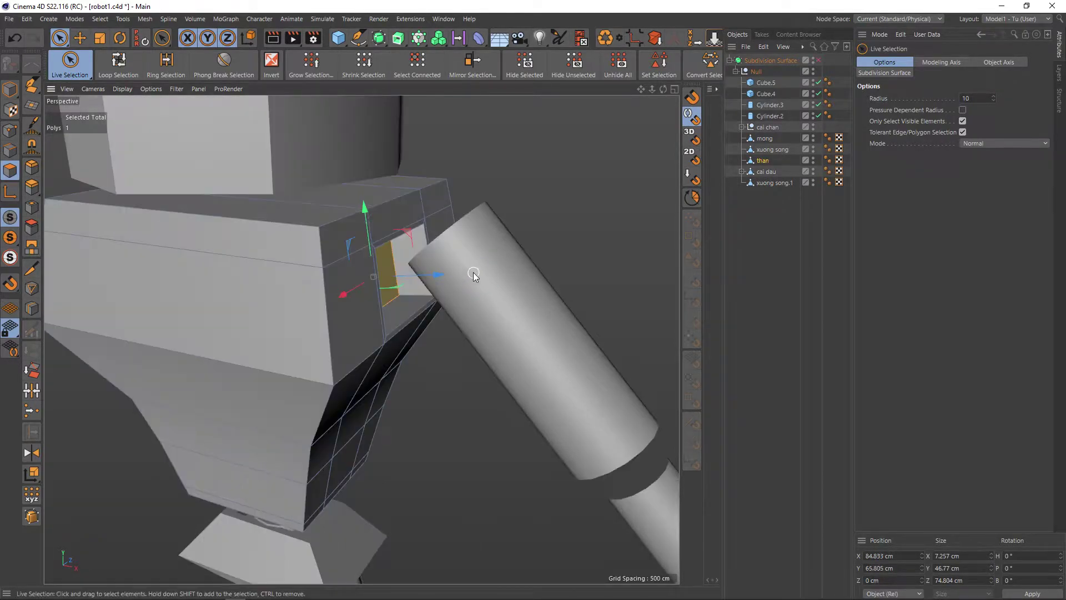
pyautogui.press('q')
pyautogui.moveTo(512, 254)
pyautogui.keyDown('alt'); pyautogui.mouseDown()
pyautogui.moveTo(465, 237)
pyautogui.moveTo(535, 260)
pyautogui.moveTo(557, 230)
pyautogui.moveTo(554, 243)
pyautogui.moveTo(533, 240)
pyautogui.mouseUp(); pyautogui.keyUp('alt')
pyautogui.keyDown('alt'); pyautogui.moveTo(451, 287); pyautogui.dragTo(453, 289); pyautogui.keyUp('alt')
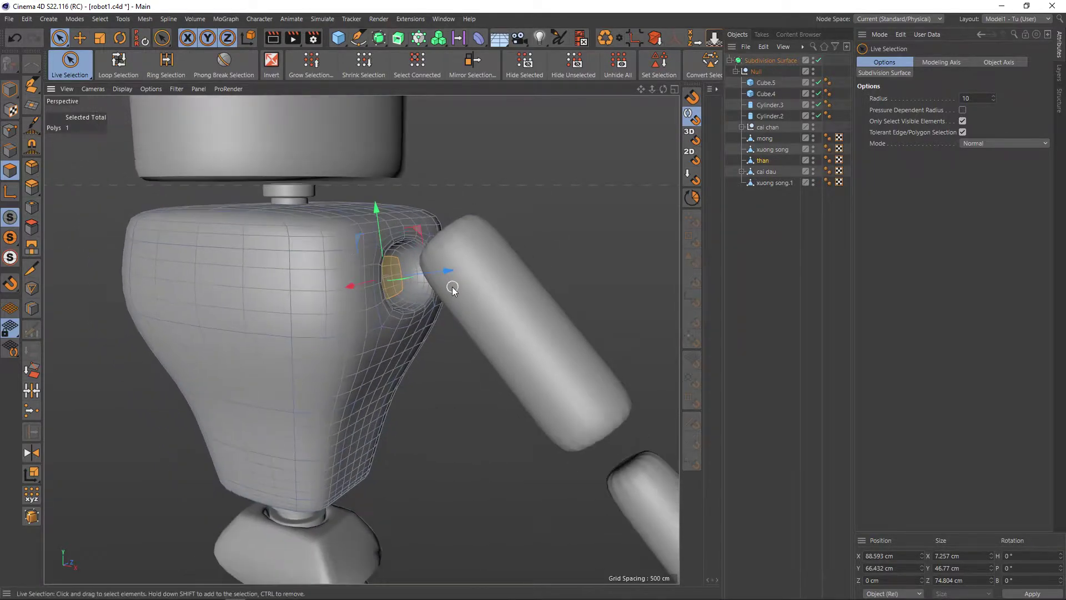
pyautogui.press('Delete')
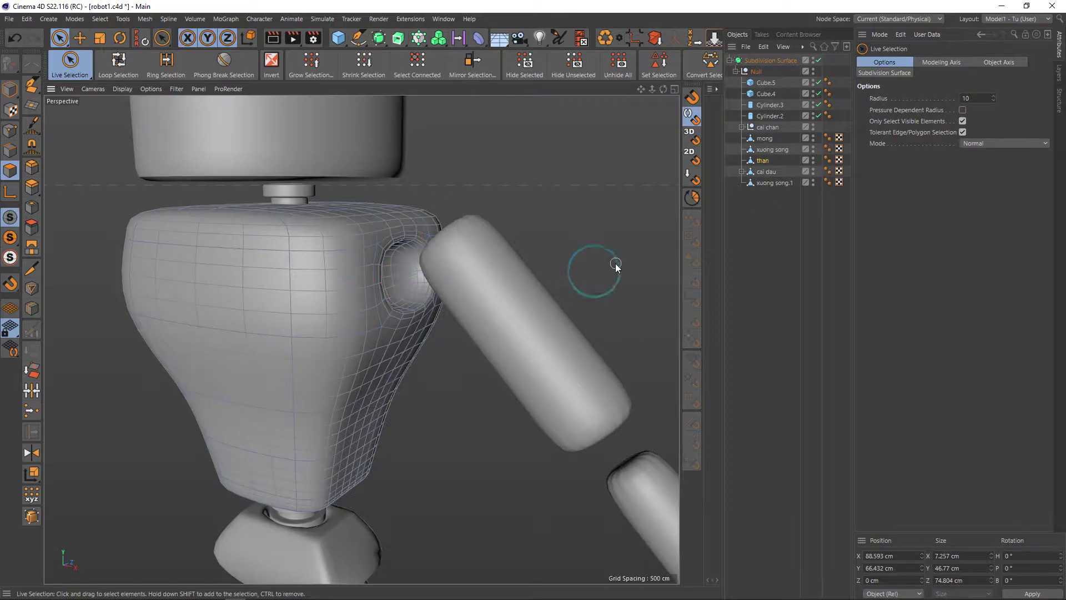
pyautogui.moveTo(611, 265)
pyautogui.keyDown('alt'); pyautogui.mouseDown()
pyautogui.moveTo(590, 273)
pyautogui.moveTo(656, 199)
pyautogui.mouseUp(); pyautogui.keyUp('alt')
# Step: Hide the upper-arm cylinder Cylinder.2 to reveal the shoulder socket
pyautogui.click(767, 116)
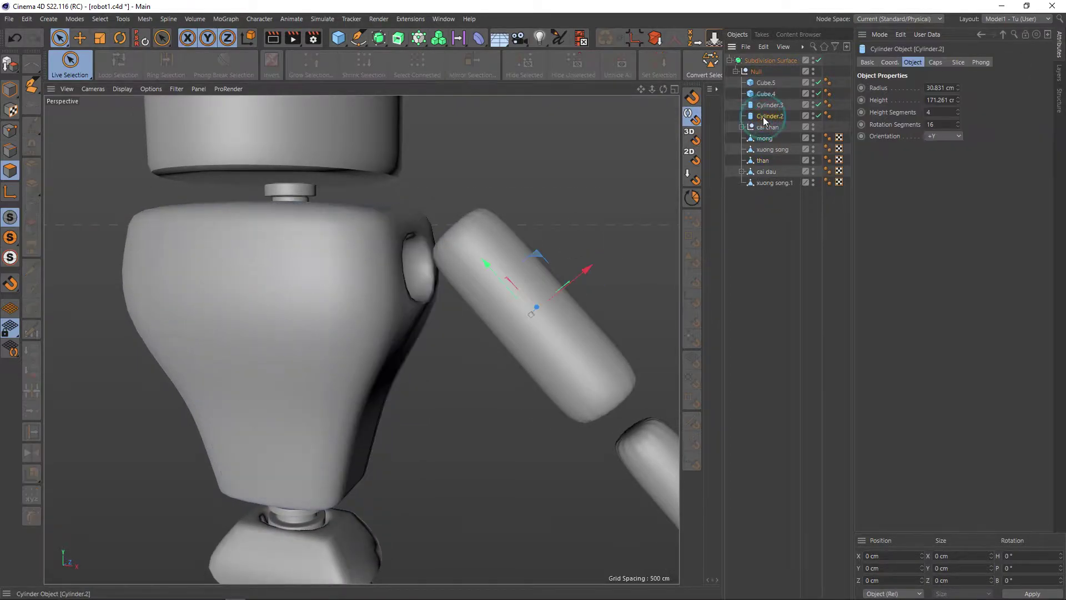
pyautogui.click(818, 115)
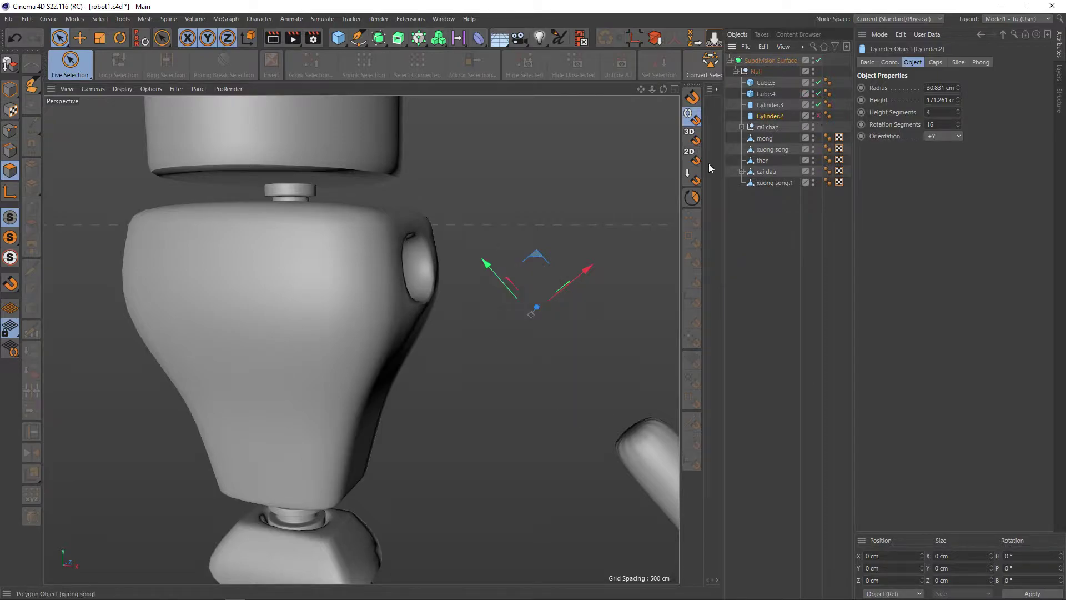
pyautogui.moveTo(483, 281)
pyautogui.keyDown('alt'); pyautogui.mouseDown()
pyautogui.moveTo(508, 274)
pyautogui.moveTo(492, 243)
pyautogui.mouseUp(); pyautogui.keyUp('alt')
pyautogui.scroll(2, 492, 242)
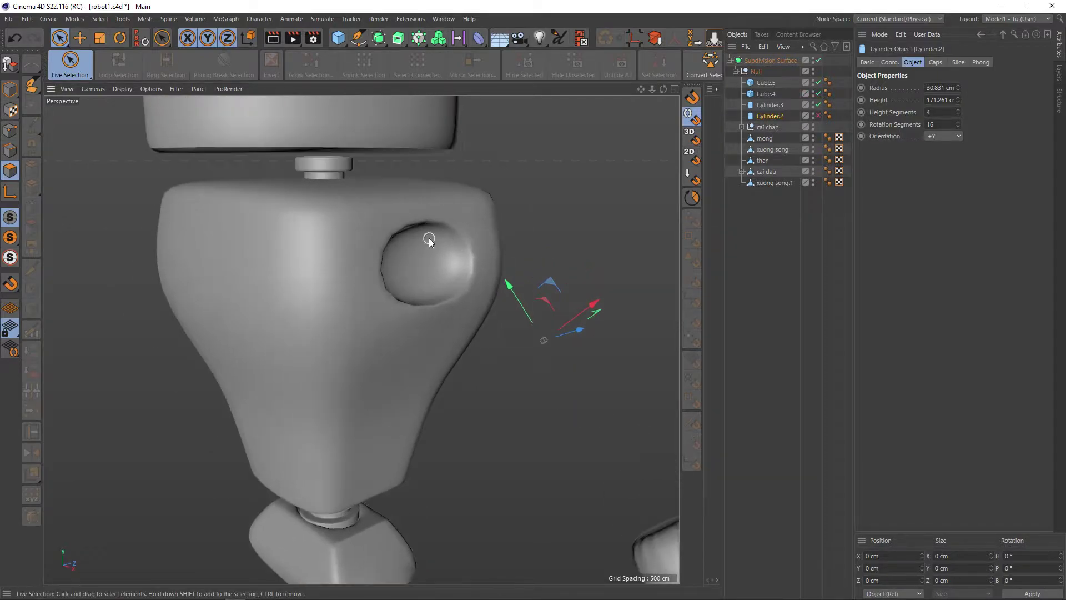
# Step: Add a new Sphere primitive and raise it toward the torso
pyautogui.click(339, 45)
pyautogui.click(554, 79)
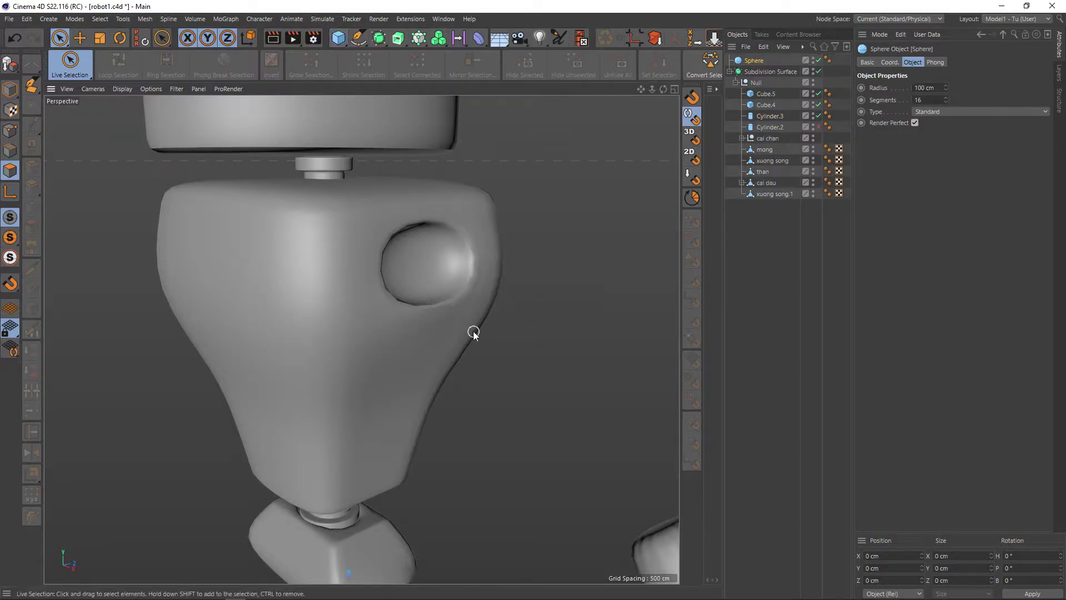
pyautogui.press('e')
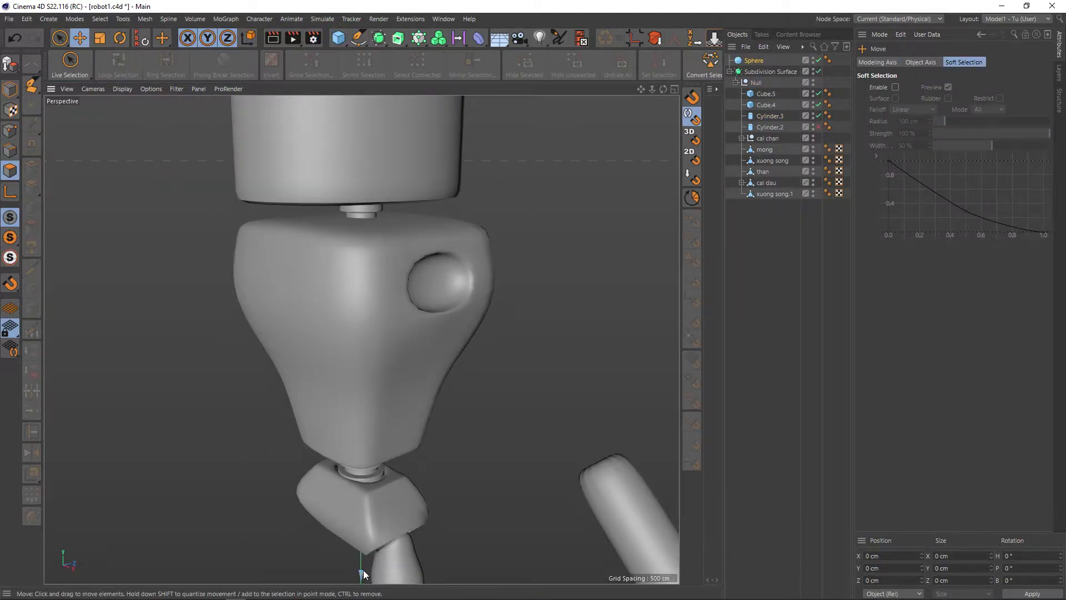
pyautogui.press('o')
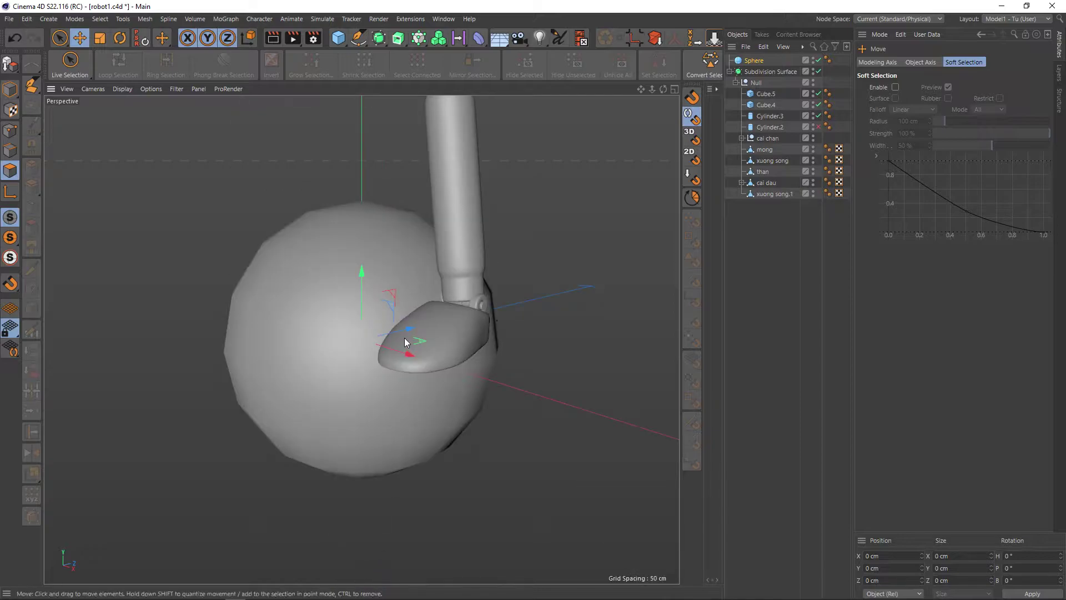
pyautogui.scroll(-2, 362, 281)
pyautogui.scroll(-3, 326, 409)
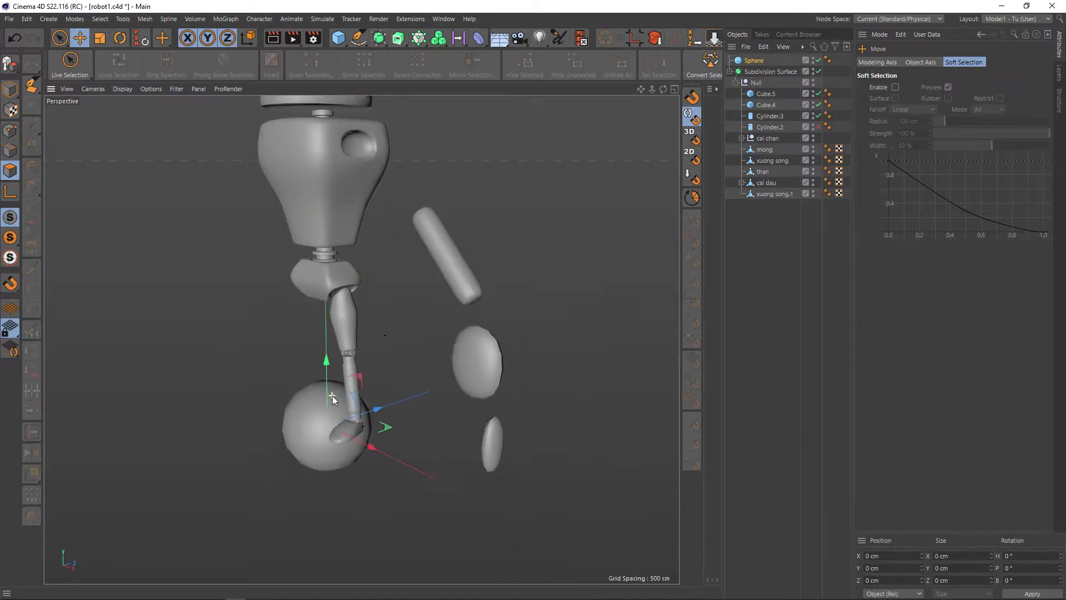
pyautogui.keyDown('alt'); pyautogui.moveTo(332, 359); pyautogui.dragTo(322, 417, button='middle'); pyautogui.keyUp('alt')
pyautogui.moveTo(320, 415); pyautogui.dragTo(337, 201)
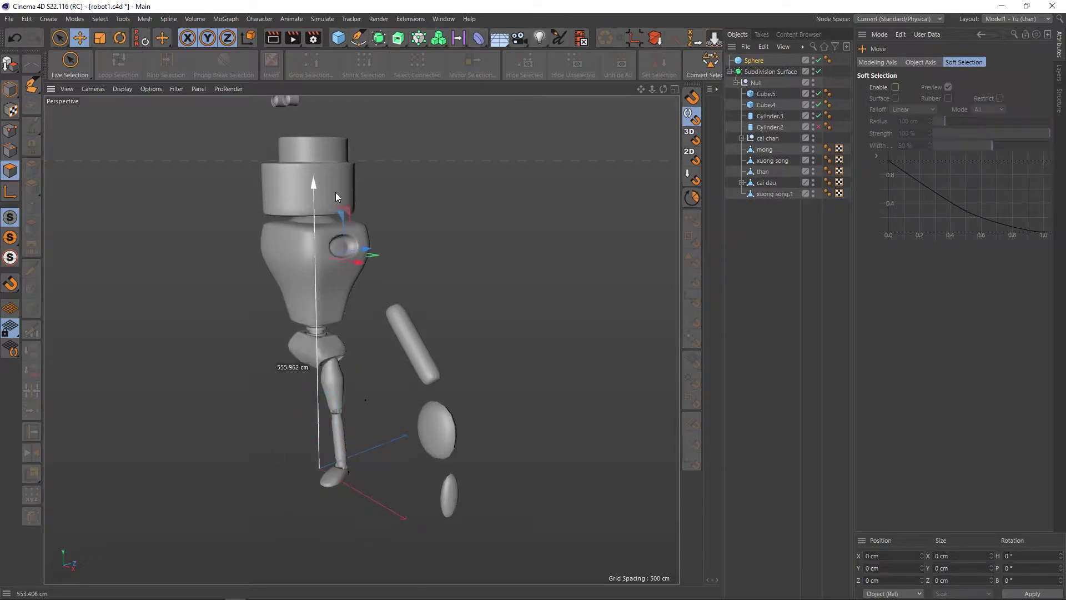
pyautogui.scroll(3, 360, 258)
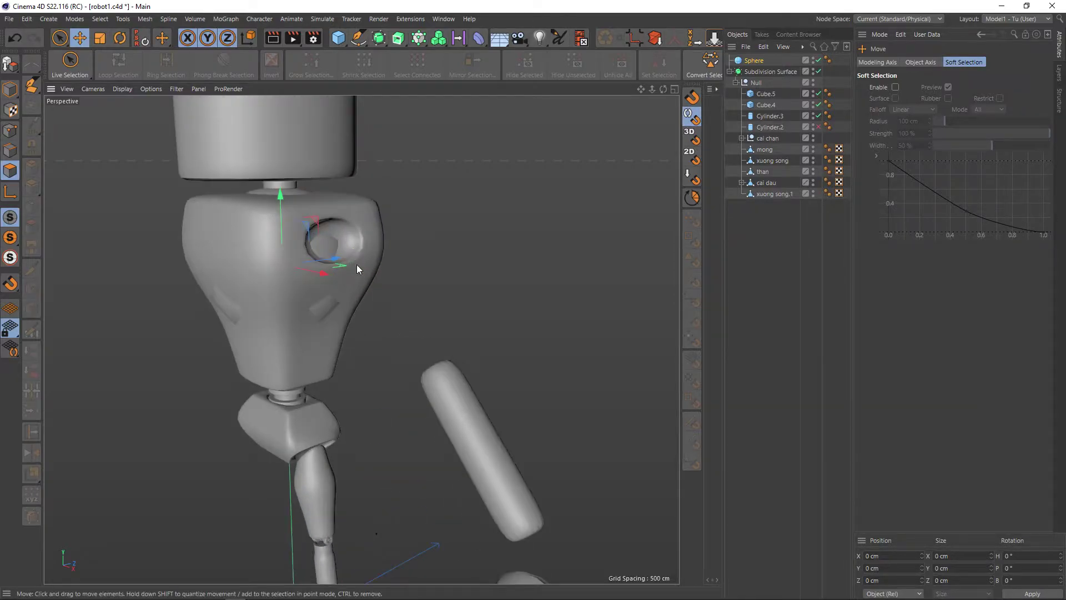
# Step: Lower the con mat eye group down onto the head
pyautogui.moveTo(352, 281)
pyautogui.keyDown('alt'); pyautogui.mouseDown()
pyautogui.moveTo(359, 314)
pyautogui.moveTo(494, 305)
pyautogui.moveTo(400, 295)
pyautogui.moveTo(340, 399)
pyautogui.moveTo(374, 409)
pyautogui.moveTo(400, 395)
pyautogui.moveTo(342, 284)
pyautogui.moveTo(335, 243)
pyautogui.moveTo(299, 339)
pyautogui.moveTo(303, 322)
pyautogui.mouseUp(); pyautogui.keyUp('alt')
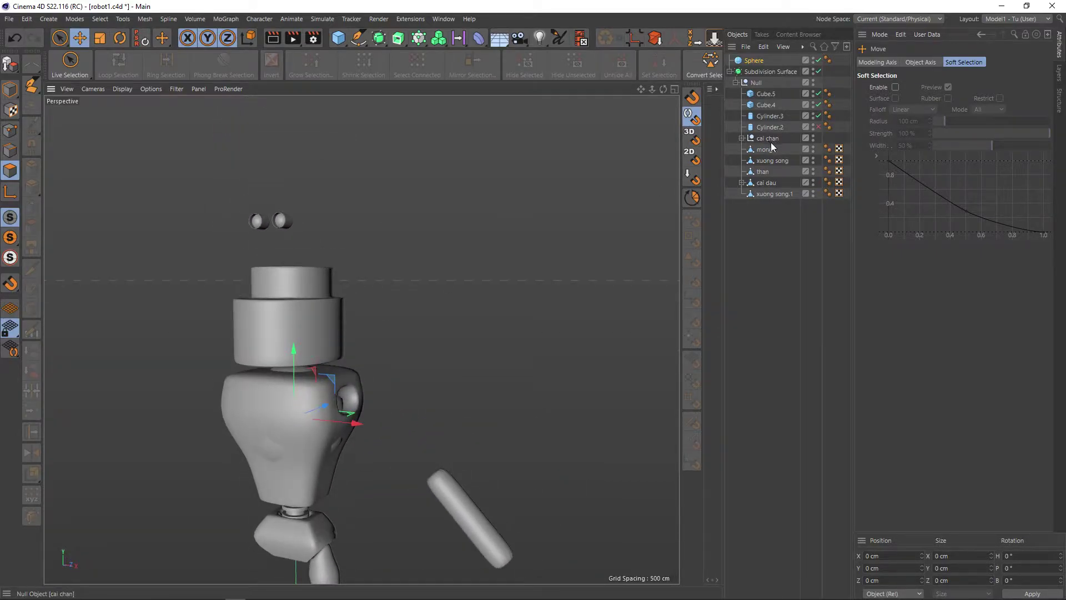
pyautogui.click(763, 183)
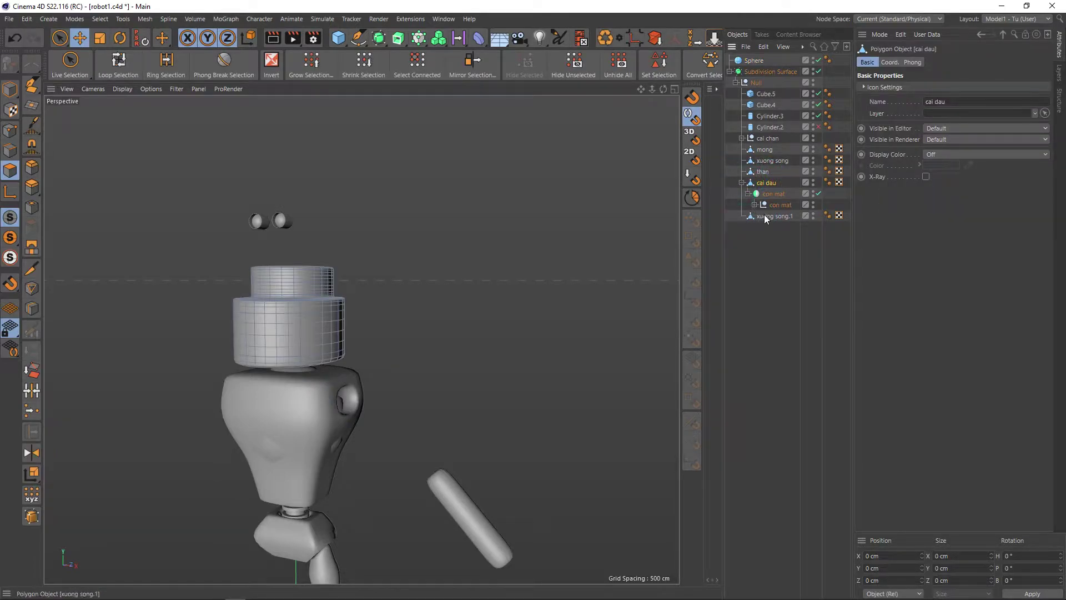
pyautogui.click(772, 205)
pyautogui.moveTo(282, 158); pyautogui.dragTo(282, 221)
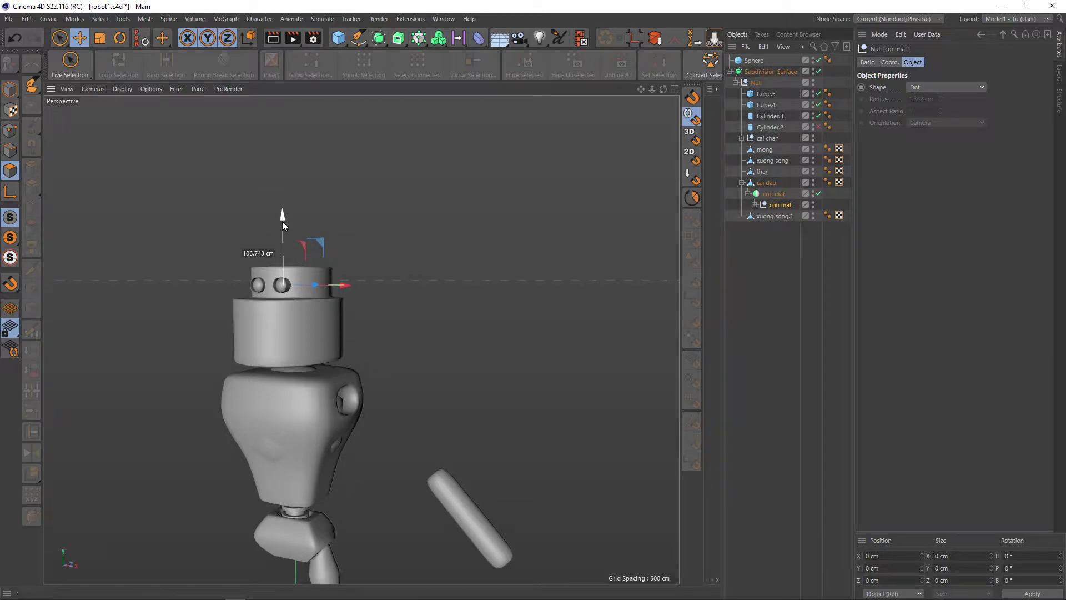
# Step: Move the Sphere into the torso's side socket and show mesh lines over the shading
pyautogui.click(755, 60)
pyautogui.scroll(3, 287, 417)
pyautogui.scroll(3, 301, 428)
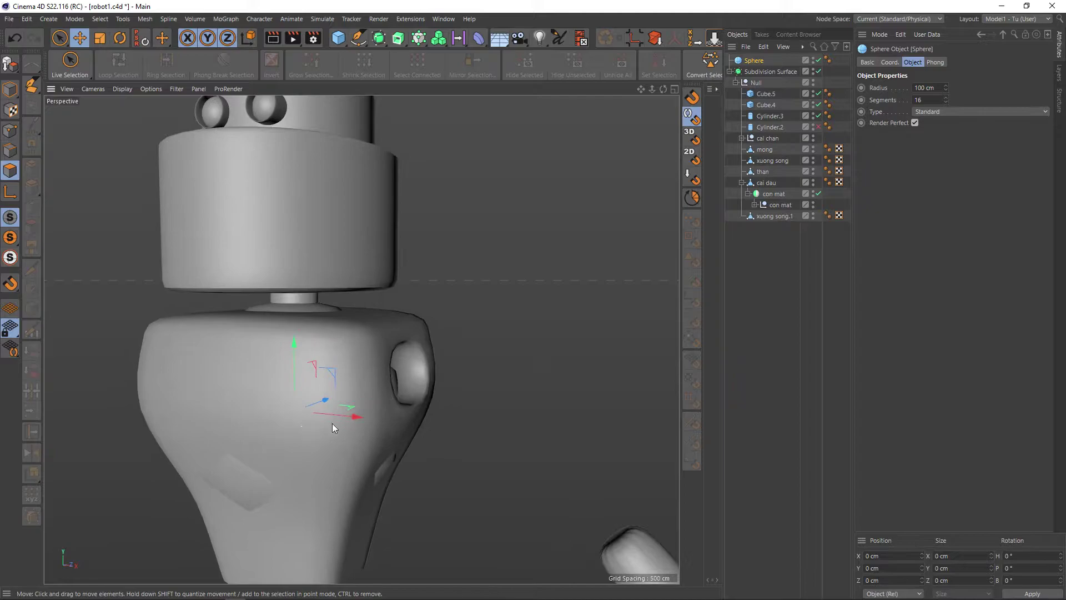
pyautogui.moveTo(332, 427)
pyautogui.mouseDown()
pyautogui.moveTo(443, 418)
pyautogui.moveTo(354, 463)
pyautogui.mouseUp()
pyautogui.press('t')
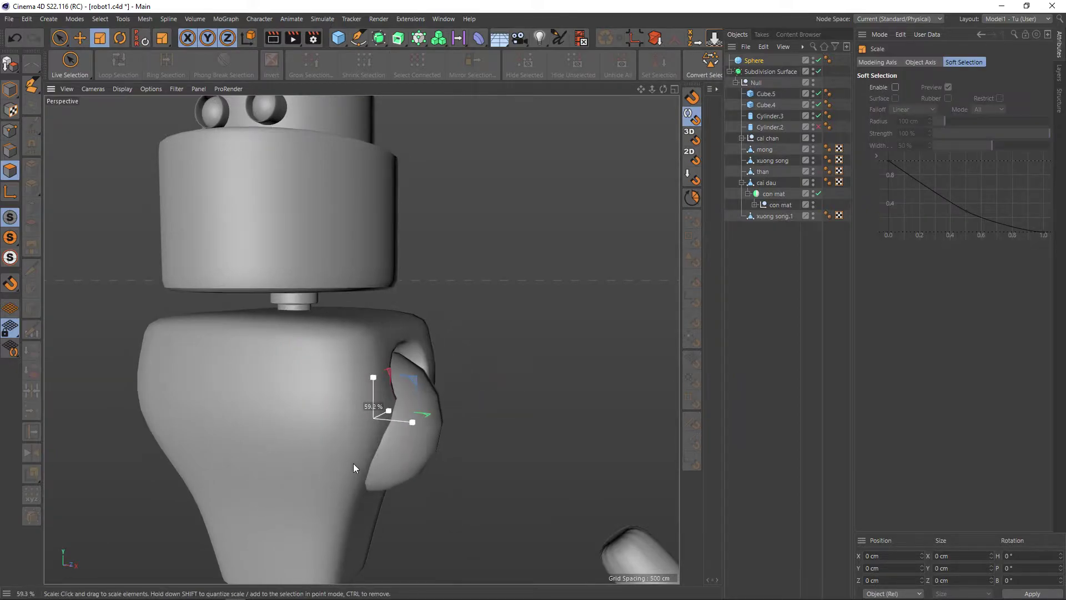
pyautogui.press('n')
pyautogui.press('b')
# Step: Shrink the Sphere to fit the socket, then raise it and push it outward
pyautogui.scroll(1, 466, 396)
pyautogui.scroll(1, 466, 396)
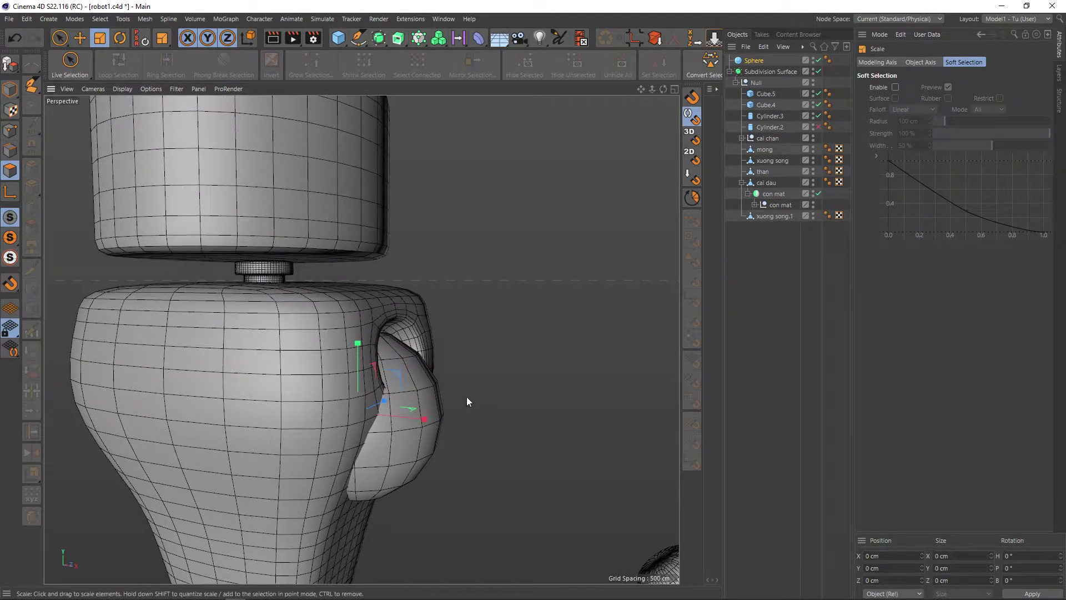
pyautogui.moveTo(467, 395); pyautogui.dragTo(334, 445)
pyautogui.press('e')
pyautogui.moveTo(355, 367); pyautogui.dragTo(361, 312)
pyautogui.moveTo(418, 364); pyautogui.dragTo(444, 368)
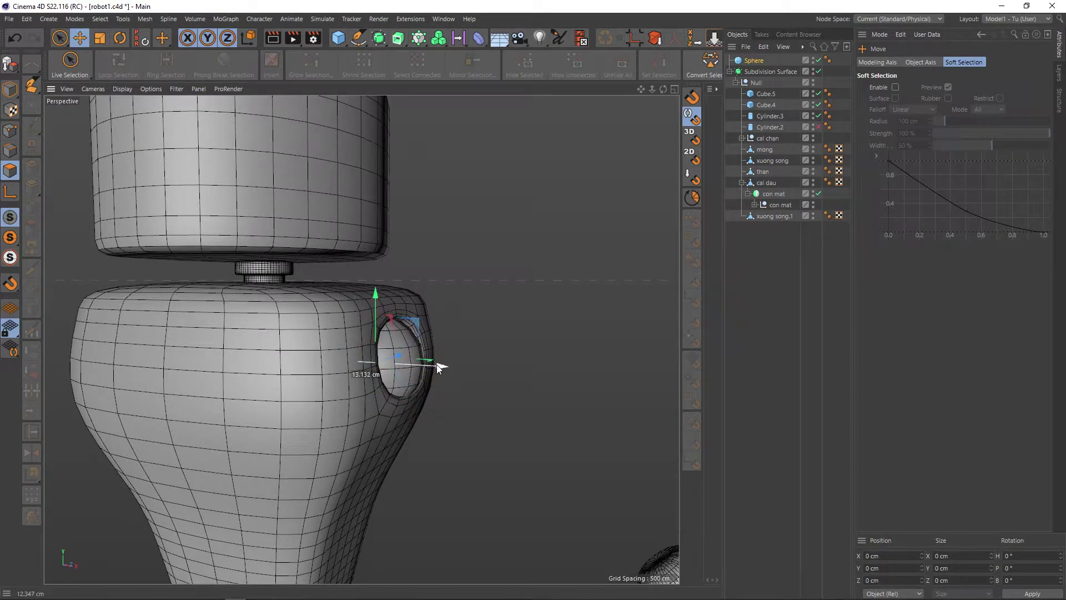
pyautogui.middleClick(457, 391)
# Step: Frame the robot in all four views and set Right, Front and Top to Isoparms display
pyautogui.press('h')
pyautogui.press('h')
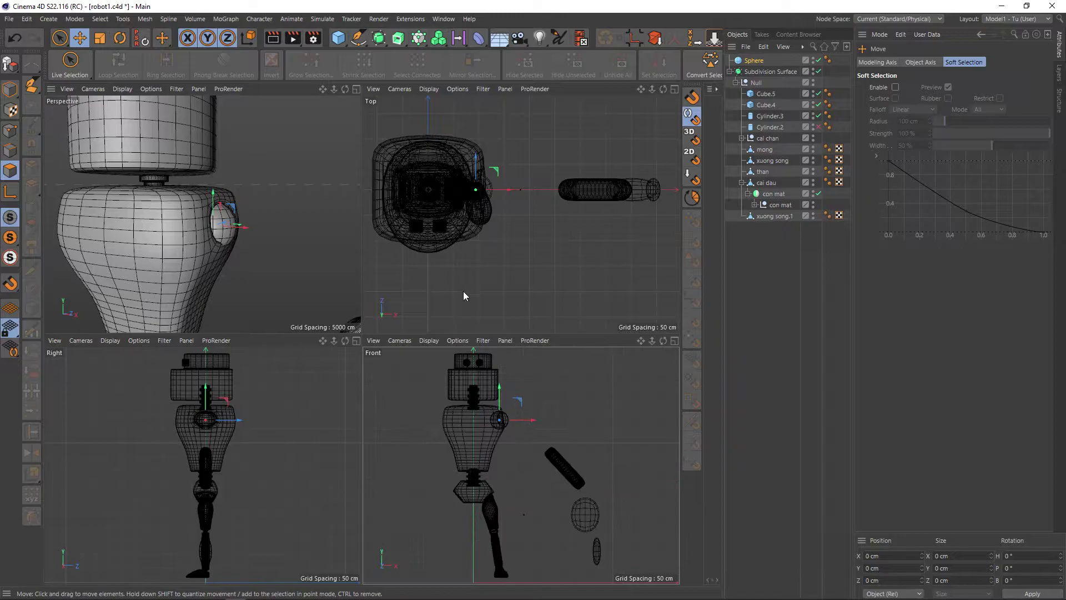
pyautogui.press('h')
pyautogui.scroll(3, 194, 418)
pyautogui.scroll(3, 209, 411)
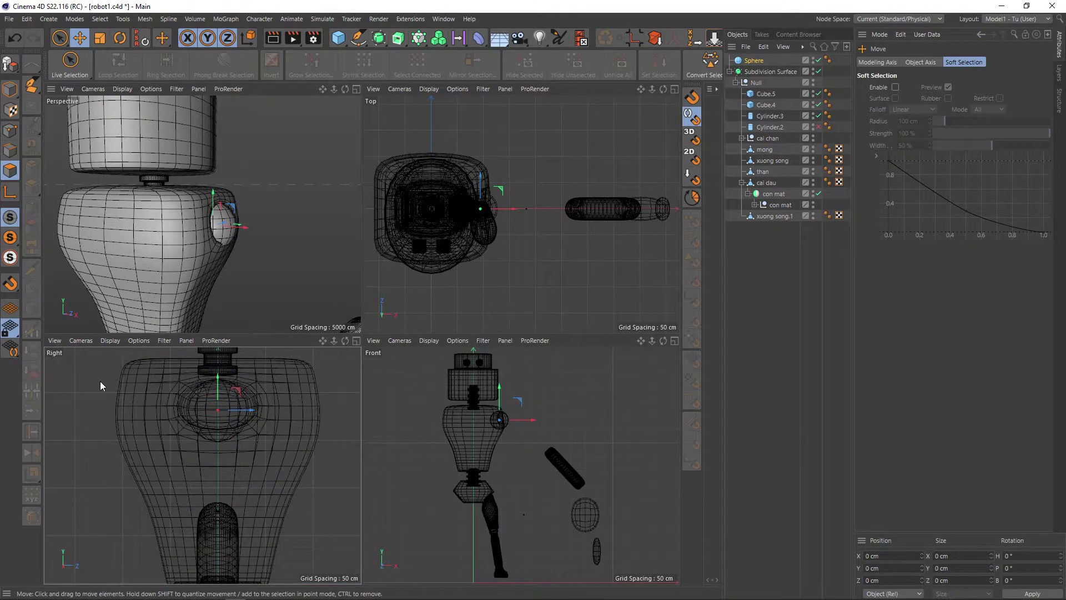
pyautogui.click(110, 340)
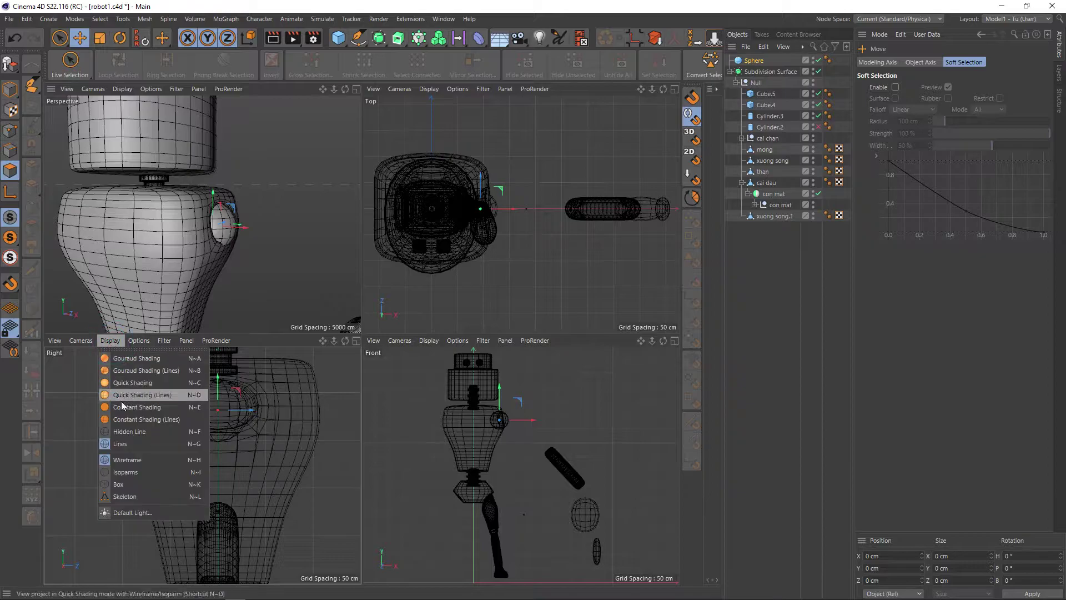
pyautogui.click(121, 470)
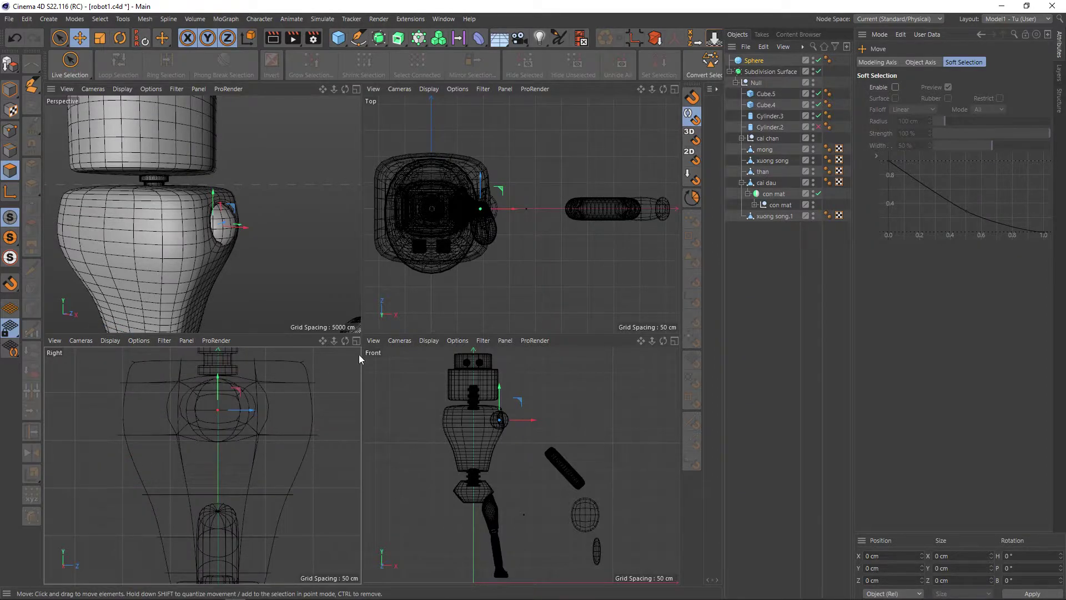
pyautogui.click(428, 340)
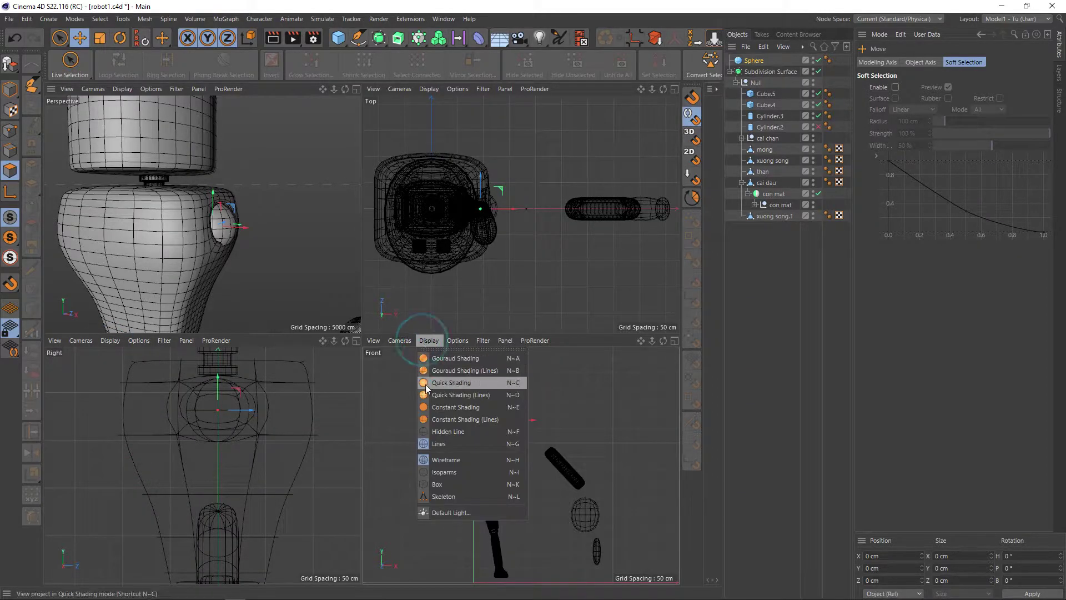
pyautogui.click(441, 473)
pyautogui.click(428, 89)
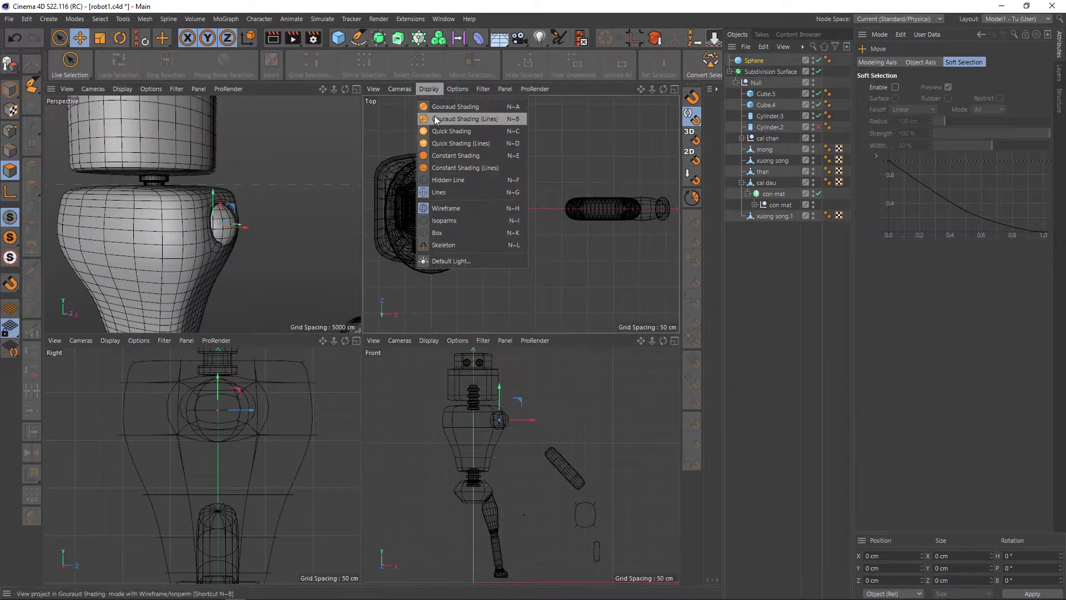
pyautogui.click(441, 222)
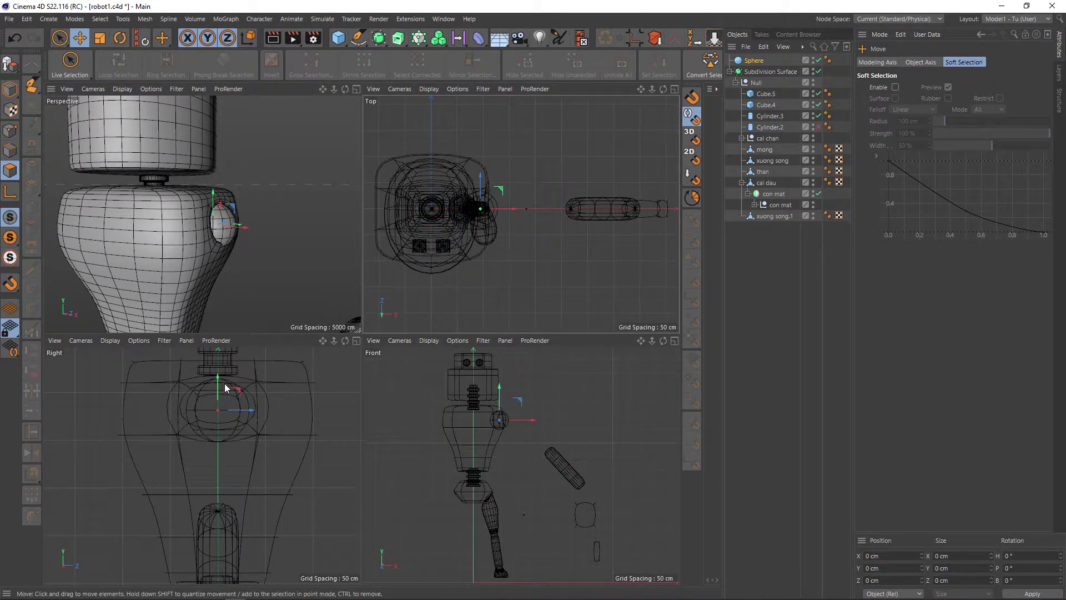
# Step: Nudge the shoulder sphere up about 2.33 cm and shrink it to about 81%
pyautogui.moveTo(220, 379); pyautogui.dragTo(222, 379)
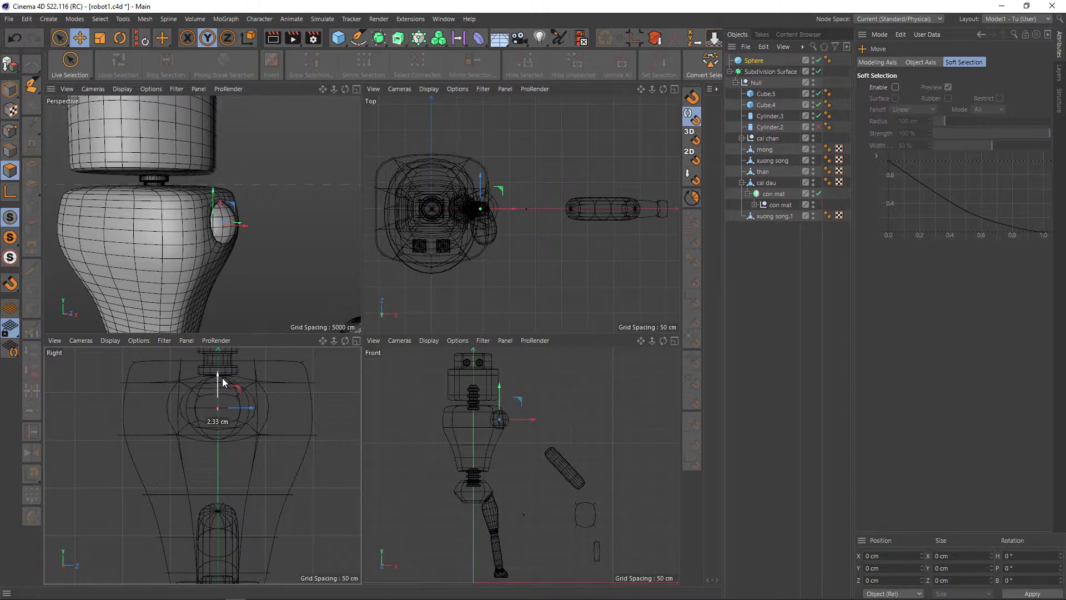
pyautogui.scroll(5, 272, 224)
pyautogui.scroll(2, 220, 223)
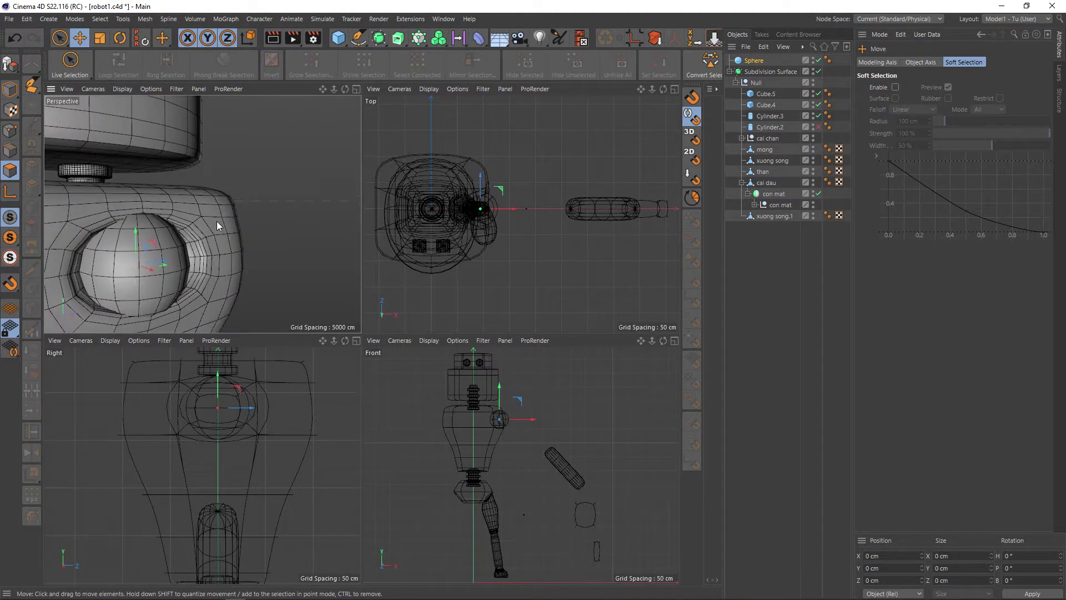
pyautogui.press('t')
pyautogui.moveTo(299, 247)
pyautogui.mouseDown()
pyautogui.moveTo(155, 237)
pyautogui.moveTo(226, 237)
pyautogui.mouseUp()
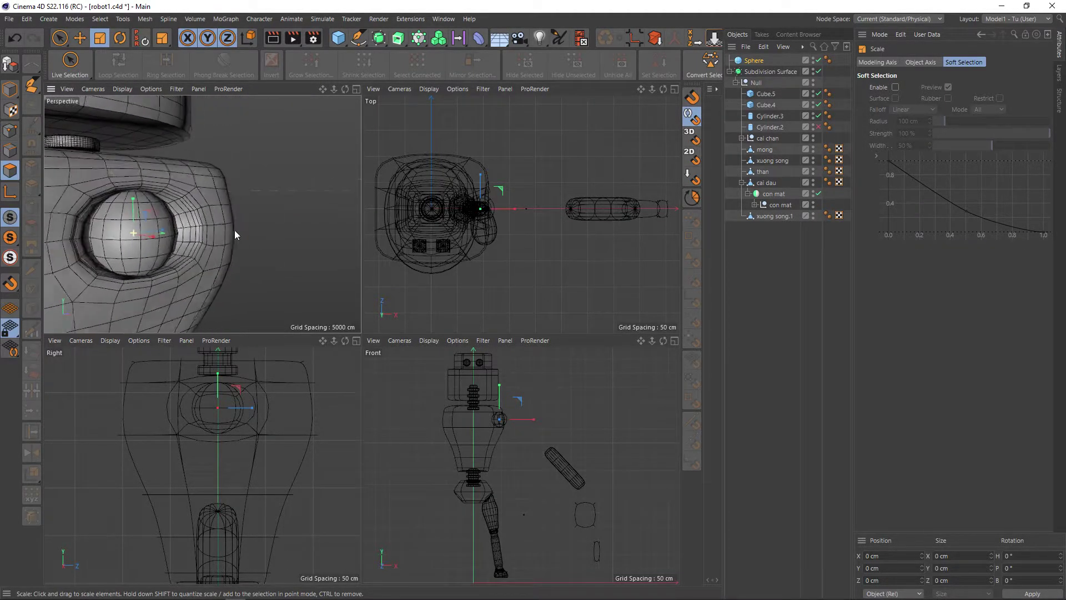
# Step: Select the torso with smoothing off and return to a single perspective view near the socket
pyautogui.click(763, 171)
pyautogui.press('q')
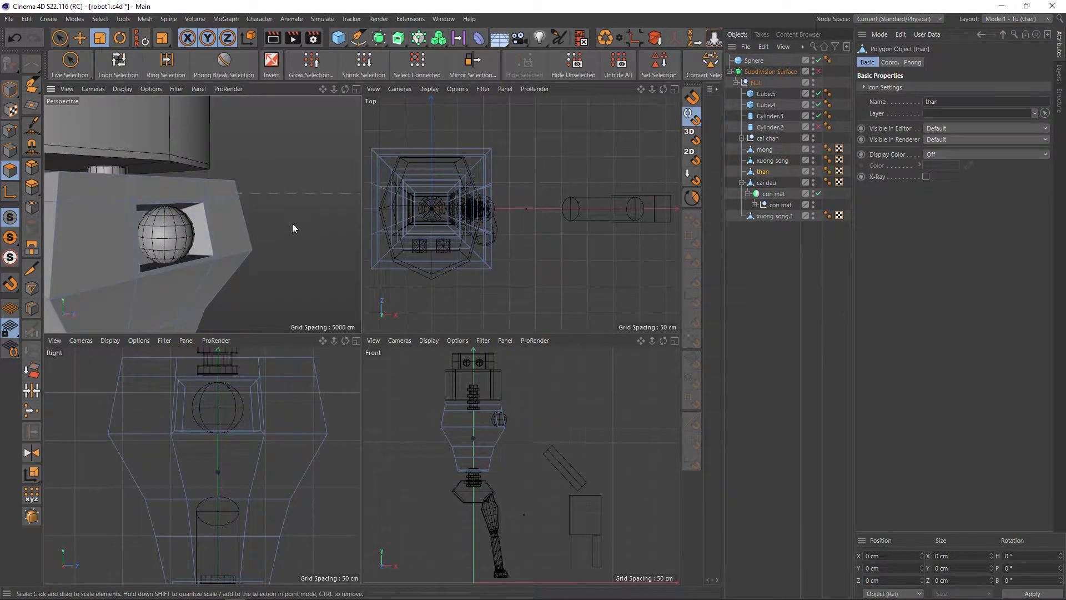
pyautogui.middleClick(296, 227)
pyautogui.keyDown('alt'); pyautogui.moveTo(502, 268); pyautogui.dragTo(520, 228); pyautogui.keyUp('alt')
pyautogui.scroll(3, 394, 288)
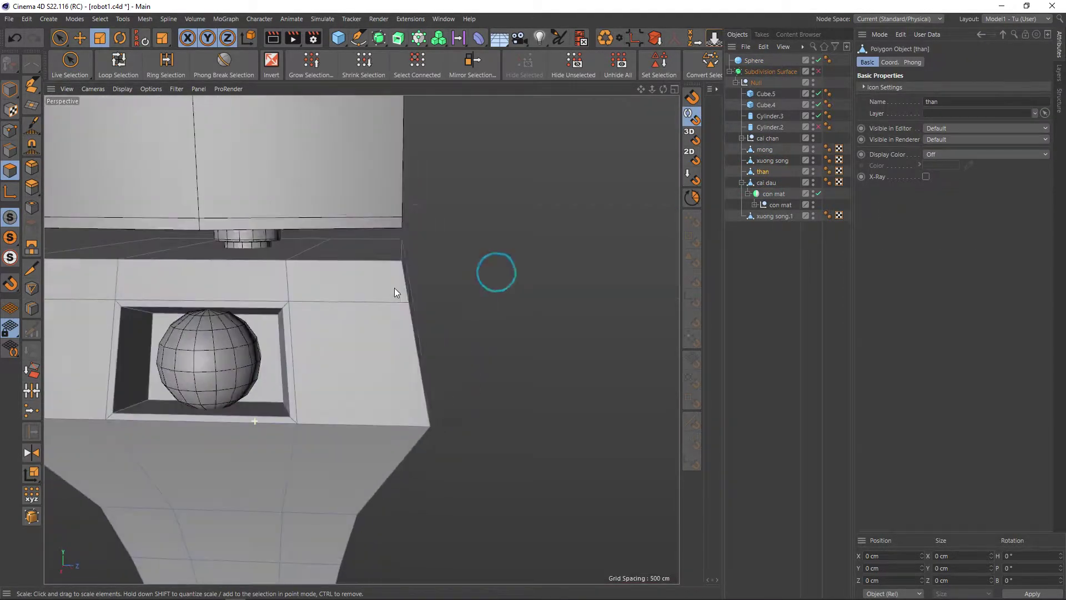
pyautogui.keyDown('alt'); pyautogui.moveTo(394, 288); pyautogui.dragTo(423, 284); pyautogui.keyUp('alt')
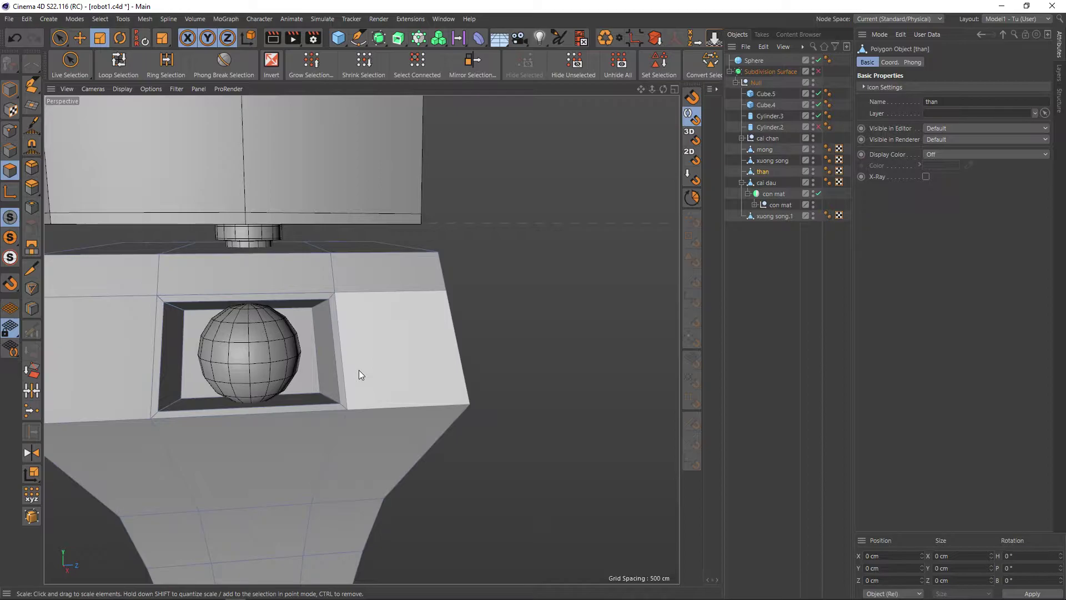
# Step: Select the left and right inner faces of the opening and rescale them to about 88%
pyautogui.press('9')
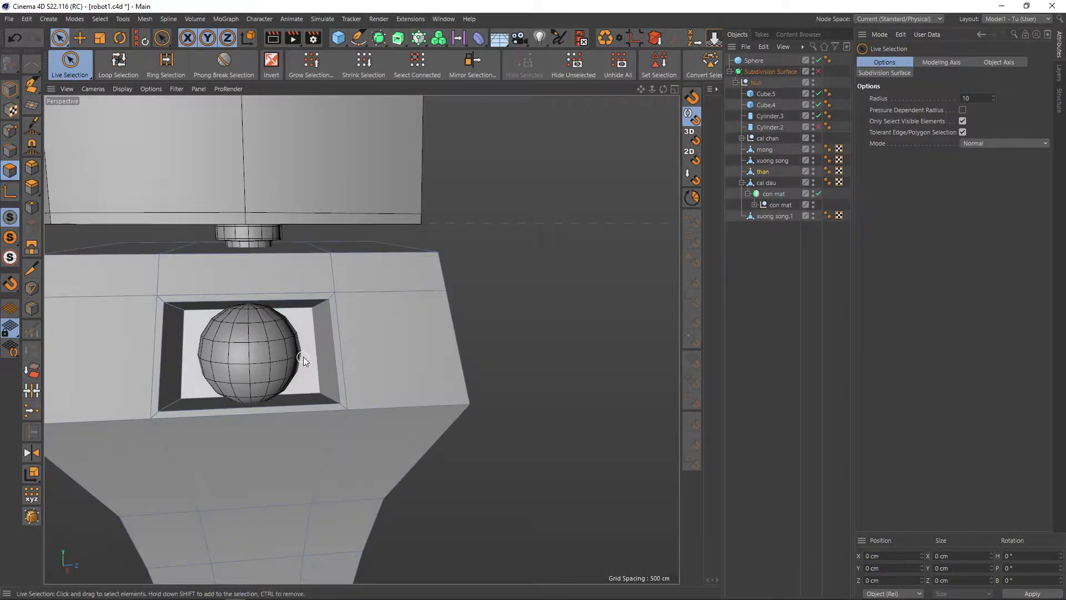
pyautogui.click(324, 347)
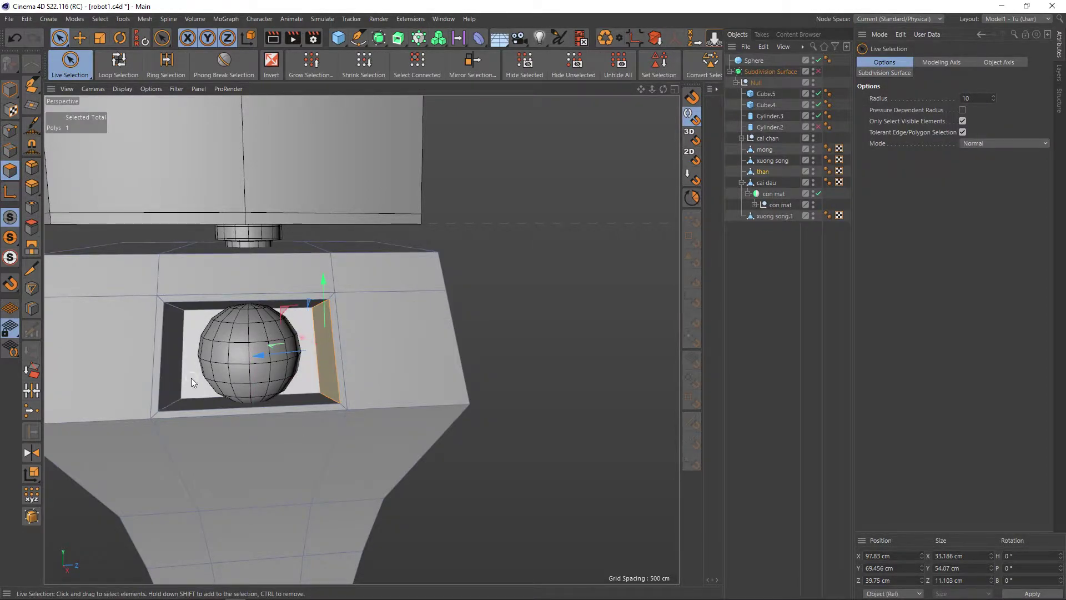
pyautogui.scroll(2, 192, 382)
pyautogui.keyDown('shift'); pyautogui.click(155, 371); pyautogui.keyUp('shift')
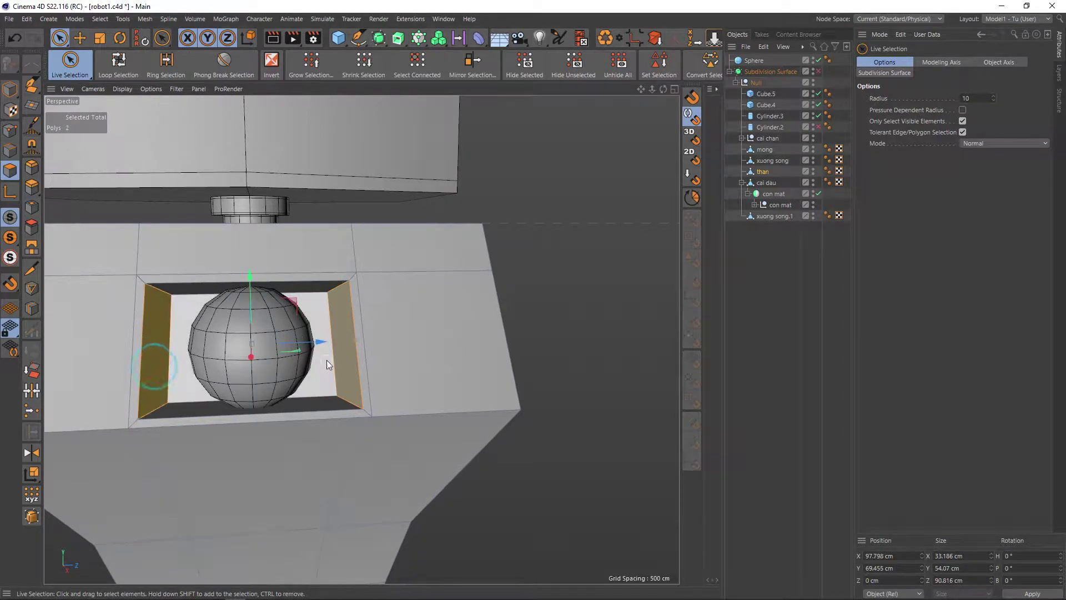
pyautogui.press('t')
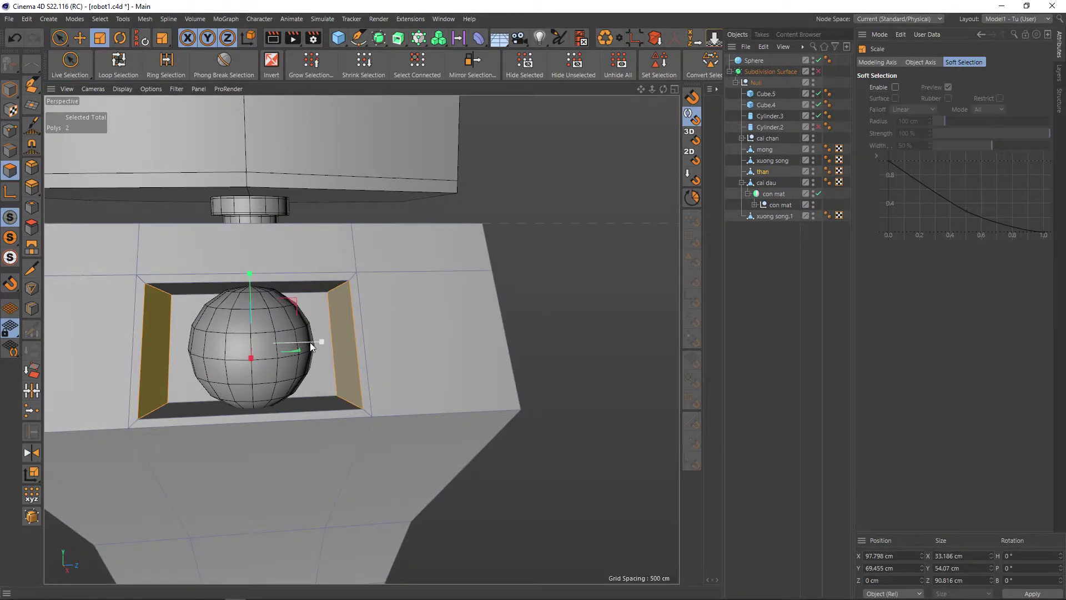
pyautogui.moveTo(311, 343); pyautogui.dragTo(296, 344)
pyautogui.press('q')
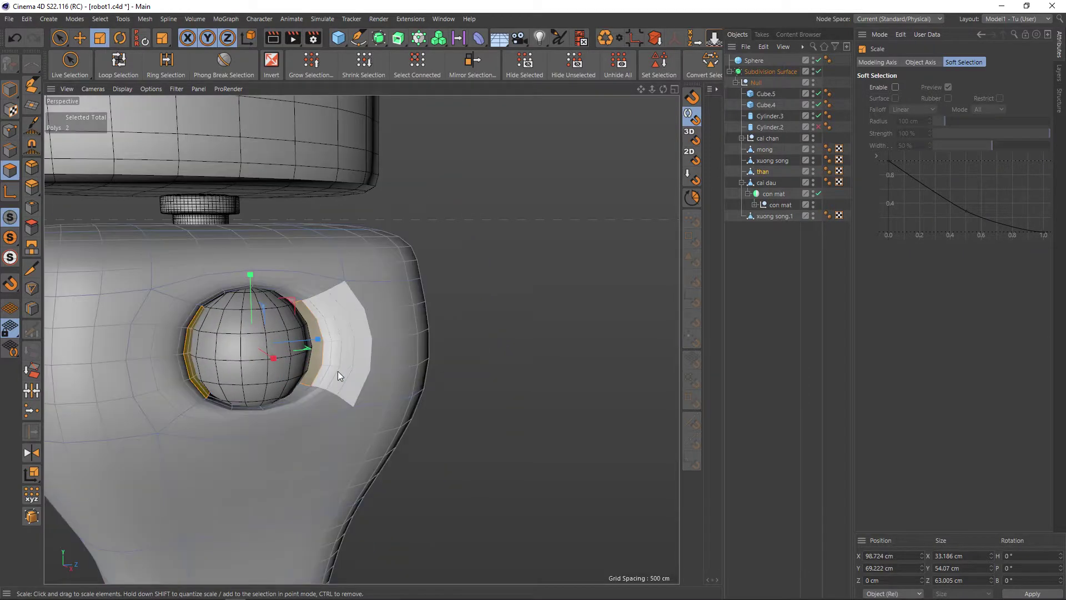
pyautogui.moveTo(337, 371)
pyautogui.keyDown('alt'); pyautogui.mouseDown()
pyautogui.moveTo(397, 392)
pyautogui.moveTo(447, 385)
pyautogui.moveTo(314, 364)
pyautogui.moveTo(303, 384)
pyautogui.moveTo(339, 380)
pyautogui.moveTo(291, 345)
pyautogui.mouseUp(); pyautogui.keyUp('alt')
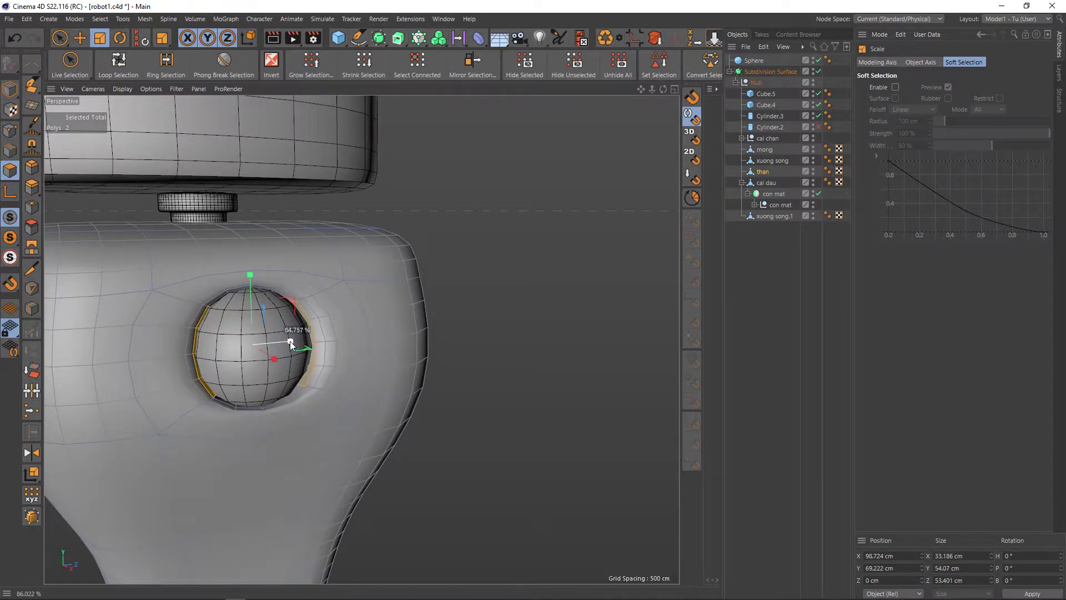
pyautogui.moveTo(290, 344)
pyautogui.mouseDown()
pyautogui.moveTo(370, 416)
pyautogui.moveTo(419, 400)
pyautogui.moveTo(417, 386)
pyautogui.moveTo(311, 388)
pyautogui.moveTo(258, 403)
pyautogui.moveTo(329, 404)
pyautogui.moveTo(335, 391)
pyautogui.moveTo(406, 378)
pyautogui.mouseUp()
# Step: Make the Sphere an editable polygon object and select one of its faces
pyautogui.click(754, 60)
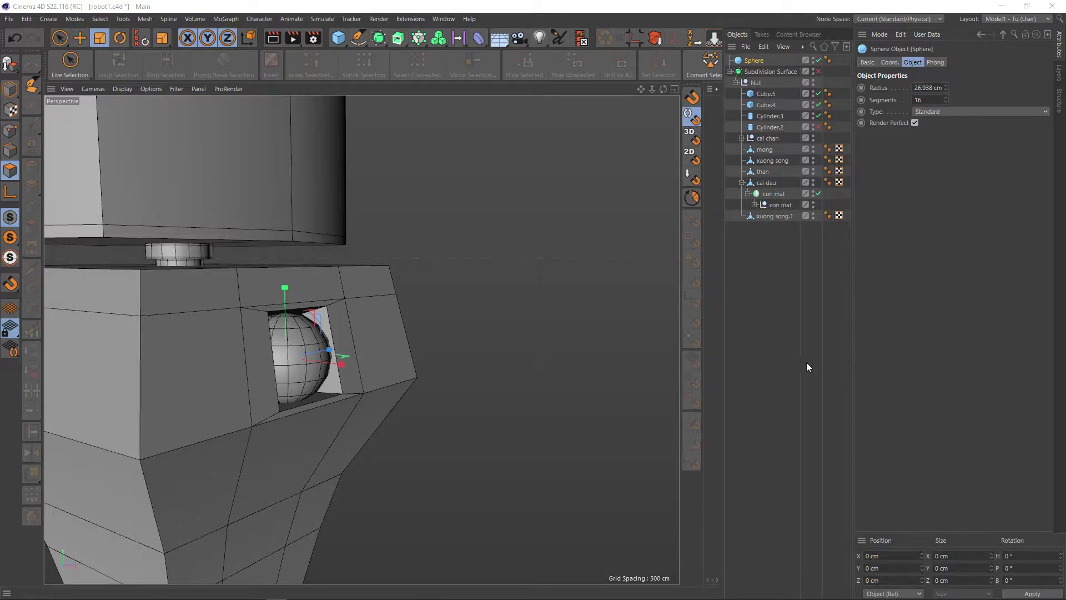
pyautogui.keyDown('alt'); pyautogui.moveTo(339, 367); pyautogui.dragTo(319, 363); pyautogui.keyUp('alt')
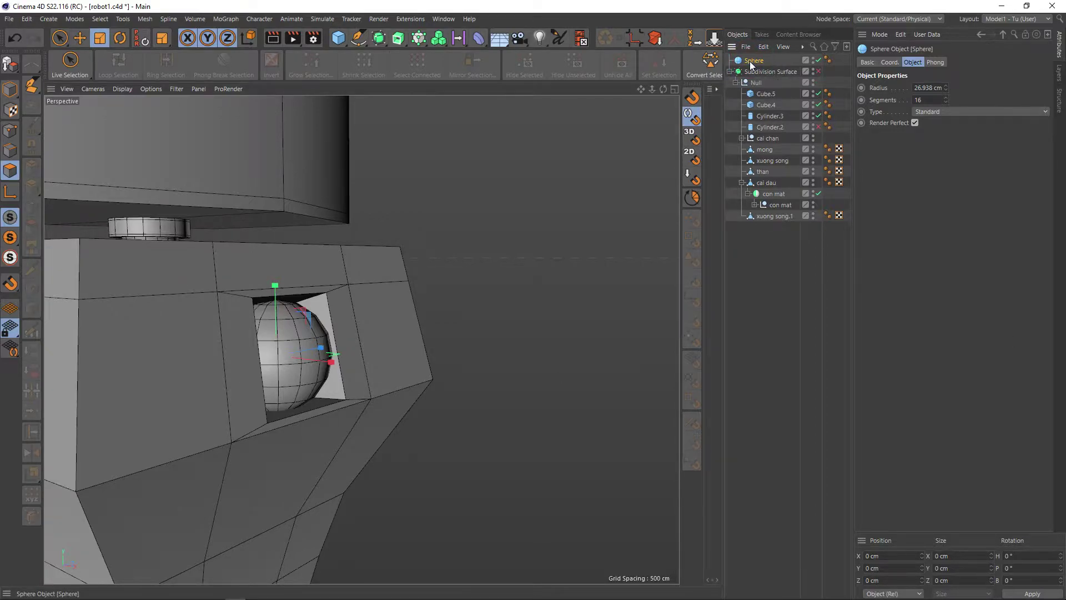
pyautogui.press('c')
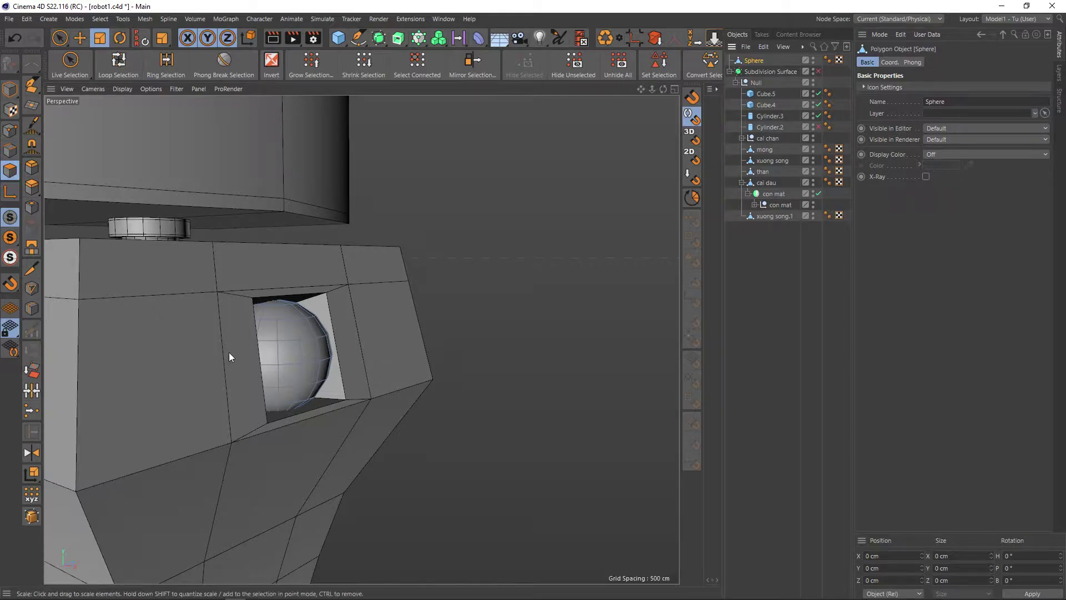
pyautogui.scroll(3, 302, 333)
pyautogui.click(305, 343)
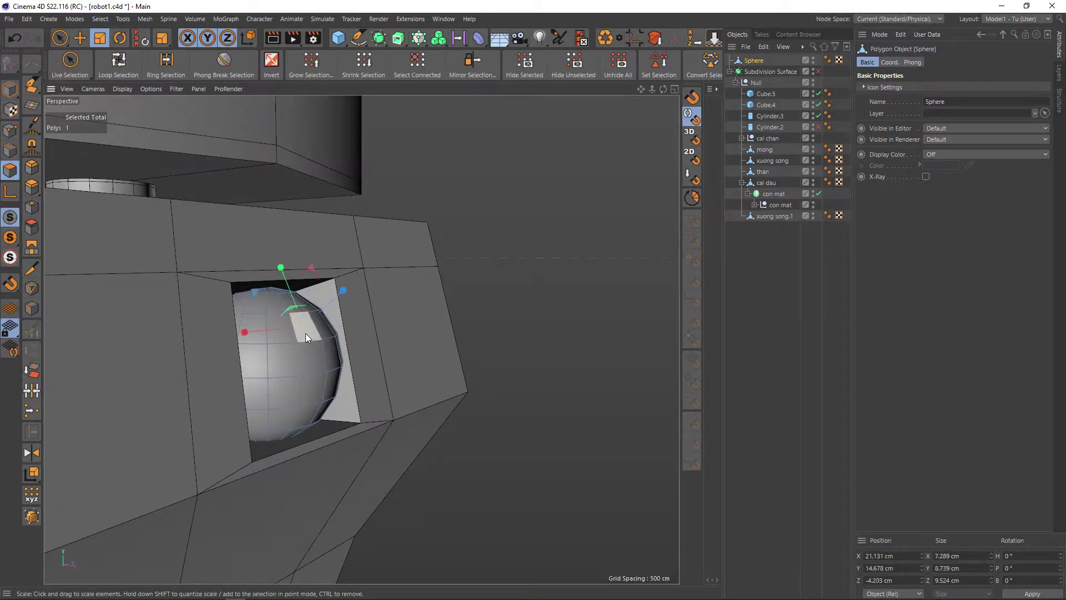
pyautogui.scroll(3, 305, 334)
pyautogui.scroll(-3, 301, 377)
pyautogui.keyDown('alt'); pyautogui.moveTo(301, 377); pyautogui.dragTo(359, 365); pyautogui.keyUp('alt')
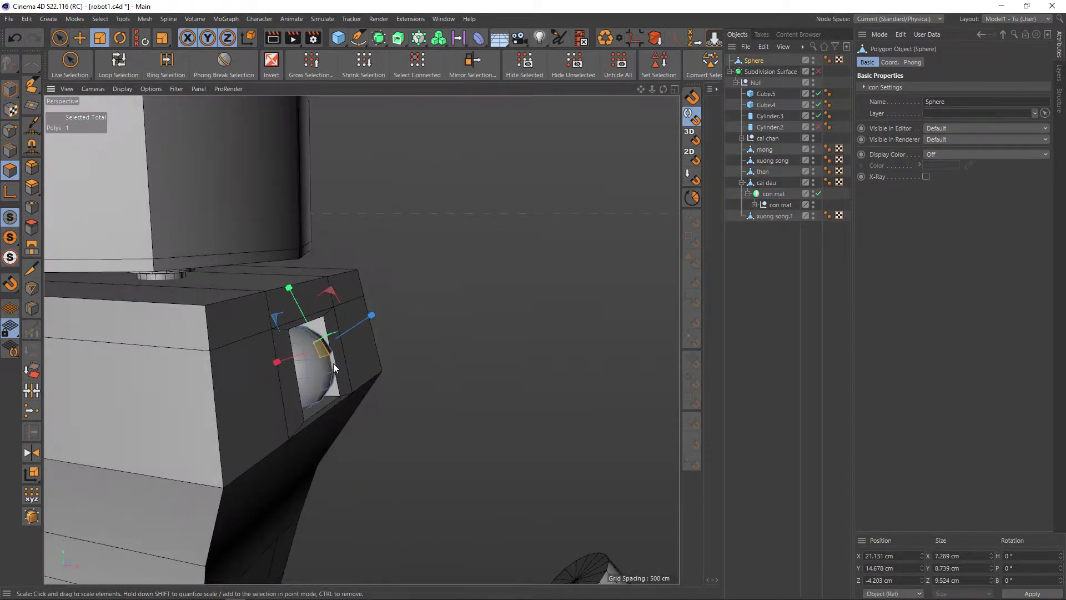
pyautogui.scroll(-3, 335, 367)
pyautogui.scroll(3, 333, 366)
pyautogui.scroll(1, 336, 361)
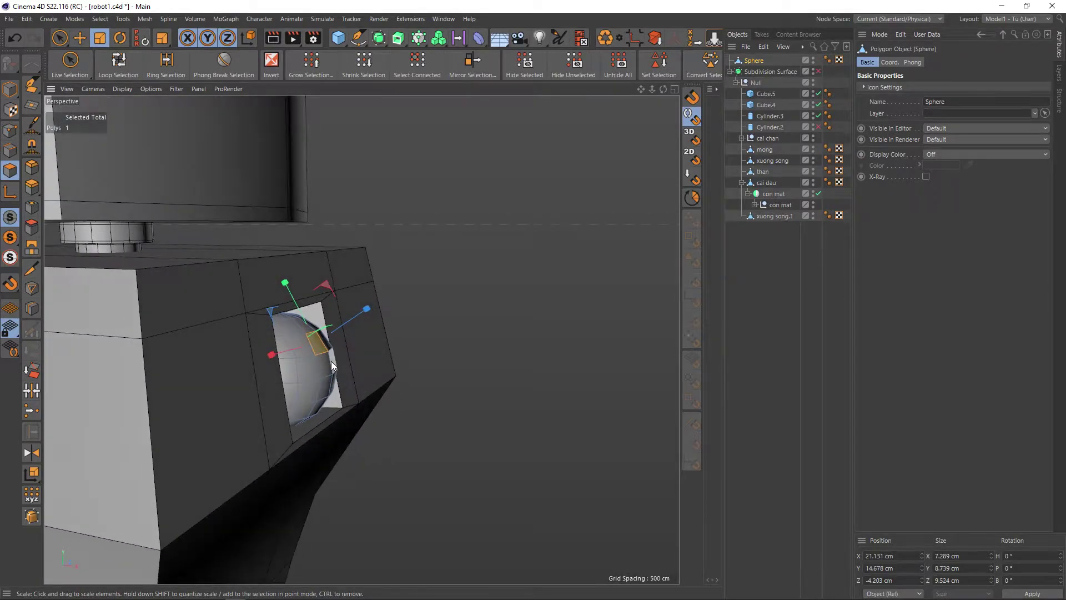
# Step: Pull the selected sphere face outward into a long protruding bar
pyautogui.press('e')
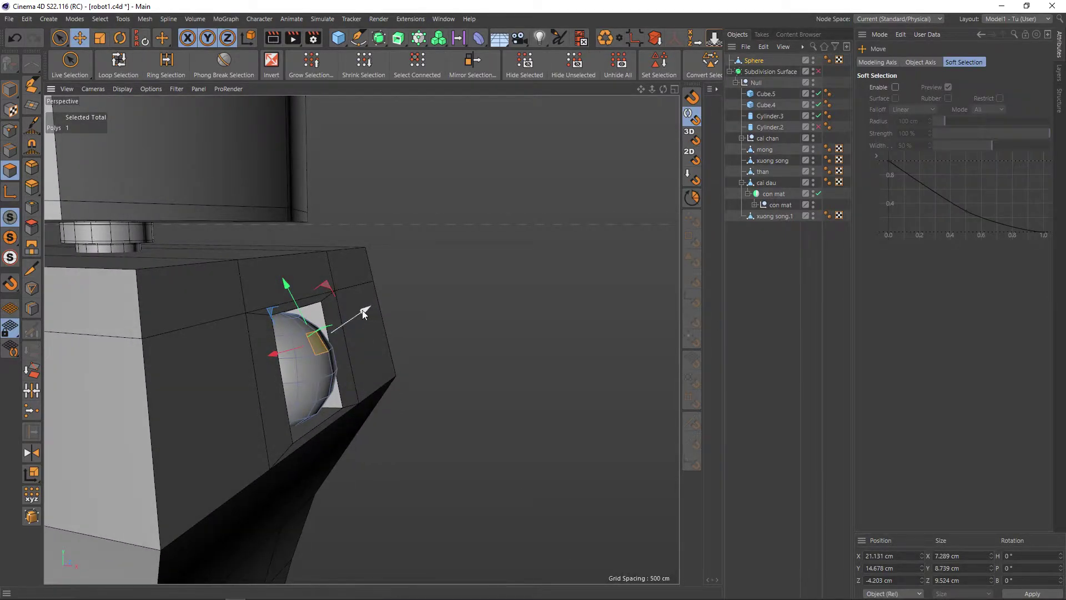
pyautogui.moveTo(362, 309); pyautogui.dragTo(429, 268)
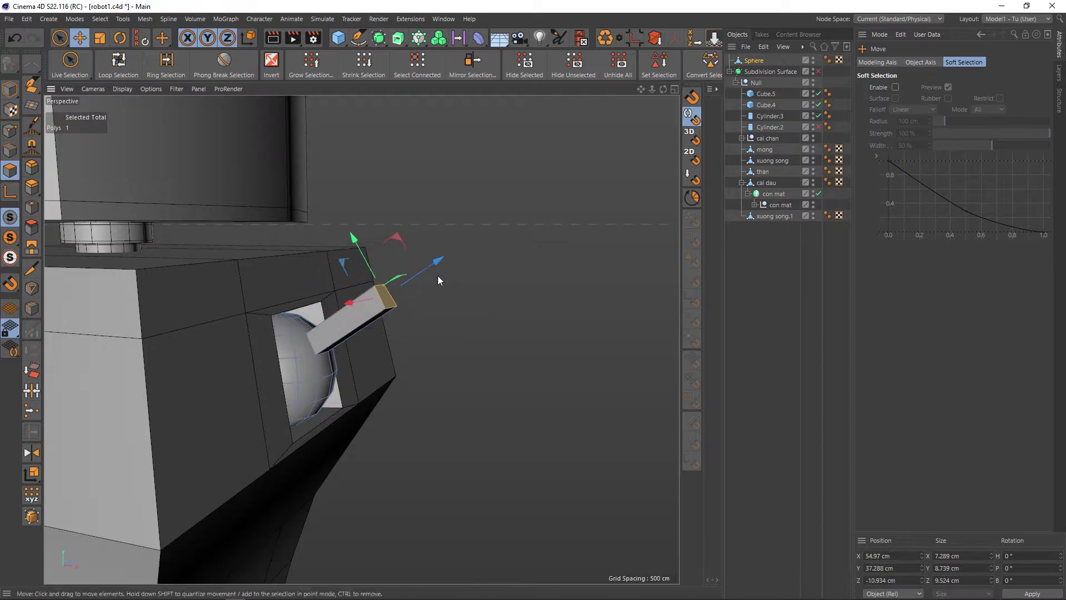
pyautogui.scroll(-3, 419, 352)
pyautogui.moveTo(420, 352)
pyautogui.keyDown('alt'); pyautogui.mouseDown()
pyautogui.moveTo(455, 342)
pyautogui.moveTo(467, 351)
pyautogui.moveTo(447, 361)
pyautogui.mouseUp(); pyautogui.keyUp('alt')
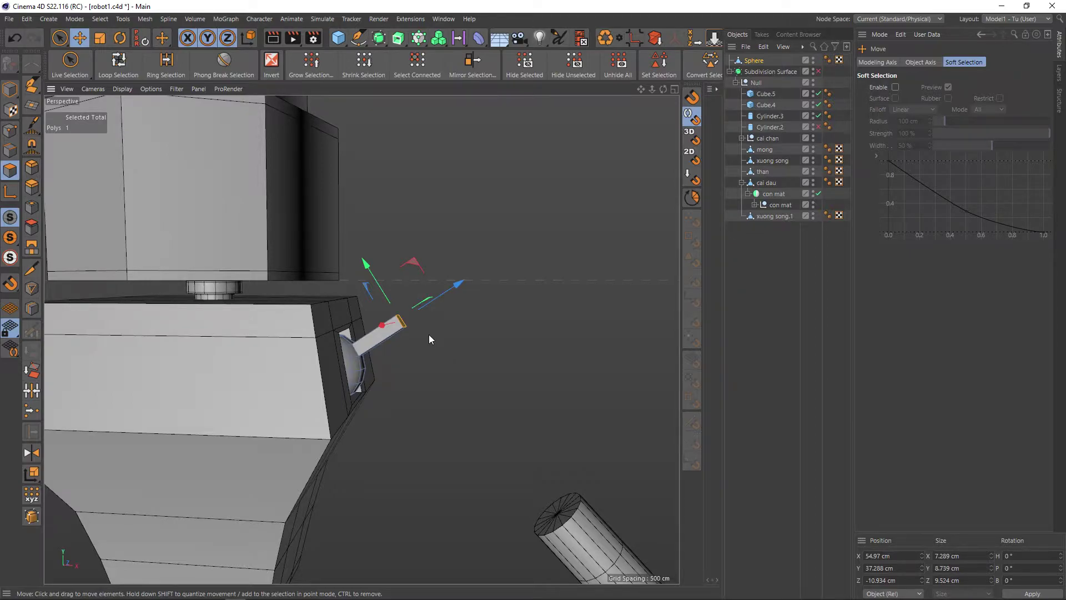
# Step: Nest the Sphere under the Subdivision Surface and leave smoothing turned off
pyautogui.click(754, 61)
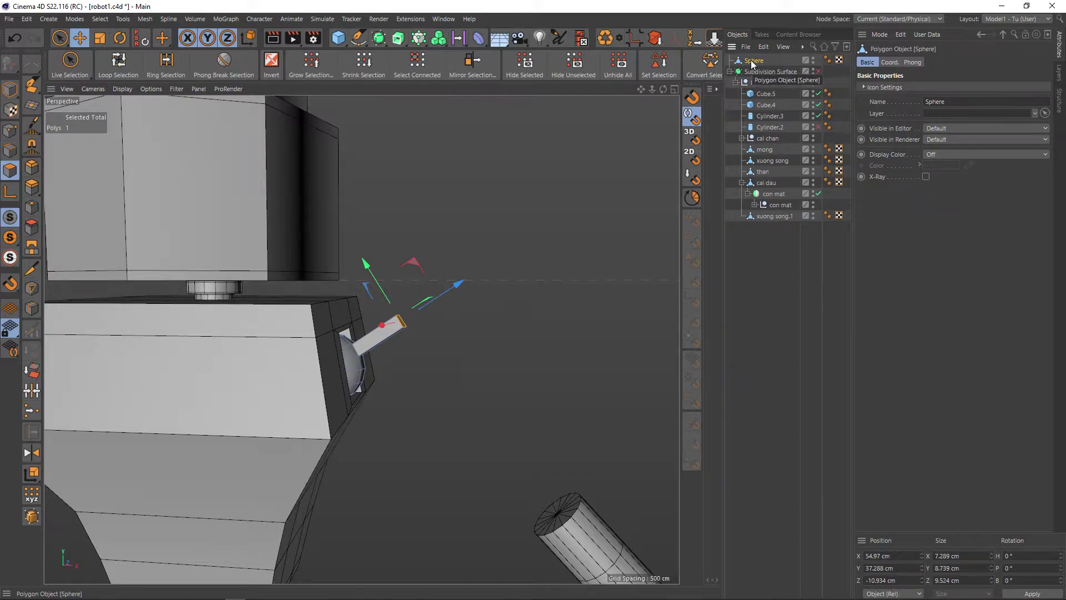
pyautogui.moveTo(753, 64); pyautogui.dragTo(763, 95)
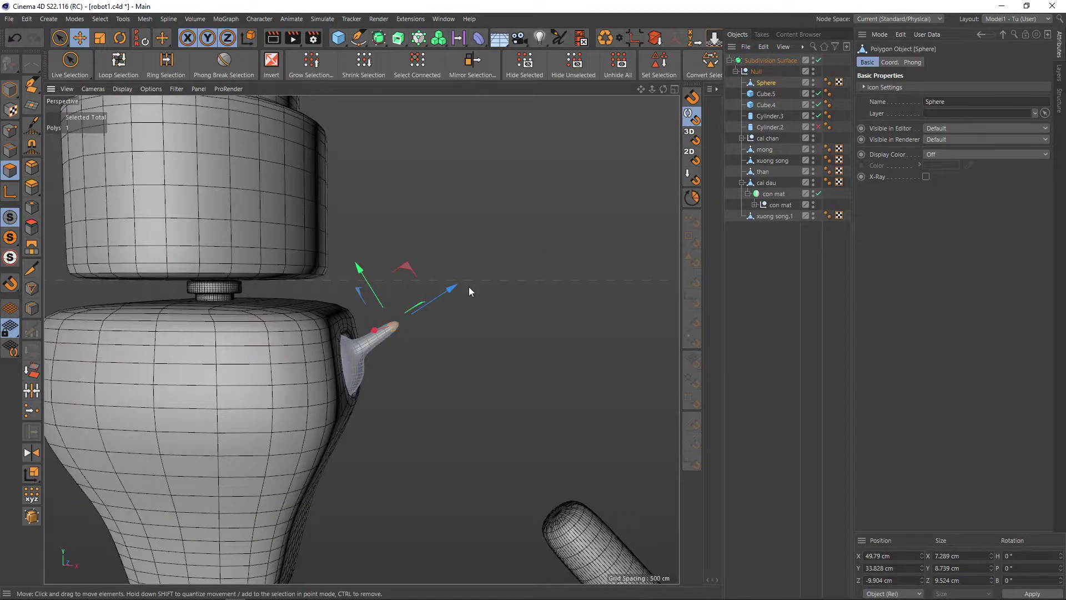
pyautogui.click(424, 327)
pyautogui.moveTo(411, 353)
pyautogui.keyDown('alt'); pyautogui.mouseDown()
pyautogui.moveTo(361, 349)
pyautogui.moveTo(389, 346)
pyautogui.mouseUp(); pyautogui.keyUp('alt')
pyautogui.press('q')
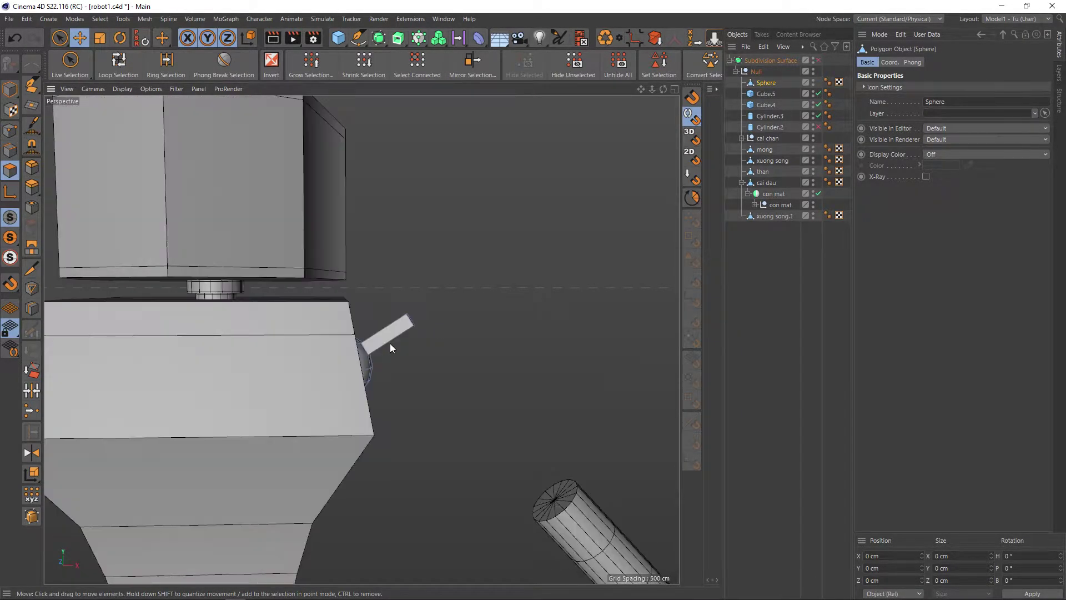
pyautogui.press('q')
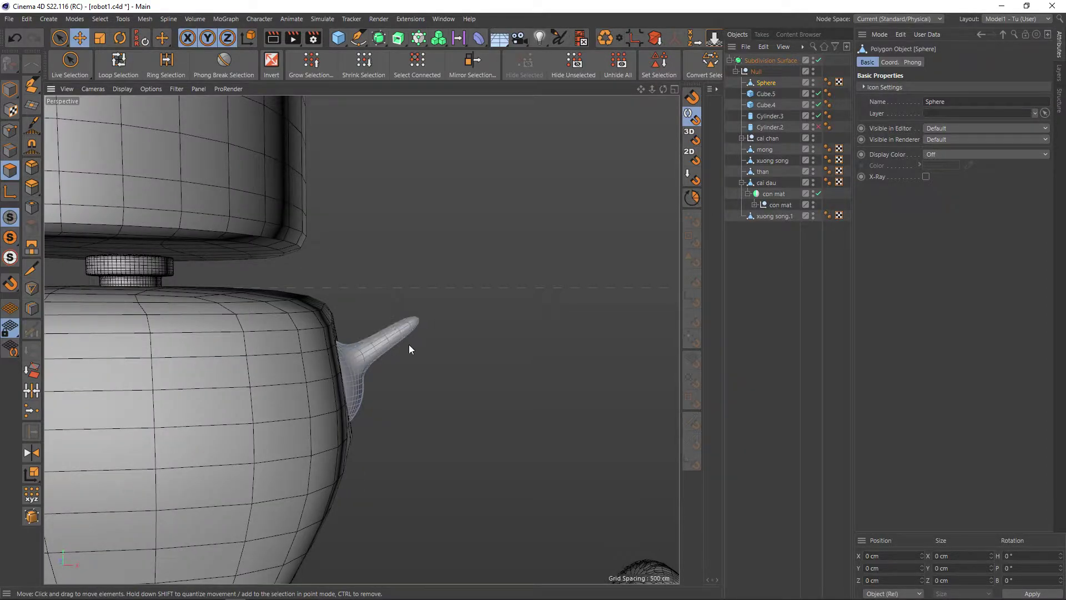
pyautogui.press('q')
pyautogui.scroll(3, 381, 342)
pyautogui.scroll(3, 367, 351)
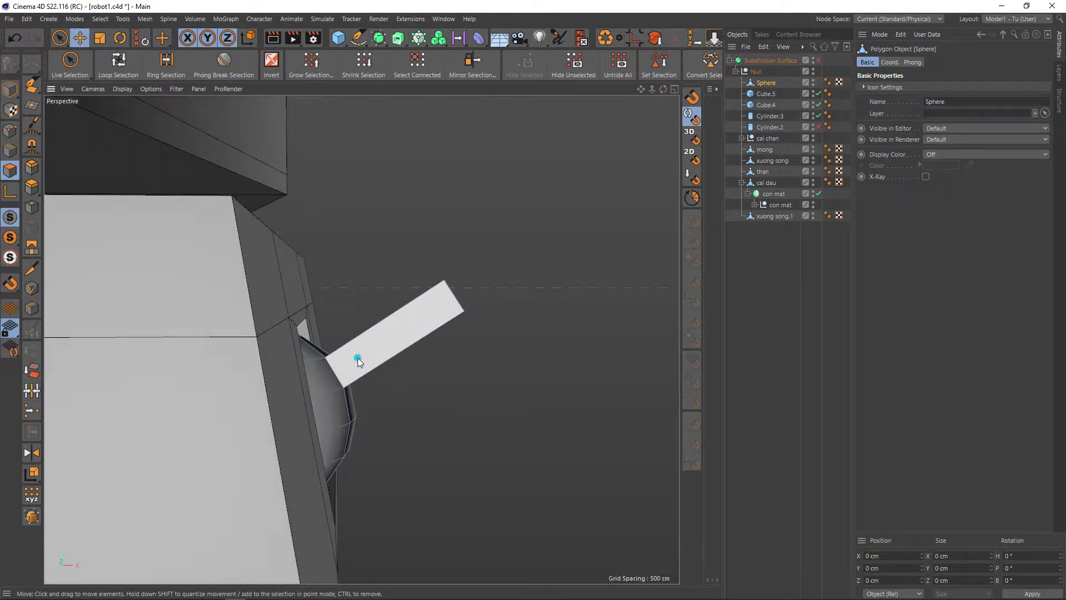
pyautogui.keyDown('alt'); pyautogui.moveTo(358, 362); pyautogui.dragTo(377, 366); pyautogui.keyUp('alt')
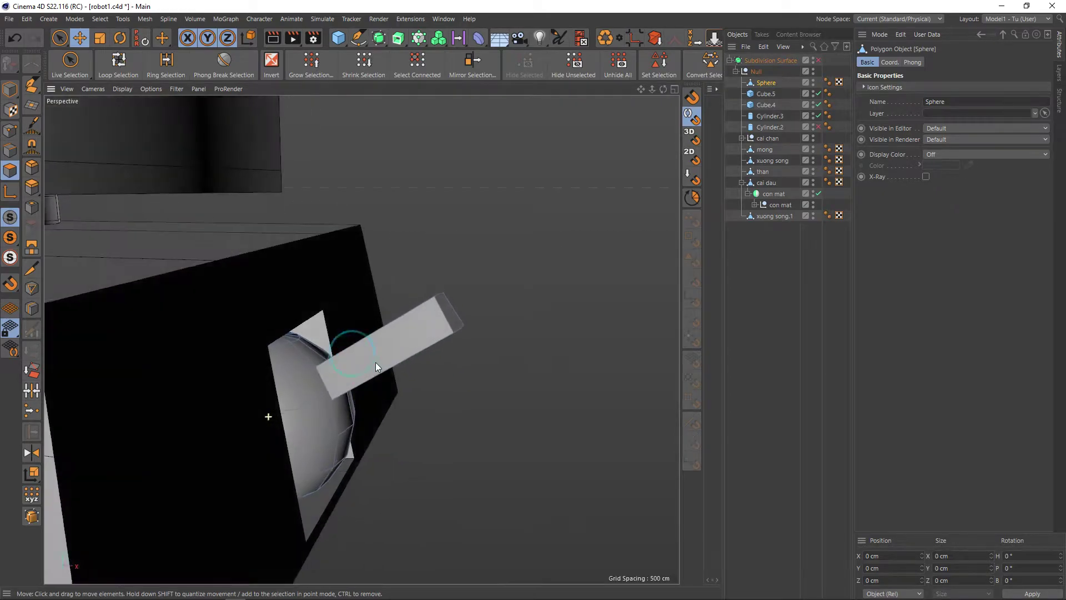
# Step: Switch to edge editing near the protruding bar and activate the Ring Selection tool
pyautogui.press('k')
pyautogui.press('l')
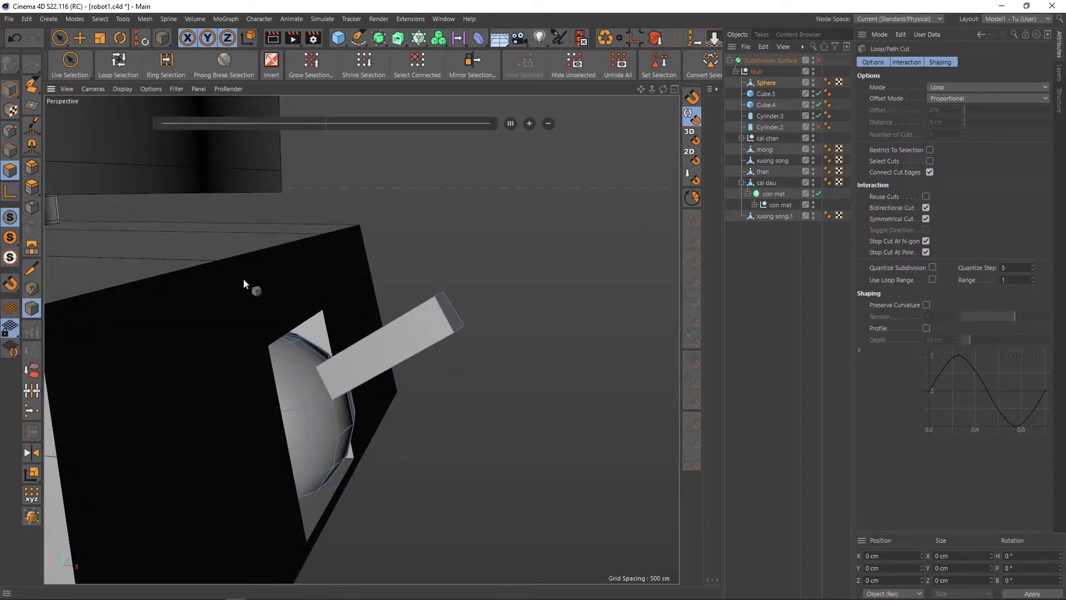
pyautogui.press('Return')
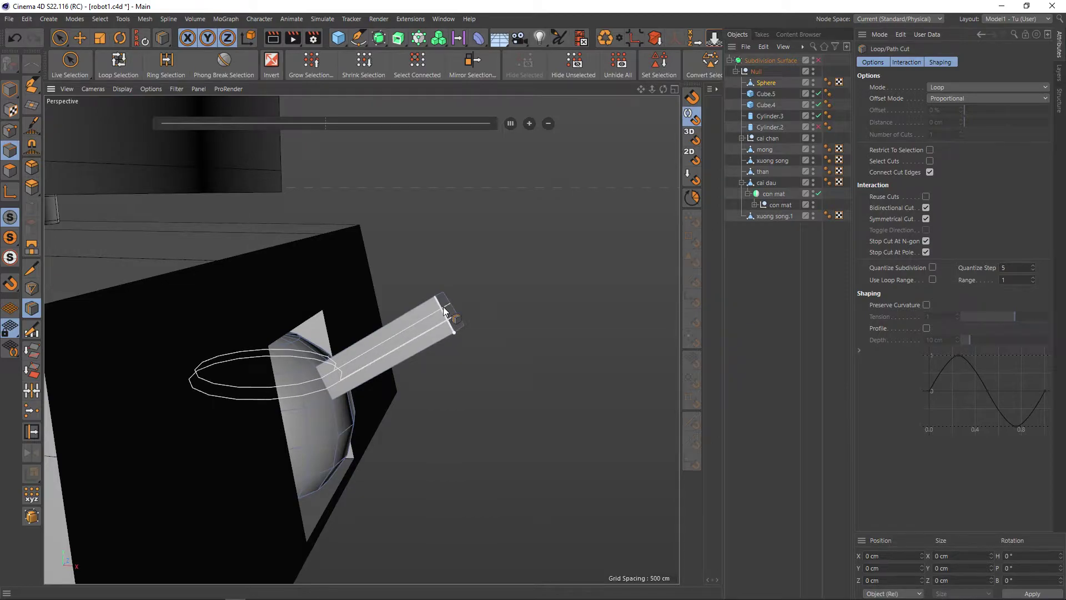
pyautogui.moveTo(444, 311)
pyautogui.keyDown('alt'); pyautogui.mouseDown()
pyautogui.moveTo(405, 340)
pyautogui.moveTo(421, 306)
pyautogui.moveTo(440, 347)
pyautogui.moveTo(420, 293)
pyautogui.mouseUp(); pyautogui.keyUp('alt')
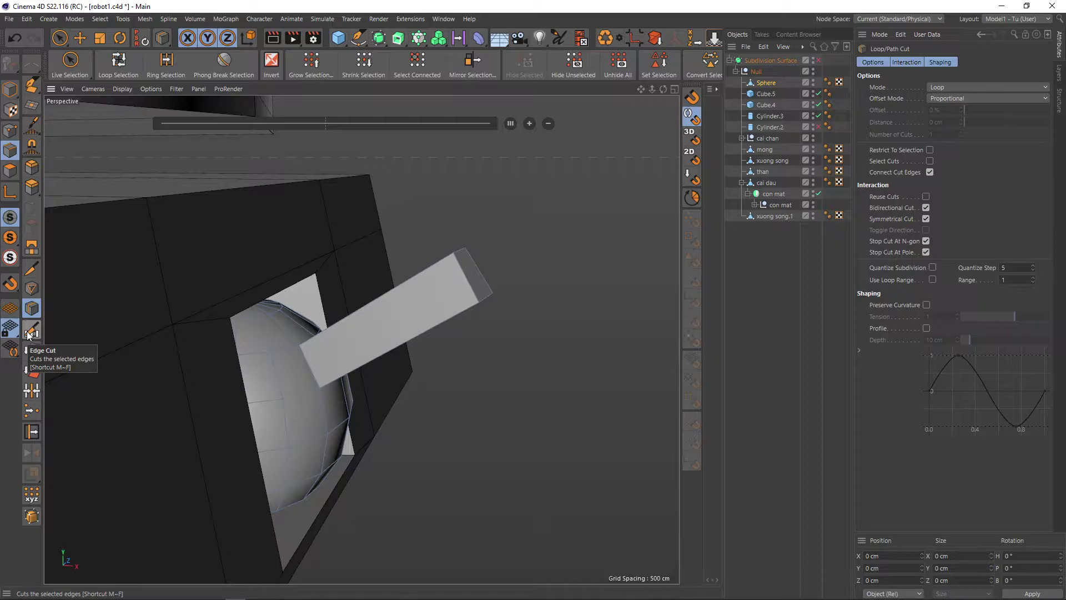
pyautogui.click(166, 62)
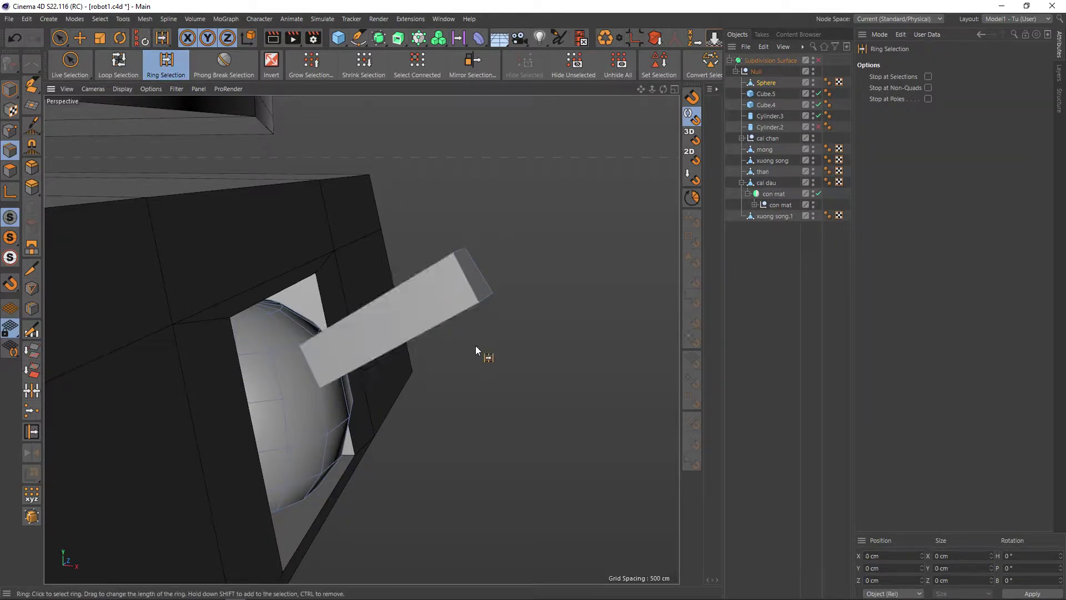
# Step: Ring-select the bar's edges and try an Edge Cut with 2 subdivisions, then undo it
pyautogui.click(414, 277)
pyautogui.moveTo(483, 380)
pyautogui.keyDown('alt'); pyautogui.mouseDown()
pyautogui.moveTo(324, 335)
pyautogui.moveTo(431, 399)
pyautogui.moveTo(466, 434)
pyautogui.moveTo(443, 374)
pyautogui.mouseUp(); pyautogui.keyUp('alt')
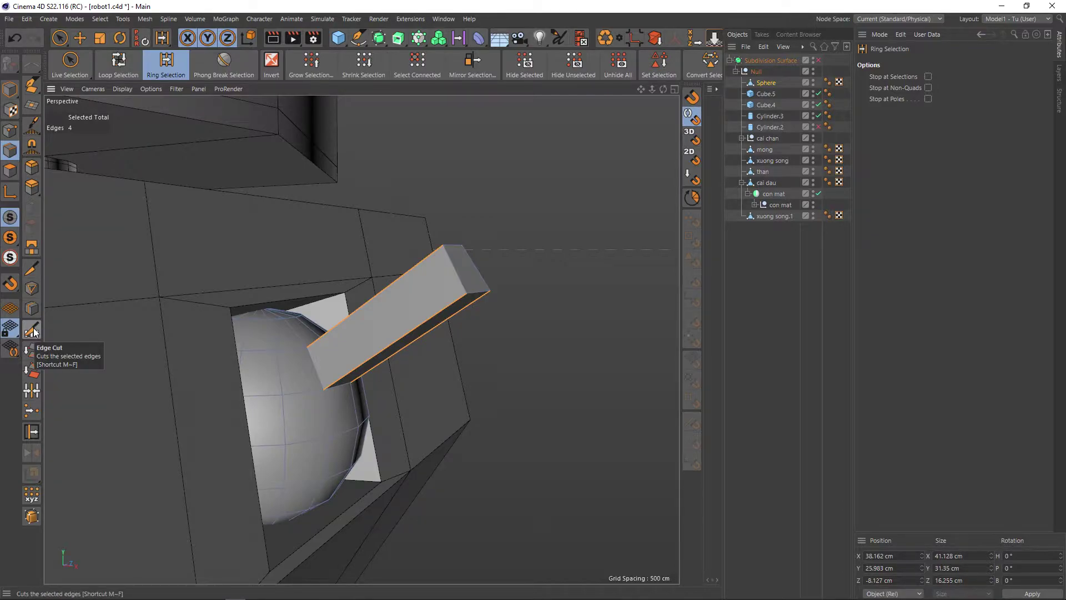
pyautogui.keyDown('alt'); pyautogui.moveTo(267, 378); pyautogui.dragTo(279, 385); pyautogui.keyUp('alt')
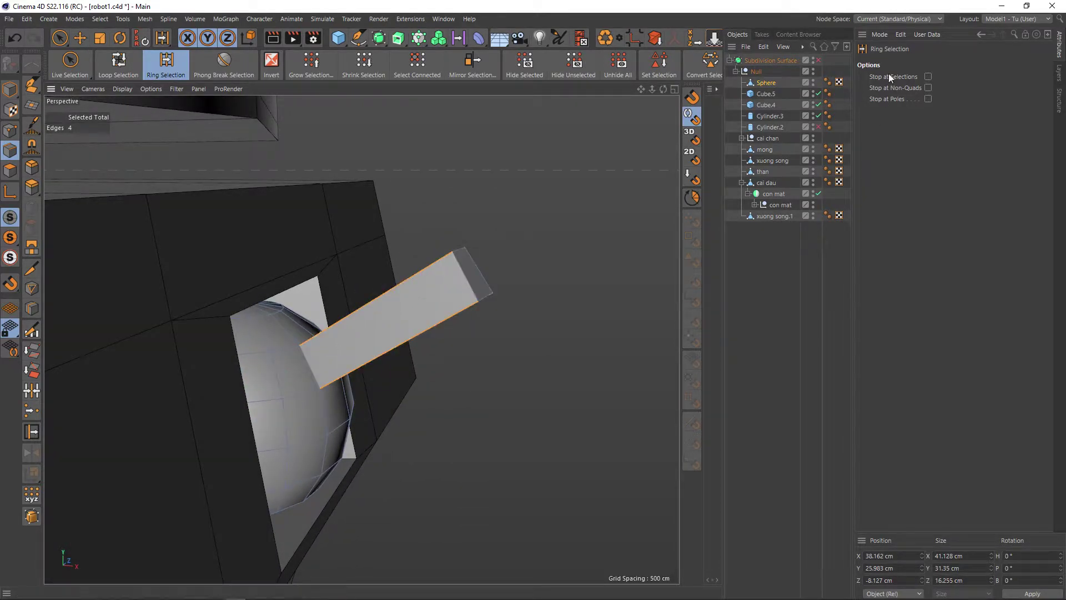
pyautogui.click(31, 330)
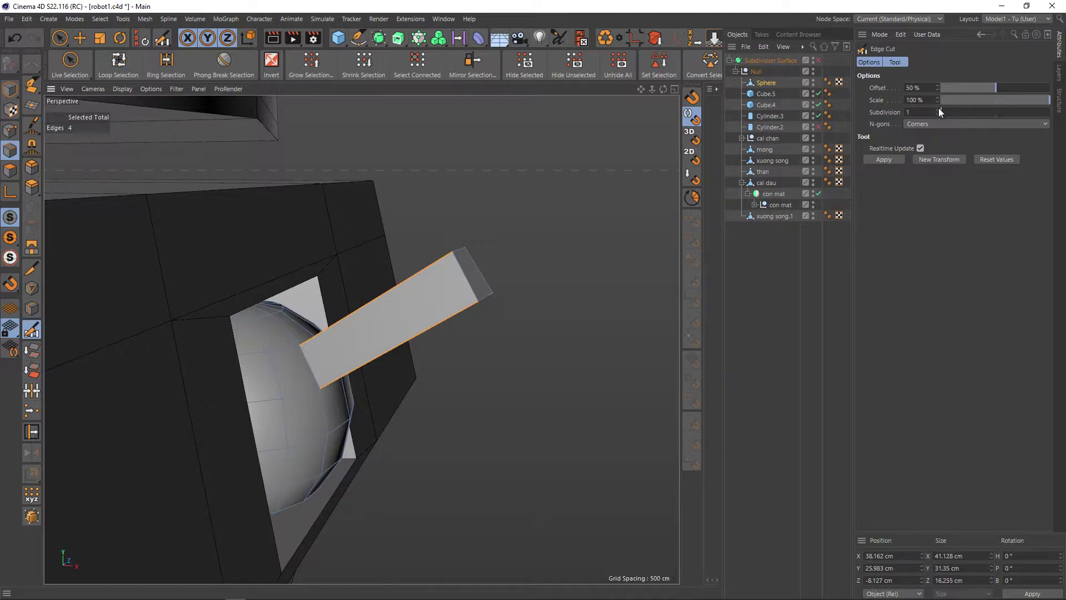
pyautogui.click(938, 110)
pyautogui.click(885, 159)
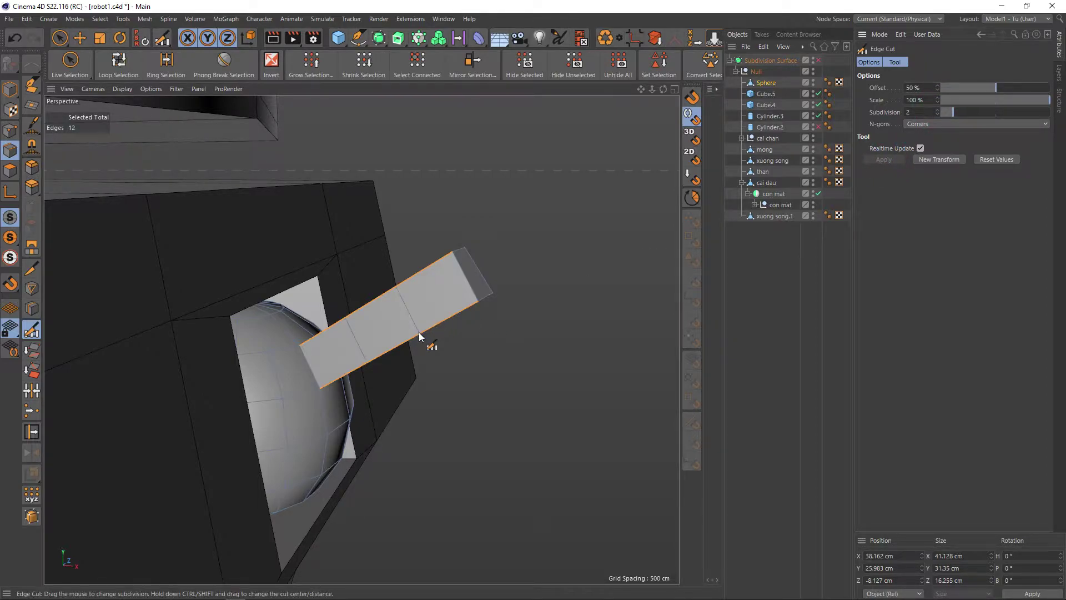
pyautogui.hotkey('ctrl', 'z')
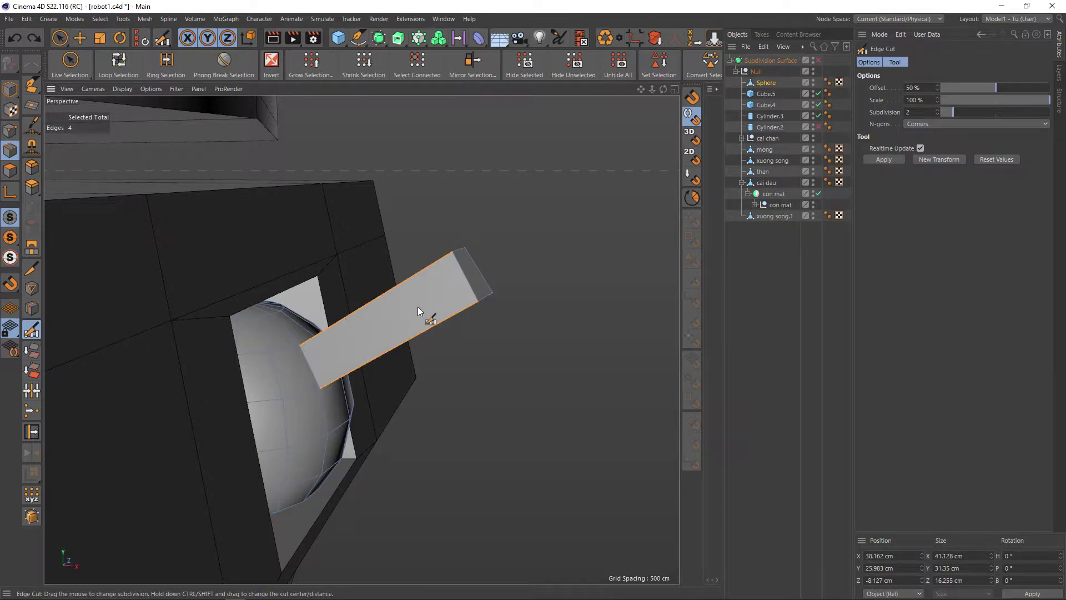
# Step: Reselect the edge ring across the bar and apply Edge Cut, adding loops along it
pyautogui.click(164, 58)
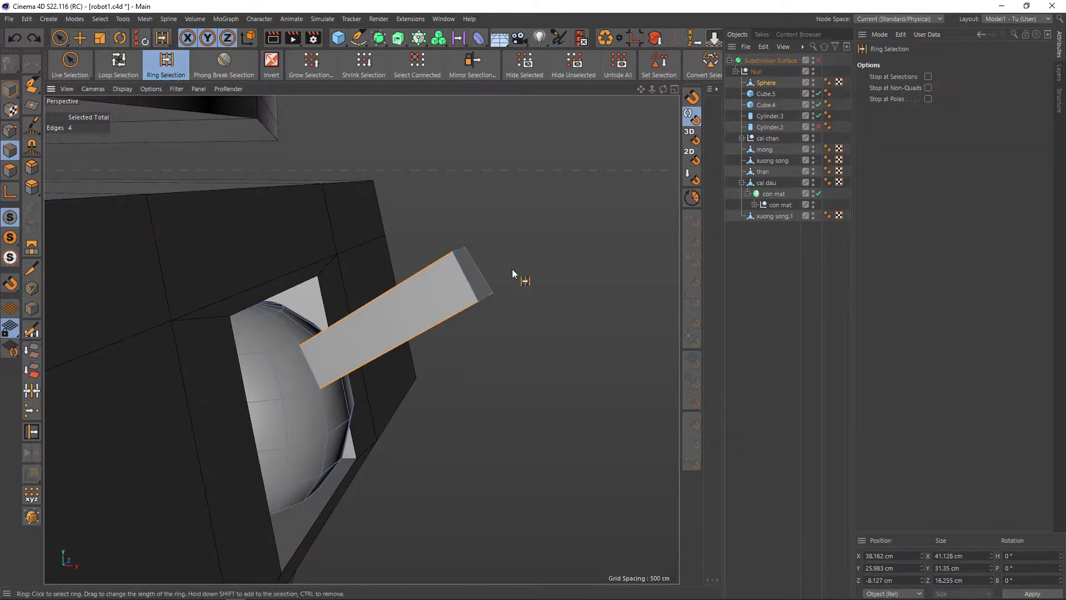
pyautogui.click(465, 279)
pyautogui.moveTo(465, 279)
pyautogui.keyDown('alt'); pyautogui.mouseDown()
pyautogui.moveTo(531, 305)
pyautogui.moveTo(514, 322)
pyautogui.mouseUp(); pyautogui.keyUp('alt')
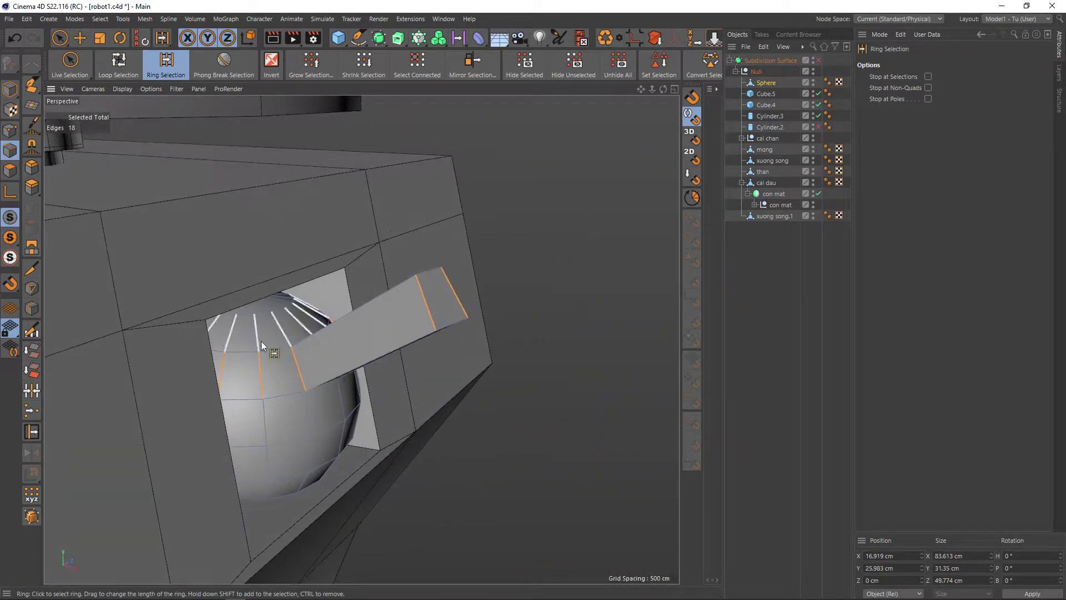
pyautogui.click(32, 337)
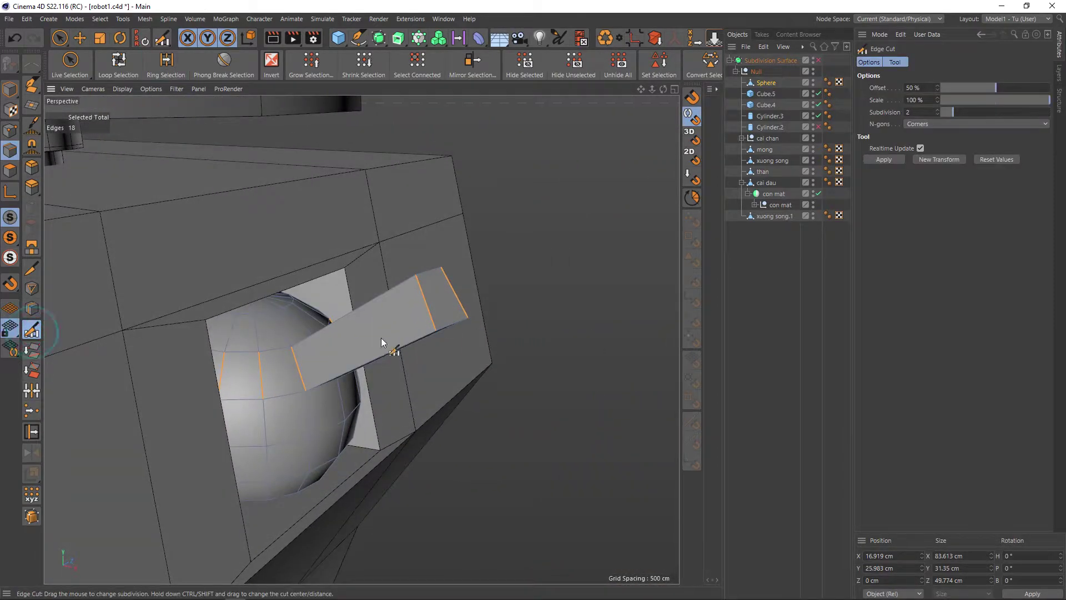
pyautogui.click(884, 160)
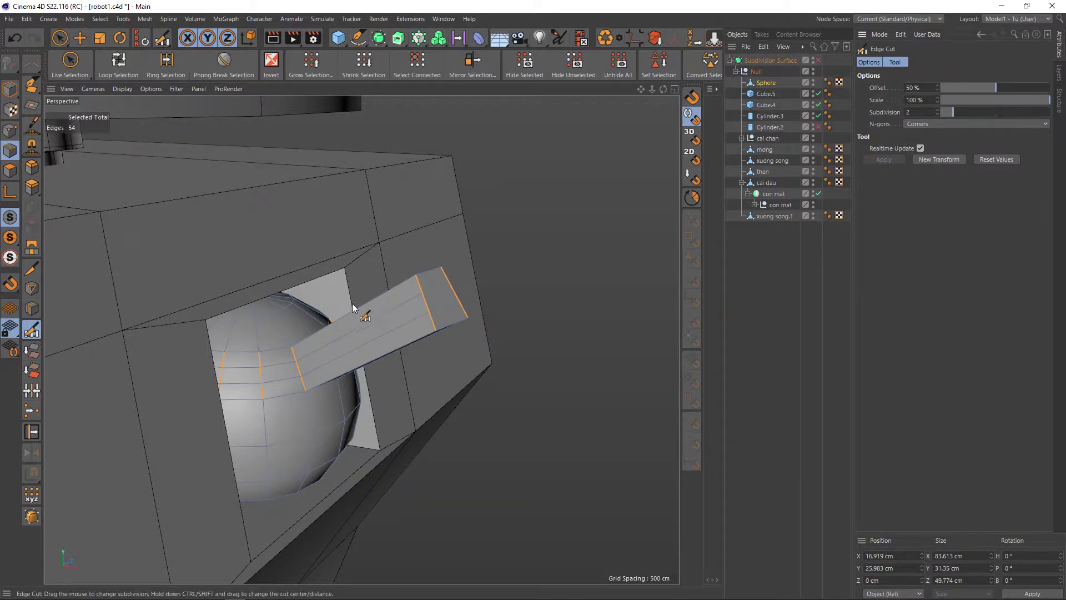
# Step: Switch to Loop Selection and select an edge loop along the bar
pyautogui.moveTo(352, 304)
pyautogui.keyDown('alt'); pyautogui.mouseDown()
pyautogui.moveTo(247, 339)
pyautogui.moveTo(319, 307)
pyautogui.moveTo(212, 325)
pyautogui.moveTo(336, 312)
pyautogui.mouseUp(); pyautogui.keyUp('alt')
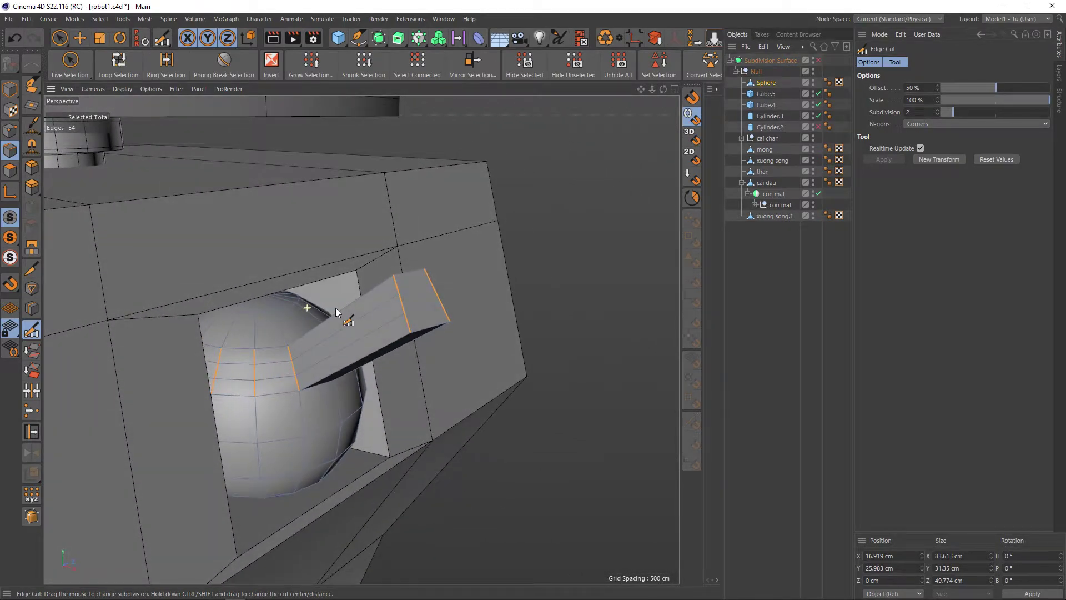
pyautogui.keyDown('alt'); pyautogui.moveTo(335, 401); pyautogui.dragTo(373, 373); pyautogui.keyUp('alt')
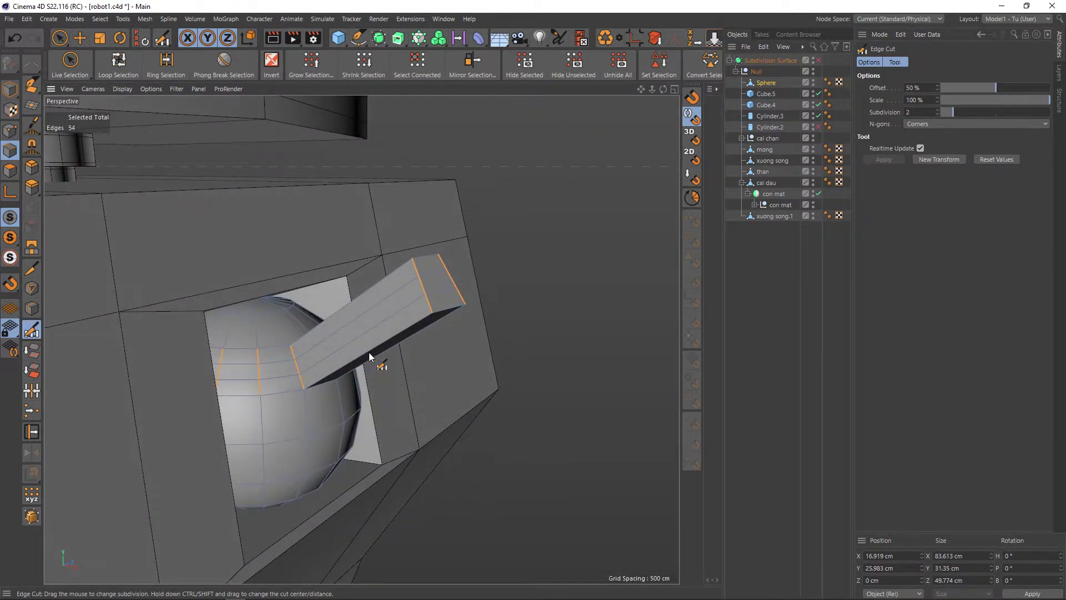
pyautogui.rightClick(375, 330)
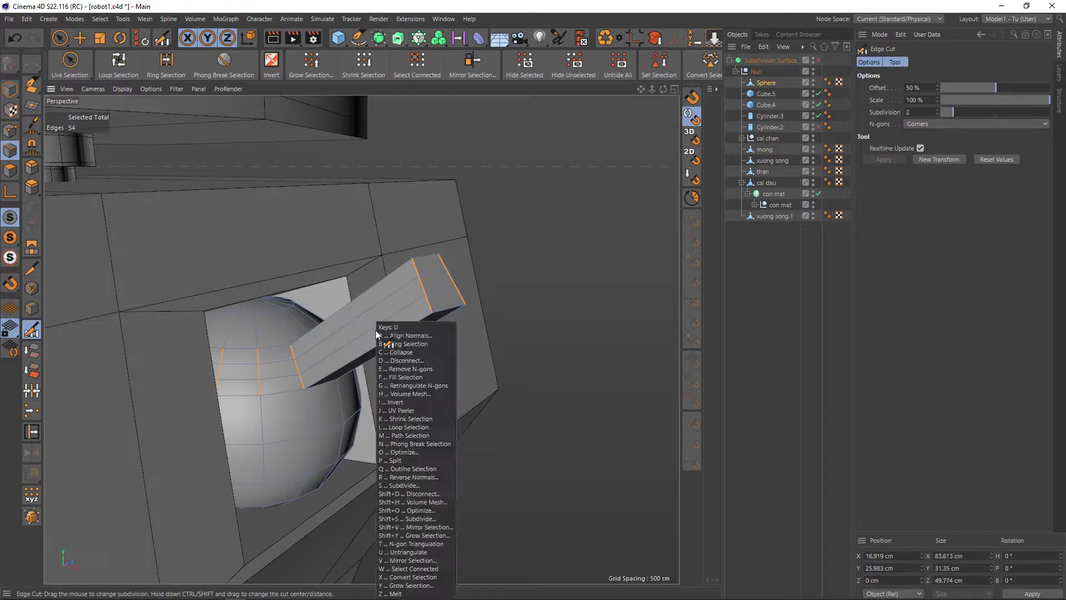
pyautogui.click(388, 356)
pyautogui.click(369, 310)
# Step: Select a second edge loop, then undo it and the lengthwise cut, readying Loop/Path Cut
pyautogui.keyDown('shift'); pyautogui.click(377, 330); pyautogui.keyUp('shift')
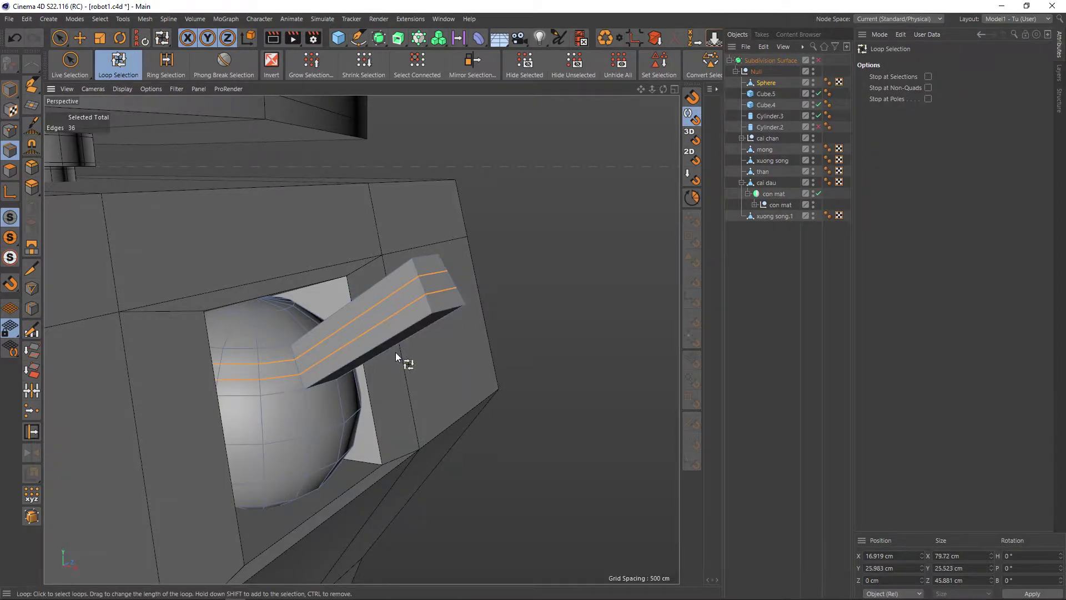
pyautogui.press('t')
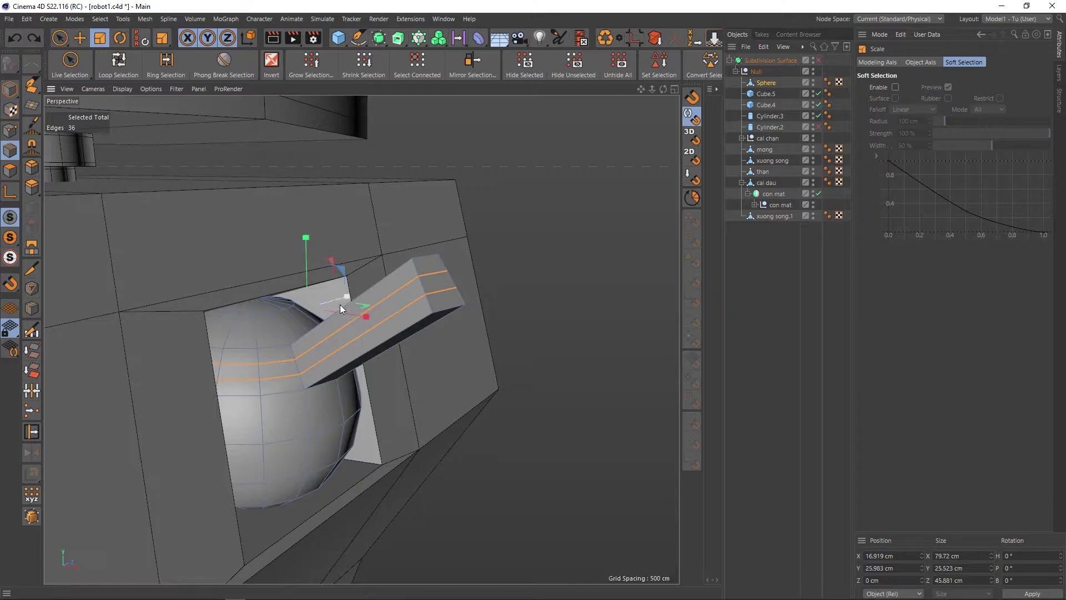
pyautogui.keyDown('alt'); pyautogui.moveTo(339, 304); pyautogui.dragTo(401, 319); pyautogui.keyUp('alt')
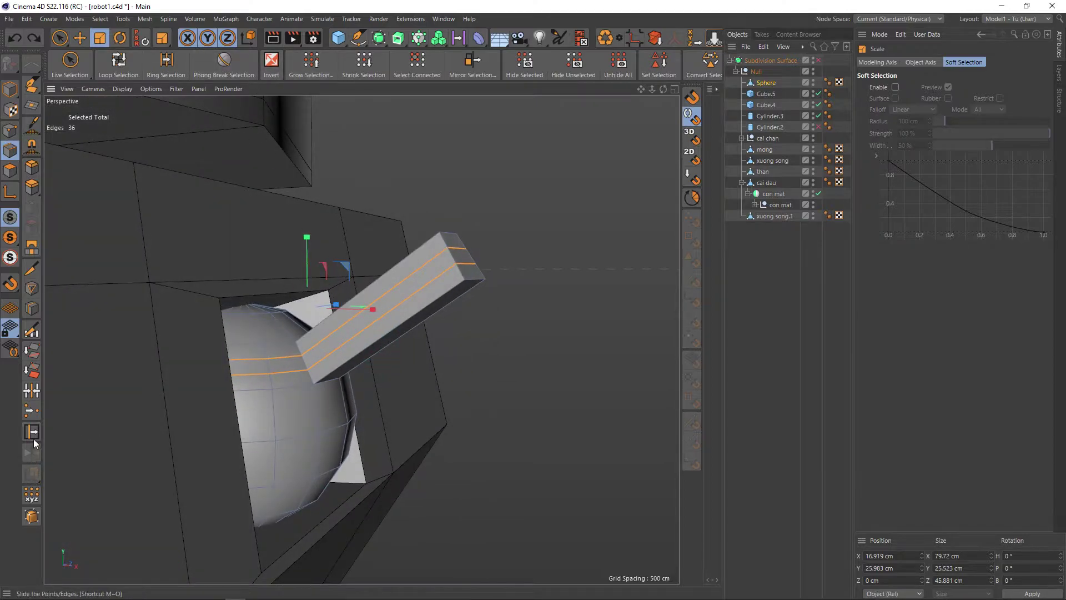
pyautogui.hotkey('ctrl', 'z')
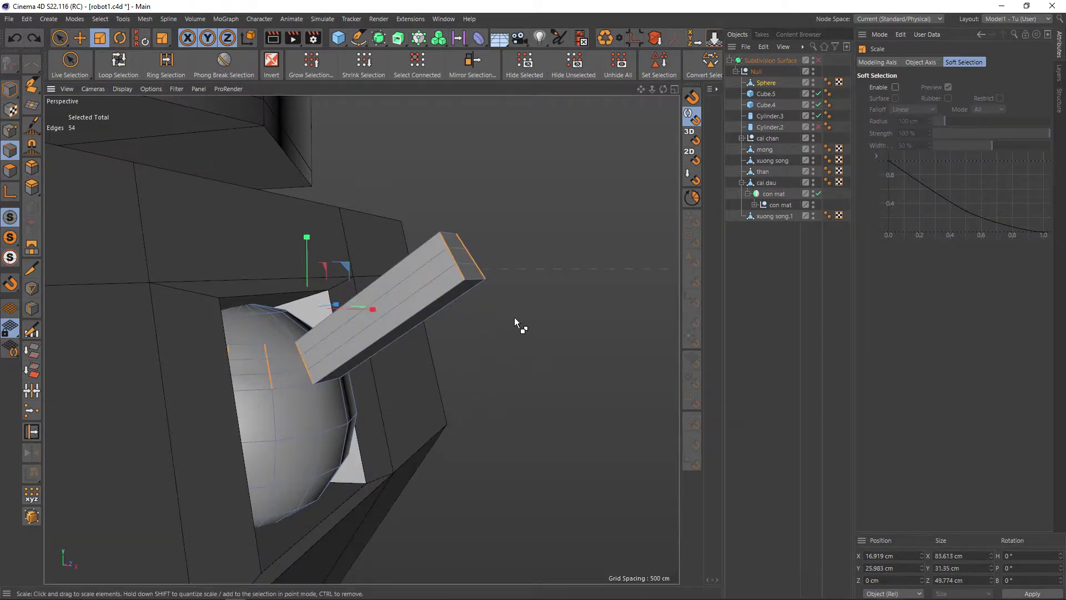
pyautogui.hotkey('ctrl', 'z')
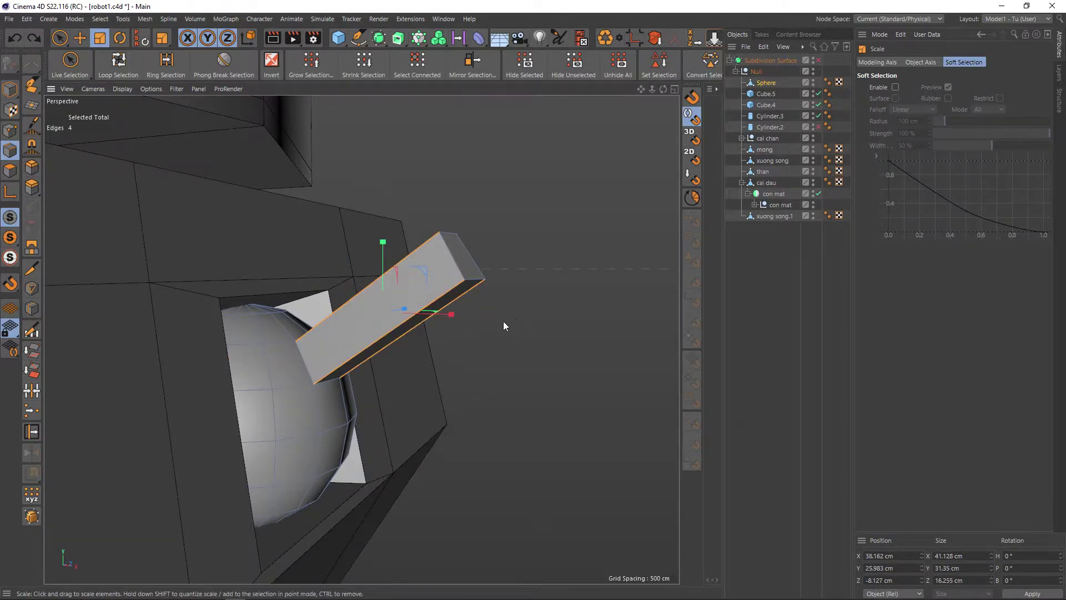
pyautogui.click(32, 308)
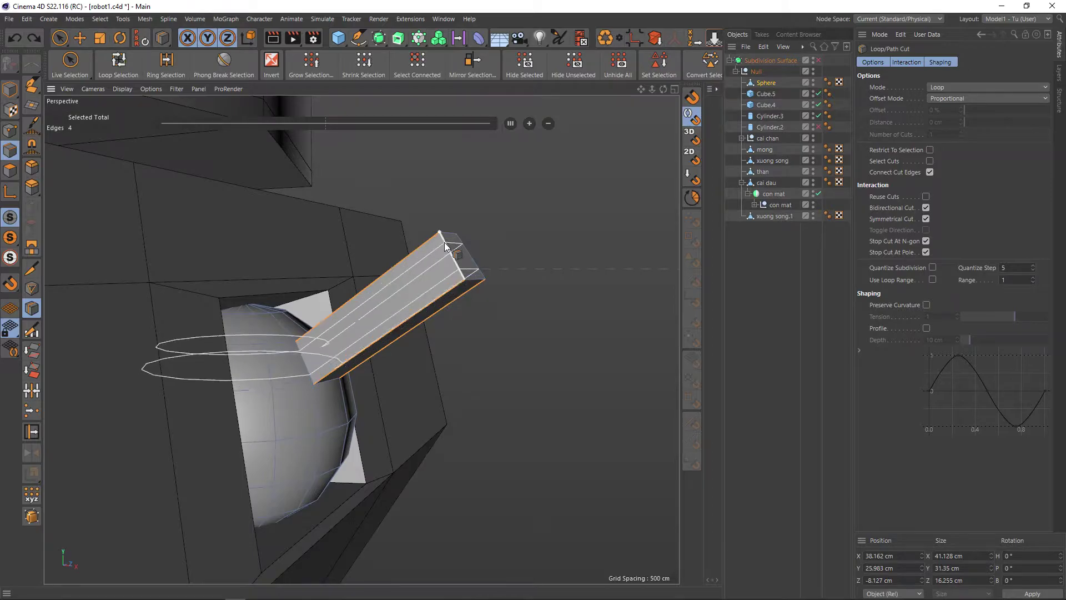
# Step: Cut two edge loops near the bar's ends at 26.925%, previewing them with subdivision smoothing
pyautogui.click(445, 245)
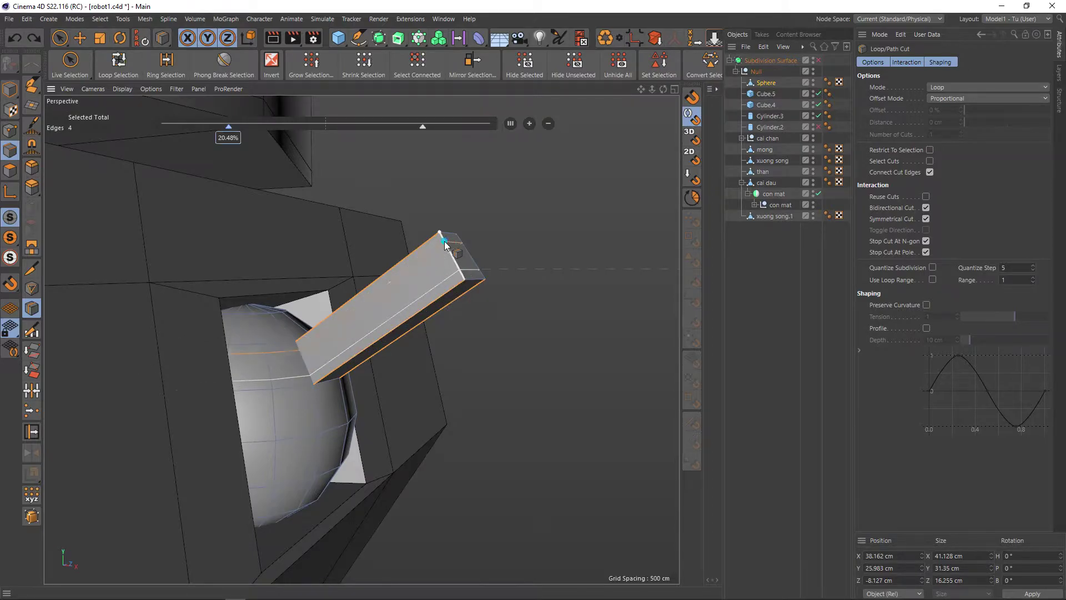
pyautogui.moveTo(491, 327)
pyautogui.keyDown('alt'); pyautogui.mouseDown()
pyautogui.moveTo(425, 283)
pyautogui.moveTo(403, 252)
pyautogui.mouseUp(); pyautogui.keyUp('alt')
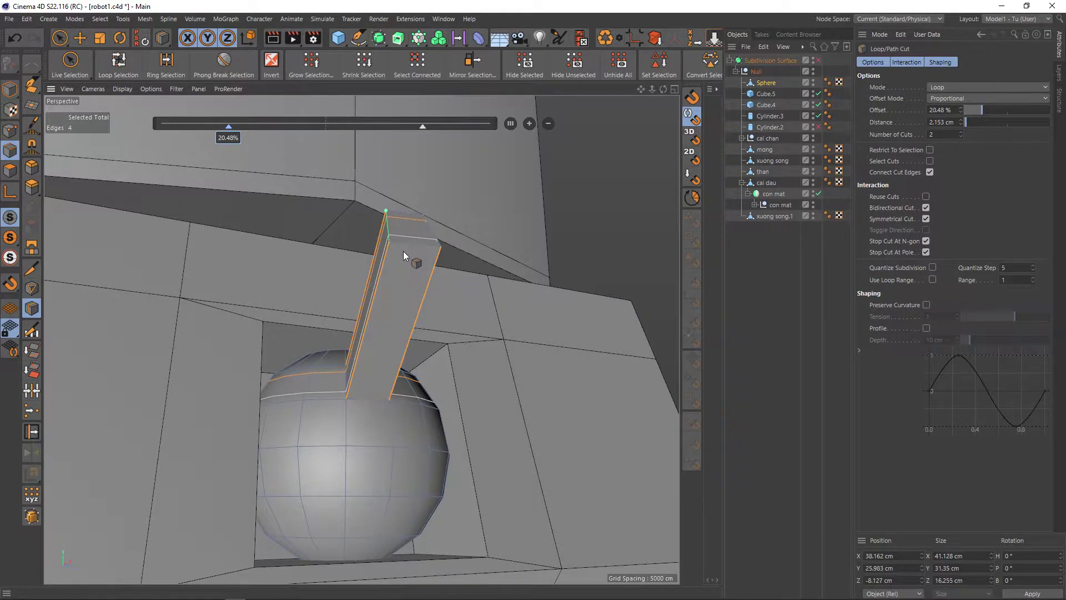
pyautogui.click(404, 250)
pyautogui.moveTo(439, 295)
pyautogui.keyDown('alt'); pyautogui.mouseDown()
pyautogui.moveTo(508, 373)
pyautogui.moveTo(605, 372)
pyautogui.moveTo(600, 359)
pyautogui.mouseUp(); pyautogui.keyUp('alt')
pyautogui.press('q')
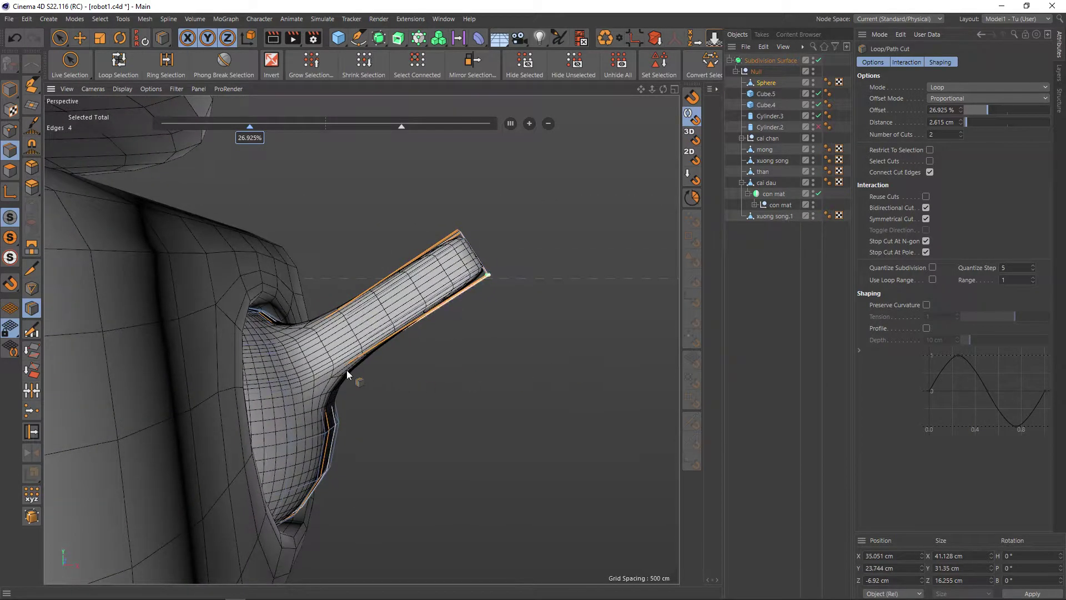
pyautogui.press('q')
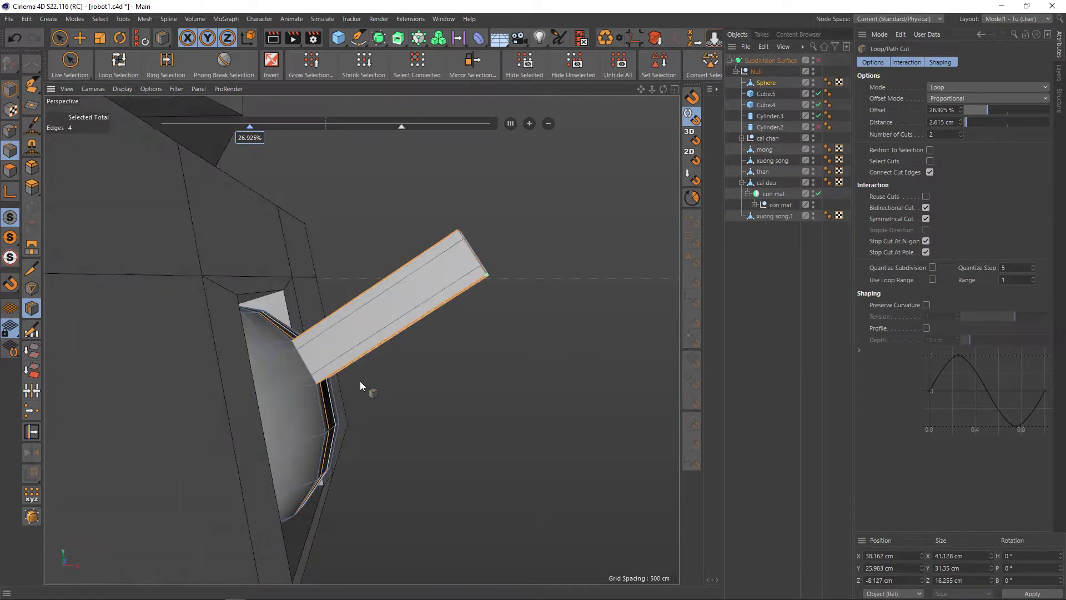
pyautogui.scroll(3, 260, 388)
pyautogui.scroll(3, 224, 390)
pyautogui.scroll(1, 267, 378)
pyautogui.scroll(2, 315, 359)
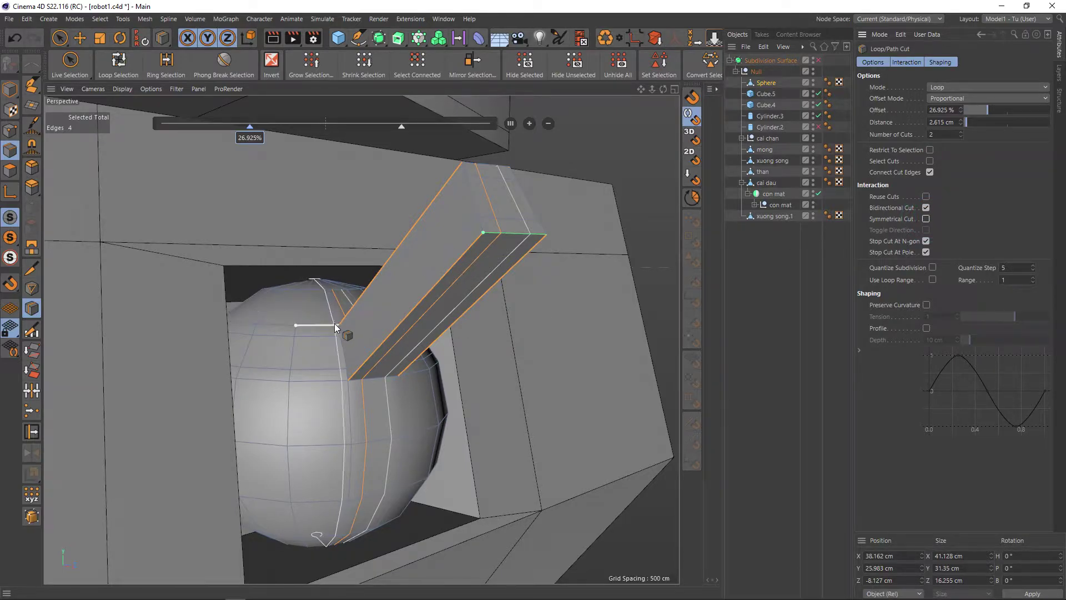
pyautogui.moveTo(333, 323)
pyautogui.keyDown('alt'); pyautogui.mouseDown()
pyautogui.moveTo(339, 409)
pyautogui.moveTo(294, 413)
pyautogui.moveTo(497, 347)
pyautogui.mouseUp(); pyautogui.keyUp('alt')
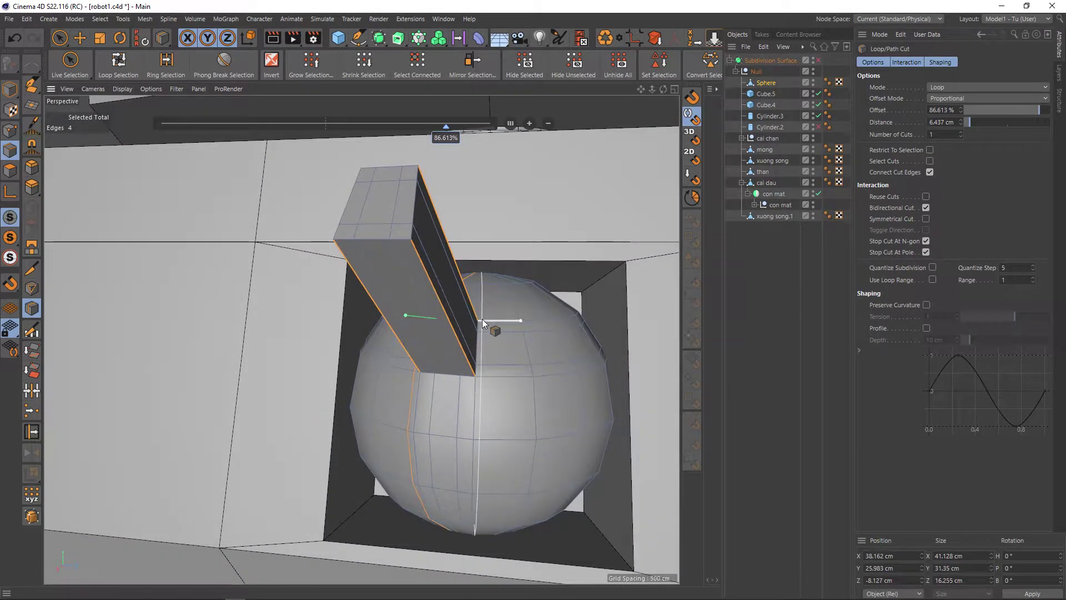
# Step: Add an edge loop near the sphere's top at 8.706%, check it smoothed, then finish loop cutting
pyautogui.click(471, 381)
pyautogui.moveTo(472, 381)
pyautogui.keyDown('alt'); pyautogui.mouseDown()
pyautogui.moveTo(464, 415)
pyautogui.moveTo(525, 303)
pyautogui.mouseUp(); pyautogui.keyUp('alt')
pyautogui.click(513, 273)
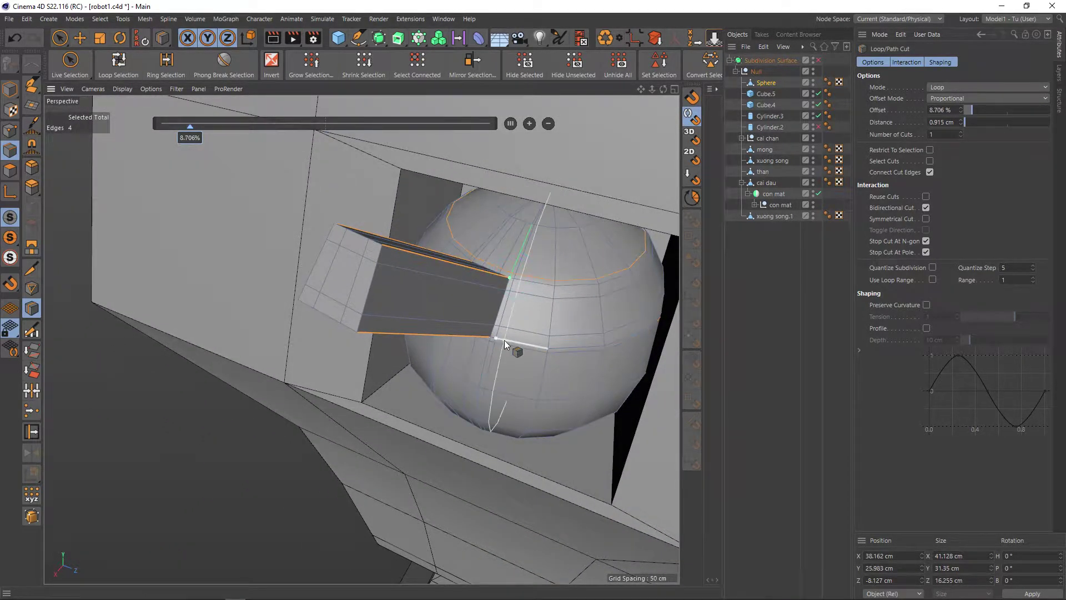
pyautogui.moveTo(505, 340)
pyautogui.keyDown('alt'); pyautogui.mouseDown()
pyautogui.moveTo(560, 315)
pyautogui.moveTo(567, 331)
pyautogui.moveTo(507, 375)
pyautogui.moveTo(421, 344)
pyautogui.mouseUp(); pyautogui.keyUp('alt')
pyautogui.press('q')
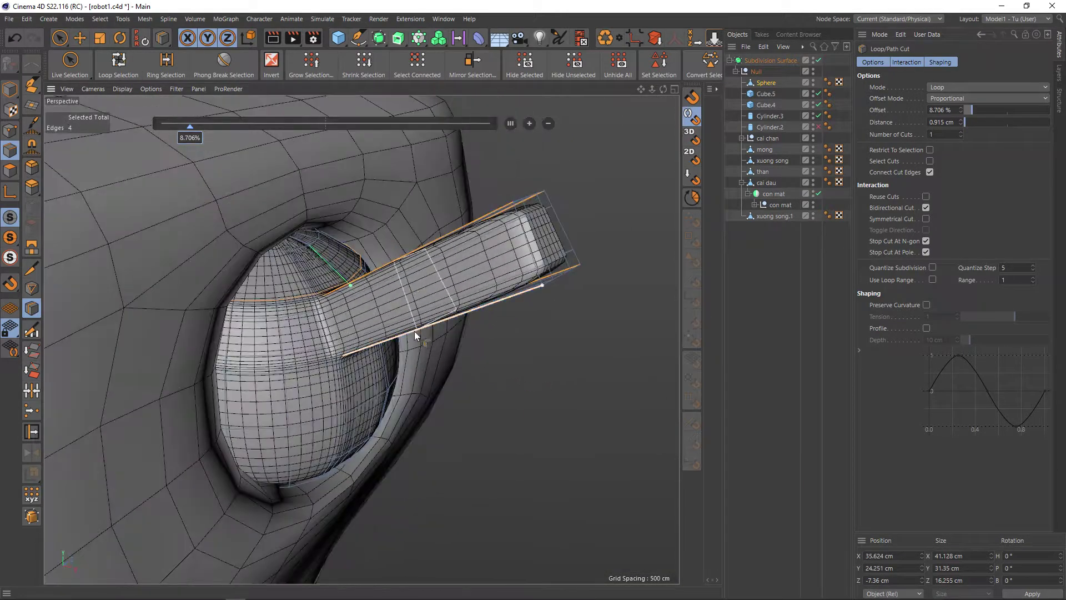
pyautogui.scroll(-5, 326, 332)
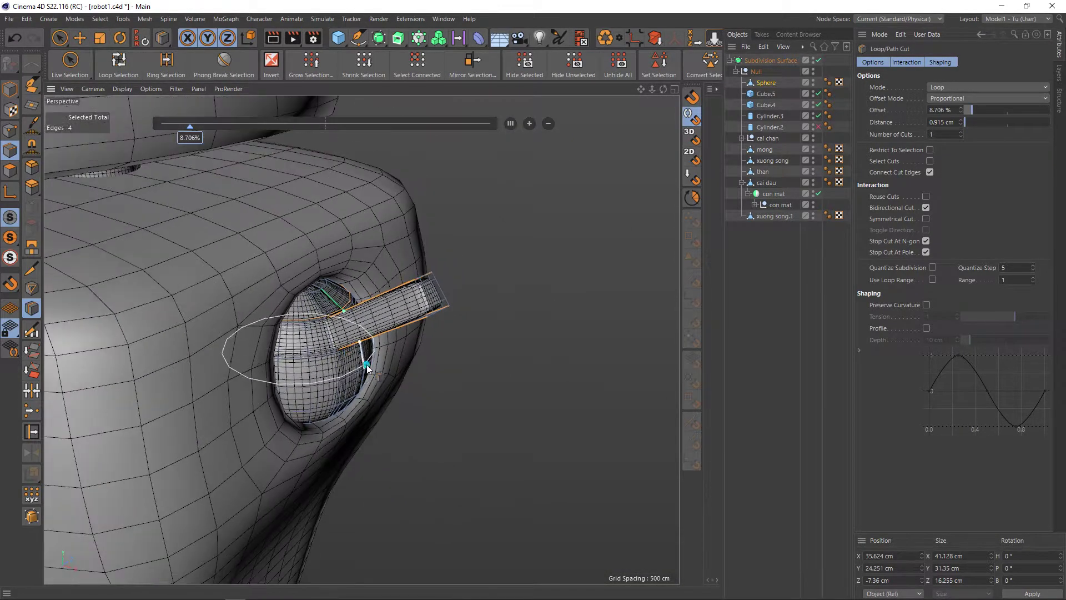
pyautogui.moveTo(325, 331)
pyautogui.keyDown('alt'); pyautogui.mouseDown()
pyautogui.moveTo(436, 337)
pyautogui.moveTo(421, 329)
pyautogui.mouseUp(); pyautogui.keyUp('alt')
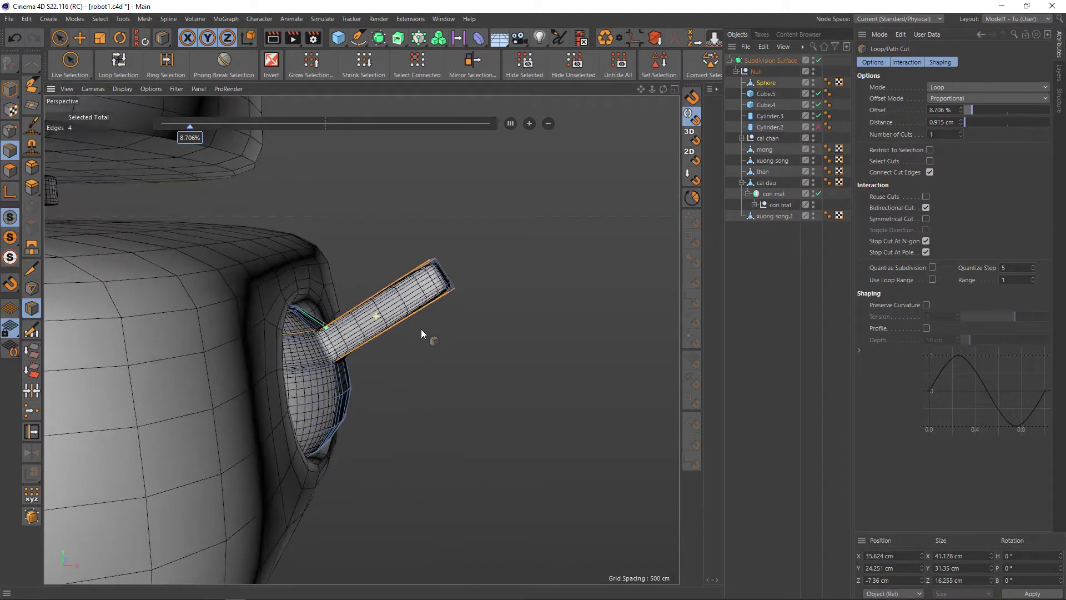
pyautogui.moveTo(341, 347)
pyautogui.keyDown('alt'); pyautogui.mouseDown()
pyautogui.moveTo(395, 319)
pyautogui.moveTo(452, 345)
pyautogui.moveTo(442, 338)
pyautogui.mouseUp(); pyautogui.keyUp('alt')
pyautogui.press('space')
pyautogui.click(589, 326)
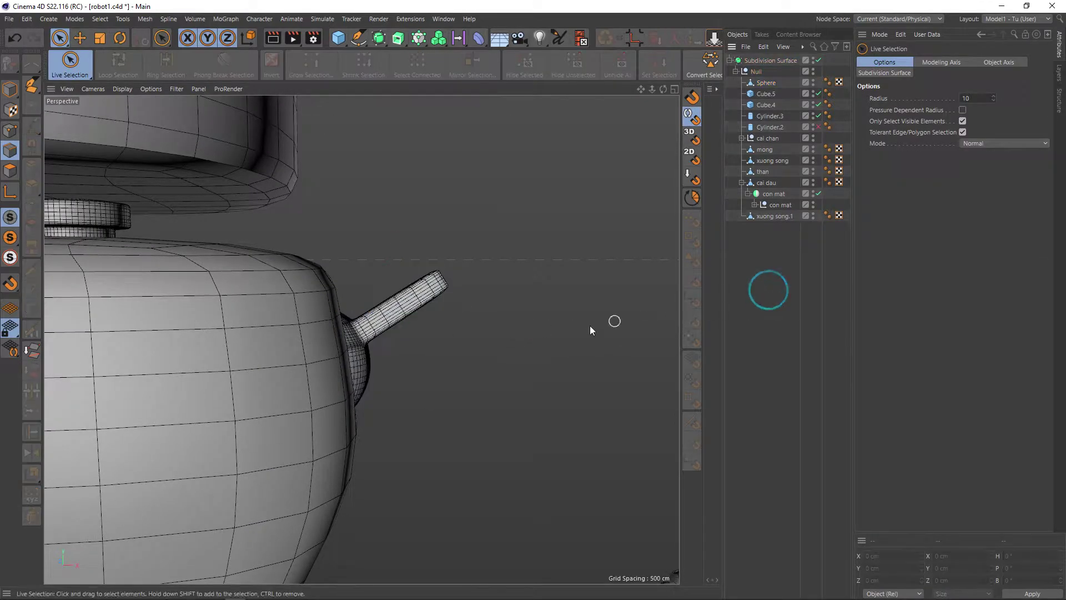
pyautogui.click(122, 89)
pyautogui.click(142, 221)
pyautogui.keyDown('alt'); pyautogui.moveTo(440, 290); pyautogui.dragTo(394, 314); pyautogui.keyUp('alt')
pyautogui.scroll(5, 392, 351)
pyautogui.scroll(-5, 393, 350)
pyautogui.scroll(-3, 365, 350)
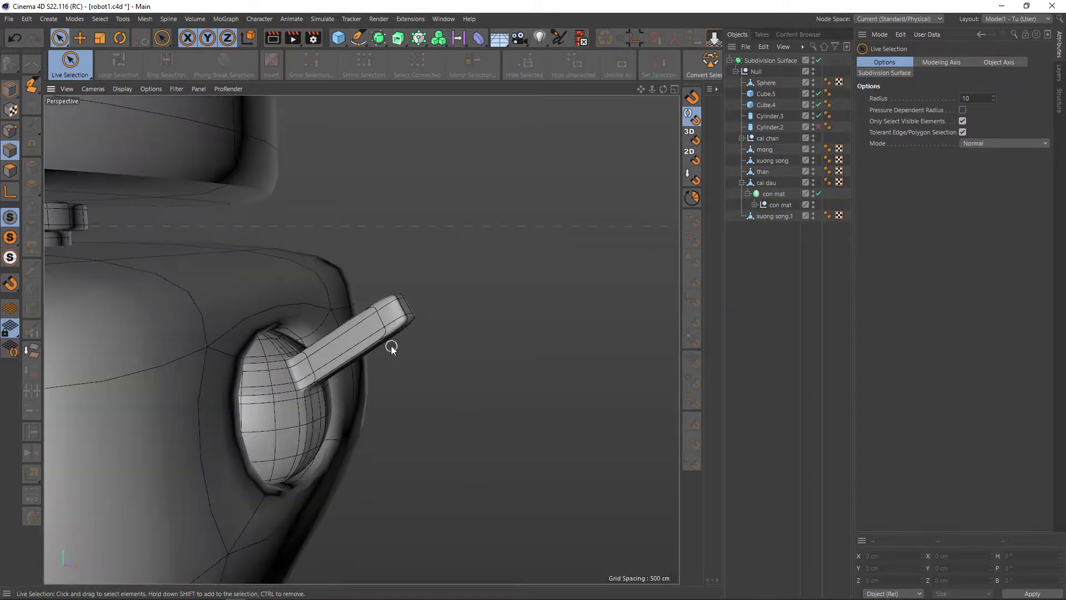
pyautogui.moveTo(344, 43); pyautogui.dragTo(563, 69)
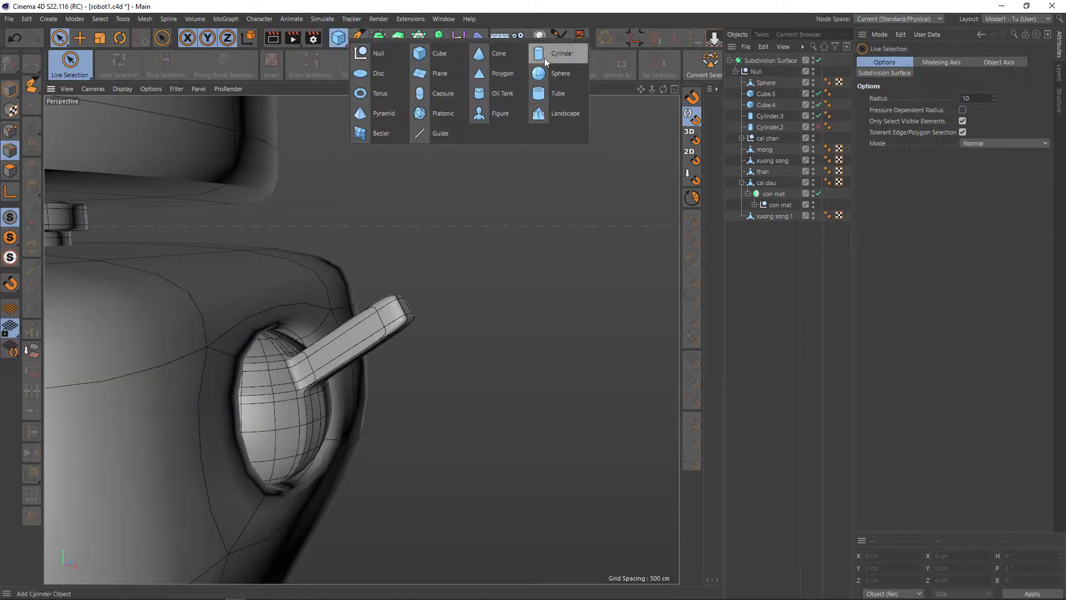
pyautogui.click(433, 345)
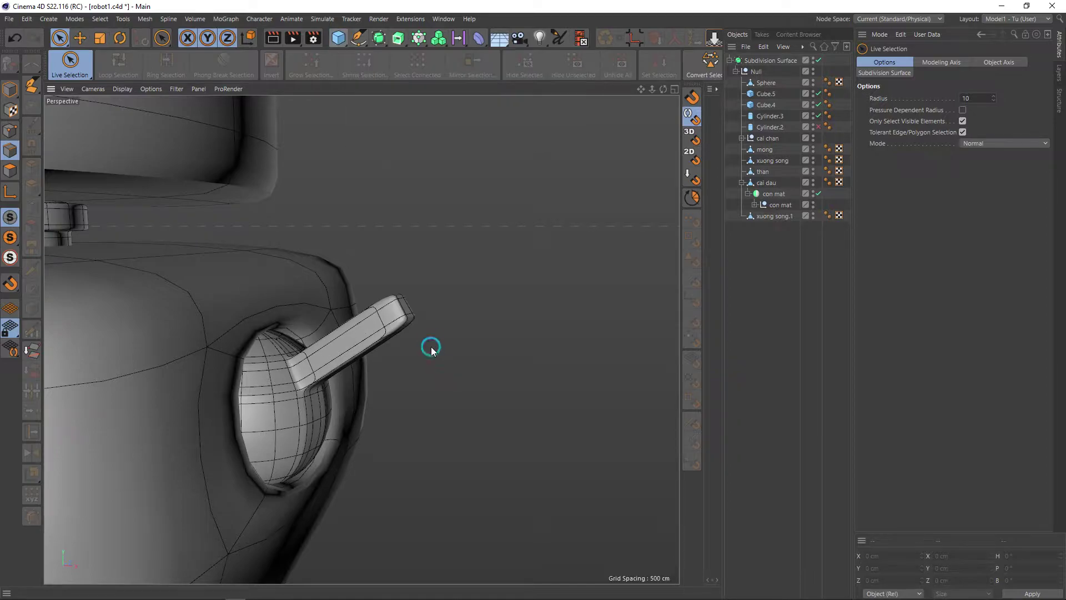
pyautogui.moveTo(433, 346)
pyautogui.keyDown('alt'); pyautogui.mouseDown()
pyautogui.moveTo(433, 326)
pyautogui.moveTo(435, 357)
pyautogui.moveTo(444, 346)
pyautogui.moveTo(434, 339)
pyautogui.mouseUp(); pyautogui.keyUp('alt')
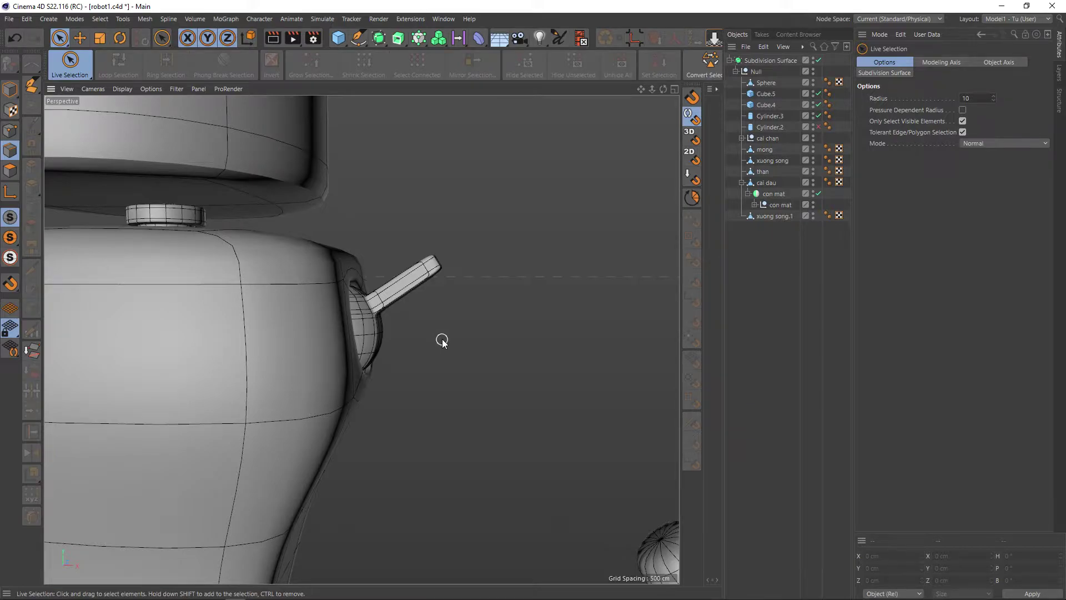
pyautogui.scroll(-1, 442, 340)
pyautogui.scroll(-1, 444, 335)
pyautogui.scroll(-1, 455, 331)
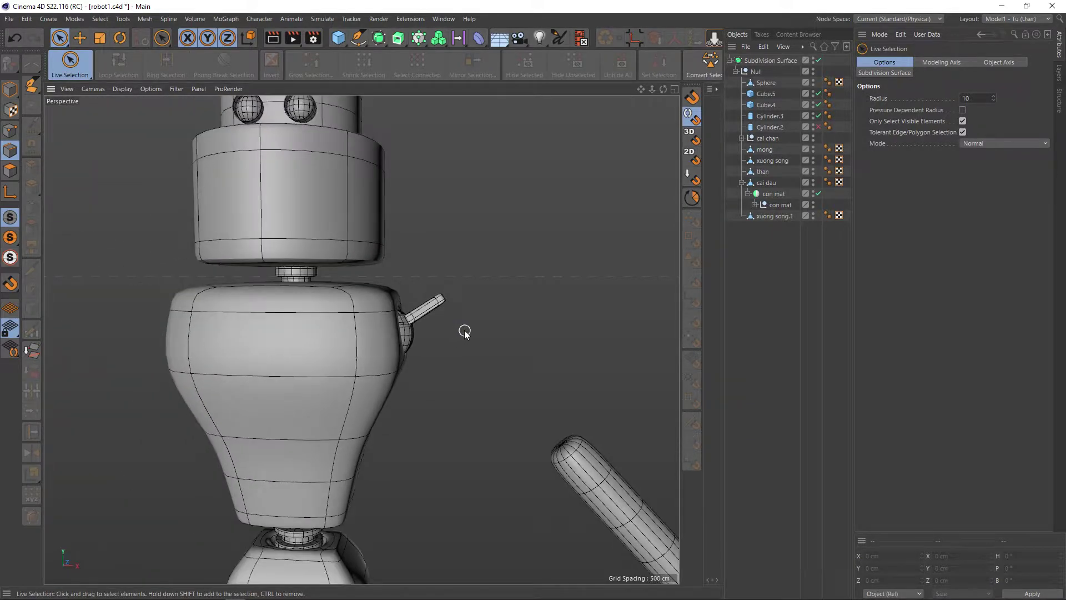
pyautogui.moveTo(465, 331)
pyautogui.keyDown('alt'); pyautogui.mouseDown()
pyautogui.moveTo(456, 337)
pyautogui.moveTo(483, 350)
pyautogui.moveTo(461, 352)
pyautogui.mouseUp(); pyautogui.keyUp('alt')
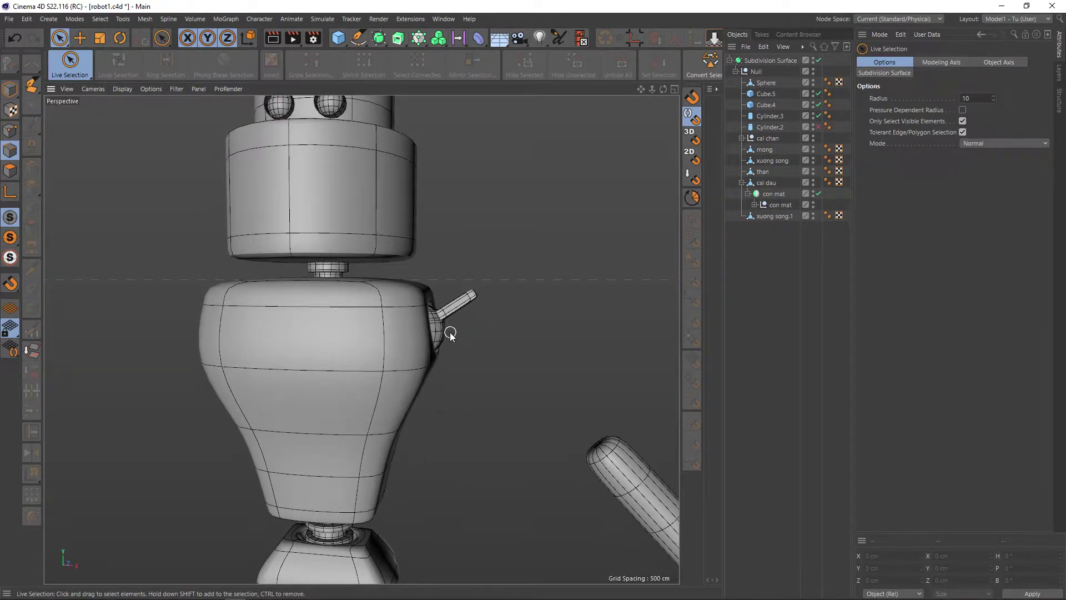
pyautogui.scroll(2, 450, 334)
pyautogui.scroll(1, 439, 336)
# Step: Rotate the whole Sphere shoulder joint and its stick about 7.7° in Model mode
pyautogui.scroll(1, 436, 340)
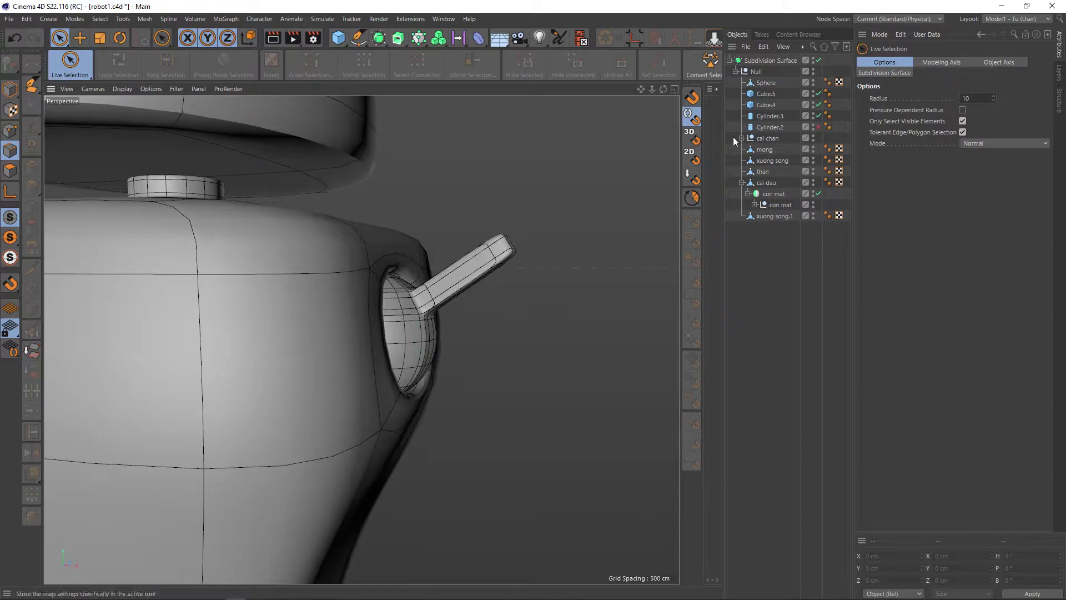
pyautogui.click(764, 83)
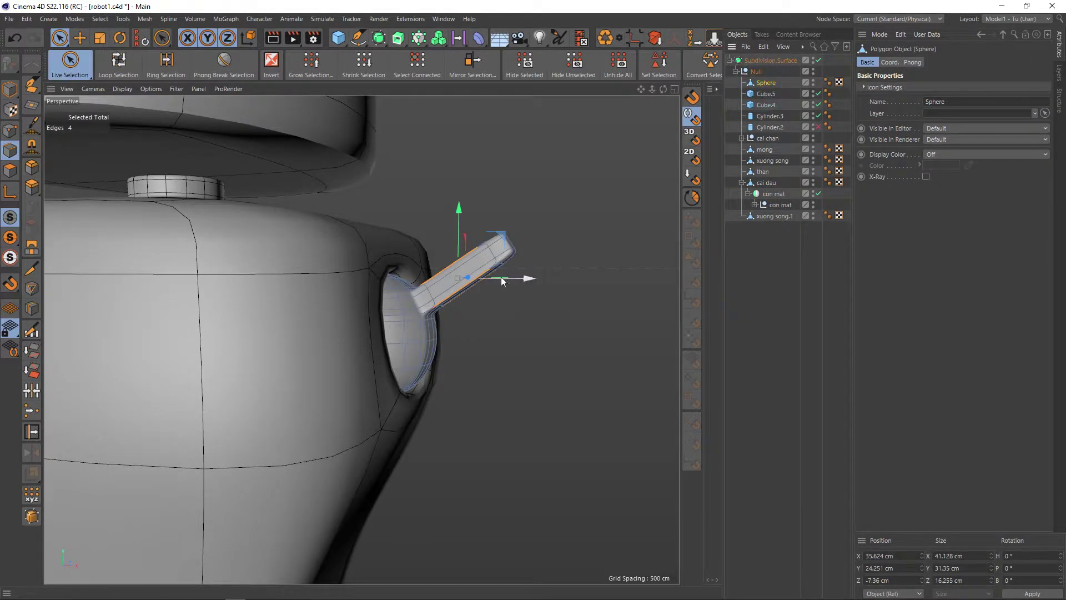
pyautogui.press('r')
pyautogui.moveTo(487, 247); pyautogui.dragTo(491, 256)
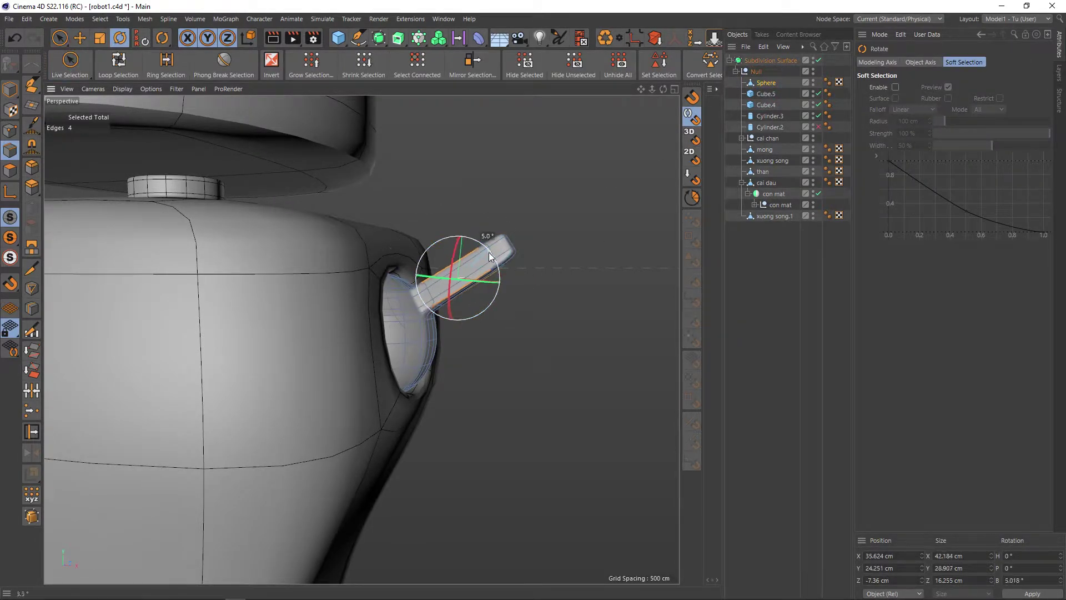
pyautogui.hotkey('ctrl', 'z')
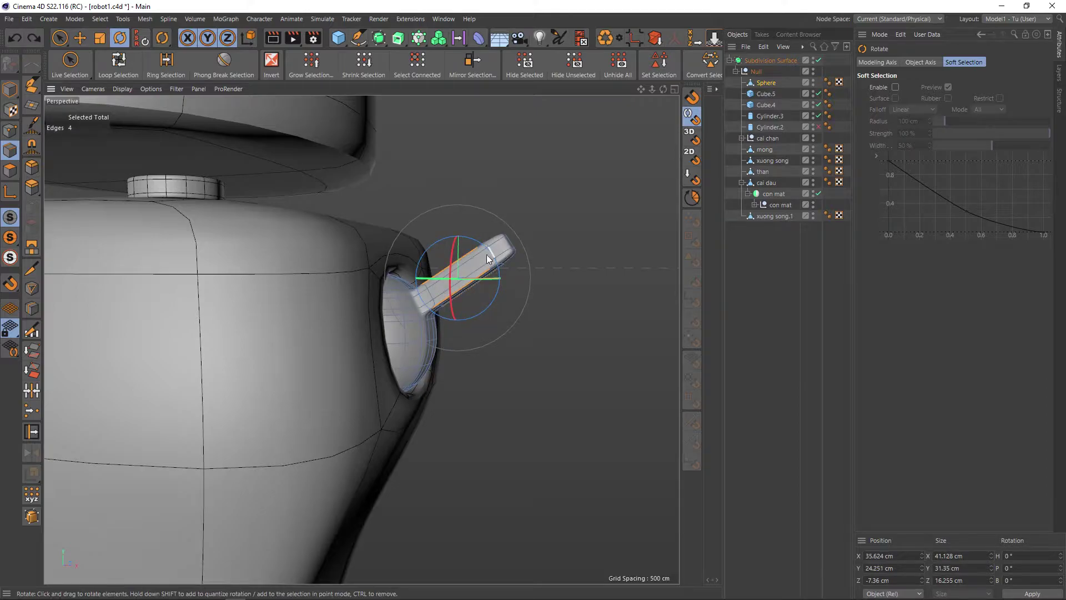
pyautogui.press('space')
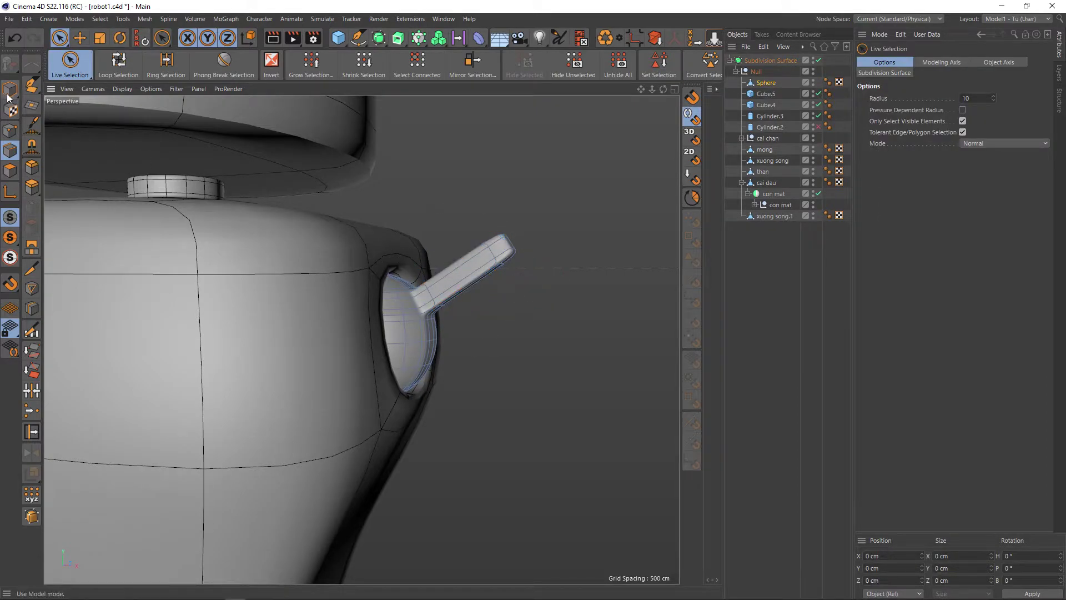
pyautogui.press('Return')
pyautogui.press('space')
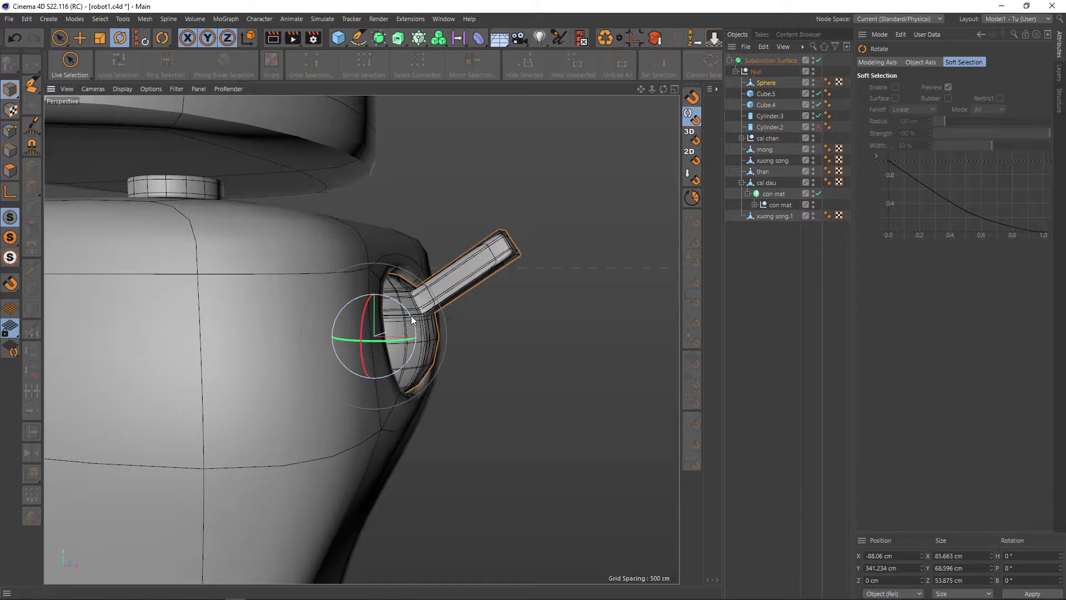
pyautogui.moveTo(411, 315); pyautogui.dragTo(415, 326)
pyautogui.scroll(-5, 477, 370)
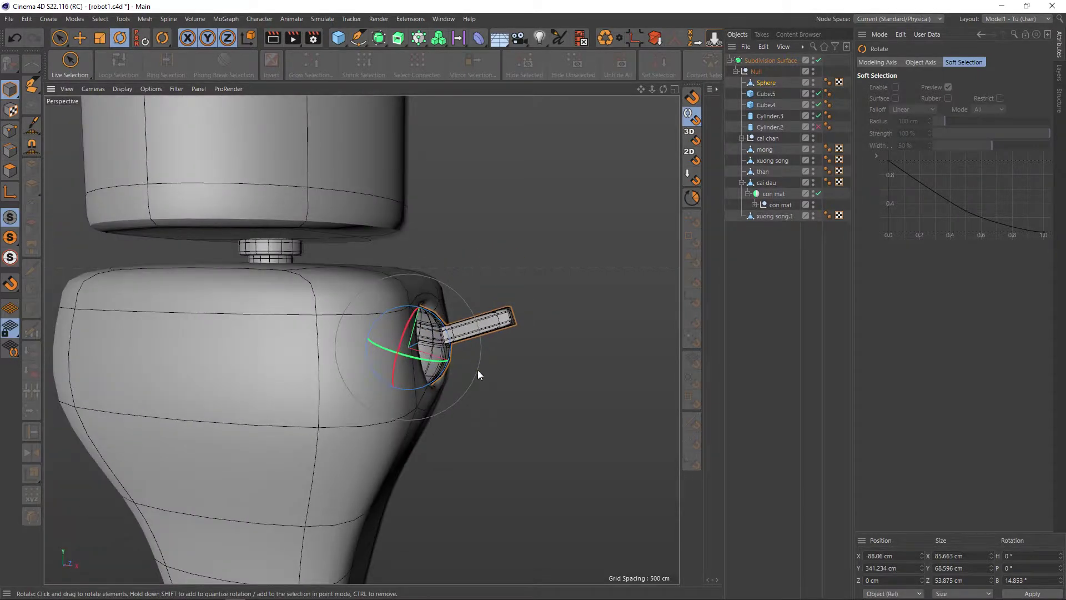
pyautogui.moveTo(478, 370)
pyautogui.keyDown('alt'); pyautogui.mouseDown()
pyautogui.moveTo(500, 366)
pyautogui.moveTo(464, 395)
pyautogui.moveTo(471, 388)
pyautogui.mouseUp(); pyautogui.keyUp('alt')
pyautogui.scroll(-4, 484, 371)
pyautogui.scroll(-1, 489, 378)
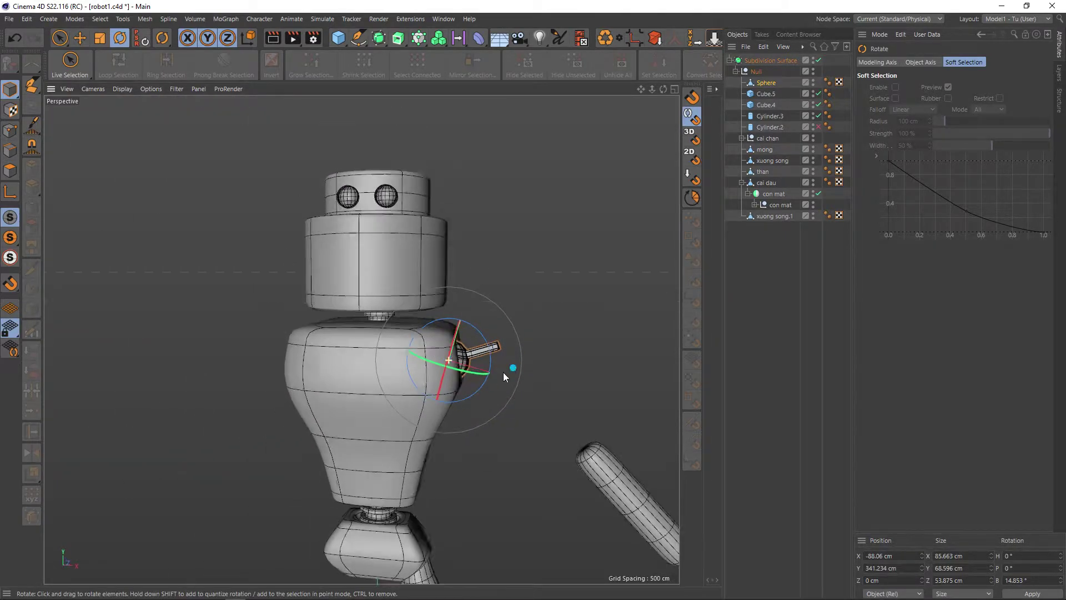
# Step: Deselect the joint and make Cylinder.2 visible again in the Object Manager
pyautogui.click(485, 355)
pyautogui.scroll(3, 487, 356)
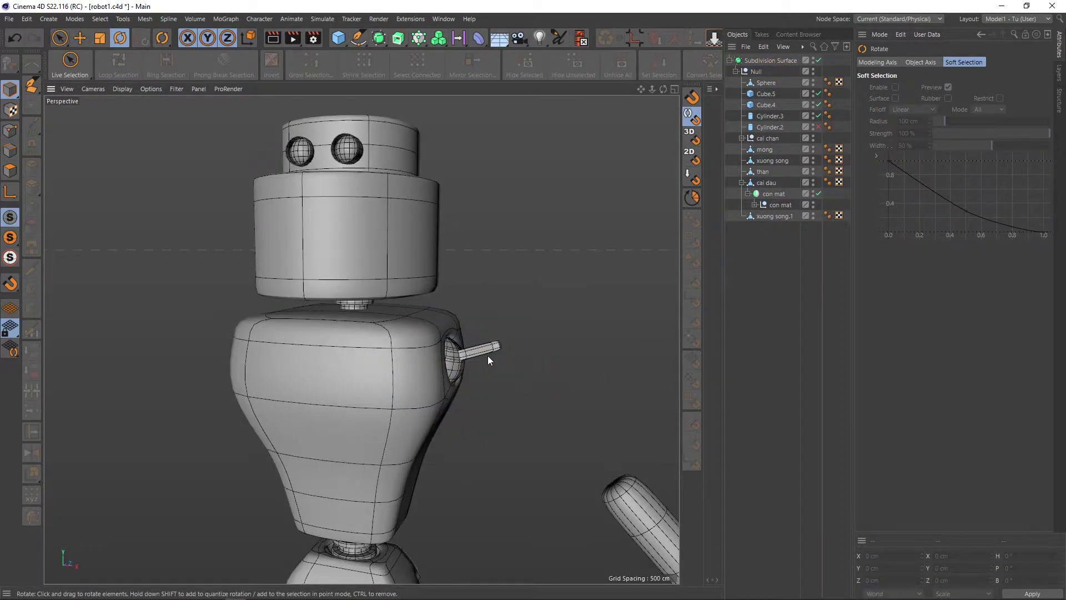
pyautogui.click(818, 127)
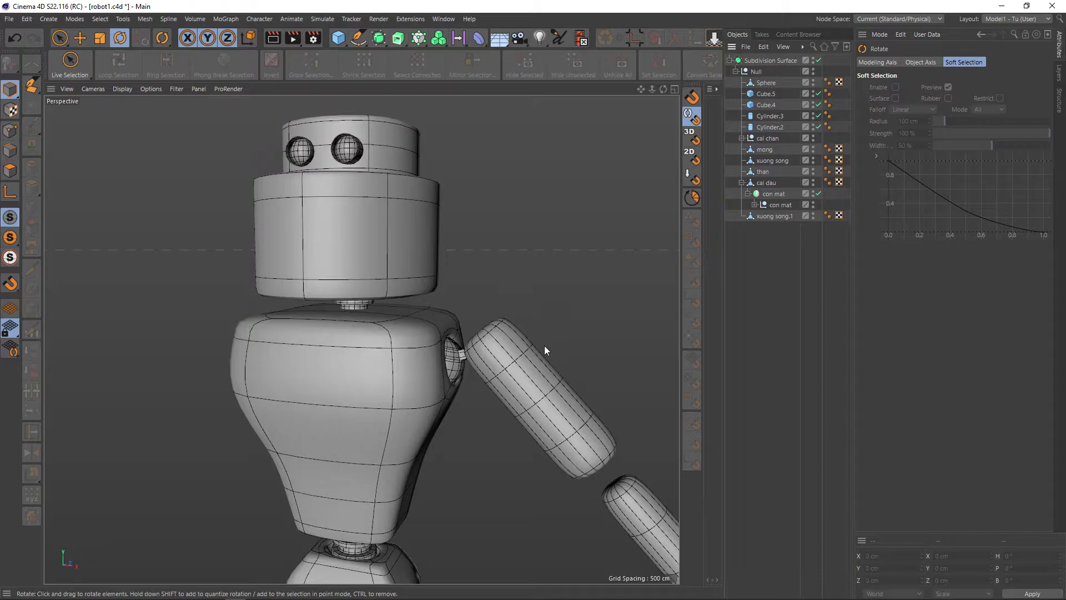
pyautogui.scroll(2, 509, 345)
pyautogui.moveTo(502, 345)
pyautogui.keyDown('alt'); pyautogui.mouseDown()
pyautogui.moveTo(540, 380)
pyautogui.moveTo(524, 319)
pyautogui.mouseUp(); pyautogui.keyUp('alt')
pyautogui.scroll(-2, 525, 302)
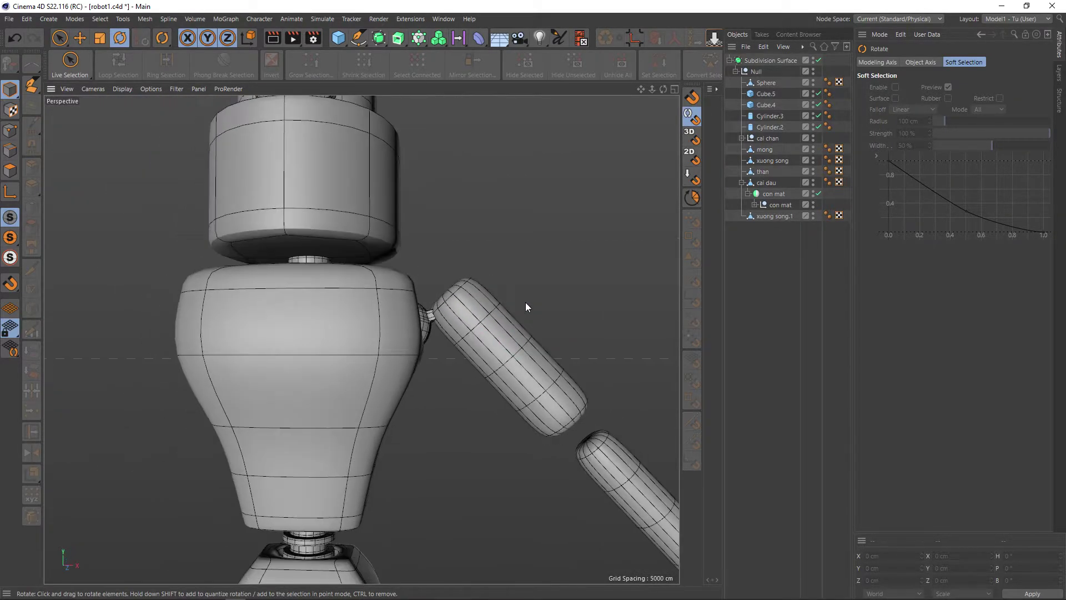
pyautogui.scroll(-3, 515, 334)
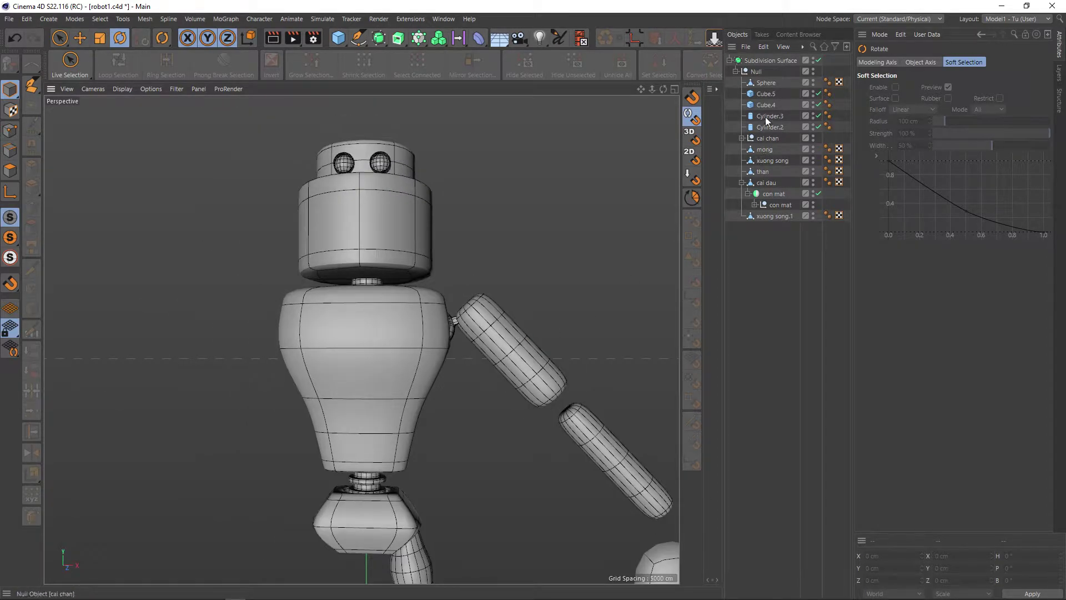
# Step: Rename the Sphere object to xoay1
pyautogui.click(769, 84)
pyautogui.doubleClick(768, 84)
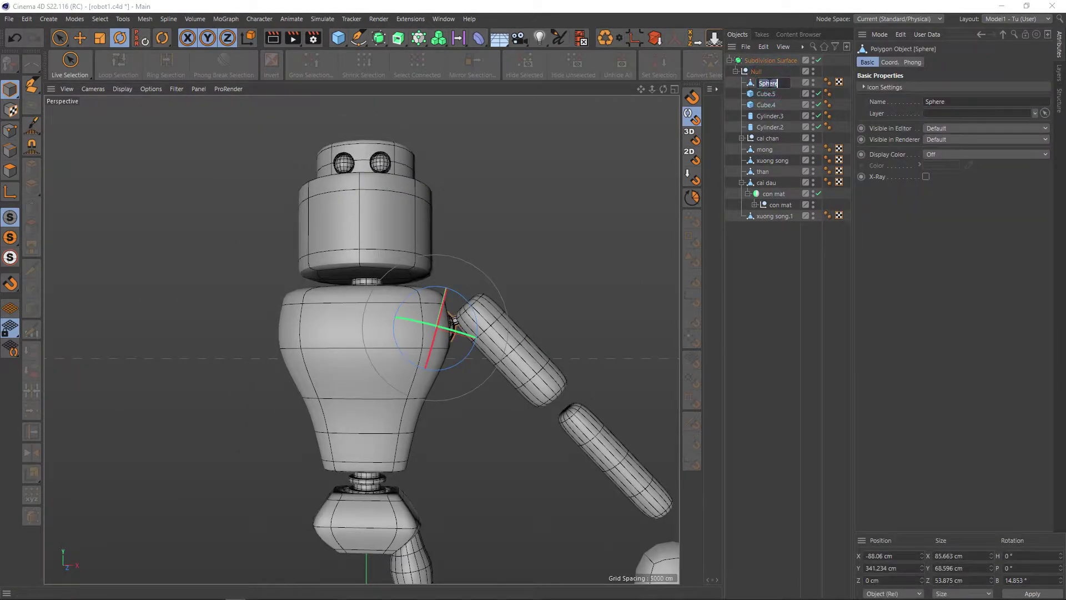
pyautogui.write('xoay1')
pyautogui.press('Return')
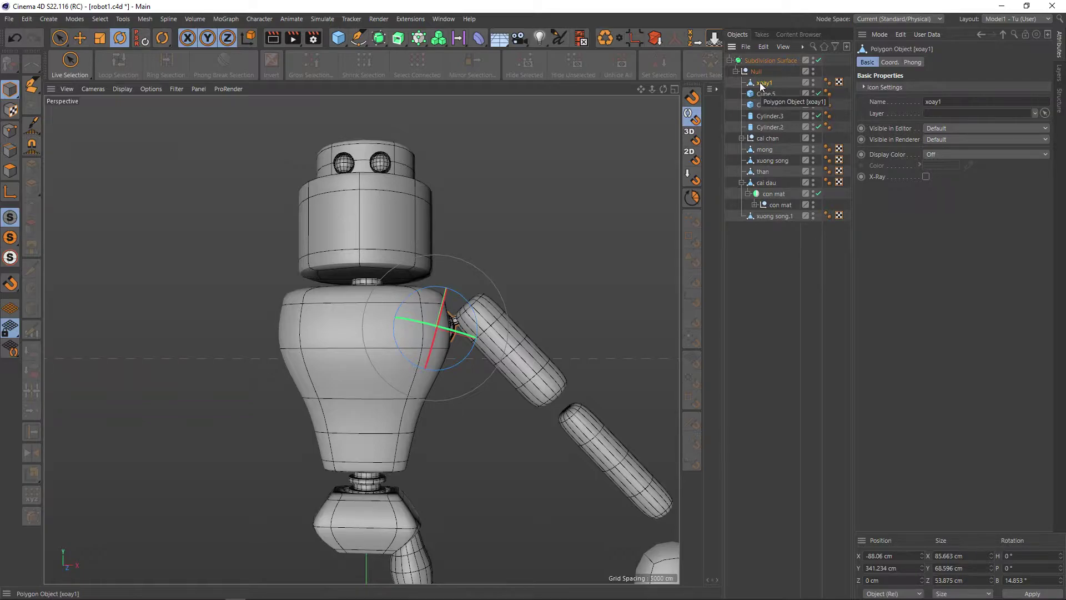
pyautogui.keyDown('alt'); pyautogui.moveTo(581, 254); pyautogui.dragTo(577, 254); pyautogui.keyUp('alt')
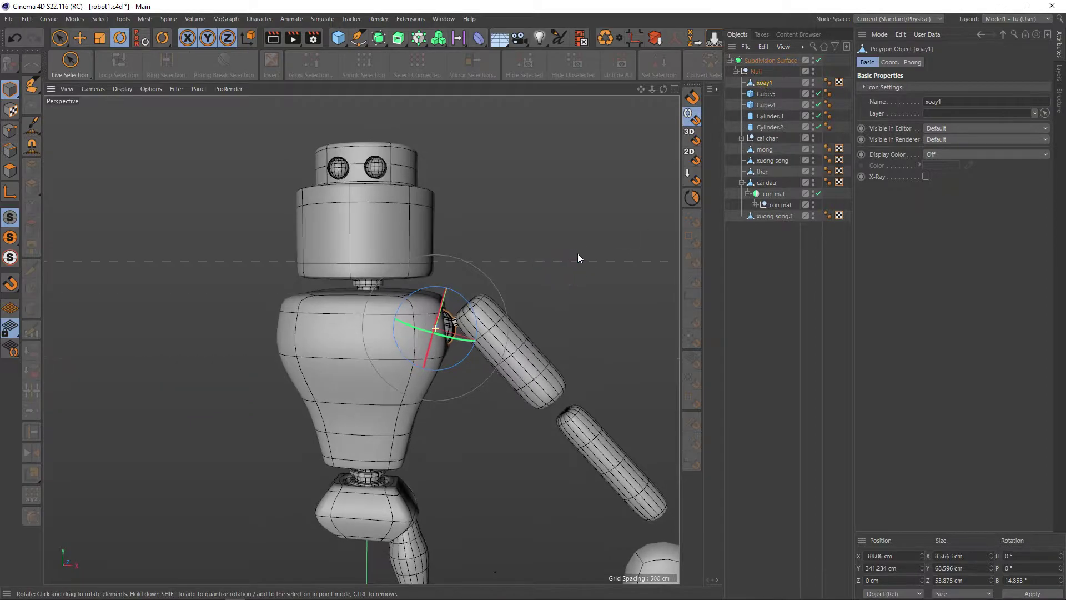
# Step: Group xoay1 under a new null named tay with Alt+G
pyautogui.hotkey('alt', 'g')
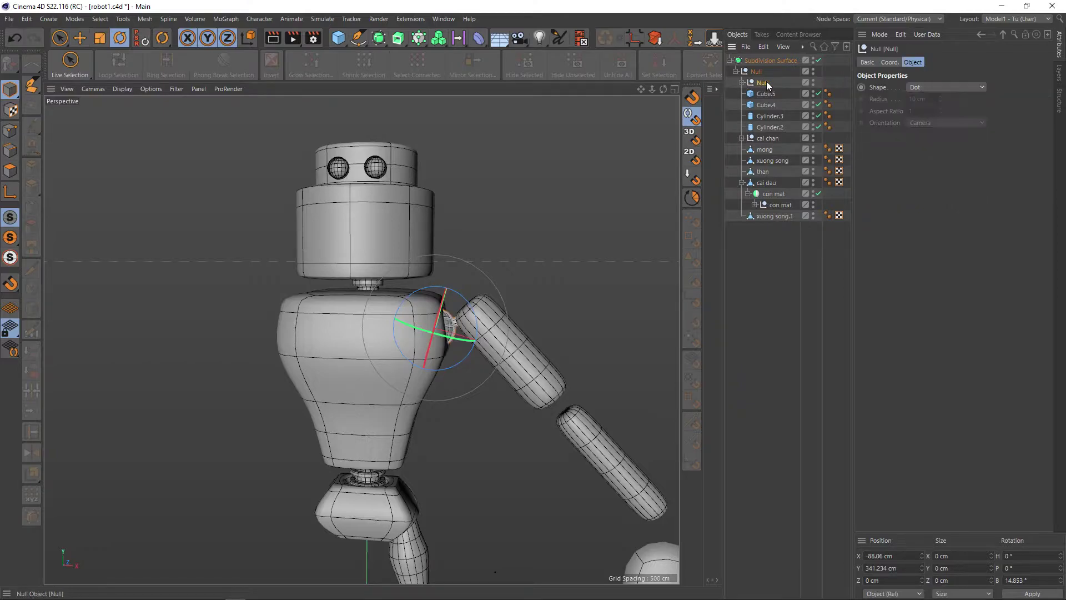
pyautogui.doubleClick(765, 83)
pyautogui.write('ta')
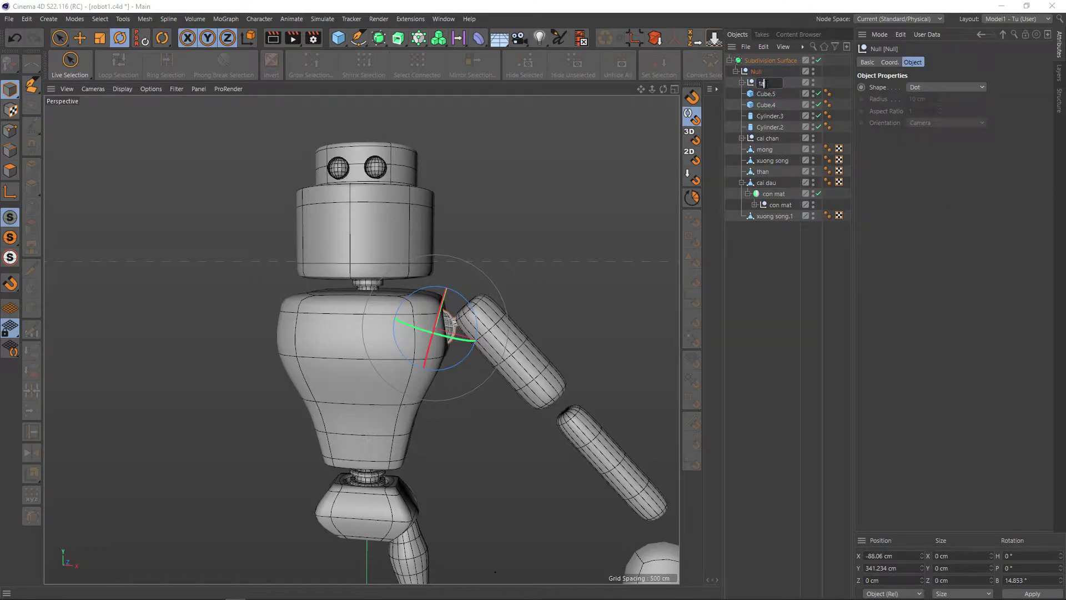
pyautogui.write('y')
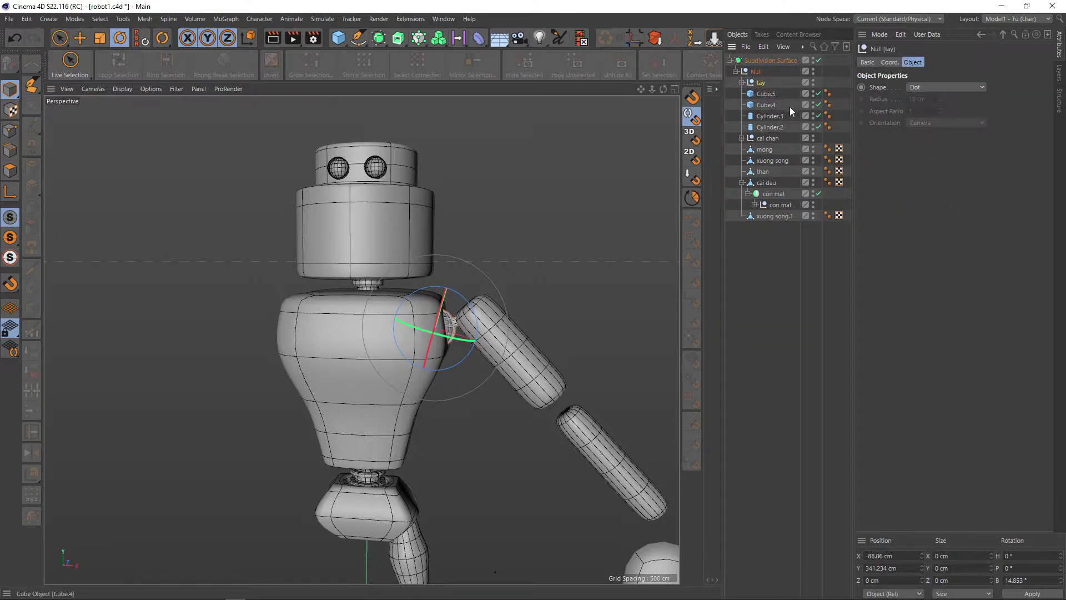
pyautogui.click(765, 93)
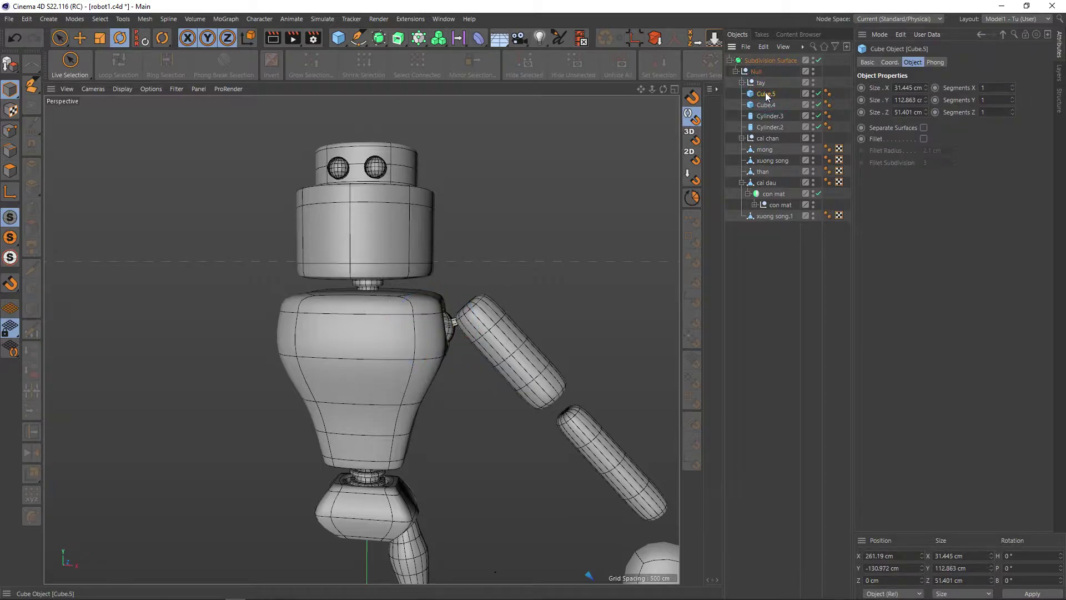
# Step: Nest Cylinder.2, Cylinder.3, Cube.4 and Cube.5 inside the tay null
pyautogui.click(766, 127)
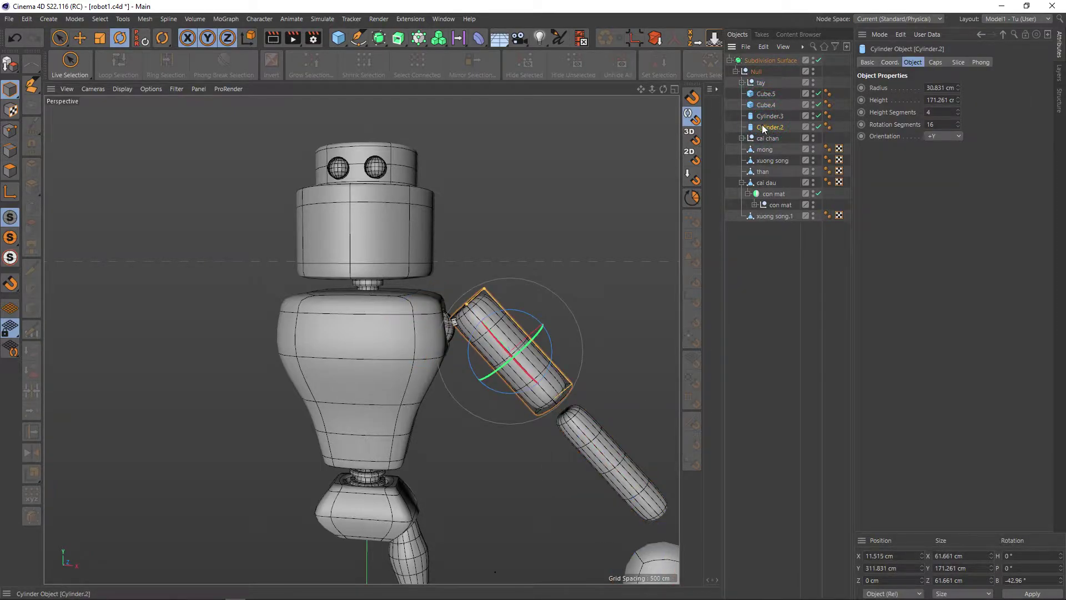
pyautogui.keyDown('shift'); pyautogui.click(764, 94); pyautogui.keyUp('shift')
pyautogui.moveTo(763, 94); pyautogui.dragTo(760, 84)
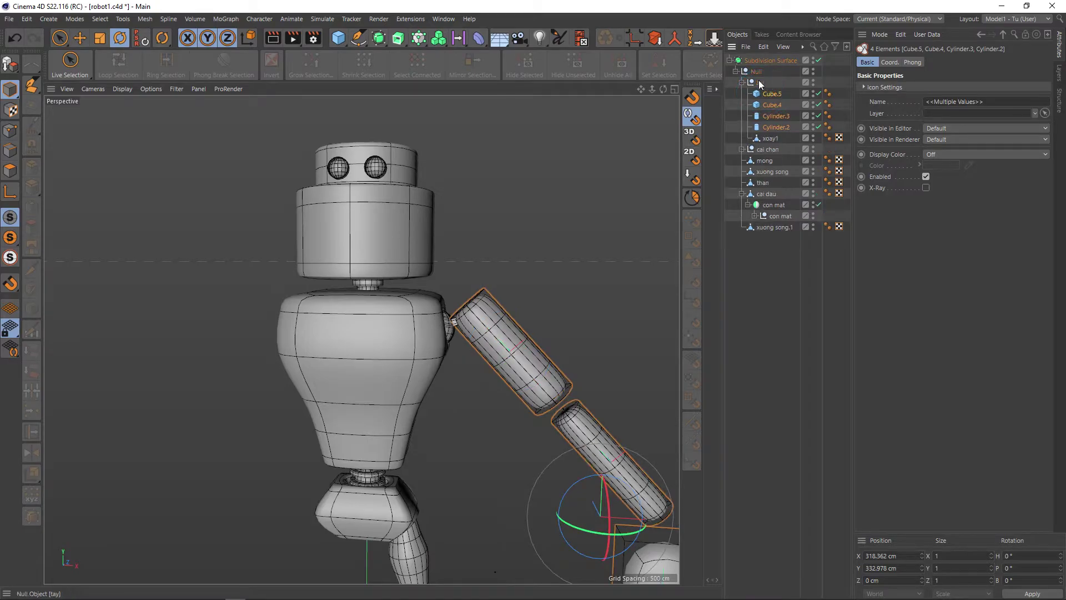
pyautogui.click(769, 128)
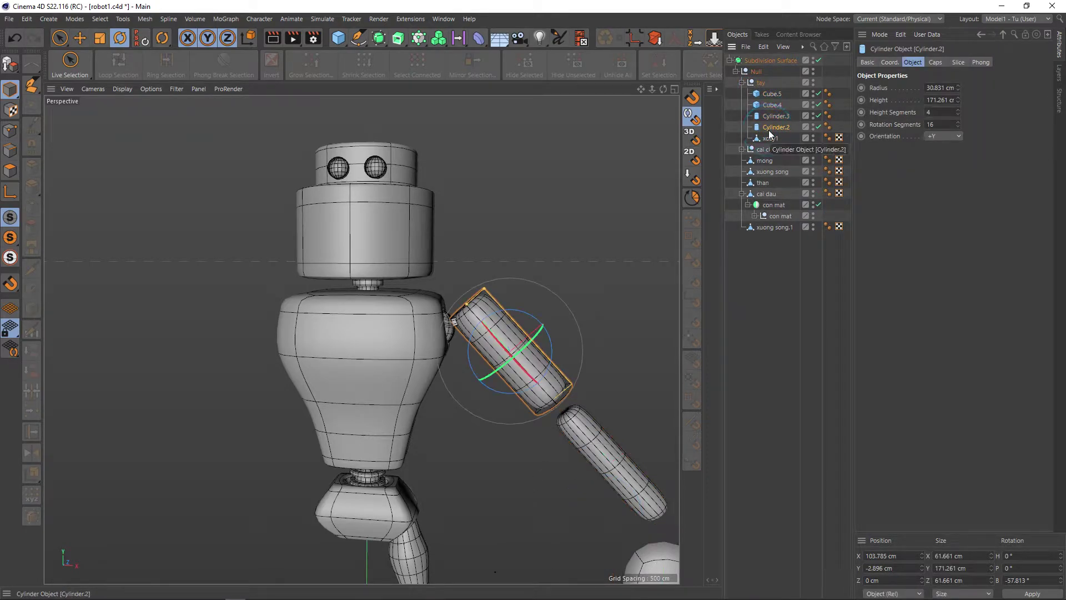
pyautogui.moveTo(769, 129); pyautogui.dragTo(766, 104)
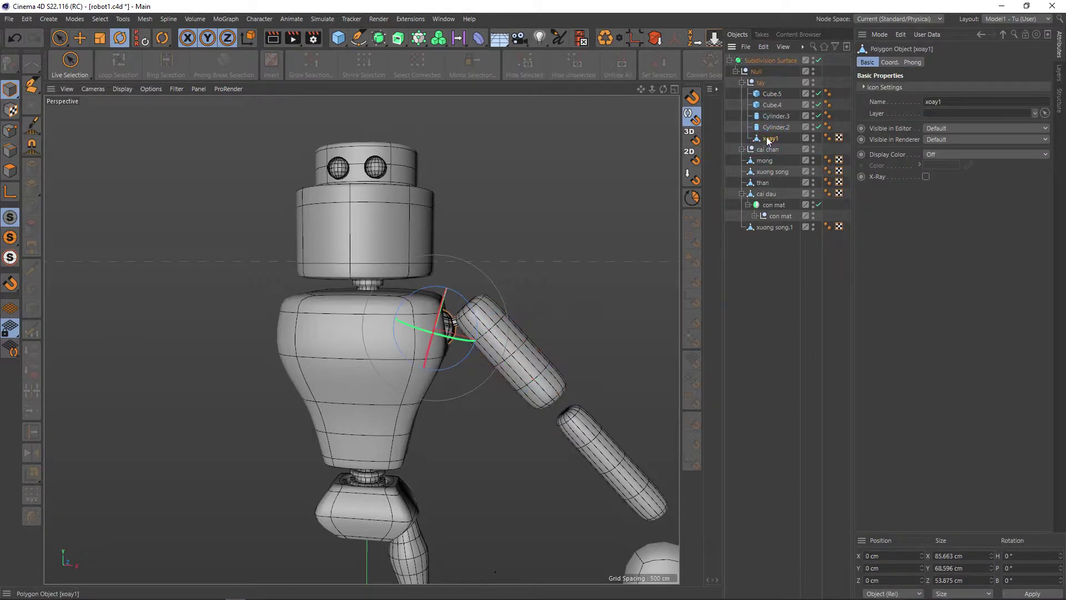
# Step: Swing Cylinder.2 about 21° and move it down and left toward the shoulder
pyautogui.click(773, 127)
pyautogui.scroll(2, 524, 299)
pyautogui.scroll(2, 524, 302)
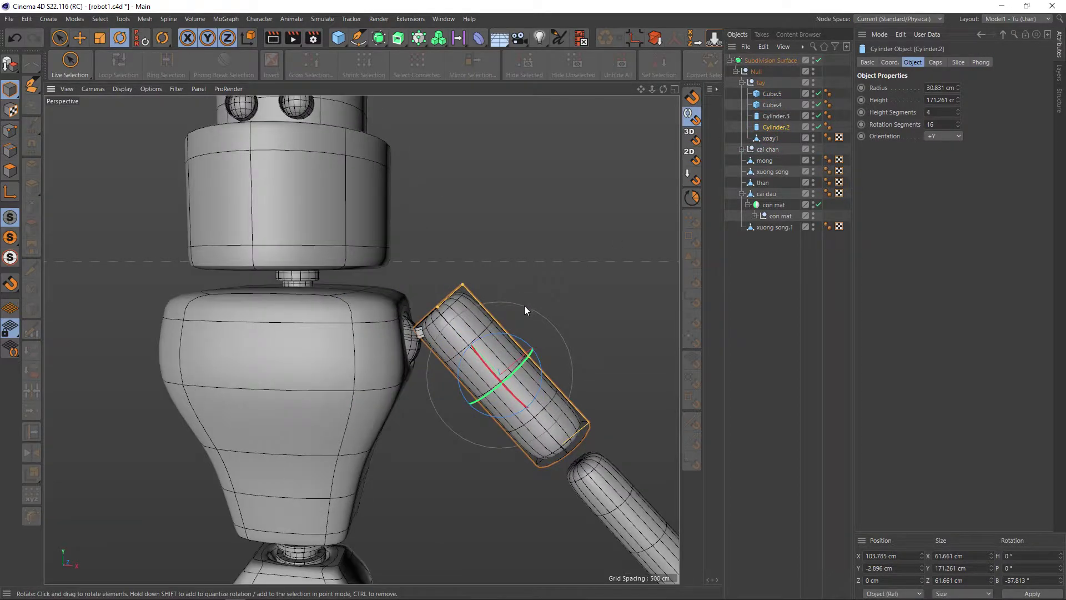
pyautogui.scroll(1, 545, 330)
pyautogui.scroll(-2, 547, 322)
pyautogui.scroll(-2, 477, 270)
pyautogui.scroll(-1, 470, 322)
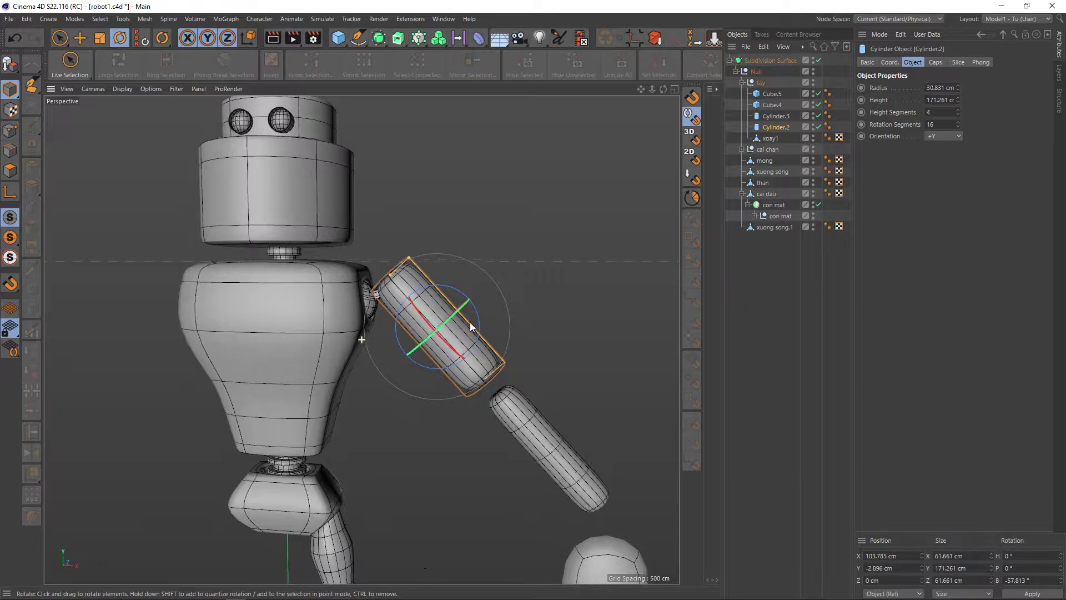
pyautogui.scroll(-1, 470, 357)
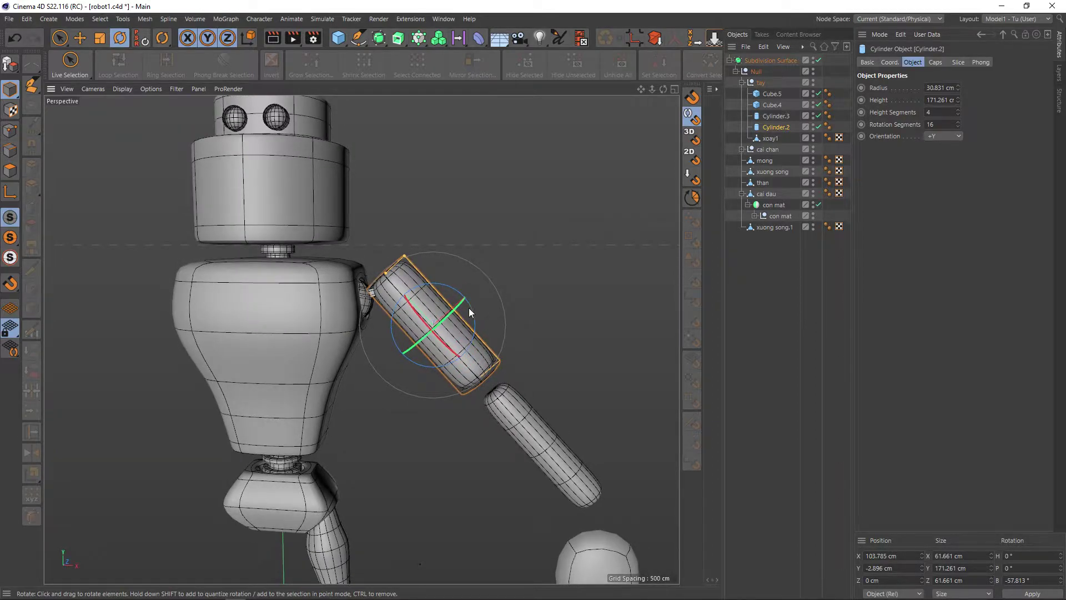
pyautogui.moveTo(469, 309); pyautogui.dragTo(470, 321)
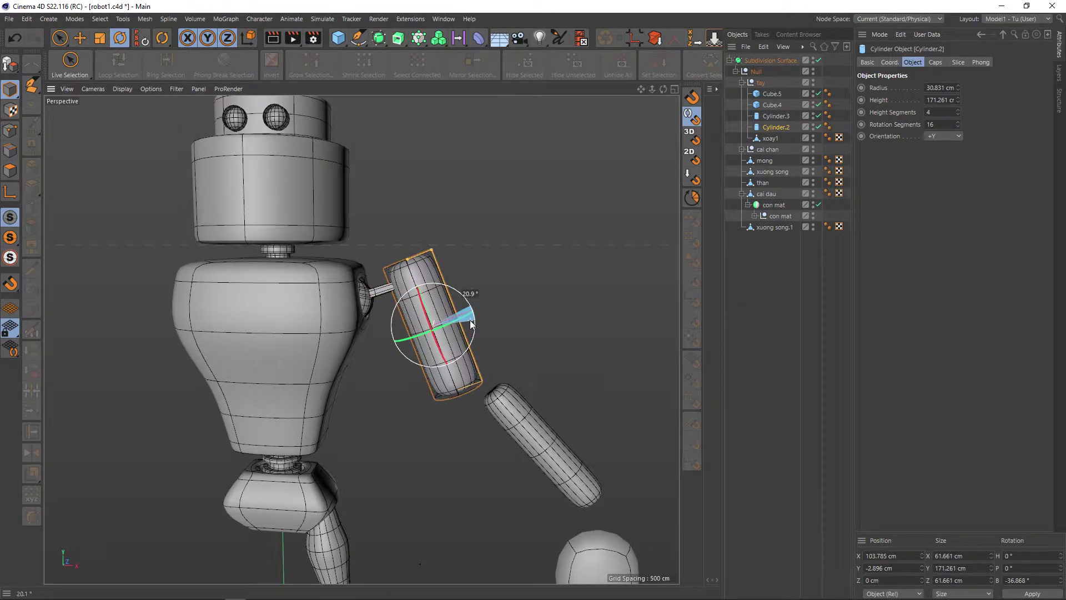
pyautogui.press('e')
pyautogui.moveTo(459, 273); pyautogui.dragTo(447, 284)
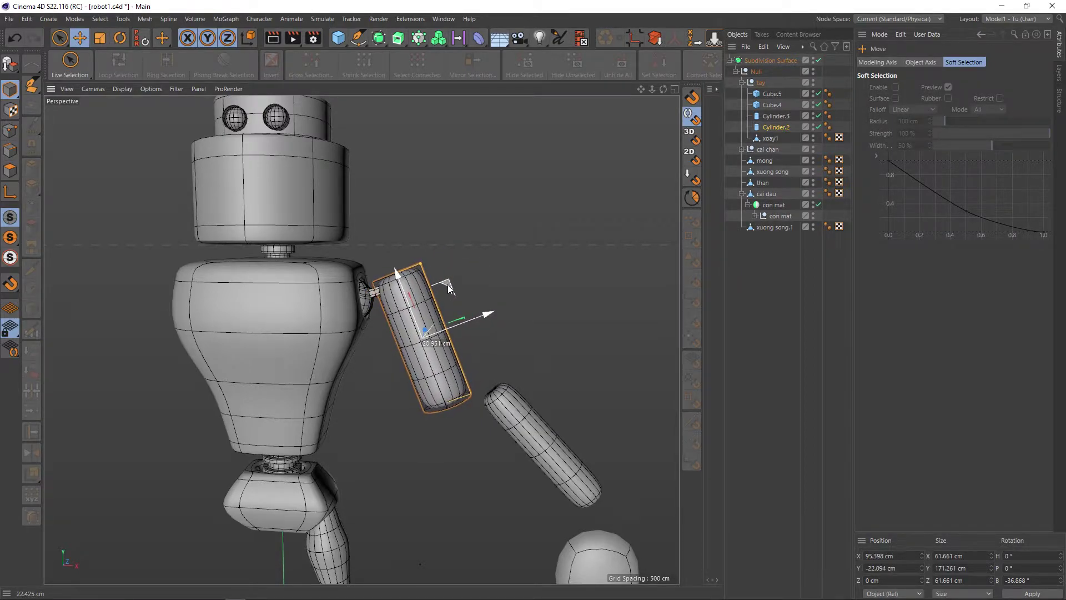
# Step: Tilt the arm cylinder about 3° more, to a -33.351° bank
pyautogui.scroll(-2, 406, 397)
pyautogui.scroll(-1, 405, 396)
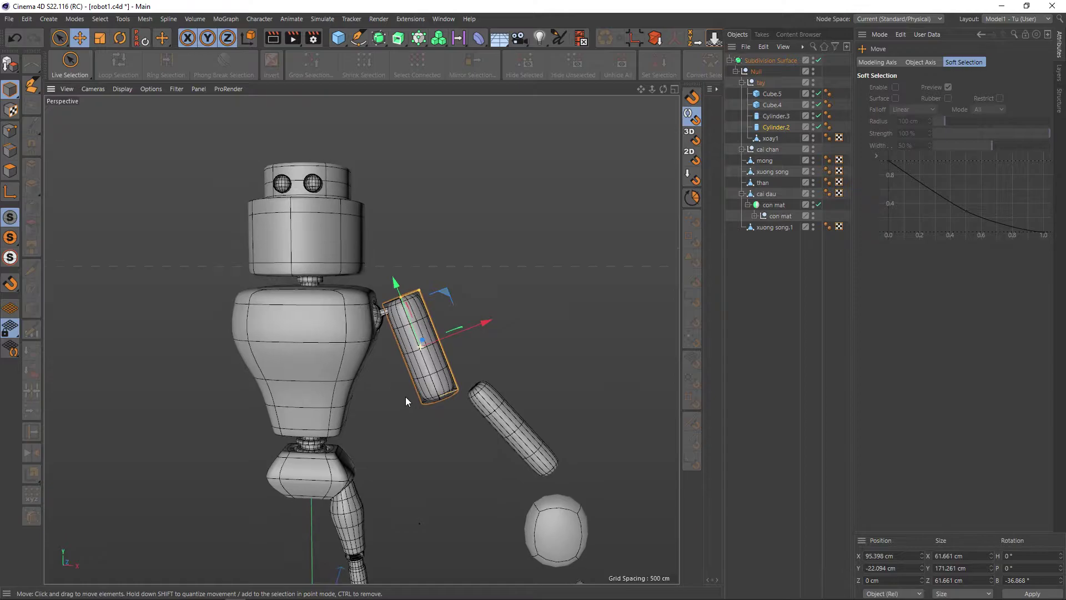
pyautogui.press('r')
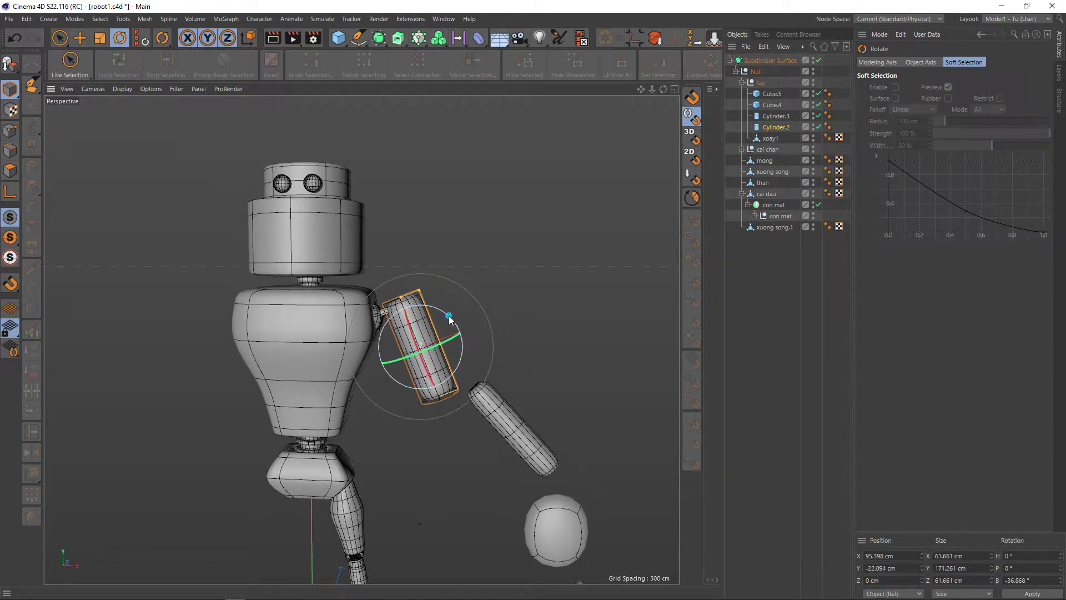
pyautogui.moveTo(450, 313)
pyautogui.mouseDown()
pyautogui.moveTo(444, 324)
pyautogui.moveTo(442, 287)
pyautogui.mouseUp()
pyautogui.press('e')
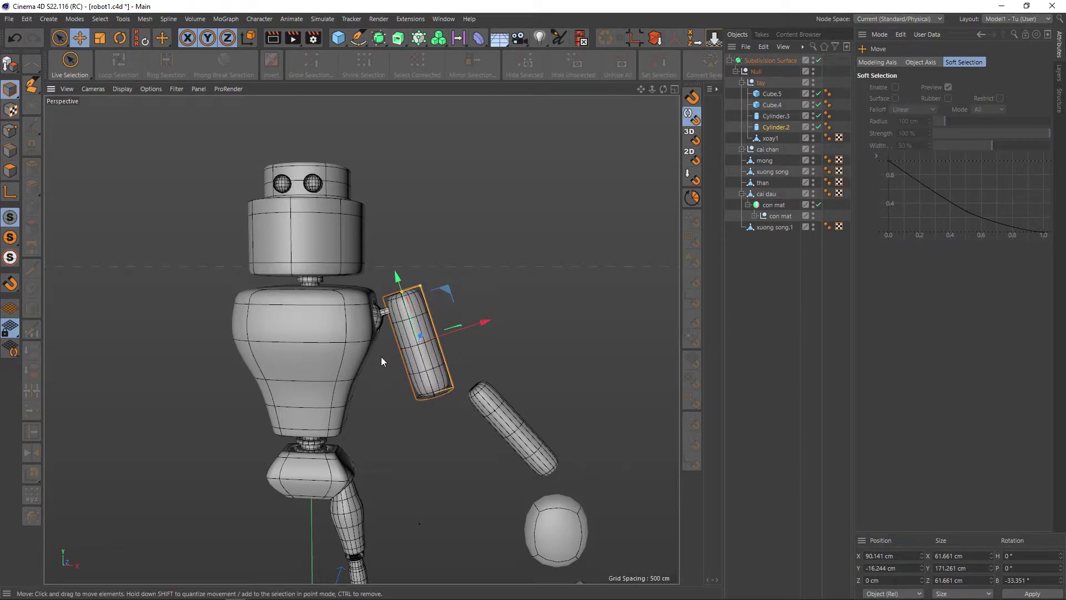
pyautogui.scroll(2, 381, 356)
# Step: Compare against the robot1.PNG reference, then turn off Subdivision Surface to show low-poly shapes
pyautogui.hotkey('alt', 'Tab')
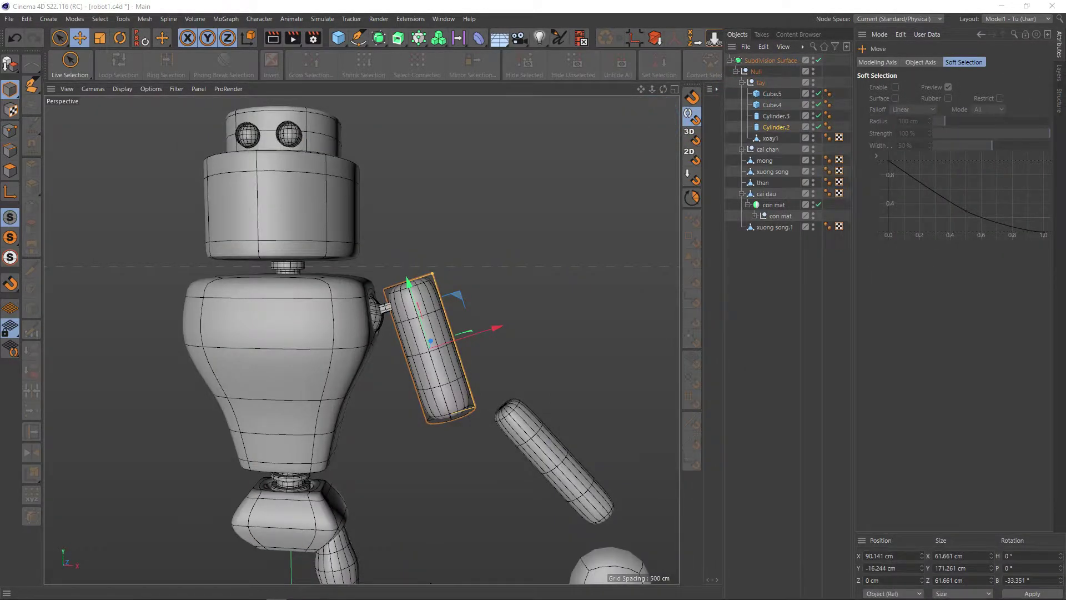
pyautogui.scroll(3, 387, 313)
pyautogui.scroll(2, 394, 303)
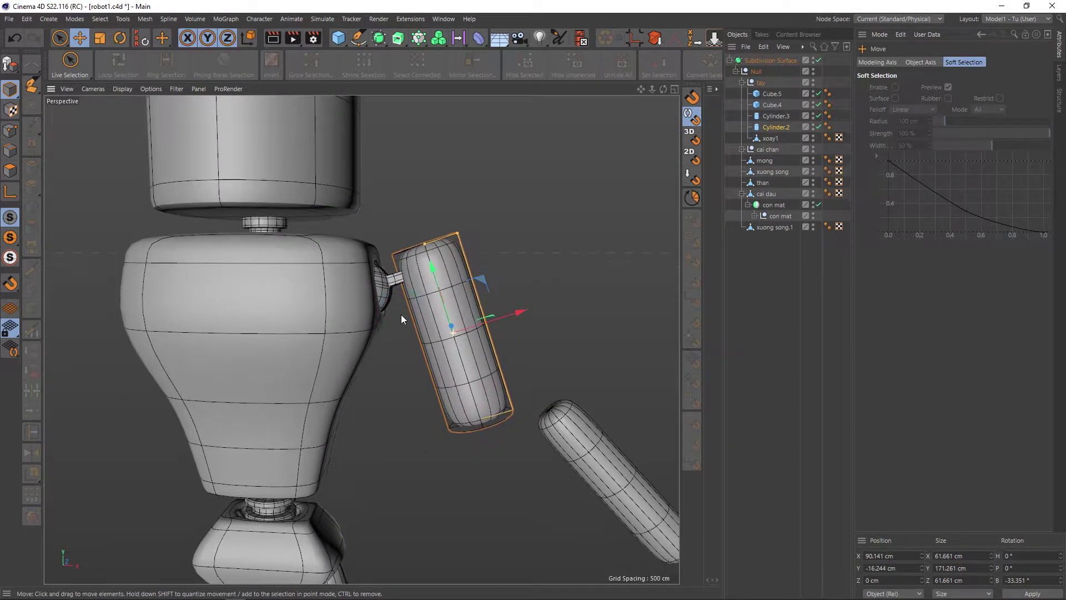
pyautogui.scroll(1, 411, 289)
pyautogui.scroll(2, 422, 267)
pyautogui.press('q')
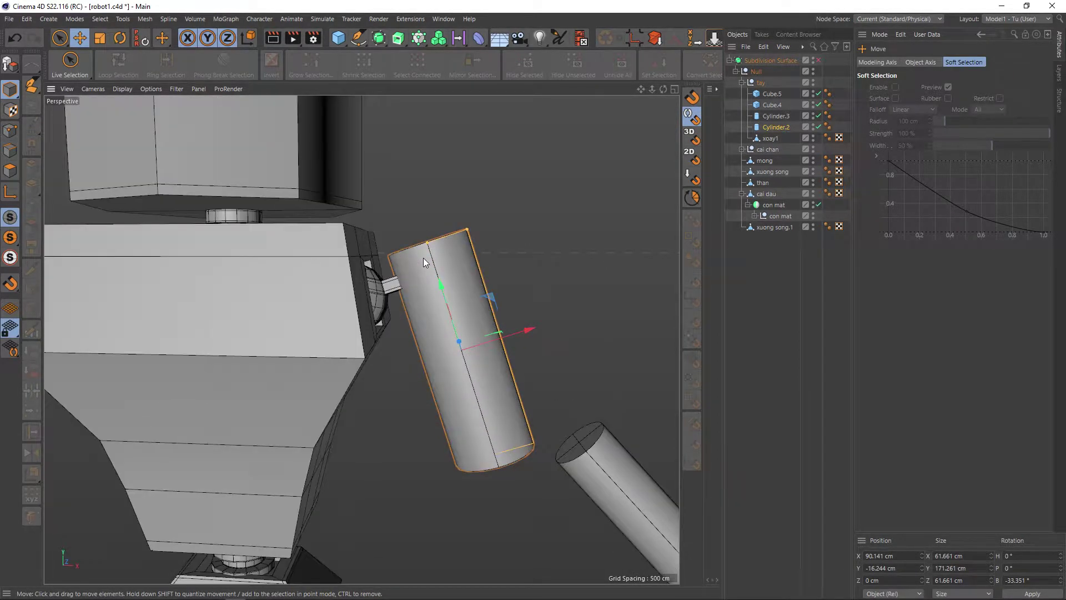
pyautogui.scroll(1, 424, 263)
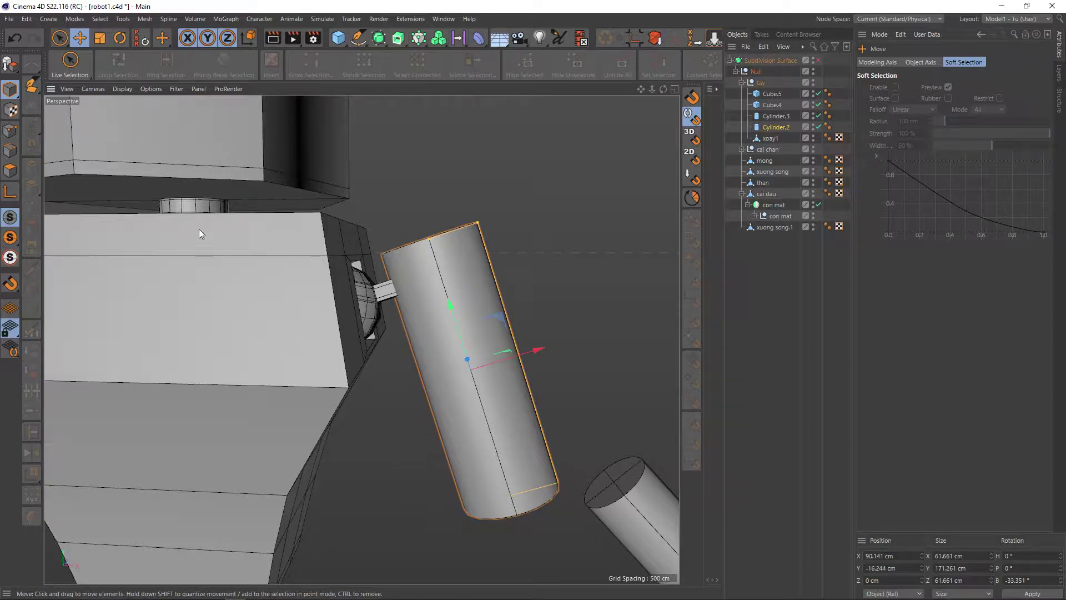
# Step: Switch the viewport to Wireframe display and set up edge loop selection on Cylinder.2
pyautogui.click(122, 88)
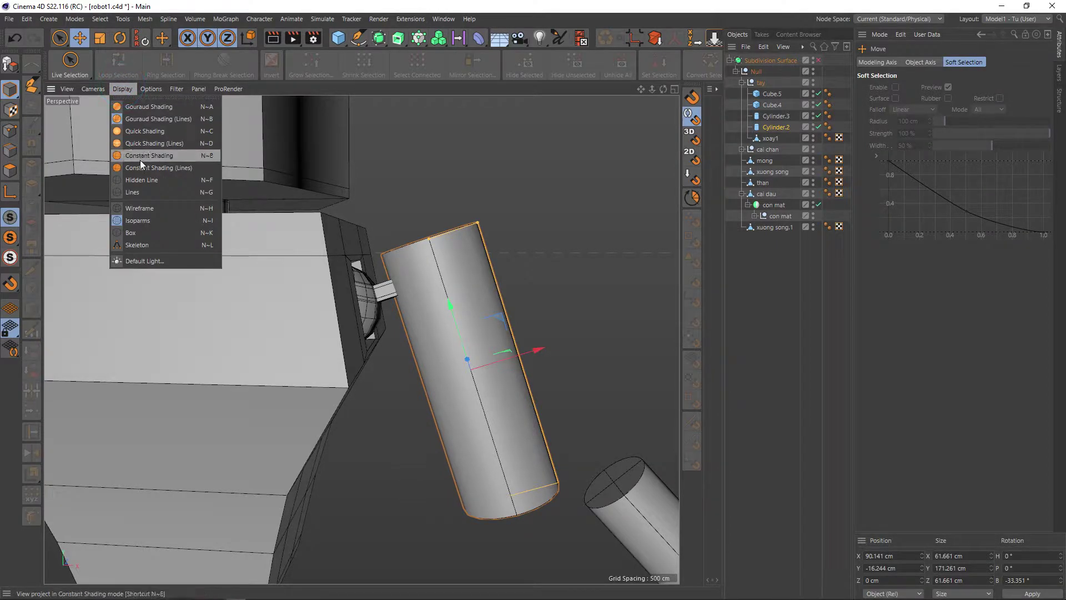
pyautogui.click(140, 207)
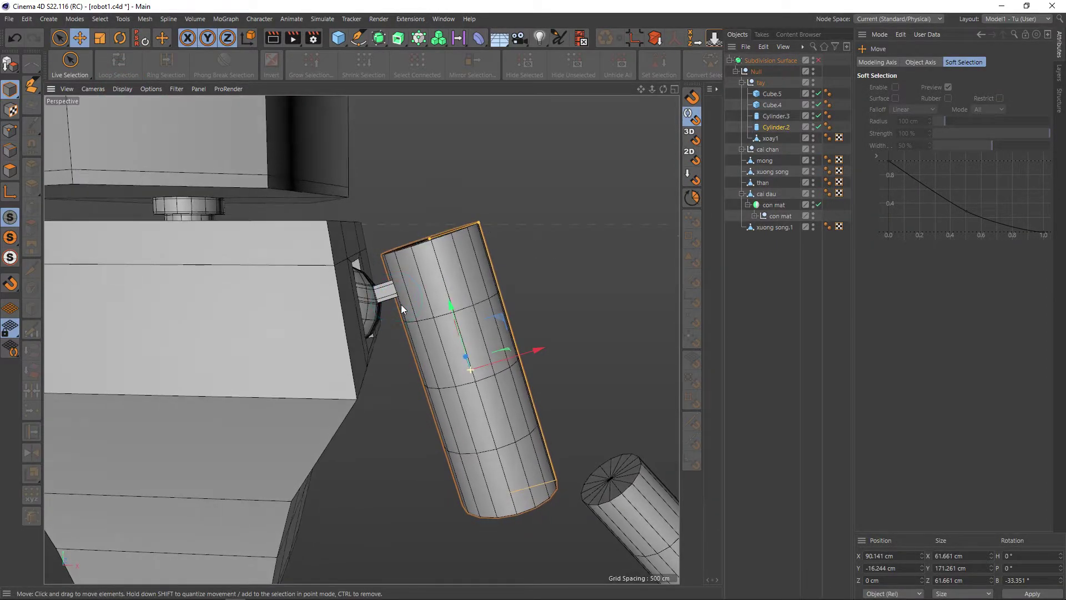
pyautogui.scroll(1, 411, 301)
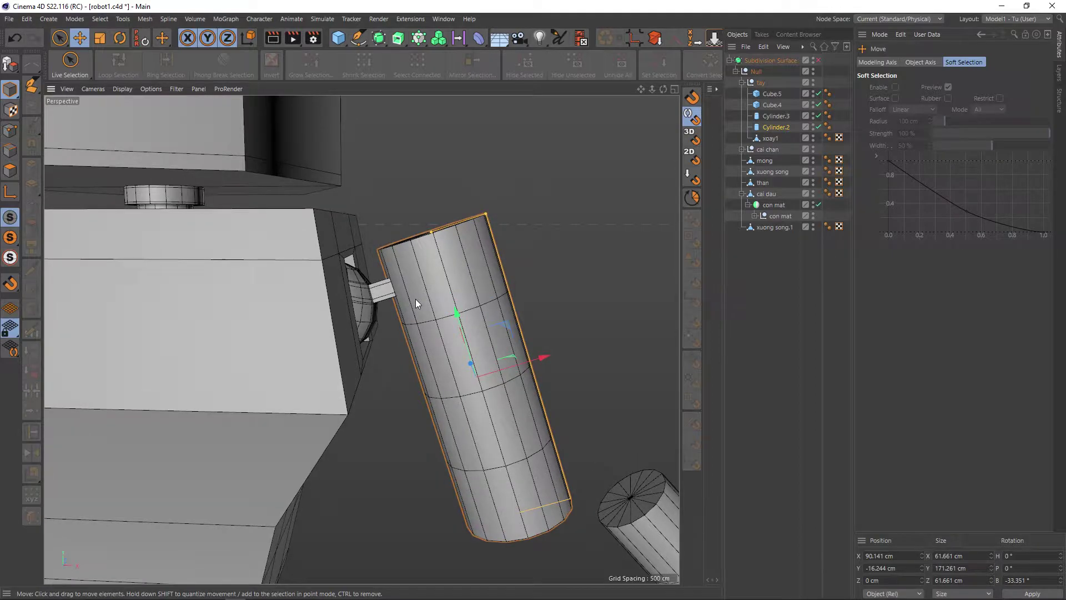
pyautogui.click(10, 149)
pyautogui.press('u')
pyautogui.press('l')
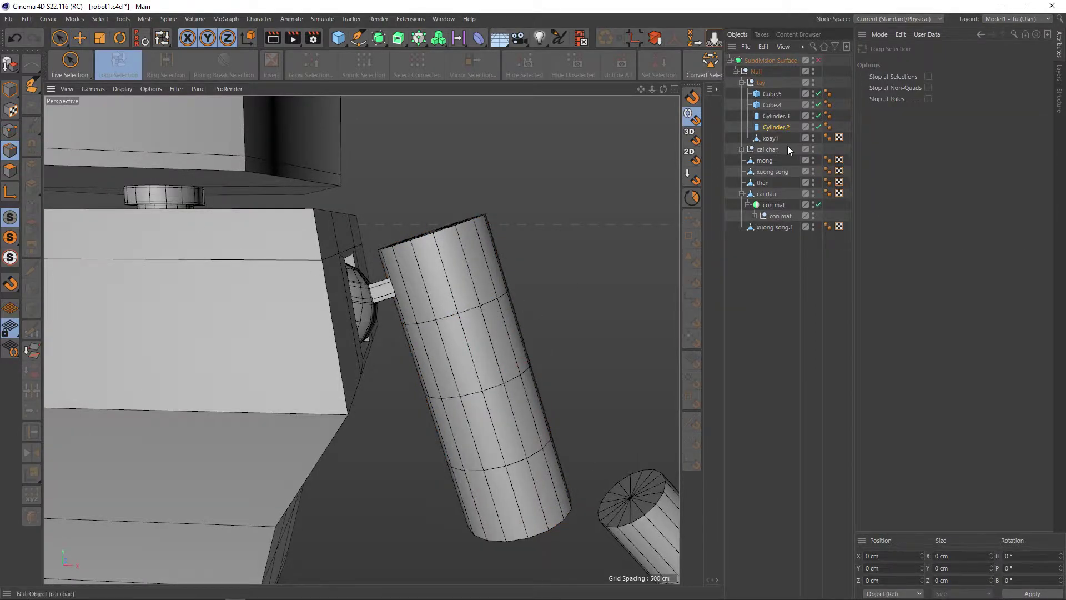
pyautogui.click(772, 127)
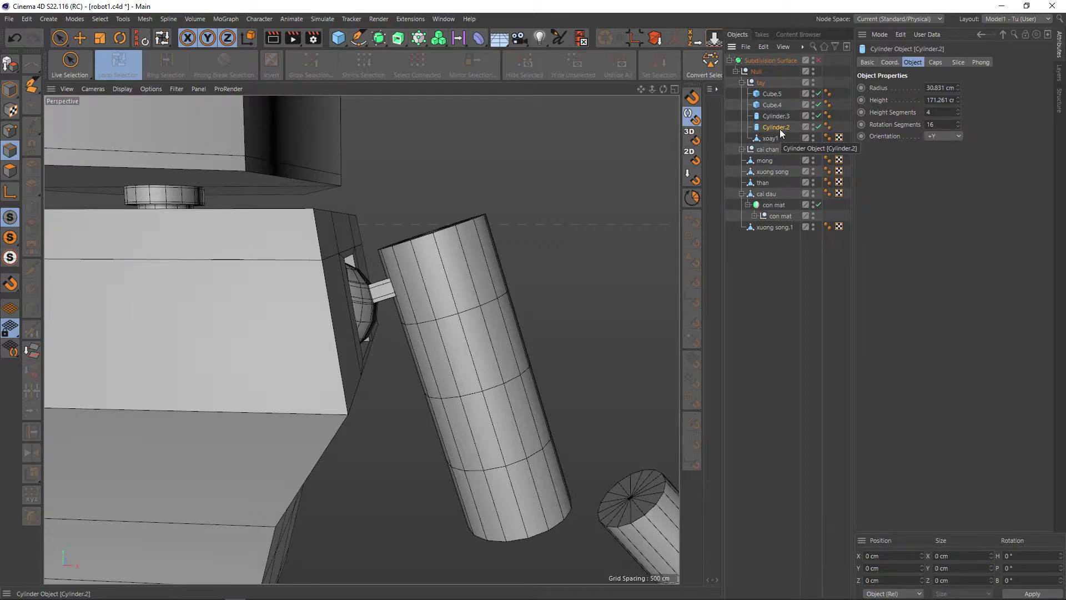
# Step: Make Cylinder.2 an editable polygon object and orbit to its top face
pyautogui.moveTo(645, 188)
pyautogui.keyDown('alt'); pyautogui.mouseDown()
pyautogui.moveTo(518, 248)
pyautogui.moveTo(510, 265)
pyautogui.mouseUp(); pyautogui.keyUp('alt')
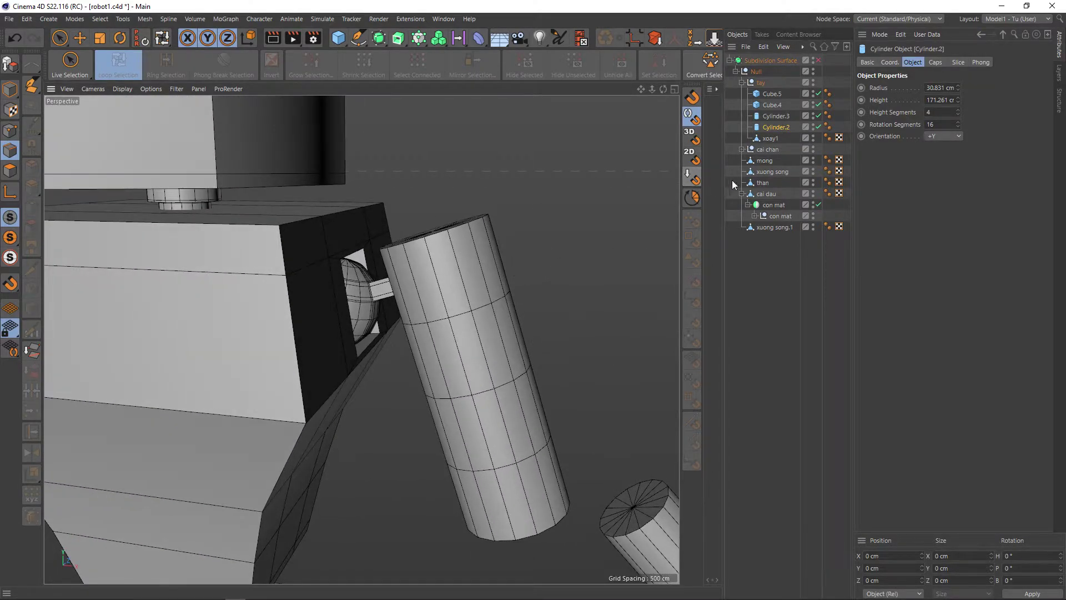
pyautogui.press('c')
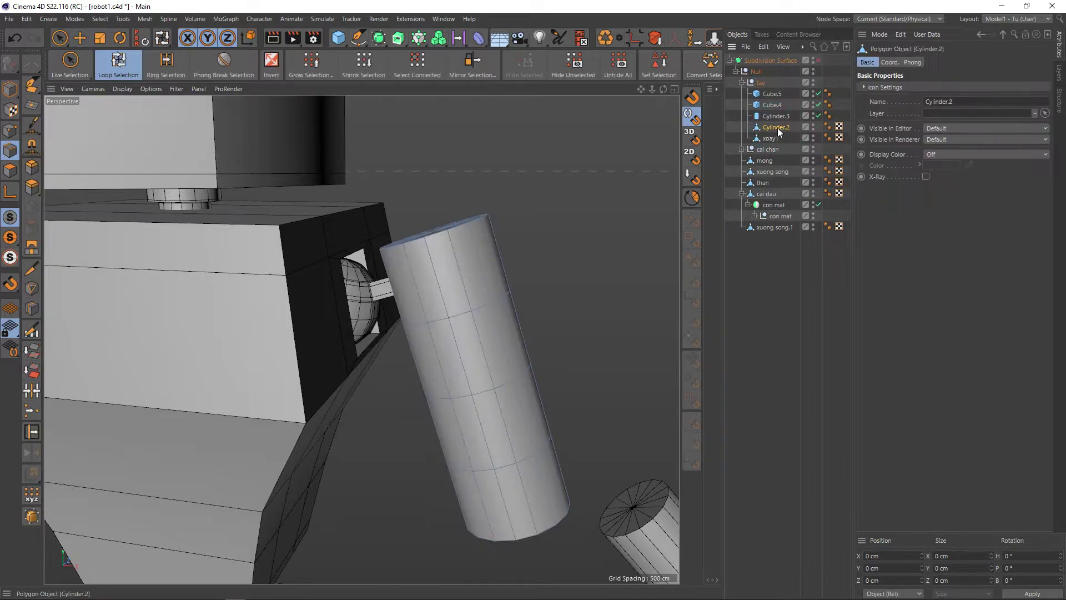
pyautogui.scroll(2, 439, 275)
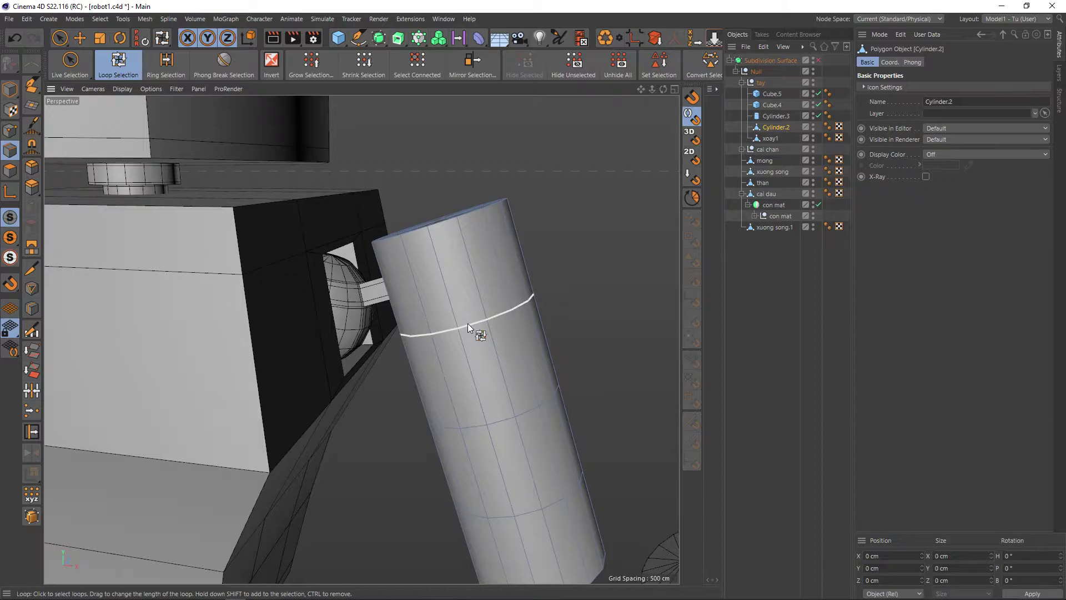
pyautogui.moveTo(432, 269)
pyautogui.keyDown('alt'); pyautogui.mouseDown()
pyautogui.moveTo(439, 285)
pyautogui.moveTo(446, 275)
pyautogui.mouseUp(); pyautogui.keyUp('alt')
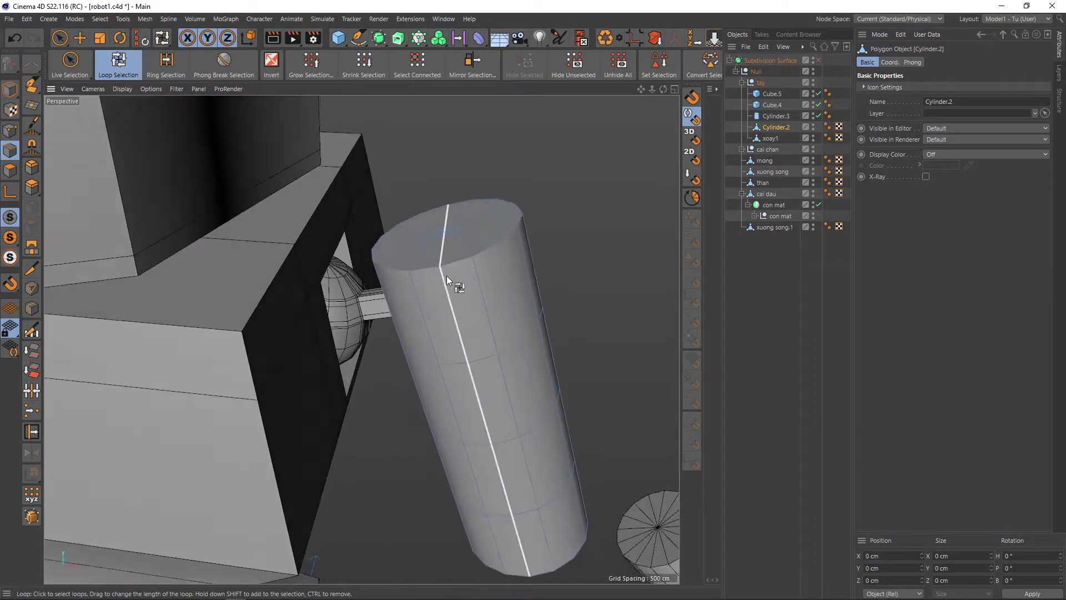
pyautogui.keyDown('alt'); pyautogui.moveTo(448, 236); pyautogui.dragTo(454, 250); pyautogui.keyUp('alt')
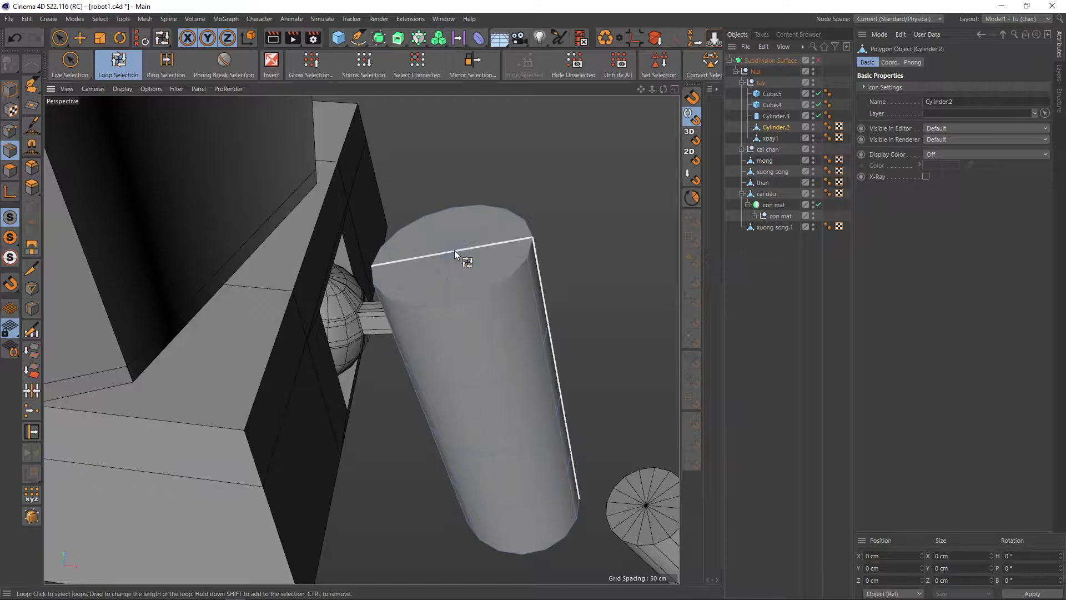
# Step: Select the 16 top-cap polygons and inset them inward by 4.7 cm
pyautogui.press('9')
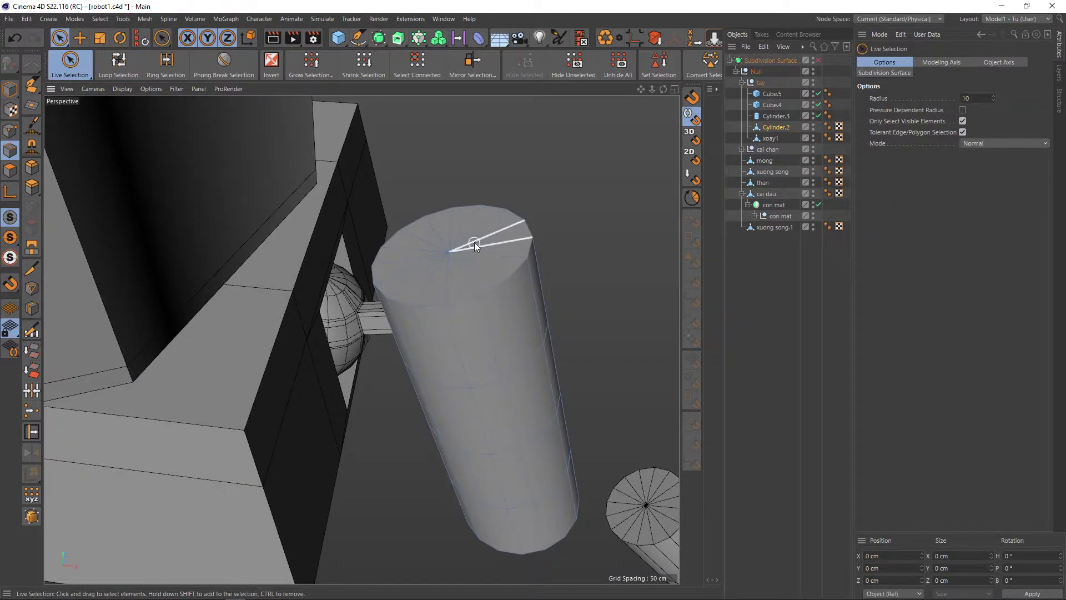
pyautogui.click(10, 170)
pyautogui.moveTo(472, 239)
pyautogui.mouseDown()
pyautogui.moveTo(431, 269)
pyautogui.moveTo(518, 239)
pyautogui.mouseUp()
pyautogui.press('i')
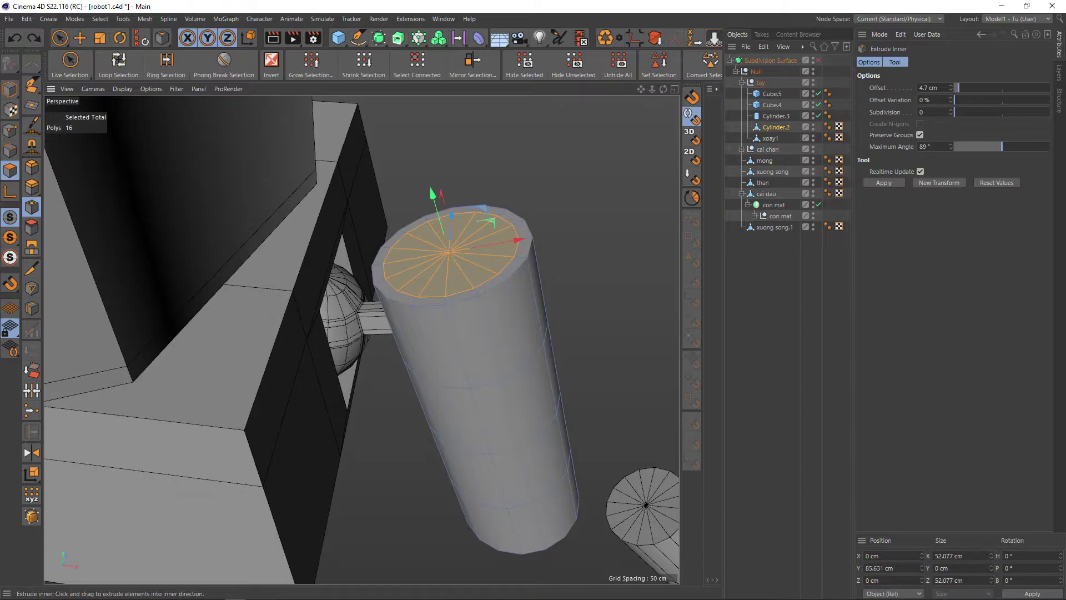
# Step: Readjust the top-cap inset, deepening it to 7.8 cm
pyautogui.click(614, 197)
pyautogui.moveTo(431, 193); pyautogui.dragTo(429, 185)
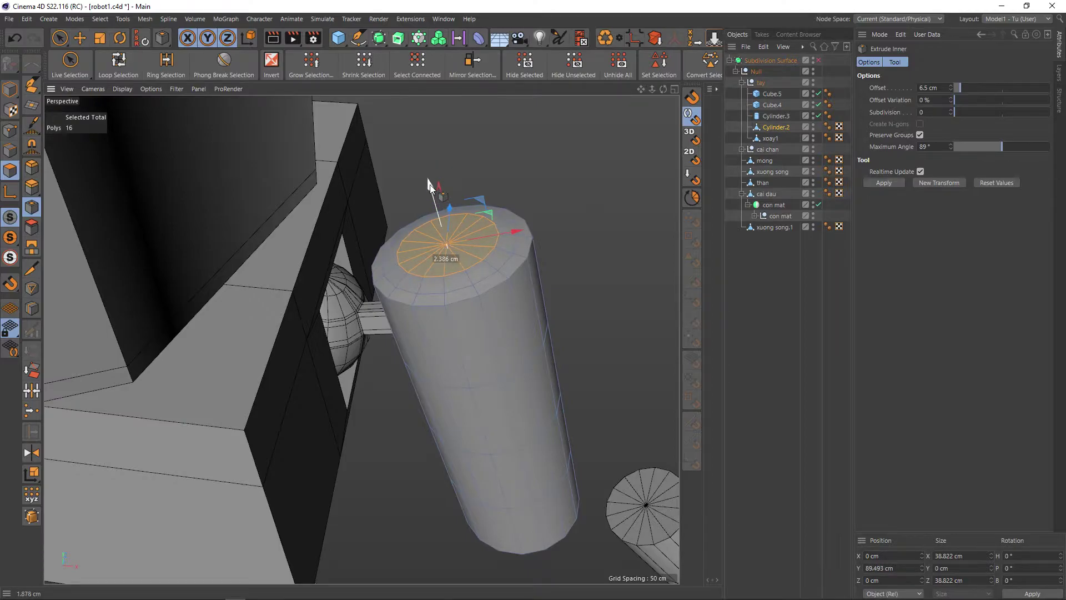
pyautogui.moveTo(578, 203)
pyautogui.mouseDown()
pyautogui.moveTo(461, 194)
pyautogui.moveTo(426, 180)
pyautogui.mouseUp()
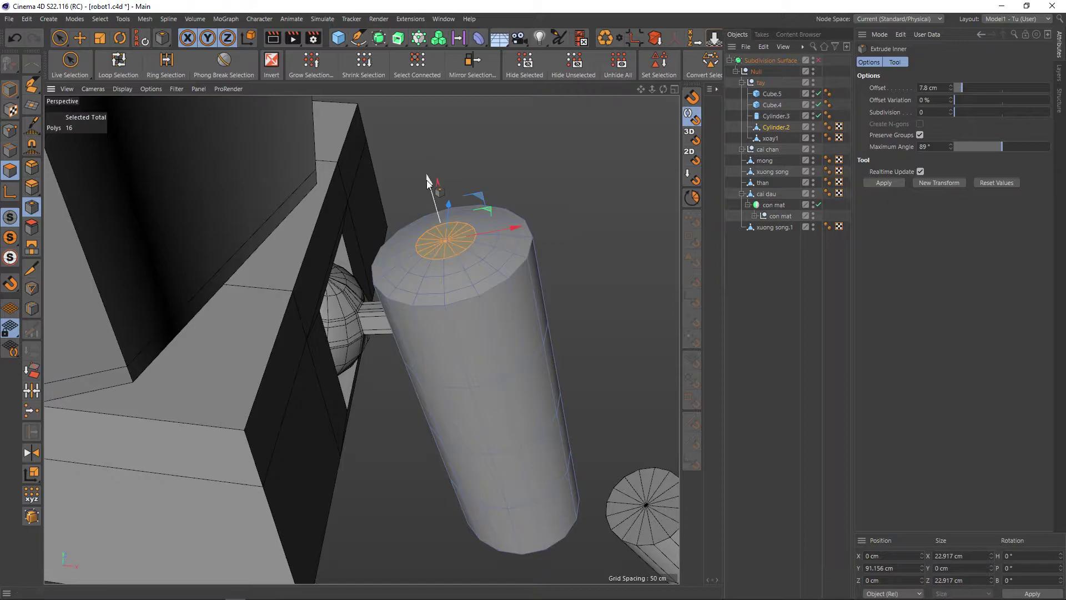
pyautogui.scroll(2, 432, 206)
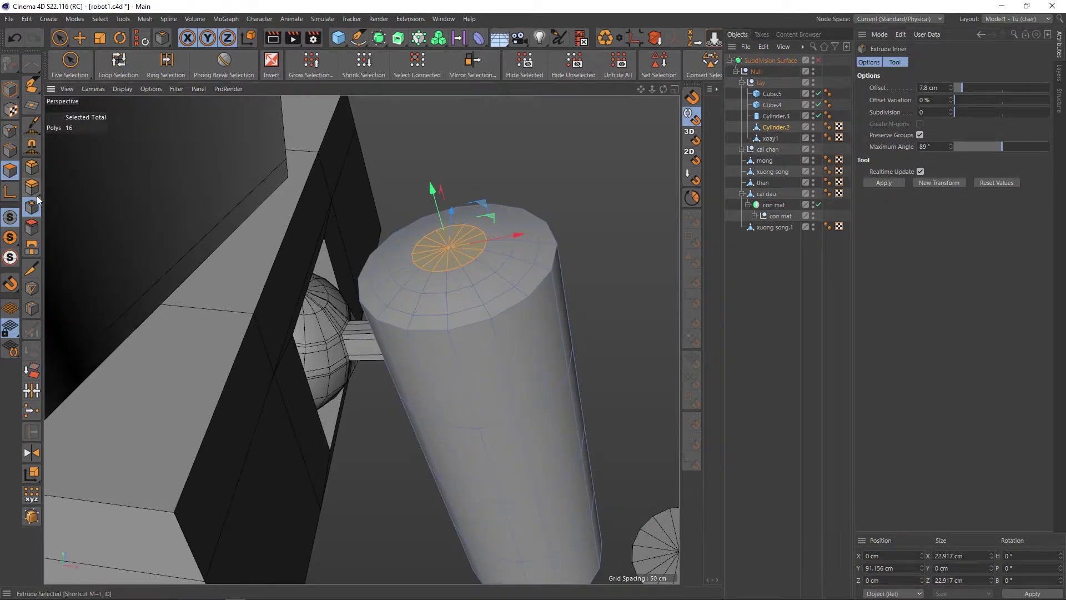
# Step: Raise the cap's centre vertex about 1.7 cm and turn subdivision smoothing back on
pyautogui.click(8, 133)
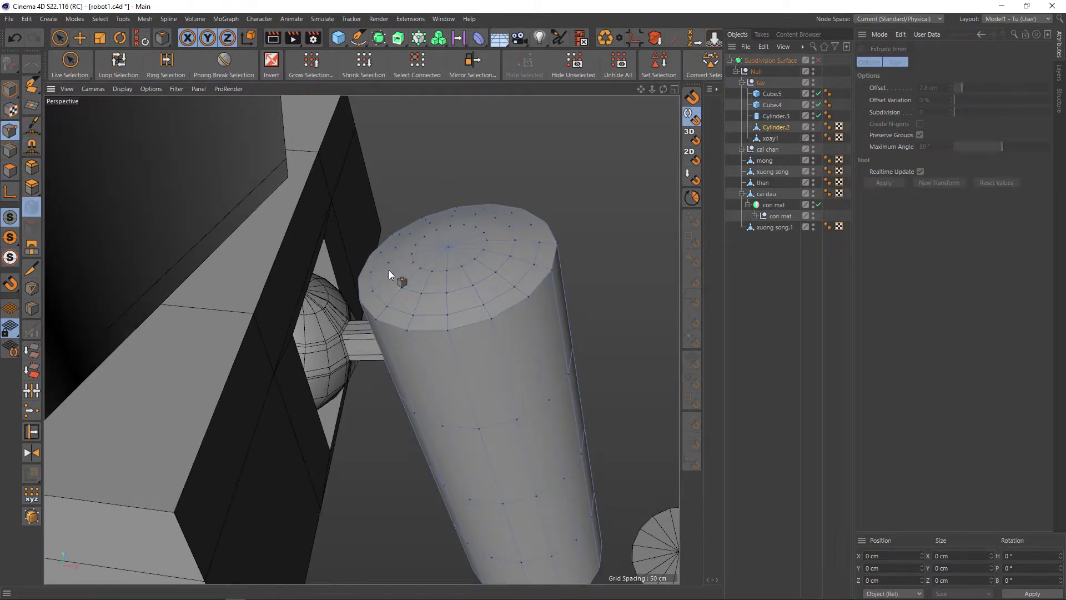
pyautogui.press('0')
pyautogui.click(449, 245)
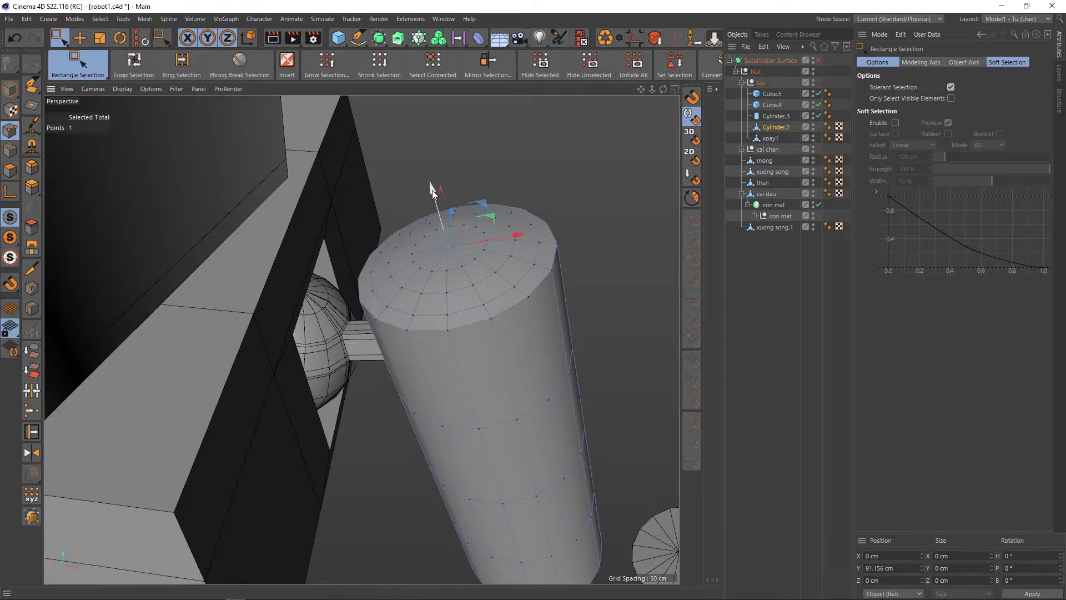
pyautogui.moveTo(432, 189)
pyautogui.mouseDown()
pyautogui.moveTo(484, 381)
pyautogui.moveTo(460, 310)
pyautogui.moveTo(488, 361)
pyautogui.mouseUp()
pyautogui.press('q')
pyautogui.press('q')
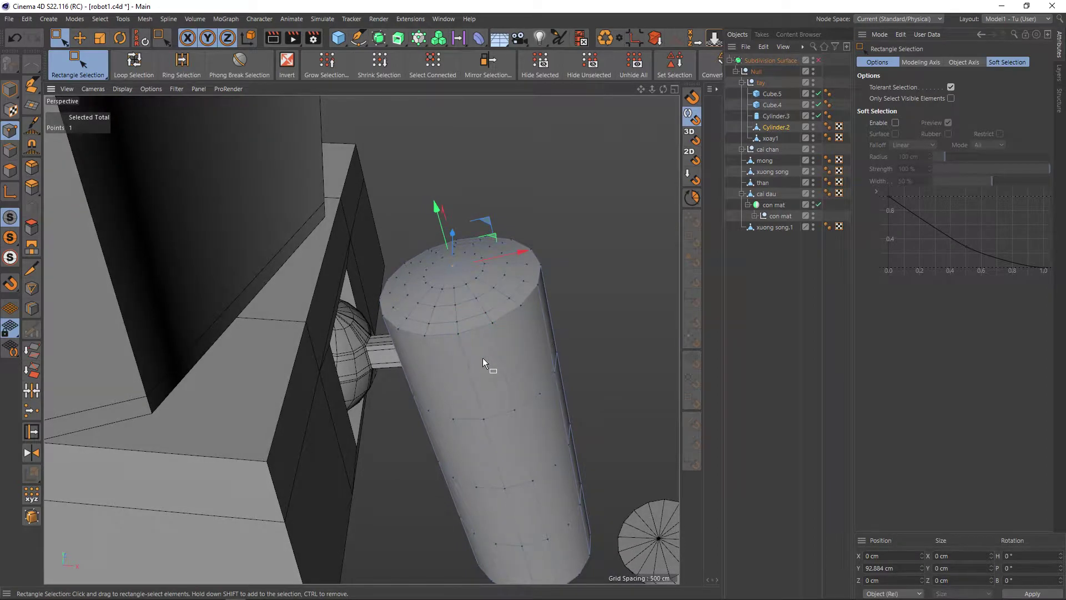
# Step: Raise the 16 inner cap polygons, then undo a trial raise with a grown selection
pyautogui.keyDown('ctrl'); pyautogui.click(10, 169); pyautogui.keyUp('ctrl')
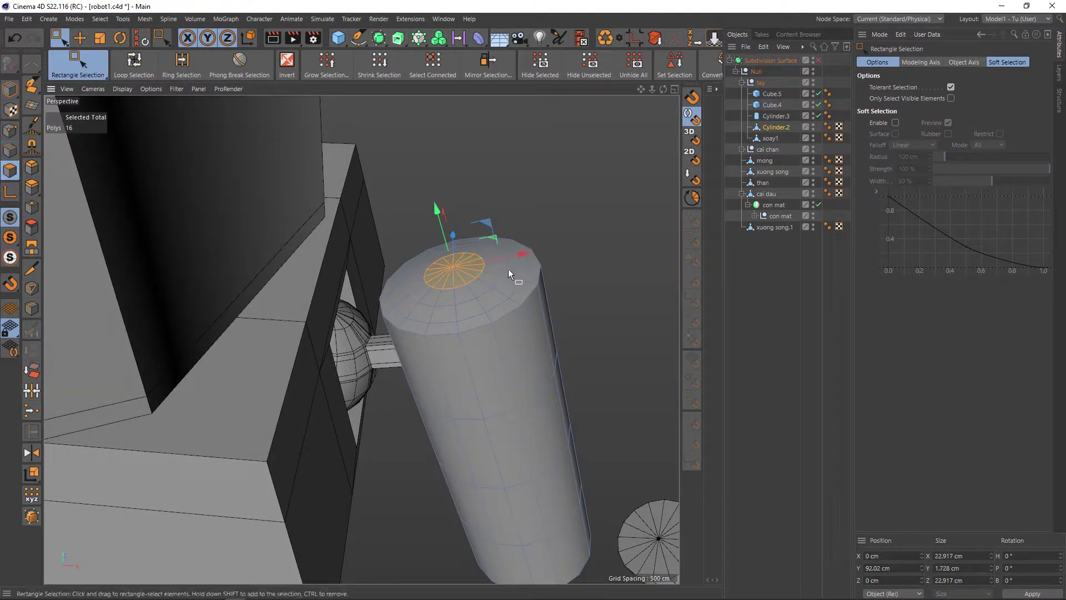
pyautogui.moveTo(435, 211); pyautogui.dragTo(427, 198)
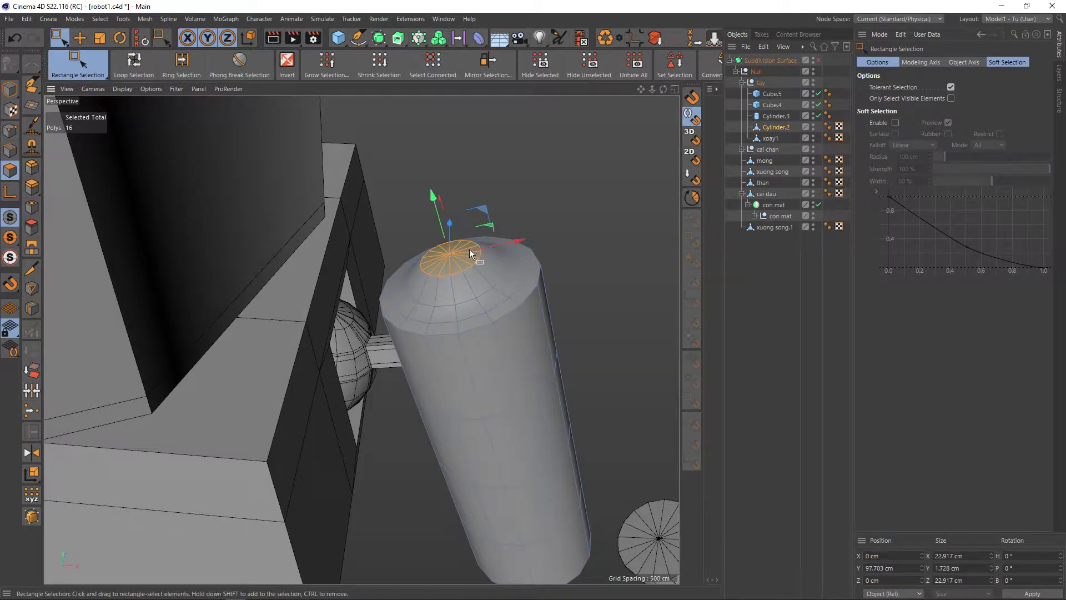
pyautogui.moveTo(469, 249)
pyautogui.keyDown('alt'); pyautogui.mouseDown()
pyautogui.moveTo(478, 299)
pyautogui.moveTo(465, 282)
pyautogui.mouseUp(); pyautogui.keyUp('alt')
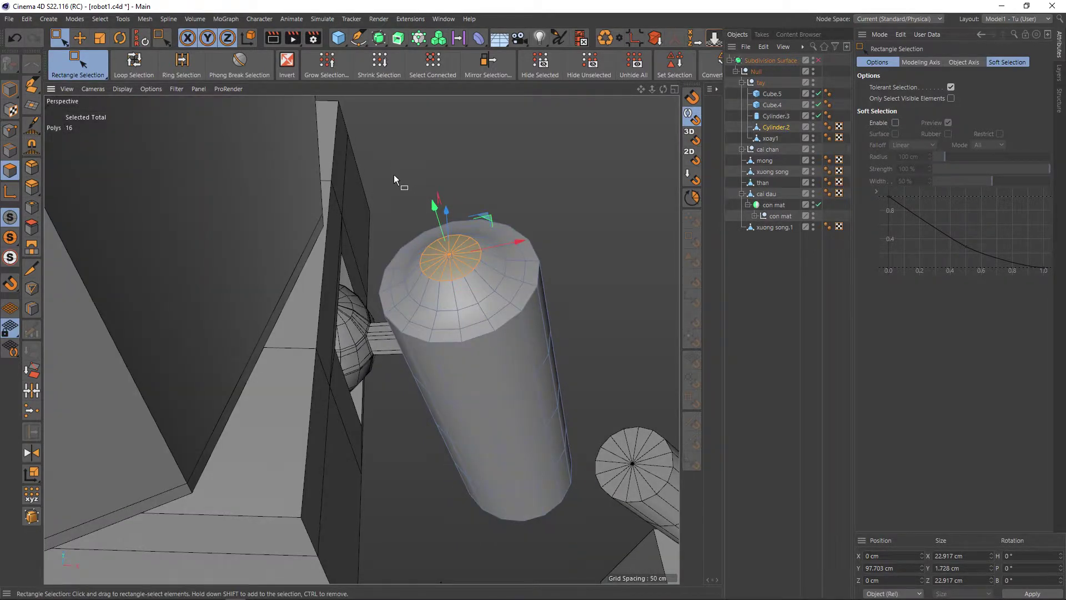
pyautogui.click(326, 68)
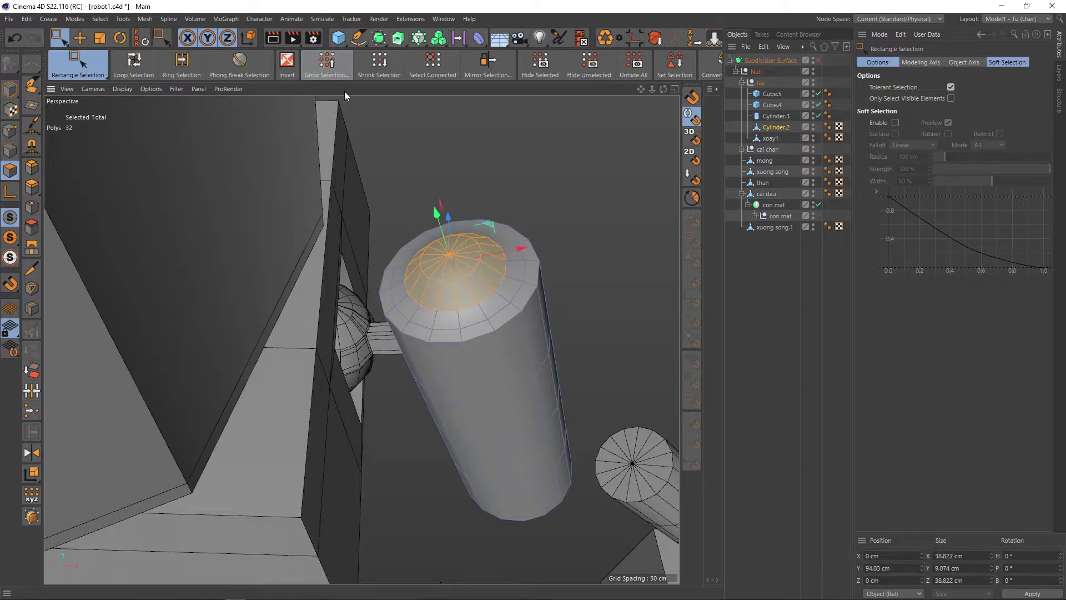
pyautogui.keyDown('alt'); pyautogui.moveTo(443, 236); pyautogui.dragTo(432, 203); pyautogui.keyUp('alt')
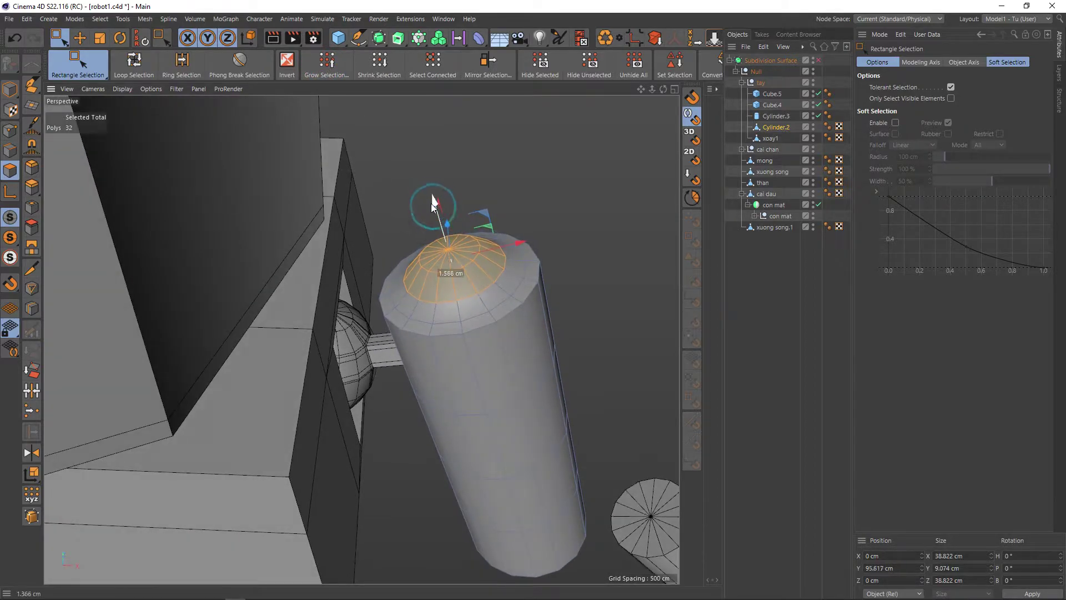
pyautogui.hotkey('ctrl', 'z')
pyautogui.hotkey('ctrl', 'z')
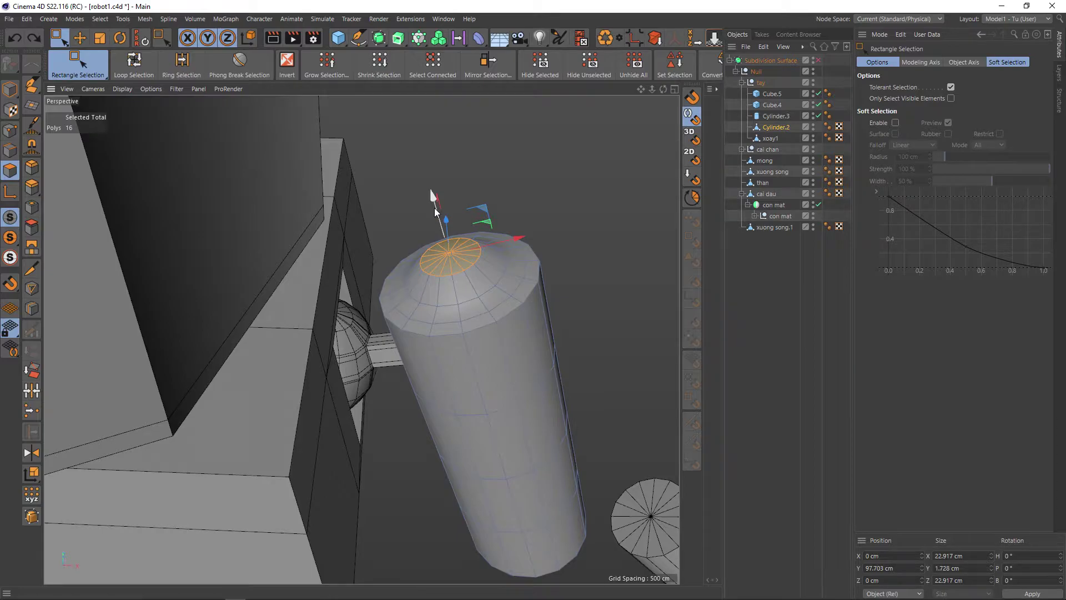
pyautogui.hotkey('ctrl', 'z')
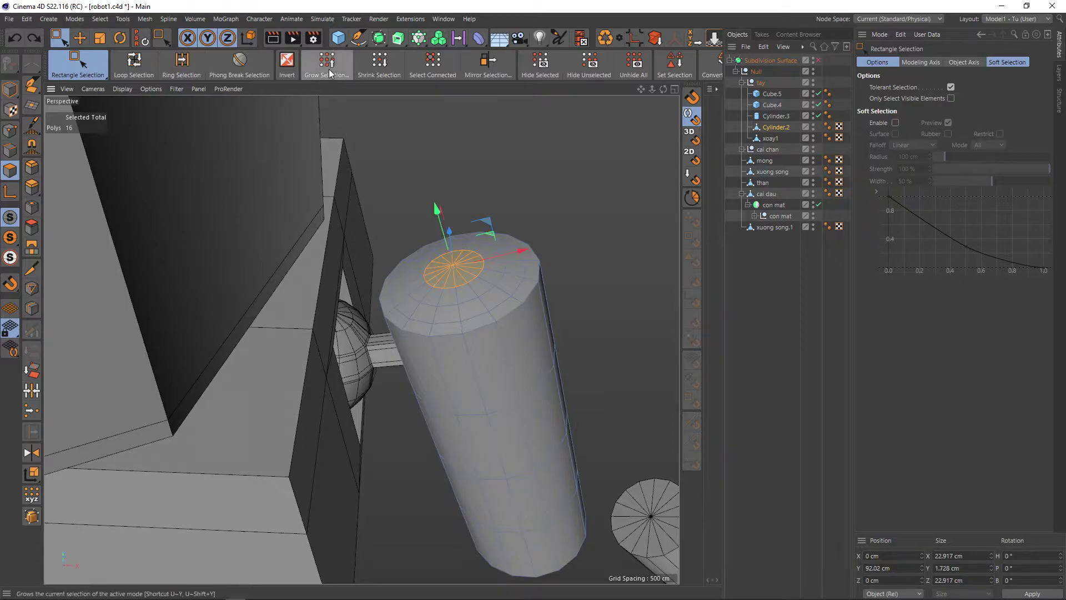
# Step: Grow and shrink the cap selection, raise the centre into a dome, and preview it smoothed
pyautogui.click(327, 68)
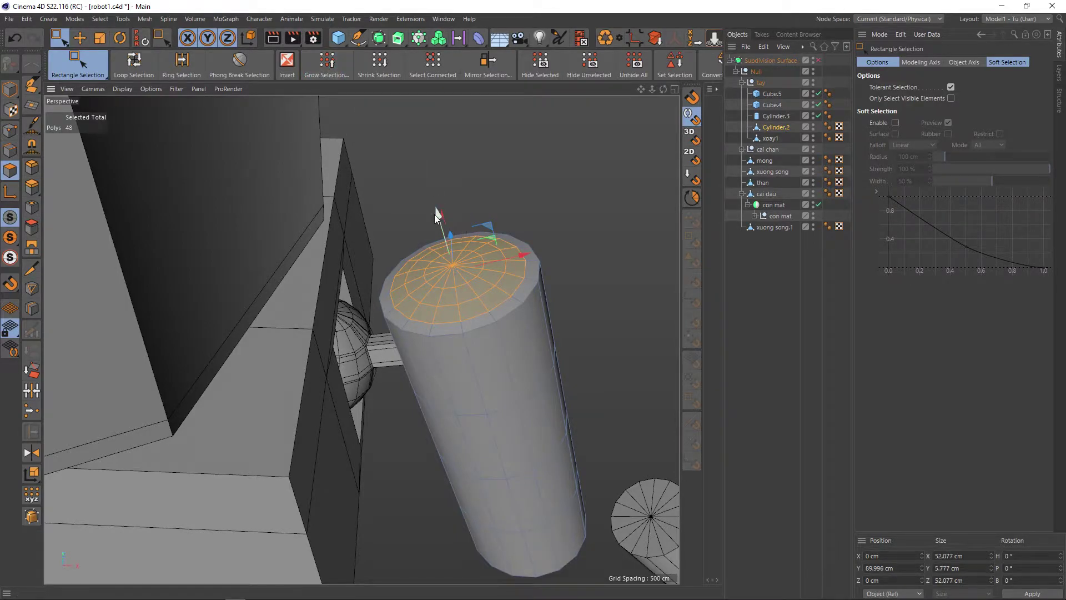
pyautogui.moveTo(435, 214)
pyautogui.keyDown('alt'); pyautogui.mouseDown()
pyautogui.moveTo(424, 218)
pyautogui.moveTo(433, 207)
pyautogui.mouseUp(); pyautogui.keyUp('alt')
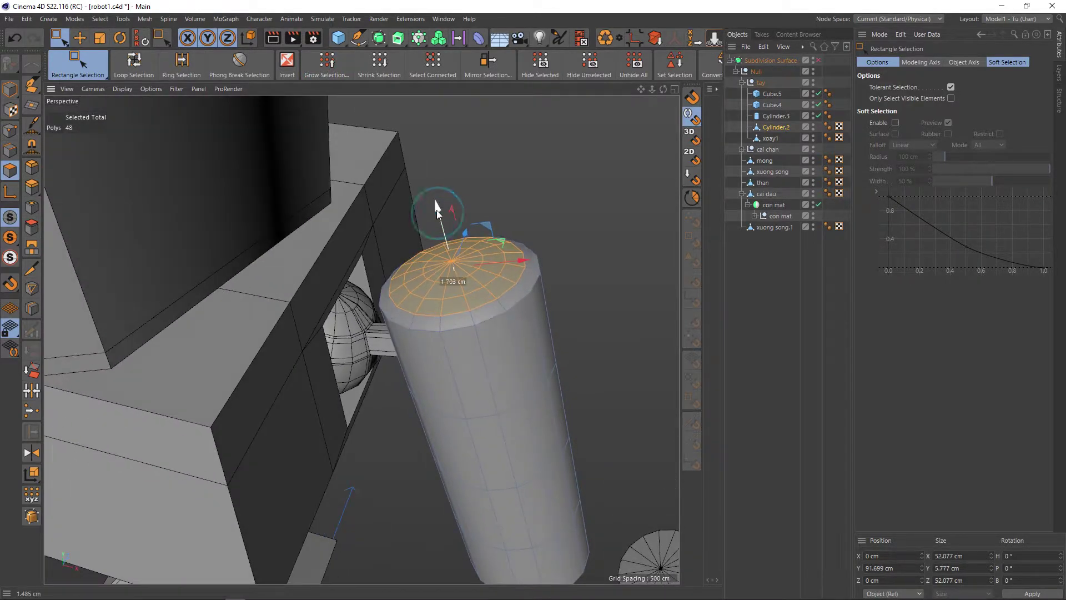
pyautogui.click(378, 70)
pyautogui.moveTo(437, 206); pyautogui.dragTo(432, 184)
pyautogui.click(378, 62)
pyautogui.press('q')
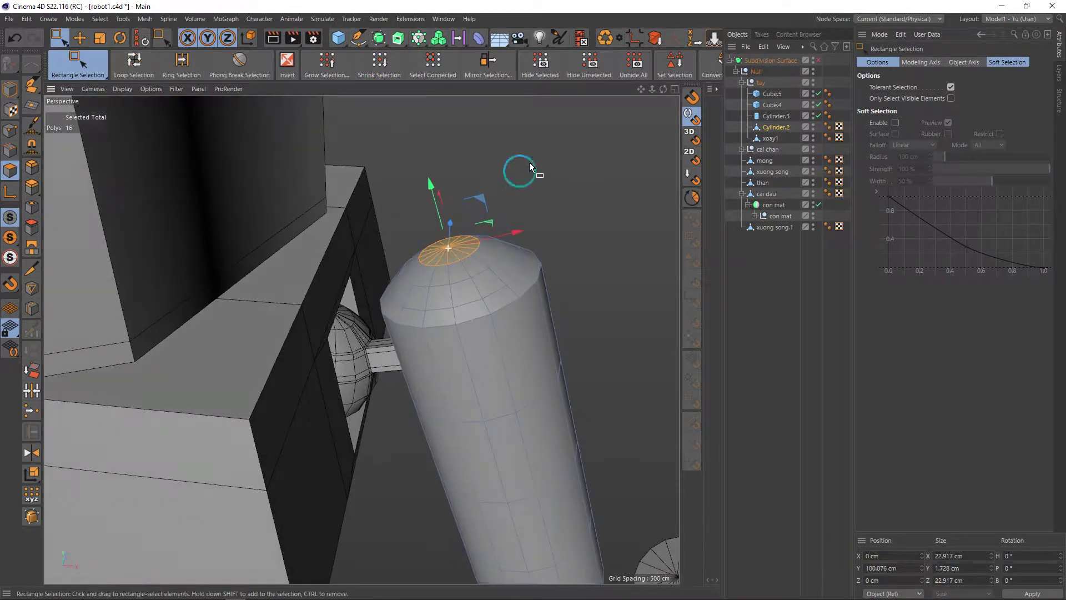
pyautogui.click(520, 195)
pyautogui.moveTo(524, 205)
pyautogui.keyDown('alt'); pyautogui.mouseDown()
pyautogui.moveTo(495, 170)
pyautogui.moveTo(488, 178)
pyautogui.mouseUp(); pyautogui.keyUp('alt')
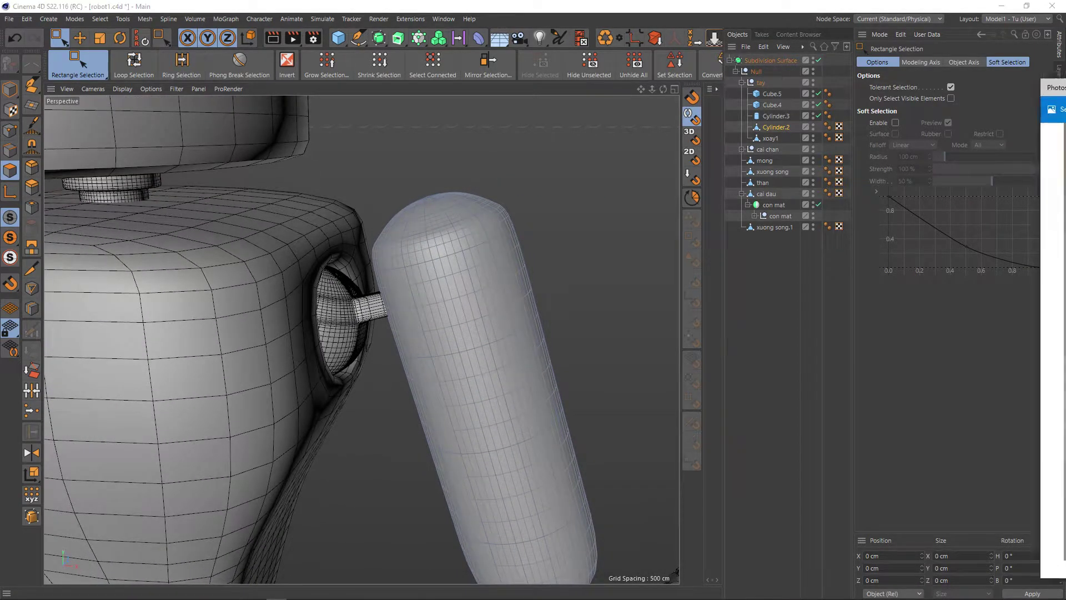
# Step: Move the reference robot image aside and turn off Subdivision Surface smoothing
pyautogui.hotkey('alt', 'Tab')
pyautogui.moveTo(422, 129); pyautogui.dragTo(1019, 95)
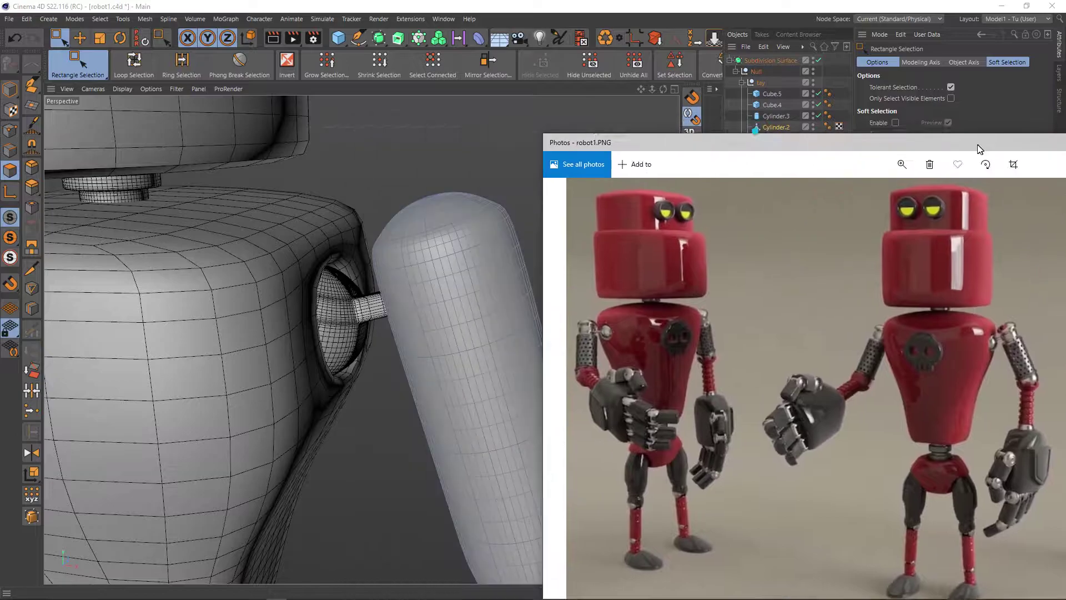
pyautogui.press('q')
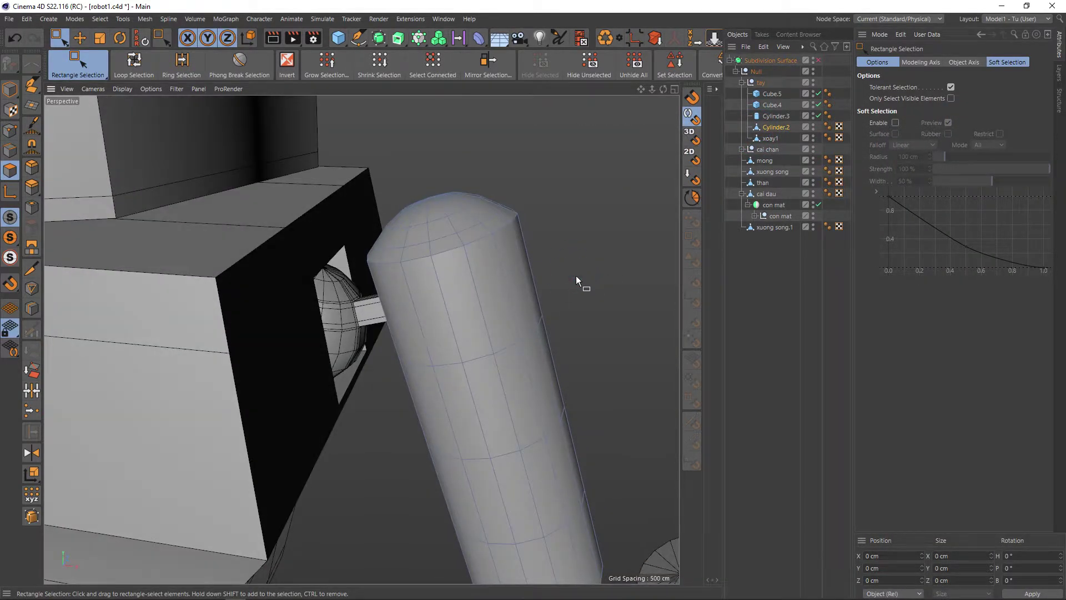
# Step: Loop-select the polygon ring below the arm cap and scale it slightly outward
pyautogui.press('k')
pyautogui.press('l')
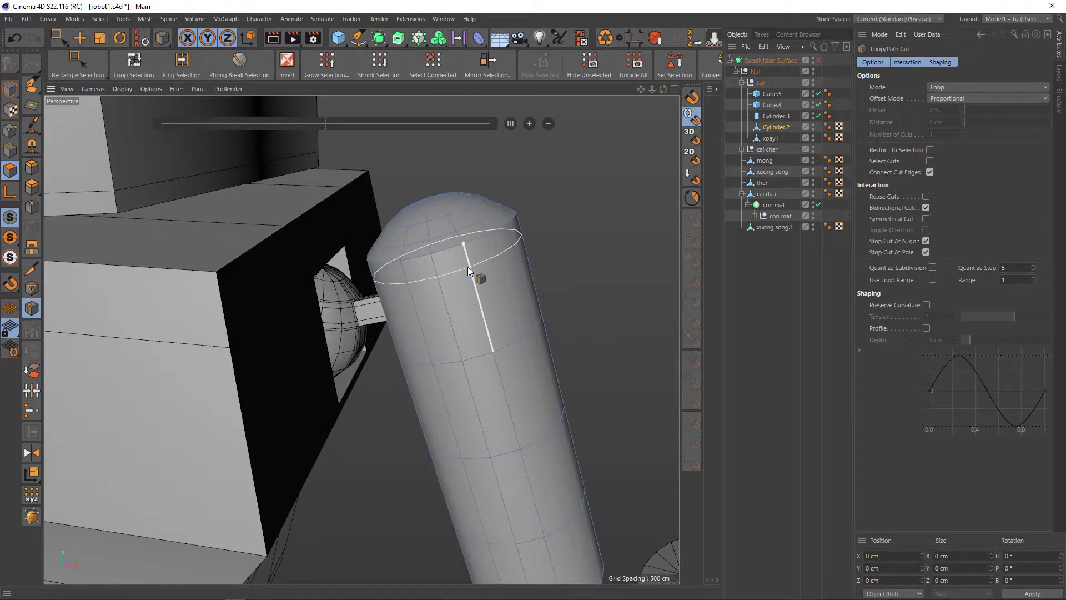
pyautogui.press('u')
pyautogui.press('l')
pyautogui.click(468, 273)
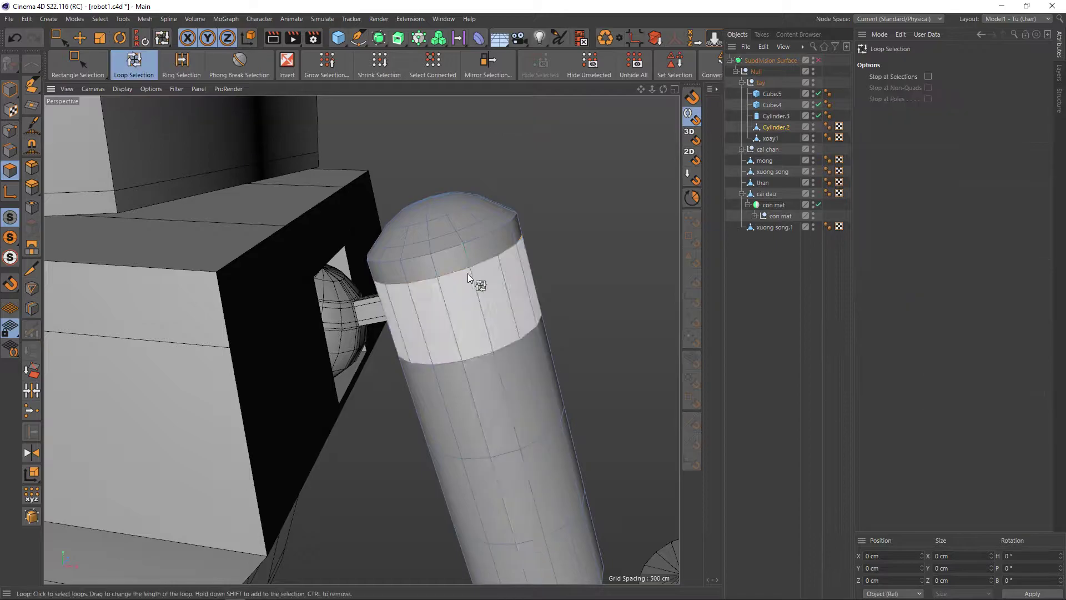
pyautogui.click(473, 255)
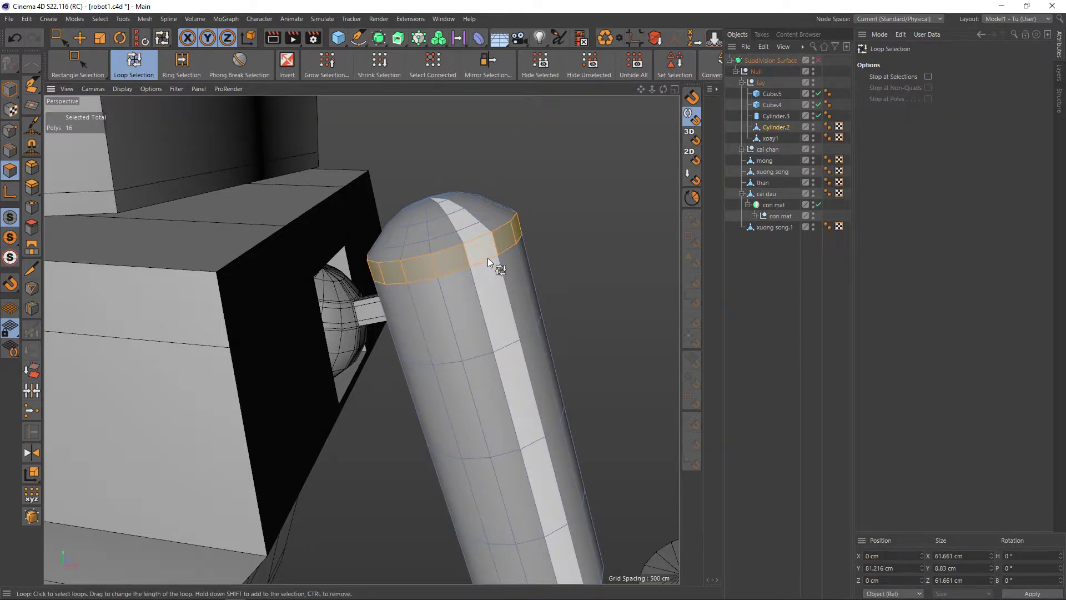
pyautogui.press('t')
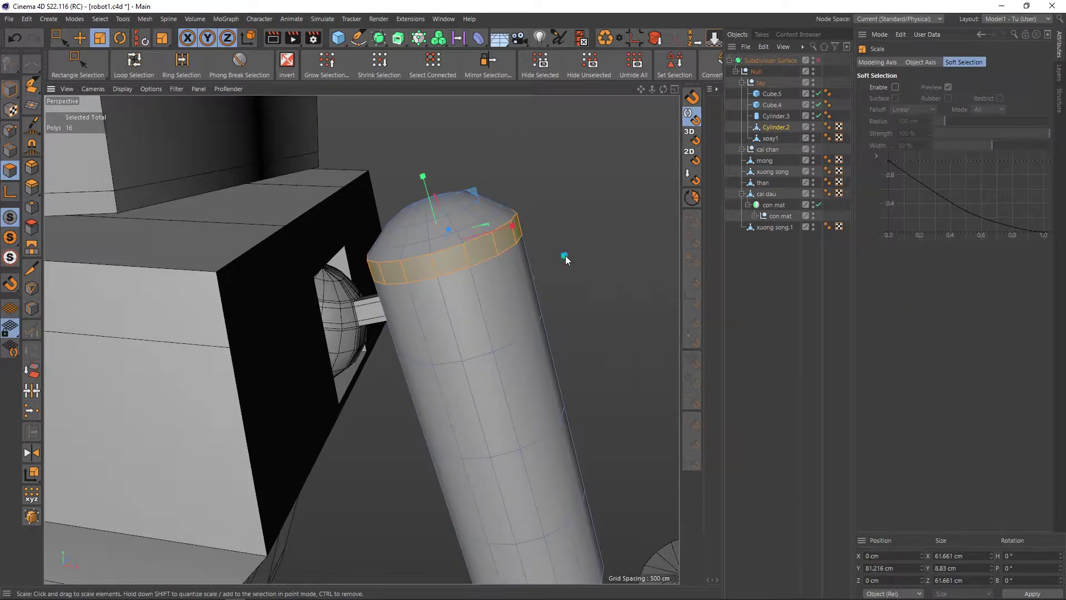
pyautogui.moveTo(565, 256); pyautogui.dragTo(635, 255)
# Step: Undo the ring edits and add a new loop cut near the cylinder top
pyautogui.hotkey('ctrl', 'z')
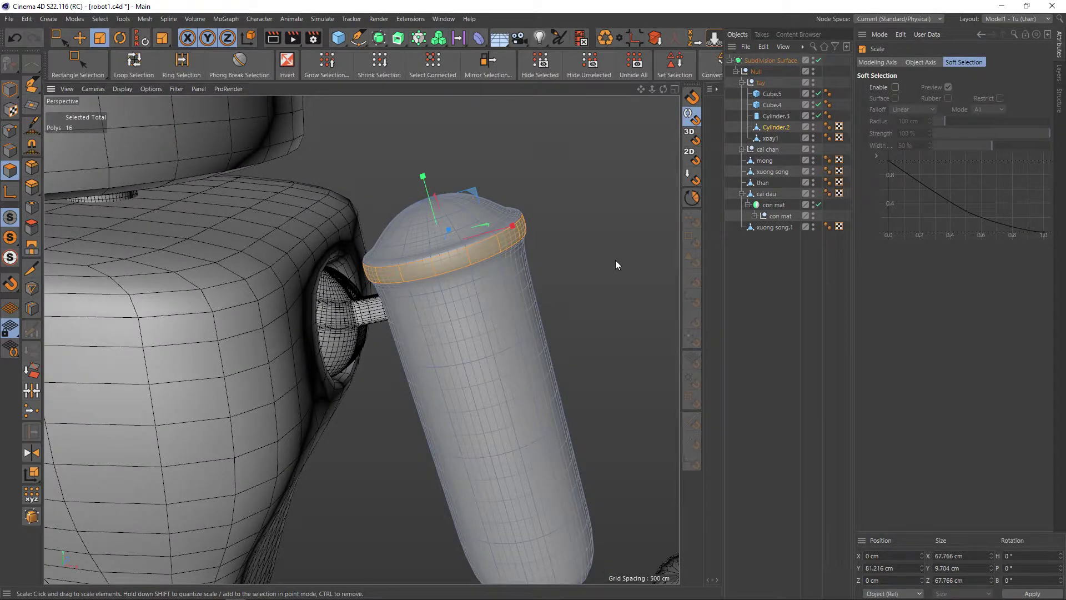
pyautogui.hotkey('ctrl', 'z')
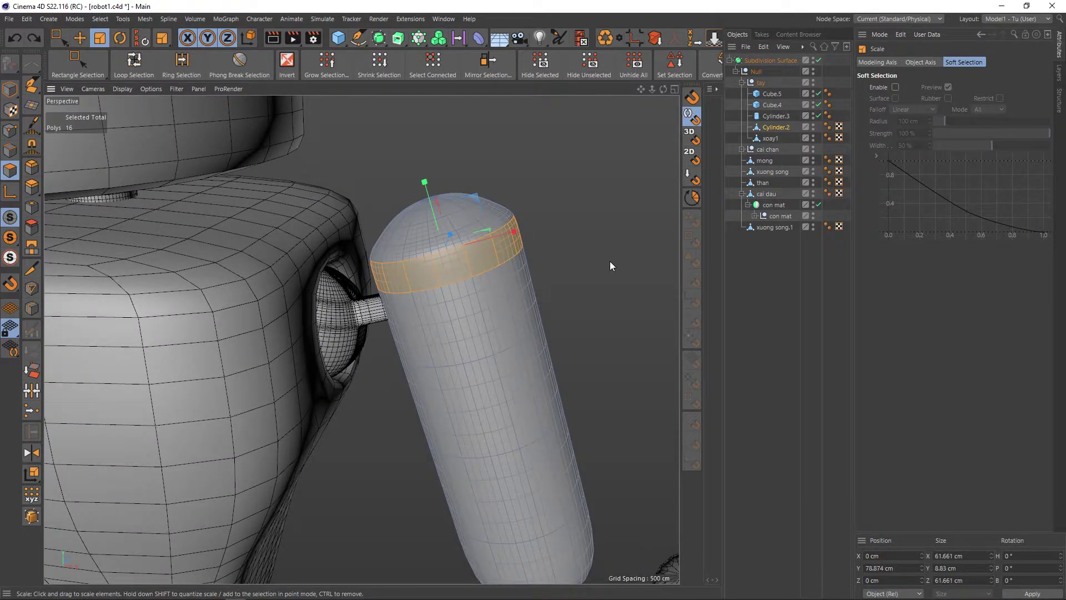
pyautogui.hotkey('ctrl', 'z')
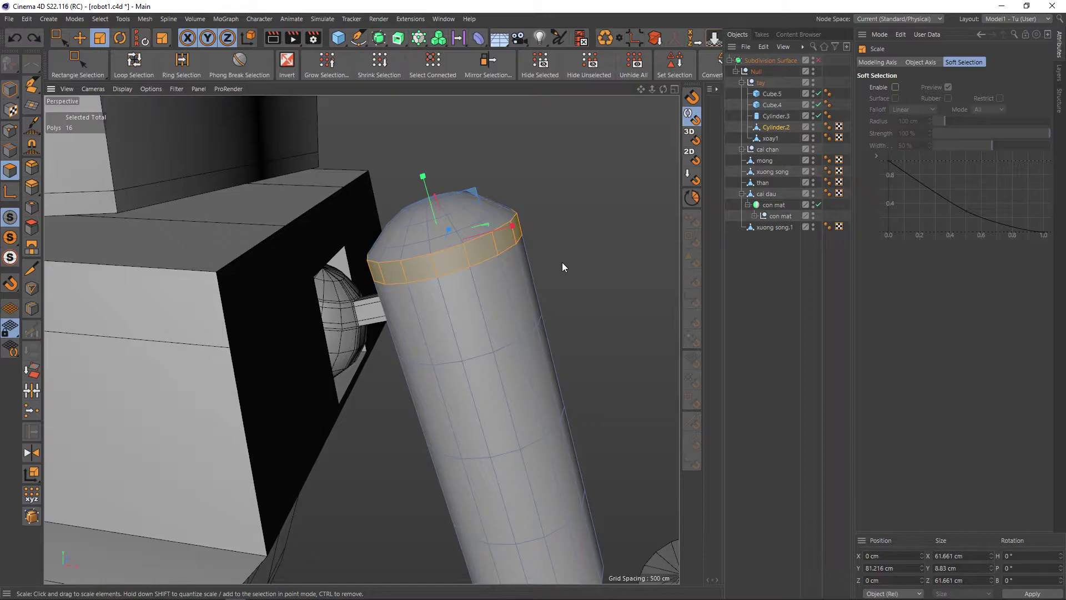
pyautogui.press('k')
pyautogui.press('l')
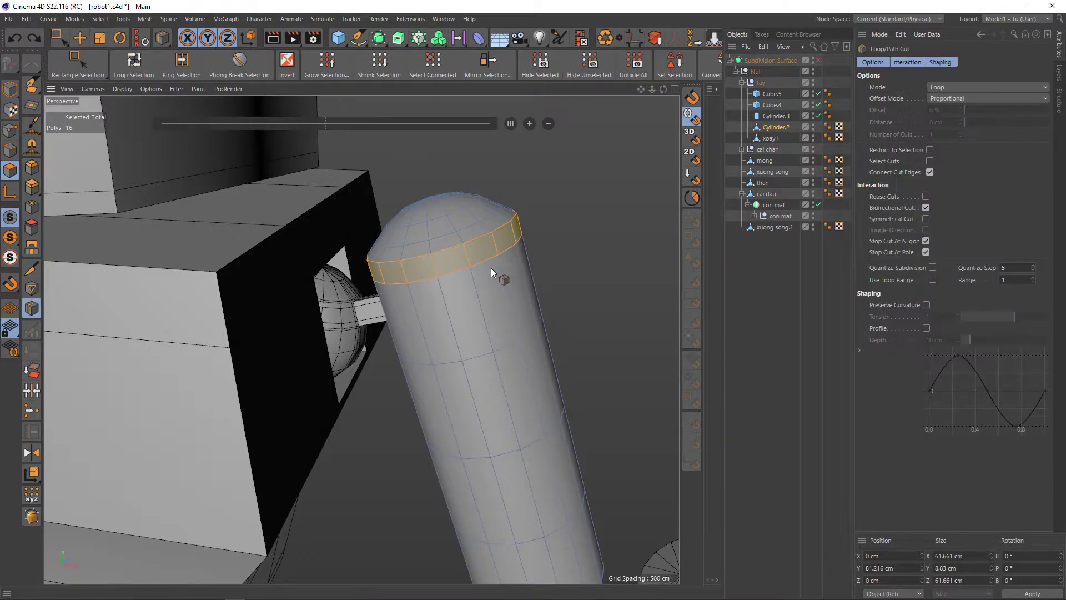
pyautogui.click(531, 250)
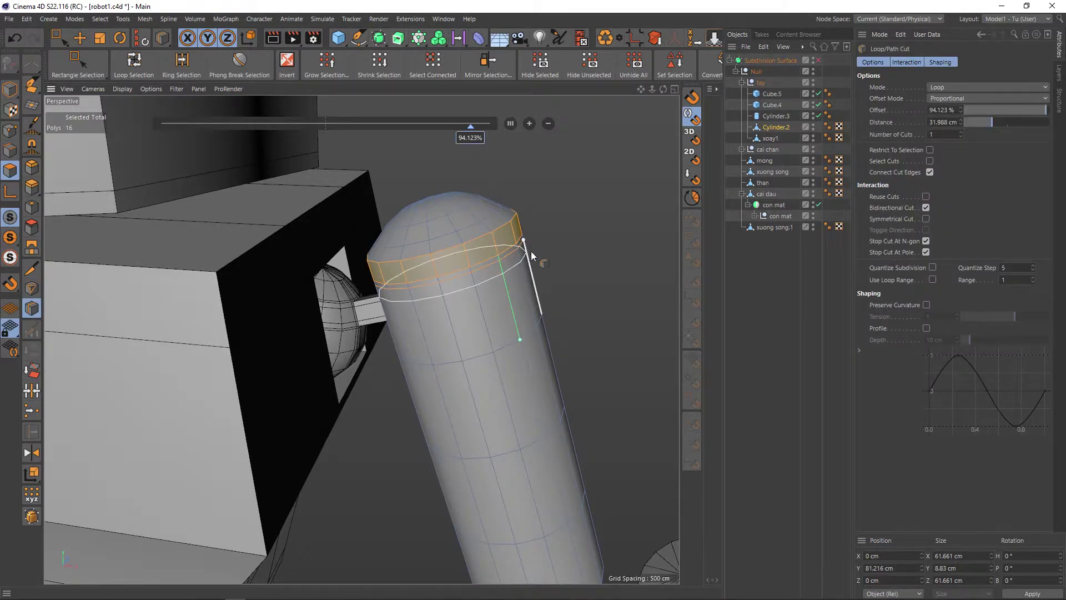
# Step: Loop-select the new top ring and scale it to about 108.5% into a rim
pyautogui.press('u')
pyautogui.press('l')
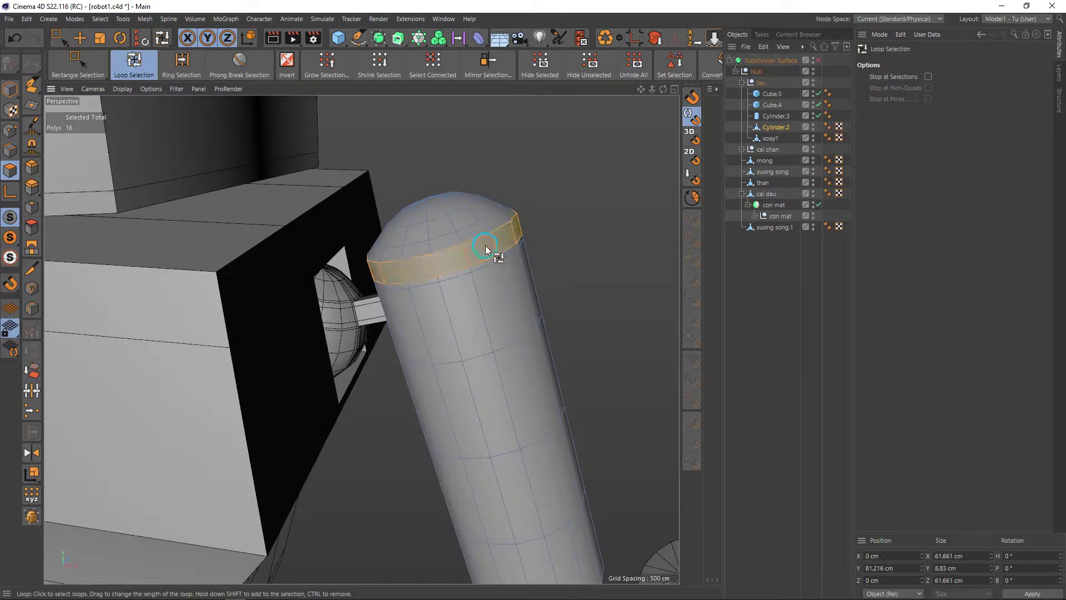
pyautogui.press('t')
pyautogui.moveTo(569, 253); pyautogui.dragTo(633, 259)
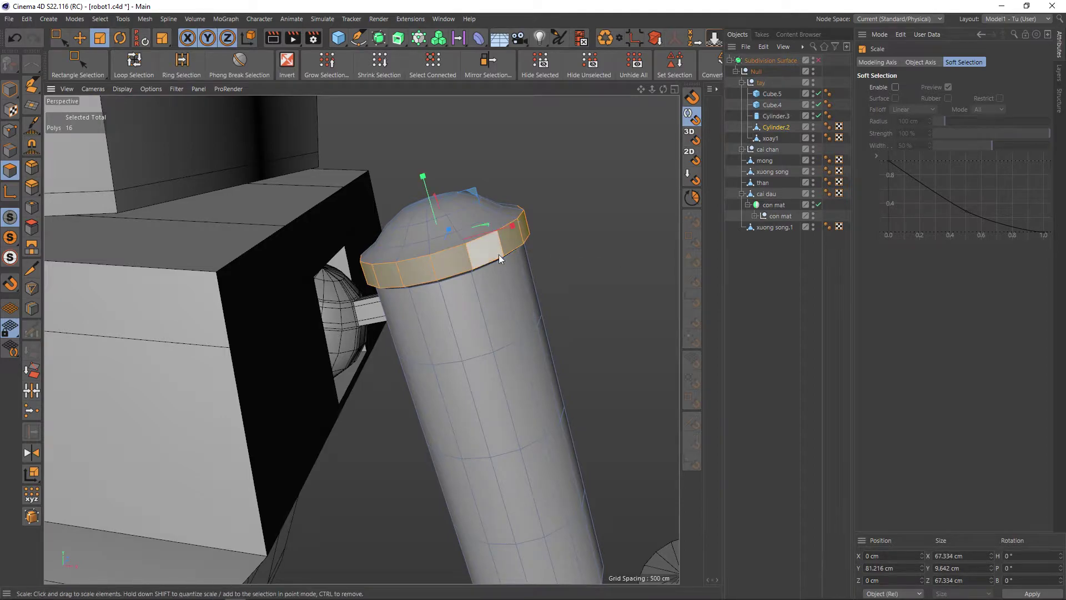
pyautogui.keyDown('alt'); pyautogui.moveTo(448, 250); pyautogui.dragTo(491, 275); pyautogui.keyUp('alt')
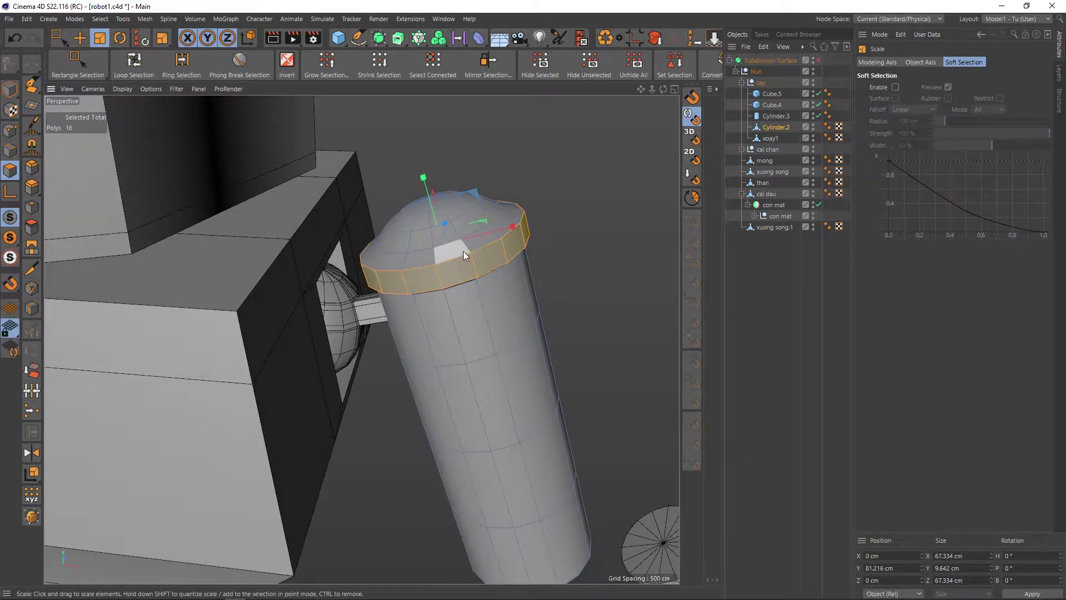
# Step: Switch to Edge mode and loop-select the edge loop on the top cap
pyautogui.press('u')
pyautogui.press('l')
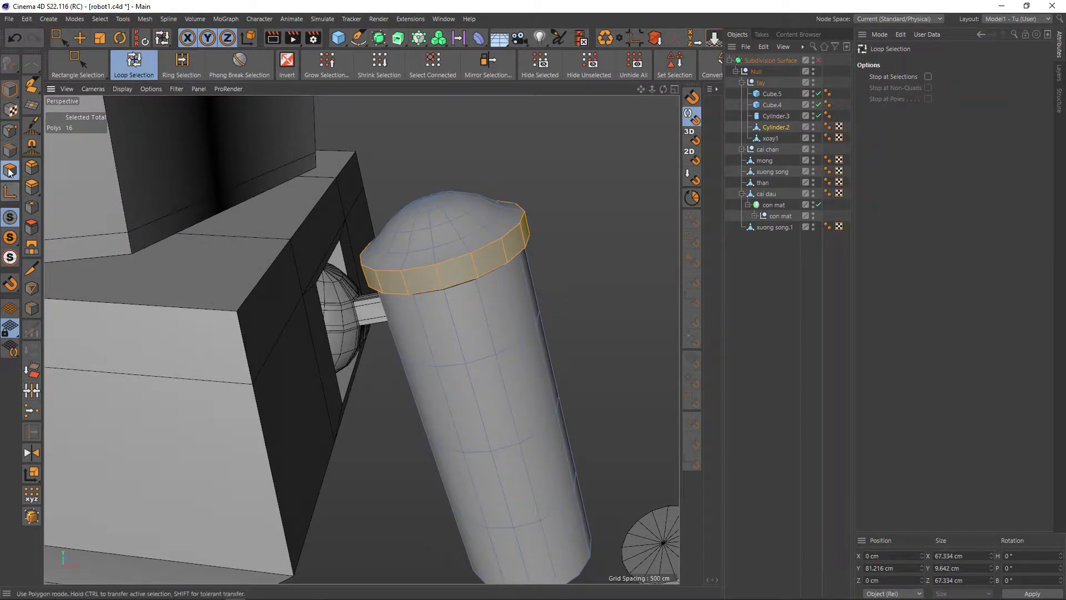
pyautogui.click(9, 150)
pyautogui.click(451, 240)
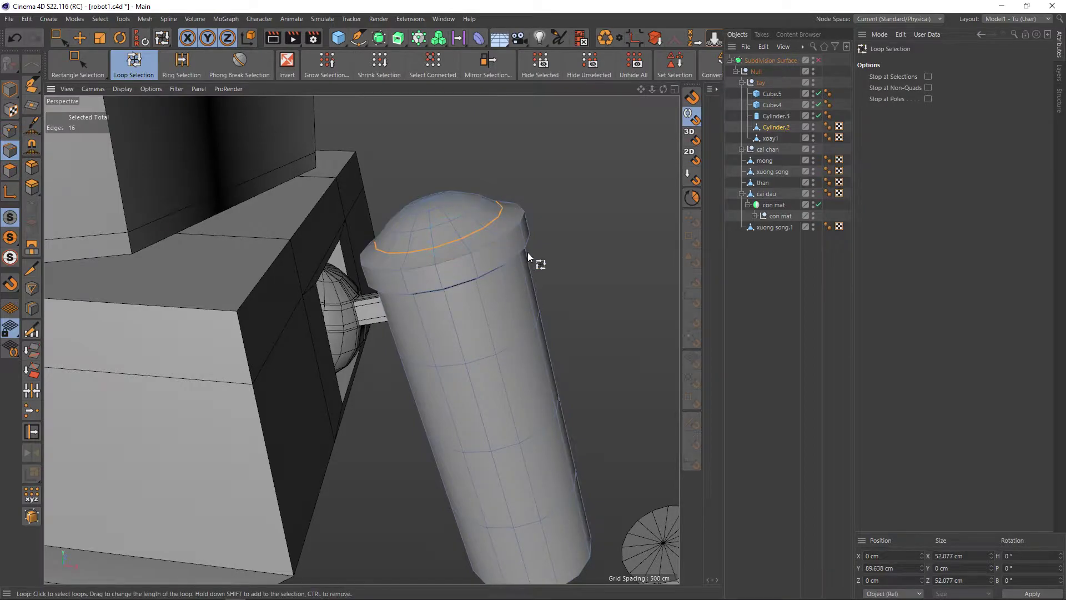
# Step: Scale the cap edge loop to about 107.9%, previewing it with smoothing on then off
pyautogui.press('t')
pyautogui.moveTo(567, 247)
pyautogui.mouseDown()
pyautogui.moveTo(612, 252)
pyautogui.moveTo(620, 246)
pyautogui.moveTo(608, 232)
pyautogui.moveTo(612, 246)
pyautogui.mouseUp()
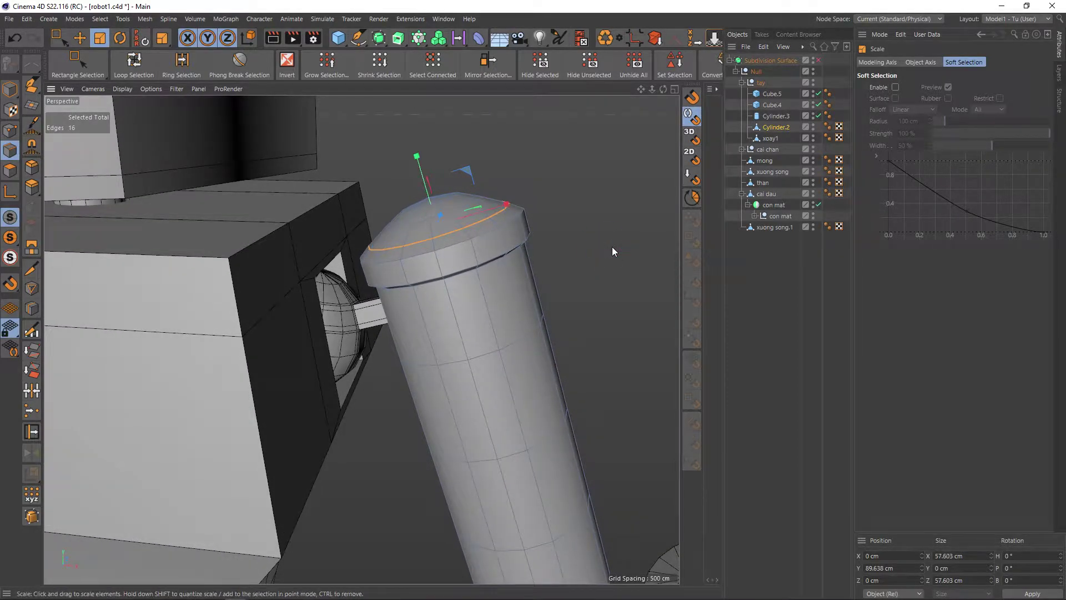
pyautogui.press('q')
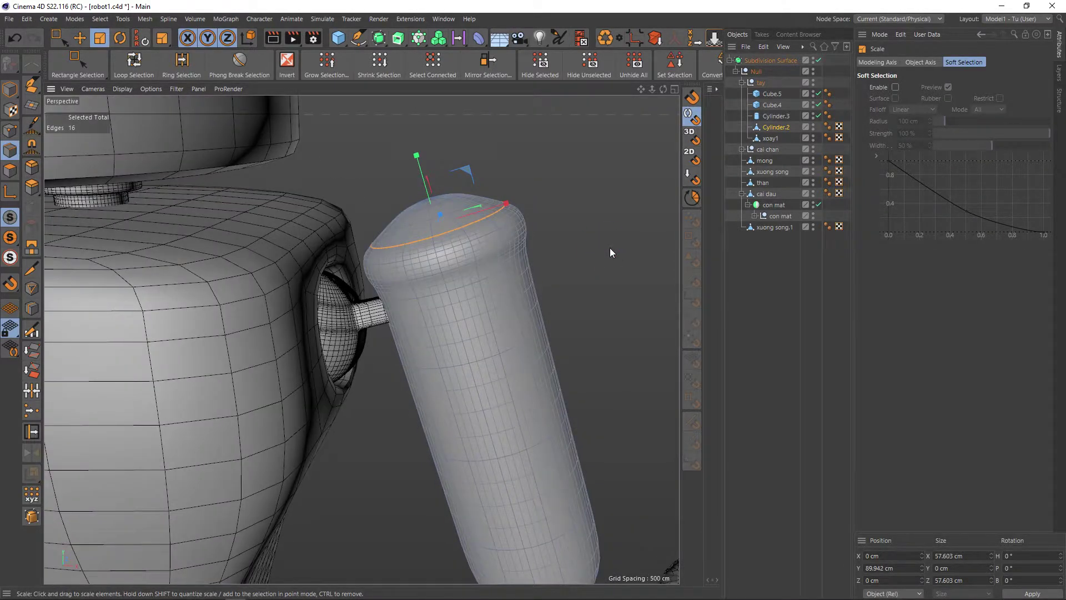
pyautogui.press('q')
# Step: Add a Loop/Path Cut edge loop just below the rim at about 25%
pyautogui.moveTo(552, 277)
pyautogui.keyDown('alt'); pyautogui.mouseDown()
pyautogui.moveTo(548, 253)
pyautogui.moveTo(545, 267)
pyautogui.mouseUp(); pyautogui.keyUp('alt')
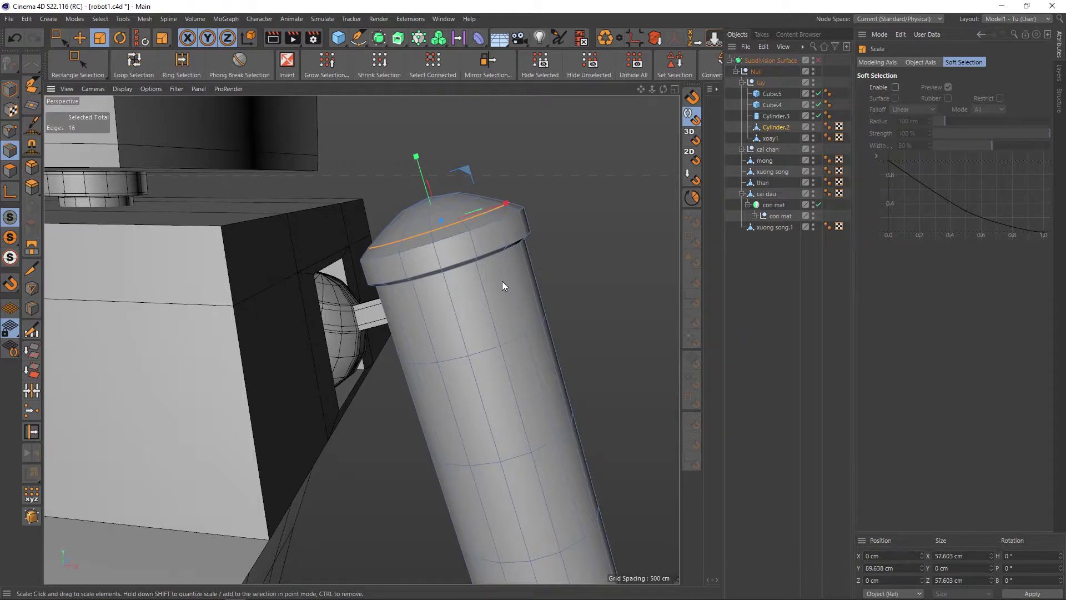
pyautogui.press('k')
pyautogui.press('l')
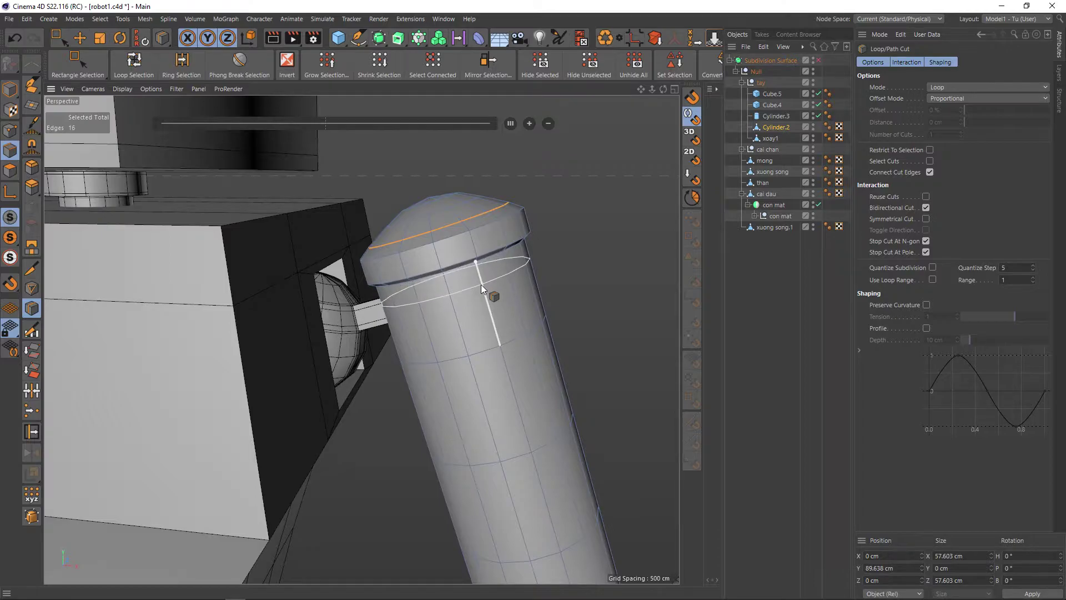
pyautogui.click(481, 284)
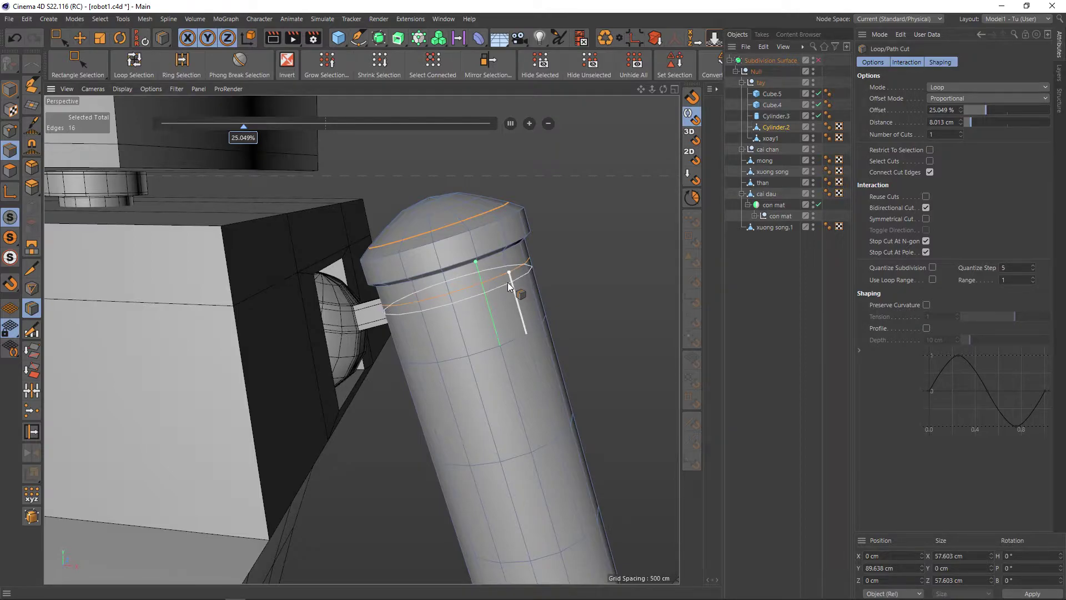
# Step: Cut an edge loop just below the arm cylinder's cap and select the 16-face band beneath it
pyautogui.click(506, 281)
pyautogui.keyDown('alt'); pyautogui.moveTo(508, 310); pyautogui.dragTo(503, 296, button='middle'); pyautogui.keyUp('alt')
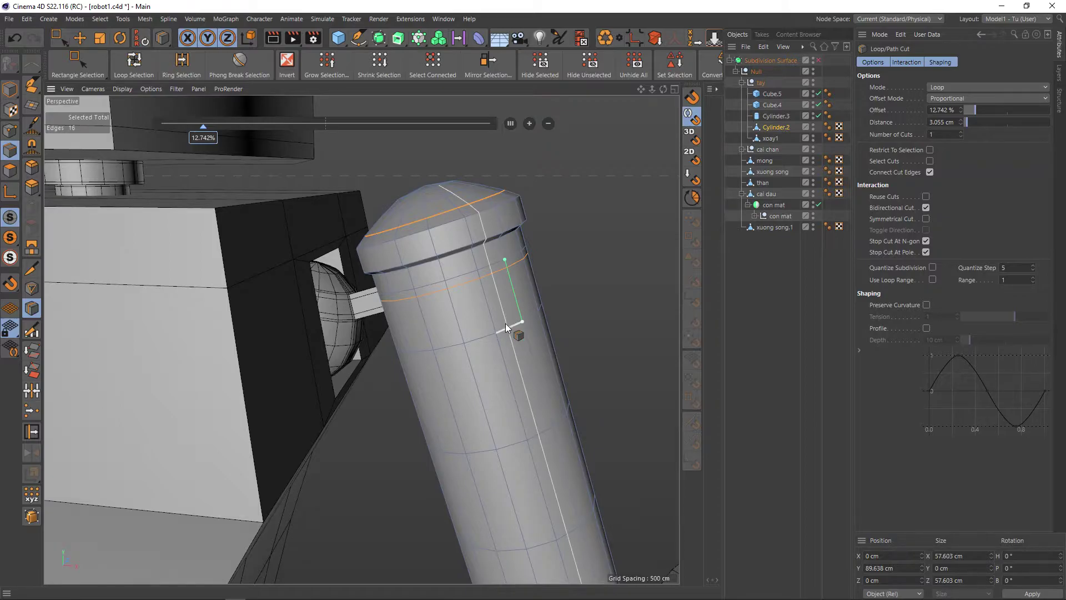
pyautogui.press('u')
pyautogui.press('l')
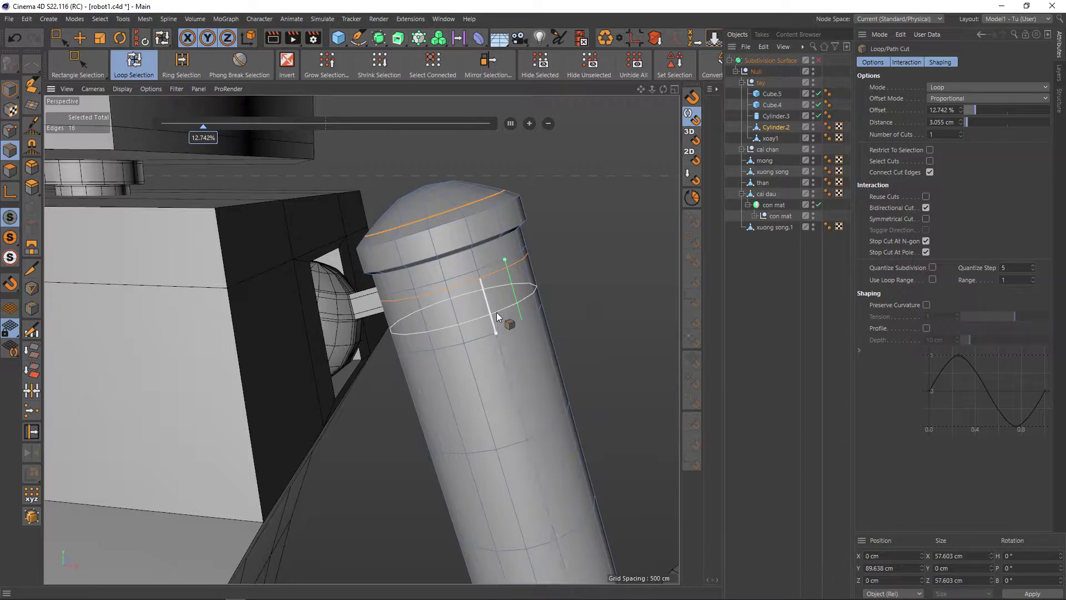
pyautogui.click(9, 172)
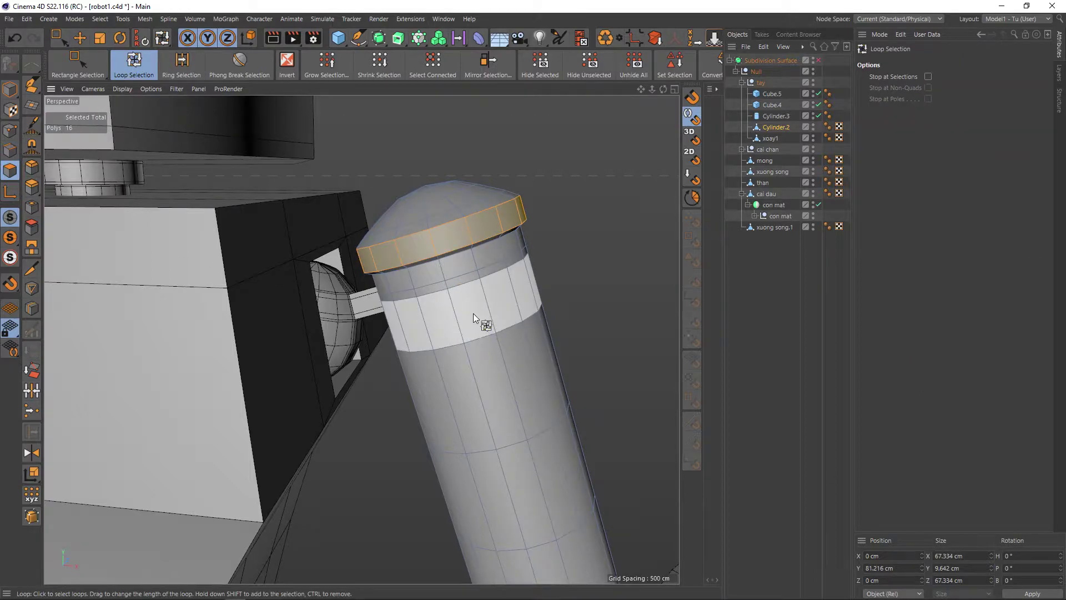
pyautogui.click(475, 316)
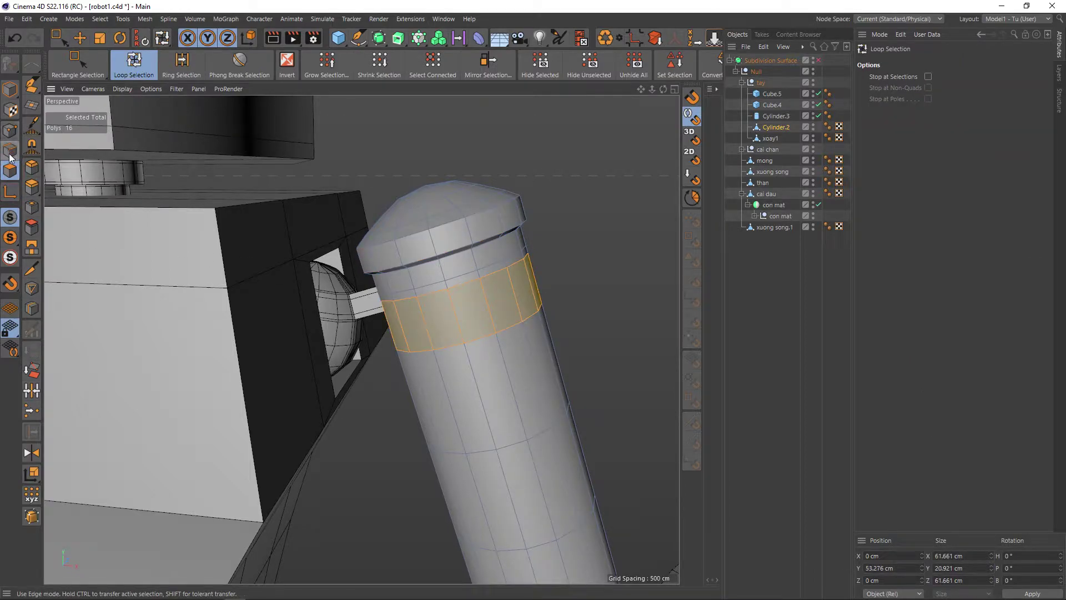
pyautogui.click(9, 131)
pyautogui.click(10, 150)
pyautogui.click(9, 170)
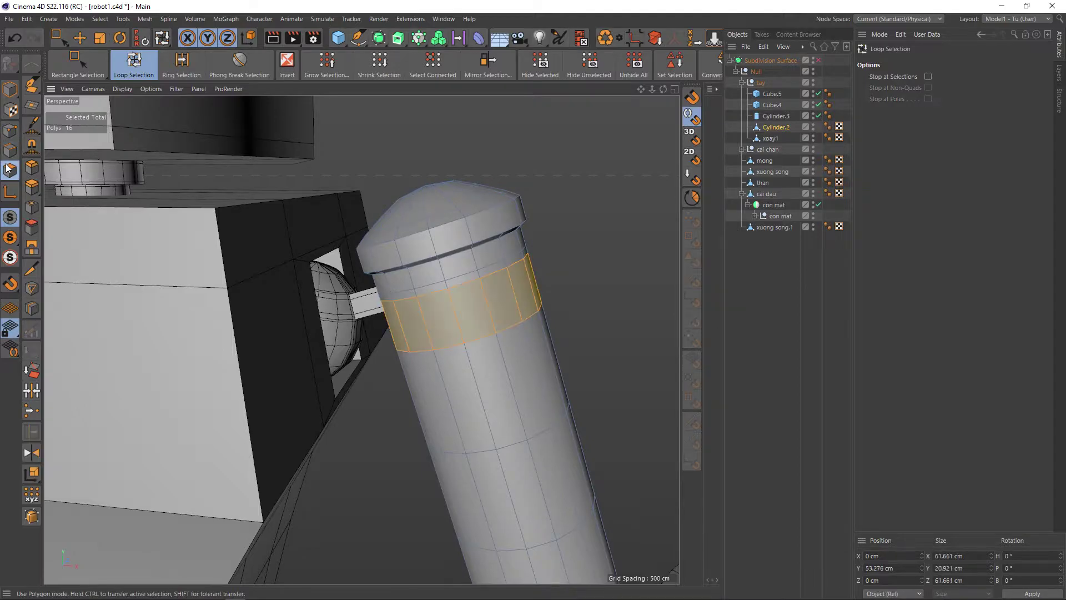
pyautogui.click(12, 147)
pyautogui.click(10, 170)
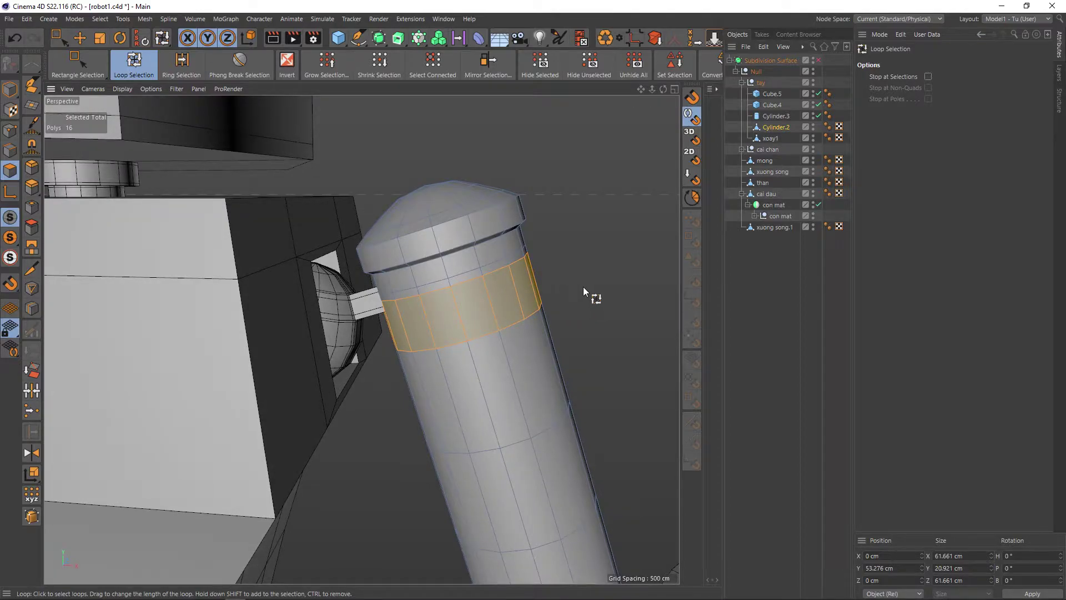
# Step: Try scaling the face band up to about 115%, then undo it
pyautogui.press('t')
pyautogui.moveTo(583, 287)
pyautogui.mouseDown()
pyautogui.moveTo(664, 282)
pyautogui.moveTo(623, 312)
pyautogui.moveTo(595, 297)
pyautogui.moveTo(610, 298)
pyautogui.moveTo(594, 274)
pyautogui.mouseUp()
pyautogui.hotkey('ctrl', 'z')
# Step: Extrude the selected face band outward 8 cm into a collar ring
pyautogui.press('d')
pyautogui.press('q')
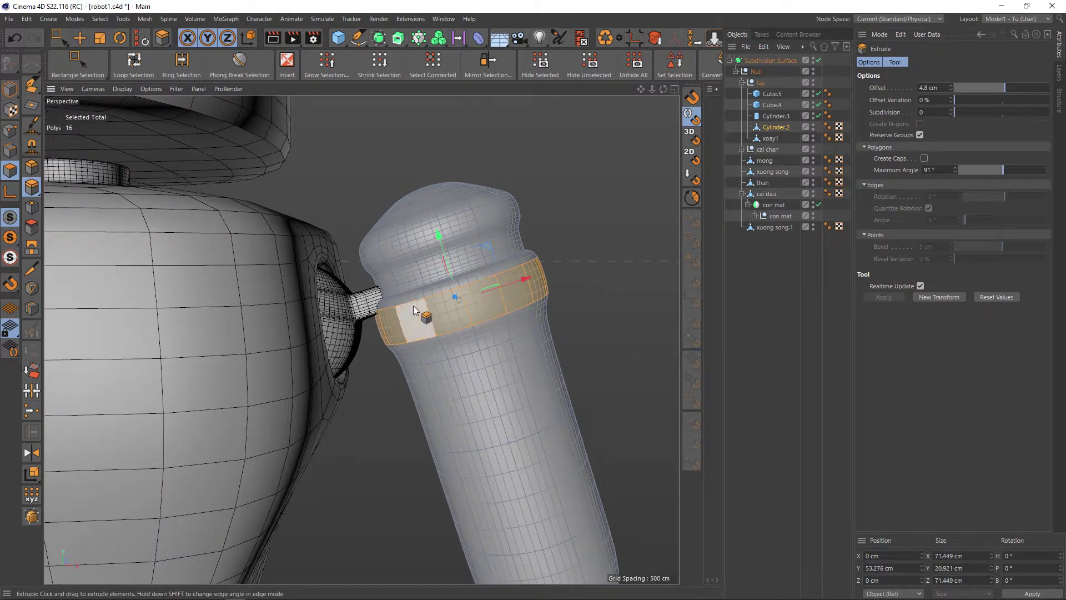
pyautogui.click(451, 292)
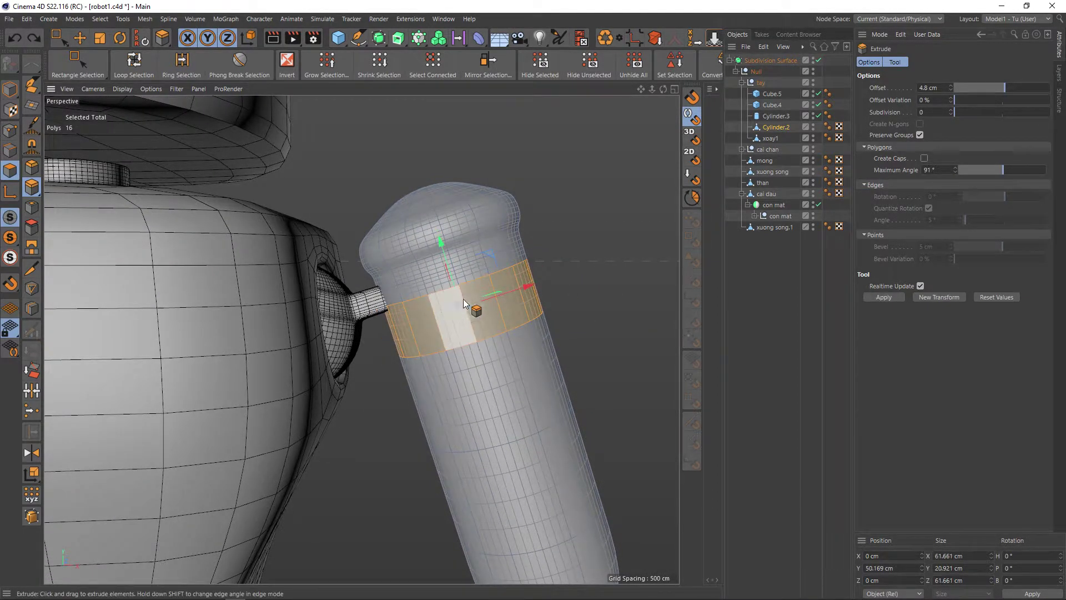
pyautogui.moveTo(463, 299); pyautogui.dragTo(614, 292)
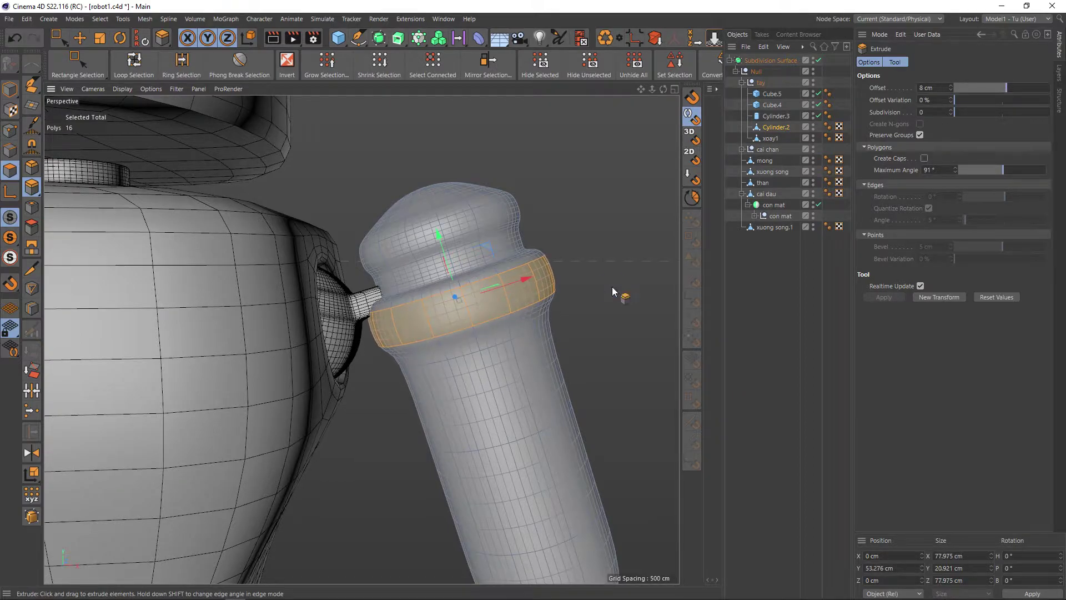
pyautogui.press('q')
pyautogui.press('k')
pyautogui.press('l')
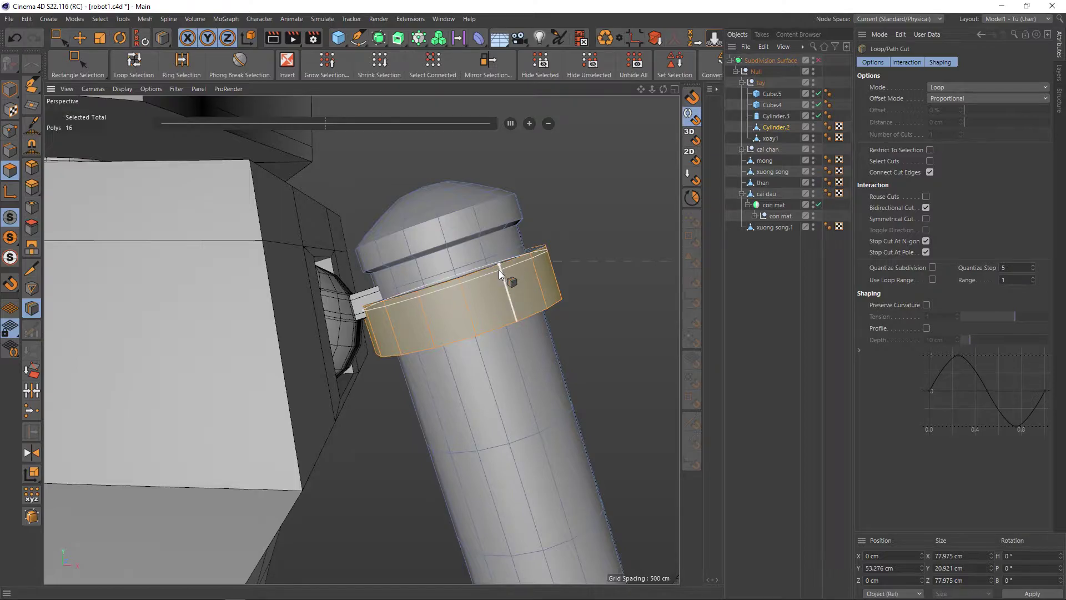
# Step: Add two symmetrical edge loops across the collar ring, re-enable subdivision, and select Cylinder.2
pyautogui.click(926, 218)
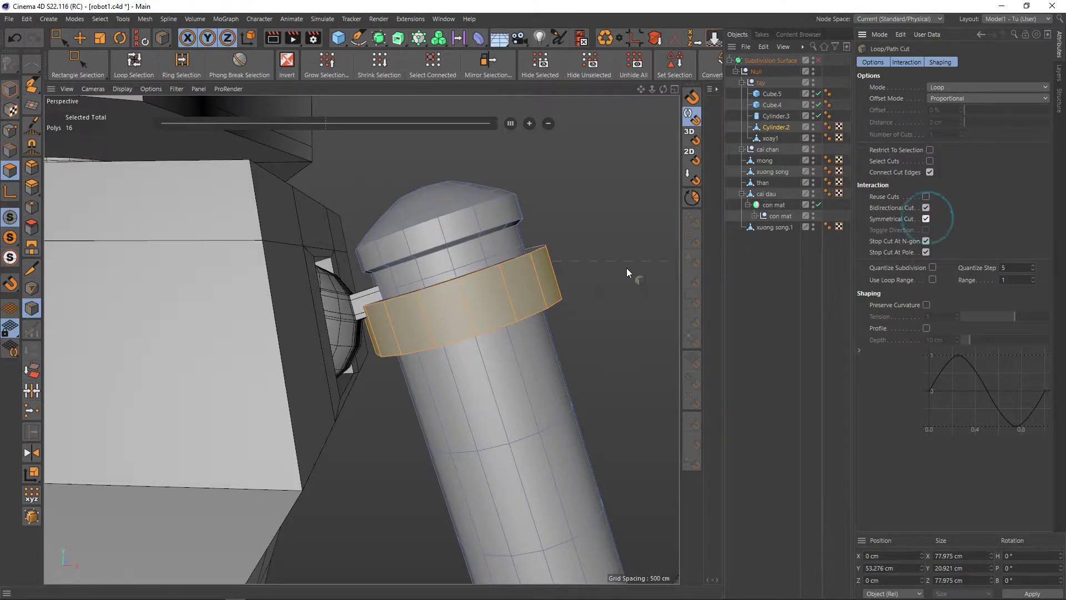
pyautogui.click(502, 268)
pyautogui.click(925, 218)
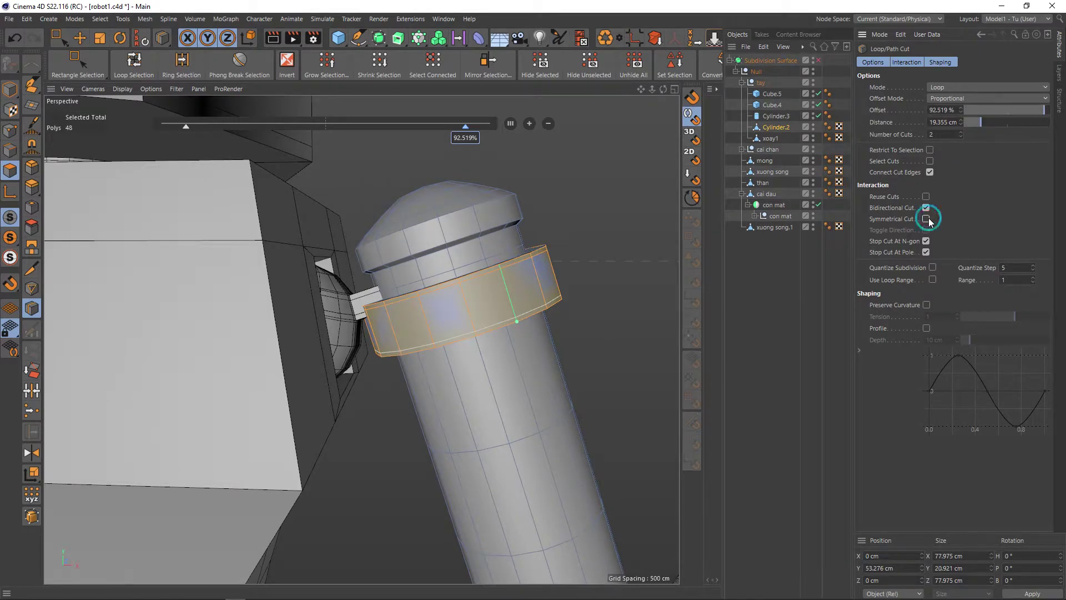
pyautogui.press('q')
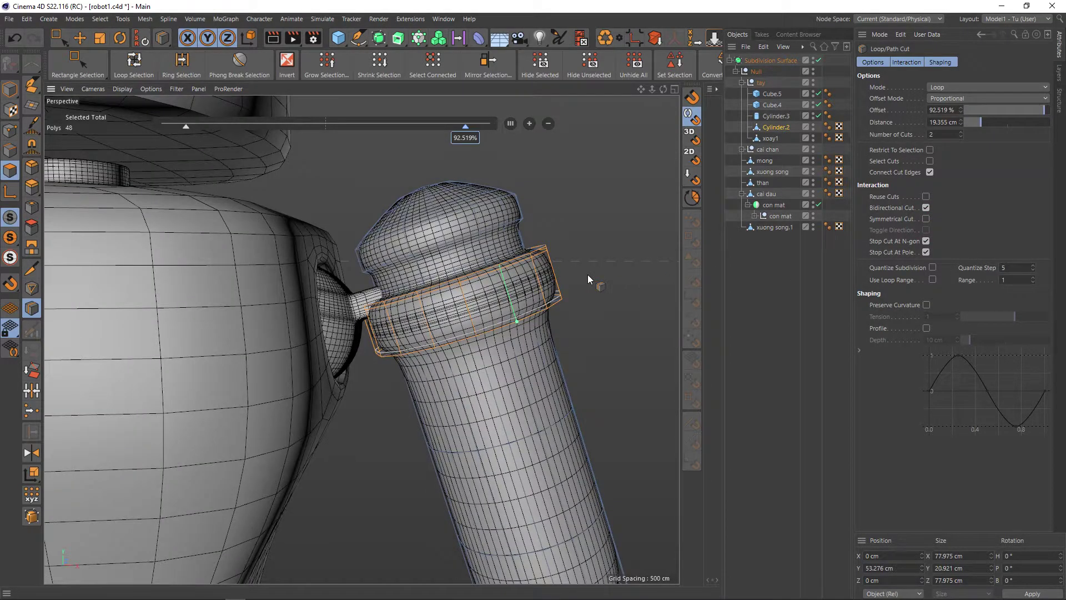
pyautogui.click(776, 269)
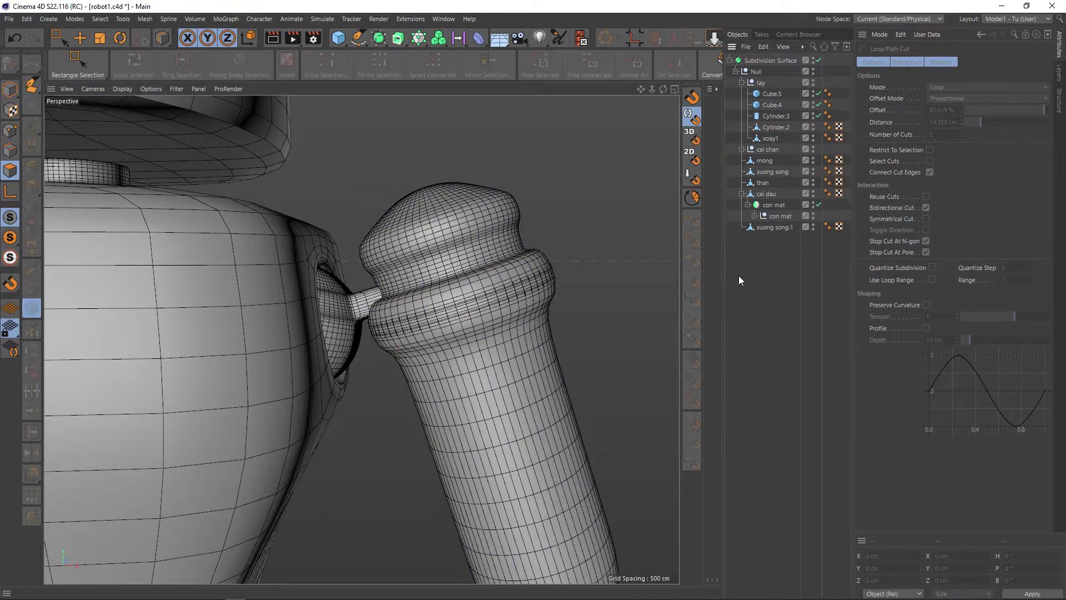
pyautogui.click(775, 127)
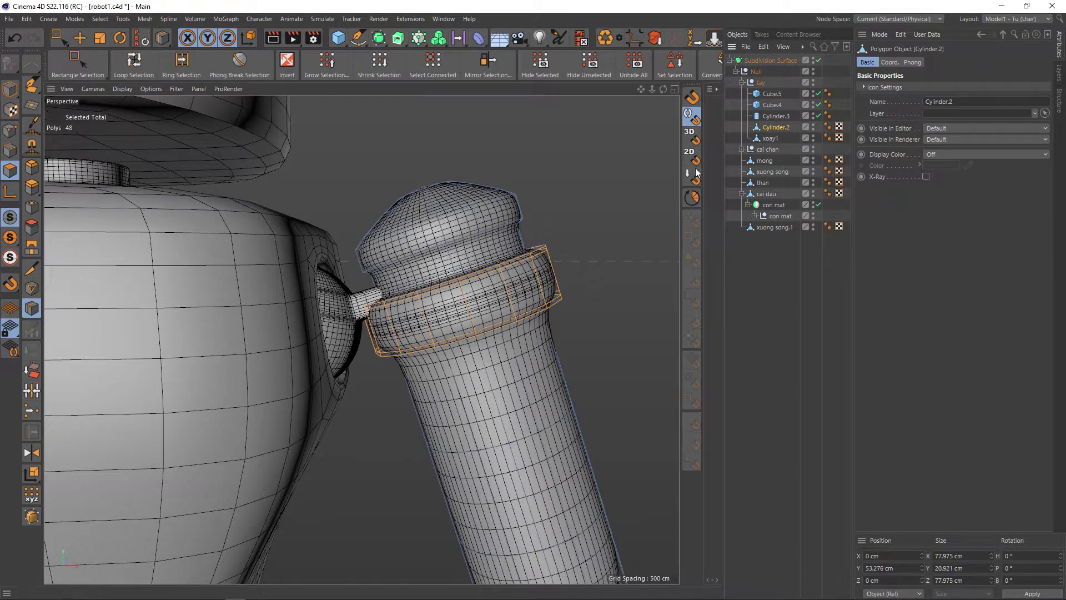
# Step: Rename Cylinder.2 to 'bap tay' in the Objects manager
pyautogui.doubleClick(775, 128)
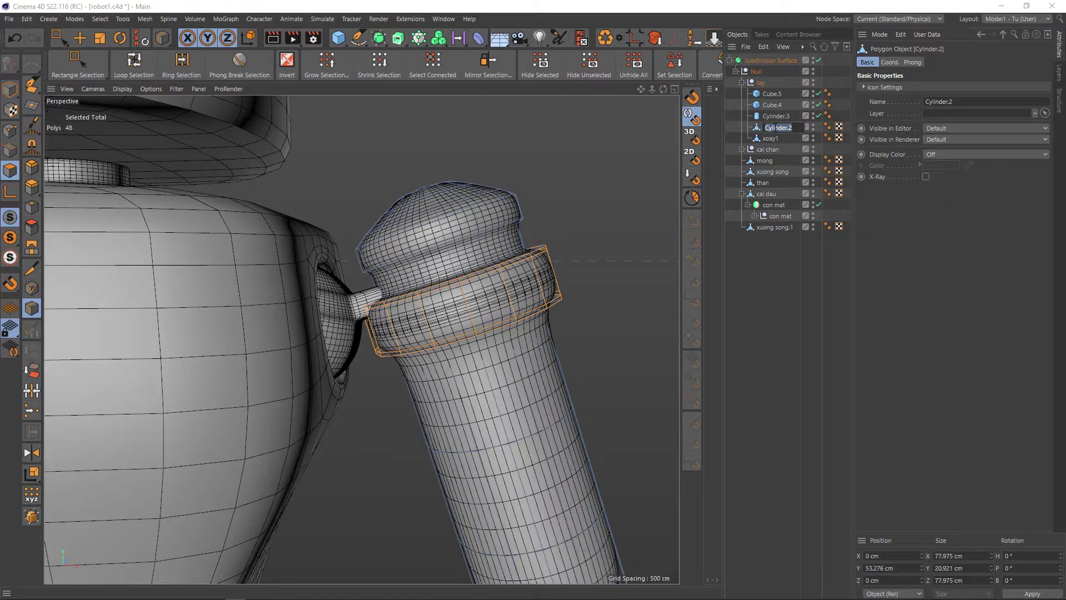
pyautogui.write('bap')
pyautogui.write(' tay')
pyautogui.press('Return')
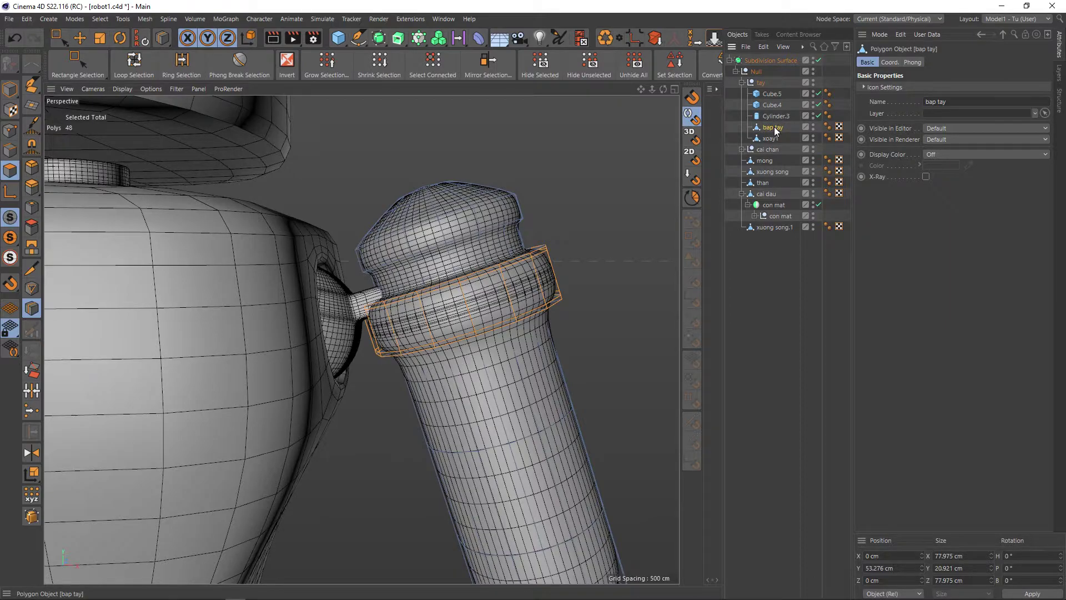
pyautogui.click(778, 129)
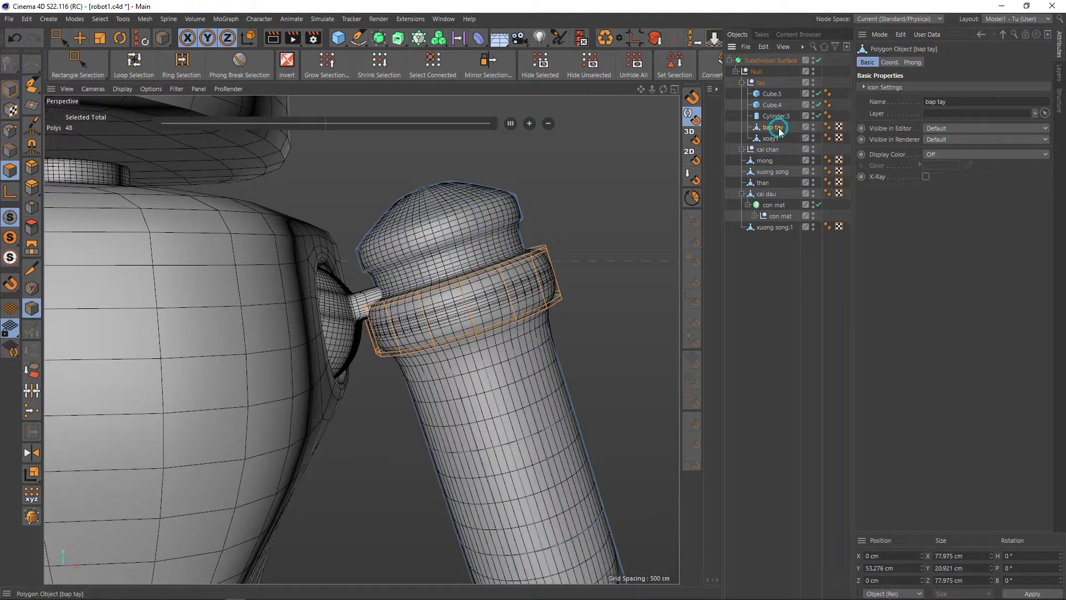
# Step: With smoothing off, loop-select the collar ring's top and outer faces
pyautogui.press('q')
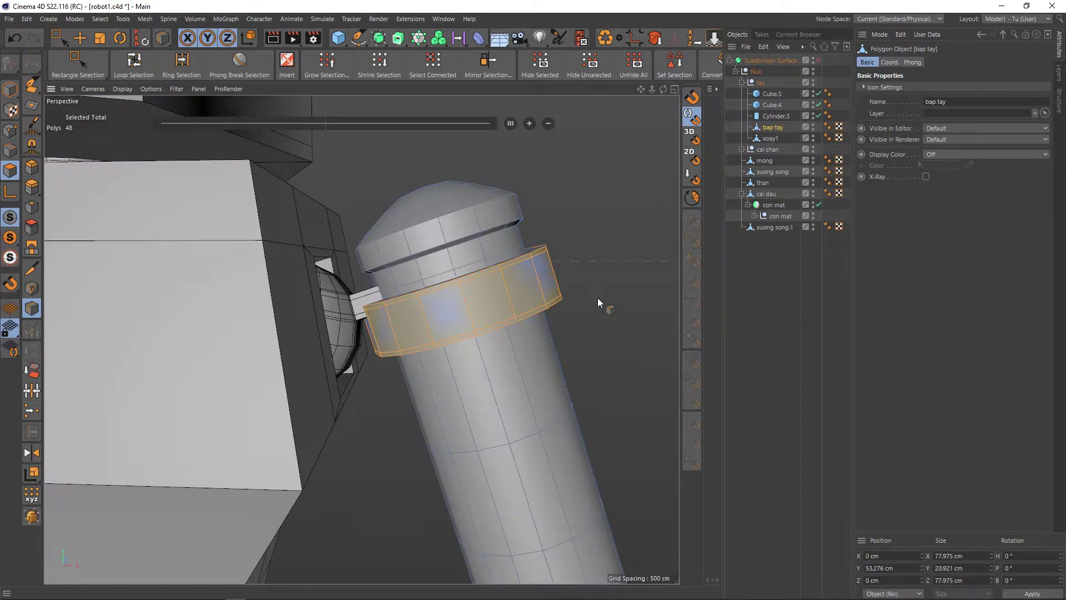
pyautogui.keyDown('alt'); pyautogui.moveTo(598, 296); pyautogui.dragTo(597, 300); pyautogui.keyUp('alt')
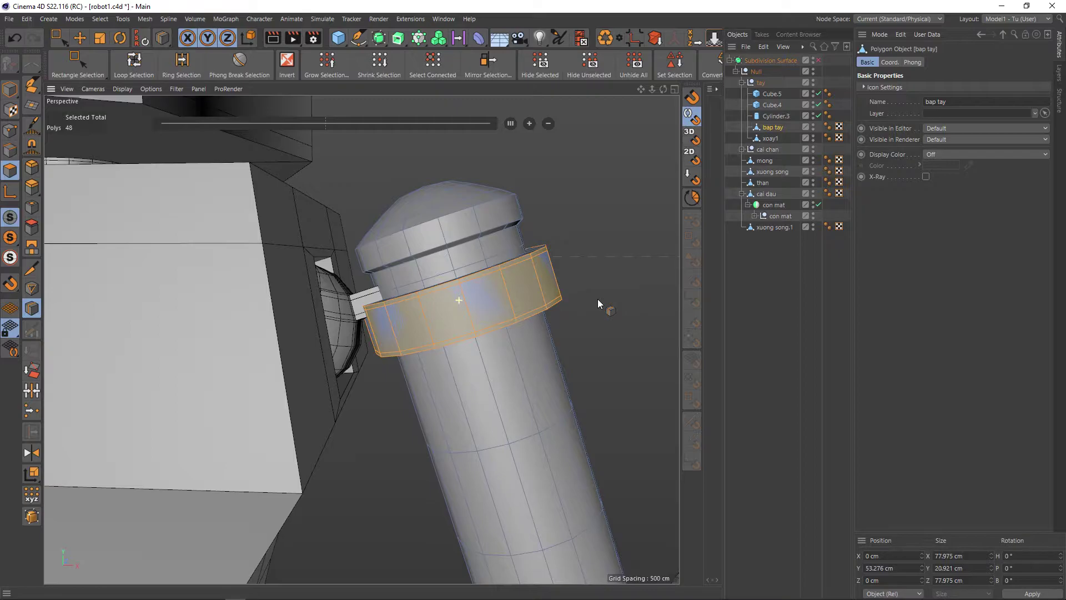
pyautogui.scroll(-2, 597, 298)
pyautogui.scroll(-2, 596, 322)
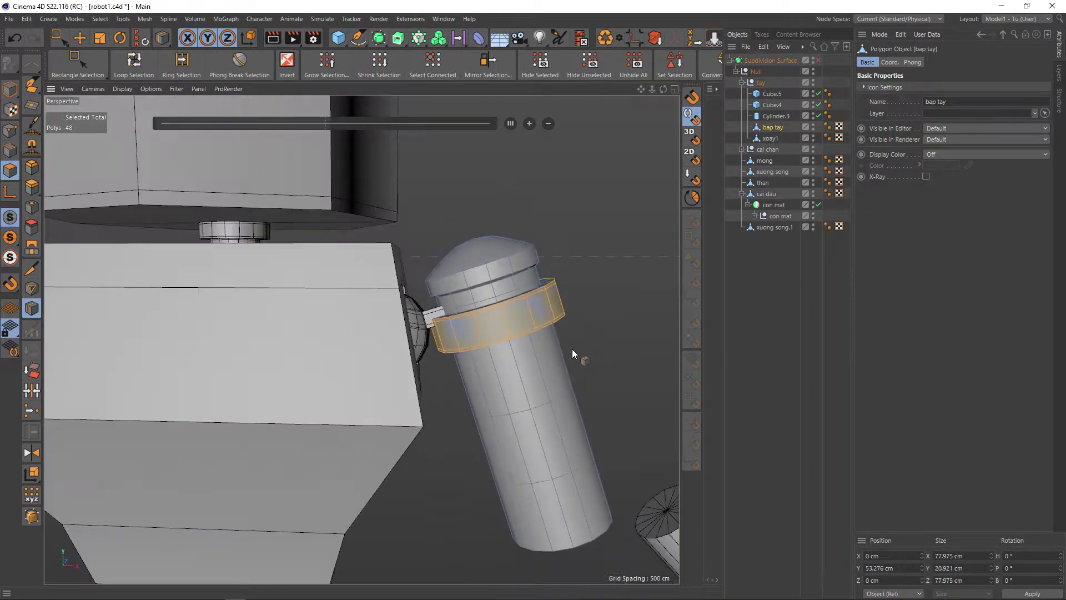
pyautogui.keyDown('alt'); pyautogui.moveTo(493, 316); pyautogui.dragTo(554, 304); pyautogui.keyUp('alt')
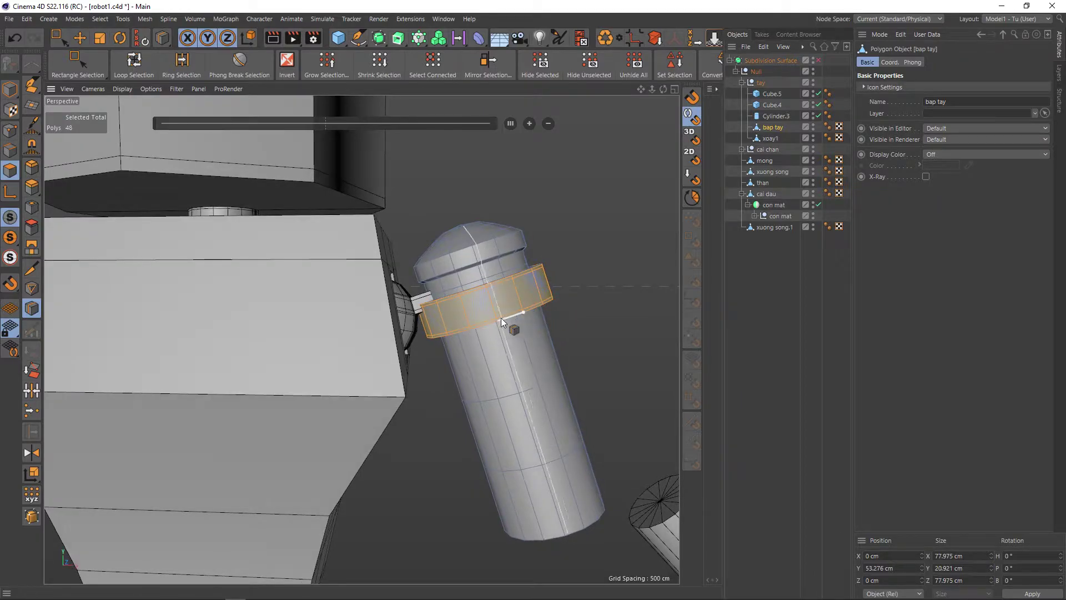
pyautogui.scroll(1, 501, 317)
pyautogui.scroll(1, 484, 307)
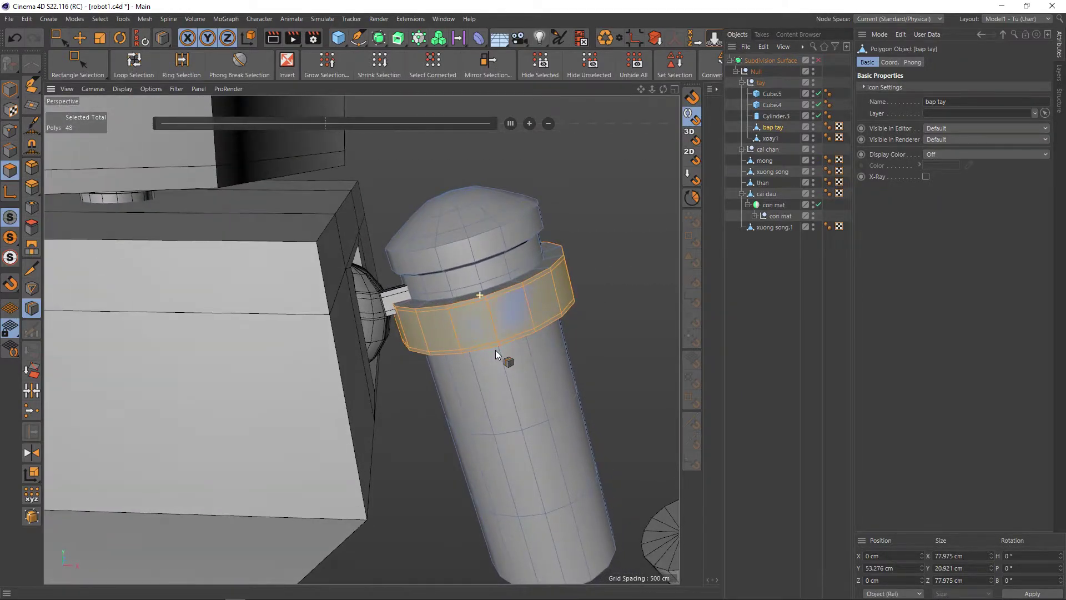
pyautogui.moveTo(496, 350)
pyautogui.keyDown('alt'); pyautogui.mouseDown()
pyautogui.moveTo(478, 271)
pyautogui.moveTo(485, 334)
pyautogui.mouseUp(); pyautogui.keyUp('alt')
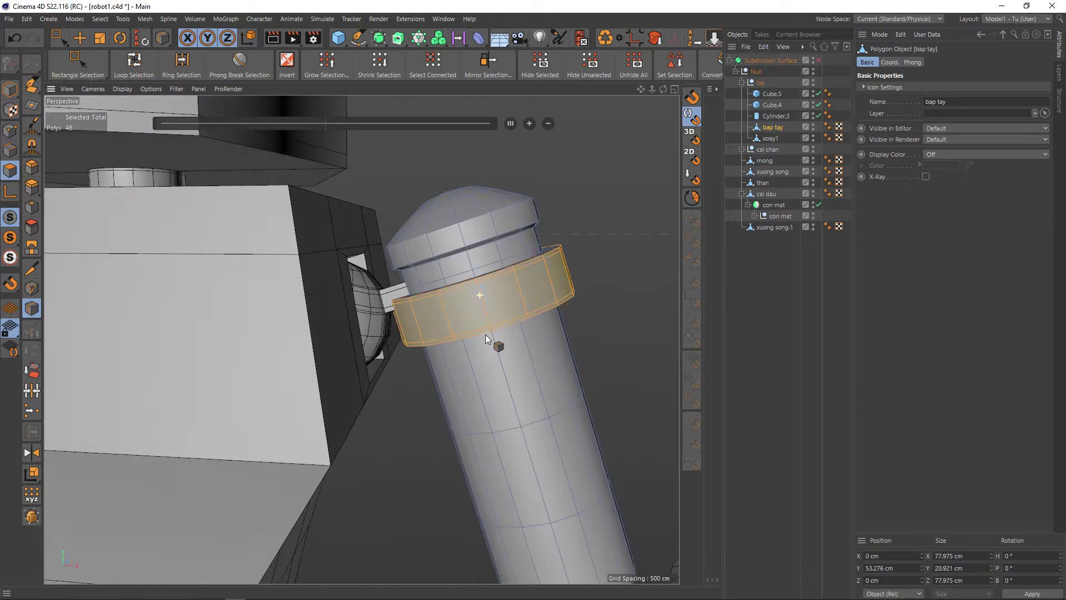
pyautogui.keyDown('alt'); pyautogui.moveTo(492, 287); pyautogui.dragTo(496, 315); pyautogui.keyUp('alt')
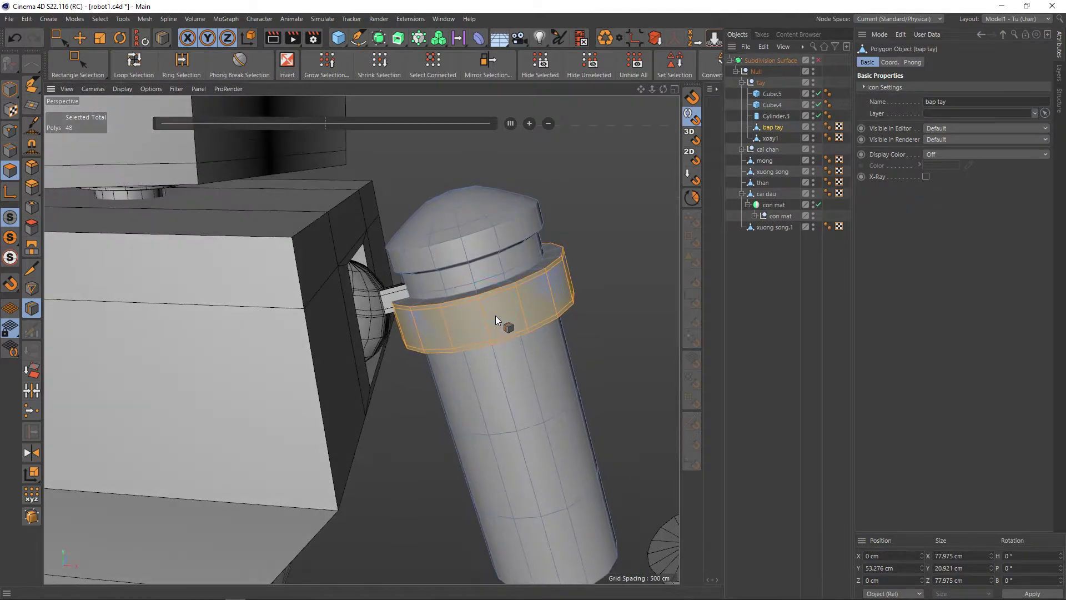
pyautogui.press('9')
pyautogui.keyDown('alt'); pyautogui.moveTo(551, 279); pyautogui.dragTo(552, 296); pyautogui.keyUp('alt')
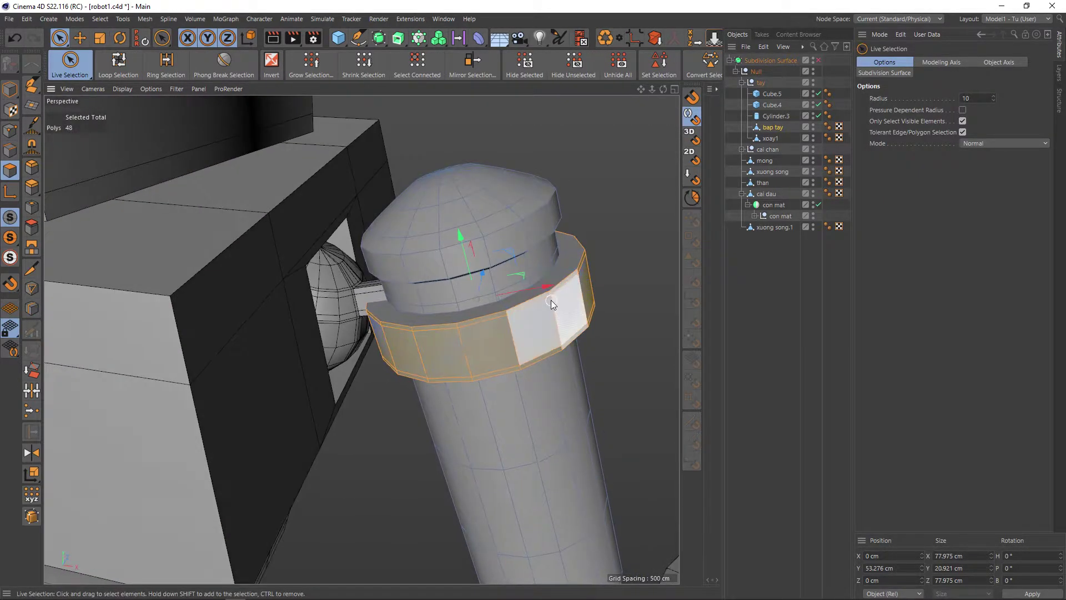
pyautogui.press('u')
pyautogui.press('l')
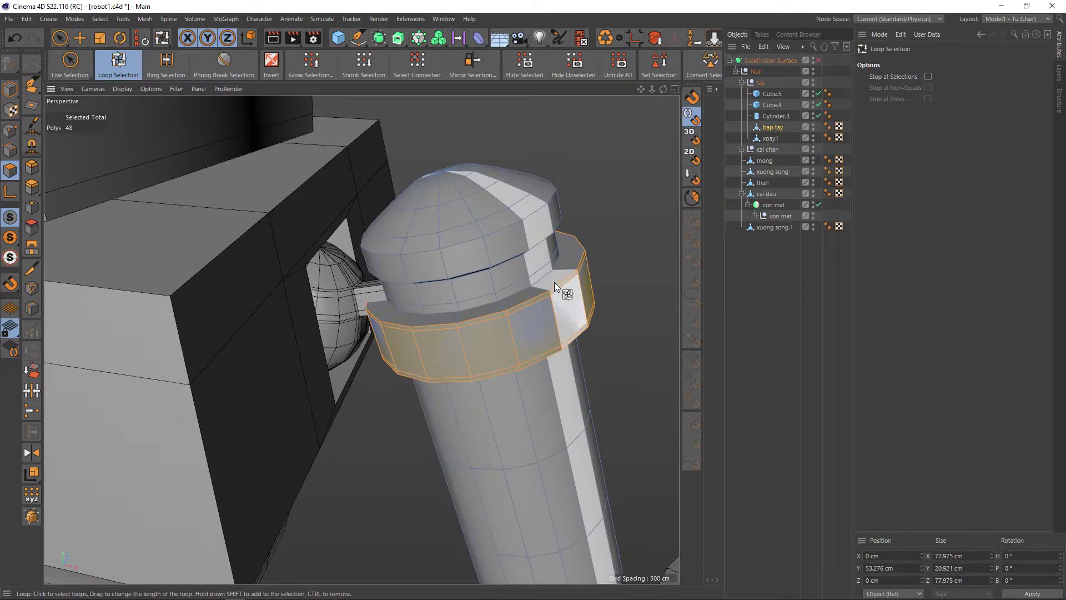
pyautogui.keyDown('shift'); pyautogui.click(571, 267); pyautogui.keyUp('shift')
pyautogui.moveTo(584, 300)
pyautogui.keyDown('alt'); pyautogui.mouseDown()
pyautogui.moveTo(564, 249)
pyautogui.moveTo(536, 235)
pyautogui.moveTo(613, 282)
pyautogui.moveTo(650, 361)
pyautogui.moveTo(637, 328)
pyautogui.mouseUp(); pyautogui.keyUp('alt')
pyautogui.keyDown('shift'); pyautogui.click(552, 241); pyautogui.keyUp('shift')
# Step: Raise the selected collar ring faces about 3.5 cm toward the cap
pyautogui.press('e')
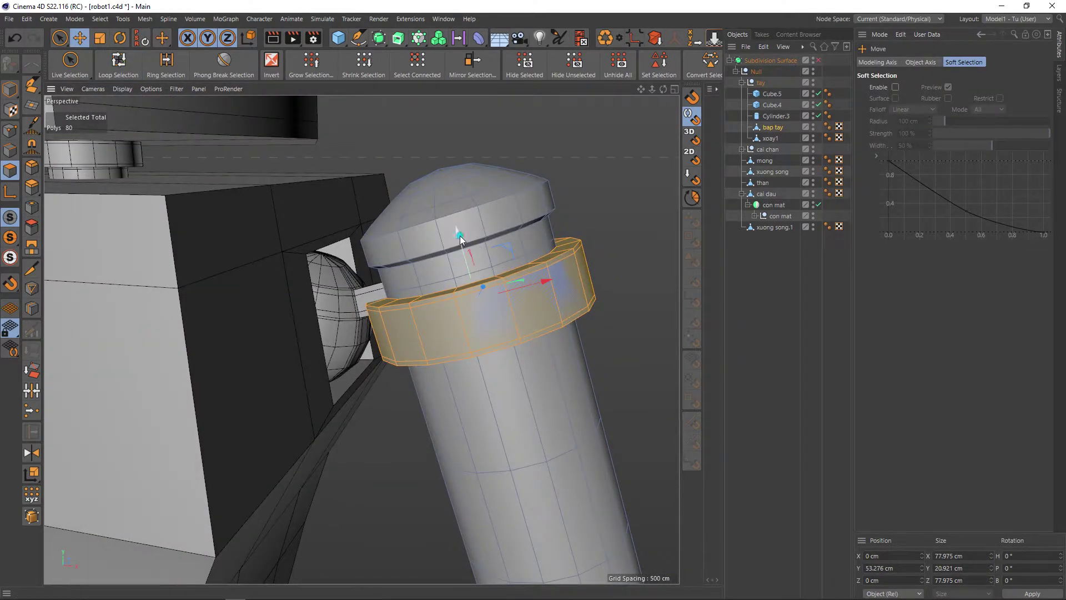
pyautogui.moveTo(460, 235); pyautogui.dragTo(456, 221)
pyautogui.scroll(3, 481, 256)
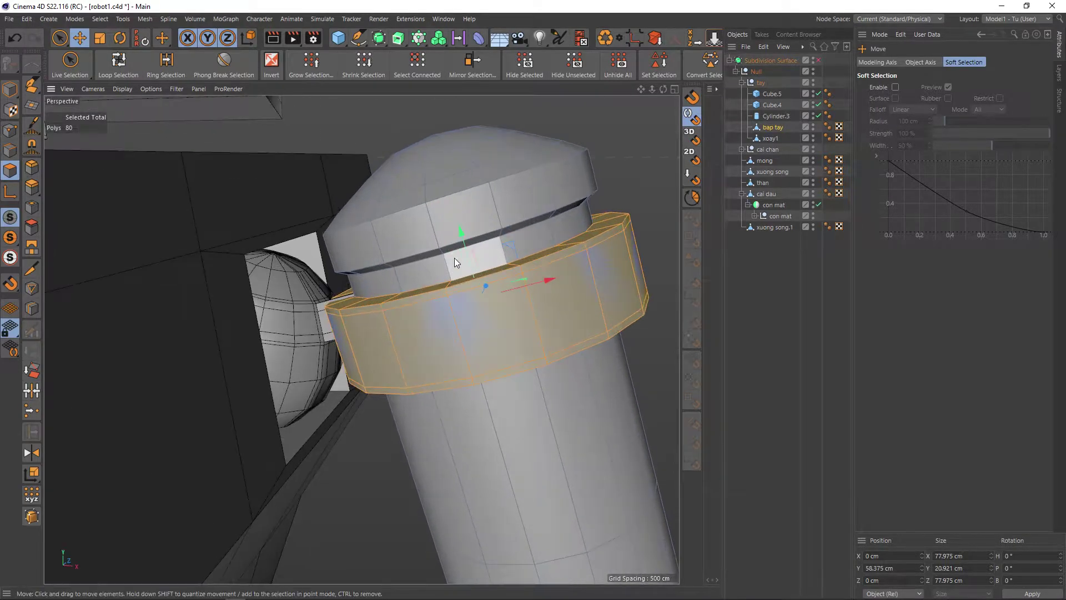
pyautogui.moveTo(454, 257)
pyautogui.keyDown('alt'); pyautogui.mouseDown()
pyautogui.moveTo(487, 270)
pyautogui.moveTo(498, 300)
pyautogui.mouseUp(); pyautogui.keyUp('alt')
# Step: Cut an extra edge loop around the collar ring and preview the arm smoothed
pyautogui.press('k')
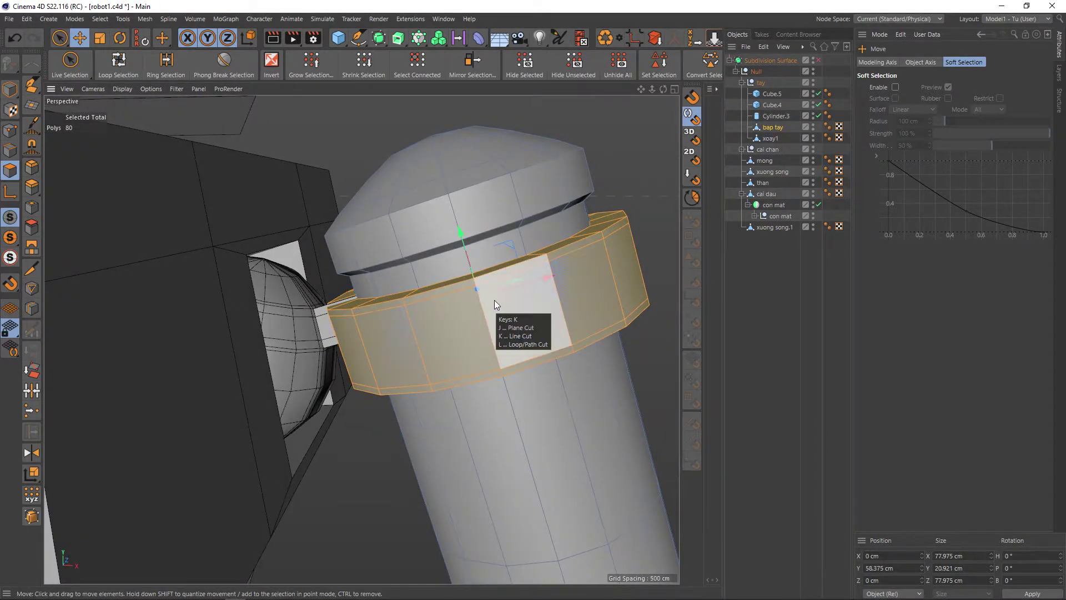
pyautogui.press('l')
pyautogui.click(470, 270)
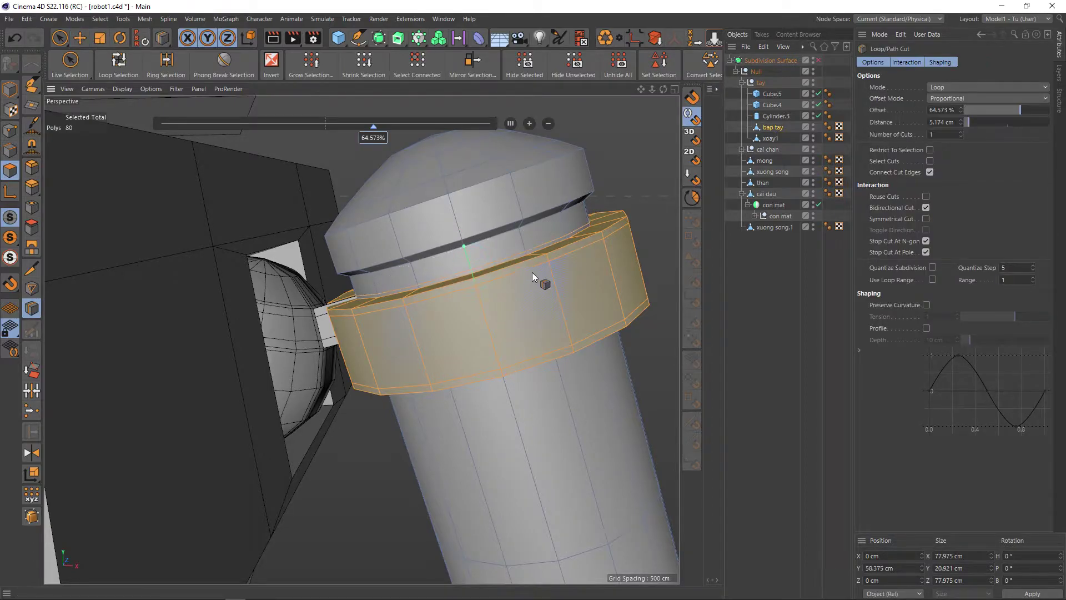
pyautogui.press('q')
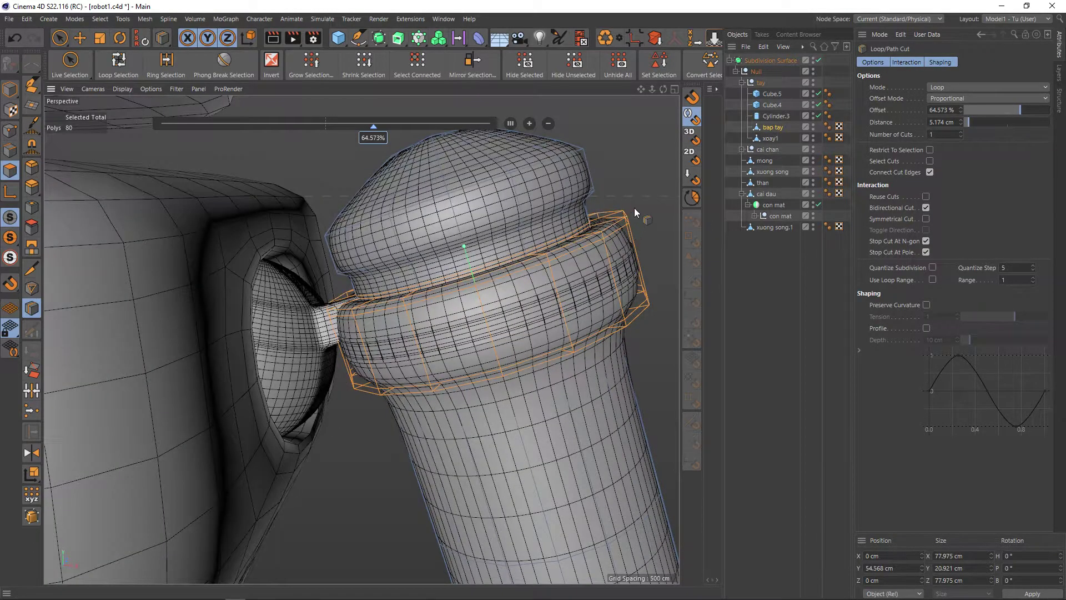
pyautogui.scroll(-2, 633, 225)
# Step: With smoothing off, loop-select the 16-polygon band near the top of the arm cap
pyautogui.press('space')
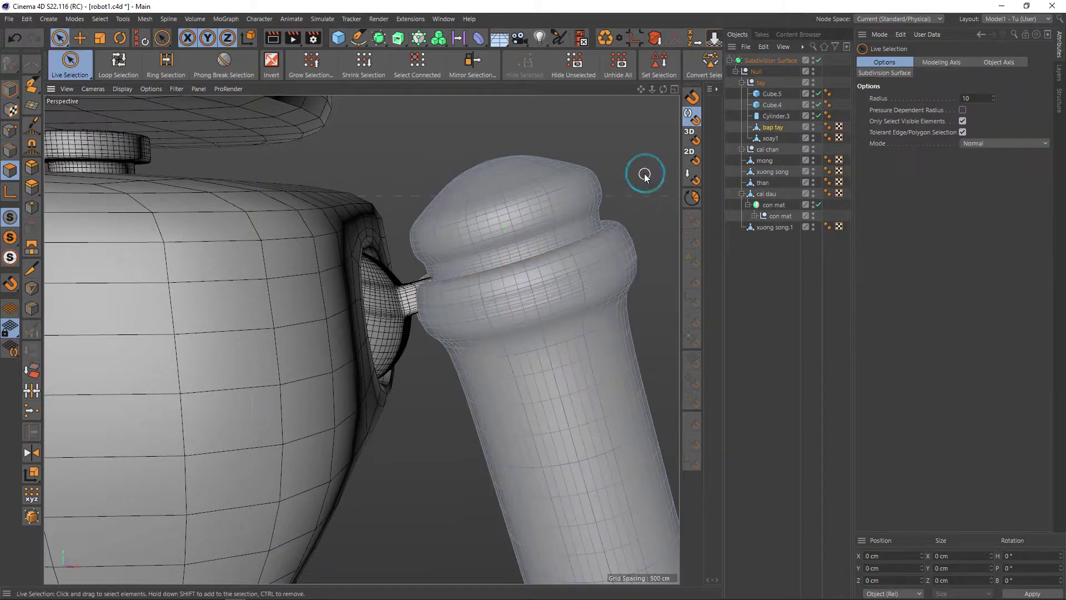
pyautogui.moveTo(642, 171)
pyautogui.keyDown('alt'); pyautogui.mouseDown()
pyautogui.moveTo(608, 251)
pyautogui.moveTo(592, 258)
pyautogui.moveTo(600, 268)
pyautogui.moveTo(590, 290)
pyautogui.moveTo(558, 331)
pyautogui.moveTo(572, 304)
pyautogui.mouseUp(); pyautogui.keyUp('alt')
pyautogui.press('q')
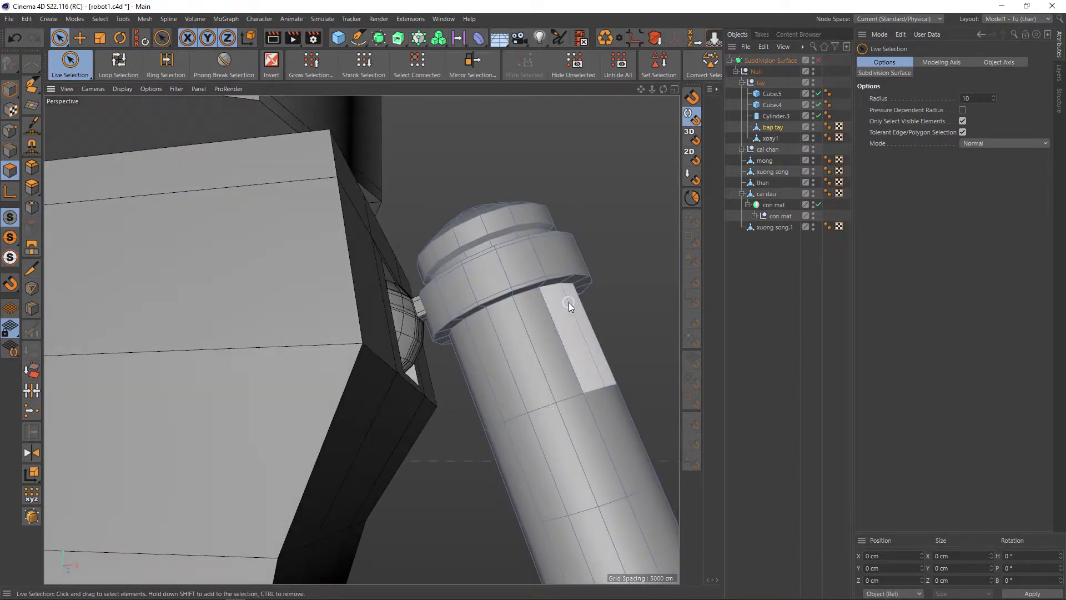
pyautogui.press('k')
pyautogui.press('l')
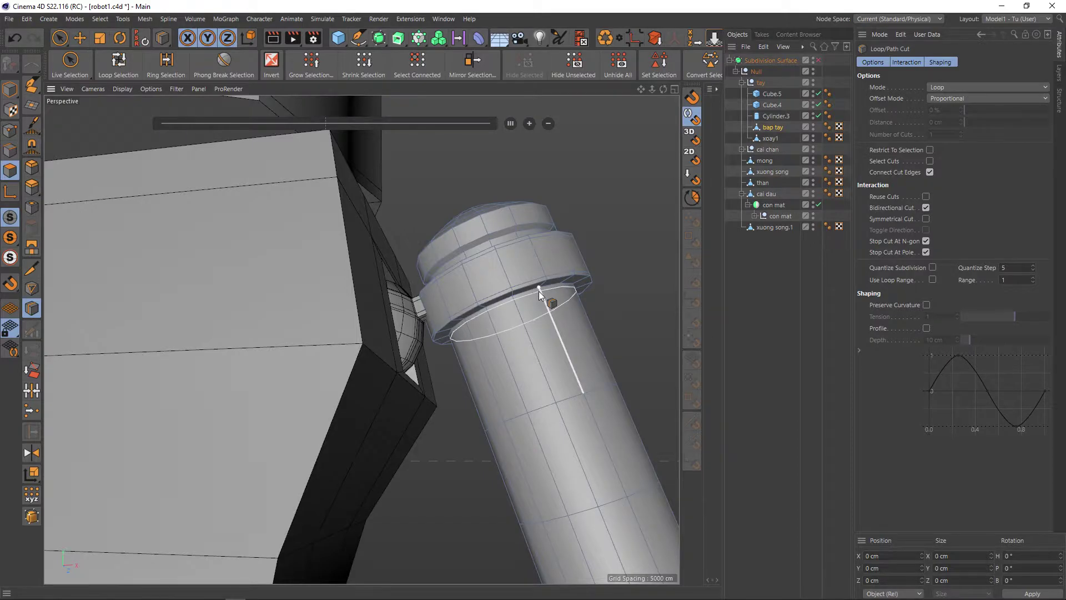
pyautogui.keyDown('alt'); pyautogui.moveTo(539, 291); pyautogui.dragTo(556, 282); pyautogui.keyUp('alt')
pyautogui.press('u')
pyautogui.press('l')
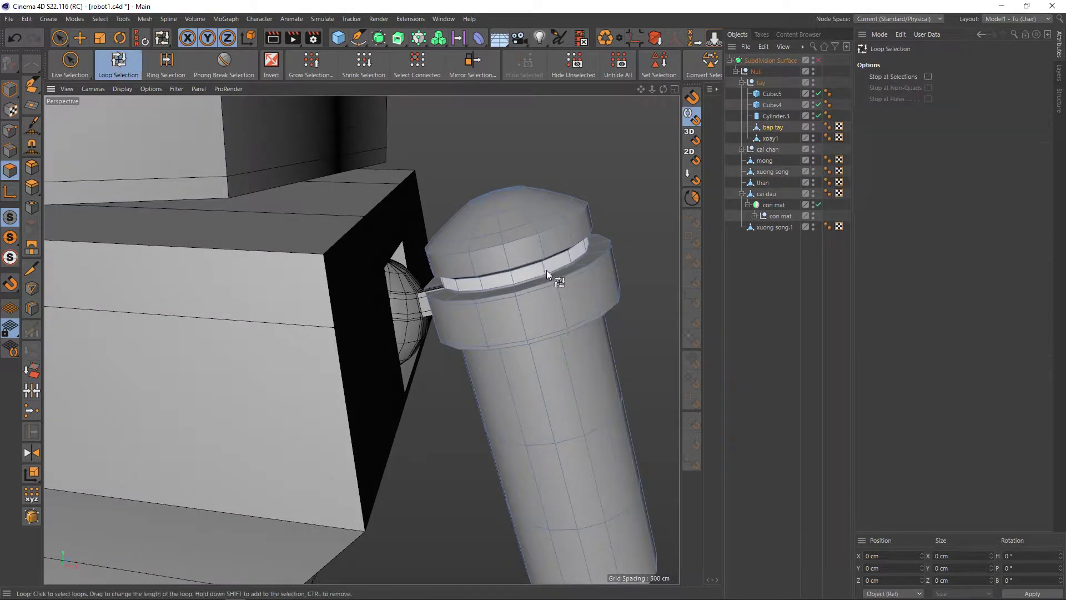
pyautogui.click(538, 248)
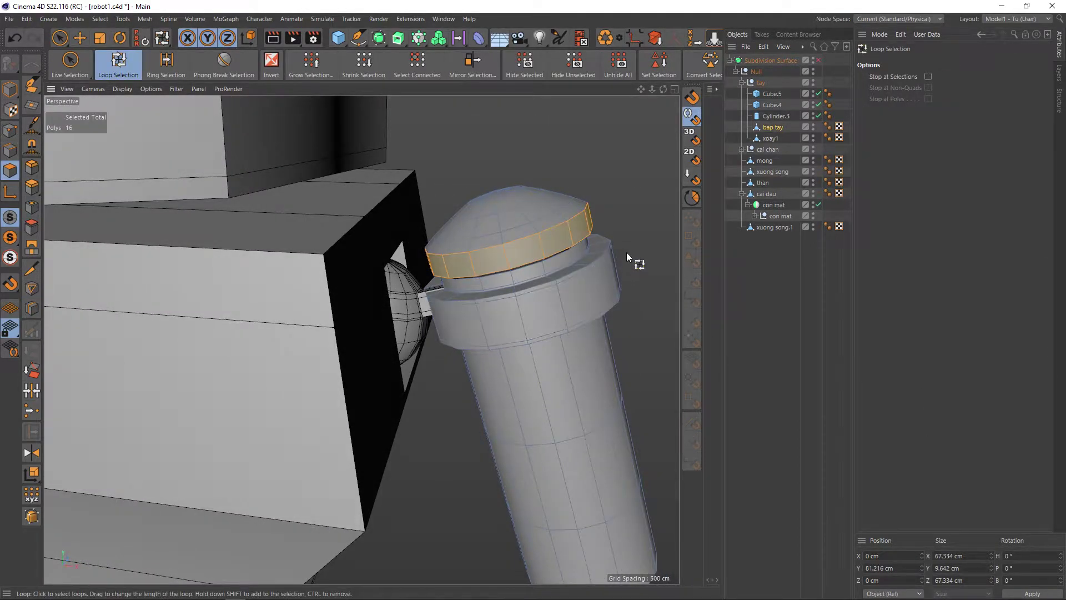
# Step: Extrude the cap band outward 4.7 cm, preview it smoothed, and compare against robot1.PNG
pyautogui.press('d')
pyautogui.moveTo(627, 250)
pyautogui.mouseDown()
pyautogui.moveTo(638, 250)
pyautogui.moveTo(614, 252)
pyautogui.moveTo(605, 225)
pyautogui.mouseUp()
pyautogui.press('q')
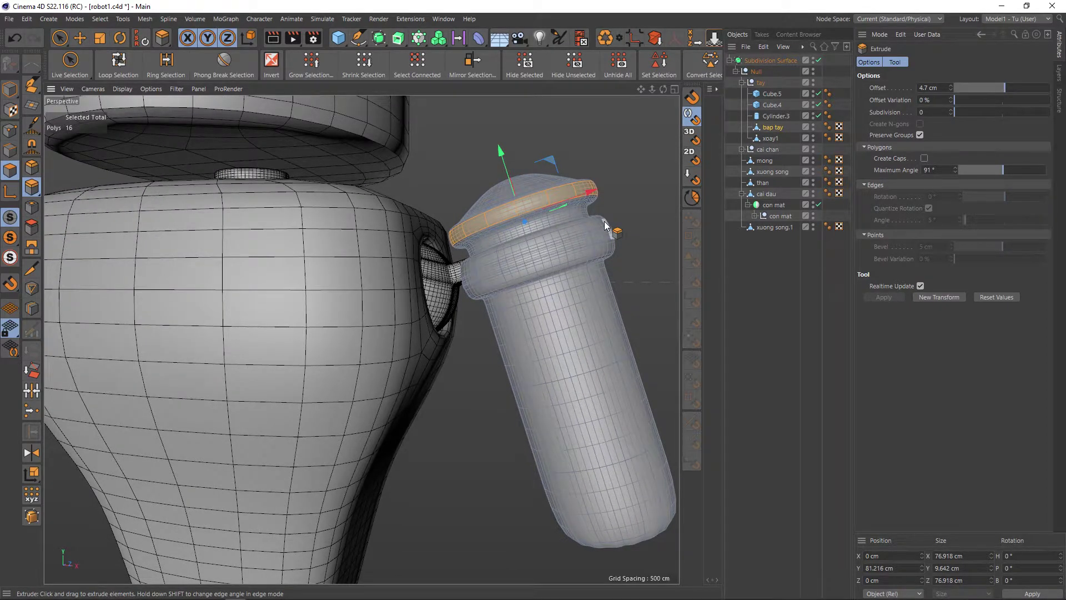
pyautogui.hotkey('alt', 'Tab')
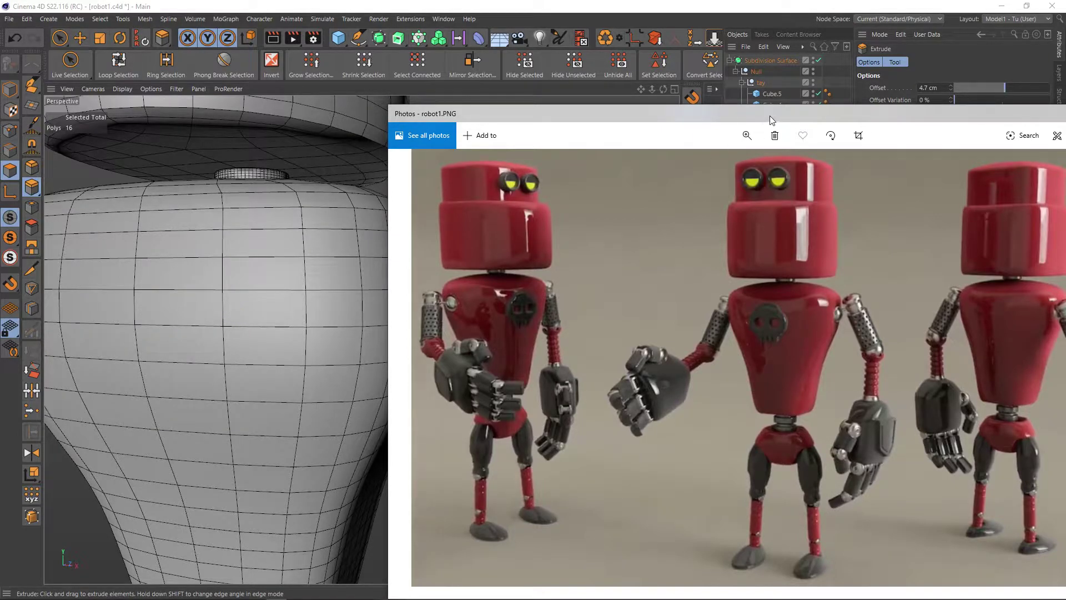
pyautogui.moveTo(769, 115); pyautogui.dragTo(1065, 117)
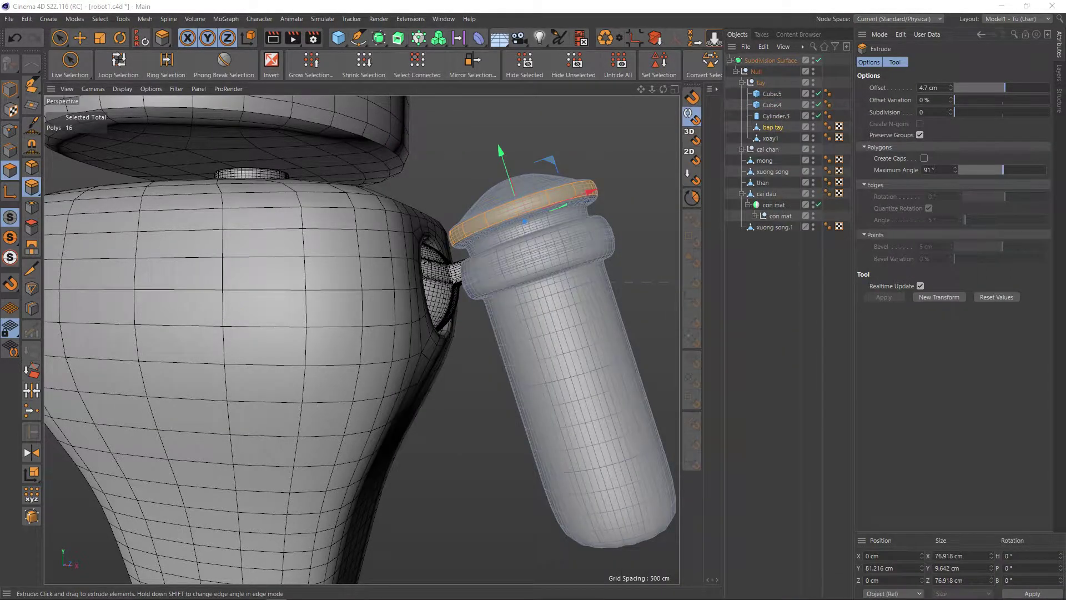
# Step: With smoothing off, ring-select the arm cylinder's 144 lengthwise edges in Edges mode
pyautogui.press('q')
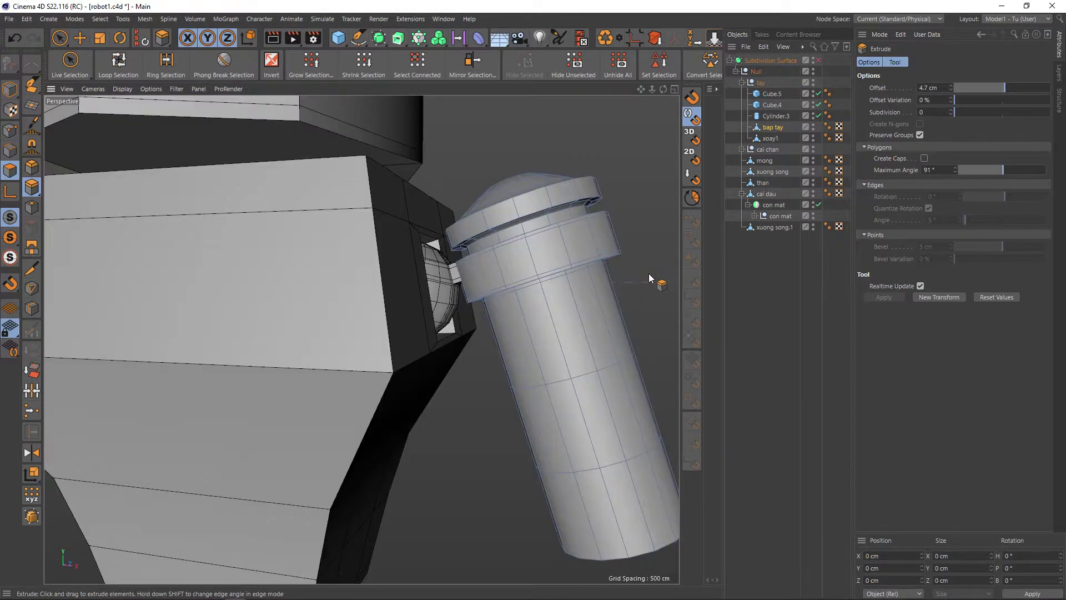
pyautogui.moveTo(649, 273)
pyautogui.keyDown('alt'); pyautogui.mouseDown()
pyautogui.moveTo(476, 316)
pyautogui.moveTo(536, 333)
pyautogui.moveTo(541, 317)
pyautogui.mouseUp(); pyautogui.keyUp('alt')
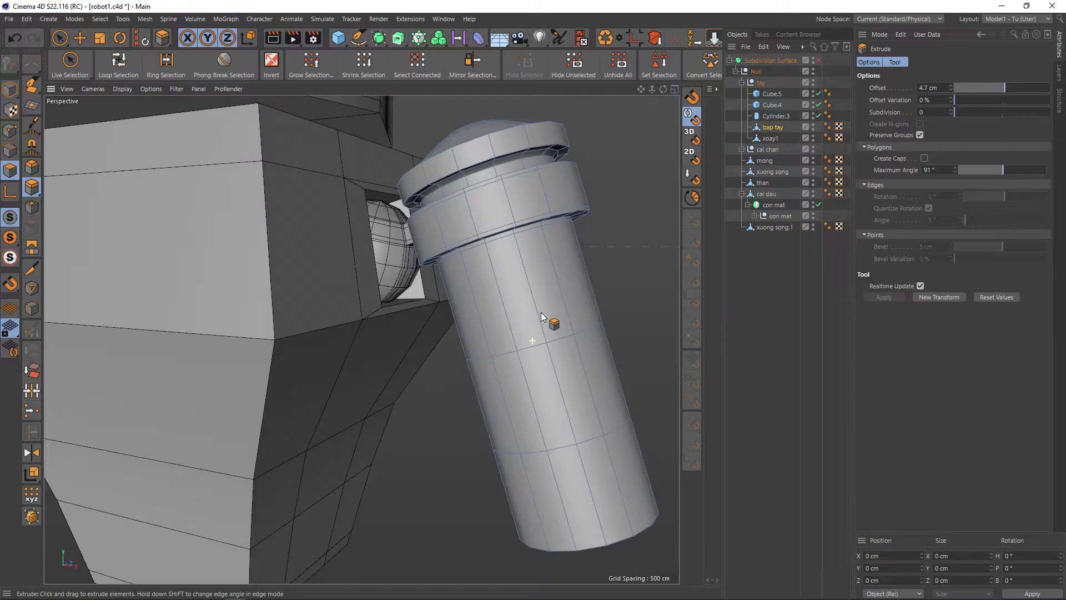
pyautogui.press('u')
pyautogui.press('b')
pyautogui.click(520, 274)
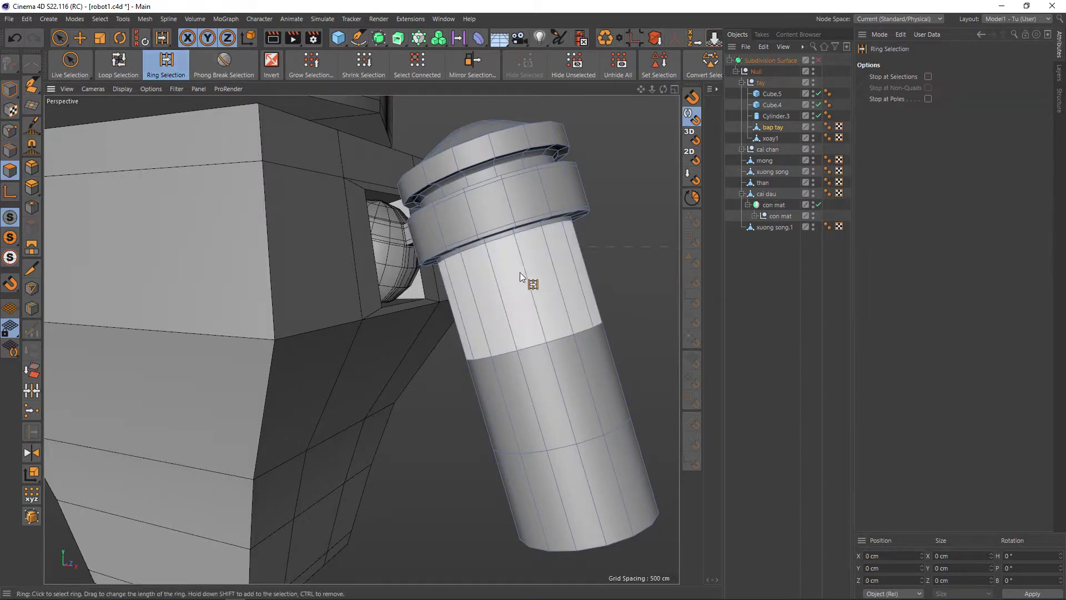
pyautogui.click(10, 150)
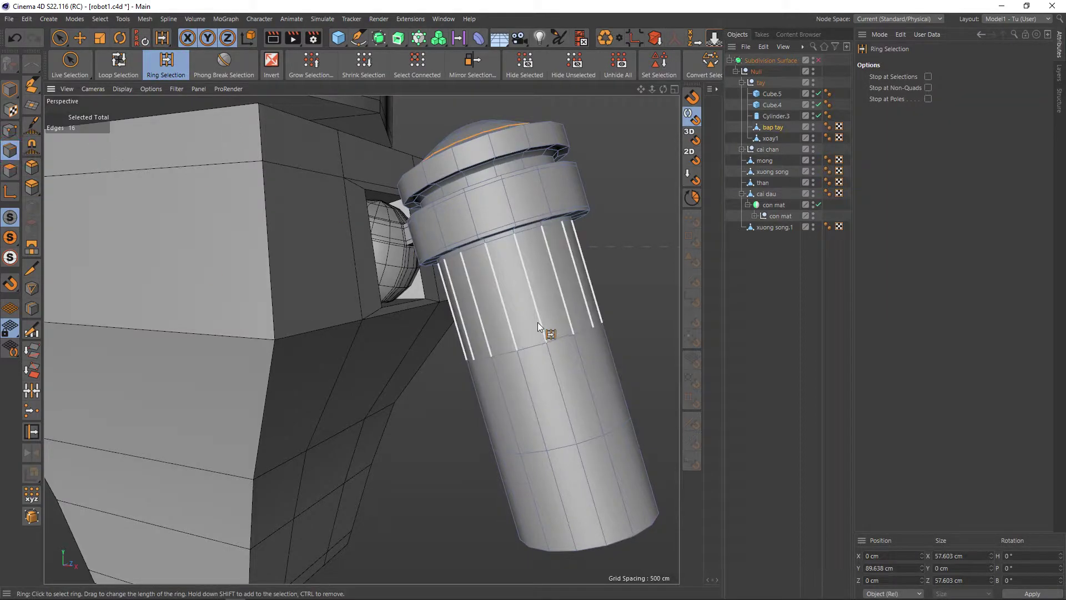
pyautogui.moveTo(537, 319); pyautogui.dragTo(592, 467)
# Step: Edge Cut the lengthwise edges with Subdivision 2, then undo the cut
pyautogui.click(32, 330)
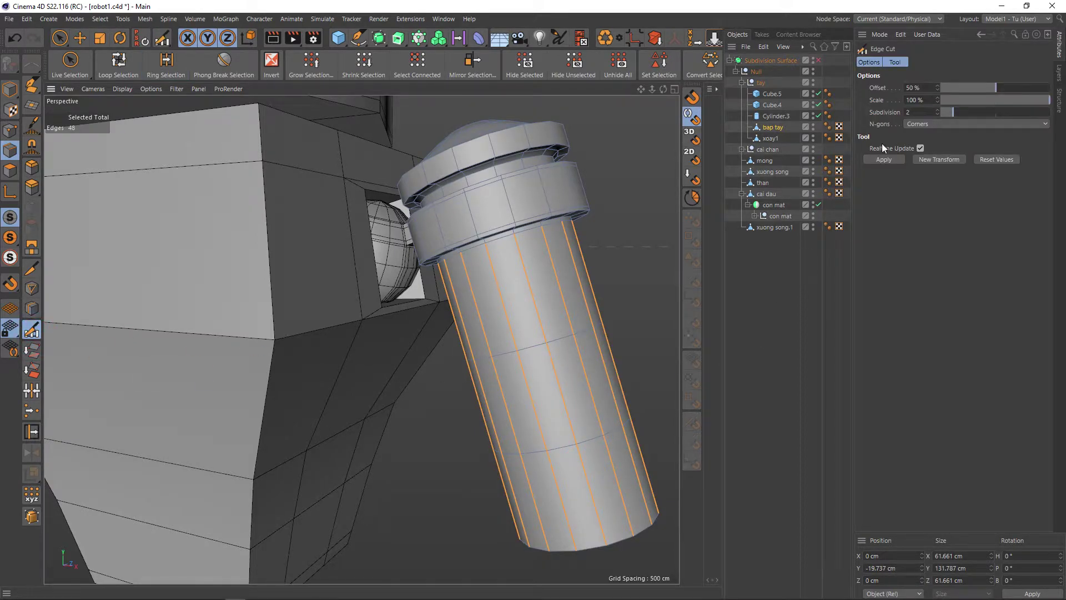
pyautogui.click(887, 159)
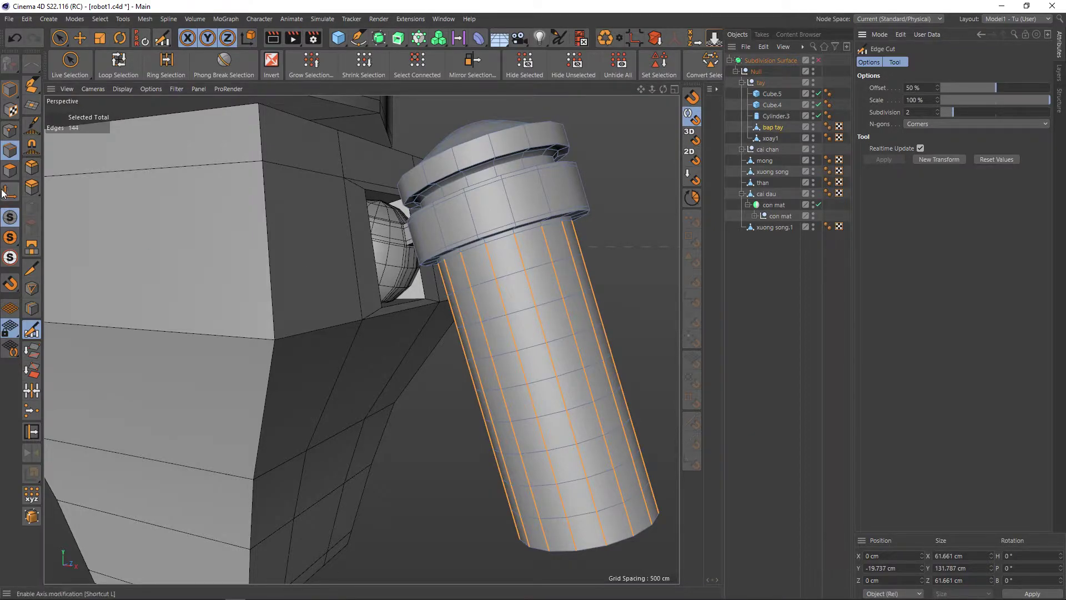
pyautogui.click(10, 170)
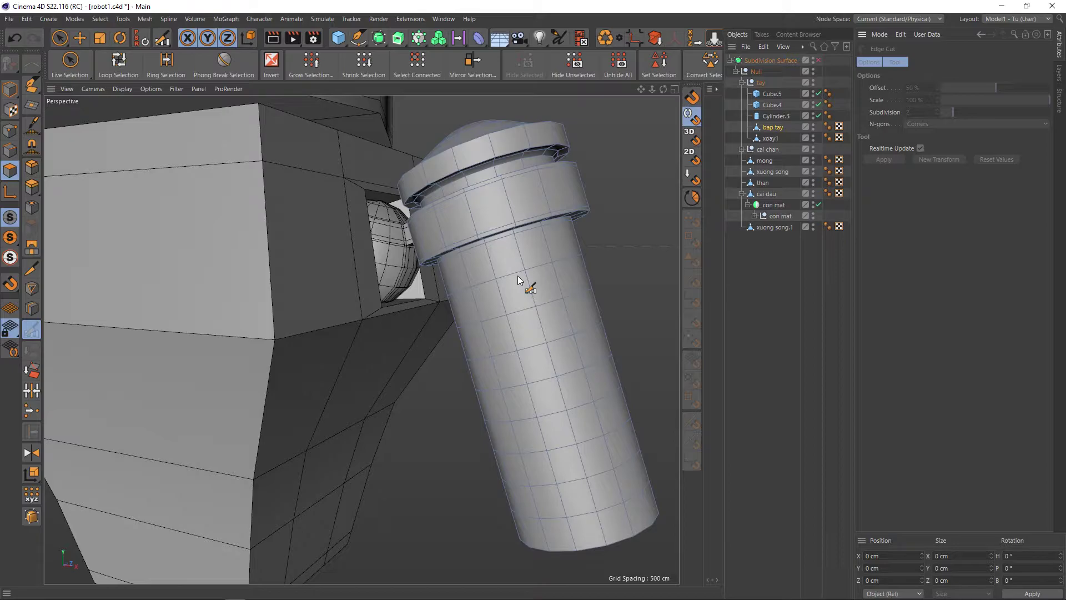
pyautogui.hotkey('ctrl', 'z')
pyautogui.hotkey('ctrl', 'z')
# Step: Redo the edge cut and convert the edge selection to polygons
pyautogui.hotkey('ctrl', 'y')
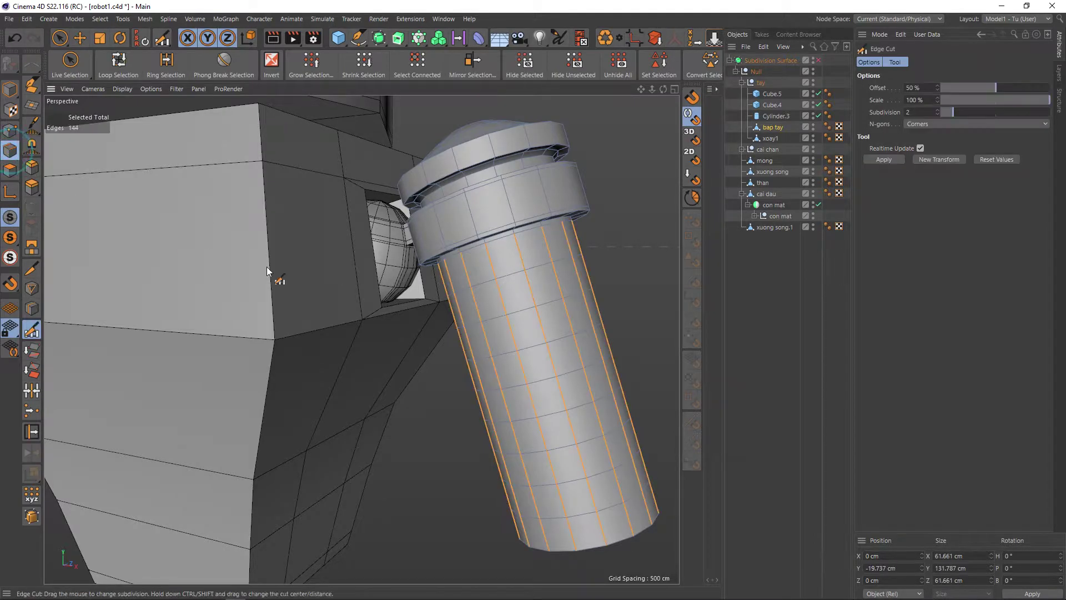
pyautogui.click(10, 150)
pyautogui.moveTo(601, 277)
pyautogui.keyDown('alt'); pyautogui.mouseDown()
pyautogui.moveTo(545, 278)
pyautogui.moveTo(545, 231)
pyautogui.moveTo(552, 286)
pyautogui.mouseUp(); pyautogui.keyUp('alt')
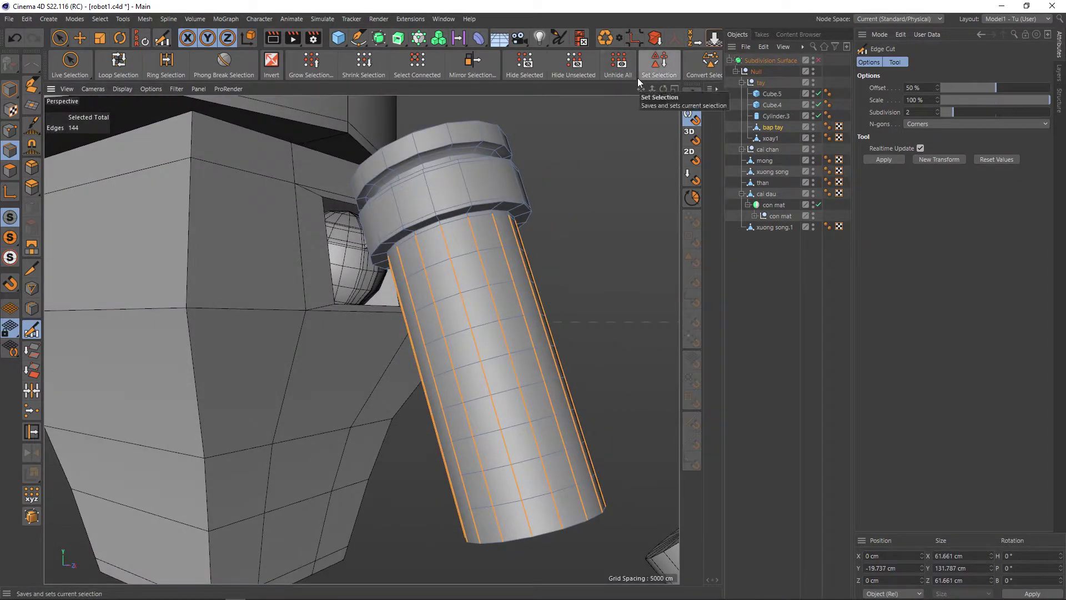
pyautogui.click(705, 70)
pyautogui.click(717, 95)
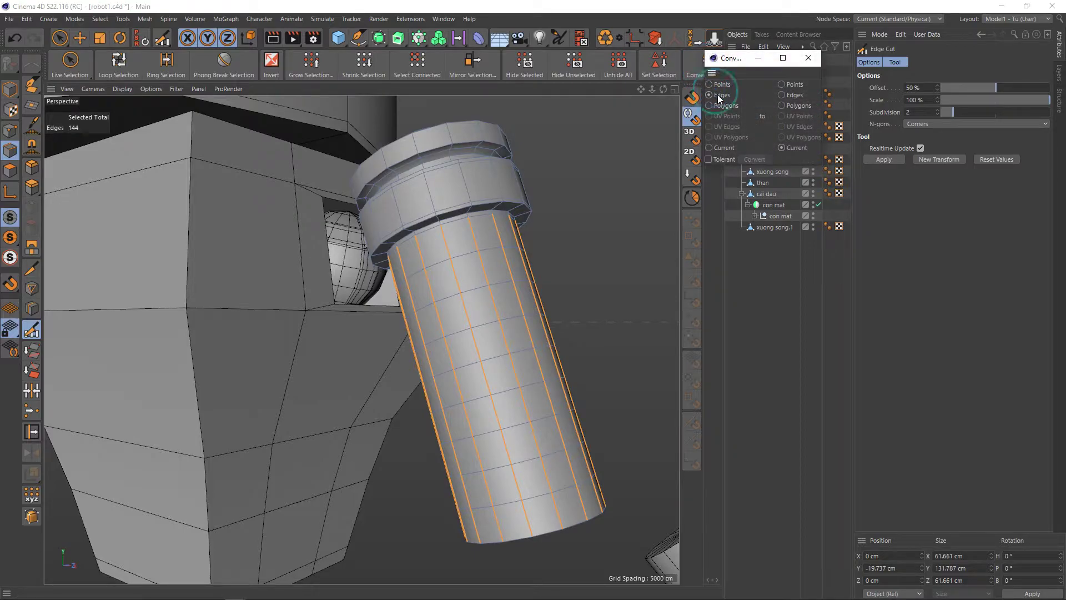
pyautogui.click(784, 105)
pyautogui.click(755, 159)
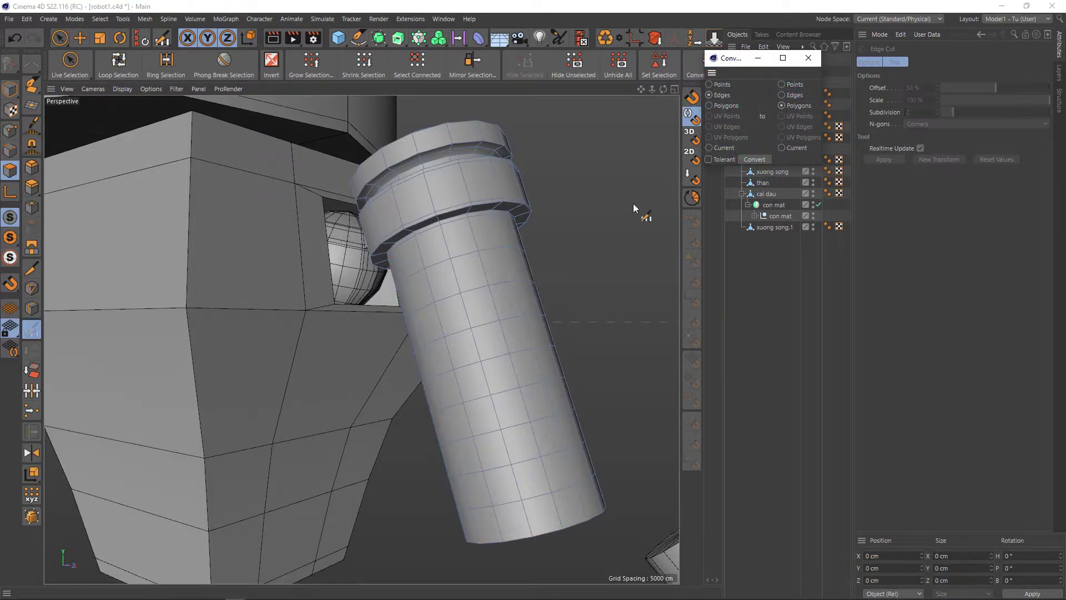
# Step: Rectangle-select the arm's 150 polygons below the collar in the Front view
pyautogui.moveTo(621, 279)
pyautogui.keyDown('alt'); pyautogui.mouseDown()
pyautogui.moveTo(592, 286)
pyautogui.moveTo(607, 291)
pyautogui.moveTo(582, 282)
pyautogui.moveTo(628, 294)
pyautogui.mouseUp(); pyautogui.keyUp('alt')
pyautogui.press('space')
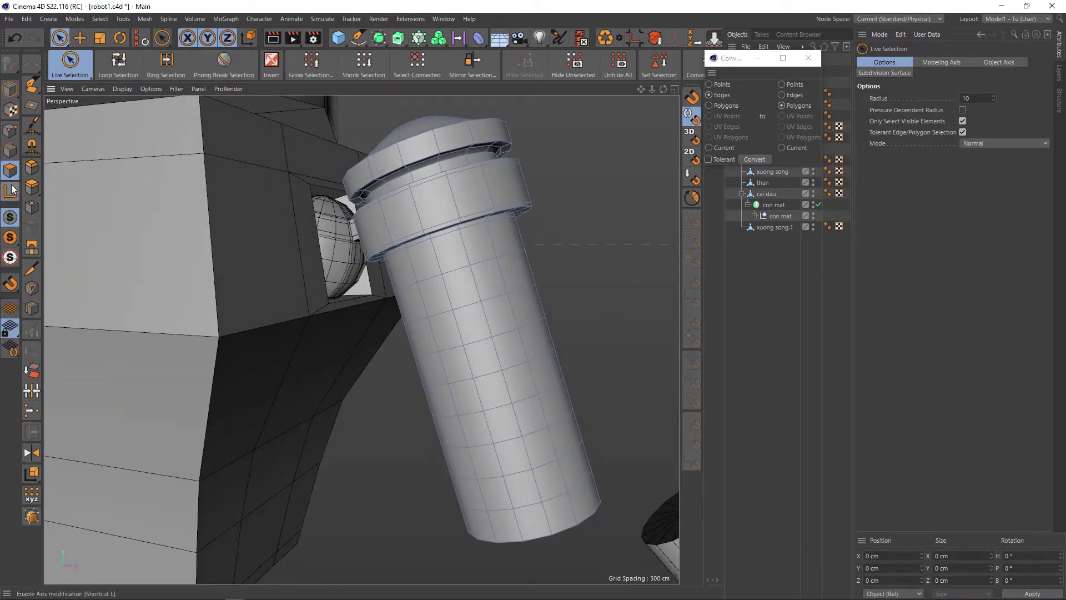
pyautogui.press('0')
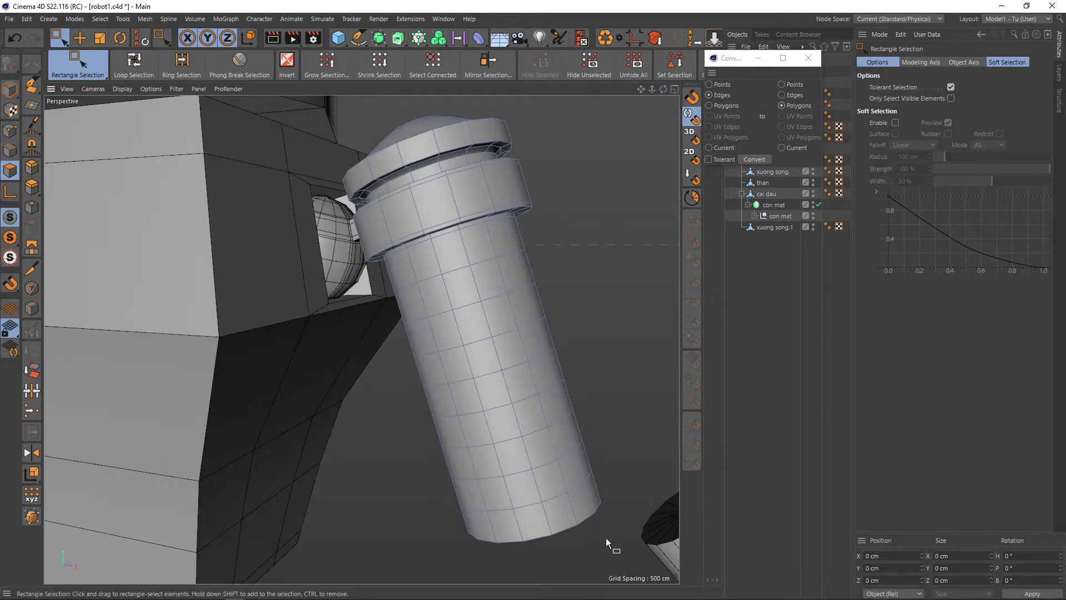
pyautogui.moveTo(628, 530); pyautogui.dragTo(600, 285)
pyautogui.middleClick(608, 309)
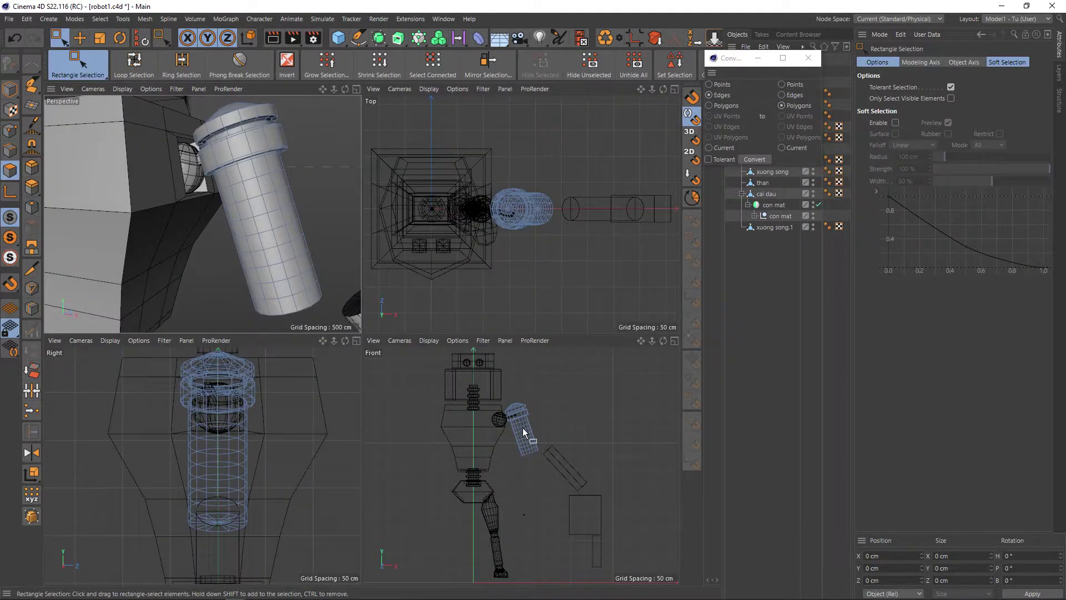
pyautogui.middleClick(508, 424)
pyautogui.scroll(3, 341, 271)
pyautogui.scroll(3, 354, 236)
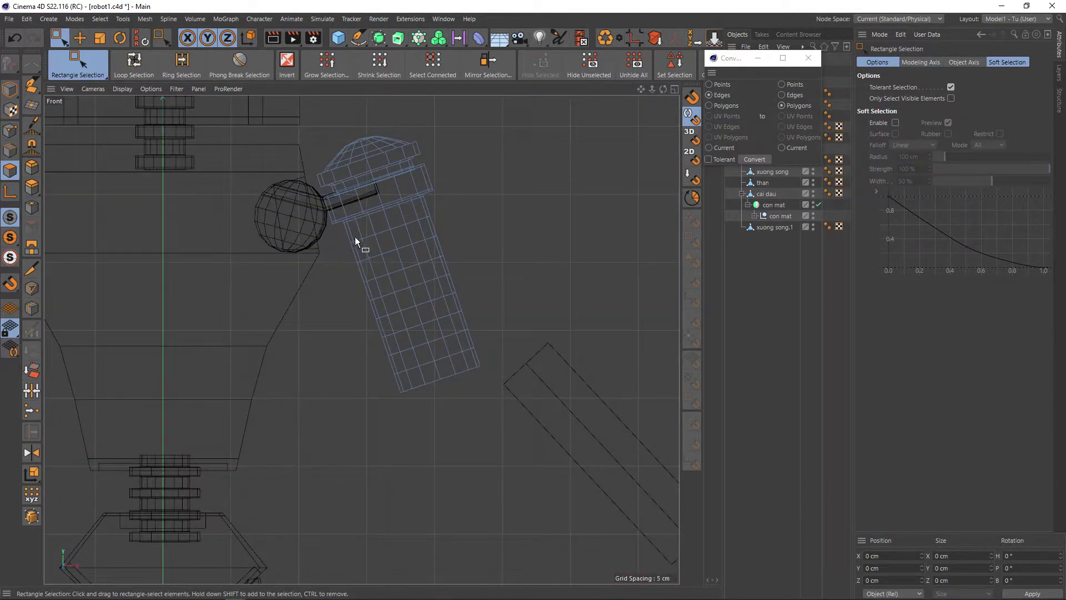
pyautogui.moveTo(335, 226); pyautogui.dragTo(564, 368)
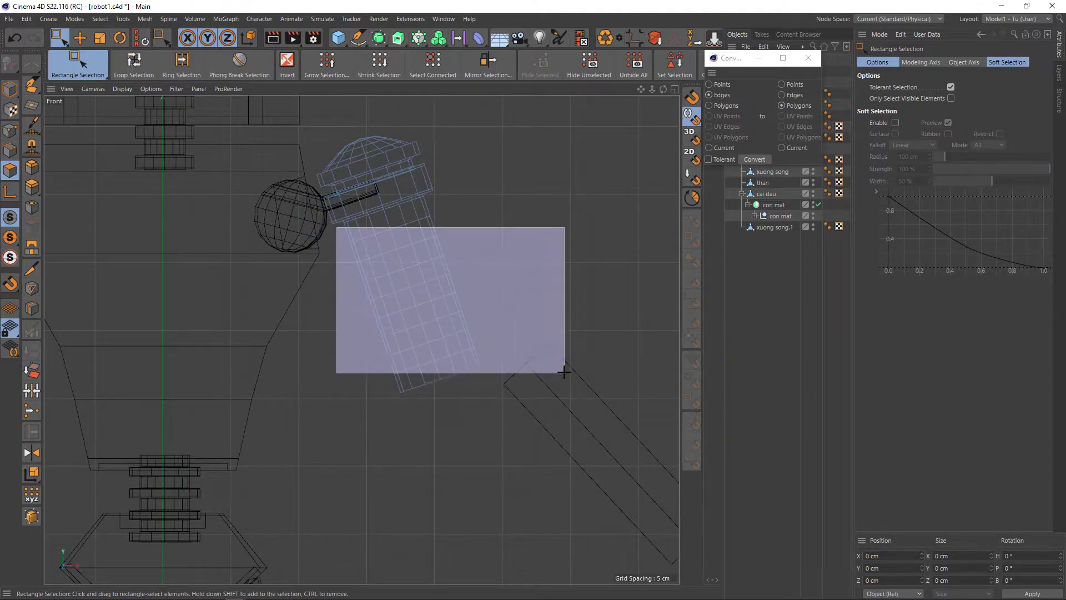
pyautogui.keyDown('shift'); pyautogui.moveTo(486, 233); pyautogui.dragTo(386, 201); pyautogui.keyUp('shift')
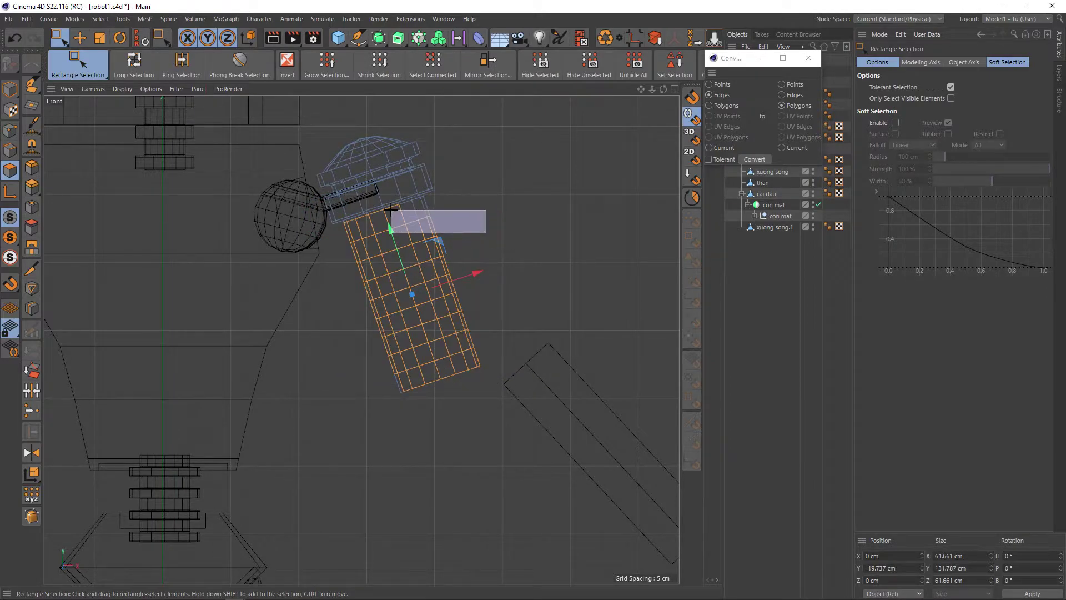
pyautogui.keyDown('shift'); pyautogui.moveTo(363, 356); pyautogui.dragTo(422, 388); pyautogui.keyUp('shift')
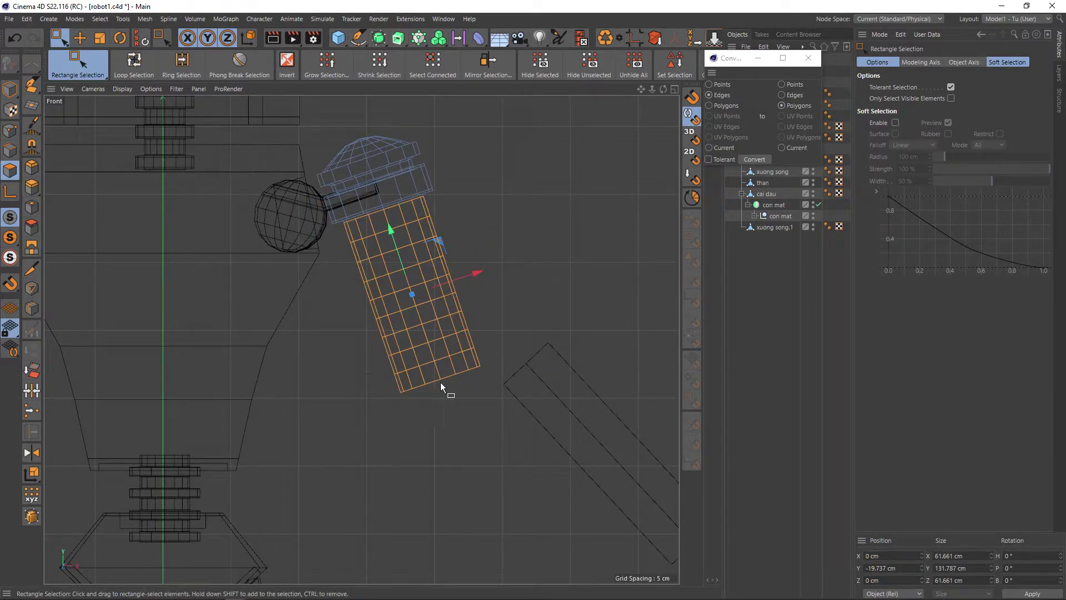
pyautogui.middleClick(380, 280)
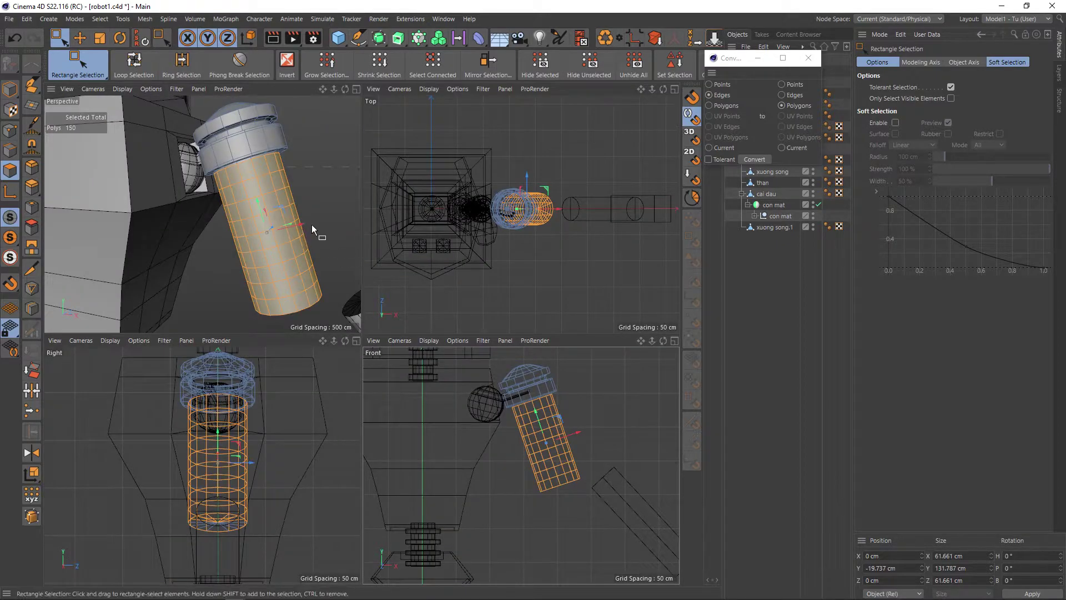
pyautogui.middleClick(311, 225)
pyautogui.moveTo(602, 368)
pyautogui.keyDown('alt'); pyautogui.mouseDown()
pyautogui.moveTo(454, 247)
pyautogui.moveTo(479, 281)
pyautogui.mouseUp(); pyautogui.keyUp('alt')
# Step: Paint-deselect the cap polygons, keeping 144 side faces, and undo a trial Extrude Inner
pyautogui.press('9')
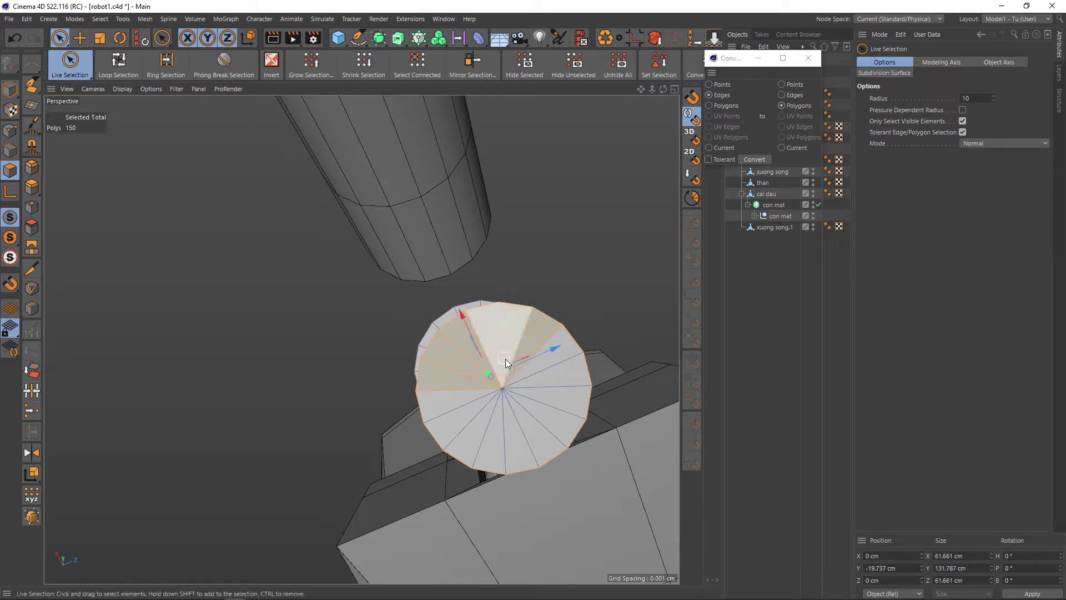
pyautogui.keyDown('ctrl'); pyautogui.moveTo(549, 339); pyautogui.dragTo(477, 383); pyautogui.keyUp('ctrl')
pyautogui.moveTo(594, 289)
pyautogui.keyDown('alt'); pyautogui.mouseDown()
pyautogui.moveTo(396, 280)
pyautogui.moveTo(594, 383)
pyautogui.mouseUp(); pyautogui.keyUp('alt')
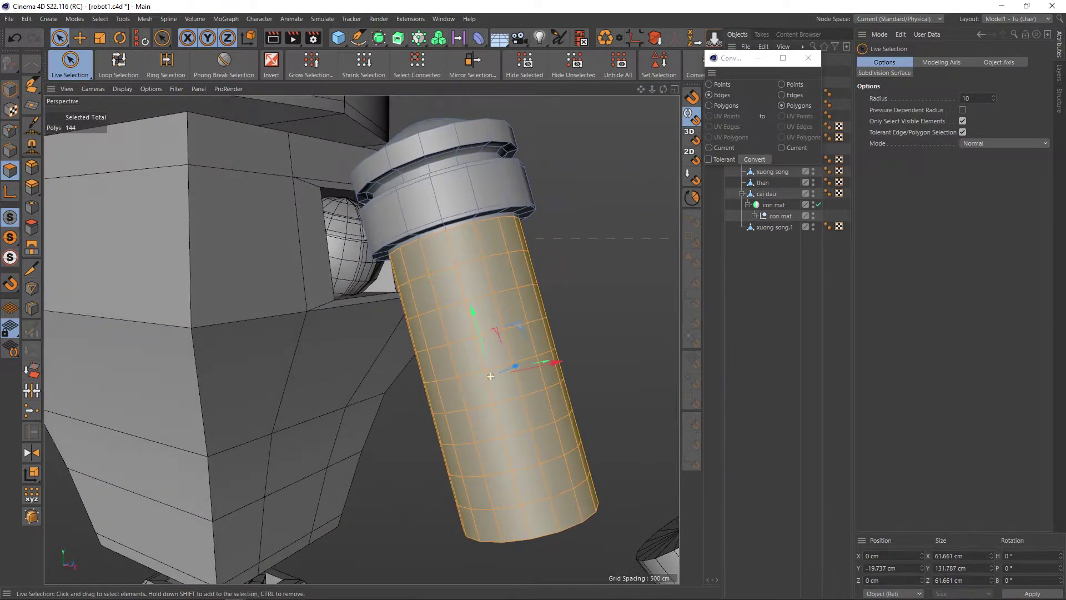
pyautogui.moveTo(548, 254)
pyautogui.keyDown('alt'); pyautogui.mouseDown()
pyautogui.moveTo(536, 233)
pyautogui.moveTo(597, 264)
pyautogui.mouseUp(); pyautogui.keyUp('alt')
pyautogui.click(32, 207)
pyautogui.hotkey('ctrl', 'z')
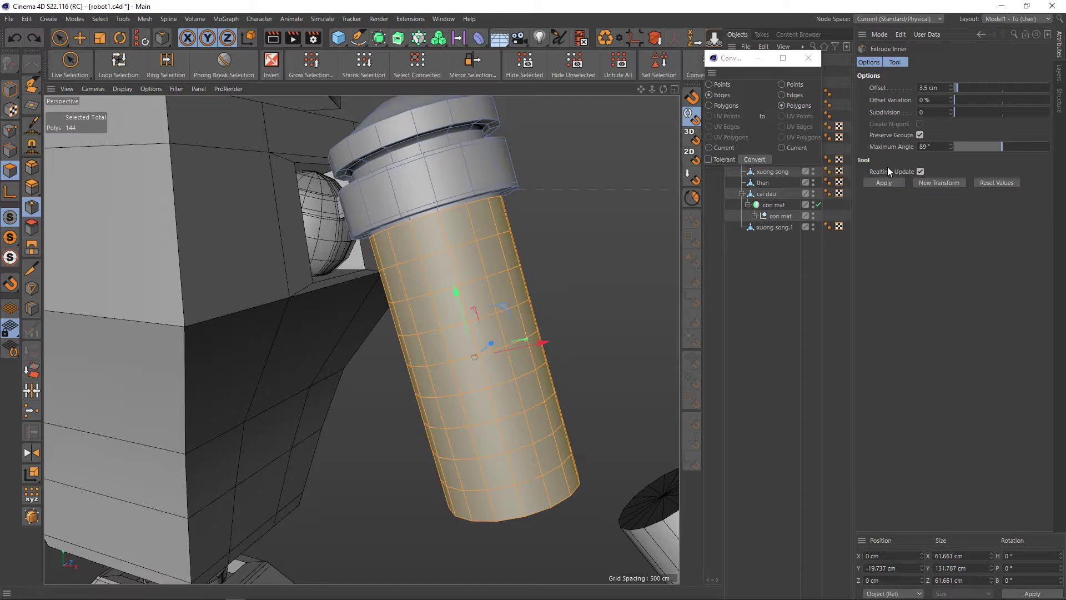
# Step: Inset each of the 144 side faces individually with Preserve Groups unchecked
pyautogui.click(920, 135)
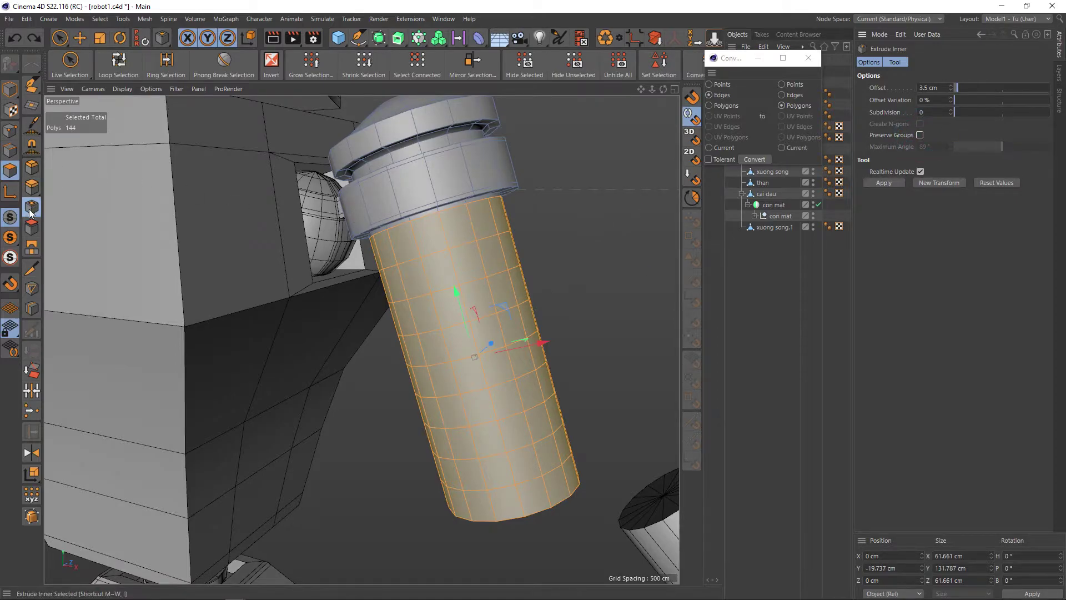
pyautogui.moveTo(580, 226)
pyautogui.mouseDown()
pyautogui.moveTo(517, 277)
pyautogui.moveTo(492, 201)
pyautogui.moveTo(512, 255)
pyautogui.moveTo(494, 211)
pyautogui.mouseUp()
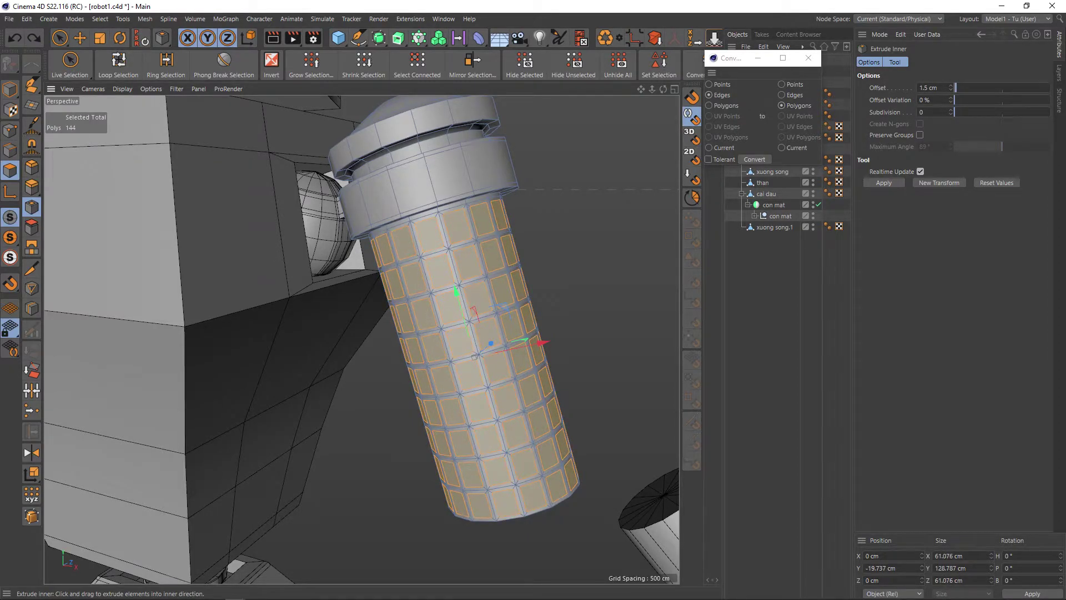
pyautogui.moveTo(562, 273)
pyautogui.keyDown('alt'); pyautogui.mouseDown()
pyautogui.moveTo(590, 293)
pyautogui.moveTo(571, 292)
pyautogui.mouseUp(); pyautogui.keyUp('alt')
pyautogui.scroll(2, 410, 312)
pyautogui.scroll(2, 437, 303)
pyautogui.scroll(2, 457, 295)
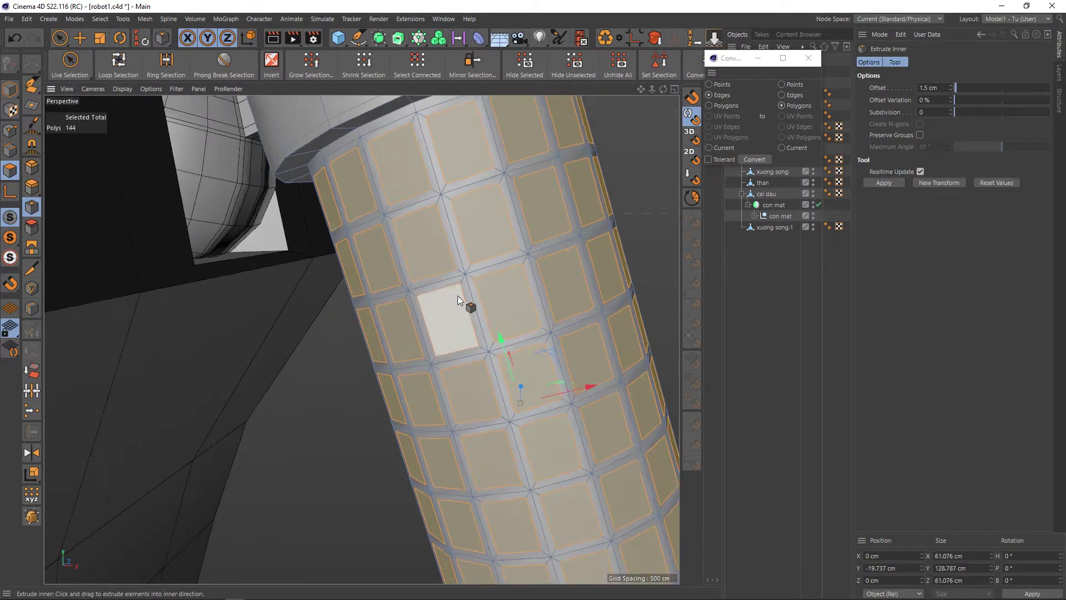
pyautogui.scroll(2, 420, 290)
pyautogui.scroll(1, 416, 291)
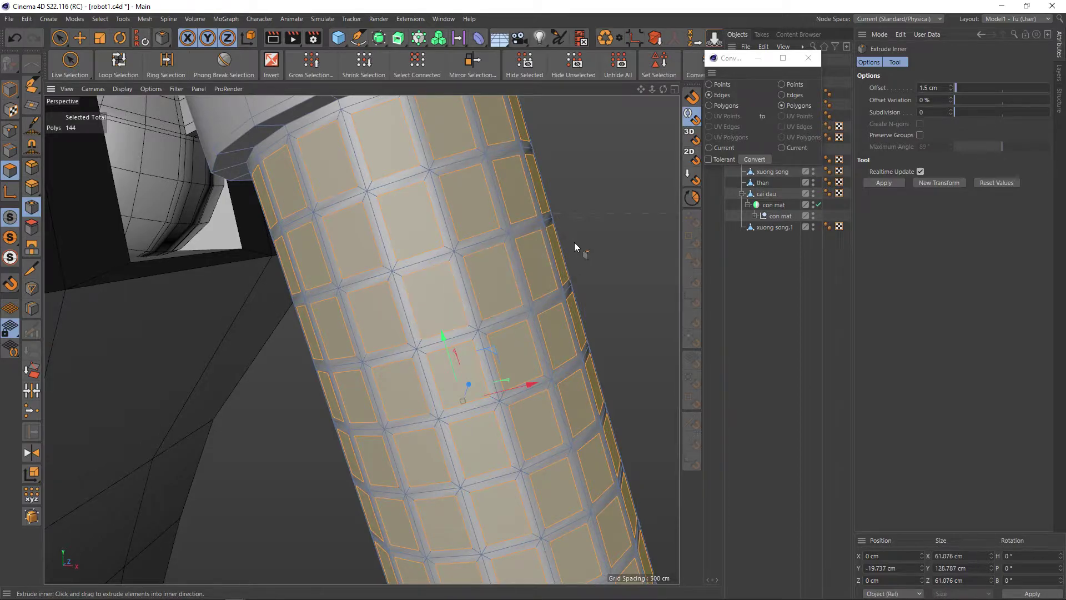
# Step: Inset the panels again at 0.4 cm and delete their centres to cut square holes
pyautogui.moveTo(574, 242); pyautogui.dragTo(561, 244)
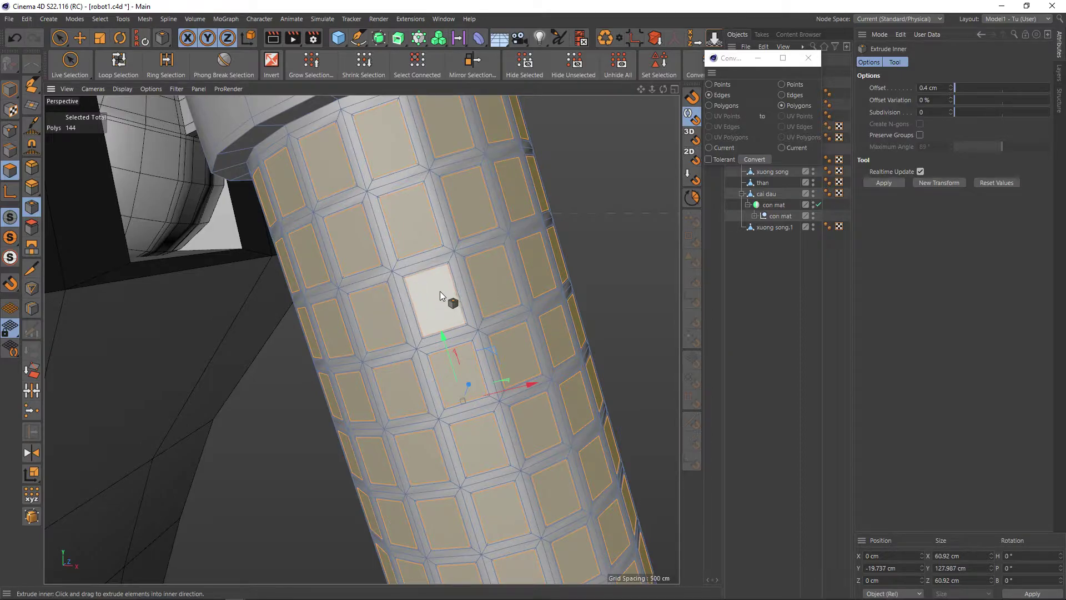
pyautogui.hotkey('ctrl', 'z')
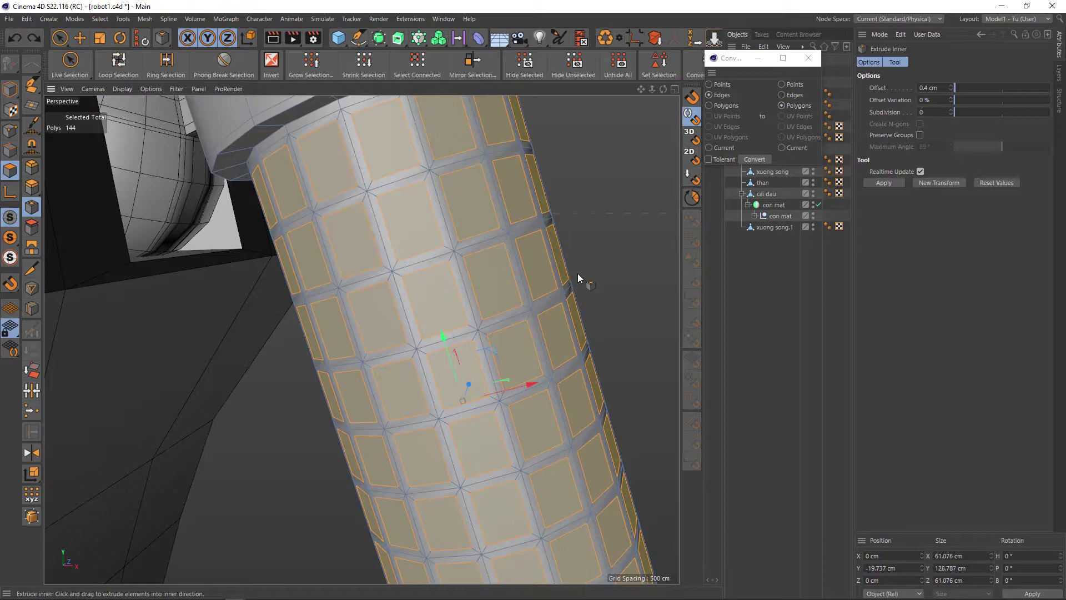
pyautogui.press('Delete')
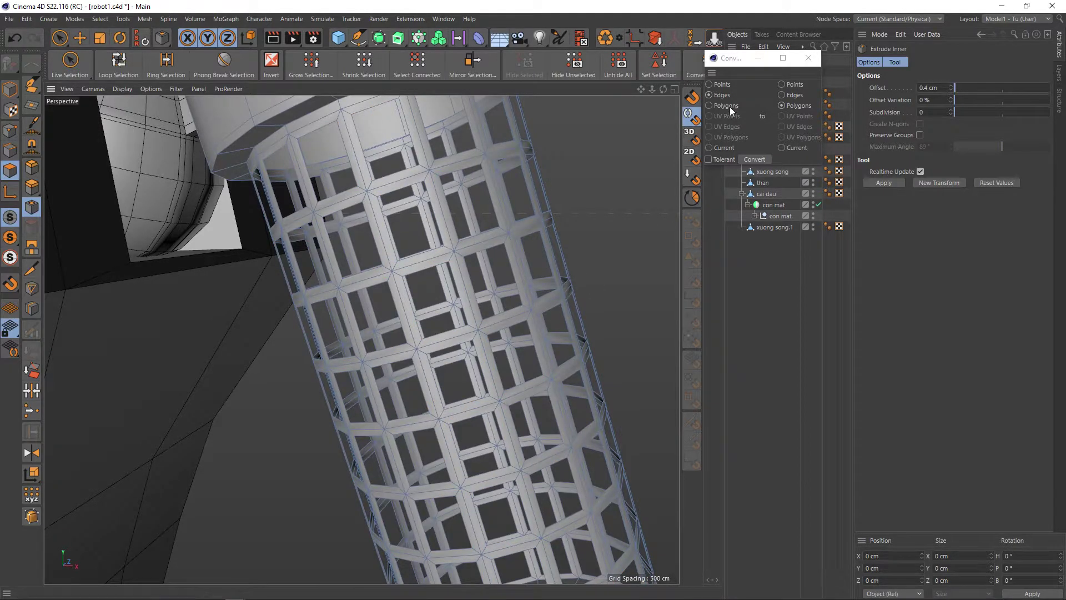
# Step: Close the Convert Selection dialog and orbit around the smoothed perforated cylinder
pyautogui.click(808, 58)
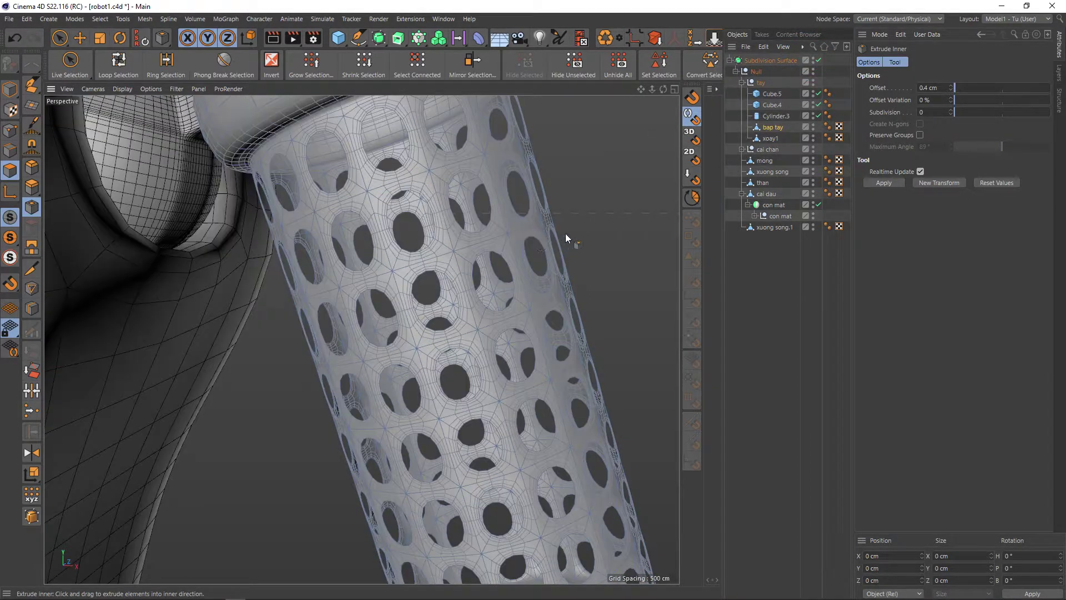
pyautogui.keyDown('alt'); pyautogui.moveTo(566, 233); pyautogui.dragTo(546, 272); pyautogui.keyUp('alt')
pyautogui.keyDown('alt'); pyautogui.moveTo(521, 289); pyautogui.dragTo(591, 258, button='right'); pyautogui.keyUp('alt')
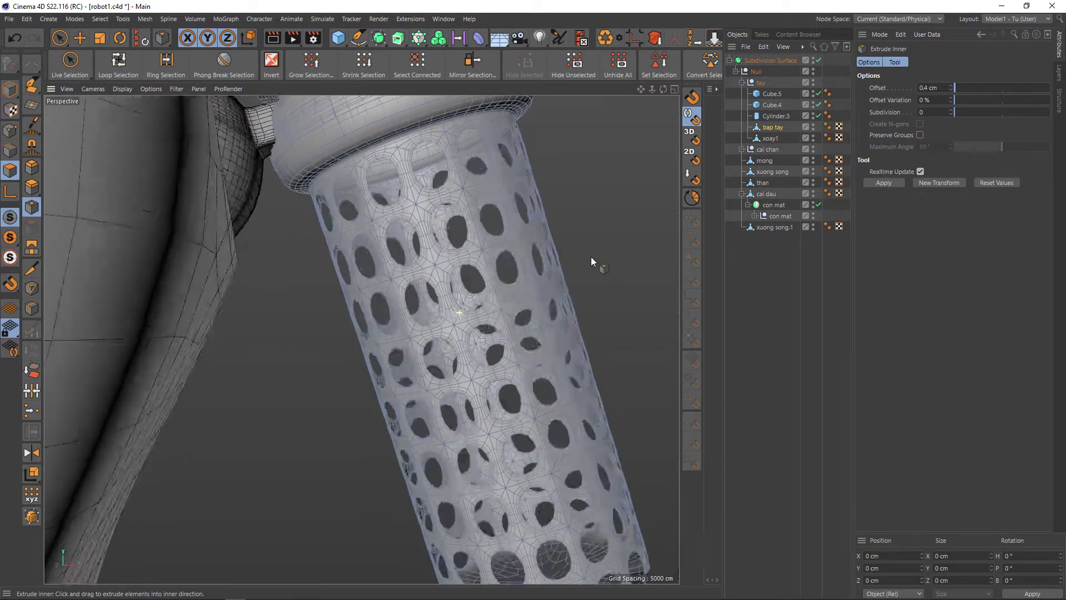
pyautogui.moveTo(592, 259)
pyautogui.keyDown('alt'); pyautogui.mouseDown()
pyautogui.moveTo(546, 268)
pyautogui.moveTo(581, 266)
pyautogui.mouseUp(); pyautogui.keyUp('alt')
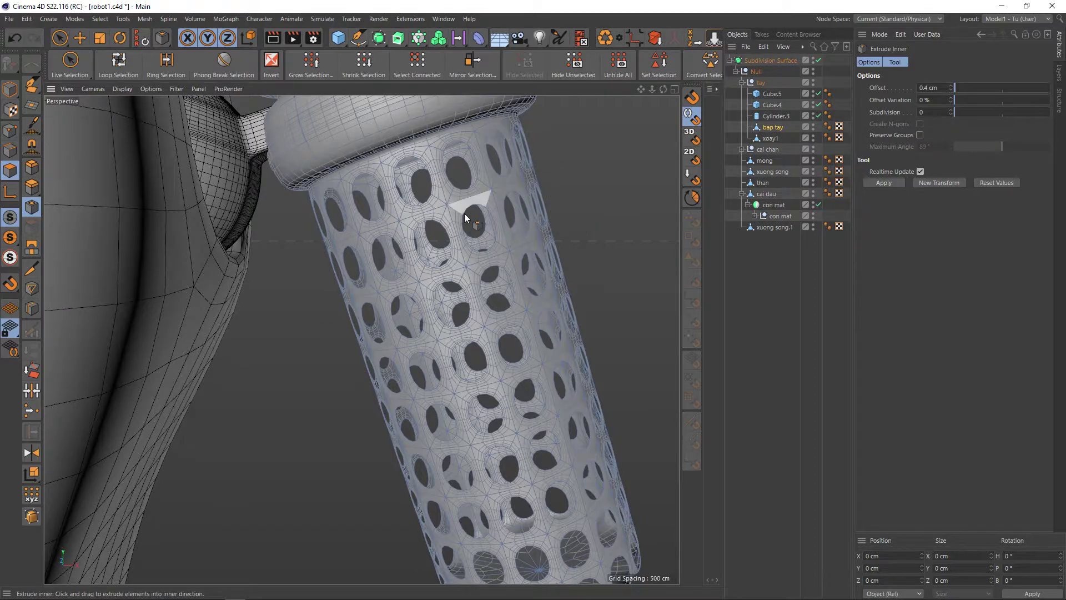
# Step: Turn off Subdivision Surface smoothing to show the cage, and switch to Live Selection
pyautogui.scroll(3, 464, 214)
pyautogui.scroll(3, 464, 215)
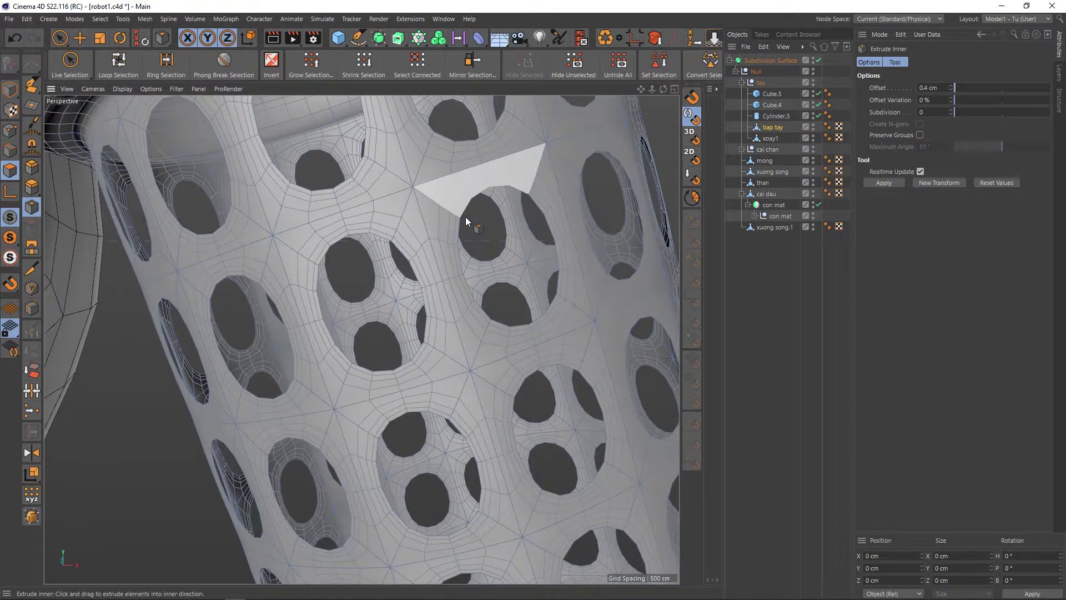
pyautogui.scroll(-5, 466, 219)
pyautogui.scroll(-3, 491, 244)
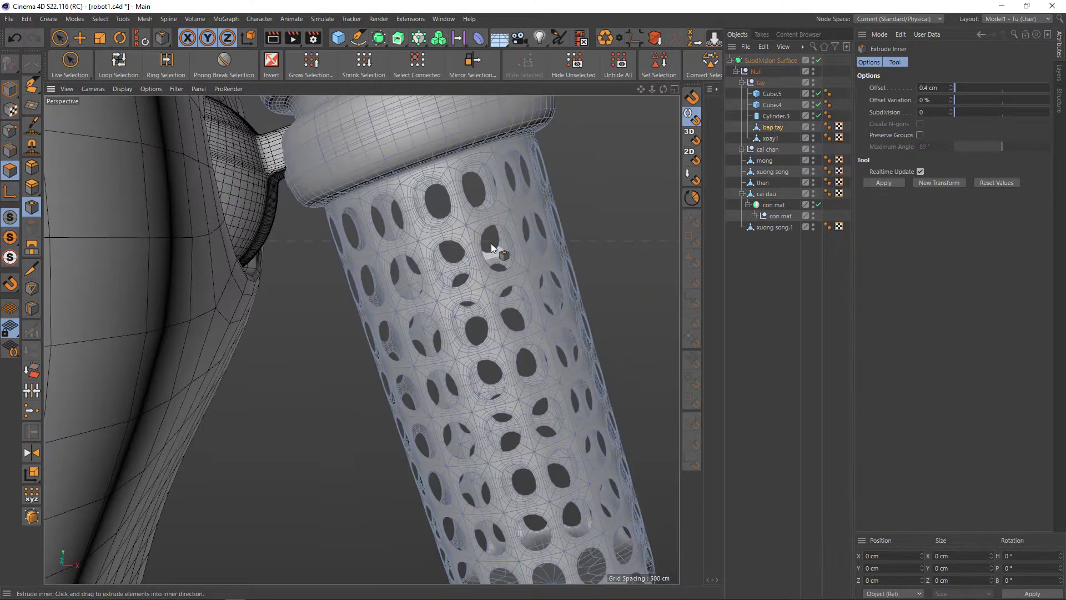
pyautogui.moveTo(491, 253)
pyautogui.keyDown('alt'); pyautogui.mouseDown()
pyautogui.moveTo(476, 233)
pyautogui.moveTo(483, 213)
pyautogui.moveTo(494, 250)
pyautogui.moveTo(438, 176)
pyautogui.moveTo(398, 147)
pyautogui.moveTo(392, 157)
pyautogui.moveTo(388, 139)
pyautogui.mouseUp(); pyautogui.keyUp('alt')
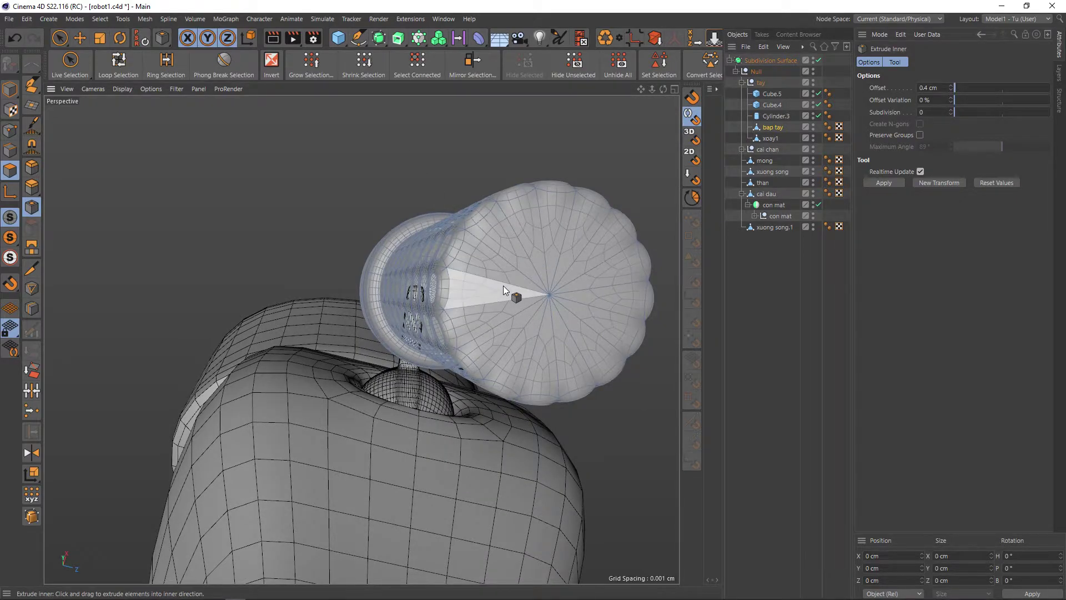
pyautogui.press('q')
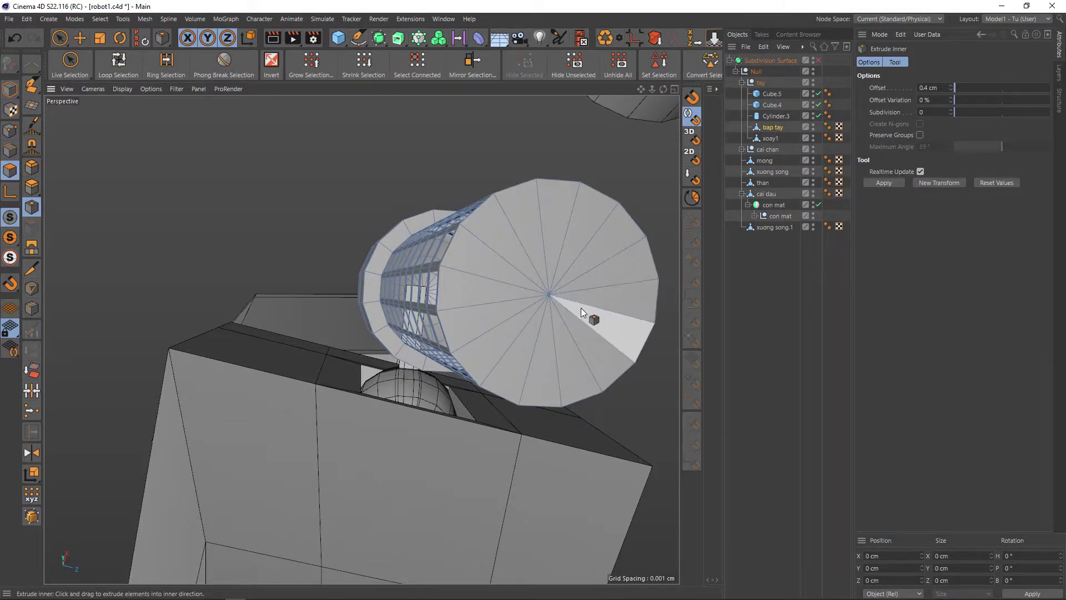
pyautogui.press('space')
# Step: Delete bap tay's end-cap polygons and turn subdivision smoothing back on
pyautogui.doubleClick(542, 252)
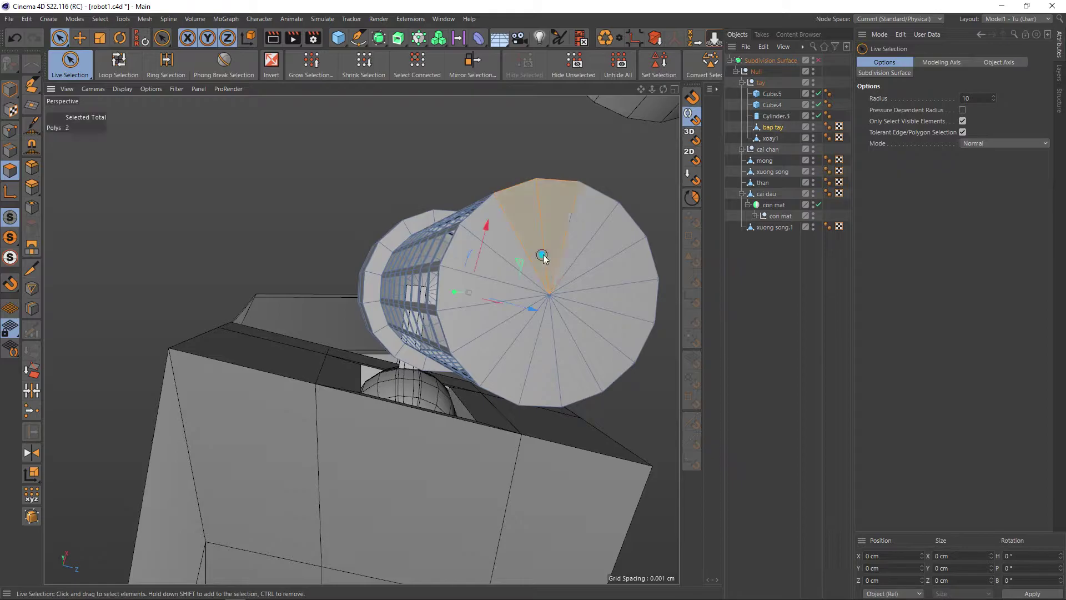
pyautogui.press('Delete')
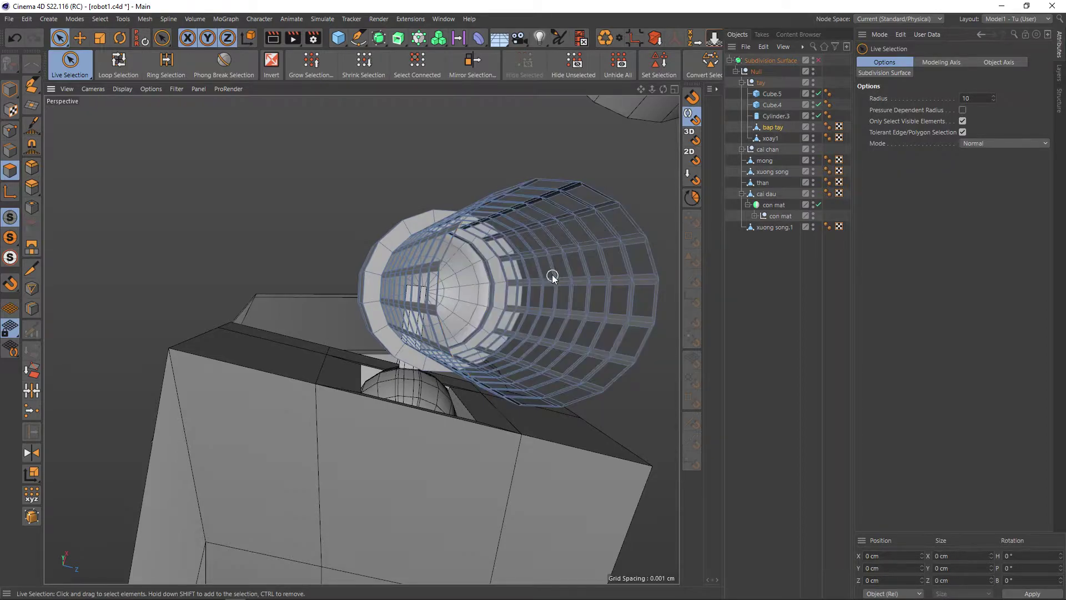
pyautogui.moveTo(554, 275)
pyautogui.keyDown('alt'); pyautogui.mouseDown()
pyautogui.moveTo(575, 345)
pyautogui.moveTo(600, 364)
pyautogui.mouseUp(); pyautogui.keyUp('alt')
pyautogui.press('q')
pyautogui.click(777, 325)
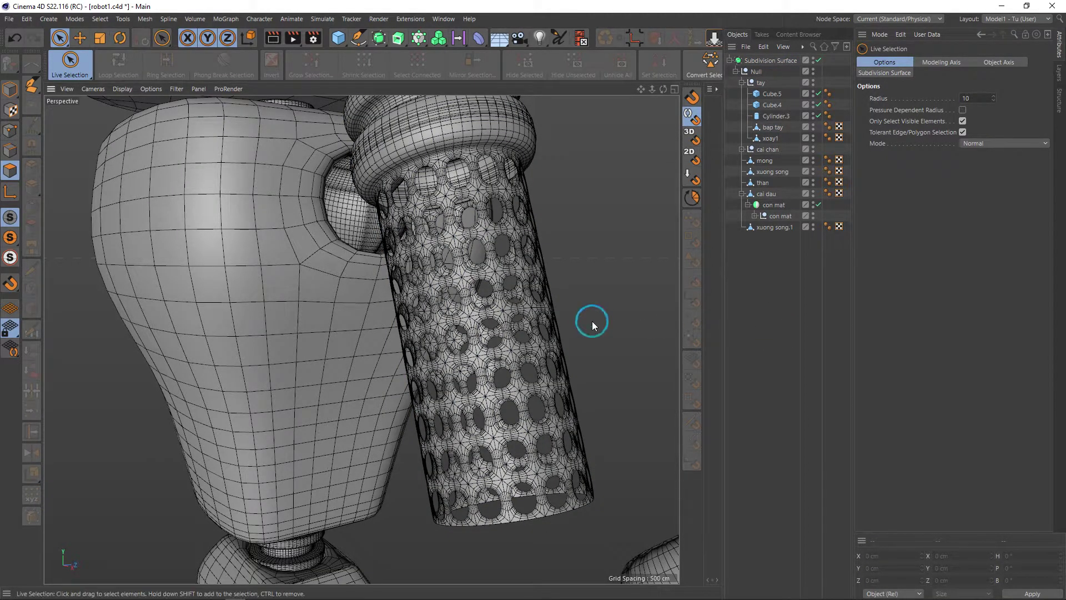
# Step: Render a preview of the smoothed open-ended arm beside the torso
pyautogui.hotkey('ctrl', 'r')
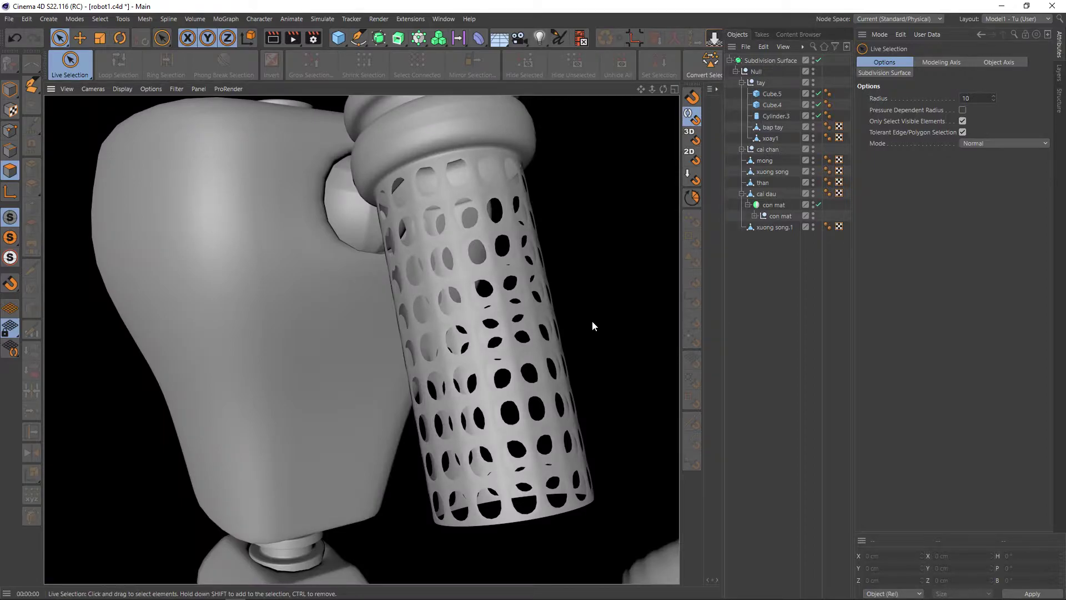
pyautogui.scroll(-3, 591, 322)
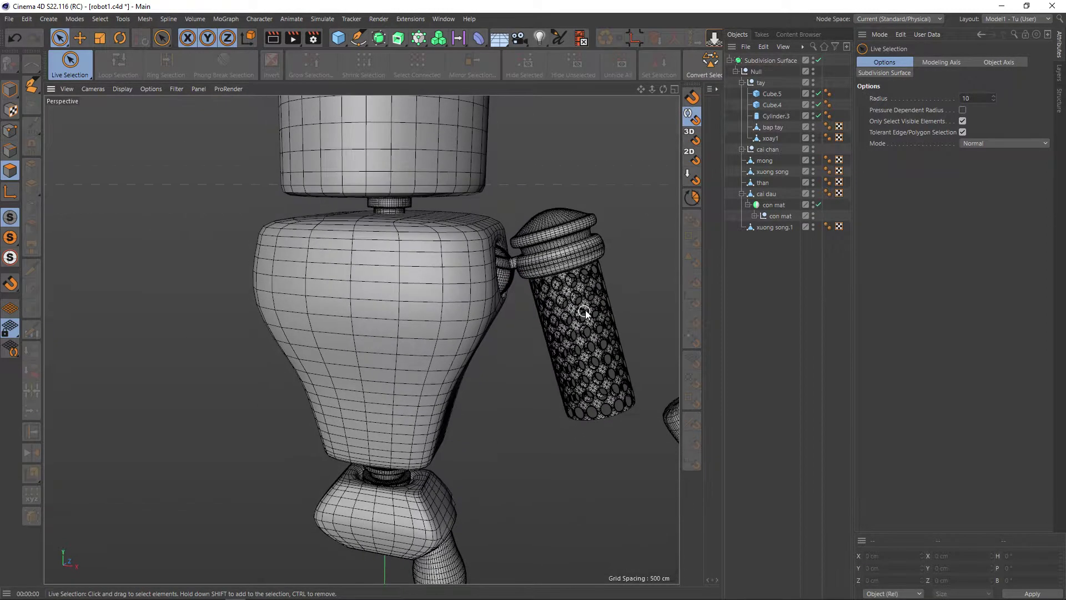
pyautogui.scroll(-2, 584, 313)
pyautogui.scroll(-1, 583, 305)
pyautogui.scroll(-1, 597, 314)
pyautogui.scroll(-1, 554, 301)
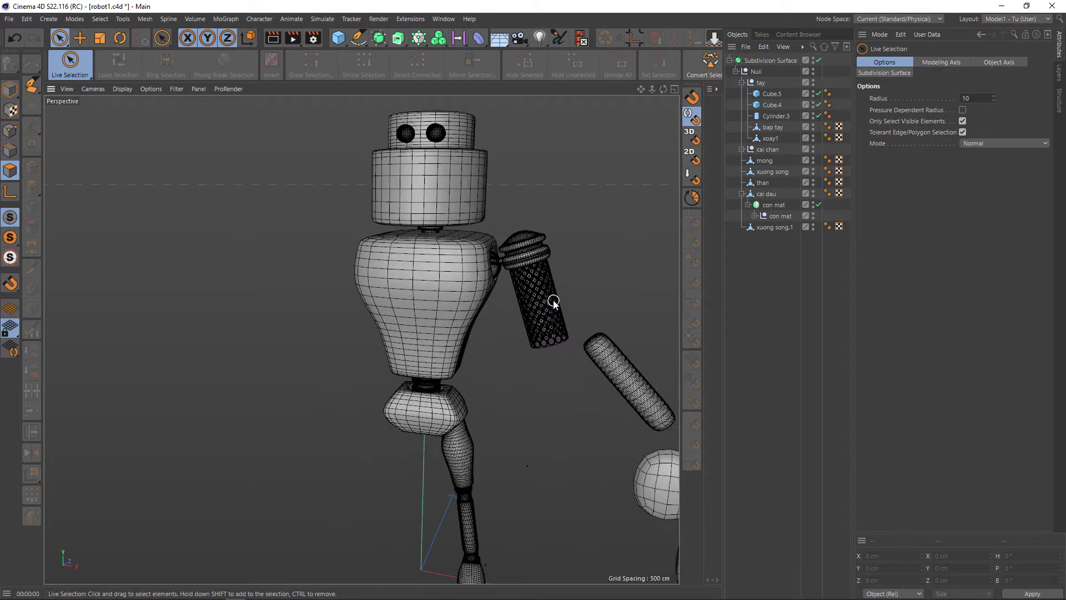
pyautogui.scroll(-1, 574, 299)
pyautogui.scroll(-1, 562, 300)
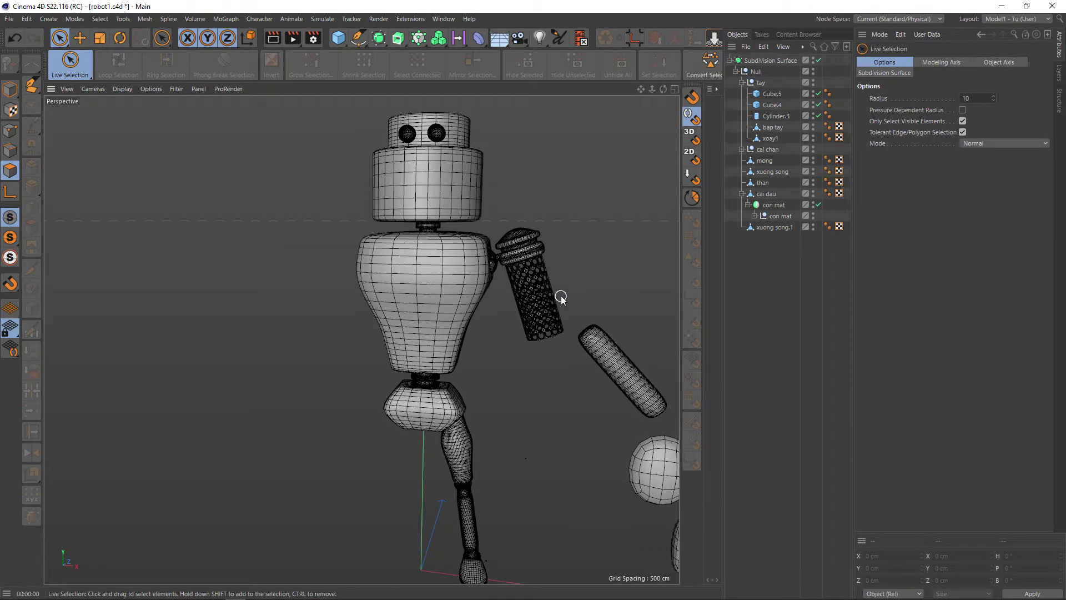
pyautogui.scroll(2, 547, 280)
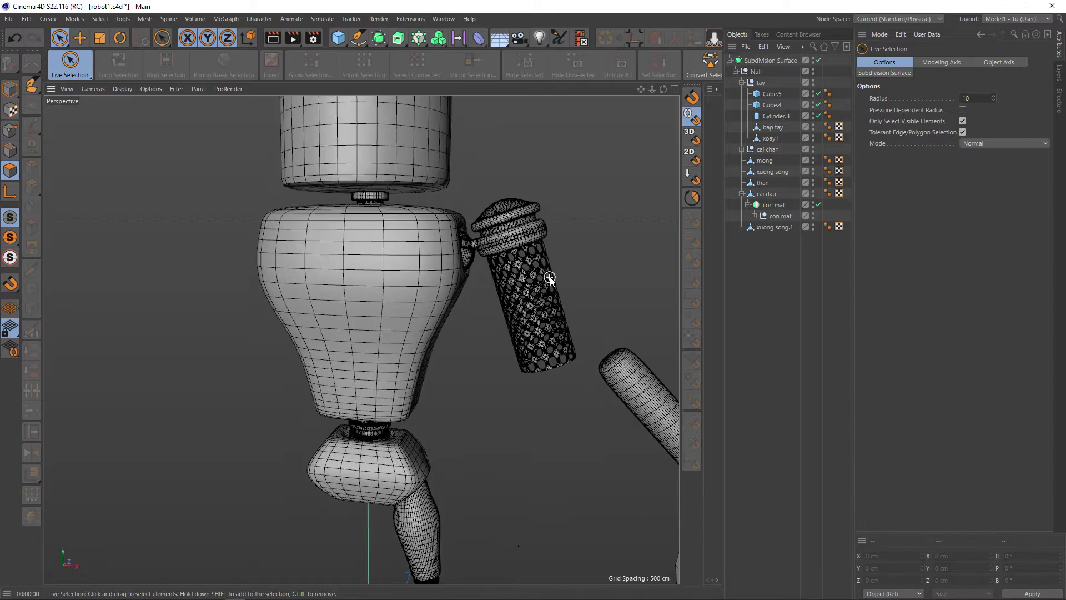
pyautogui.scroll(1, 519, 272)
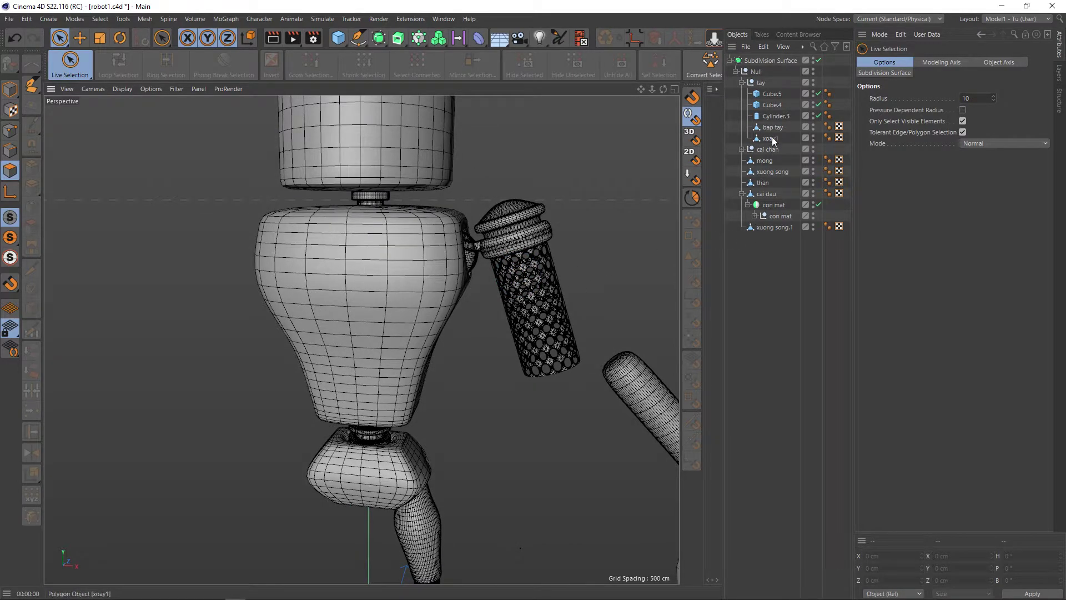
# Step: Scale the bap tay upper arm down to about 61 cm
pyautogui.click(776, 132)
pyautogui.press('t')
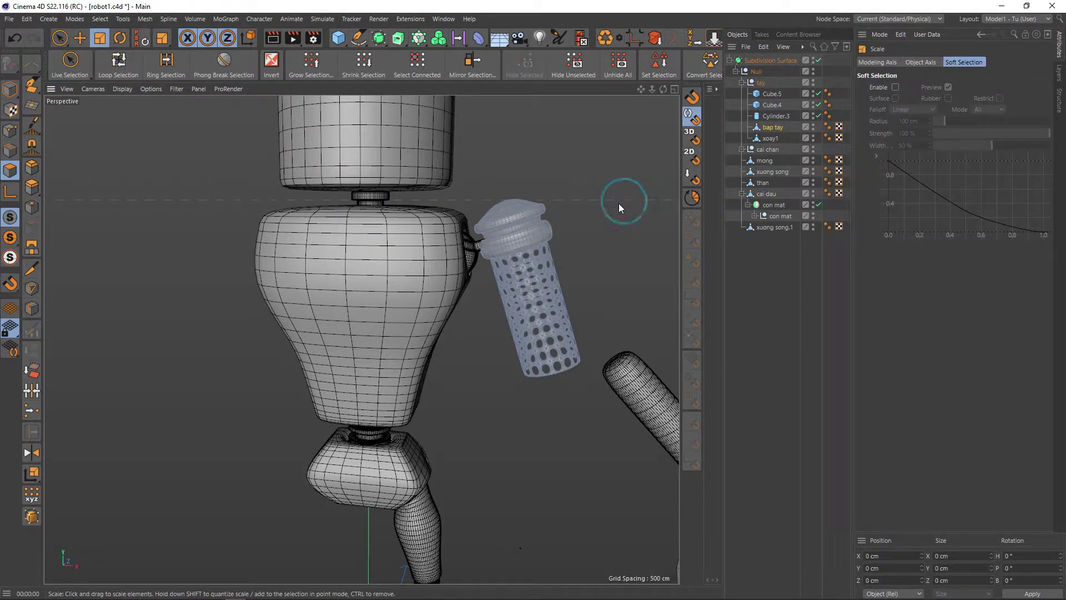
pyautogui.click(772, 131)
pyautogui.press('Return')
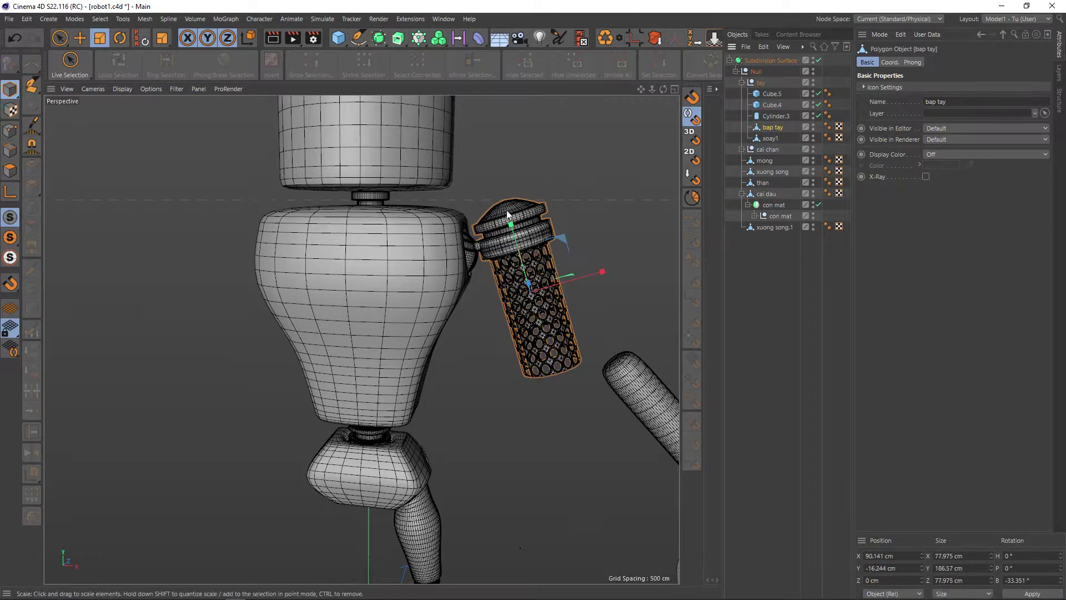
pyautogui.moveTo(614, 197); pyautogui.dragTo(566, 208)
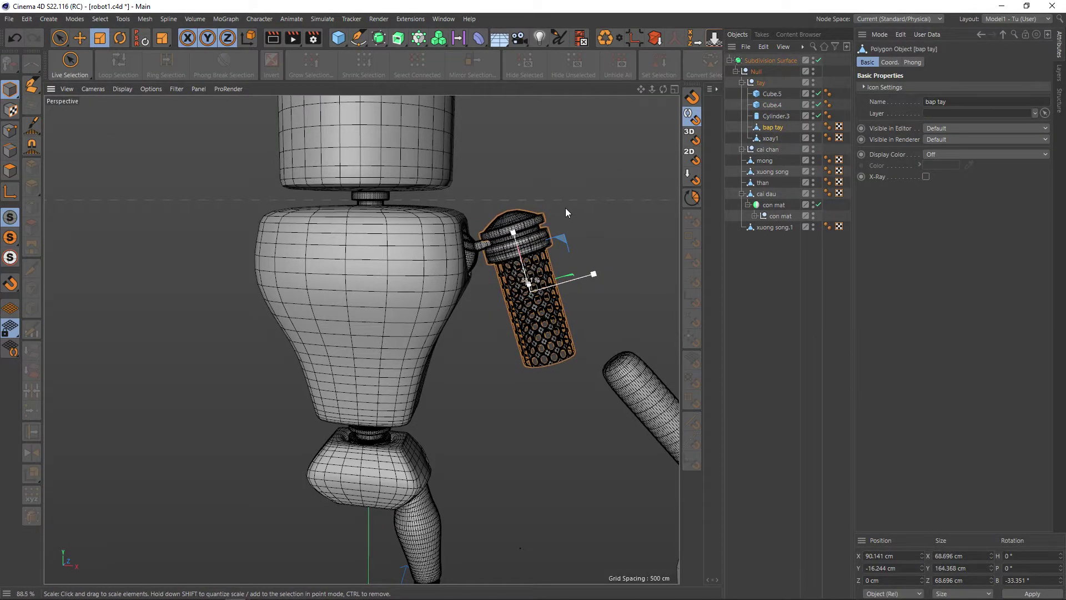
pyautogui.moveTo(565, 208)
pyautogui.keyDown('alt'); pyautogui.mouseDown()
pyautogui.moveTo(607, 334)
pyautogui.moveTo(600, 283)
pyautogui.mouseUp(); pyautogui.keyUp('alt')
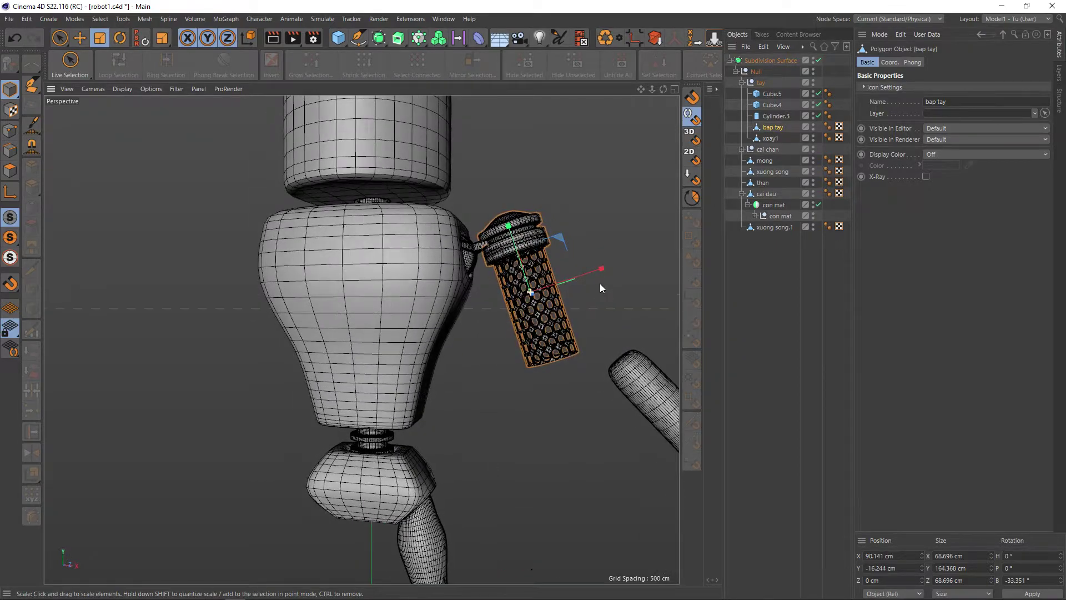
pyautogui.moveTo(616, 223); pyautogui.dragTo(602, 233)
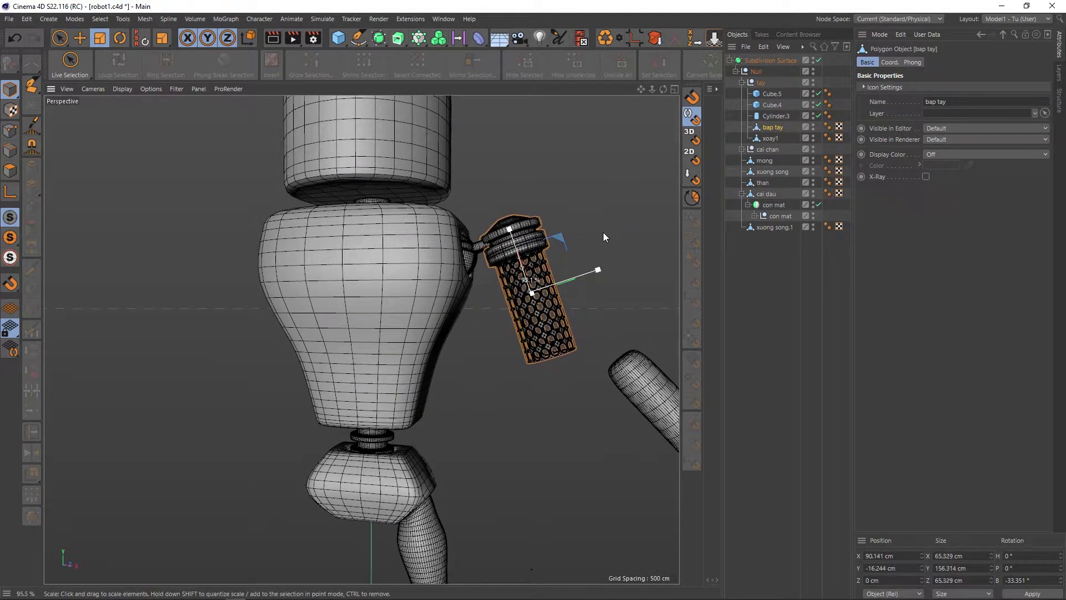
pyautogui.moveTo(576, 315)
pyautogui.keyDown('alt'); pyautogui.mouseDown()
pyautogui.moveTo(574, 376)
pyautogui.moveTo(578, 344)
pyautogui.mouseUp(); pyautogui.keyUp('alt')
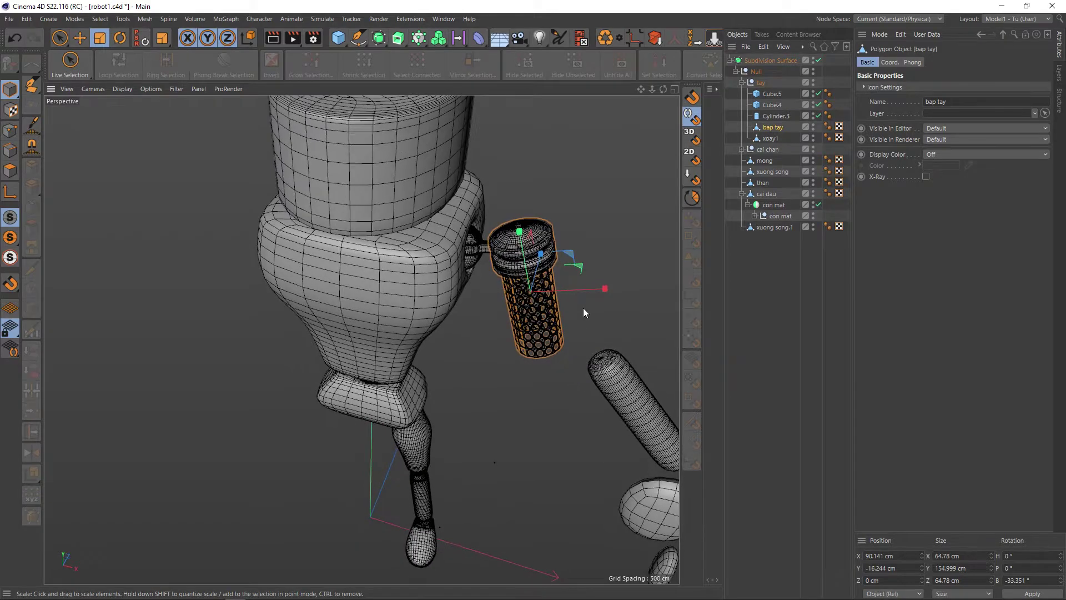
pyautogui.moveTo(580, 270)
pyautogui.mouseDown()
pyautogui.moveTo(558, 280)
pyautogui.moveTo(576, 300)
pyautogui.moveTo(574, 278)
pyautogui.moveTo(558, 281)
pyautogui.mouseUp()
# Step: Move the upper arm up along Y under the shoulder
pyautogui.scroll(2, 522, 280)
pyautogui.scroll(2, 496, 273)
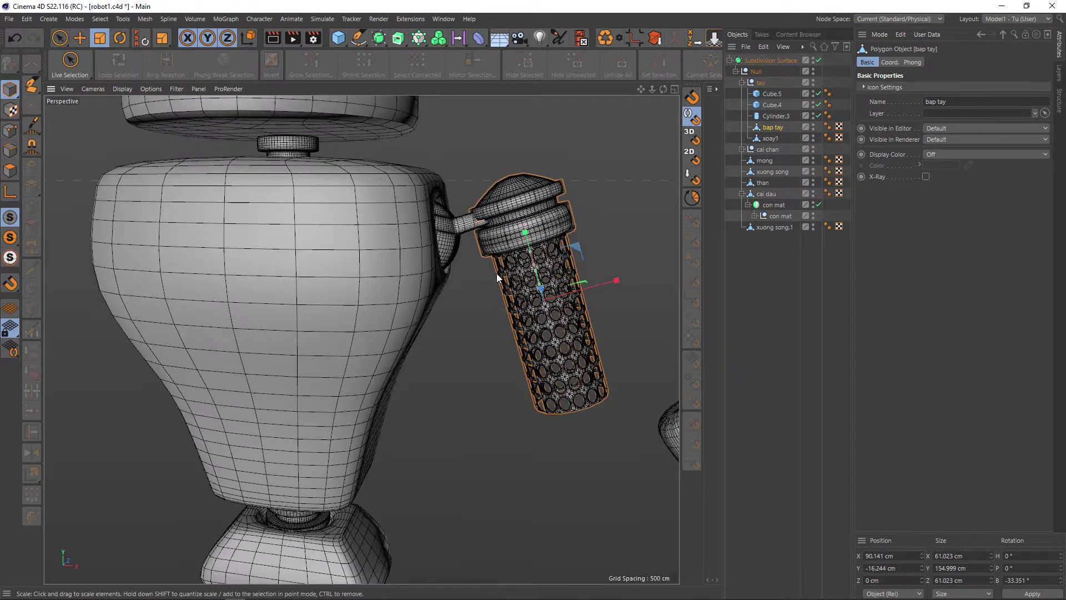
pyautogui.press('e')
pyautogui.moveTo(528, 237); pyautogui.dragTo(528, 216)
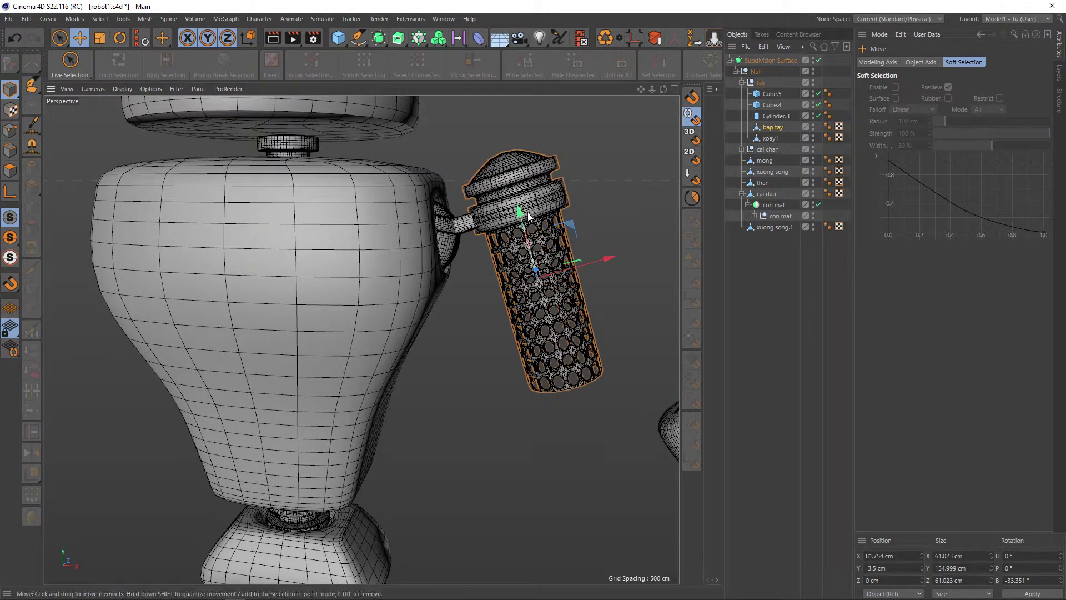
pyautogui.scroll(-4, 559, 346)
pyautogui.moveTo(553, 347)
pyautogui.keyDown('alt'); pyautogui.mouseDown()
pyautogui.moveTo(557, 370)
pyautogui.moveTo(549, 380)
pyautogui.moveTo(541, 371)
pyautogui.mouseUp(); pyautogui.keyUp('alt')
pyautogui.scroll(-2, 552, 369)
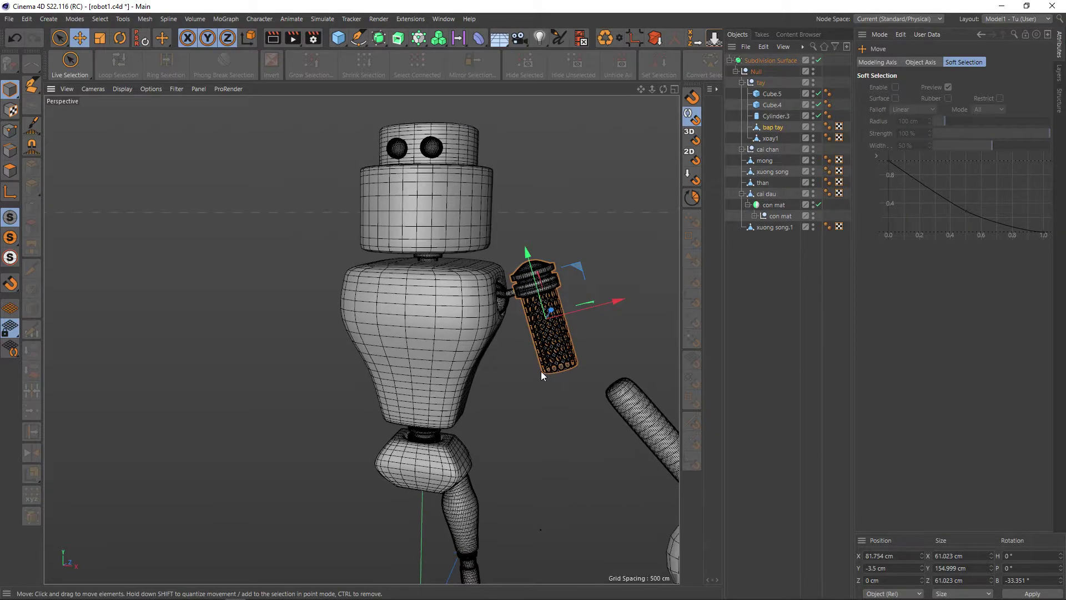
pyautogui.scroll(2, 557, 338)
pyautogui.scroll(2, 557, 337)
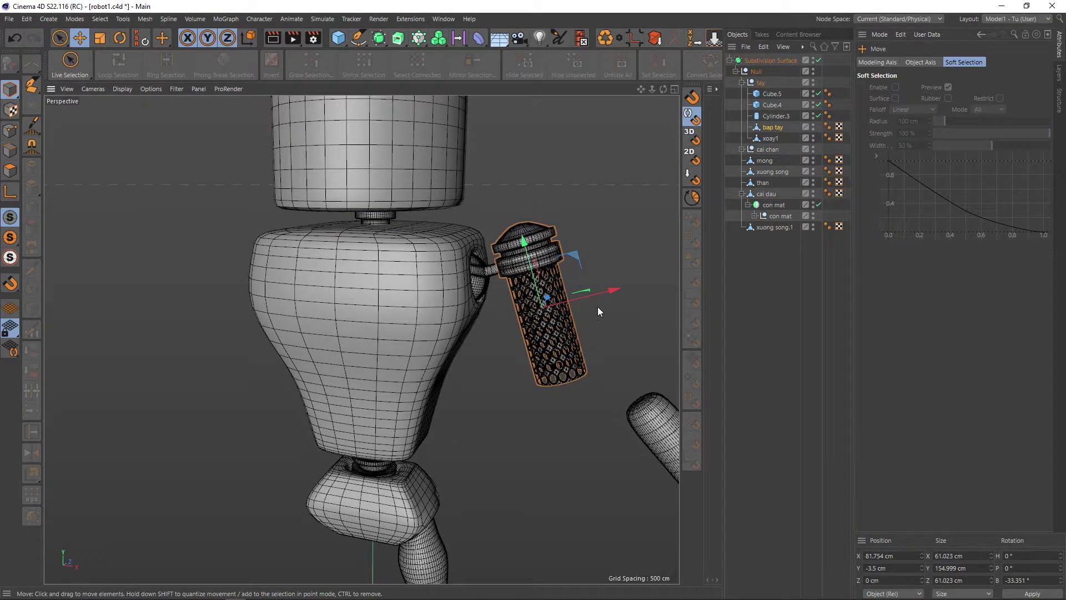
# Step: Shrink the upper arm to about 49.9 cm and turn off subdivision smoothing
pyautogui.press('t')
pyautogui.moveTo(601, 227); pyautogui.dragTo(535, 261)
pyautogui.press('q')
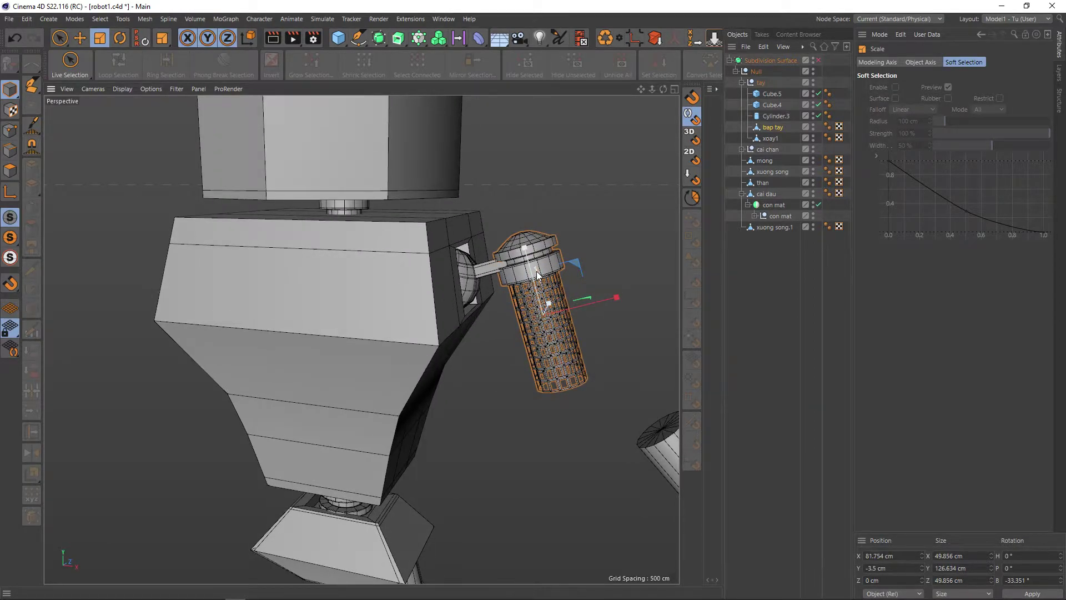
pyautogui.moveTo(537, 275)
pyautogui.keyDown('alt'); pyautogui.mouseDown()
pyautogui.moveTo(514, 271)
pyautogui.moveTo(536, 254)
pyautogui.moveTo(536, 278)
pyautogui.mouseUp(); pyautogui.keyUp('alt')
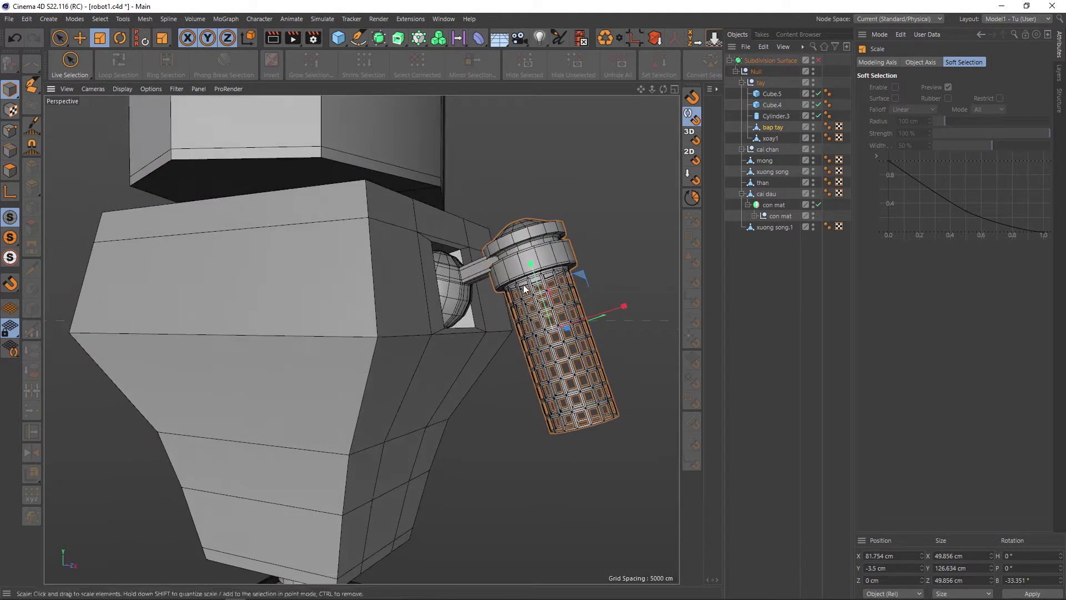
# Step: Maximize the Front view and switch to Points mode
pyautogui.middleClick(538, 300)
pyautogui.middleClick(538, 392)
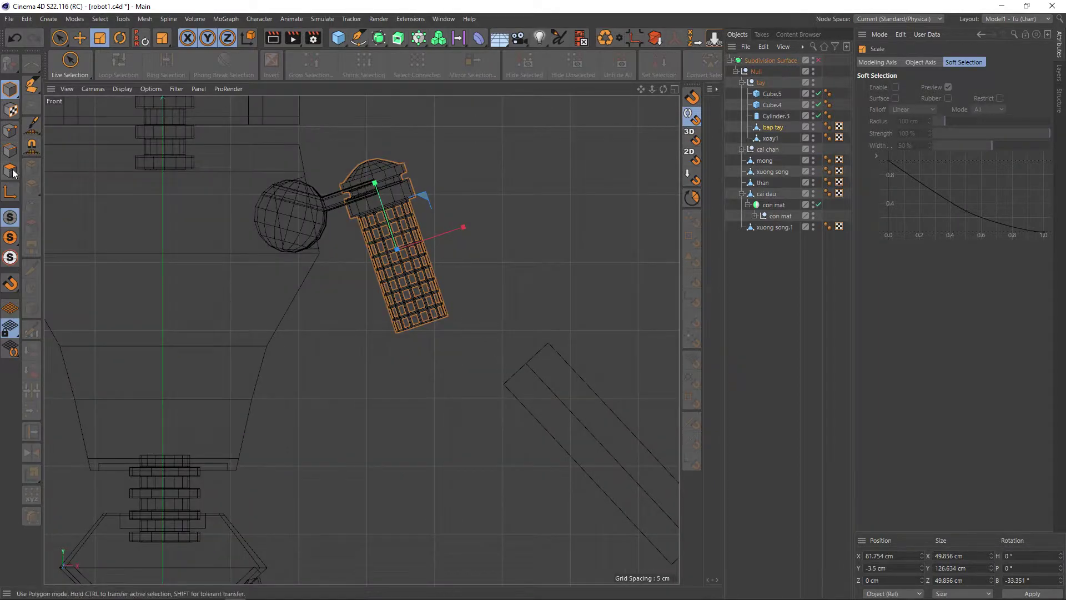
pyautogui.click(10, 130)
pyautogui.scroll(2, 381, 240)
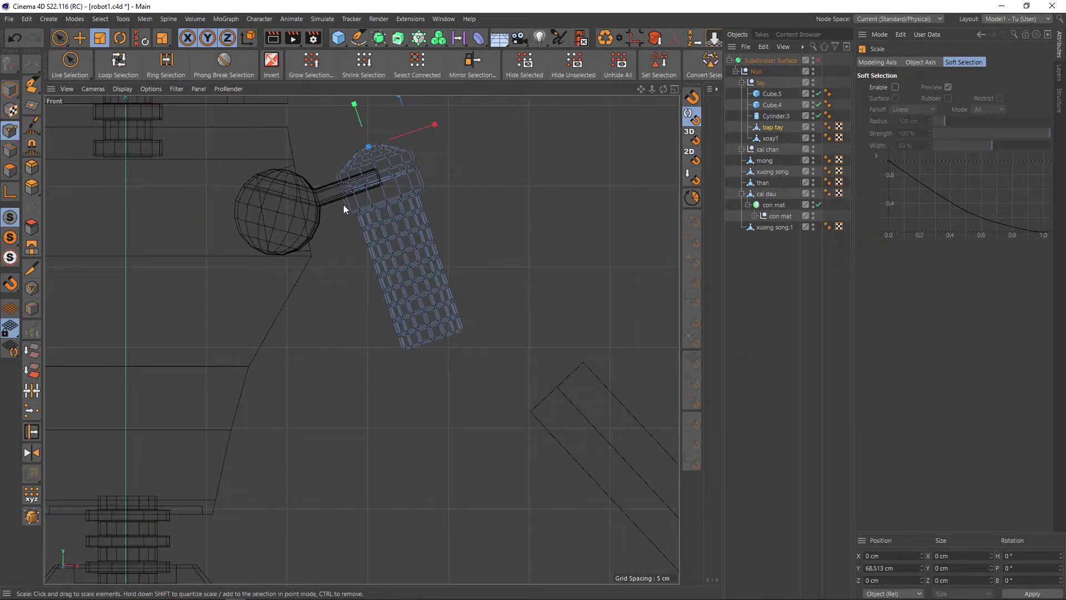
# Step: Box-select the arm tube's points, lower them about 6.42 cm, and restore the four-view layout
pyautogui.press('0')
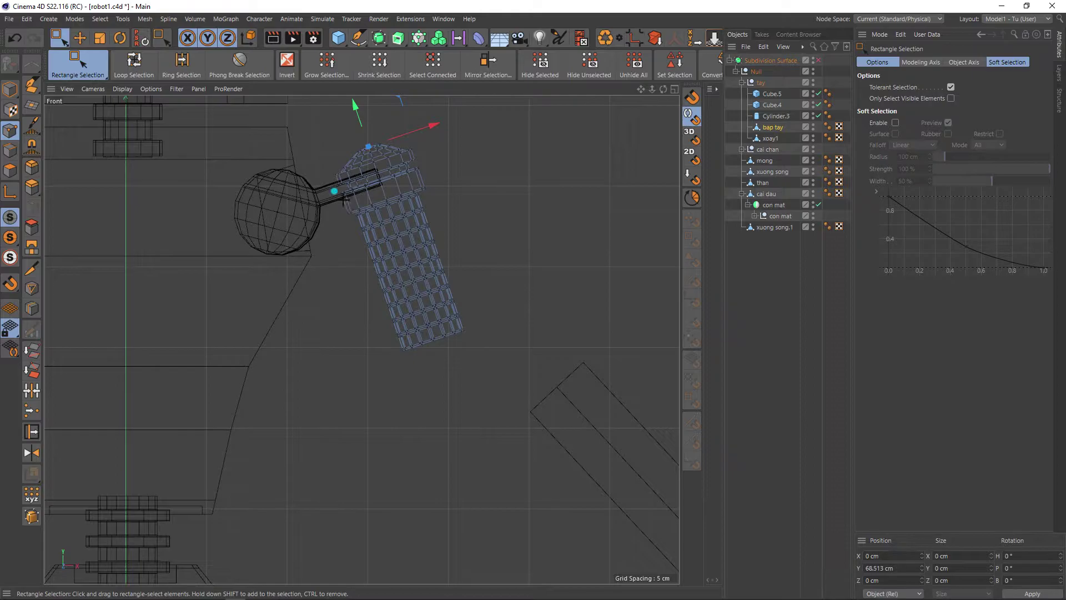
pyautogui.moveTo(344, 201); pyautogui.dragTo(502, 373)
pyautogui.moveTo(477, 238); pyautogui.dragTo(380, 181)
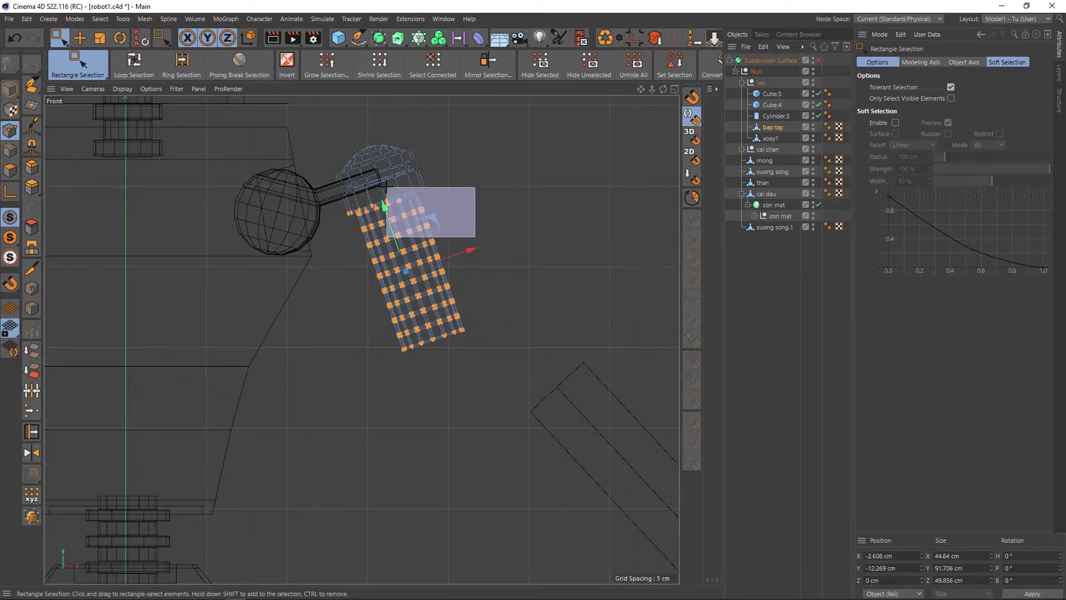
pyautogui.moveTo(476, 216)
pyautogui.keyDown('shift'); pyautogui.mouseDown()
pyautogui.moveTo(402, 176)
pyautogui.moveTo(391, 218)
pyautogui.mouseUp(); pyautogui.keyUp('shift')
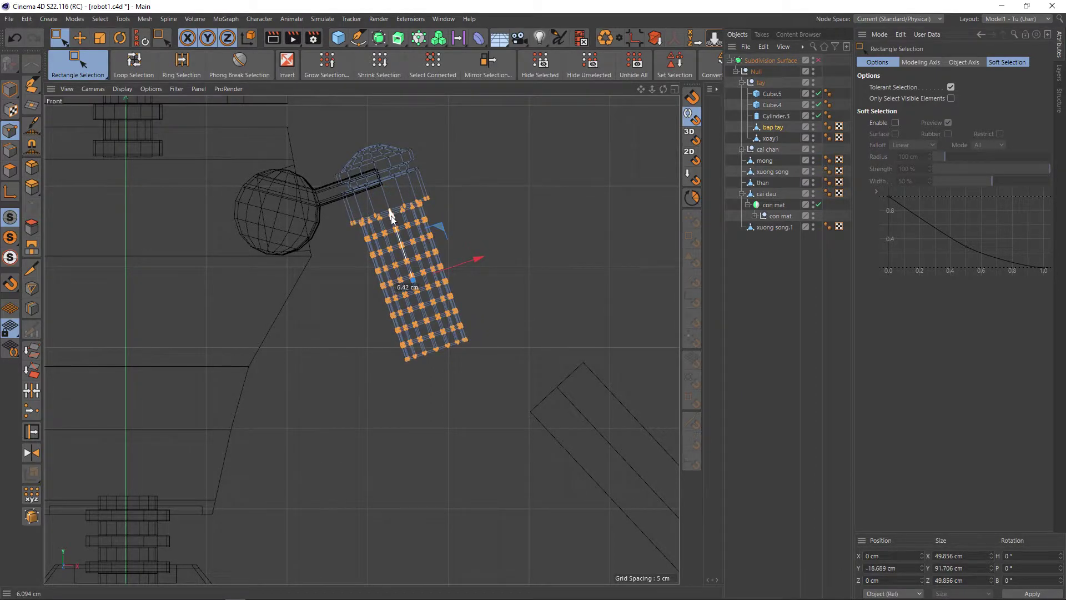
pyautogui.middleClick(481, 253)
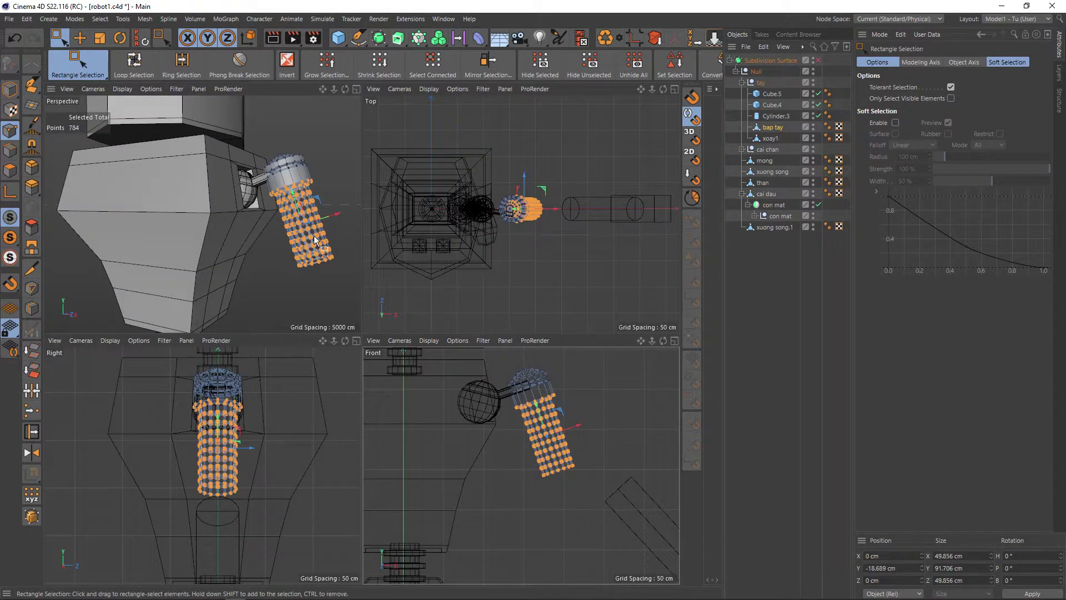
pyautogui.press('9')
pyautogui.click(319, 296)
# Step: In Model mode, raise bap tay to Y 5.994 cm and deselect it
pyautogui.scroll(2, 333, 283)
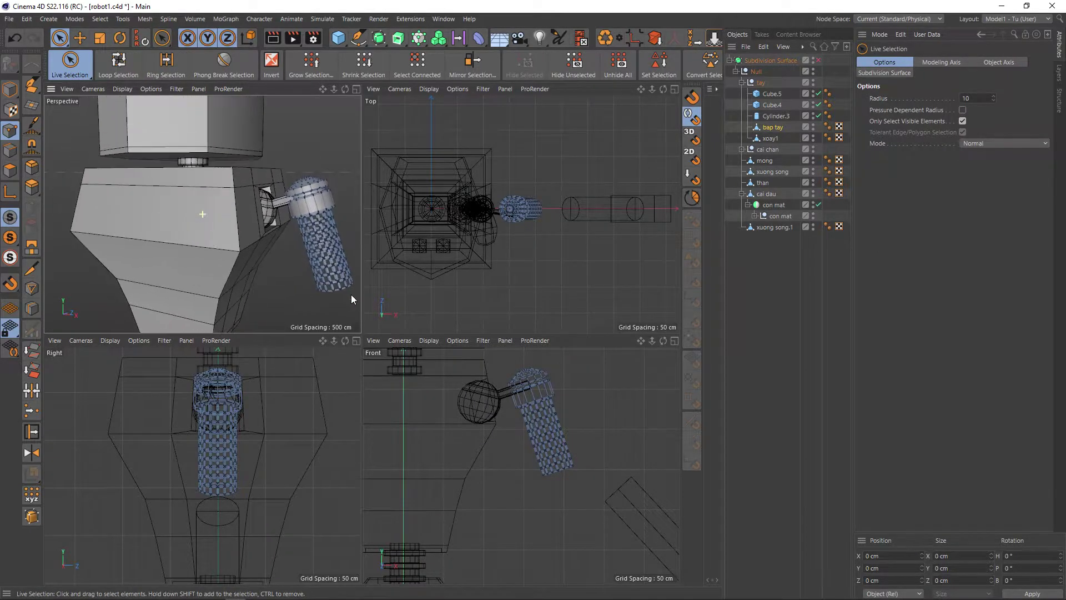
pyautogui.click(12, 130)
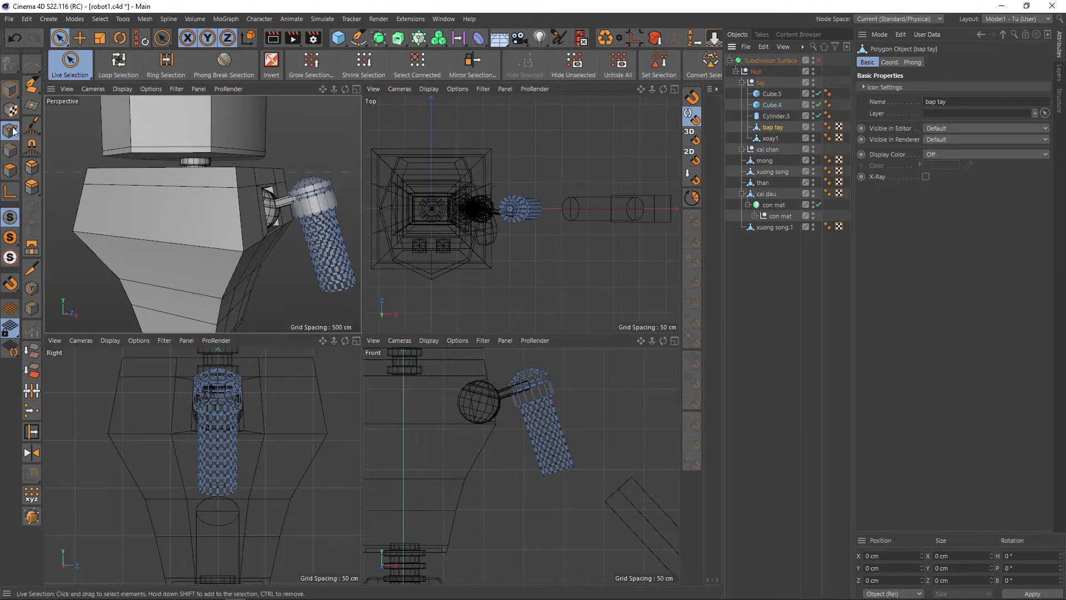
pyautogui.click(10, 88)
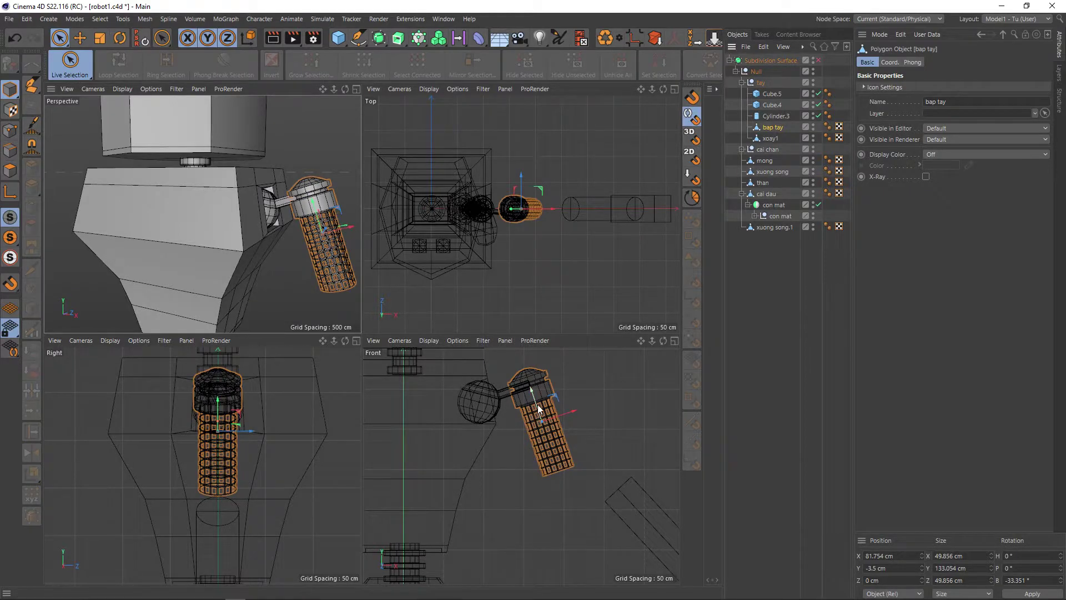
pyautogui.moveTo(539, 409); pyautogui.dragTo(531, 391)
pyautogui.scroll(-3, 282, 284)
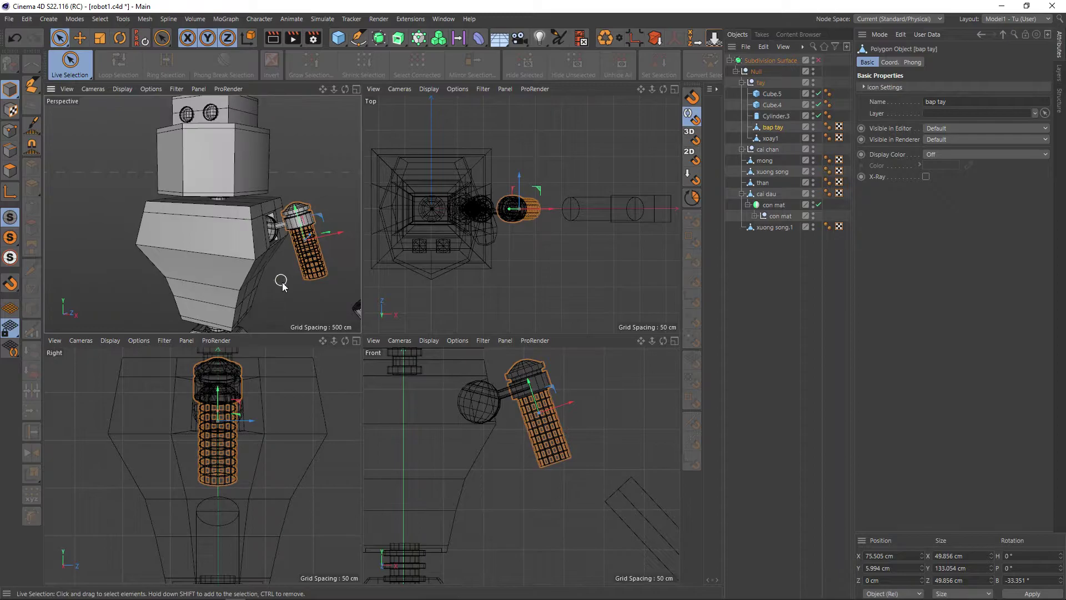
pyautogui.moveTo(282, 284)
pyautogui.keyDown('alt'); pyautogui.mouseDown()
pyautogui.moveTo(314, 291)
pyautogui.moveTo(303, 291)
pyautogui.mouseUp(); pyautogui.keyUp('alt')
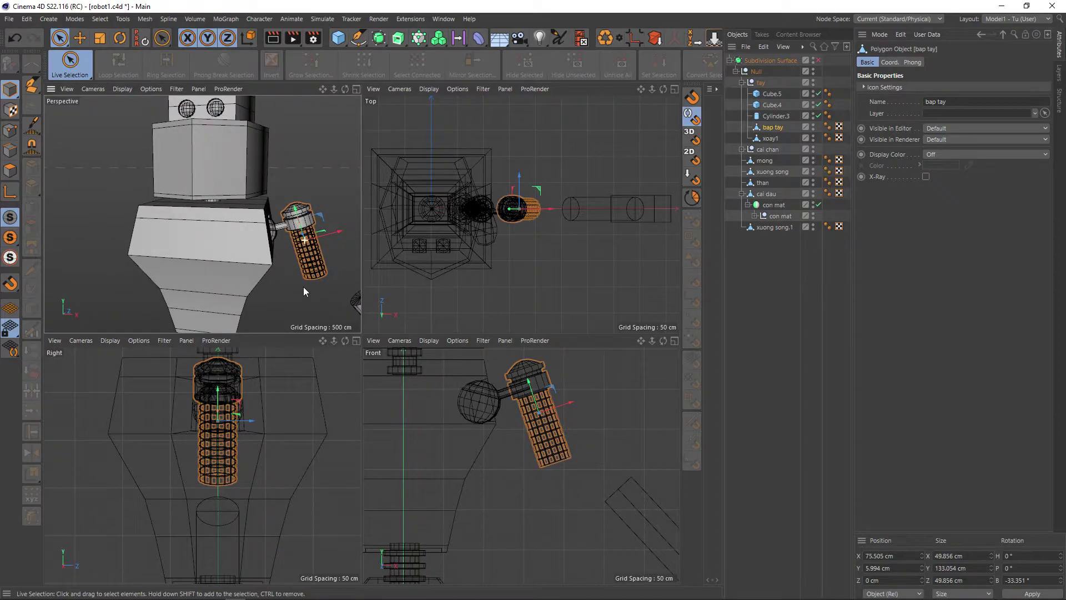
pyautogui.scroll(-3, 304, 287)
pyautogui.click(727, 248)
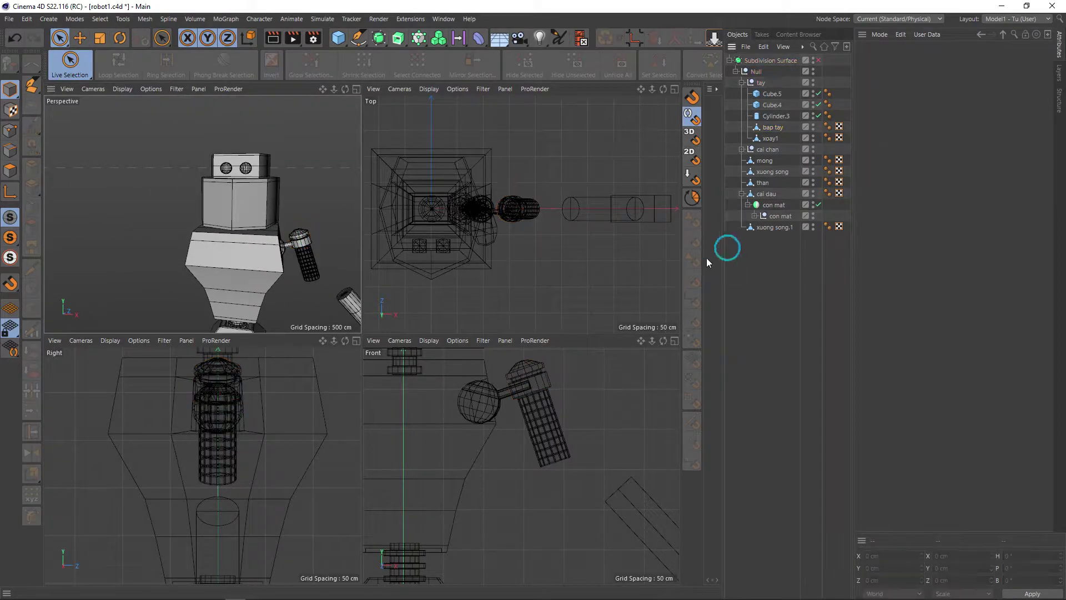
pyautogui.moveTo(302, 299)
pyautogui.keyDown('alt'); pyautogui.mouseDown()
pyautogui.moveTo(303, 277)
pyautogui.moveTo(475, 347)
pyautogui.mouseUp(); pyautogui.keyUp('alt')
# Step: Maximize the Perspective view and compare the arm against the robot1.PNG reference
pyautogui.middleClick(356, 290)
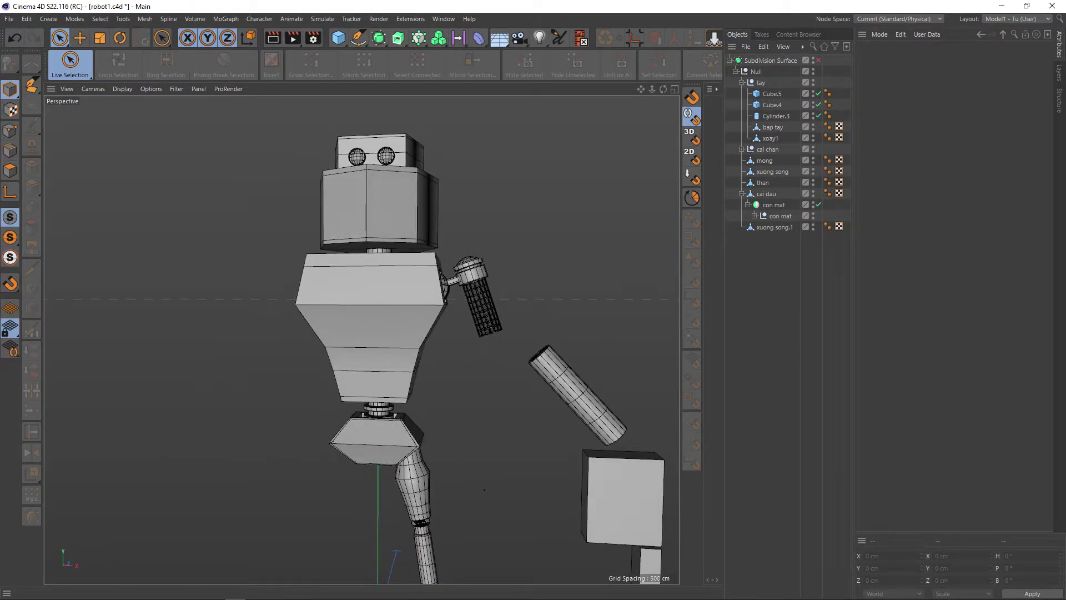
pyautogui.hotkey('alt', 'Tab')
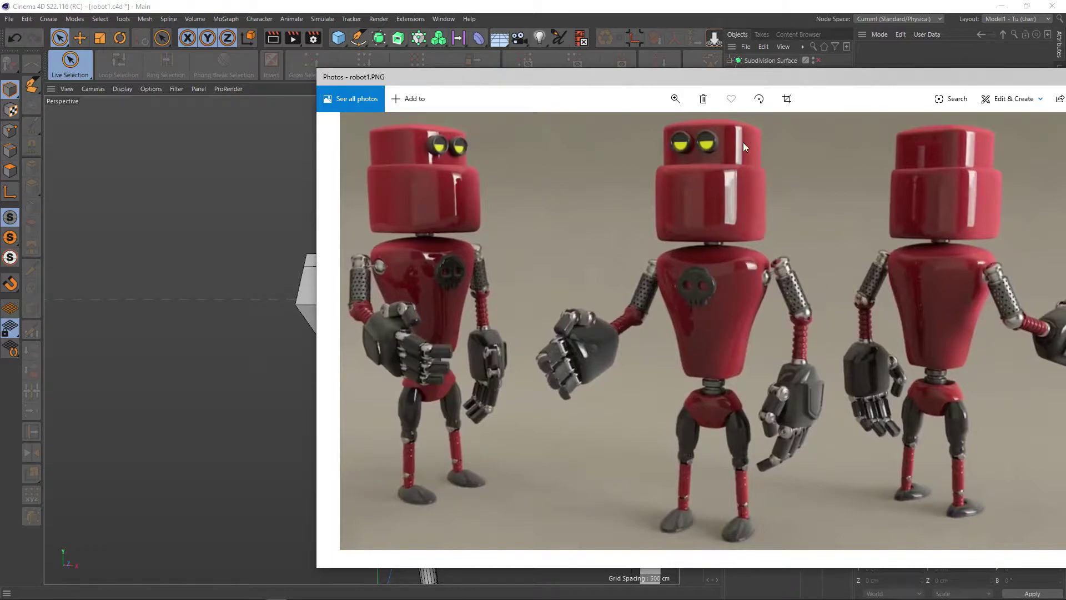
pyautogui.hotkey('alt', 'Tab')
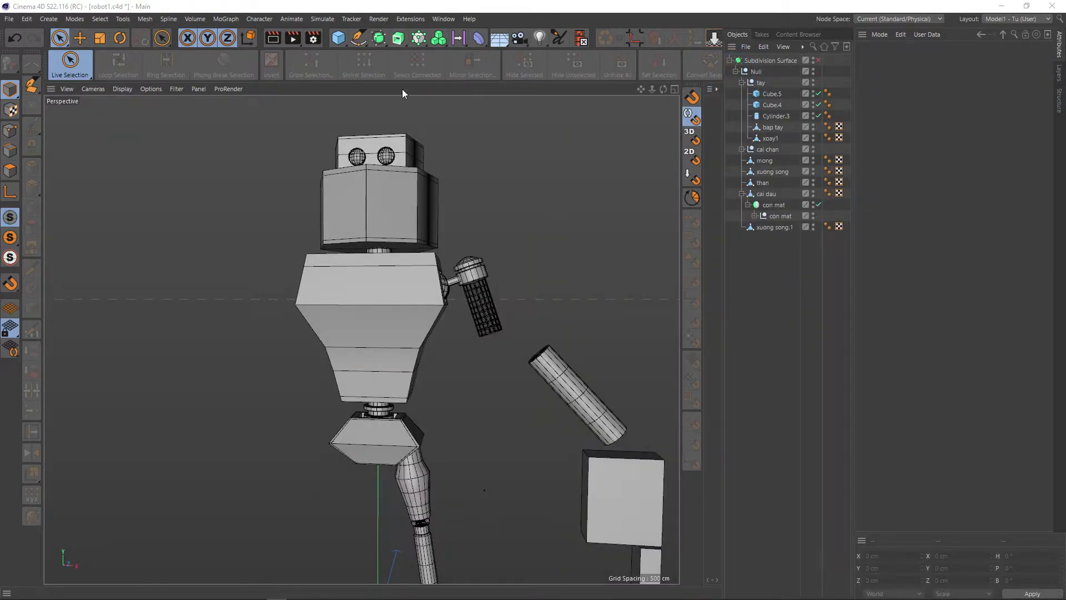
pyautogui.scroll(2, 472, 233)
pyautogui.scroll(1, 478, 219)
pyautogui.scroll(1, 486, 214)
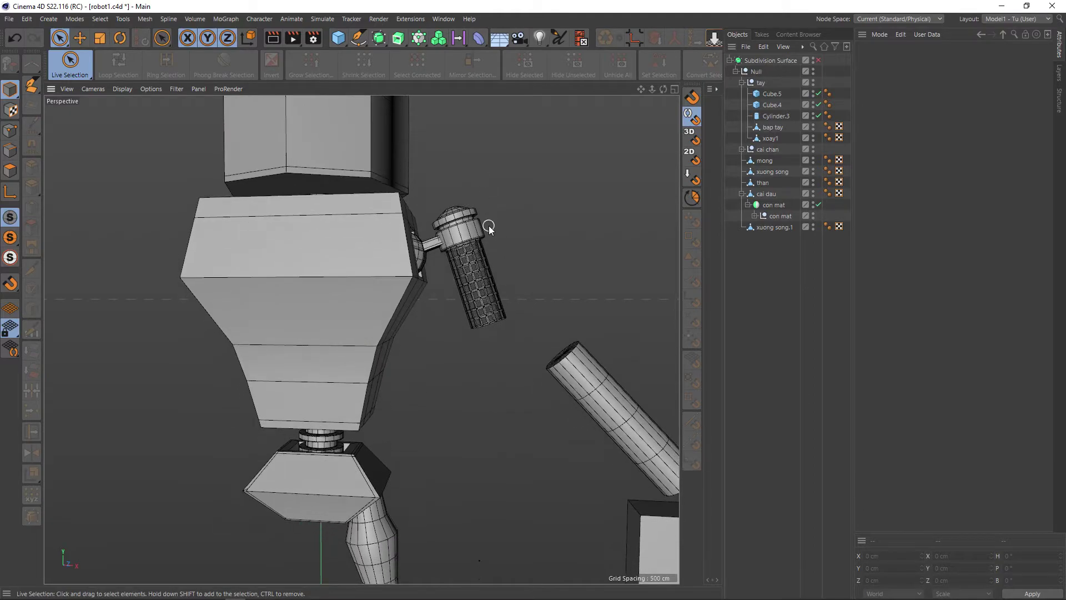
pyautogui.keyDown('alt'); pyautogui.moveTo(489, 225); pyautogui.dragTo(483, 203, button='middle'); pyautogui.keyUp('alt')
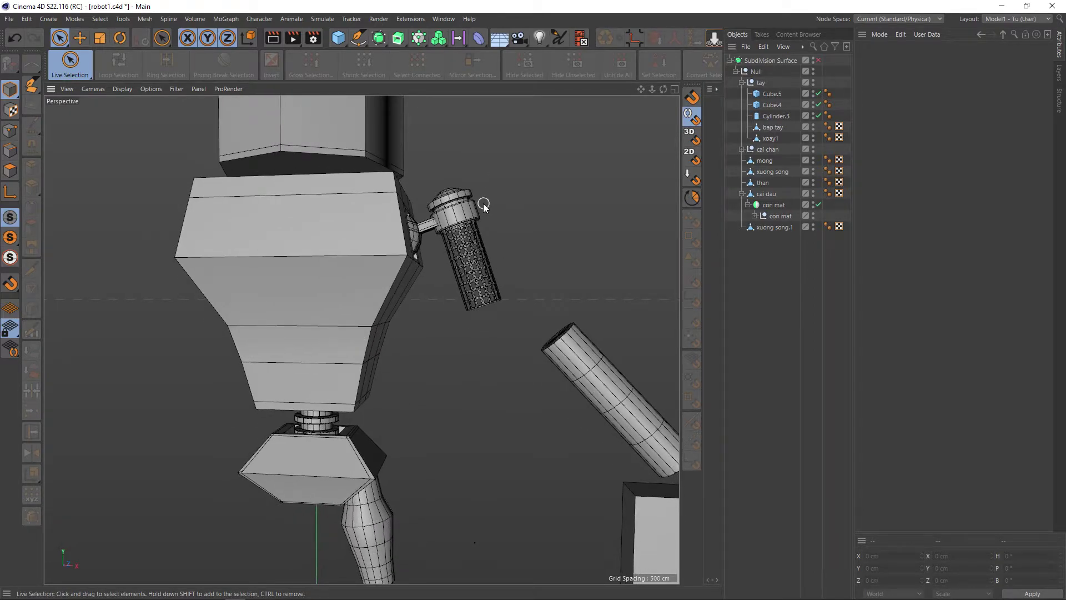
# Step: Add a Sphere and scale it down to about 55 cm
pyautogui.click(340, 39)
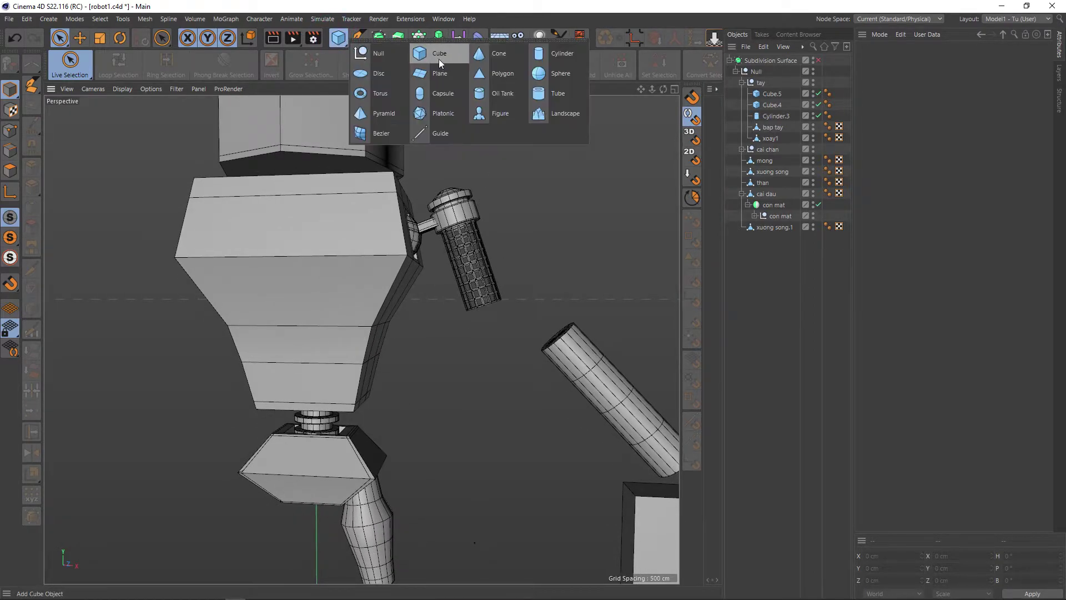
pyautogui.click(538, 77)
pyautogui.scroll(-2, 454, 372)
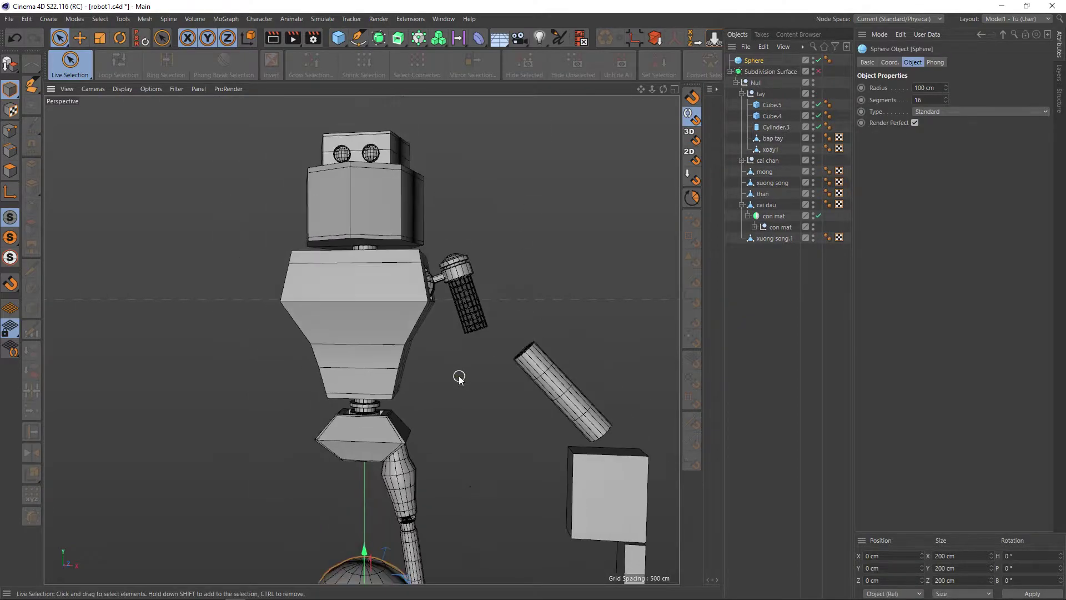
pyautogui.scroll(-1, 454, 372)
pyautogui.press('t')
pyautogui.moveTo(519, 326); pyautogui.dragTo(250, 465)
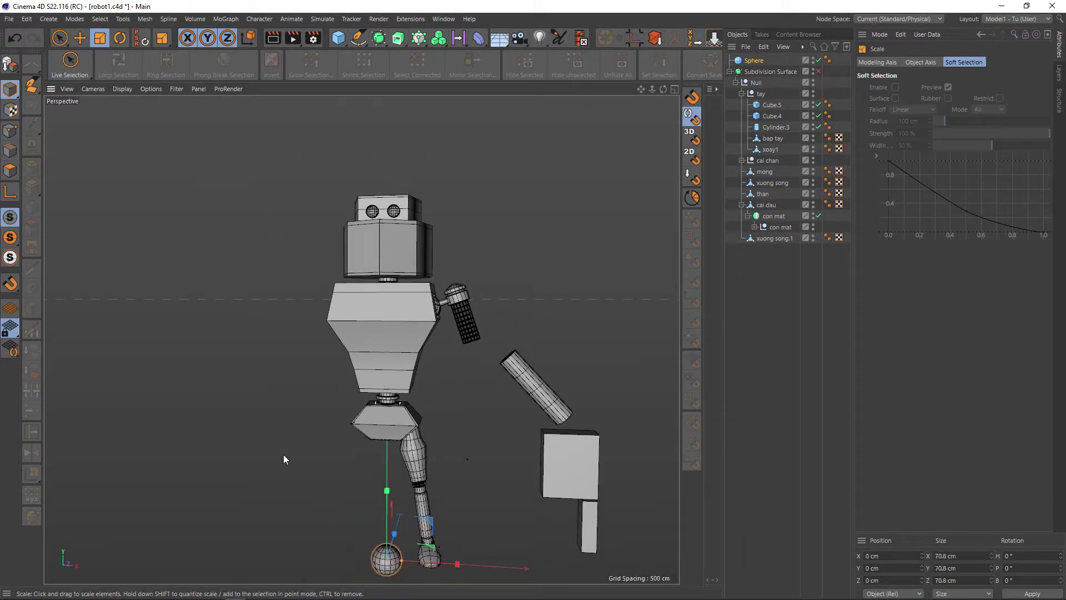
pyautogui.keyDown('alt'); pyautogui.moveTo(380, 381); pyautogui.dragTo(379, 337, button='middle'); pyautogui.keyUp('alt')
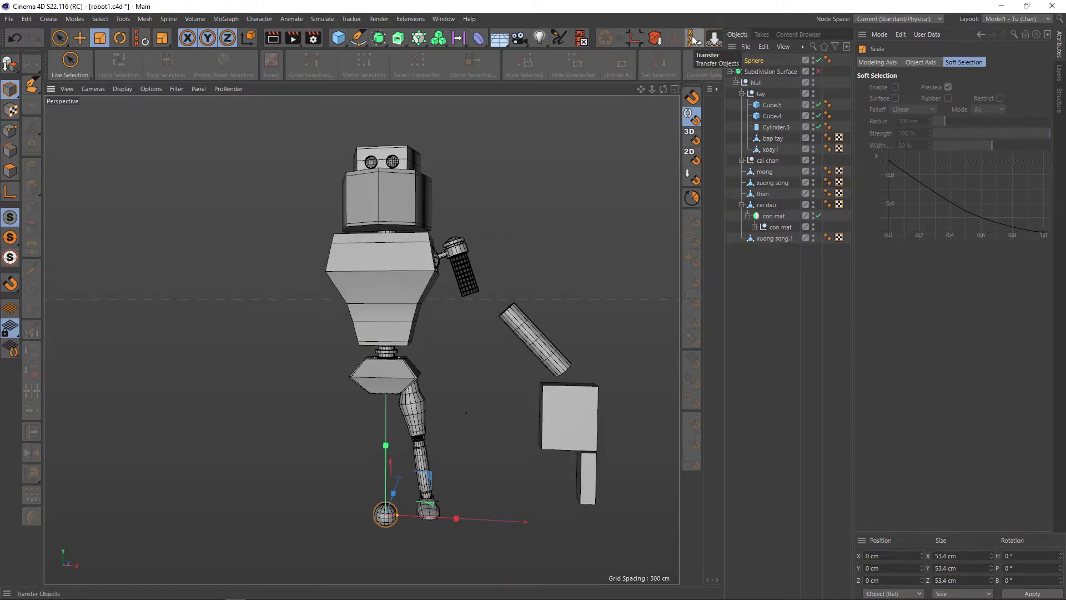
# Step: Snap the sphere onto bap tay's position with the Transfer tool
pyautogui.click(123, 19)
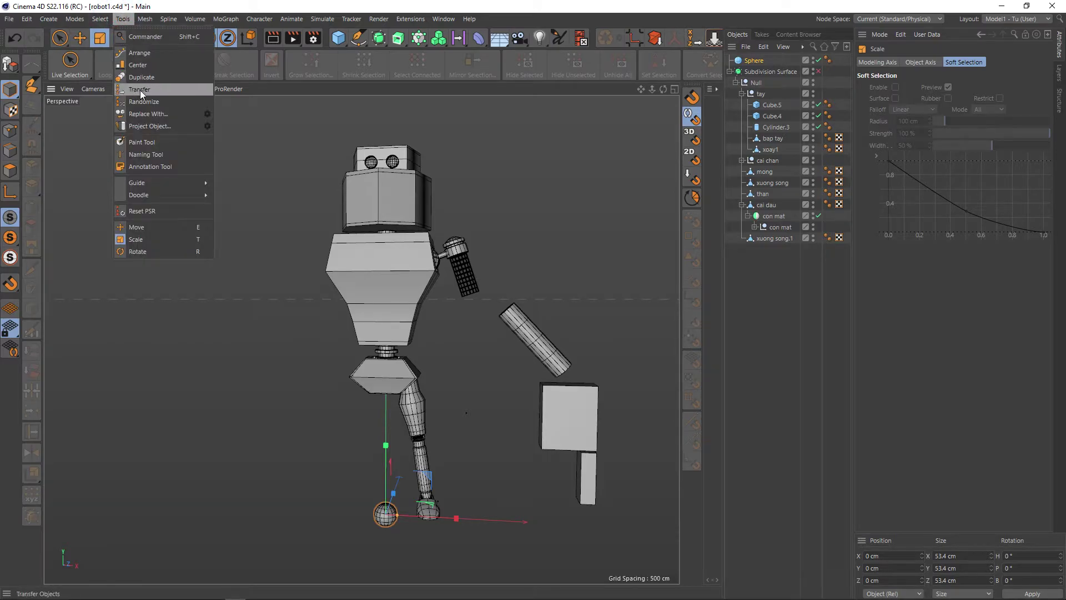
pyautogui.click(656, 24)
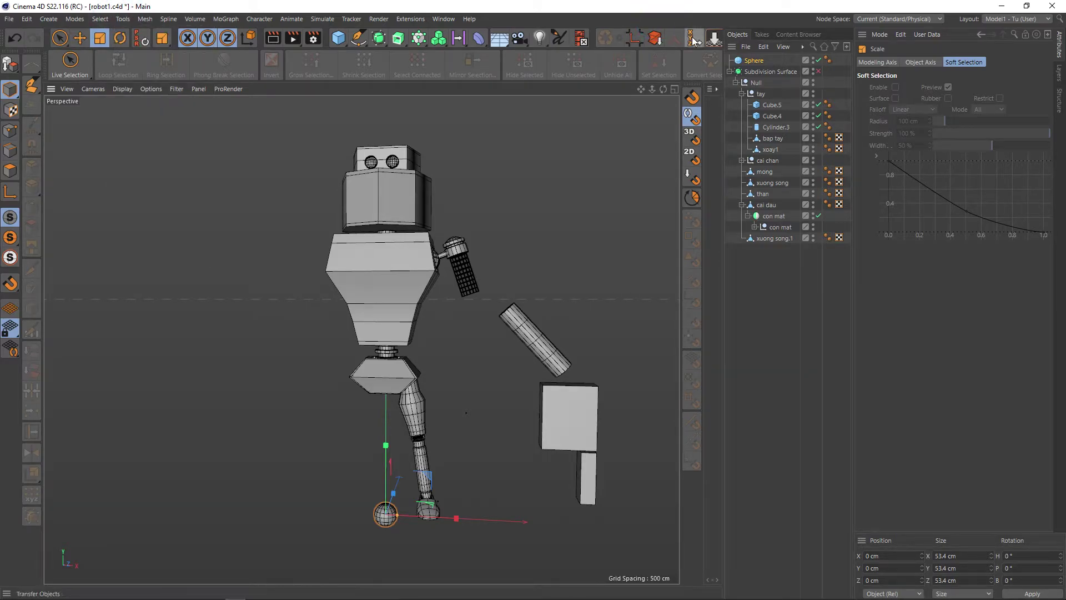
pyautogui.click(692, 42)
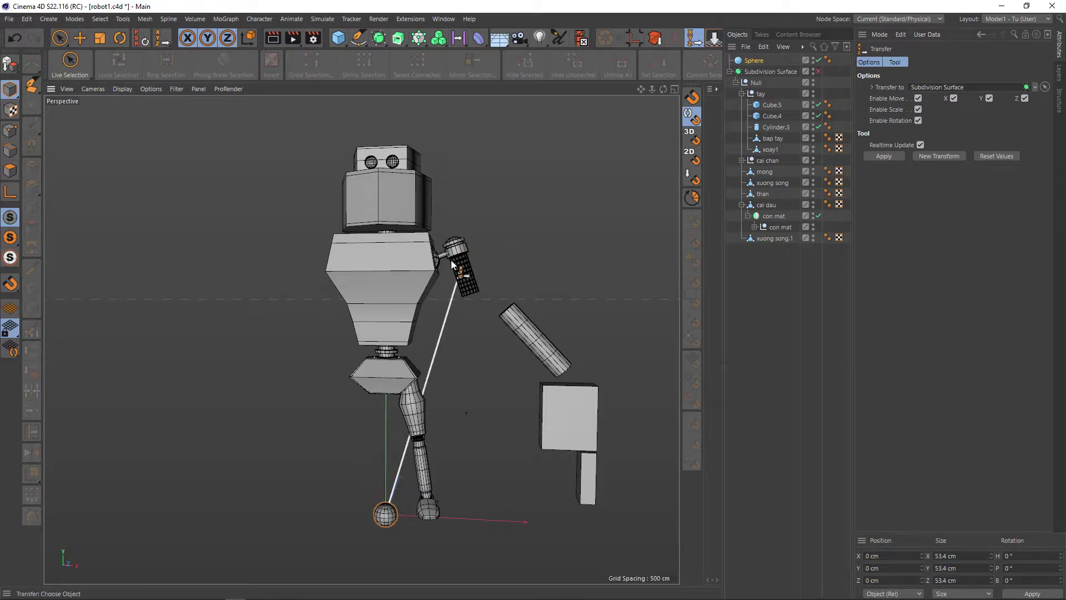
pyautogui.scroll(3, 450, 264)
pyautogui.scroll(1, 450, 263)
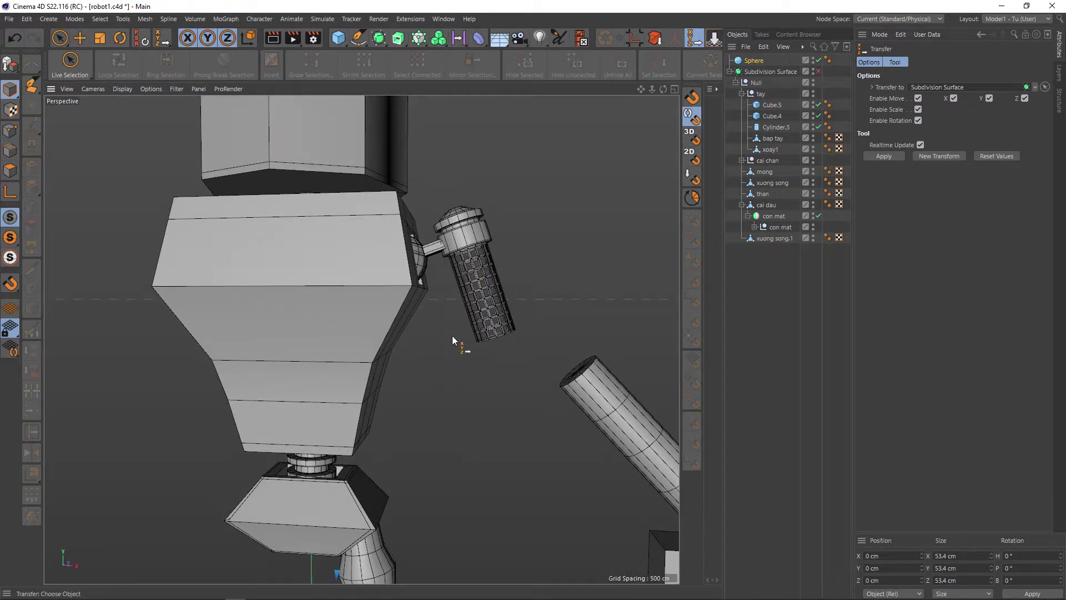
pyautogui.click(472, 238)
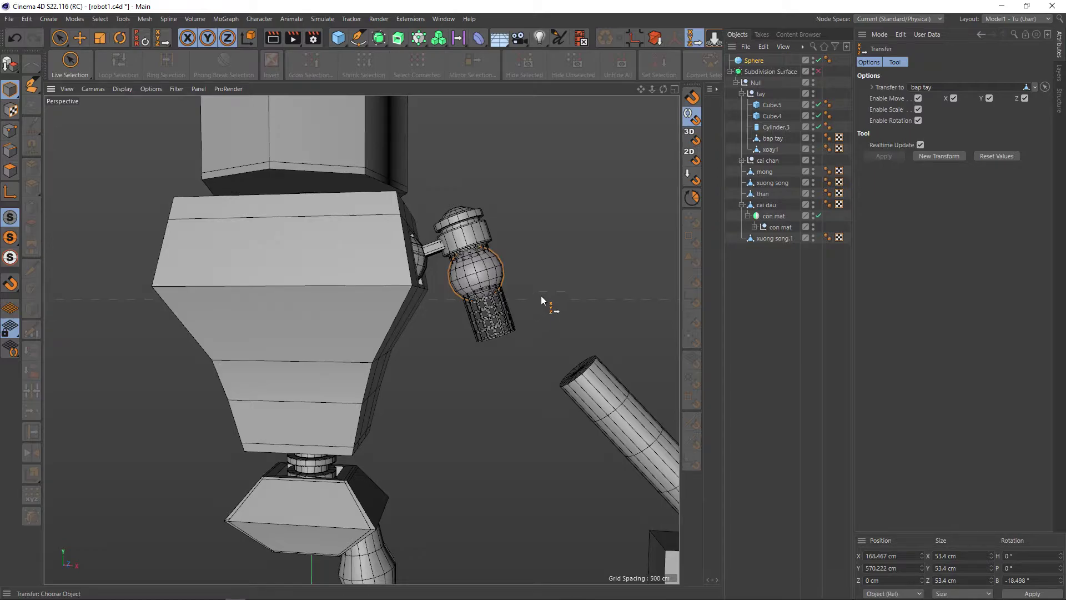
# Step: Inspect Cube.5's Coord tab, then cancel the Transfer tool
pyautogui.click(768, 106)
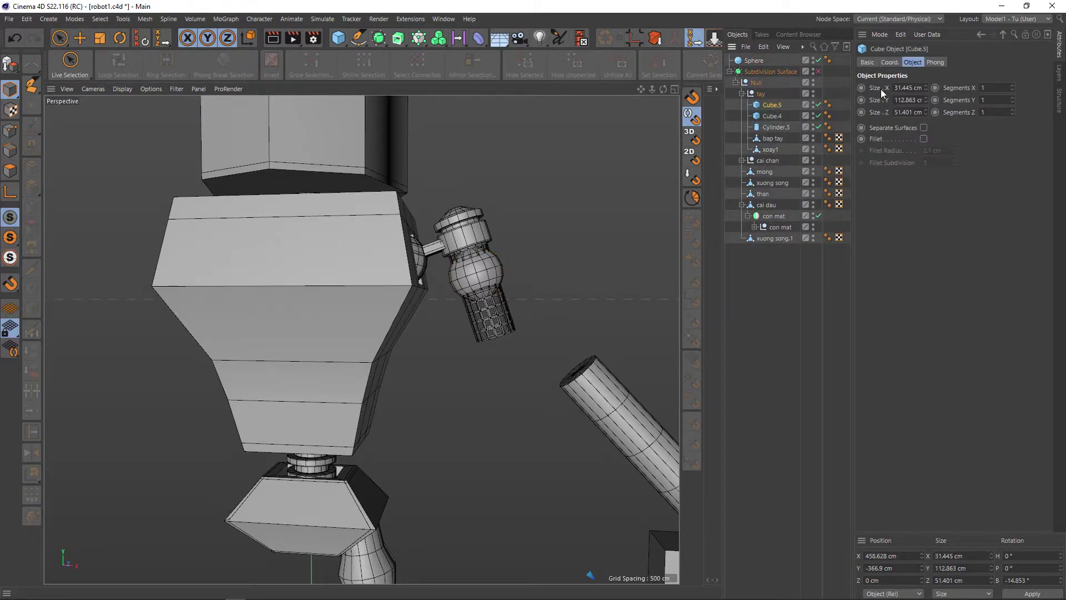
pyautogui.click(867, 62)
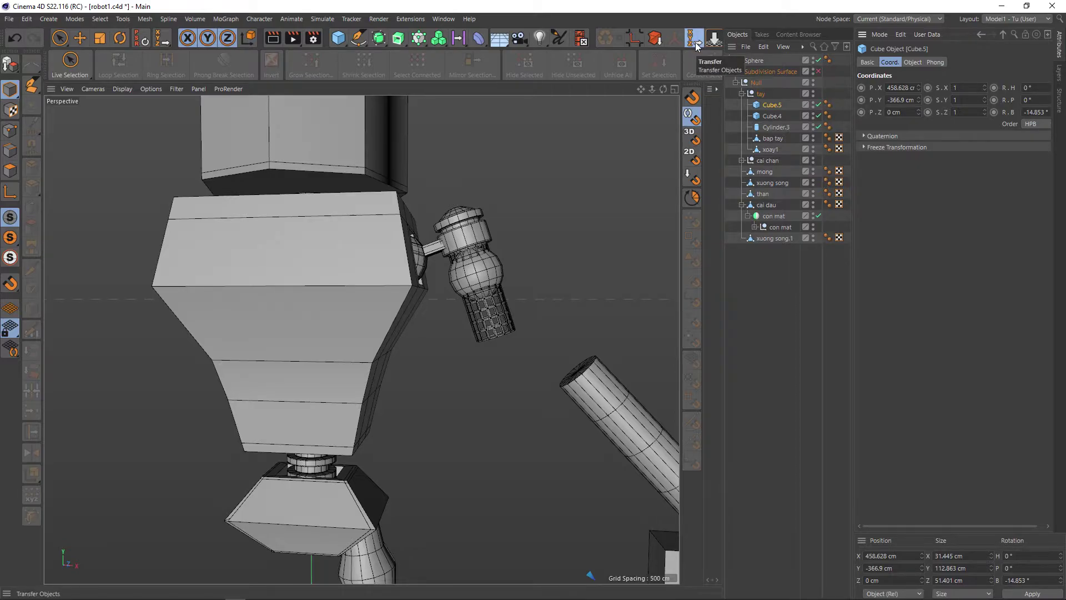
pyautogui.click(695, 42)
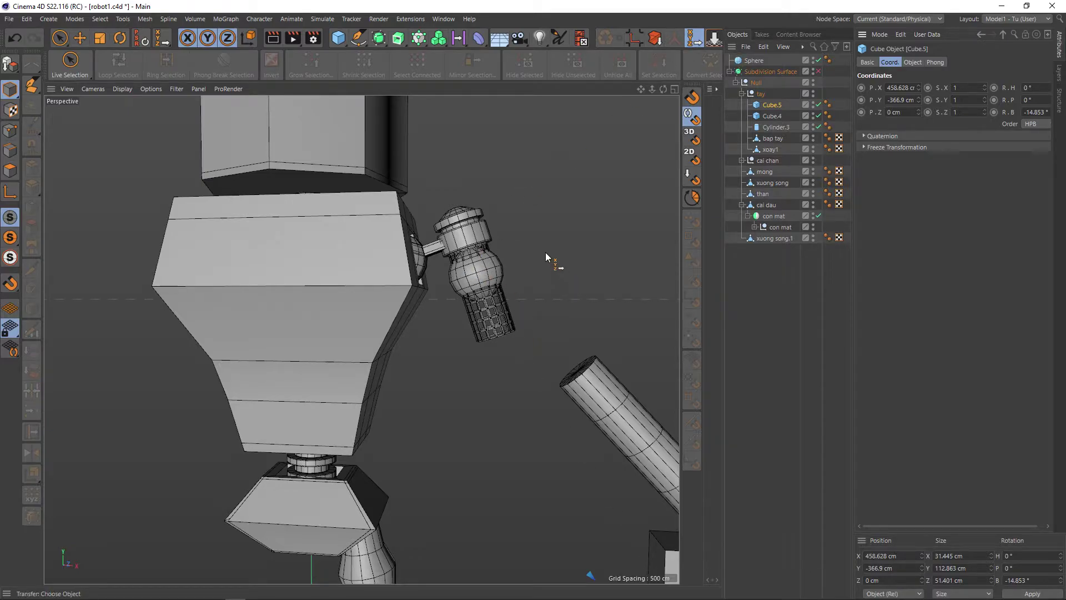
pyautogui.press('space')
# Step: Select the sphere and slide it down along Y toward the cylinder's lower end
pyautogui.keyDown('alt'); pyautogui.moveTo(533, 231); pyautogui.dragTo(505, 209); pyautogui.keyUp('alt')
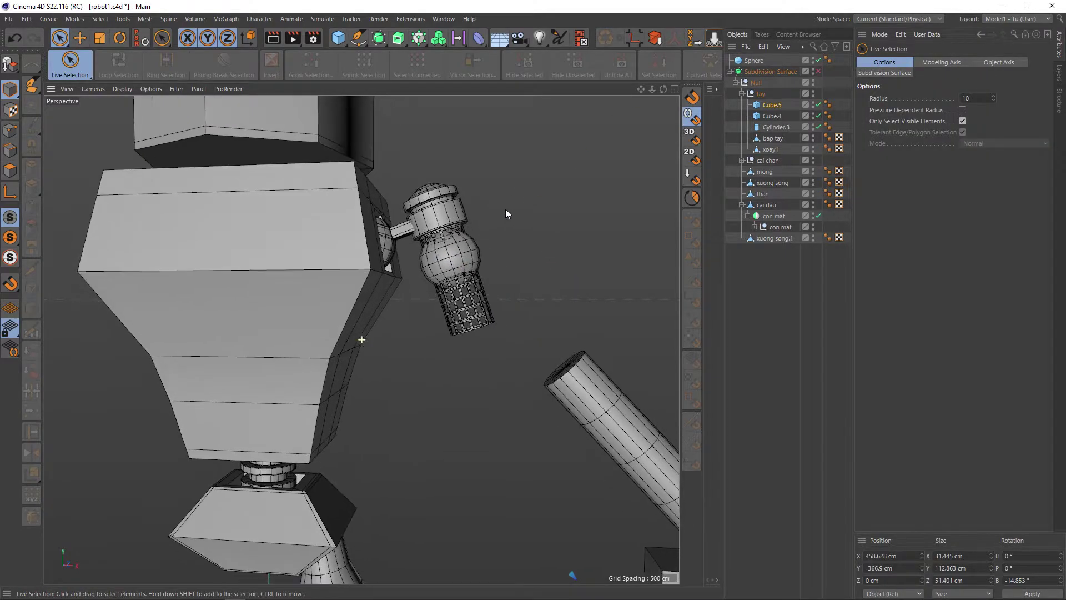
pyautogui.scroll(5, 493, 258)
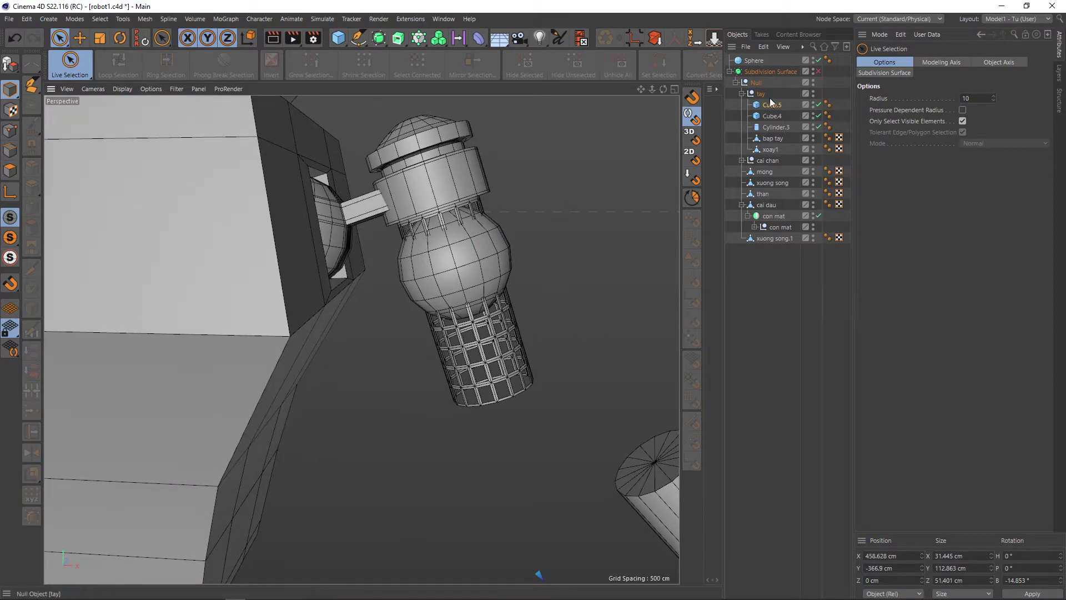
pyautogui.click(503, 247)
pyautogui.scroll(-2, 483, 278)
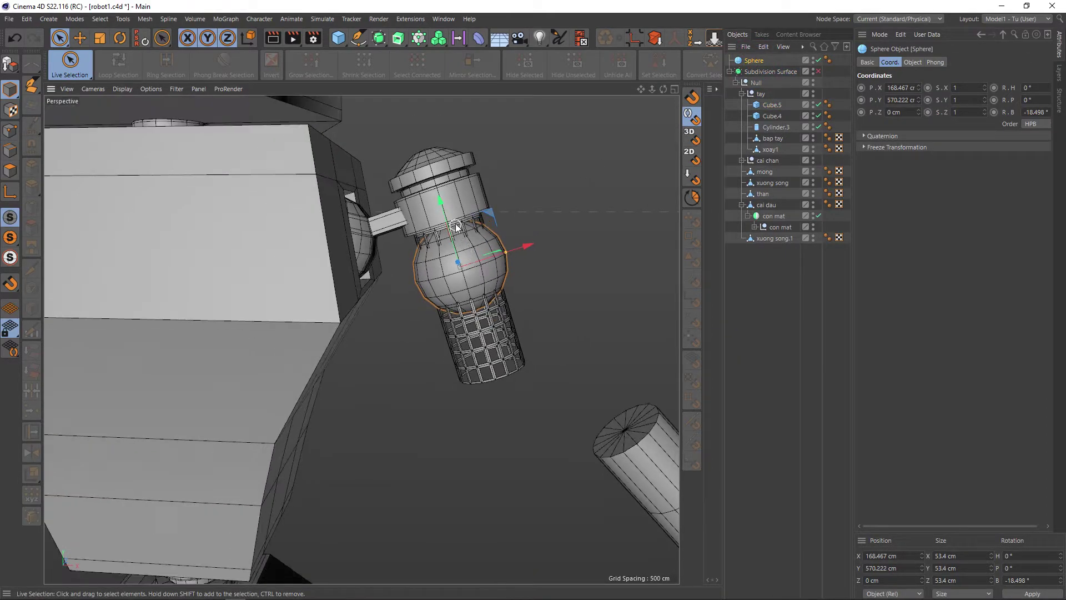
pyautogui.moveTo(442, 205)
pyautogui.mouseDown()
pyautogui.moveTo(496, 344)
pyautogui.moveTo(600, 256)
pyautogui.moveTo(509, 274)
pyautogui.moveTo(540, 284)
pyautogui.moveTo(528, 252)
pyautogui.moveTo(509, 250)
pyautogui.moveTo(555, 269)
pyautogui.moveTo(556, 284)
pyautogui.mouseUp()
pyautogui.press('t')
pyautogui.press('e')
pyautogui.moveTo(462, 321); pyautogui.dragTo(454, 298)
# Step: Check the reference photo and move the sphere further down the cylinder's end
pyautogui.hotkey('alt', 'Tab')
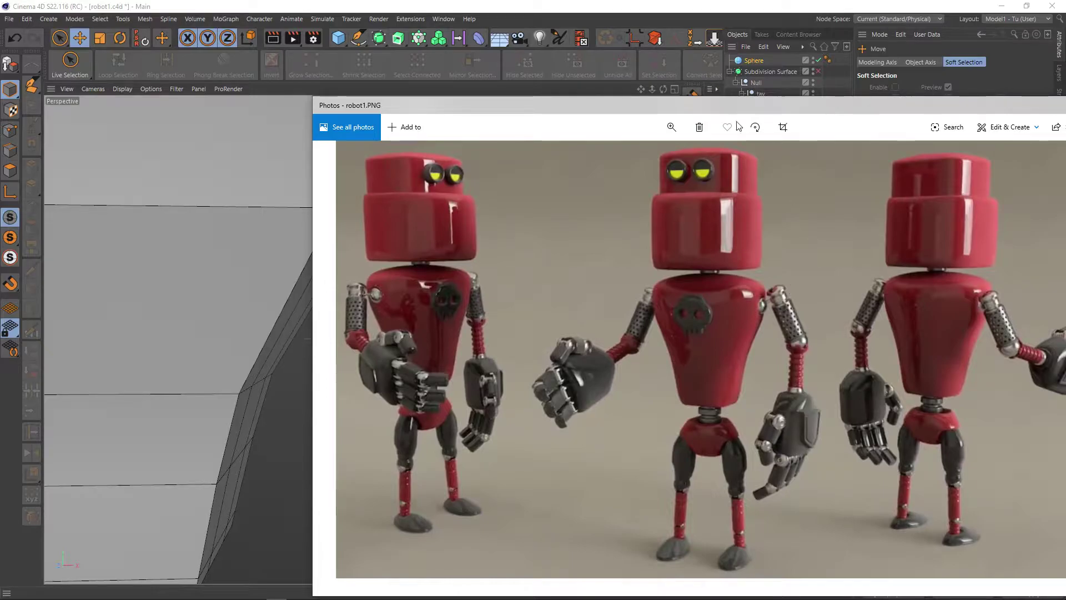
pyautogui.hotkey('alt', 'Tab')
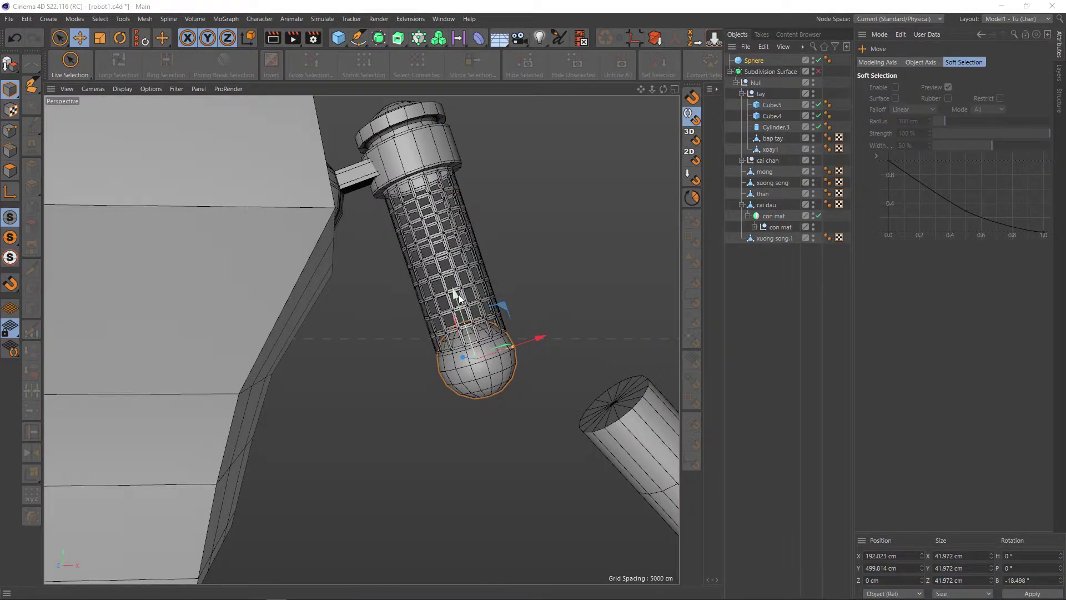
pyautogui.moveTo(459, 299); pyautogui.dragTo(483, 368)
pyautogui.scroll(3, 481, 350)
pyautogui.scroll(3, 481, 349)
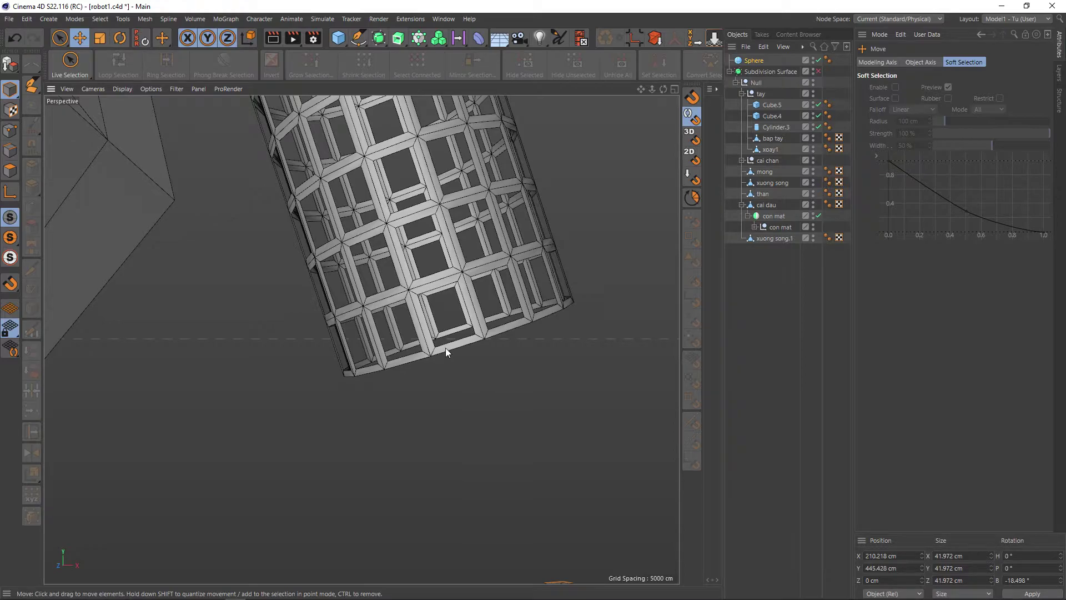
# Step: Loop-select bap tay's bottom rim edges and move them down about 1.3 cm
pyautogui.middleClick(457, 358)
pyautogui.scroll(1, 265, 194)
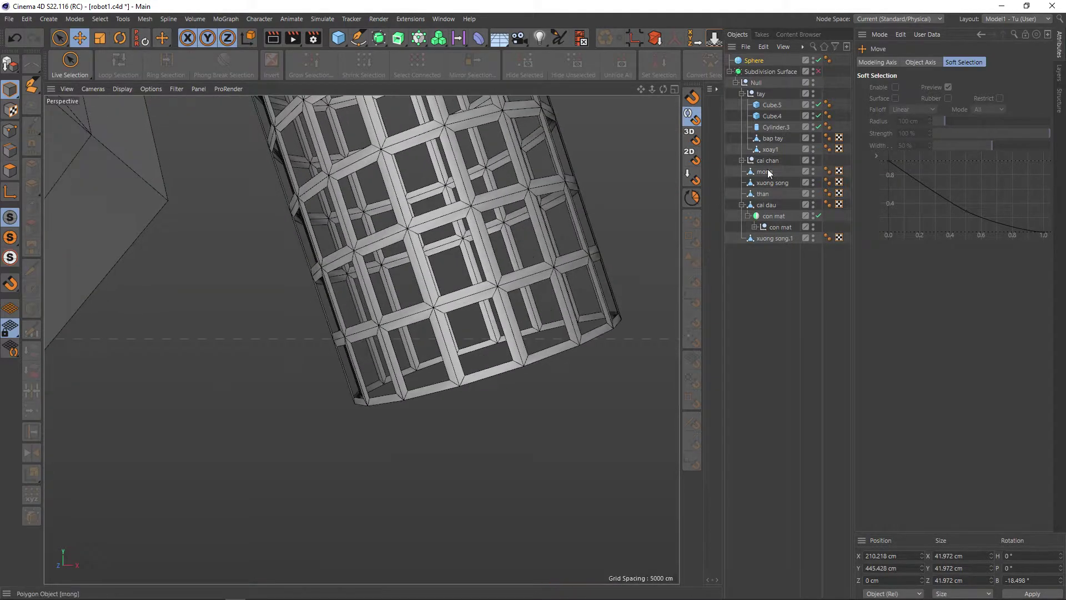
pyautogui.click(770, 139)
pyautogui.click(10, 150)
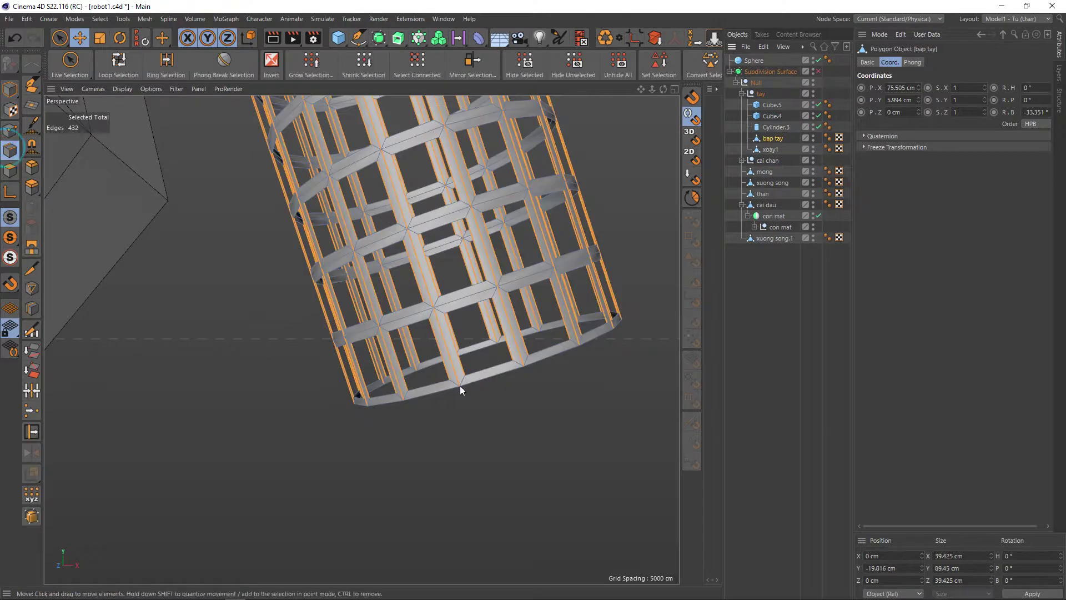
pyautogui.keyDown('alt'); pyautogui.moveTo(460, 385); pyautogui.dragTo(457, 358); pyautogui.keyUp('alt')
pyautogui.press('u')
pyautogui.press('l')
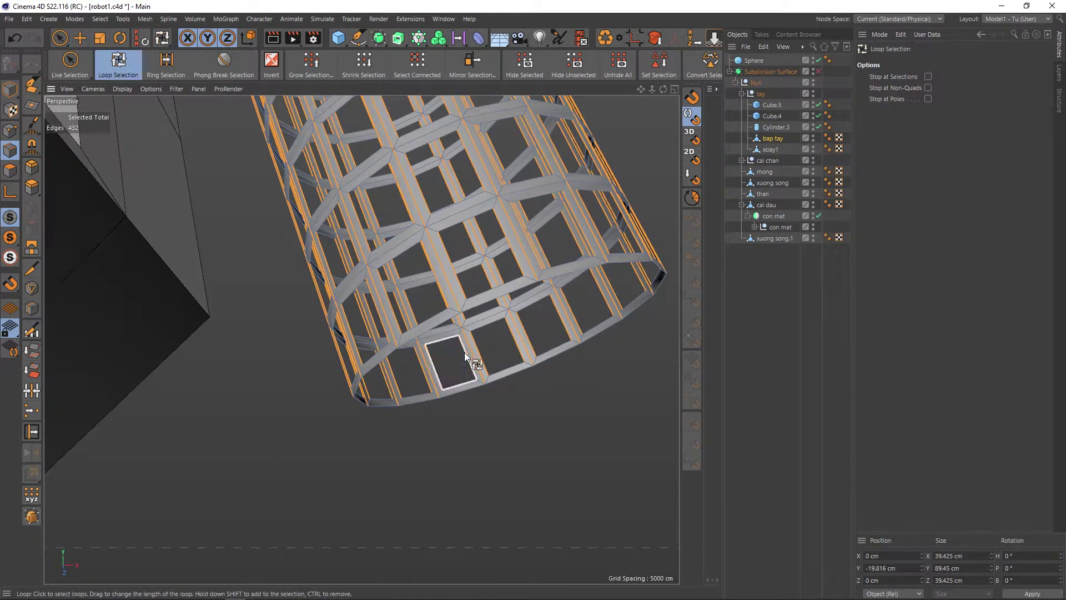
pyautogui.click(491, 309)
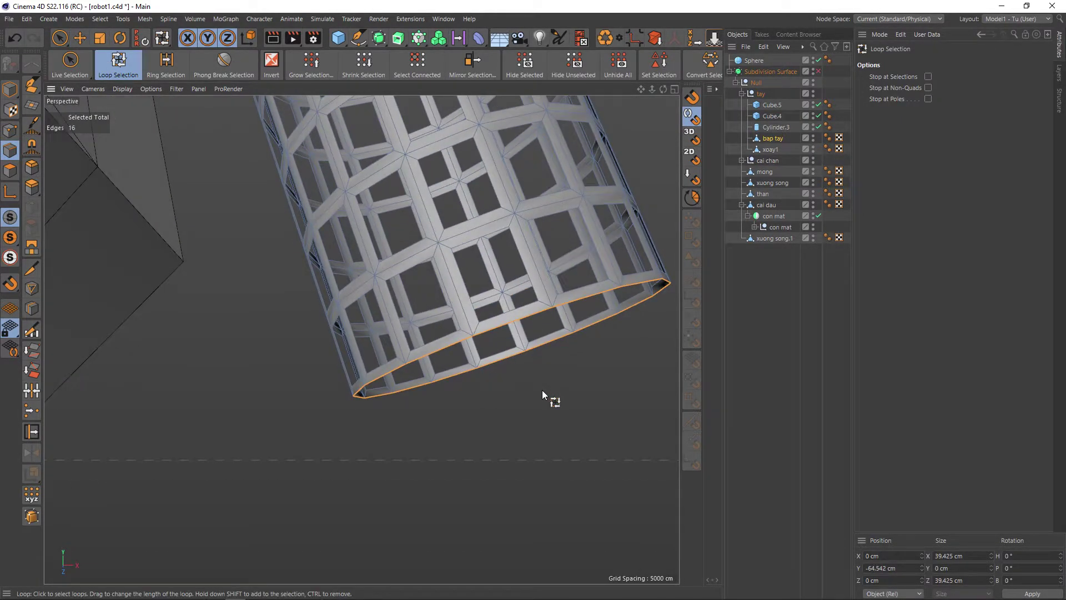
pyautogui.press('e')
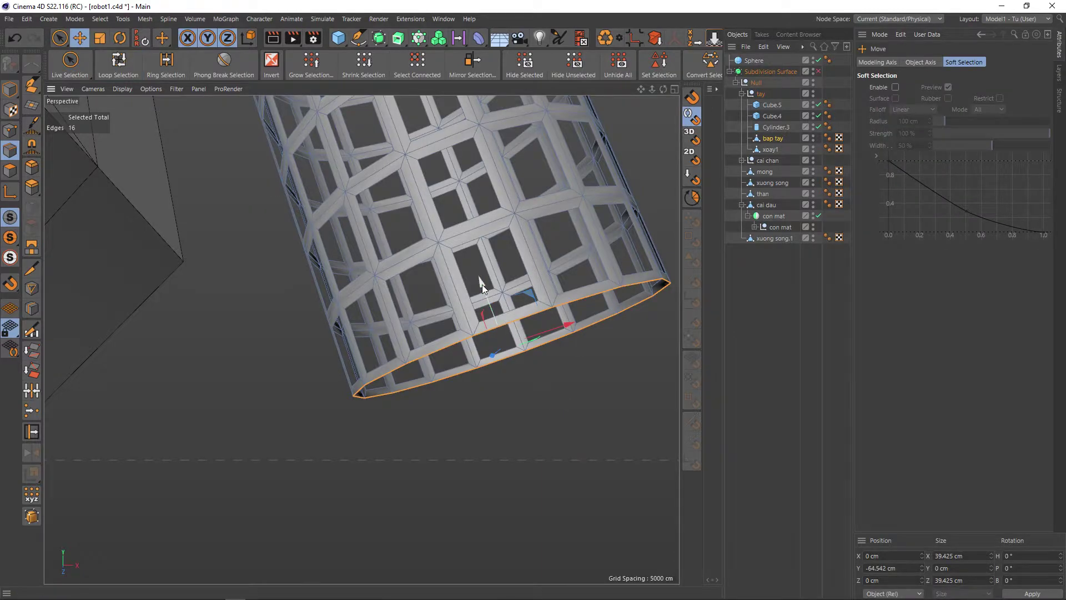
pyautogui.moveTo(482, 284); pyautogui.dragTo(485, 297)
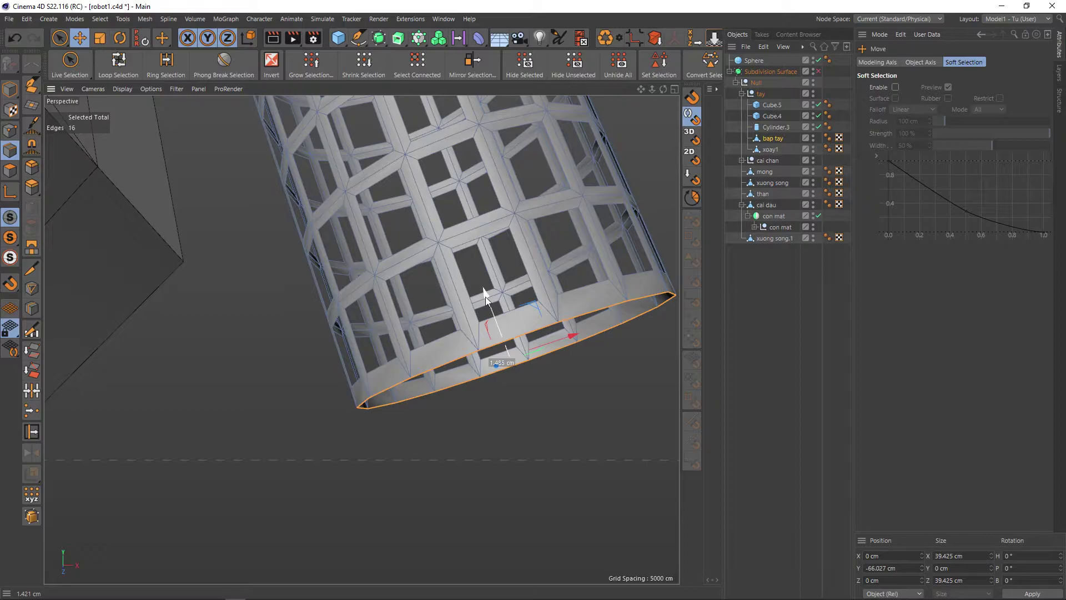
pyautogui.hotkey('ctrl', 'z')
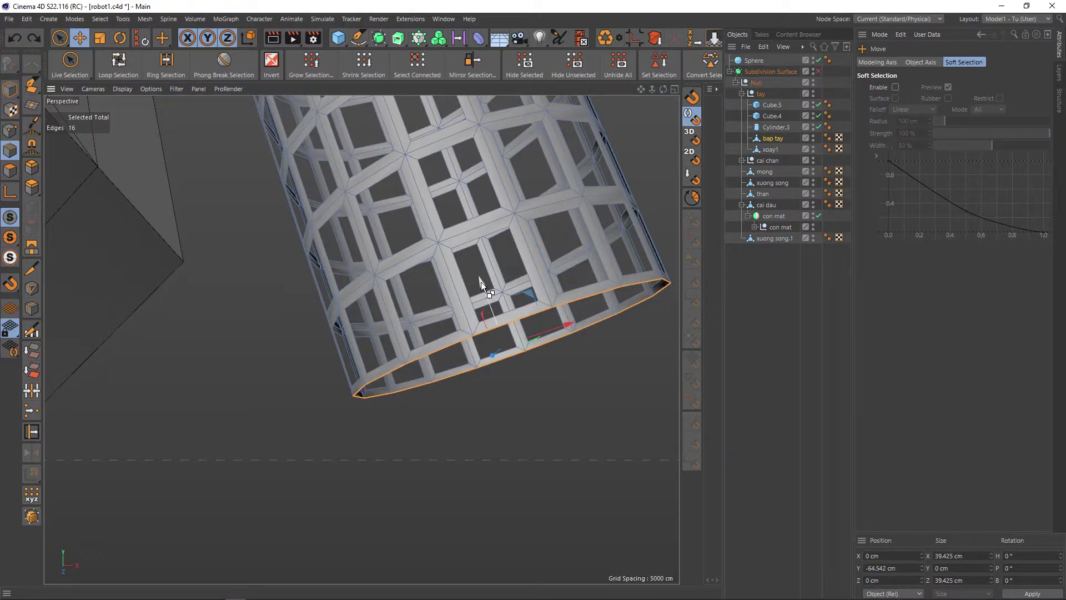
pyautogui.moveTo(480, 281); pyautogui.dragTo(487, 296)
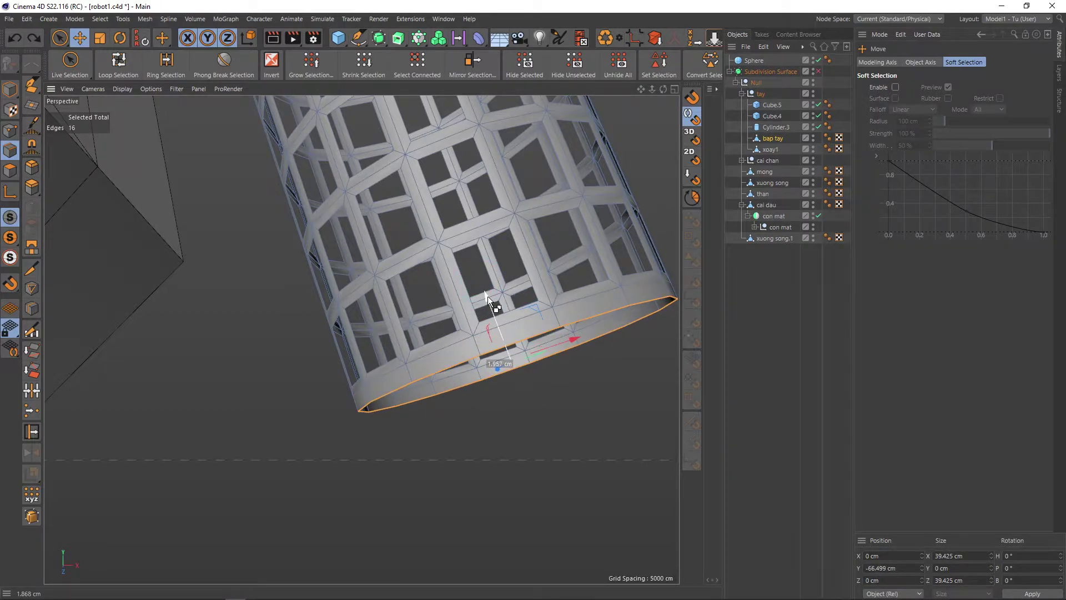
# Step: Loop-select the bottom rim polygons and extrude them about 1.47 cm
pyautogui.rightClick(514, 396)
pyautogui.click(505, 346)
pyautogui.click(10, 169)
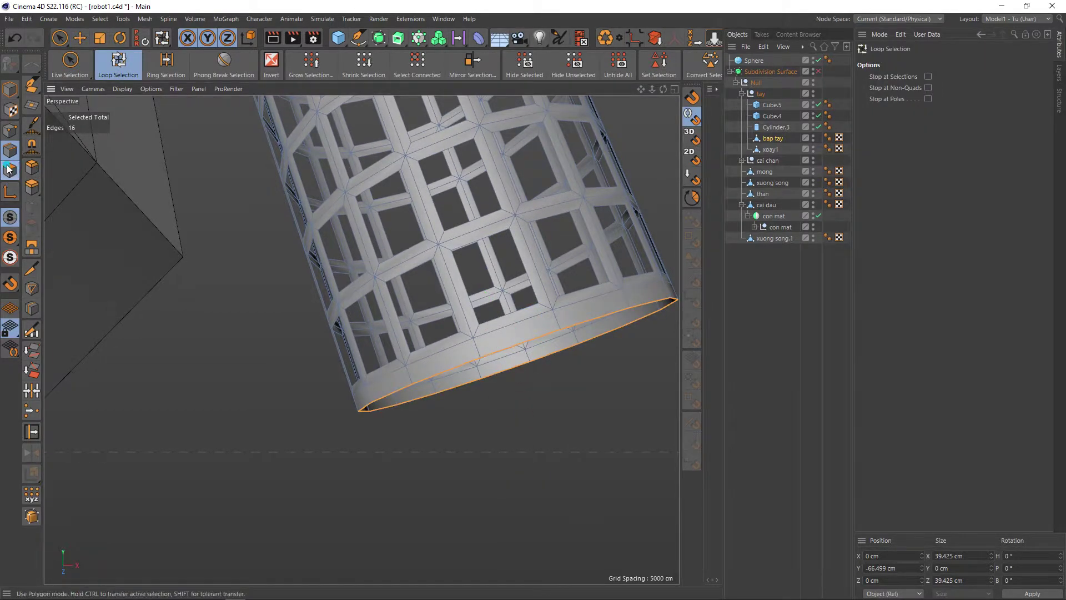
pyautogui.click(493, 341)
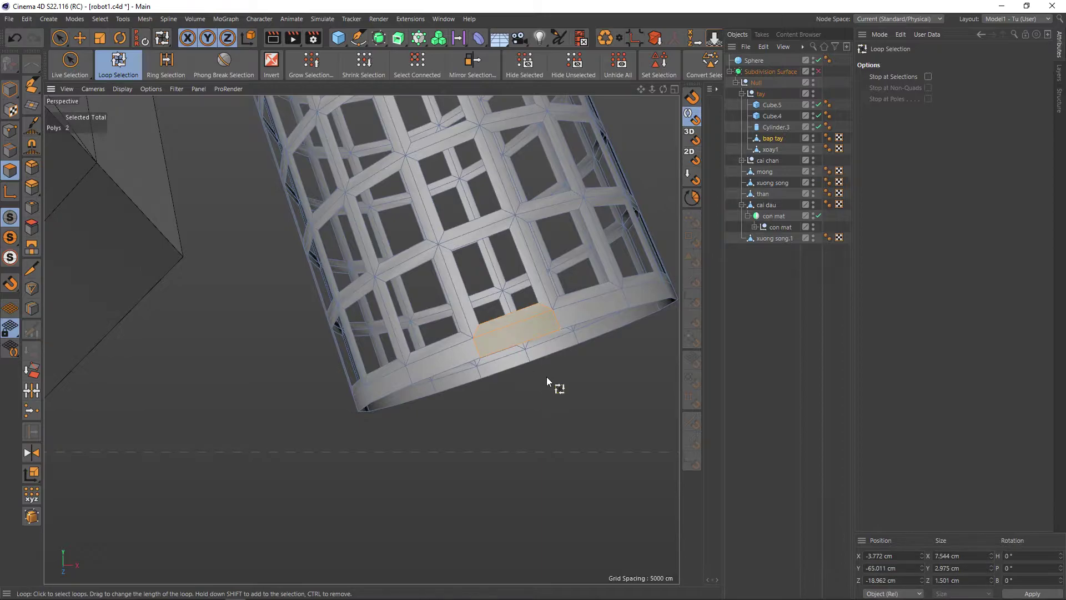
pyautogui.click(555, 321)
pyautogui.press('d')
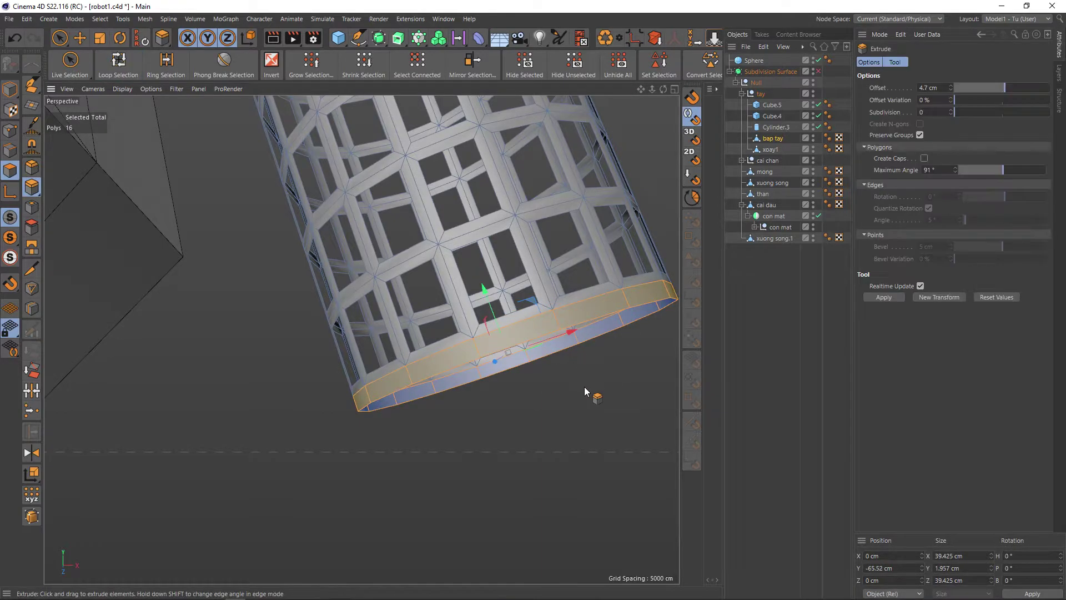
pyautogui.moveTo(584, 386); pyautogui.dragTo(587, 386)
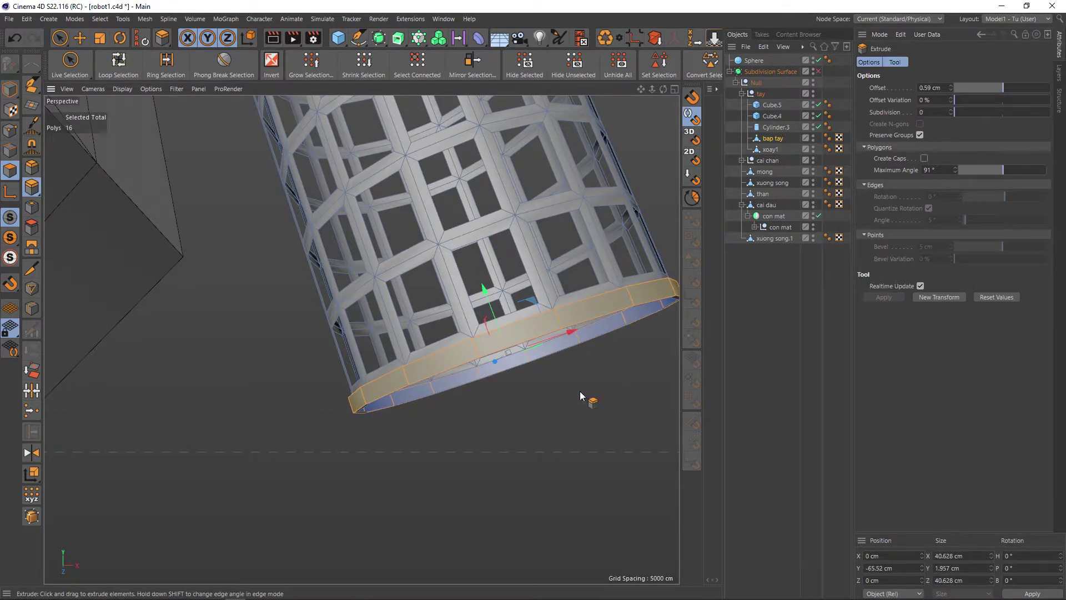
pyautogui.moveTo(580, 391)
pyautogui.keyDown('alt'); pyautogui.mouseDown()
pyautogui.moveTo(581, 469)
pyautogui.moveTo(520, 379)
pyautogui.moveTo(339, 333)
pyautogui.moveTo(356, 327)
pyautogui.moveTo(504, 492)
pyautogui.moveTo(531, 486)
pyautogui.moveTo(494, 419)
pyautogui.moveTo(341, 394)
pyautogui.mouseUp(); pyautogui.keyUp('alt')
# Step: Turn on Subdivision Surface smoothing and clear the rim selection
pyautogui.scroll(-2, 494, 419)
pyautogui.press('q')
pyautogui.scroll(2, 388, 423)
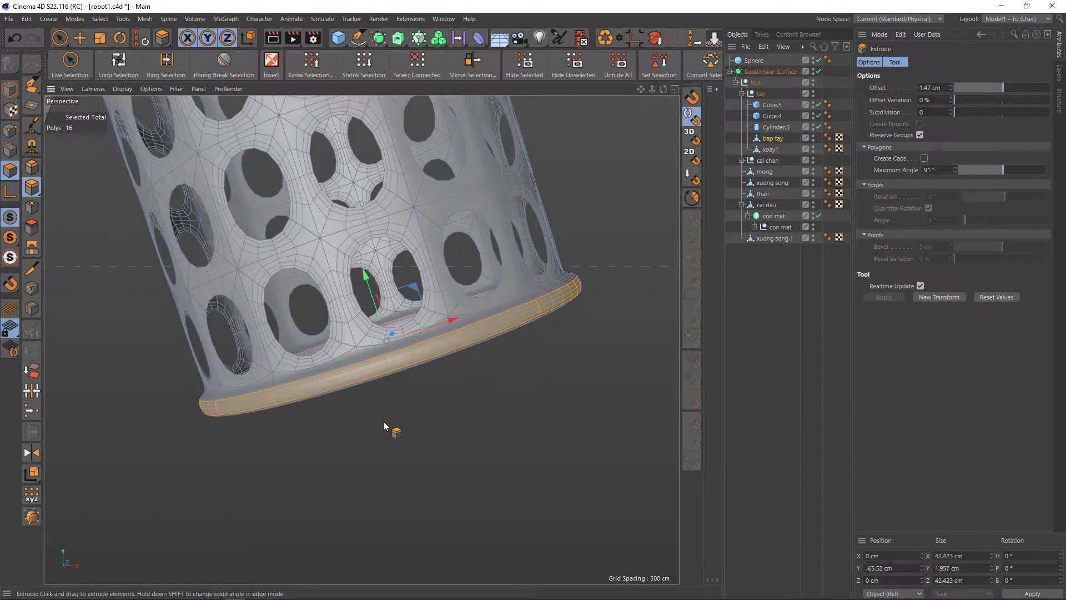
pyautogui.press('space')
pyautogui.click(372, 411)
pyautogui.moveTo(483, 416)
pyautogui.keyDown('alt'); pyautogui.mouseDown()
pyautogui.moveTo(470, 436)
pyautogui.moveTo(490, 381)
pyautogui.mouseUp(); pyautogui.keyUp('alt')
pyautogui.scroll(-3, 467, 435)
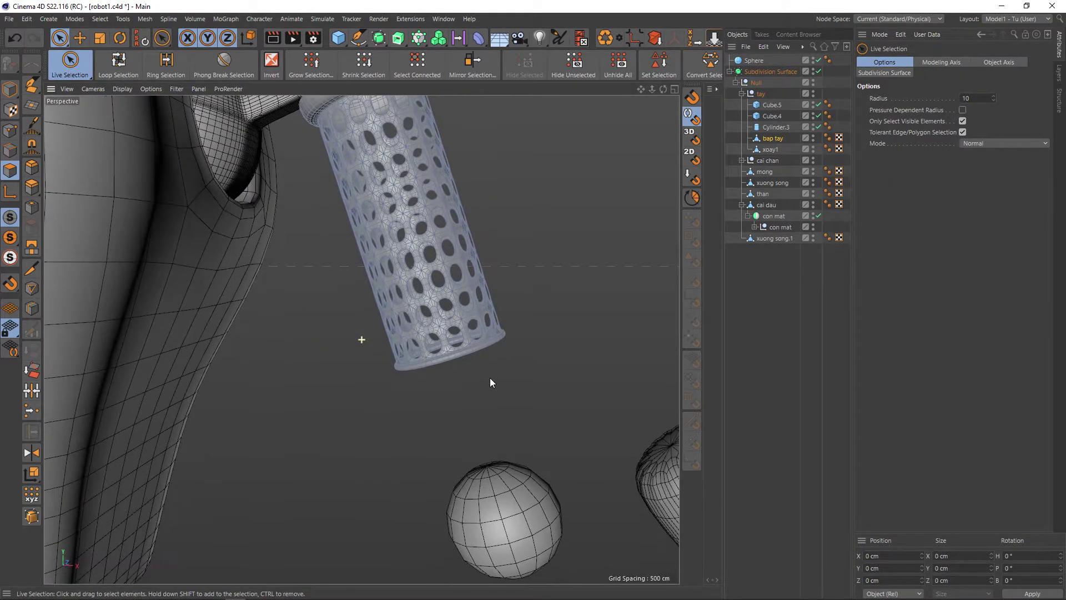
# Step: Move the loose Sphere into the tay group and raise it to the cylinder's end
pyautogui.click(754, 60)
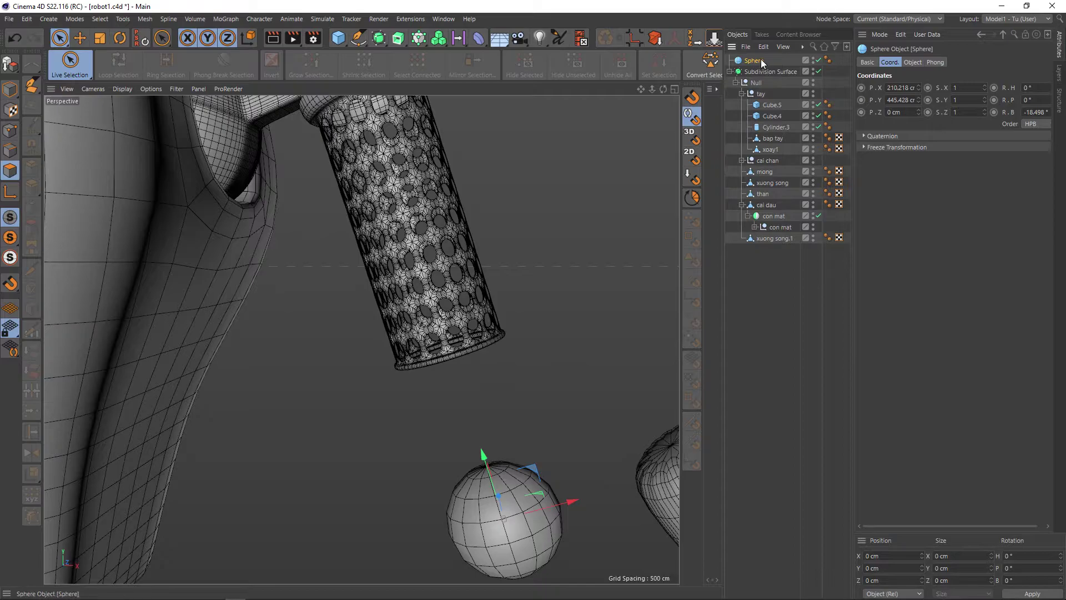
pyautogui.moveTo(758, 60); pyautogui.dragTo(775, 132)
pyautogui.moveTo(485, 455); pyautogui.dragTo(447, 301)
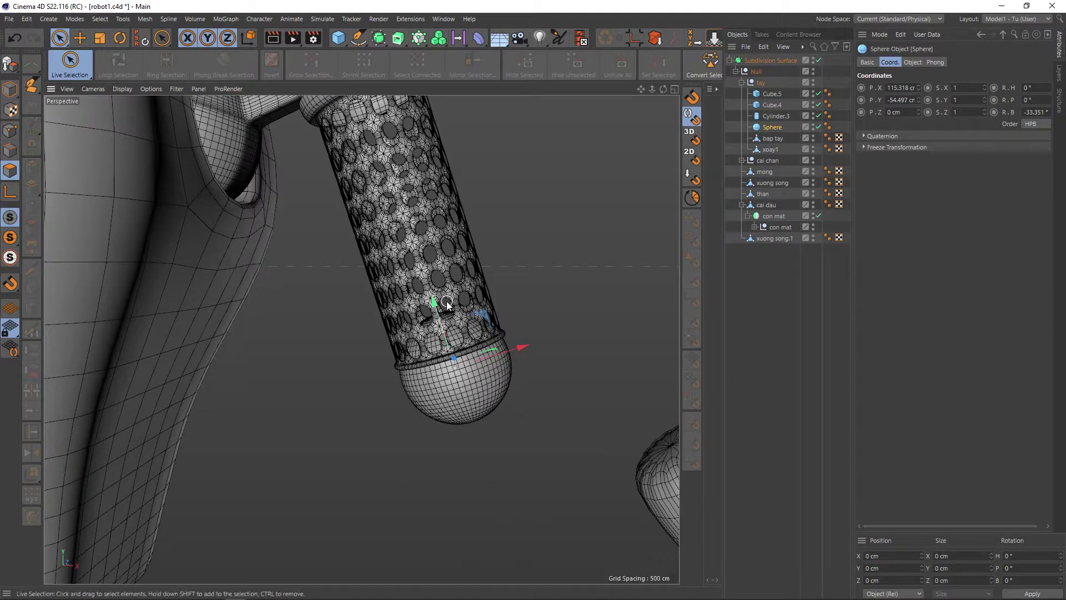
pyautogui.scroll(3, 456, 333)
pyautogui.moveTo(467, 370)
pyautogui.keyDown('alt'); pyautogui.mouseDown()
pyautogui.moveTo(351, 210)
pyautogui.moveTo(442, 358)
pyautogui.moveTo(430, 358)
pyautogui.mouseUp(); pyautogui.keyUp('alt')
# Step: Try shrinking the sphere, undo it, and nudge the sphere slightly upward instead
pyautogui.press('t')
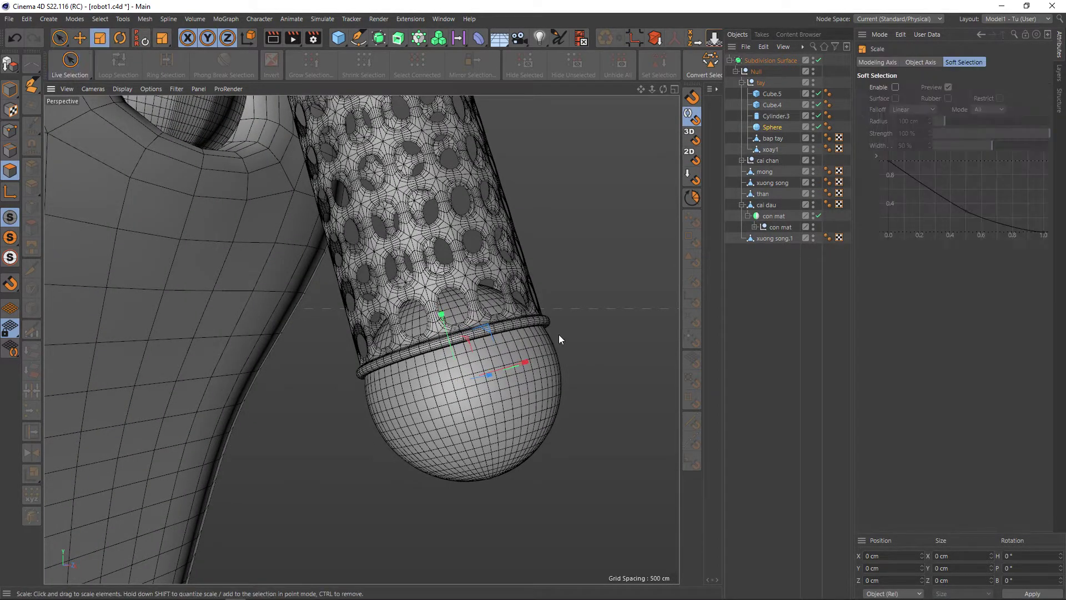
pyautogui.moveTo(559, 334); pyautogui.dragTo(541, 332)
pyautogui.hotkey('ctrl', 'z')
pyautogui.press('e')
pyautogui.moveTo(440, 314); pyautogui.dragTo(436, 309)
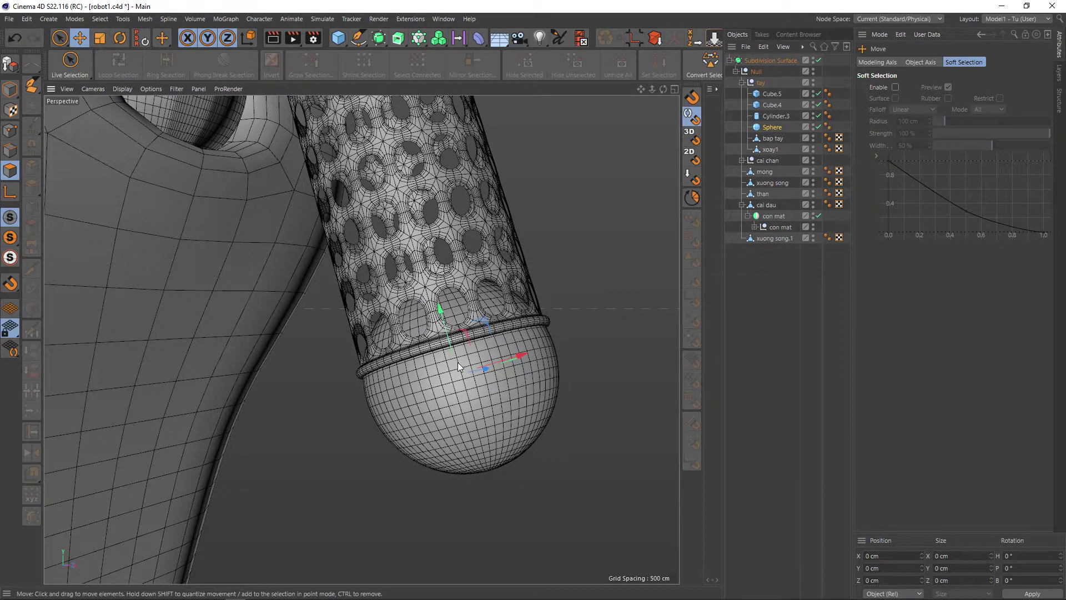
pyautogui.scroll(-2, 458, 365)
pyautogui.scroll(-1, 461, 378)
pyautogui.scroll(-1, 477, 397)
pyautogui.scroll(-1, 483, 397)
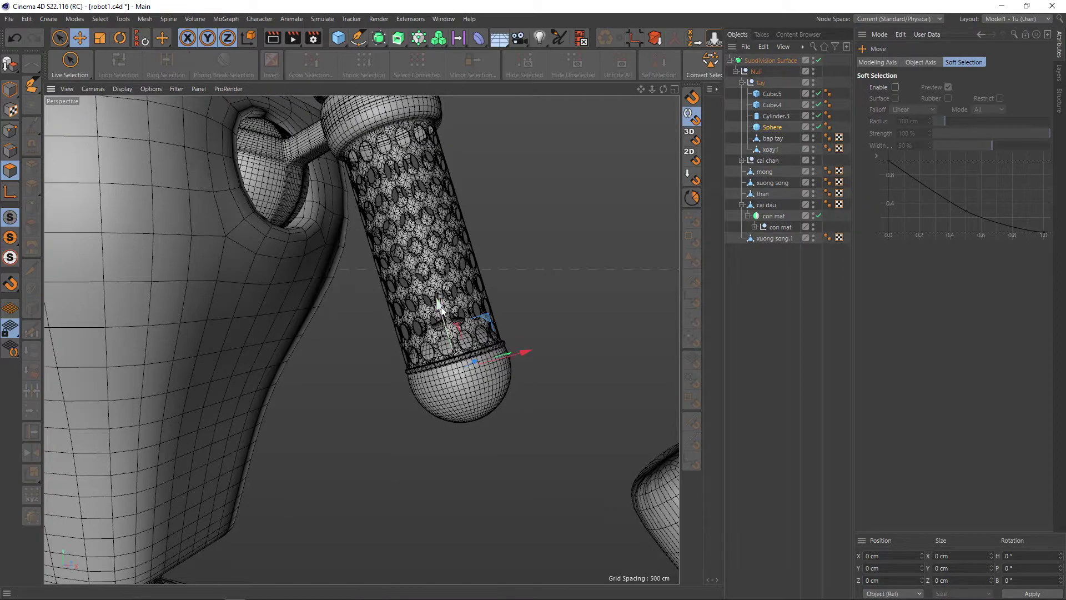
# Step: Nudge the elbow sphere down-right and bring the robot1.PNG reference photo over the scene
pyautogui.moveTo(443, 314); pyautogui.dragTo(443, 314)
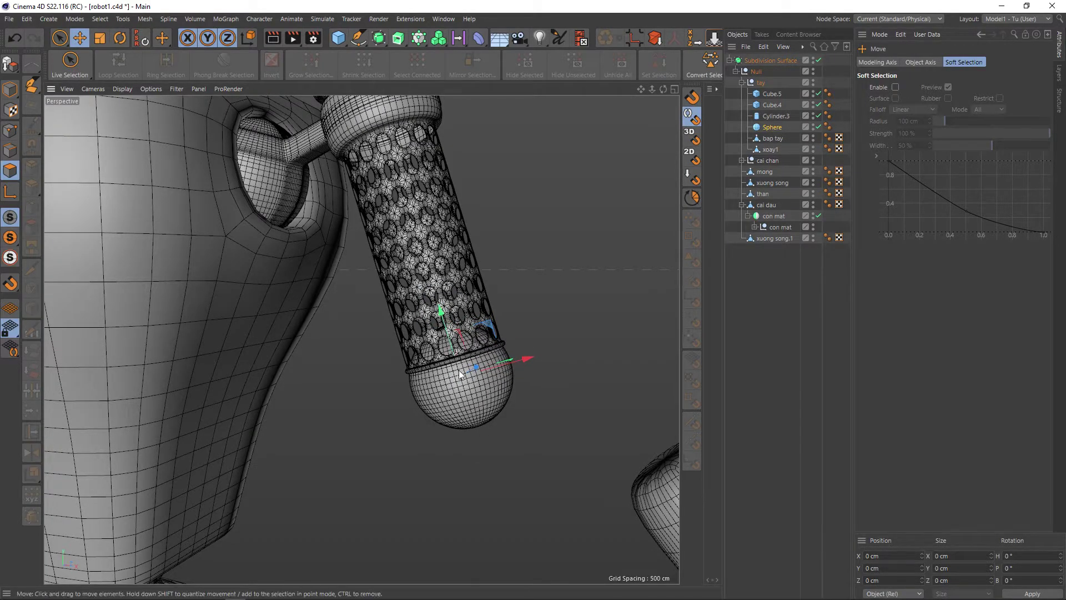
pyautogui.scroll(-4, 460, 372)
pyautogui.moveTo(459, 372)
pyautogui.keyDown('alt'); pyautogui.mouseDown()
pyautogui.moveTo(483, 413)
pyautogui.moveTo(501, 381)
pyautogui.mouseUp(); pyautogui.keyUp('alt')
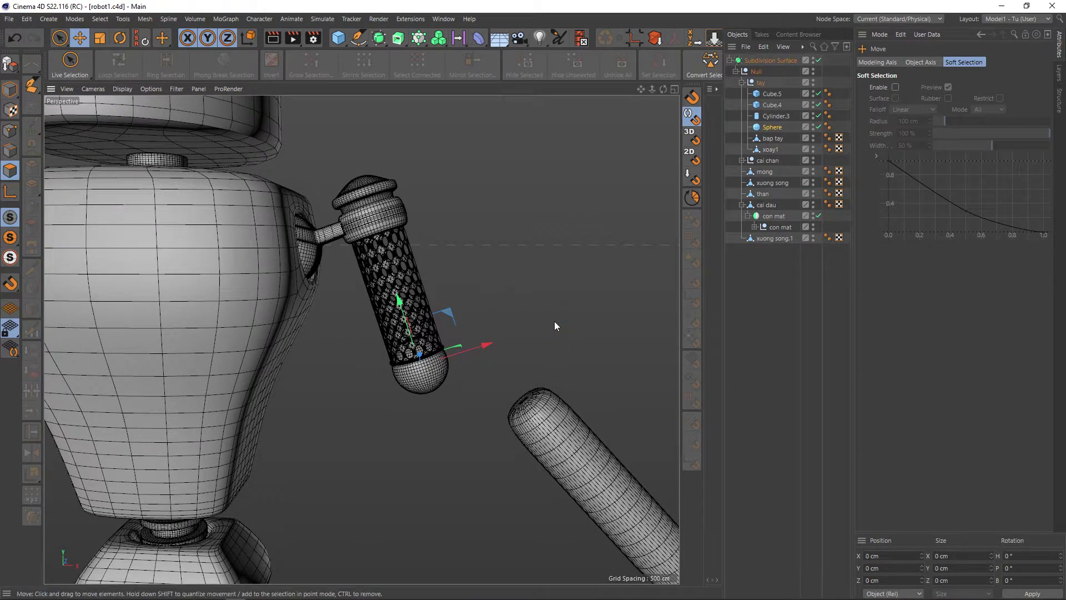
pyautogui.moveTo(1065, 65); pyautogui.dragTo(574, 66)
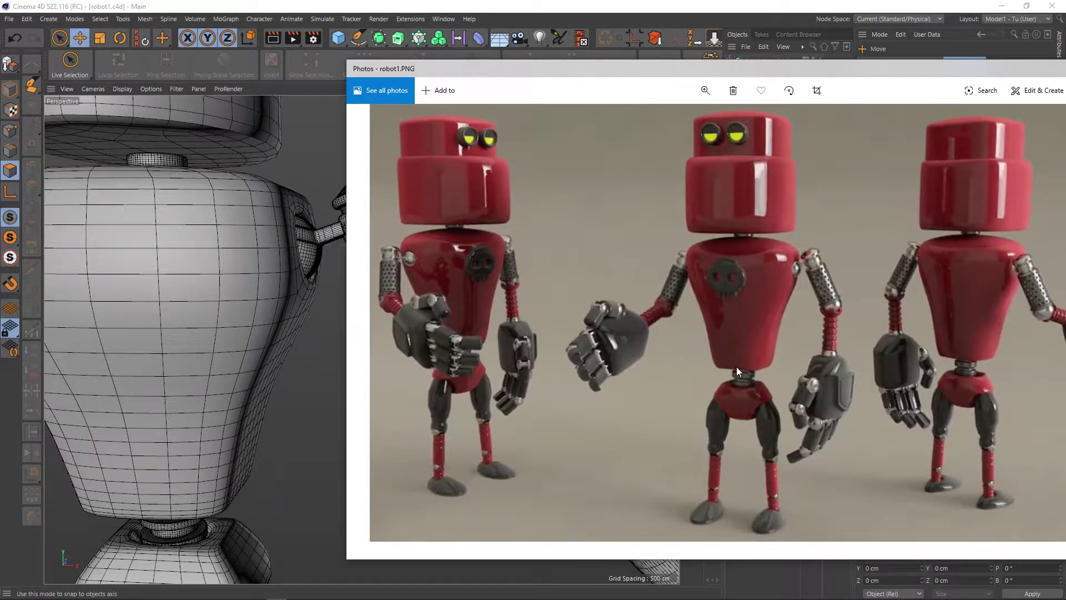
# Step: Put the reference photo away and select xuong song.1 beside the robot body
pyautogui.moveTo(739, 69); pyautogui.dragTo(1065, 73)
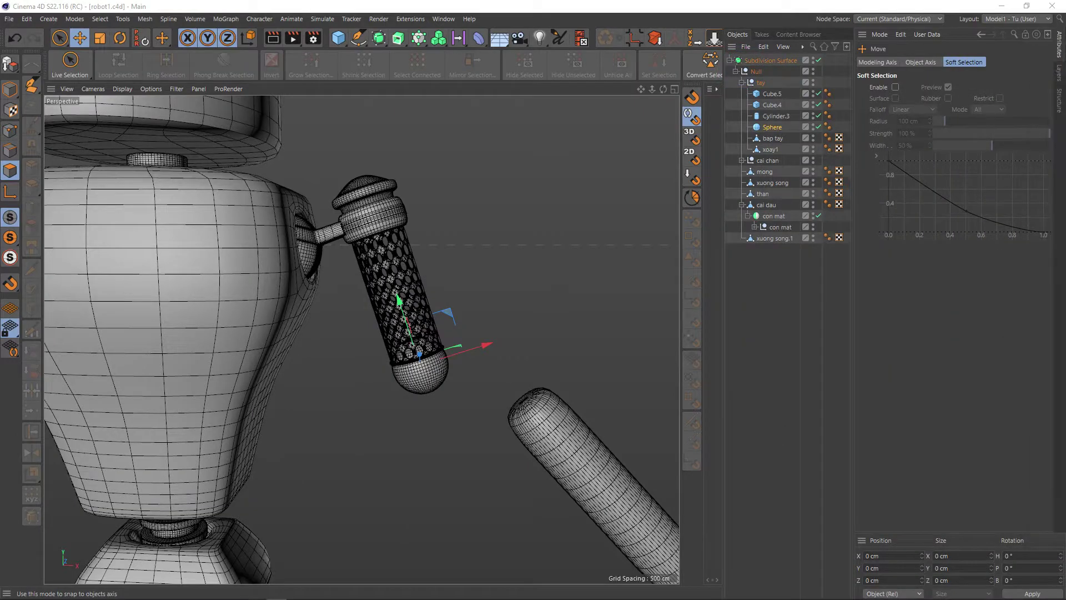
pyautogui.moveTo(264, 404)
pyautogui.keyDown('alt'); pyautogui.mouseDown()
pyautogui.moveTo(253, 400)
pyautogui.moveTo(335, 388)
pyautogui.mouseUp(); pyautogui.keyUp('alt')
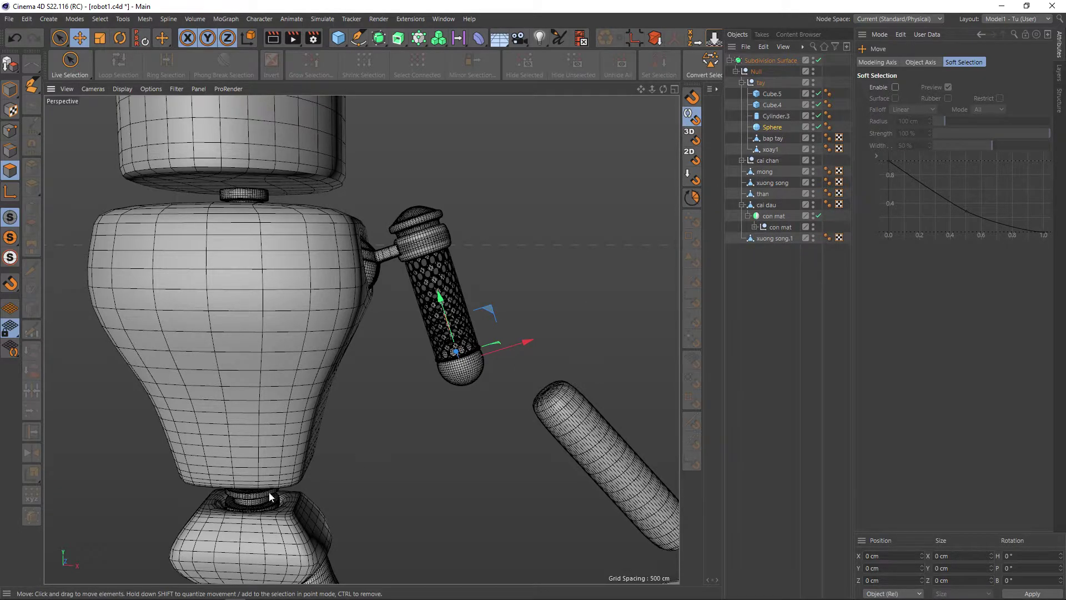
pyautogui.click(761, 240)
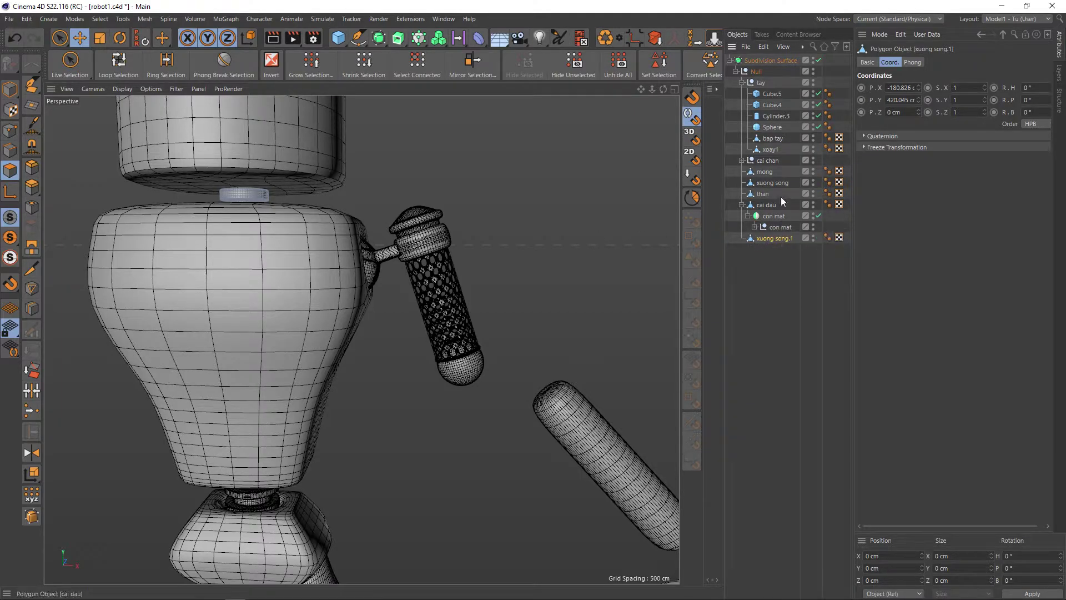
# Step: Rename xuong song.1 to xuong co and xuong song to xuong lung
pyautogui.click(760, 184)
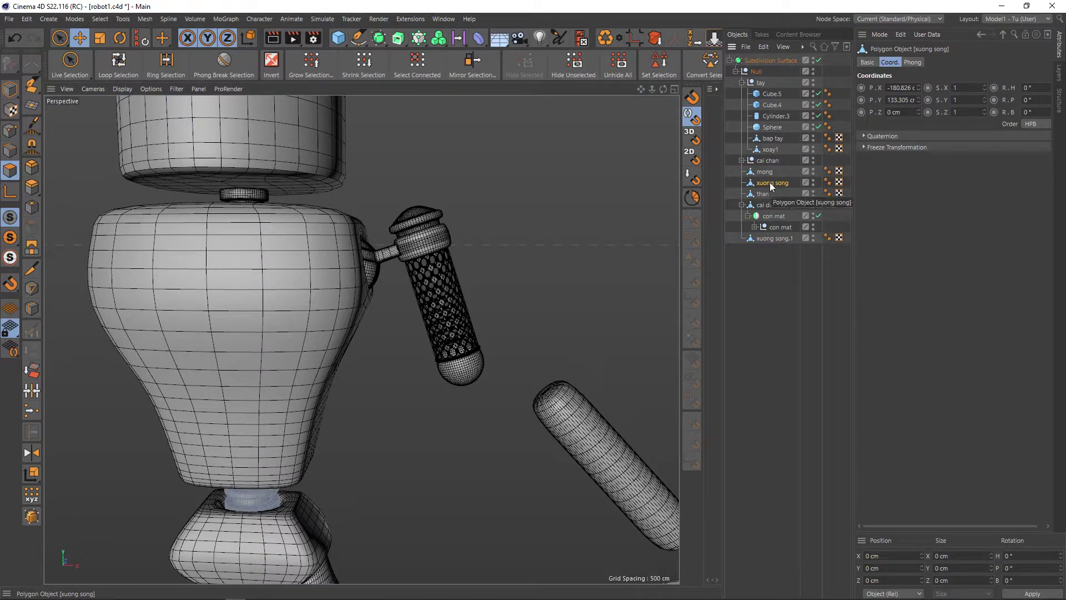
pyautogui.click(776, 239)
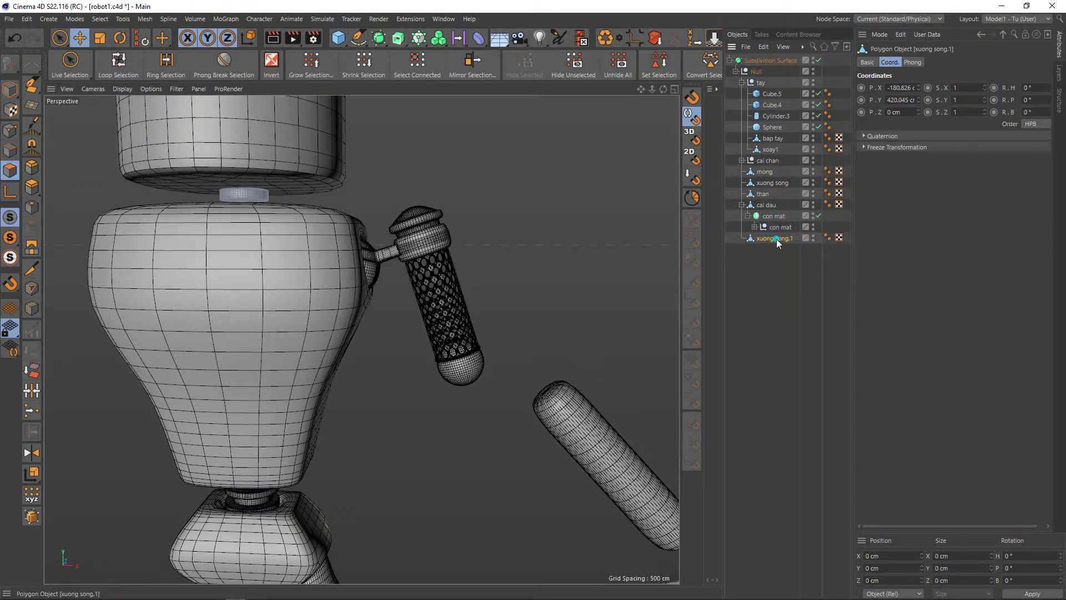
pyautogui.doubleClick(776, 239)
pyautogui.write('xuong co')
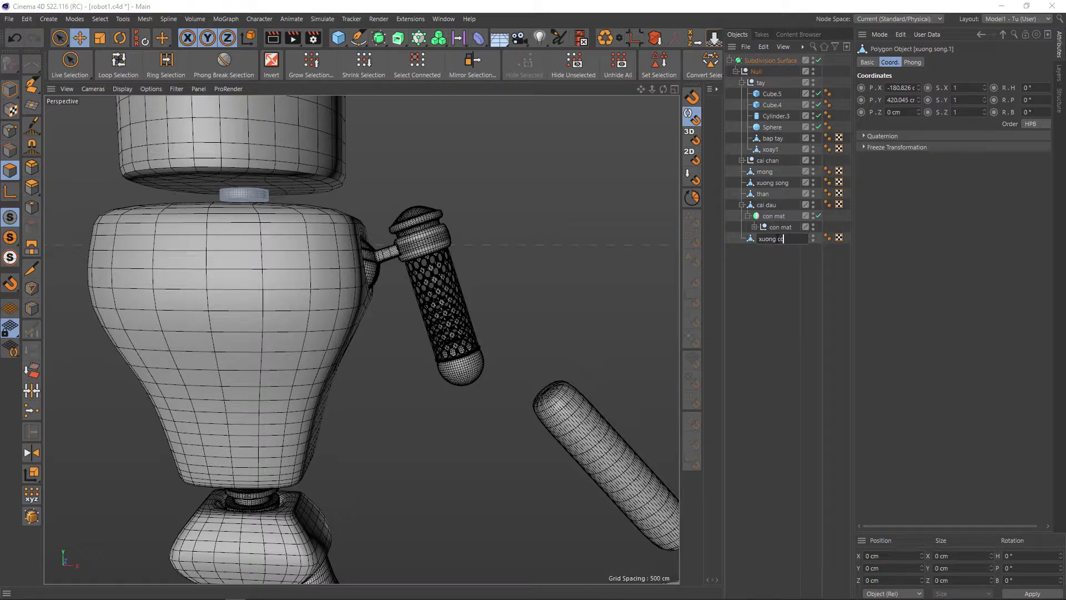
pyautogui.press('Return')
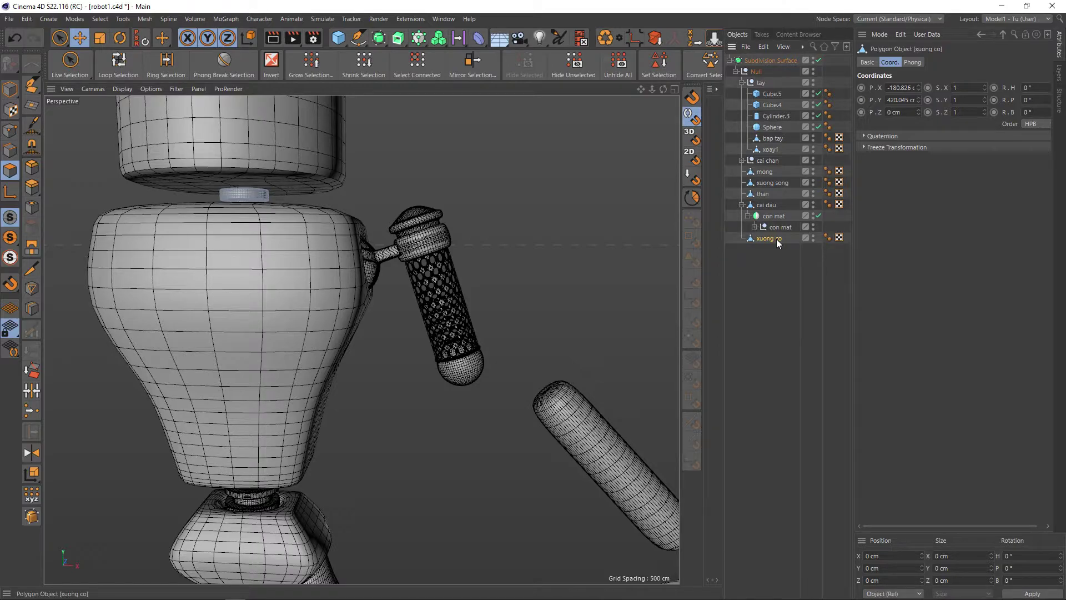
pyautogui.click(781, 183)
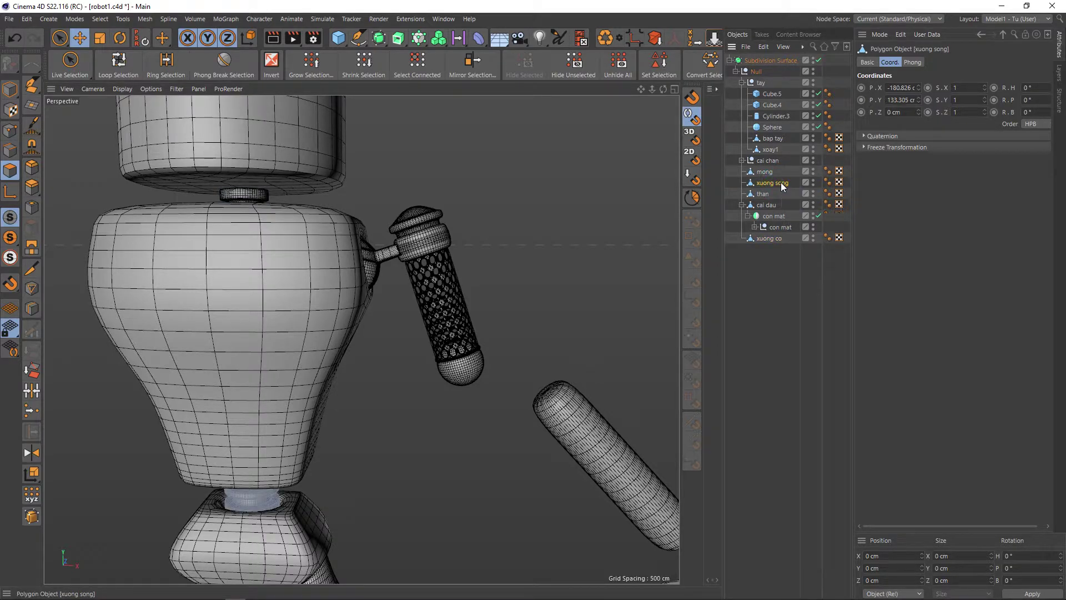
pyautogui.doubleClick(779, 183)
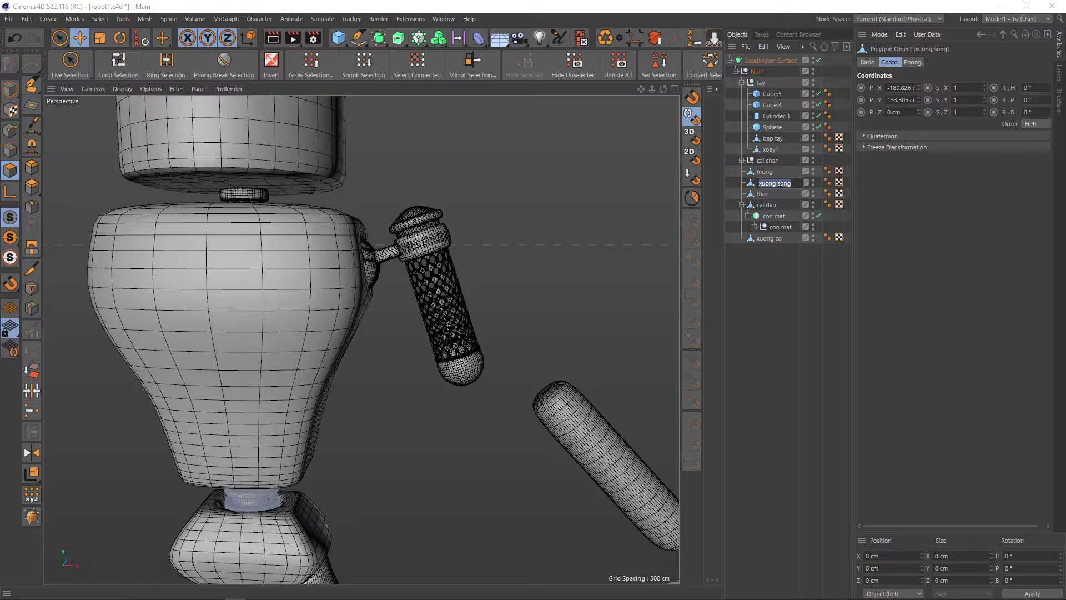
pyautogui.write('cuong')
pyautogui.press('Return')
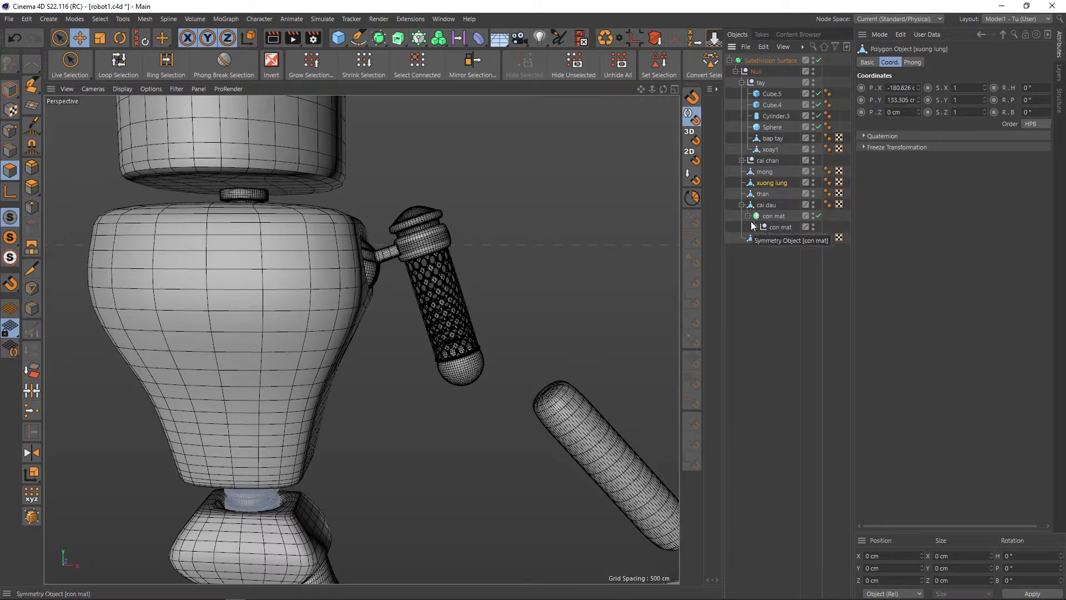
# Step: Move xuong co above the cai dau group and place a xuong lung copy inside tay
pyautogui.click(742, 204)
pyautogui.click(764, 216)
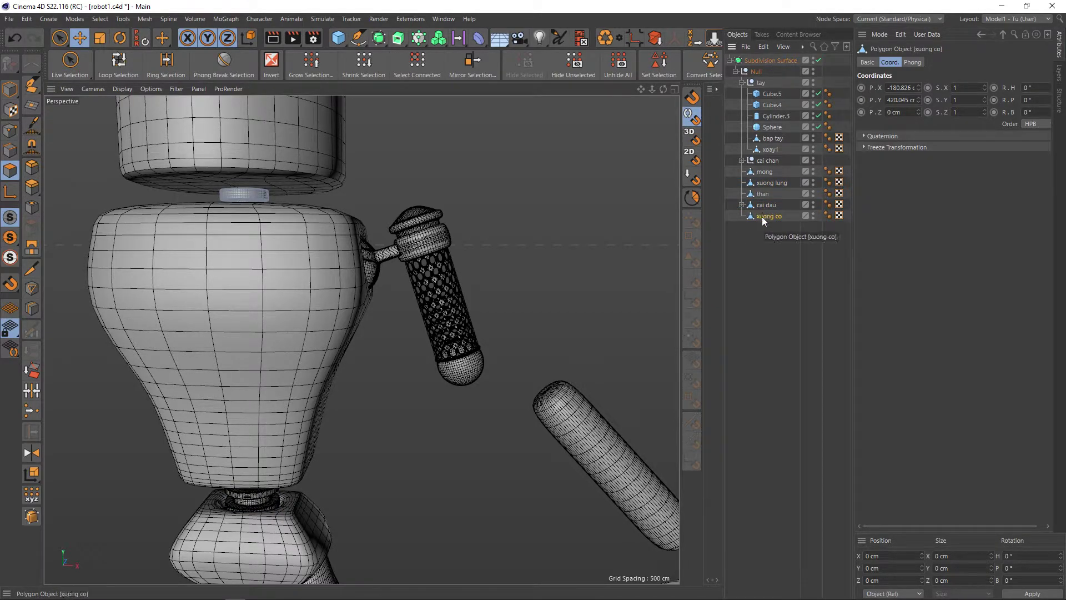
pyautogui.moveTo(766, 217); pyautogui.dragTo(763, 201)
pyautogui.click(762, 183)
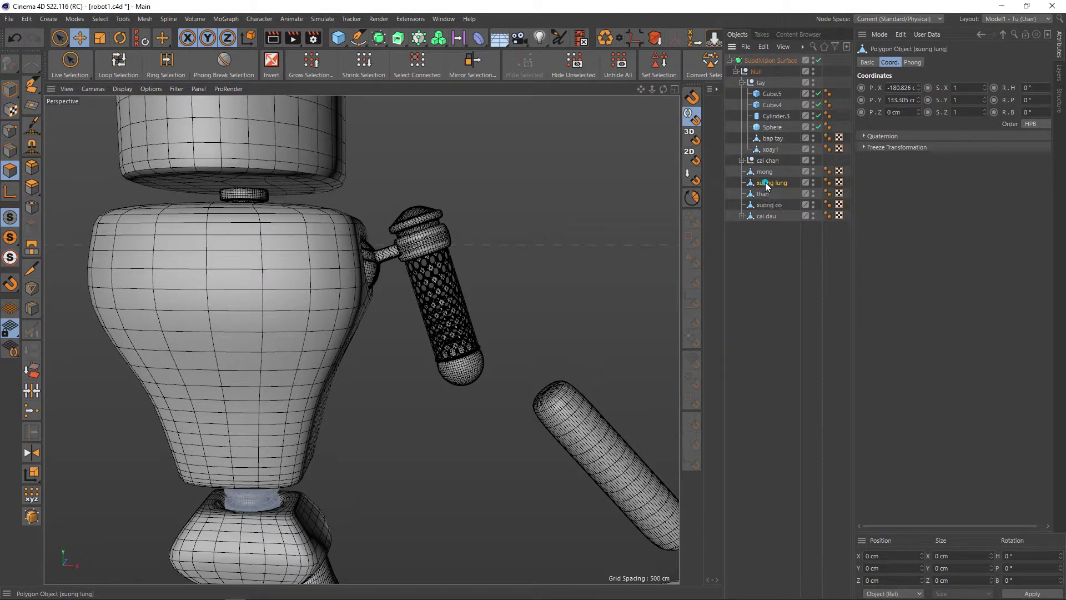
pyautogui.moveTo(762, 182)
pyautogui.mouseDown()
pyautogui.moveTo(759, 84)
pyautogui.moveTo(770, 131)
pyautogui.mouseUp()
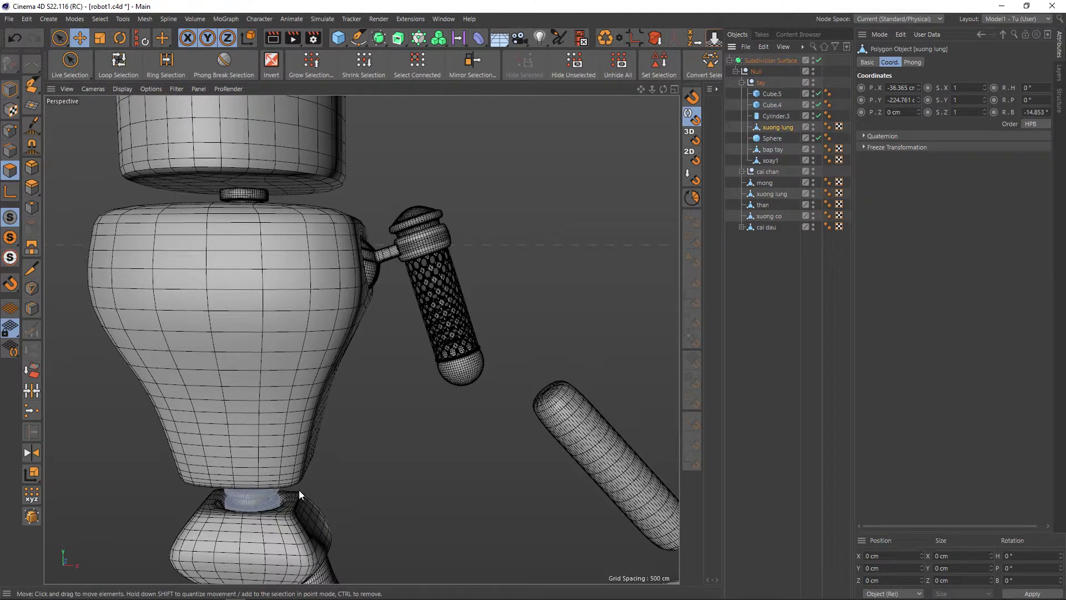
# Step: Switch to Model mode and slide the ribbed xuong lung copy sideways along X
pyautogui.press('t')
pyautogui.click(774, 127)
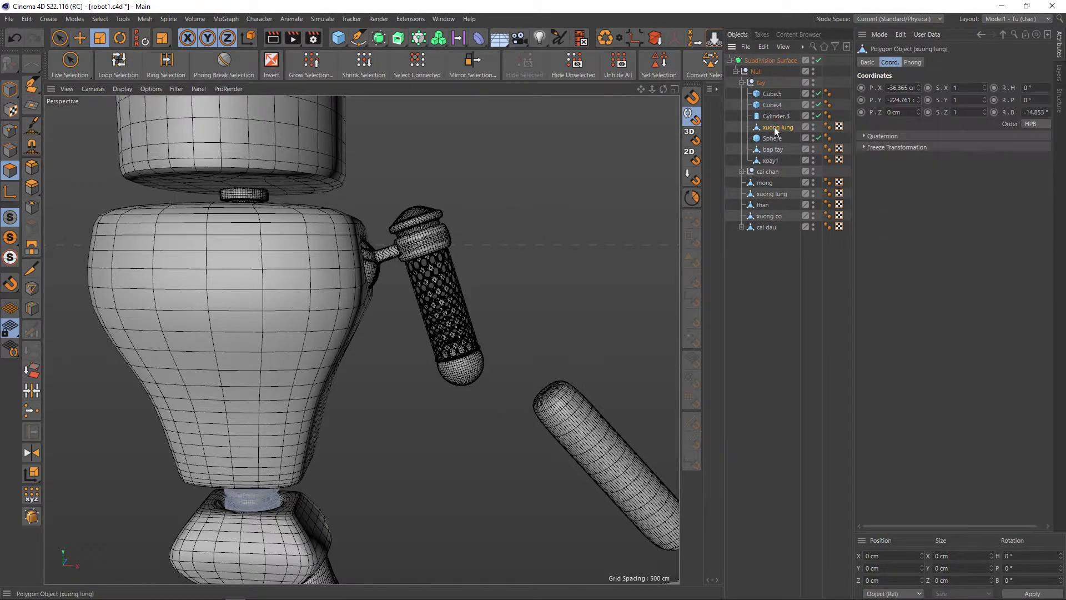
pyautogui.press('e')
pyautogui.click(10, 87)
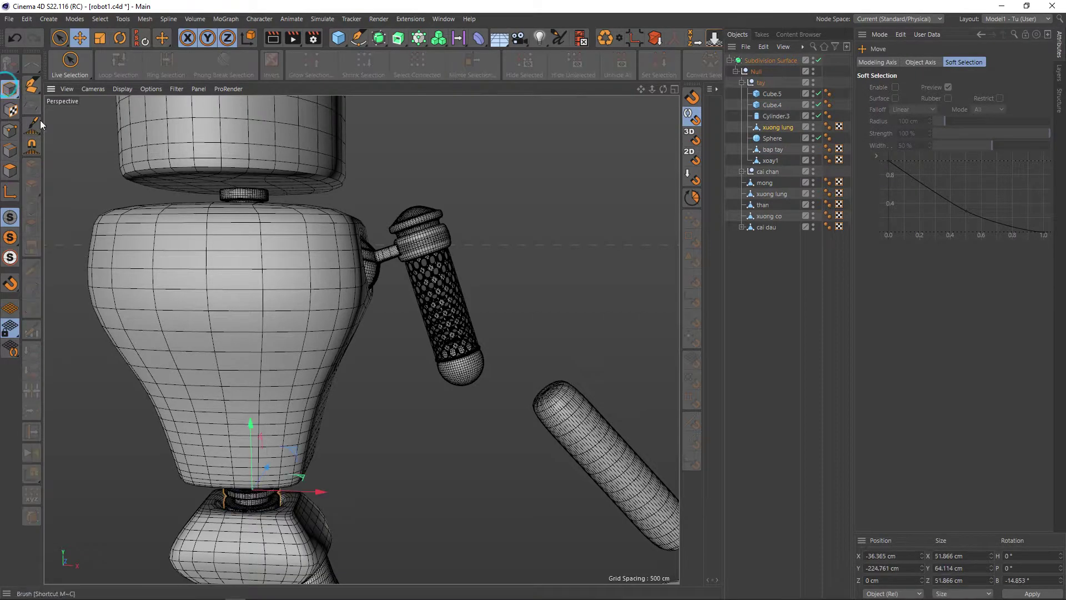
pyautogui.moveTo(297, 489); pyautogui.dragTo(444, 508)
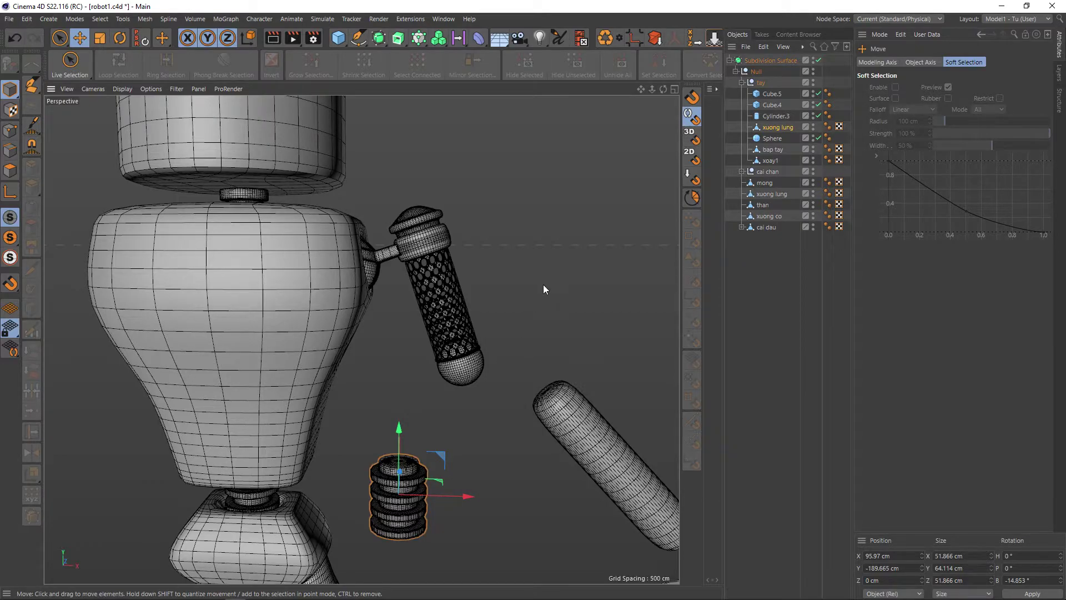
# Step: Transfer the disc to the arm-end object, placing it at X 172.591 cm, Y -307.258 cm
pyautogui.click(693, 43)
pyautogui.click(463, 369)
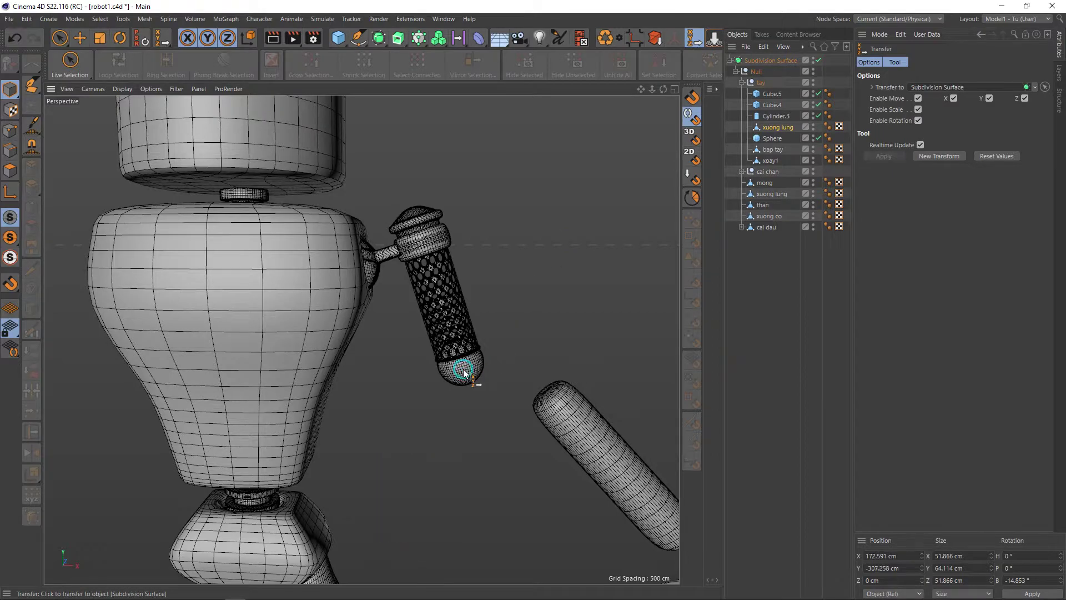
pyautogui.scroll(-1, 474, 377)
pyautogui.scroll(-3, 467, 372)
pyautogui.scroll(-2, 467, 372)
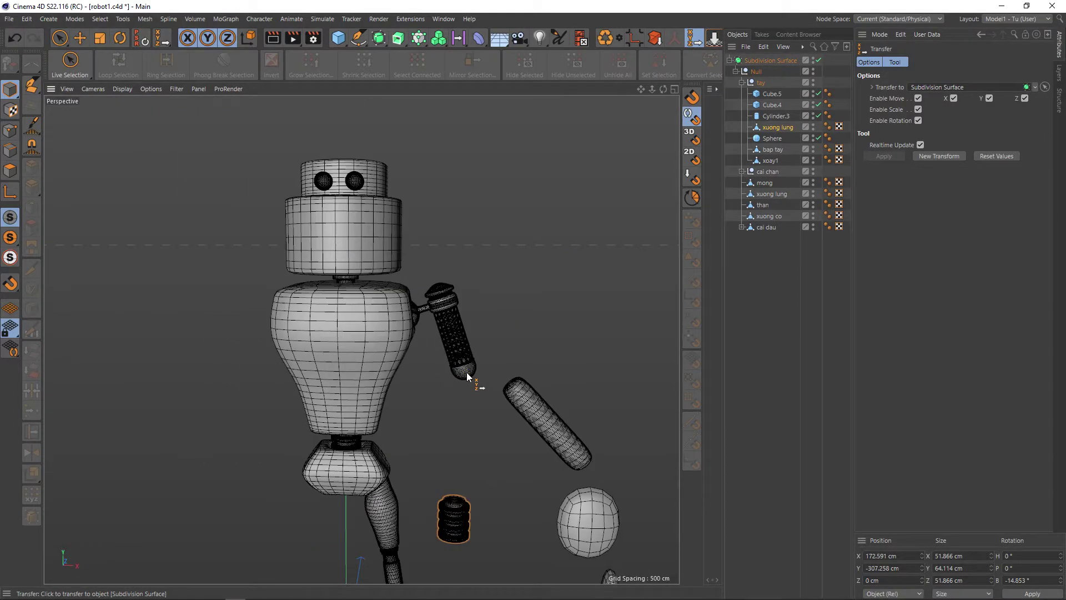
pyautogui.keyDown('alt'); pyautogui.moveTo(466, 372); pyautogui.dragTo(454, 299, button='middle'); pyautogui.keyUp('alt')
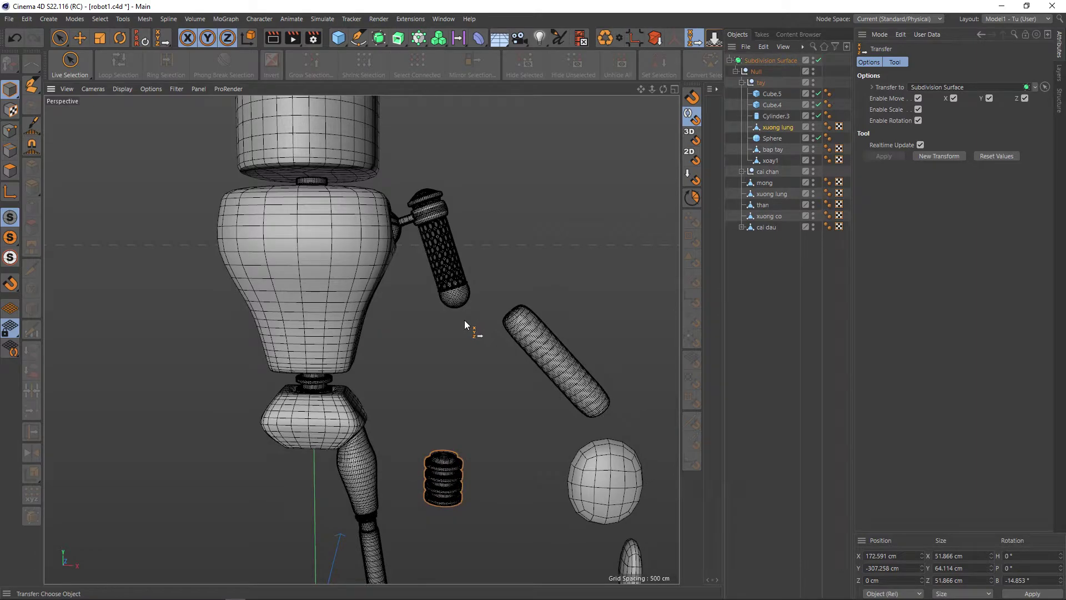
pyautogui.press('space')
pyautogui.keyDown('shift'); pyautogui.click(458, 304); pyautogui.keyUp('shift')
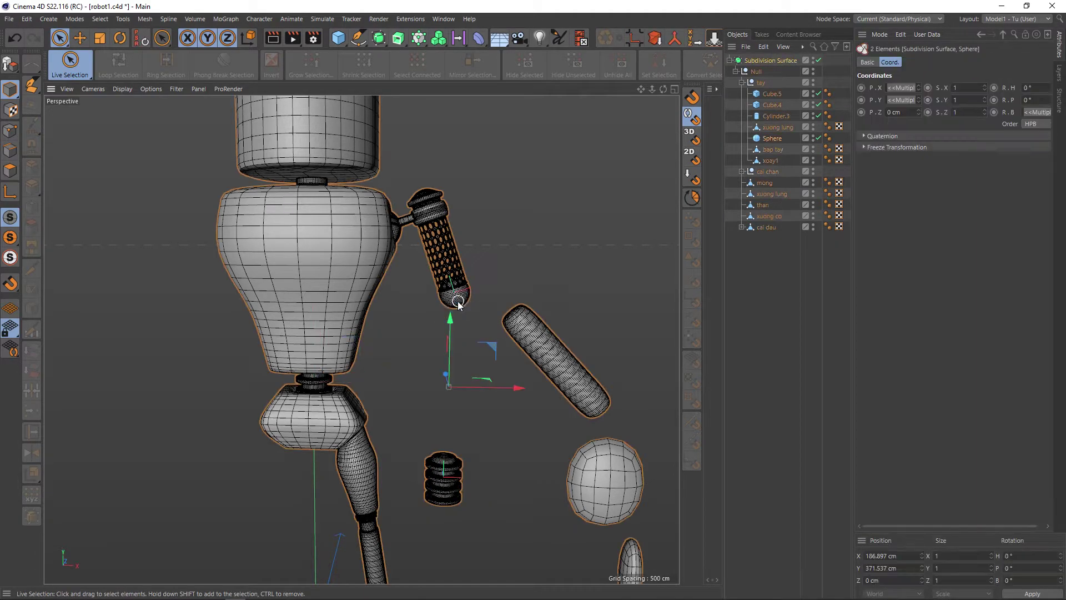
# Step: Select the xuong lung copy under tay and start the Transfer tool
pyautogui.click(771, 137)
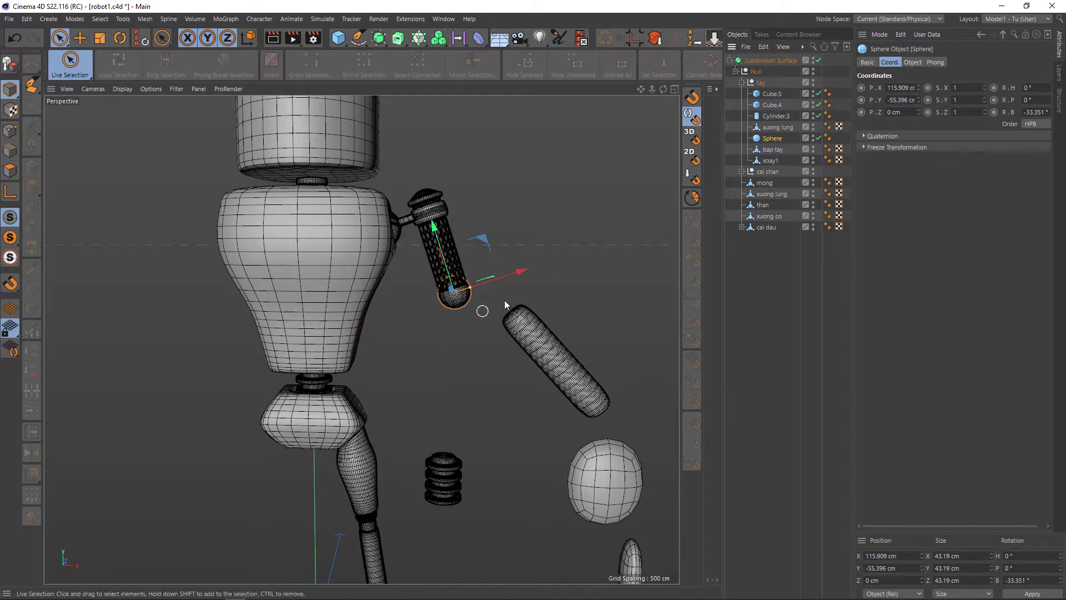
pyautogui.scroll(1, 445, 297)
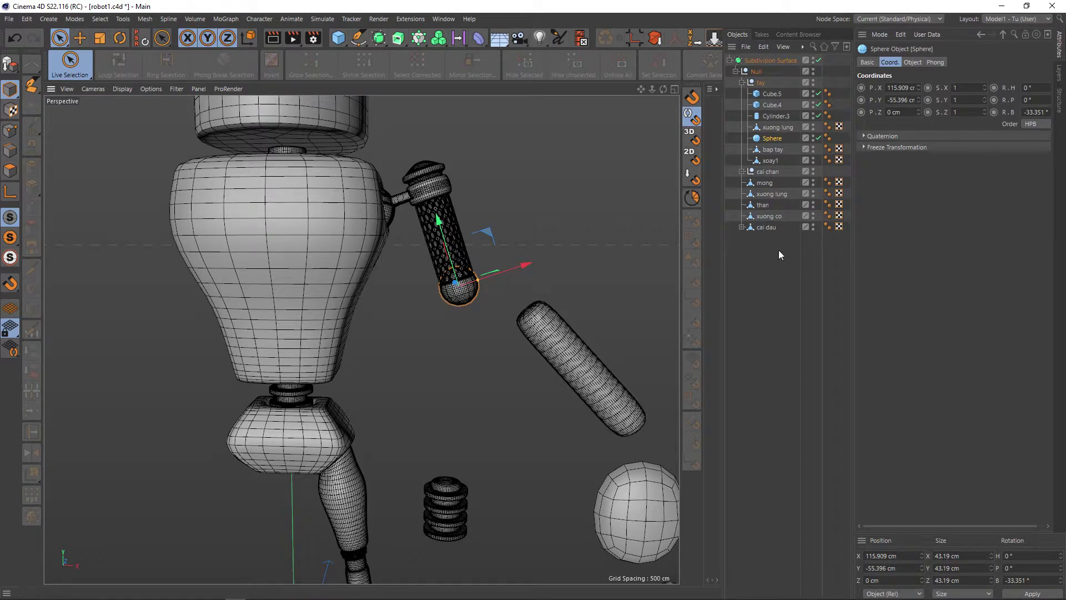
pyautogui.click(773, 143)
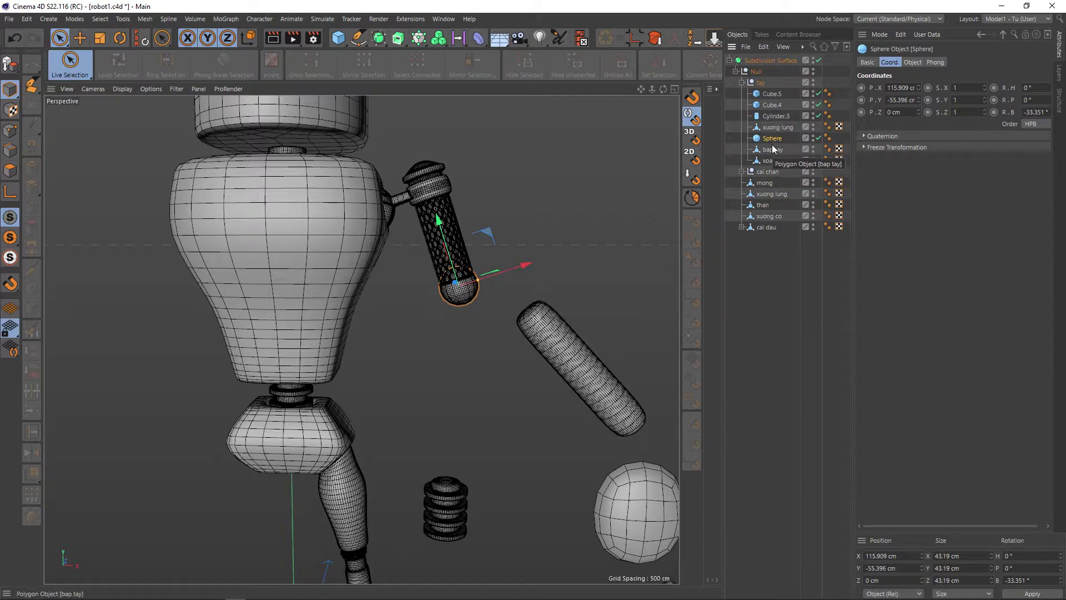
pyautogui.click(446, 517)
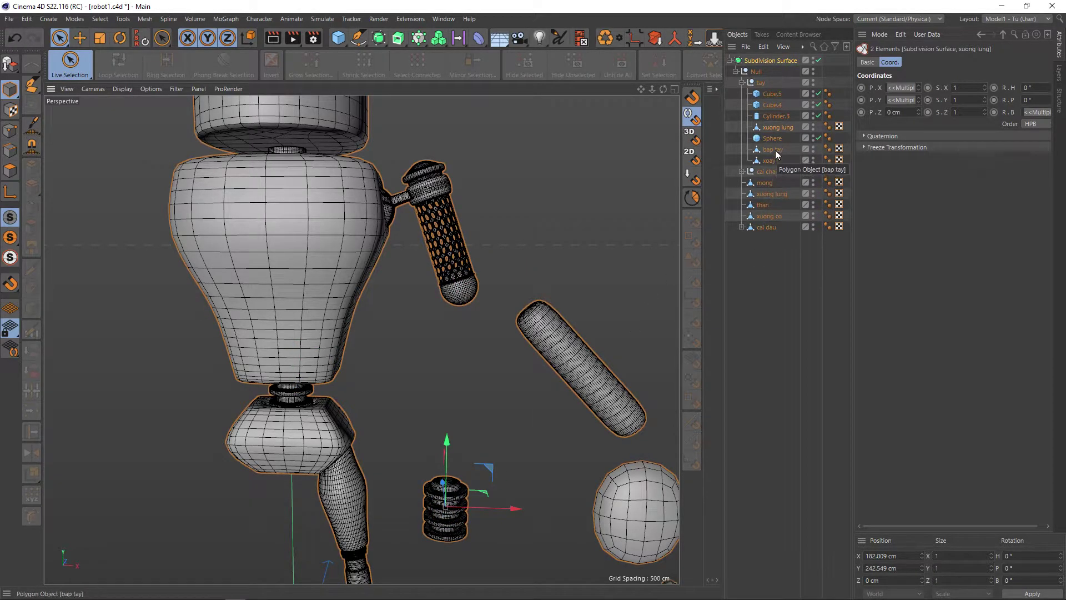
pyautogui.click(777, 128)
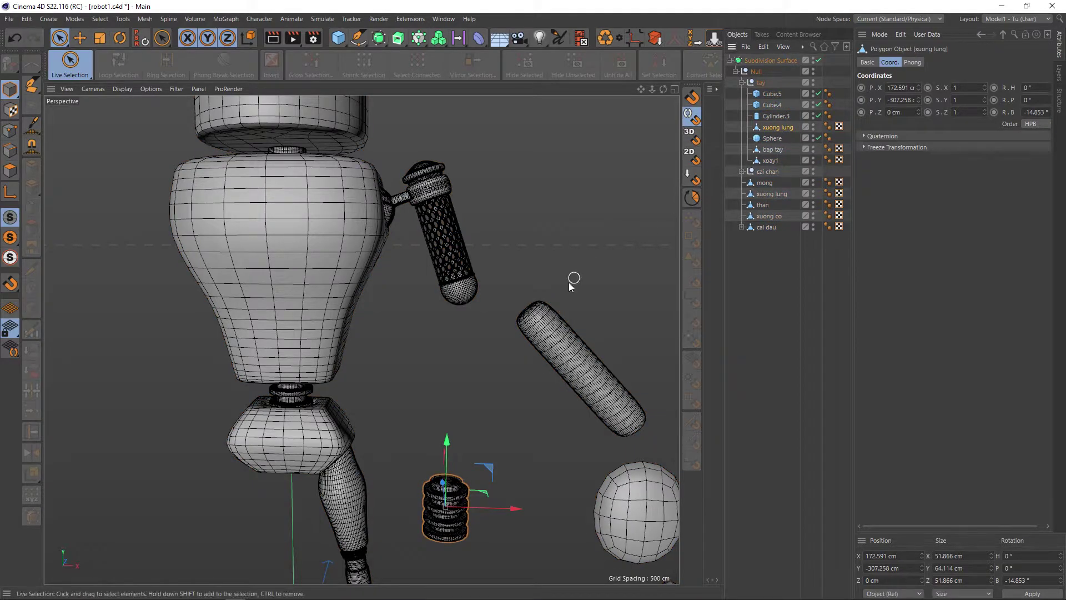
pyautogui.click(693, 38)
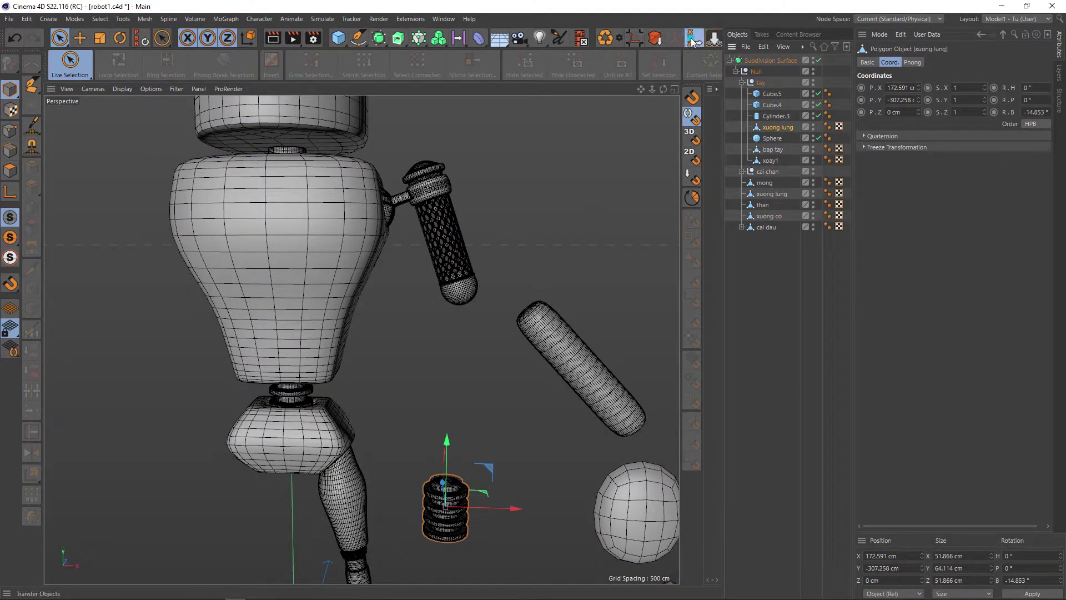
# Step: Rename the spring object xuong lung to cang tay
pyautogui.click(772, 138)
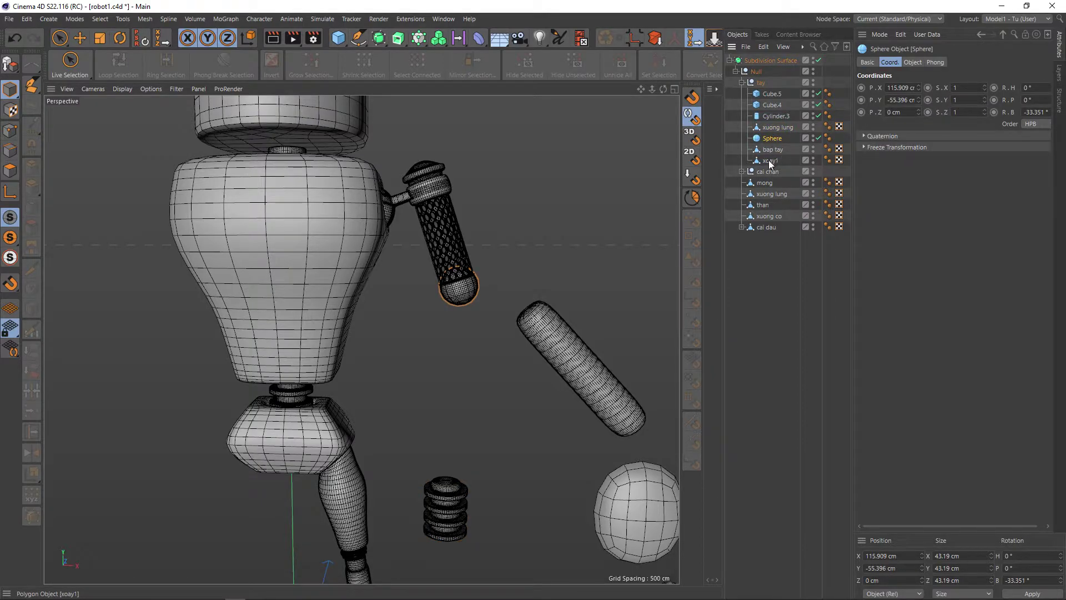
pyautogui.click(778, 127)
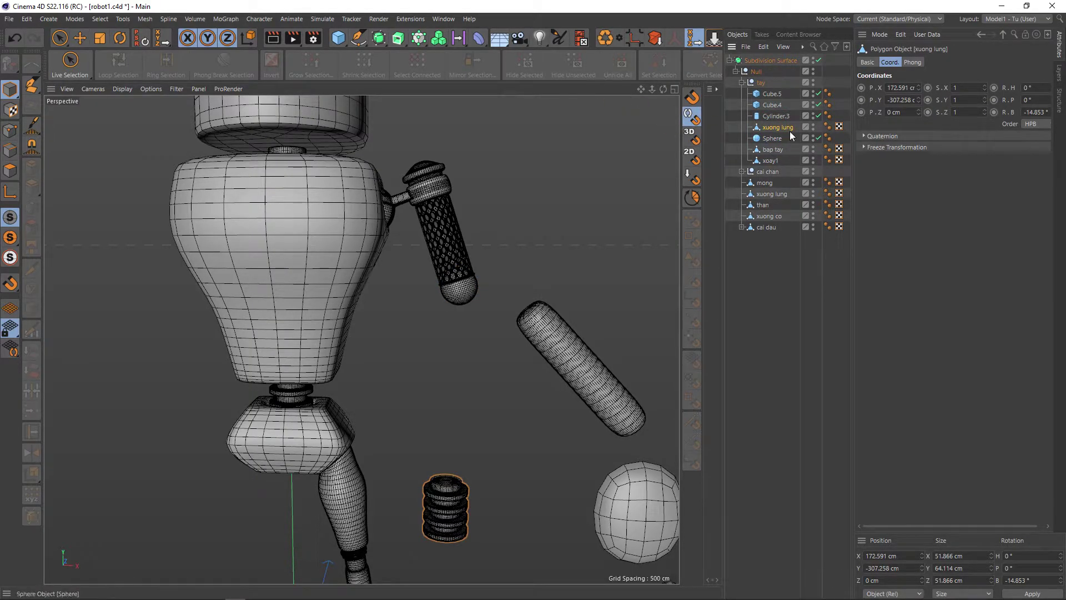
pyautogui.doubleClick(790, 128)
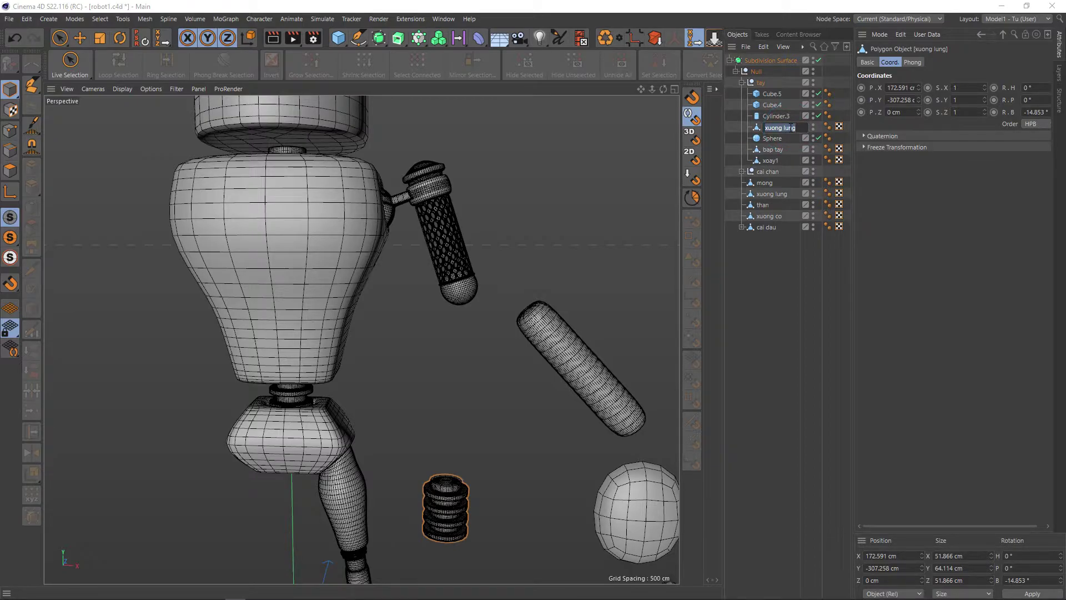
pyautogui.write('cang tay')
pyautogui.press('Return')
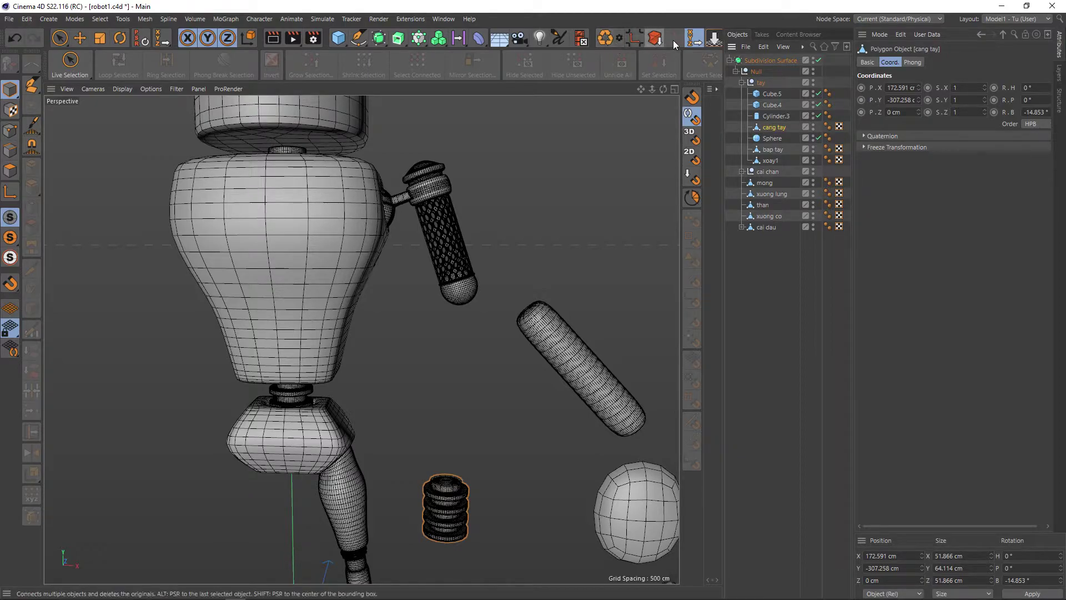
pyautogui.click(695, 43)
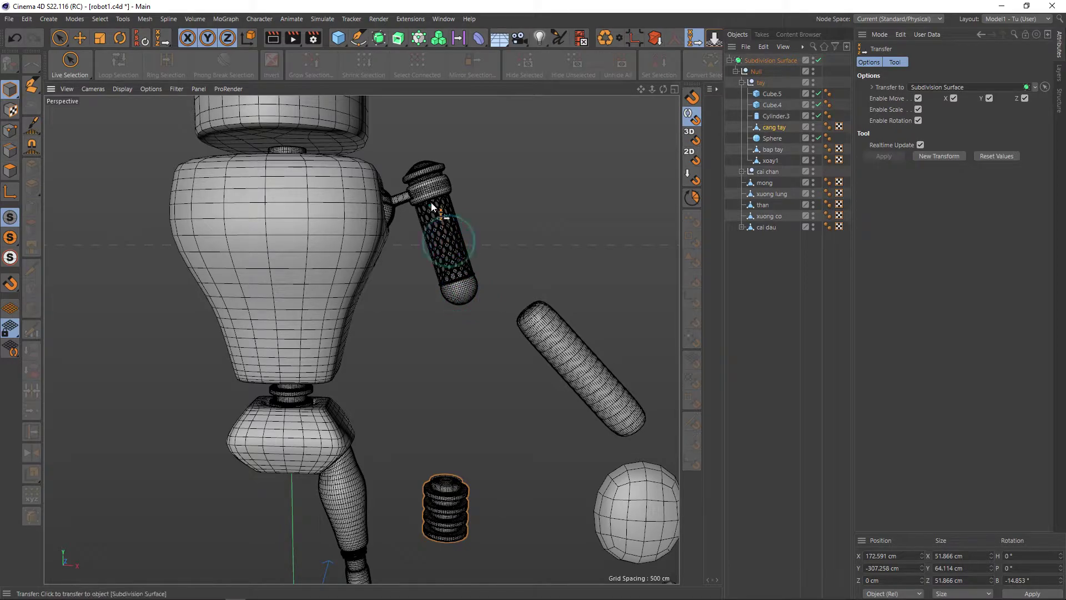
# Step: Leave polygon mode and select cang tay and the Sphere in the Object Manager
pyautogui.scroll(1, 431, 191)
pyautogui.scroll(1, 429, 194)
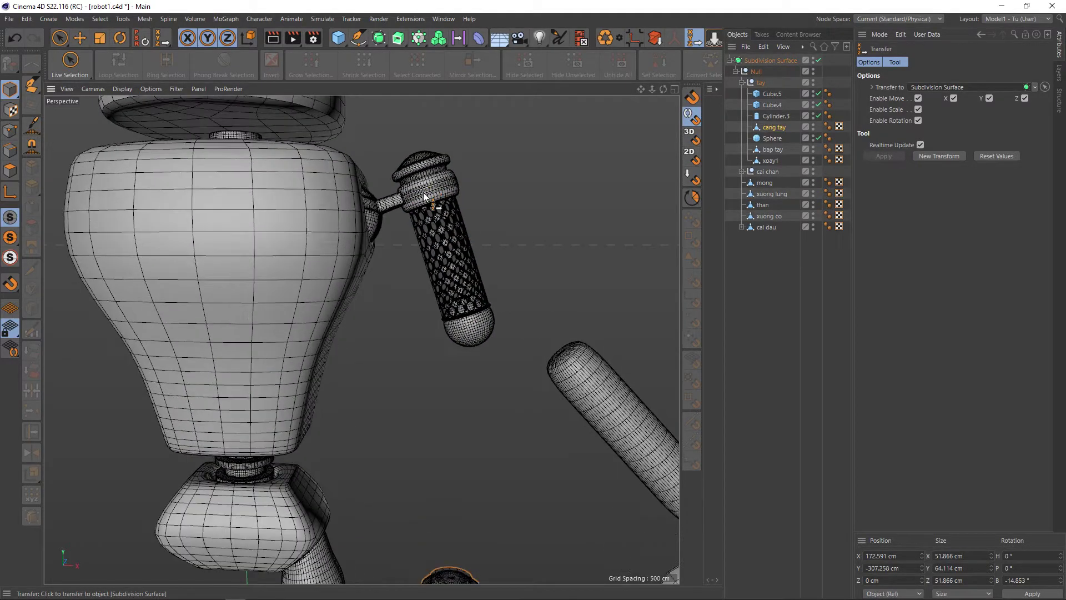
pyautogui.scroll(-1, 426, 197)
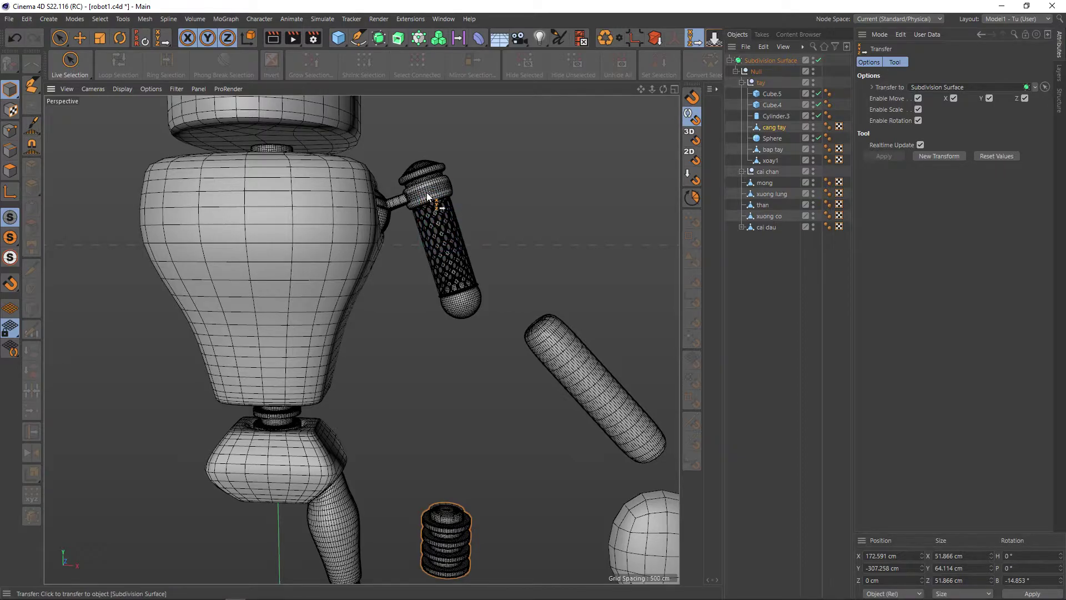
pyautogui.scroll(1, 427, 195)
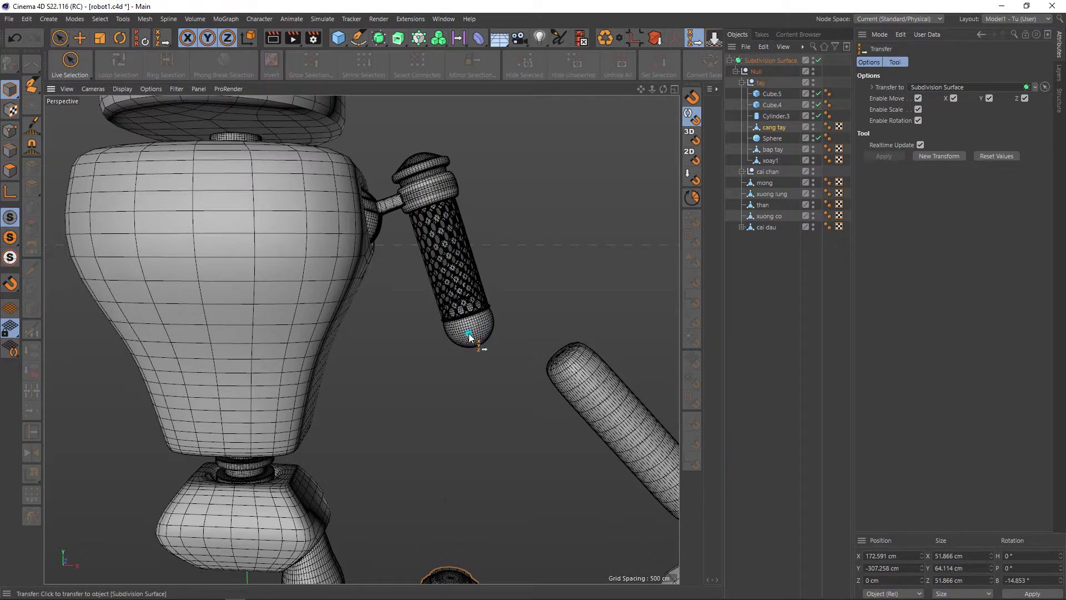
pyautogui.scroll(-1, 470, 333)
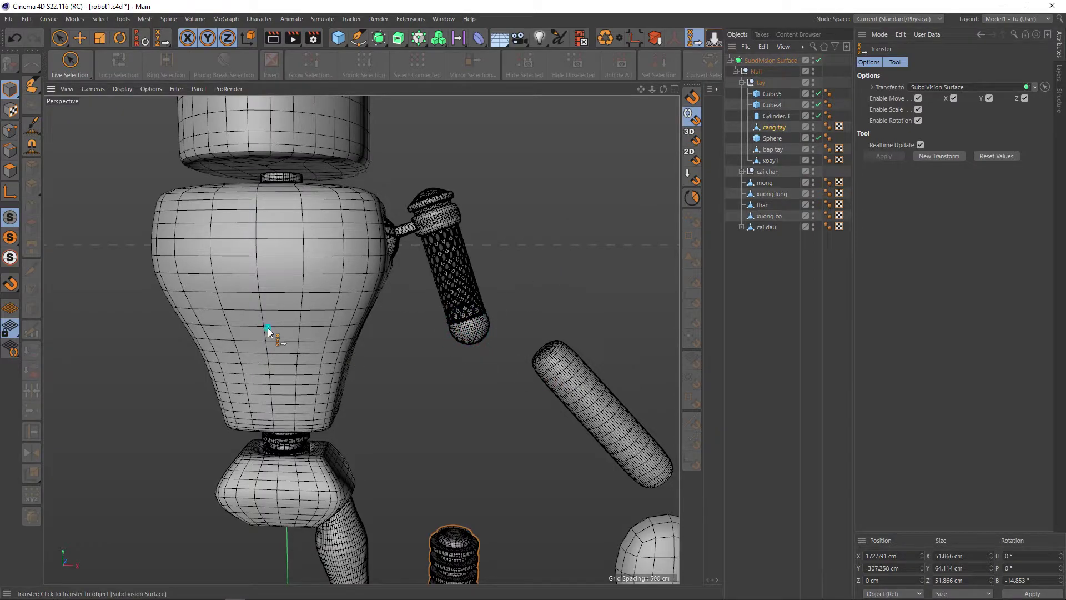
pyautogui.click(10, 170)
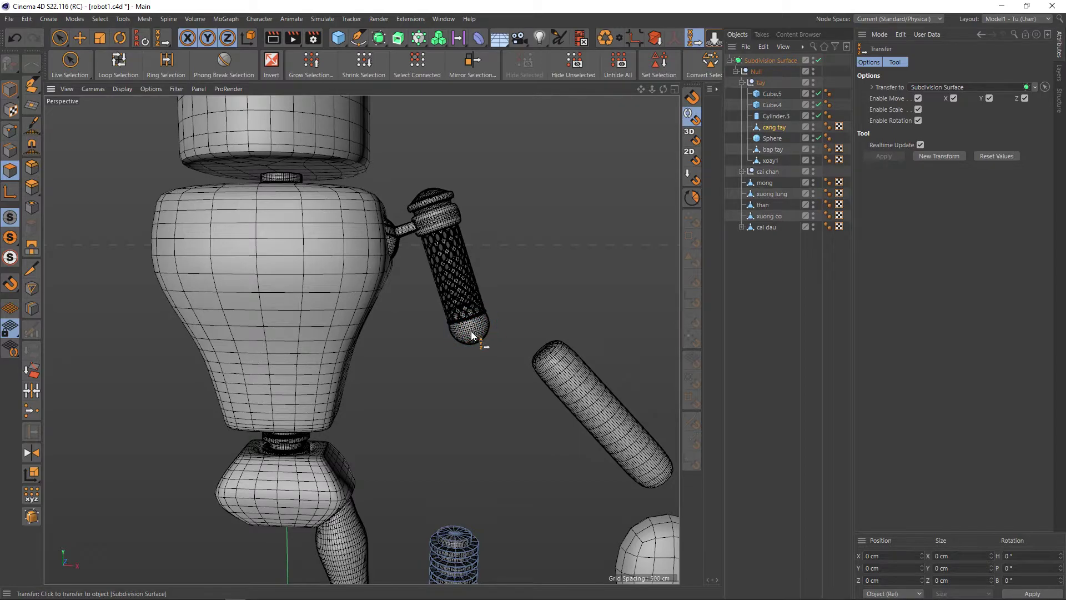
pyautogui.click(471, 331)
pyautogui.click(13, 171)
pyautogui.click(778, 134)
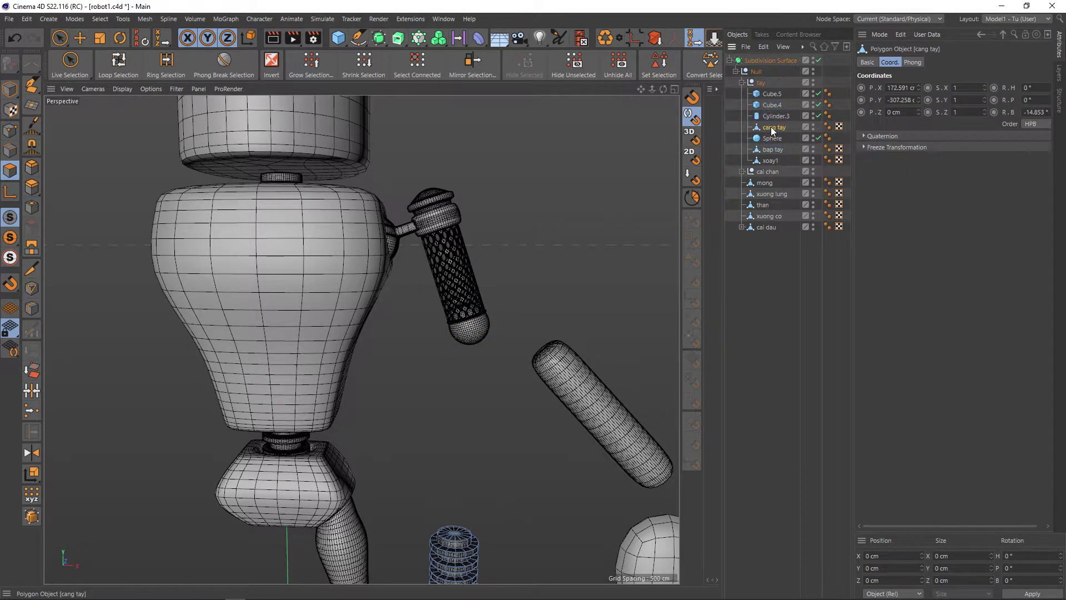
pyautogui.click(772, 127)
pyautogui.click(773, 136)
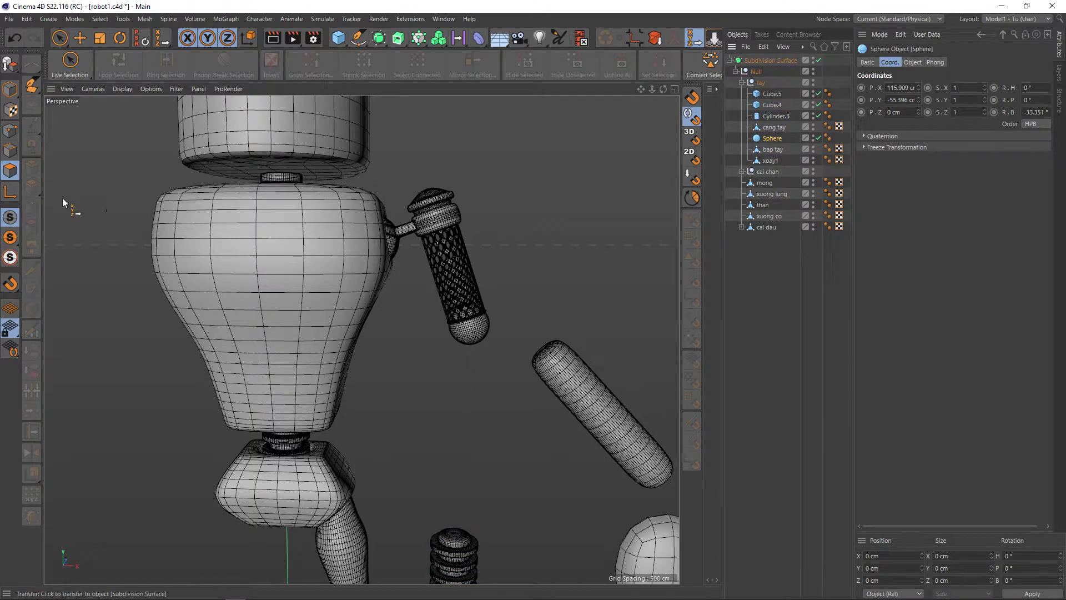
pyautogui.press('Return')
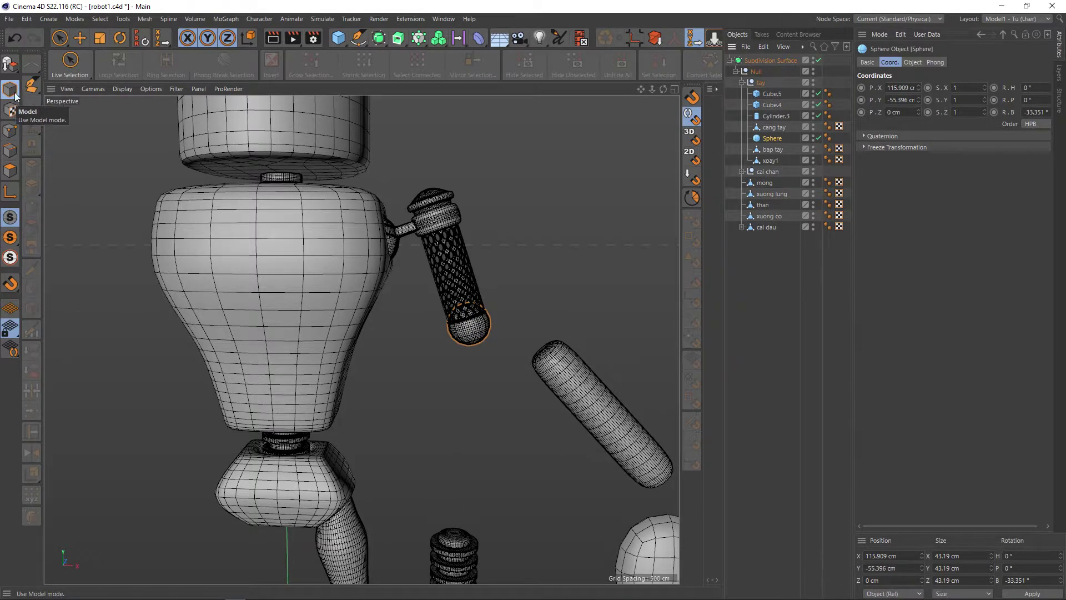
# Step: Try transferring cang tay onto the Sphere, undoing the accidental sphere move
pyautogui.click(770, 128)
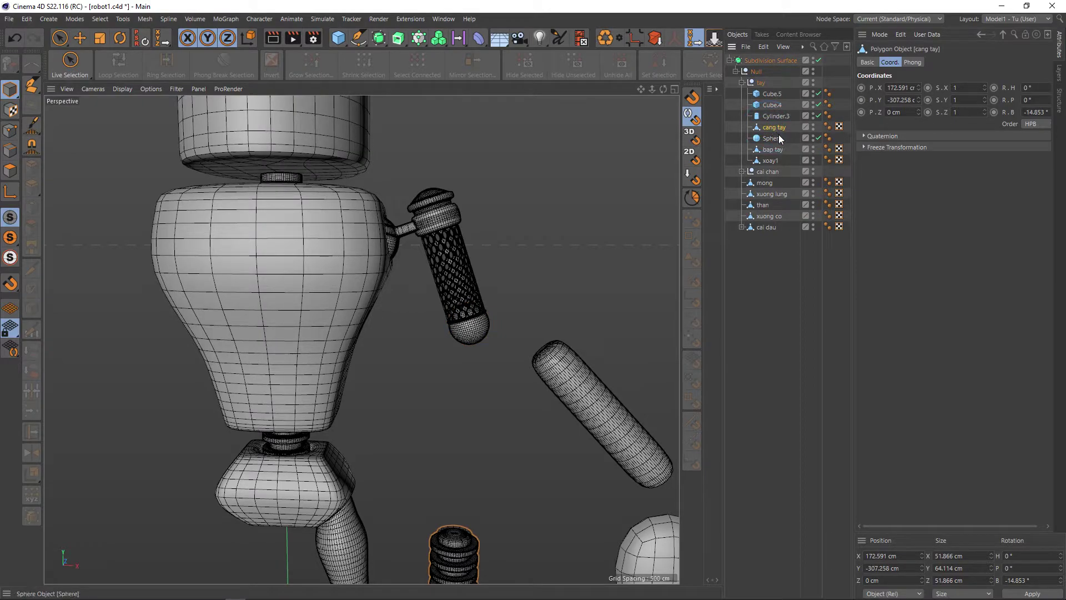
pyautogui.click(694, 37)
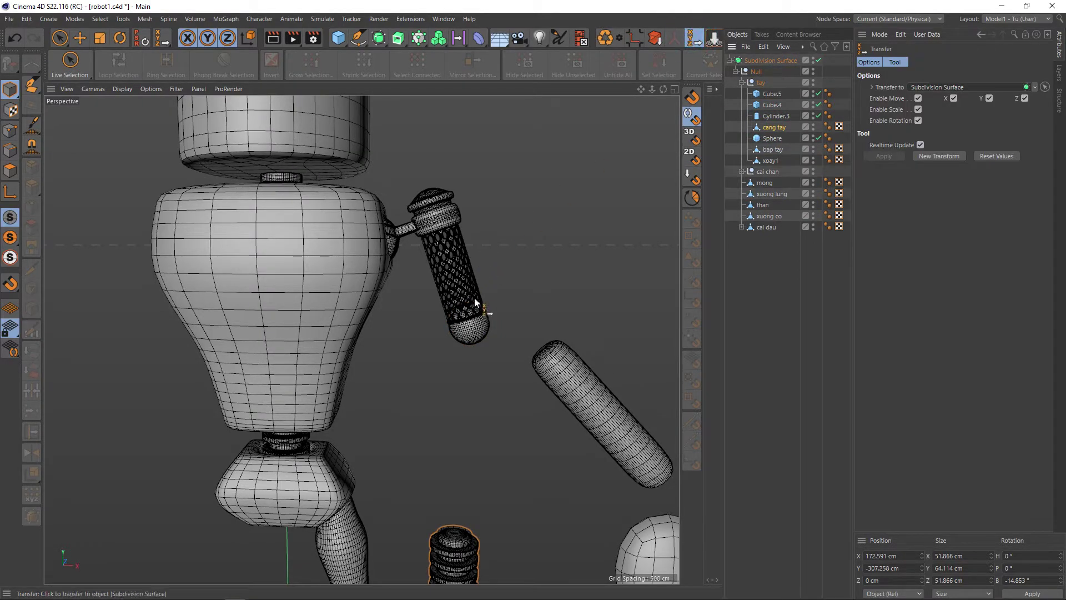
pyautogui.click(777, 138)
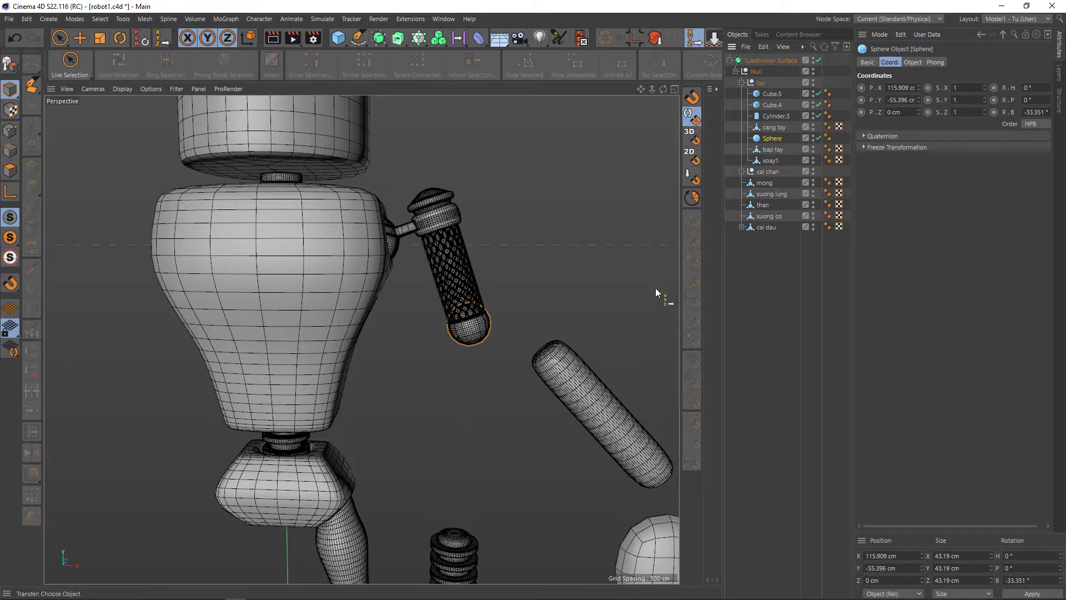
pyautogui.click(775, 127)
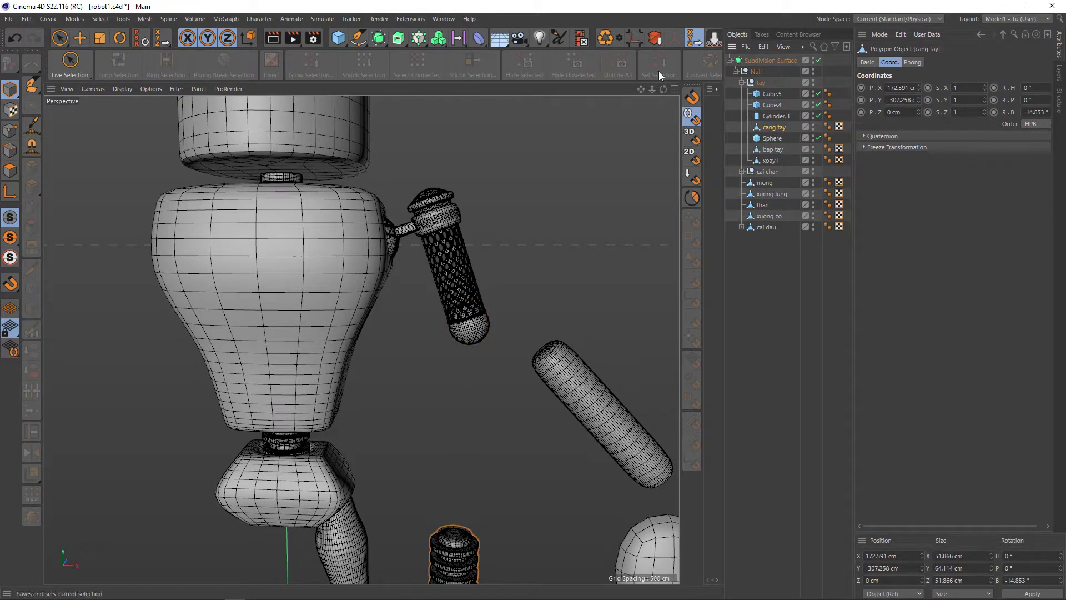
pyautogui.click(697, 40)
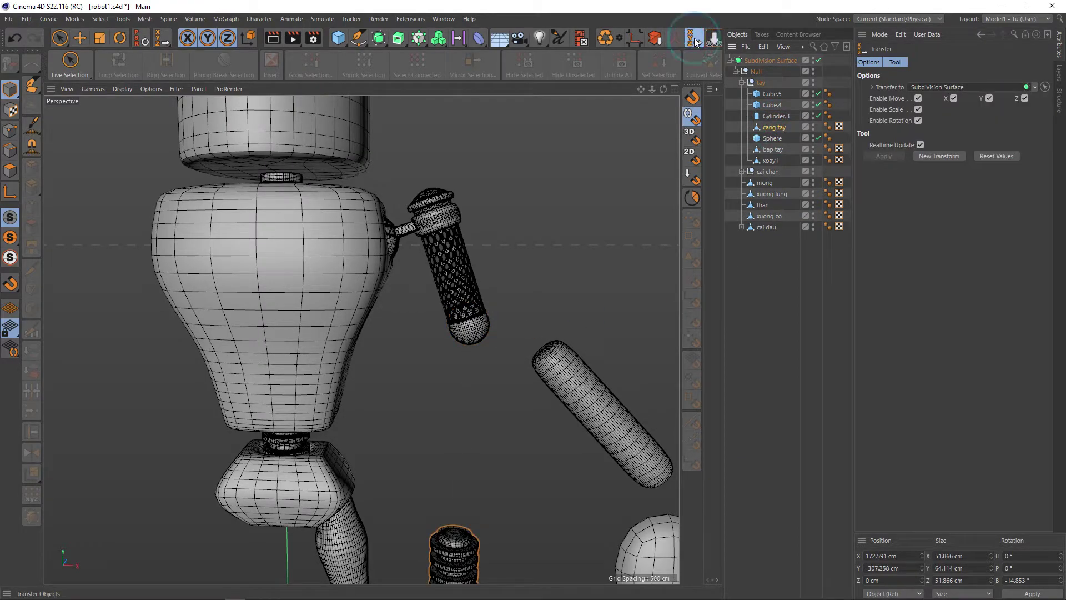
pyautogui.click(773, 138)
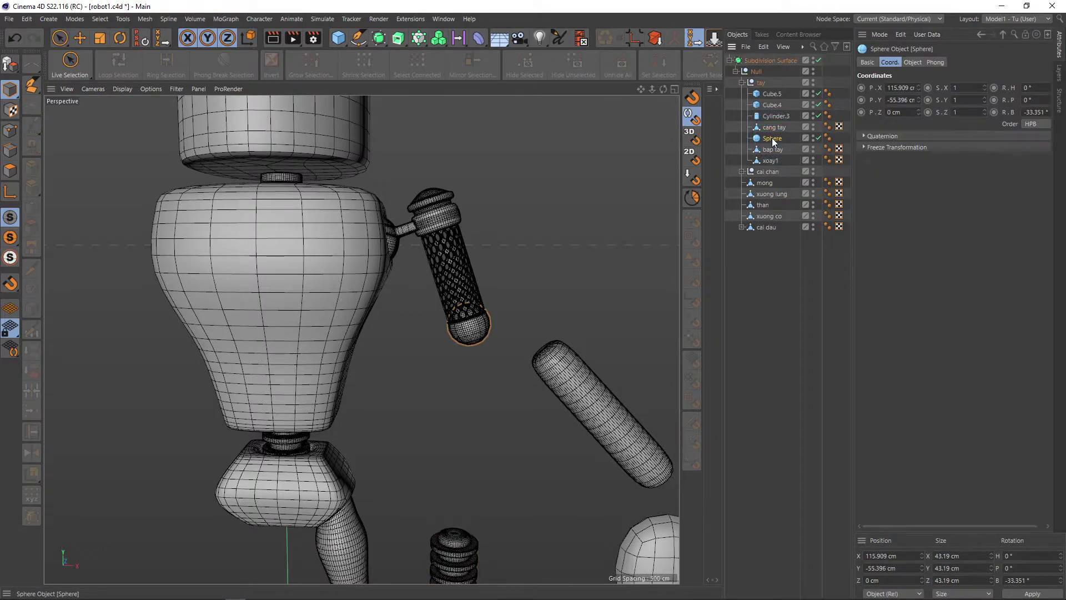
pyautogui.click(471, 331)
pyautogui.scroll(-2, 478, 362)
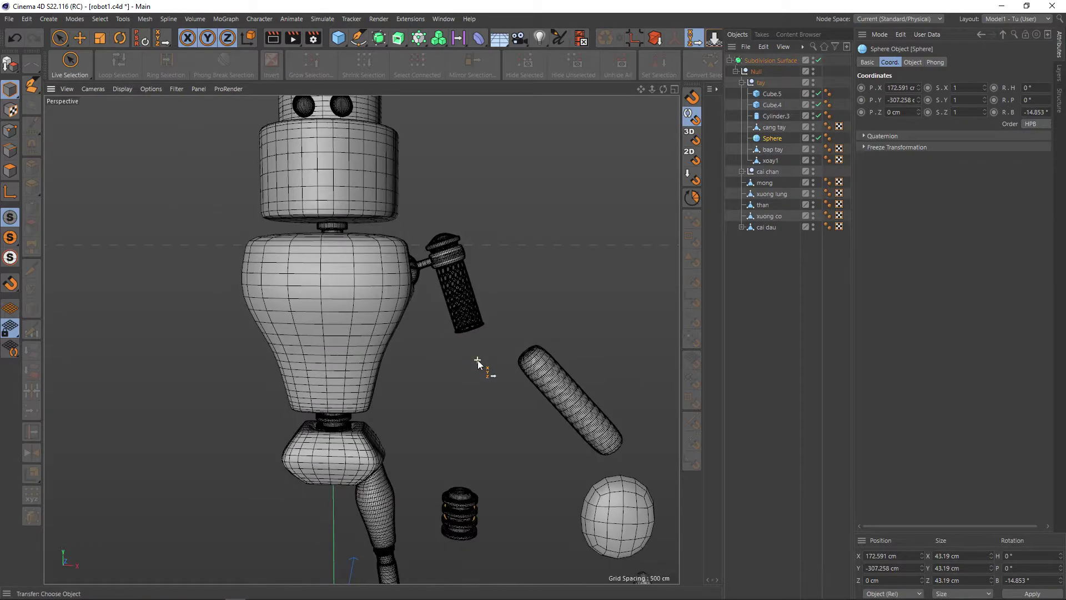
pyautogui.hotkey('ctrl', 'z')
pyautogui.scroll(2, 454, 372)
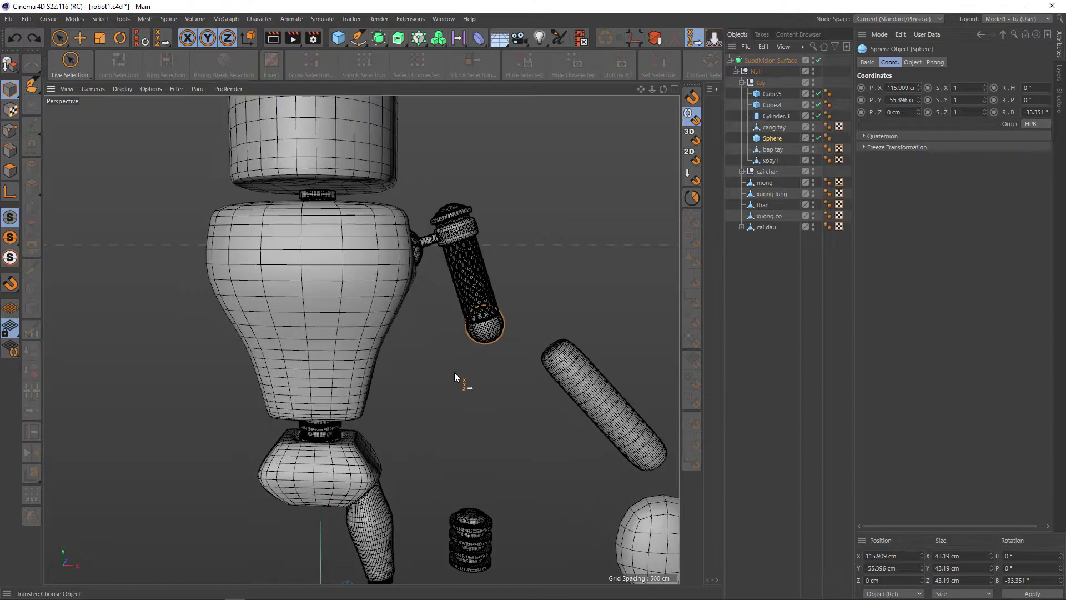
pyautogui.keyDown('alt'); pyautogui.moveTo(492, 340); pyautogui.dragTo(485, 322, button='middle'); pyautogui.keyUp('alt')
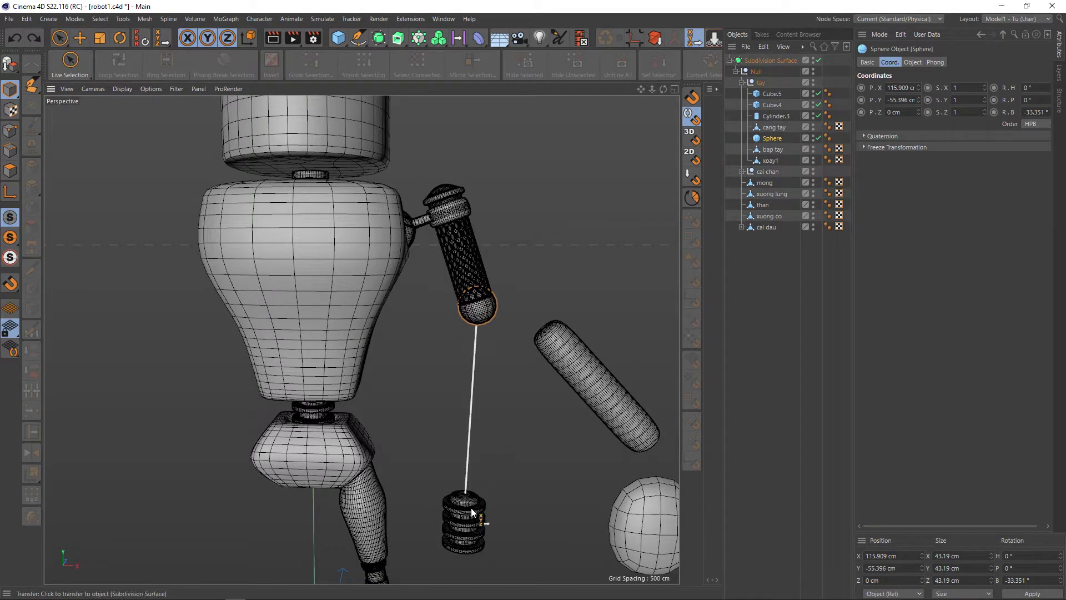
# Step: Make cang tay a child of the Sphere in the hierarchy
pyautogui.click(774, 127)
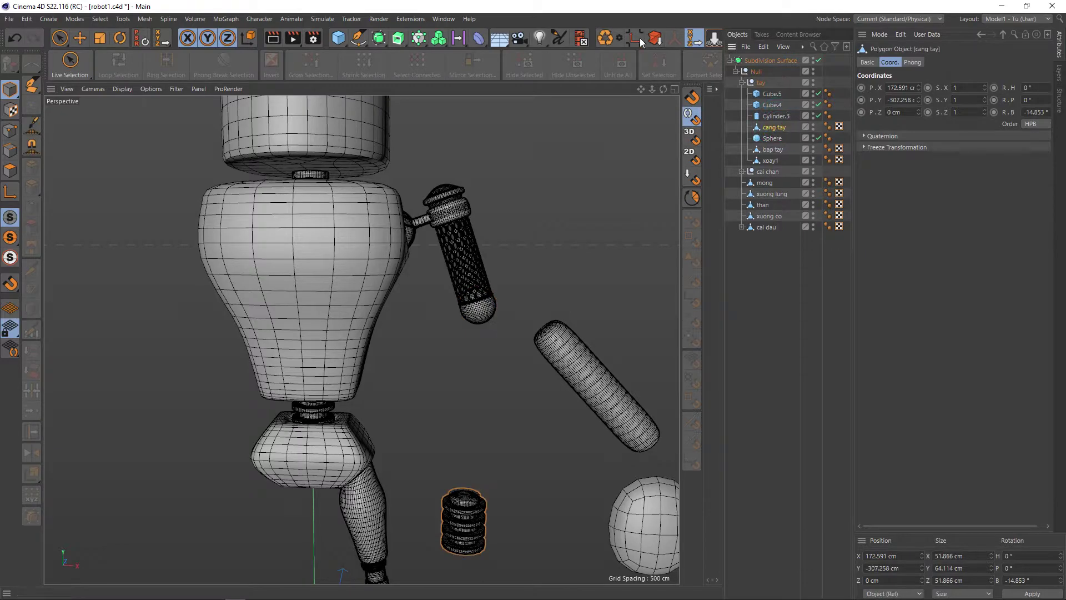
pyautogui.click(694, 38)
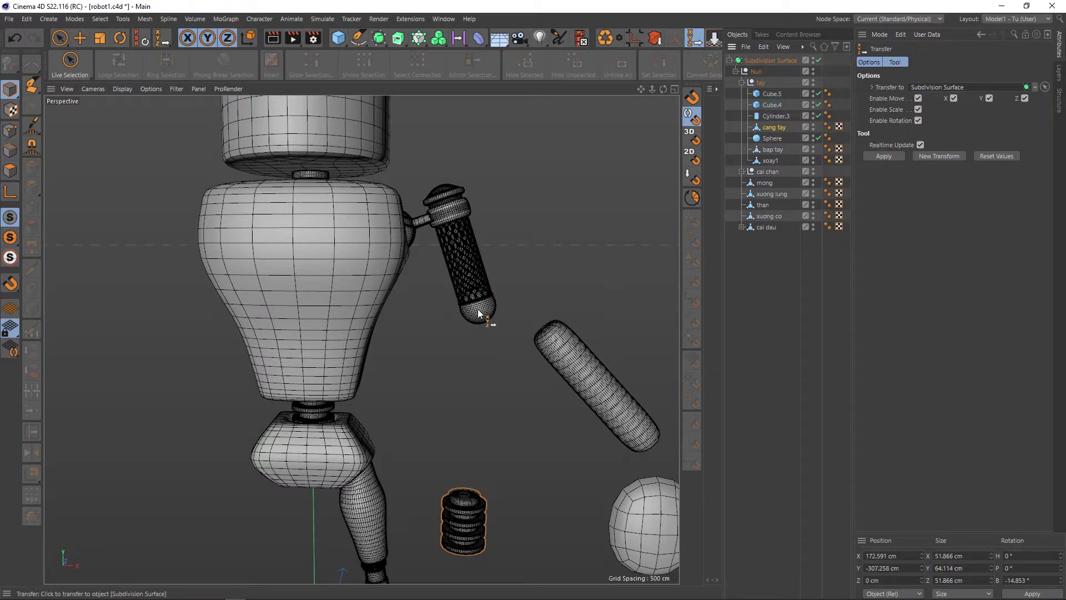
pyautogui.scroll(2, 514, 293)
pyautogui.click(776, 127)
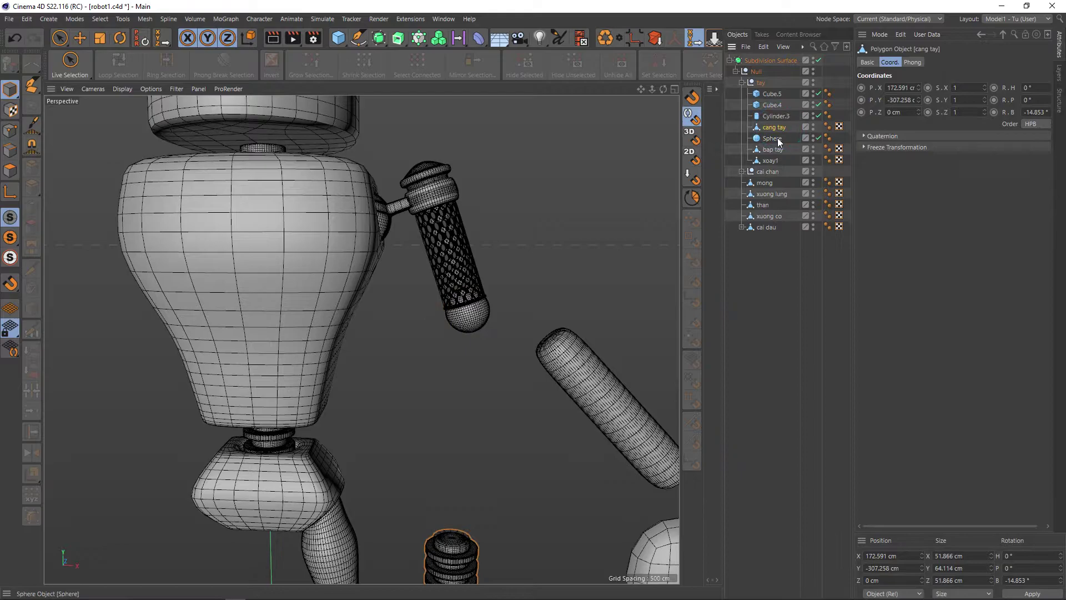
pyautogui.moveTo(778, 127); pyautogui.dragTo(774, 138)
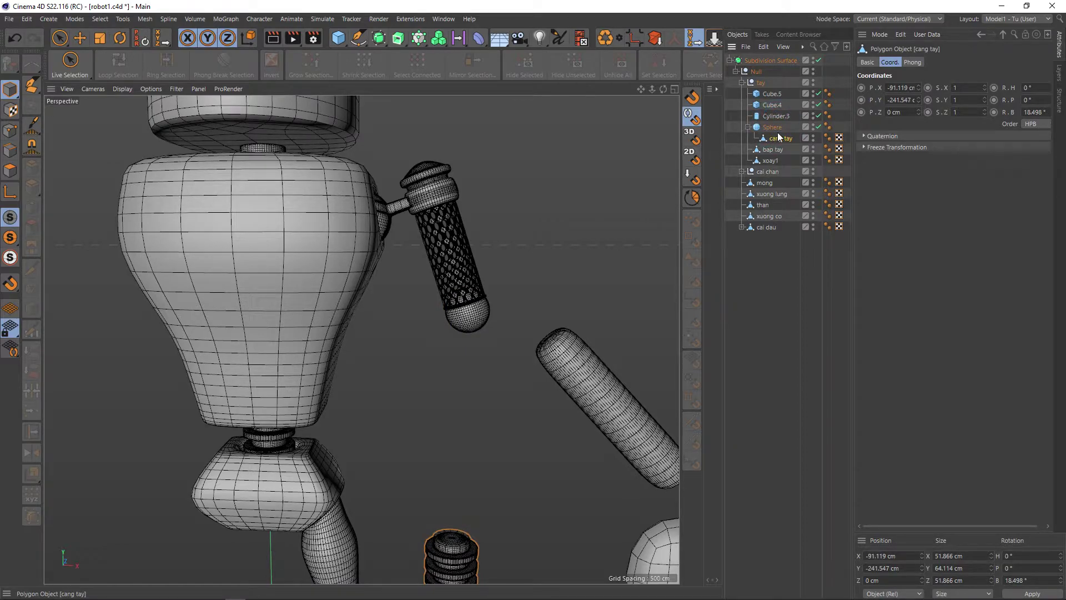
# Step: Reset cang tay's transform, then lower it along Y to X 153.708 cm, Y -112.827 cm
pyautogui.click(776, 136)
pyautogui.click(141, 38)
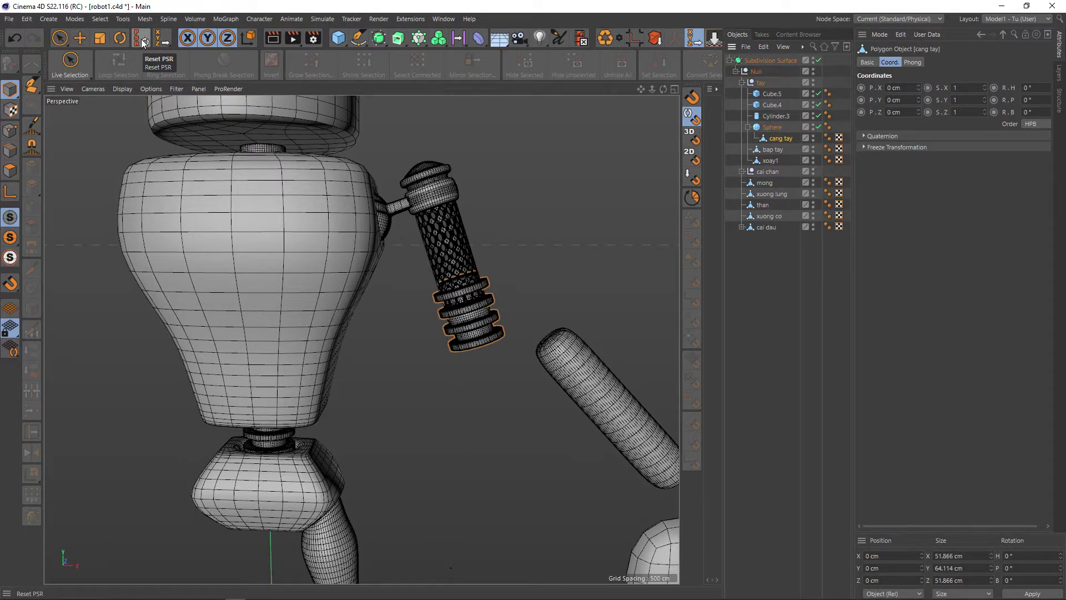
pyautogui.scroll(3, 443, 348)
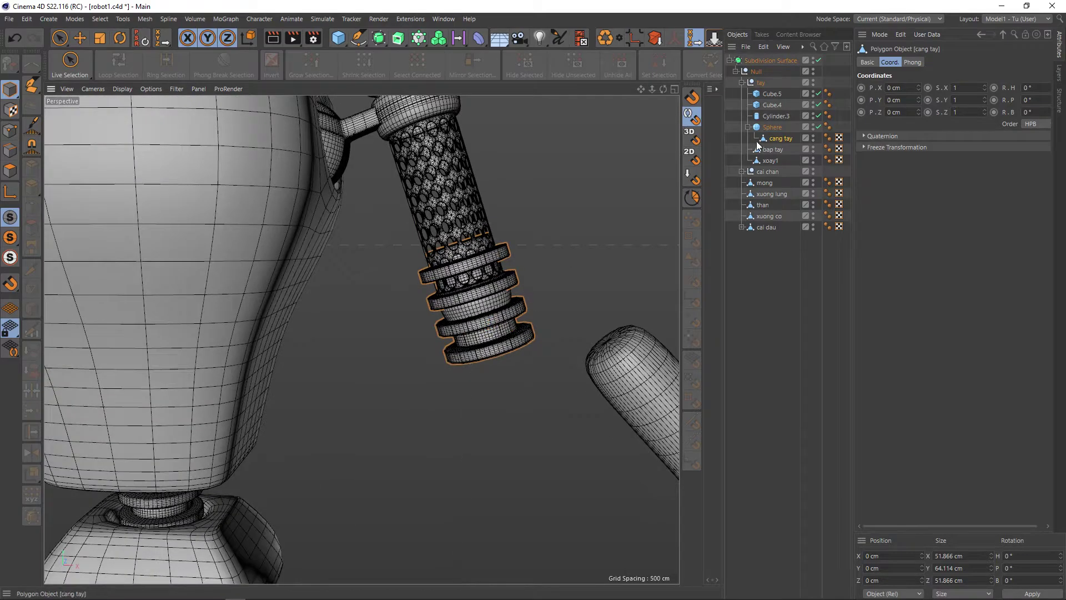
pyautogui.moveTo(776, 139)
pyautogui.mouseDown()
pyautogui.moveTo(769, 147)
pyautogui.moveTo(774, 126)
pyautogui.mouseUp()
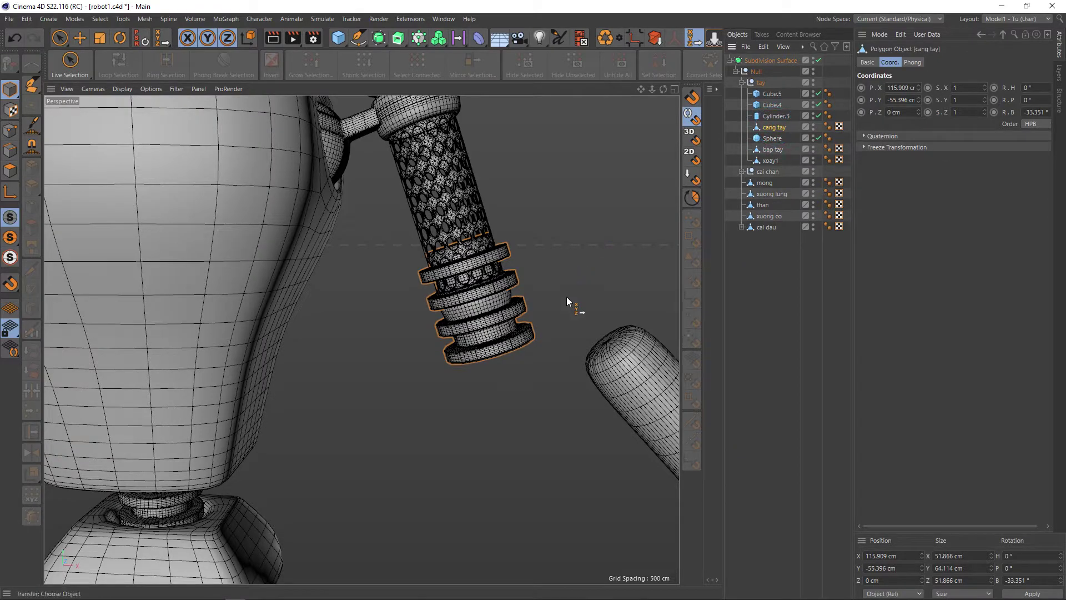
pyautogui.press('e')
pyautogui.moveTo(454, 238)
pyautogui.mouseDown()
pyautogui.moveTo(503, 342)
pyautogui.moveTo(480, 314)
pyautogui.mouseUp()
# Step: Stretch the cang tay forearm lengthwise, then undo back to its original length
pyautogui.scroll(-1, 506, 338)
pyautogui.scroll(-1, 522, 334)
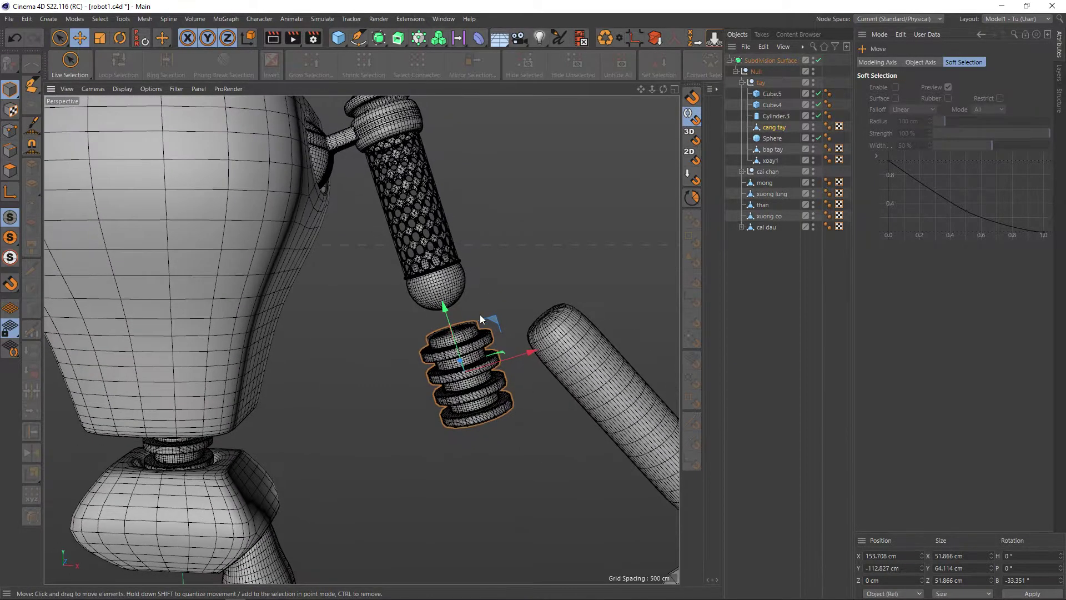
pyautogui.press('t')
pyautogui.scroll(1, 528, 377)
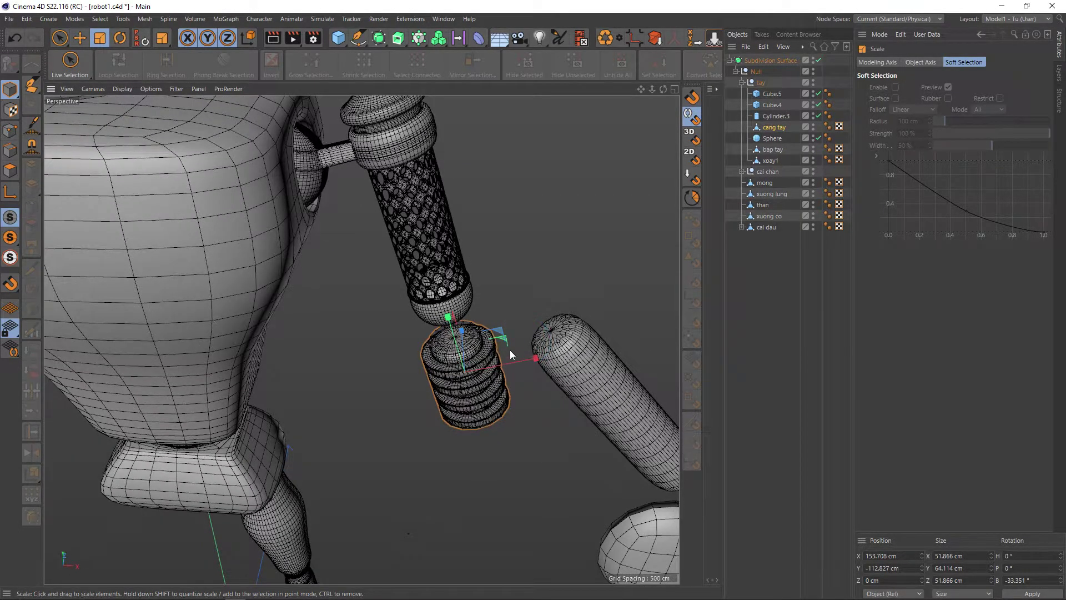
pyautogui.moveTo(505, 339)
pyautogui.keyDown('alt'); pyautogui.mouseDown()
pyautogui.moveTo(503, 328)
pyautogui.moveTo(449, 362)
pyautogui.moveTo(300, 364)
pyautogui.moveTo(327, 362)
pyautogui.mouseUp(); pyautogui.keyUp('alt')
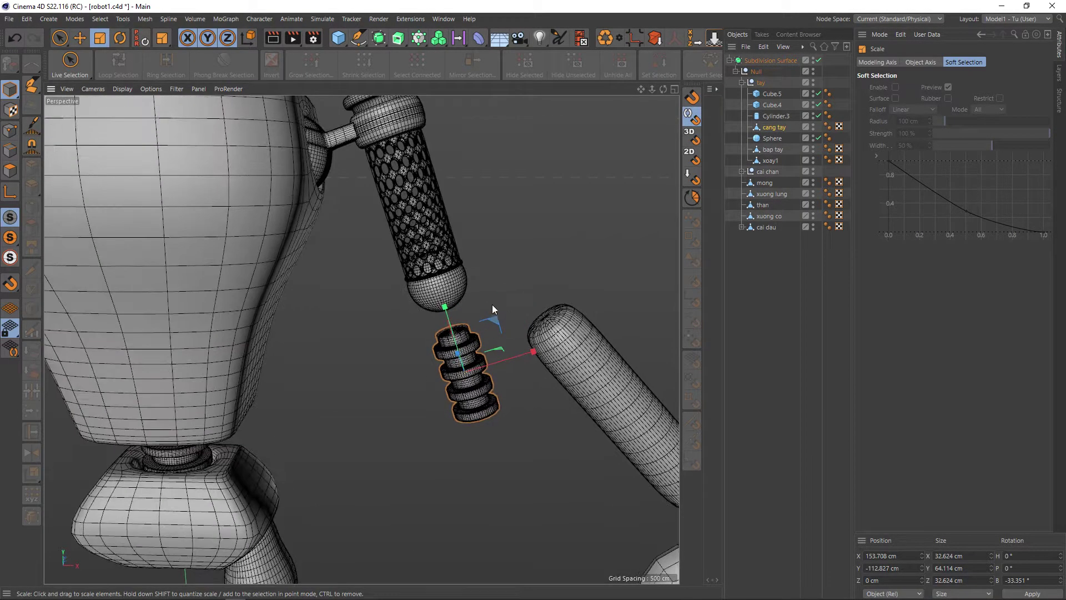
pyautogui.moveTo(445, 307); pyautogui.dragTo(420, 233)
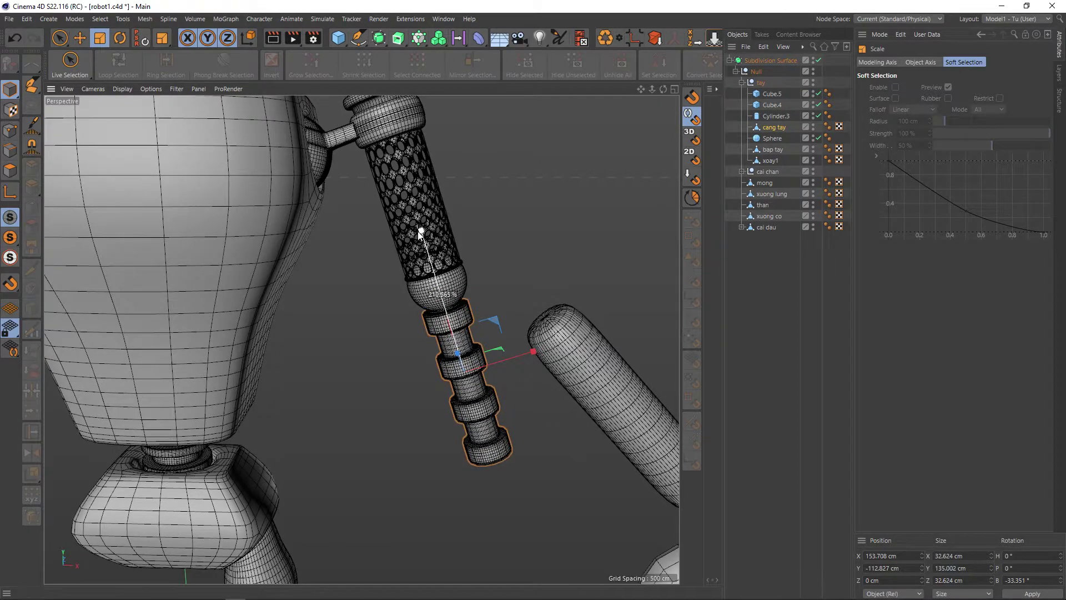
pyautogui.moveTo(512, 306)
pyautogui.keyDown('alt'); pyautogui.mouseDown()
pyautogui.moveTo(476, 272)
pyautogui.moveTo(449, 292)
pyautogui.mouseUp(); pyautogui.keyUp('alt')
pyautogui.press('e')
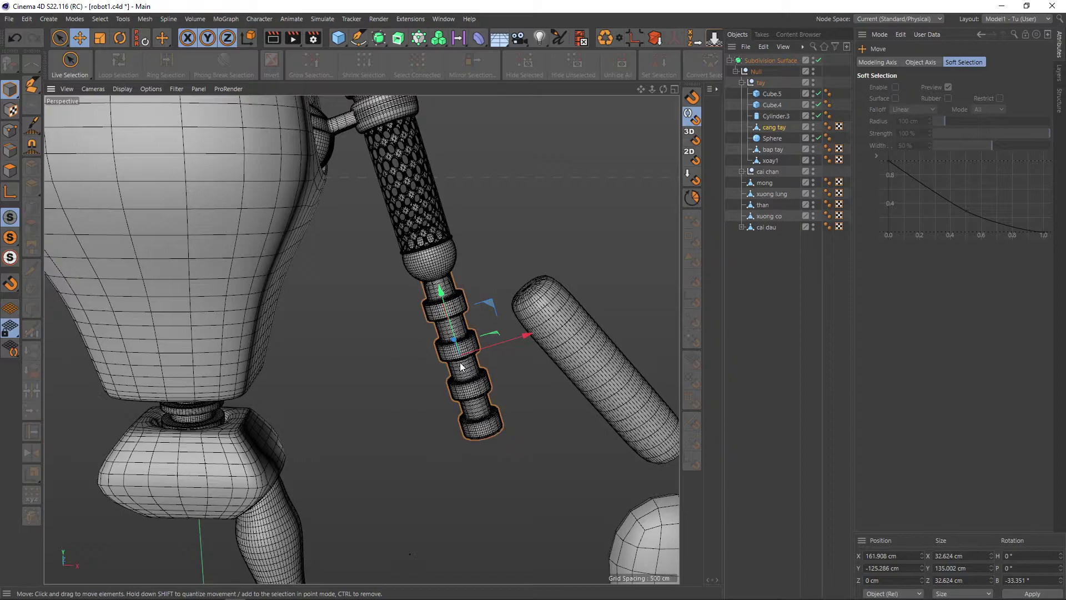
pyautogui.hotkey('ctrl', 'z')
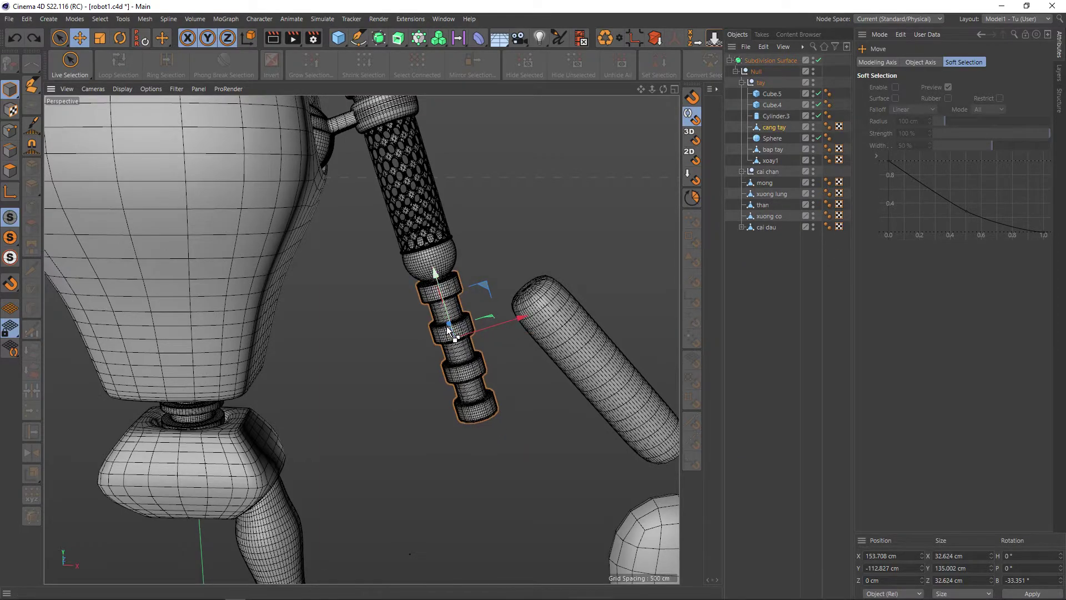
pyautogui.hotkey('ctrl', 'z')
pyautogui.scroll(1, 438, 327)
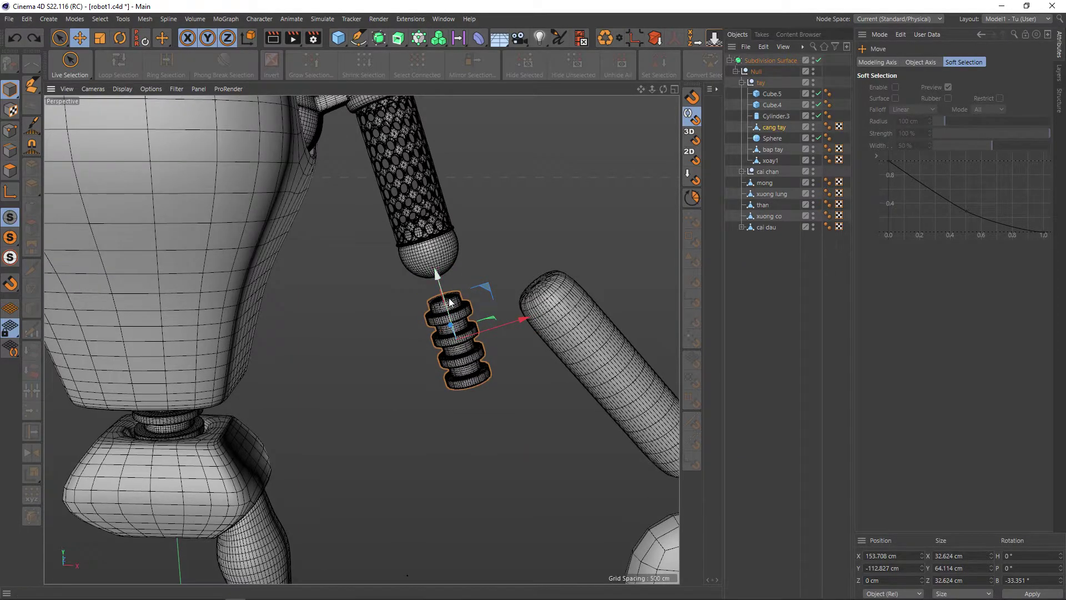
# Step: Lengthen the forearm piece to about 79 cm and make it thinner
pyautogui.press('t')
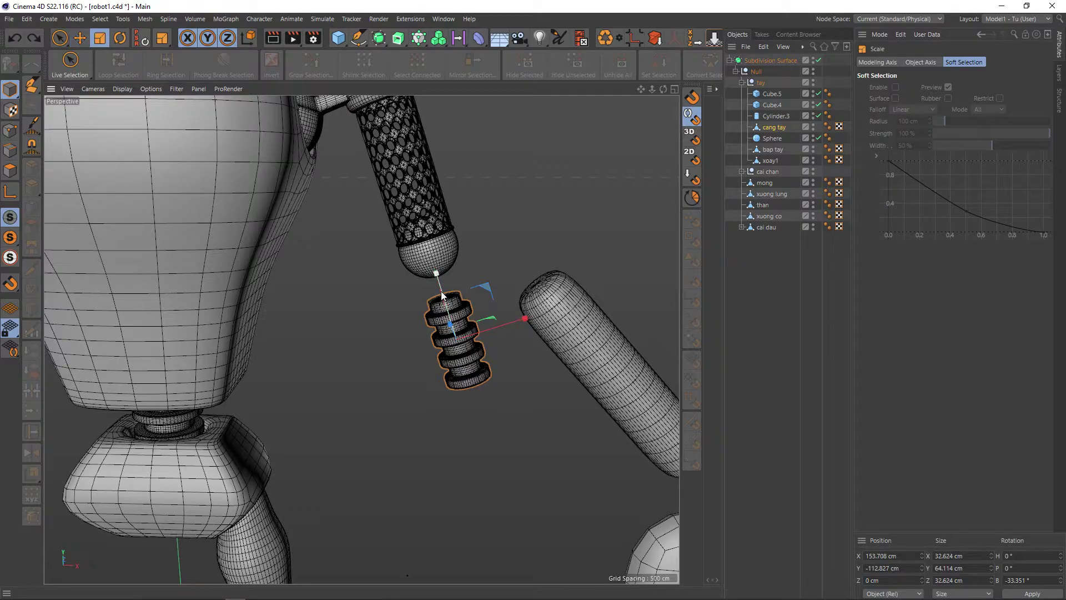
pyautogui.moveTo(436, 276); pyautogui.dragTo(454, 322)
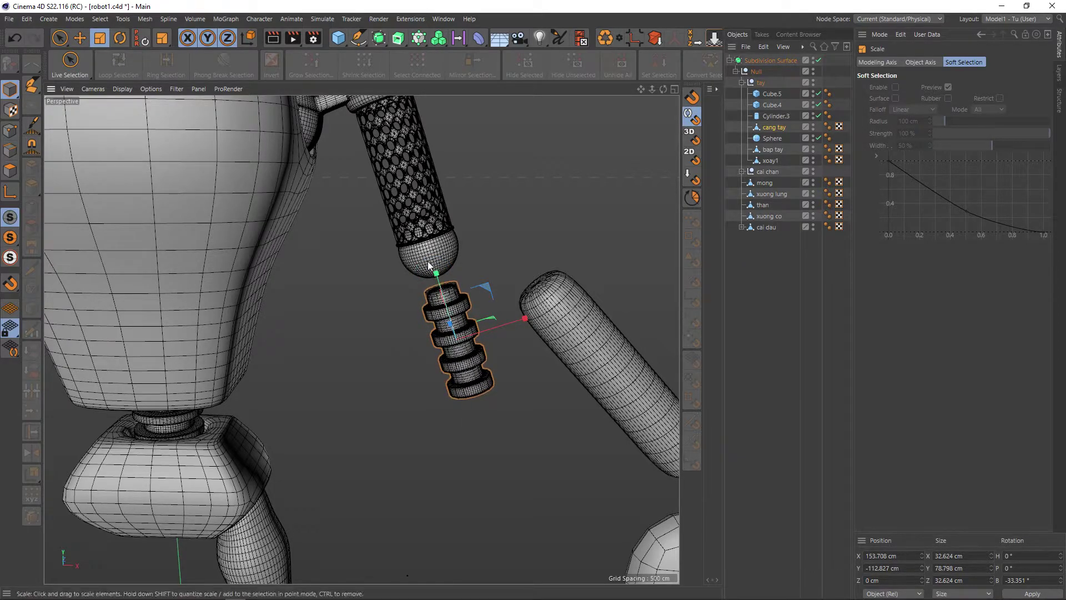
pyautogui.scroll(-3, 454, 322)
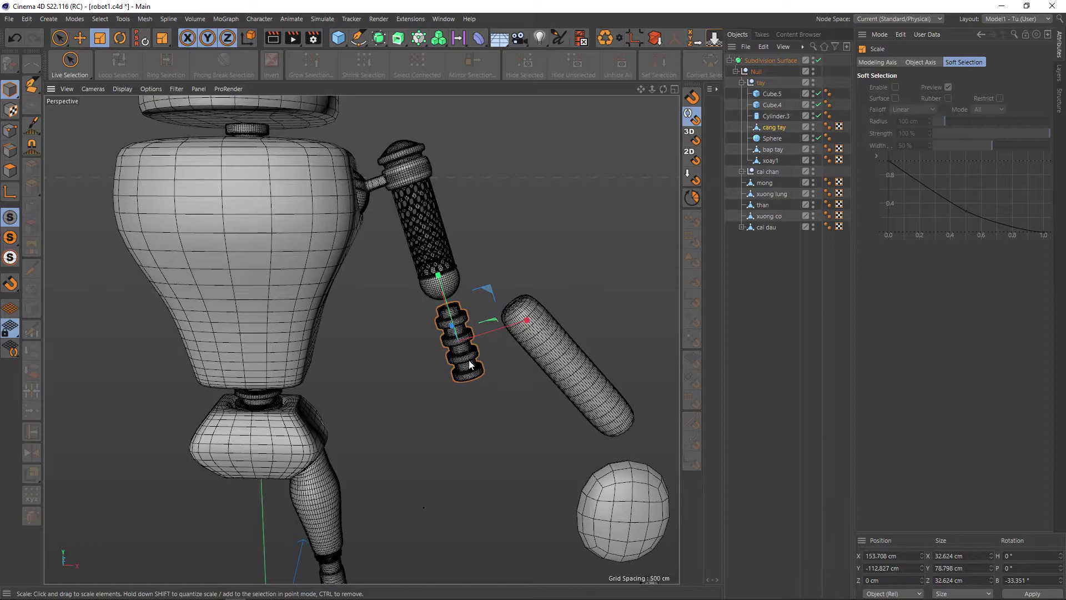
pyautogui.keyDown('alt'); pyautogui.moveTo(469, 365); pyautogui.dragTo(450, 349); pyautogui.keyUp('alt')
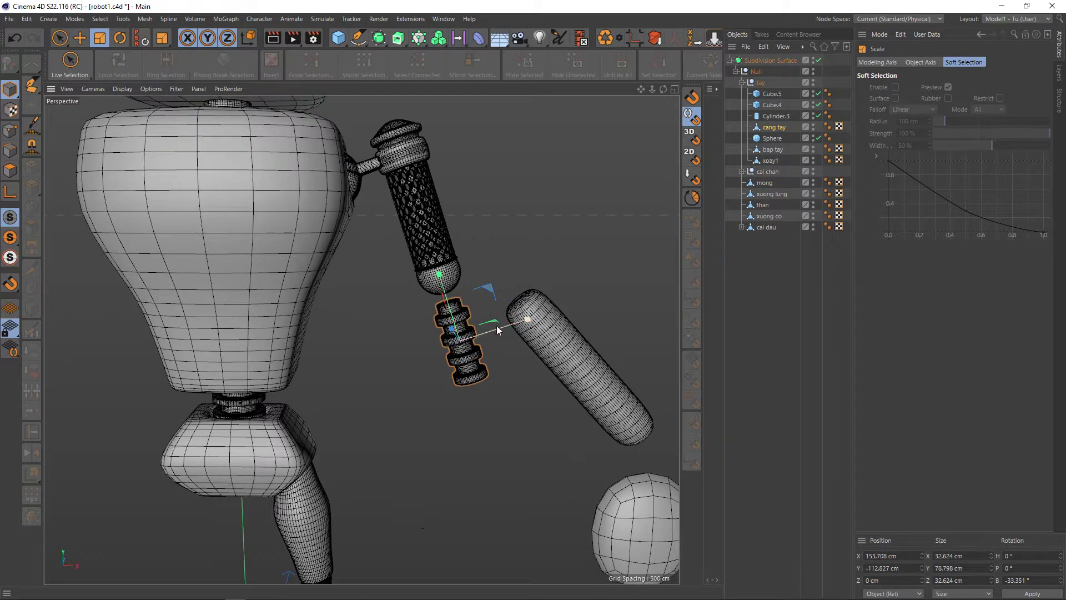
pyautogui.scroll(2, 500, 328)
pyautogui.moveTo(499, 343)
pyautogui.keyDown('alt'); pyautogui.mouseDown()
pyautogui.moveTo(497, 352)
pyautogui.moveTo(484, 319)
pyautogui.moveTo(372, 344)
pyautogui.mouseUp(); pyautogui.keyUp('alt')
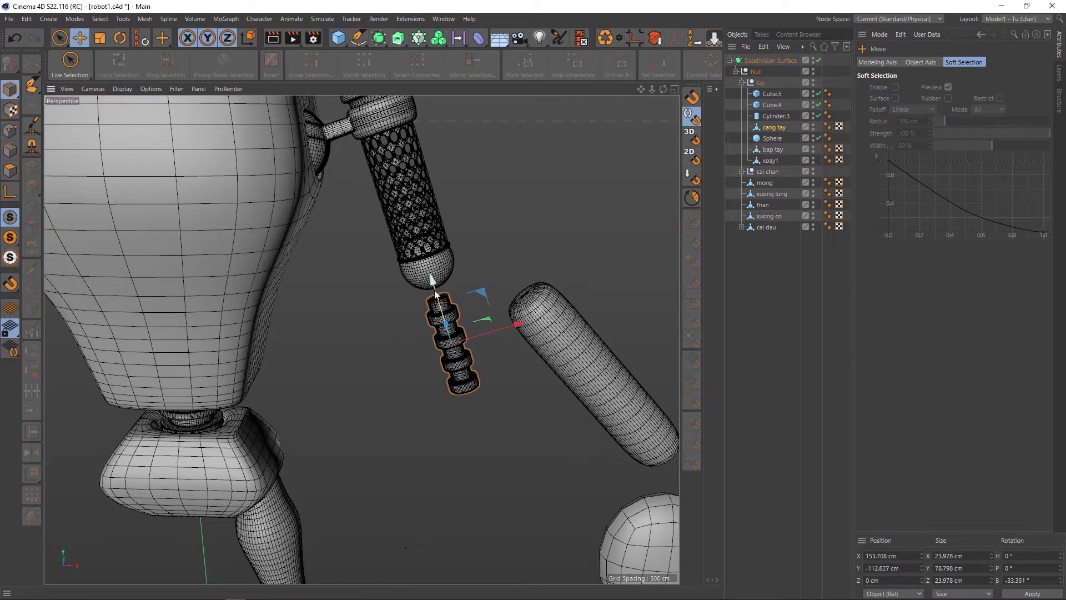
# Step: Restore the accidentally deleted forearm and stretch it to about 93 cm long
pyautogui.press('Delete')
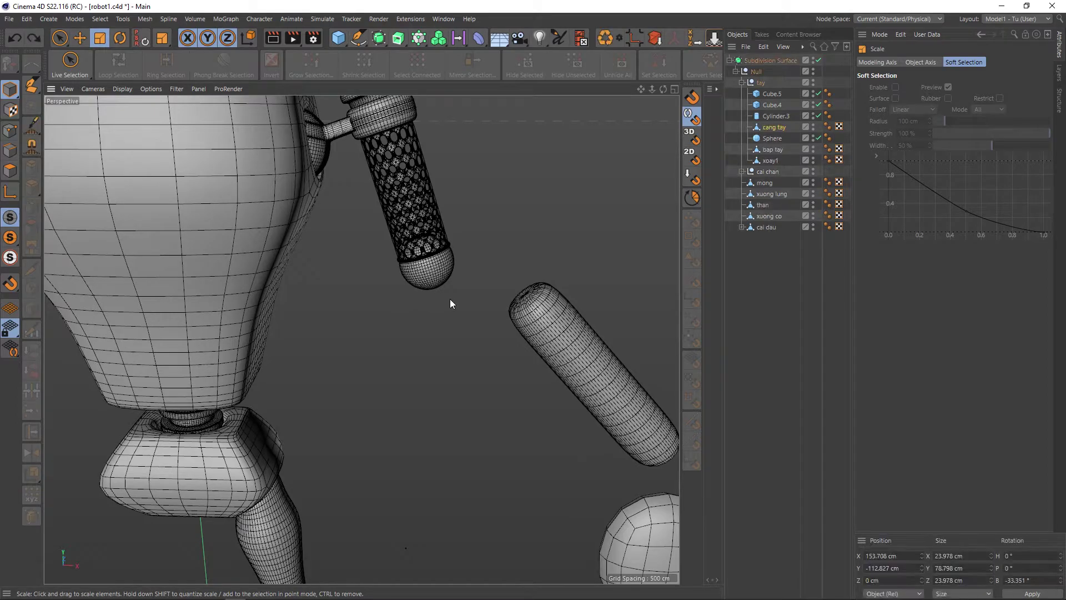
pyautogui.hotkey('ctrl', 'z')
pyautogui.moveTo(450, 299)
pyautogui.mouseDown()
pyautogui.moveTo(434, 291)
pyautogui.moveTo(431, 266)
pyautogui.mouseUp()
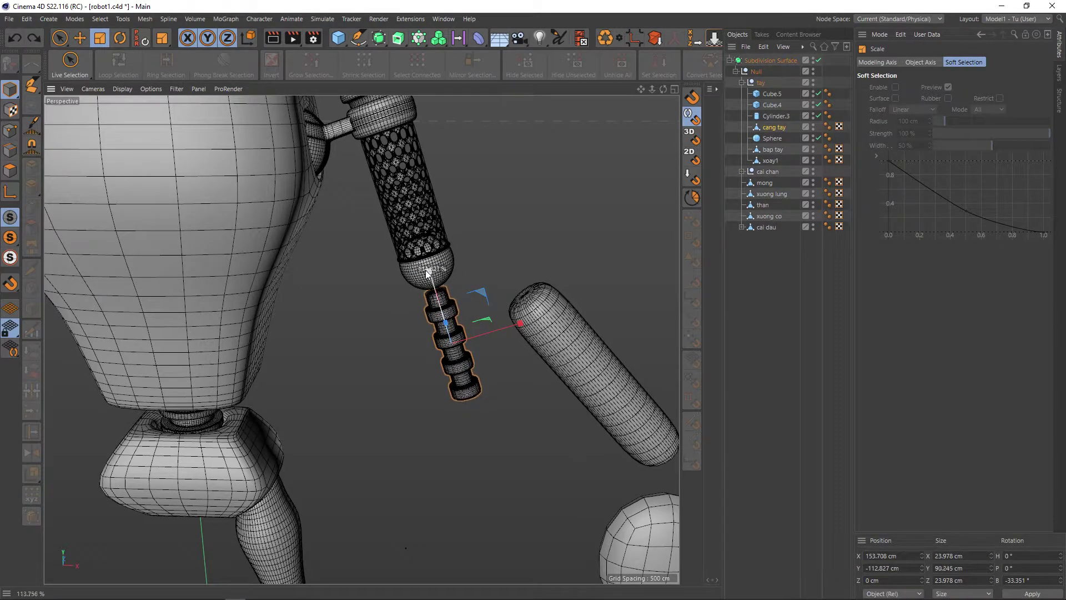
pyautogui.moveTo(461, 347)
pyautogui.keyDown('alt'); pyautogui.mouseDown()
pyautogui.moveTo(470, 356)
pyautogui.moveTo(473, 343)
pyautogui.mouseUp(); pyautogui.keyUp('alt')
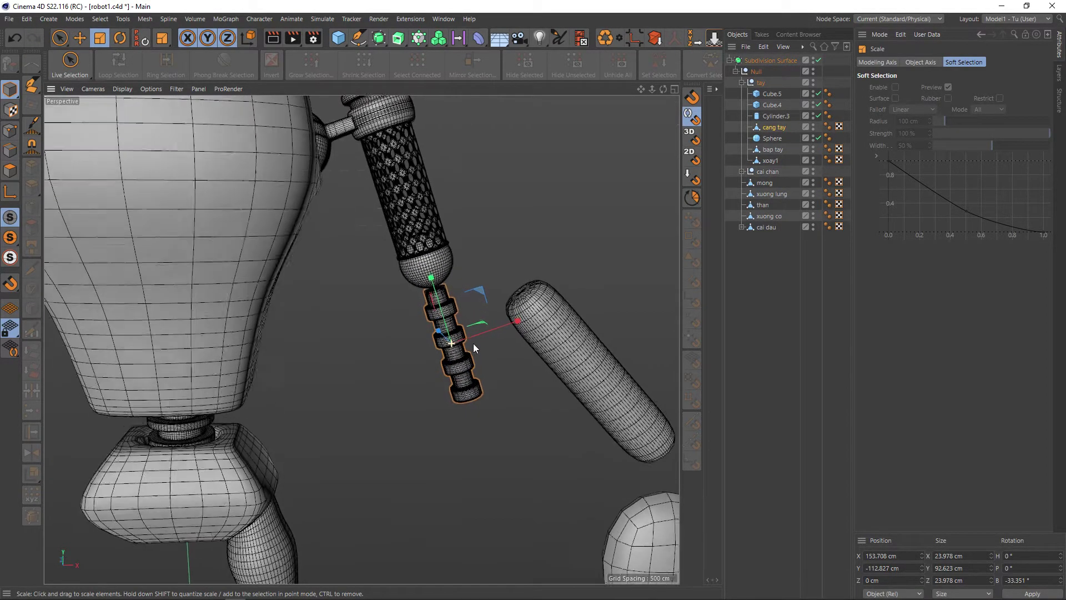
pyautogui.press('e')
pyautogui.click(512, 383)
pyautogui.scroll(3, 472, 361)
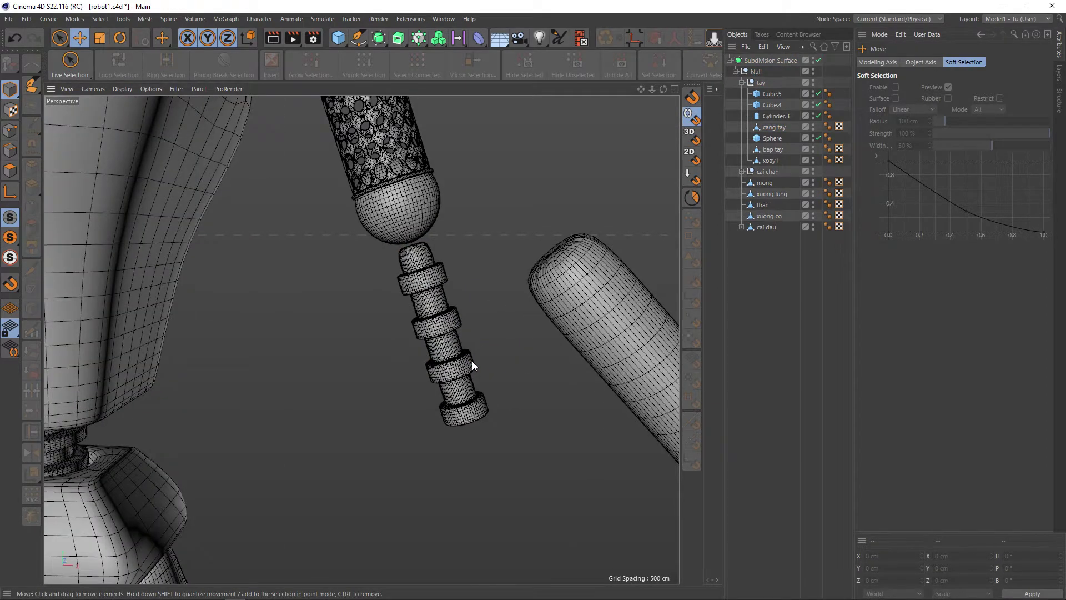
pyautogui.scroll(-3, 489, 340)
pyautogui.scroll(-2, 500, 350)
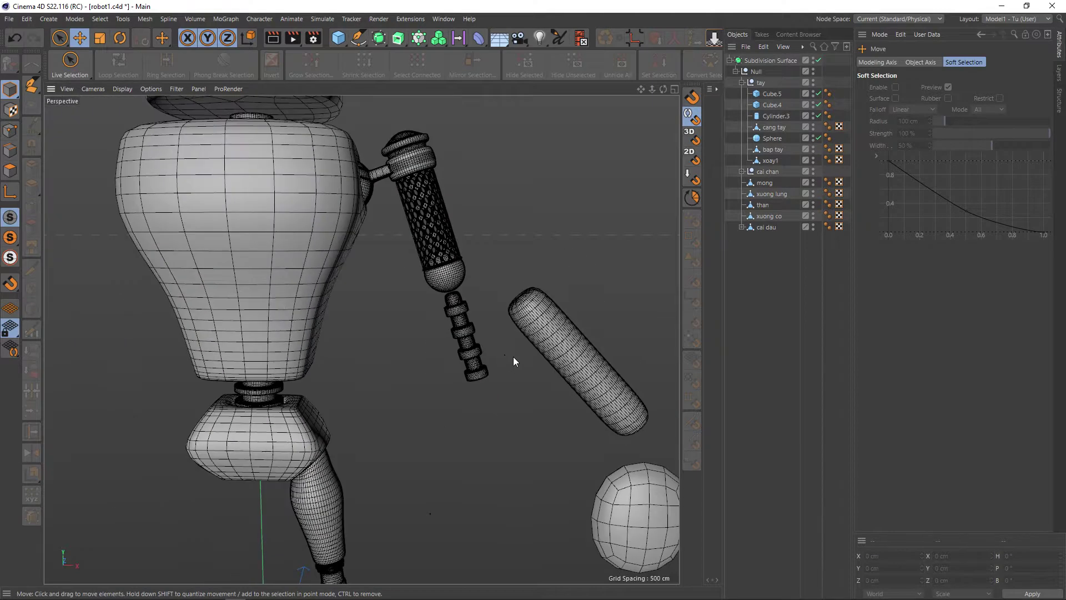
pyautogui.scroll(-1, 513, 357)
# Step: Delete the leftover long cylinder Cylinder.3
pyautogui.click(554, 343)
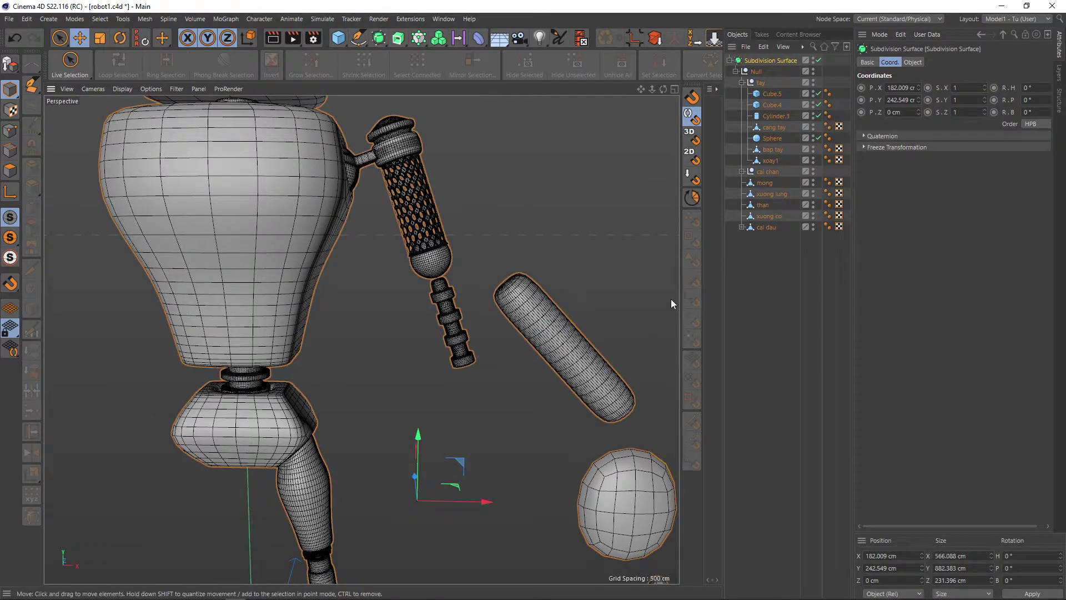
pyautogui.click(776, 127)
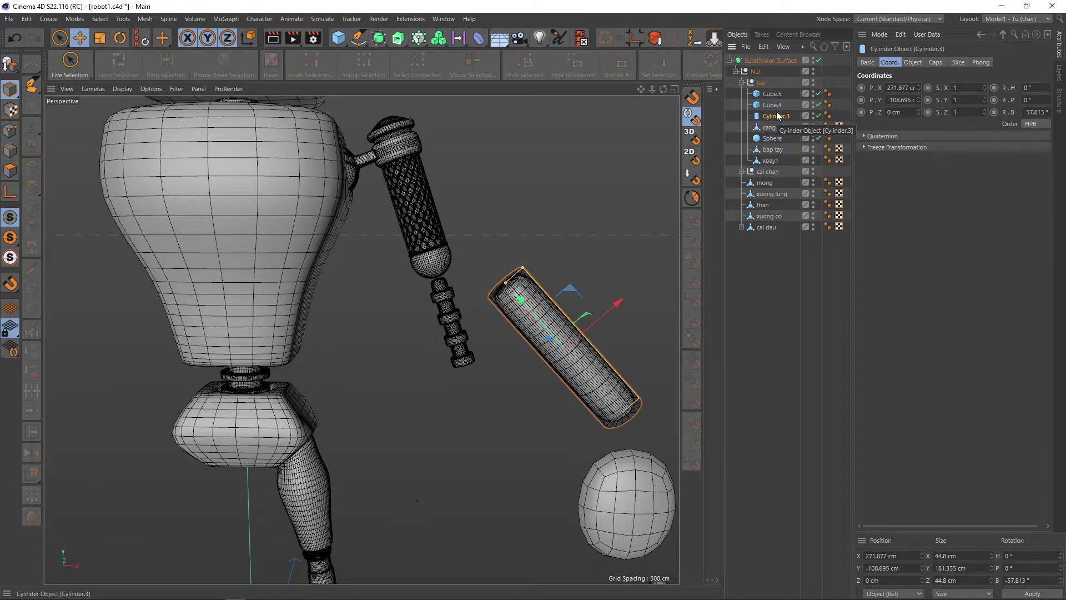
pyautogui.press('Delete')
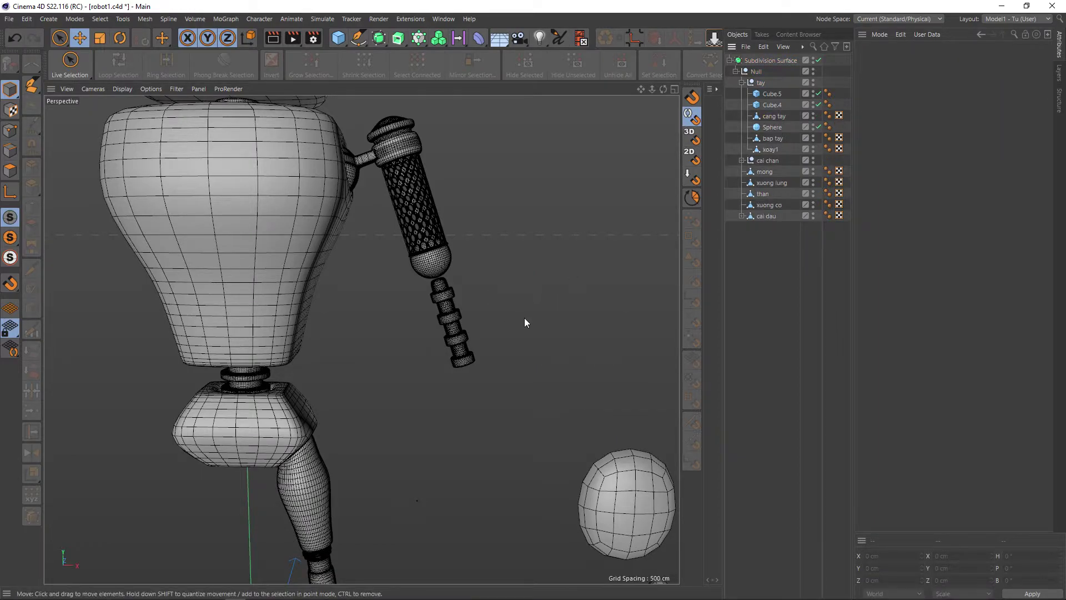
pyautogui.keyDown('alt'); pyautogui.moveTo(530, 321); pyautogui.dragTo(483, 292, button='middle'); pyautogui.keyUp('alt')
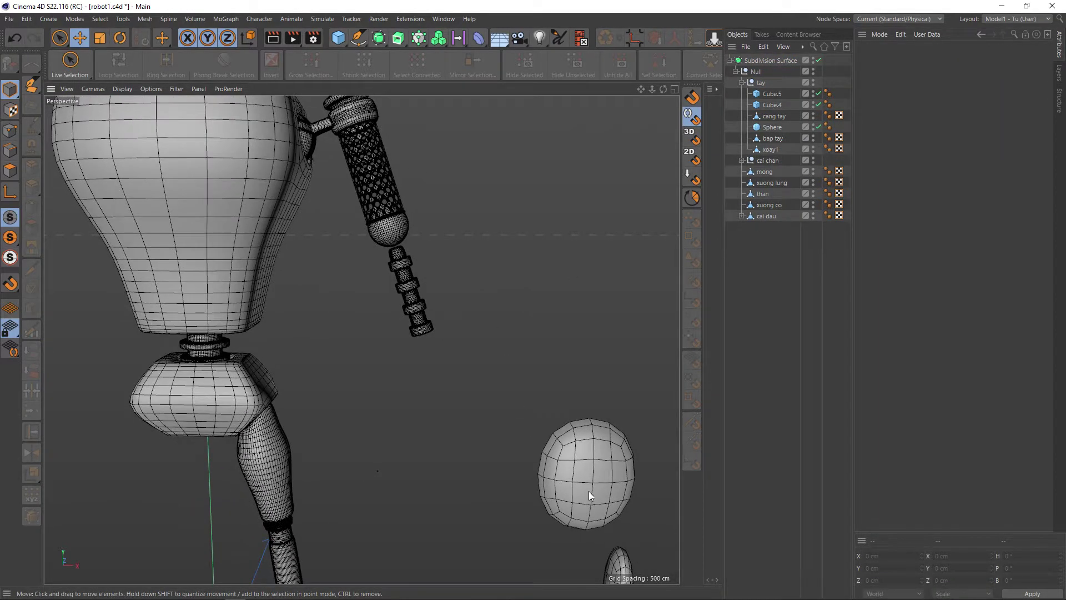
pyautogui.keyDown('alt'); pyautogui.moveTo(589, 490); pyautogui.dragTo(582, 417, button='middle'); pyautogui.keyUp('alt')
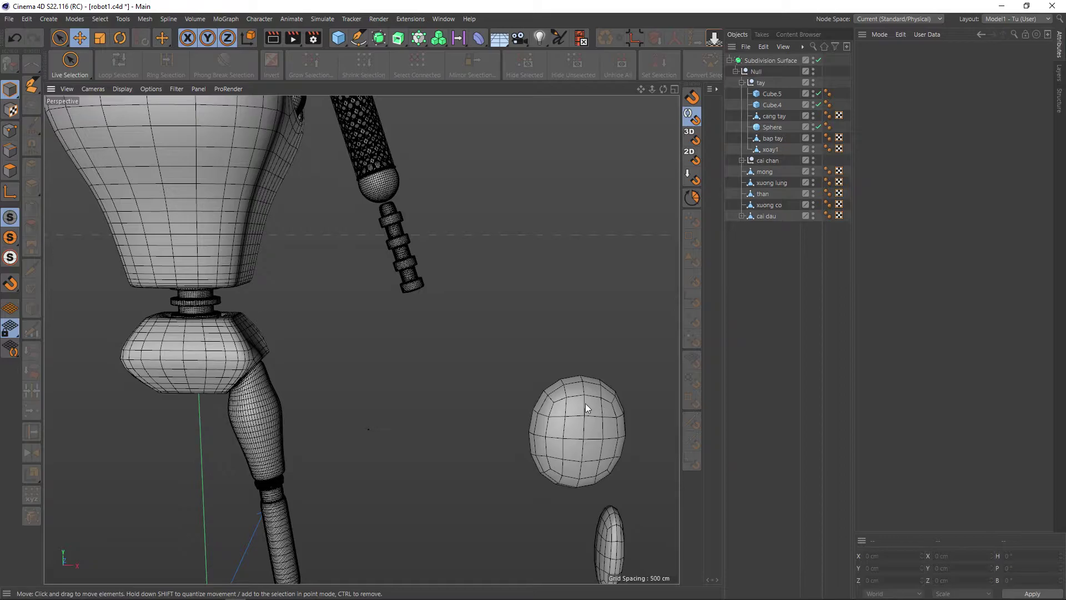
pyautogui.scroll(-2, 591, 418)
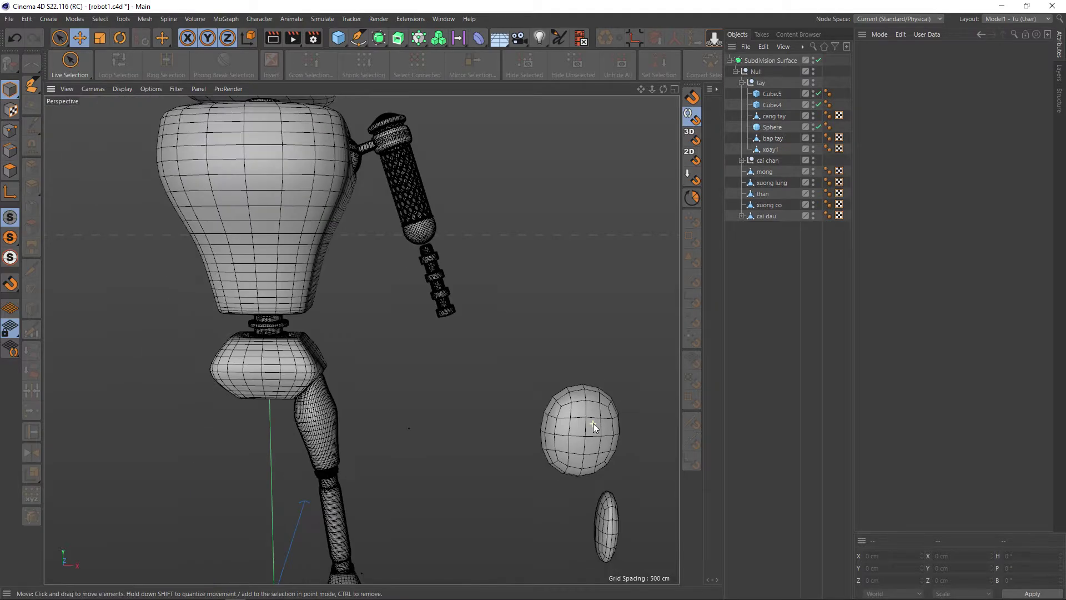
# Step: Delete the leftover Cube.4 and Cube.5 together
pyautogui.click(772, 105)
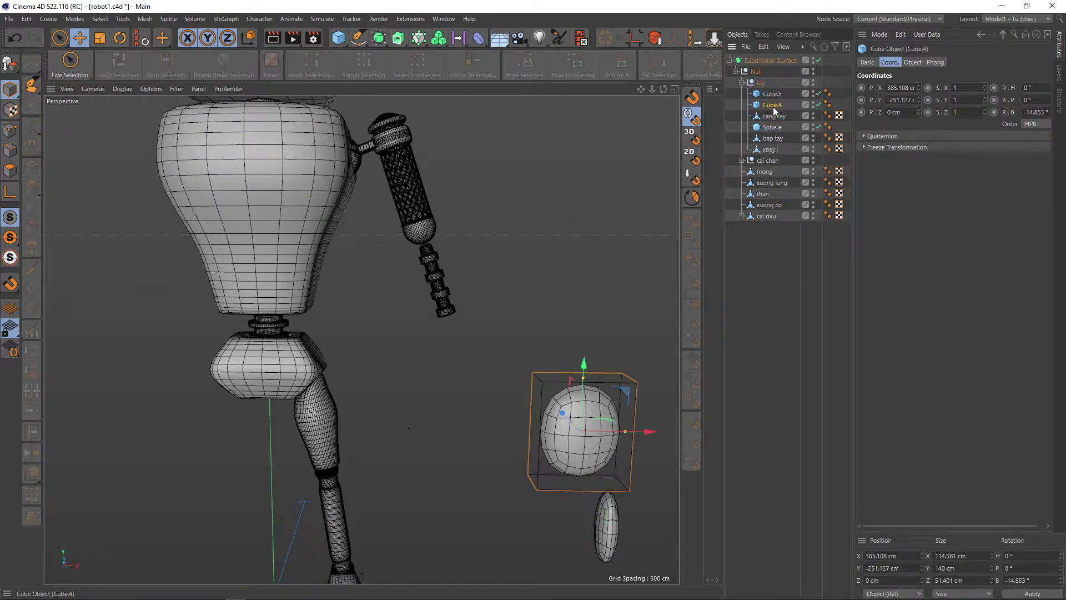
pyautogui.keyDown('ctrl'); pyautogui.click(771, 94); pyautogui.keyUp('ctrl')
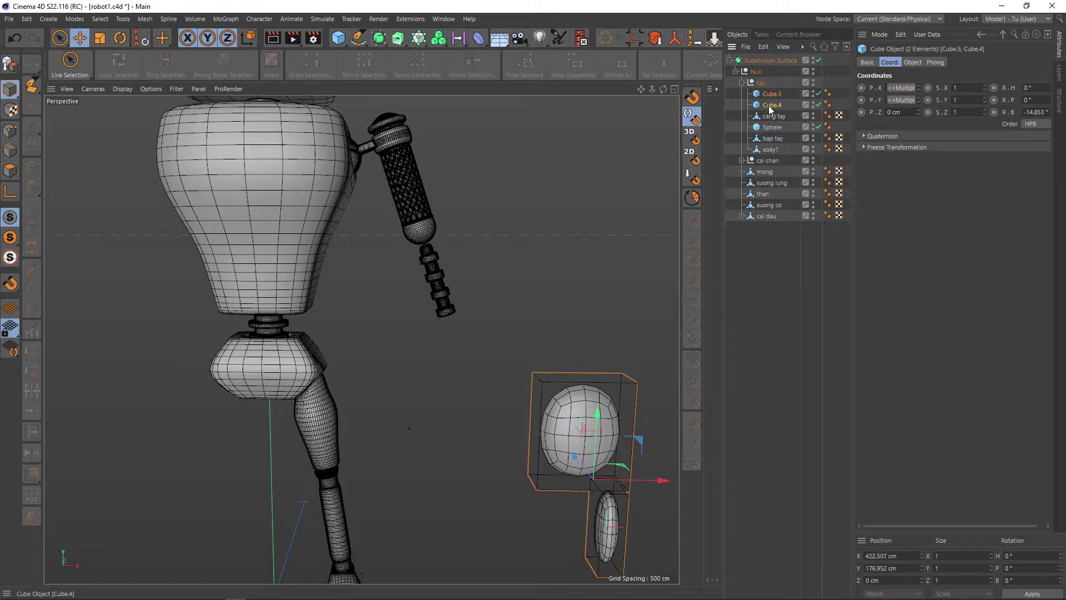
pyautogui.press('Delete')
# Step: Bring the robot1.PNG reference photo up beside the model
pyautogui.scroll(-2, 467, 252)
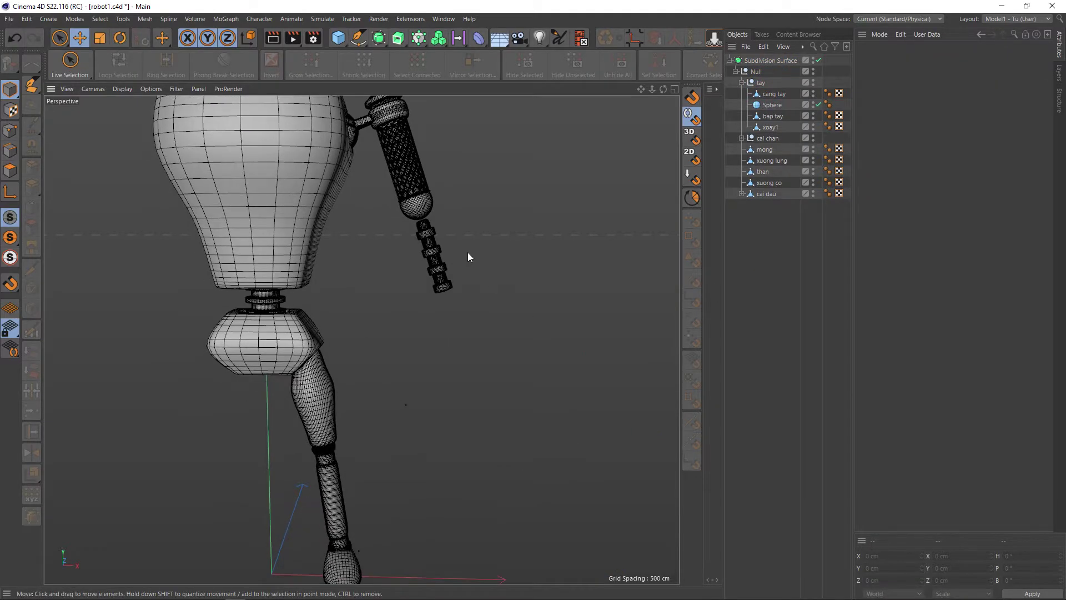
pyautogui.scroll(-2, 501, 368)
pyautogui.scroll(-2, 496, 359)
pyautogui.scroll(-1, 496, 359)
pyautogui.scroll(2, 496, 358)
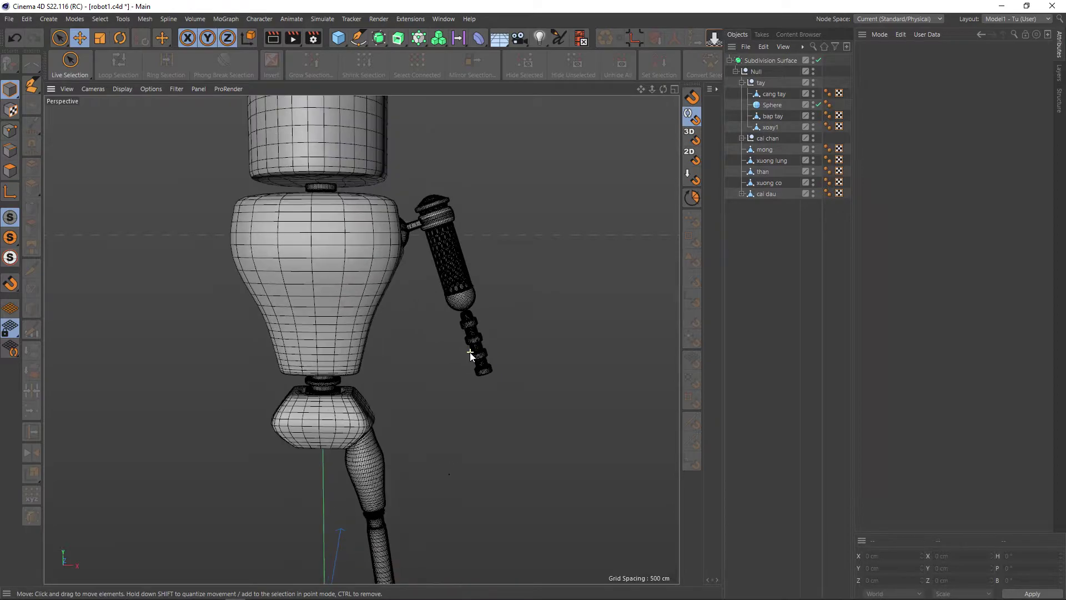
pyautogui.scroll(2, 470, 352)
pyautogui.scroll(2, 470, 352)
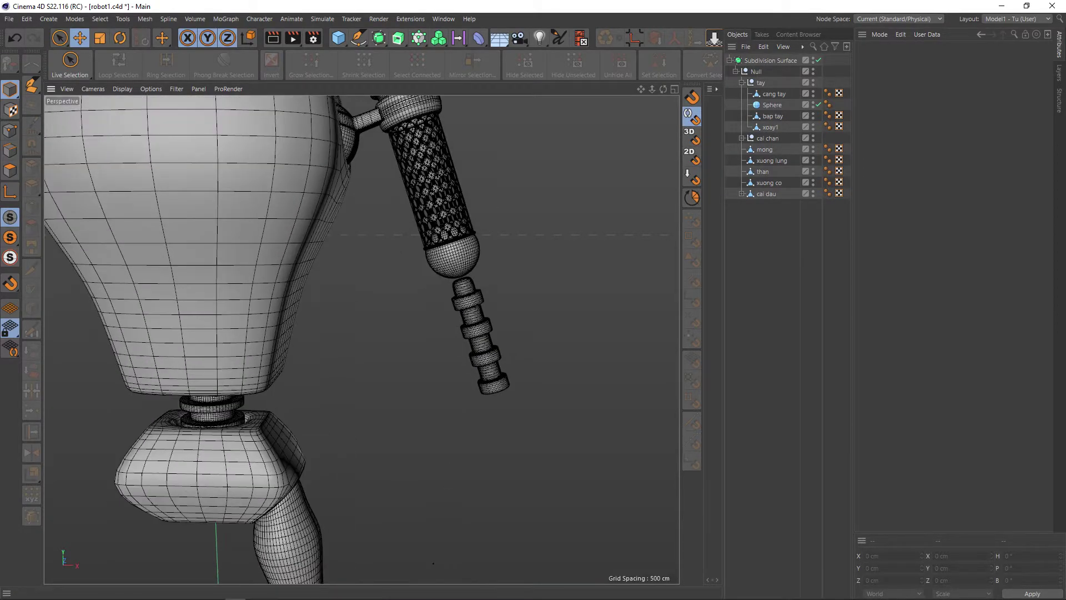
pyautogui.hotkey('alt', 'Tab')
pyautogui.moveTo(809, 44); pyautogui.dragTo(727, 60)
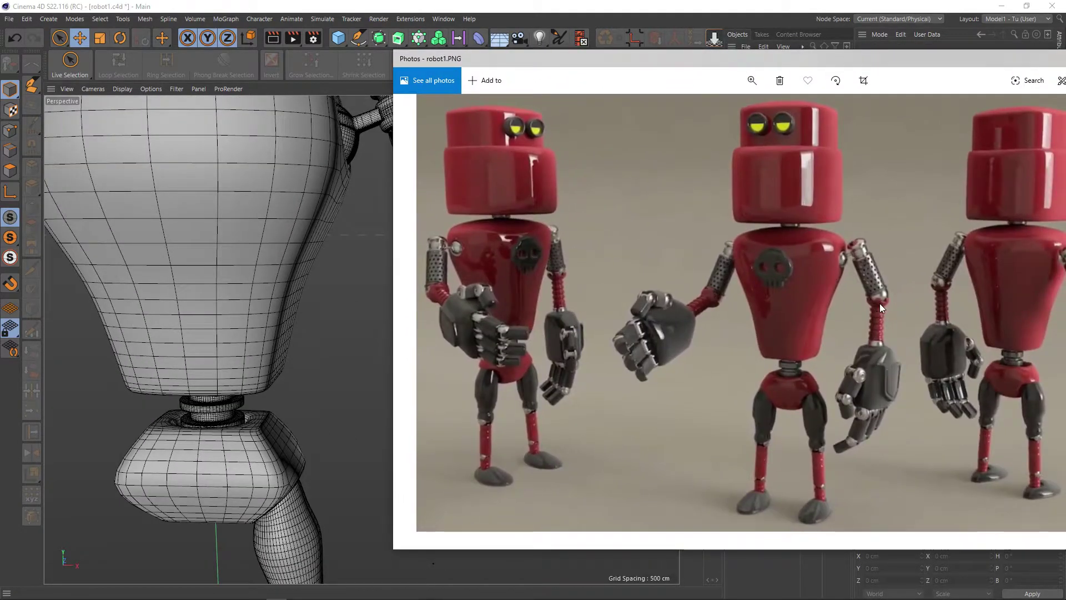
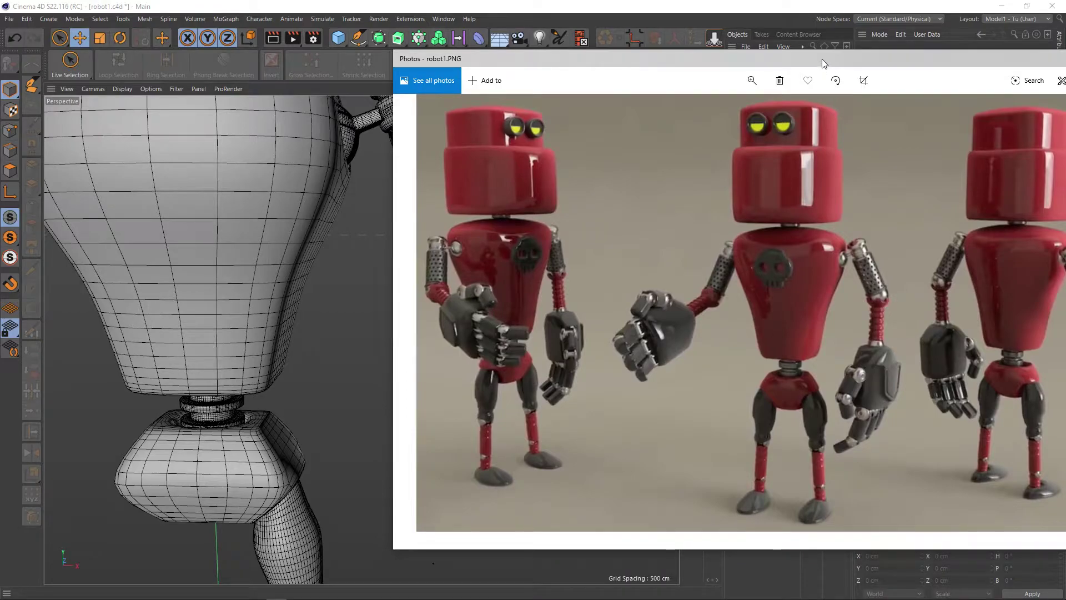
# Step: Close the reference photo and switch off the Subdivision Surface to show the low-poly mesh
pyautogui.hotkey('alt', 'Tab')
pyautogui.scroll(2, 440, 274)
pyautogui.scroll(2, 522, 324)
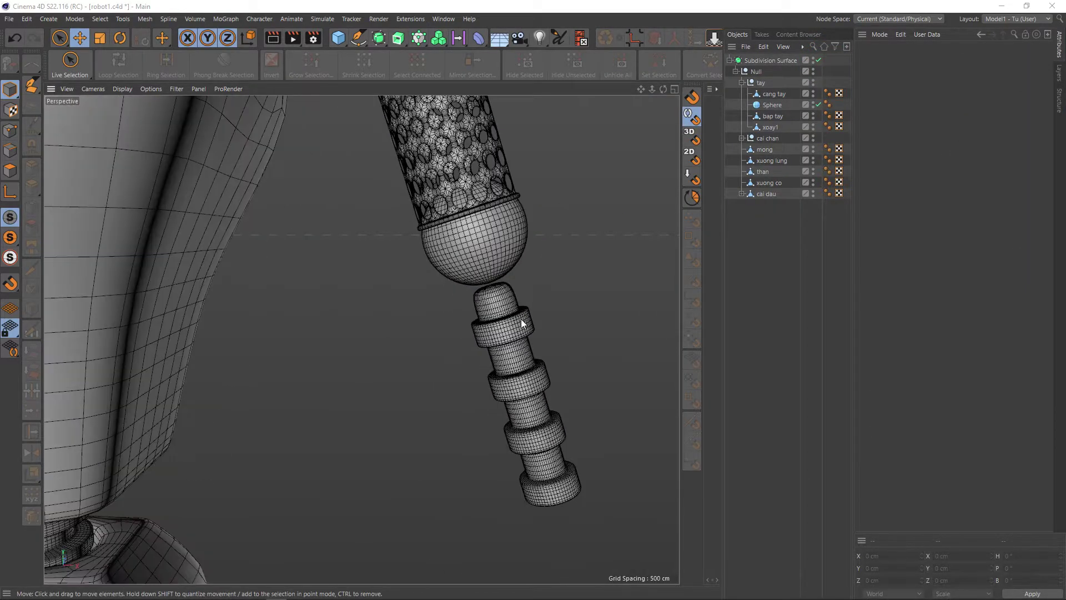
pyautogui.click(772, 104)
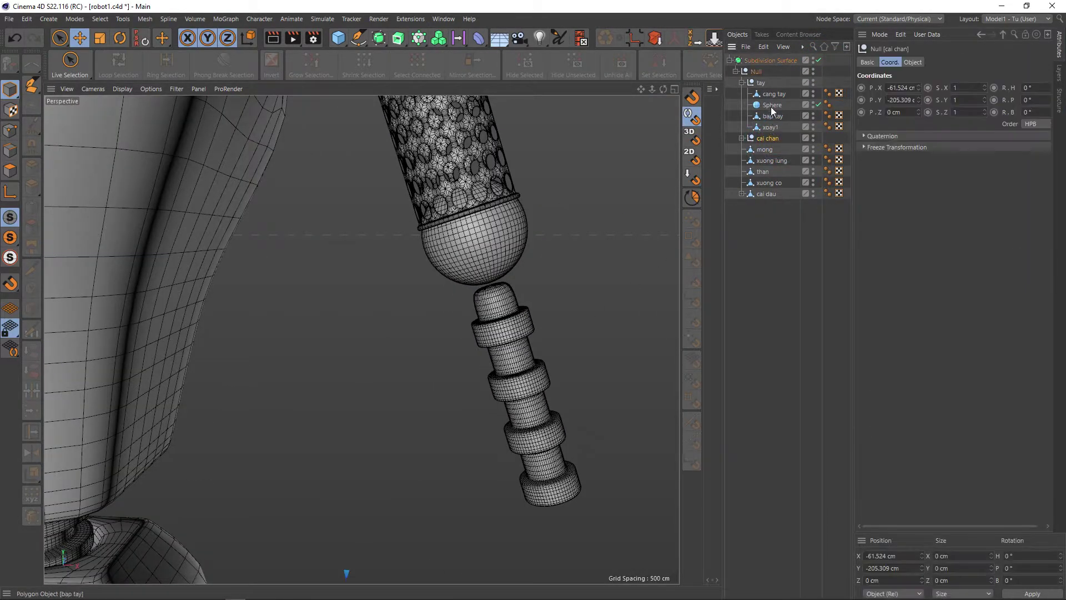
pyautogui.click(773, 93)
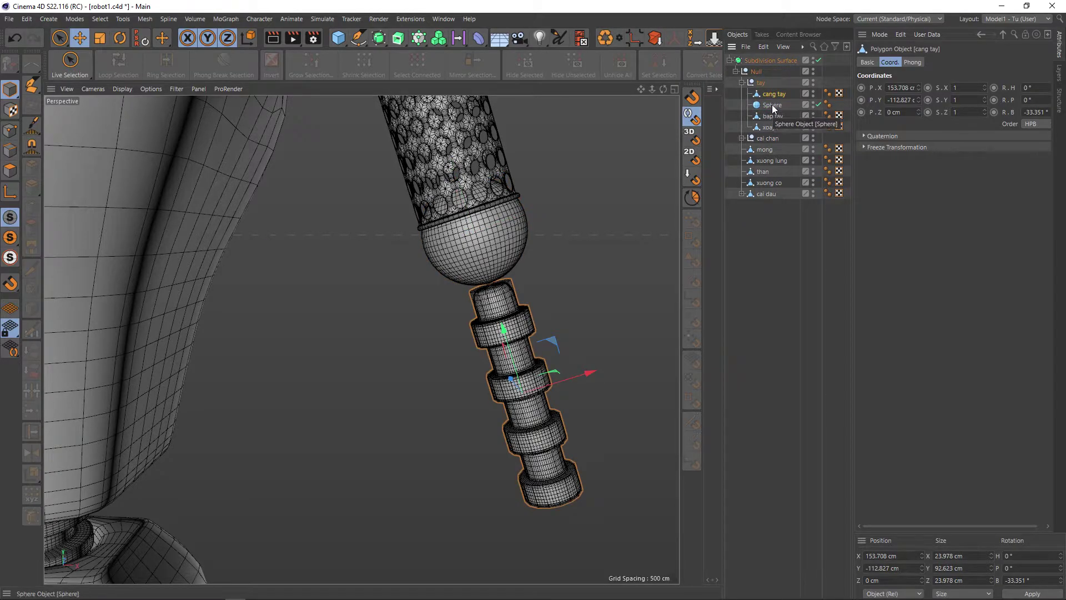
pyautogui.click(771, 105)
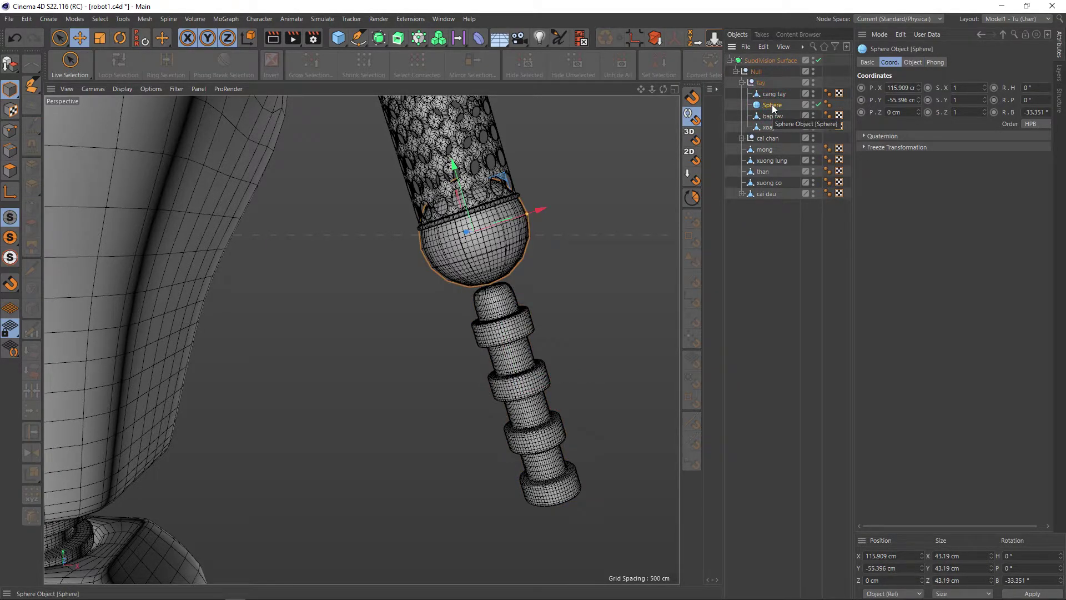
pyautogui.press('q')
pyautogui.scroll(3, 489, 294)
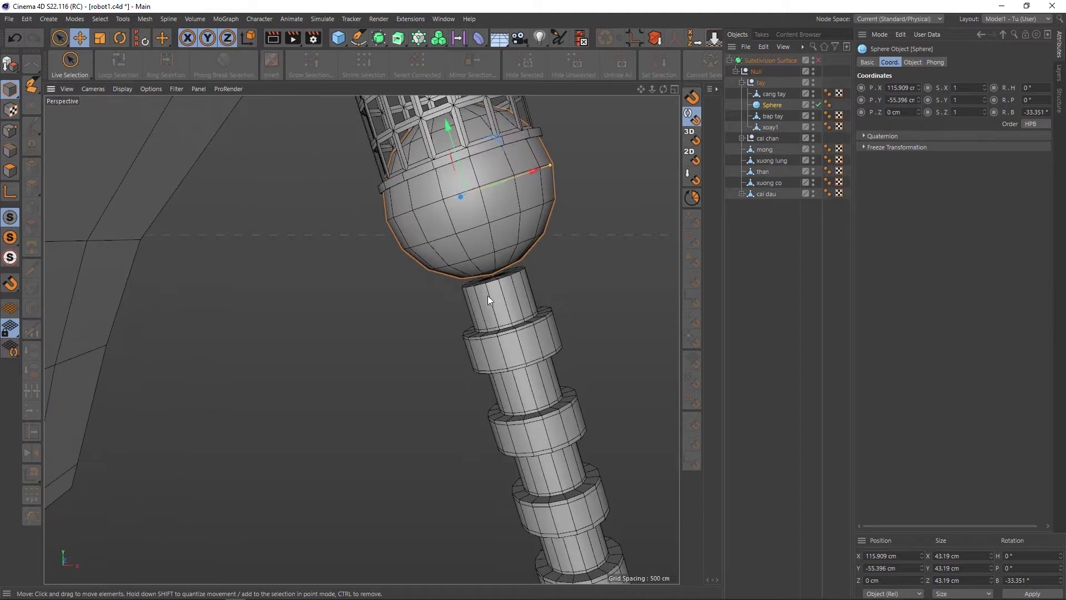
pyautogui.scroll(3, 490, 310)
pyautogui.scroll(-1, 489, 310)
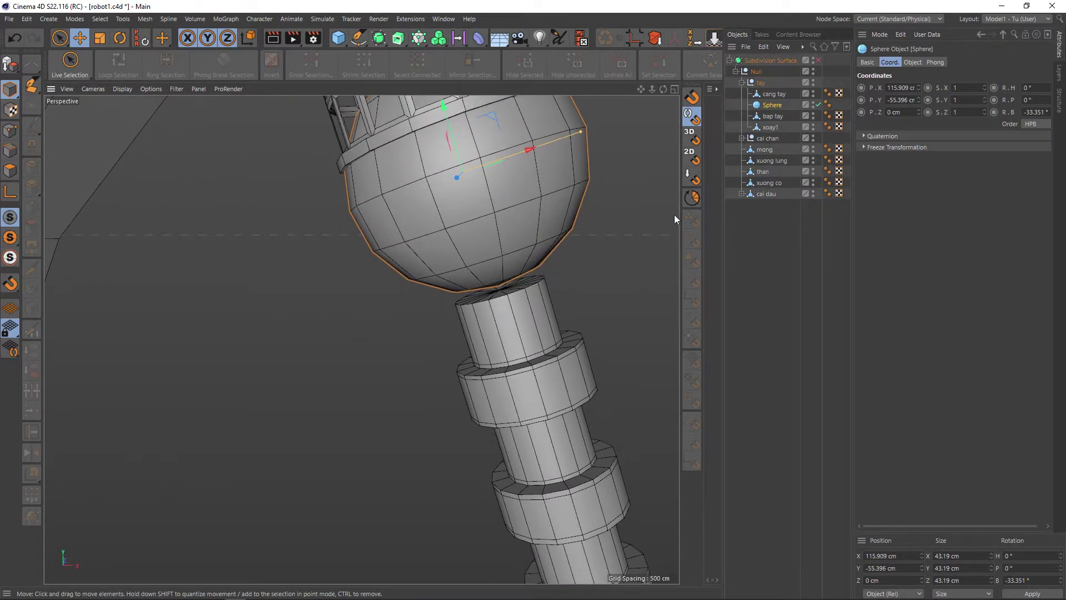
# Step: Move the cang tay forearm down, away from the elbow sphere
pyautogui.click(773, 93)
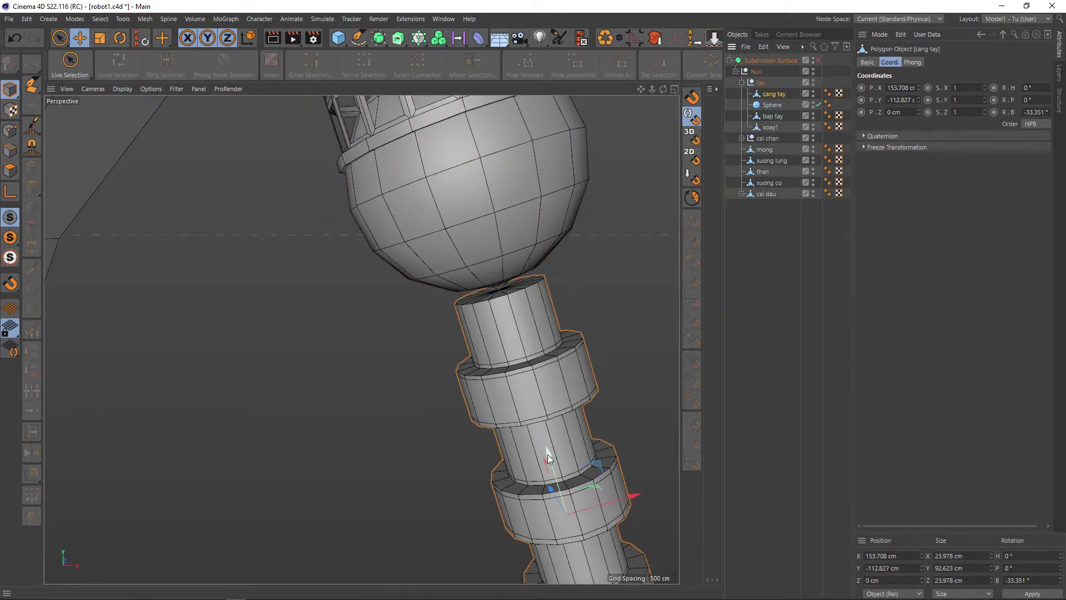
pyautogui.moveTo(548, 454); pyautogui.dragTo(570, 513)
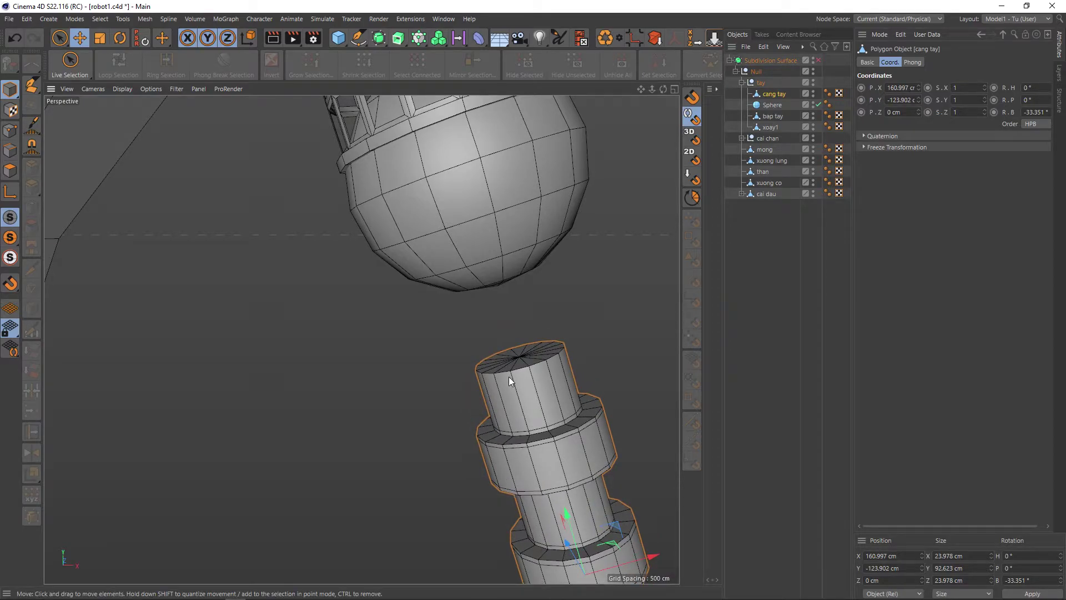
pyautogui.moveTo(517, 388)
pyautogui.keyDown('alt'); pyautogui.mouseDown()
pyautogui.moveTo(532, 335)
pyautogui.moveTo(504, 364)
pyautogui.mouseUp(); pyautogui.keyUp('alt')
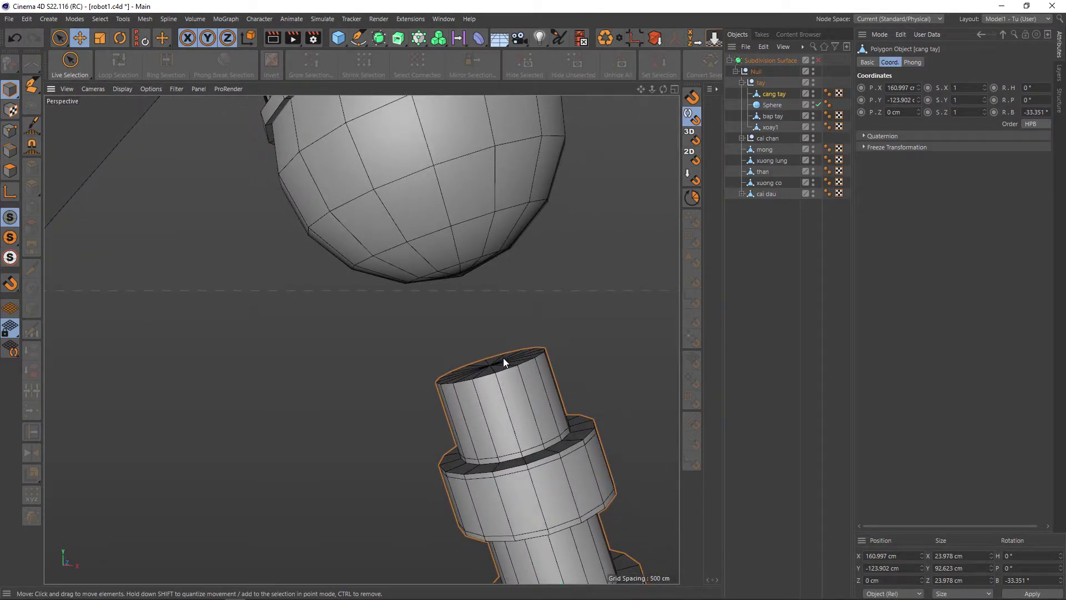
pyautogui.keyDown('alt'); pyautogui.moveTo(503, 361); pyautogui.dragTo(490, 365); pyautogui.keyUp('alt')
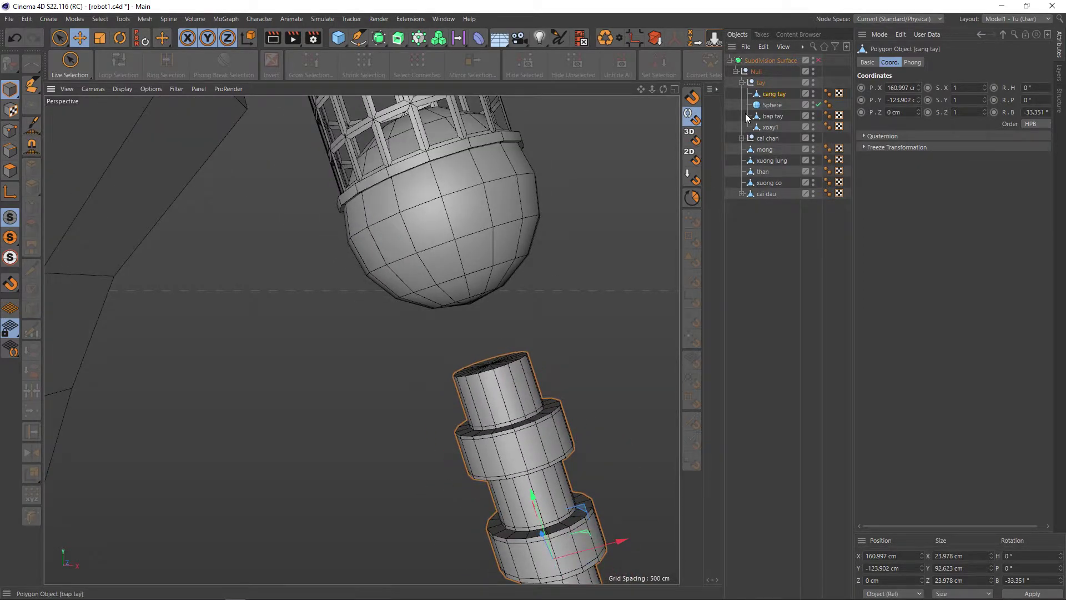
pyautogui.keyDown('alt'); pyautogui.moveTo(533, 332); pyautogui.dragTo(494, 362); pyautogui.keyUp('alt')
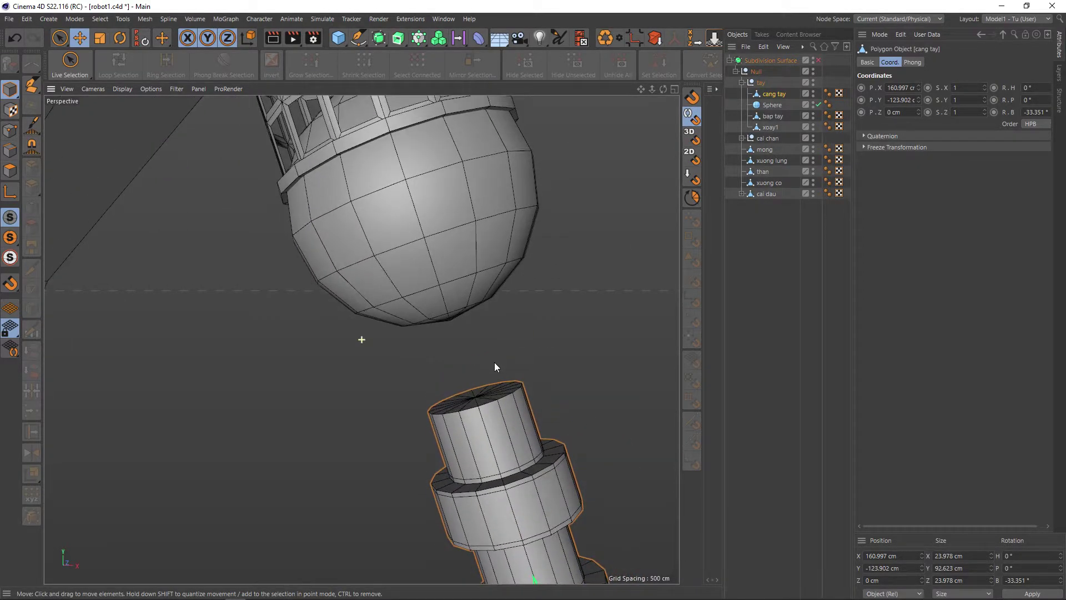
# Step: Ctrl-drag the elbow Sphere down its Y axis to create Sphere.1 just below it
pyautogui.click(337, 39)
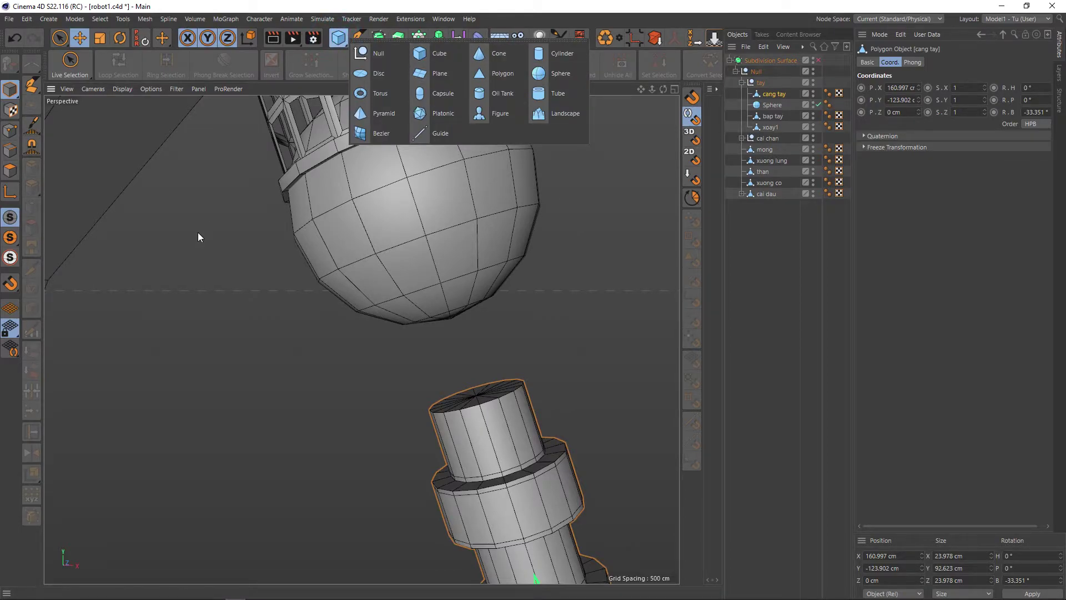
pyautogui.click(771, 105)
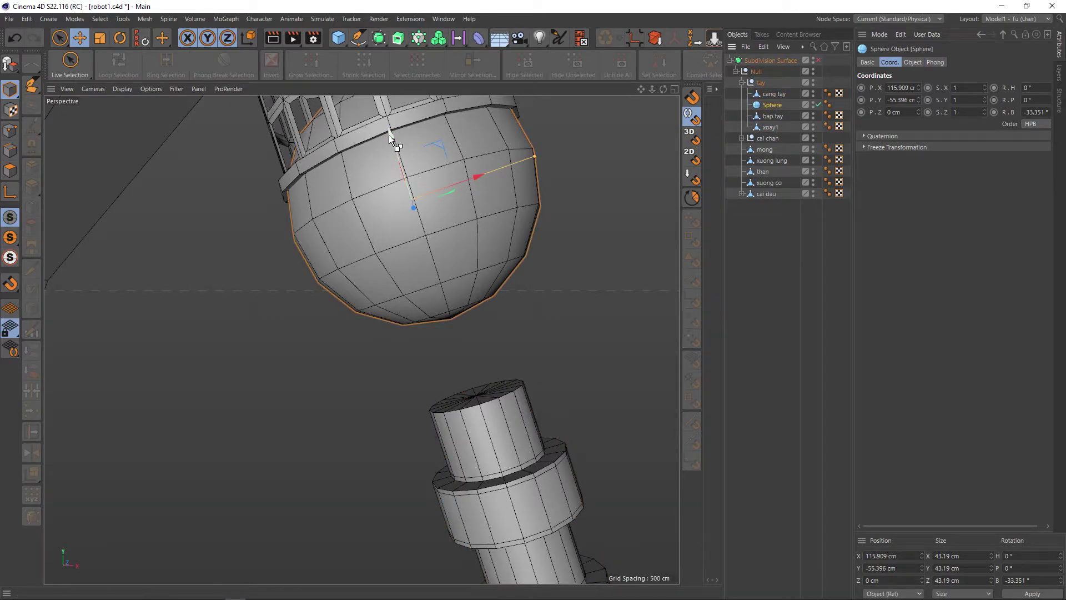
pyautogui.moveTo(389, 134); pyautogui.dragTo(420, 236)
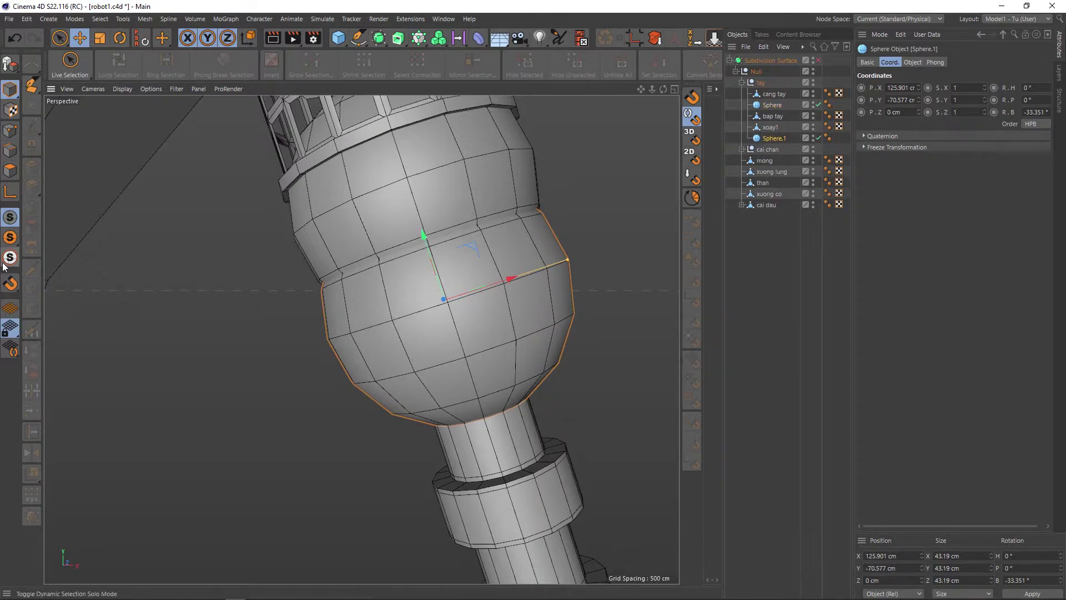
# Step: Solo Sphere.1, make it editable, and switch to polygon Live Selection
pyautogui.click(11, 236)
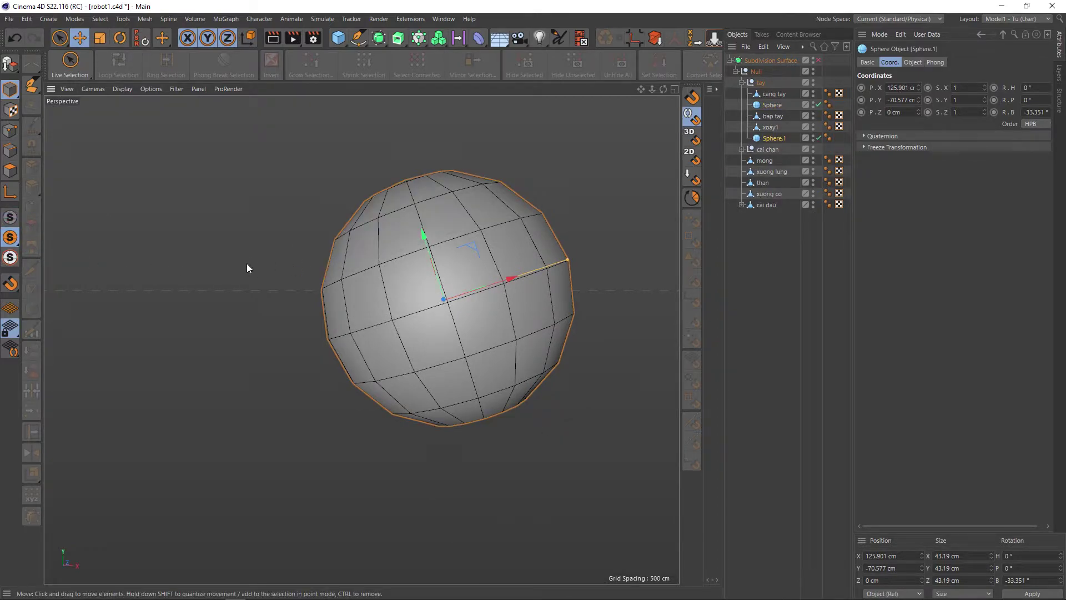
pyautogui.press('c')
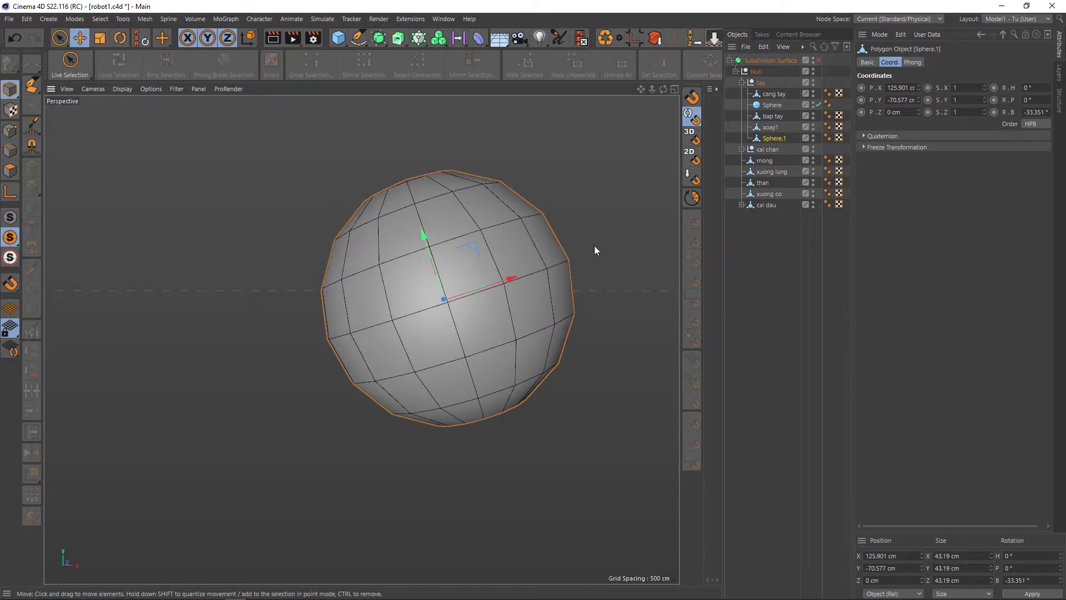
pyautogui.moveTo(519, 256)
pyautogui.keyDown('alt'); pyautogui.mouseDown()
pyautogui.moveTo(537, 272)
pyautogui.moveTo(516, 269)
pyautogui.mouseUp(); pyautogui.keyUp('alt')
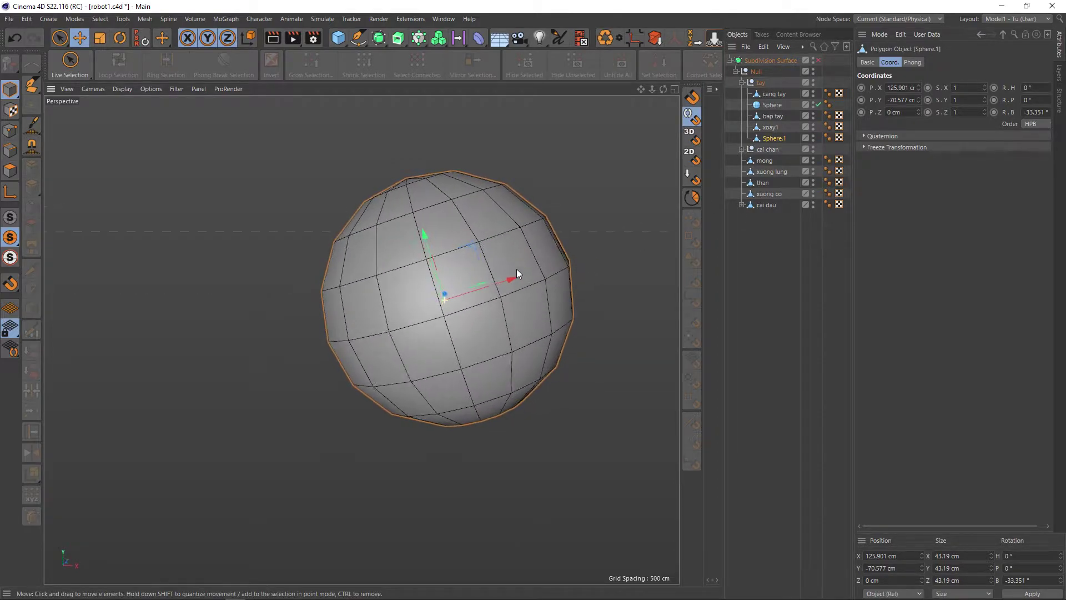
pyautogui.press('0')
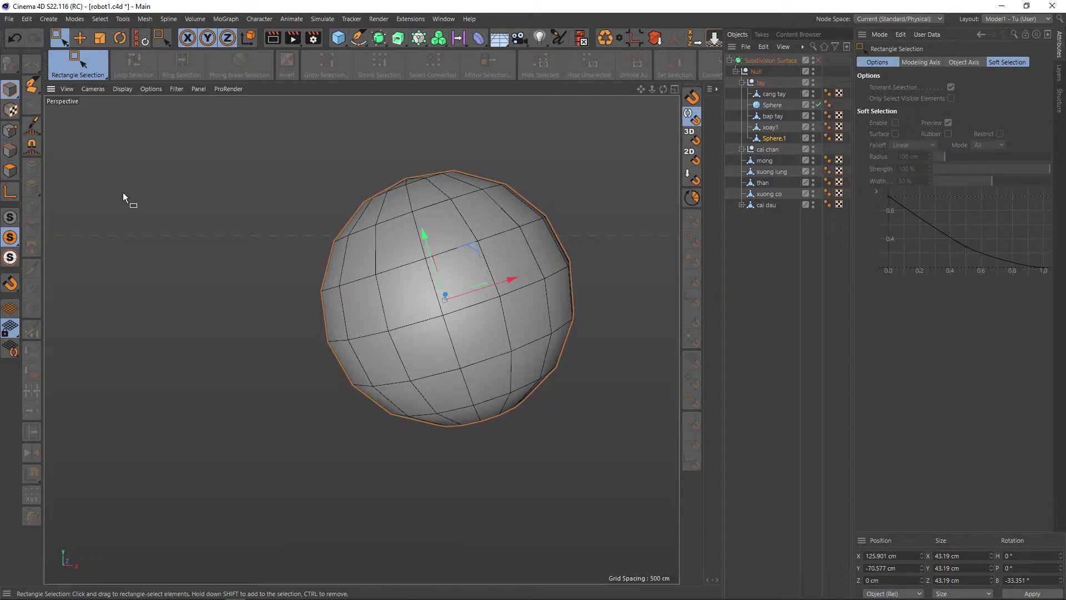
pyautogui.click(10, 170)
pyautogui.press('9')
# Step: Select the sphere's whole top cap with Only Select Visible off and delete it
pyautogui.click(389, 201)
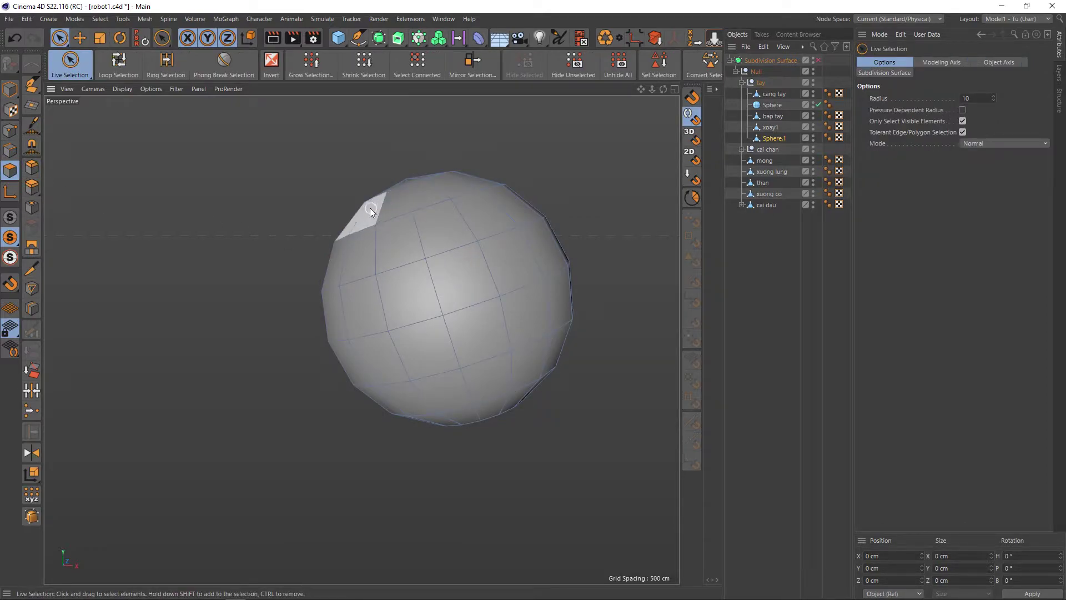
pyautogui.moveTo(278, 207); pyautogui.dragTo(305, 217, button='middle')
pyautogui.click(335, 222)
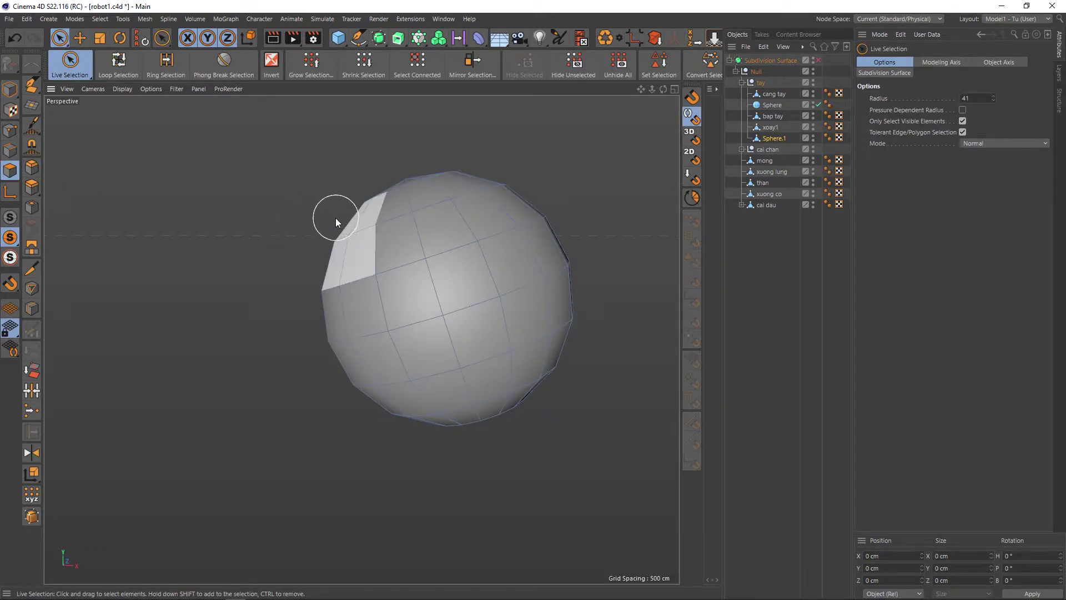
pyautogui.moveTo(361, 181)
pyautogui.mouseDown()
pyautogui.moveTo(331, 218)
pyautogui.moveTo(495, 186)
pyautogui.mouseUp()
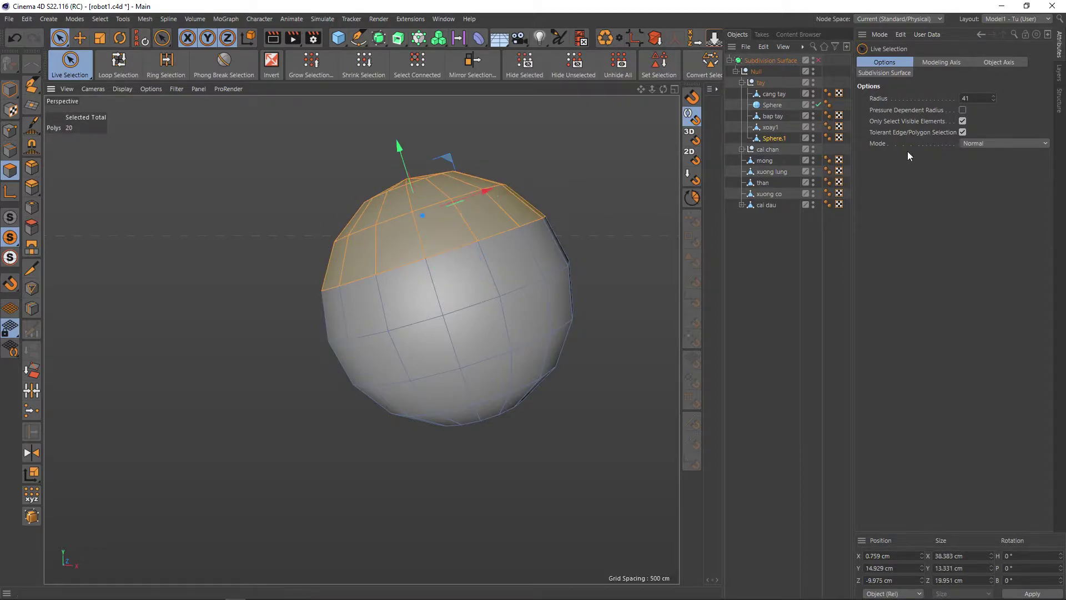
pyautogui.click(962, 121)
pyautogui.moveTo(356, 183)
pyautogui.mouseDown()
pyautogui.moveTo(316, 230)
pyautogui.moveTo(462, 182)
pyautogui.moveTo(499, 188)
pyautogui.mouseUp()
pyautogui.keyDown('ctrl'); pyautogui.click(496, 185); pyautogui.keyUp('ctrl')
pyautogui.press('h')
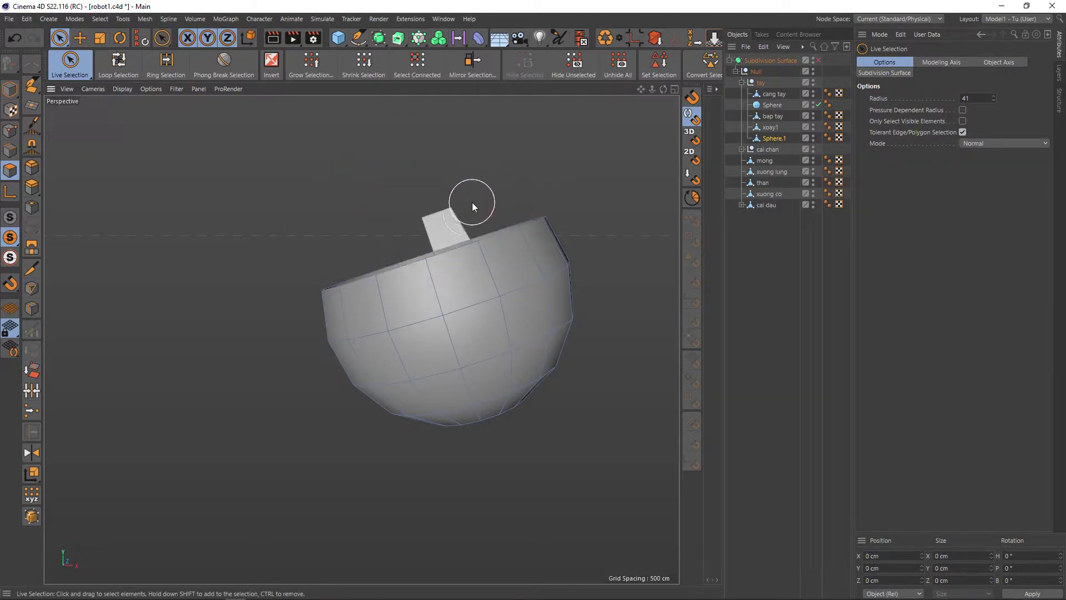
pyautogui.click(442, 210)
# Step: Delete the leftover top polygon and resize the selection brush
pyautogui.press('h')
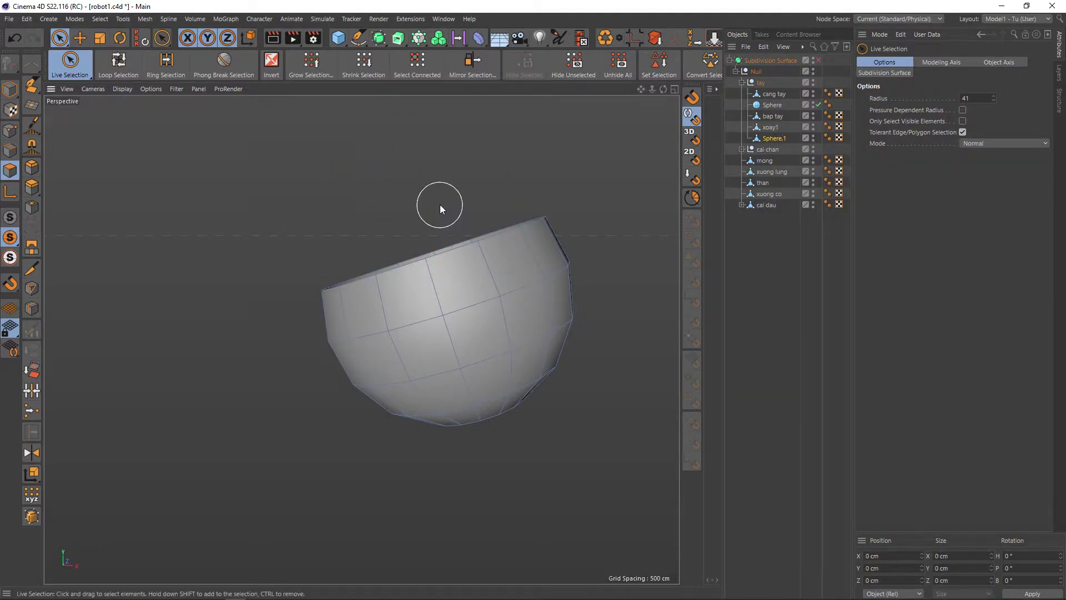
pyautogui.moveTo(409, 299)
pyautogui.mouseDown()
pyautogui.moveTo(415, 322)
pyautogui.moveTo(426, 318)
pyautogui.mouseUp()
pyautogui.click(481, 176)
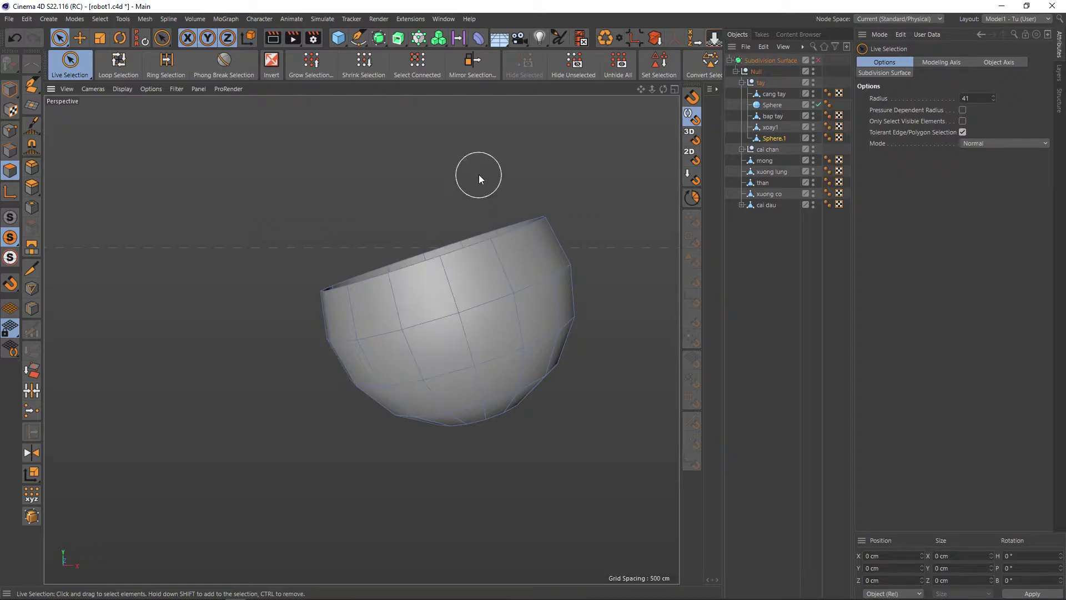
pyautogui.moveTo(253, 206)
pyautogui.mouseDown(button='middle')
pyautogui.moveTo(345, 202)
pyautogui.moveTo(325, 205)
pyautogui.mouseUp(button='middle')
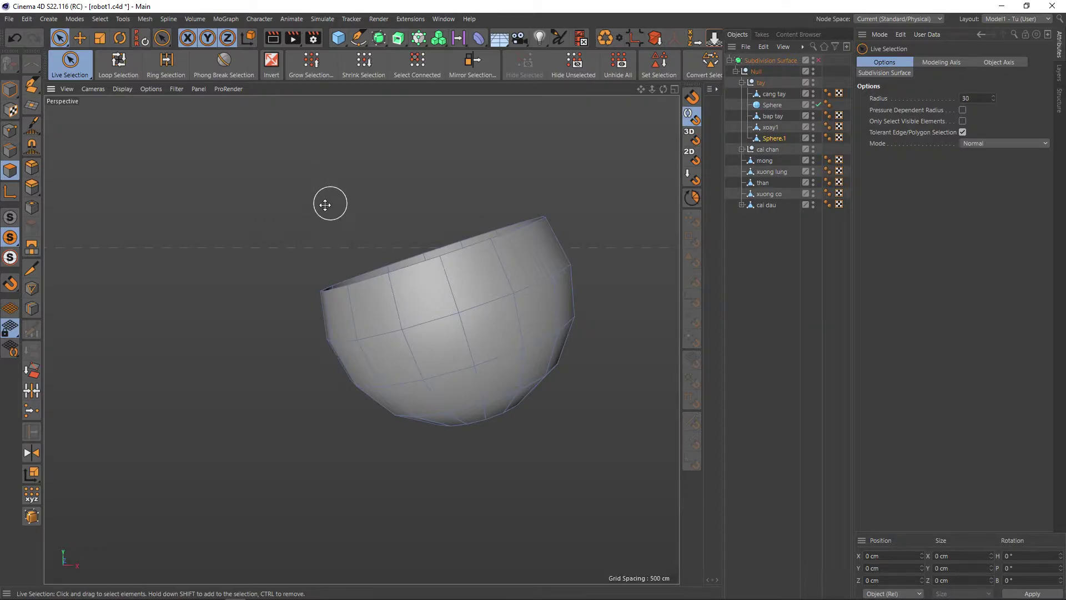
pyautogui.moveTo(447, 201); pyautogui.dragTo(437, 201, button='middle')
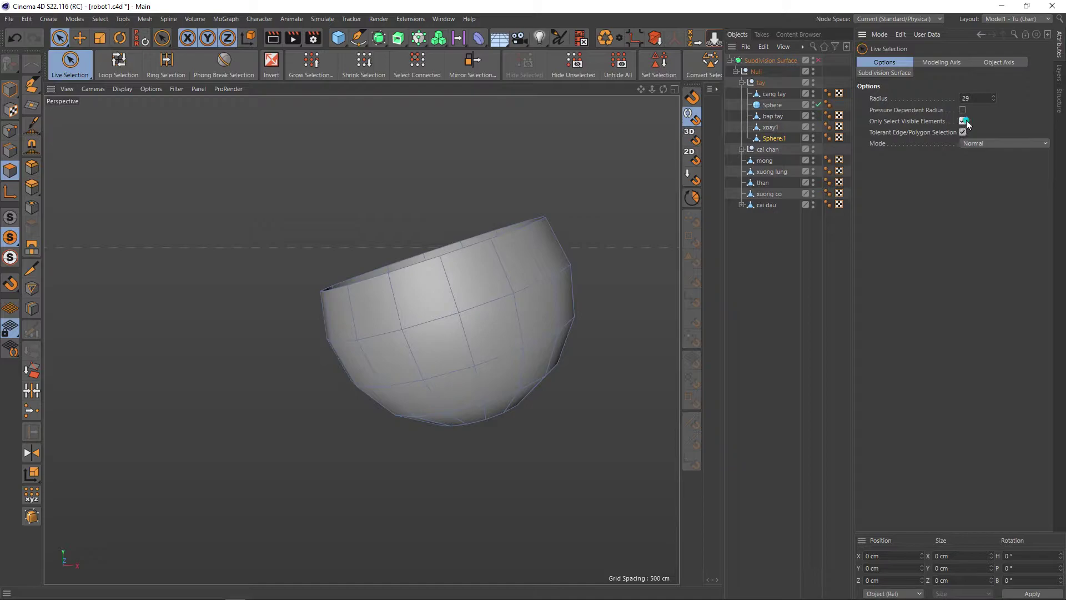
# Step: Select eight alternating polygons around the bowl's upper band and hide them
pyautogui.click(425, 280)
pyautogui.moveTo(425, 280)
pyautogui.keyDown('alt'); pyautogui.mouseDown()
pyautogui.moveTo(447, 335)
pyautogui.moveTo(506, 349)
pyautogui.mouseUp(); pyautogui.keyUp('alt')
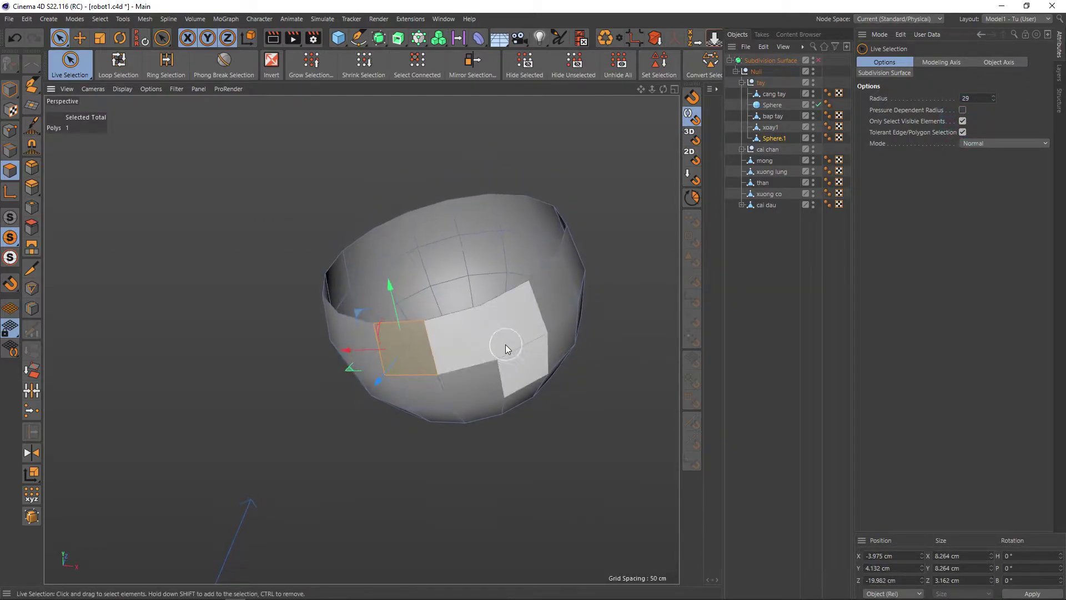
pyautogui.keyDown('shift'); pyautogui.click(515, 315); pyautogui.keyUp('shift')
pyautogui.moveTo(580, 269)
pyautogui.keyDown('alt'); pyautogui.mouseDown()
pyautogui.moveTo(602, 257)
pyautogui.moveTo(535, 267)
pyautogui.mouseUp(); pyautogui.keyUp('alt')
pyautogui.keyDown('shift'); pyautogui.click(616, 312); pyautogui.keyUp('shift')
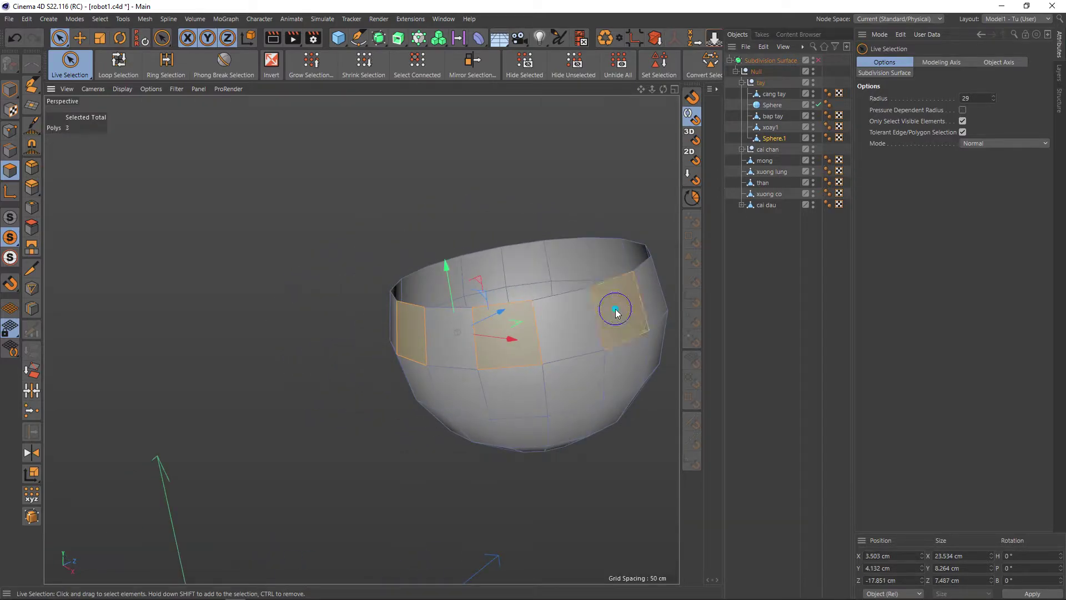
pyautogui.moveTo(584, 200); pyautogui.dragTo(577, 203, button='middle')
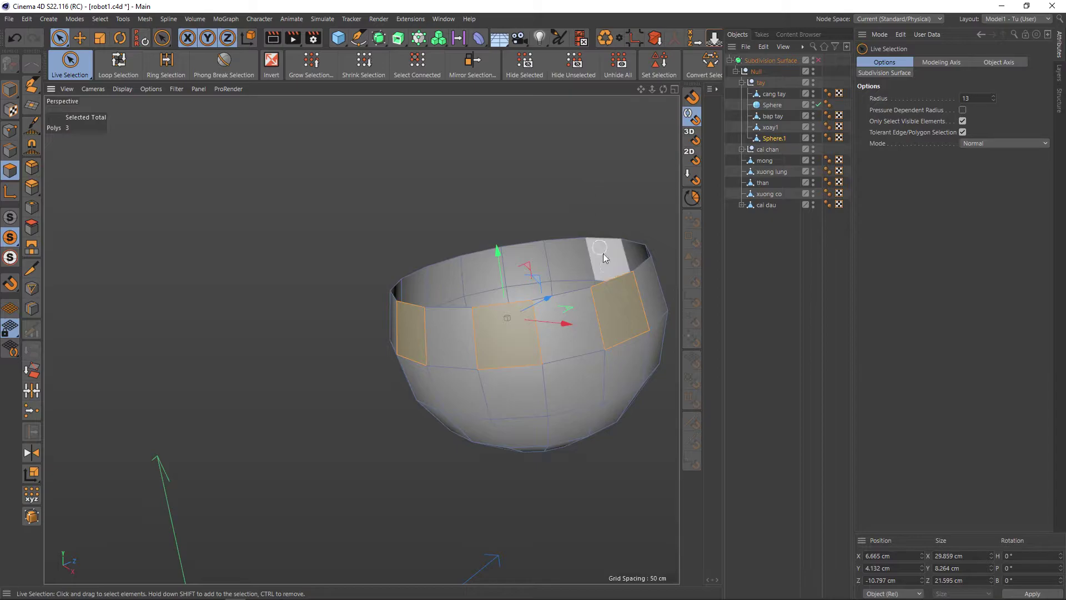
pyautogui.moveTo(578, 203)
pyautogui.keyDown('alt'); pyautogui.mouseDown()
pyautogui.moveTo(578, 267)
pyautogui.moveTo(563, 230)
pyautogui.moveTo(404, 280)
pyautogui.mouseUp(); pyautogui.keyUp('alt')
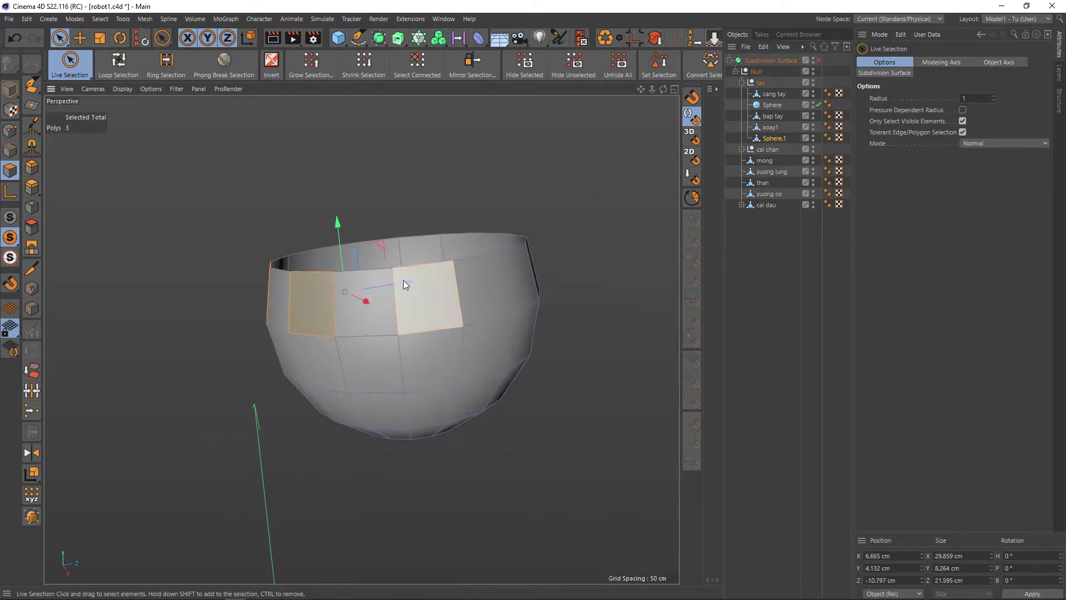
pyautogui.moveTo(483, 281)
pyautogui.keyDown('alt'); pyautogui.mouseDown()
pyautogui.moveTo(403, 276)
pyautogui.moveTo(475, 321)
pyautogui.moveTo(385, 388)
pyautogui.moveTo(493, 403)
pyautogui.mouseUp(); pyautogui.keyUp('alt')
pyautogui.keyDown('shift'); pyautogui.click(475, 321); pyautogui.keyUp('shift')
pyautogui.keyDown('shift'); pyautogui.click(493, 403); pyautogui.keyUp('shift')
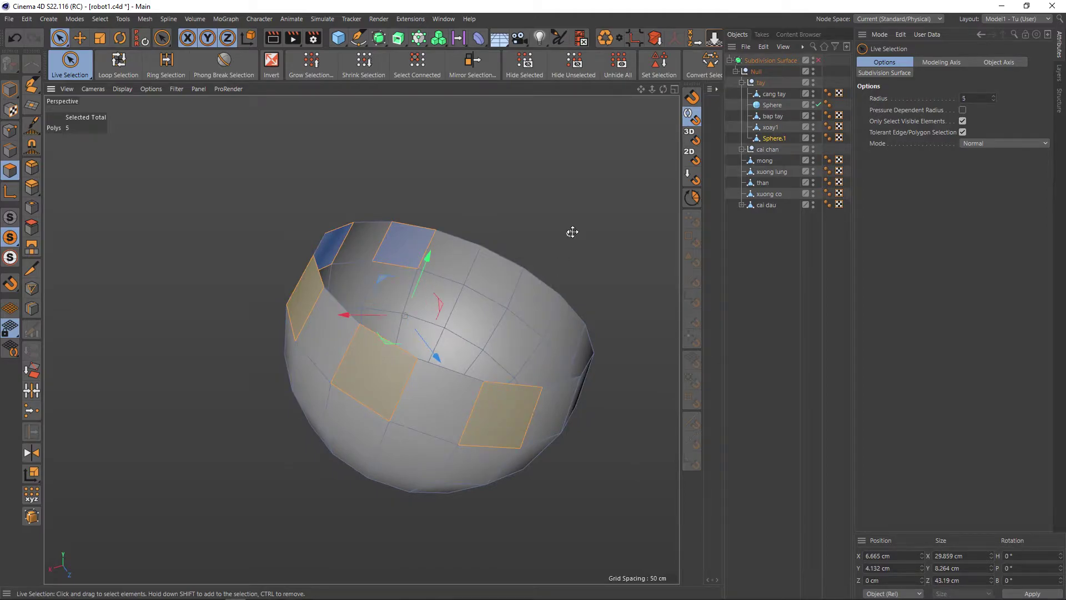
pyautogui.keyDown('shift'); pyautogui.click(498, 276); pyautogui.keyUp('shift')
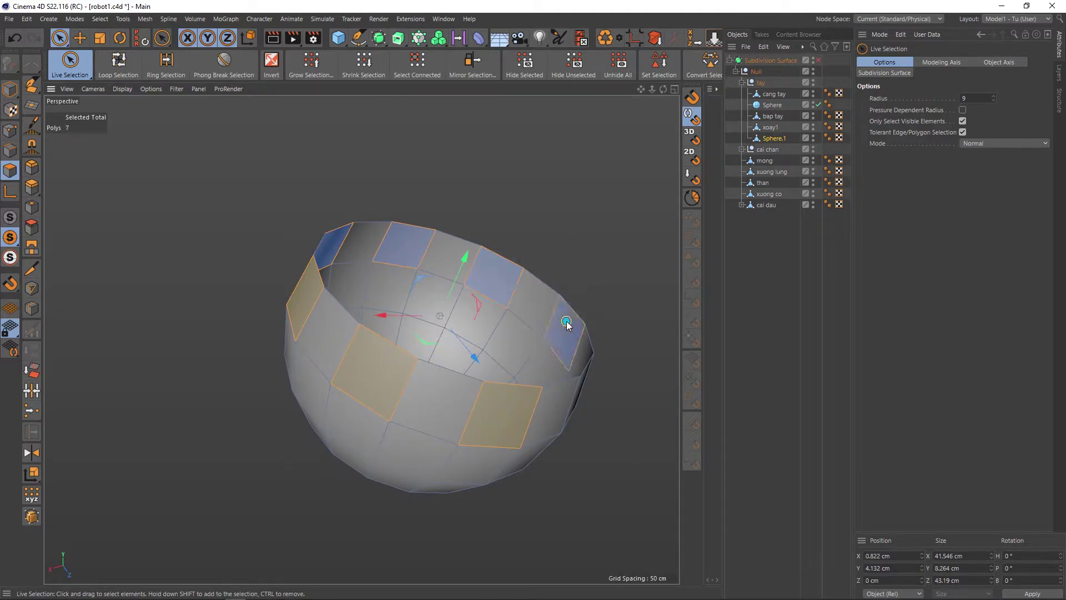
pyautogui.moveTo(566, 324)
pyautogui.keyDown('alt'); pyautogui.mouseDown()
pyautogui.moveTo(534, 244)
pyautogui.moveTo(500, 295)
pyautogui.mouseUp(); pyautogui.keyUp('alt')
pyautogui.keyDown('shift'); pyautogui.click(496, 369); pyautogui.keyUp('shift')
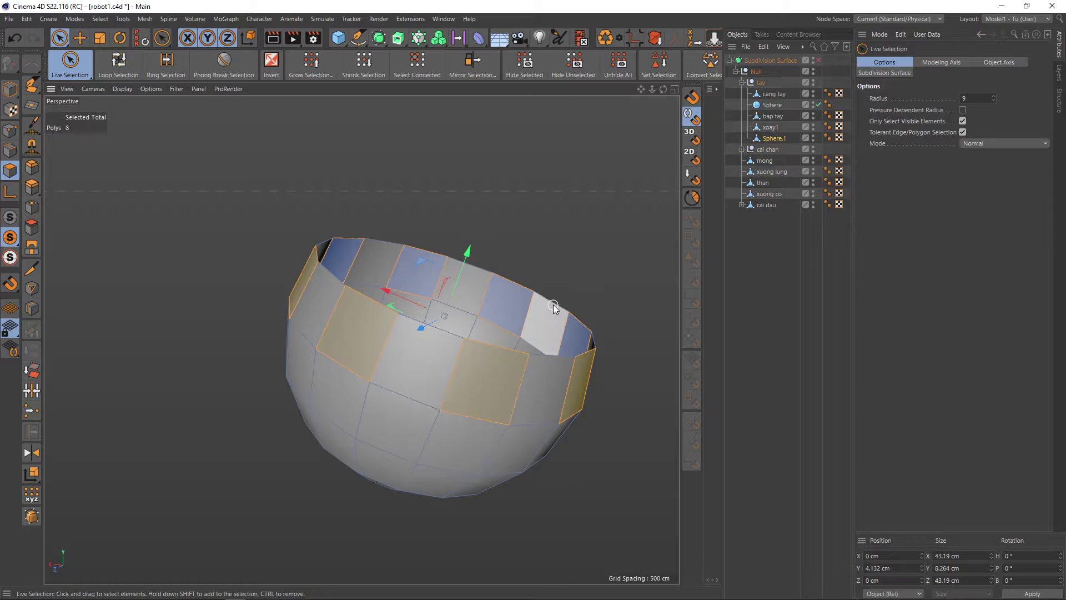
pyautogui.press('h')
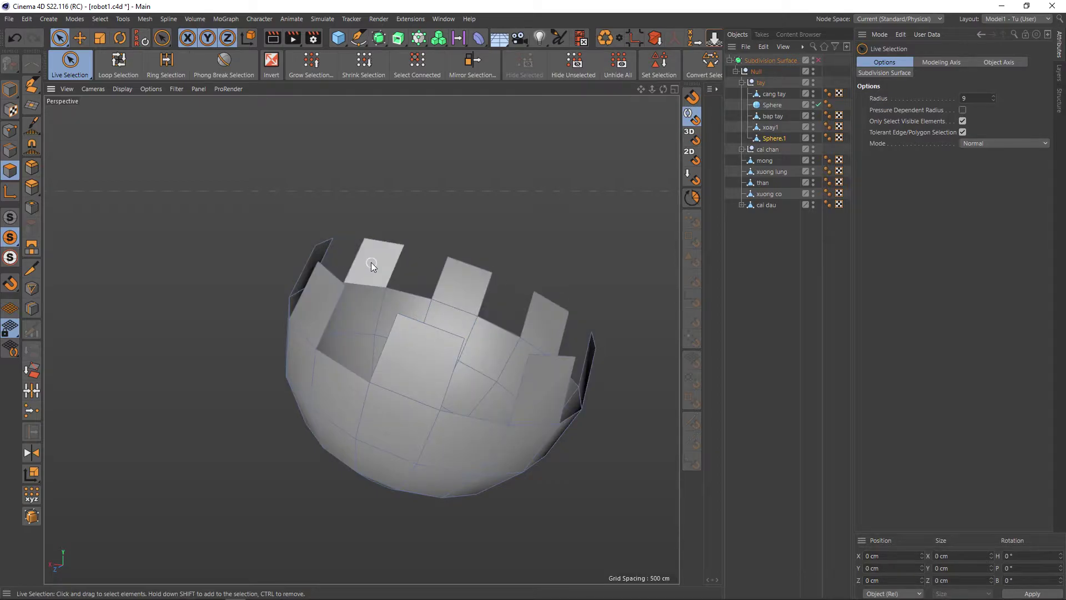
# Step: Check the notched rim against the full robot, then isolate the bowl again
pyautogui.keyDown('alt'); pyautogui.moveTo(371, 262); pyautogui.dragTo(534, 333); pyautogui.keyUp('alt')
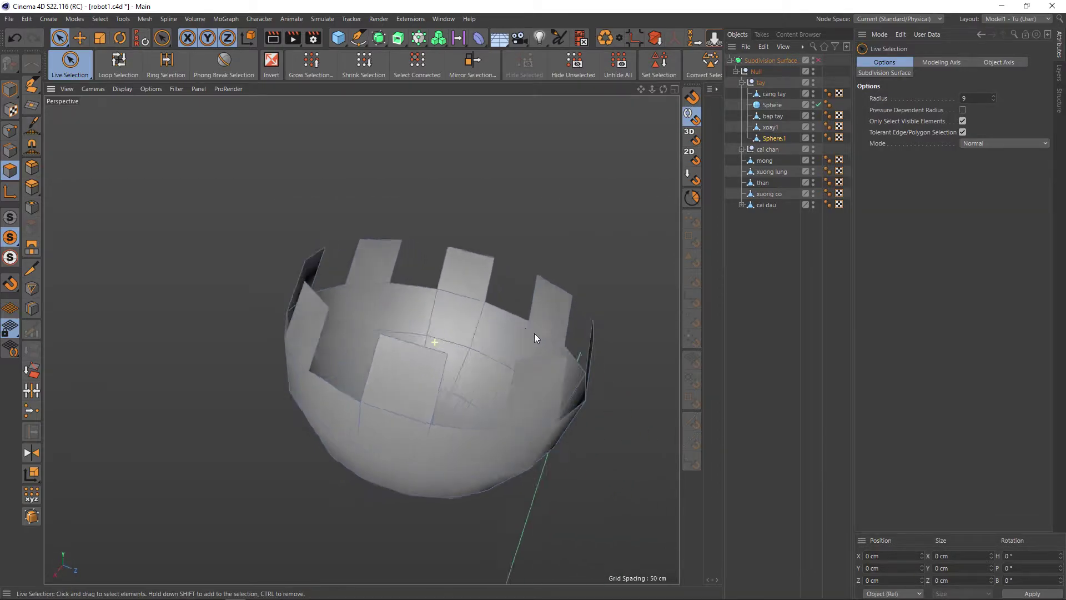
pyautogui.click(10, 216)
pyautogui.moveTo(185, 238)
pyautogui.keyDown('alt'); pyautogui.mouseDown()
pyautogui.moveTo(256, 243)
pyautogui.moveTo(376, 292)
pyautogui.moveTo(458, 239)
pyautogui.moveTo(466, 218)
pyautogui.moveTo(559, 206)
pyautogui.moveTo(566, 185)
pyautogui.moveTo(571, 214)
pyautogui.moveTo(477, 233)
pyautogui.mouseUp(); pyautogui.keyUp('alt')
pyautogui.click(10, 237)
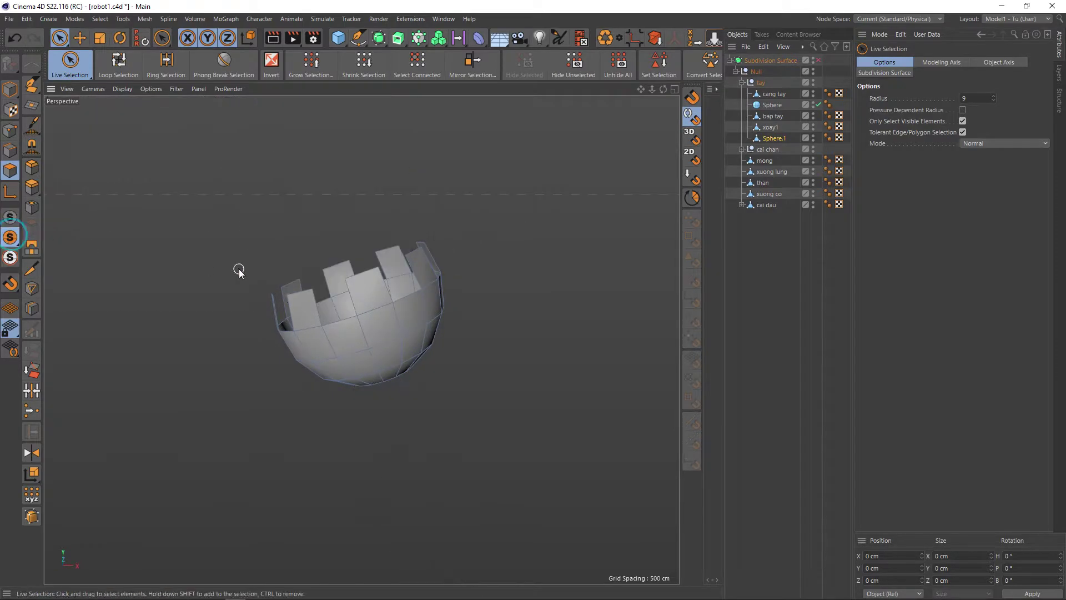
pyautogui.moveTo(239, 270)
pyautogui.keyDown('alt'); pyautogui.mouseDown()
pyautogui.moveTo(312, 276)
pyautogui.moveTo(342, 344)
pyautogui.moveTo(385, 364)
pyautogui.moveTo(378, 352)
pyautogui.mouseUp(); pyautogui.keyUp('alt')
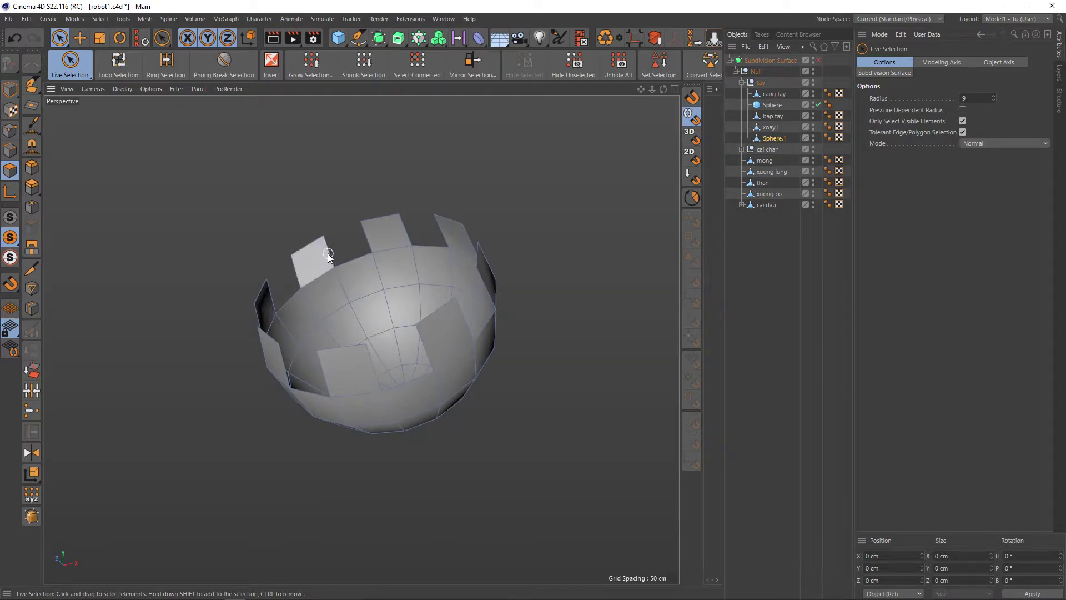
pyautogui.scroll(2, 329, 255)
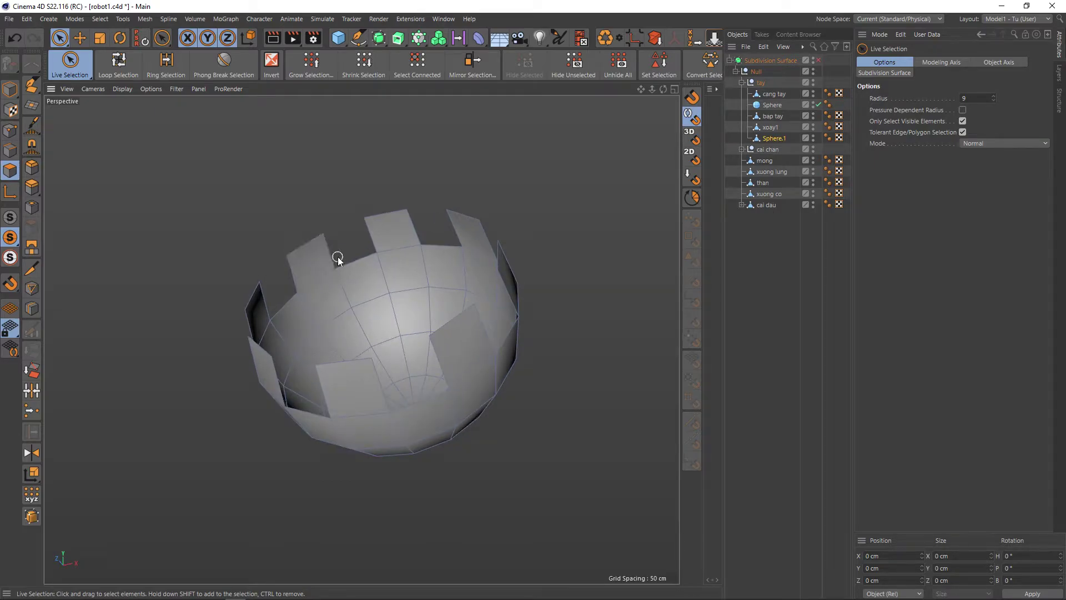
# Step: In Edge mode, loop-select the bowl's rim and trial-scale it, then undo
pyautogui.click(12, 150)
pyautogui.press('0')
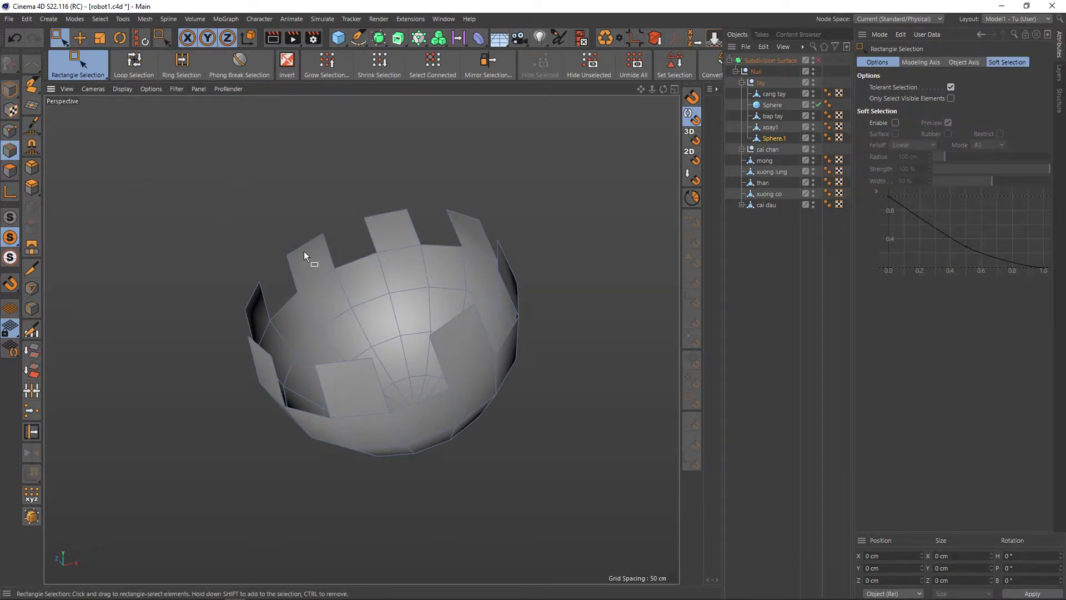
pyautogui.press('u')
pyautogui.press('l')
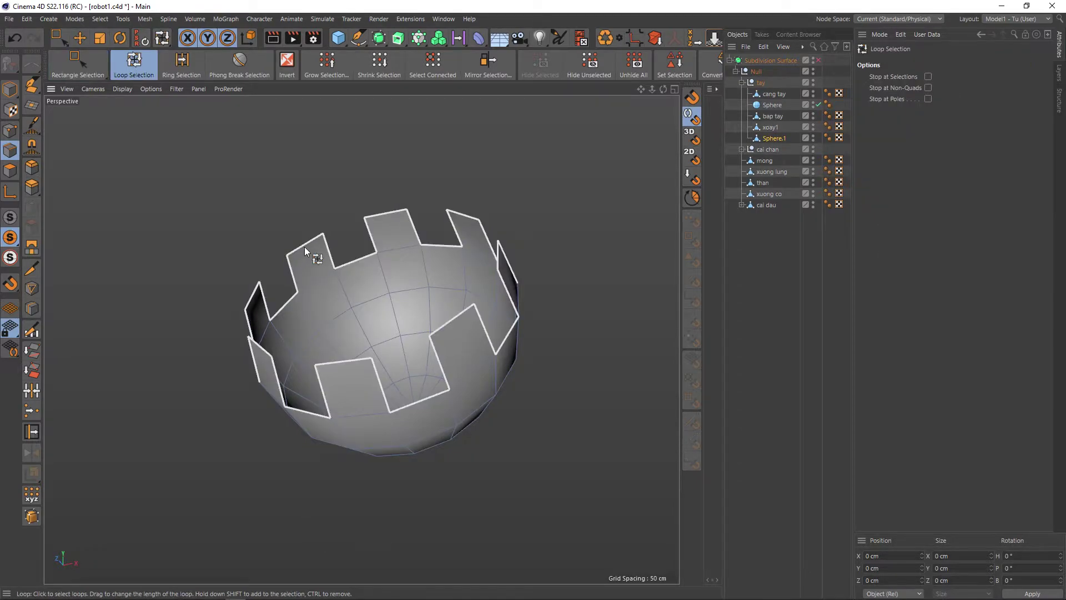
pyautogui.click(305, 249)
pyautogui.keyDown('alt'); pyautogui.moveTo(342, 205); pyautogui.dragTo(359, 174); pyautogui.keyUp('alt')
pyautogui.press('t')
pyautogui.moveTo(491, 175); pyautogui.dragTo(520, 173)
pyautogui.hotkey('ctrl', 'z')
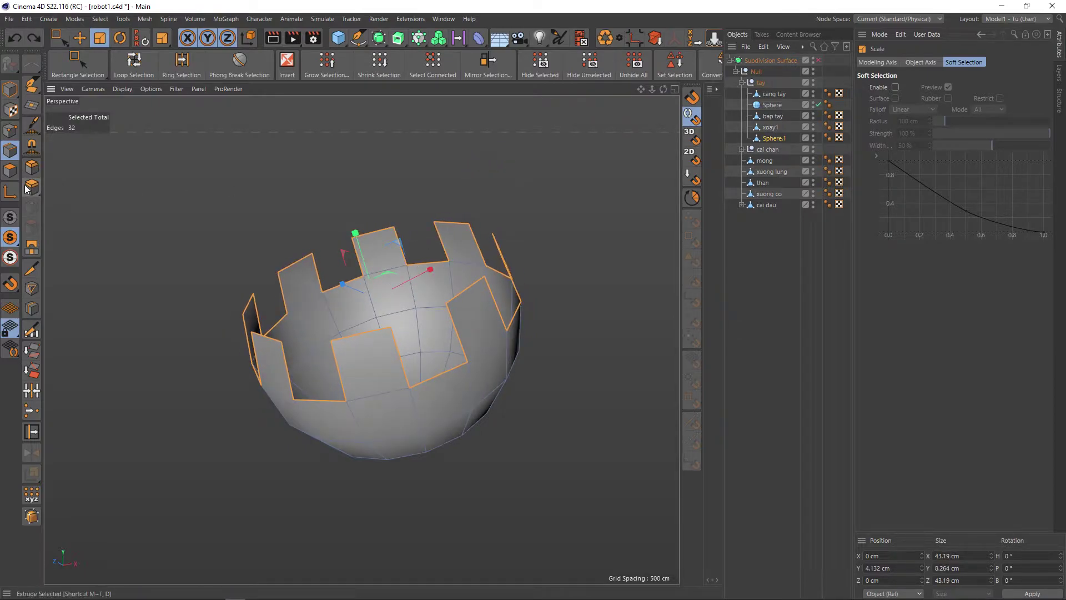
# Step: Live-select the top edges of seven rim tabs, removing stray edges
pyautogui.press('9')
pyautogui.click(351, 193)
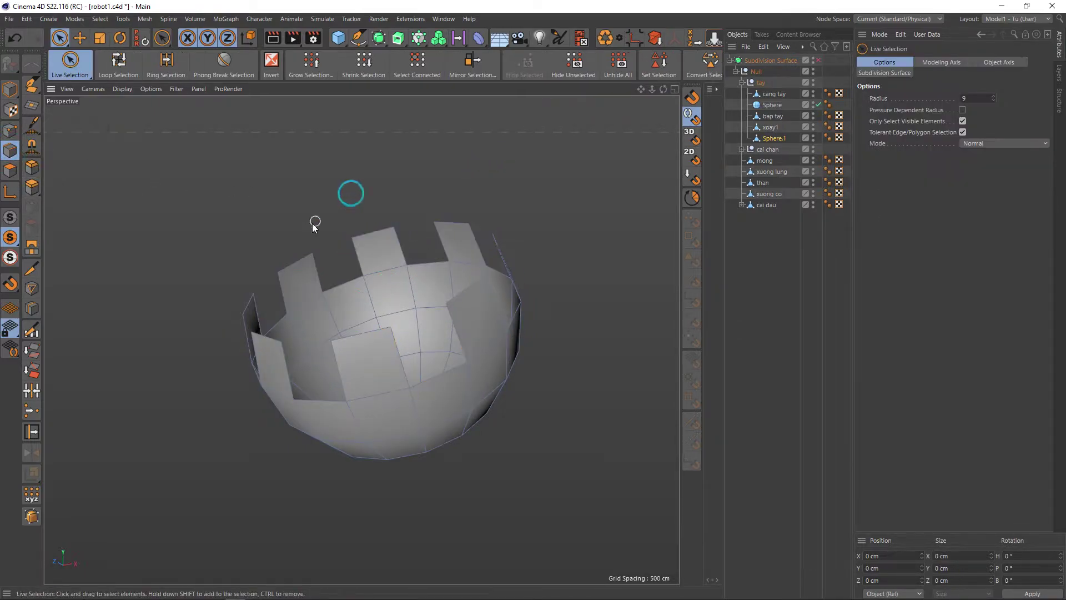
pyautogui.click(300, 266)
pyautogui.keyDown('shift'); pyautogui.click(372, 232); pyautogui.keyUp('shift')
pyautogui.keyDown('shift'); pyautogui.click(453, 223); pyautogui.keyUp('shift')
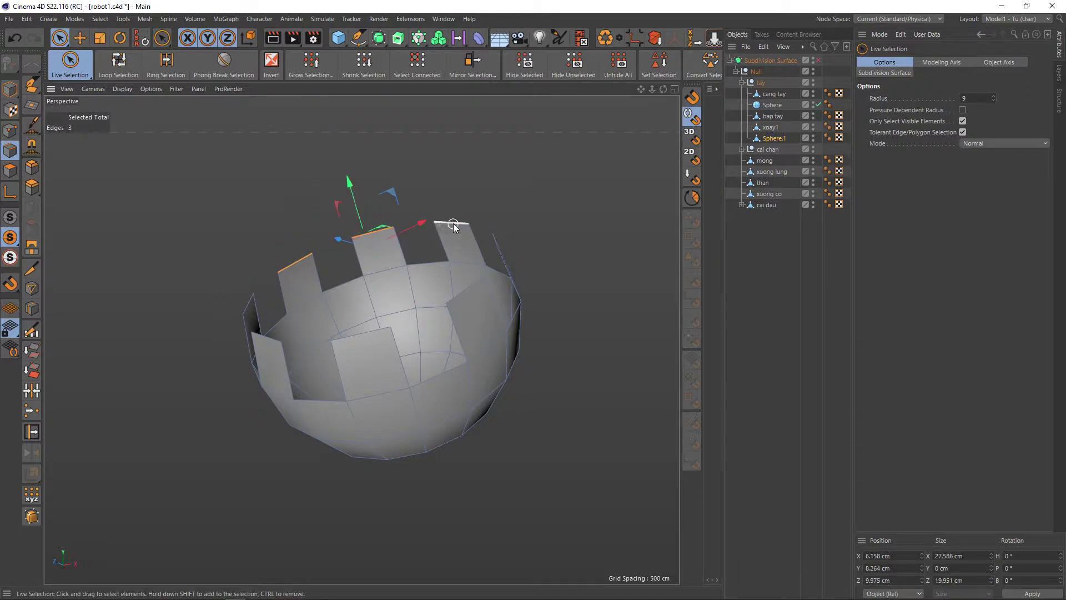
pyautogui.keyDown('shift'); pyautogui.click(466, 293); pyautogui.keyUp('shift')
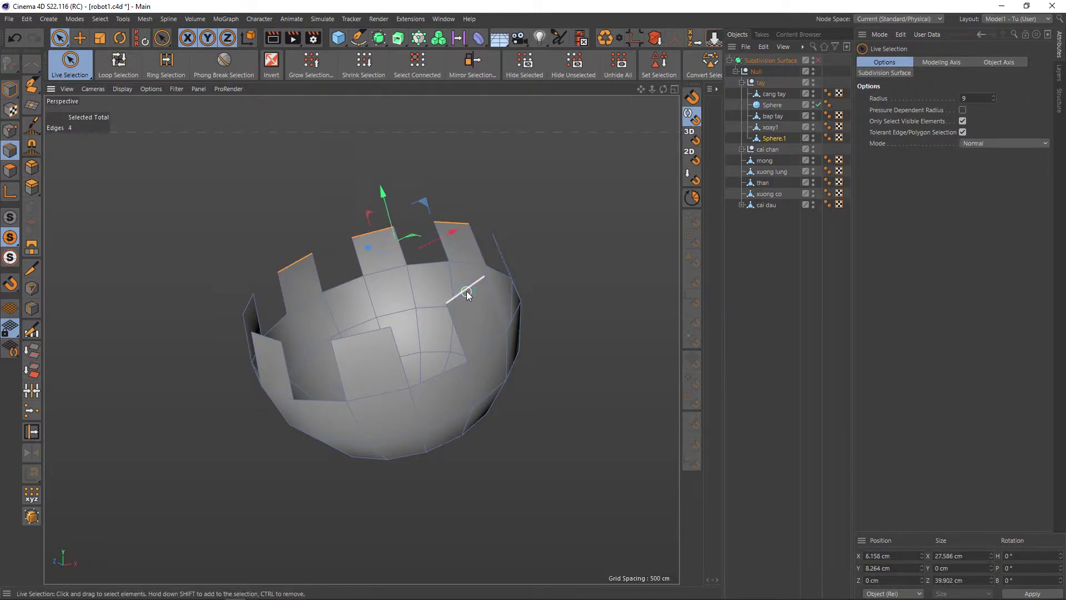
pyautogui.keyDown('shift'); pyautogui.click(366, 336); pyautogui.keyUp('shift')
pyautogui.keyDown('shift'); pyautogui.click(268, 338); pyautogui.keyUp('shift')
pyautogui.keyDown('ctrl'); pyautogui.click(267, 338); pyautogui.keyUp('ctrl')
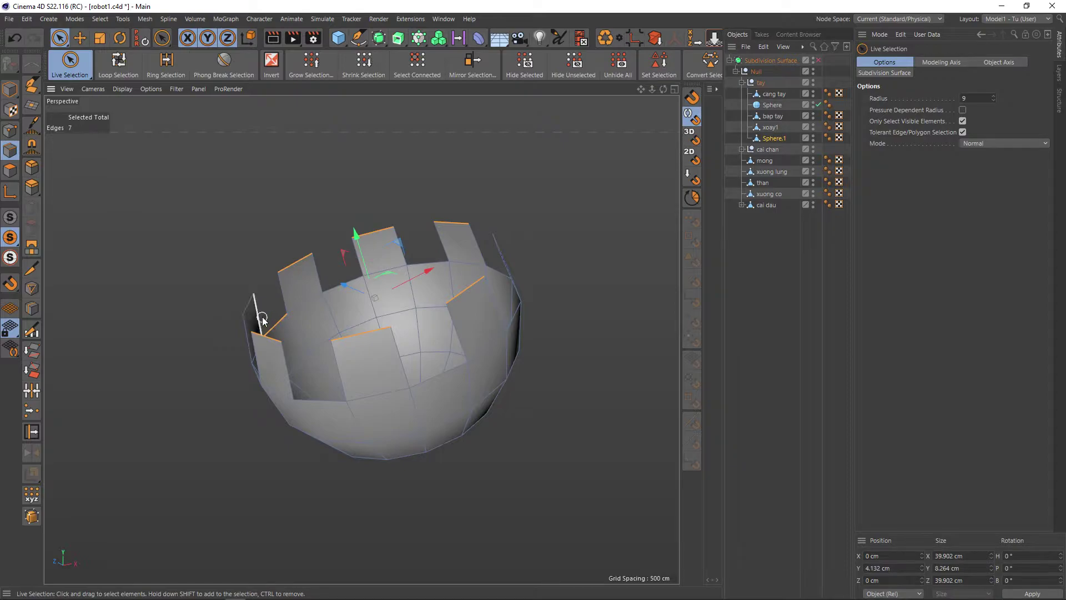
pyautogui.keyDown('ctrl'); pyautogui.click(263, 318); pyautogui.keyUp('ctrl')
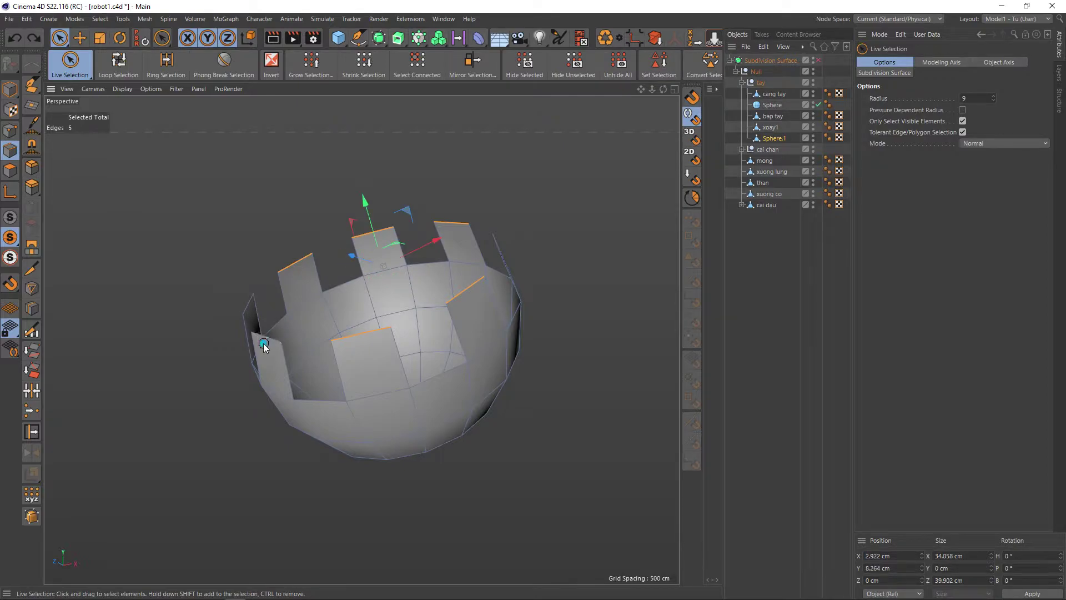
pyautogui.keyDown('shift'); pyautogui.click(249, 304); pyautogui.keyUp('shift')
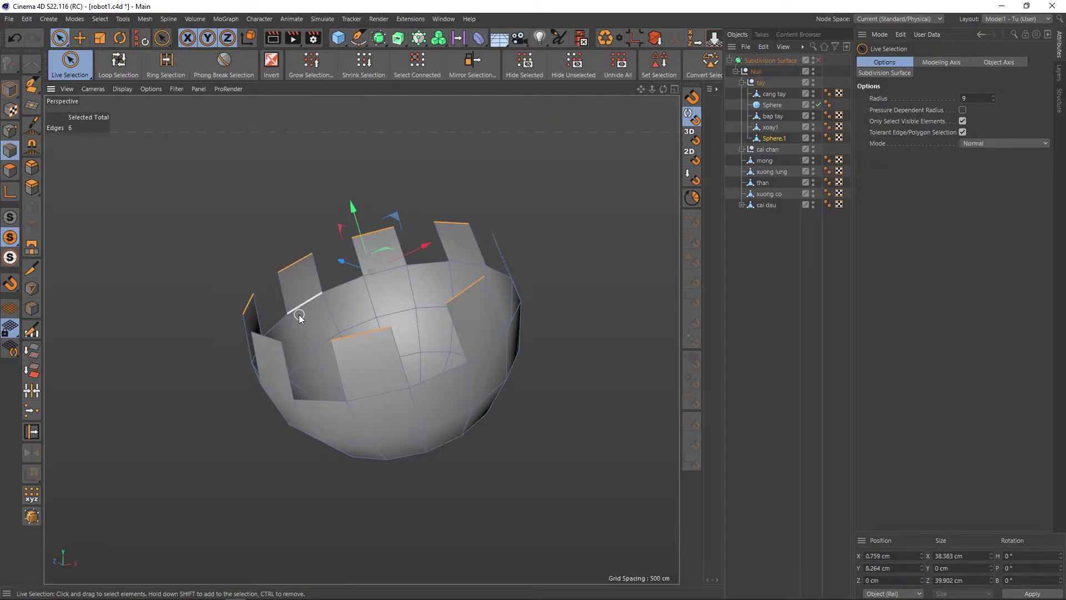
pyautogui.keyDown('alt'); pyautogui.moveTo(298, 316); pyautogui.dragTo(250, 347); pyautogui.keyUp('alt')
pyautogui.keyDown('shift'); pyautogui.click(271, 348); pyautogui.keyUp('shift')
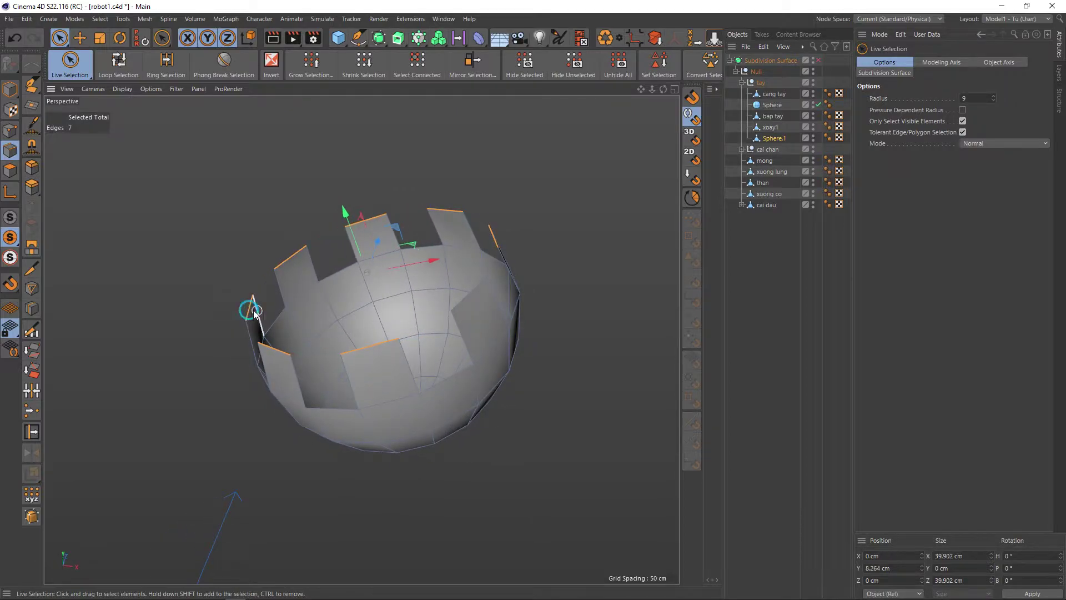
# Step: Restore the seven-edge selection and add the eighth tab's top edge
pyautogui.hotkey('ctrl', 'shift', 'a')
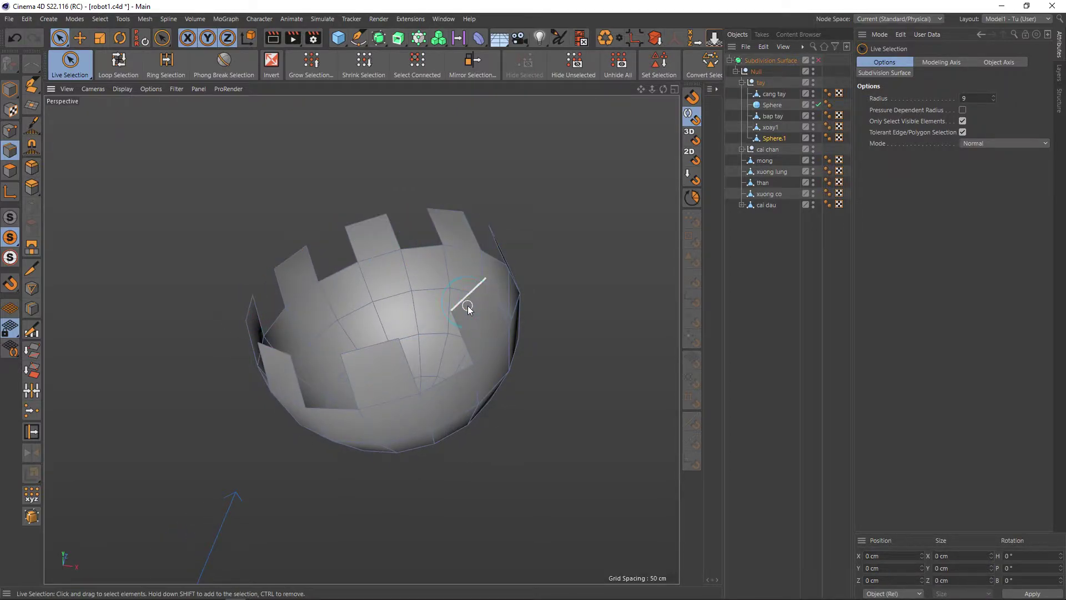
pyautogui.hotkey('ctrl', 'z')
pyautogui.moveTo(468, 301)
pyautogui.keyDown('alt'); pyautogui.mouseDown()
pyautogui.moveTo(601, 316)
pyautogui.moveTo(610, 291)
pyautogui.mouseUp(); pyautogui.keyUp('alt')
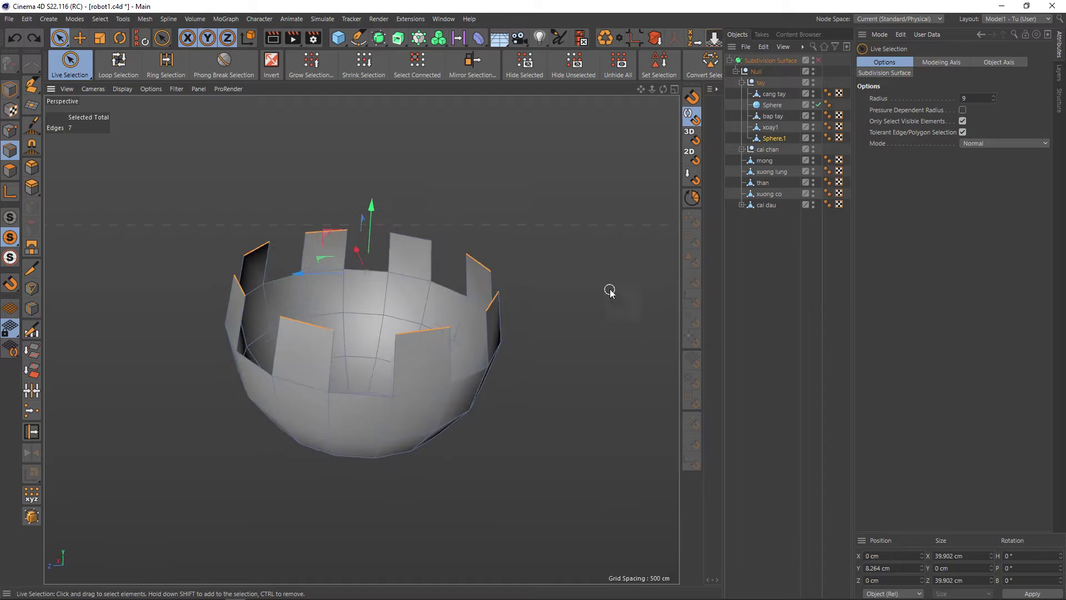
pyautogui.keyDown('shift'); pyautogui.click(408, 236); pyautogui.keyUp('shift')
pyautogui.keyDown('alt'); pyautogui.moveTo(408, 238); pyautogui.dragTo(413, 259); pyautogui.keyUp('alt')
# Step: Scale the eight tab top edges outward to about 42.9 cm across, viewing the full robot
pyautogui.press('t')
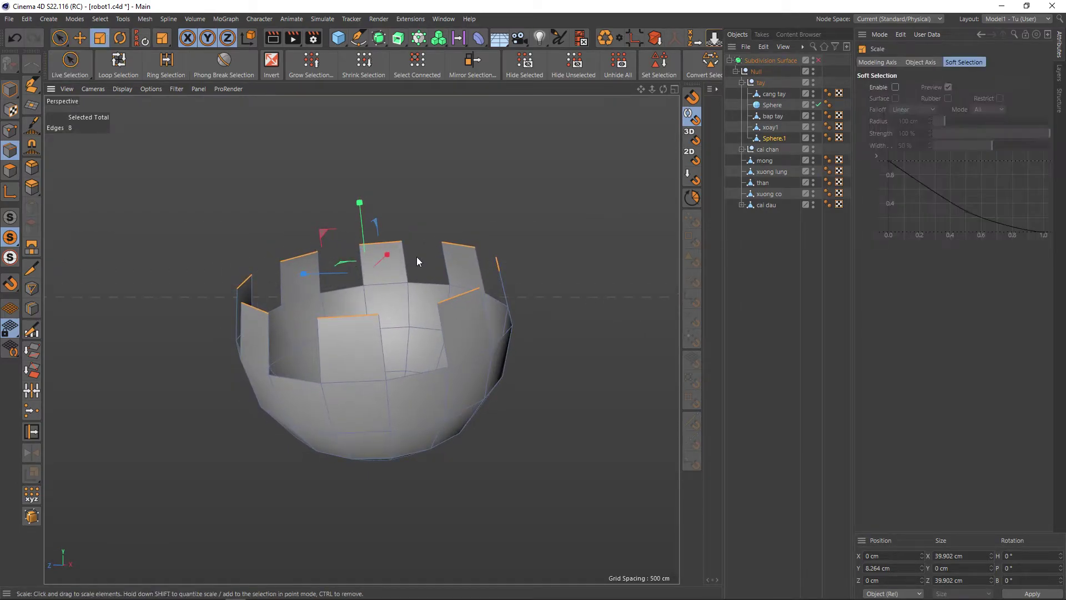
pyautogui.moveTo(490, 240)
pyautogui.mouseDown()
pyautogui.moveTo(555, 195)
pyautogui.moveTo(587, 193)
pyautogui.mouseUp()
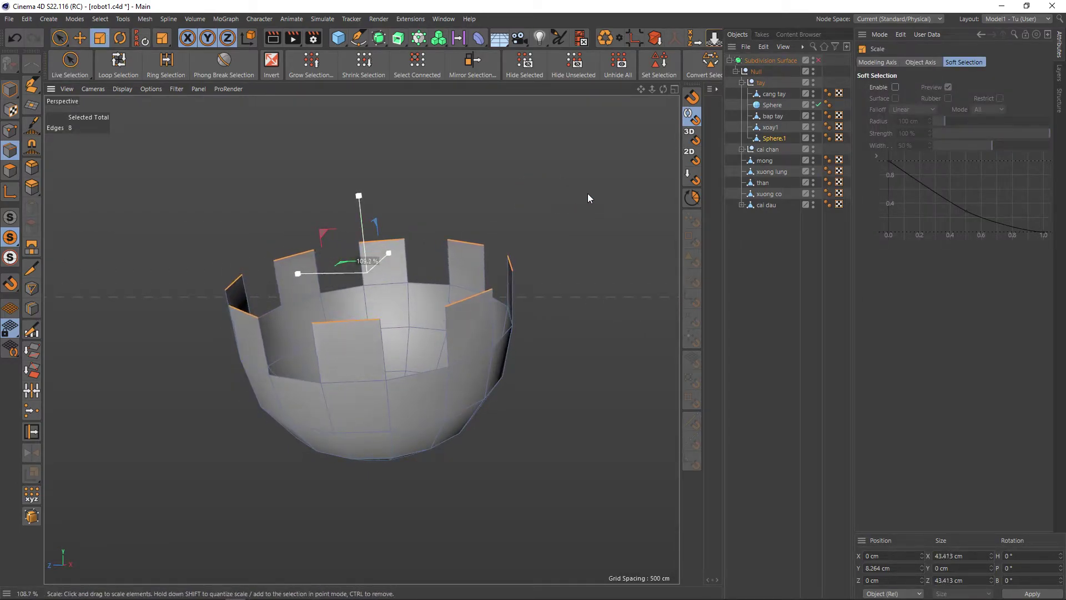
pyautogui.click(11, 217)
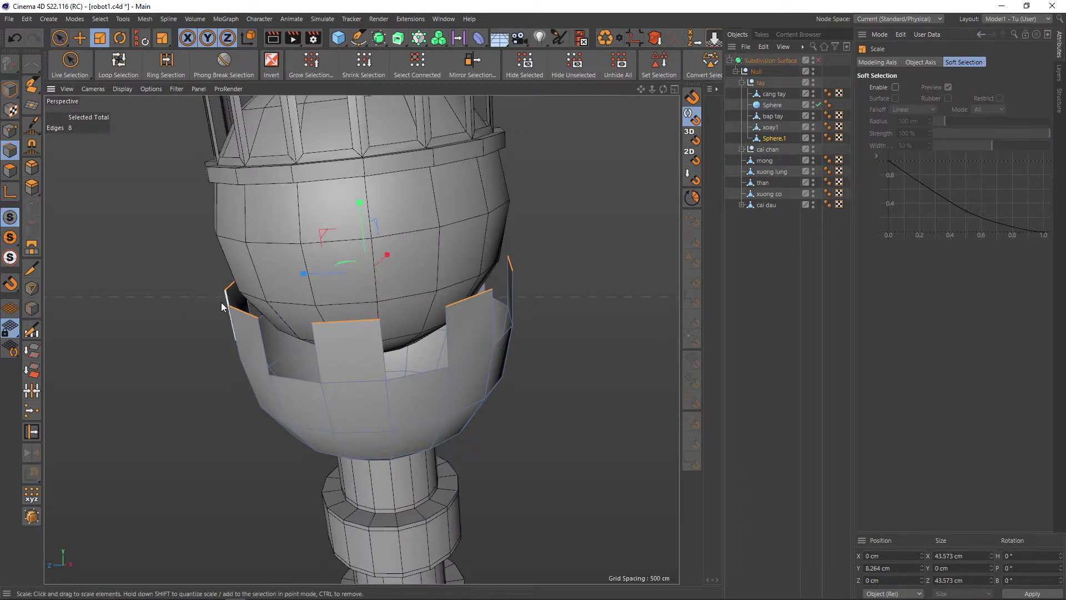
pyautogui.moveTo(221, 302)
pyautogui.keyDown('alt'); pyautogui.mouseDown()
pyautogui.moveTo(271, 279)
pyautogui.moveTo(229, 316)
pyautogui.moveTo(417, 334)
pyautogui.mouseUp(); pyautogui.keyUp('alt')
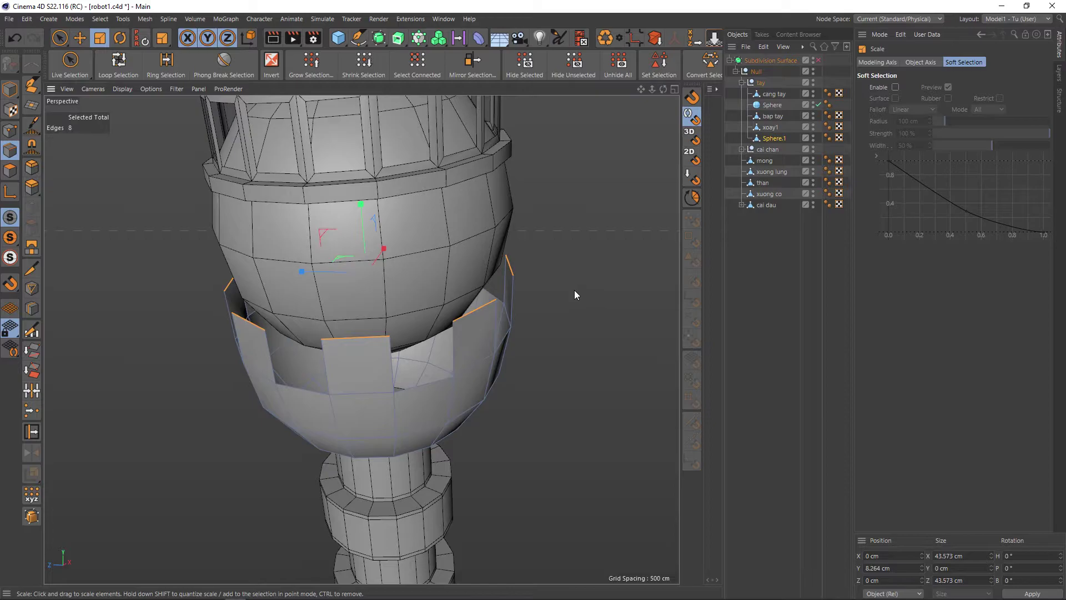
pyautogui.hotkey('ctrl', 'z')
pyautogui.hotkey('ctrl', 'z')
pyautogui.hotkey('ctrl', 'y')
pyautogui.hotkey('ctrl', 'z')
pyautogui.moveTo(607, 290)
pyautogui.keyDown('alt'); pyautogui.mouseDown()
pyautogui.moveTo(630, 267)
pyautogui.moveTo(609, 293)
pyautogui.moveTo(660, 306)
pyautogui.mouseUp(); pyautogui.keyUp('alt')
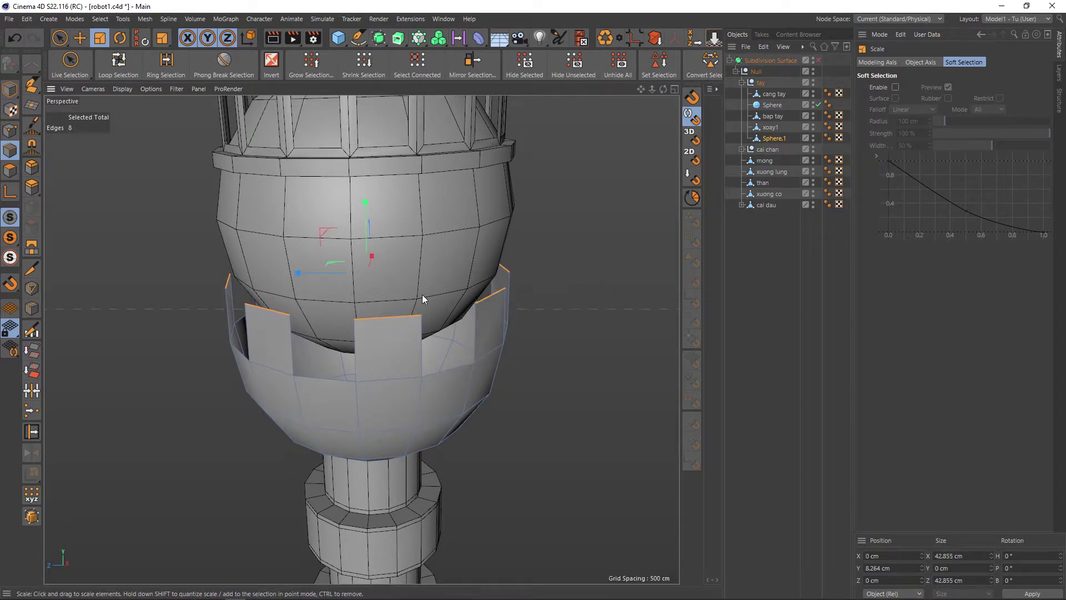
# Step: Raise the notched bowl object to about Y −66 cm in Model mode
pyautogui.press('e')
pyautogui.click(11, 91)
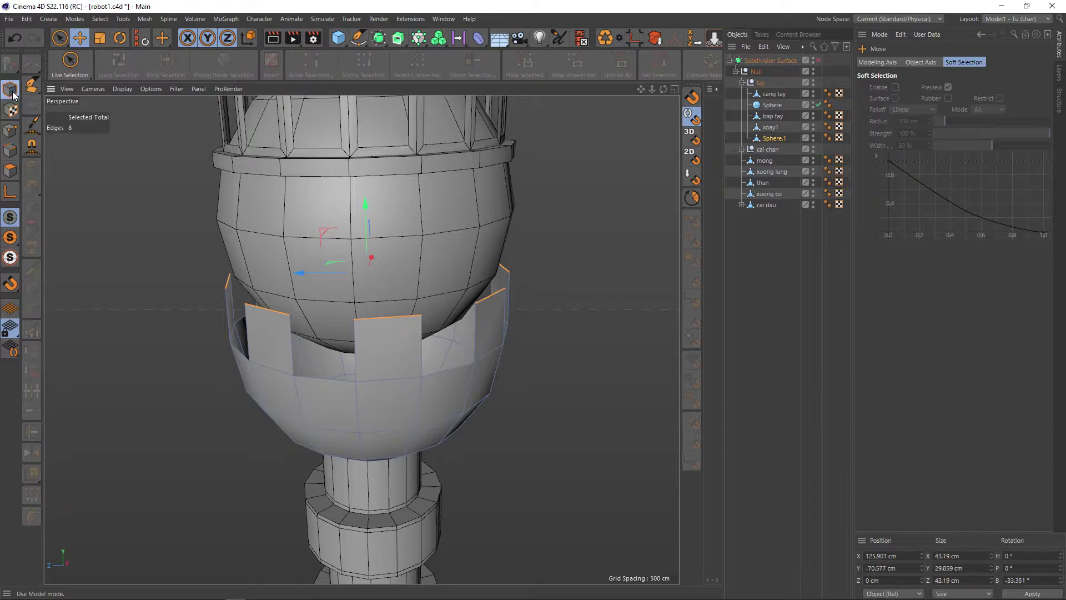
pyautogui.moveTo(368, 262); pyautogui.dragTo(364, 215)
pyautogui.moveTo(425, 389)
pyautogui.keyDown('alt'); pyautogui.mouseDown()
pyautogui.moveTo(446, 461)
pyautogui.moveTo(454, 376)
pyautogui.moveTo(435, 359)
pyautogui.moveTo(450, 370)
pyautogui.moveTo(443, 404)
pyautogui.moveTo(390, 299)
pyautogui.mouseUp(); pyautogui.keyUp('alt')
pyautogui.moveTo(364, 221)
pyautogui.mouseDown()
pyautogui.moveTo(367, 207)
pyautogui.moveTo(367, 222)
pyautogui.mouseUp()
pyautogui.moveTo(395, 282)
pyautogui.keyDown('alt'); pyautogui.mouseDown()
pyautogui.moveTo(513, 336)
pyautogui.moveTo(482, 298)
pyautogui.moveTo(418, 388)
pyautogui.moveTo(492, 376)
pyautogui.moveTo(432, 341)
pyautogui.moveTo(439, 331)
pyautogui.mouseUp(); pyautogui.keyUp('alt')
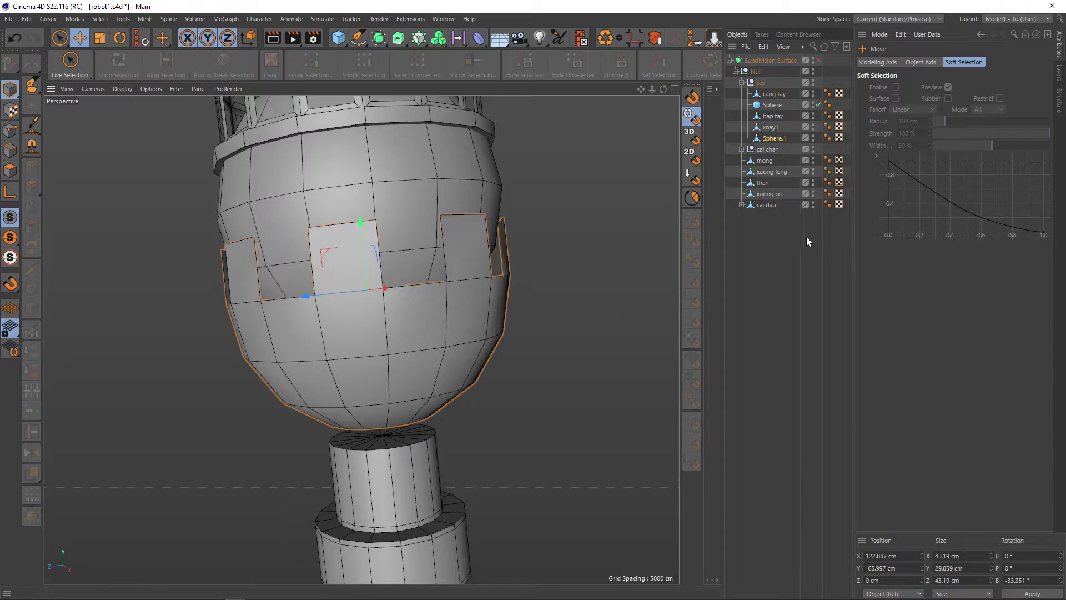
pyautogui.click(381, 43)
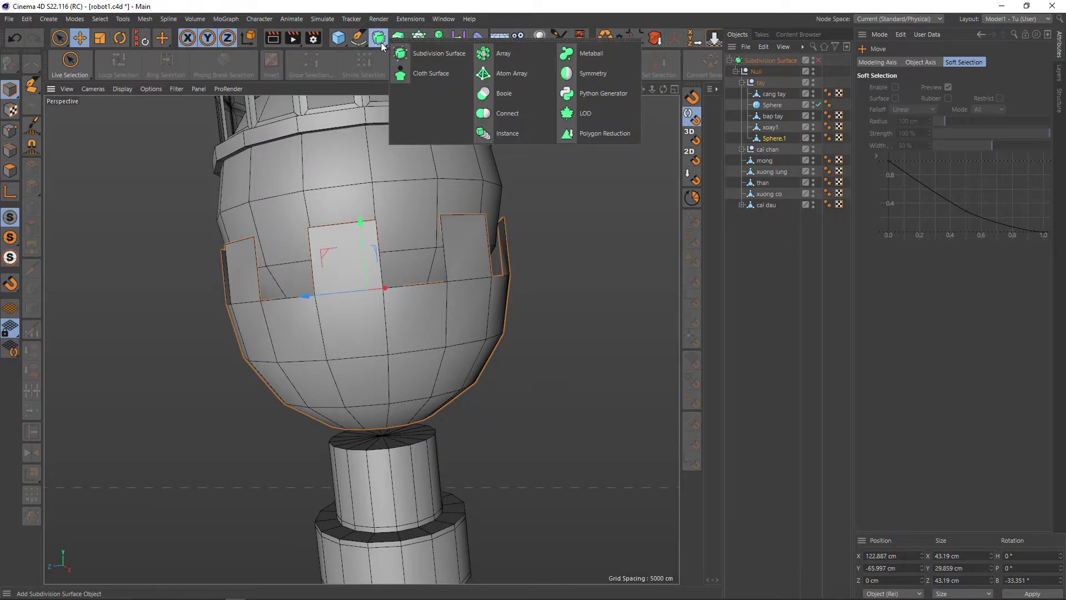
pyautogui.click(429, 75)
pyautogui.scroll(3, 555, 253)
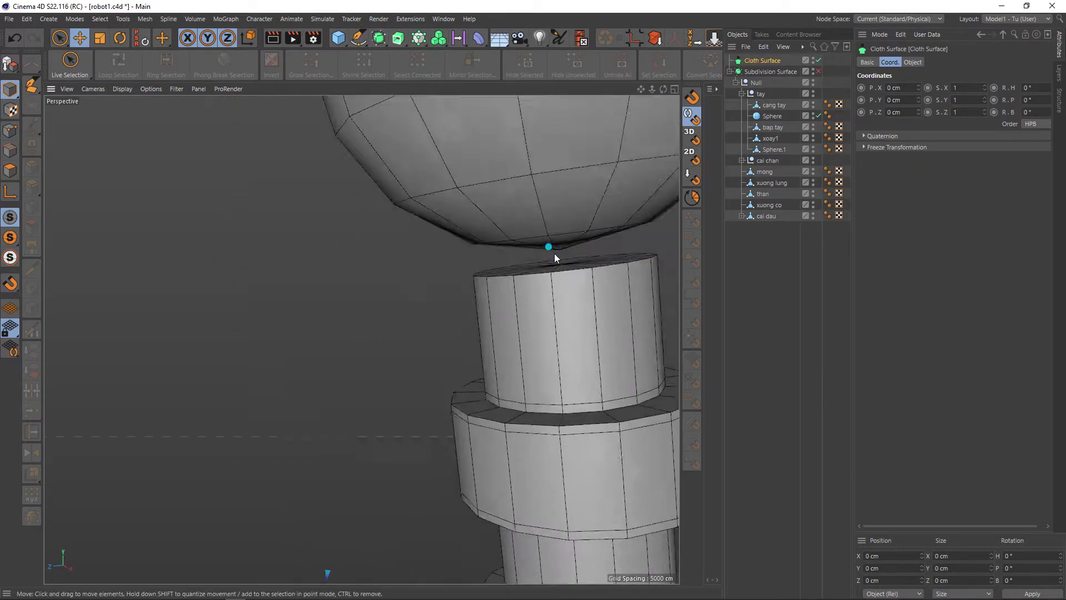
pyautogui.scroll(5, 558, 254)
pyautogui.scroll(-5, 558, 254)
pyautogui.press('9')
pyautogui.scroll(6, 542, 204)
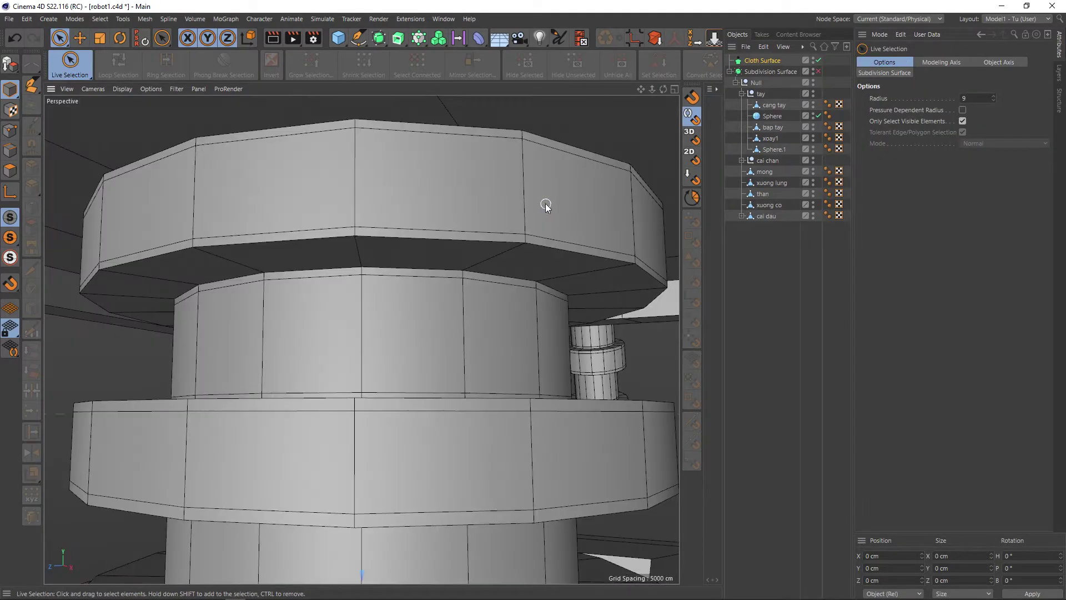
pyautogui.scroll(-8, 515, 270)
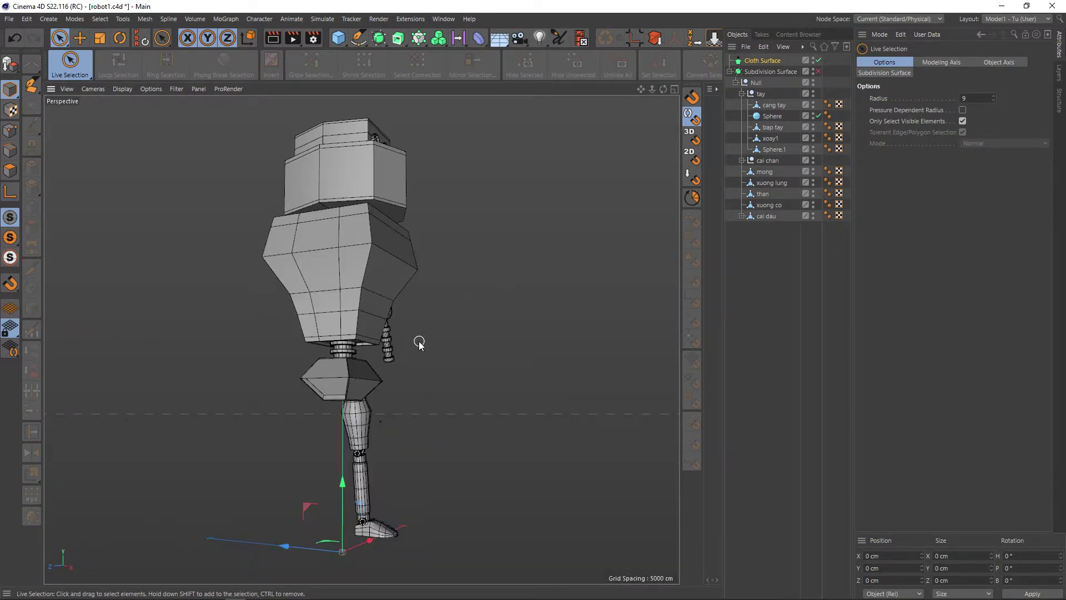
pyautogui.scroll(3, 419, 344)
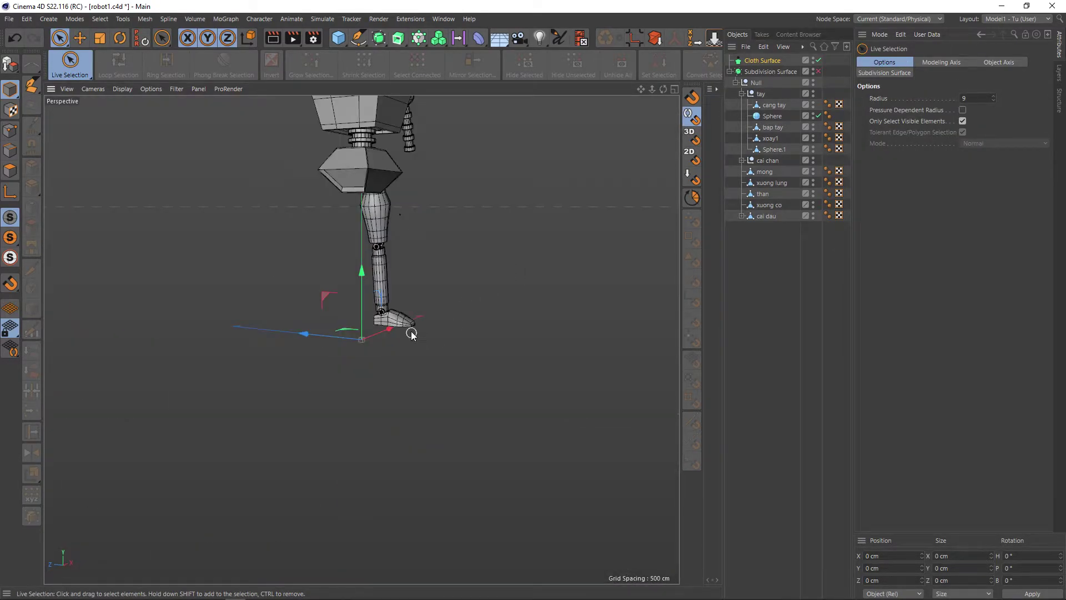
pyautogui.click(772, 116)
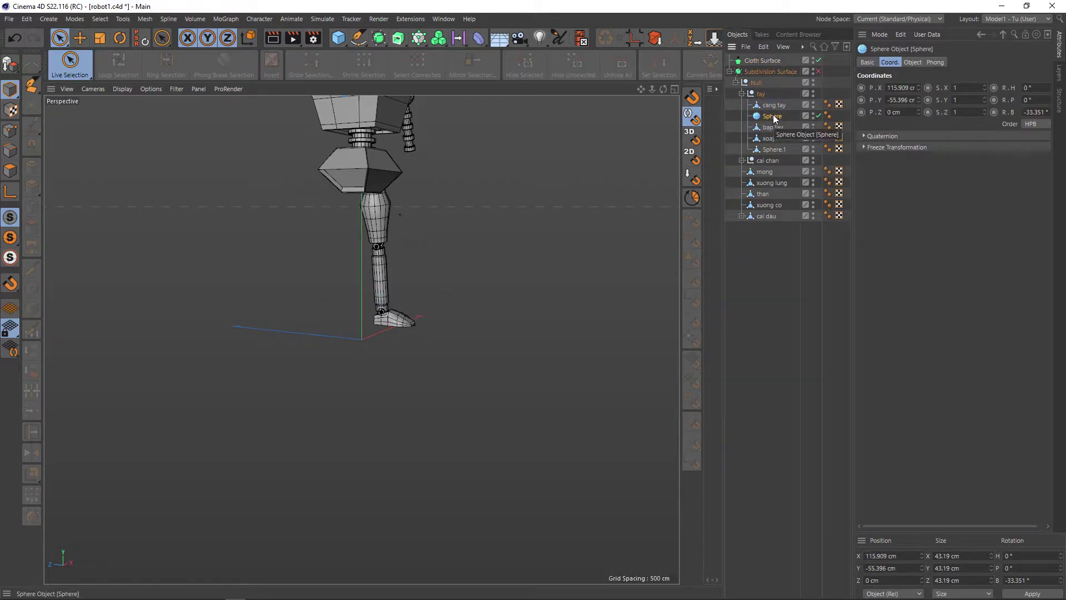
pyautogui.press('o')
pyautogui.scroll(5, 526, 345)
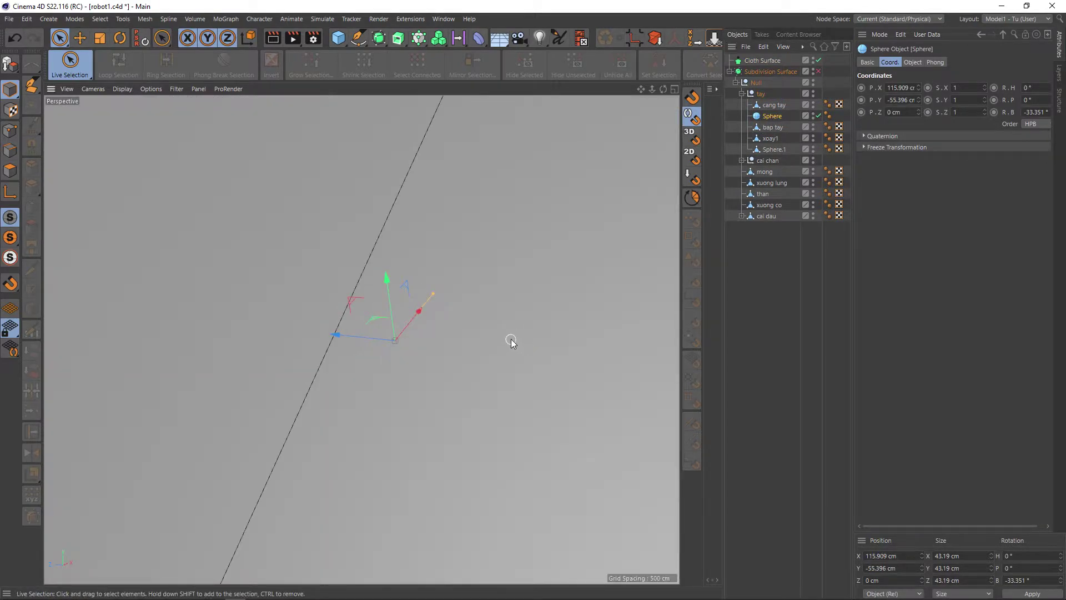
pyautogui.click(10, 237)
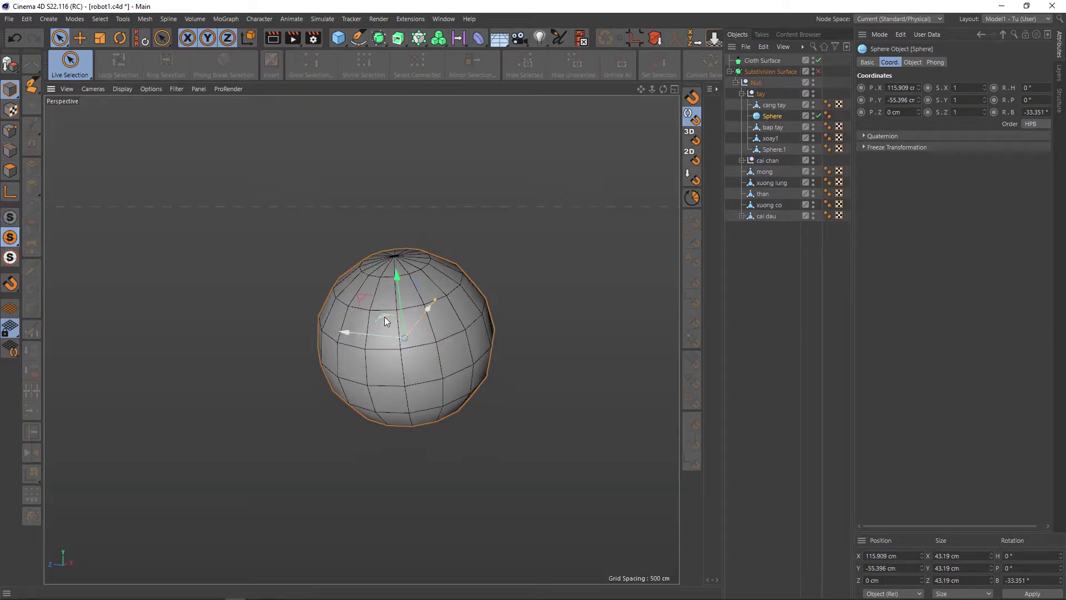
pyautogui.scroll(-2, 452, 317)
pyautogui.scroll(-2, 451, 315)
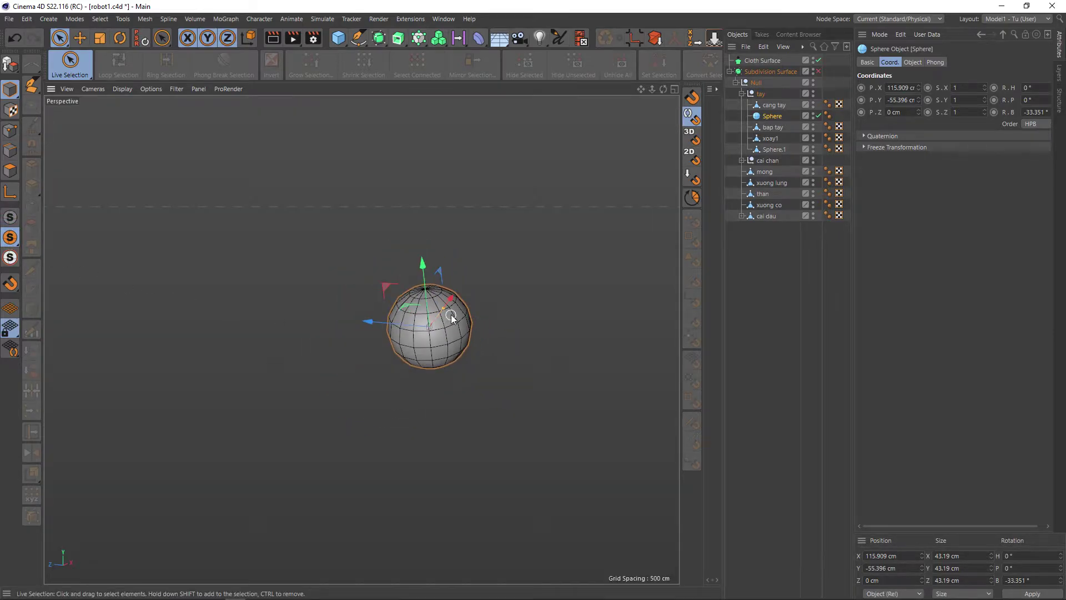
pyautogui.click(10, 217)
pyautogui.scroll(-2, 253, 287)
pyautogui.scroll(2, 324, 288)
pyautogui.scroll(1, 279, 288)
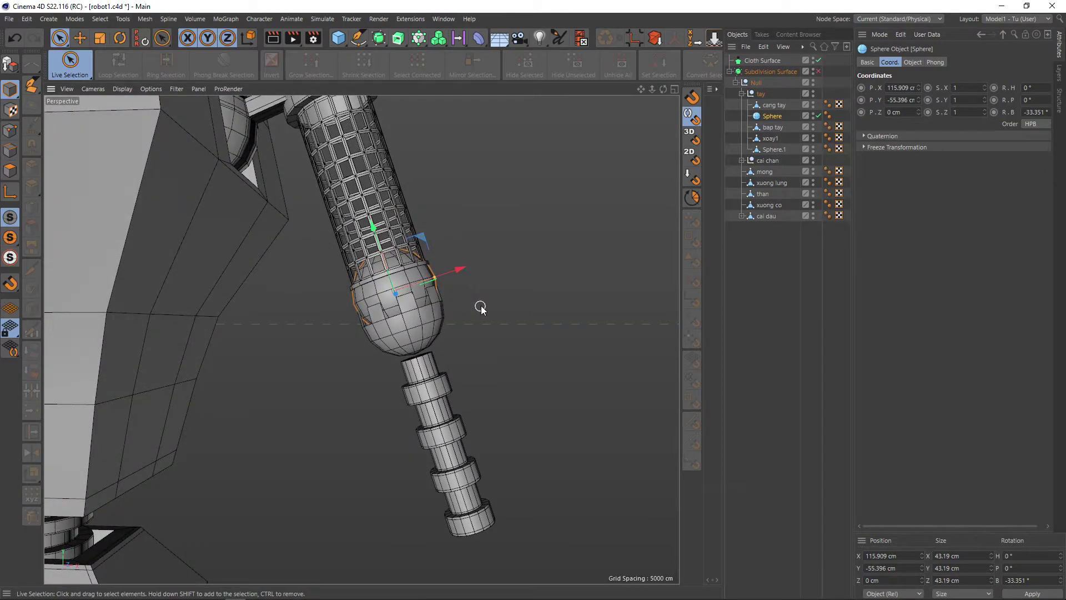
pyautogui.scroll(1, 409, 288)
pyautogui.scroll(2, 406, 287)
pyautogui.scroll(1, 405, 293)
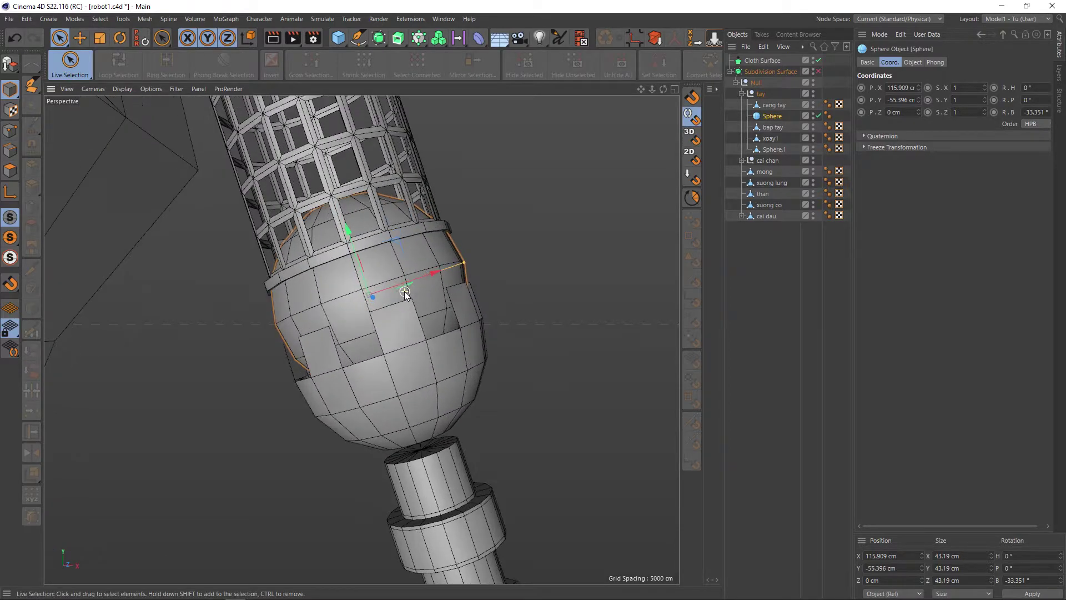
pyautogui.scroll(1, 414, 322)
pyautogui.scroll(1, 425, 344)
pyautogui.scroll(1, 433, 357)
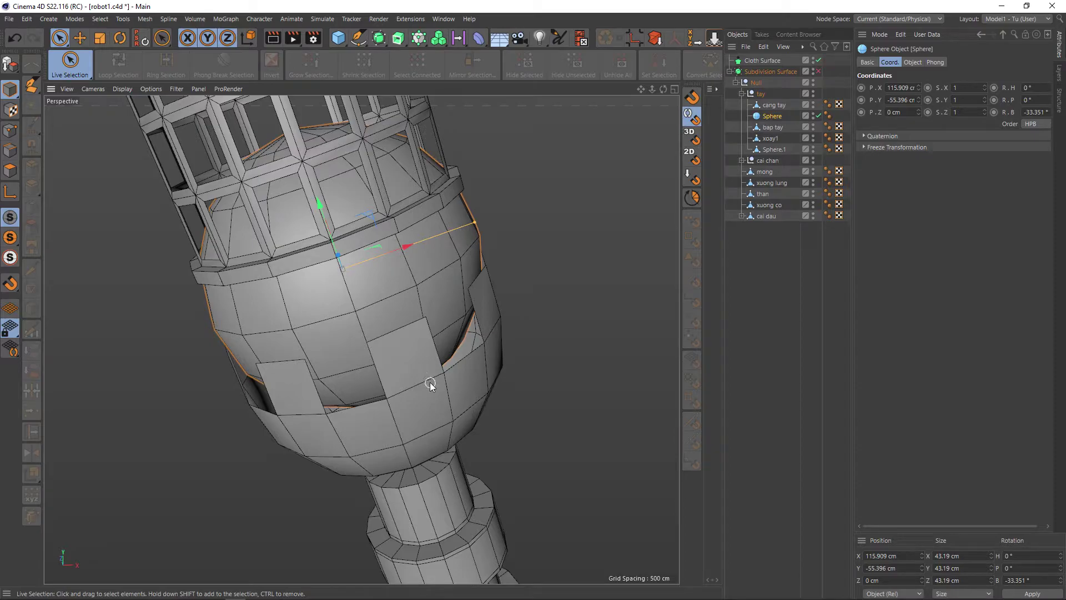
pyautogui.scroll(1, 427, 377)
pyautogui.scroll(1, 399, 332)
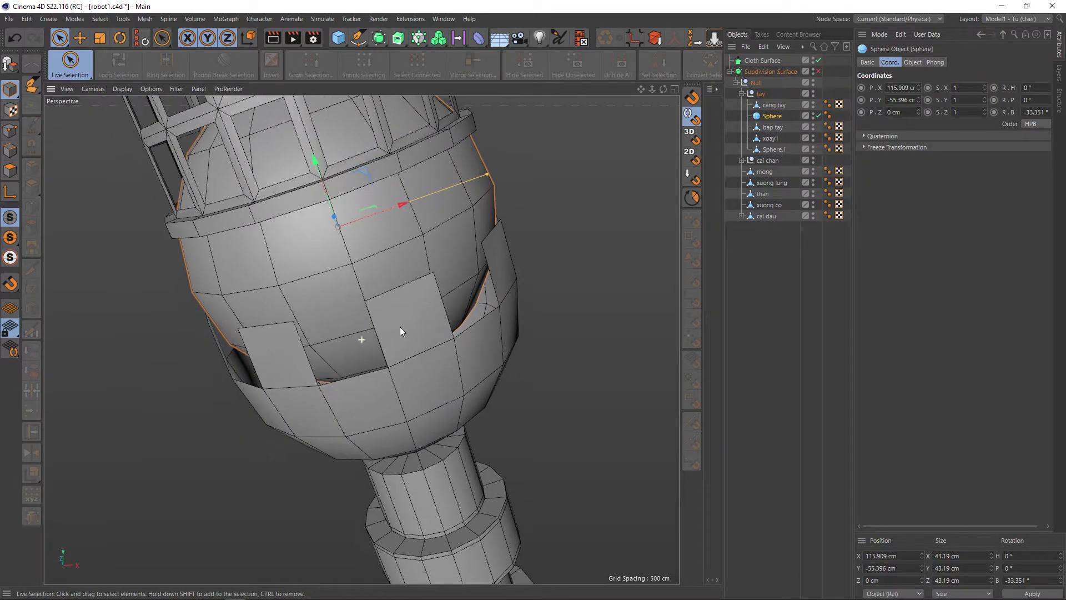
pyautogui.scroll(1, 429, 328)
pyautogui.moveTo(404, 304)
pyautogui.keyDown('alt'); pyautogui.mouseDown()
pyautogui.moveTo(485, 346)
pyautogui.moveTo(472, 353)
pyautogui.moveTo(457, 340)
pyautogui.moveTo(491, 324)
pyautogui.mouseUp(); pyautogui.keyUp('alt')
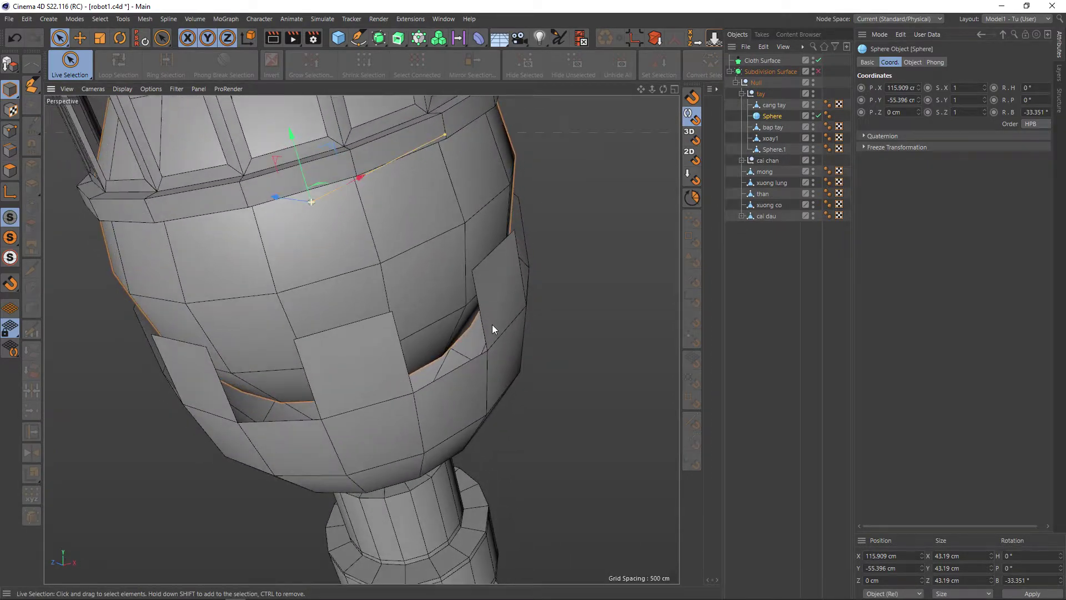
# Step: Delete the stray top-level Cloth Surface and reselect Sphere.1
pyautogui.click(760, 61)
pyautogui.press('Delete')
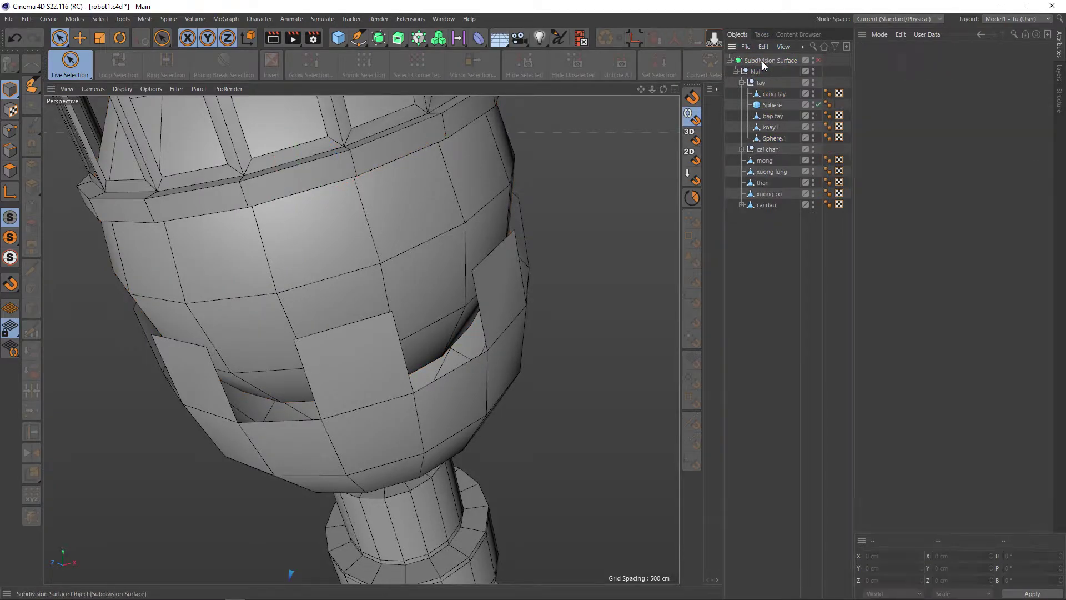
pyautogui.click(774, 104)
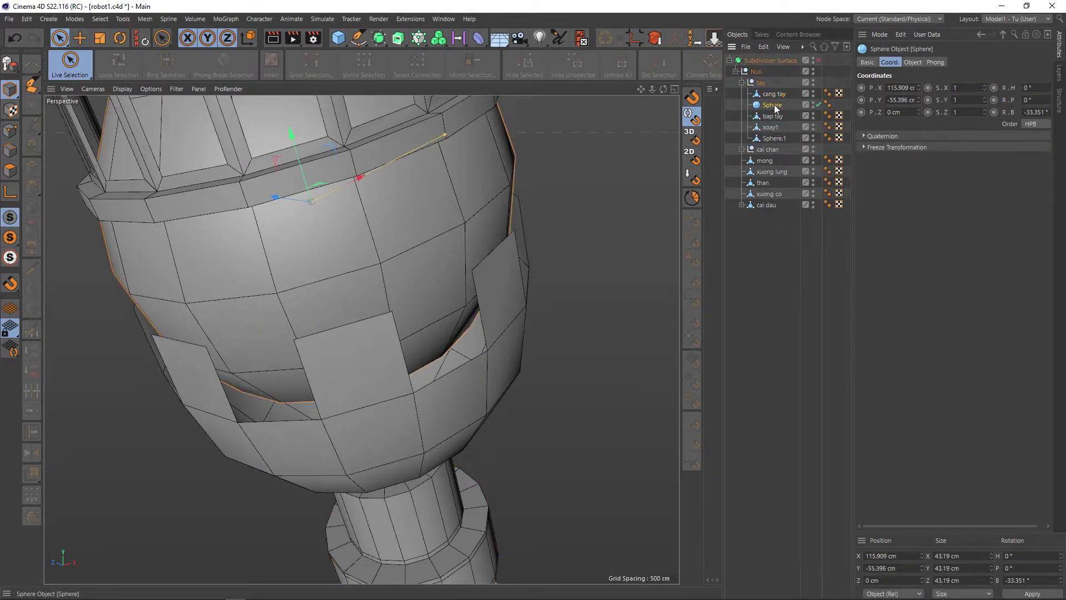
pyautogui.click(479, 392)
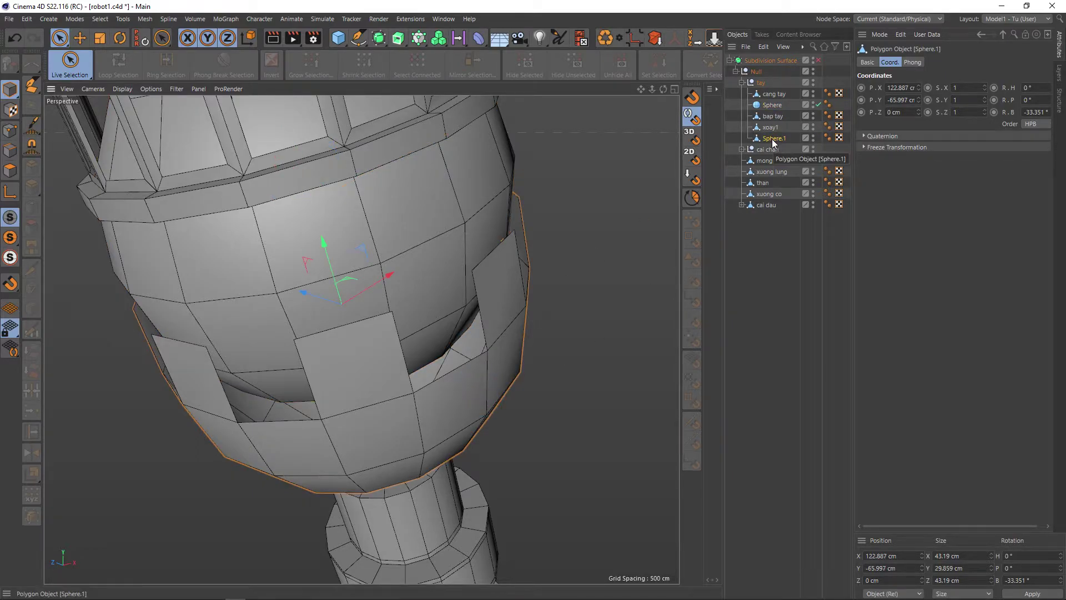
pyautogui.click(380, 42)
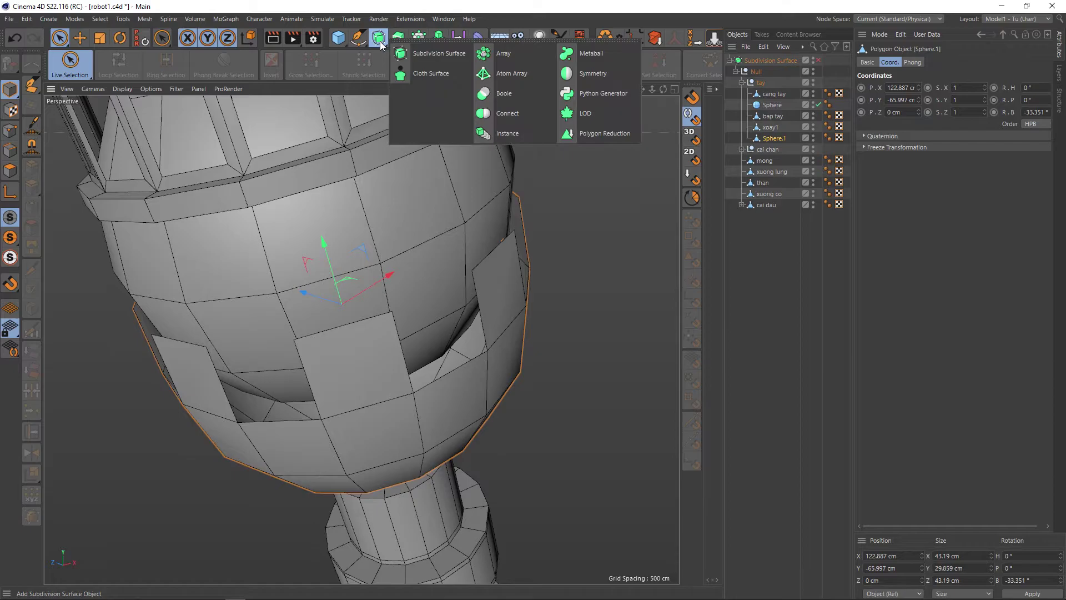
# Step: Wrap Sphere.1 in a new Cloth Surface with Thickness 1 cm
pyautogui.click(435, 78)
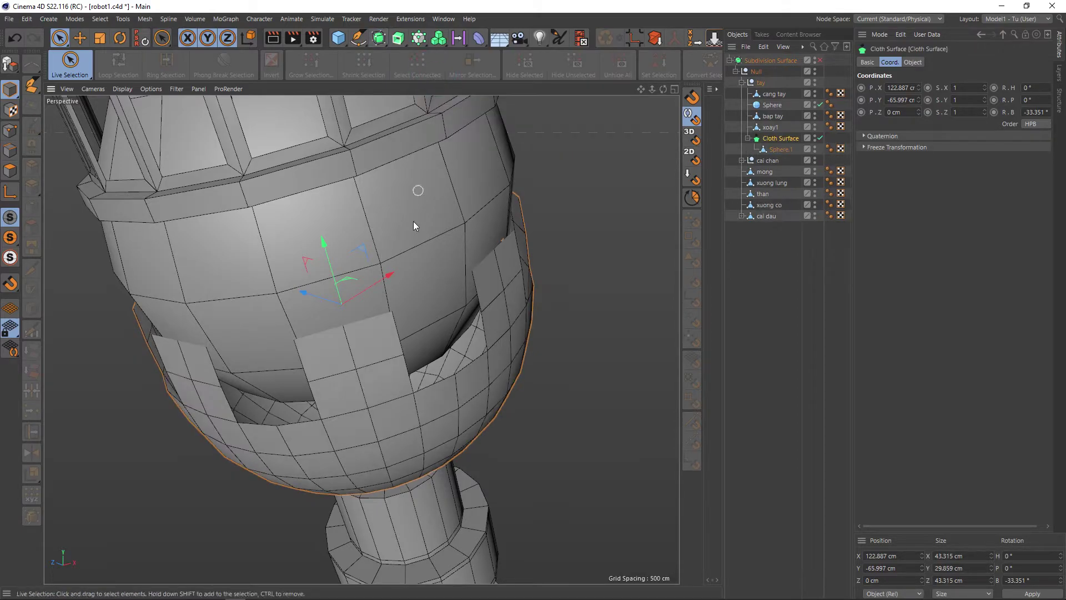
pyautogui.scroll(4, 659, 274)
pyautogui.scroll(-2, 657, 270)
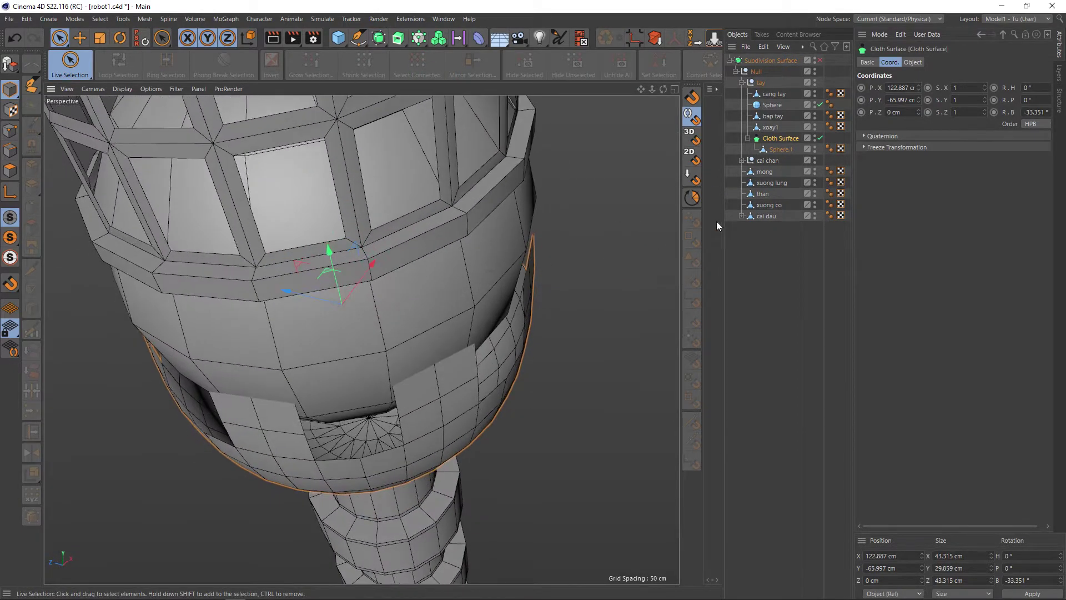
pyautogui.click(911, 62)
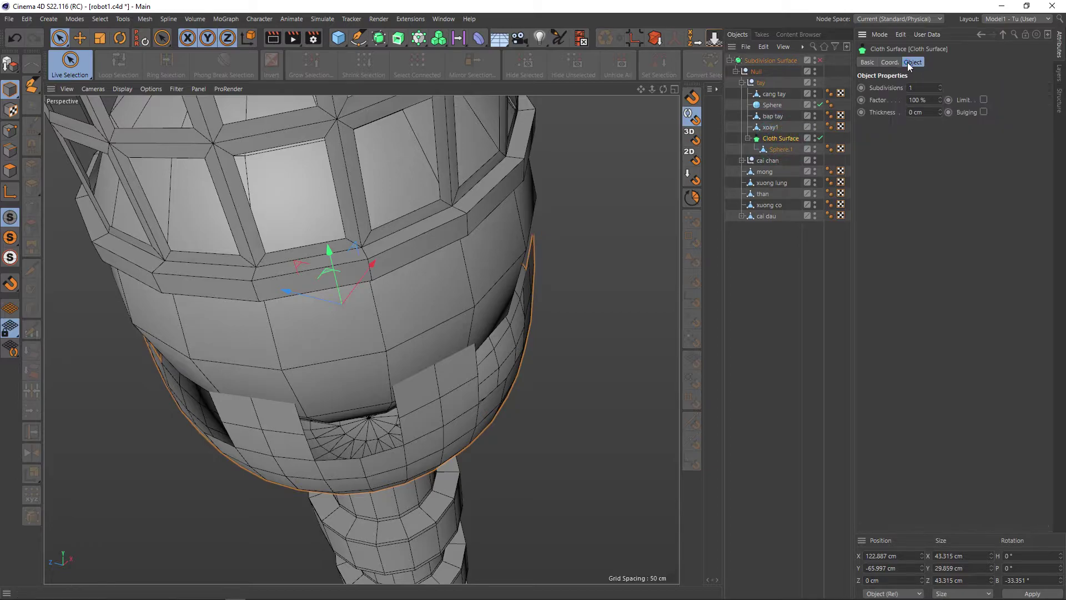
pyautogui.click(940, 109)
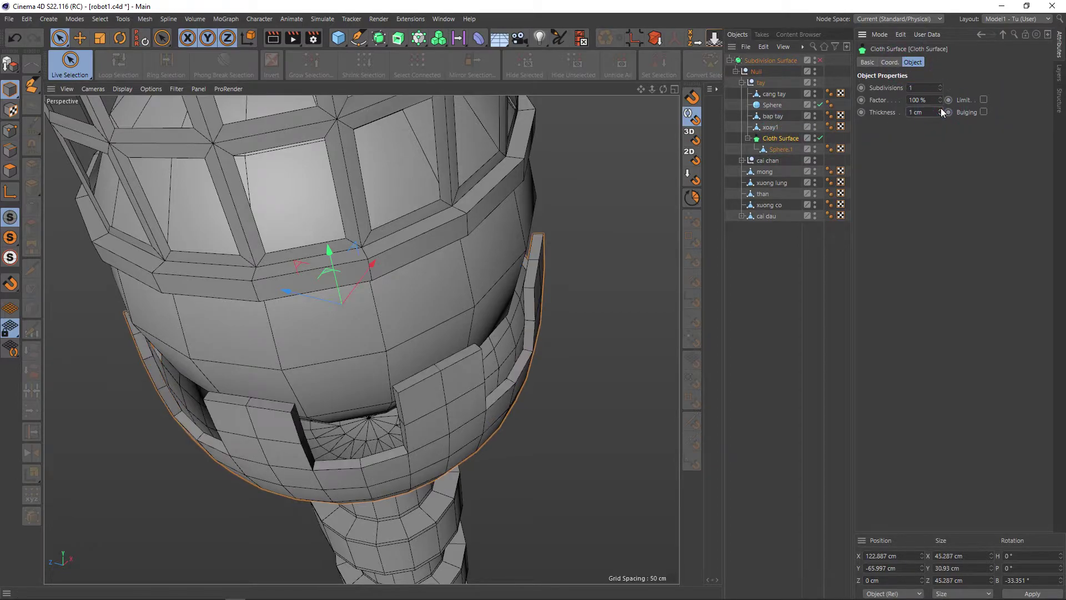
# Step: Orbit around the thickened shell and test-render a preview of the hand
pyautogui.keyDown('alt'); pyautogui.moveTo(449, 376); pyautogui.dragTo(530, 337); pyautogui.keyUp('alt')
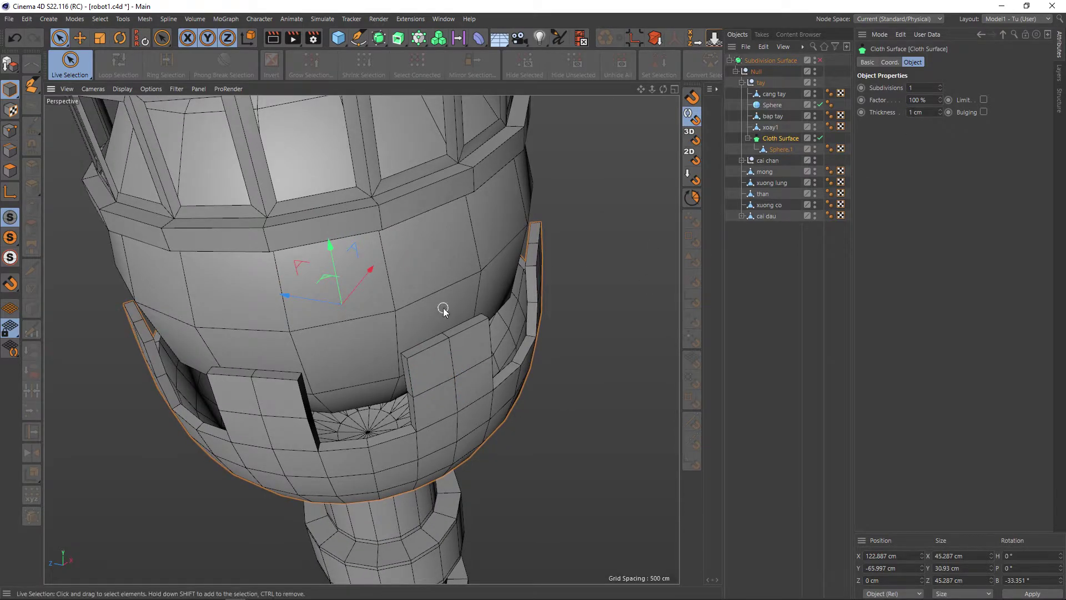
pyautogui.scroll(1, 428, 358)
pyautogui.scroll(-3, 428, 358)
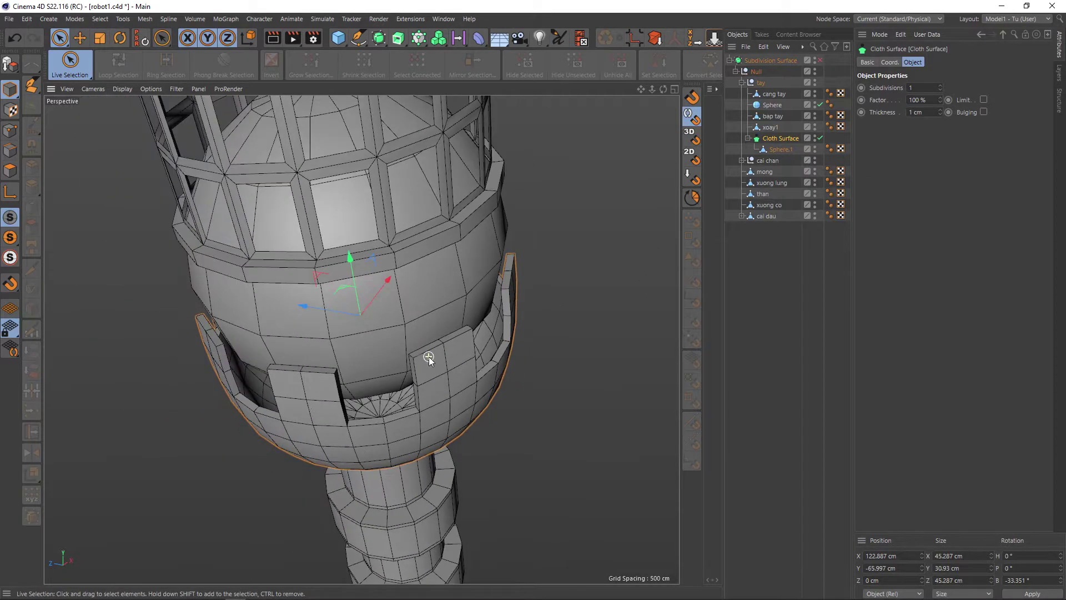
pyautogui.moveTo(429, 357)
pyautogui.keyDown('alt'); pyautogui.mouseDown()
pyautogui.moveTo(409, 283)
pyautogui.moveTo(415, 299)
pyautogui.mouseUp(); pyautogui.keyUp('alt')
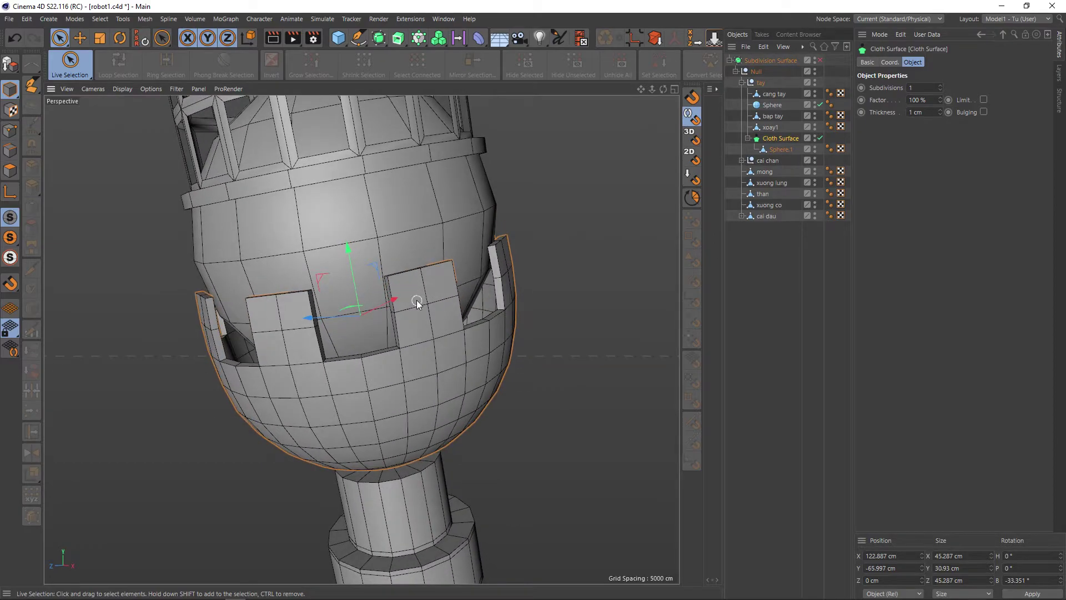
pyautogui.hotkey('ctrl', 'r')
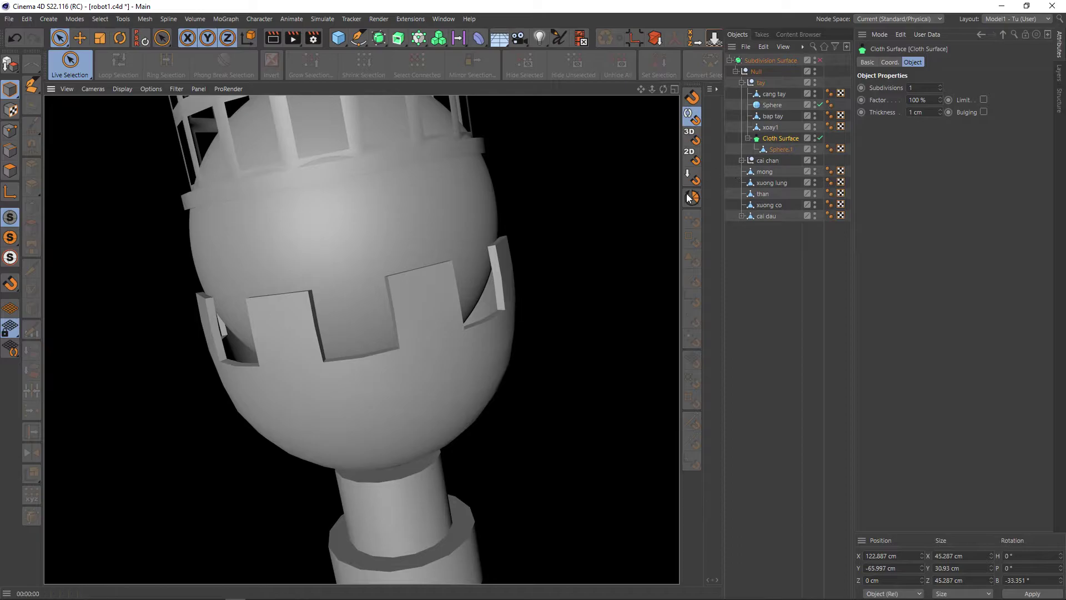
pyautogui.hotkey('ctrl', 'z')
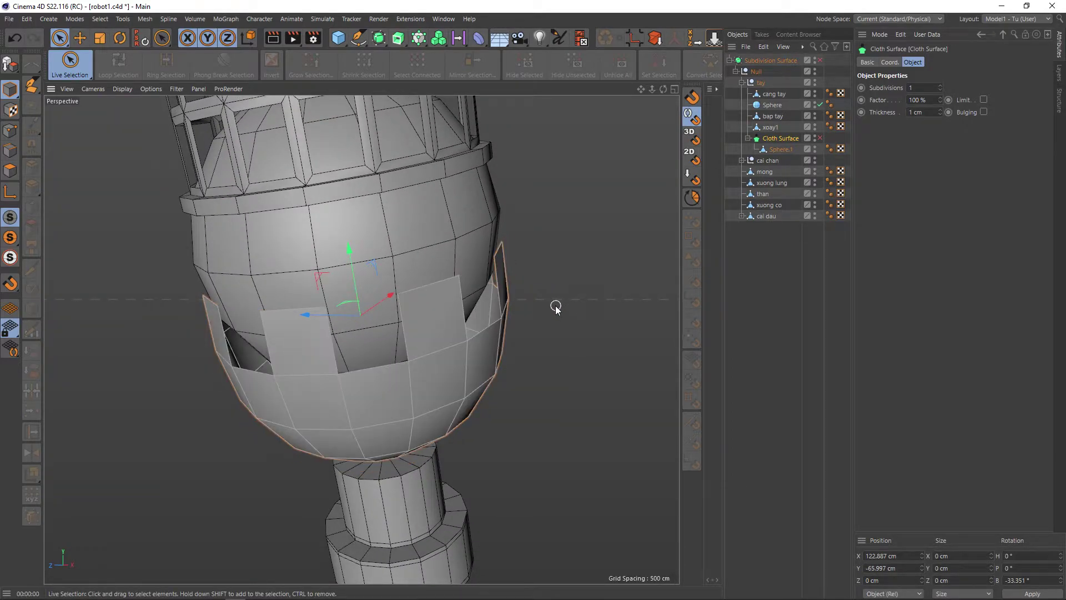
# Step: Toggle Subdivision Surface on to preview the smoothed hand, then off again
pyautogui.click(777, 60)
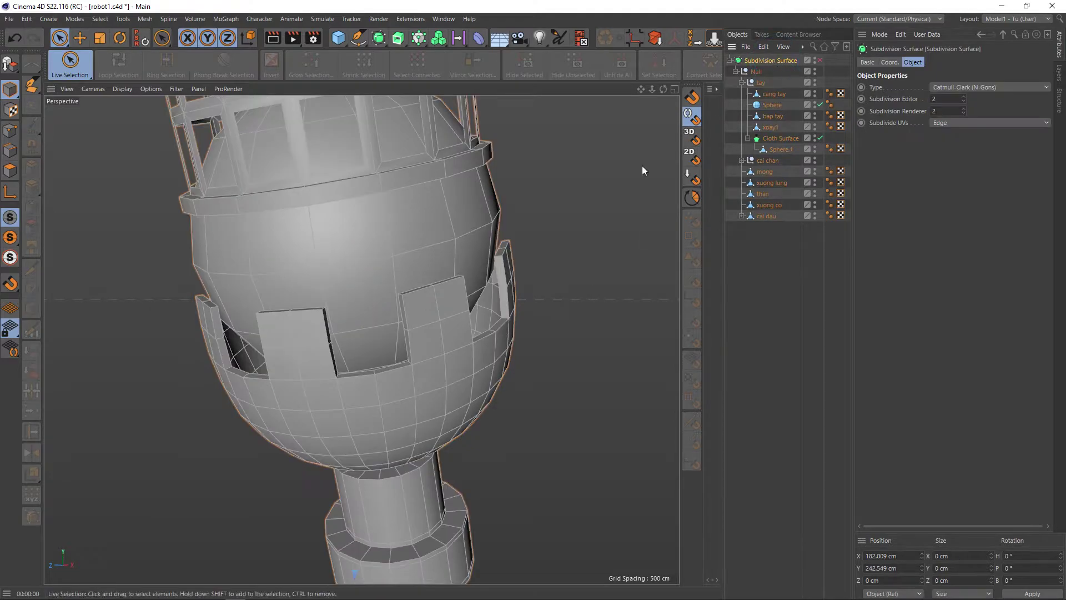
pyautogui.scroll(-2, 557, 310)
pyautogui.scroll(-3, 566, 290)
pyautogui.scroll(6, 565, 290)
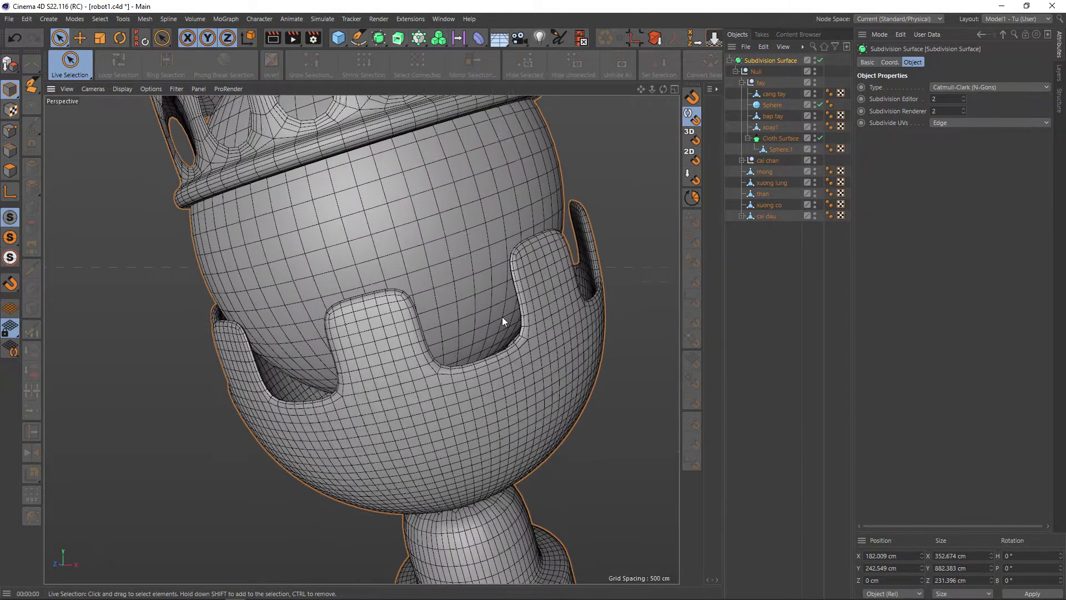
pyautogui.scroll(1, 502, 316)
pyautogui.press('q')
pyautogui.scroll(-3, 413, 330)
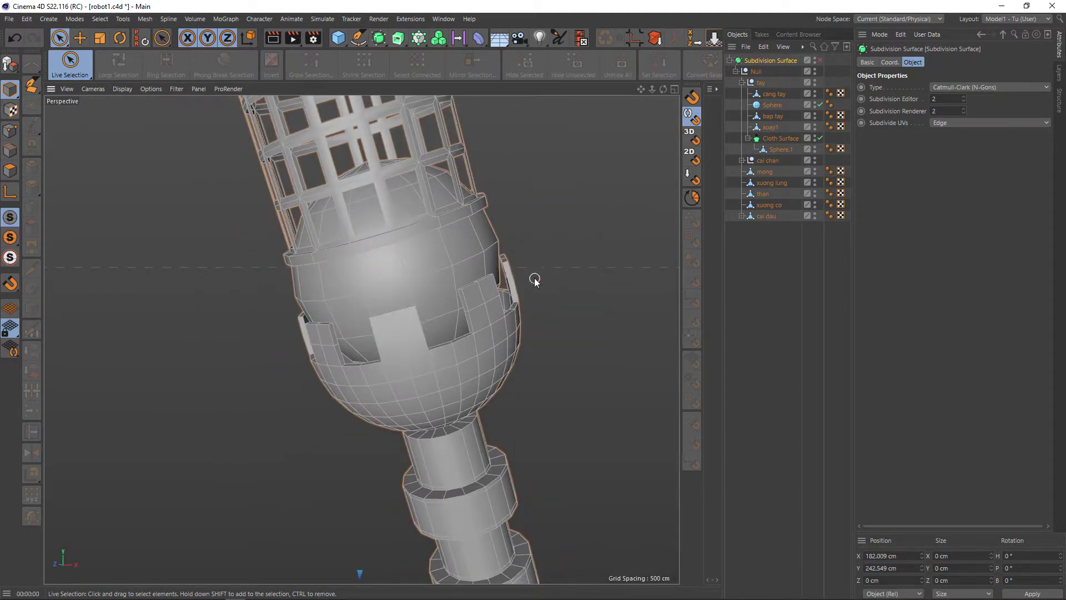
pyautogui.click(775, 150)
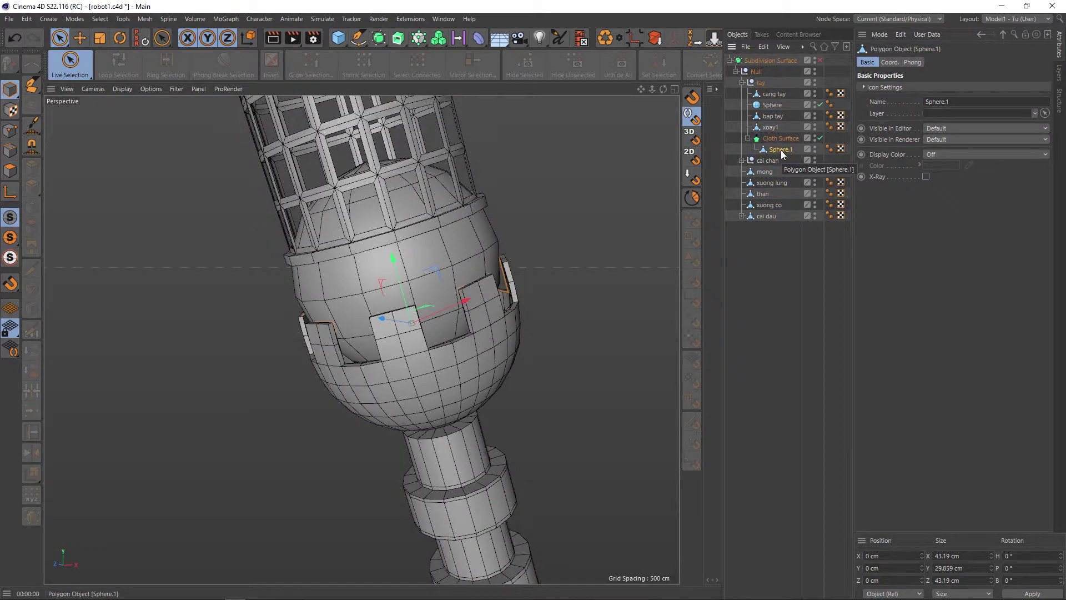
# Step: Move the Cloth Surface up under tay and rename it 'cang tay'
pyautogui.click(748, 138)
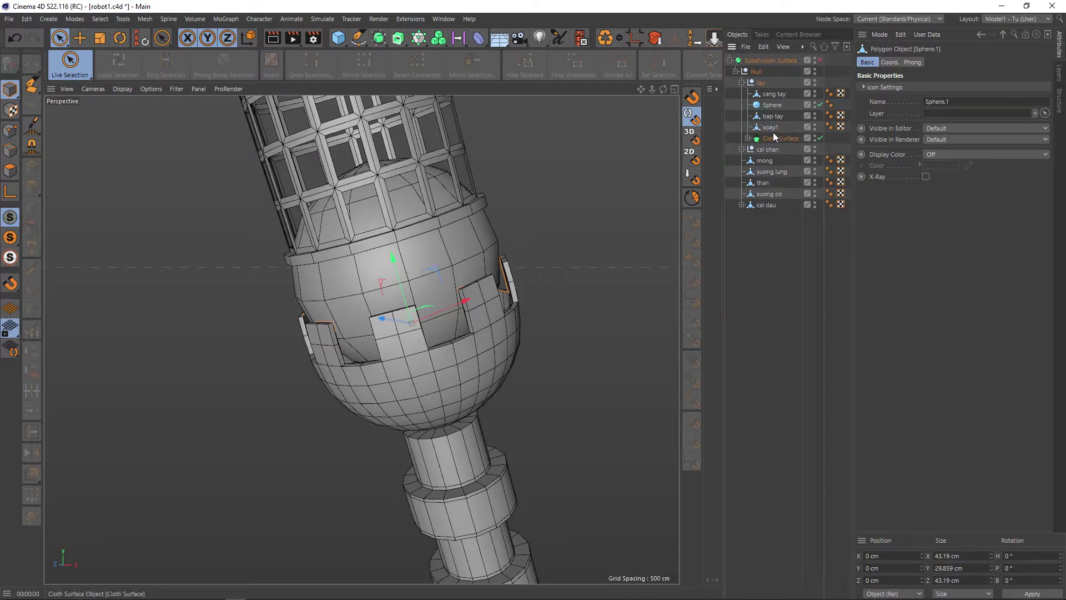
pyautogui.click(777, 93)
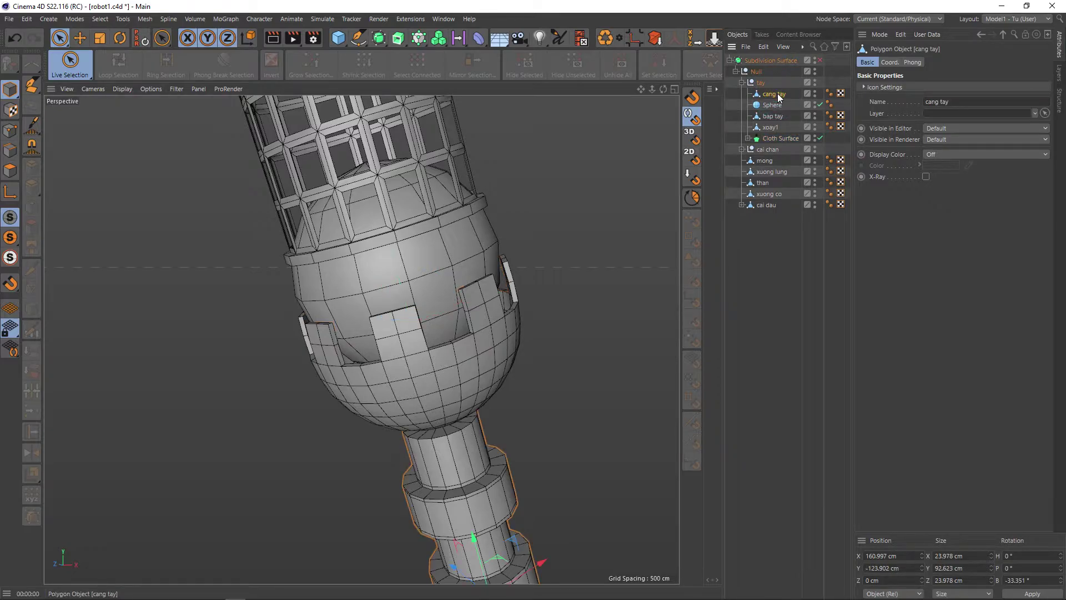
pyautogui.click(773, 138)
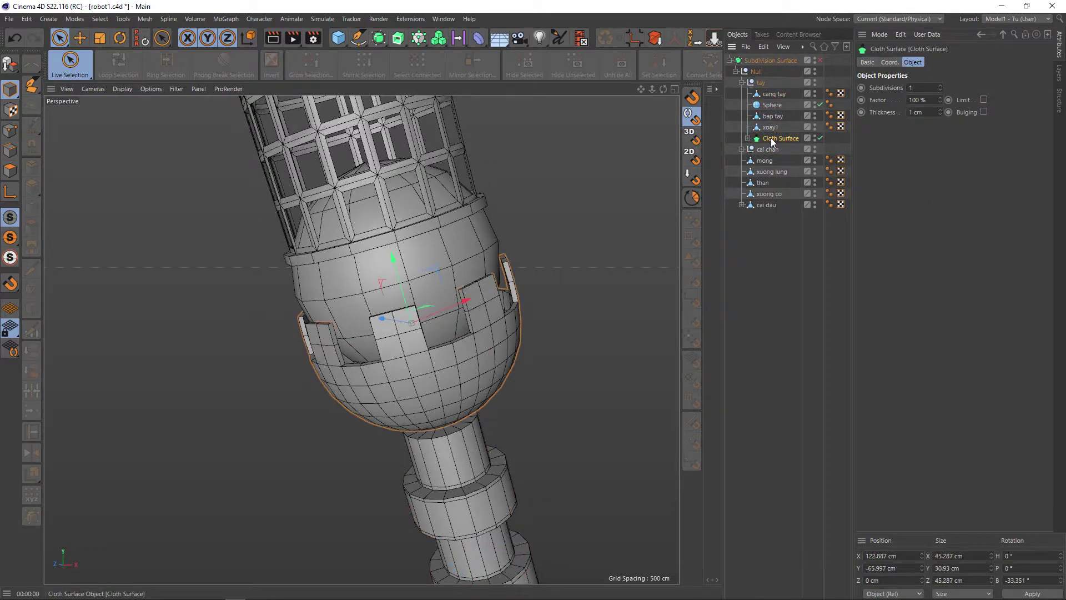
pyautogui.moveTo(773, 141); pyautogui.dragTo(775, 93)
pyautogui.doubleClick(776, 94)
pyautogui.write('canc')
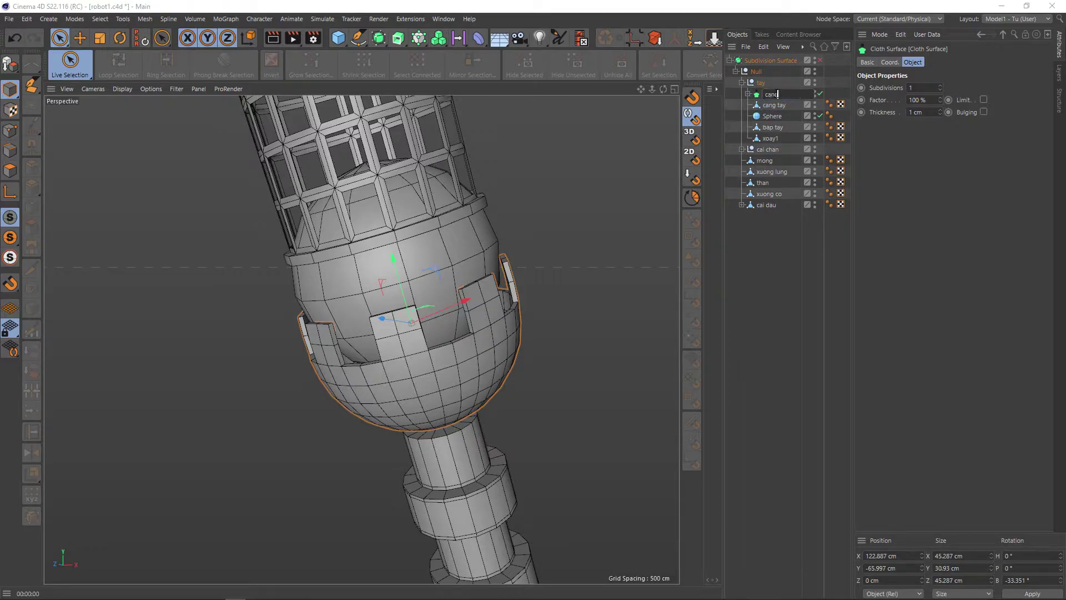
pyautogui.write('tay')
pyautogui.press('Return')
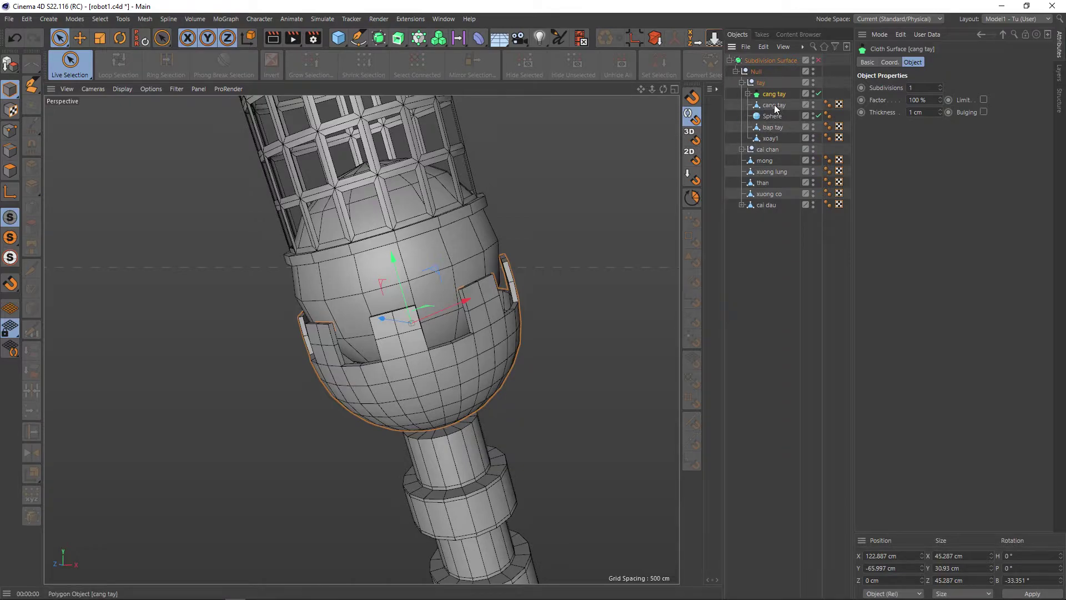
# Step: Place the inner cang tay mesh below Sphere.1 inside the group and collapse it
pyautogui.click(767, 106)
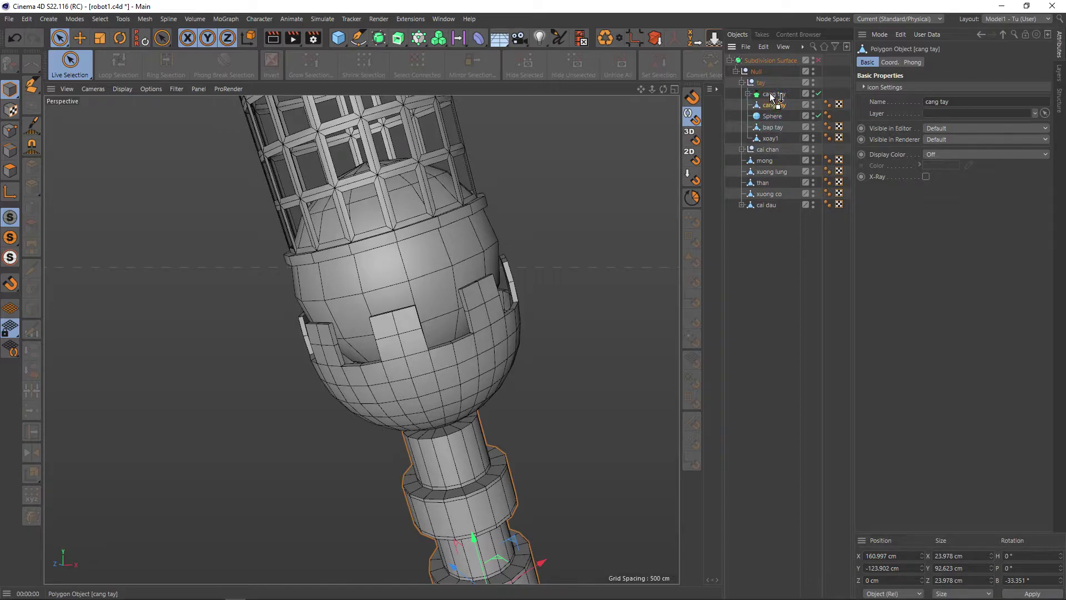
pyautogui.moveTo(772, 105); pyautogui.dragTo(770, 92)
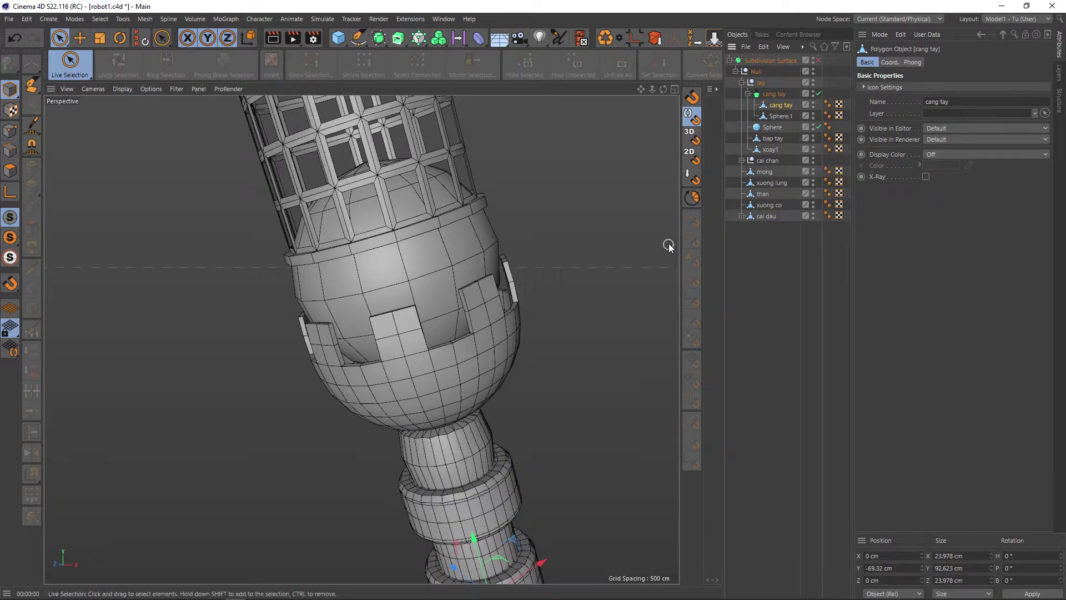
pyautogui.moveTo(668, 243)
pyautogui.keyDown('alt'); pyautogui.mouseDown()
pyautogui.moveTo(560, 223)
pyautogui.moveTo(571, 221)
pyautogui.moveTo(560, 240)
pyautogui.mouseUp(); pyautogui.keyUp('alt')
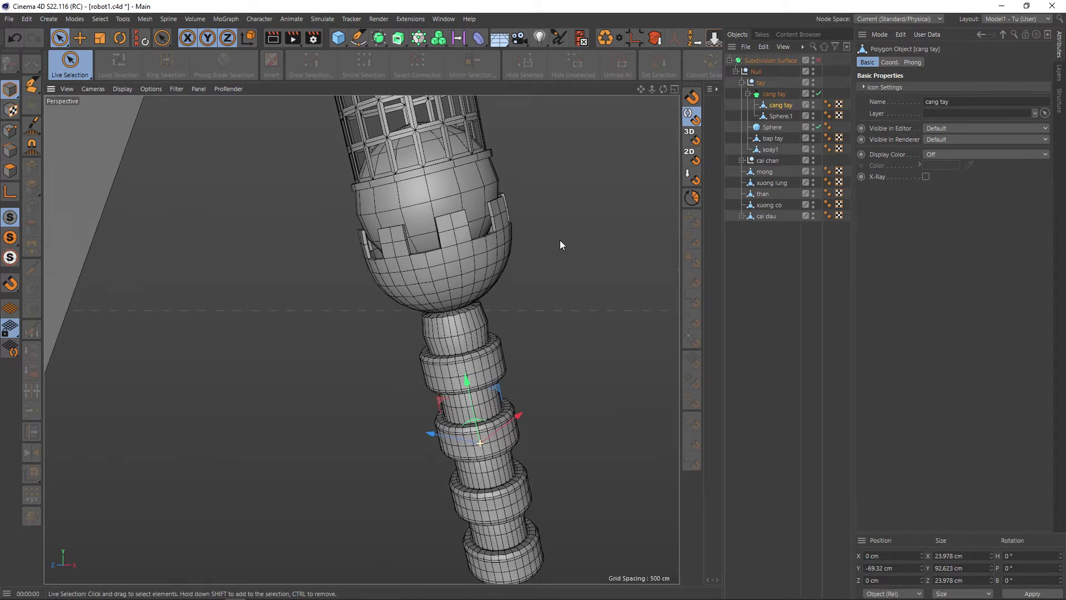
pyautogui.moveTo(780, 105); pyautogui.dragTo(779, 110)
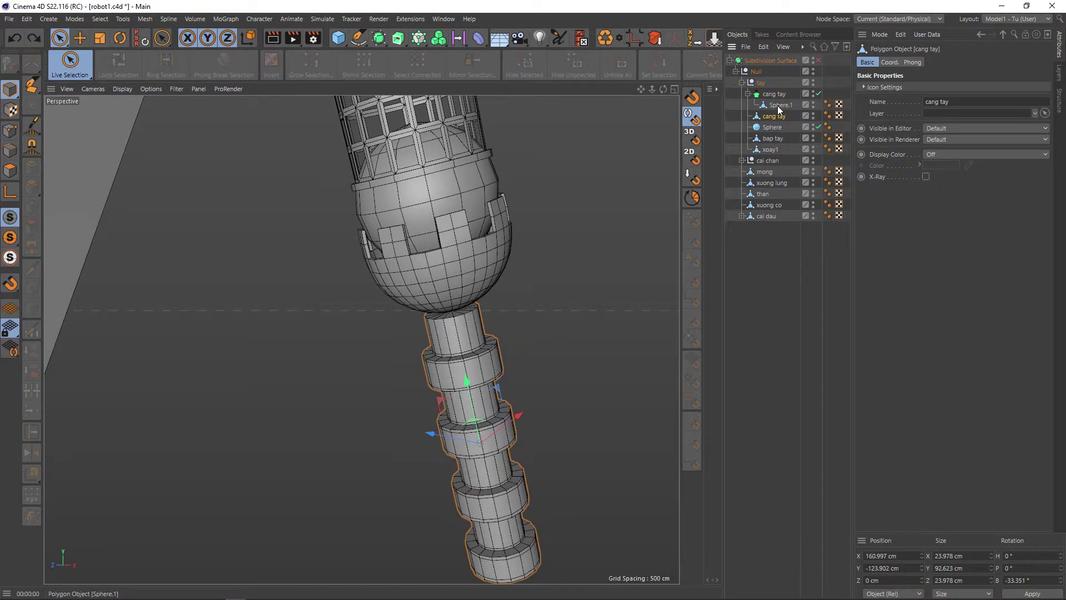
pyautogui.click(747, 95)
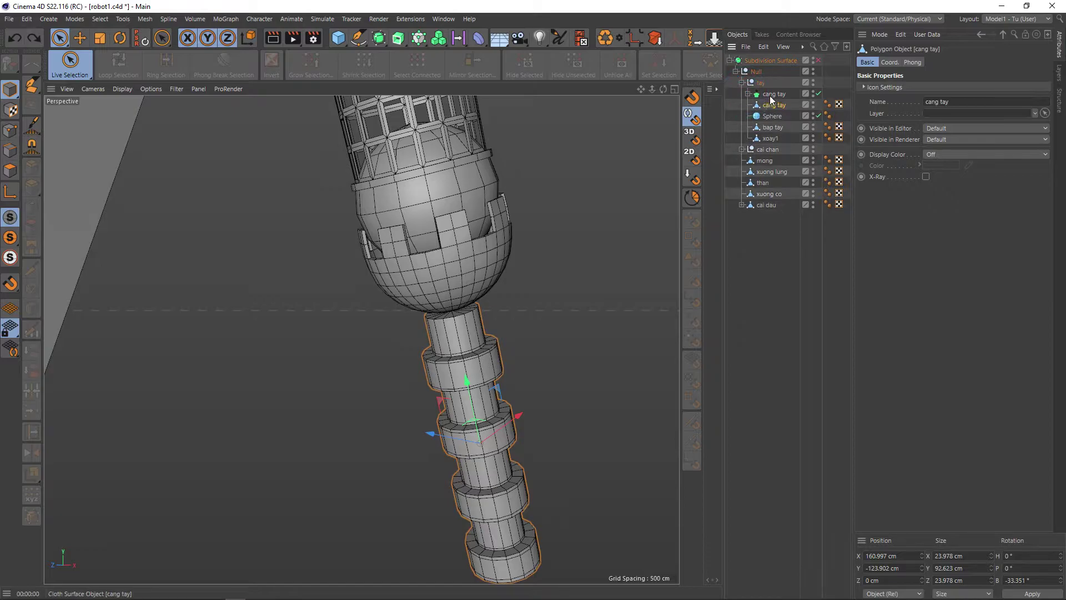
pyautogui.click(769, 104)
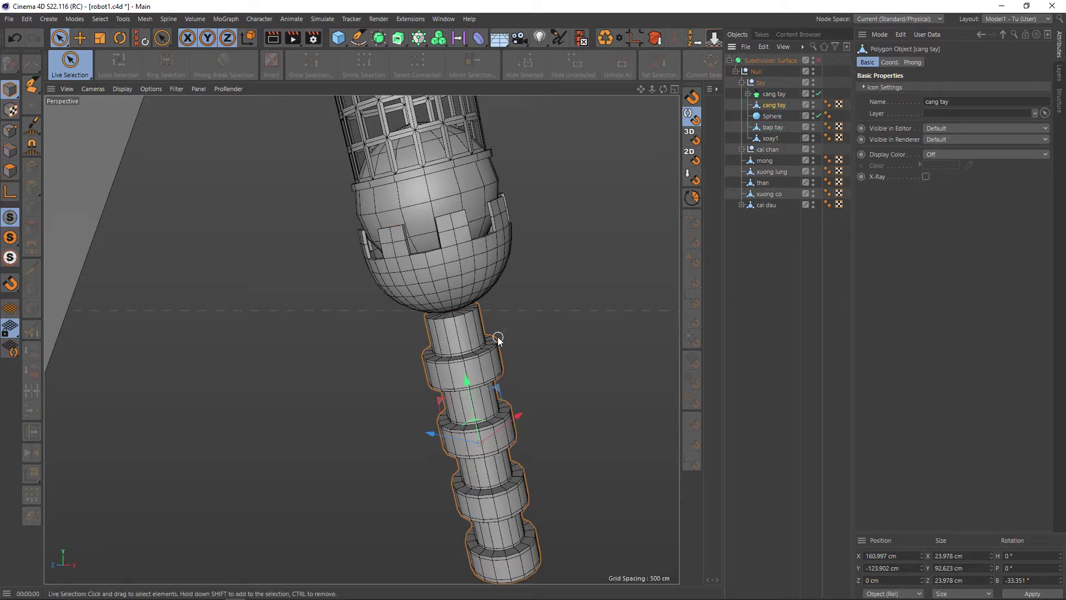
pyautogui.moveTo(487, 366)
pyautogui.keyDown('alt'); pyautogui.mouseDown()
pyautogui.moveTo(537, 294)
pyautogui.moveTo(538, 309)
pyautogui.moveTo(512, 321)
pyautogui.moveTo(494, 368)
pyautogui.moveTo(510, 352)
pyautogui.mouseUp(); pyautogui.keyUp('alt')
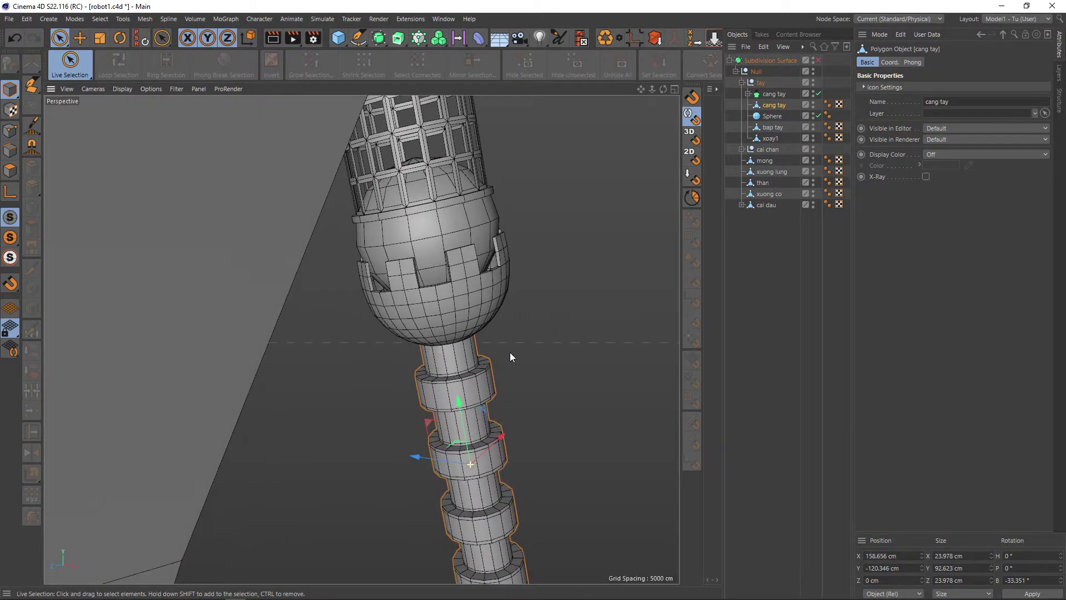
# Step: Add the cang tay parent to the selection and raise both arm pieces slightly
pyautogui.keyDown('ctrl'); pyautogui.click(775, 95); pyautogui.keyUp('ctrl')
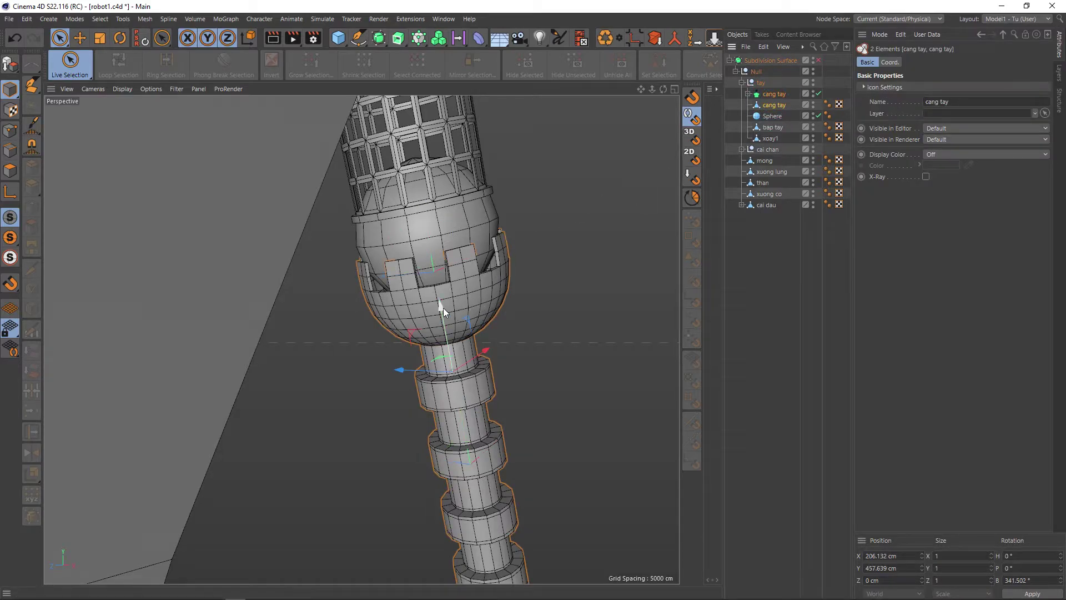
pyautogui.moveTo(443, 307); pyautogui.dragTo(442, 296)
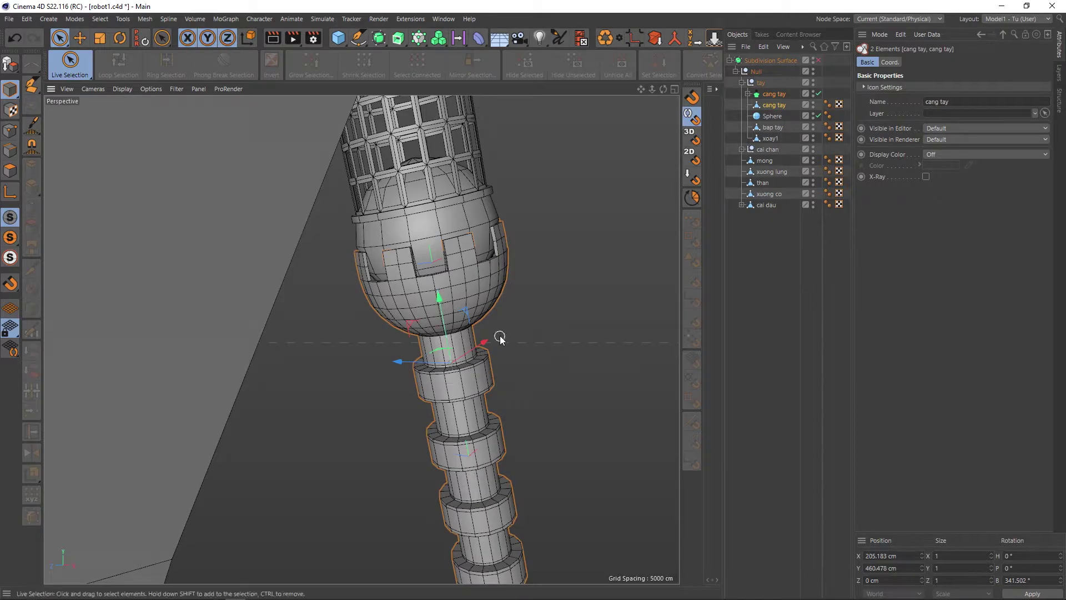
pyautogui.scroll(5, 587, 360)
pyautogui.scroll(-5, 527, 341)
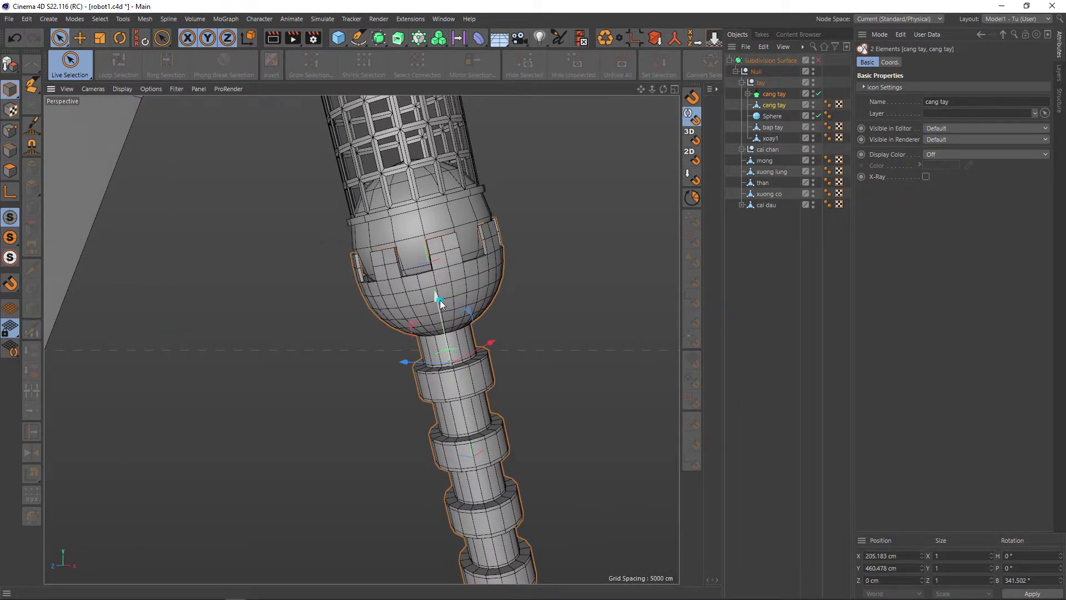
pyautogui.moveTo(439, 300); pyautogui.dragTo(441, 302)
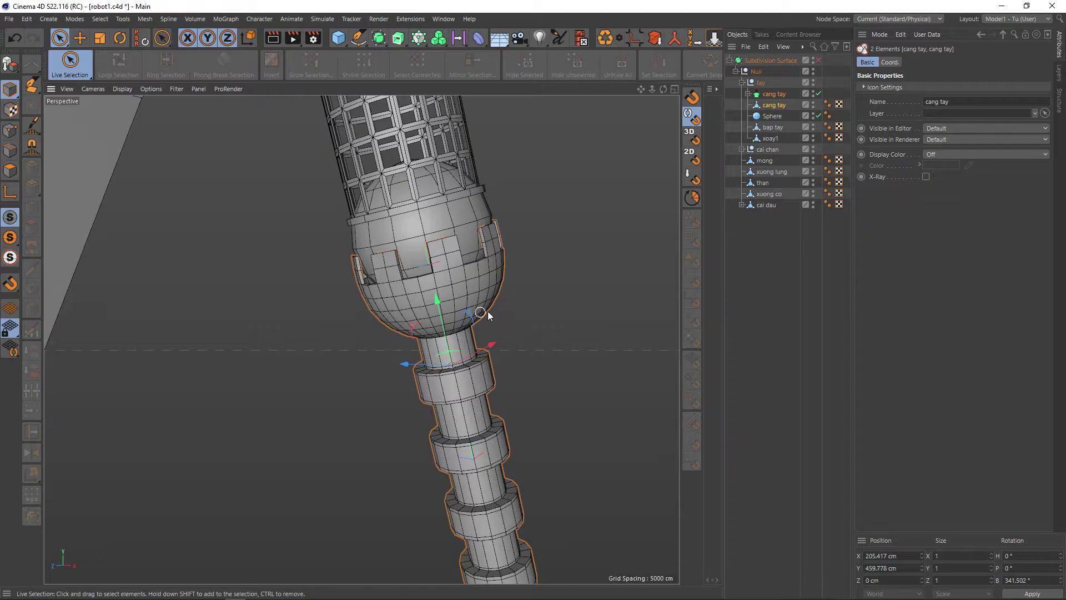
pyautogui.scroll(-5, 463, 350)
pyautogui.moveTo(463, 350)
pyautogui.keyDown('alt'); pyautogui.mouseDown()
pyautogui.moveTo(454, 276)
pyautogui.moveTo(456, 304)
pyautogui.moveTo(388, 317)
pyautogui.mouseUp(); pyautogui.keyUp('alt')
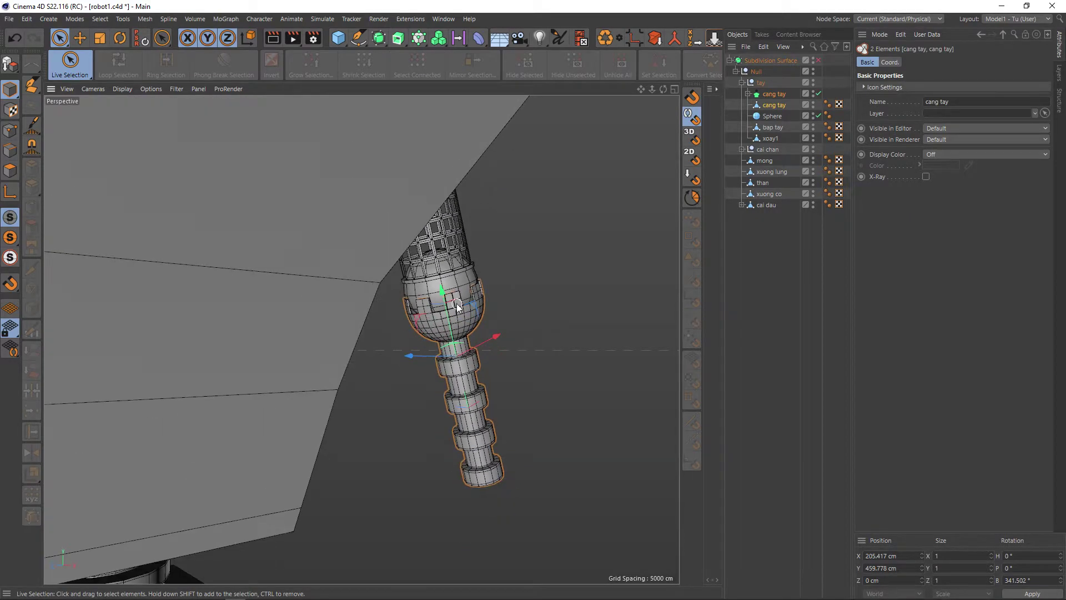
pyautogui.scroll(3, 457, 303)
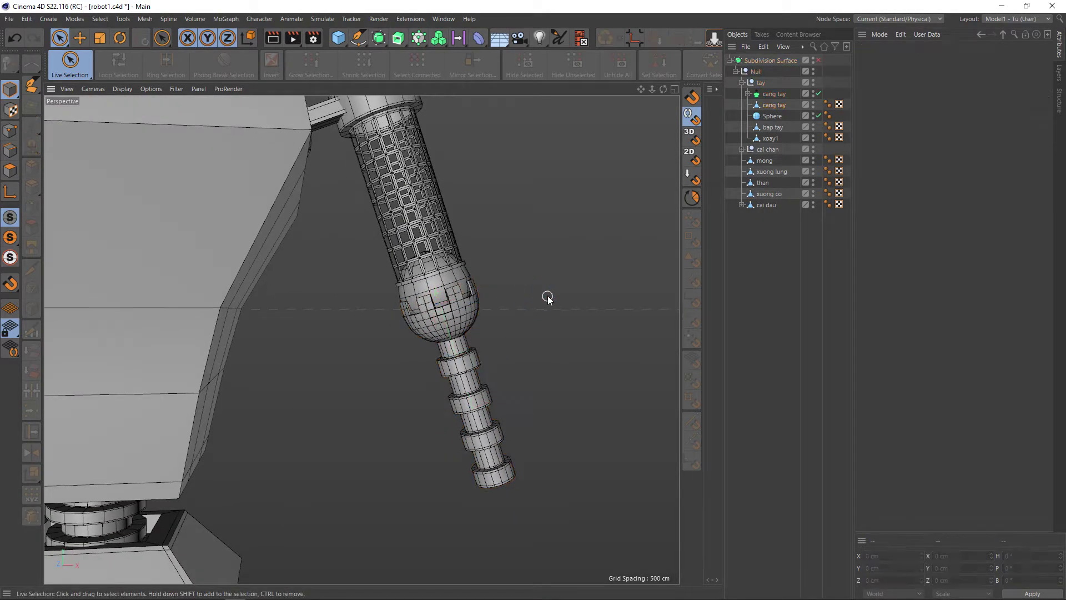
# Step: Enable the Subdivision Surface, deselect everything, and orbit out to view the smoothed robot
pyautogui.click(771, 60)
pyautogui.click(819, 60)
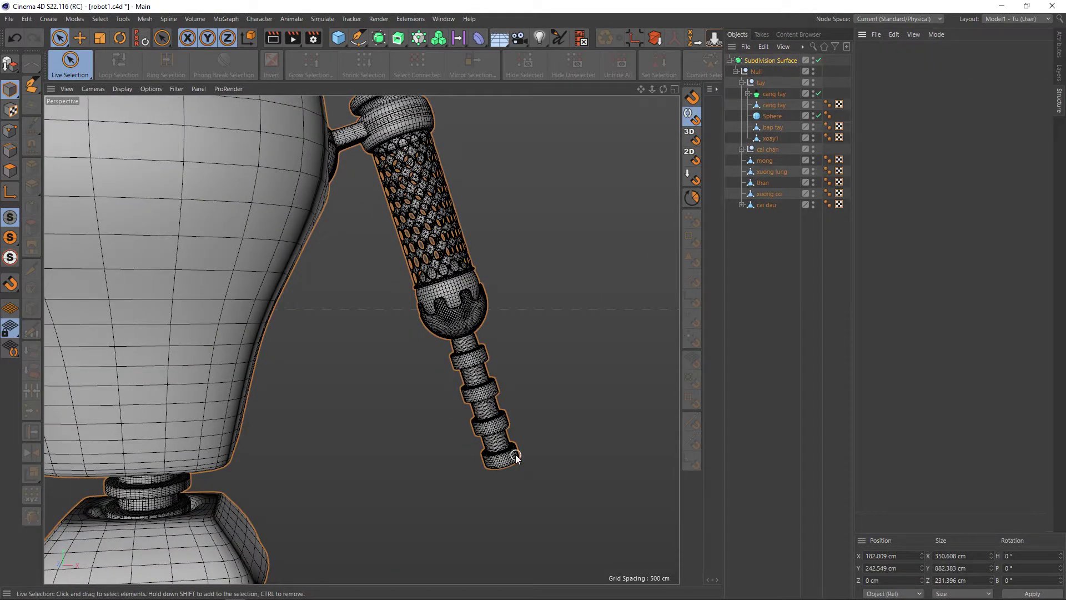
pyautogui.scroll(1, 586, 496)
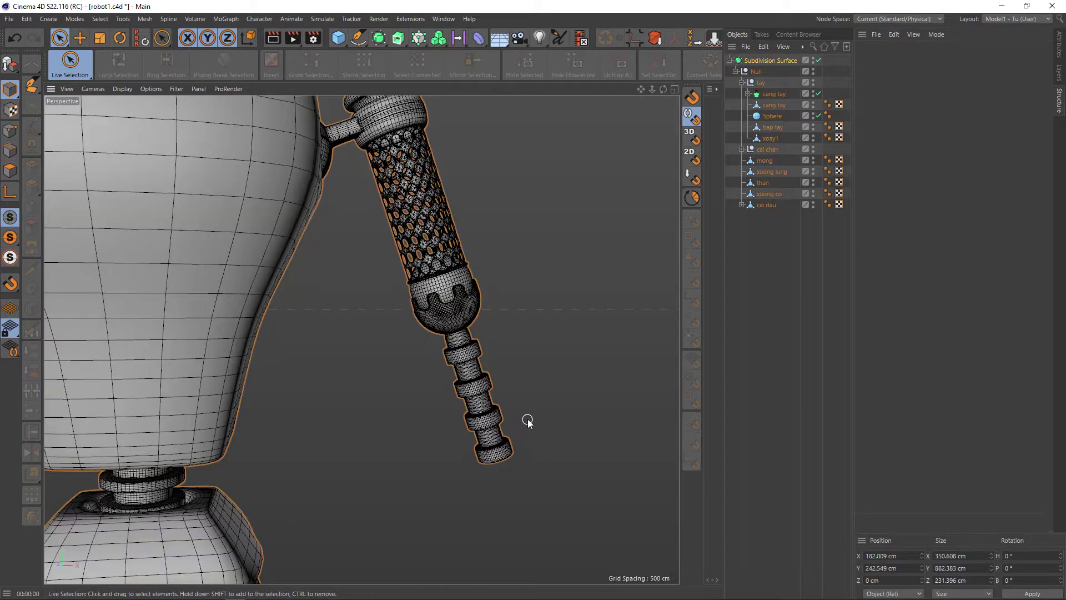
pyautogui.click(785, 311)
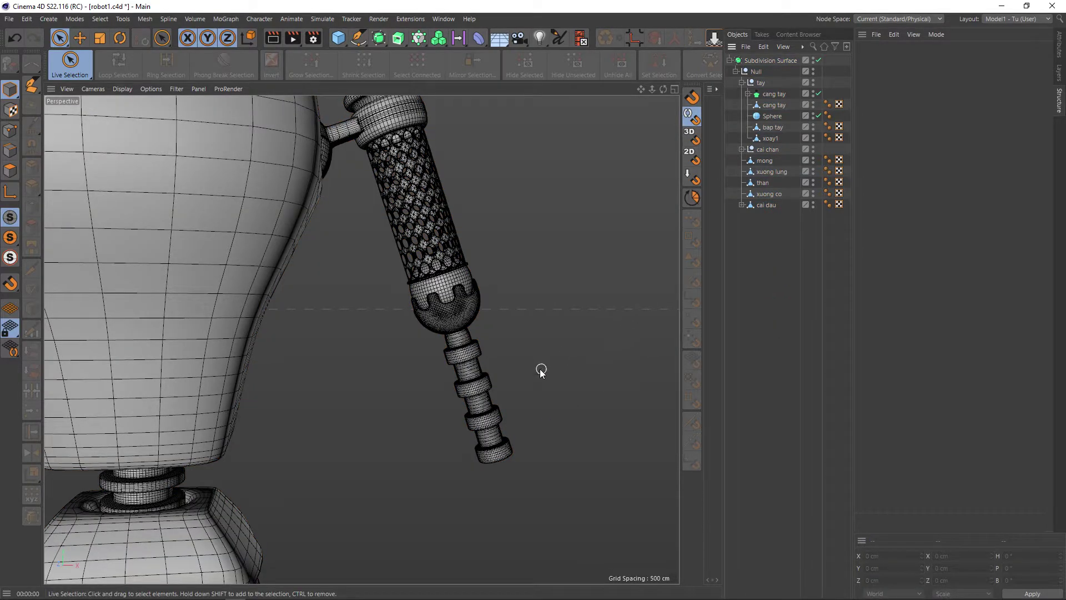
pyautogui.scroll(-5, 516, 368)
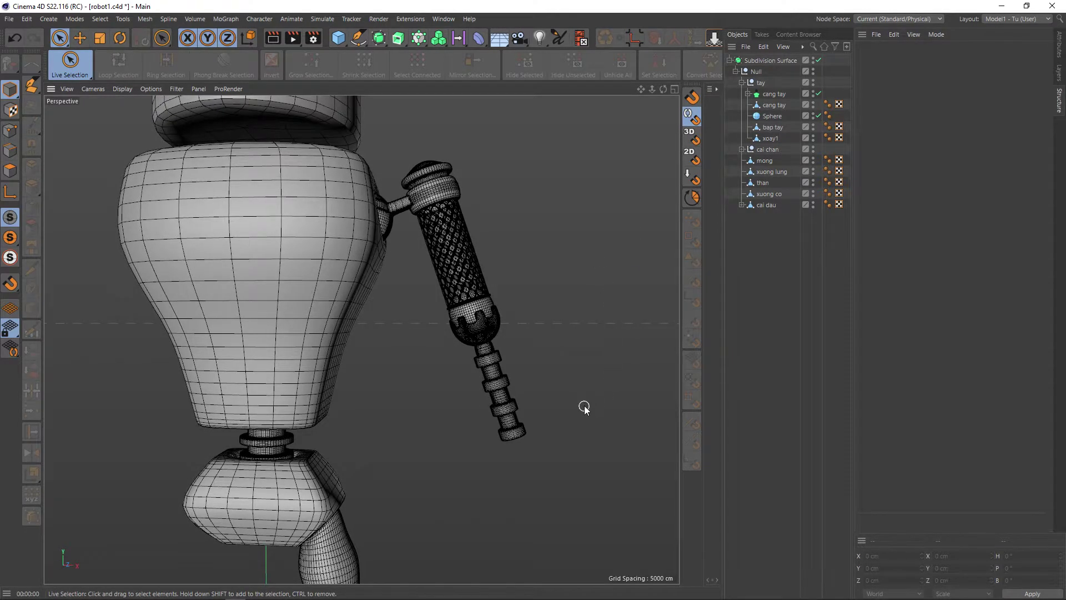
pyautogui.keyDown('alt'); pyautogui.moveTo(583, 407); pyautogui.dragTo(544, 353); pyautogui.keyUp('alt')
pyautogui.scroll(-3, 488, 409)
pyautogui.scroll(-3, 493, 409)
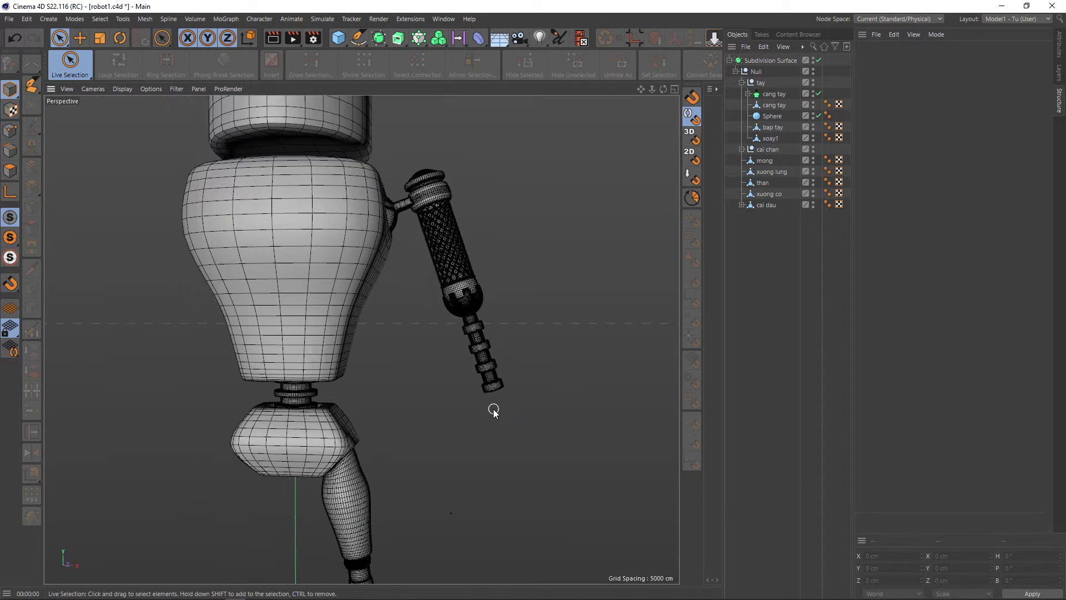
pyautogui.scroll(-3, 493, 409)
pyautogui.keyDown('alt'); pyautogui.moveTo(493, 426); pyautogui.dragTo(487, 378); pyautogui.keyUp('alt')
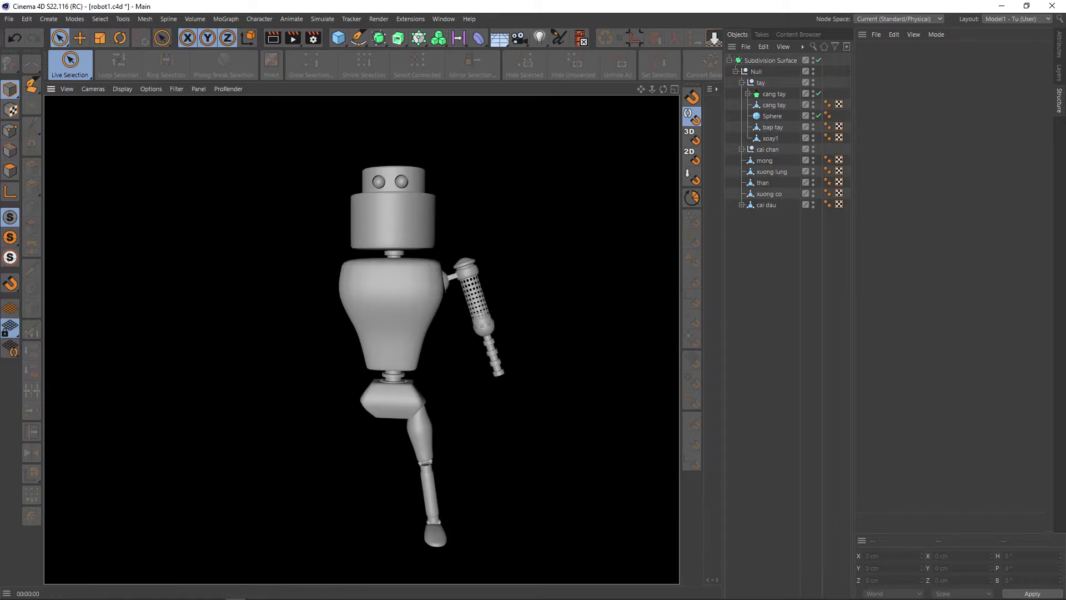
pyautogui.hotkey('alt', 'Tab')
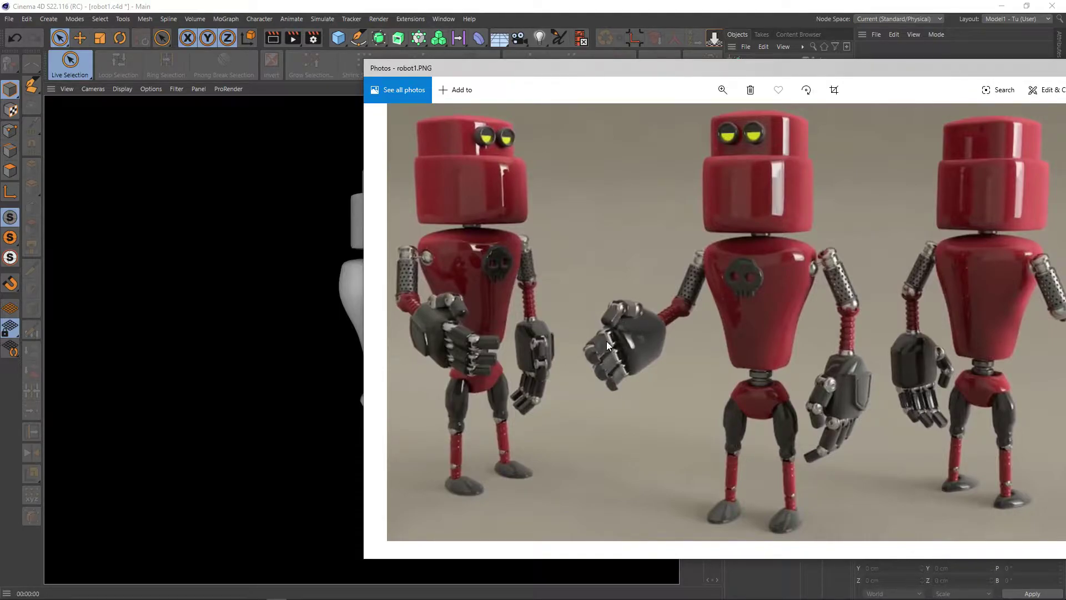
pyautogui.hotkey('alt', 'Tab')
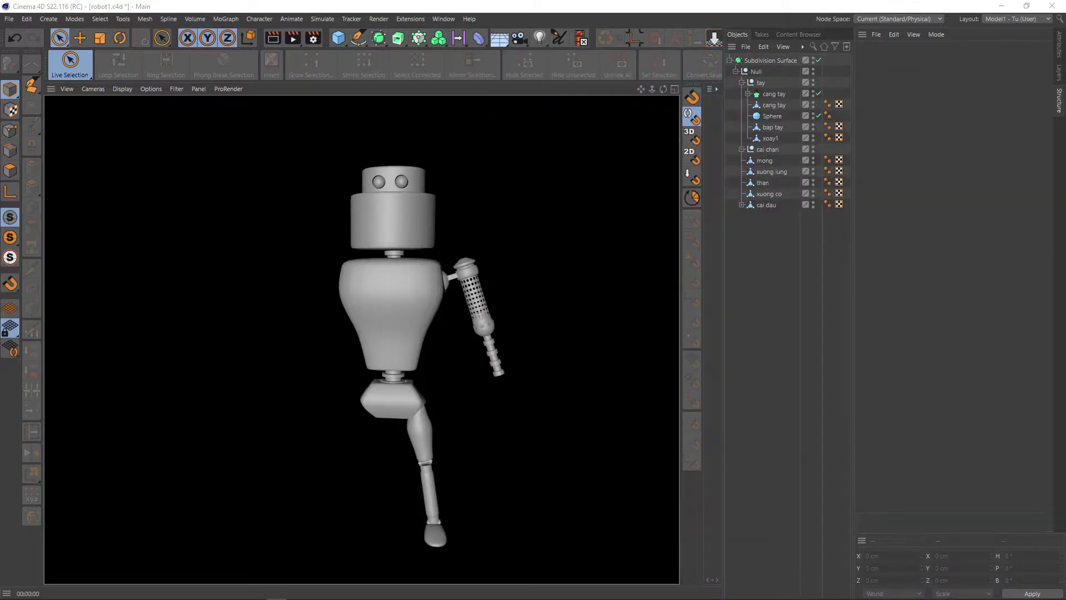
pyautogui.scroll(3, 509, 376)
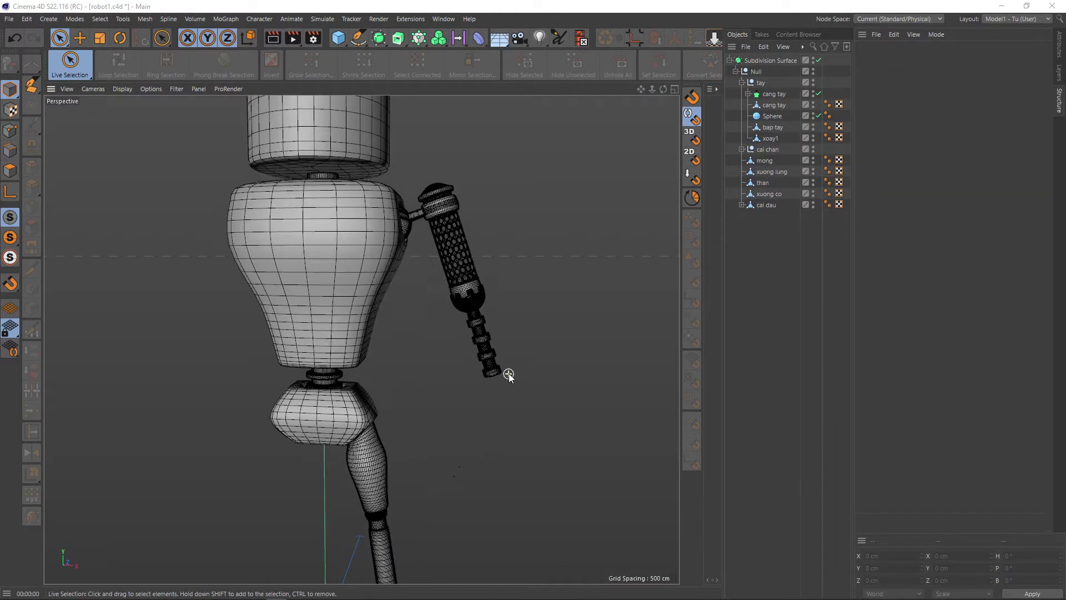
# Step: Add a new cube and scale it down to 90.8 cm
pyautogui.click(339, 38)
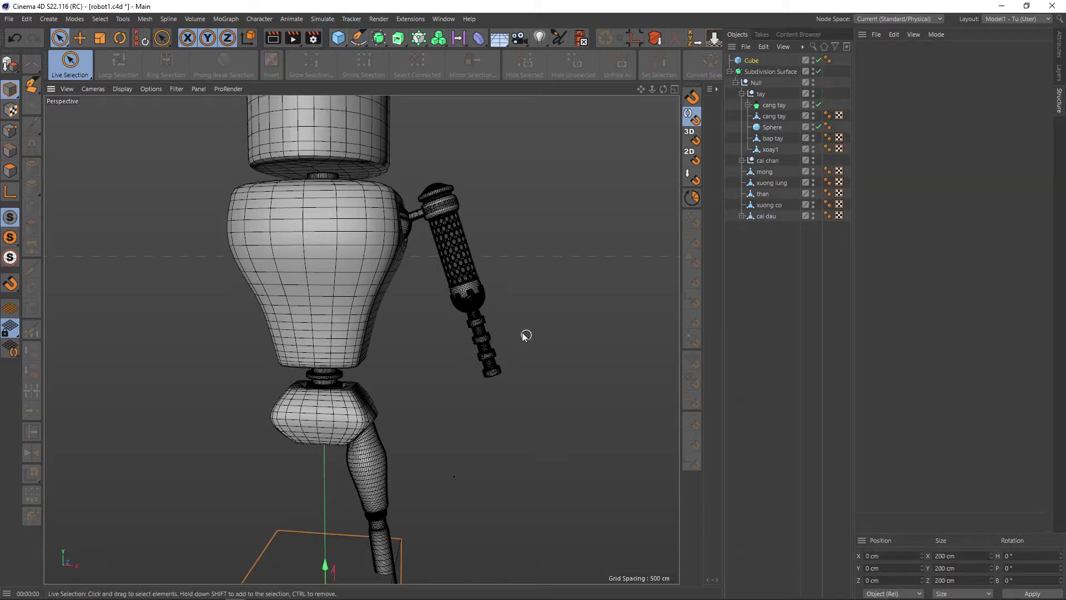
pyautogui.moveTo(413, 471); pyautogui.dragTo(374, 388, button='middle')
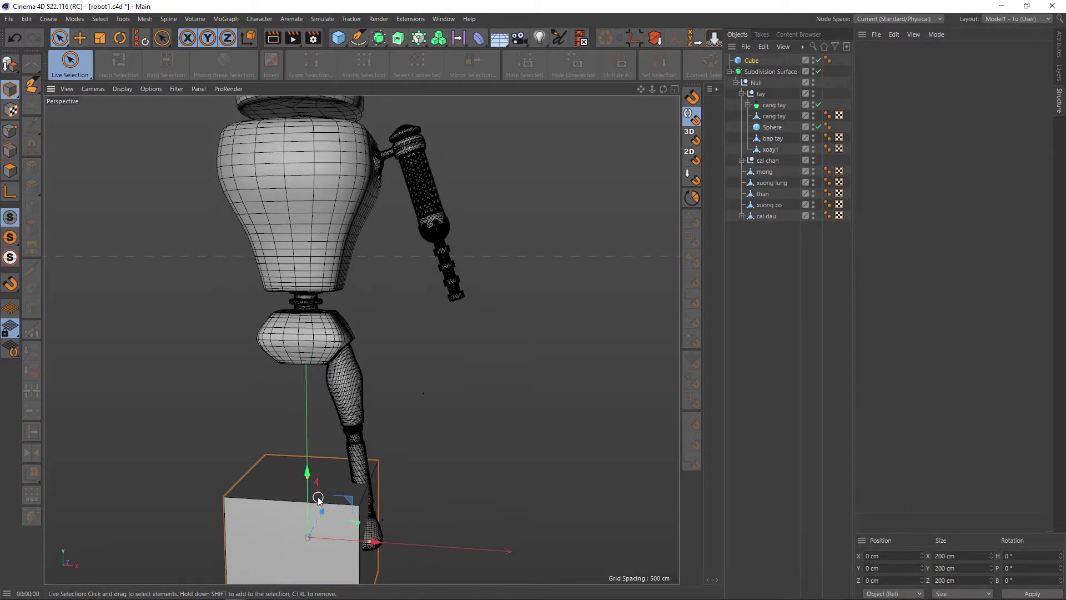
pyautogui.press('t')
pyautogui.moveTo(398, 481); pyautogui.dragTo(270, 525)
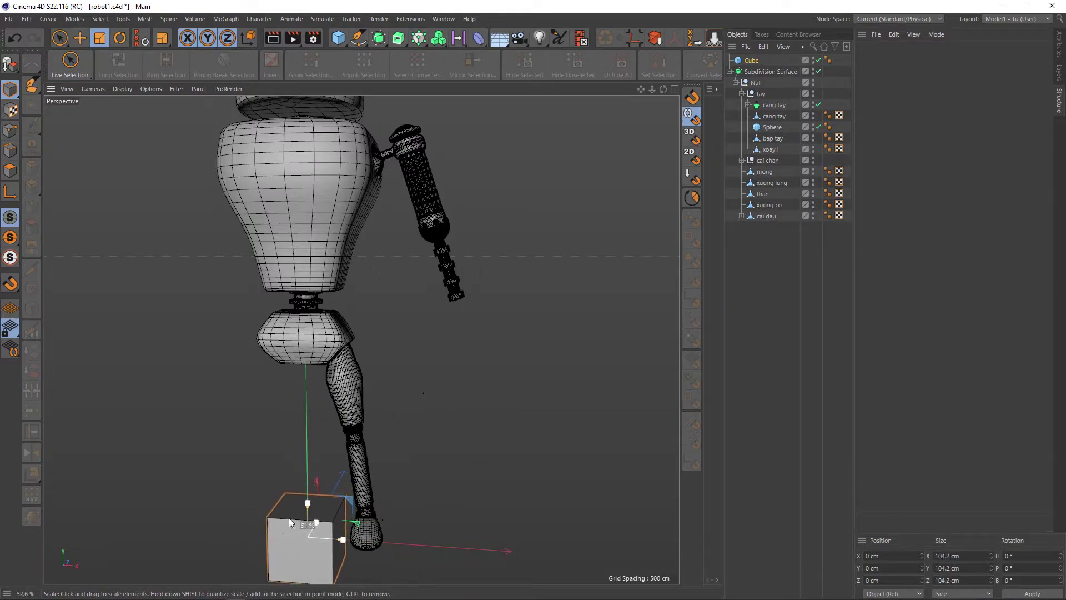
# Step: Align the cube to the Subdivision Surface's position with Transfer
pyautogui.click(694, 44)
pyautogui.click(463, 298)
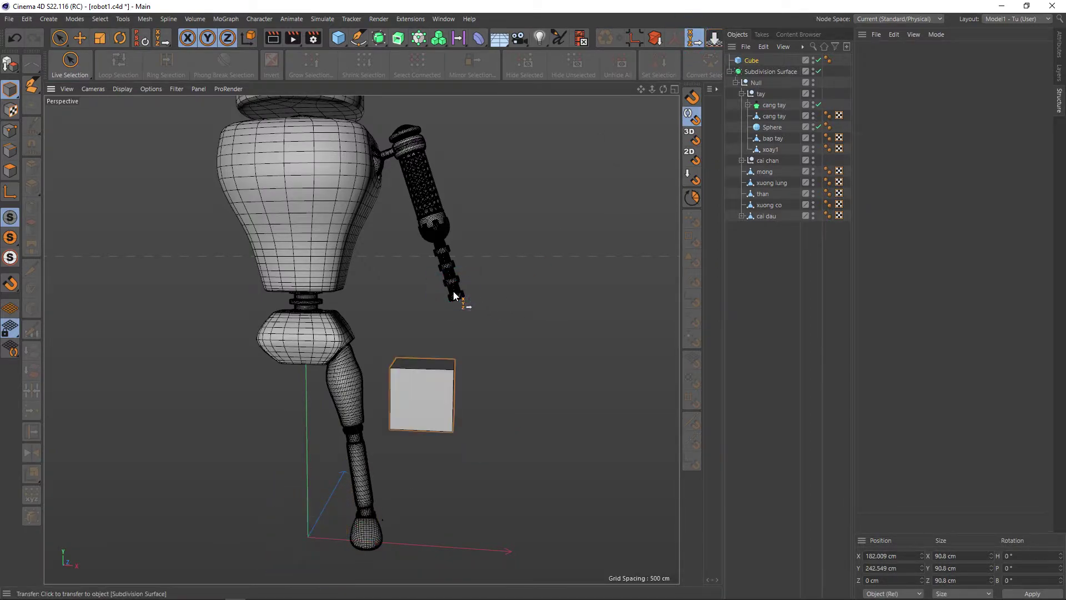
pyautogui.scroll(2, 452, 299)
pyautogui.scroll(2, 452, 300)
pyautogui.scroll(2, 432, 358)
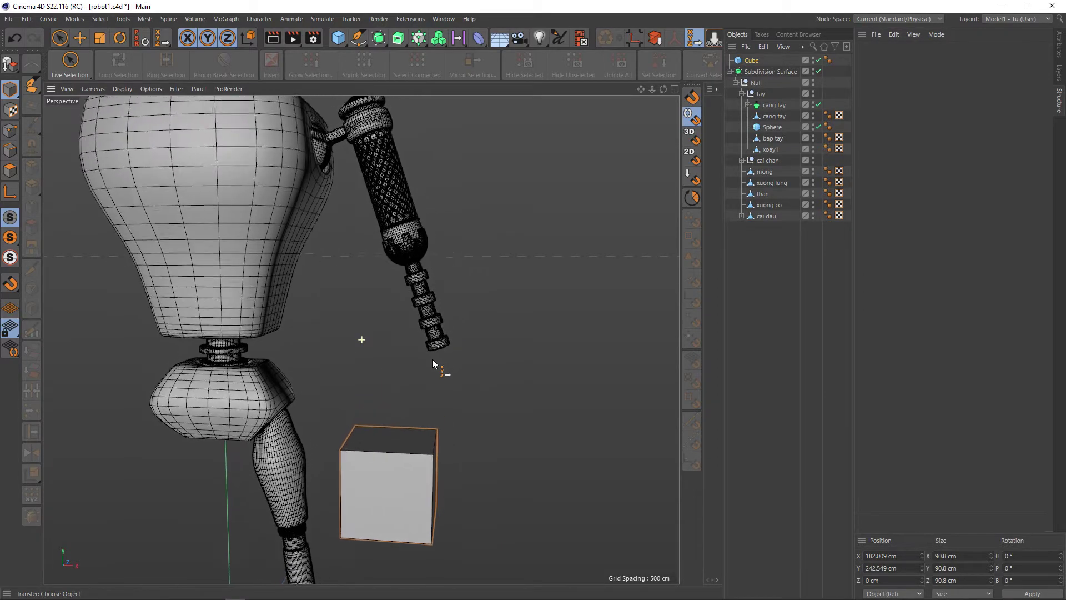
pyautogui.scroll(1, 452, 362)
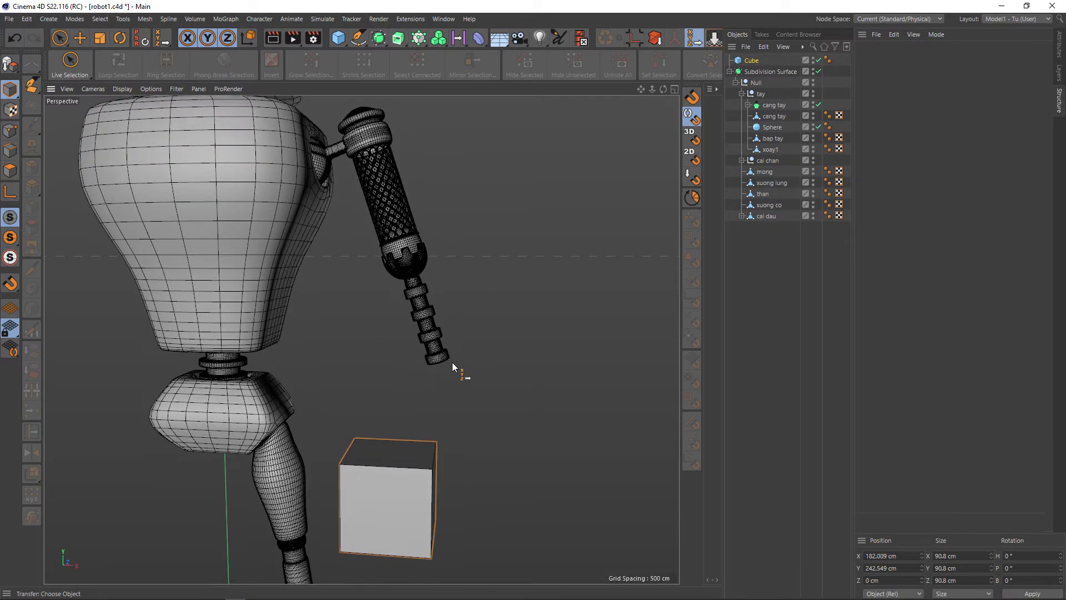
pyautogui.click(769, 73)
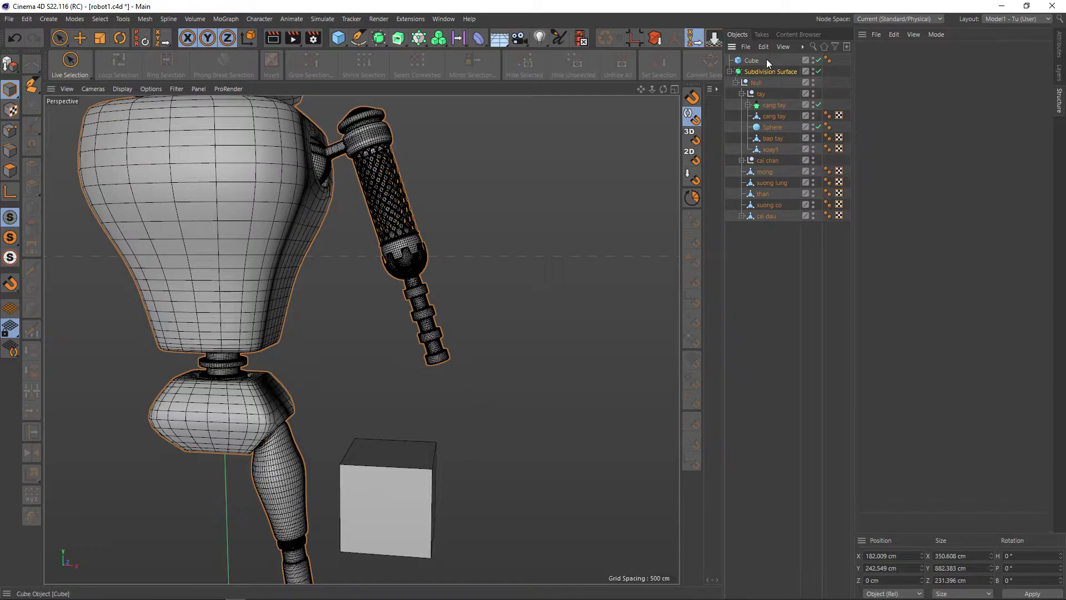
pyautogui.click(766, 59)
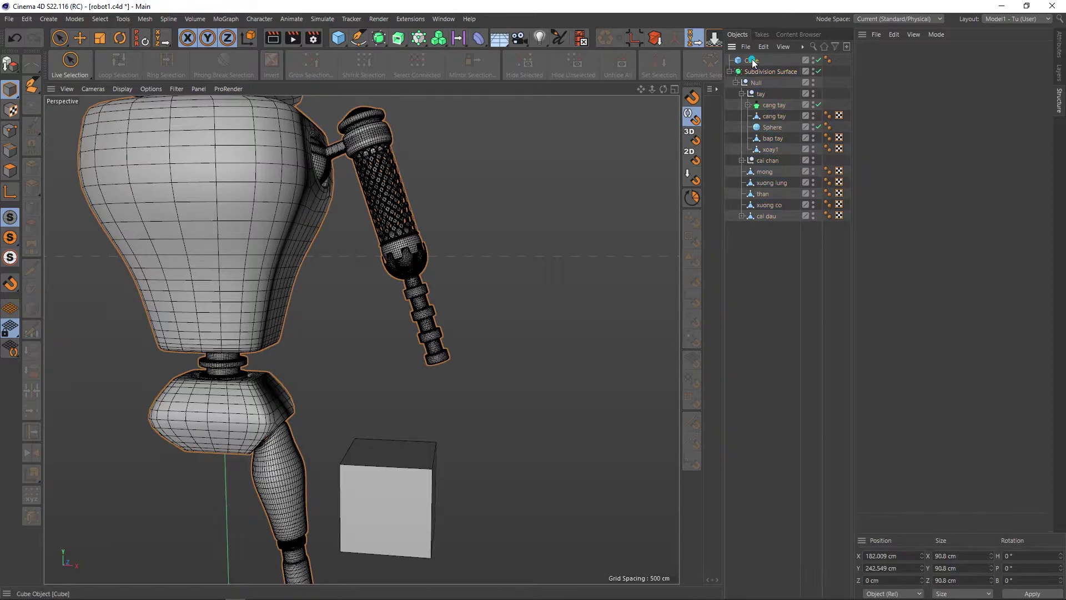
pyautogui.click(769, 116)
pyautogui.hotkey('ctrl', 'z')
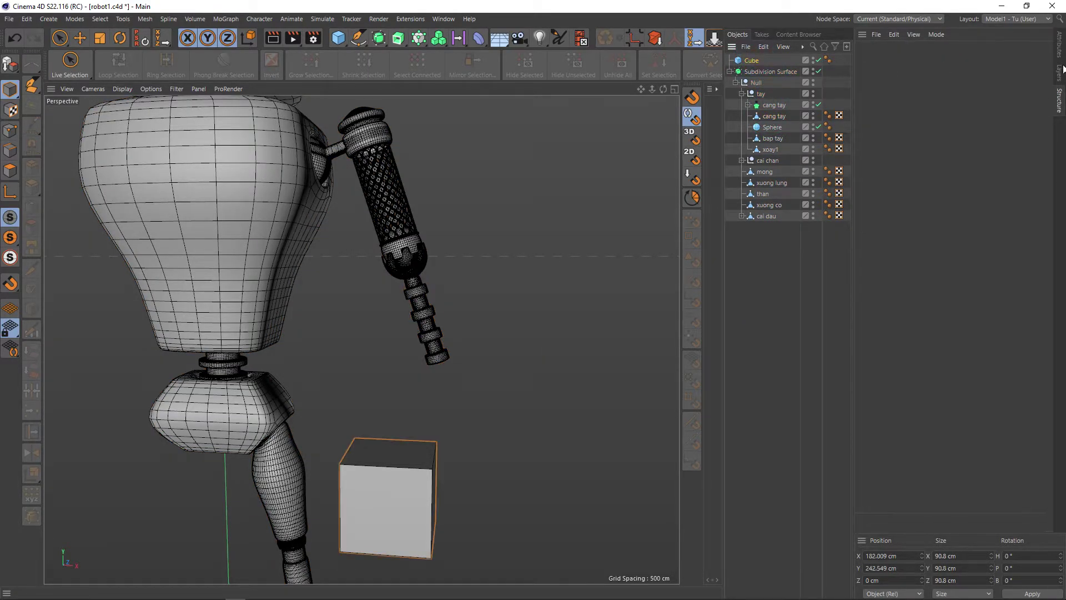
# Step: Parent the cube under cang tay and reset its PSR to the forearm's tip
pyautogui.click(1059, 45)
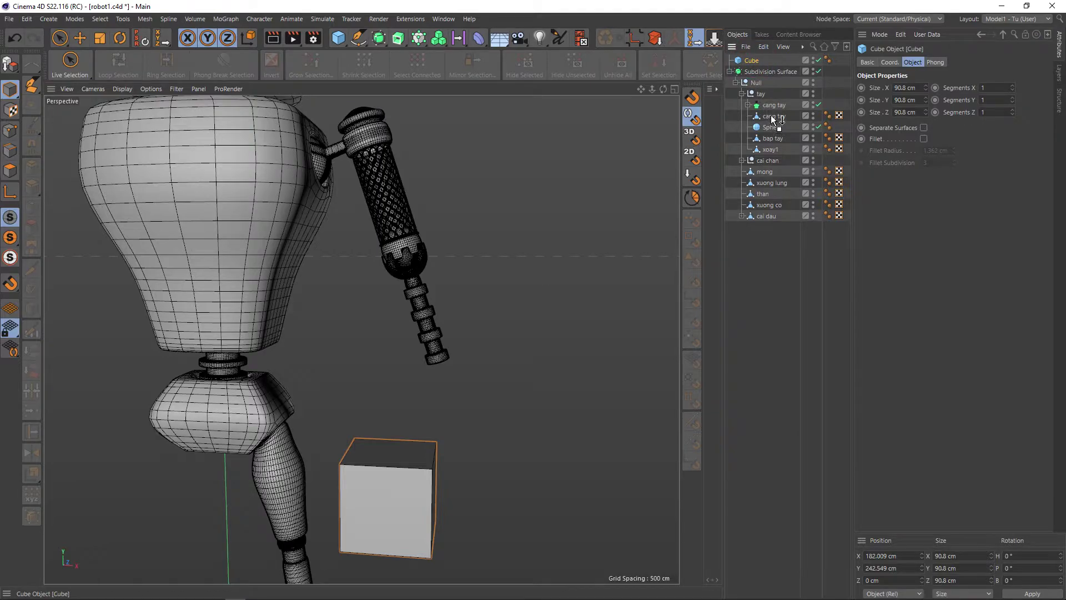
pyautogui.moveTo(767, 109); pyautogui.dragTo(772, 114)
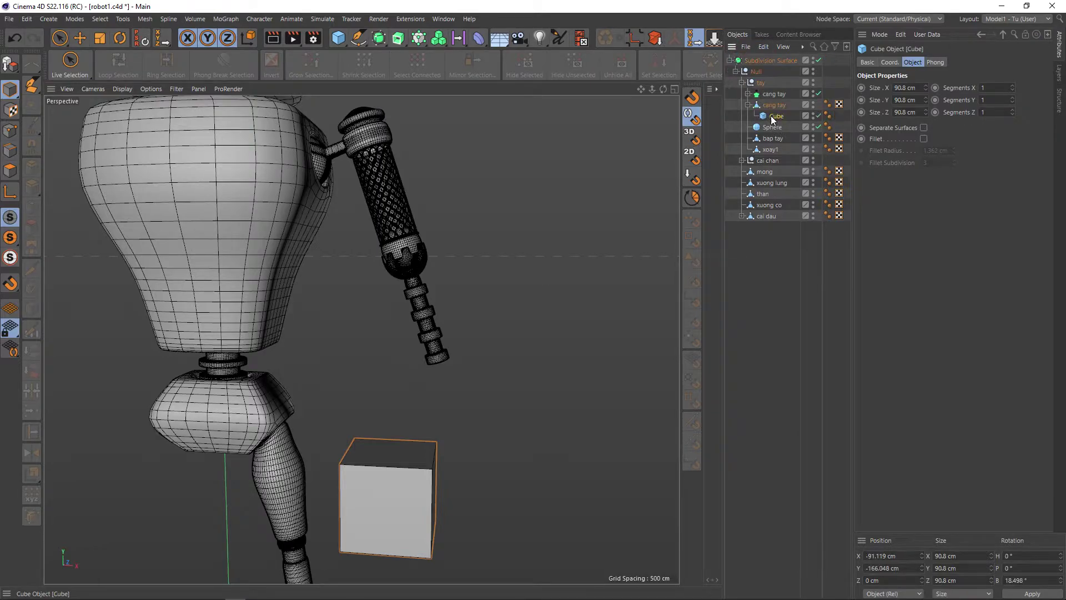
pyautogui.click(140, 34)
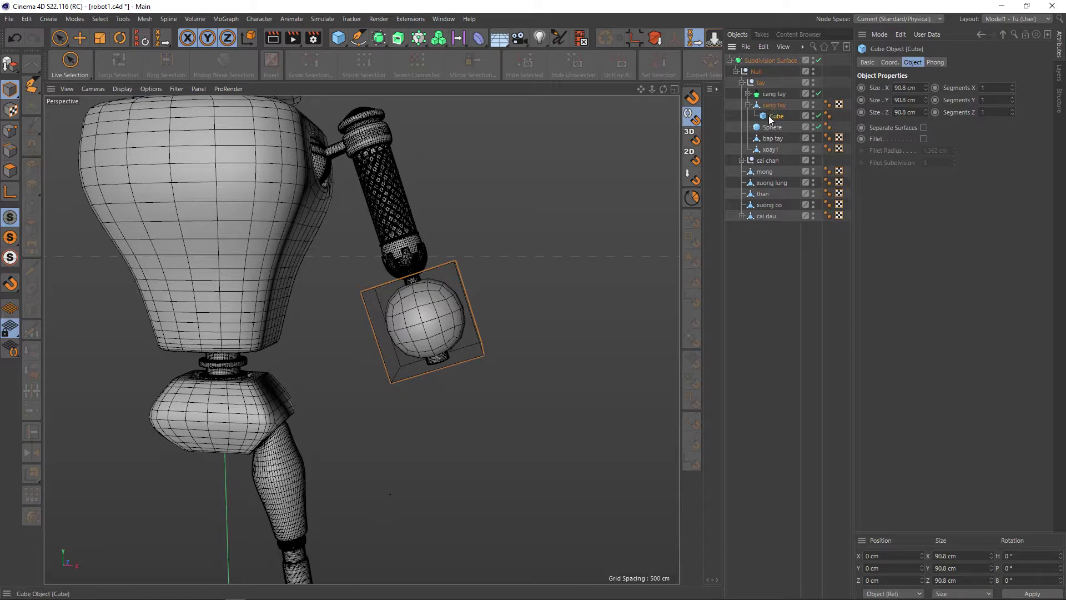
# Step: Move the cube directly under tay and rename it 'ban tay'
pyautogui.moveTo(770, 117); pyautogui.dragTo(770, 94)
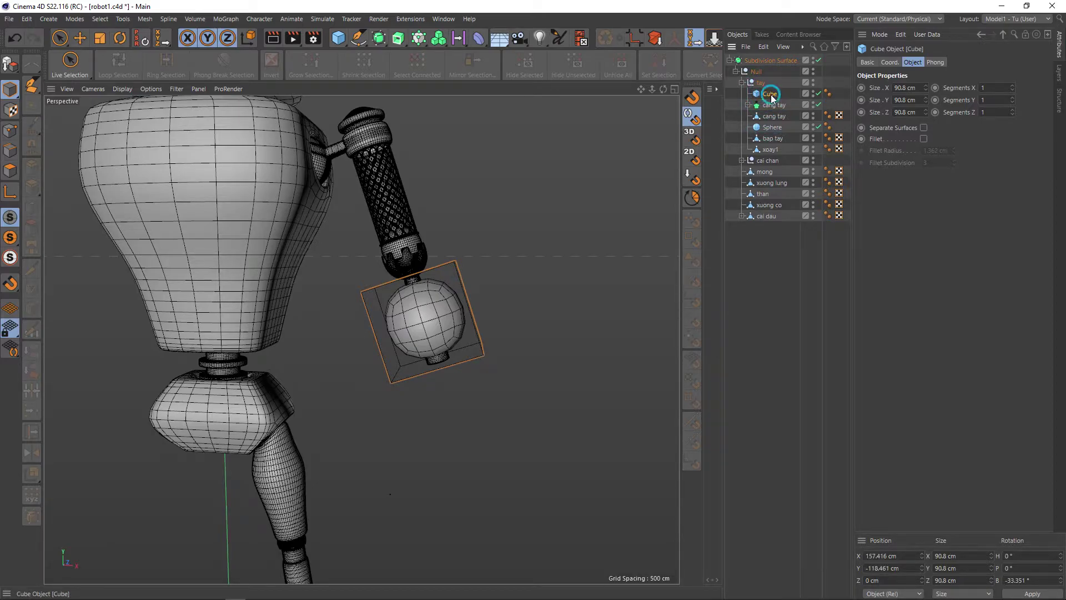
pyautogui.doubleClick(770, 93)
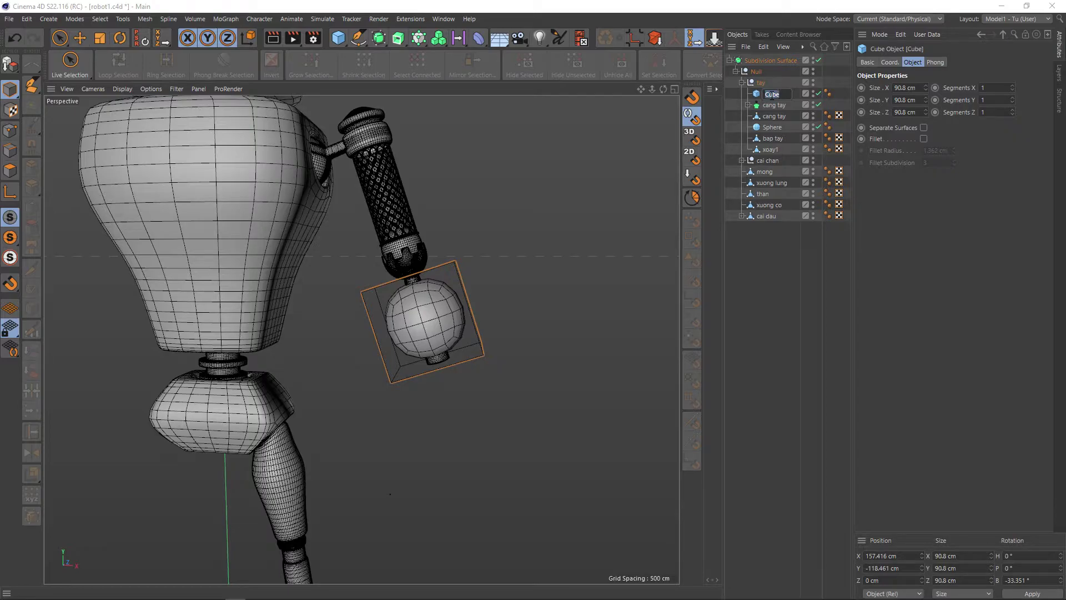
pyautogui.click(777, 94)
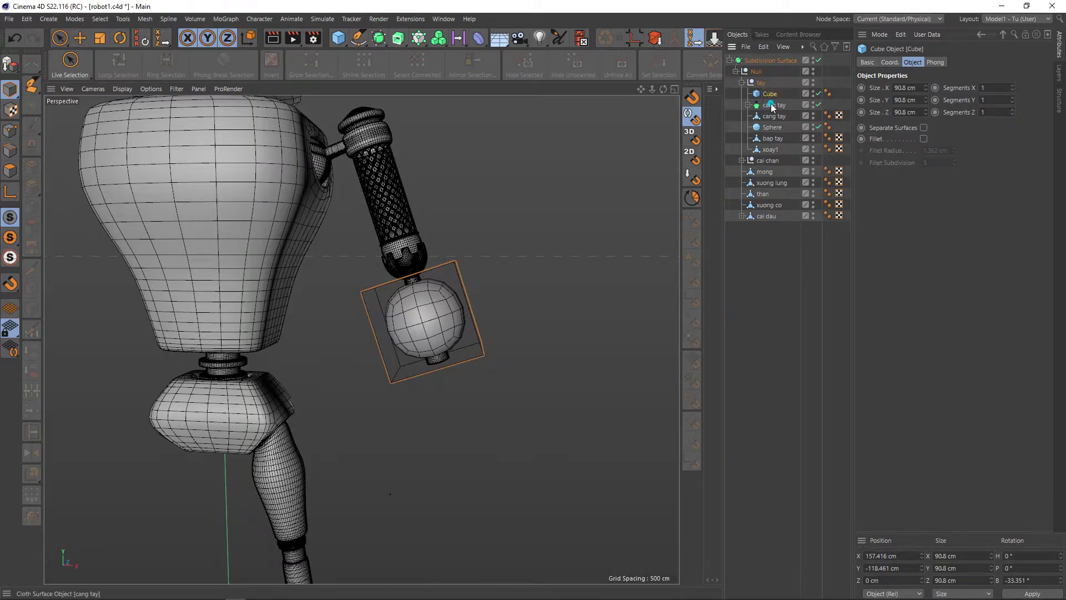
pyautogui.press('BackSpace')
pyautogui.press('BackSpace')
pyautogui.press('BackSpace')
pyautogui.write('ban tay')
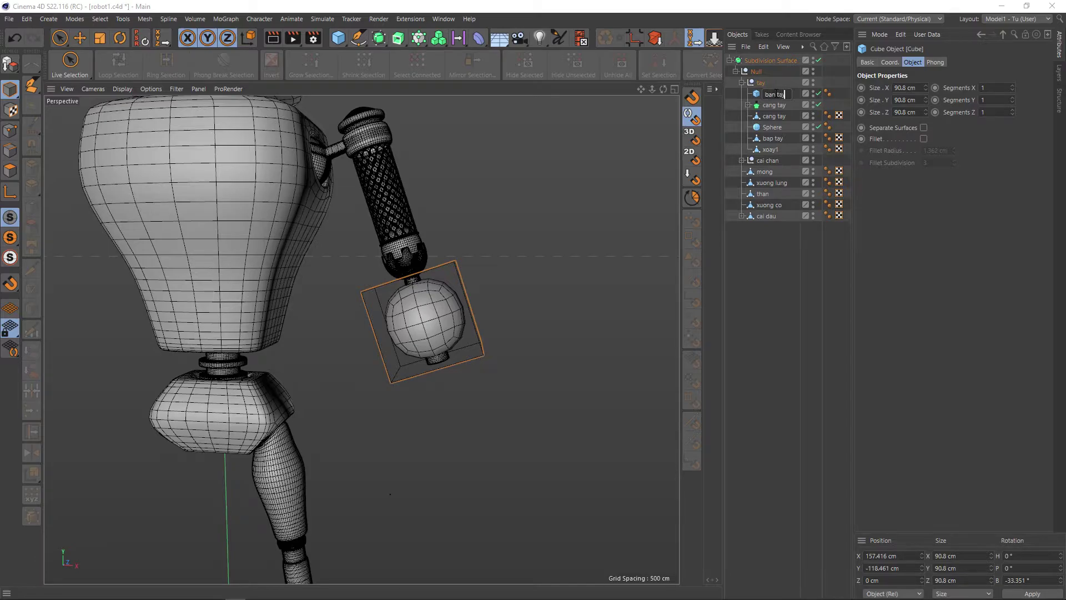
pyautogui.press('Return')
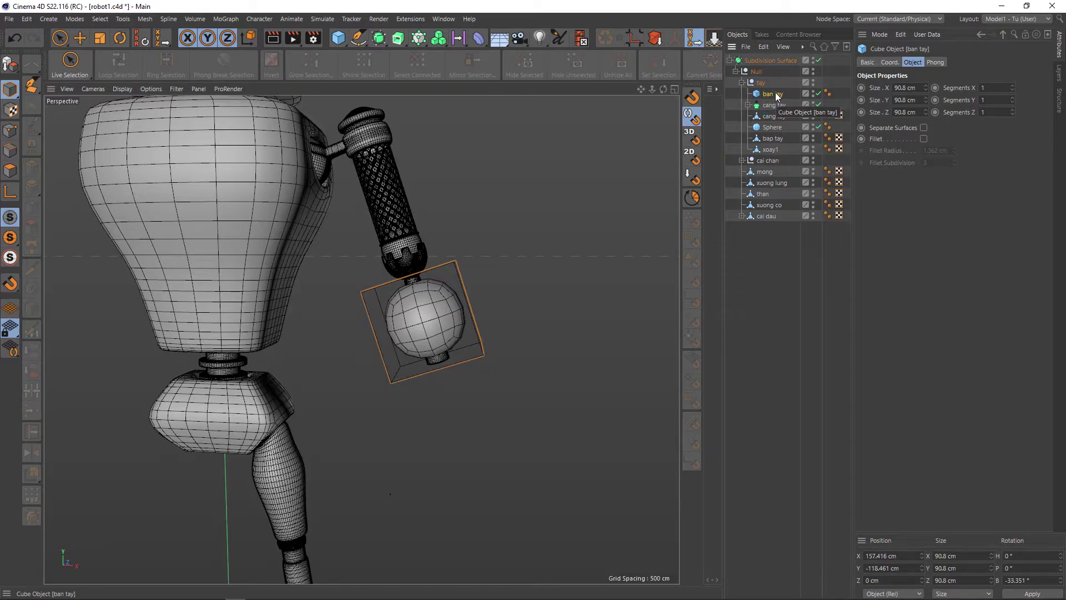
# Step: Group the cube into a null named 'ban tay', save, and select the cube inside
pyautogui.hotkey('alt', 'g')
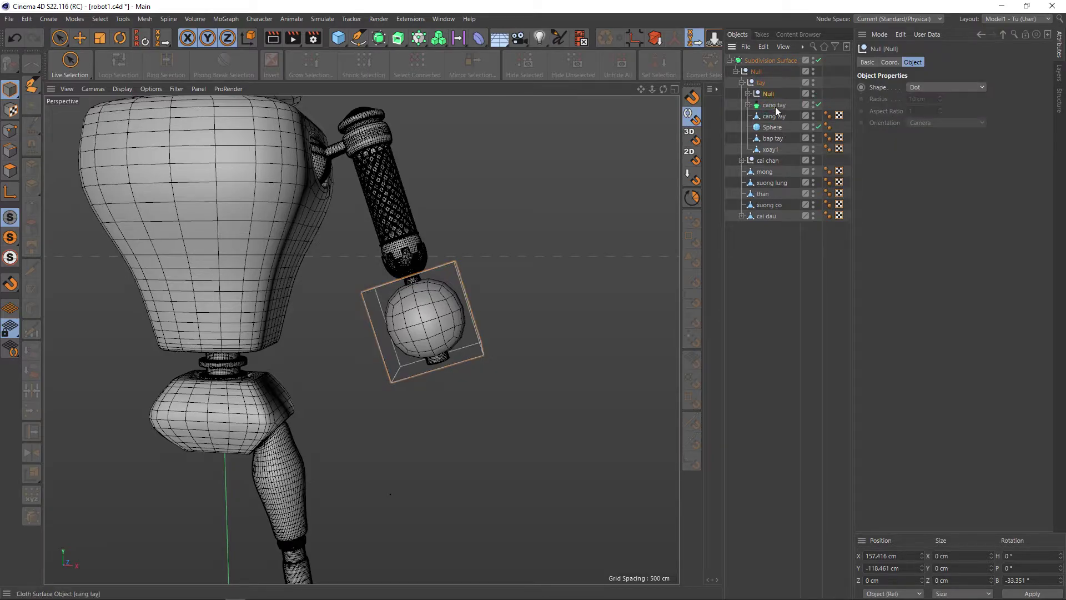
pyautogui.doubleClick(769, 93)
pyautogui.write('ban tay')
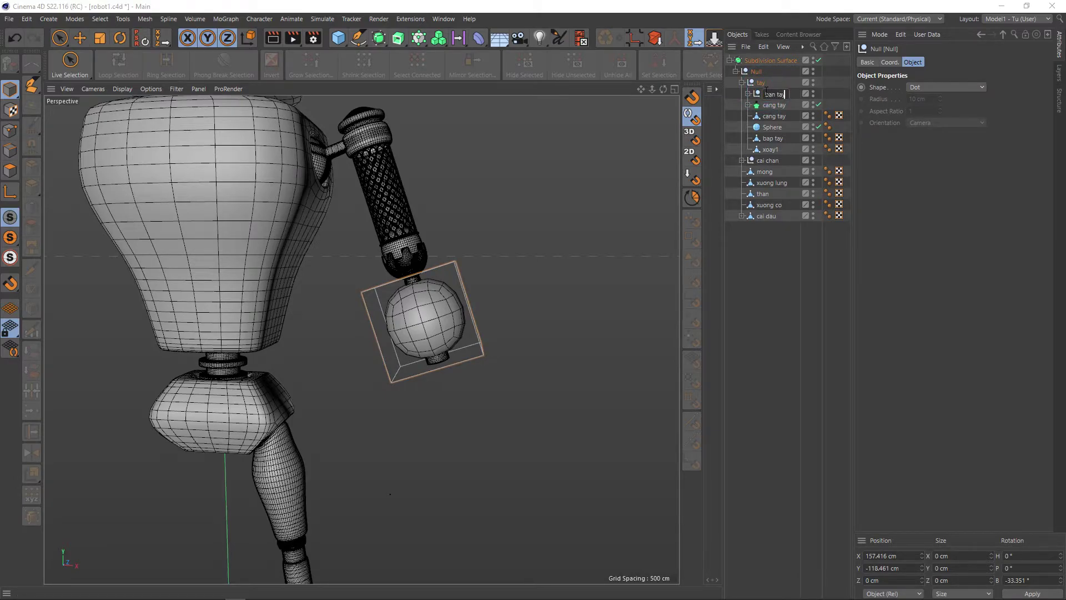
pyautogui.press('Return')
pyautogui.hotkey('ctrl', 's')
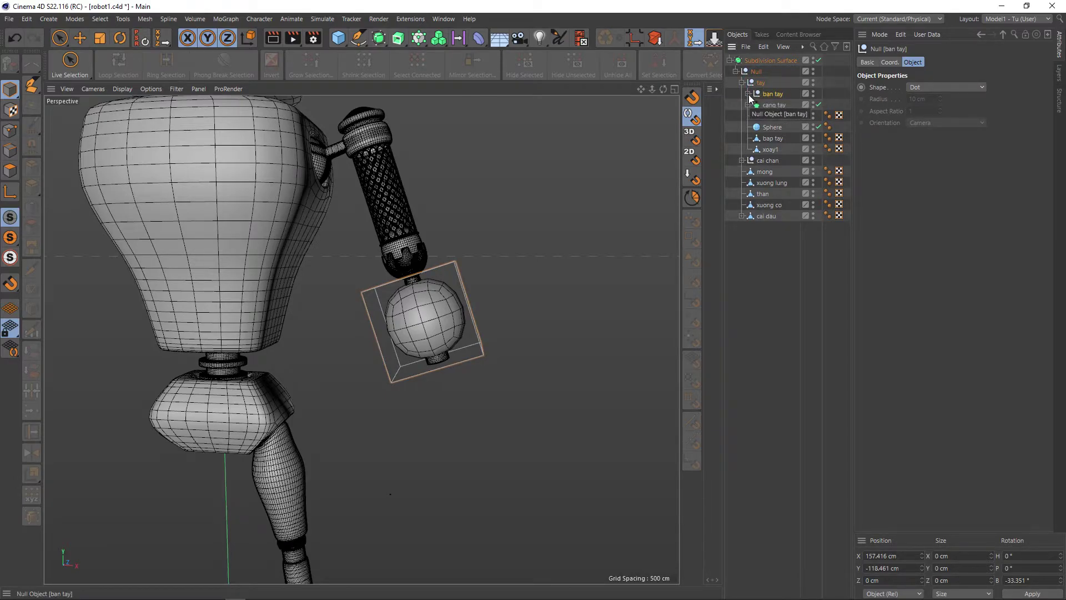
pyautogui.click(748, 95)
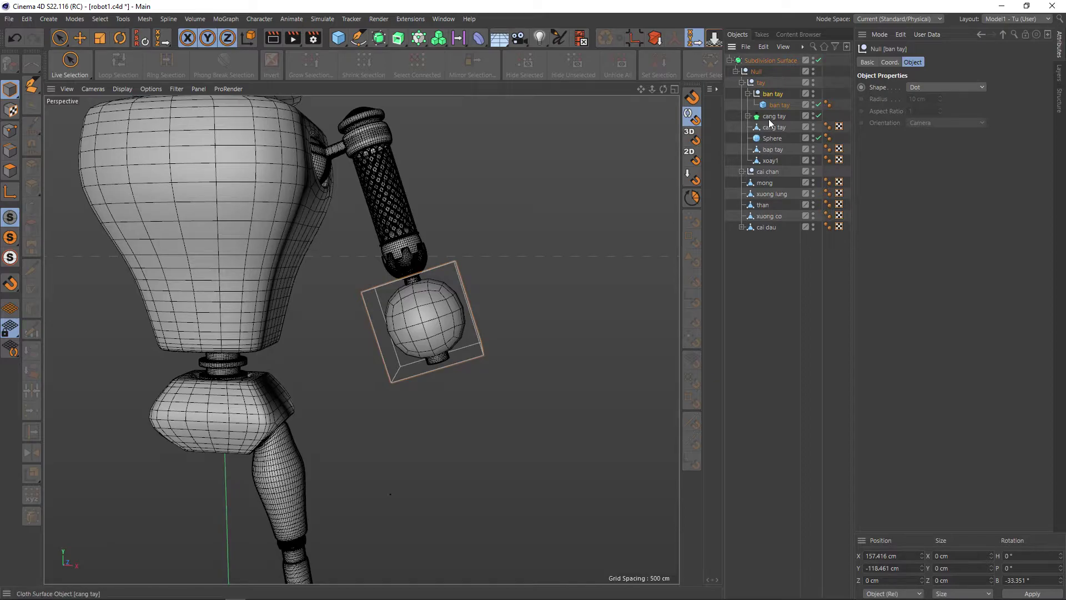
pyautogui.click(777, 105)
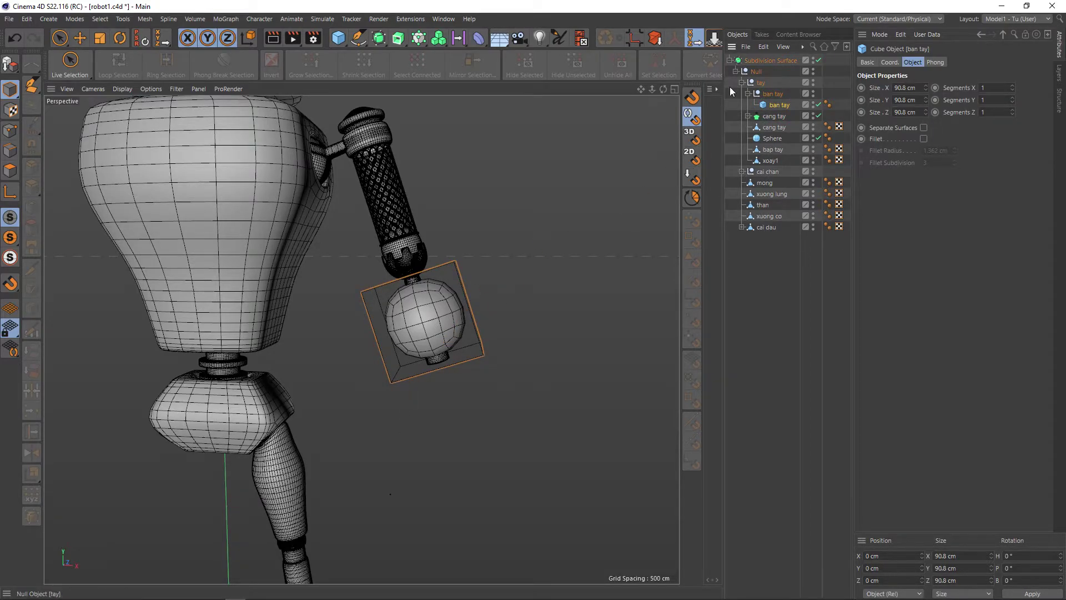
# Step: Turn off subdivision smoothing, zoom into the hand cube, and orbit around its top and side
pyautogui.press('q')
pyautogui.scroll(2, 366, 307)
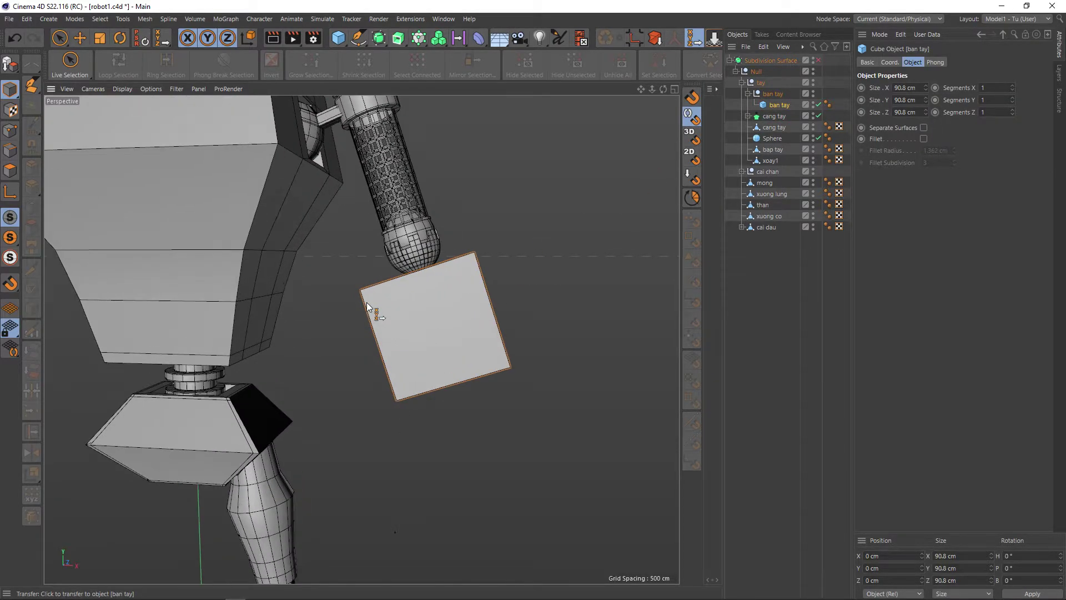
pyautogui.scroll(1, 427, 350)
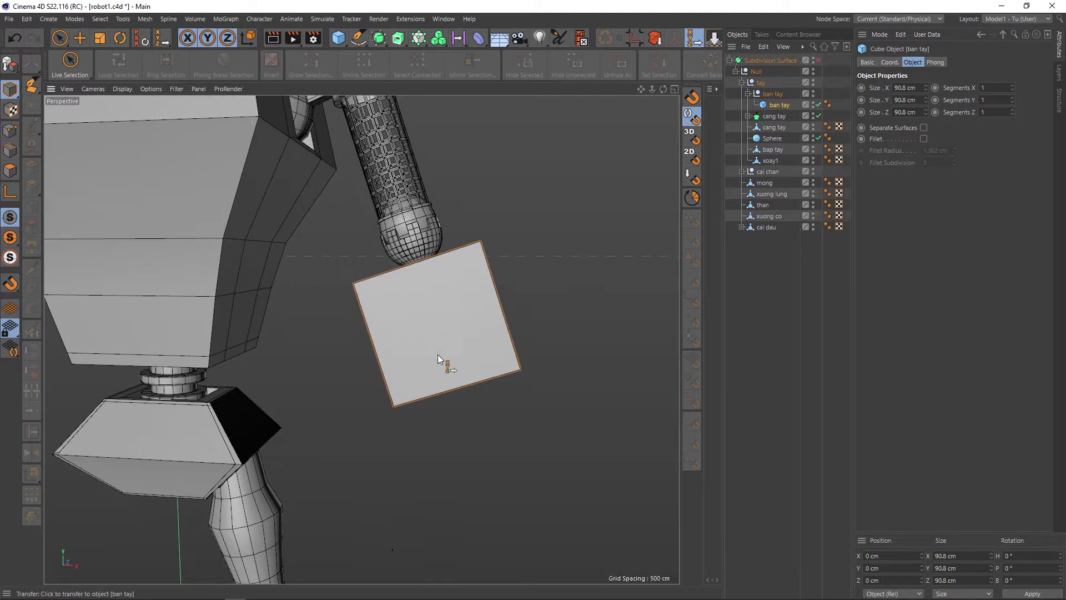
pyautogui.press('space')
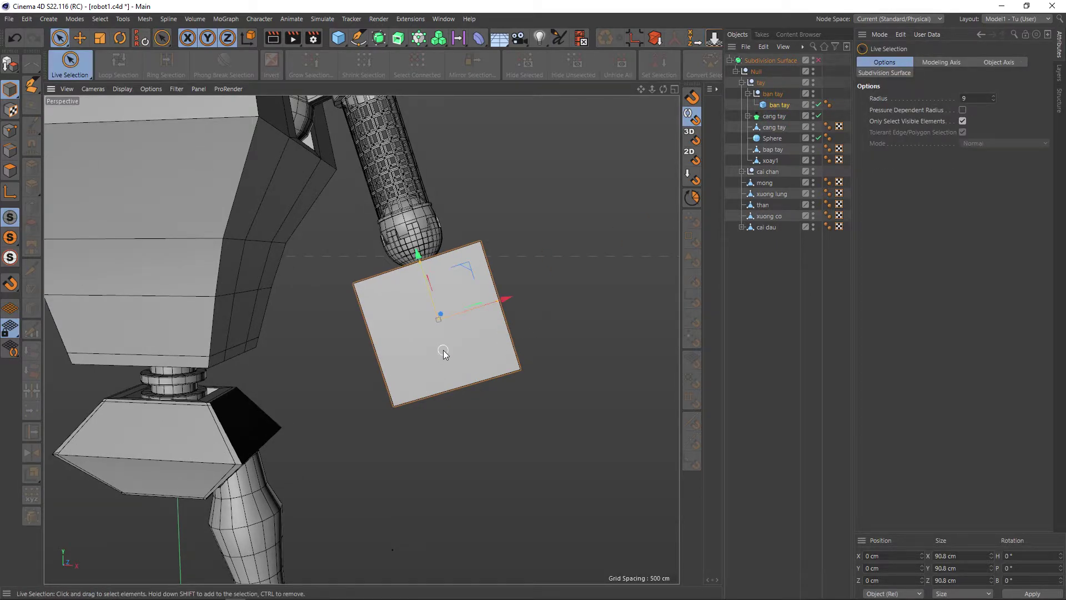
pyautogui.keyDown('alt'); pyautogui.moveTo(459, 326); pyautogui.dragTo(468, 341); pyautogui.keyUp('alt')
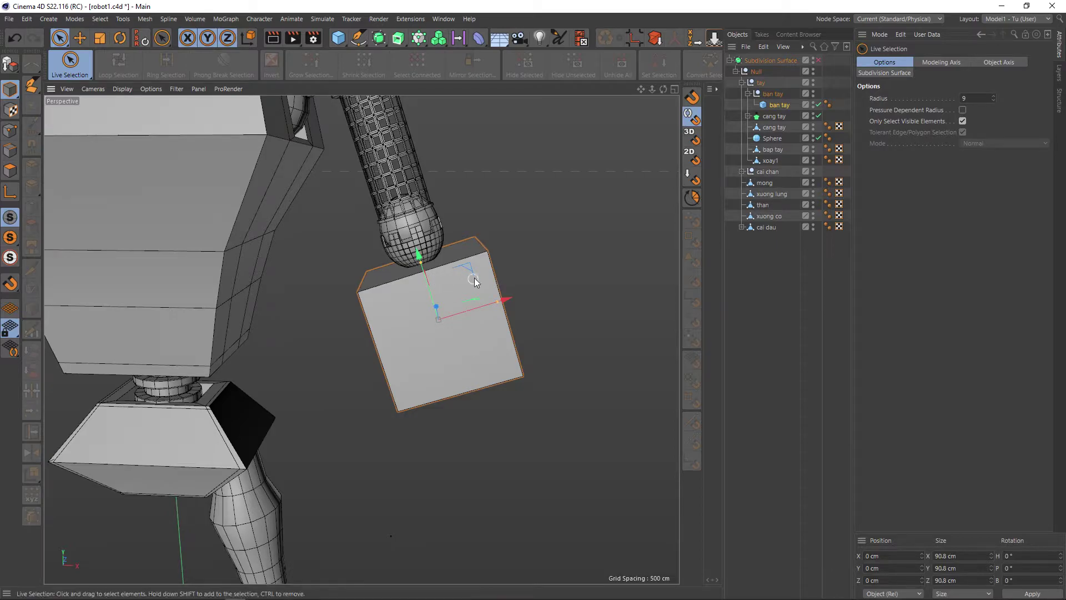
pyautogui.moveTo(471, 277)
pyautogui.keyDown('alt'); pyautogui.mouseDown()
pyautogui.moveTo(465, 326)
pyautogui.moveTo(477, 306)
pyautogui.moveTo(387, 332)
pyautogui.moveTo(471, 288)
pyautogui.moveTo(450, 303)
pyautogui.mouseUp(); pyautogui.keyUp('alt')
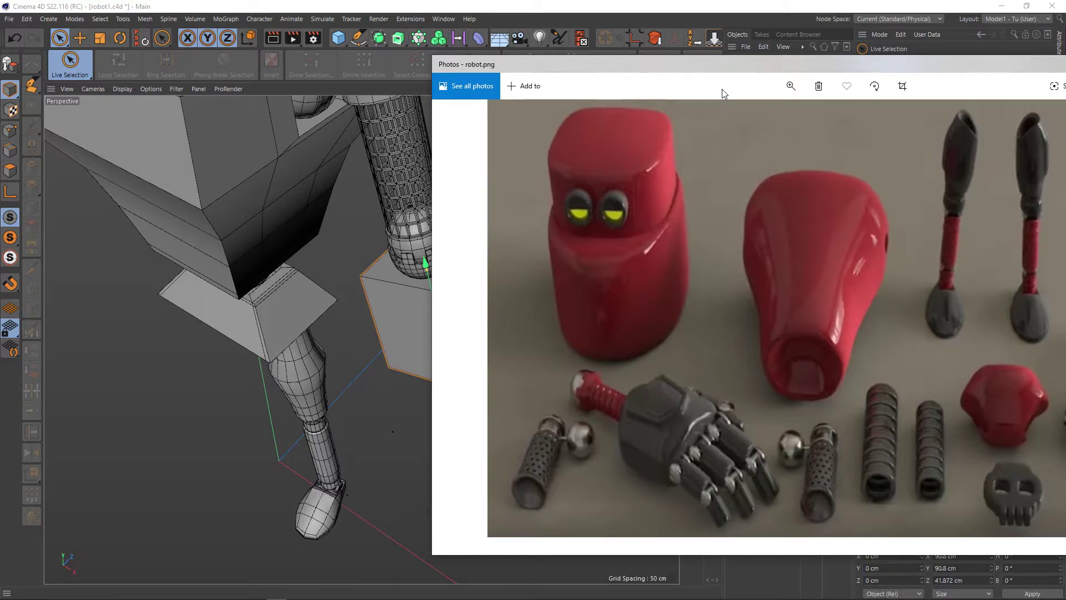
# Step: Close the reference photo and narrow the hand cube along X to 79.4 cm
pyautogui.hotkey('alt', 'F4')
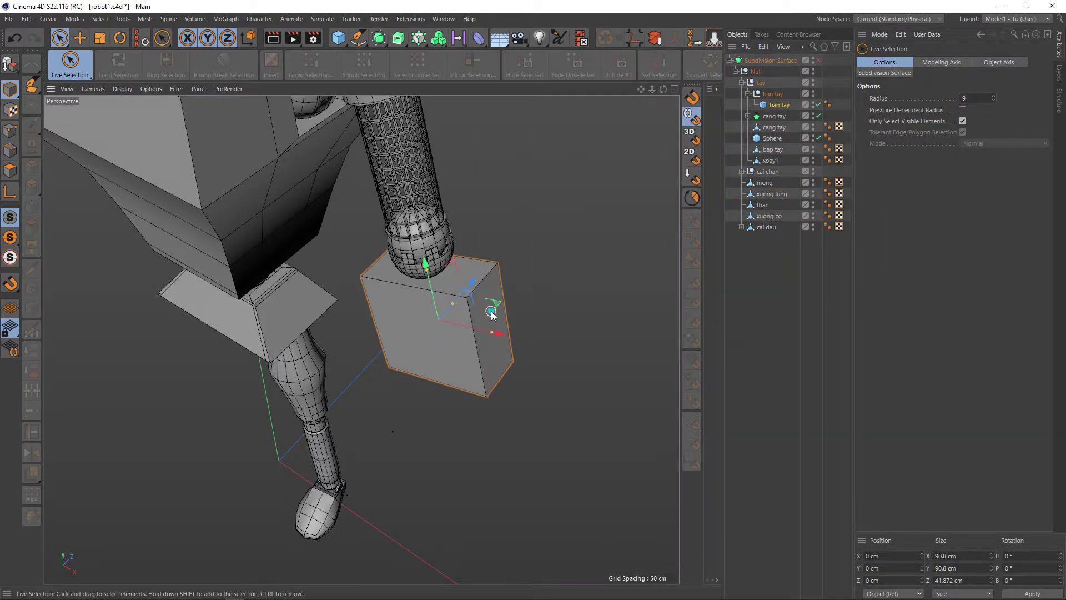
pyautogui.keyDown('alt'); pyautogui.moveTo(491, 317); pyautogui.dragTo(508, 244); pyautogui.keyUp('alt')
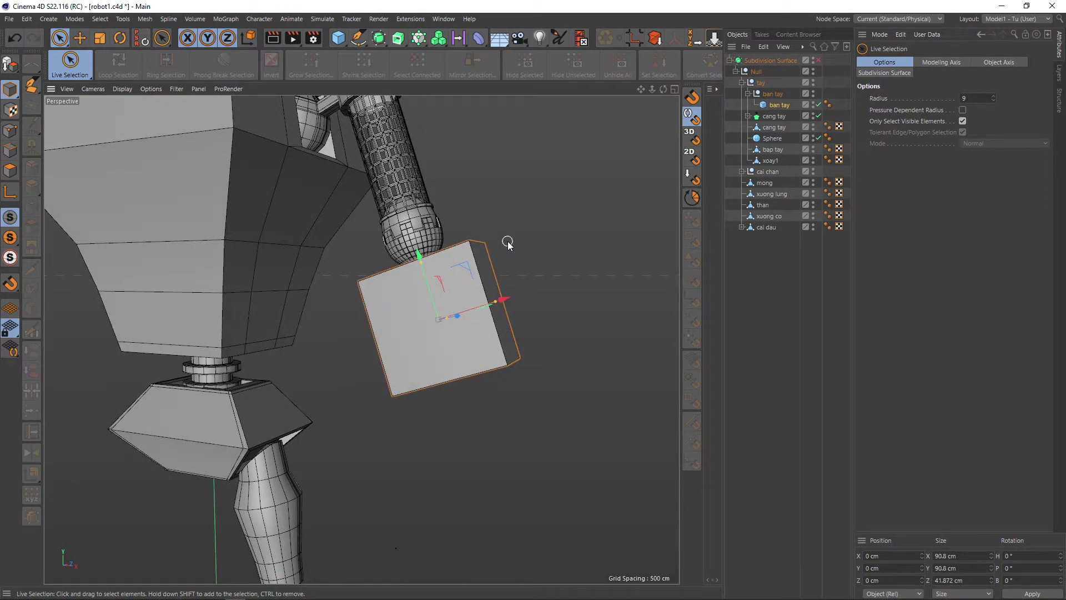
pyautogui.moveTo(509, 244)
pyautogui.keyDown('alt'); pyautogui.mouseDown()
pyautogui.moveTo(521, 270)
pyautogui.moveTo(492, 302)
pyautogui.mouseUp(); pyautogui.keyUp('alt')
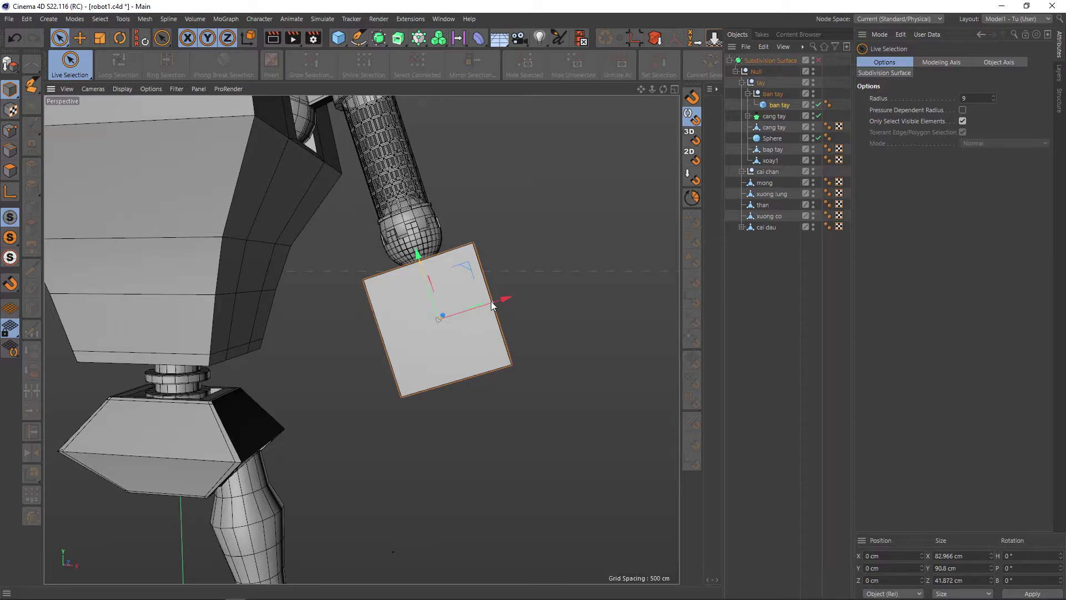
pyautogui.moveTo(491, 301); pyautogui.dragTo(491, 309)
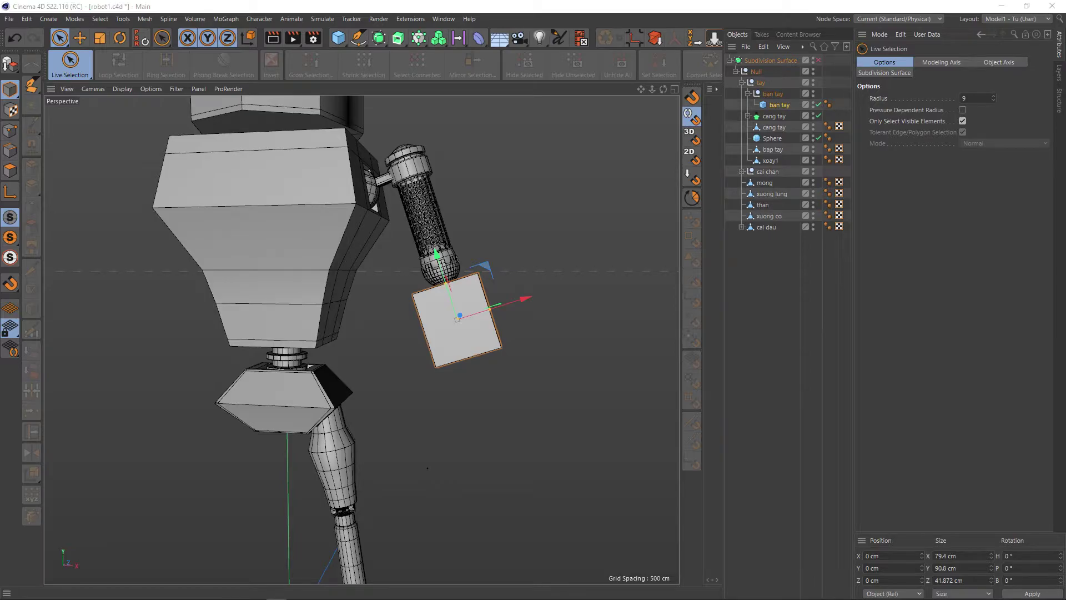
# Step: Thin the hand cube along Z to 36.678 cm and inspect it with the arm
pyautogui.moveTo(476, 316)
pyautogui.keyDown('alt'); pyautogui.mouseDown()
pyautogui.moveTo(422, 304)
pyautogui.moveTo(349, 358)
pyautogui.mouseUp(); pyautogui.keyUp('alt')
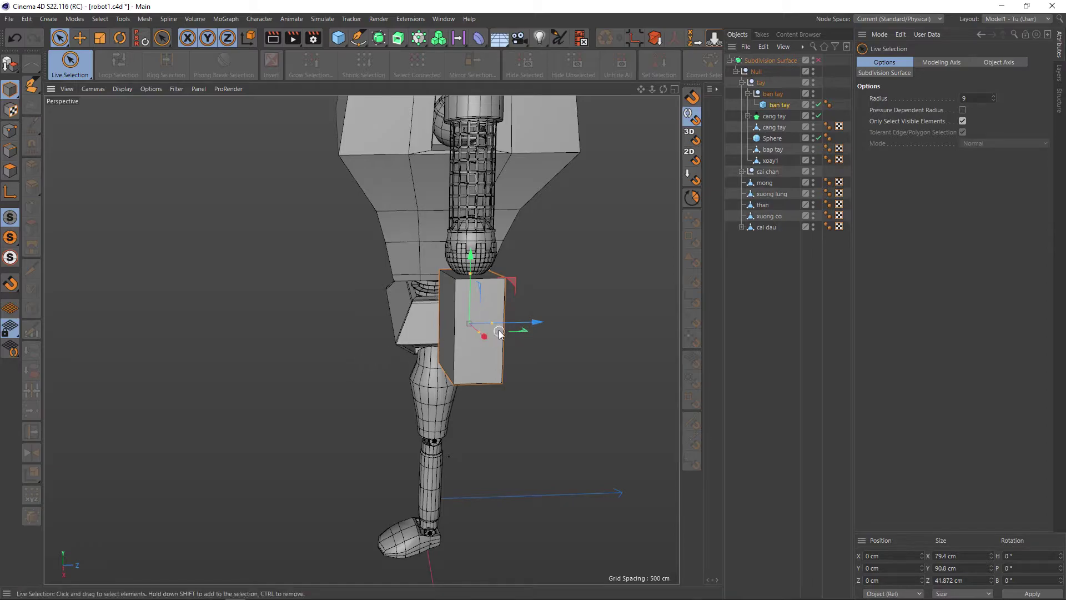
pyautogui.moveTo(492, 323); pyautogui.dragTo(625, 319)
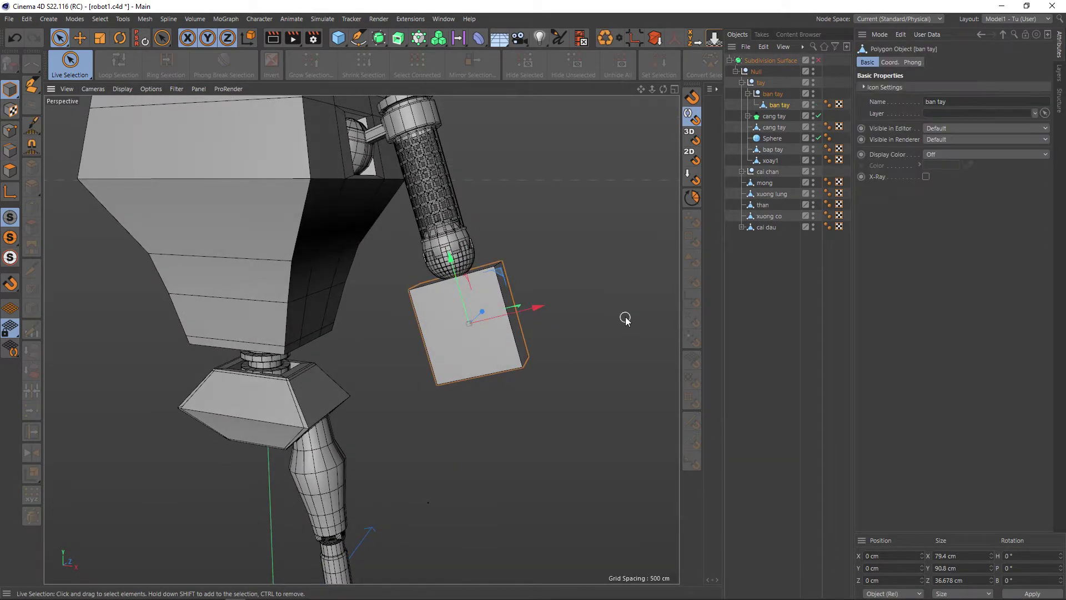
pyautogui.scroll(2, 491, 251)
pyautogui.scroll(2, 488, 253)
pyautogui.moveTo(488, 252)
pyautogui.keyDown('alt'); pyautogui.mouseDown()
pyautogui.moveTo(507, 281)
pyautogui.moveTo(301, 356)
pyautogui.moveTo(391, 320)
pyautogui.moveTo(427, 281)
pyautogui.moveTo(453, 276)
pyautogui.mouseUp(); pyautogui.keyUp('alt')
pyautogui.scroll(2, 440, 302)
pyautogui.scroll(2, 445, 310)
pyautogui.scroll(-3, 428, 281)
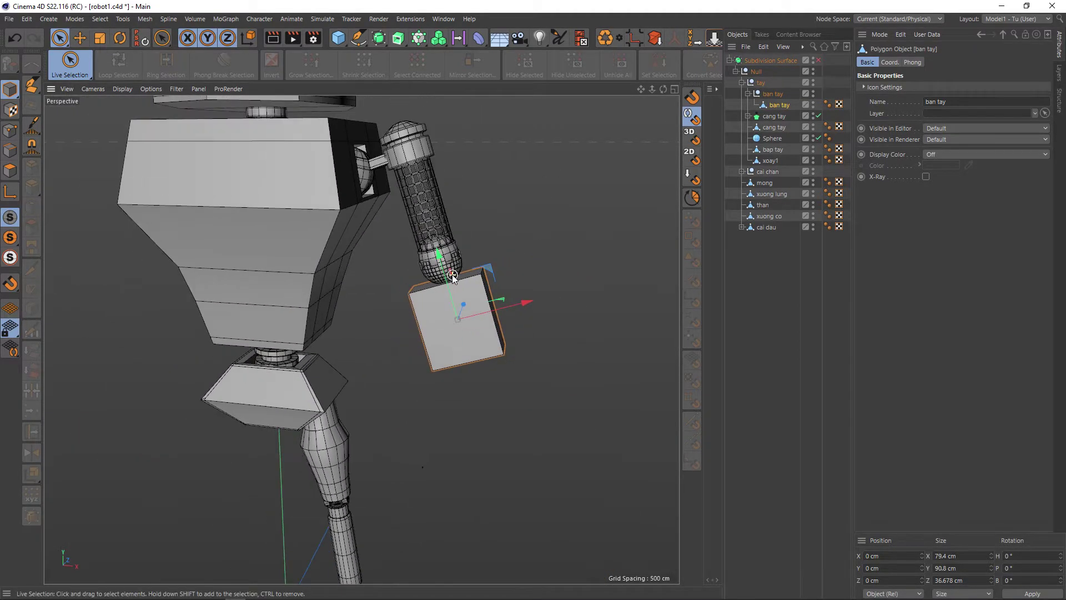
pyautogui.scroll(-2, 452, 275)
pyautogui.scroll(-1, 450, 278)
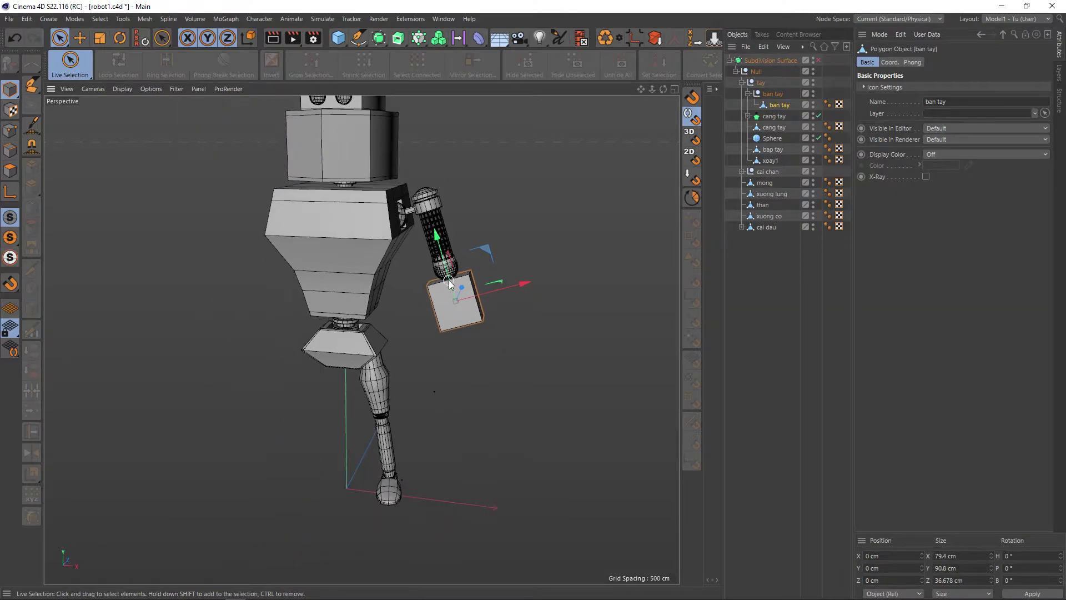
pyautogui.scroll(-2, 443, 331)
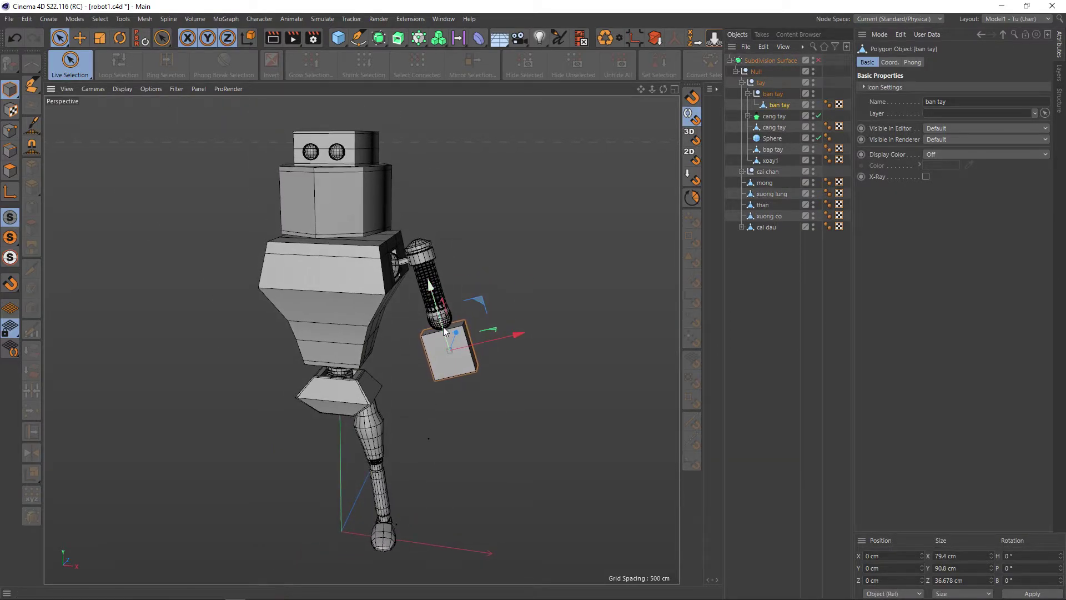
pyautogui.scroll(2, 442, 326)
pyautogui.scroll(2, 441, 326)
pyautogui.scroll(2, 441, 326)
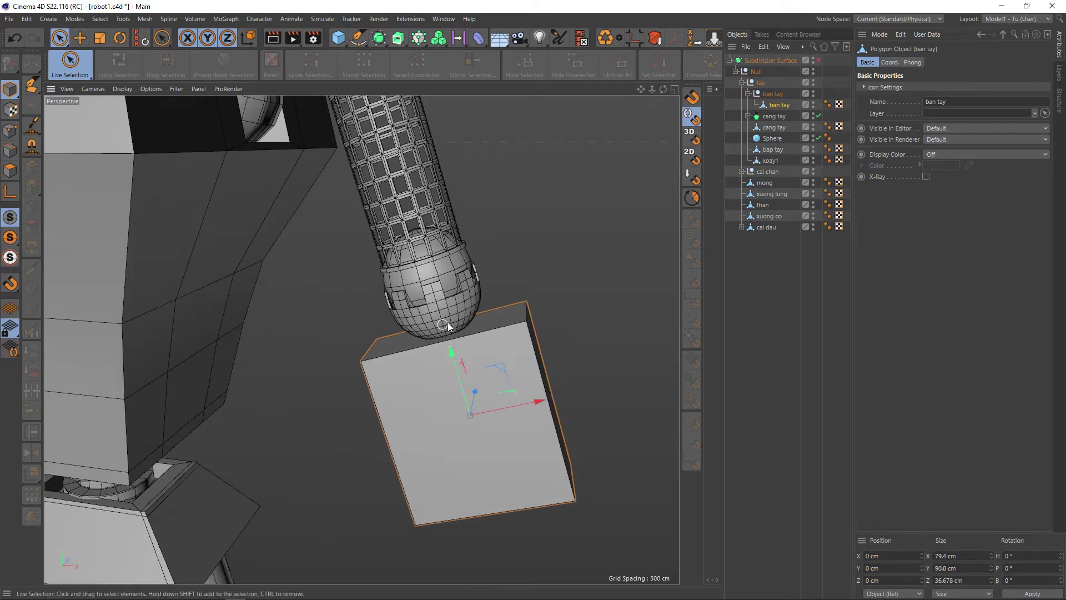
# Step: Scale the wrist sphere to about 89% (≈38.27 cm) and nudge it slightly upward
pyautogui.click(772, 139)
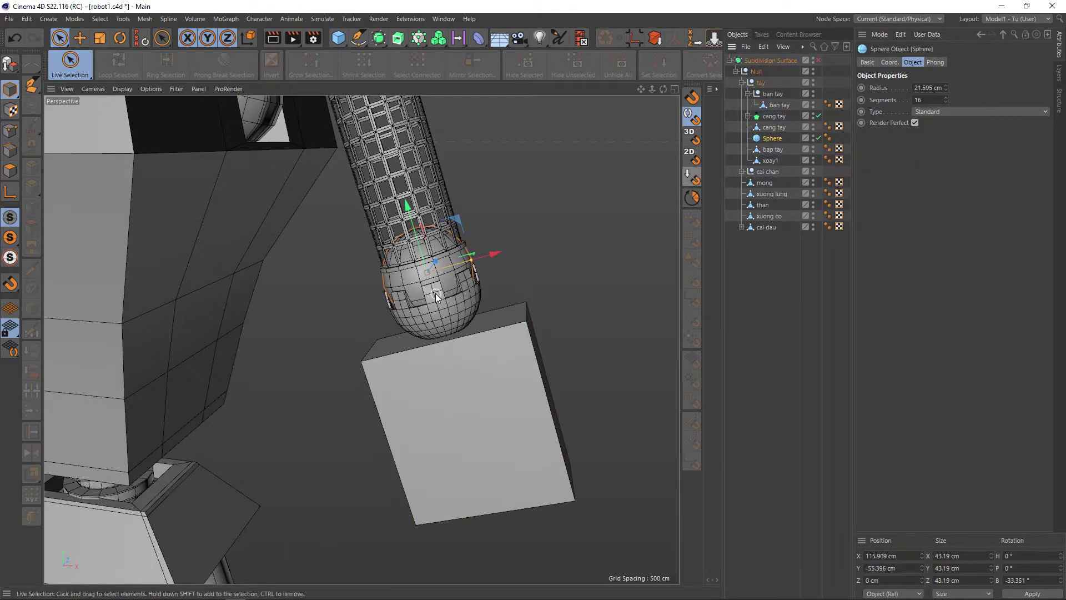
pyautogui.scroll(-1, 453, 316)
pyautogui.scroll(1, 454, 313)
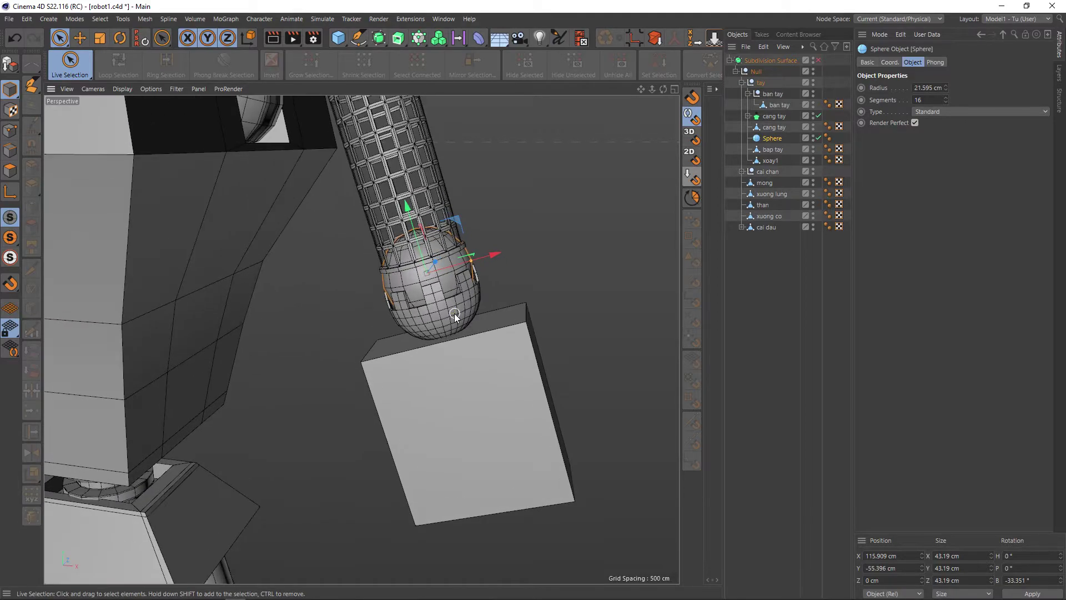
pyautogui.press('t')
pyautogui.moveTo(511, 223); pyautogui.dragTo(470, 238)
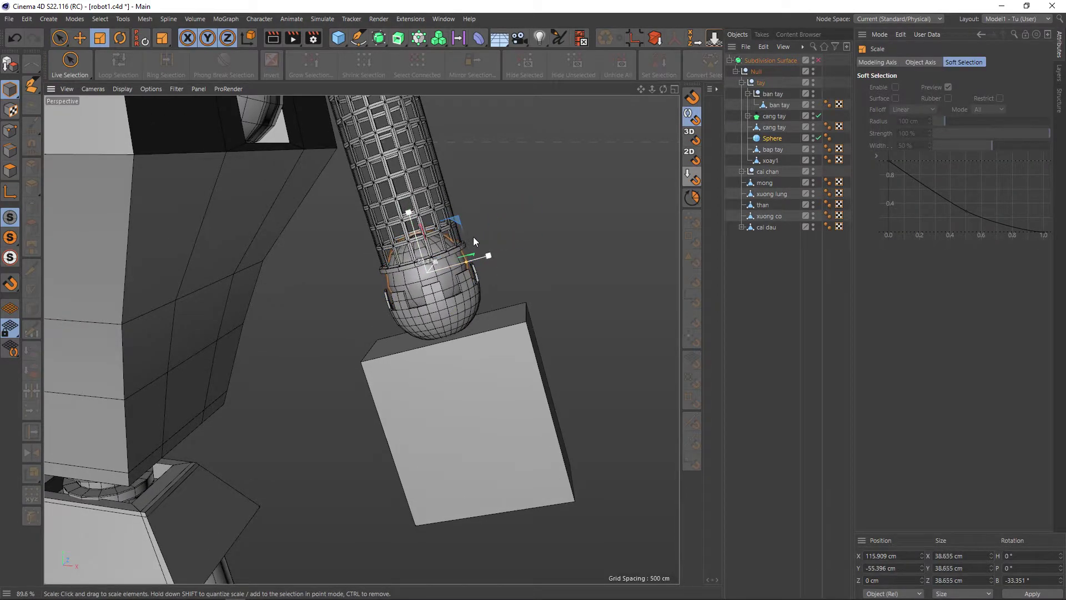
pyautogui.press('e')
pyautogui.moveTo(409, 211); pyautogui.dragTo(405, 203)
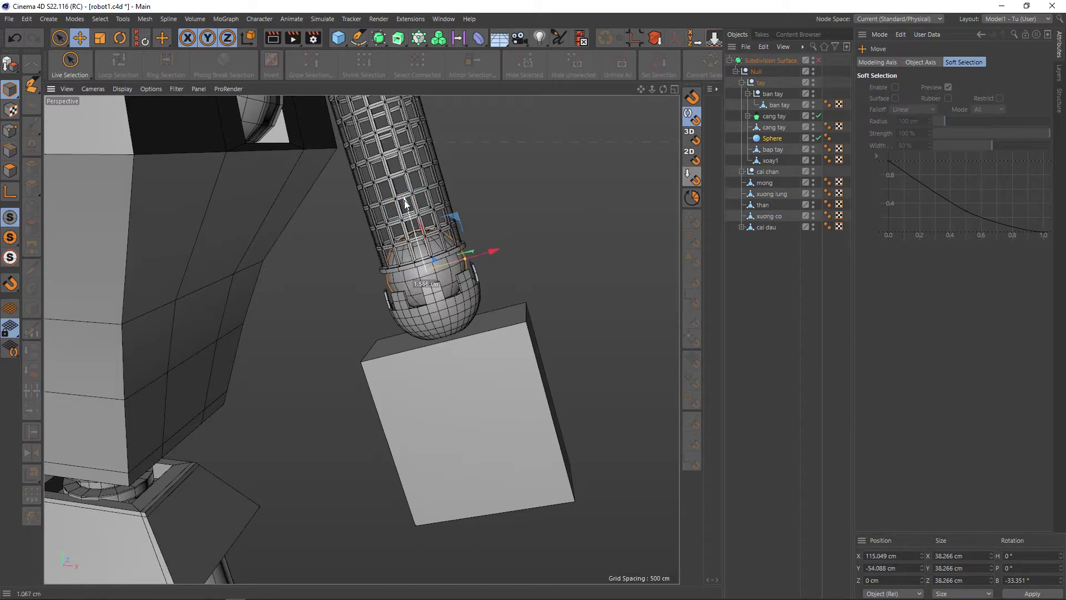
pyautogui.scroll(-3, 438, 333)
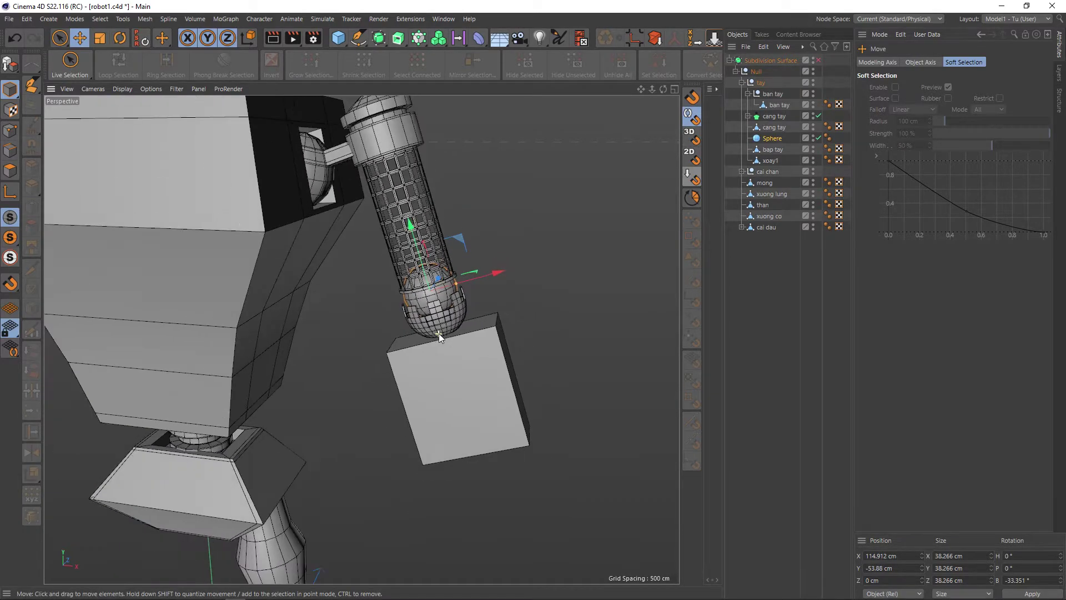
pyautogui.keyDown('alt'); pyautogui.moveTo(456, 350); pyautogui.dragTo(663, 187); pyautogui.keyUp('alt')
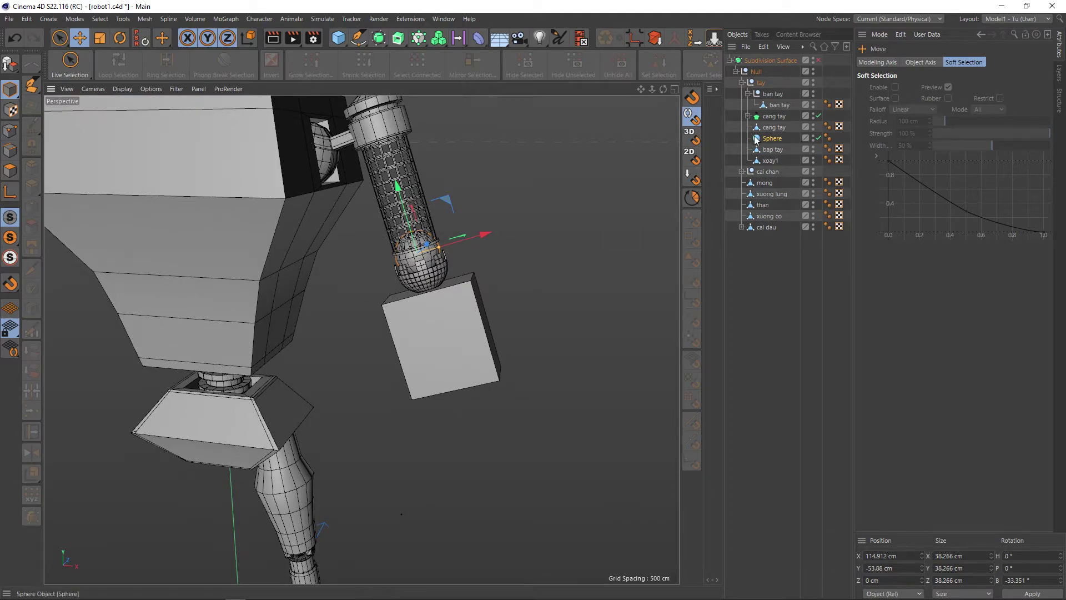
# Step: Move the ban tay null down to about X 209, Y −197 cm and zoom in on the hand block
pyautogui.click(770, 95)
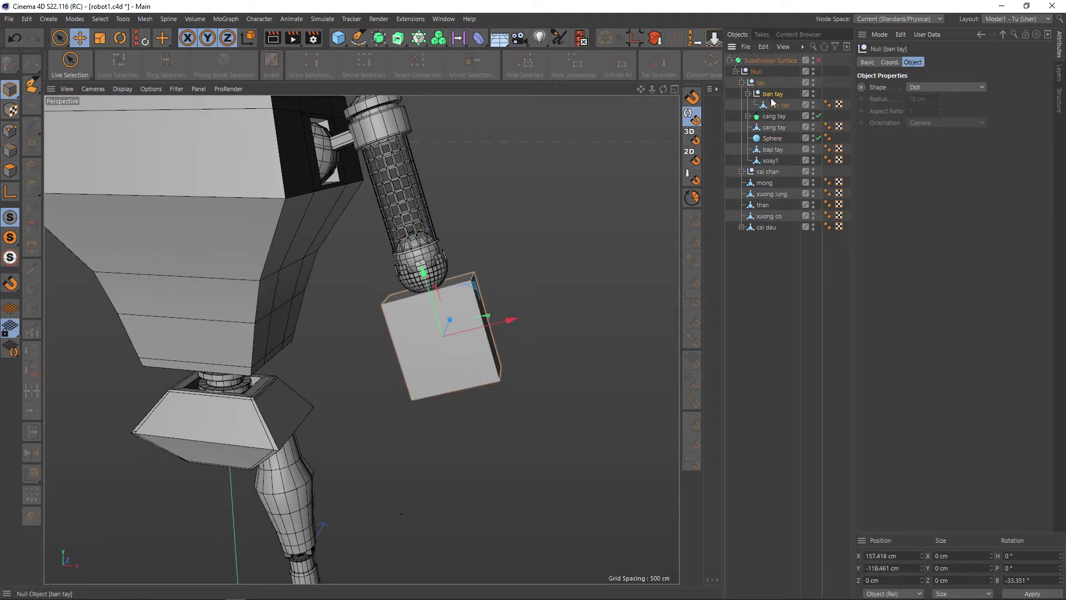
pyautogui.click(769, 105)
pyautogui.click(772, 93)
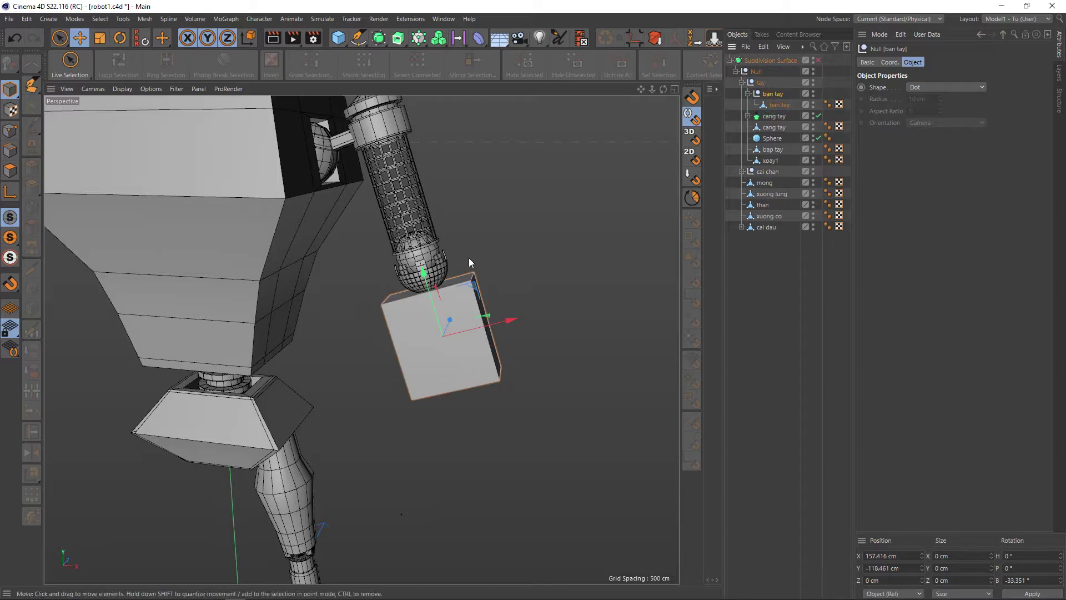
pyautogui.moveTo(429, 279)
pyautogui.mouseDown()
pyautogui.moveTo(463, 373)
pyautogui.moveTo(471, 334)
pyautogui.moveTo(502, 295)
pyautogui.mouseUp()
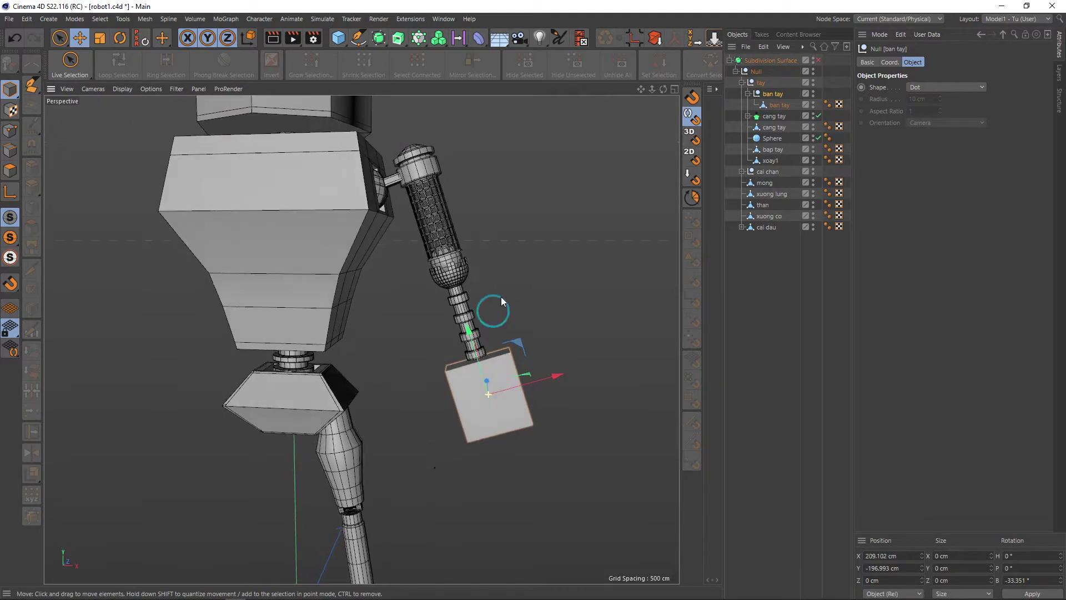
pyautogui.scroll(2, 477, 359)
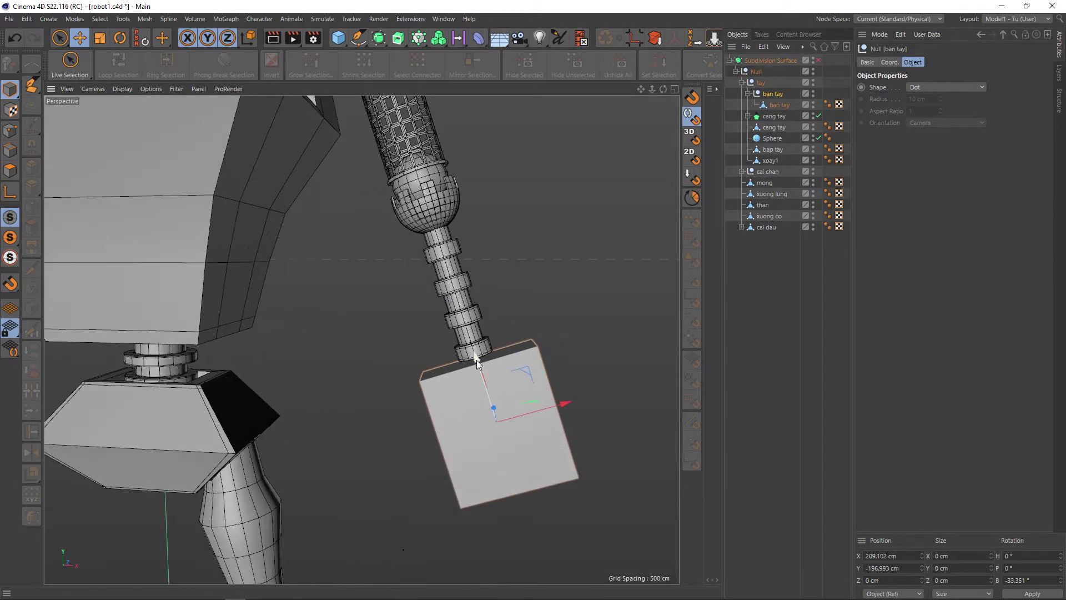
pyautogui.scroll(2, 477, 360)
pyautogui.scroll(1, 476, 360)
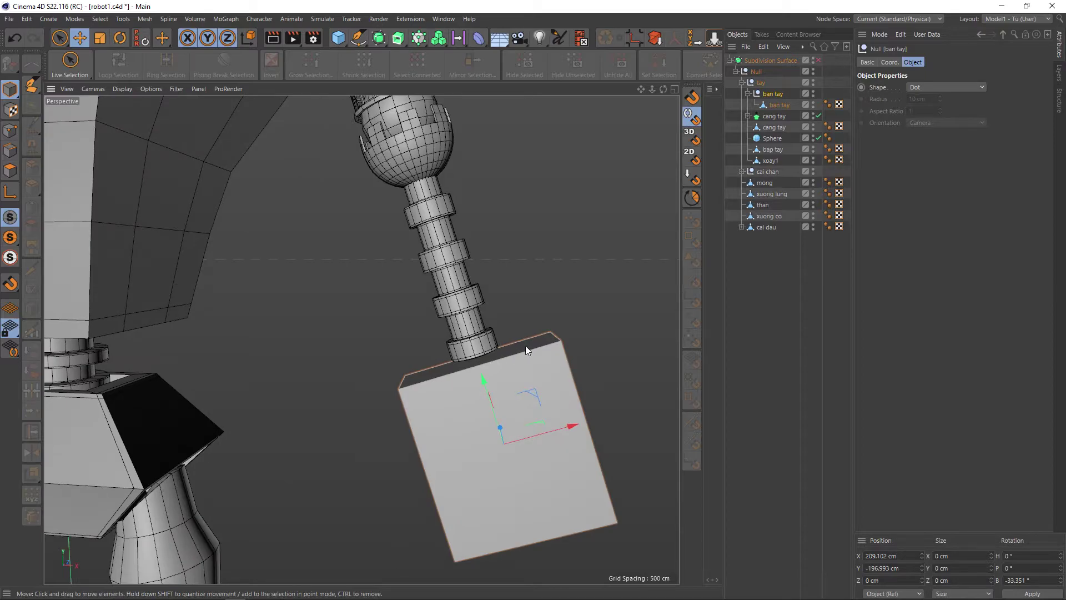
pyautogui.keyDown('alt'); pyautogui.moveTo(525, 346); pyautogui.dragTo(529, 343); pyautogui.keyUp('alt')
# Step: Select the ban tay hand block in Edge mode and recentre the view on it
pyautogui.press('k')
pyautogui.press('l')
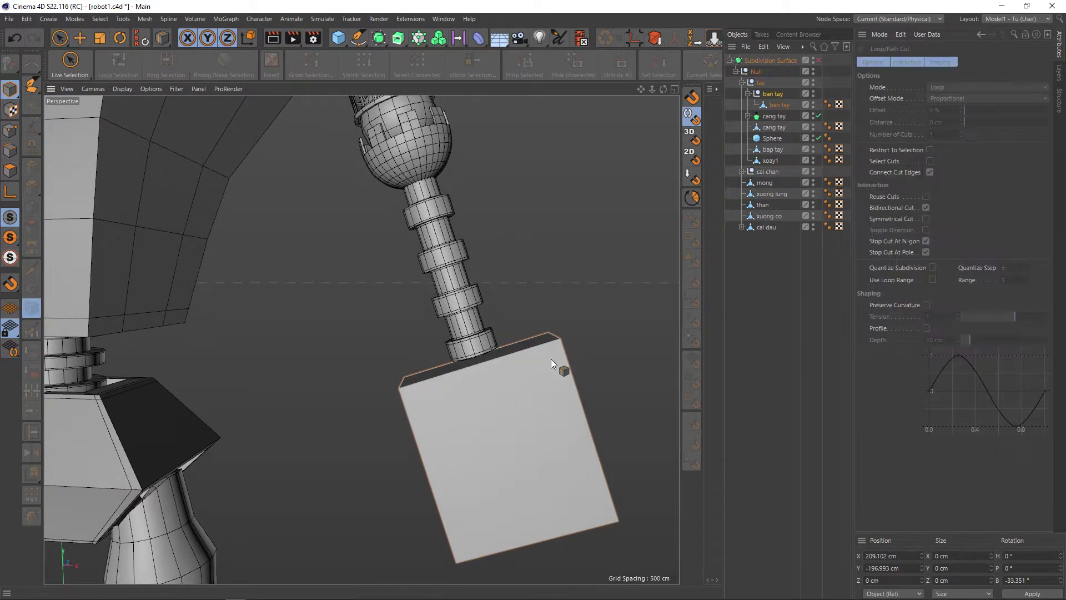
pyautogui.click(769, 104)
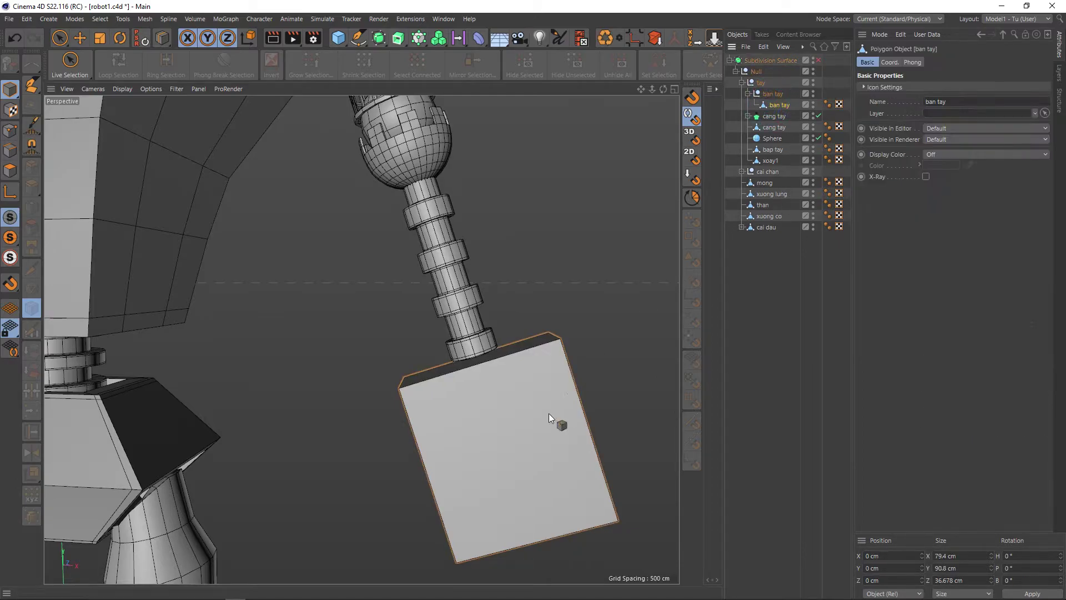
pyautogui.click(10, 150)
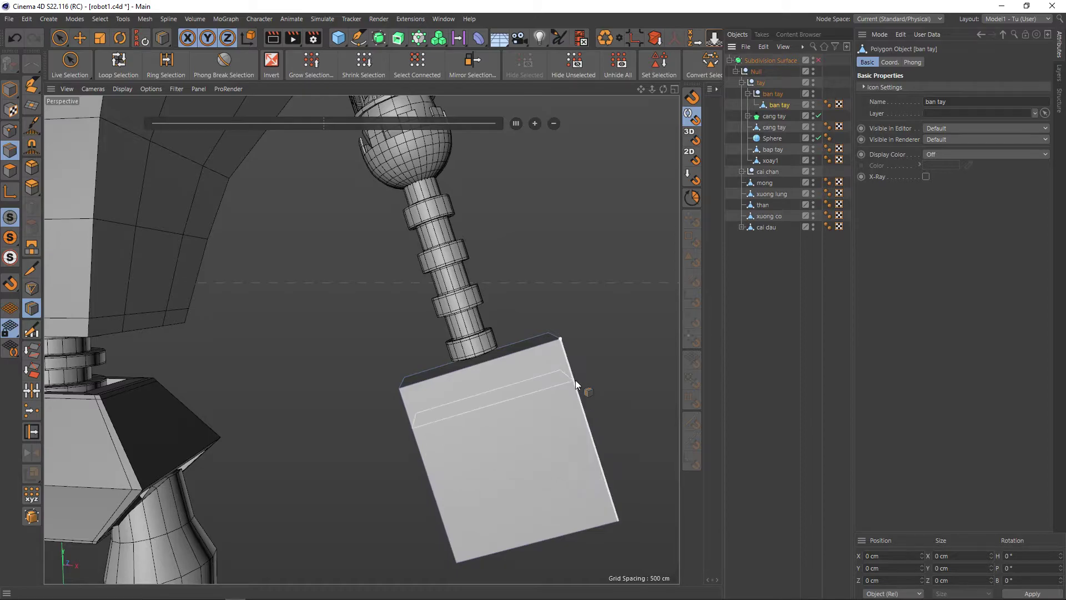
pyautogui.keyDown('alt'); pyautogui.moveTo(589, 367); pyautogui.dragTo(556, 324, button='middle'); pyautogui.keyUp('alt')
pyautogui.keyDown('alt'); pyautogui.moveTo(556, 324); pyautogui.dragTo(563, 335); pyautogui.keyUp('alt')
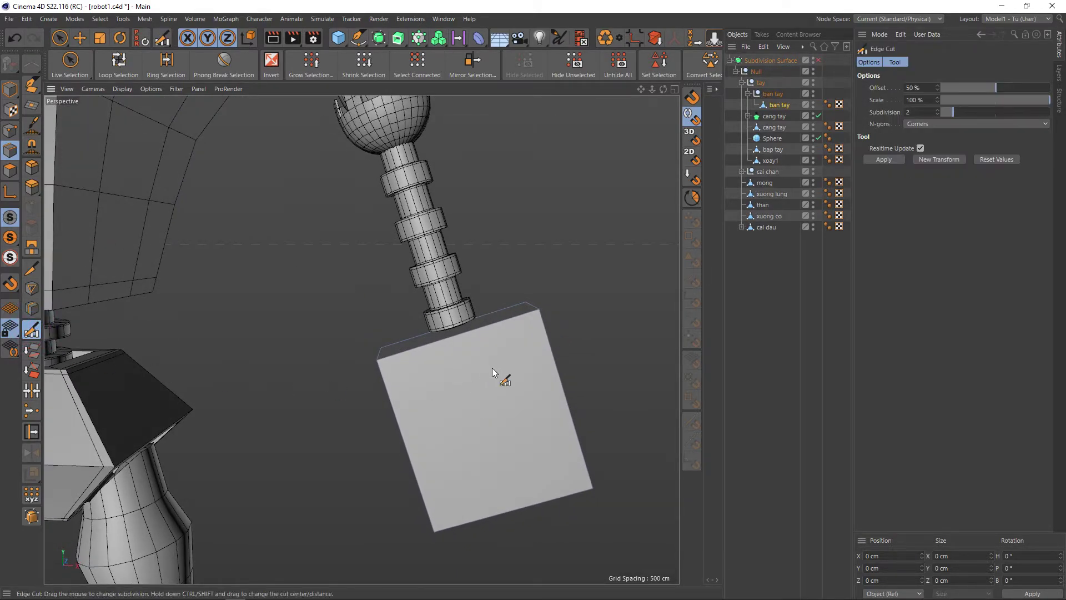
# Step: Ring-select the block's vertical edges and Edge Cut them with subdivision 4
pyautogui.click(166, 64)
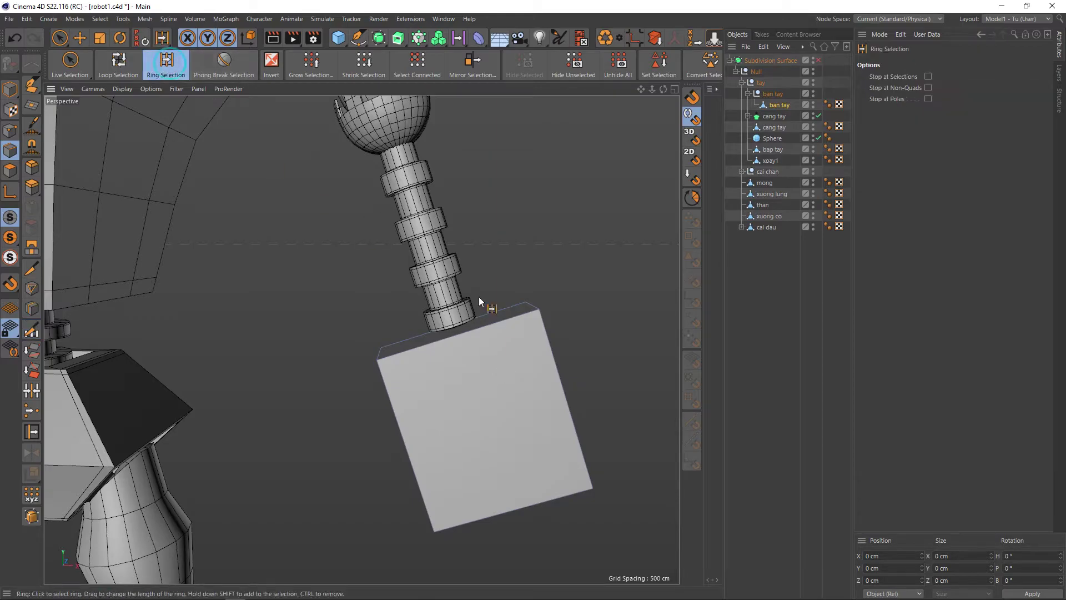
pyautogui.click(544, 338)
pyautogui.click(32, 329)
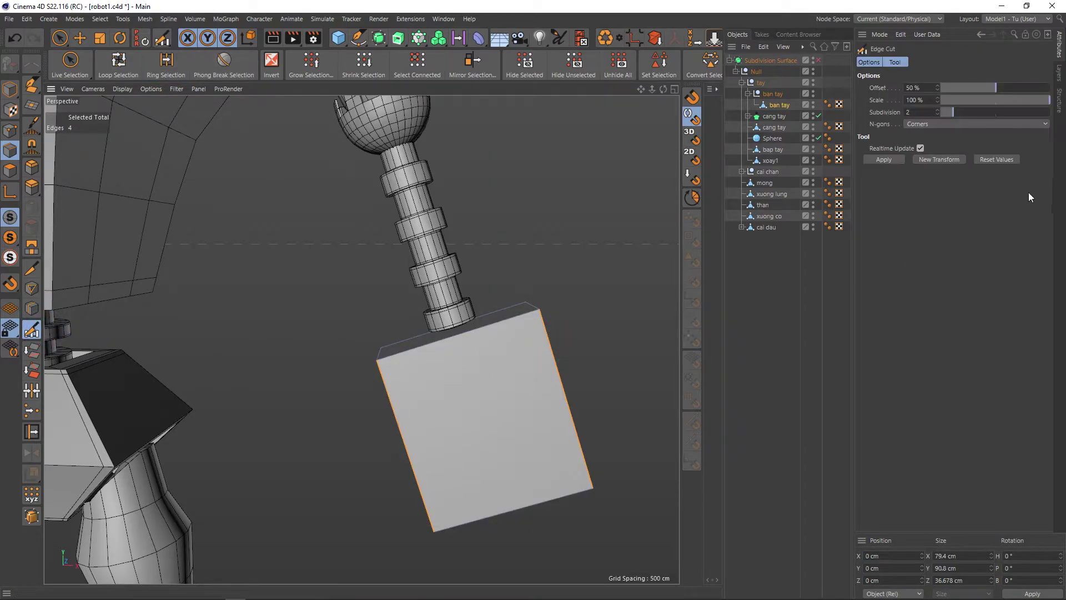
pyautogui.click(936, 109)
pyautogui.click(936, 109)
pyautogui.click(884, 159)
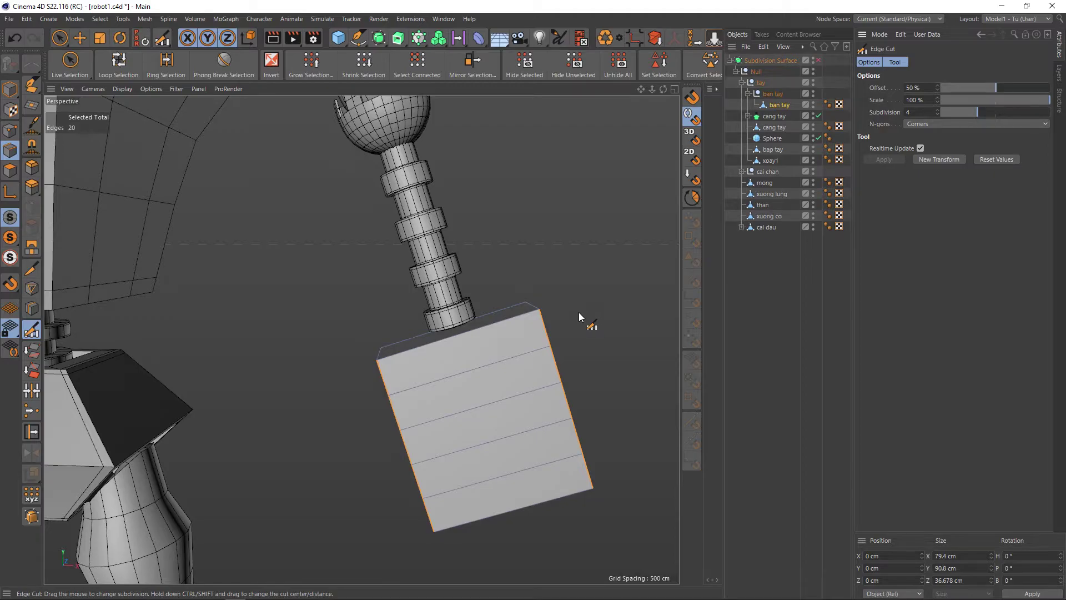
pyautogui.keyDown('alt'); pyautogui.moveTo(581, 318); pyautogui.dragTo(587, 333); pyautogui.keyUp('alt')
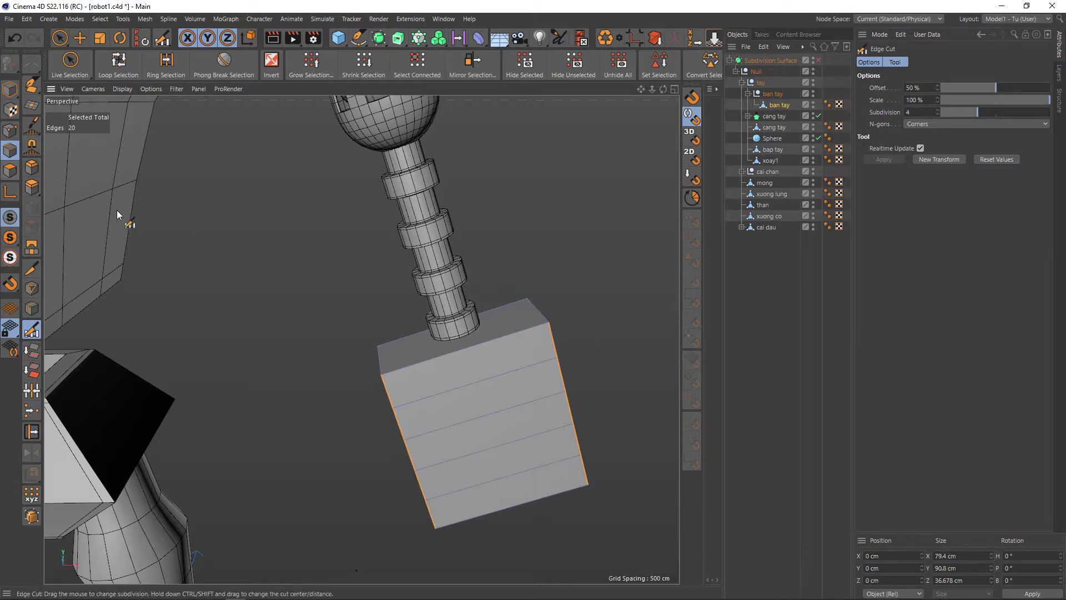
# Step: Loop-select the block's top edge loop and scale it inward to taper the block
pyautogui.press('u')
pyautogui.press('l')
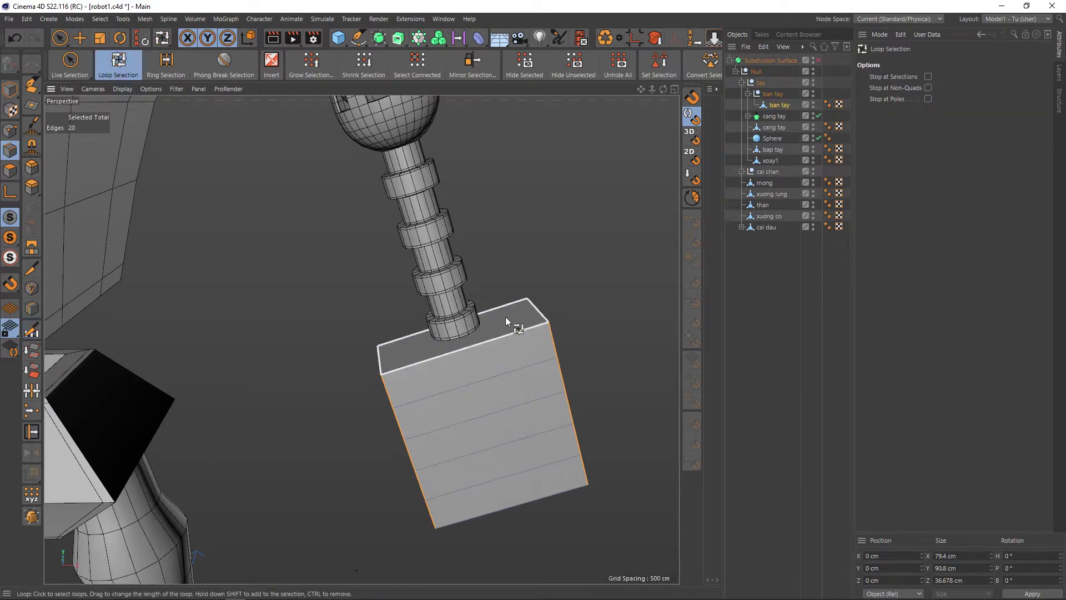
pyautogui.click(505, 316)
pyautogui.press('t')
pyautogui.moveTo(593, 300); pyautogui.dragTo(483, 317)
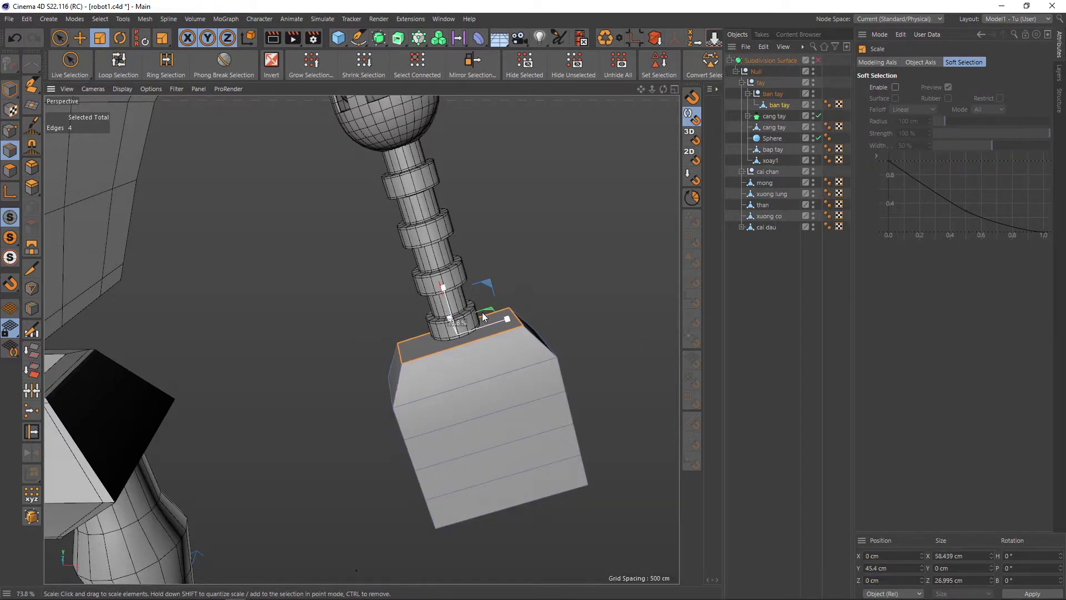
pyautogui.keyDown('alt'); pyautogui.moveTo(580, 350); pyautogui.dragTo(566, 322, button='middle'); pyautogui.keyUp('alt')
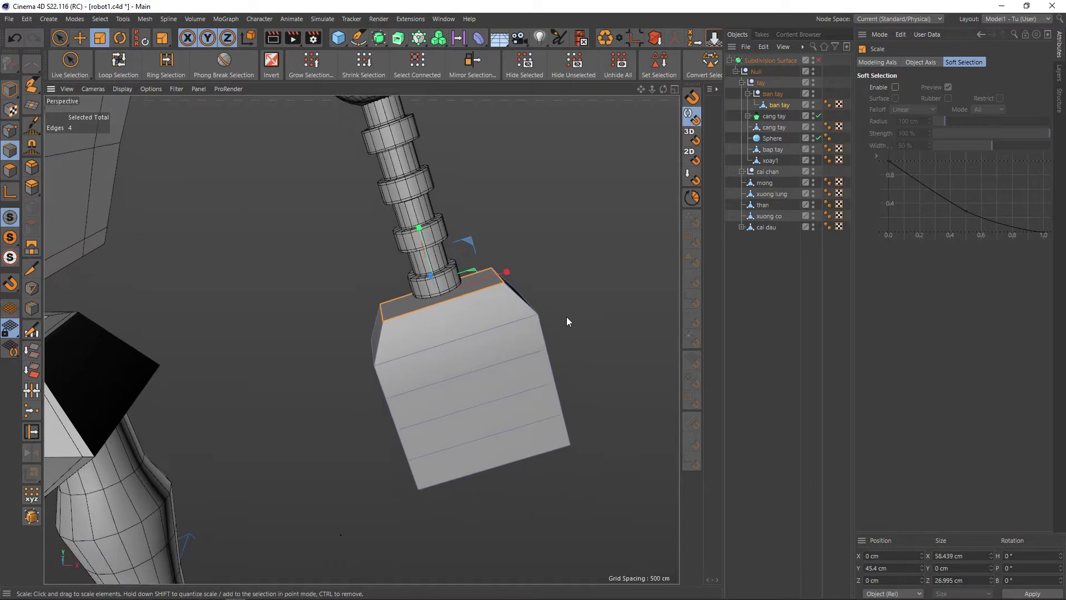
pyautogui.moveTo(567, 323)
pyautogui.keyDown('alt'); pyautogui.mouseDown()
pyautogui.moveTo(543, 280)
pyautogui.moveTo(482, 280)
pyautogui.mouseUp(); pyautogui.keyUp('alt')
# Step: Reselect the top edge loop and shrink it a little more
pyautogui.click(515, 319)
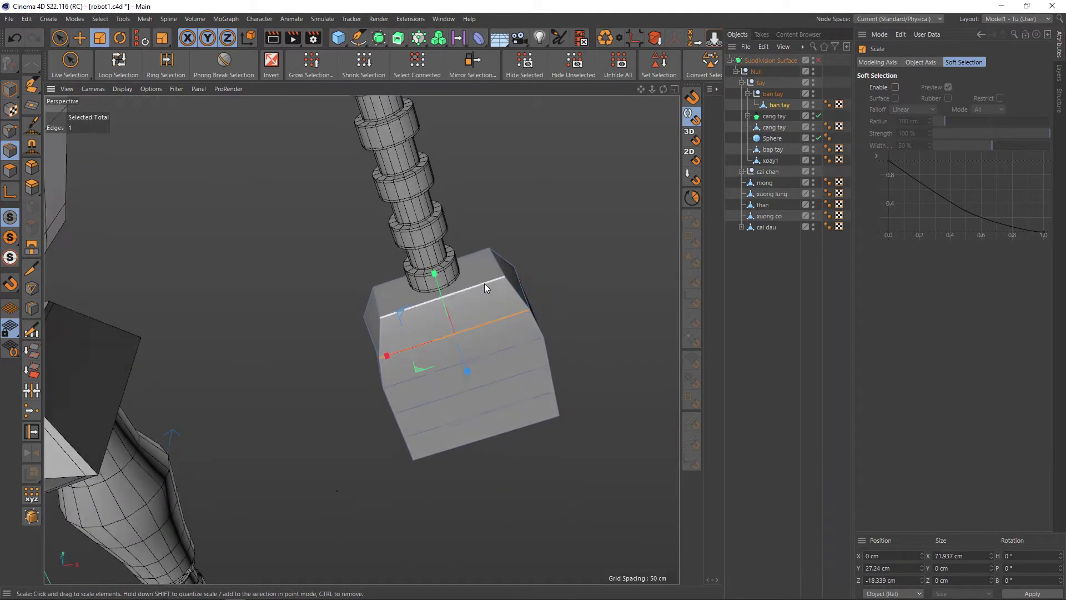
pyautogui.press('u')
pyautogui.press('l')
pyautogui.click(485, 271)
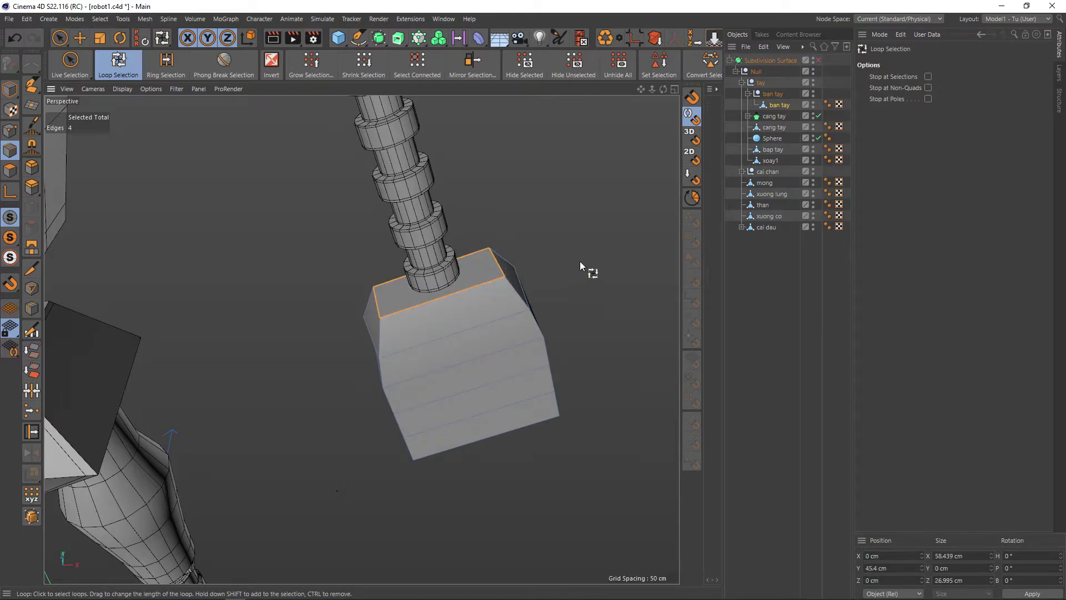
pyautogui.press('t')
pyautogui.moveTo(581, 261)
pyautogui.mouseDown()
pyautogui.moveTo(552, 277)
pyautogui.moveTo(550, 245)
pyautogui.moveTo(533, 240)
pyautogui.moveTo(597, 244)
pyautogui.moveTo(608, 266)
pyautogui.moveTo(431, 266)
pyautogui.moveTo(517, 255)
pyautogui.moveTo(517, 246)
pyautogui.mouseUp()
# Step: Undo the last two top-loop scalings and clear the edge selection
pyautogui.press('u')
pyautogui.press('l')
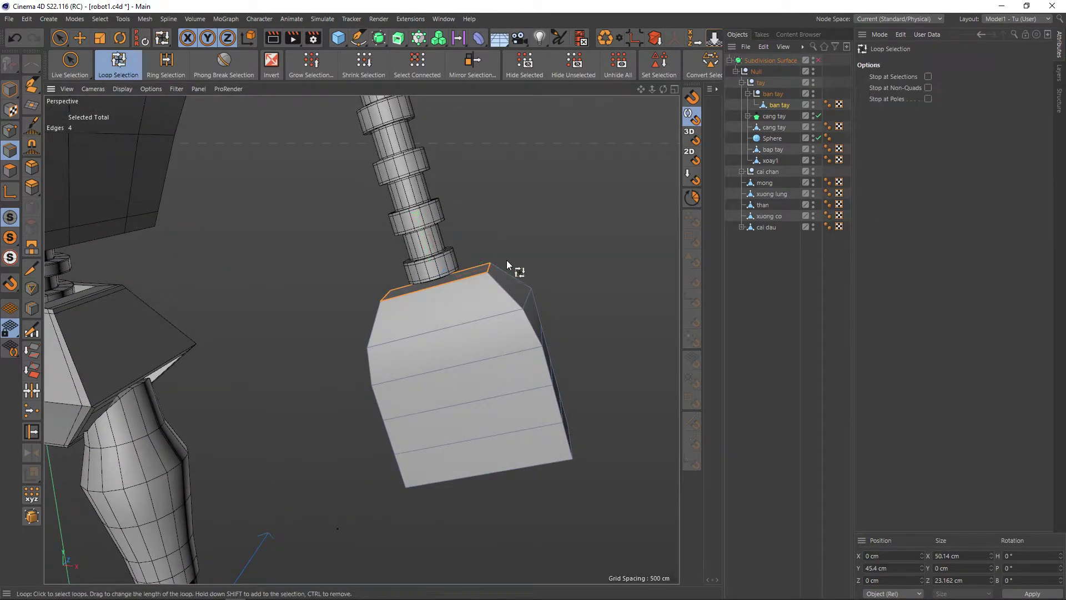
pyautogui.click(493, 309)
pyautogui.moveTo(602, 320)
pyautogui.keyDown('alt'); pyautogui.mouseDown()
pyautogui.moveTo(651, 275)
pyautogui.moveTo(633, 286)
pyautogui.moveTo(642, 285)
pyautogui.mouseUp(); pyautogui.keyUp('alt')
pyautogui.hotkey('ctrl', 'z')
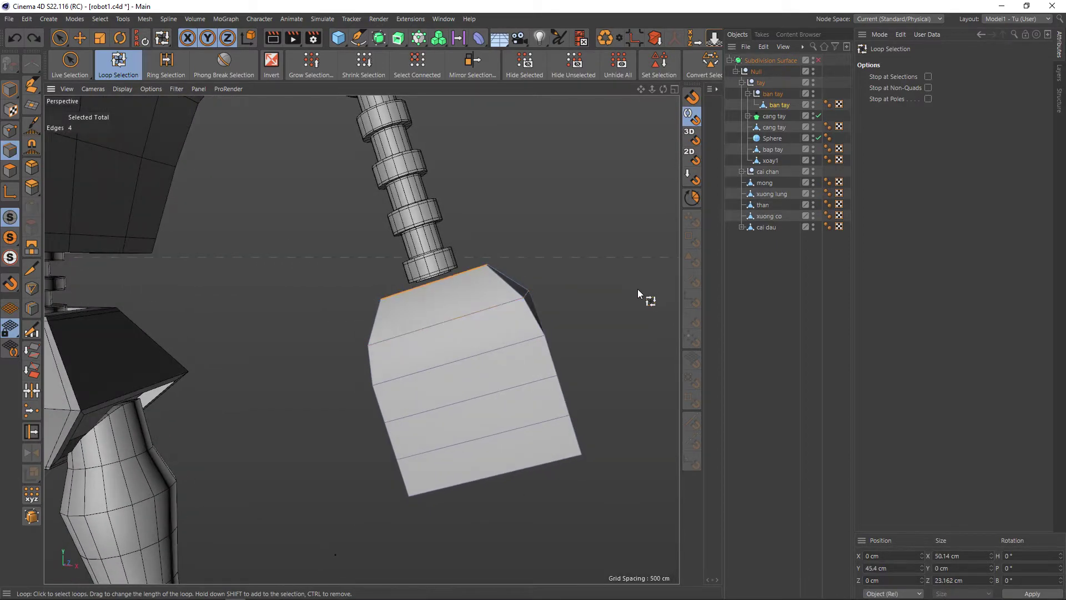
pyautogui.hotkey('ctrl', 'z')
pyautogui.hotkey('ctrl', 'z')
pyautogui.hotkey('ctrl', 'z')
pyautogui.moveTo(635, 288)
pyautogui.keyDown('alt'); pyautogui.mouseDown()
pyautogui.moveTo(547, 313)
pyautogui.moveTo(583, 320)
pyautogui.mouseUp(); pyautogui.keyUp('alt')
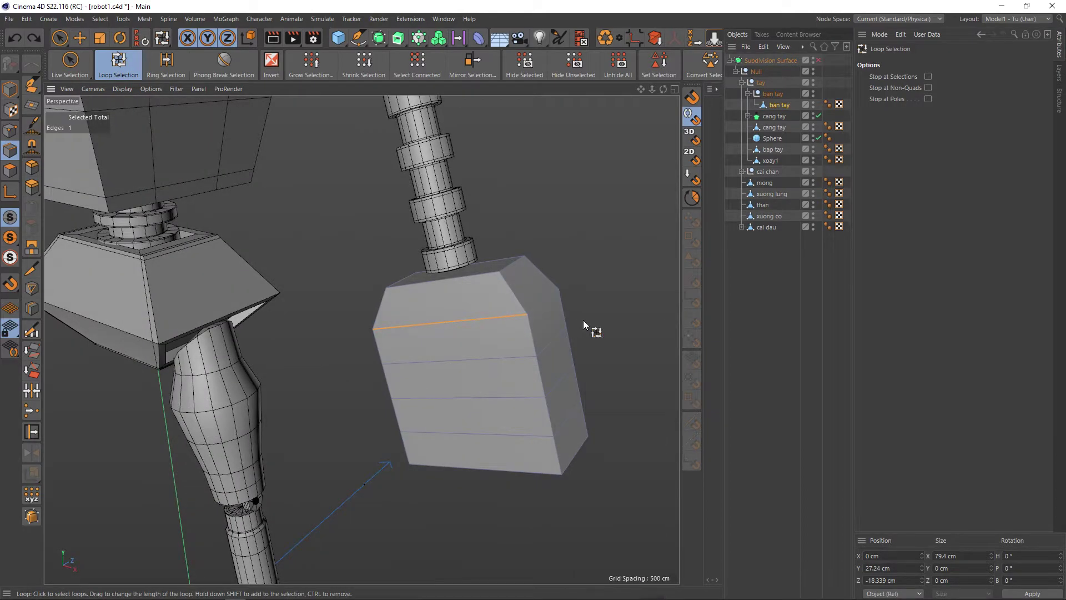
pyautogui.click(639, 300)
pyautogui.moveTo(638, 299)
pyautogui.keyDown('alt'); pyautogui.mouseDown()
pyautogui.moveTo(611, 279)
pyautogui.moveTo(632, 288)
pyautogui.mouseUp(); pyautogui.keyUp('alt')
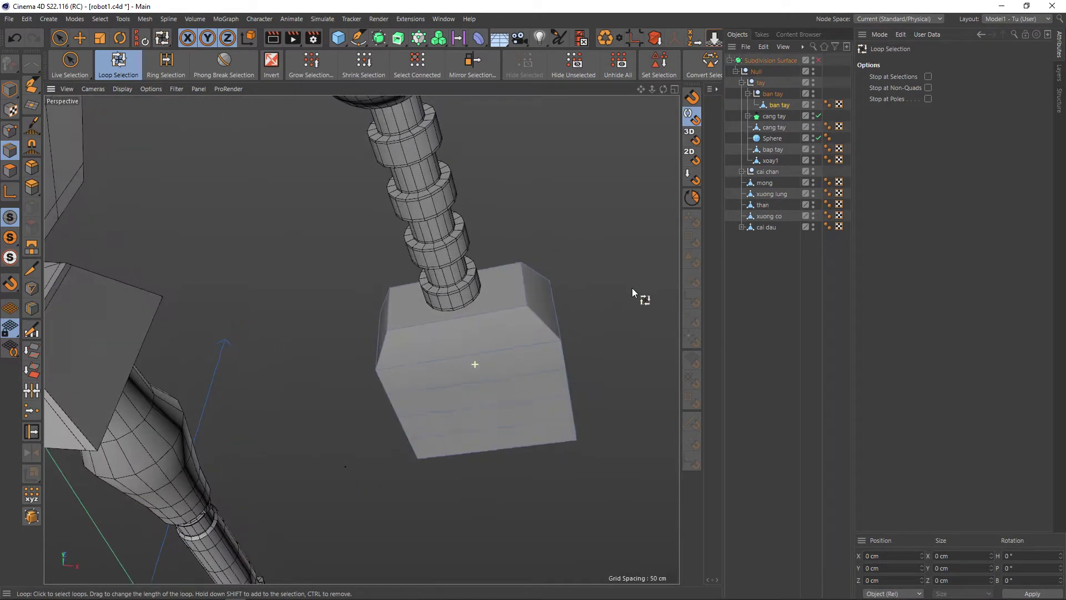
# Step: Select the top edge loop again and scale it down slightly
pyautogui.click(507, 284)
pyautogui.keyDown('alt'); pyautogui.moveTo(571, 238); pyautogui.dragTo(570, 220); pyautogui.keyUp('alt')
pyautogui.press('t')
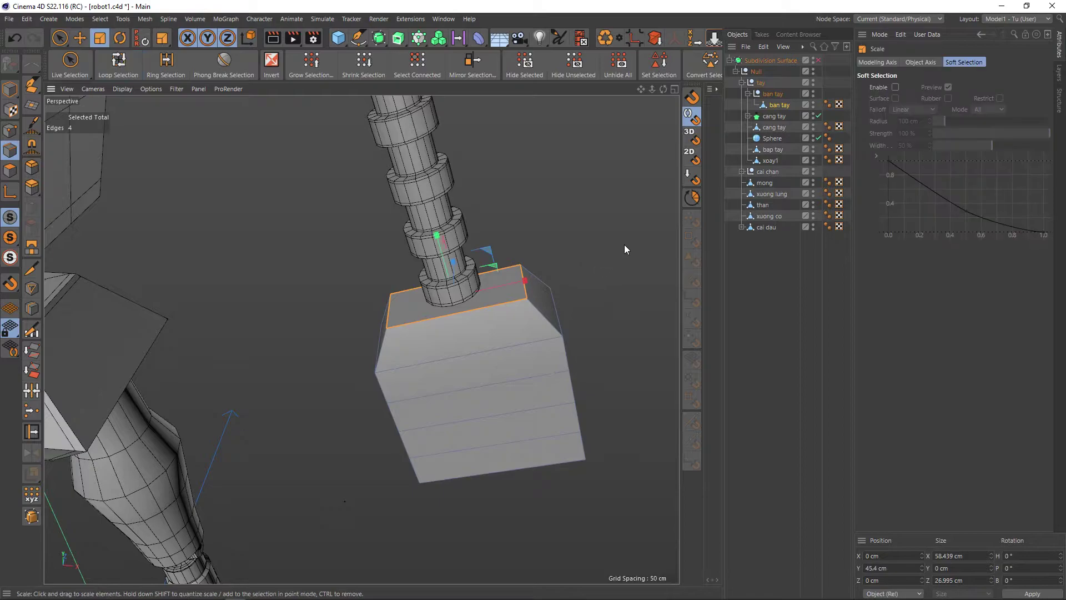
pyautogui.moveTo(624, 244); pyautogui.dragTo(597, 239)
# Step: Narrow the loop just below the top to about 95%
pyautogui.press('u')
pyautogui.press('l')
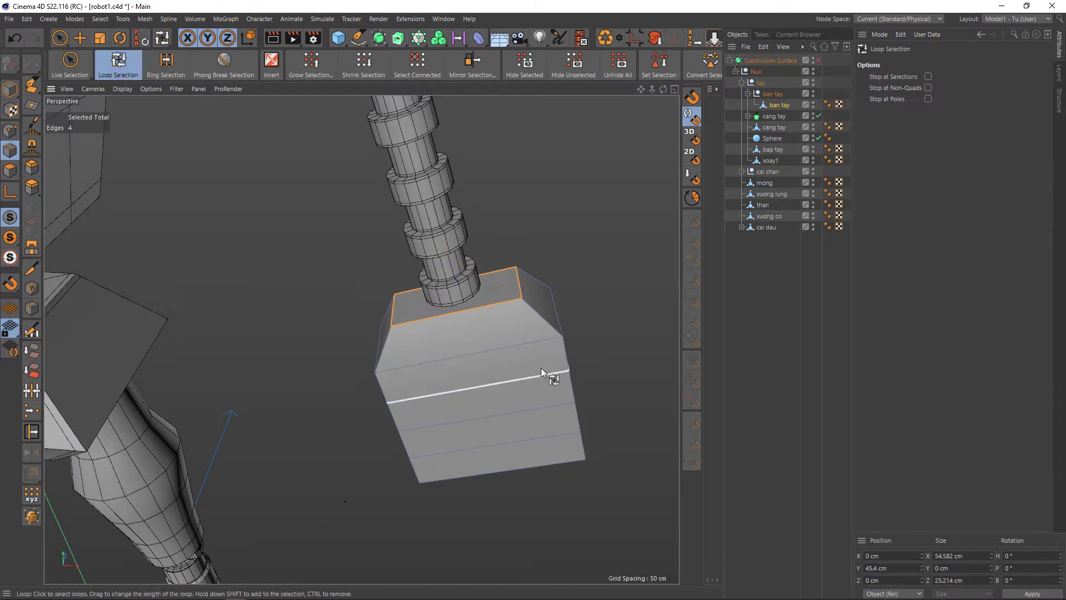
pyautogui.click(536, 345)
pyautogui.press('t')
pyautogui.moveTo(636, 294)
pyautogui.mouseDown()
pyautogui.moveTo(594, 285)
pyautogui.moveTo(585, 255)
pyautogui.moveTo(589, 276)
pyautogui.mouseUp()
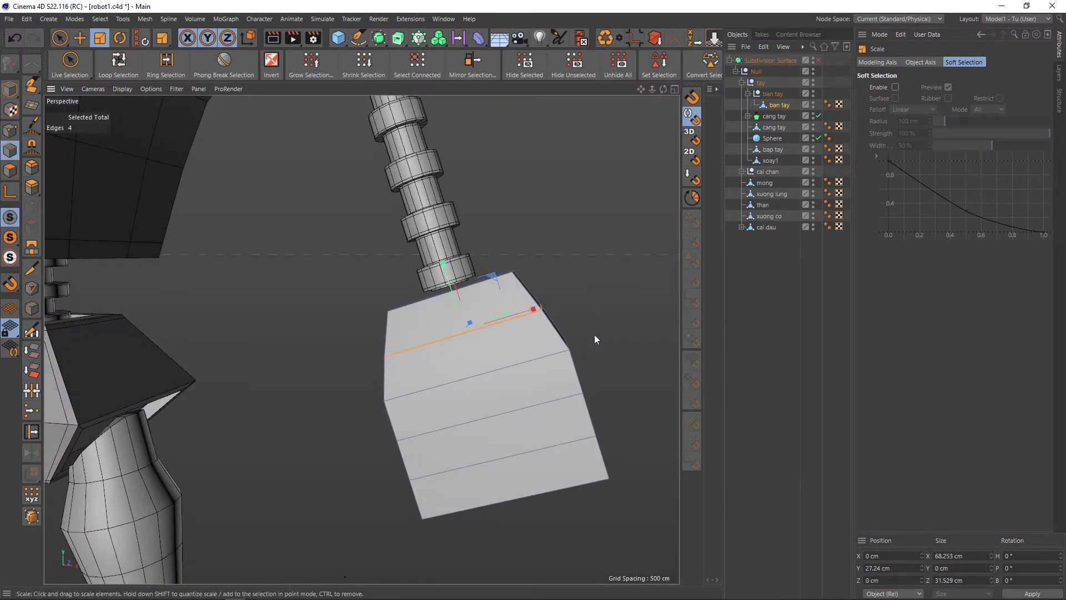
pyautogui.keyDown('alt'); pyautogui.moveTo(594, 336); pyautogui.dragTo(592, 324); pyautogui.keyUp('alt')
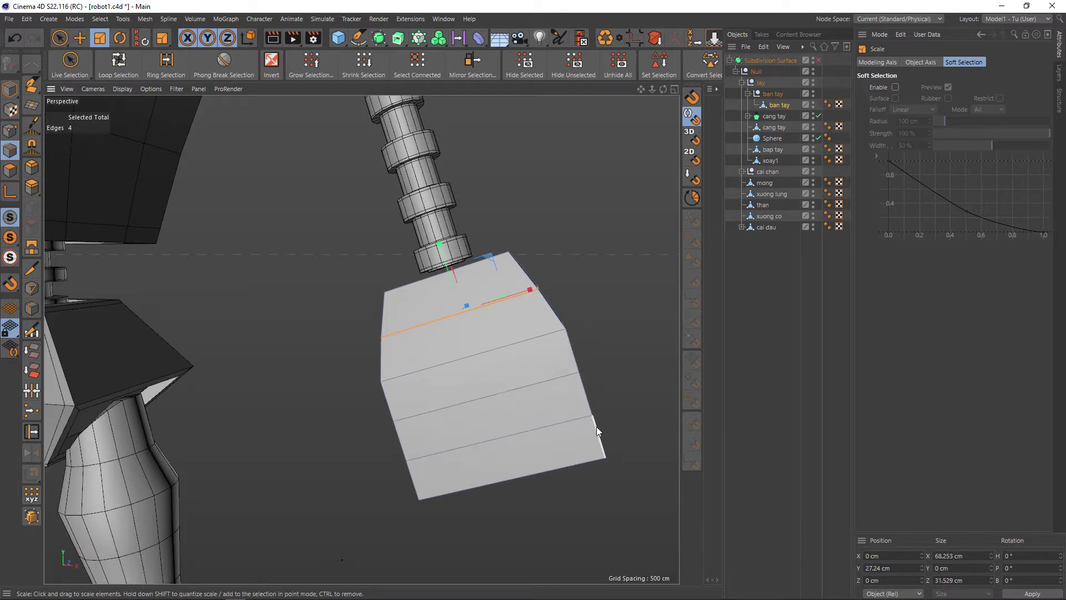
pyautogui.moveTo(570, 370)
pyautogui.keyDown('alt'); pyautogui.mouseDown()
pyautogui.moveTo(599, 319)
pyautogui.moveTo(594, 382)
pyautogui.moveTo(594, 351)
pyautogui.moveTo(583, 367)
pyautogui.mouseUp(); pyautogui.keyUp('alt')
# Step: Shrink the hand block's bottom edge loop to round its tip
pyautogui.keyDown('alt'); pyautogui.moveTo(598, 332); pyautogui.dragTo(579, 296); pyautogui.keyUp('alt')
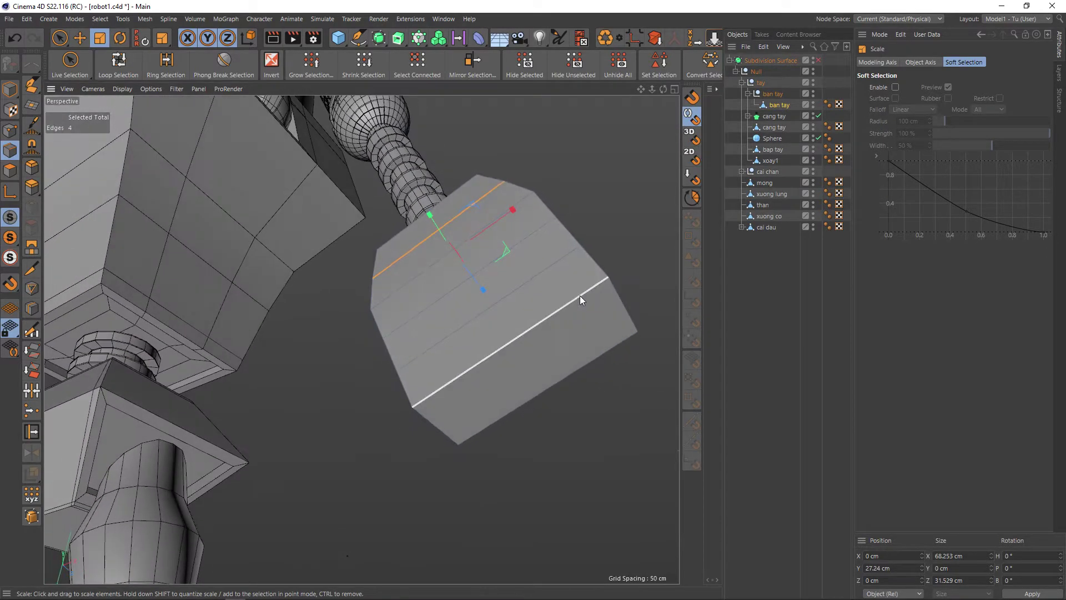
pyautogui.press('u')
pyautogui.press('l')
pyautogui.click(560, 336)
pyautogui.press('t')
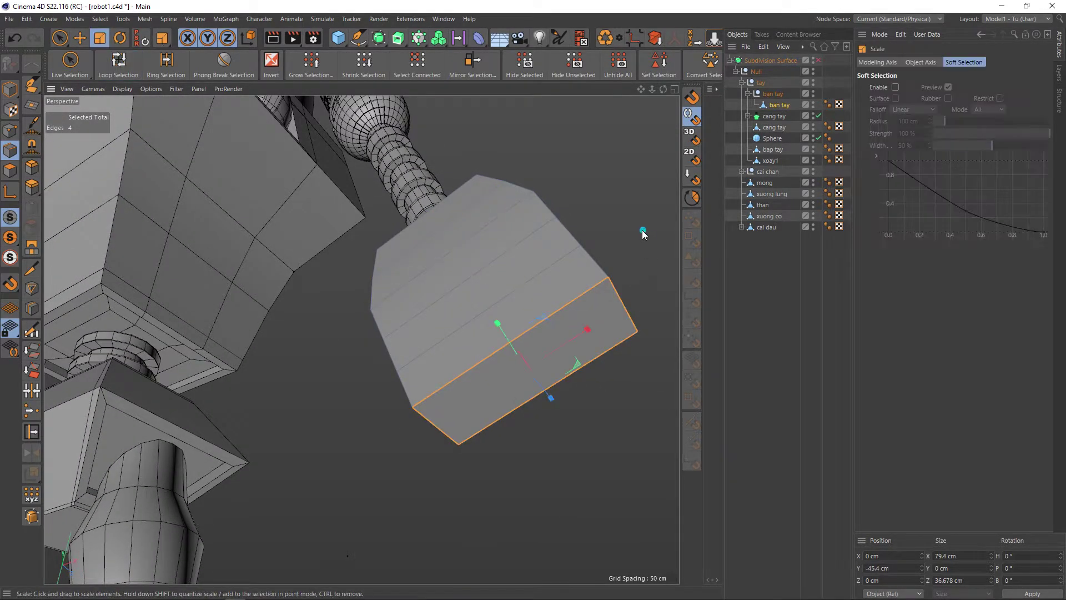
pyautogui.moveTo(638, 232)
pyautogui.mouseDown()
pyautogui.moveTo(600, 265)
pyautogui.moveTo(595, 331)
pyautogui.moveTo(613, 368)
pyautogui.mouseUp()
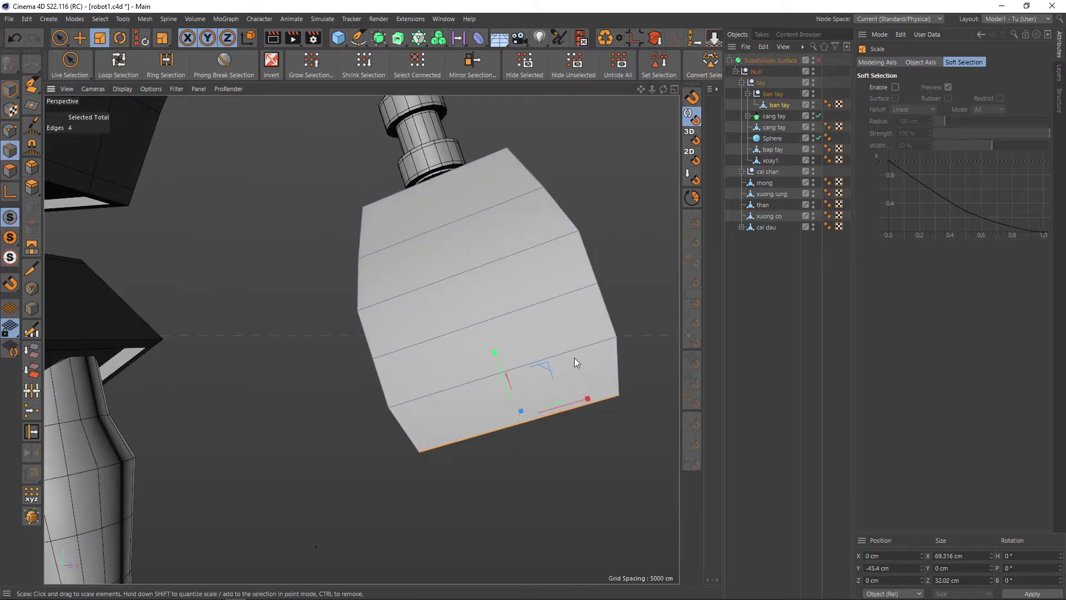
# Step: Narrow the loop just above the bottom slightly, then preview it with smoothing
pyautogui.press('u')
pyautogui.press('l')
pyautogui.click(550, 361)
pyautogui.press('t')
pyautogui.moveTo(619, 282); pyautogui.dragTo(600, 292)
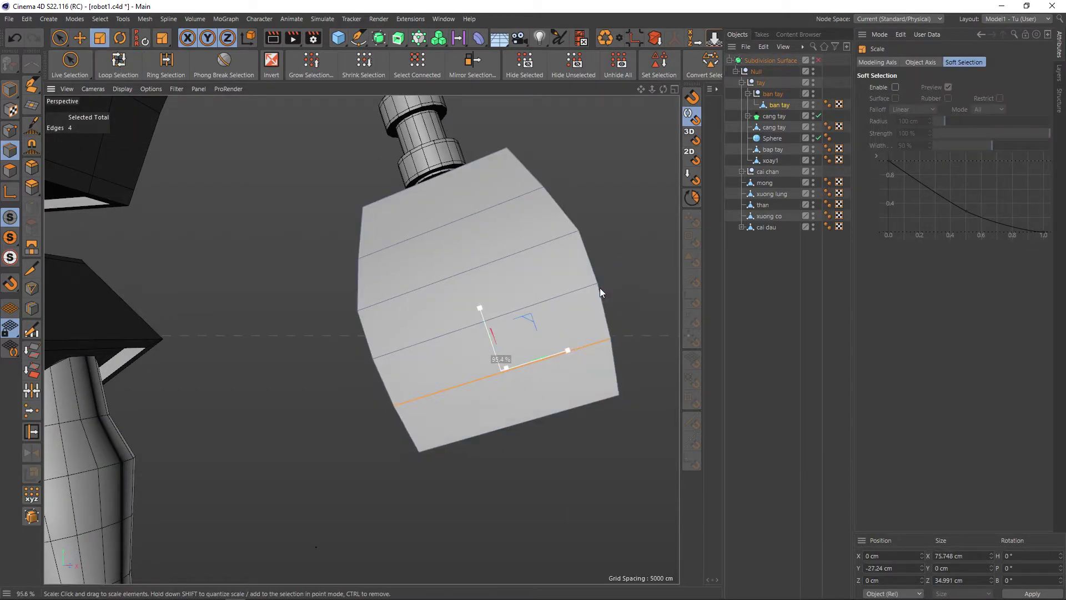
pyautogui.press('q')
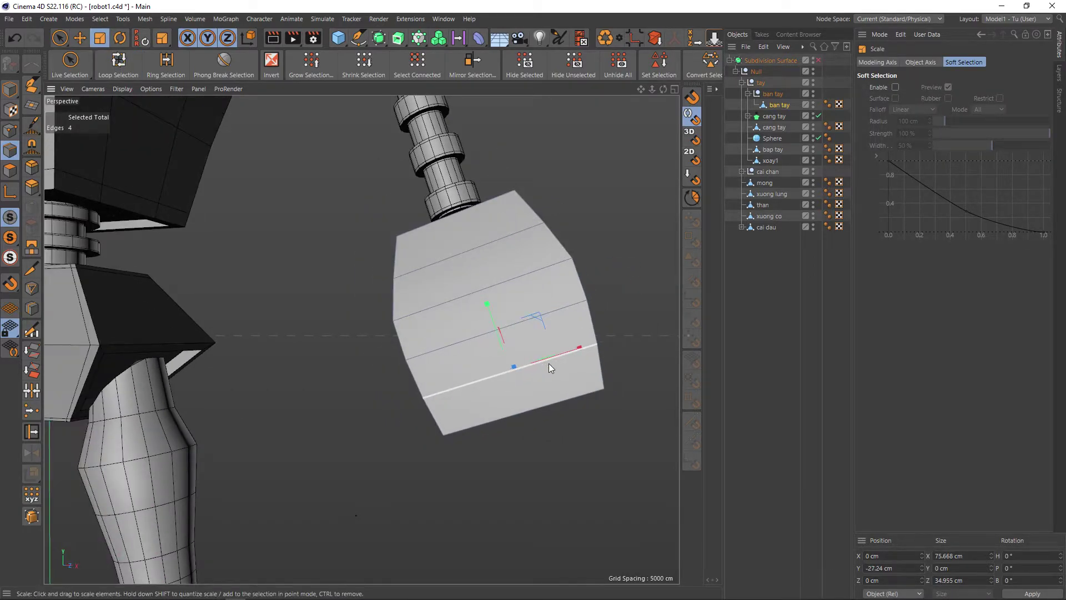
pyautogui.moveTo(562, 380)
pyautogui.keyDown('alt'); pyautogui.mouseDown()
pyautogui.moveTo(559, 418)
pyautogui.moveTo(570, 377)
pyautogui.moveTo(563, 385)
pyautogui.moveTo(575, 400)
pyautogui.mouseUp(); pyautogui.keyUp('alt')
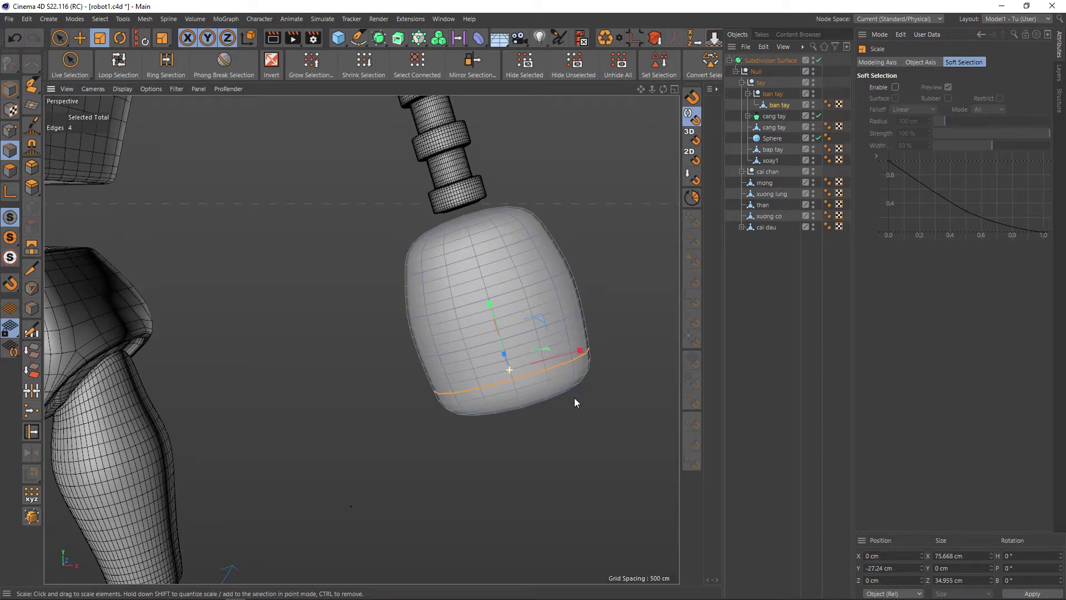
pyautogui.press('q')
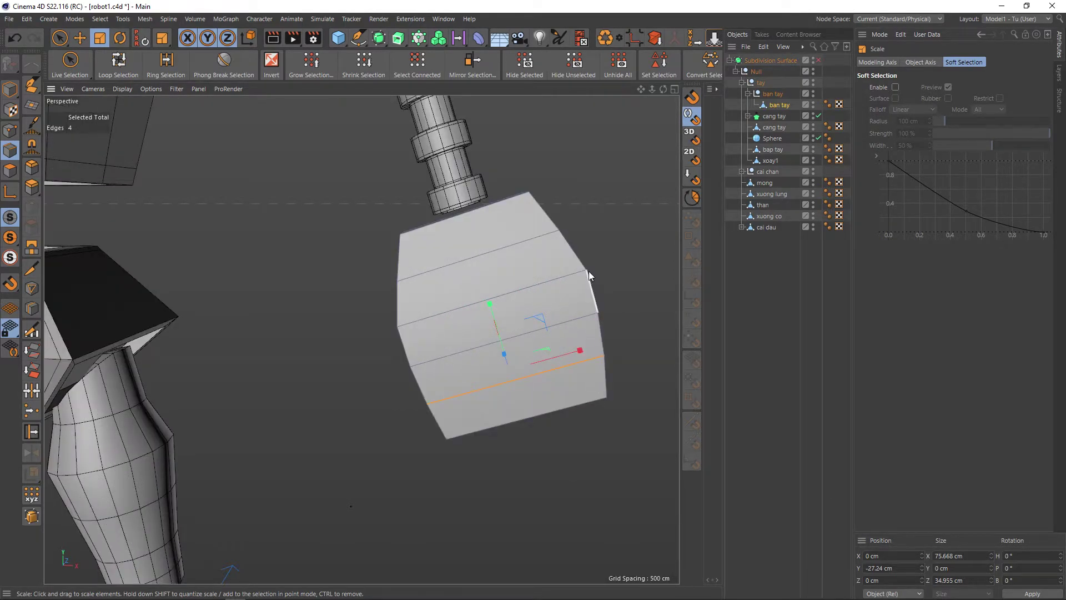
# Step: Widen a middle edge loop so the block bulges outward
pyautogui.press('u')
pyautogui.press('l')
pyautogui.click(587, 315)
pyautogui.press('t')
pyautogui.moveTo(611, 292); pyautogui.dragTo(644, 291)
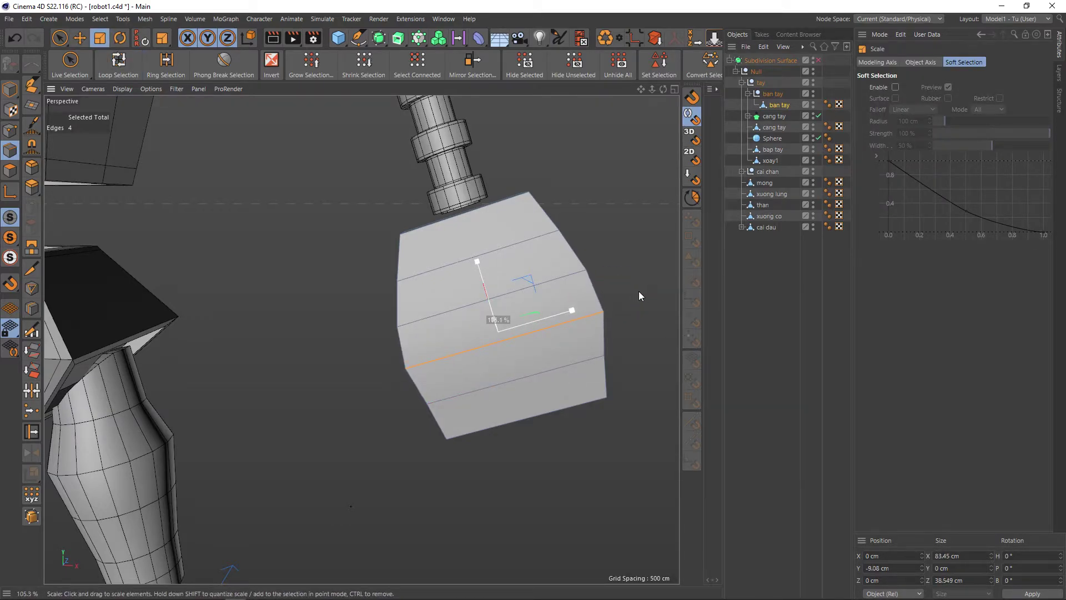
pyautogui.moveTo(642, 291); pyautogui.dragTo(635, 291)
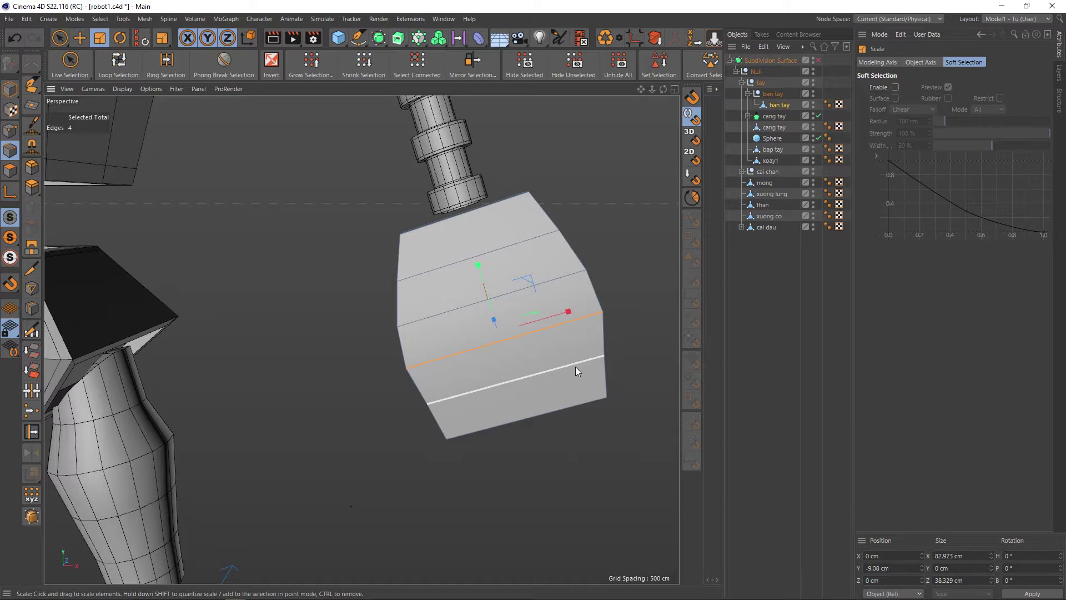
# Step: Select two lower edge loops and raise them slightly
pyautogui.press('u')
pyautogui.press('l')
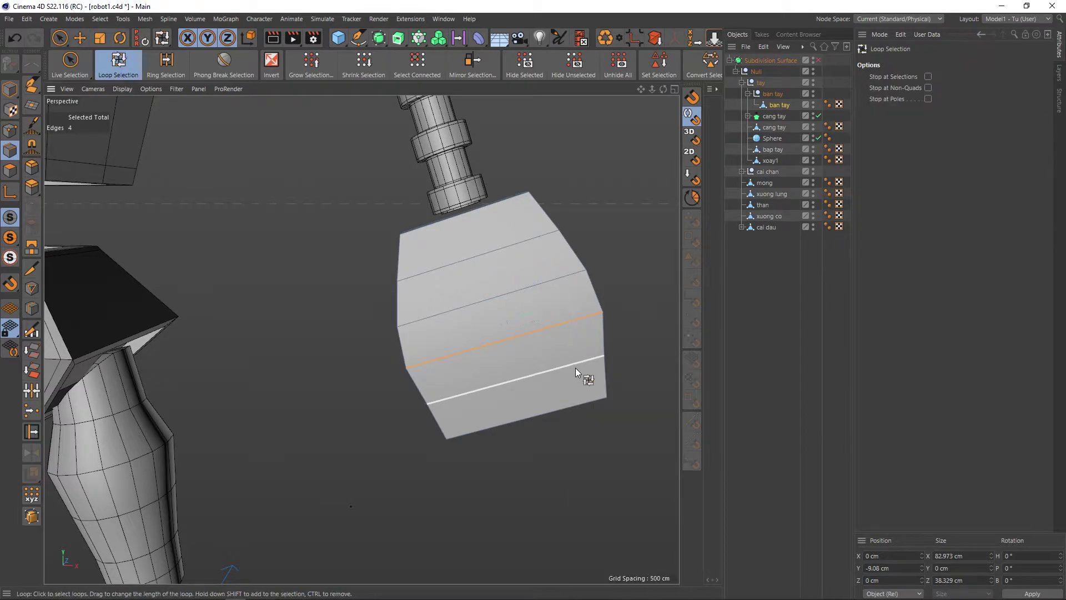
pyautogui.click(575, 367)
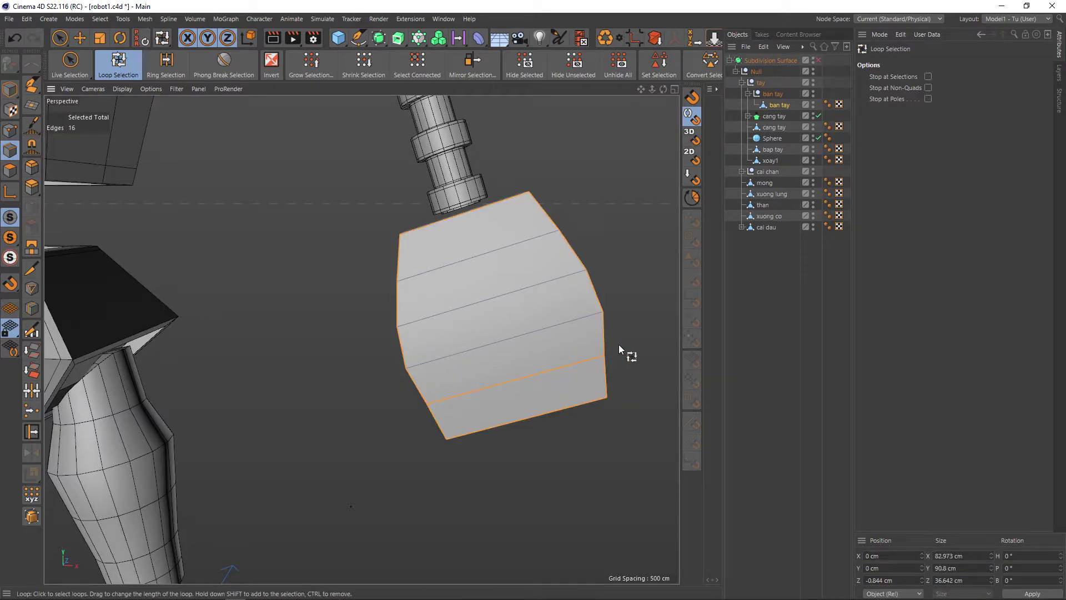
pyautogui.click(618, 344)
pyautogui.keyDown('alt'); pyautogui.moveTo(624, 346); pyautogui.dragTo(609, 318); pyautogui.keyUp('alt')
pyautogui.click(568, 344)
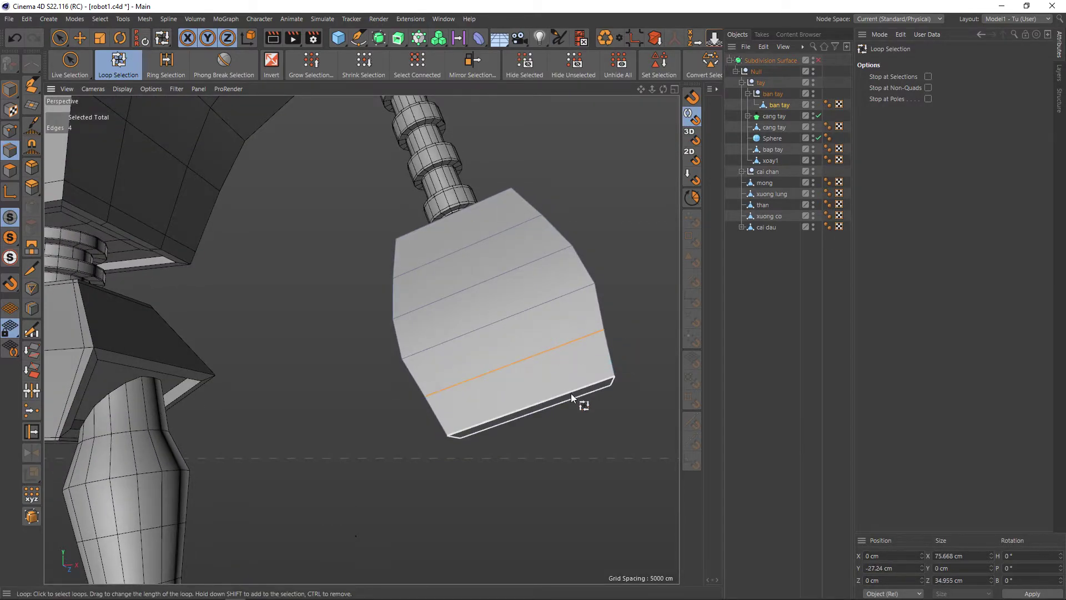
pyautogui.keyDown('shift'); pyautogui.click(571, 393); pyautogui.keyUp('shift')
pyautogui.moveTo(571, 393)
pyautogui.keyDown('alt'); pyautogui.mouseDown()
pyautogui.moveTo(558, 309)
pyautogui.moveTo(592, 369)
pyautogui.mouseUp(); pyautogui.keyUp('alt')
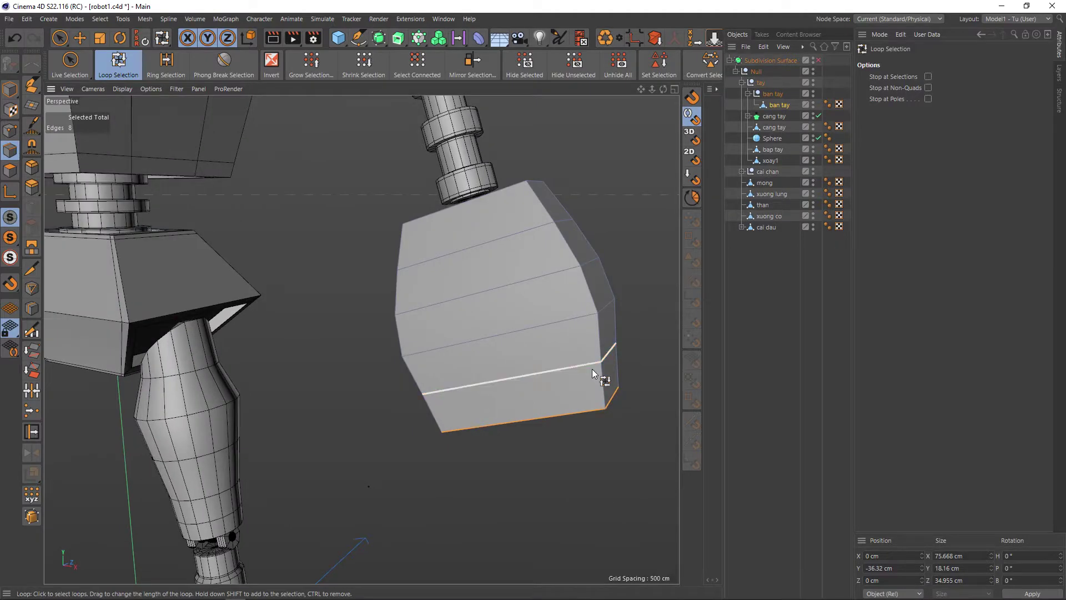
pyautogui.press('e')
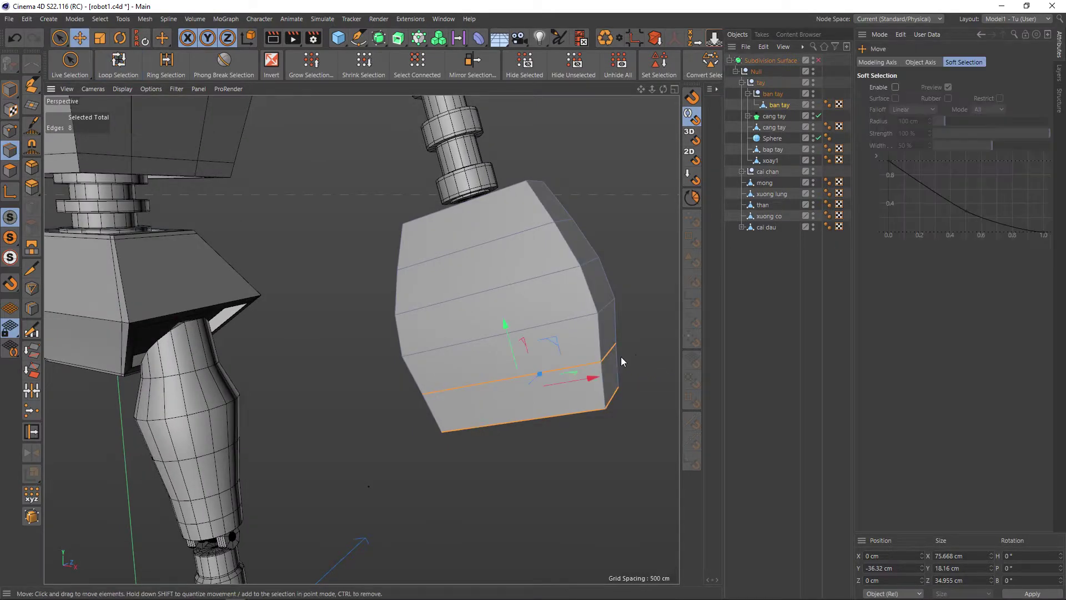
pyautogui.moveTo(521, 387); pyautogui.dragTo(504, 312)
pyautogui.moveTo(553, 408)
pyautogui.keyDown('alt'); pyautogui.mouseDown()
pyautogui.moveTo(576, 391)
pyautogui.moveTo(561, 374)
pyautogui.mouseUp(); pyautogui.keyUp('alt')
# Step: Shrink the bottom edge loop inward again and check the smoothed result
pyautogui.press('u')
pyautogui.press('l')
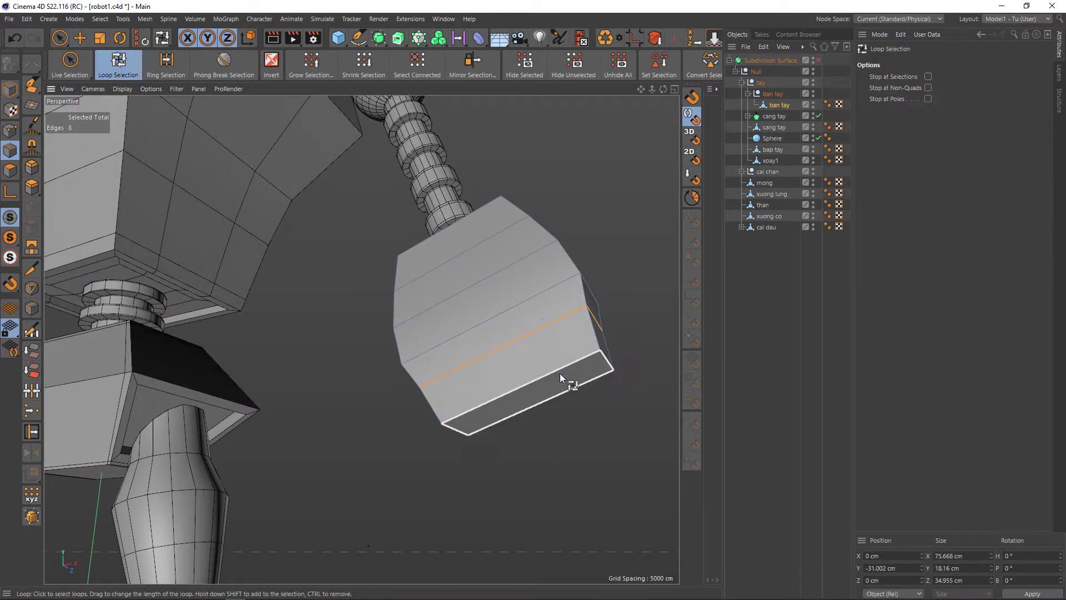
pyautogui.click(555, 375)
pyautogui.press('t')
pyautogui.moveTo(598, 345); pyautogui.dragTo(600, 338)
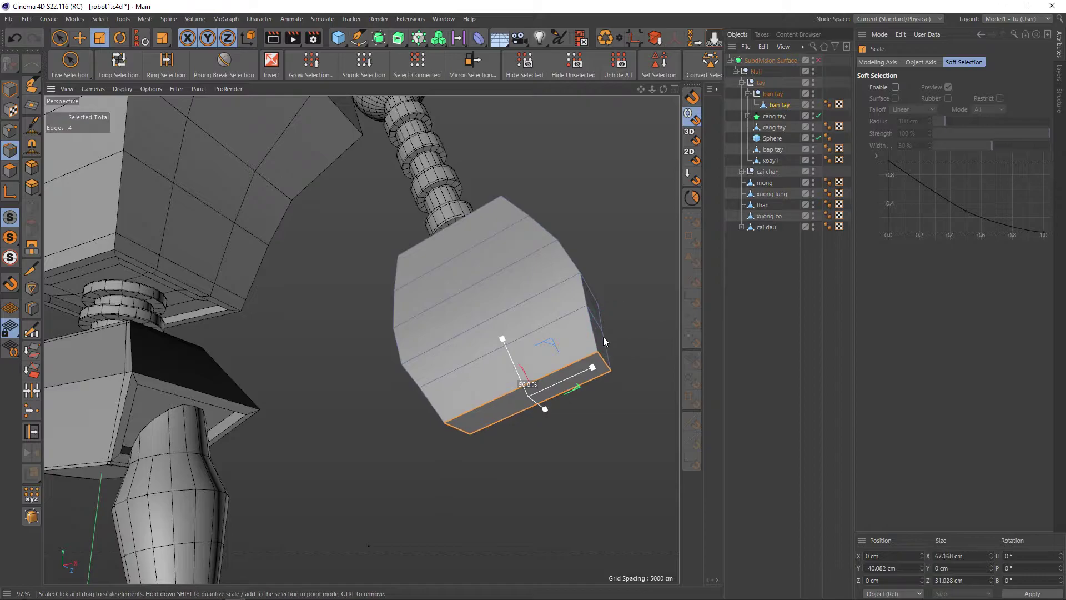
pyautogui.press('q')
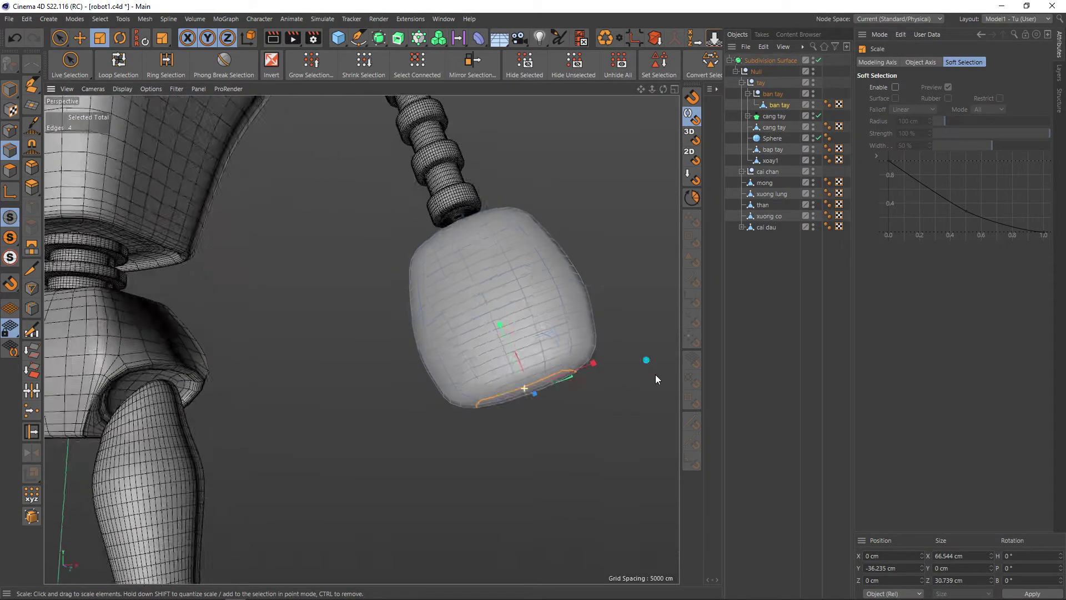
pyautogui.moveTo(628, 363)
pyautogui.keyDown('alt'); pyautogui.mouseDown()
pyautogui.moveTo(672, 402)
pyautogui.moveTo(657, 387)
pyautogui.mouseUp(); pyautogui.keyUp('alt')
pyautogui.press('q')
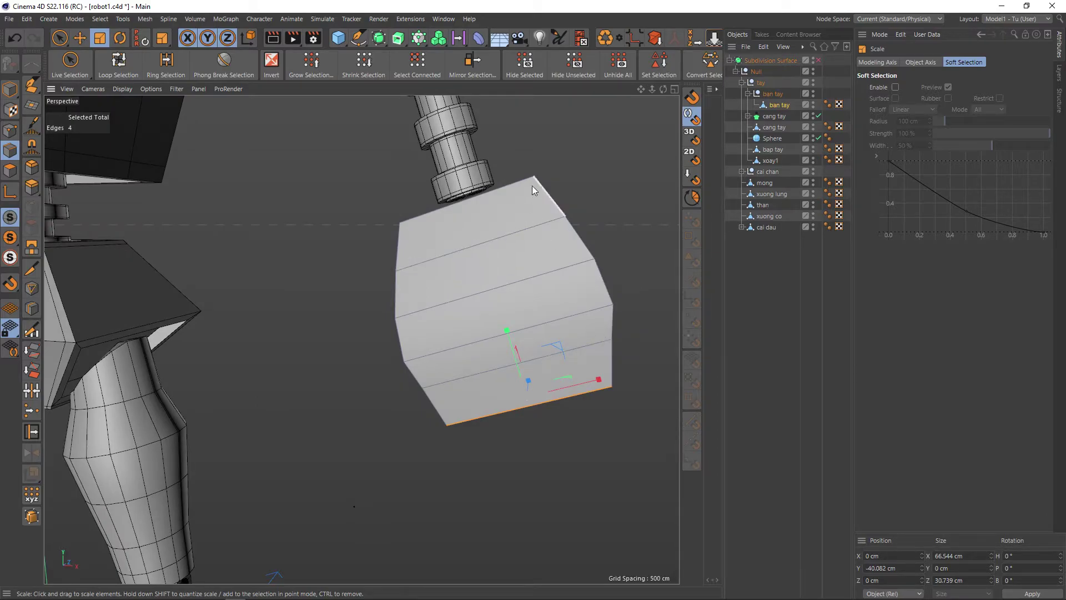
# Step: Widen a lower middle edge loop to about 106%
pyautogui.press('u')
pyautogui.press('l')
pyautogui.click(604, 341)
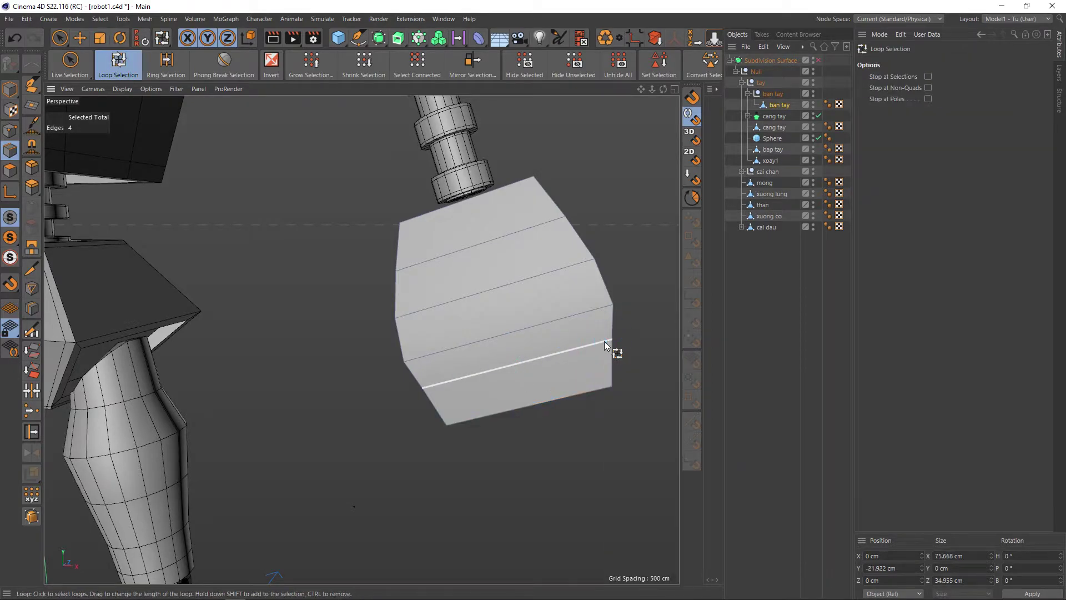
pyautogui.press('t')
pyautogui.moveTo(613, 339); pyautogui.dragTo(646, 339)
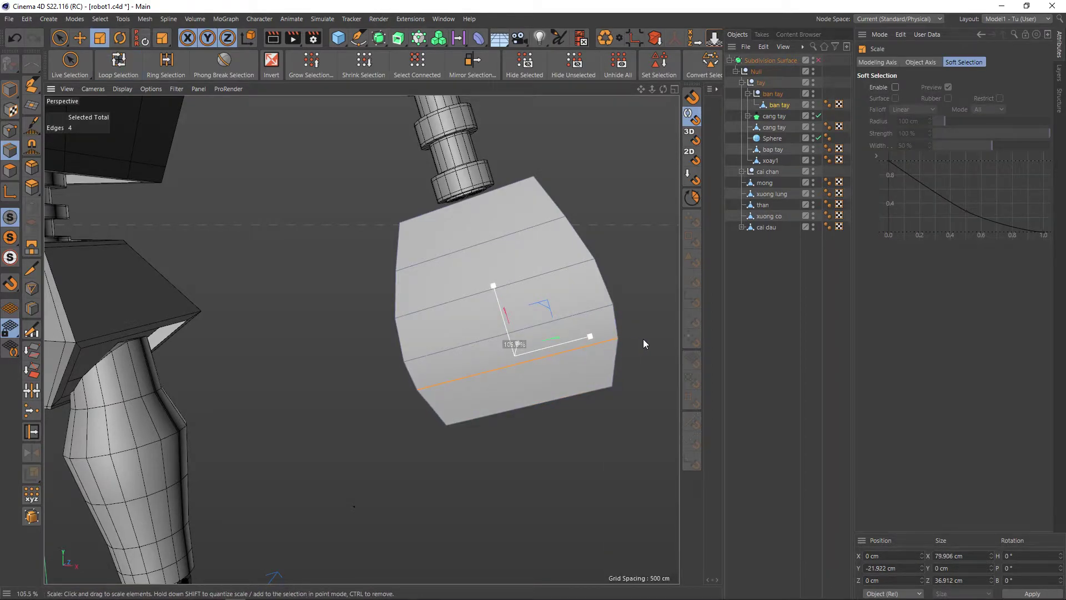
pyautogui.moveTo(619, 368)
pyautogui.keyDown('alt'); pyautogui.mouseDown()
pyautogui.moveTo(553, 314)
pyautogui.moveTo(490, 367)
pyautogui.moveTo(641, 359)
pyautogui.moveTo(618, 362)
pyautogui.moveTo(623, 374)
pyautogui.mouseUp(); pyautogui.keyUp('alt')
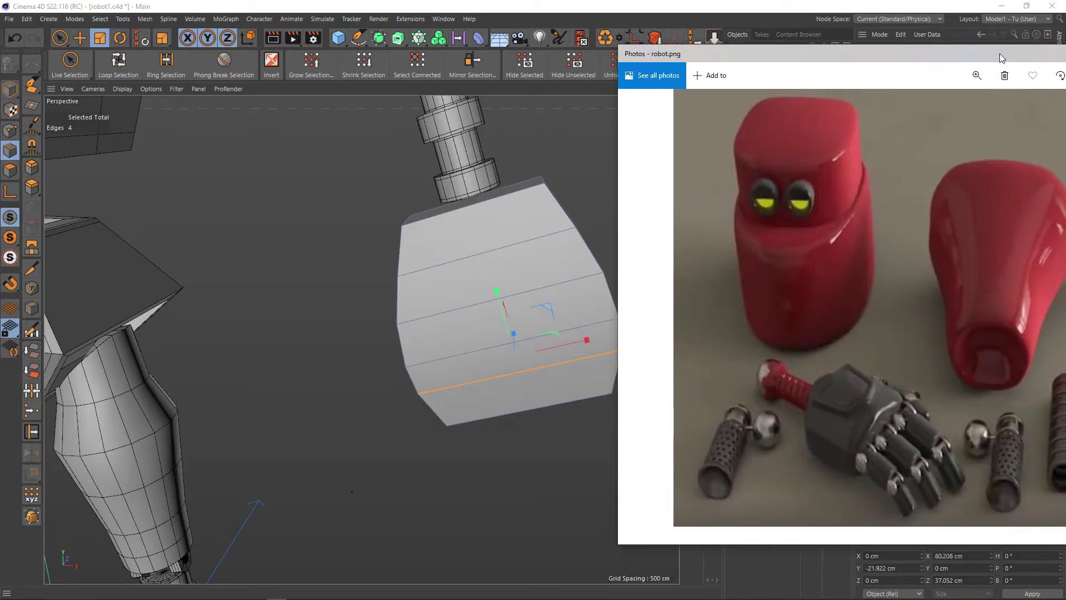
pyautogui.moveTo(995, 47); pyautogui.dragTo(592, 38)
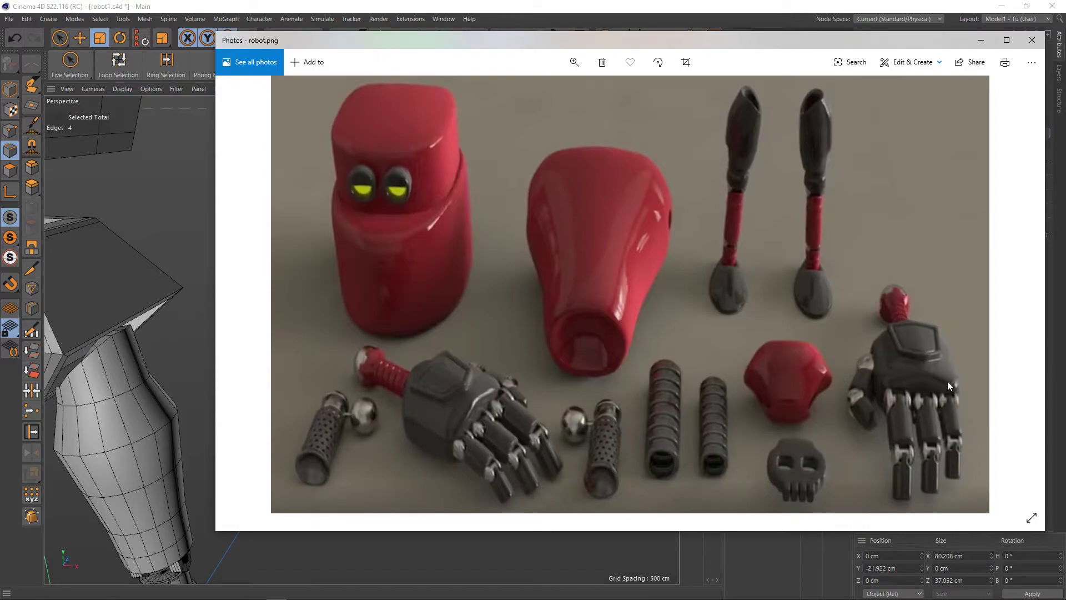
pyautogui.press('super+shift+Right')
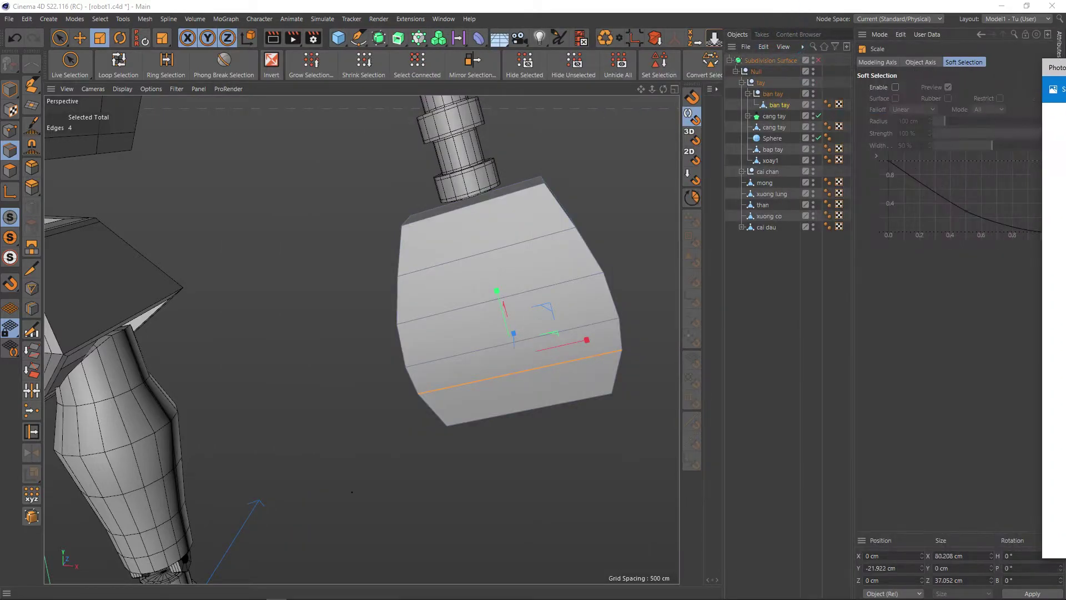
# Step: Loop-select the hand block's bottom edge loop with the Scale tool active
pyautogui.keyDown('alt'); pyautogui.moveTo(634, 312); pyautogui.dragTo(623, 268); pyautogui.keyUp('alt')
pyautogui.press('u')
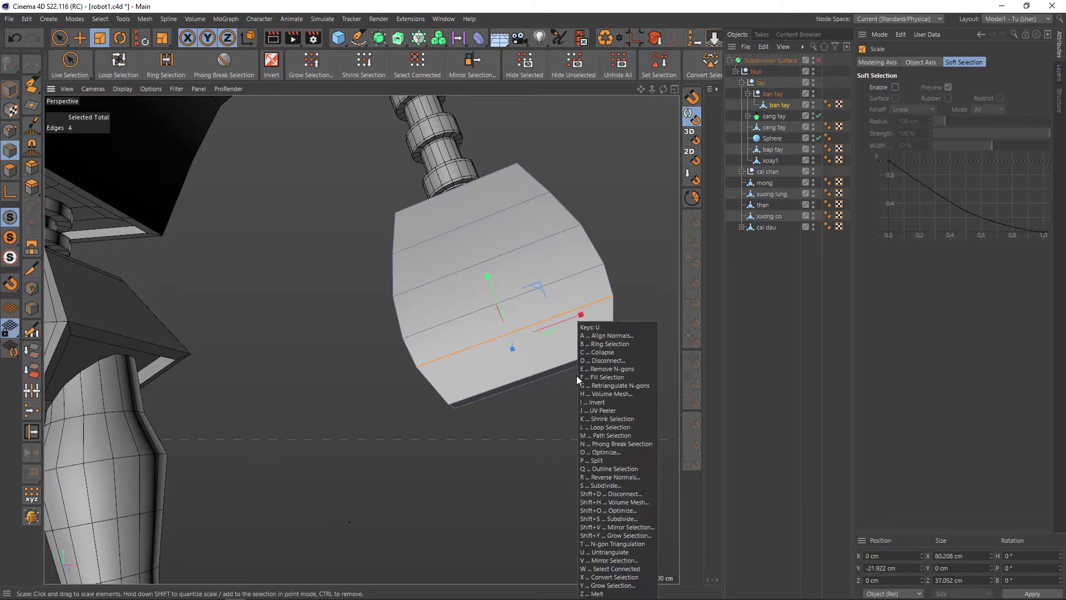
pyautogui.press('l')
pyautogui.moveTo(565, 370)
pyautogui.keyDown('alt'); pyautogui.mouseDown()
pyautogui.moveTo(555, 348)
pyautogui.moveTo(626, 349)
pyautogui.moveTo(526, 369)
pyautogui.moveTo(537, 369)
pyautogui.mouseUp(); pyautogui.keyUp('alt')
pyautogui.click(549, 358)
pyautogui.press('t')
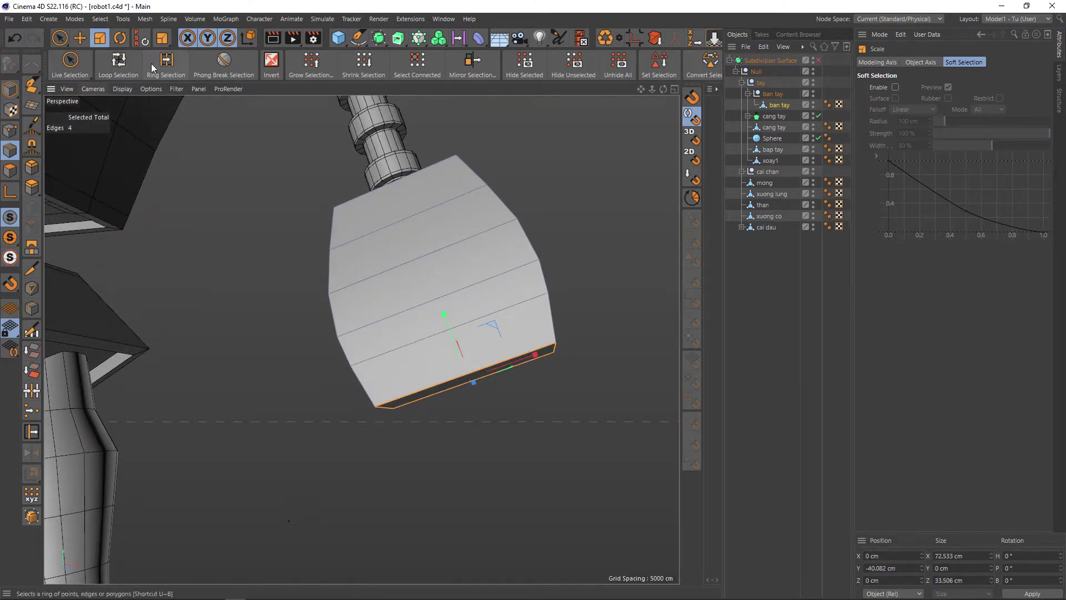
# Step: Ring-select the horizontal edges and Edge Cut them with Subdivision 3
pyautogui.click(166, 62)
pyautogui.click(404, 221)
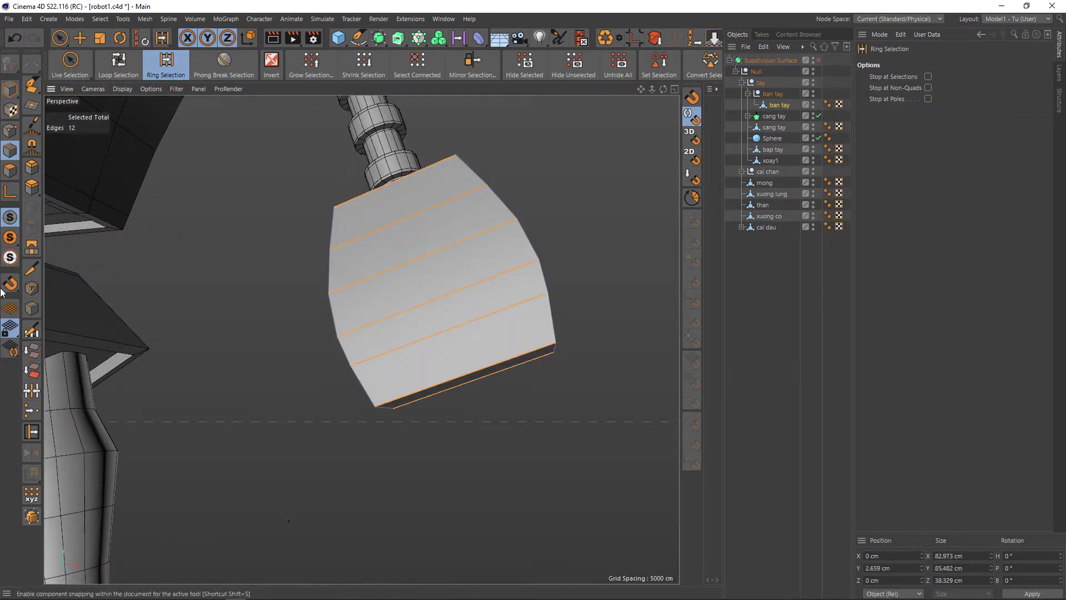
pyautogui.click(32, 329)
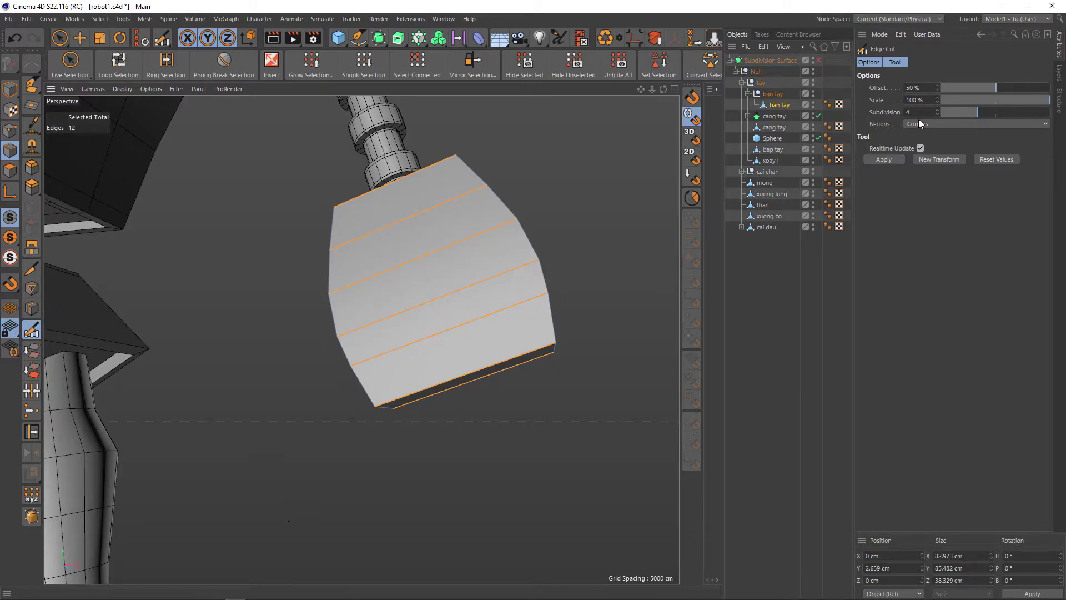
pyautogui.click(936, 114)
pyautogui.click(892, 161)
pyautogui.keyDown('alt'); pyautogui.moveTo(648, 222); pyautogui.dragTo(658, 214); pyautogui.keyUp('alt')
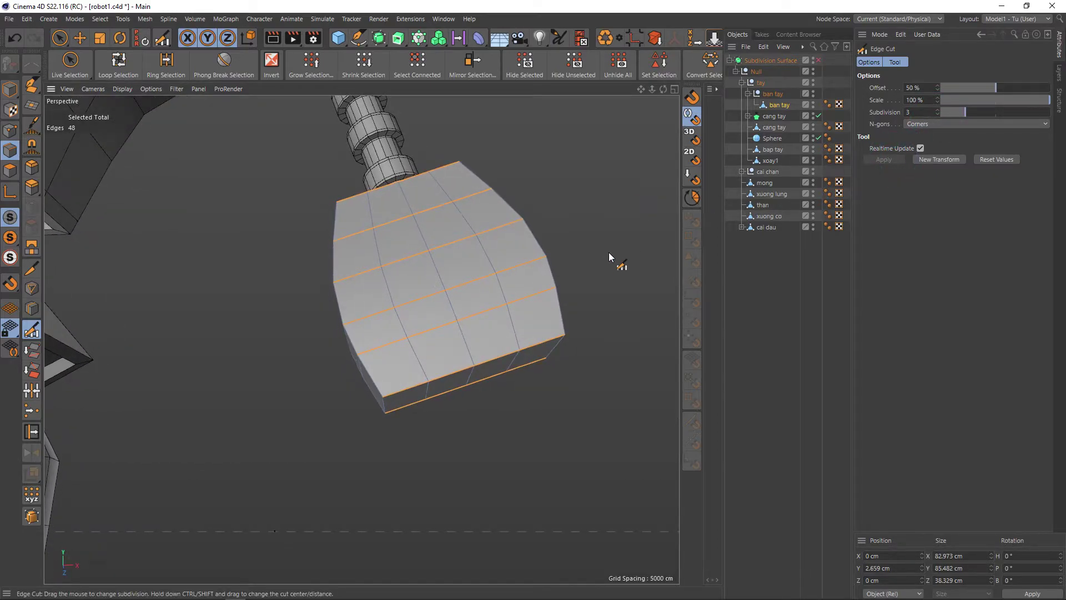
# Step: Loop-select the three vertical edge loops and push them 2.121 cm along Z
pyautogui.press('u')
pyautogui.press('l')
pyautogui.click(497, 286)
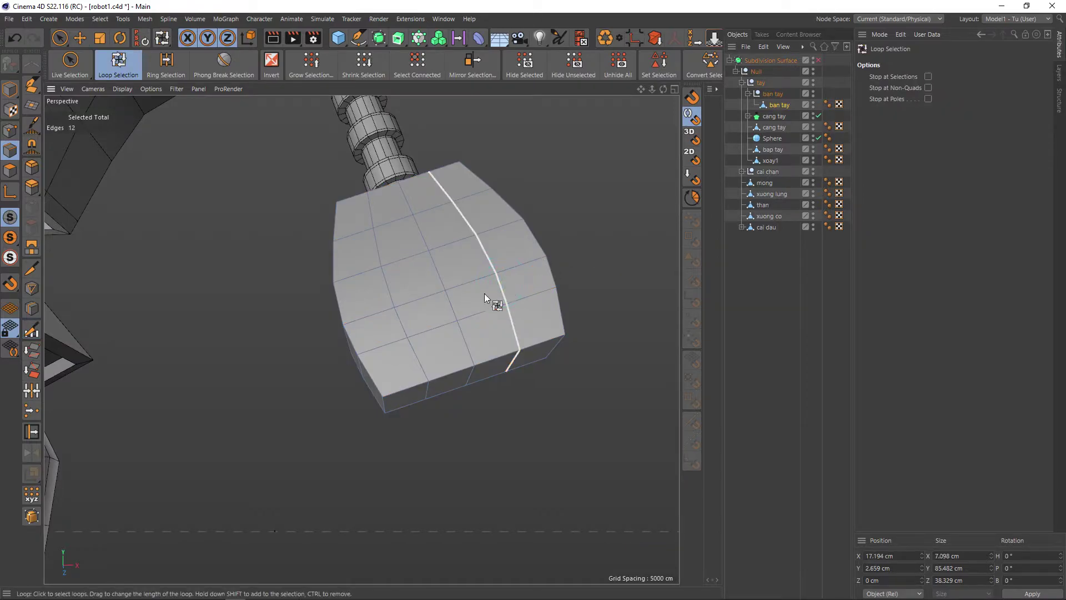
pyautogui.keyDown('shift'); pyautogui.click(407, 323); pyautogui.keyUp('shift')
pyautogui.keyDown('shift'); pyautogui.click(456, 314); pyautogui.keyUp('shift')
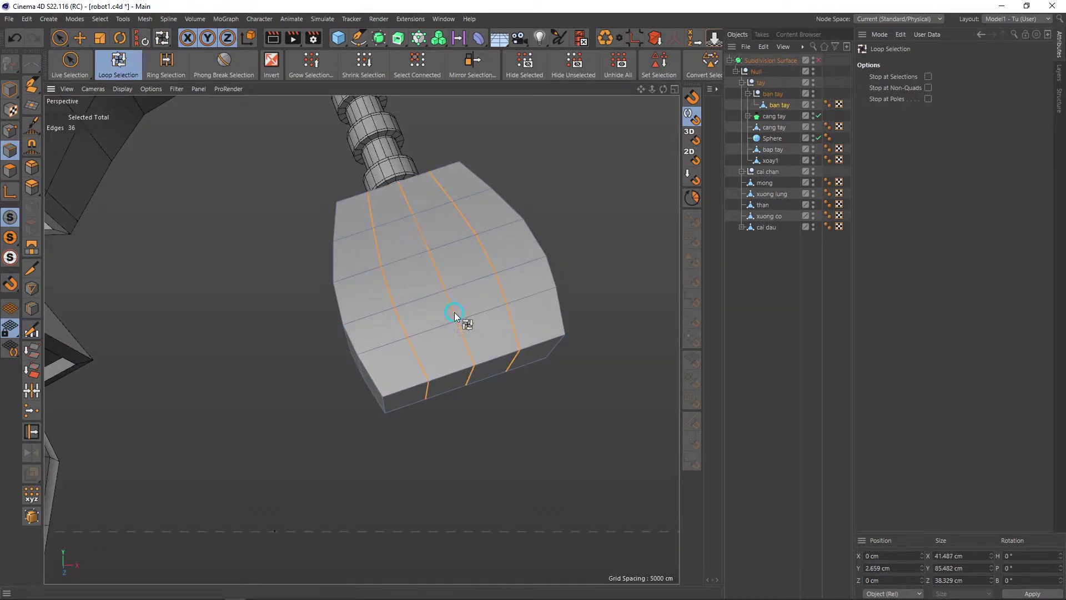
pyautogui.moveTo(454, 312)
pyautogui.keyDown('alt'); pyautogui.mouseDown()
pyautogui.moveTo(484, 270)
pyautogui.moveTo(459, 202)
pyautogui.moveTo(459, 258)
pyautogui.mouseUp(); pyautogui.keyUp('alt')
pyautogui.press('e')
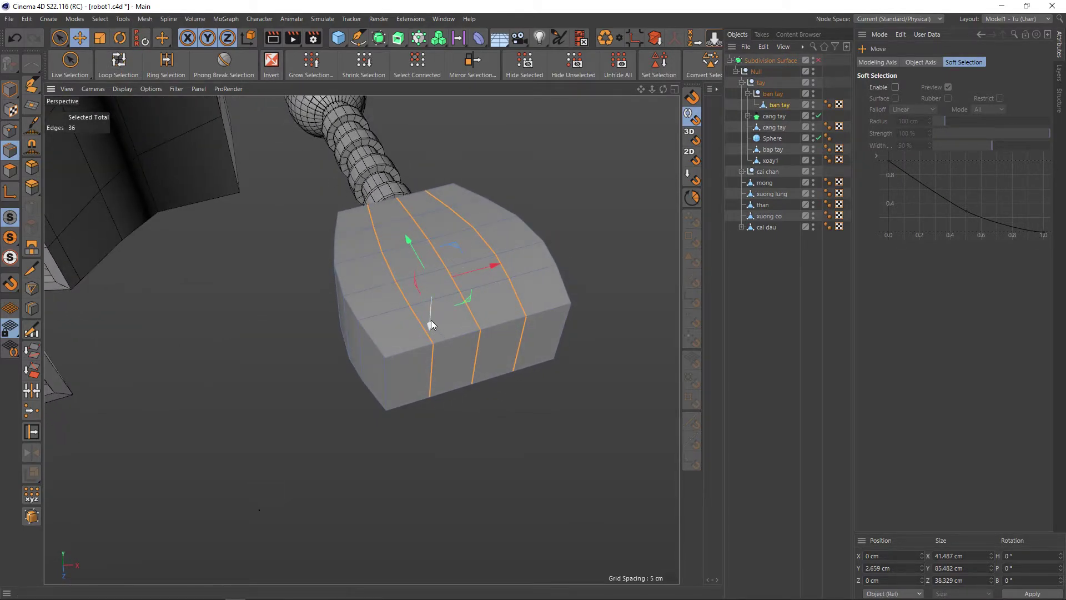
pyautogui.moveTo(431, 320); pyautogui.dragTo(431, 321)
# Step: Shift the vertical loops further along Z to about -9.873 cm, checking with smoothing
pyautogui.keyDown('alt'); pyautogui.moveTo(497, 316); pyautogui.dragTo(488, 267); pyautogui.keyUp('alt')
pyautogui.keyDown('alt'); pyautogui.moveTo(510, 333); pyautogui.dragTo(426, 372, button='middle'); pyautogui.keyUp('alt')
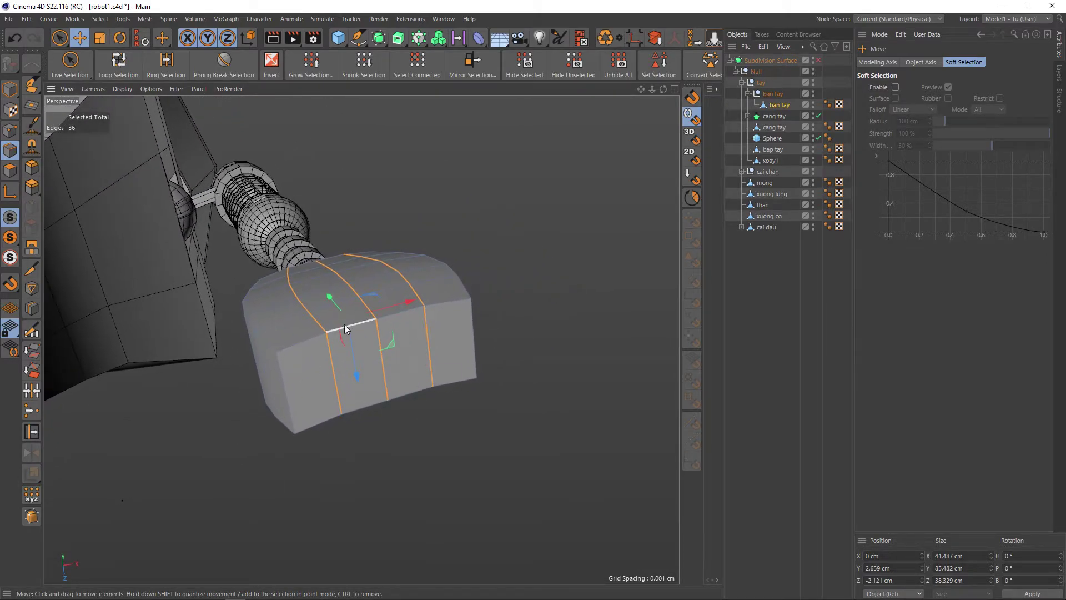
pyautogui.moveTo(356, 362)
pyautogui.mouseDown()
pyautogui.moveTo(387, 390)
pyautogui.moveTo(374, 392)
pyautogui.mouseUp()
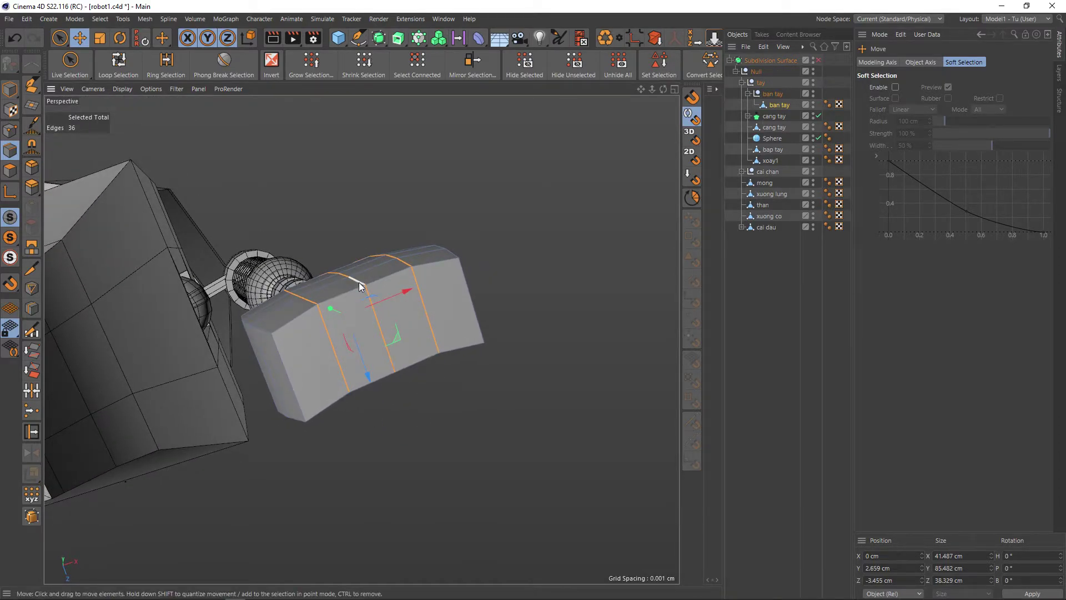
pyautogui.moveTo(359, 282)
pyautogui.keyDown('alt'); pyautogui.mouseDown()
pyautogui.moveTo(440, 286)
pyautogui.moveTo(382, 338)
pyautogui.moveTo(446, 316)
pyautogui.moveTo(443, 225)
pyautogui.moveTo(435, 279)
pyautogui.mouseUp(); pyautogui.keyUp('alt')
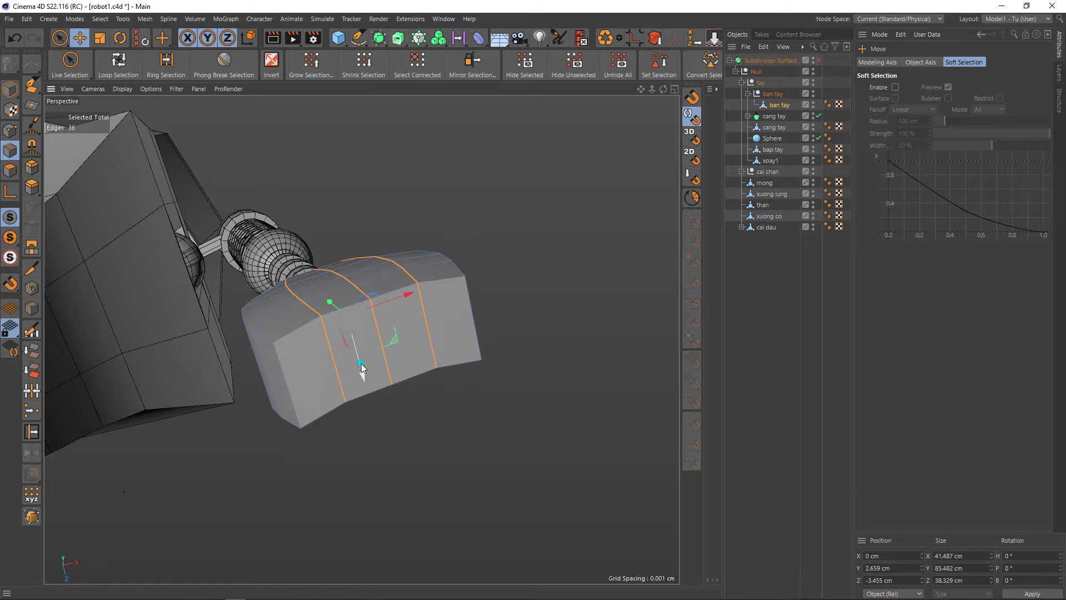
pyautogui.moveTo(360, 358)
pyautogui.mouseDown()
pyautogui.moveTo(360, 292)
pyautogui.moveTo(344, 261)
pyautogui.moveTo(393, 303)
pyautogui.moveTo(445, 304)
pyautogui.moveTo(448, 427)
pyautogui.moveTo(281, 461)
pyautogui.moveTo(299, 428)
pyautogui.moveTo(350, 411)
pyautogui.moveTo(375, 329)
pyautogui.moveTo(326, 401)
pyautogui.mouseUp()
pyautogui.press('q')
pyautogui.moveTo(626, 267)
pyautogui.keyDown('alt'); pyautogui.mouseDown()
pyautogui.moveTo(628, 333)
pyautogui.moveTo(477, 311)
pyautogui.moveTo(489, 261)
pyautogui.mouseUp(); pyautogui.keyUp('alt')
pyautogui.press('q')
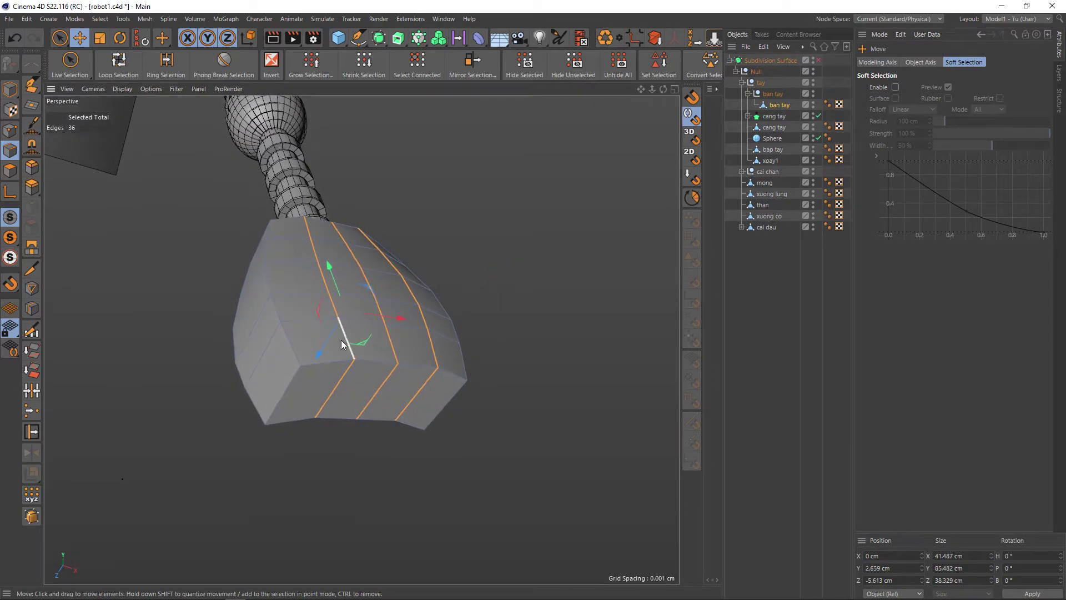
pyautogui.moveTo(332, 342); pyautogui.dragTo(337, 336)
pyautogui.press('q')
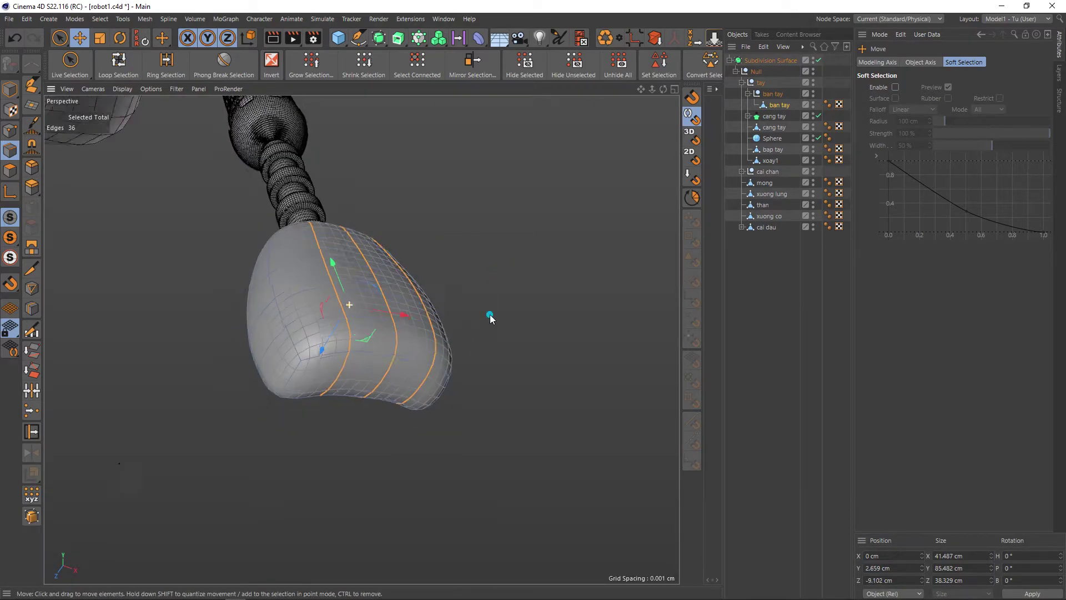
pyautogui.moveTo(488, 309)
pyautogui.keyDown('alt'); pyautogui.mouseDown()
pyautogui.moveTo(486, 245)
pyautogui.moveTo(460, 322)
pyautogui.moveTo(434, 344)
pyautogui.mouseUp(); pyautogui.keyUp('alt')
pyautogui.press('q')
pyautogui.rightClick(434, 344)
pyautogui.click(460, 335)
pyautogui.click(380, 320)
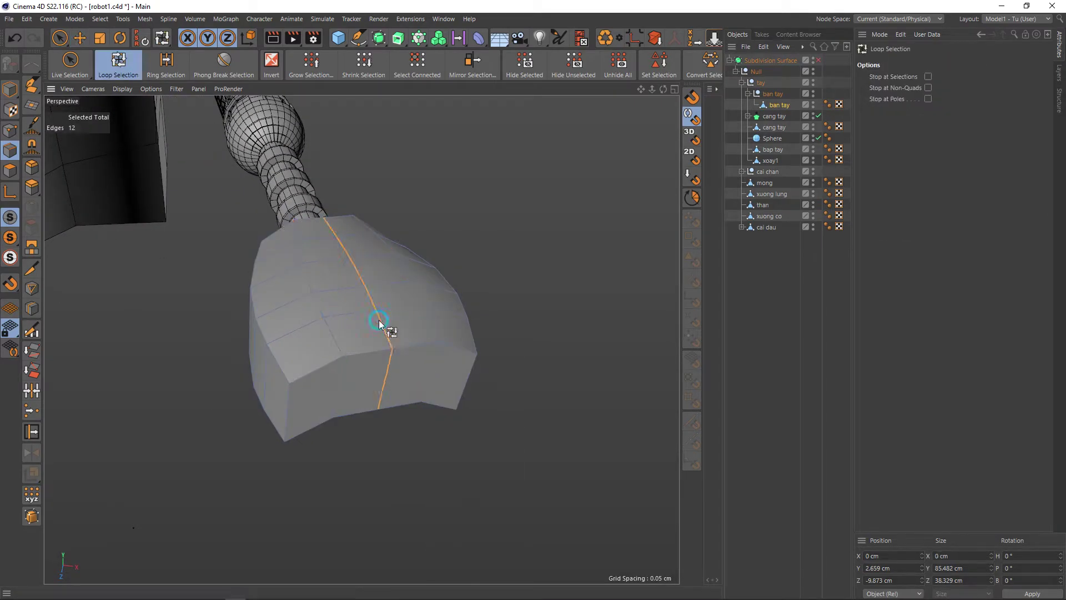
pyautogui.press('q')
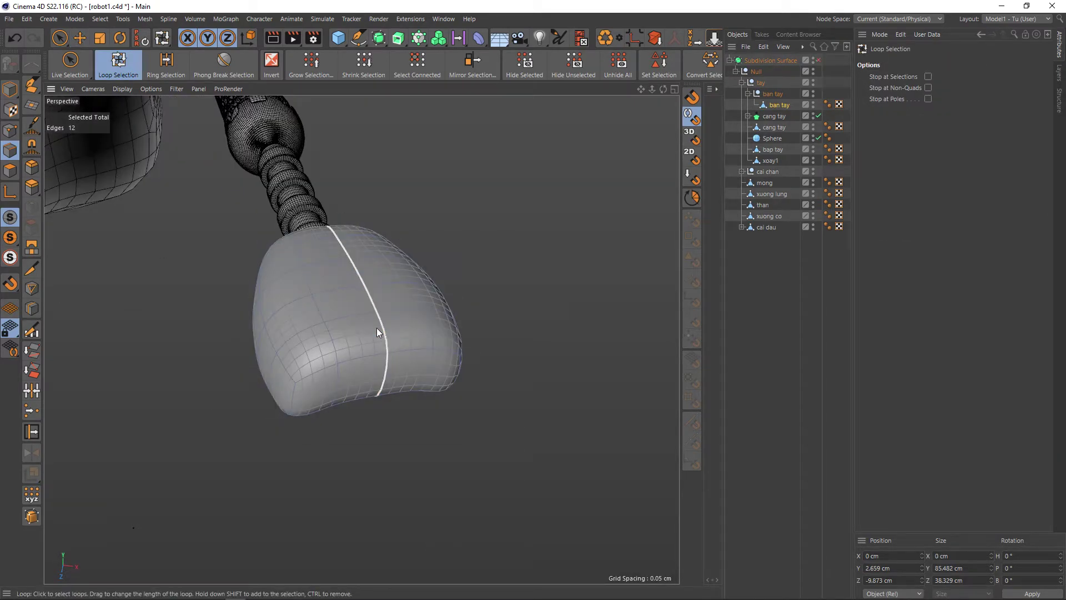
pyautogui.press('q')
pyautogui.press('e')
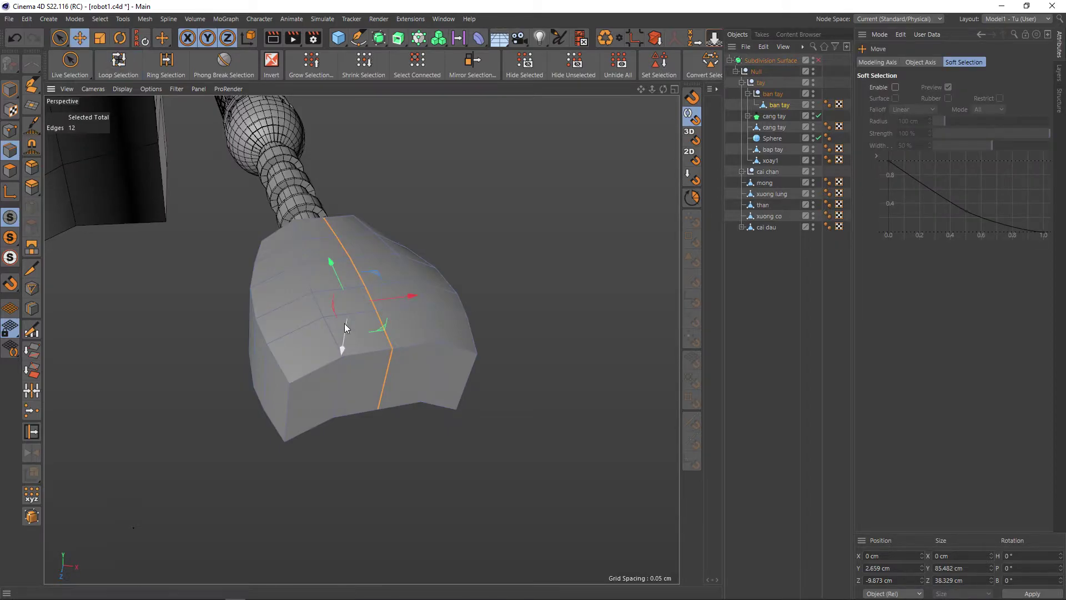
pyautogui.moveTo(344, 323); pyautogui.dragTo(347, 320)
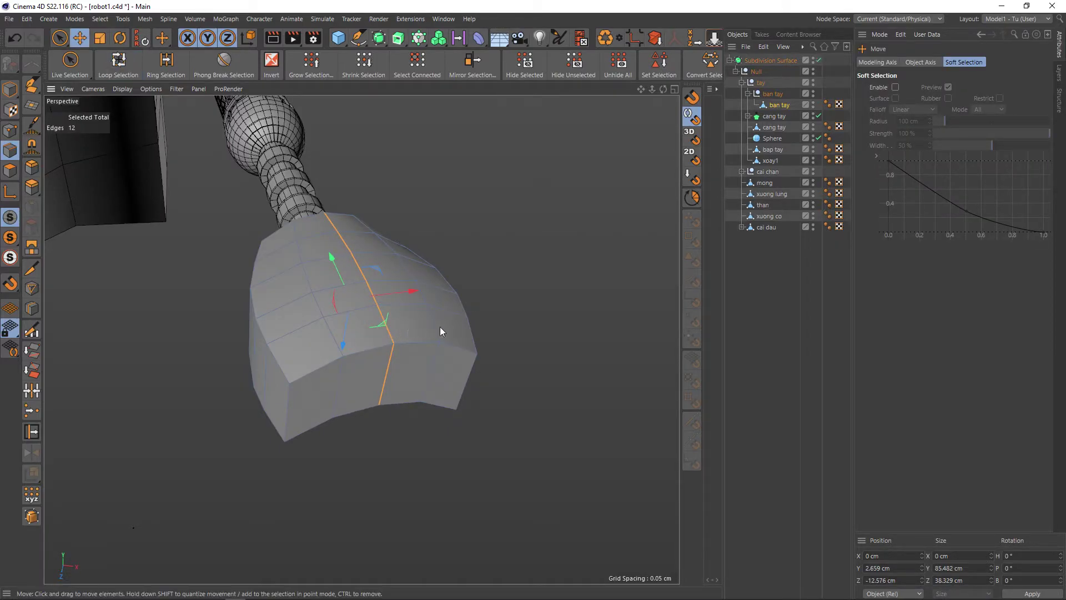
pyautogui.press('q')
pyautogui.moveTo(440, 326)
pyautogui.keyDown('alt'); pyautogui.mouseDown()
pyautogui.moveTo(536, 239)
pyautogui.moveTo(532, 201)
pyautogui.moveTo(521, 314)
pyautogui.moveTo(495, 359)
pyautogui.moveTo(568, 364)
pyautogui.moveTo(537, 382)
pyautogui.mouseUp(); pyautogui.keyUp('alt')
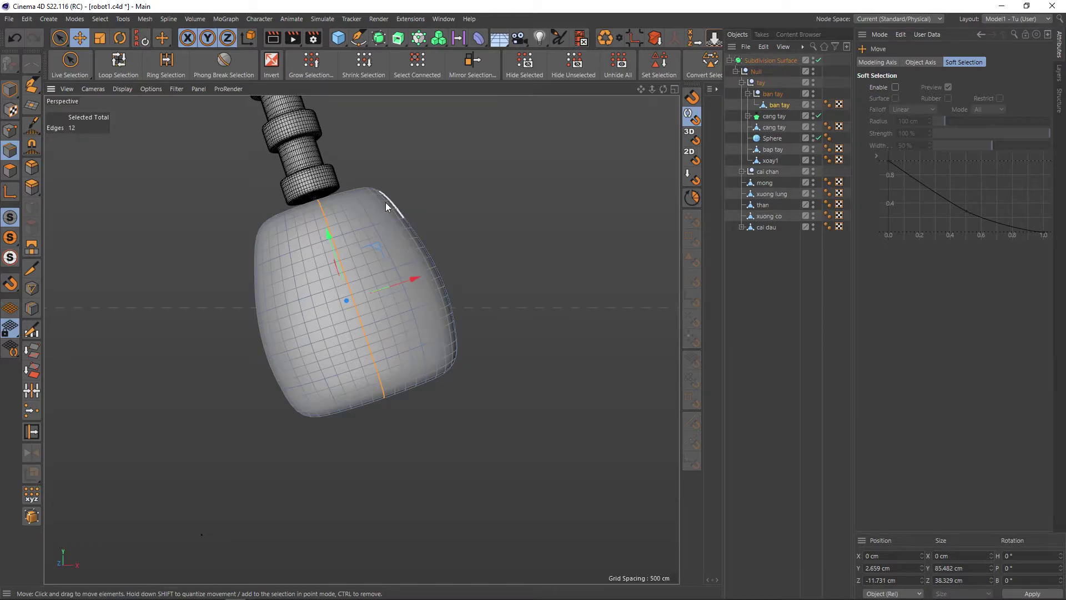
pyautogui.hotkey('ctrl', 'z')
pyautogui.hotkey('ctrl', 'z')
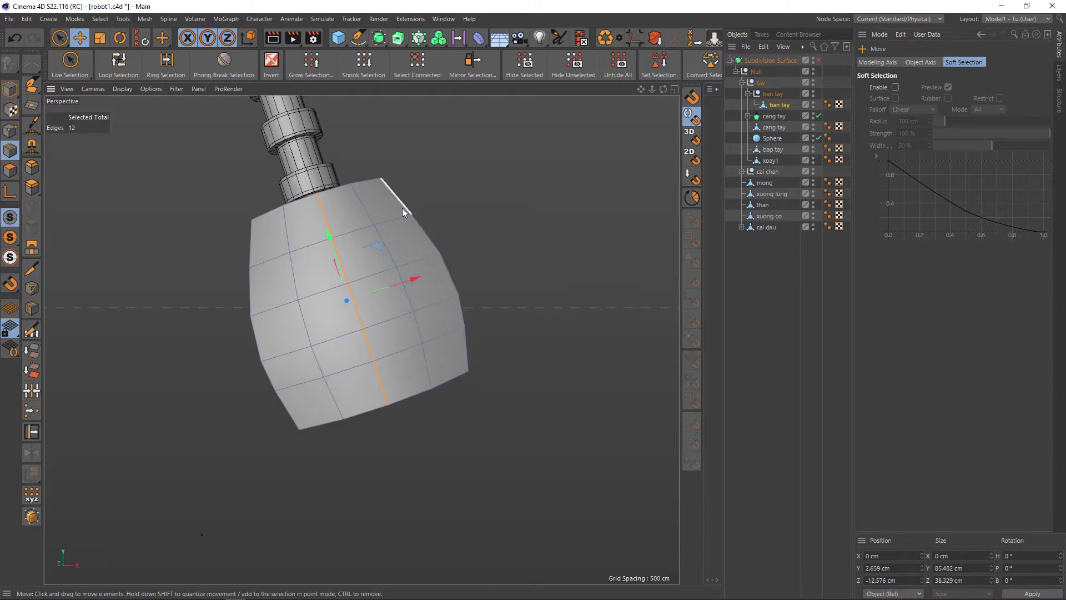
pyautogui.hotkey('ctrl', 'y')
pyautogui.hotkey('ctrl', 'y')
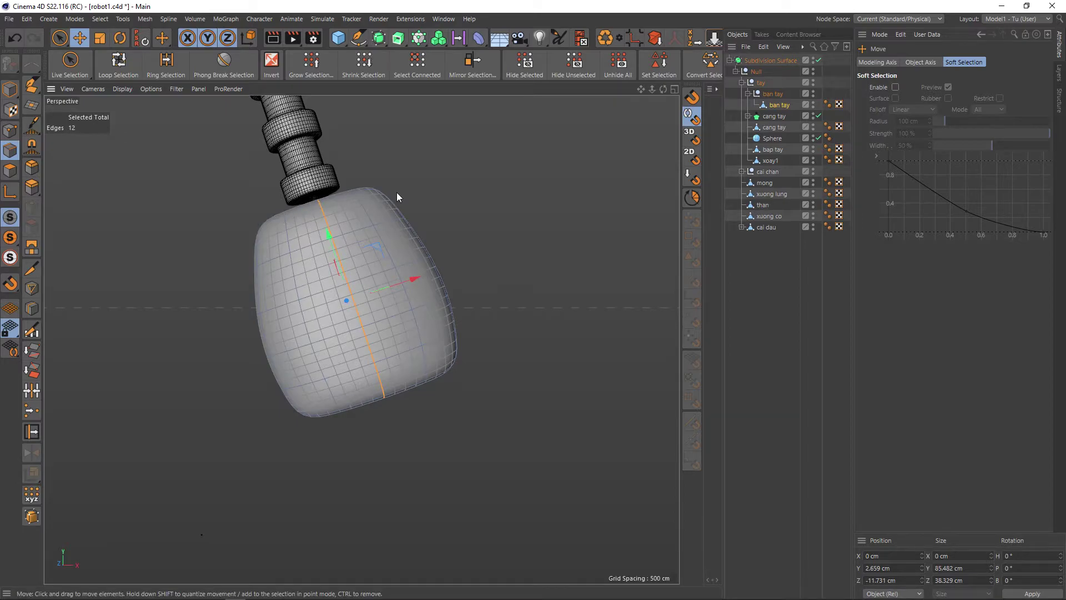
pyautogui.keyDown('alt'); pyautogui.moveTo(442, 276); pyautogui.dragTo(444, 300); pyautogui.keyUp('alt')
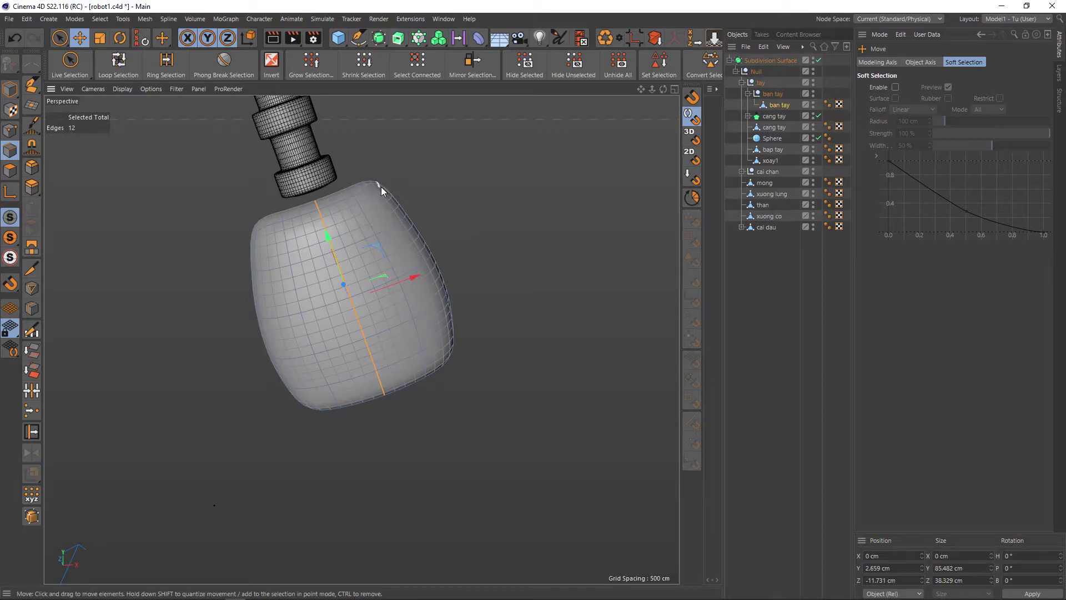
pyautogui.press('q')
pyautogui.moveTo(374, 201)
pyautogui.keyDown('alt'); pyautogui.mouseDown()
pyautogui.moveTo(345, 179)
pyautogui.moveTo(347, 197)
pyautogui.mouseUp(); pyautogui.keyUp('alt')
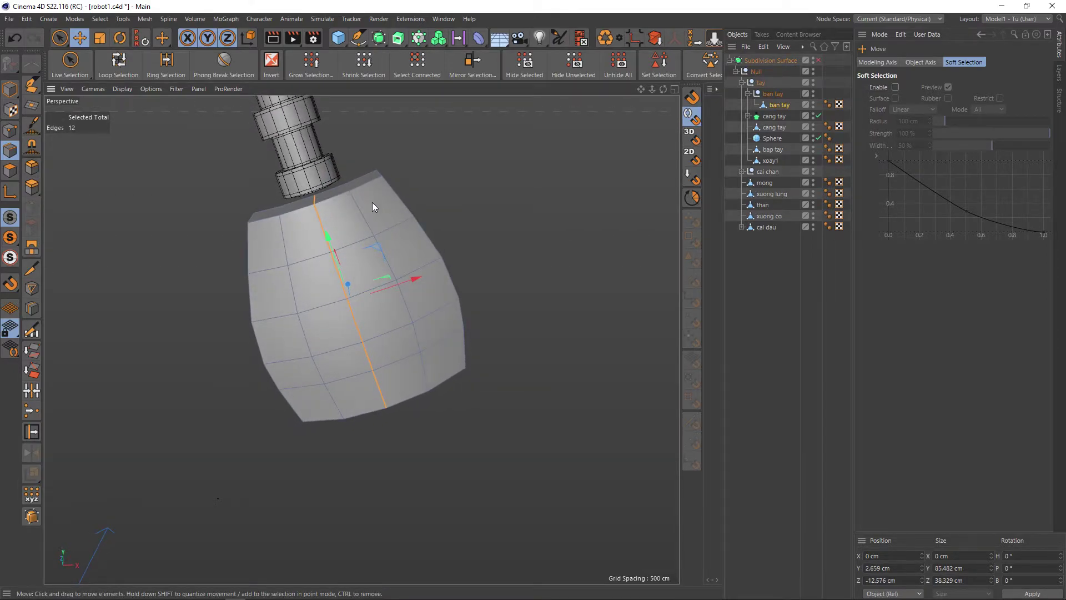
pyautogui.press('9')
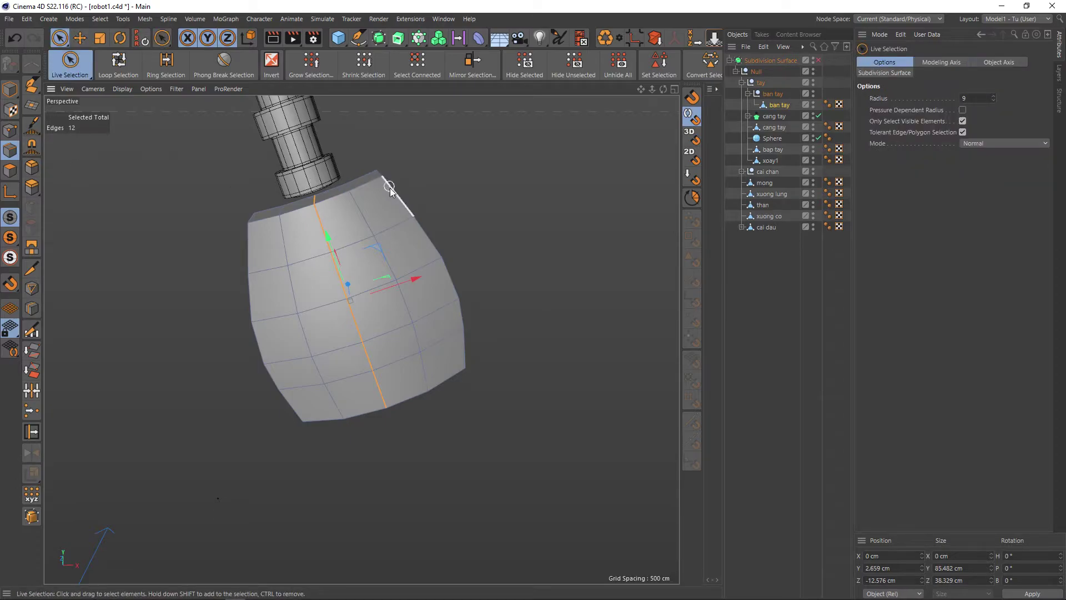
# Step: Lower two top rim edges of the hand block from Y 45.4 to 37.217 cm
pyautogui.moveTo(388, 178)
pyautogui.keyDown('alt'); pyautogui.mouseDown()
pyautogui.moveTo(391, 190)
pyautogui.moveTo(440, 174)
pyautogui.moveTo(245, 219)
pyautogui.moveTo(327, 227)
pyautogui.moveTo(281, 253)
pyautogui.moveTo(280, 271)
pyautogui.mouseUp(); pyautogui.keyUp('alt')
pyautogui.click(391, 190)
pyautogui.keyDown('shift'); pyautogui.click(260, 225); pyautogui.keyUp('shift')
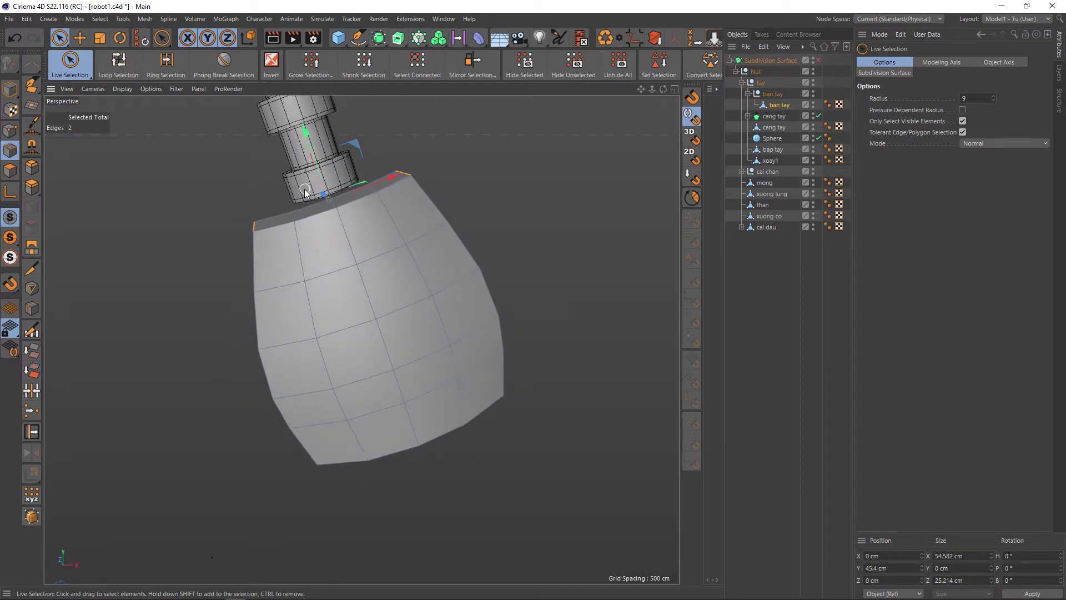
pyautogui.press('e')
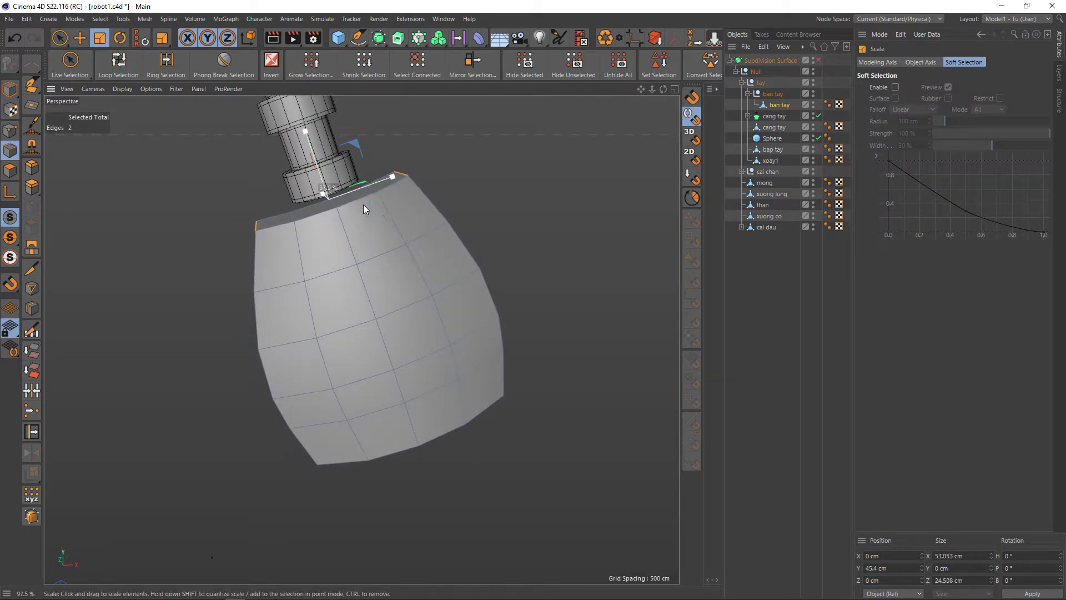
pyautogui.moveTo(363, 204); pyautogui.dragTo(348, 208)
pyautogui.moveTo(314, 155)
pyautogui.mouseDown()
pyautogui.moveTo(359, 226)
pyautogui.moveTo(431, 202)
pyautogui.moveTo(344, 218)
pyautogui.moveTo(482, 214)
pyautogui.moveTo(384, 199)
pyautogui.mouseUp()
# Step: Toggle Subdivision Surface smoothing to inspect the sloped top
pyautogui.press('q')
pyautogui.press('q')
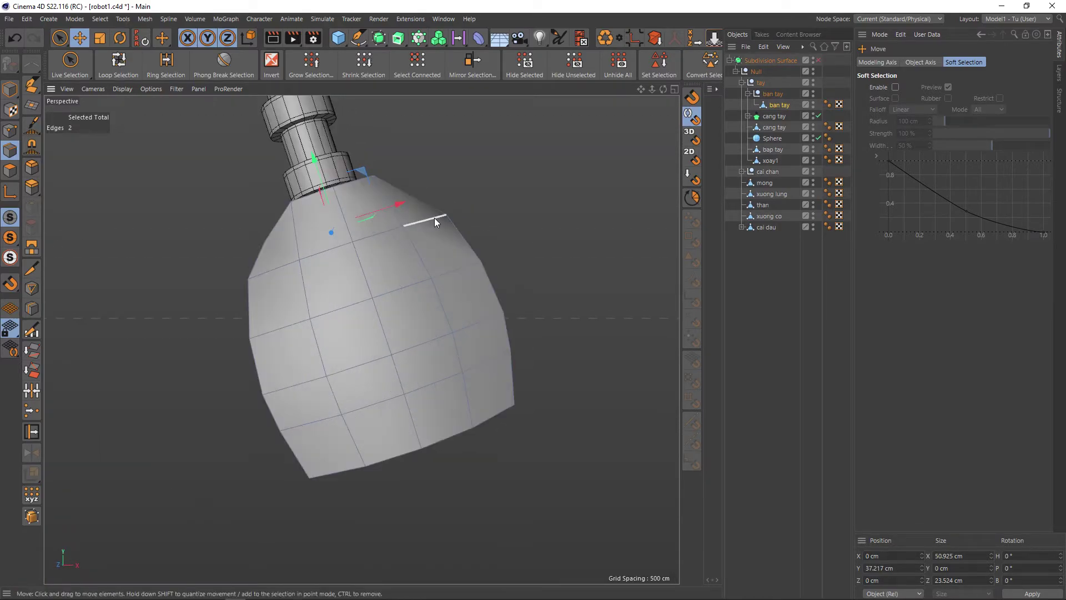
pyautogui.press('q')
pyautogui.moveTo(436, 232)
pyautogui.keyDown('alt'); pyautogui.mouseDown()
pyautogui.moveTo(405, 241)
pyautogui.moveTo(417, 167)
pyautogui.moveTo(409, 173)
pyautogui.mouseUp(); pyautogui.keyUp('alt')
pyautogui.press('q')
pyautogui.keyDown('alt'); pyautogui.moveTo(433, 251); pyautogui.dragTo(438, 283); pyautogui.keyUp('alt')
pyautogui.click(446, 309)
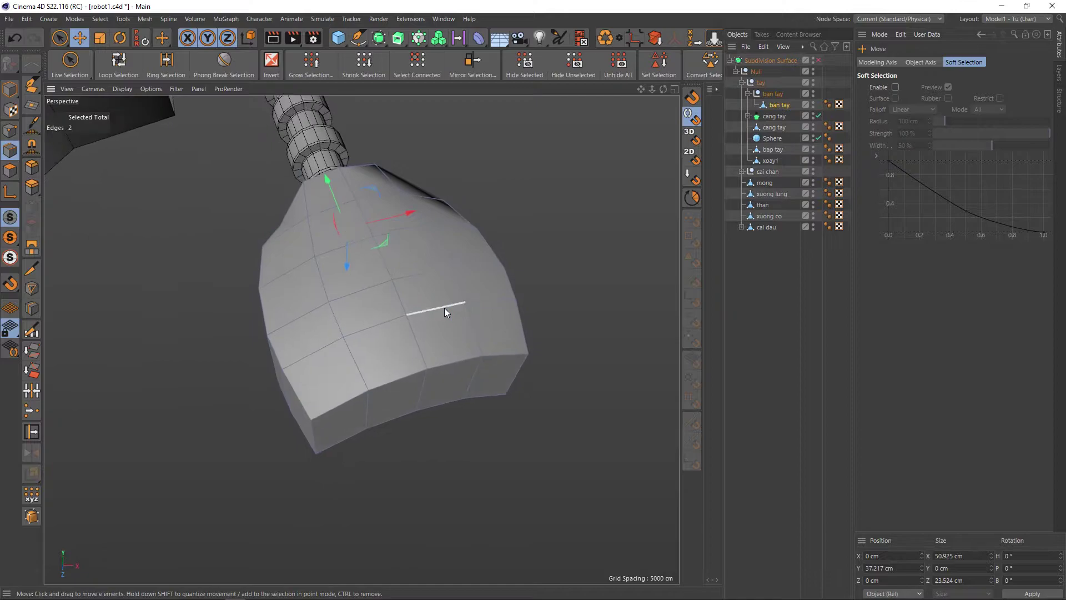
pyautogui.moveTo(356, 189)
pyautogui.keyDown('alt'); pyautogui.mouseDown()
pyautogui.moveTo(452, 231)
pyautogui.moveTo(422, 268)
pyautogui.mouseUp(); pyautogui.keyUp('alt')
# Step: Select four top-rim edges and shift them along Z to about −20.748 cm
pyautogui.press('space')
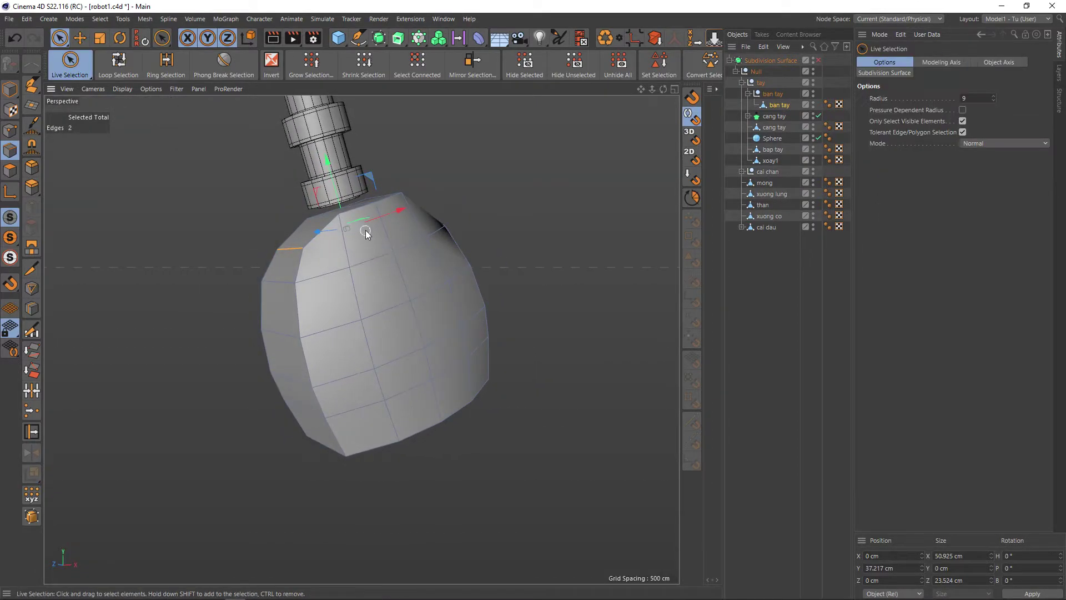
pyautogui.click(354, 212)
pyautogui.keyDown('alt'); pyautogui.moveTo(369, 238); pyautogui.dragTo(365, 249); pyautogui.keyUp('alt')
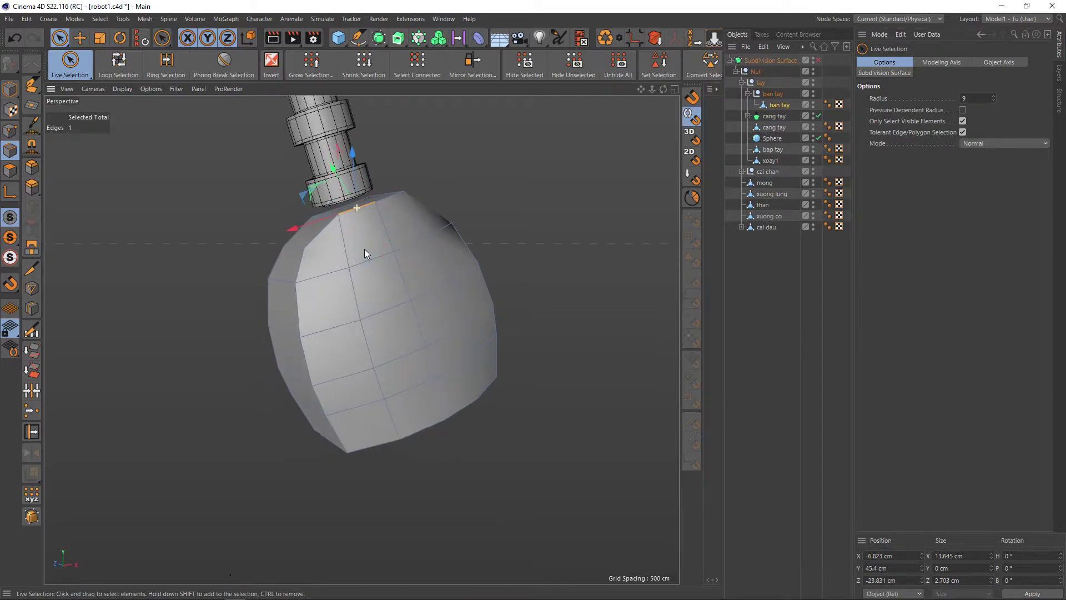
pyautogui.keyDown('shift'); pyautogui.click(388, 201); pyautogui.keyUp('shift')
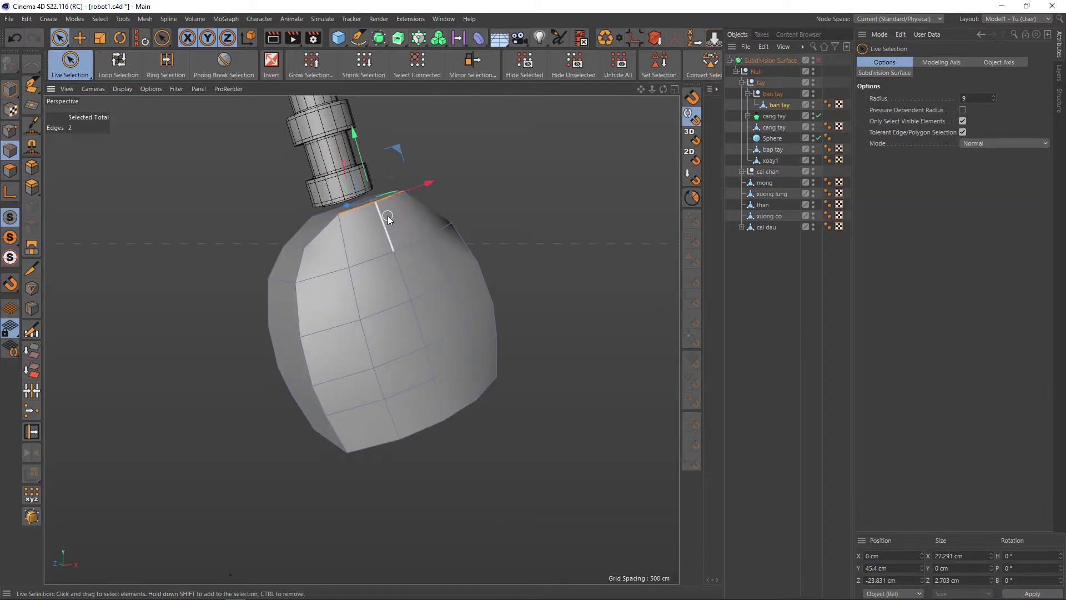
pyautogui.keyDown('alt'); pyautogui.moveTo(391, 223); pyautogui.dragTo(449, 223); pyautogui.keyUp('alt')
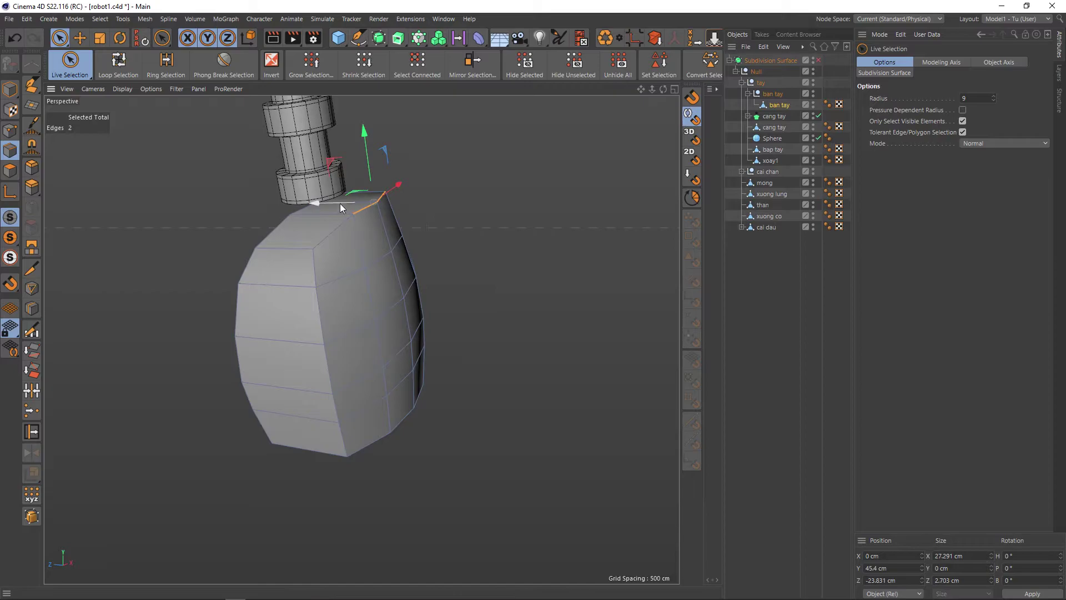
pyautogui.moveTo(339, 202); pyautogui.dragTo(319, 204)
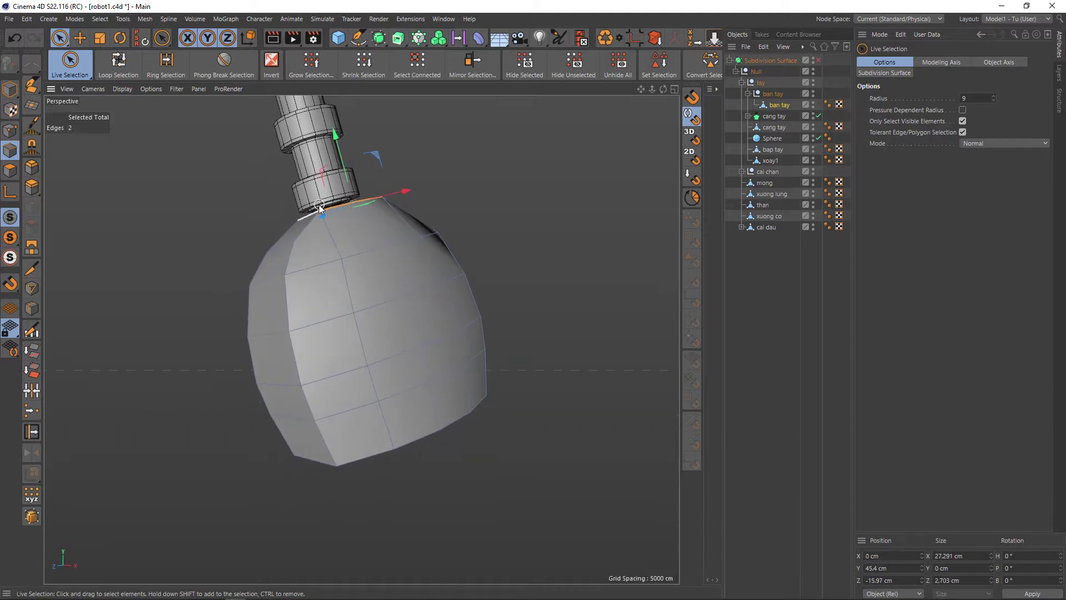
pyautogui.moveTo(320, 266)
pyautogui.mouseDown()
pyautogui.moveTo(369, 245)
pyautogui.moveTo(434, 249)
pyautogui.moveTo(441, 231)
pyautogui.moveTo(478, 276)
pyautogui.moveTo(445, 252)
pyautogui.mouseUp()
pyautogui.moveTo(351, 260)
pyautogui.mouseDown()
pyautogui.moveTo(343, 264)
pyautogui.moveTo(446, 290)
pyautogui.moveTo(286, 249)
pyautogui.moveTo(381, 386)
pyautogui.moveTo(414, 358)
pyautogui.moveTo(469, 382)
pyautogui.mouseUp()
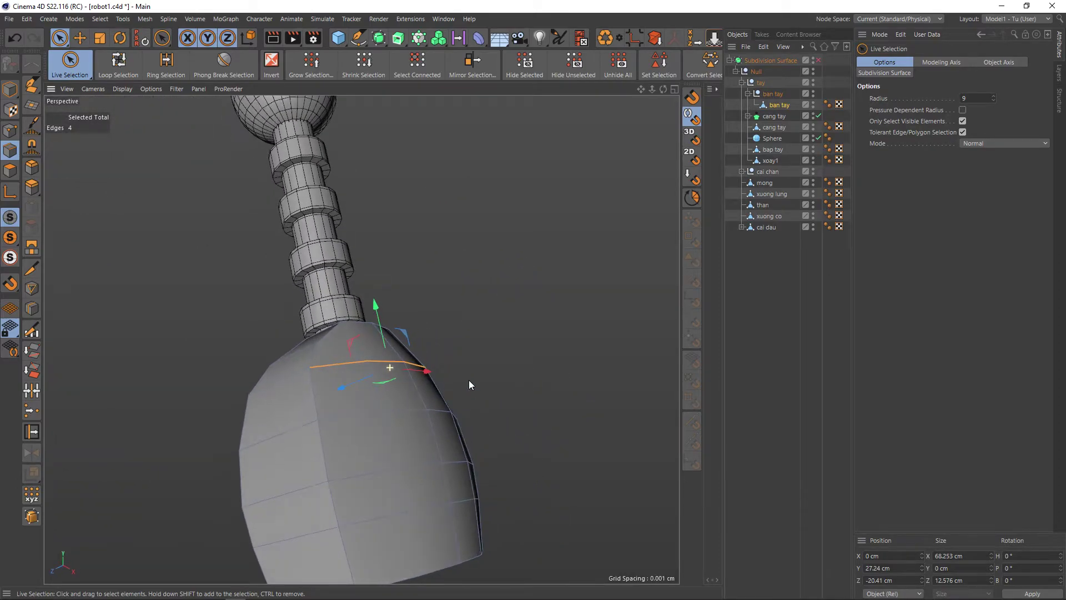
pyautogui.moveTo(349, 382)
pyautogui.mouseDown()
pyautogui.moveTo(369, 357)
pyautogui.moveTo(352, 296)
pyautogui.mouseUp()
pyautogui.moveTo(405, 334)
pyautogui.keyDown('alt'); pyautogui.mouseDown()
pyautogui.moveTo(521, 328)
pyautogui.moveTo(474, 352)
pyautogui.moveTo(419, 267)
pyautogui.moveTo(398, 259)
pyautogui.moveTo(392, 319)
pyautogui.moveTo(388, 280)
pyautogui.mouseUp(); pyautogui.keyUp('alt')
pyautogui.keyDown('alt'); pyautogui.moveTo(433, 380); pyautogui.dragTo(420, 391); pyautogui.keyUp('alt')
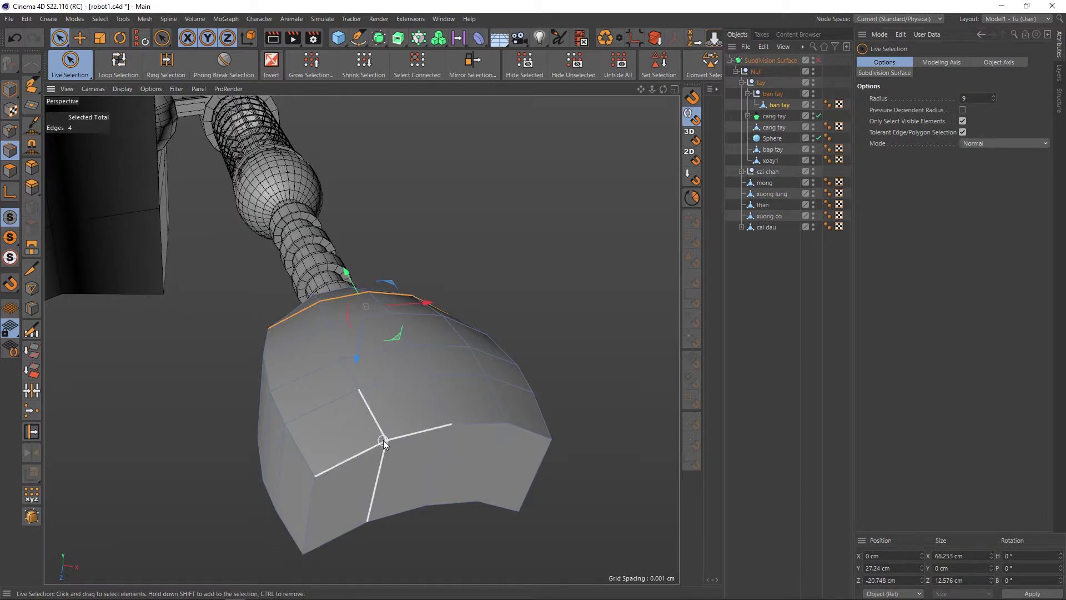
# Step: Select the lower edge row of the hand block and push it along Z
pyautogui.click(360, 450)
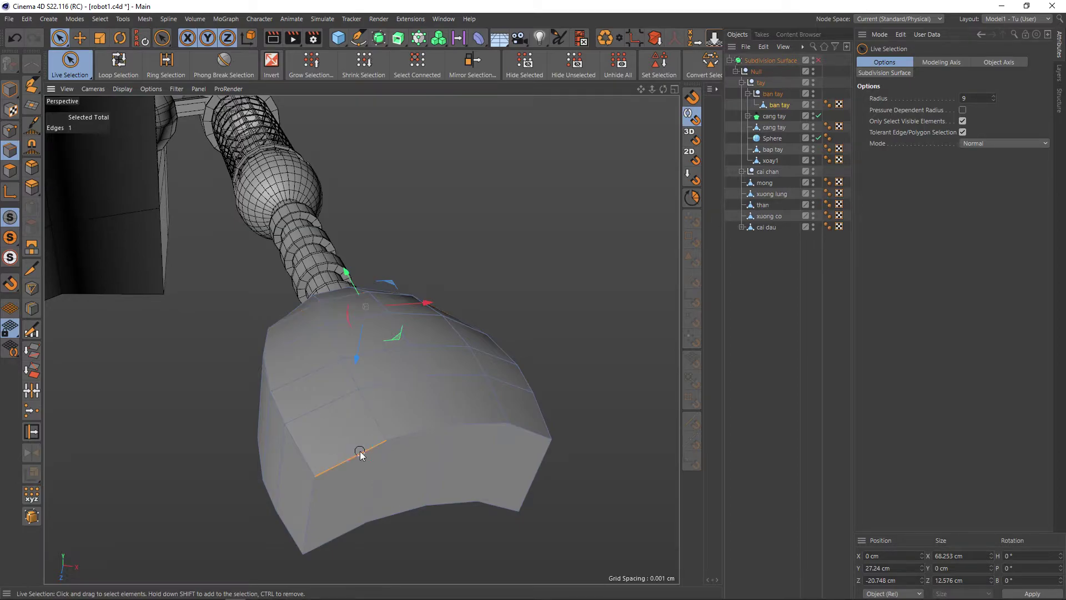
pyautogui.keyDown('alt'); pyautogui.moveTo(428, 436); pyautogui.dragTo(473, 346); pyautogui.keyUp('alt')
pyautogui.click(519, 383)
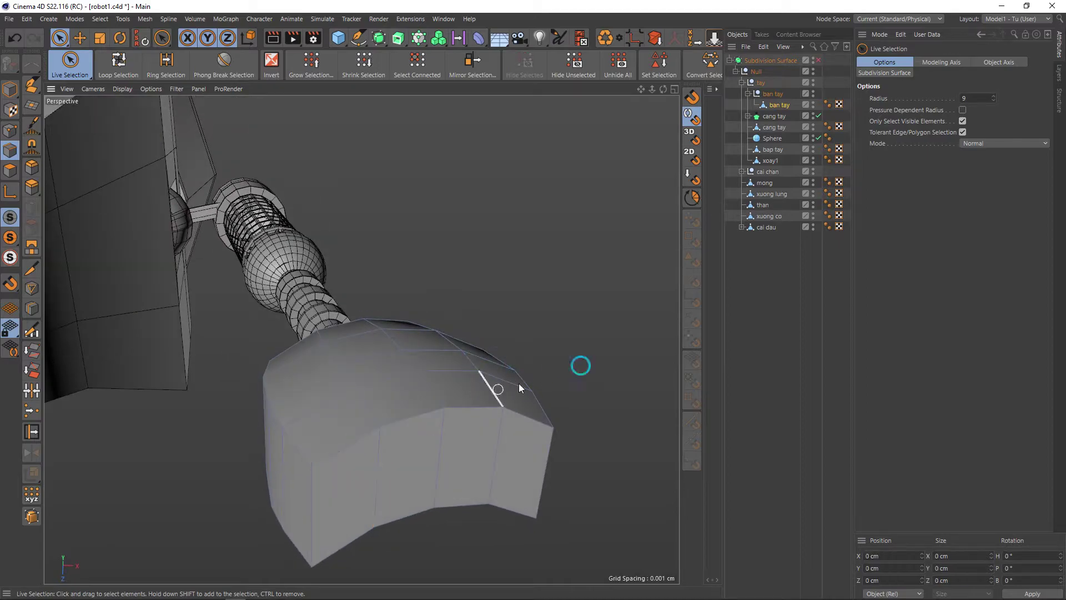
pyautogui.moveTo(345, 444); pyautogui.dragTo(411, 418)
pyautogui.keyDown('shift'); pyautogui.click(466, 411); pyautogui.keyUp('shift')
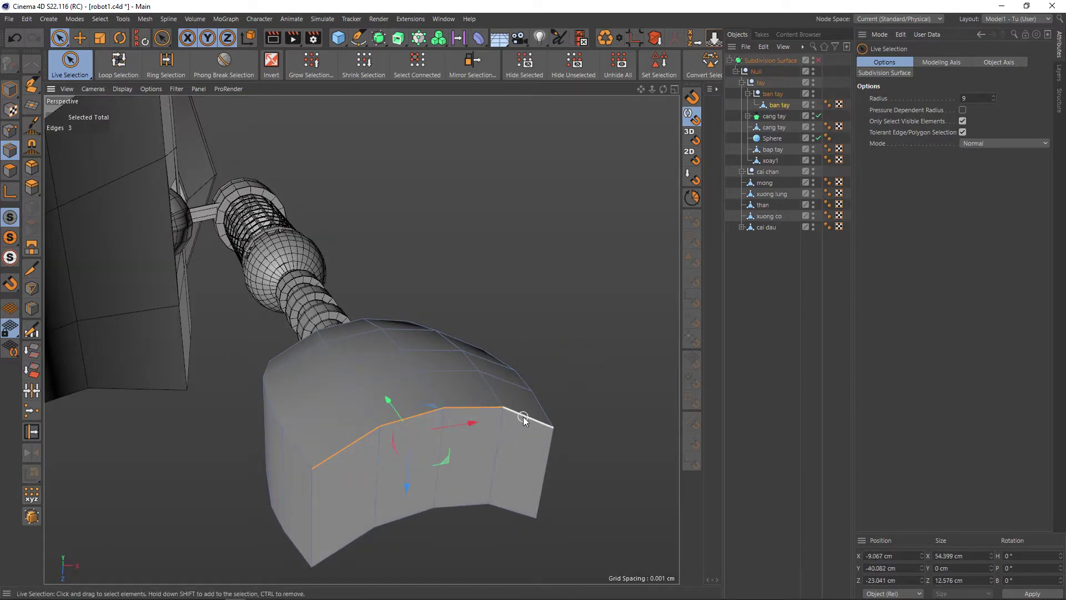
pyautogui.keyDown('shift'); pyautogui.click(525, 417); pyautogui.keyUp('shift')
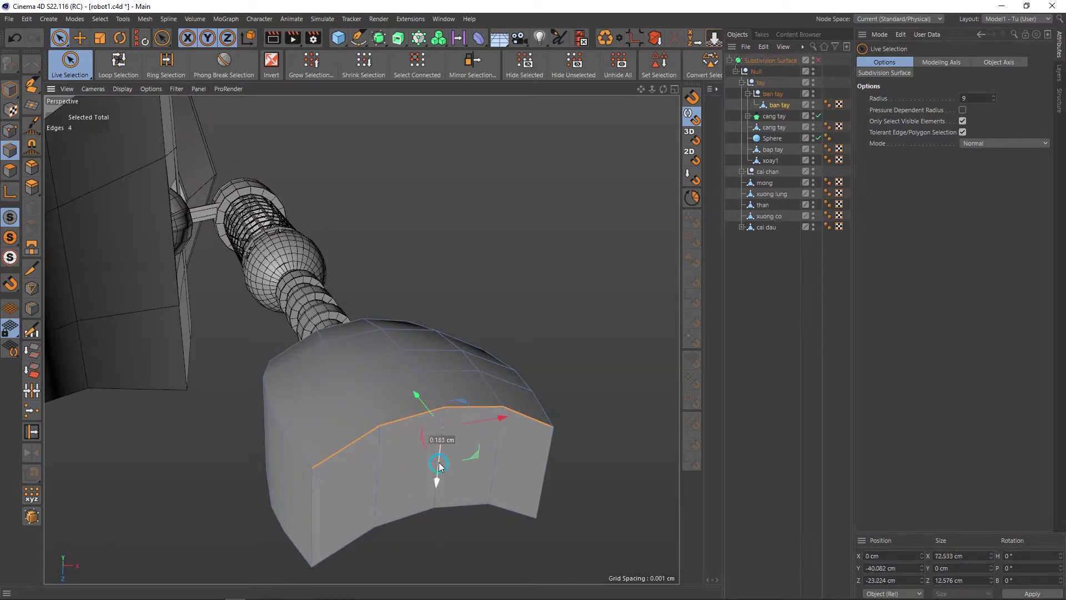
pyautogui.moveTo(441, 465)
pyautogui.mouseDown()
pyautogui.moveTo(448, 447)
pyautogui.moveTo(464, 464)
pyautogui.moveTo(516, 398)
pyautogui.moveTo(496, 433)
pyautogui.moveTo(516, 414)
pyautogui.moveTo(502, 407)
pyautogui.moveTo(488, 479)
pyautogui.moveTo(505, 497)
pyautogui.moveTo(500, 464)
pyautogui.moveTo(460, 488)
pyautogui.moveTo(474, 481)
pyautogui.moveTo(467, 473)
pyautogui.mouseUp()
# Step: Preview the rounded mitten with smoothing, then clear the selection and turn smoothing off
pyautogui.press('q')
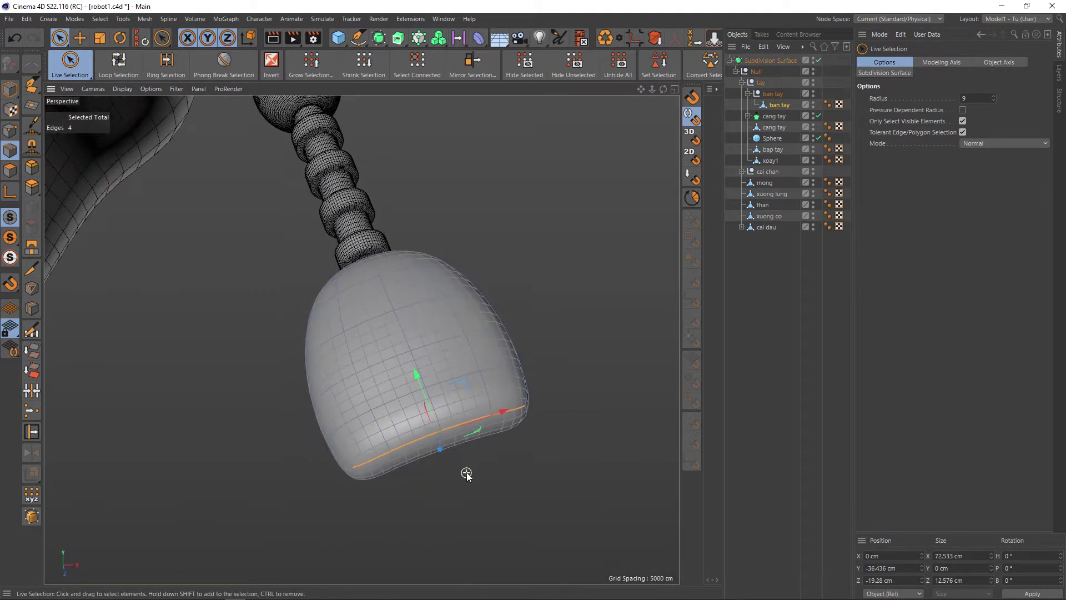
pyautogui.moveTo(466, 473)
pyautogui.keyDown('alt'); pyautogui.mouseDown(button='middle')
pyautogui.moveTo(412, 409)
pyautogui.moveTo(420, 410)
pyautogui.mouseUp(button='middle'); pyautogui.keyUp('alt')
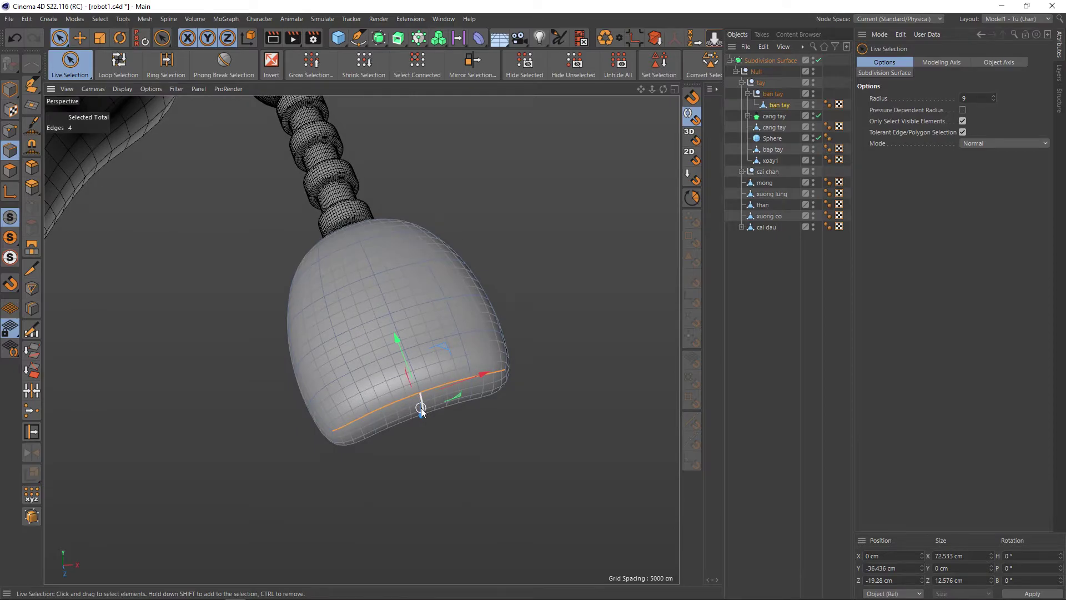
pyautogui.scroll(-2, 402, 397)
pyautogui.click(494, 336)
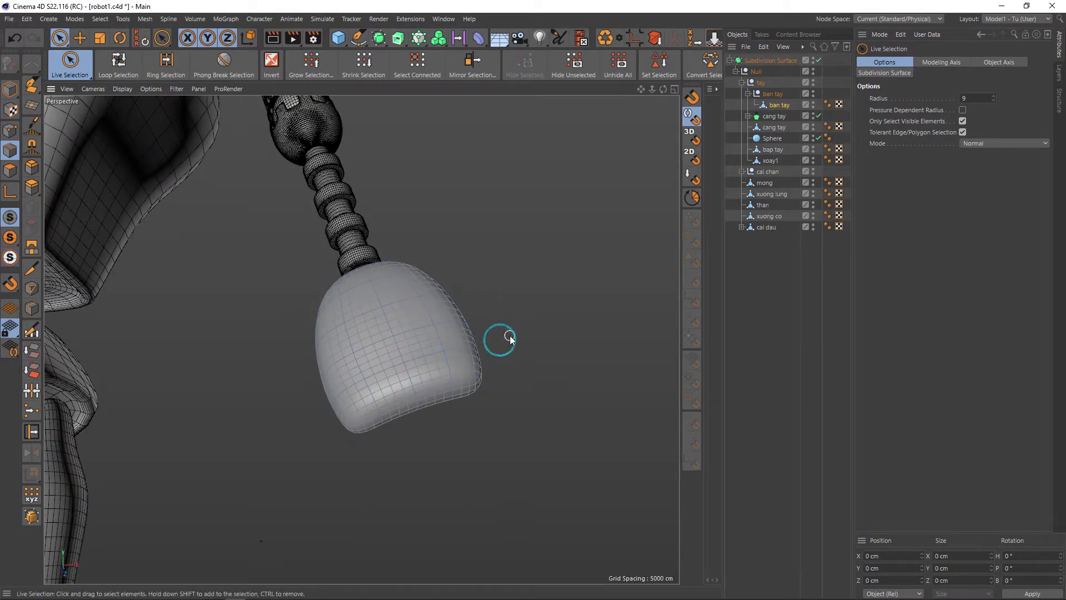
pyautogui.press('q')
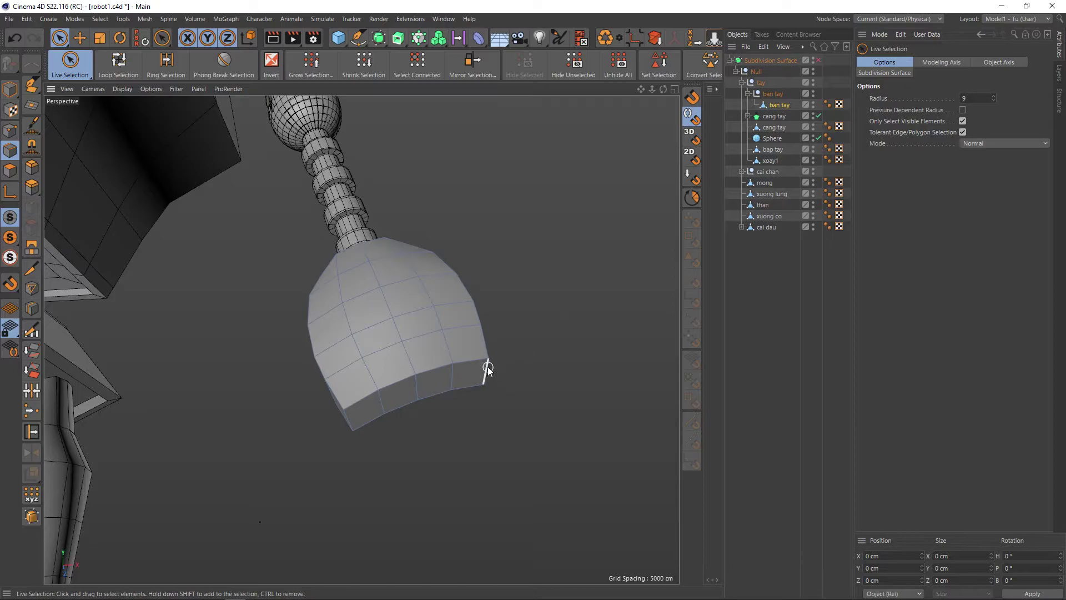
pyautogui.keyDown('alt'); pyautogui.moveTo(486, 369); pyautogui.dragTo(482, 348); pyautogui.keyUp('alt')
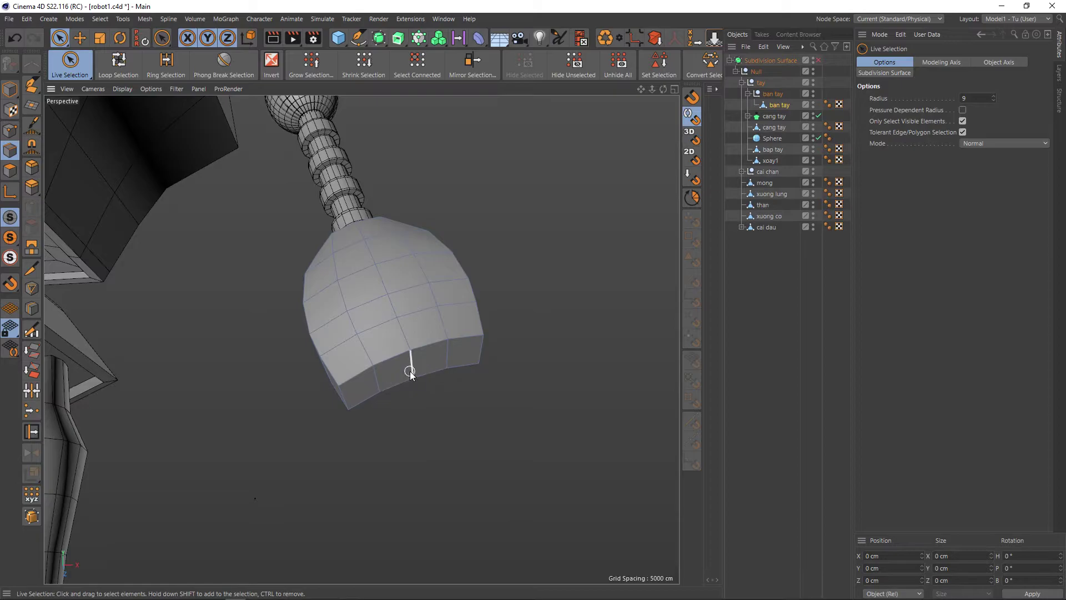
# Step: Orbit around the hand and compare it with the robot reference photo
pyautogui.moveTo(405, 371)
pyautogui.keyDown('alt'); pyautogui.mouseDown()
pyautogui.moveTo(449, 366)
pyautogui.moveTo(405, 366)
pyautogui.moveTo(399, 332)
pyautogui.moveTo(389, 333)
pyautogui.moveTo(394, 345)
pyautogui.mouseUp(); pyautogui.keyUp('alt')
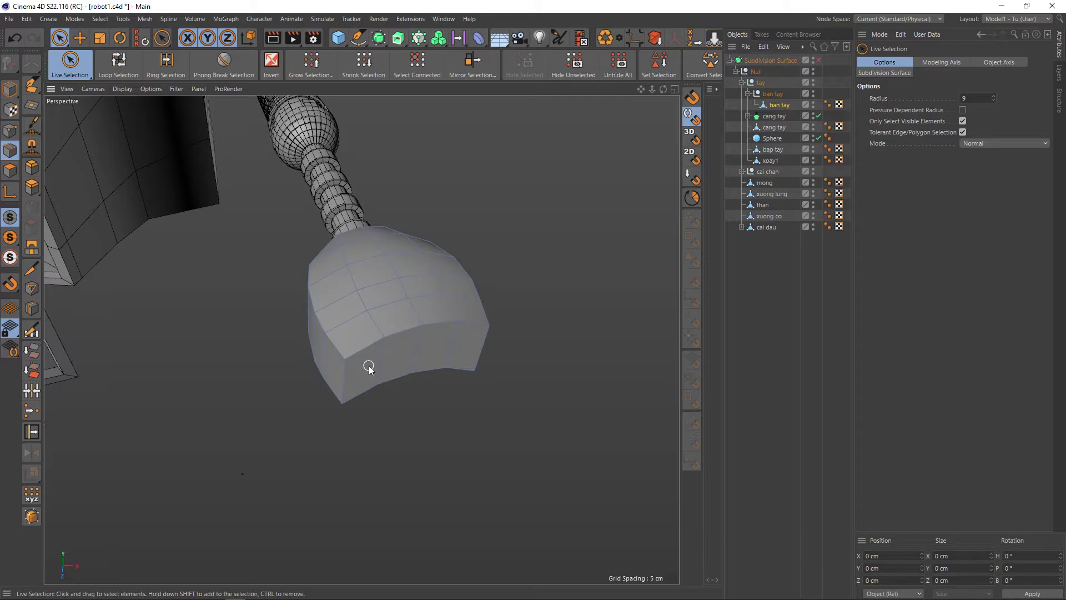
pyautogui.moveTo(506, 351)
pyautogui.keyDown('alt'); pyautogui.mouseDown()
pyautogui.moveTo(571, 237)
pyautogui.moveTo(576, 256)
pyautogui.mouseUp(); pyautogui.keyUp('alt')
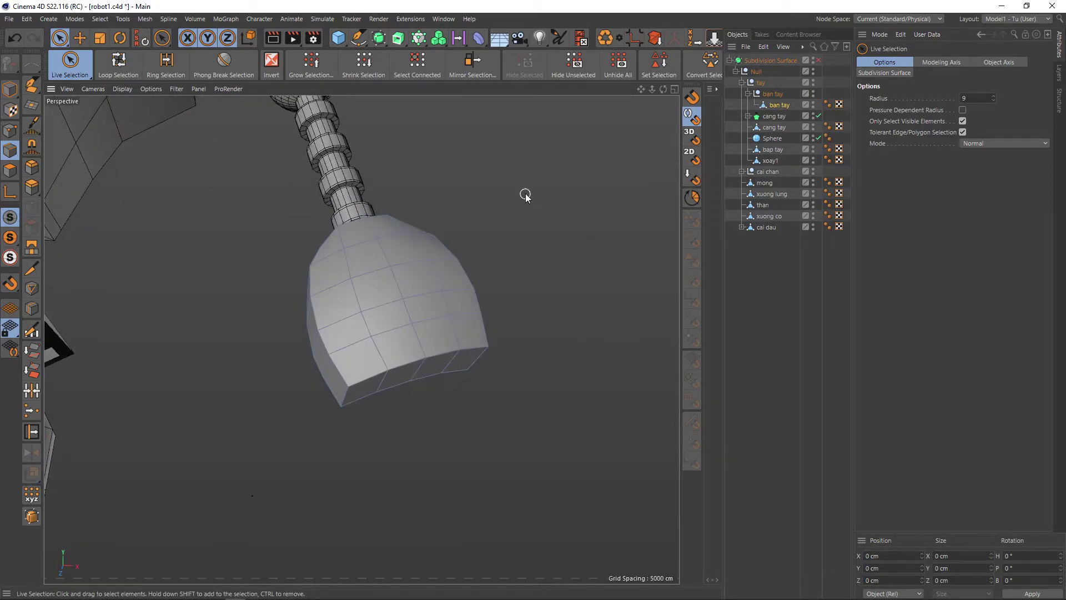
pyautogui.hotkey('alt', 'Tab')
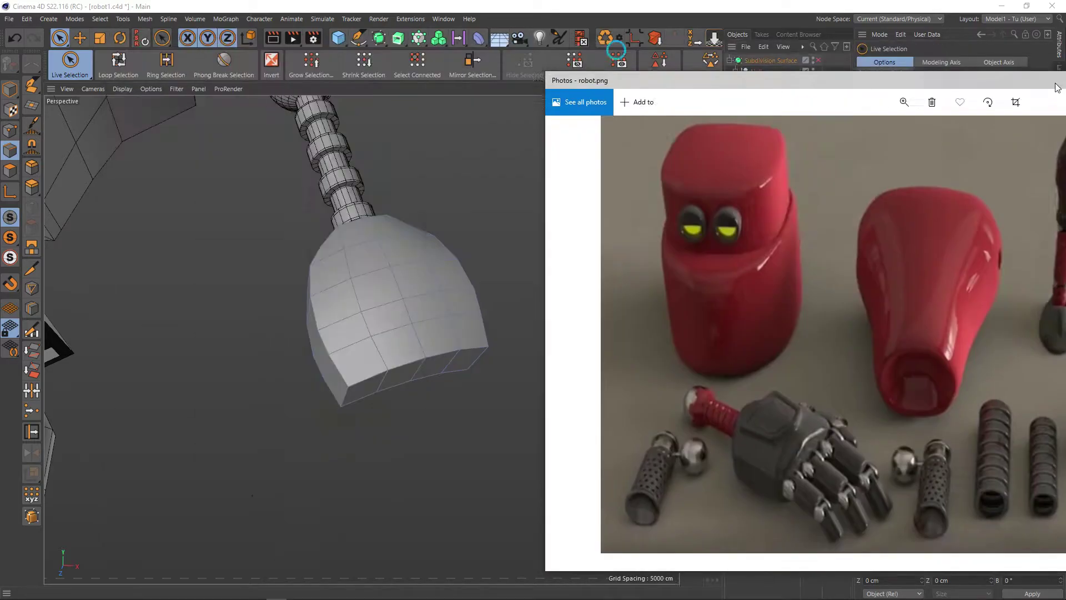
pyautogui.scroll(2, 367, 279)
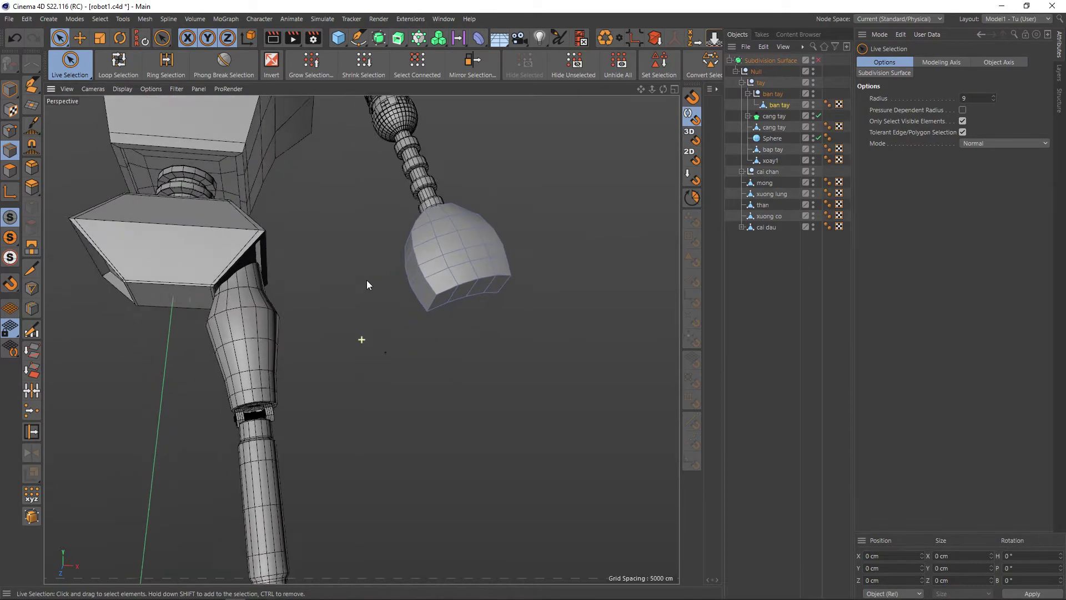
pyautogui.scroll(3, 276, 376)
pyautogui.scroll(1, 281, 377)
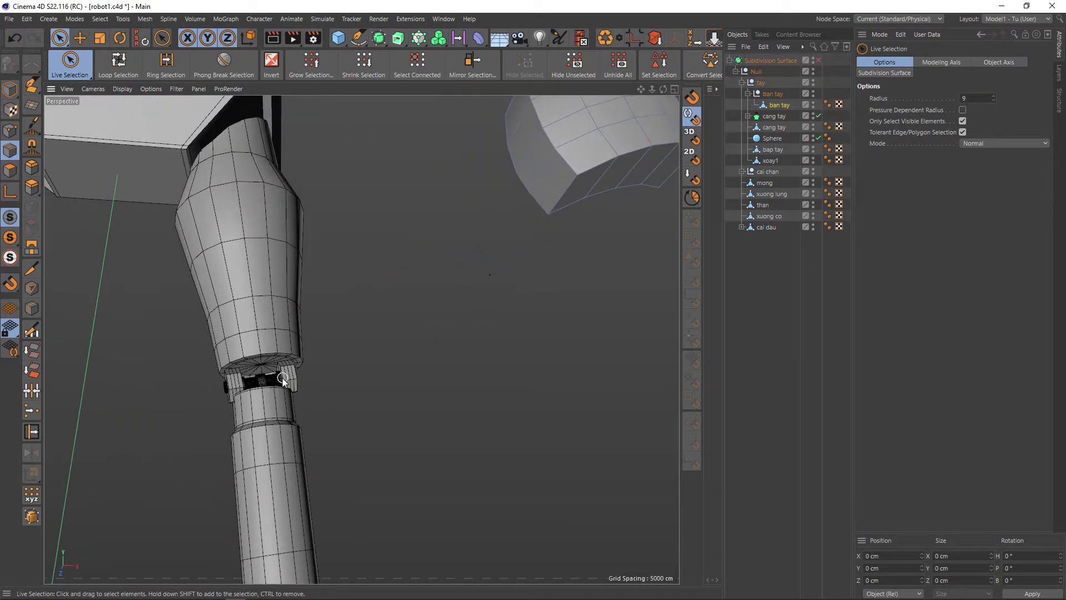
pyautogui.scroll(2, 282, 377)
pyautogui.scroll(2, 283, 378)
pyautogui.scroll(-1, 265, 379)
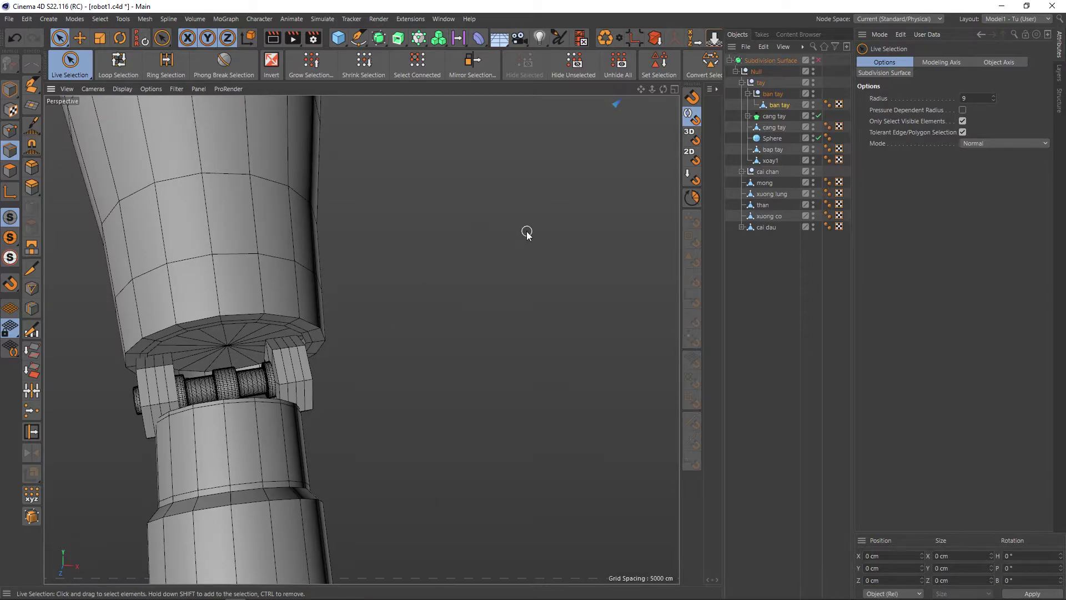
pyautogui.scroll(-4, 530, 232)
# Step: Orbit and zoom the view to frame the arm and hand together
pyautogui.keyDown('alt'); pyautogui.moveTo(567, 226); pyautogui.dragTo(322, 374); pyautogui.keyUp('alt')
pyautogui.scroll(1, 398, 333)
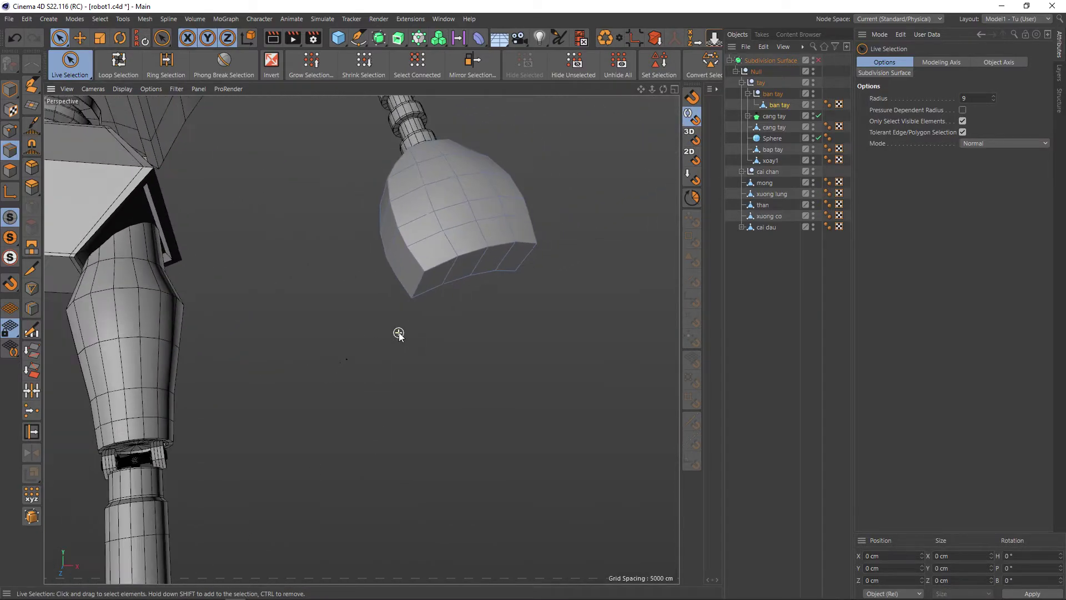
pyautogui.scroll(1, 343, 374)
pyautogui.scroll(1, 343, 374)
pyautogui.scroll(1, 388, 332)
pyautogui.scroll(1, 389, 332)
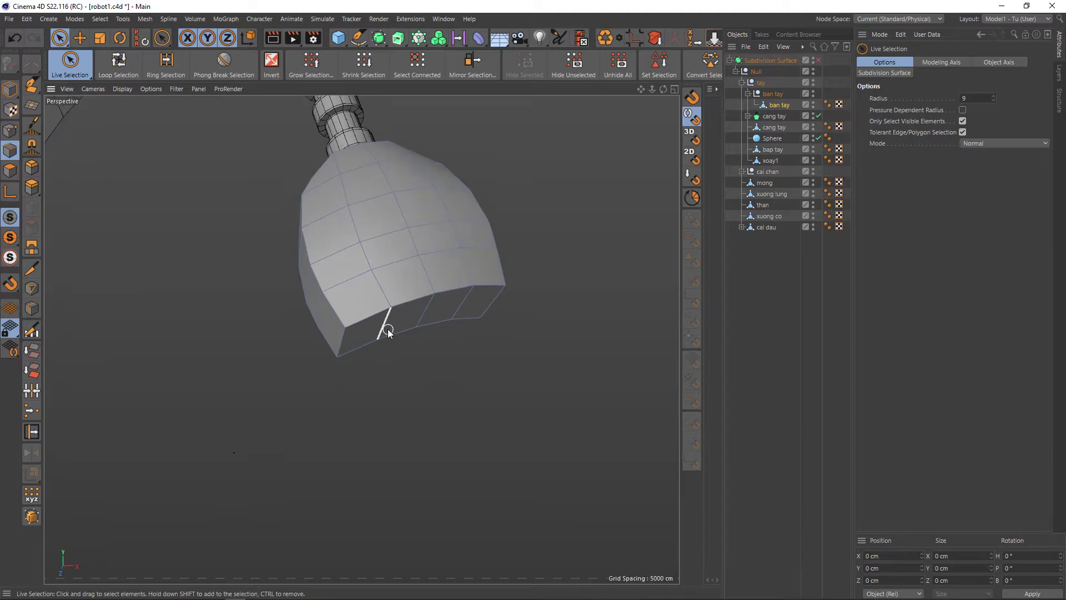
pyautogui.scroll(1, 352, 332)
pyautogui.scroll(1, 345, 333)
pyautogui.scroll(1, 361, 352)
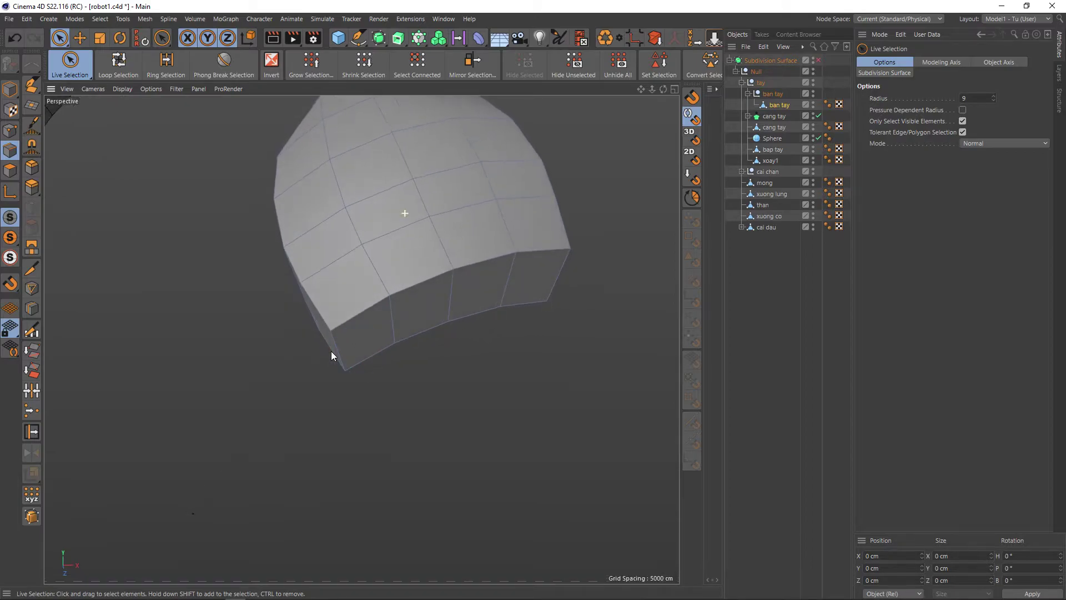
pyautogui.scroll(1, 450, 312)
pyautogui.scroll(-1, 449, 312)
# Step: Add a new cube and nest it under the ban tay palm
pyautogui.click(339, 38)
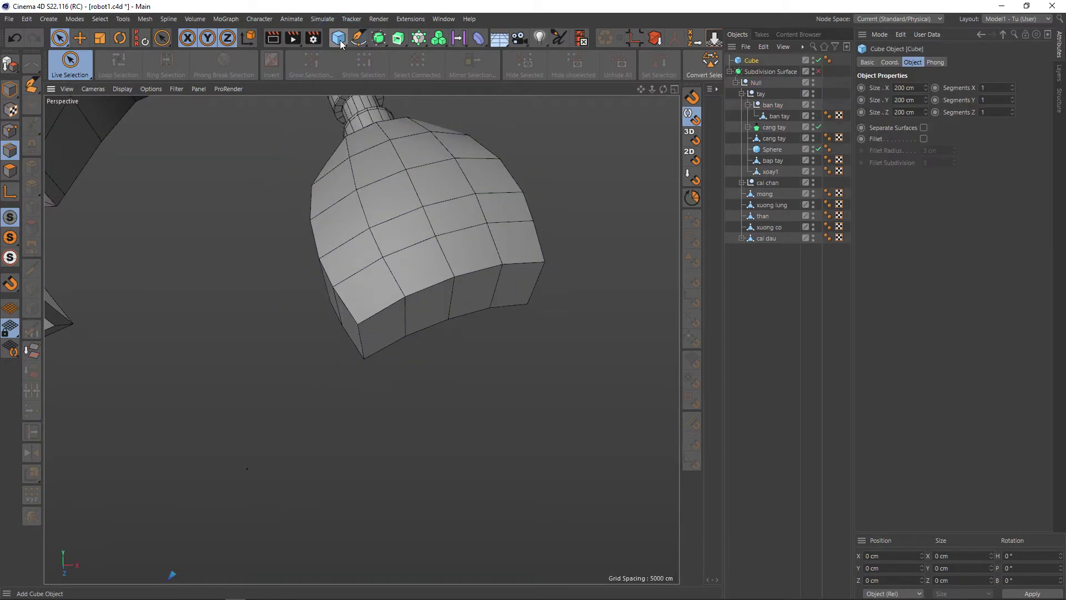
pyautogui.scroll(-2, 365, 193)
pyautogui.scroll(-1, 338, 254)
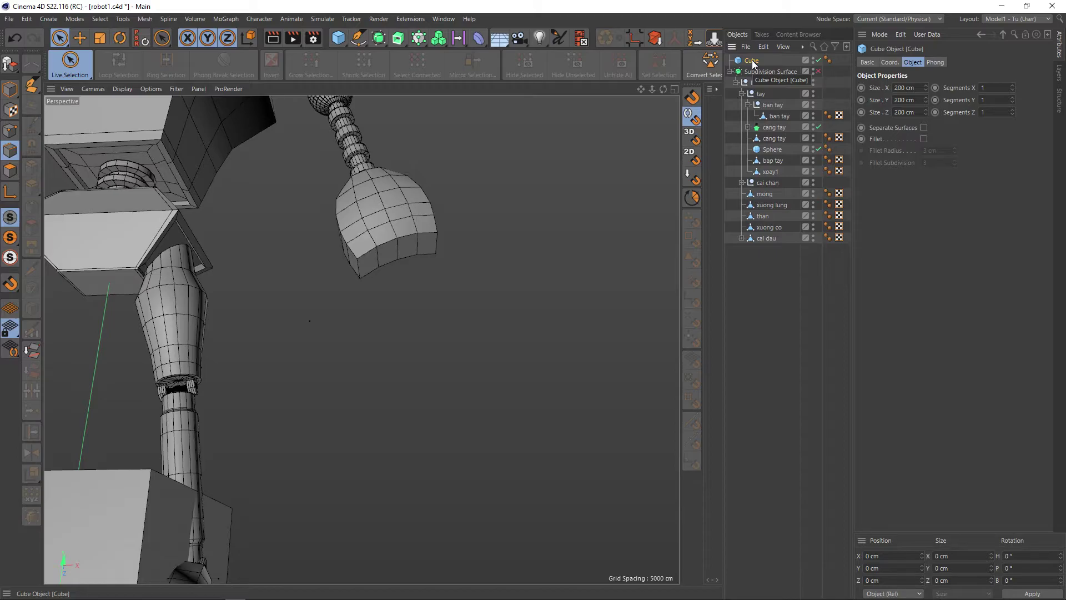
pyautogui.moveTo(751, 60)
pyautogui.mouseDown()
pyautogui.moveTo(782, 125)
pyautogui.moveTo(777, 115)
pyautogui.mouseUp()
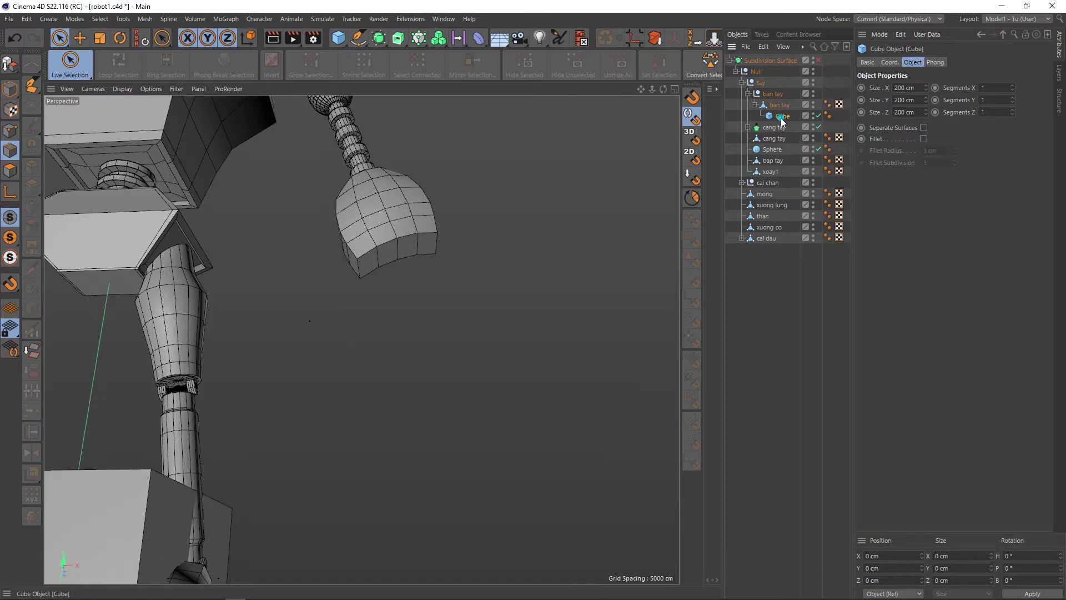
# Step: Rename the cube 'ngon tay1' and move it to the palm's position
pyautogui.doubleClick(782, 116)
pyautogui.write('ngon tay')
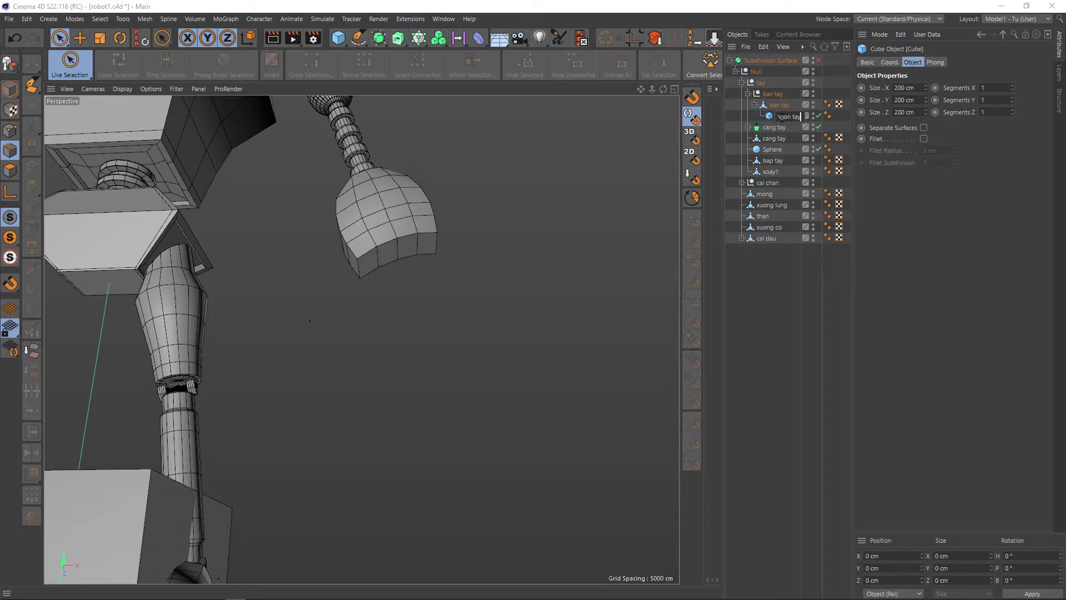
pyautogui.write('1')
pyautogui.press('Return')
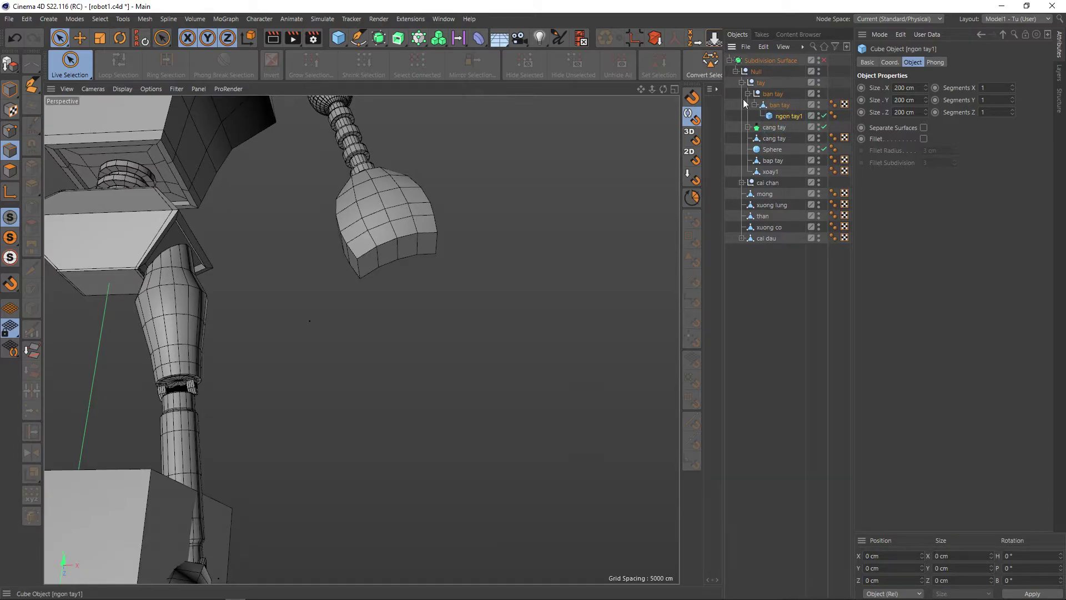
pyautogui.click(142, 42)
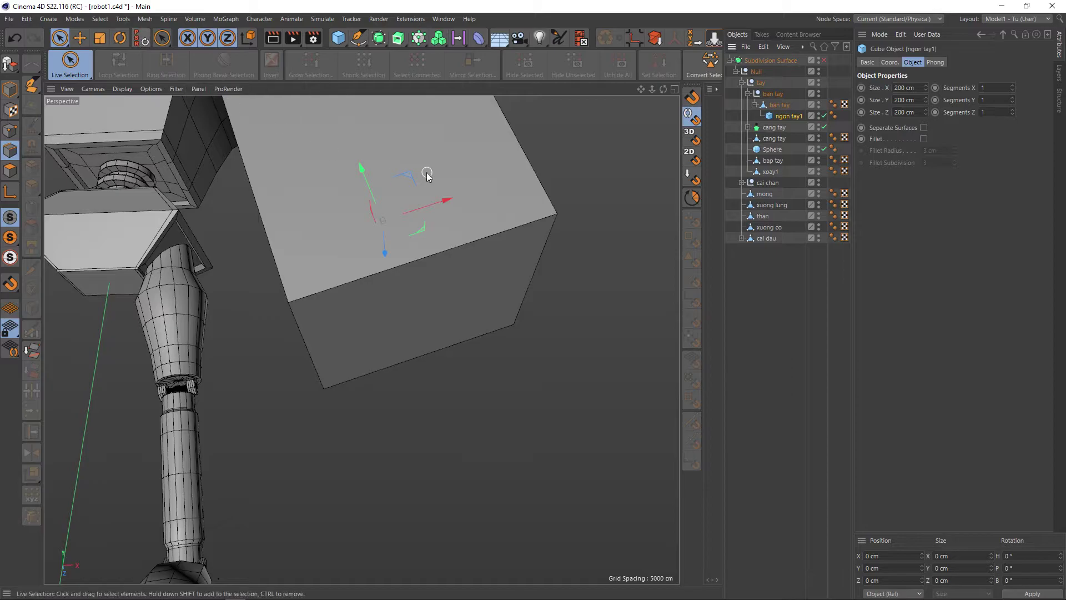
# Step: Shrink the cube to about 40% size and lower it just beneath the palm
pyautogui.press('t')
pyautogui.moveTo(525, 135); pyautogui.dragTo(291, 236)
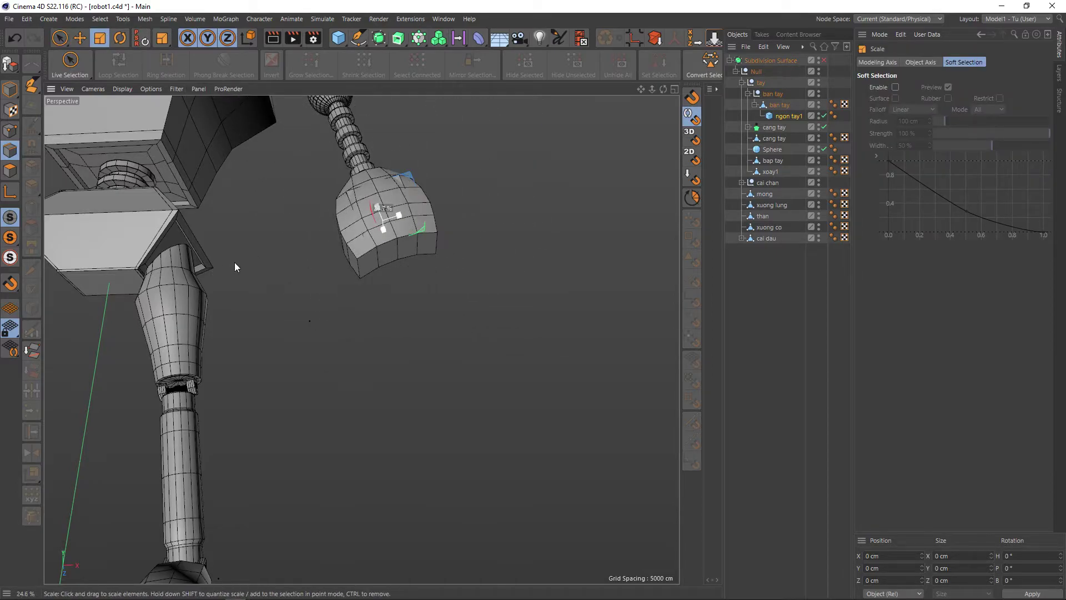
pyautogui.press('q')
pyautogui.press('q')
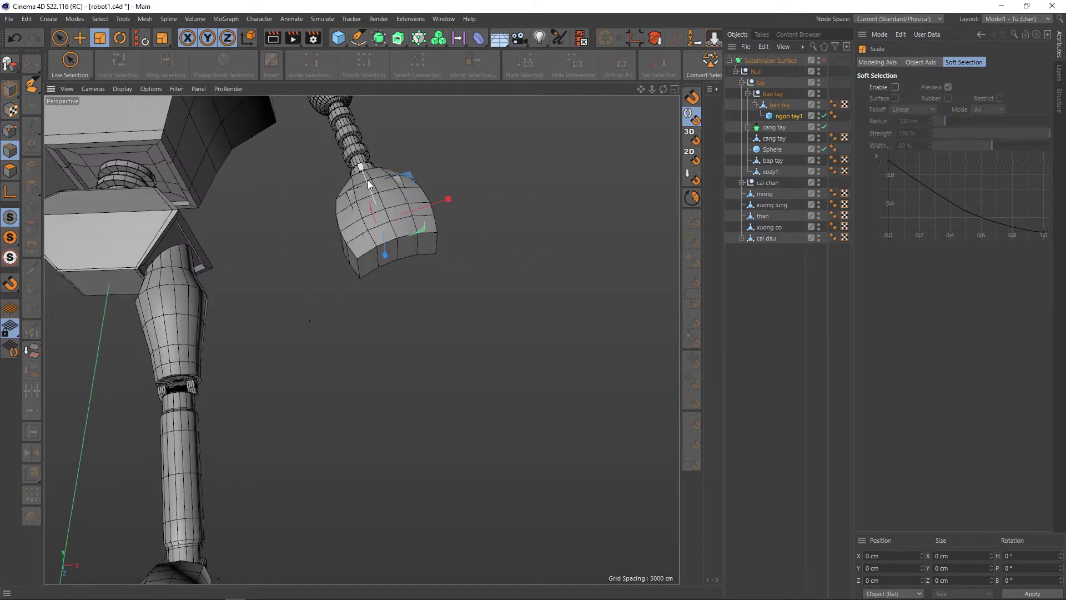
pyautogui.press('e')
pyautogui.moveTo(368, 185)
pyautogui.mouseDown()
pyautogui.moveTo(386, 239)
pyautogui.moveTo(381, 287)
pyautogui.mouseUp()
# Step: Narrow ngon tay1 to 16.894 cm wide and shorten it to 37.787 cm tall, checking the reference
pyautogui.click(10, 89)
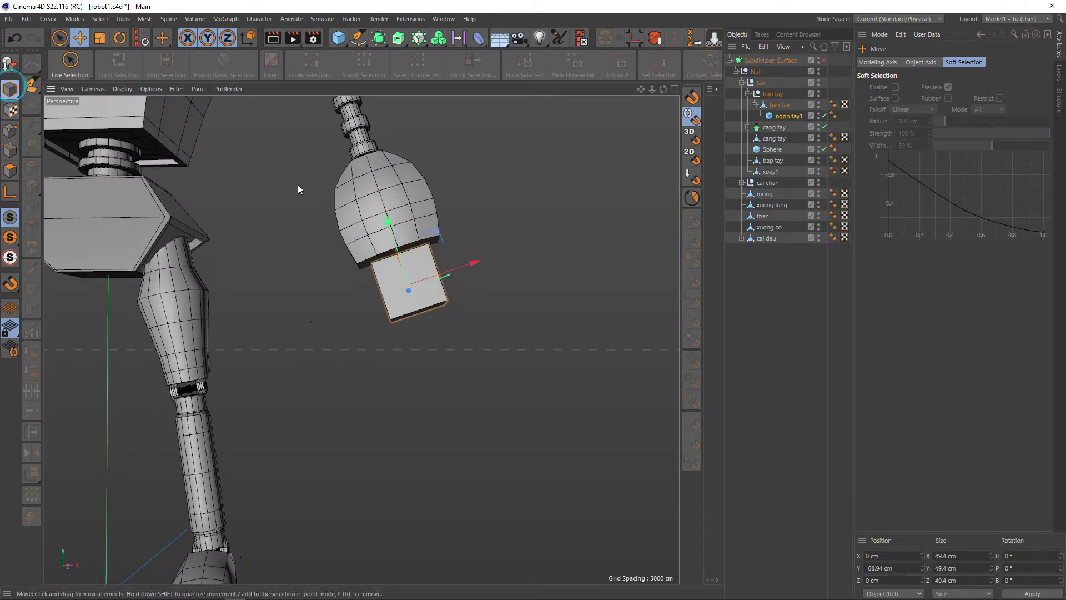
pyautogui.scroll(2, 393, 252)
pyautogui.moveTo(453, 293); pyautogui.dragTo(428, 291)
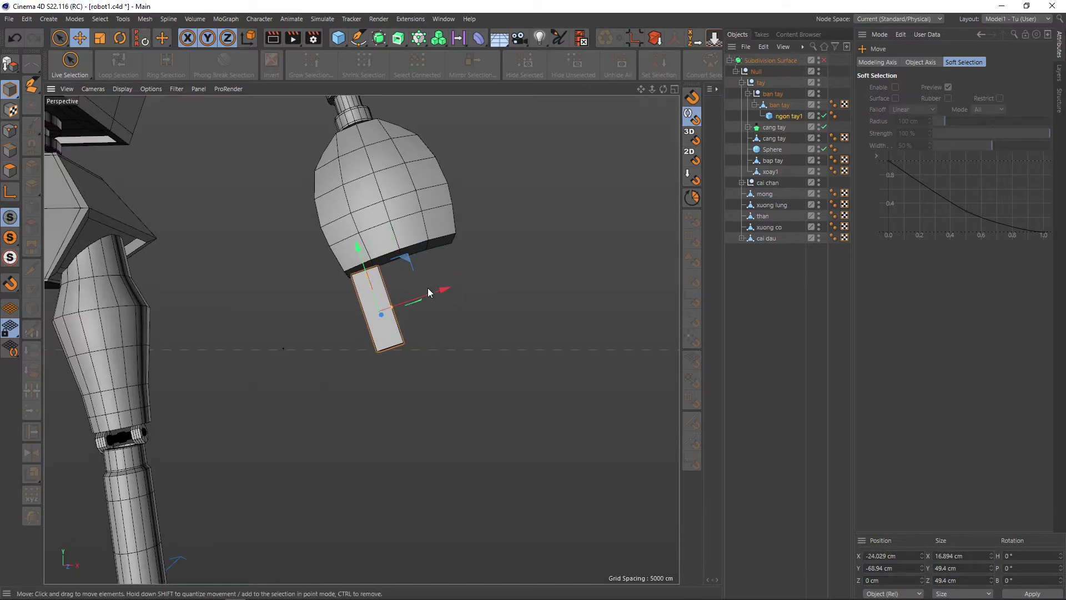
pyautogui.hotkey('alt', 'Tab')
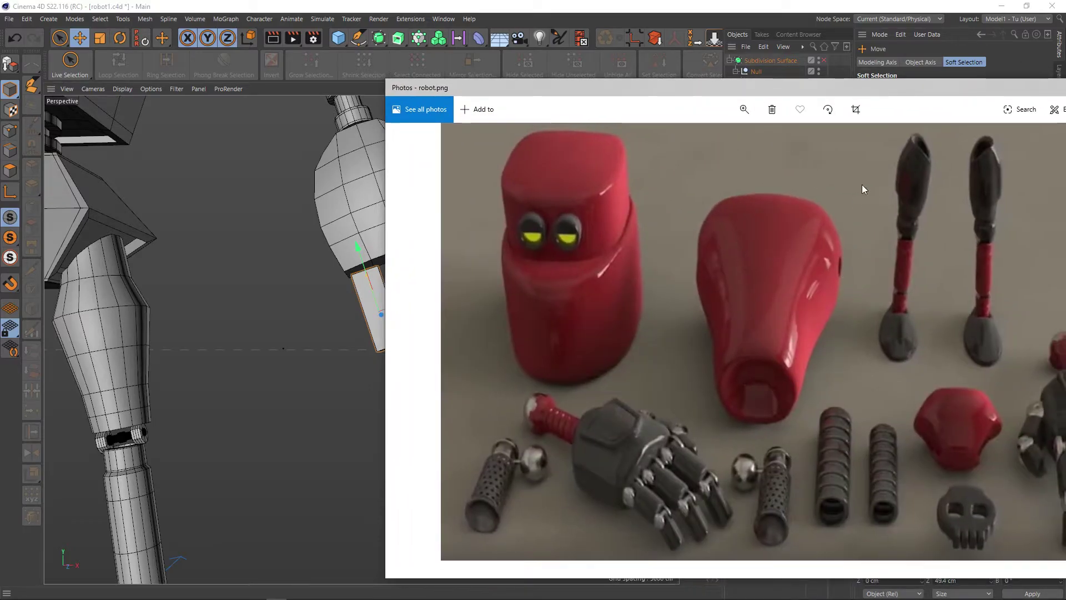
pyautogui.moveTo(872, 84); pyautogui.dragTo(762, 74)
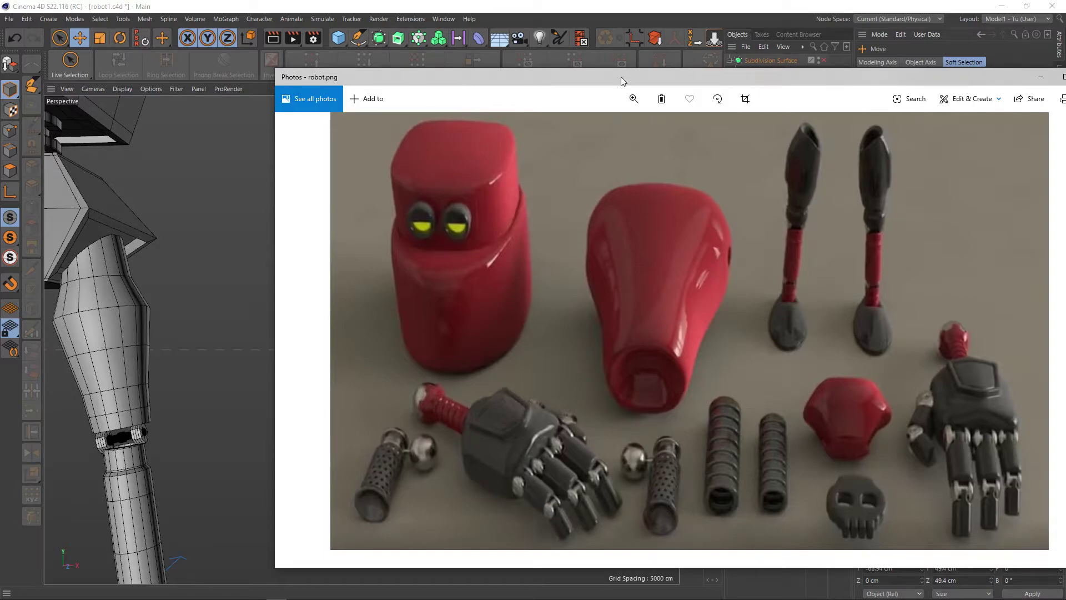
pyautogui.hotkey('alt', 'Tab')
pyautogui.keyDown('alt'); pyautogui.moveTo(390, 368); pyautogui.dragTo(453, 335); pyautogui.keyUp('alt')
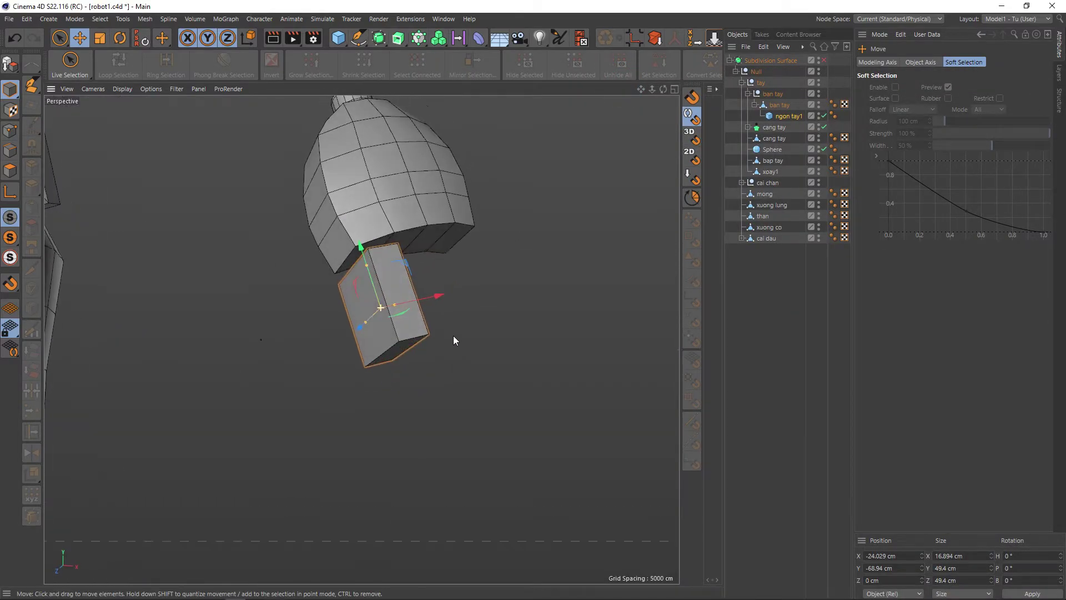
pyautogui.moveTo(363, 270); pyautogui.dragTo(366, 257)
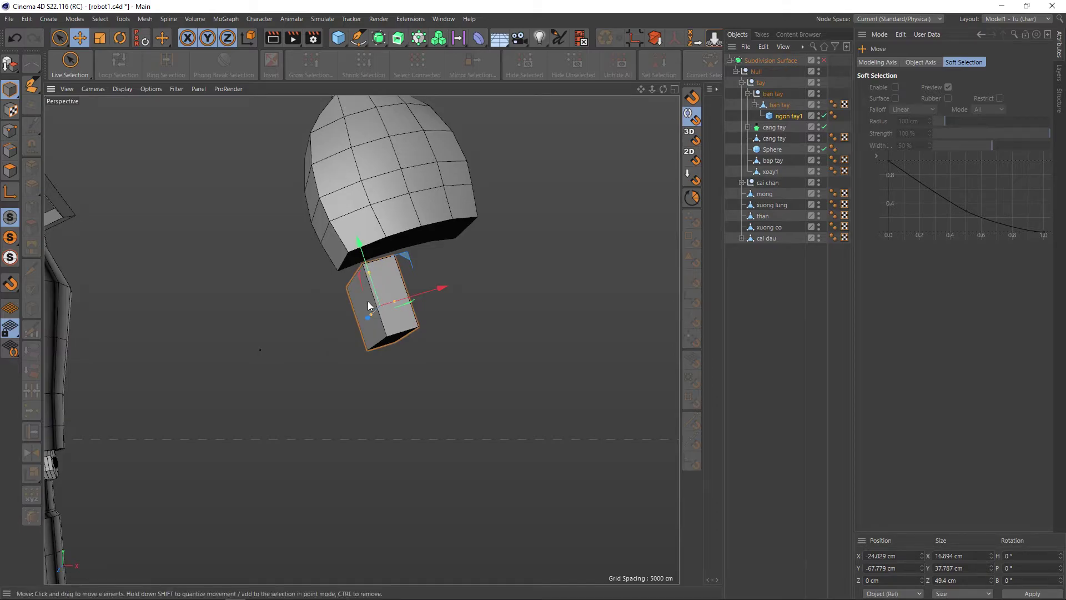
pyautogui.moveTo(368, 301)
pyautogui.keyDown('alt'); pyautogui.mouseDown()
pyautogui.moveTo(334, 309)
pyautogui.moveTo(335, 287)
pyautogui.moveTo(379, 231)
pyautogui.moveTo(396, 227)
pyautogui.moveTo(400, 394)
pyautogui.moveTo(431, 373)
pyautogui.mouseUp(); pyautogui.keyUp('alt')
pyautogui.click(773, 105)
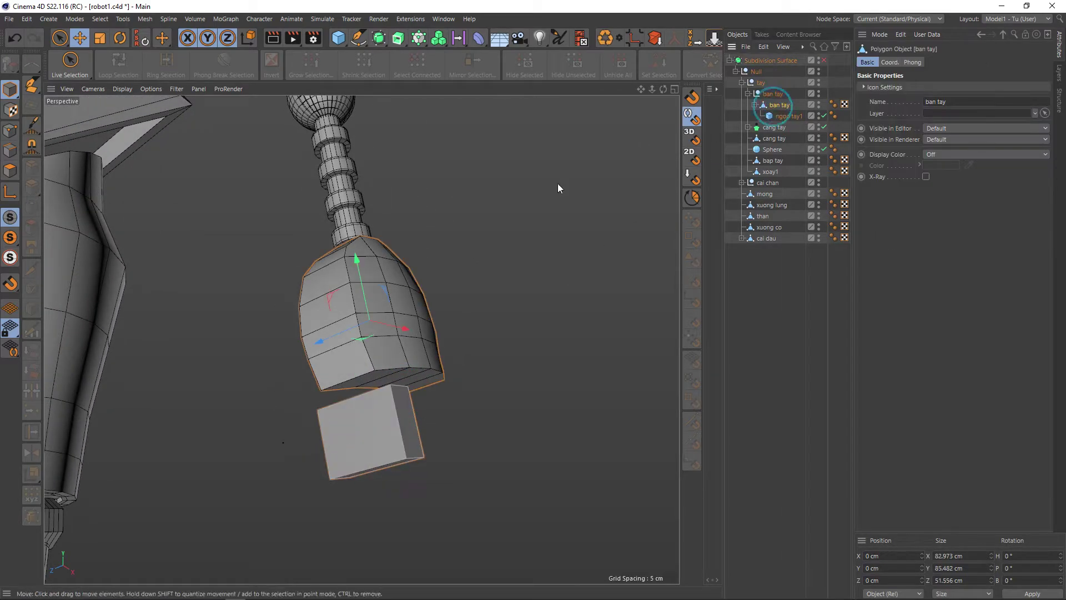
pyautogui.press('t')
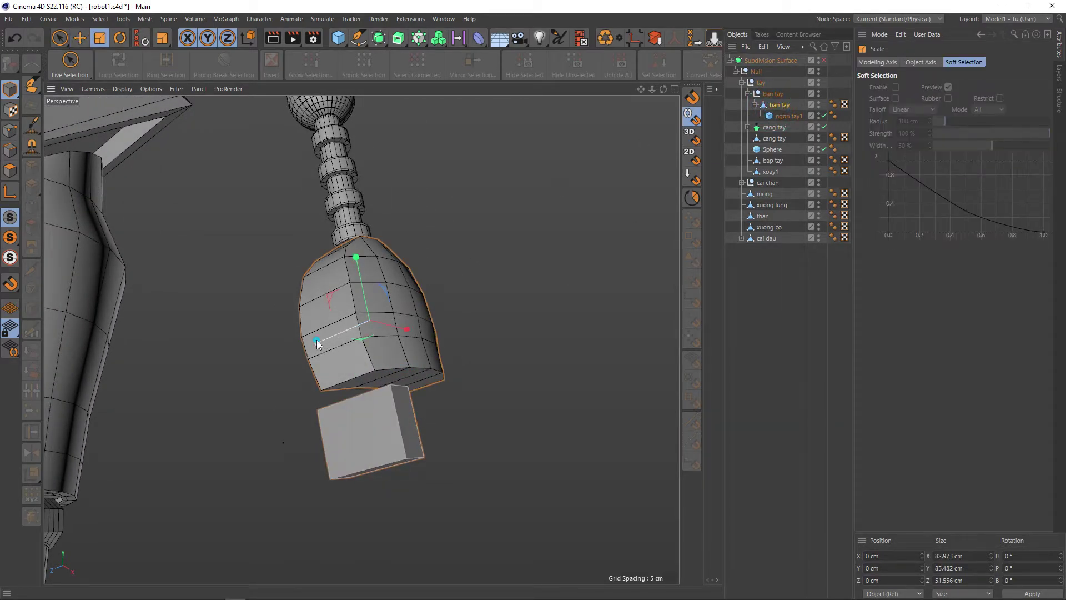
pyautogui.moveTo(318, 341); pyautogui.dragTo(335, 336)
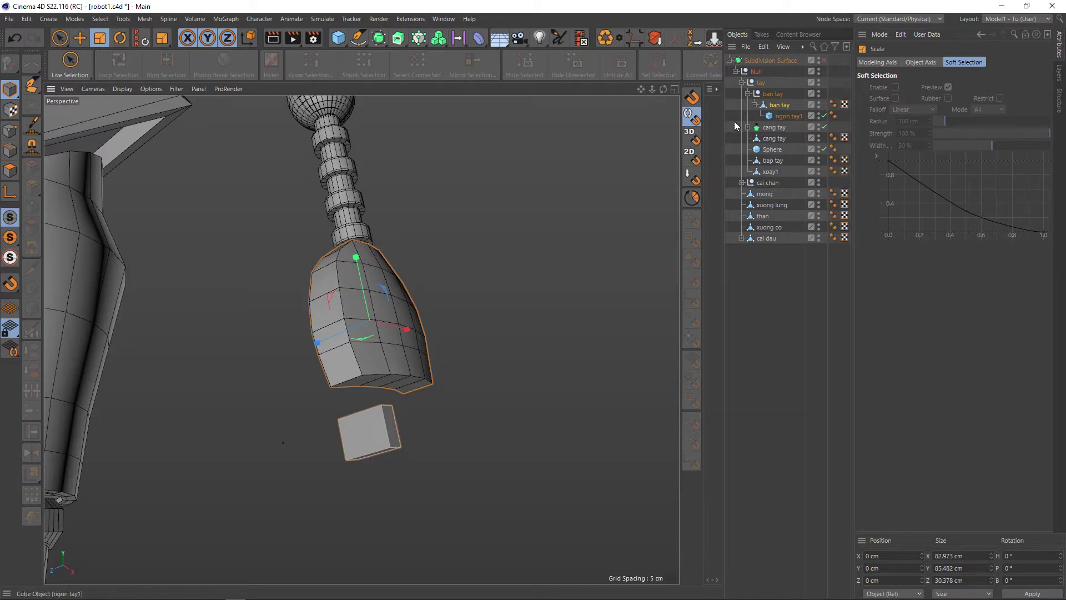
pyautogui.moveTo(319, 344)
pyautogui.mouseDown()
pyautogui.moveTo(374, 365)
pyautogui.moveTo(452, 335)
pyautogui.moveTo(368, 272)
pyautogui.moveTo(273, 298)
pyautogui.moveTo(233, 365)
pyautogui.moveTo(122, 421)
pyautogui.moveTo(466, 321)
pyautogui.moveTo(370, 335)
pyautogui.moveTo(441, 342)
pyautogui.moveTo(229, 333)
pyautogui.moveTo(180, 376)
pyautogui.moveTo(355, 384)
pyautogui.moveTo(465, 343)
pyautogui.moveTo(441, 354)
pyautogui.moveTo(315, 303)
pyautogui.moveTo(151, 305)
pyautogui.moveTo(127, 342)
pyautogui.moveTo(420, 304)
pyautogui.mouseUp()
pyautogui.press('q')
pyautogui.press('q')
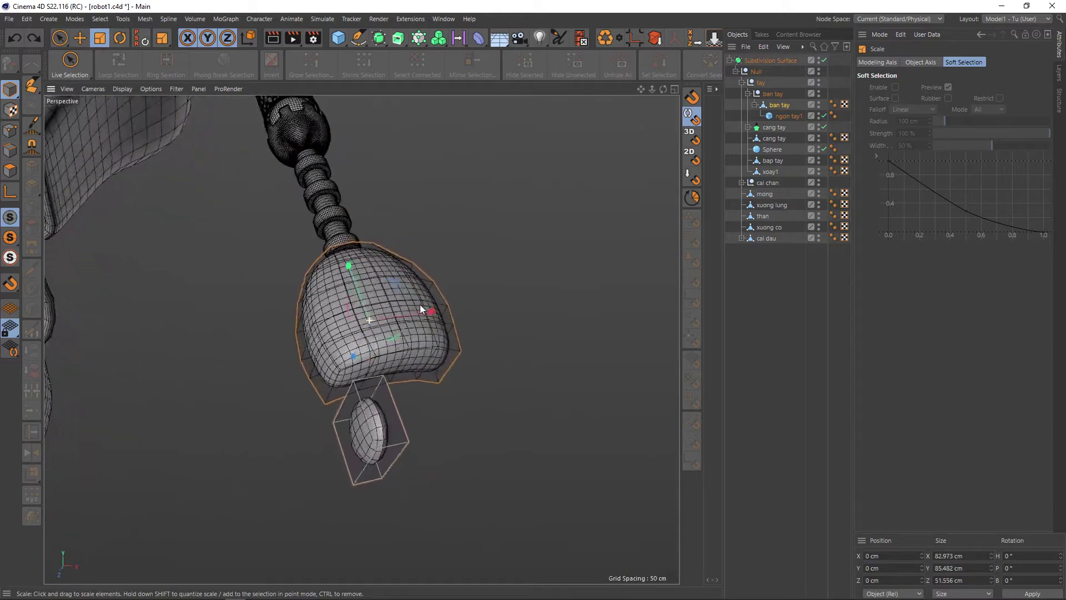
pyautogui.press('q')
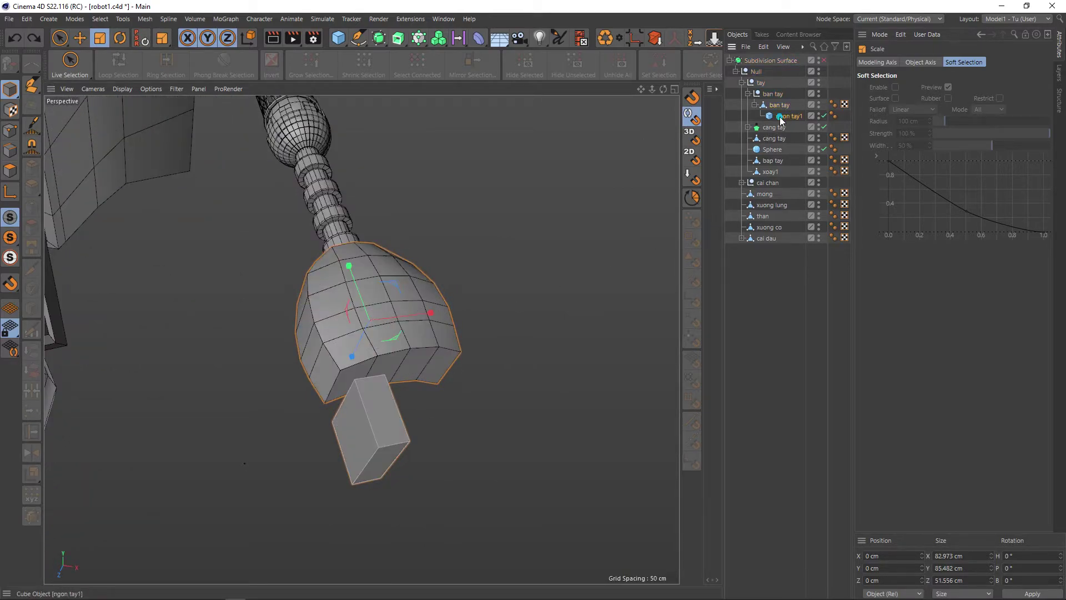
# Step: Place ngon tay1 directly under ban tay and flatten its depth to 17.56 cm
pyautogui.click(783, 116)
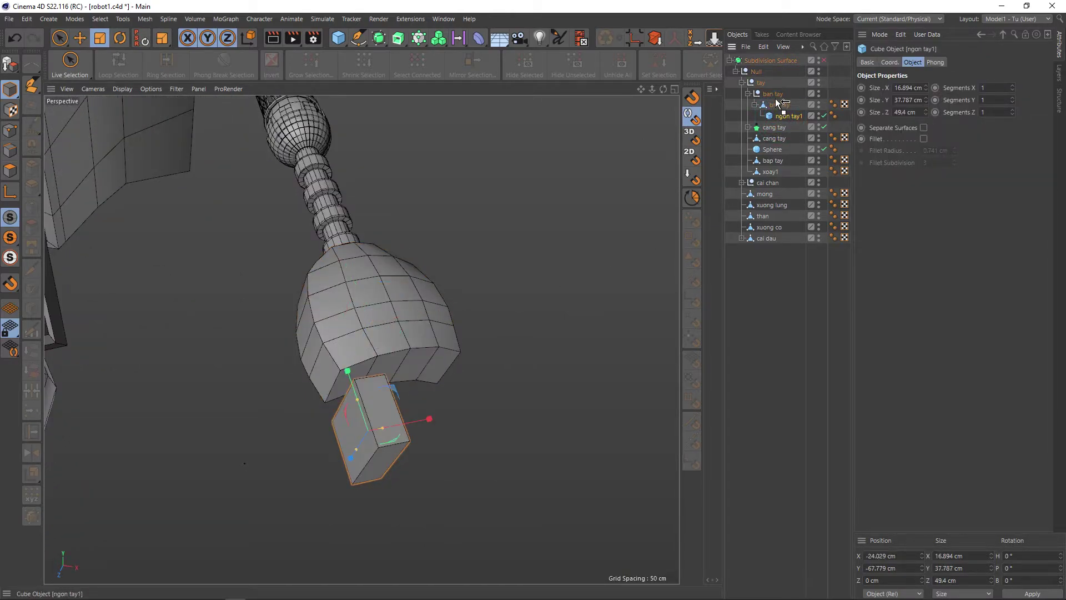
pyautogui.moveTo(779, 116); pyautogui.dragTo(775, 98)
pyautogui.moveTo(557, 284)
pyautogui.keyDown('alt'); pyautogui.mouseDown()
pyautogui.moveTo(428, 396)
pyautogui.moveTo(416, 367)
pyautogui.moveTo(447, 346)
pyautogui.moveTo(374, 433)
pyautogui.moveTo(433, 439)
pyautogui.moveTo(442, 358)
pyautogui.mouseUp(); pyautogui.keyUp('alt')
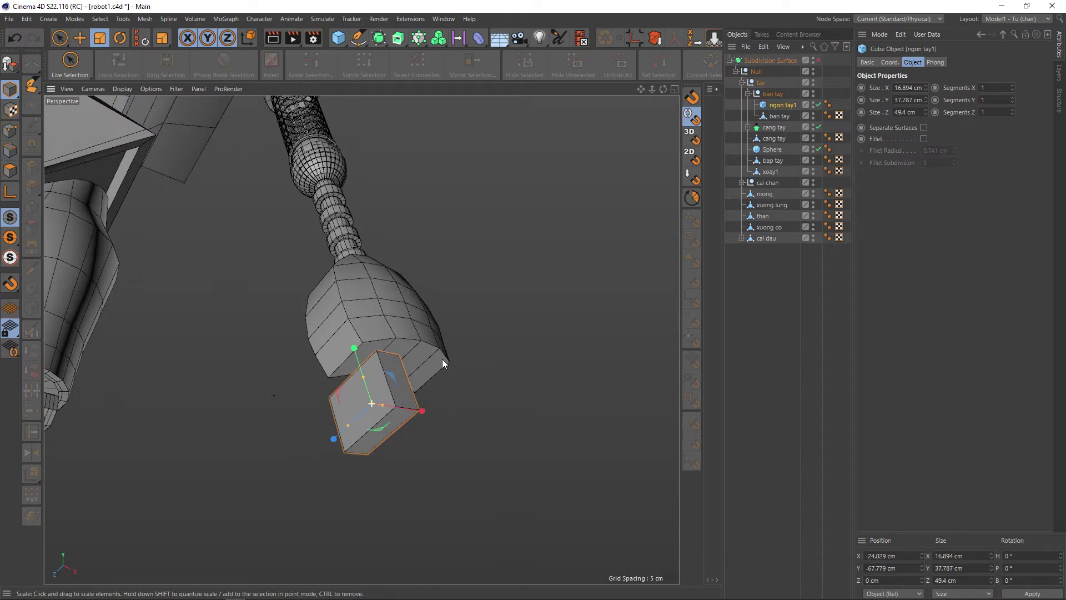
pyautogui.moveTo(352, 423); pyautogui.dragTo(360, 414)
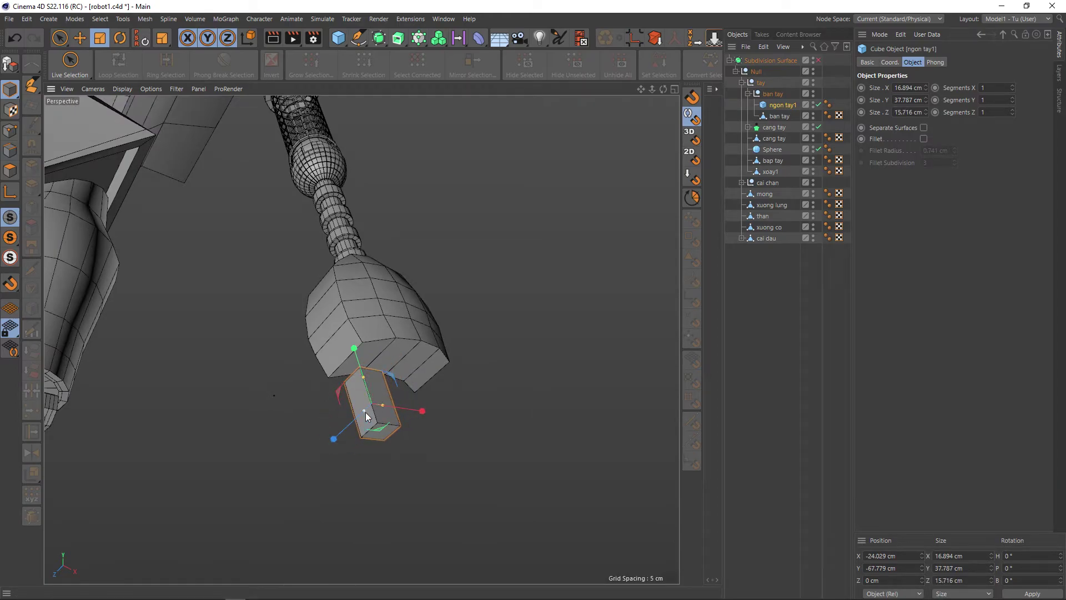
pyautogui.moveTo(364, 413); pyautogui.dragTo(365, 412)
# Step: Slide the fingertip box down along Z to -14.259 cm under the palm
pyautogui.press('e')
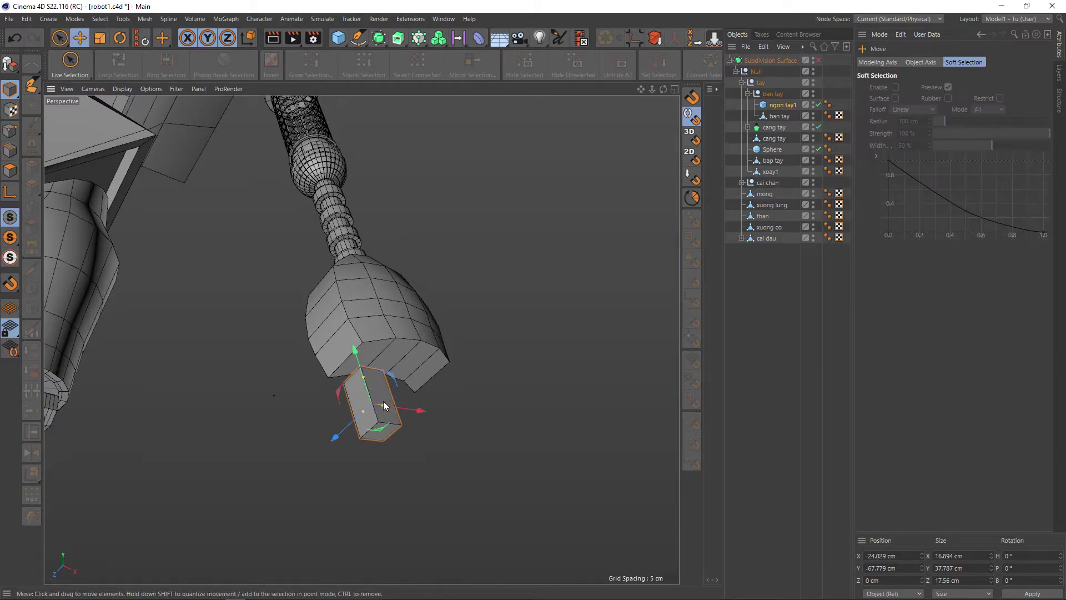
pyautogui.moveTo(345, 433)
pyautogui.mouseDown()
pyautogui.moveTo(365, 423)
pyautogui.moveTo(339, 446)
pyautogui.moveTo(347, 471)
pyautogui.moveTo(349, 420)
pyautogui.mouseUp()
pyautogui.scroll(2, 367, 419)
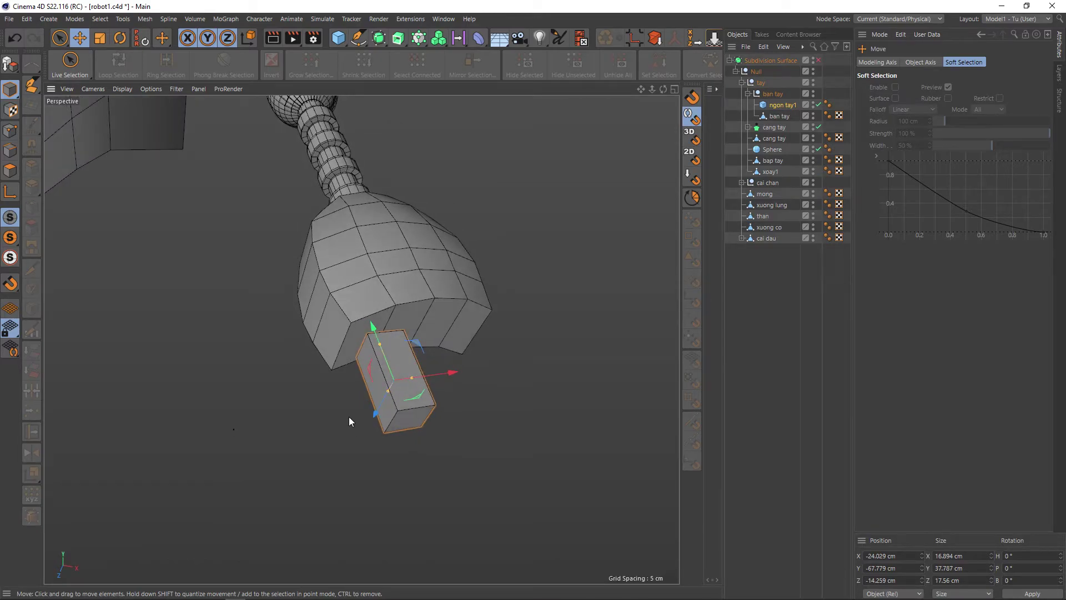
pyautogui.press('q')
pyautogui.press('q')
pyautogui.scroll(3, 376, 403)
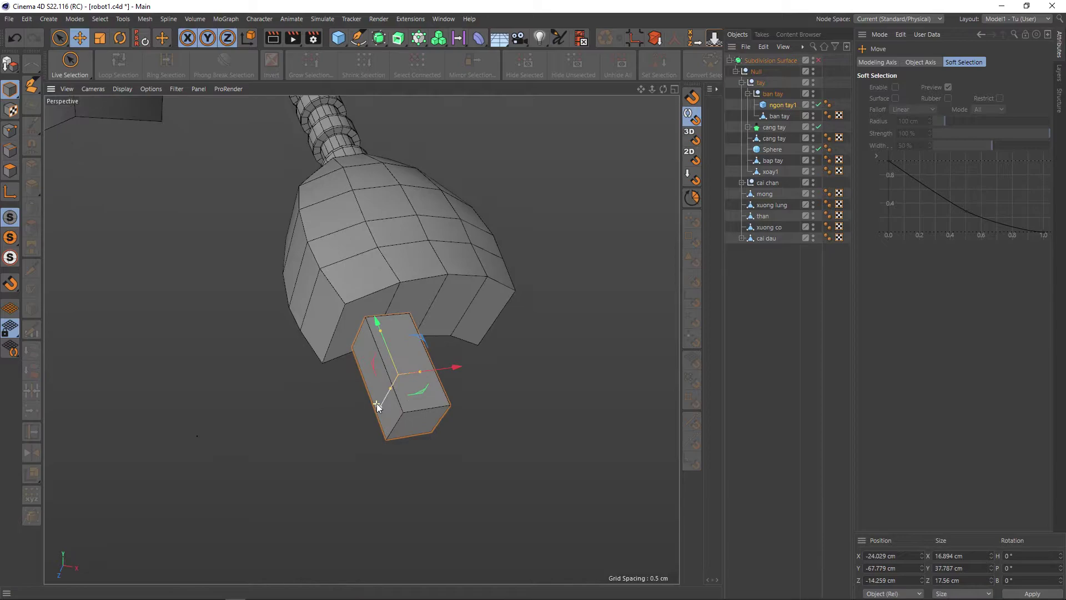
pyautogui.scroll(3, 377, 403)
pyautogui.scroll(2, 377, 403)
pyautogui.scroll(2, 399, 399)
pyautogui.moveTo(377, 391)
pyautogui.keyDown('alt'); pyautogui.mouseDown()
pyautogui.moveTo(362, 403)
pyautogui.moveTo(373, 413)
pyautogui.moveTo(374, 394)
pyautogui.mouseUp(); pyautogui.keyUp('alt')
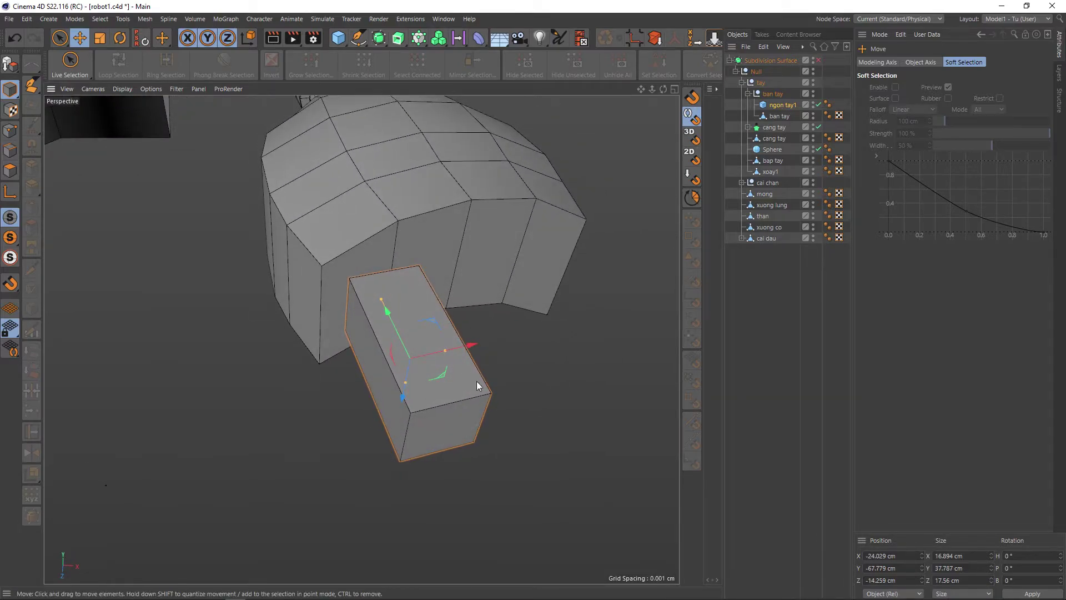
# Step: Convert the ngon tay1 fingertip box into an editable polygon object
pyautogui.click(782, 106)
pyautogui.press('c')
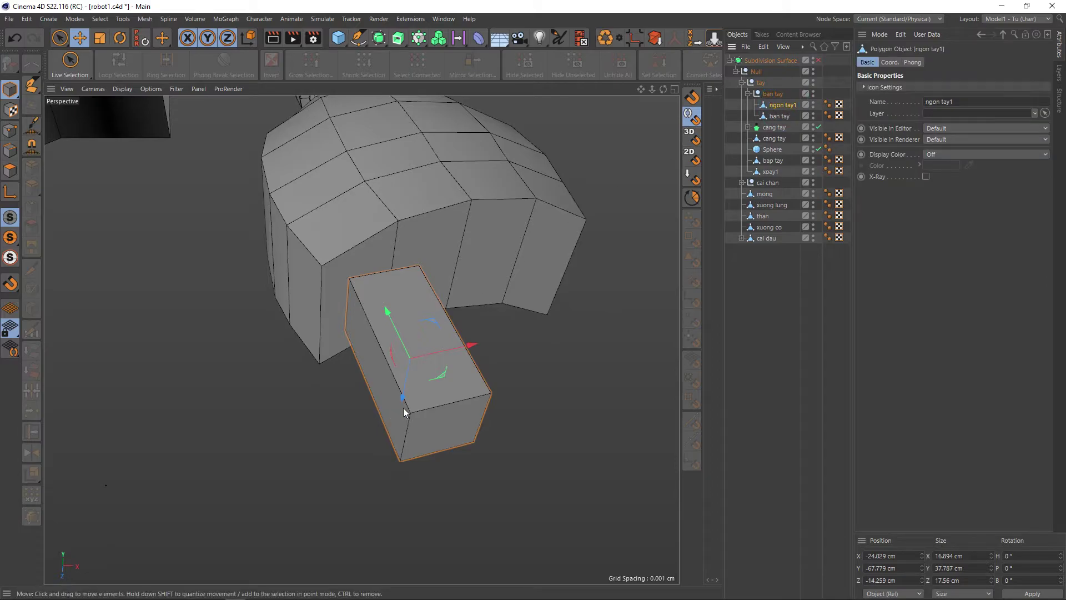
pyautogui.scroll(1, 406, 405)
pyautogui.scroll(1, 407, 406)
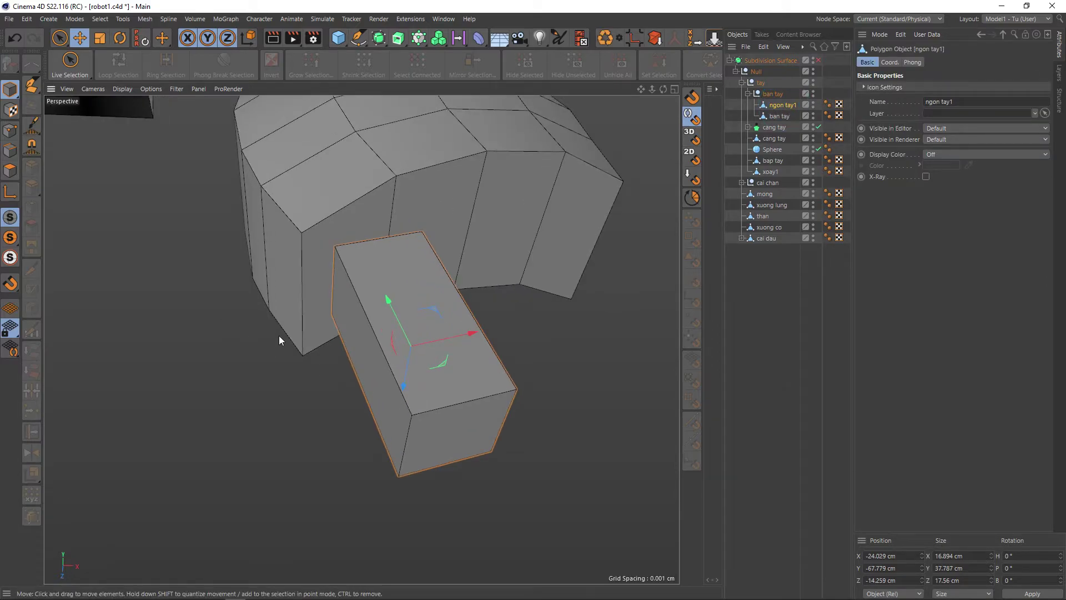
# Step: Set up Loop/Path Cut in Edge mode with Symmetrical Cut enabled
pyautogui.press('k')
pyautogui.press('l')
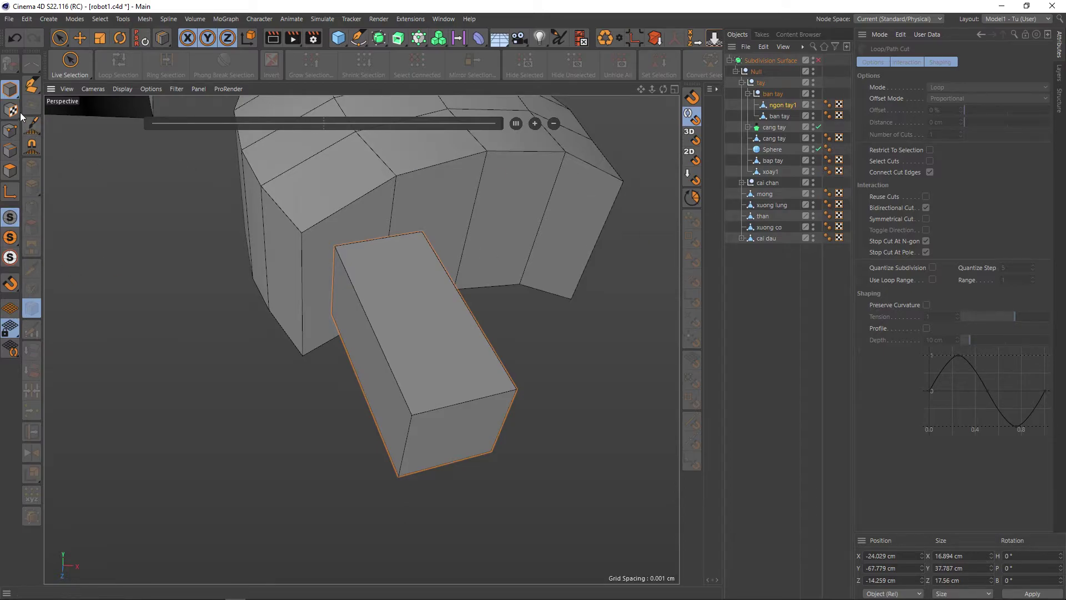
pyautogui.click(11, 154)
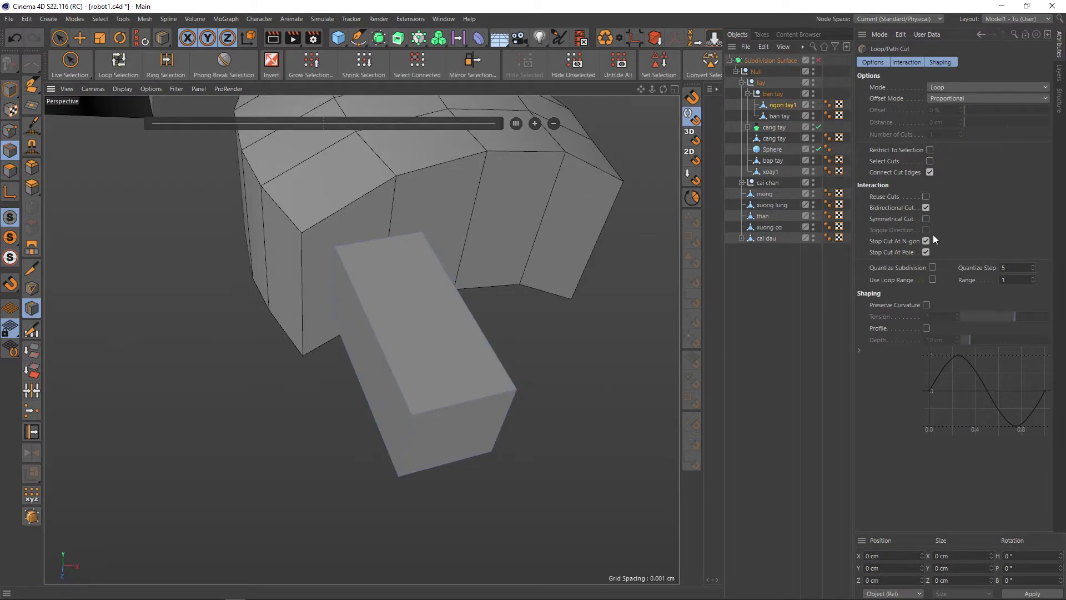
pyautogui.click(926, 219)
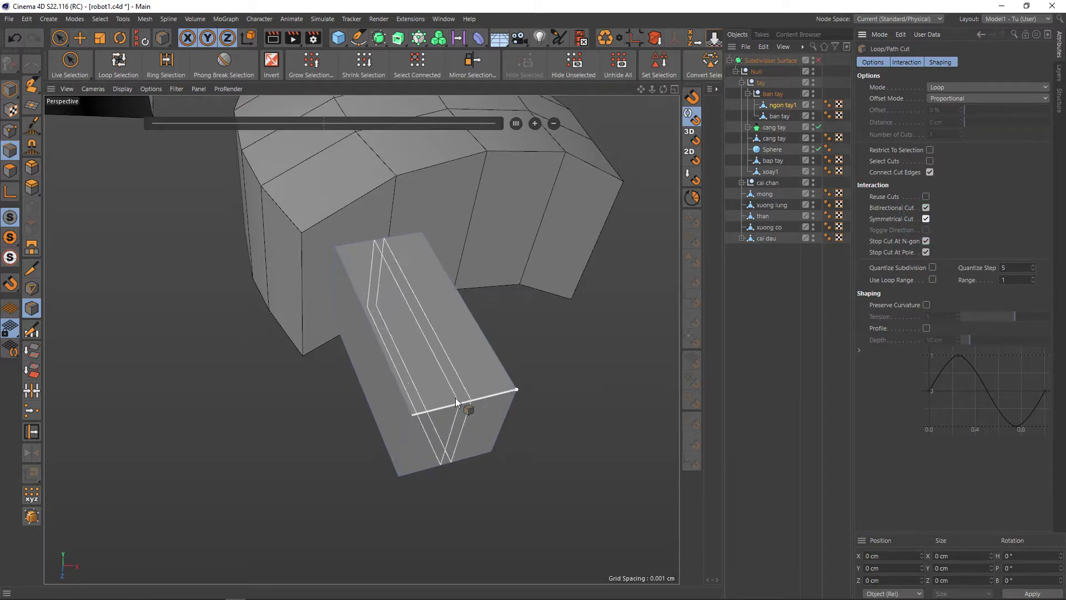
# Step: Add symmetric loop cut pairs near the box ends and bottom, checking the smoothed result
pyautogui.click(423, 410)
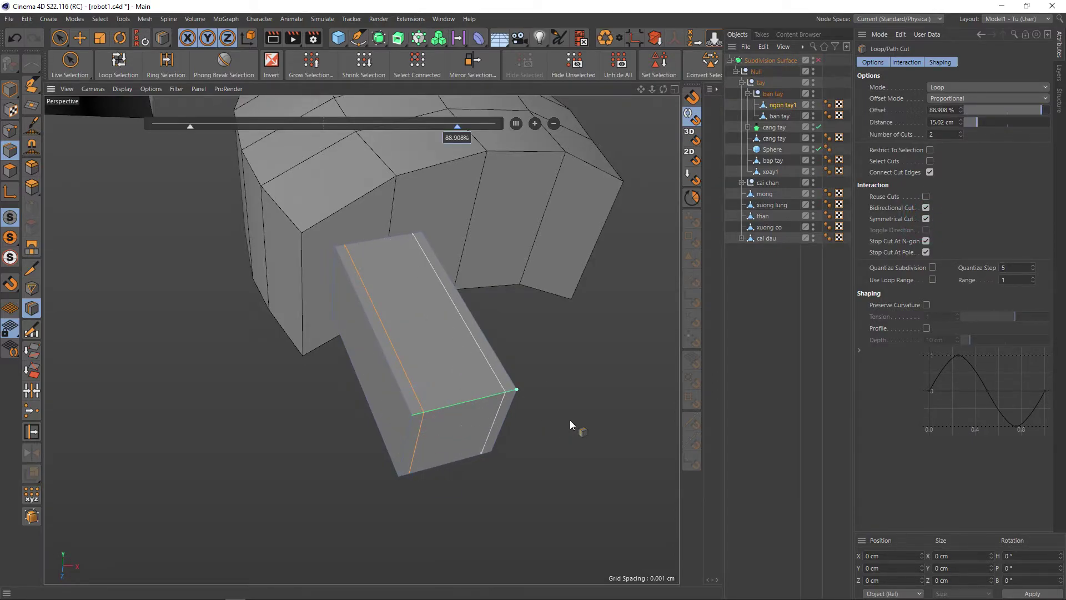
pyautogui.press('q')
pyautogui.press('q')
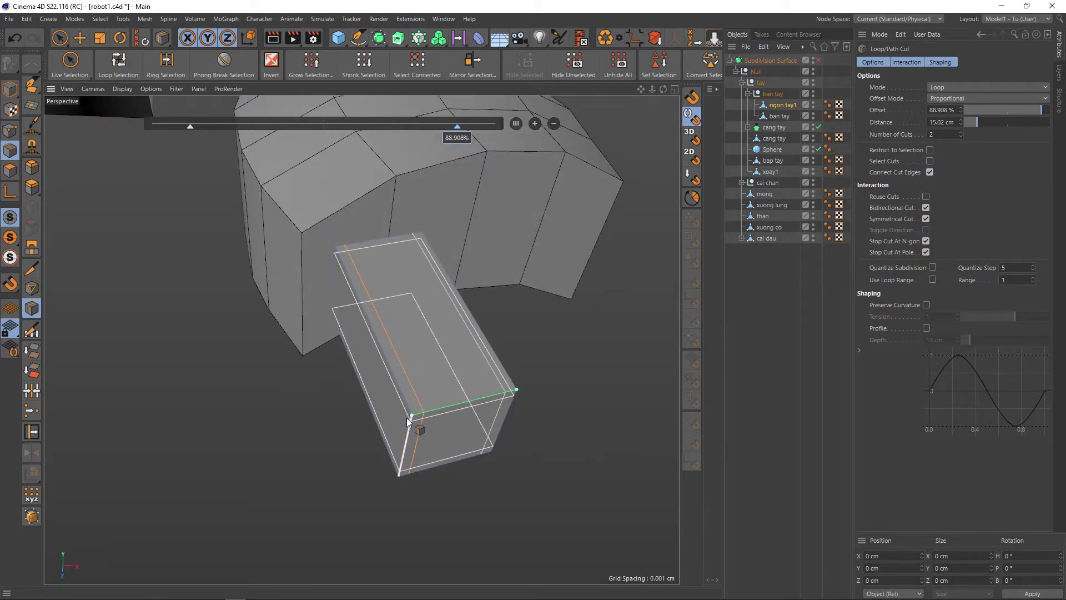
pyautogui.click(407, 418)
pyautogui.press('q')
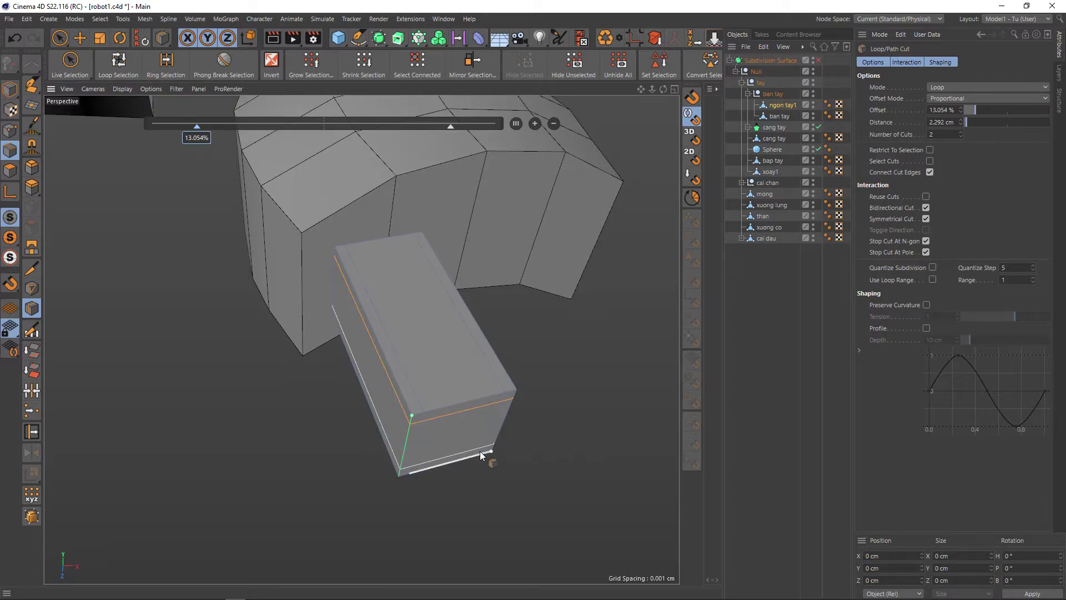
pyautogui.click(481, 452)
pyautogui.press('q')
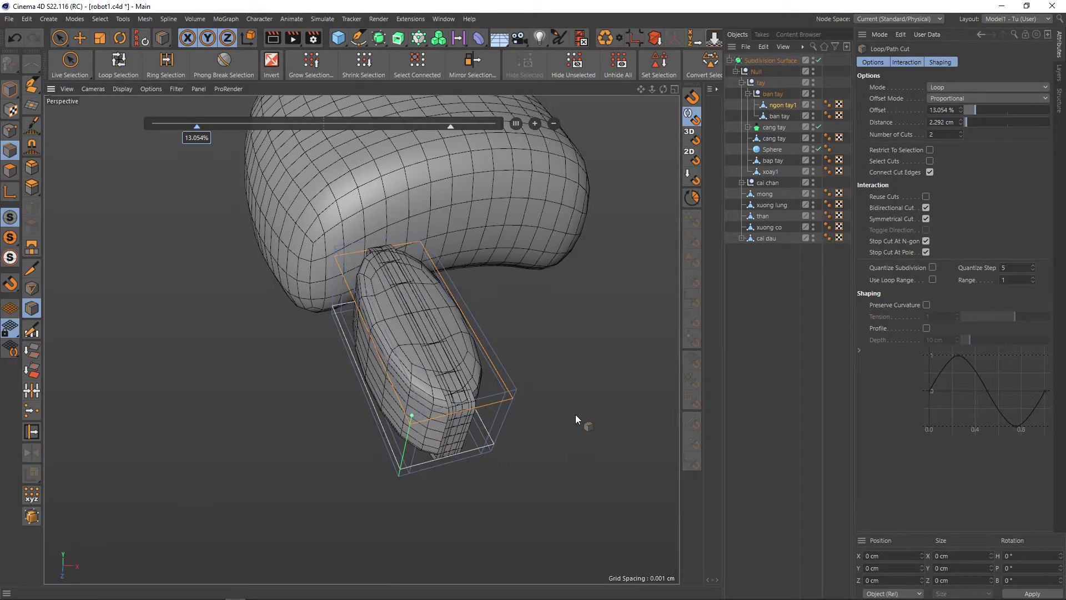
pyautogui.press('q')
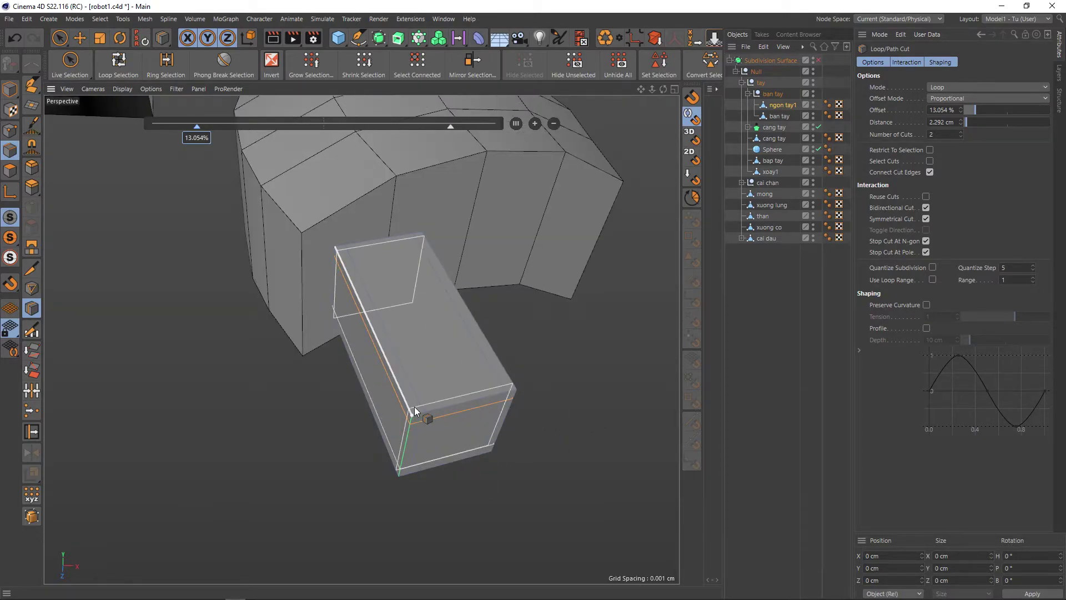
# Step: Add loop cuts close to the box's long edges and inspect the smoothed fingertip
pyautogui.click(413, 405)
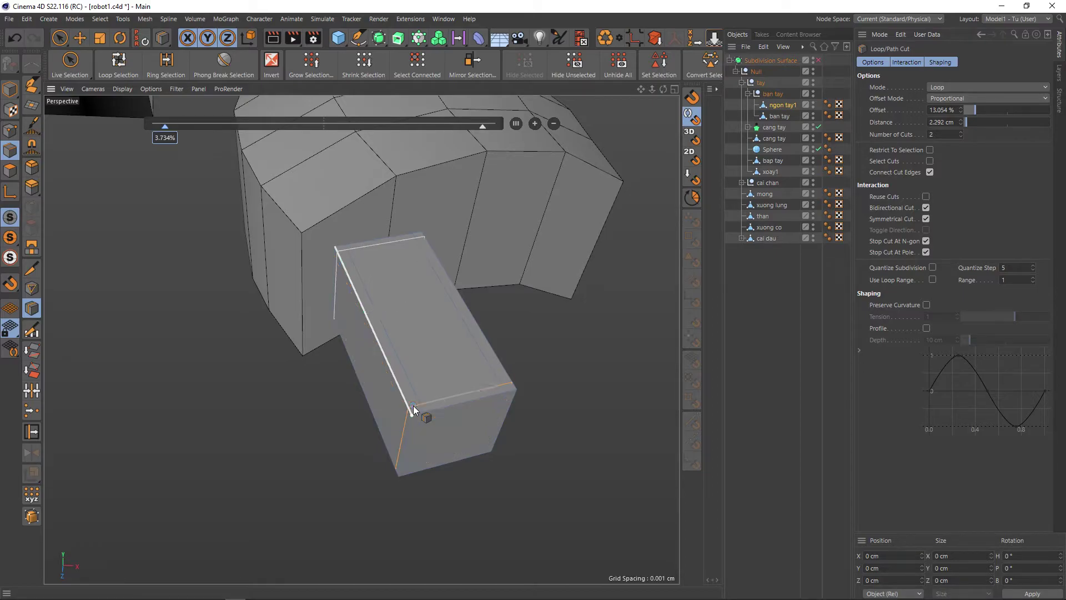
pyautogui.press('q')
pyautogui.moveTo(593, 425)
pyautogui.keyDown('alt'); pyautogui.mouseDown()
pyautogui.moveTo(577, 374)
pyautogui.moveTo(592, 408)
pyautogui.moveTo(575, 446)
pyautogui.moveTo(621, 393)
pyautogui.moveTo(599, 421)
pyautogui.mouseUp(); pyautogui.keyUp('alt')
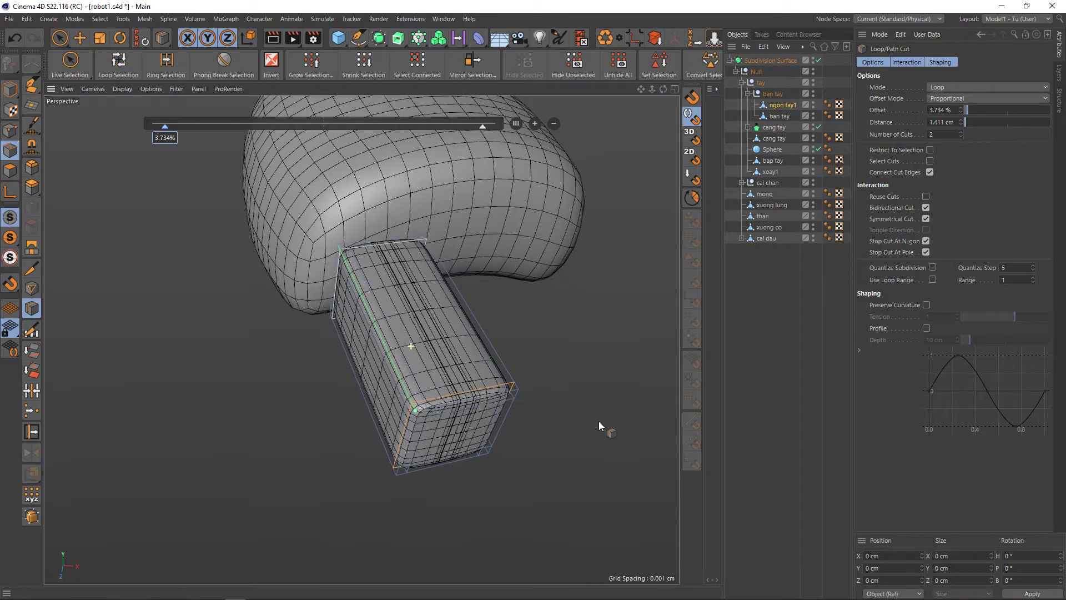
pyautogui.press('q')
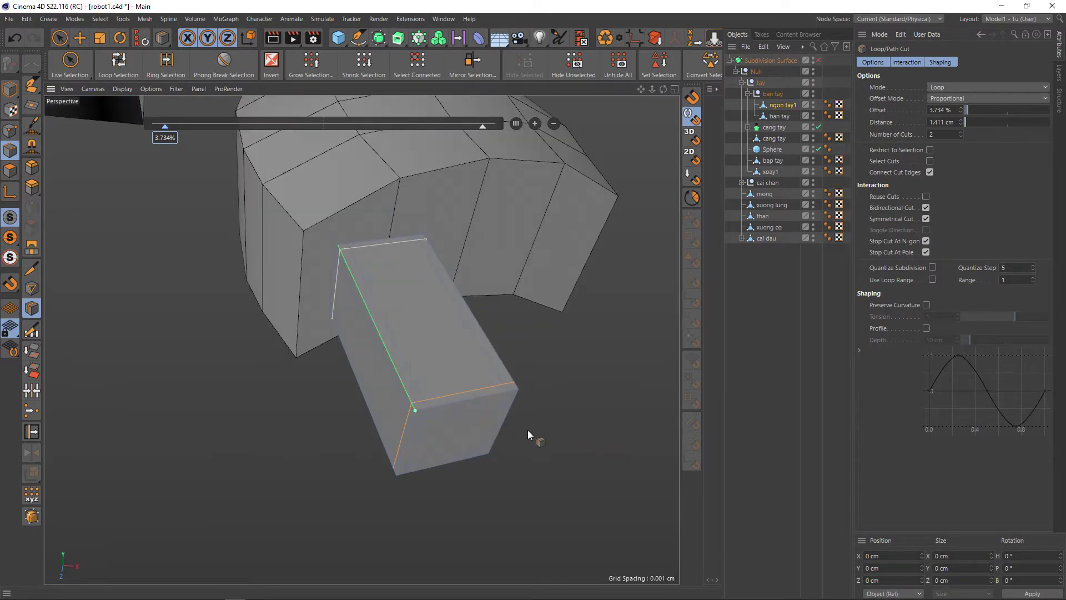
pyautogui.moveTo(527, 430)
pyautogui.keyDown('alt'); pyautogui.mouseDown()
pyautogui.moveTo(559, 428)
pyautogui.moveTo(556, 407)
pyautogui.mouseUp(); pyautogui.keyUp('alt')
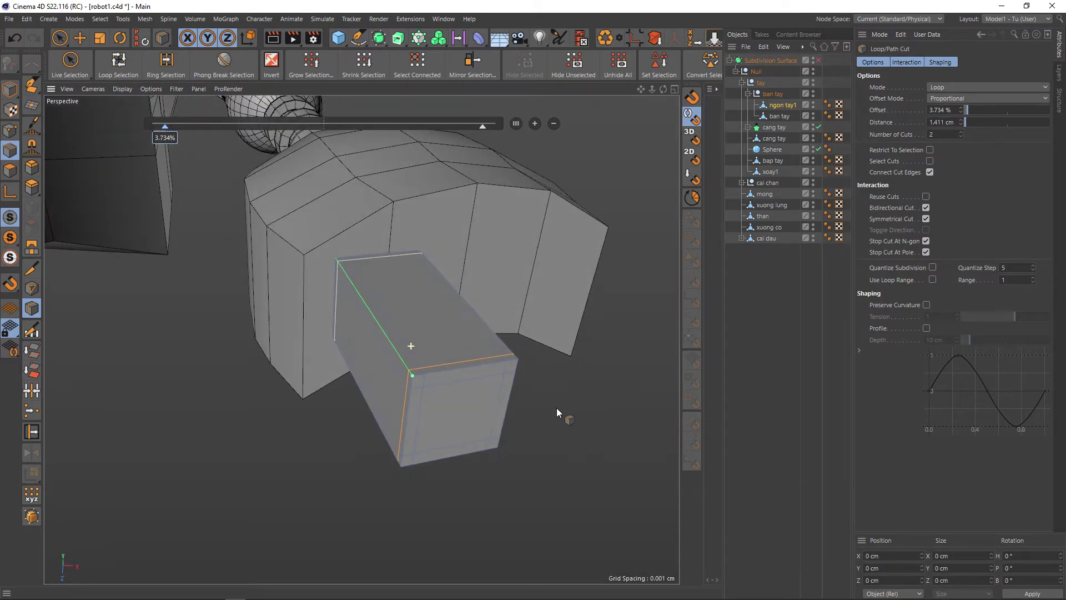
pyautogui.click(166, 62)
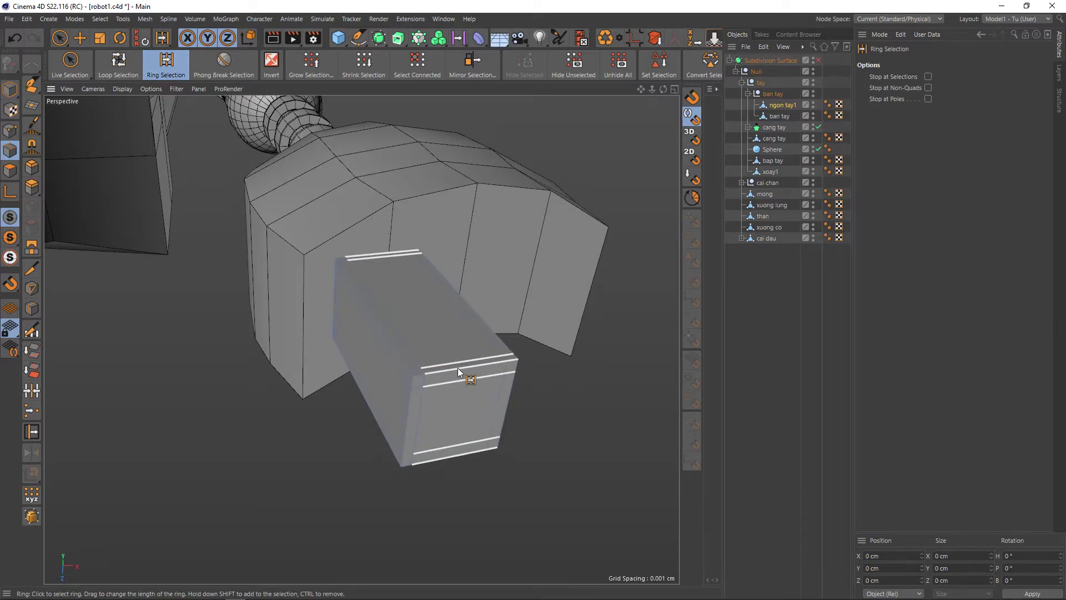
pyautogui.click(440, 370)
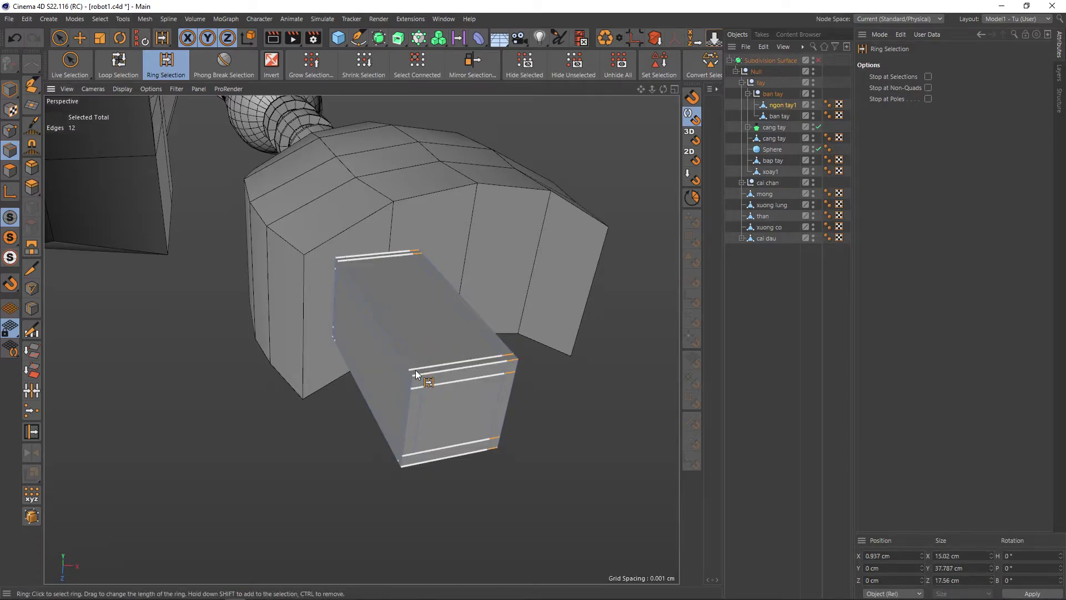
pyautogui.press('e')
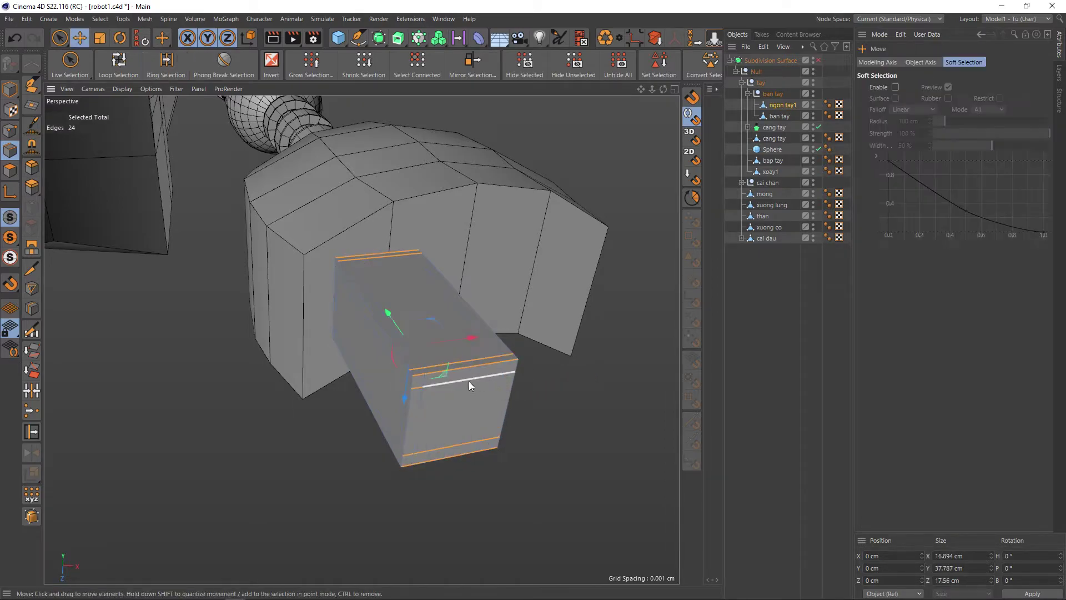
pyautogui.moveTo(455, 361); pyautogui.dragTo(403, 385)
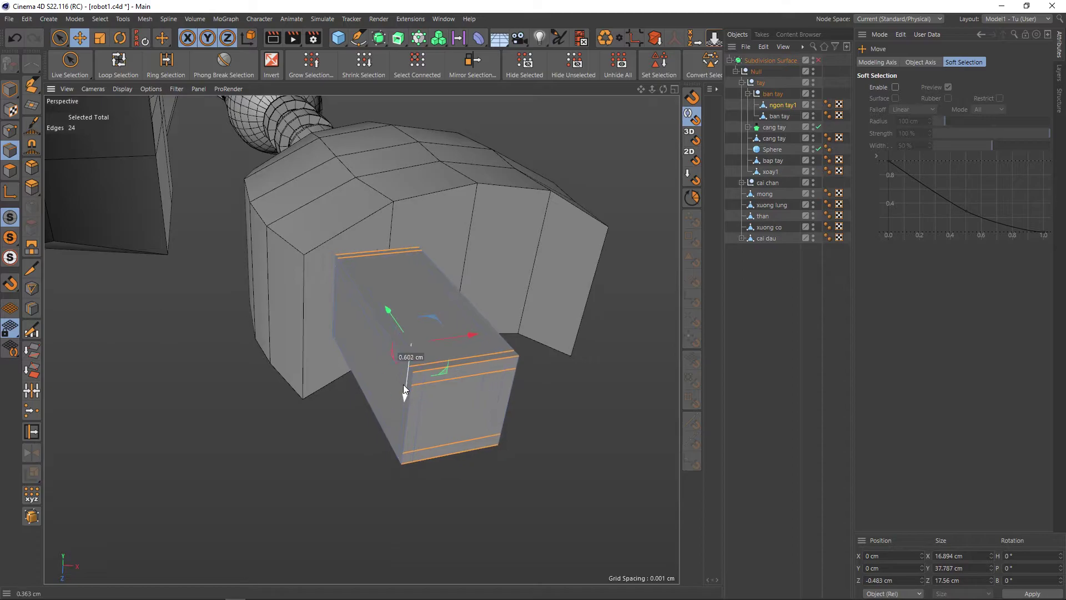
pyautogui.hotkey('ctrl', 'z')
pyautogui.moveTo(421, 386)
pyautogui.keyDown('alt'); pyautogui.mouseDown()
pyautogui.moveTo(432, 347)
pyautogui.moveTo(430, 381)
pyautogui.moveTo(450, 439)
pyautogui.moveTo(477, 453)
pyautogui.mouseUp(); pyautogui.keyUp('alt')
pyautogui.hotkey('ctrl', 'z')
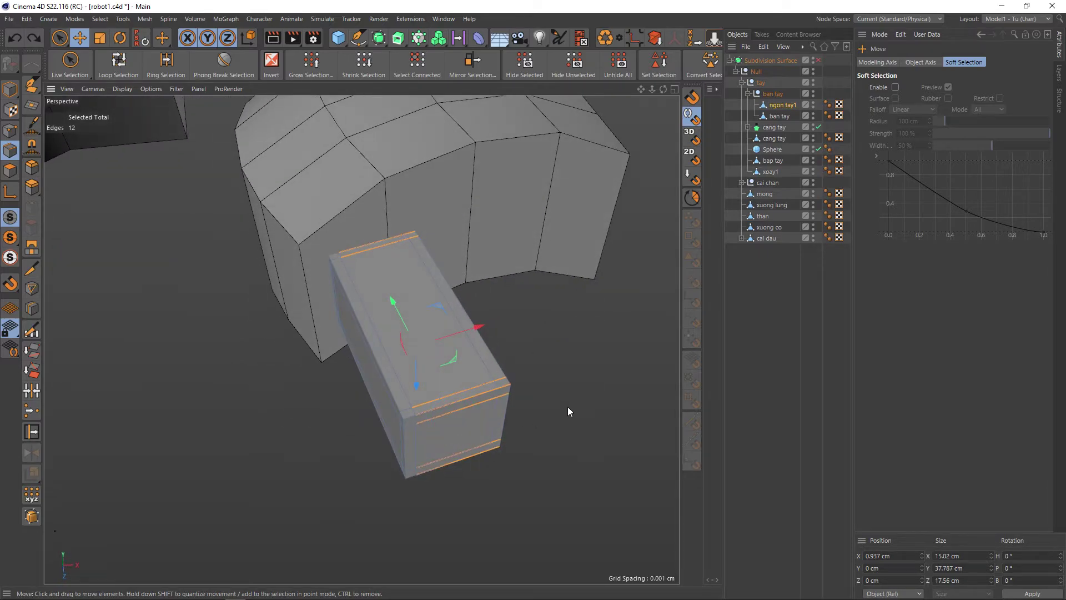
pyautogui.keyDown('alt'); pyautogui.moveTo(567, 411); pyautogui.dragTo(571, 413); pyautogui.keyUp('alt')
pyautogui.click(156, 70)
pyautogui.click(551, 380)
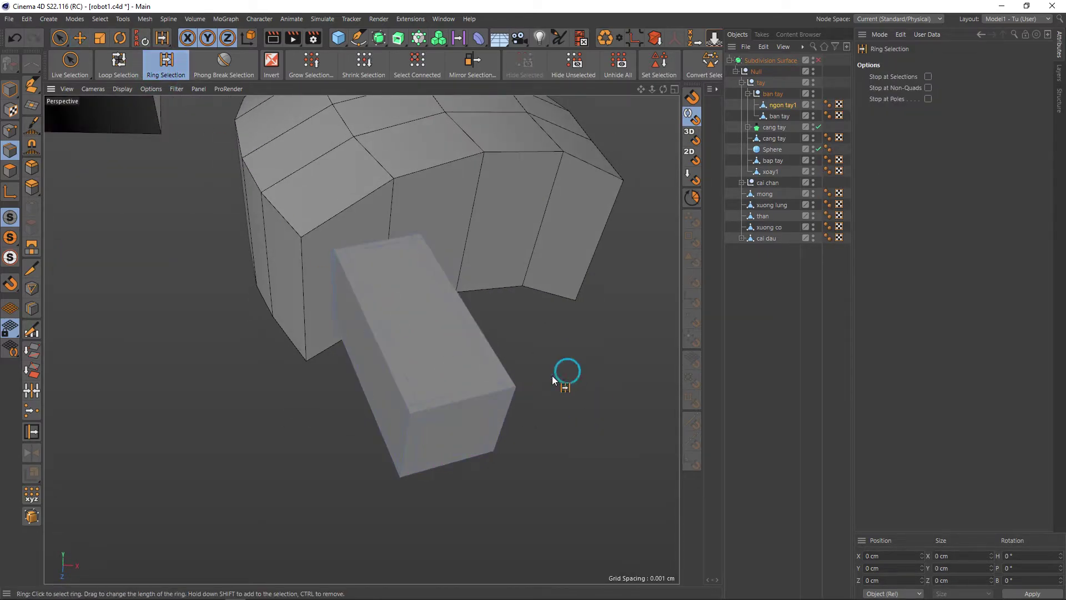
pyautogui.click(470, 406)
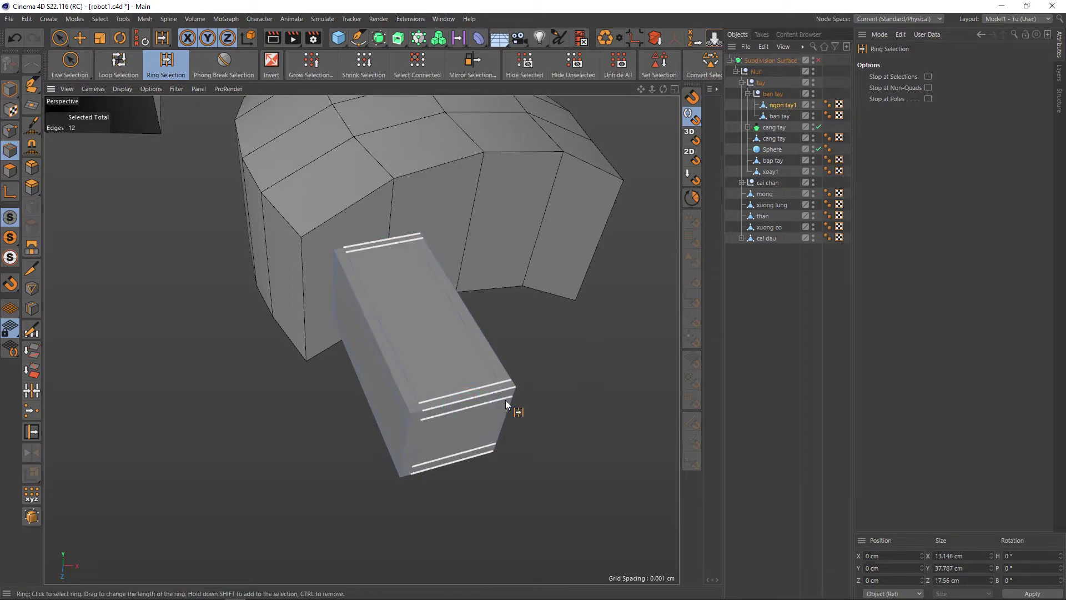
pyautogui.press('e')
pyautogui.keyDown('alt'); pyautogui.moveTo(485, 402); pyautogui.dragTo(480, 350); pyautogui.keyUp('alt')
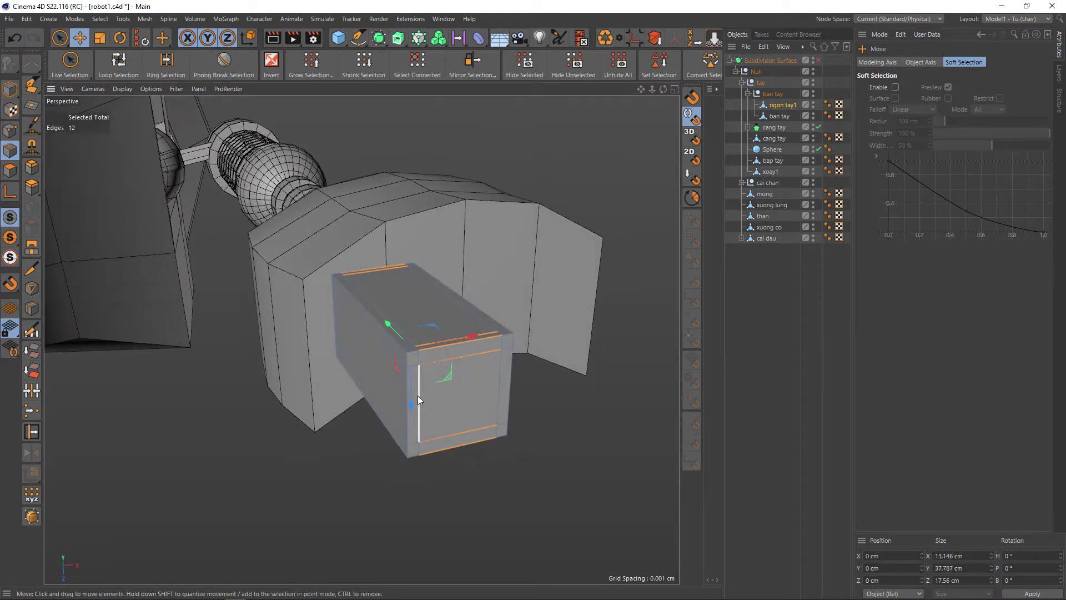
pyautogui.moveTo(418, 395); pyautogui.dragTo(387, 241)
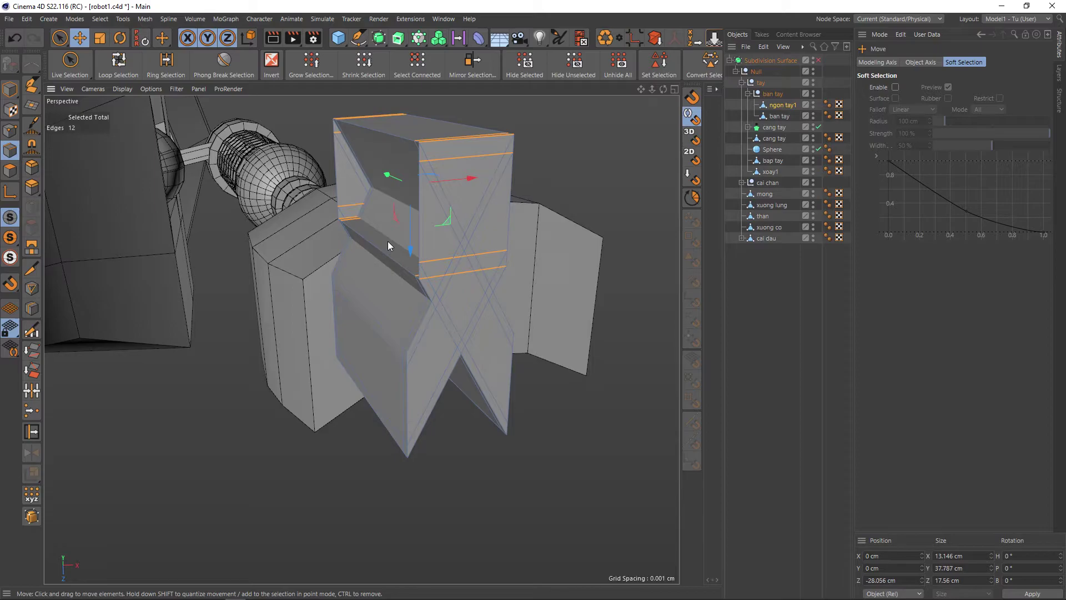
pyautogui.moveTo(407, 360)
pyautogui.keyDown('alt'); pyautogui.mouseDown()
pyautogui.moveTo(425, 336)
pyautogui.moveTo(388, 261)
pyautogui.moveTo(445, 331)
pyautogui.mouseUp(); pyautogui.keyUp('alt')
pyautogui.hotkey('ctrl', 'z')
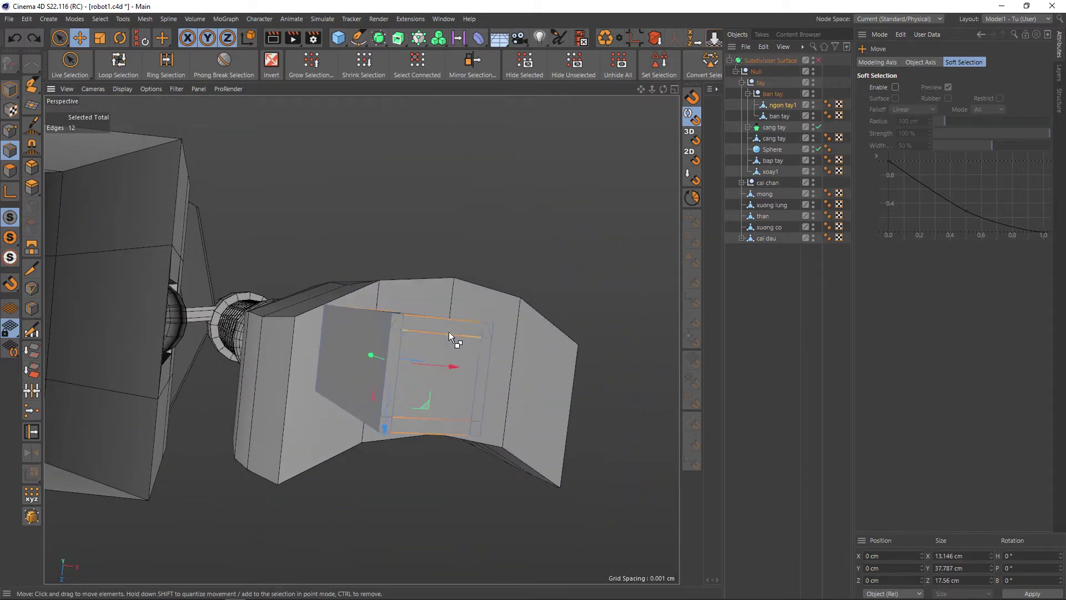
pyautogui.hotkey('ctrl', 'z')
pyautogui.hotkey('ctrl', 'y')
pyautogui.hotkey('ctrl', 'z')
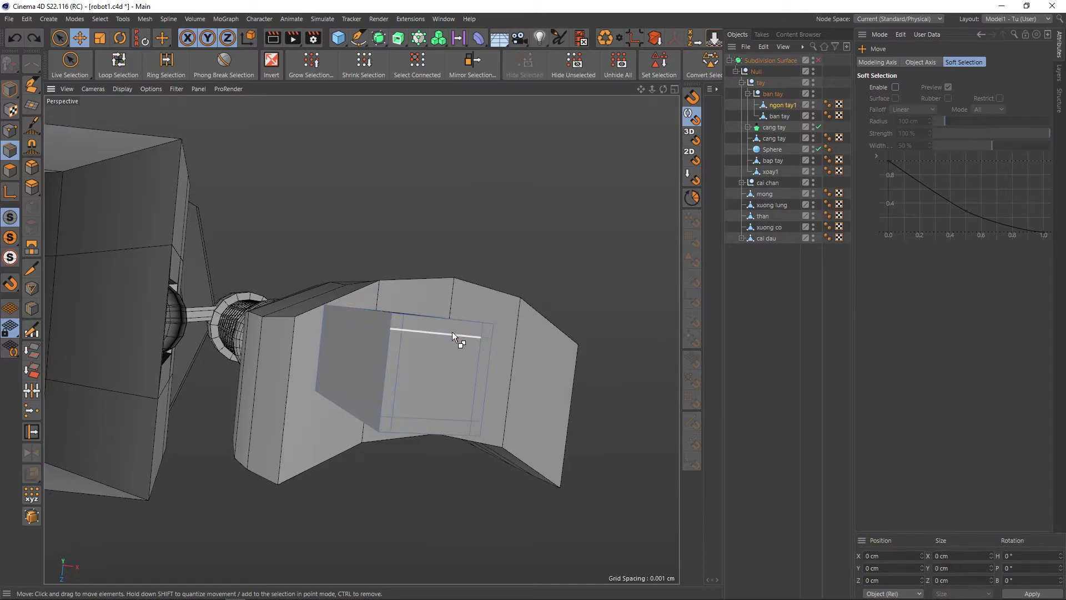
pyautogui.moveTo(436, 351)
pyautogui.keyDown('alt'); pyautogui.mouseDown()
pyautogui.moveTo(441, 381)
pyautogui.moveTo(396, 406)
pyautogui.mouseUp(); pyautogui.keyUp('alt')
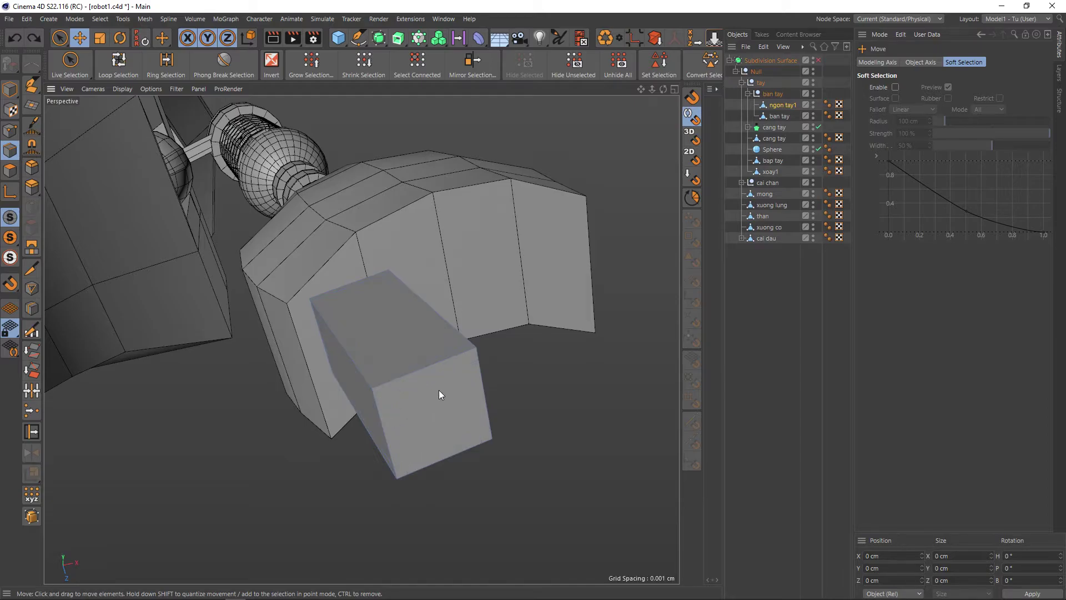
pyautogui.moveTo(439, 389)
pyautogui.keyDown('alt'); pyautogui.mouseDown()
pyautogui.moveTo(428, 392)
pyautogui.moveTo(447, 366)
pyautogui.mouseUp(); pyautogui.keyUp('alt')
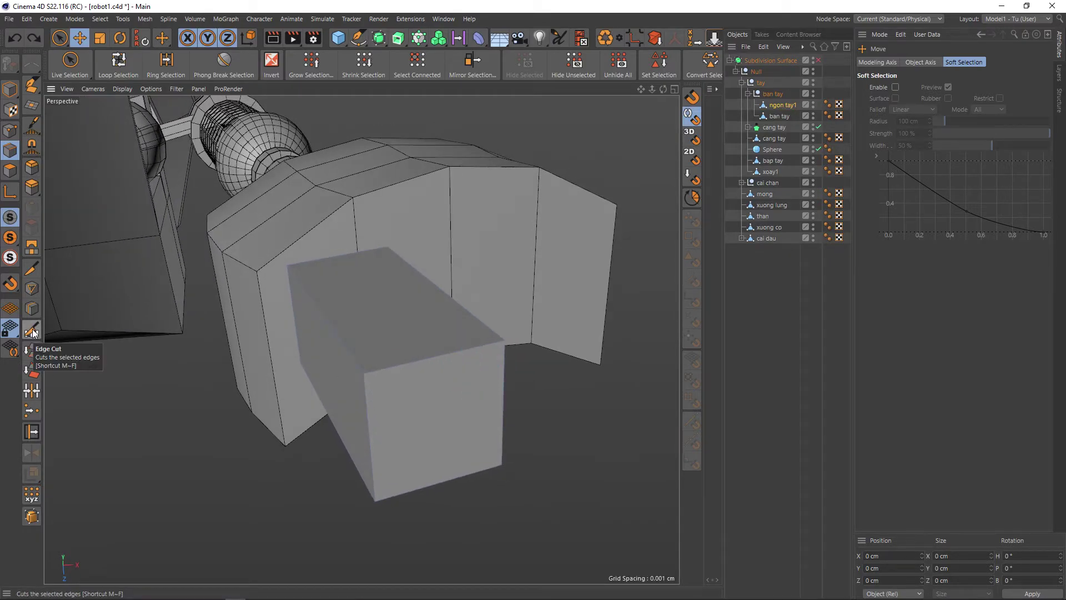
# Step: Ring-select the four edges across the finger block and Edge Cut them with Subdivision 3
pyautogui.click(160, 69)
pyautogui.click(408, 364)
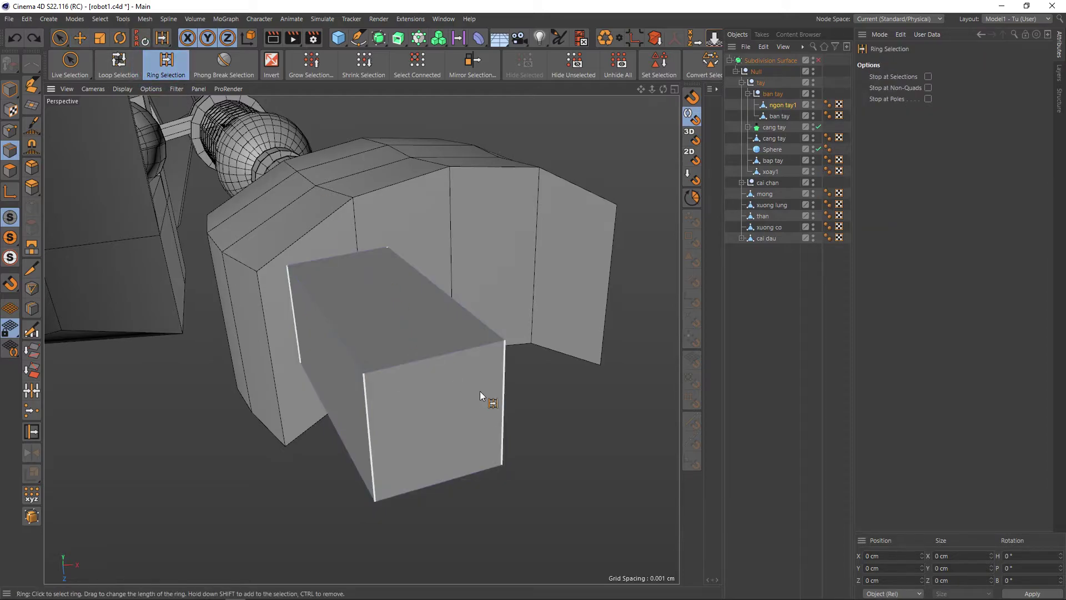
pyautogui.click(433, 367)
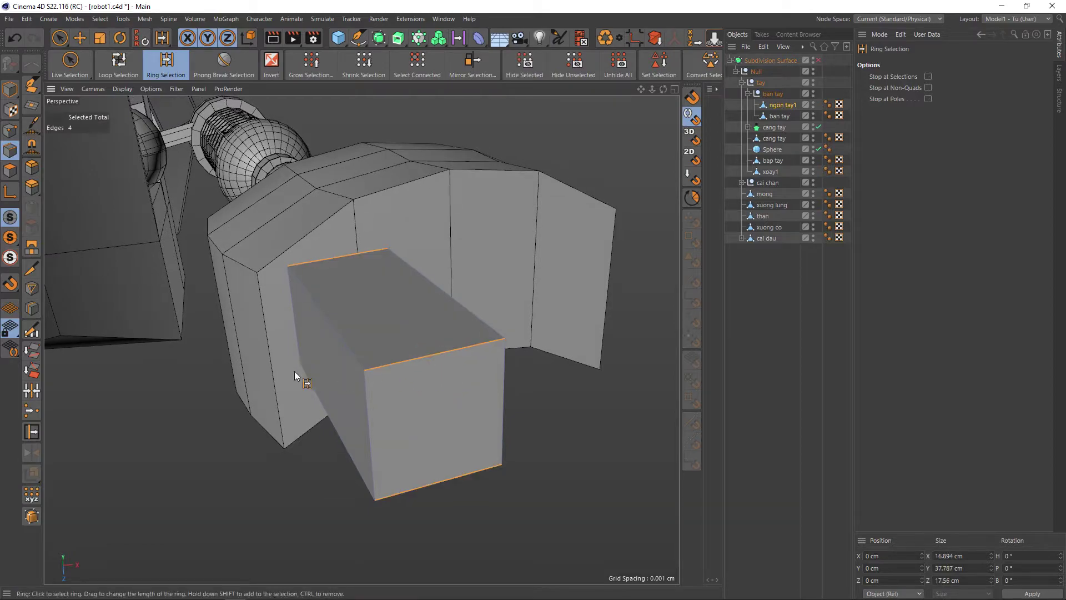
pyautogui.click(32, 331)
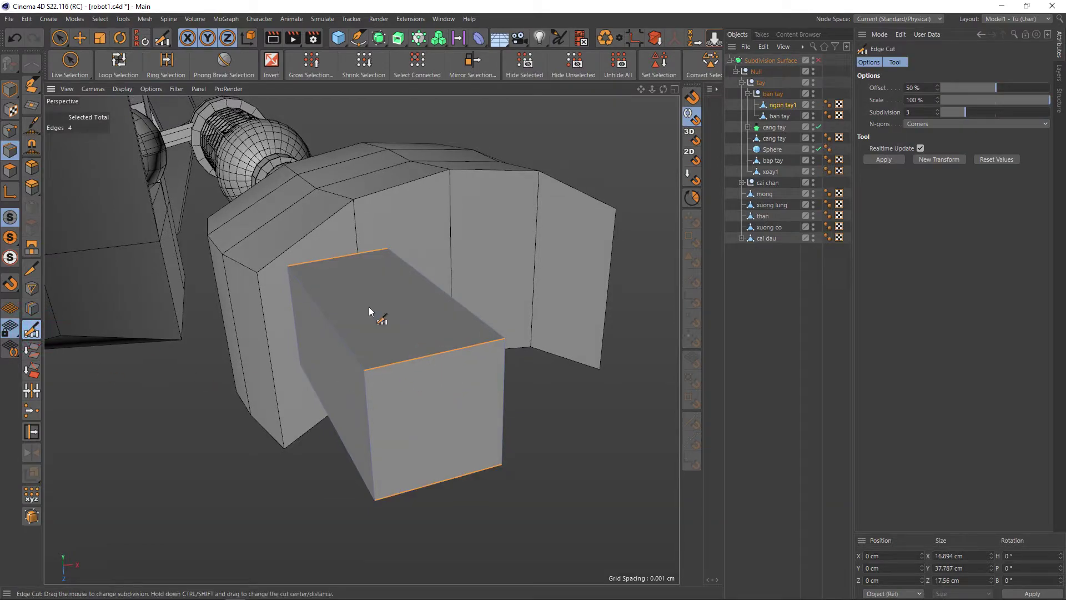
pyautogui.click(884, 160)
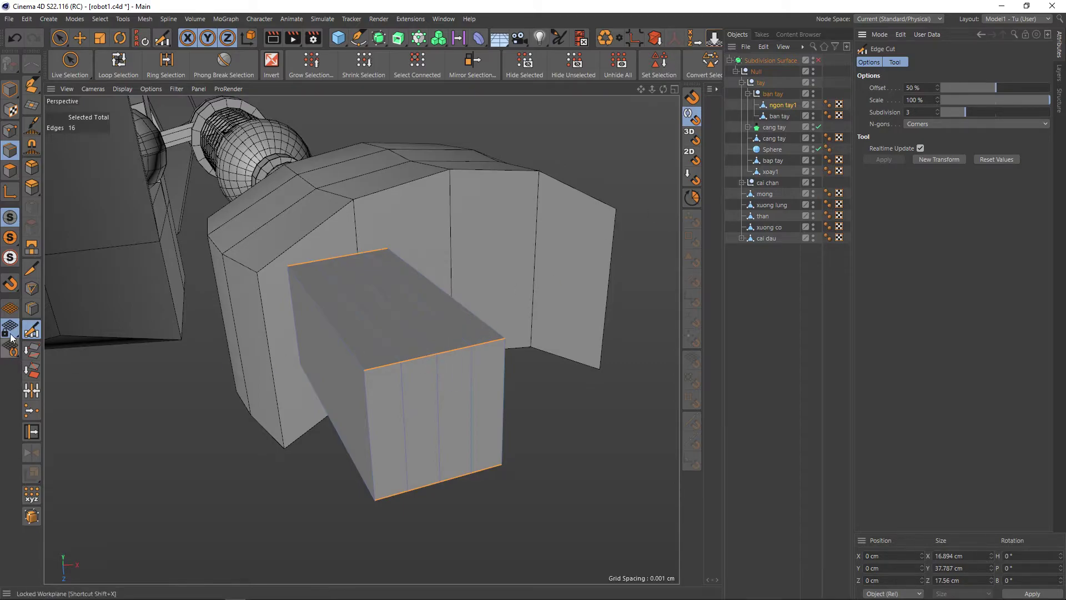
pyautogui.click(32, 309)
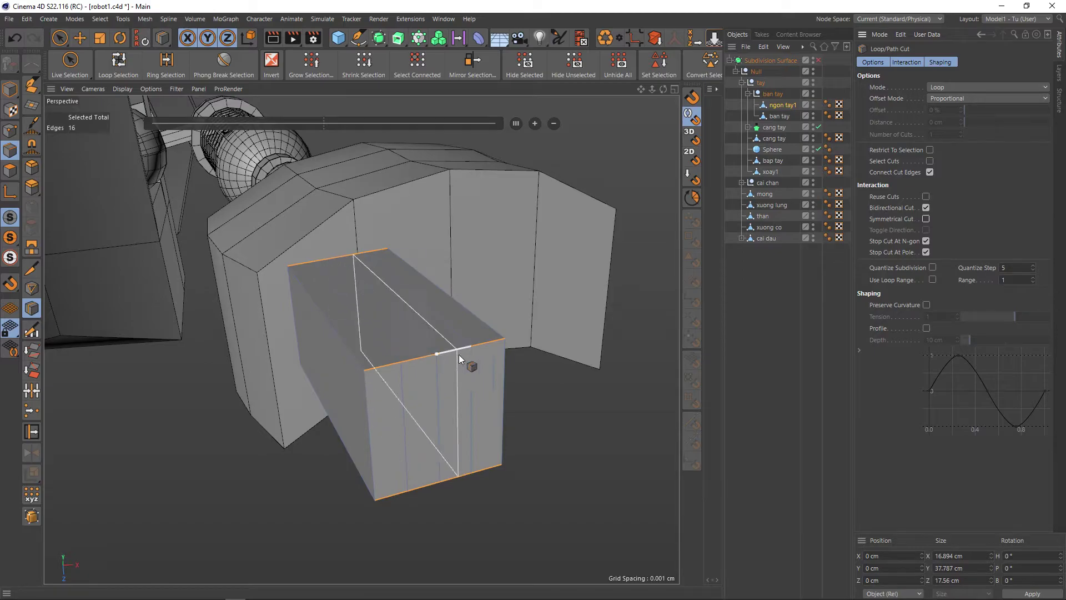
pyautogui.click(27, 330)
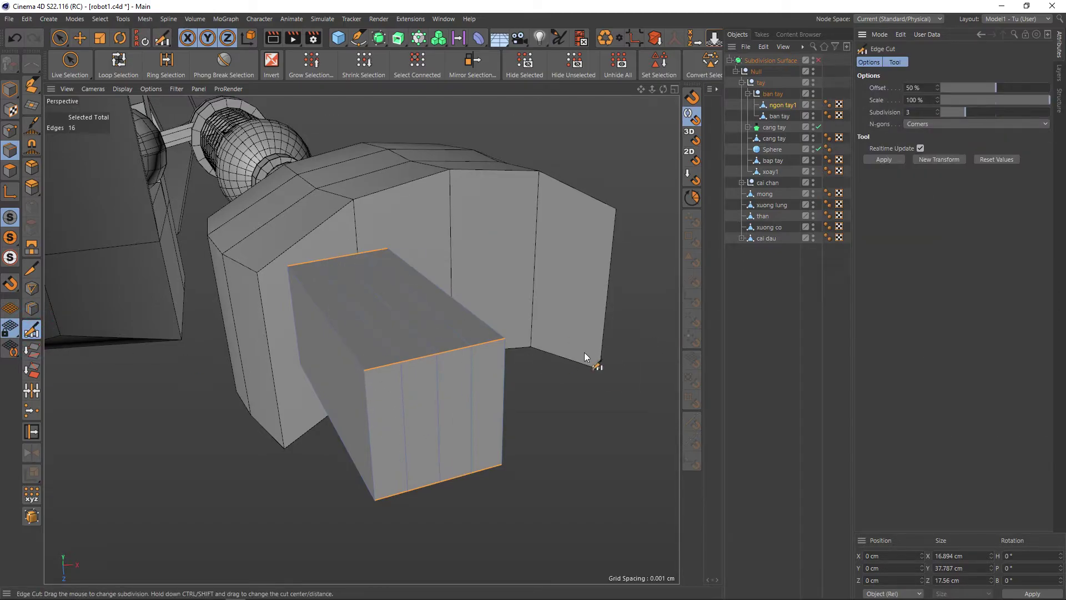
pyautogui.moveTo(584, 352)
pyautogui.keyDown('alt'); pyautogui.mouseDown()
pyautogui.moveTo(567, 345)
pyautogui.moveTo(579, 356)
pyautogui.moveTo(572, 369)
pyautogui.mouseUp(); pyautogui.keyUp('alt')
# Step: Loop-select the three lengthwise edge loops of the finger block
pyautogui.press('9')
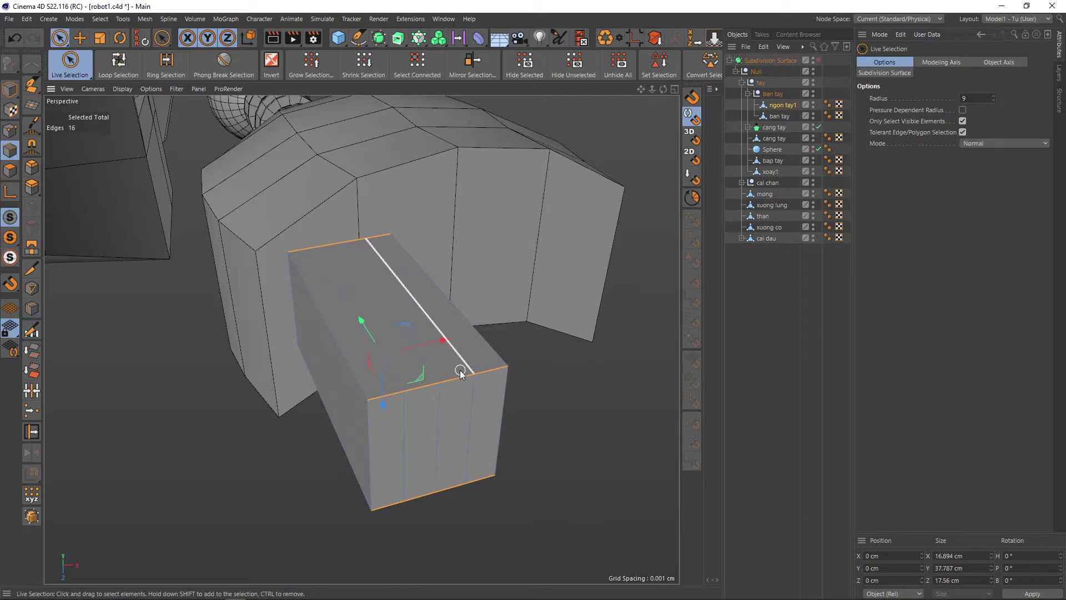
pyautogui.press('u')
pyautogui.press('l')
pyautogui.click(463, 357)
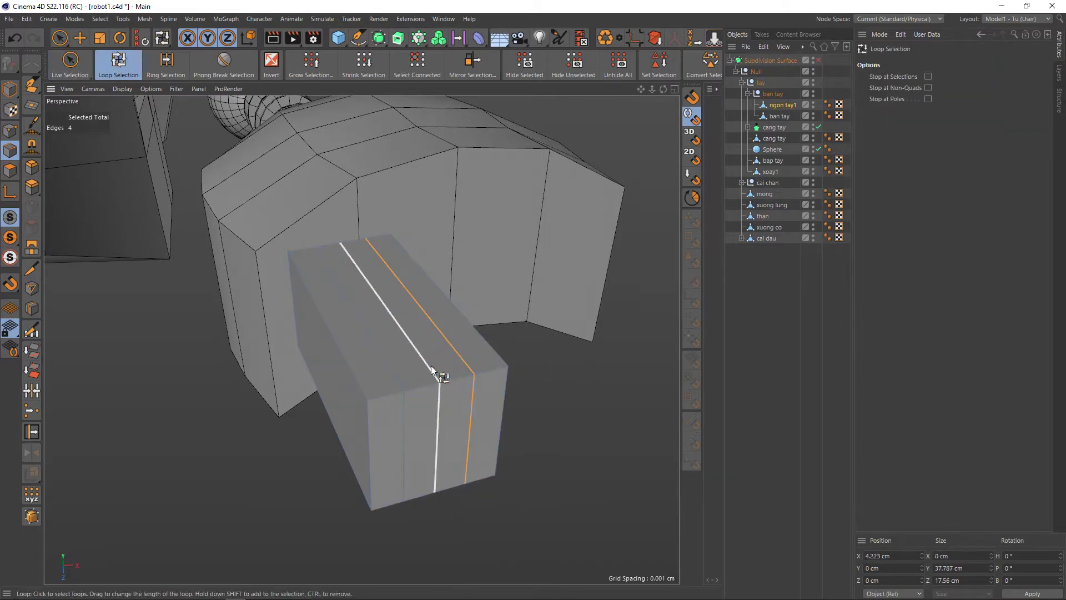
pyautogui.keyDown('shift'); pyautogui.click(429, 366); pyautogui.keyUp('shift')
pyautogui.keyDown('shift'); pyautogui.click(391, 371); pyautogui.keyUp('shift')
# Step: Shift the selected loops along Z to about -2.494 cm for a faceted cross-section
pyautogui.press('e')
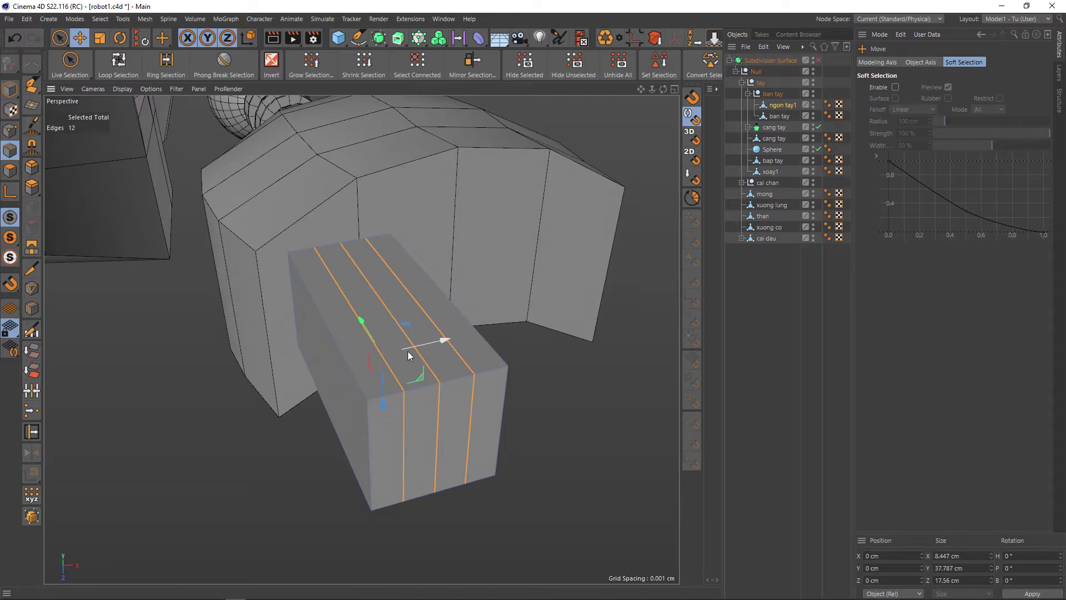
pyautogui.moveTo(385, 391)
pyautogui.mouseDown()
pyautogui.moveTo(430, 315)
pyautogui.moveTo(432, 273)
pyautogui.mouseUp()
pyautogui.press('q')
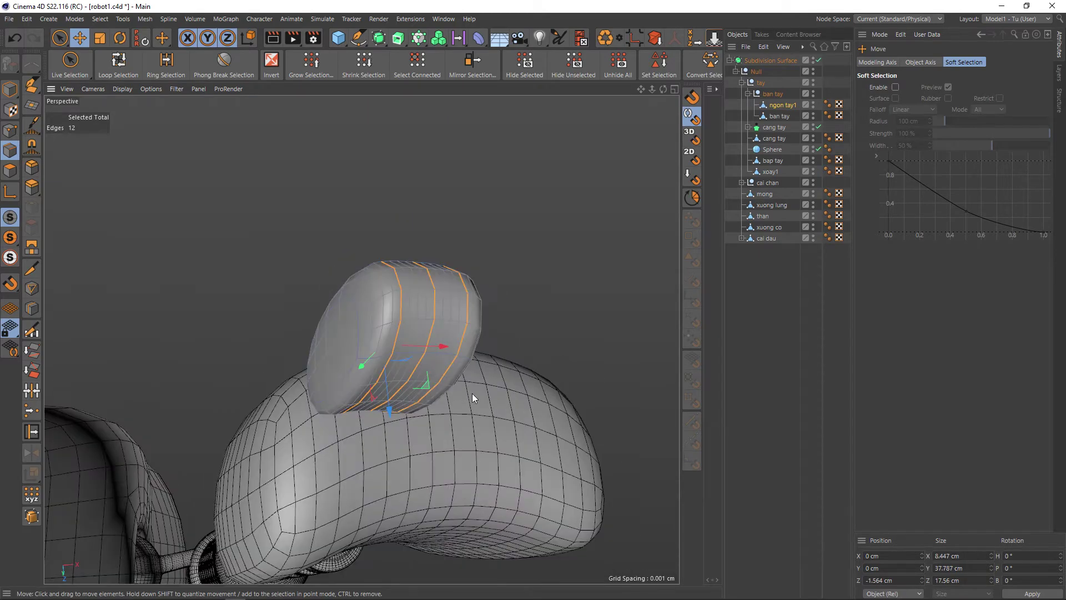
pyautogui.moveTo(472, 393)
pyautogui.keyDown('alt'); pyautogui.mouseDown()
pyautogui.moveTo(481, 450)
pyautogui.moveTo(484, 382)
pyautogui.moveTo(510, 448)
pyautogui.moveTo(380, 383)
pyautogui.mouseUp(); pyautogui.keyUp('alt')
pyautogui.press('q')
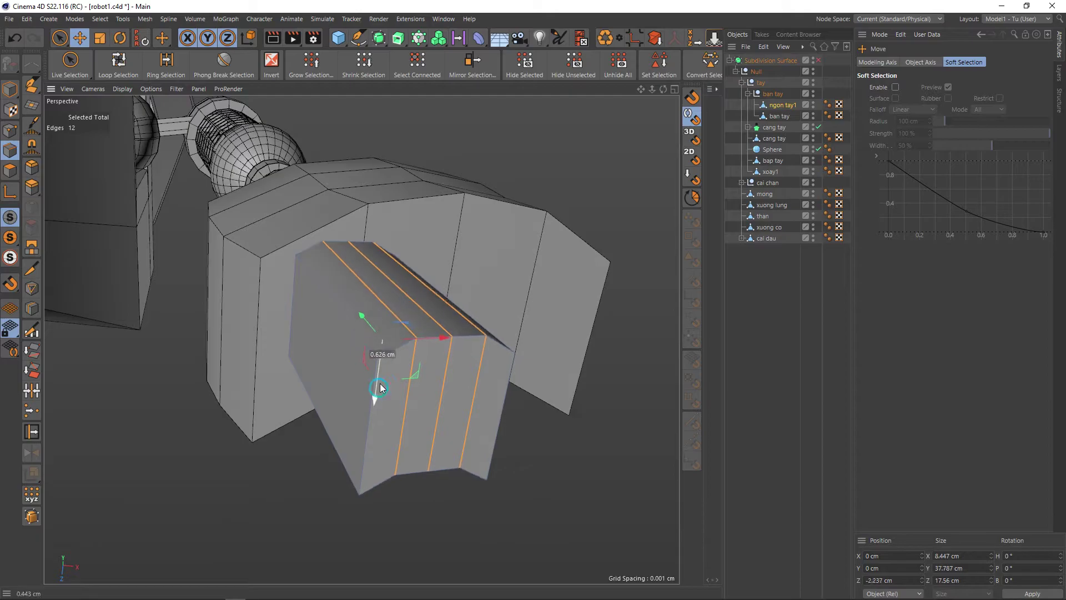
pyautogui.keyDown('alt'); pyautogui.moveTo(470, 392); pyautogui.dragTo(478, 435); pyautogui.keyUp('alt')
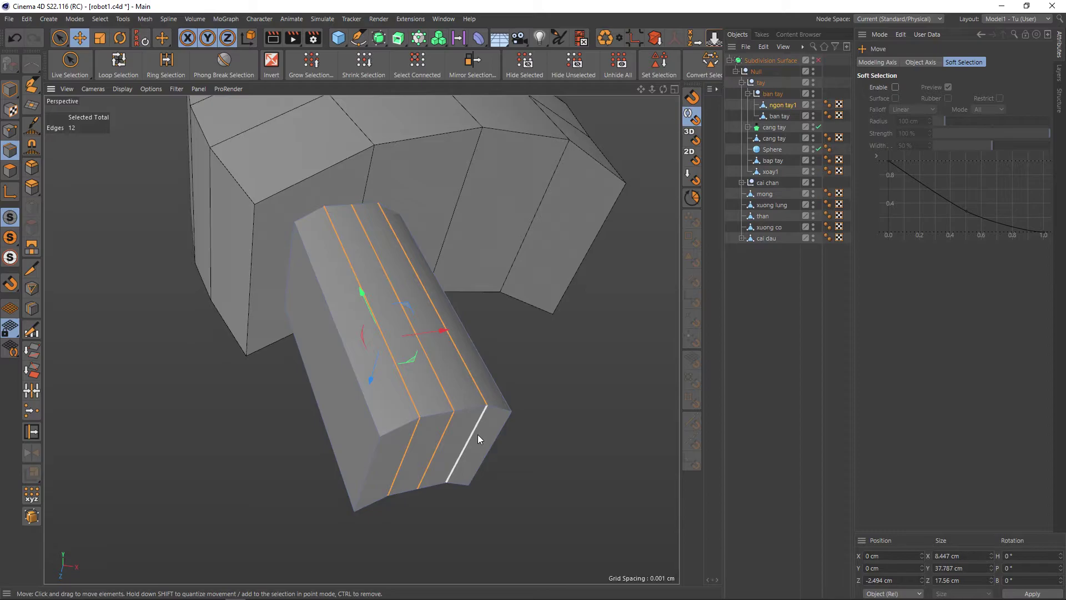
pyautogui.keyDown('alt'); pyautogui.moveTo(356, 397); pyautogui.dragTo(366, 436); pyautogui.keyUp('alt')
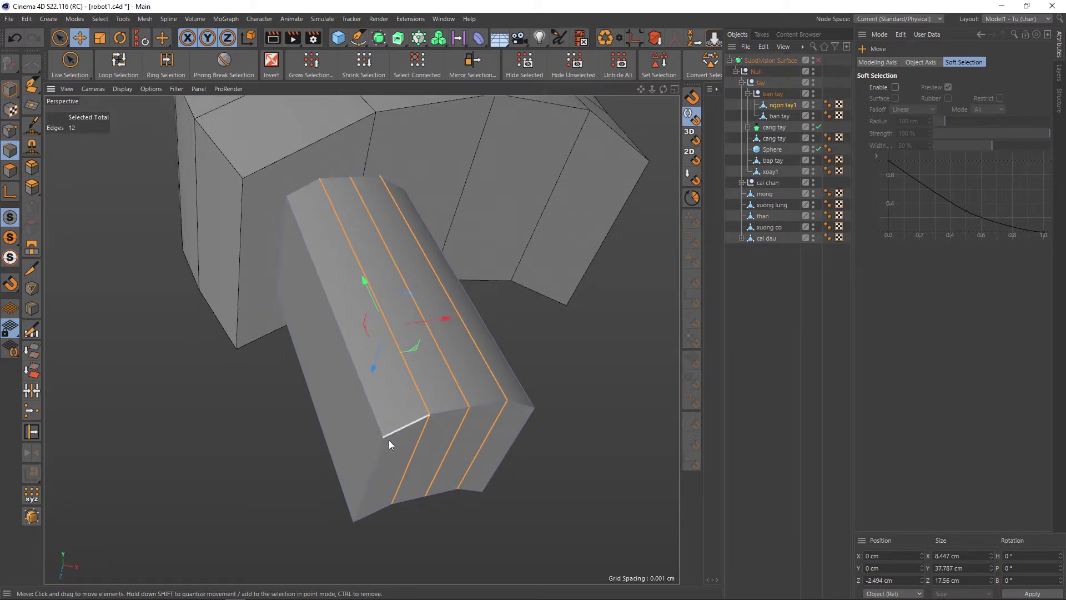
# Step: Add loop cuts near the finger's top and bottom ends, one at 2.922% offset, and preview smoothed
pyautogui.press('k')
pyautogui.press('l')
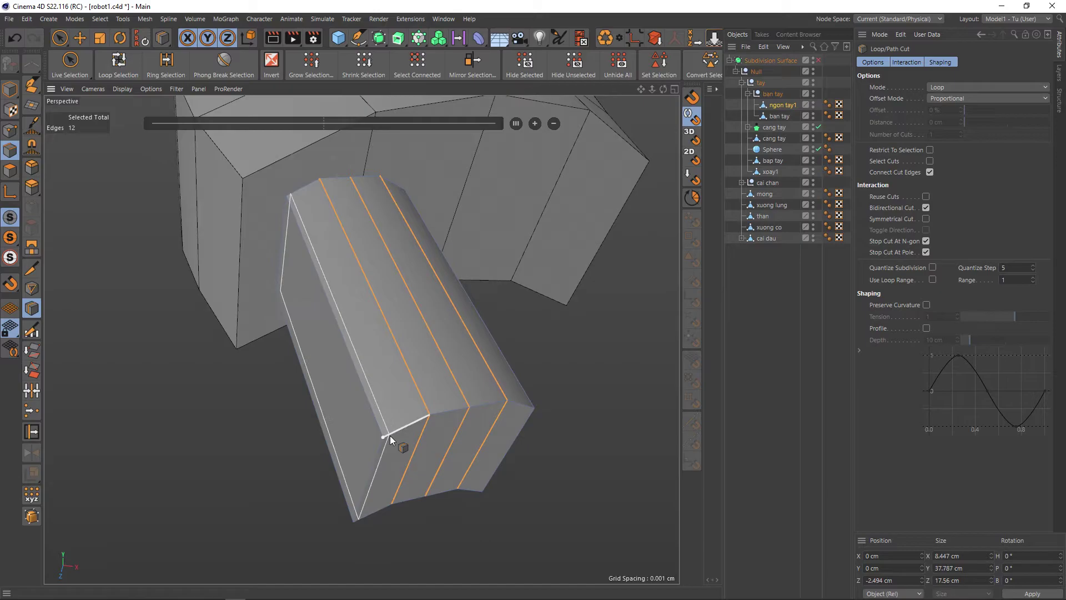
pyautogui.click(388, 436)
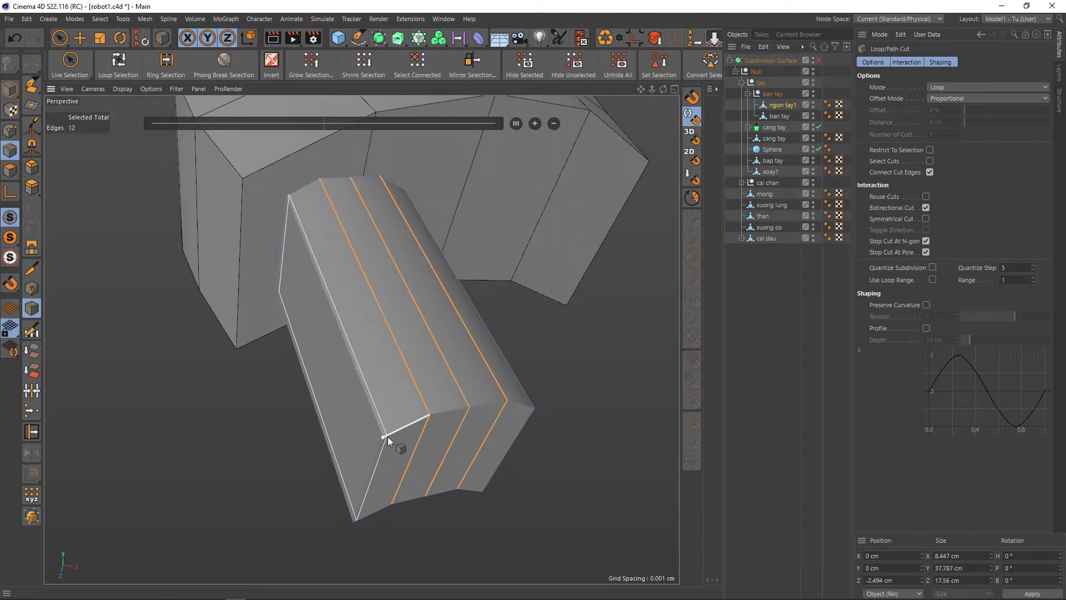
pyautogui.click(530, 406)
pyautogui.keyDown('alt'); pyautogui.moveTo(511, 424); pyautogui.dragTo(467, 392); pyautogui.keyUp('alt')
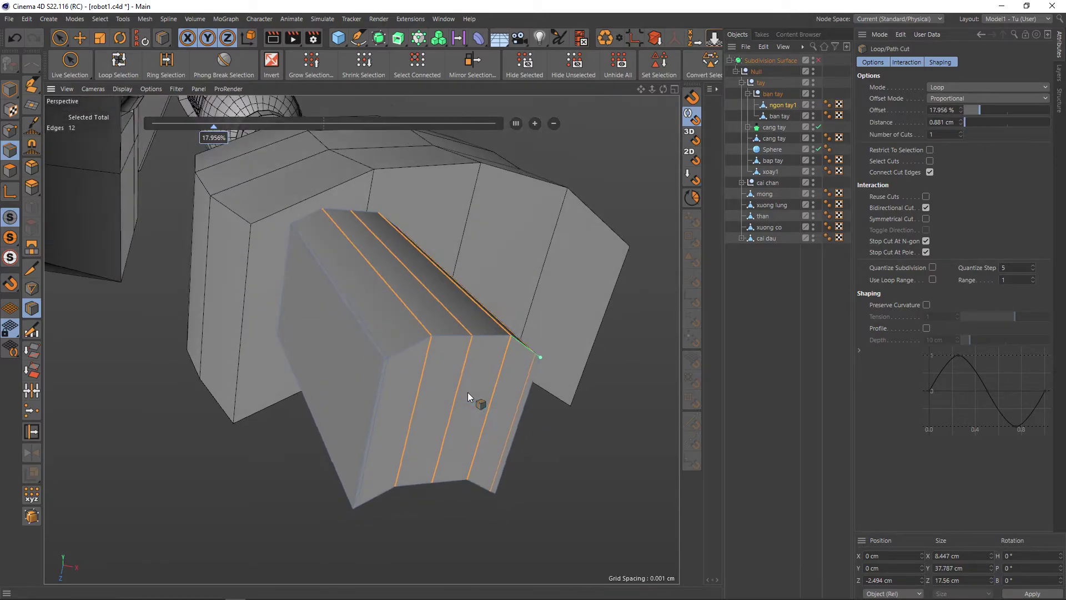
pyautogui.press('q')
pyautogui.press('q')
pyautogui.click(386, 362)
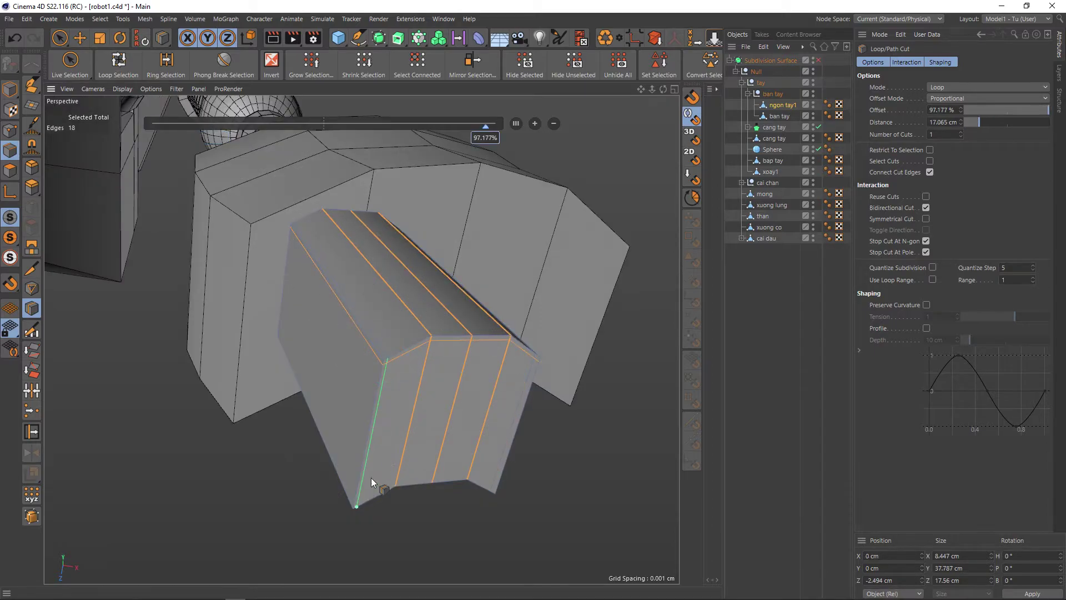
pyautogui.click(355, 508)
pyautogui.press('q')
pyautogui.moveTo(567, 441)
pyautogui.keyDown('alt'); pyautogui.mouseDown()
pyautogui.moveTo(571, 395)
pyautogui.moveTo(550, 363)
pyautogui.moveTo(555, 348)
pyautogui.moveTo(539, 374)
pyautogui.moveTo(535, 353)
pyautogui.moveTo(560, 448)
pyautogui.moveTo(576, 420)
pyautogui.moveTo(570, 439)
pyautogui.moveTo(527, 441)
pyautogui.moveTo(517, 500)
pyautogui.moveTo(511, 454)
pyautogui.moveTo(460, 378)
pyautogui.moveTo(496, 391)
pyautogui.mouseUp(); pyautogui.keyUp('alt')
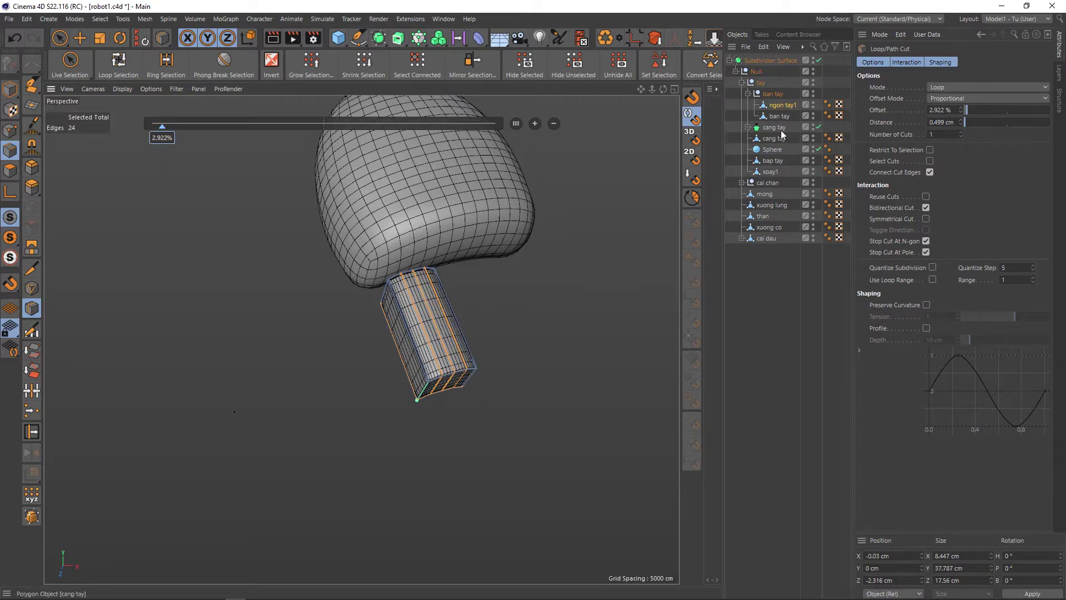
# Step: Duplicate the finger segment by Ctrl-dragging a copy below the first
pyautogui.click(776, 105)
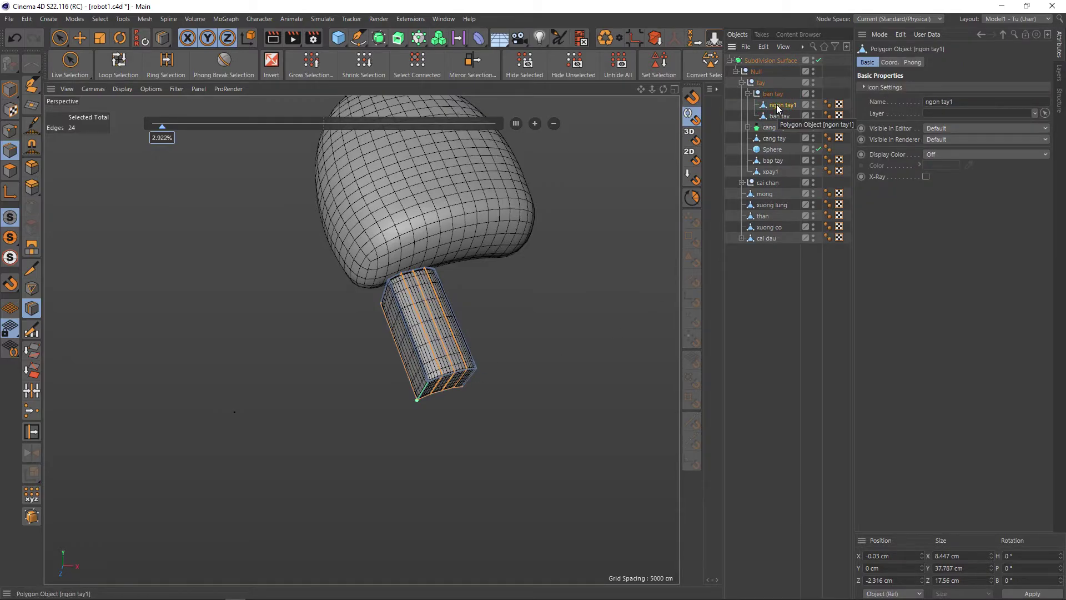
pyautogui.click(10, 89)
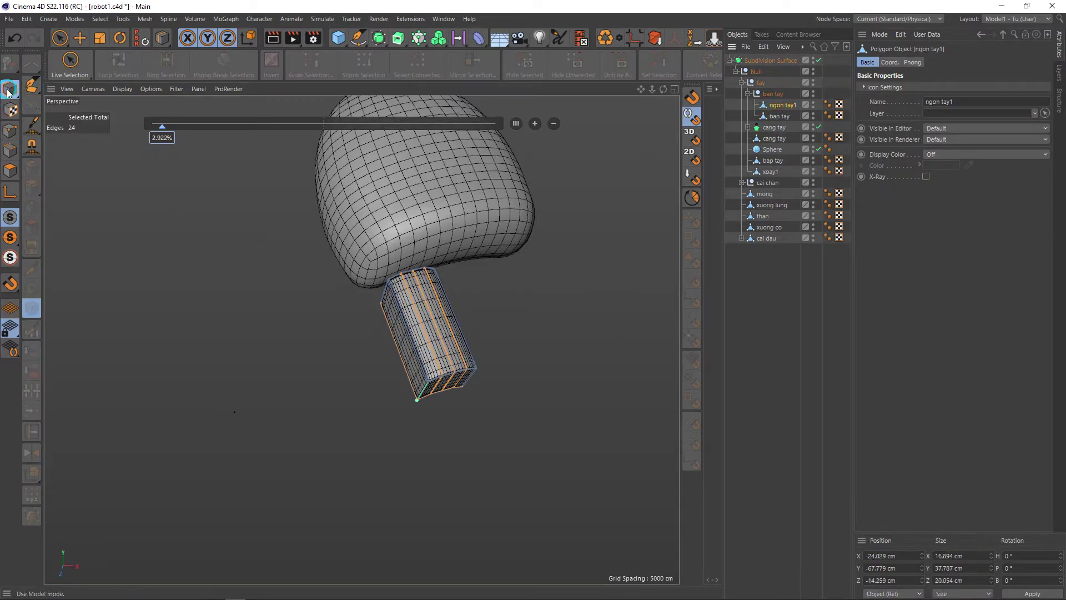
pyautogui.press('e')
pyautogui.moveTo(411, 288); pyautogui.dragTo(459, 395)
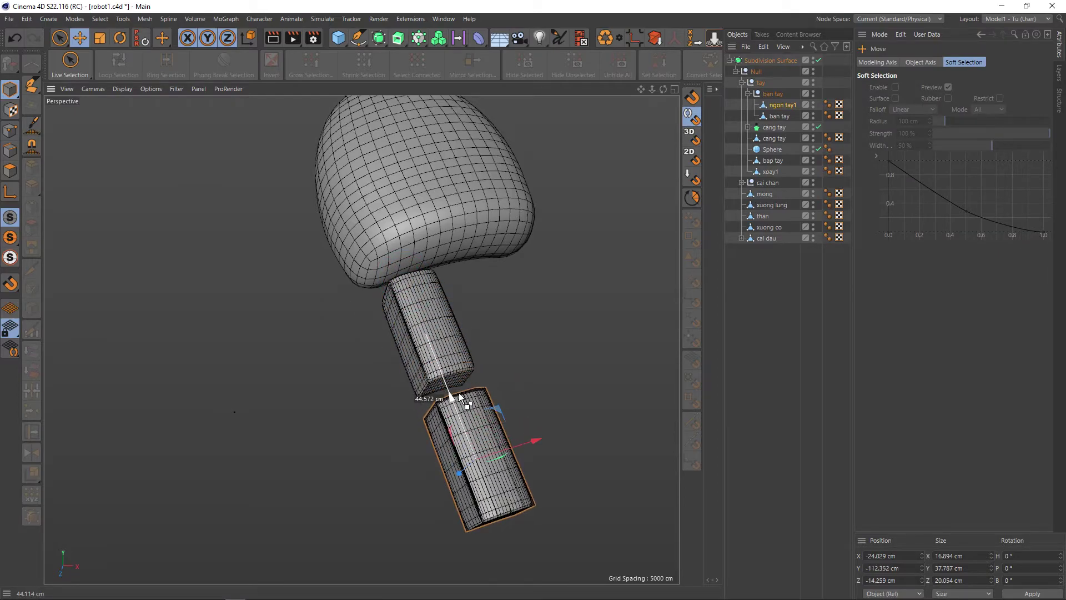
pyautogui.hotkey('ctrl', 'z')
pyautogui.scroll(-5, 445, 385)
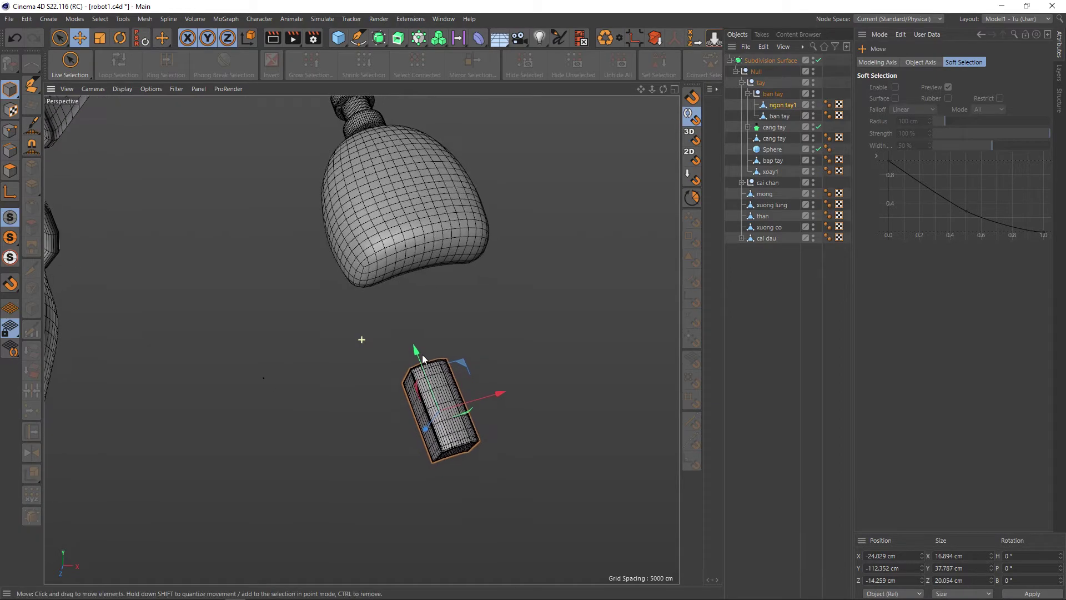
pyautogui.moveTo(383, 271); pyautogui.dragTo(417, 370)
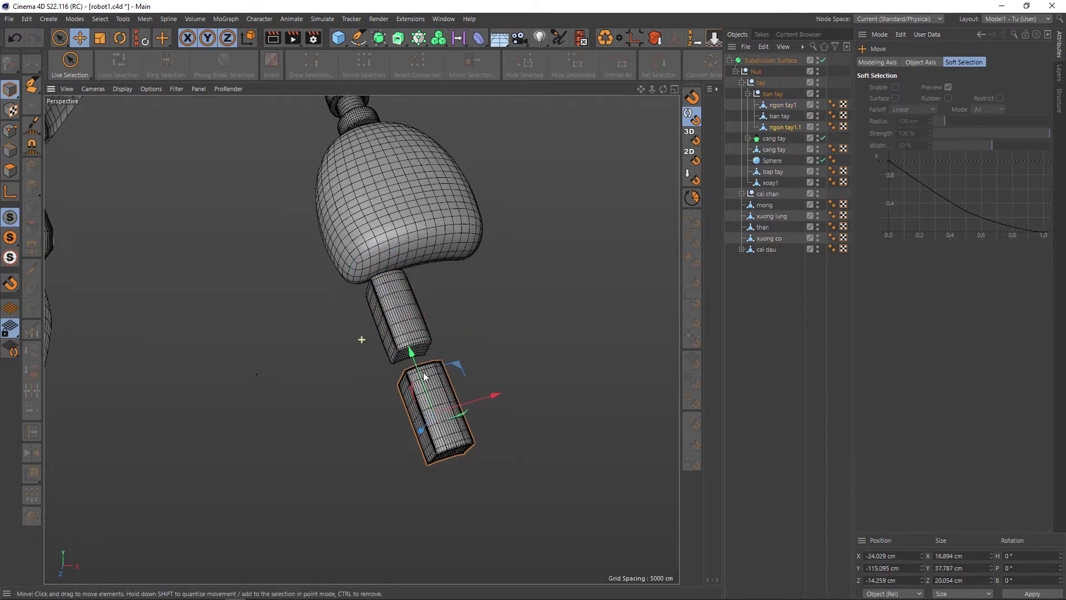
# Step: Rename the original finger 'ngon tro1' and the copy 'ngon tro2'
pyautogui.click(796, 130)
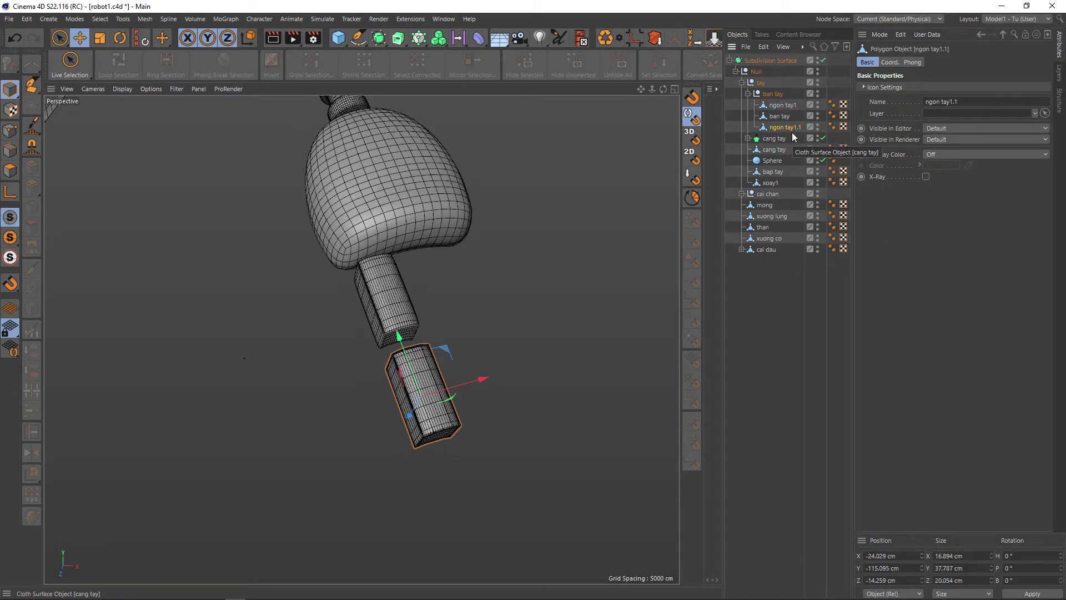
pyautogui.click(791, 108)
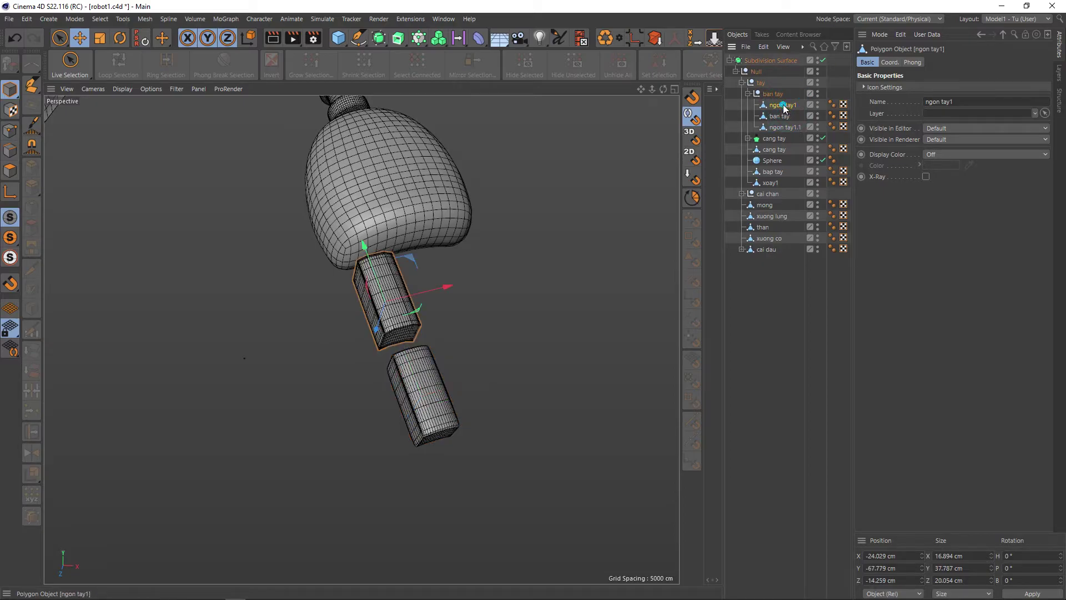
pyautogui.doubleClick(784, 105)
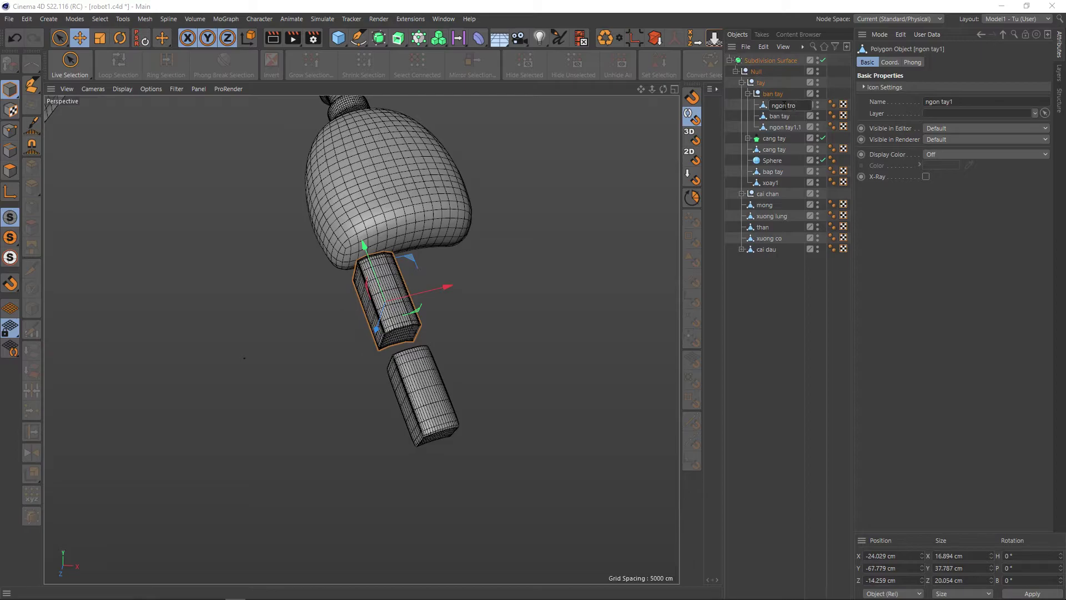
pyautogui.write('1')
pyautogui.press('Return')
pyautogui.click(786, 128)
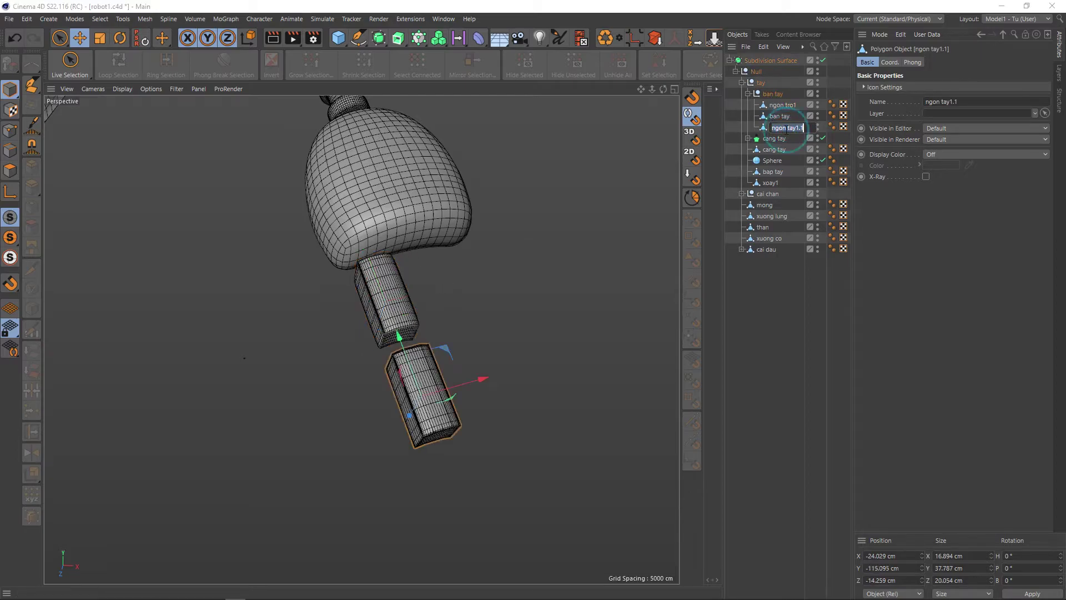
pyautogui.doubleClick(786, 128)
pyautogui.write('ro2')
pyautogui.press('Return')
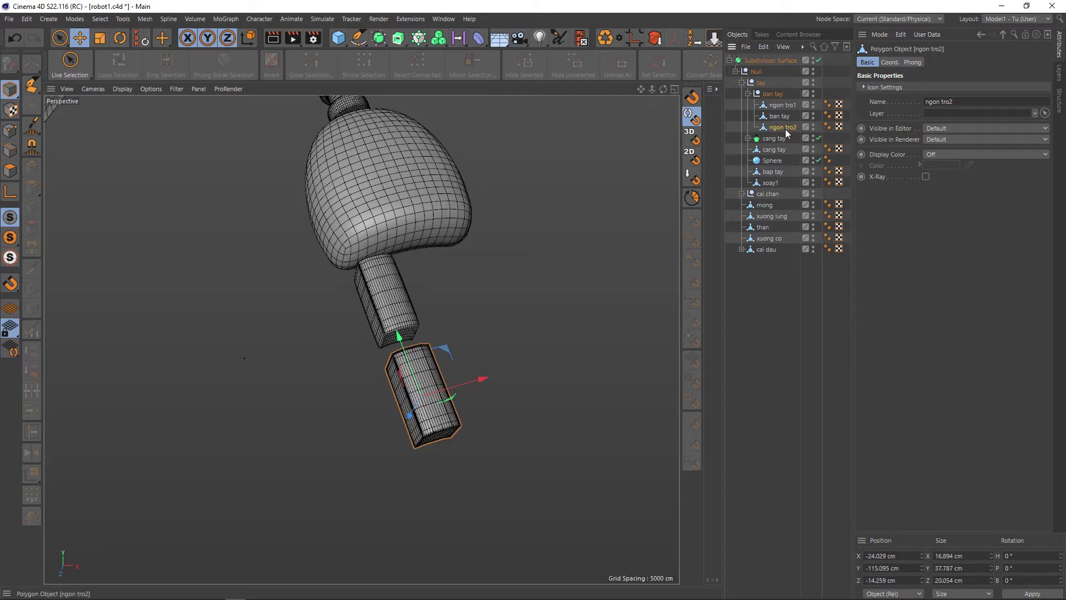
# Step: Move ngon tro2 above ngon tro1, scale it to 12.675 cm wide and stretch it along Y
pyautogui.moveTo(782, 129); pyautogui.dragTo(784, 106)
pyautogui.scroll(2, 404, 351)
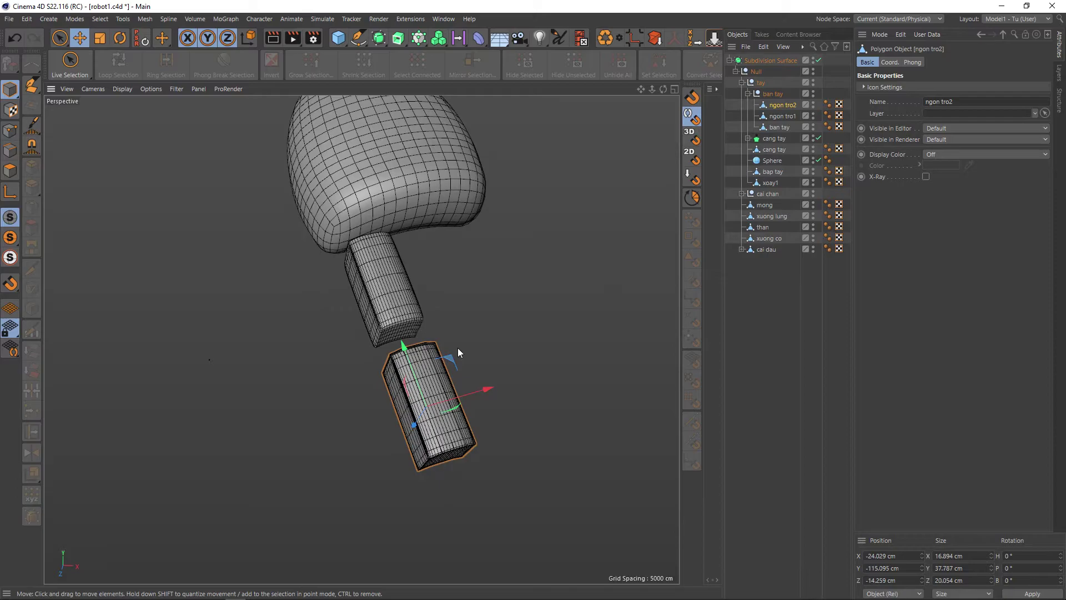
pyautogui.press('t')
pyautogui.moveTo(511, 315); pyautogui.dragTo(453, 334)
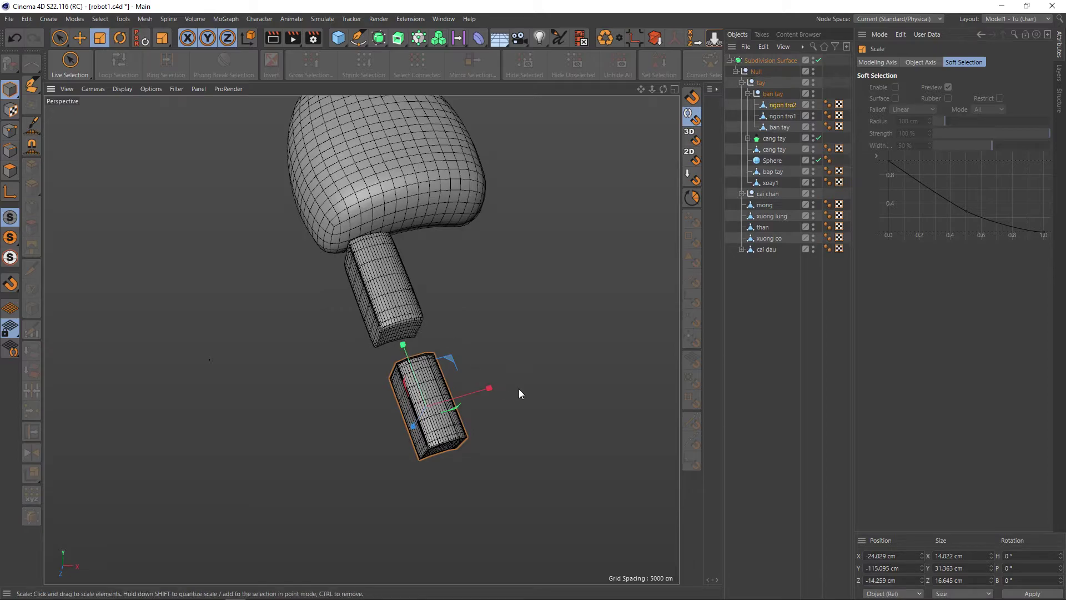
pyautogui.scroll(1, 367, 266)
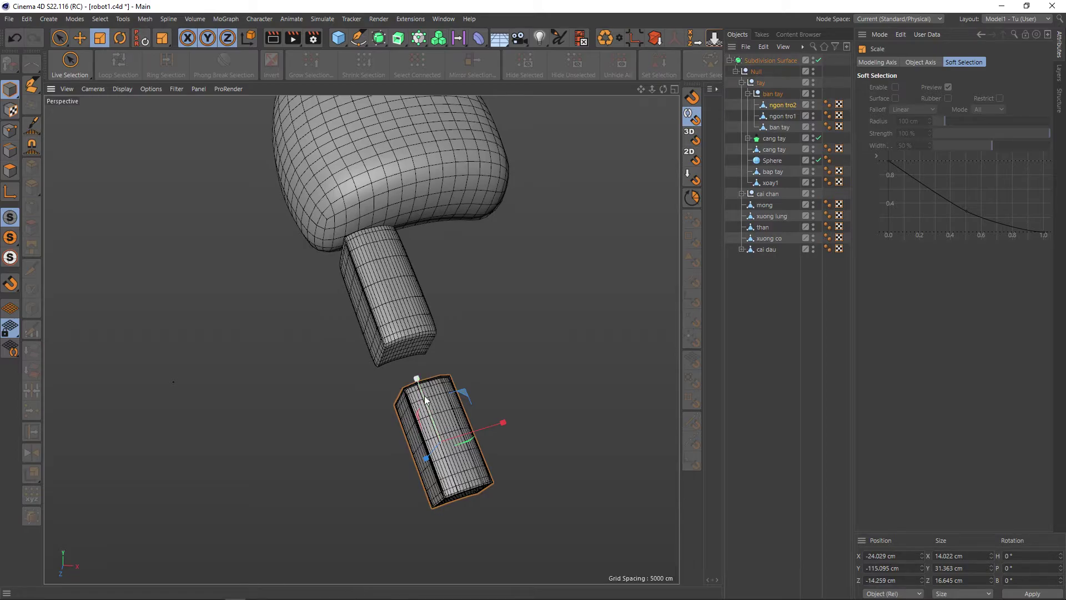
pyautogui.moveTo(418, 388); pyautogui.dragTo(412, 371)
pyautogui.moveTo(473, 420)
pyautogui.keyDown('alt'); pyautogui.mouseDown()
pyautogui.moveTo(500, 424)
pyautogui.moveTo(482, 396)
pyautogui.moveTo(444, 432)
pyautogui.mouseUp(); pyautogui.keyUp('alt')
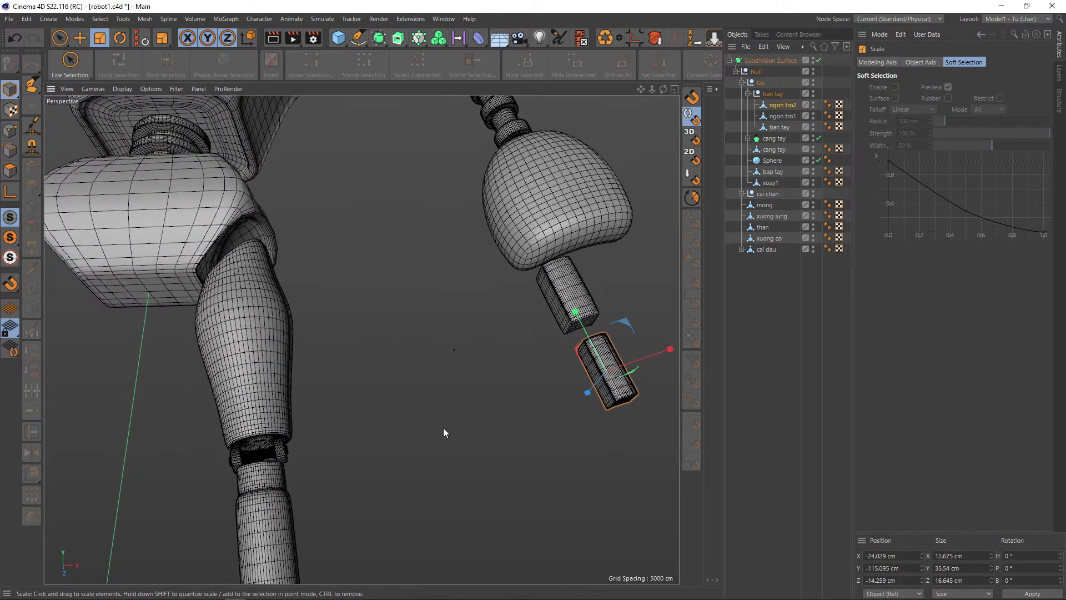
pyautogui.scroll(-3, 444, 429)
pyautogui.click(278, 444)
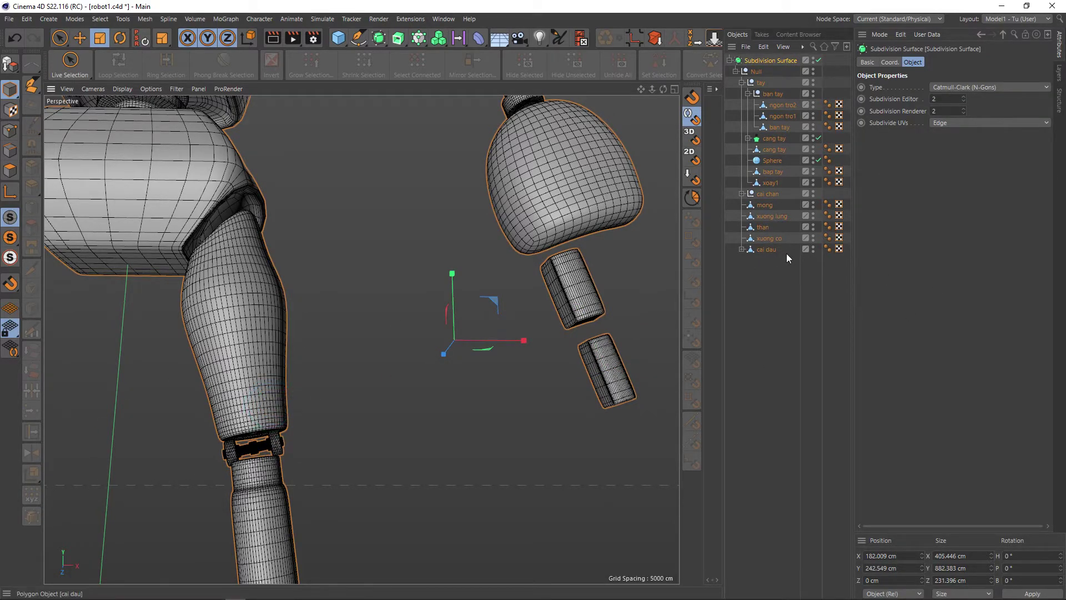
# Step: Expand the cai chan group and parent its con oc joint null under ngon tro2
pyautogui.click(743, 193)
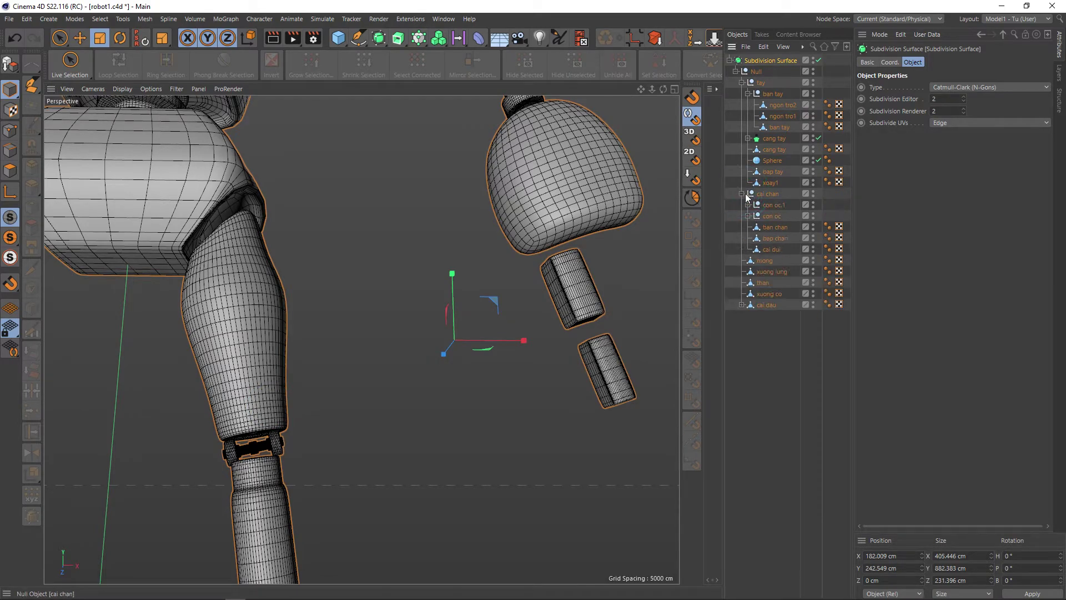
pyautogui.click(777, 205)
pyautogui.scroll(-3, 305, 422)
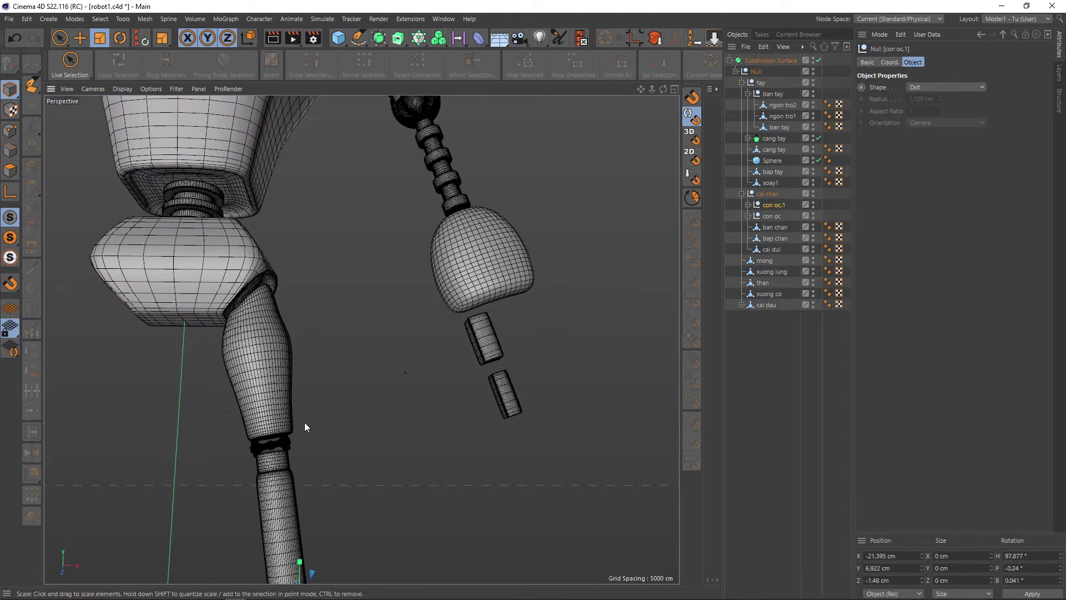
pyautogui.scroll(-2, 304, 422)
pyautogui.scroll(-1, 426, 345)
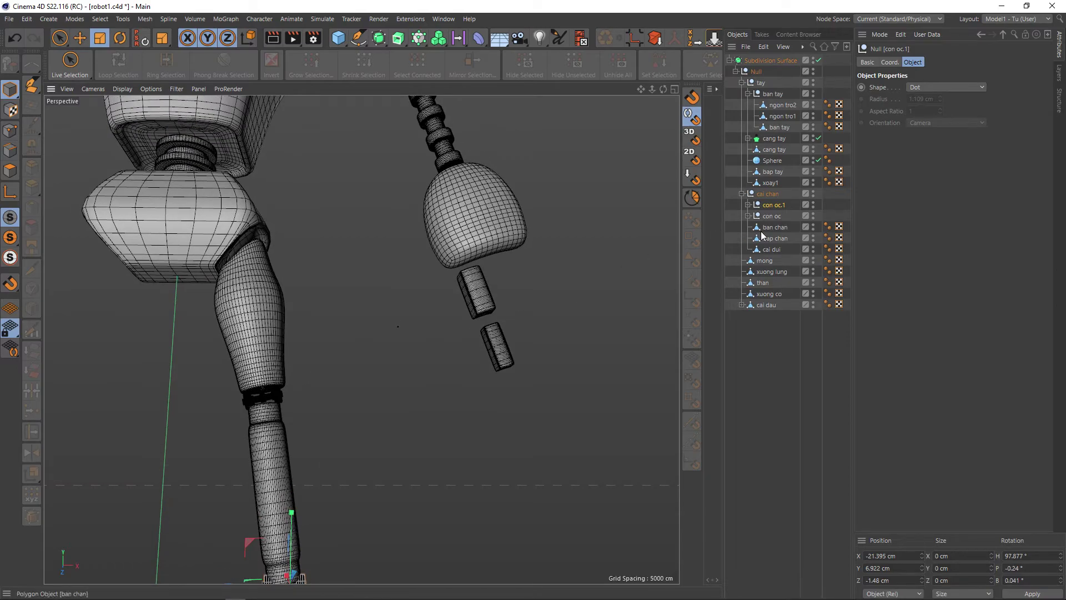
pyautogui.click(776, 218)
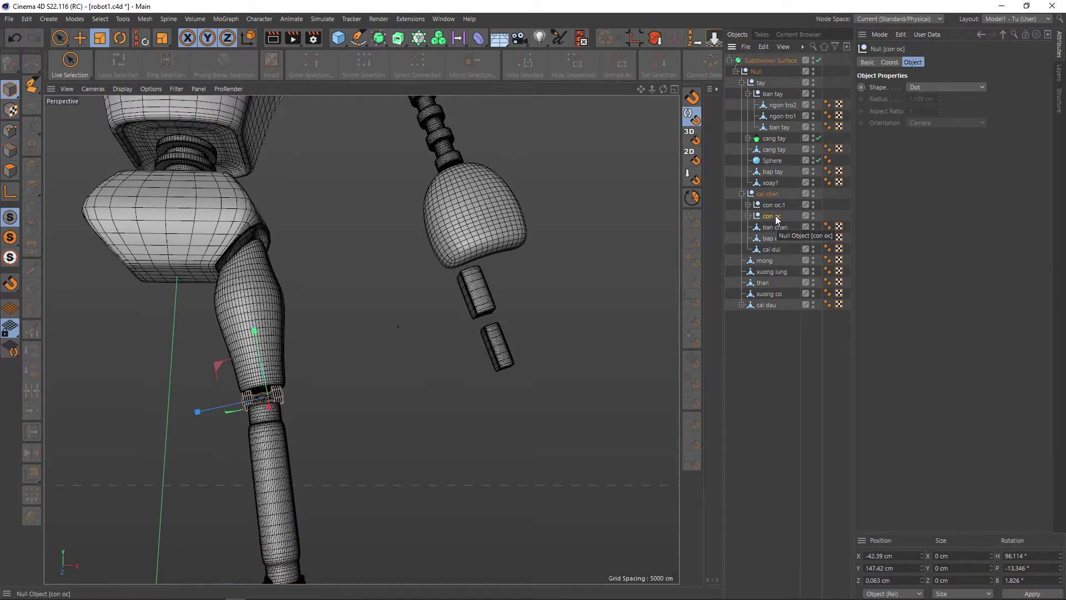
pyautogui.moveTo(776, 218); pyautogui.dragTo(777, 137)
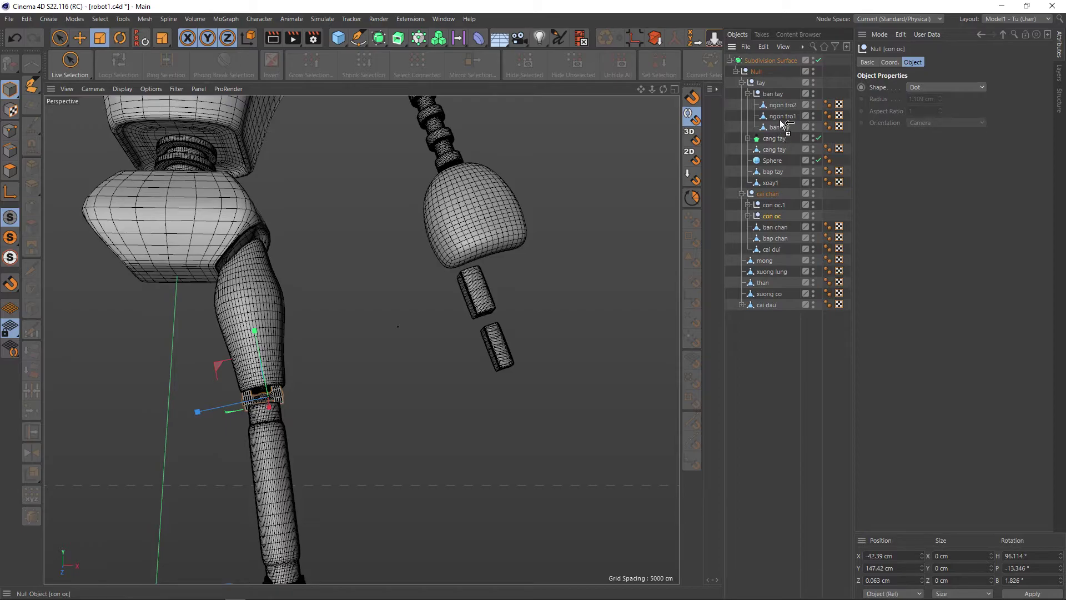
pyautogui.moveTo(780, 108); pyautogui.dragTo(783, 109)
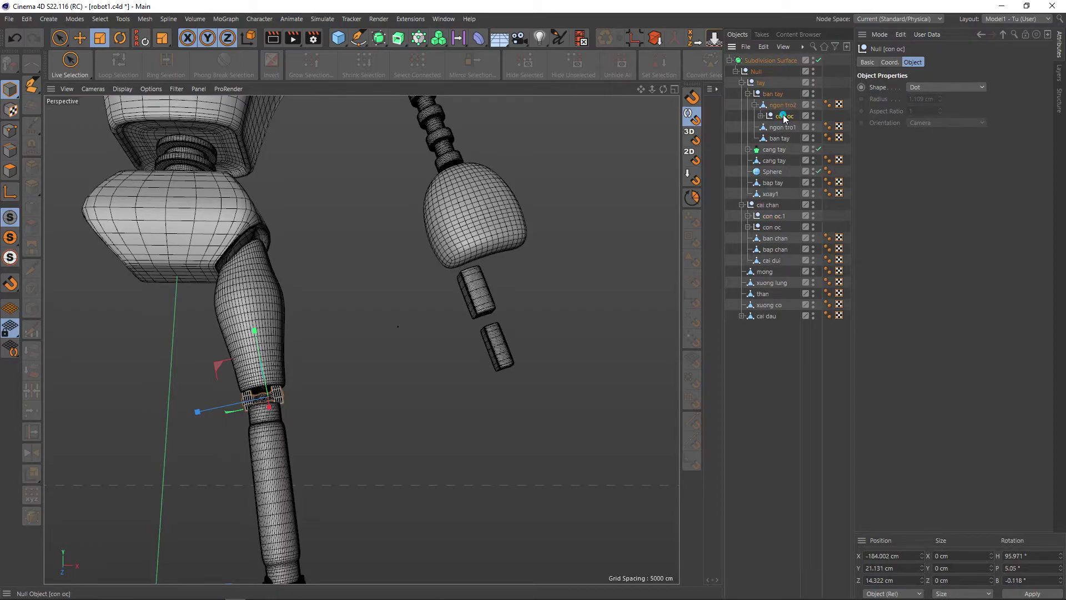
# Step: Reset con oc's coordinates, rotate it H -90° and shrink it
pyautogui.click(141, 38)
pyautogui.scroll(2, 508, 360)
pyautogui.scroll(3, 511, 358)
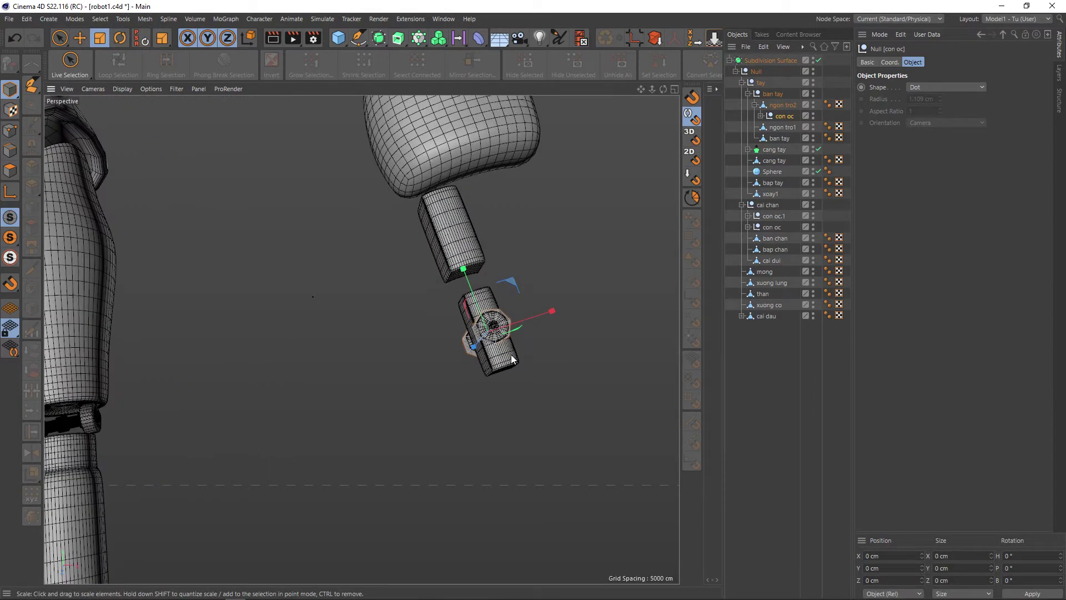
pyautogui.press('r')
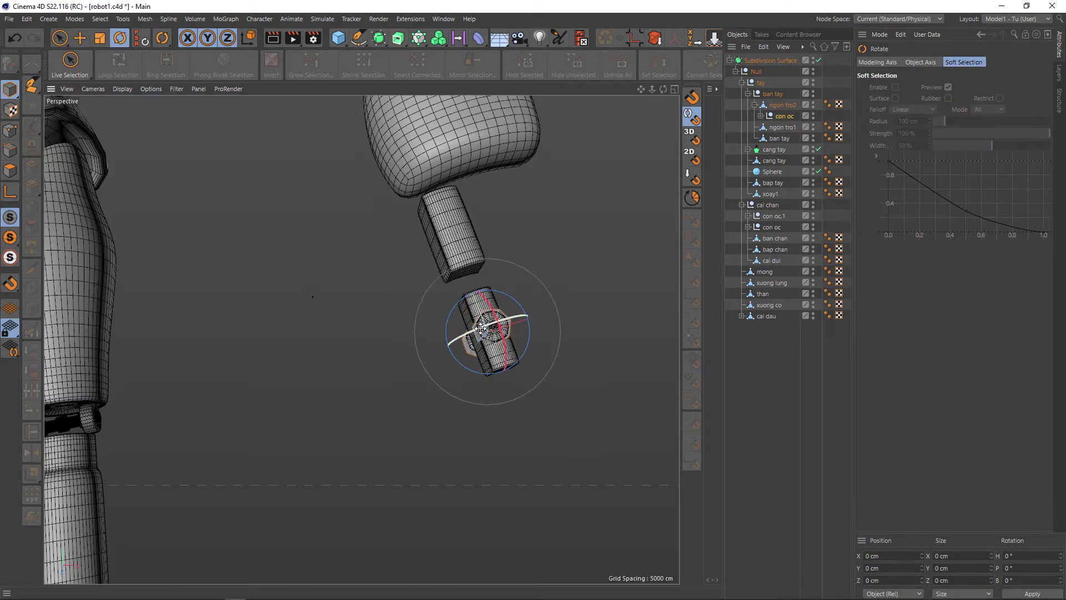
pyautogui.moveTo(481, 328)
pyautogui.mouseDown()
pyautogui.moveTo(348, 369)
pyautogui.moveTo(357, 365)
pyautogui.mouseUp()
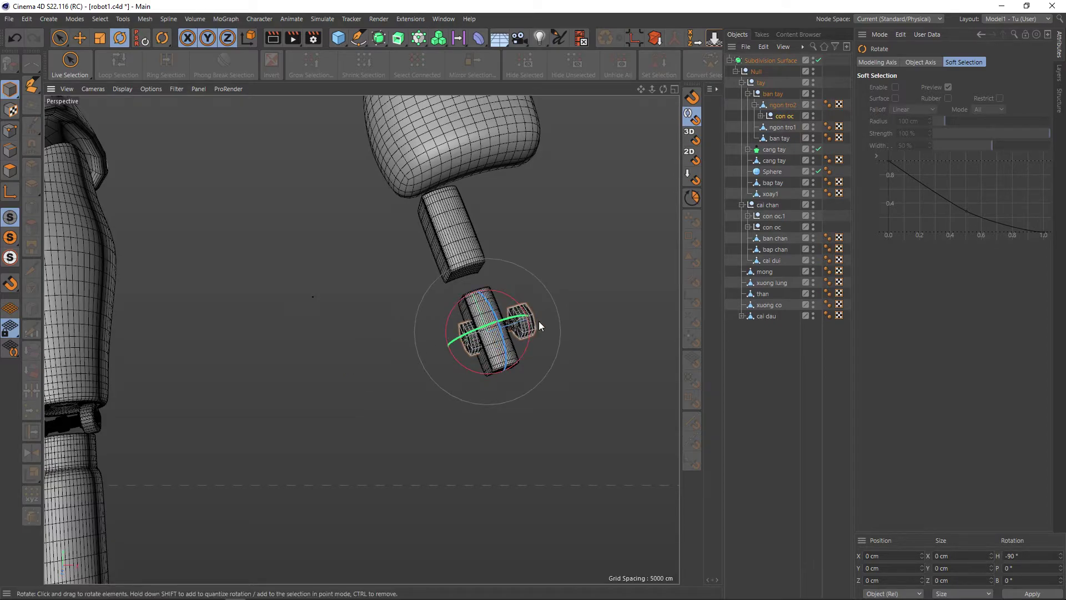
pyautogui.press('t')
pyautogui.moveTo(468, 347); pyautogui.dragTo(467, 347)
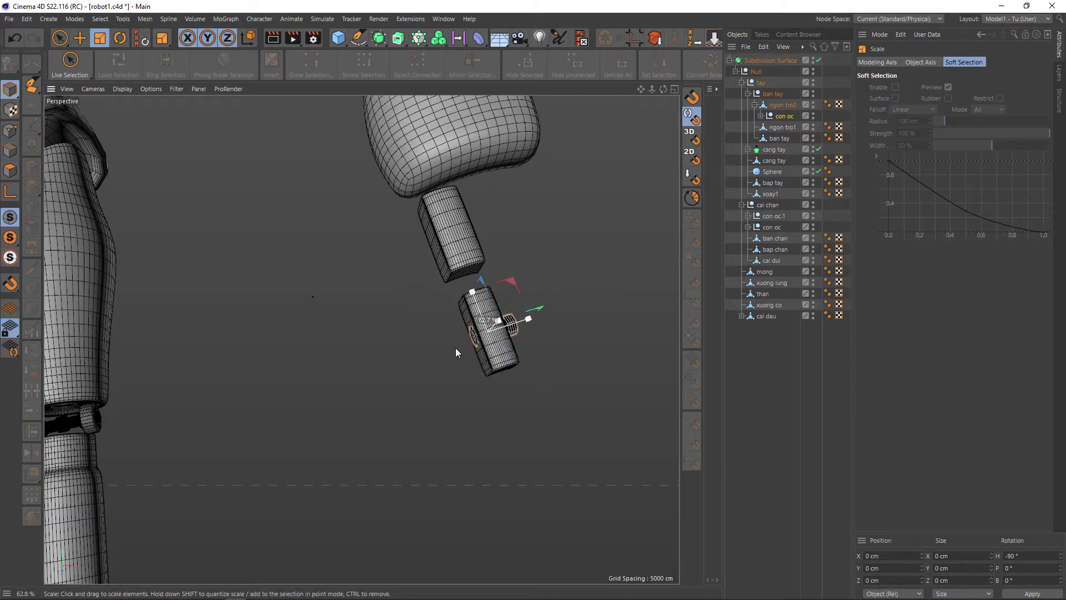
# Step: Move the con oc joint up to the palm base, nudging it under the palm
pyautogui.press('e')
pyautogui.keyDown('alt'); pyautogui.moveTo(488, 318); pyautogui.dragTo(506, 399, button='middle'); pyautogui.keyUp('alt')
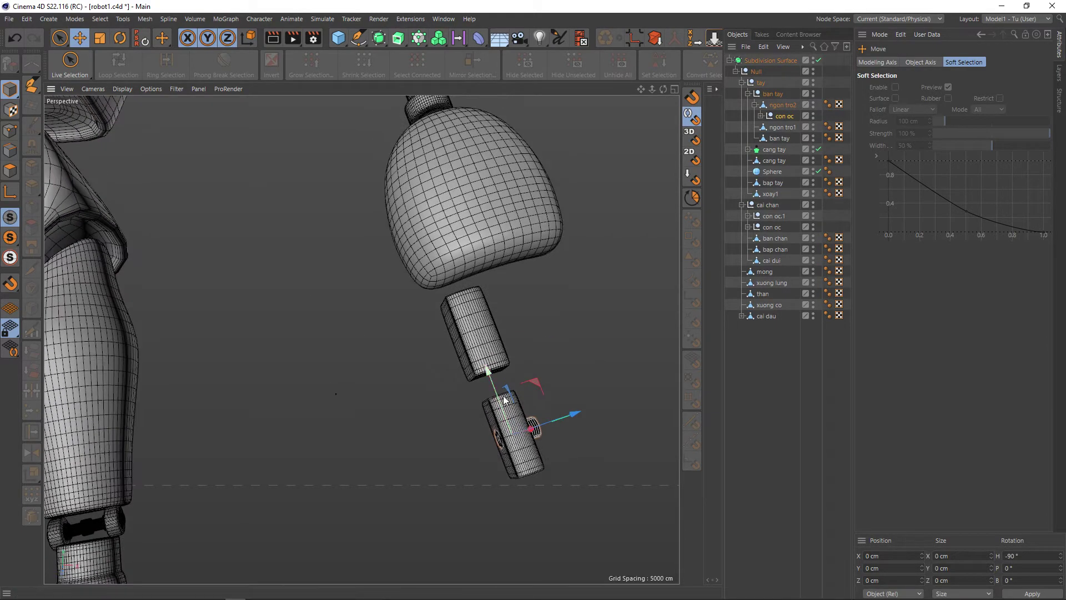
pyautogui.moveTo(481, 362); pyautogui.dragTo(444, 268)
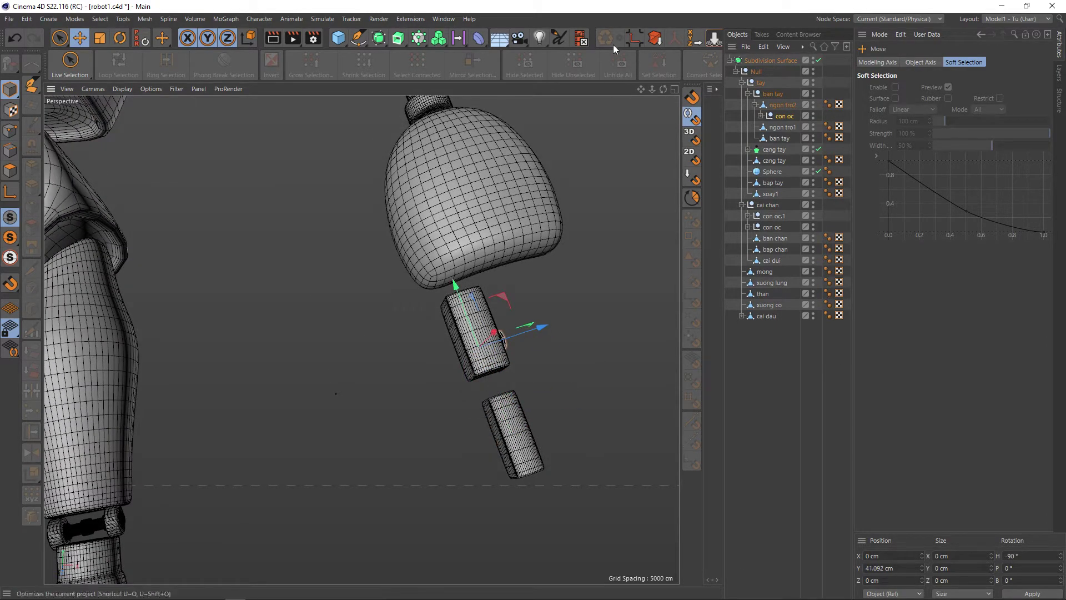
pyautogui.moveTo(455, 289); pyautogui.dragTo(436, 225)
pyautogui.scroll(2, 465, 267)
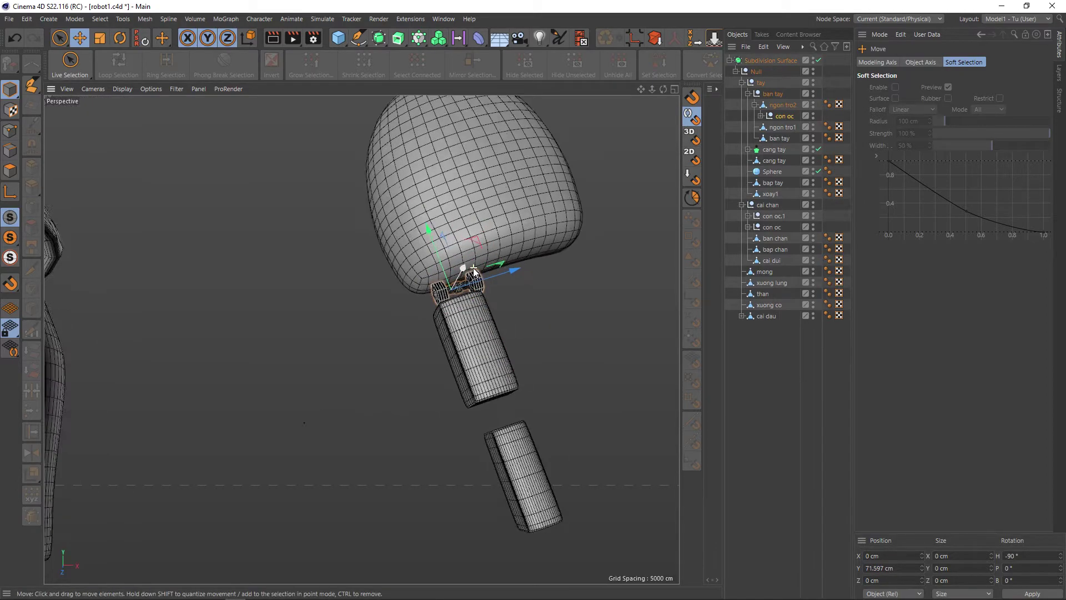
pyautogui.scroll(2, 493, 273)
pyautogui.moveTo(494, 273); pyautogui.dragTo(495, 276)
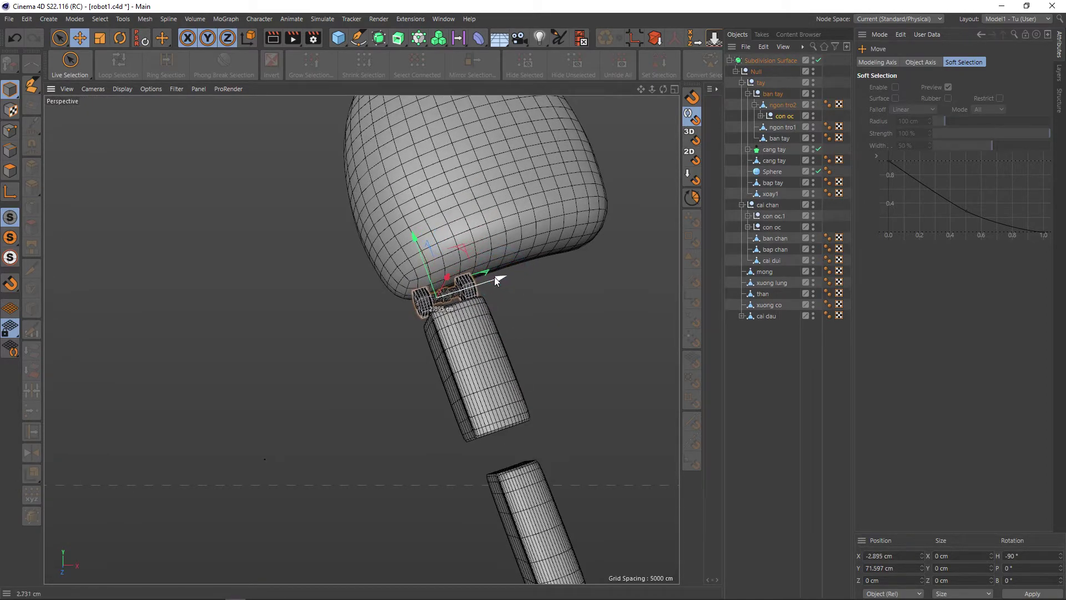
# Step: Enlarge the joint to about 108% and nest con oc under ngon tro1
pyautogui.press('t')
pyautogui.moveTo(511, 326); pyautogui.dragTo(638, 405)
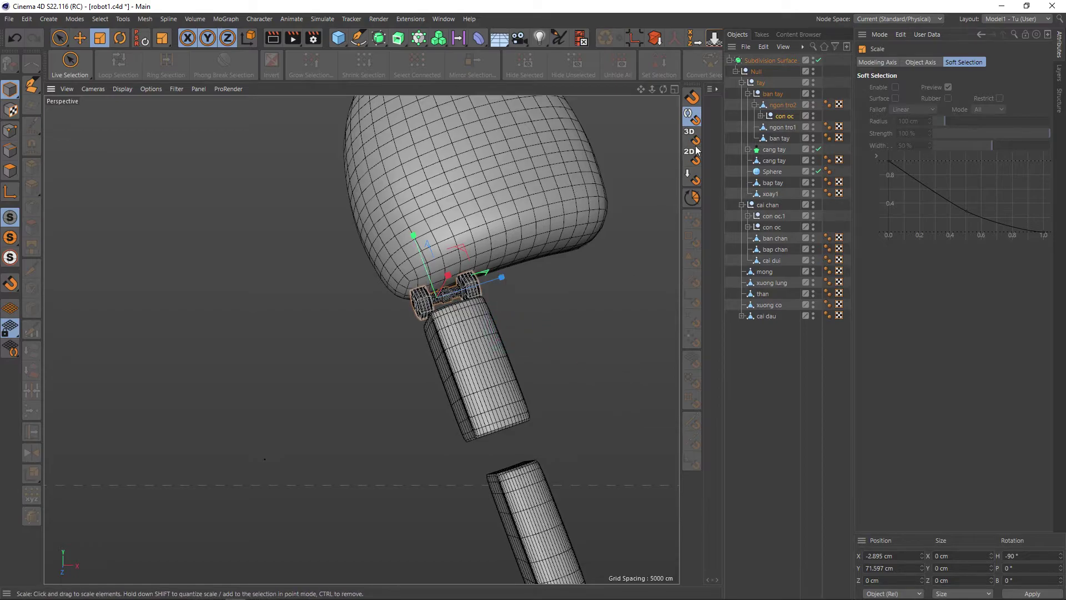
pyautogui.click(785, 106)
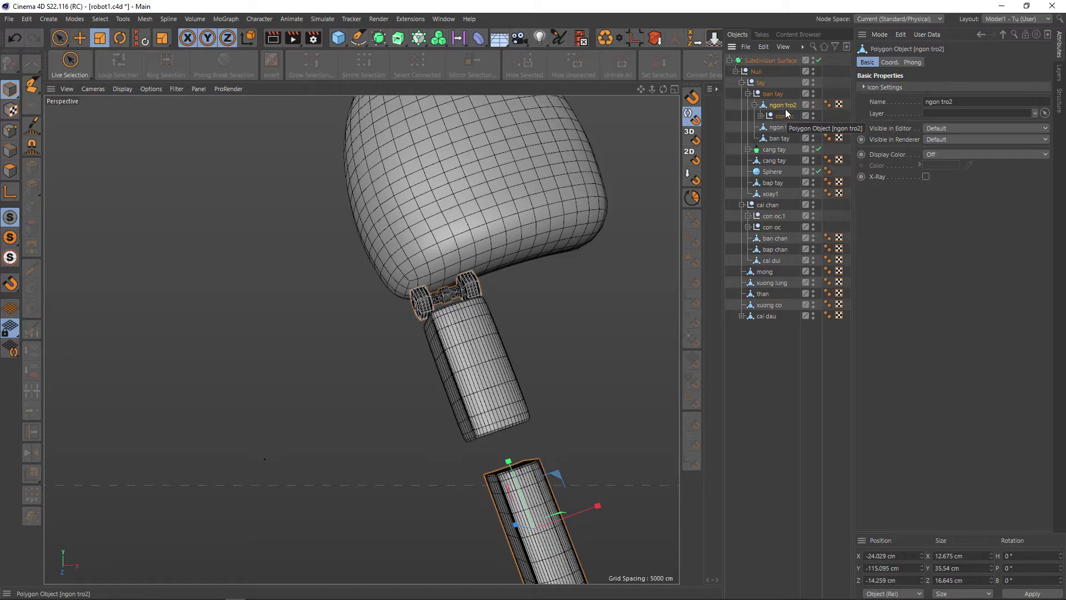
pyautogui.moveTo(782, 121); pyautogui.dragTo(781, 130)
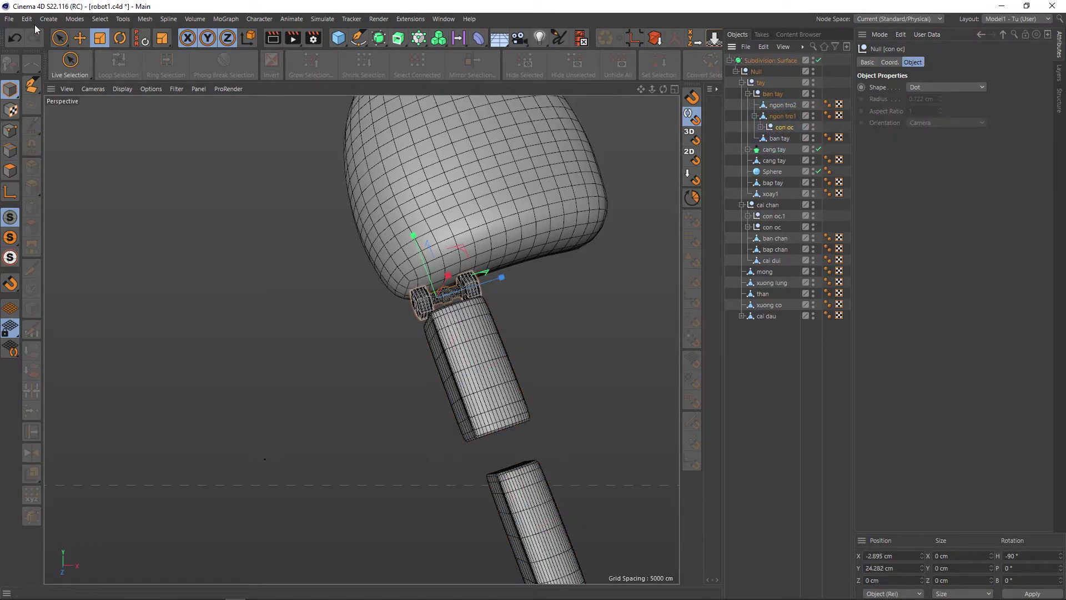
# Step: Reset the joint under ngon tro1, raise it to the palm base and turn it 90° in heading
pyautogui.click(134, 40)
pyautogui.press('e')
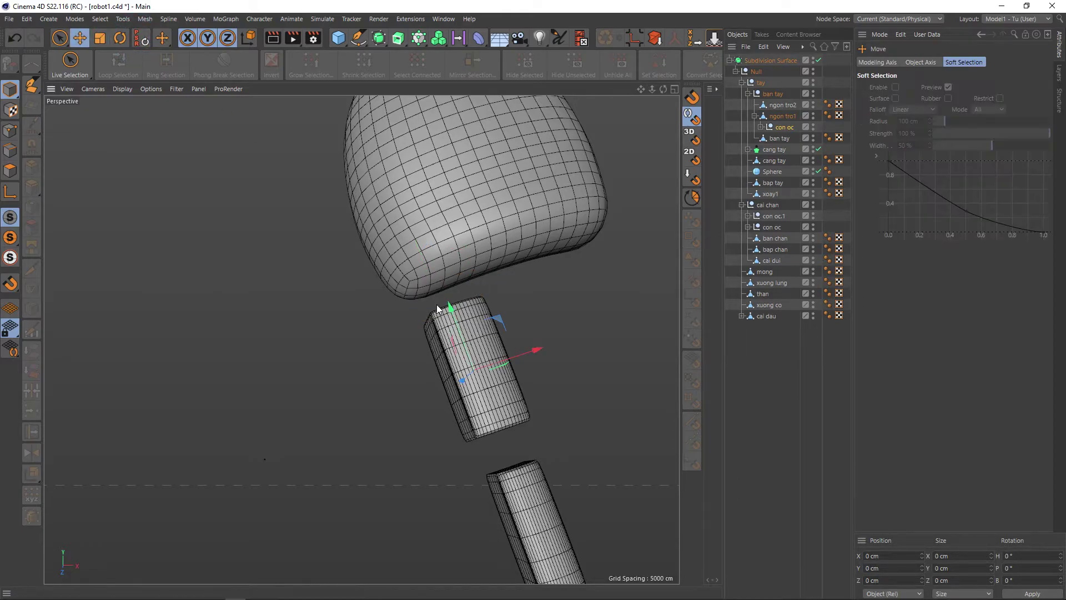
pyautogui.moveTo(455, 311); pyautogui.dragTo(417, 237)
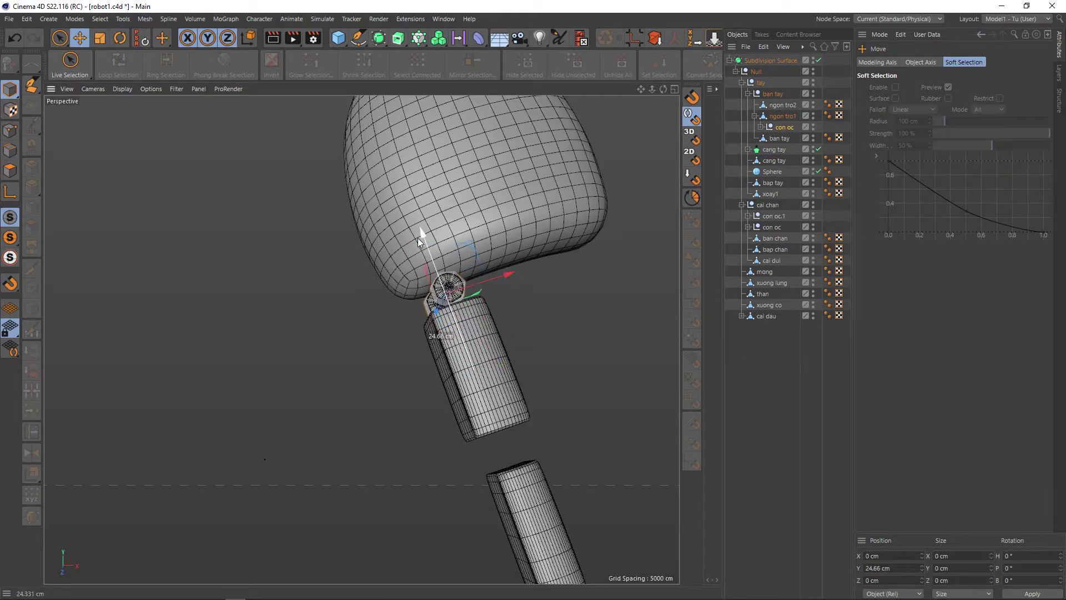
pyautogui.press('r')
pyautogui.scroll(2, 437, 300)
pyautogui.scroll(3, 437, 300)
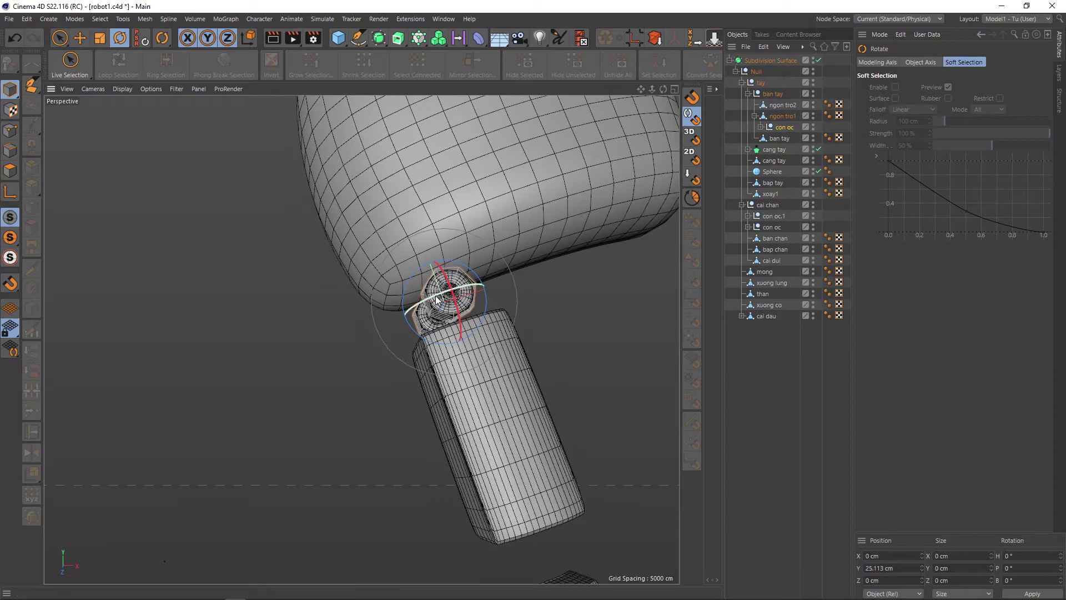
pyautogui.moveTo(433, 300); pyautogui.dragTo(478, 293)
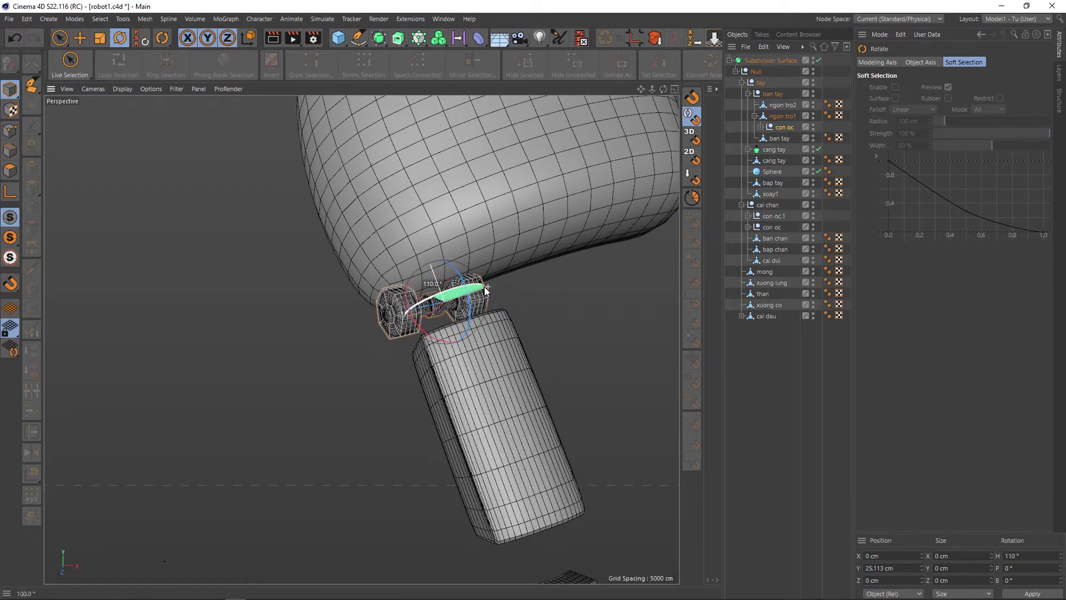
pyautogui.scroll(-2, 556, 311)
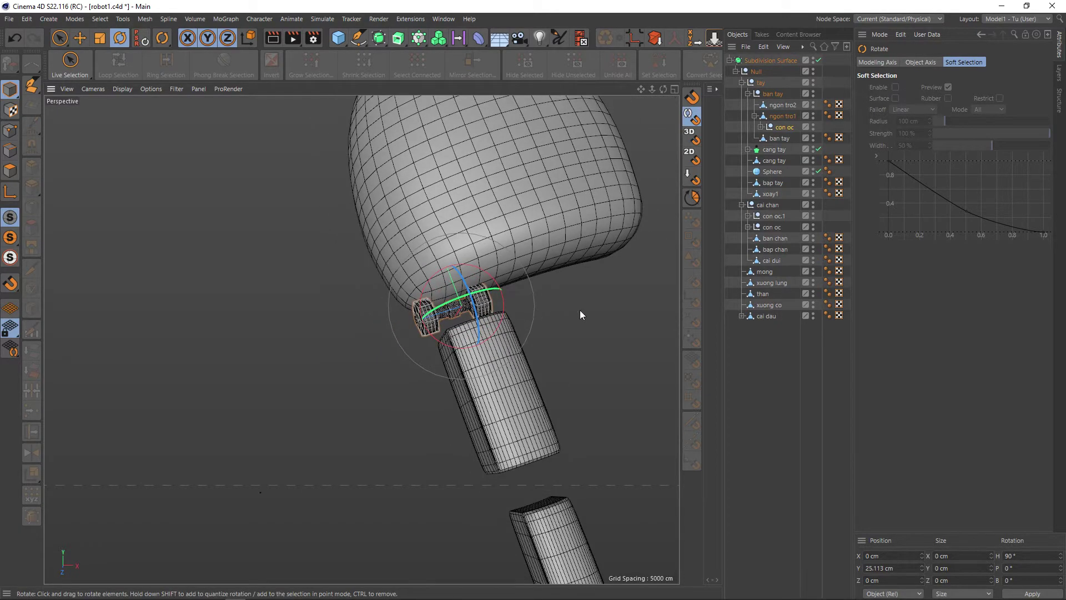
pyautogui.click(578, 312)
# Step: Inspect the hand and make con oc the first child of ban tay
pyautogui.scroll(5, 491, 398)
pyautogui.scroll(-3, 490, 398)
pyautogui.scroll(-3, 503, 369)
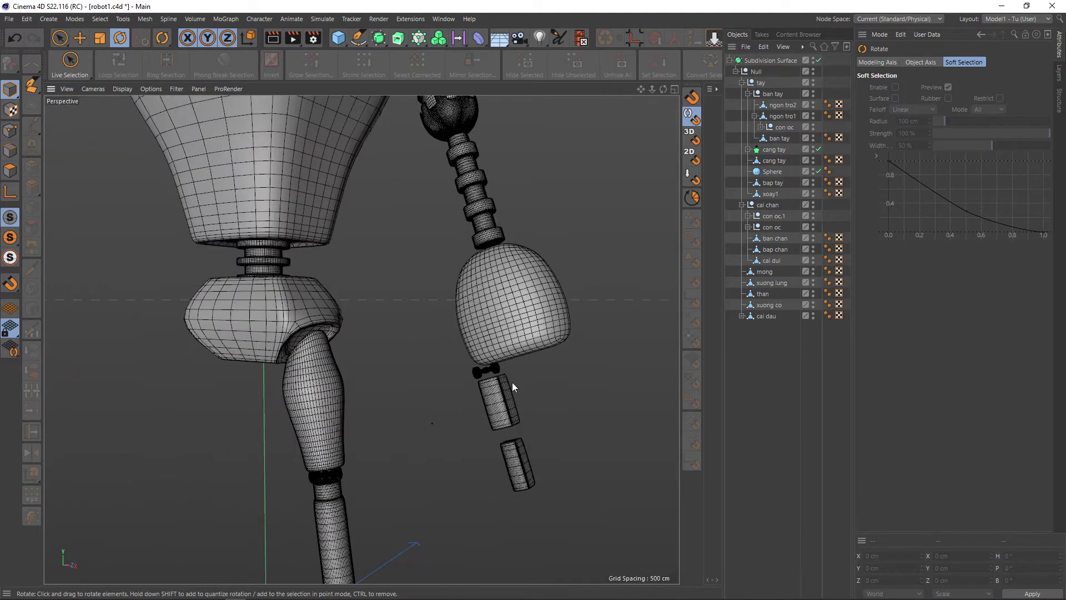
pyautogui.click(512, 342)
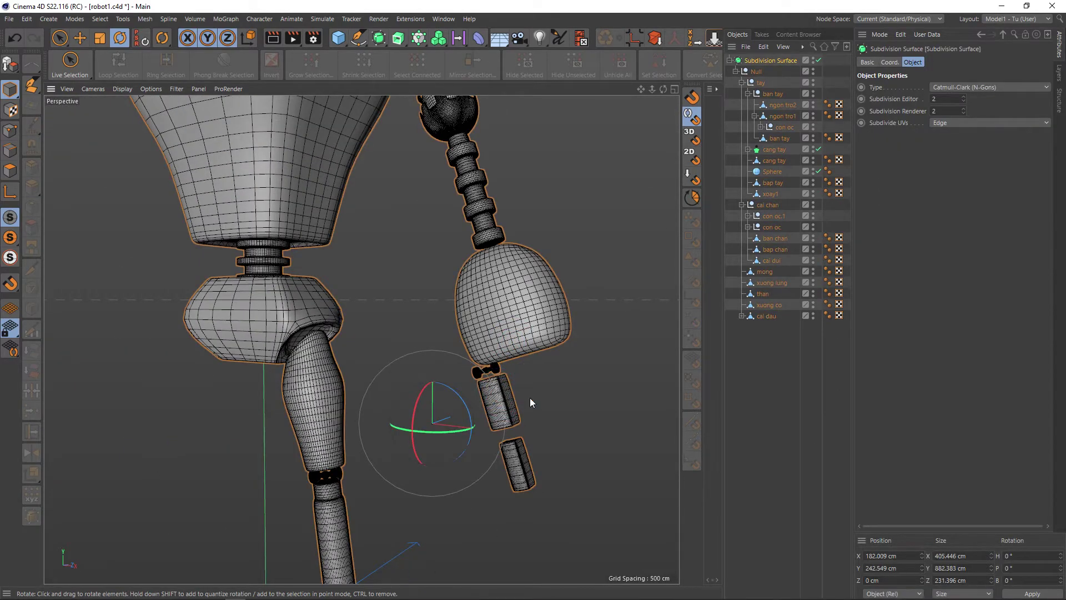
pyautogui.scroll(2, 525, 398)
pyautogui.scroll(-1, 533, 392)
pyautogui.scroll(3, 542, 369)
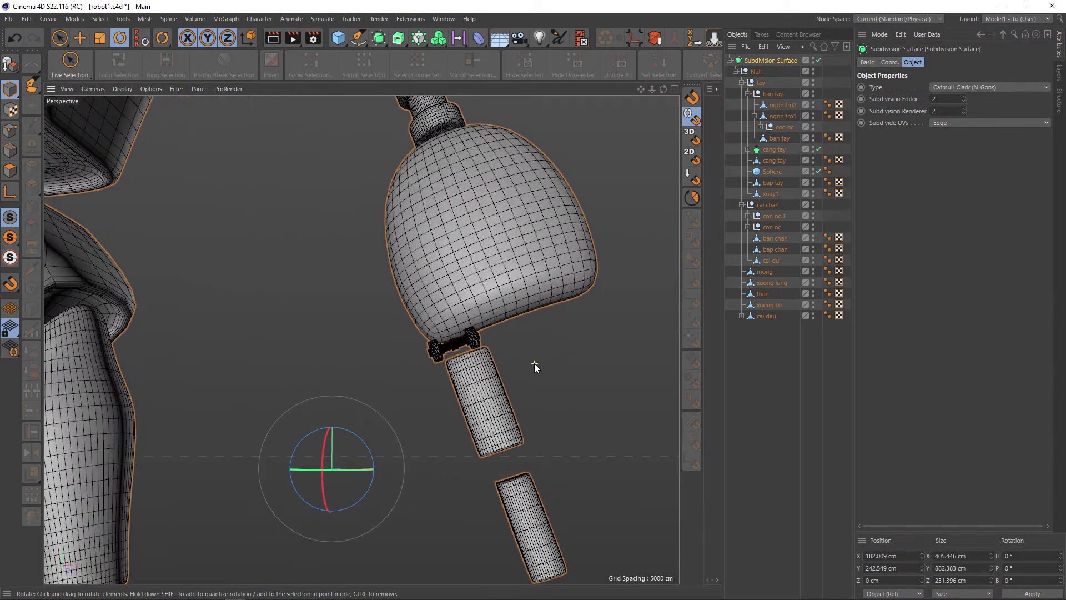
pyautogui.keyDown('alt'); pyautogui.moveTo(536, 387); pyautogui.dragTo(501, 374); pyautogui.keyUp('alt')
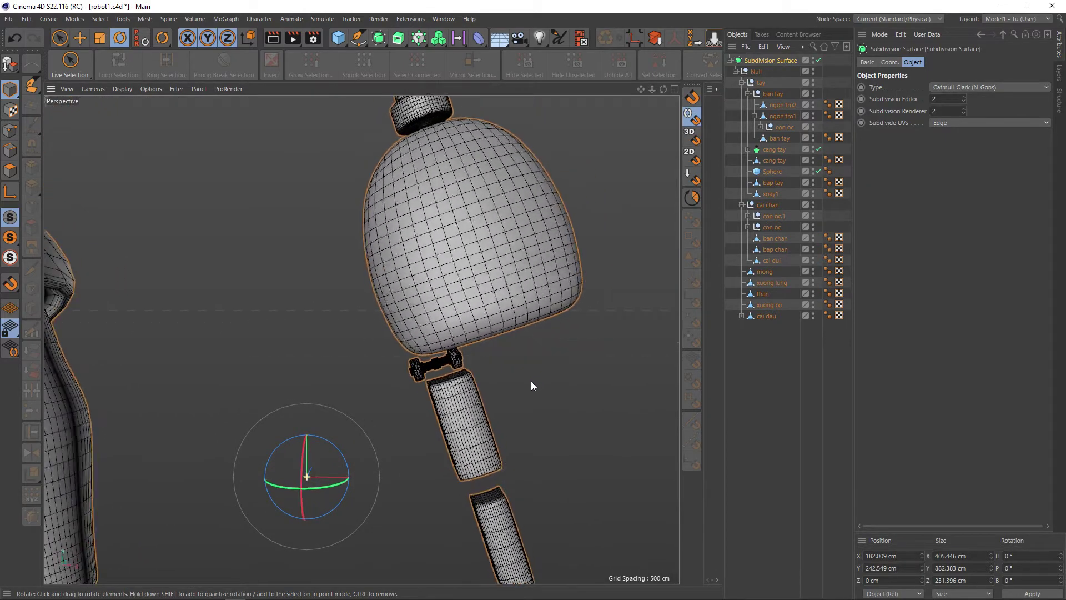
pyautogui.scroll(2, 500, 366)
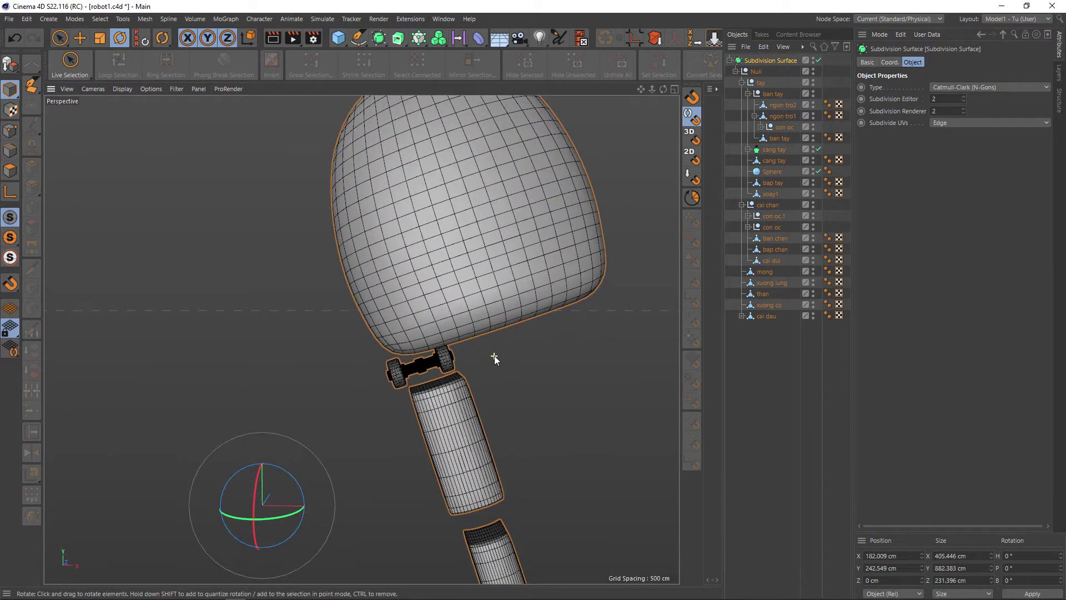
pyautogui.click(785, 129)
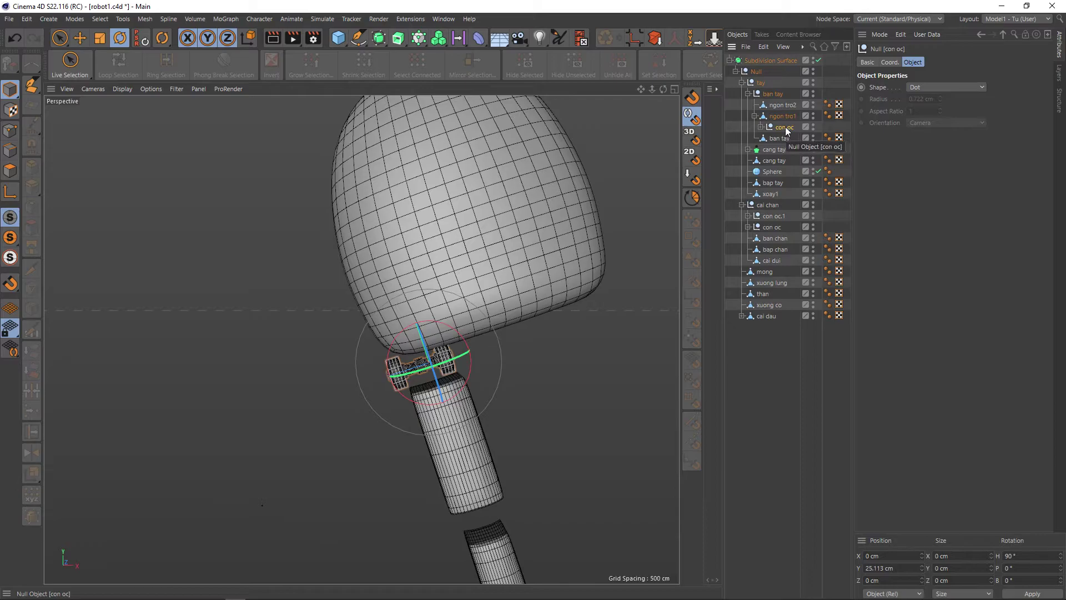
pyautogui.moveTo(785, 128); pyautogui.dragTo(774, 95)
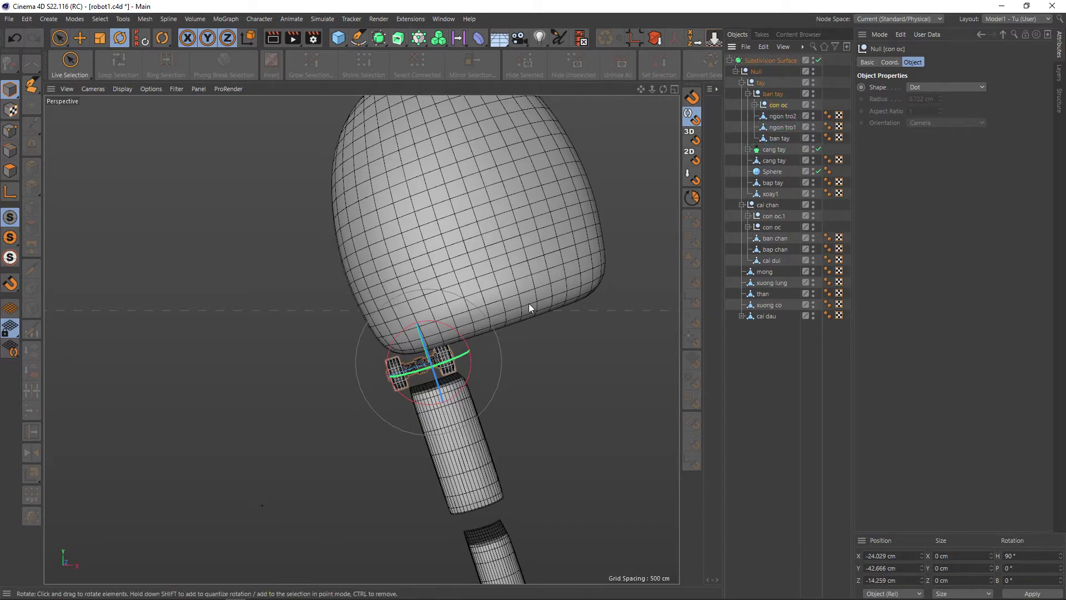
# Step: Rename the joint to con oc1
pyautogui.click(784, 105)
pyautogui.doubleClick(784, 106)
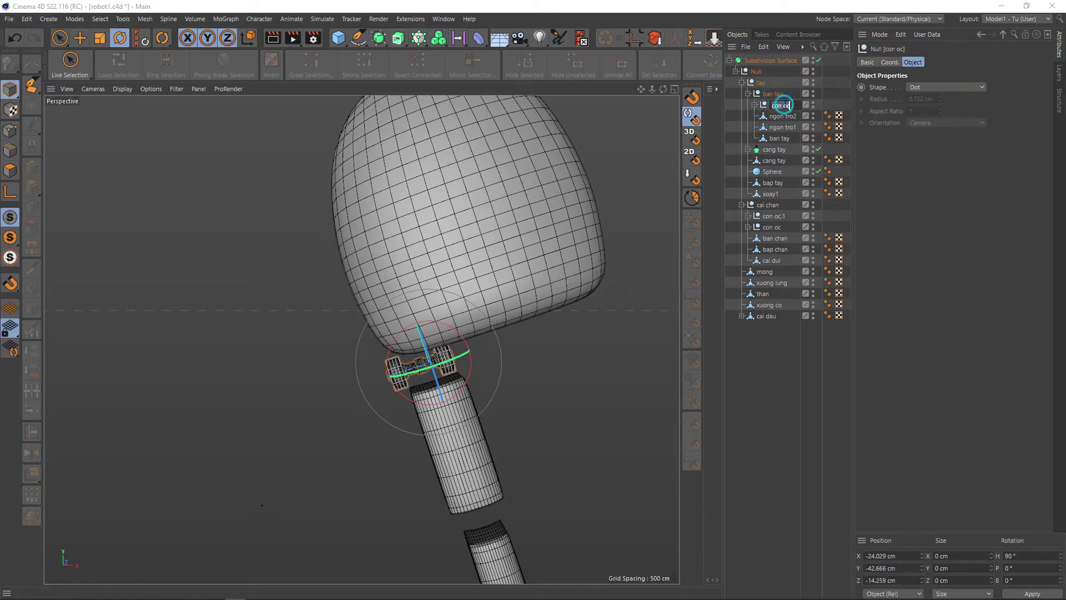
pyautogui.write('1')
pyautogui.click(779, 105)
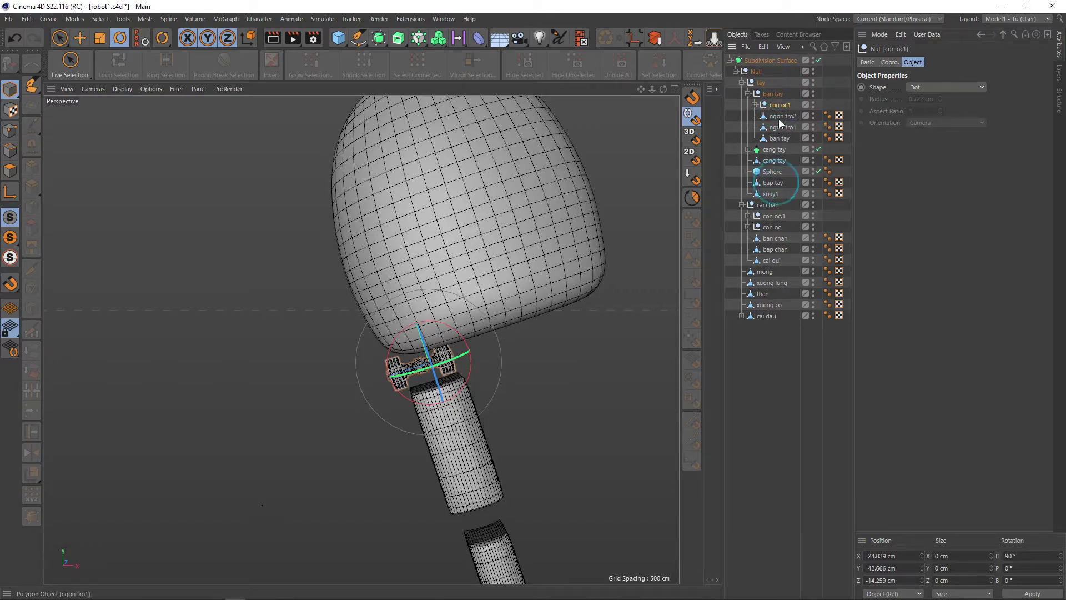
# Step: Slide the joint about 3.5 cm along X and enlarge it to about 114%
pyautogui.scroll(2, 458, 370)
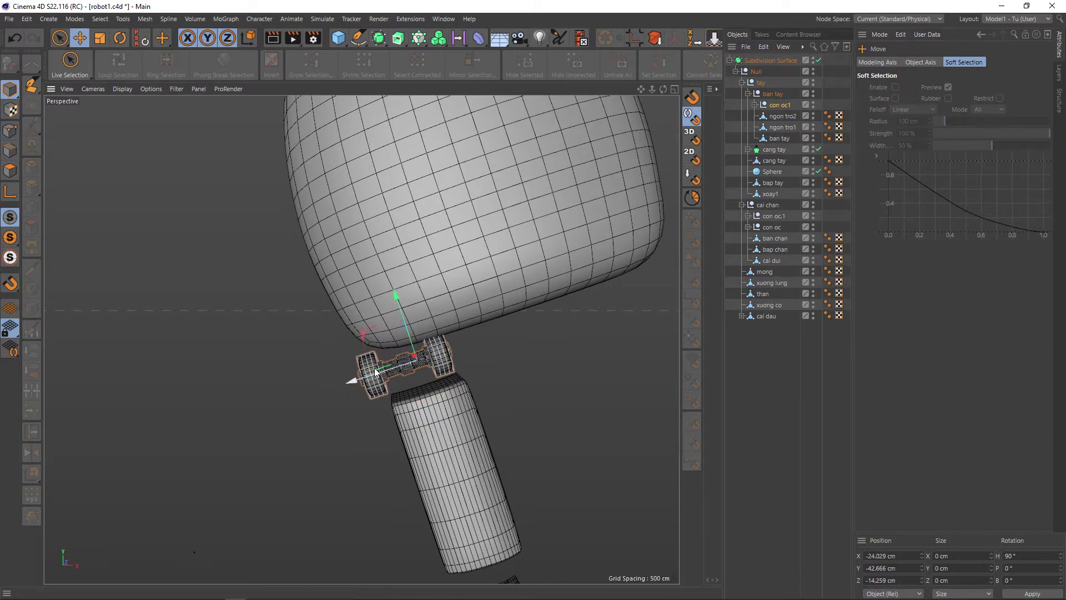
pyautogui.moveTo(362, 377); pyautogui.dragTo(376, 372)
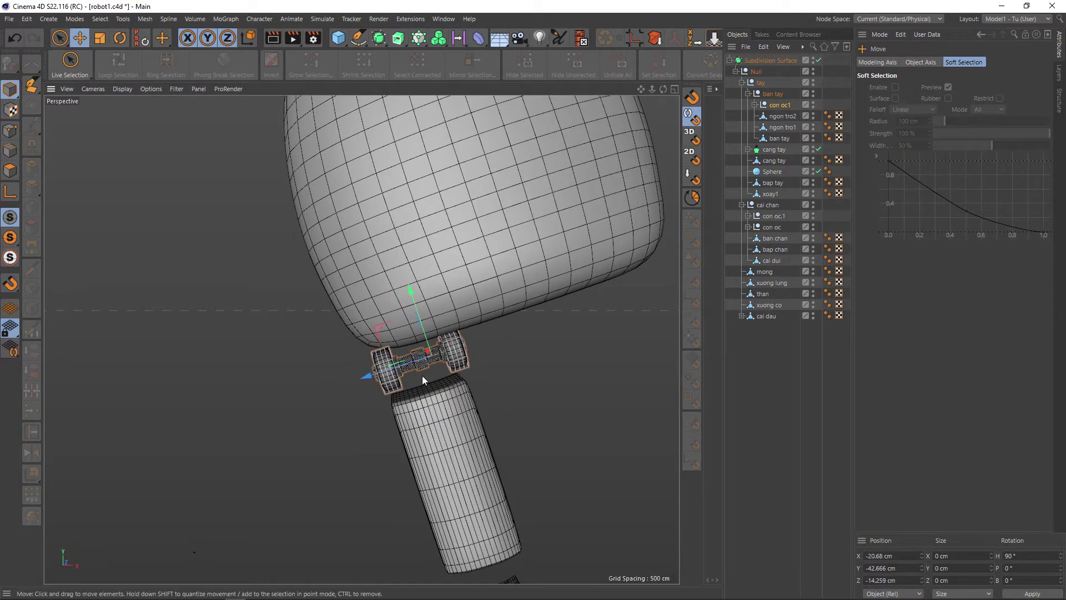
pyautogui.press('t')
pyautogui.moveTo(517, 348); pyautogui.dragTo(583, 351)
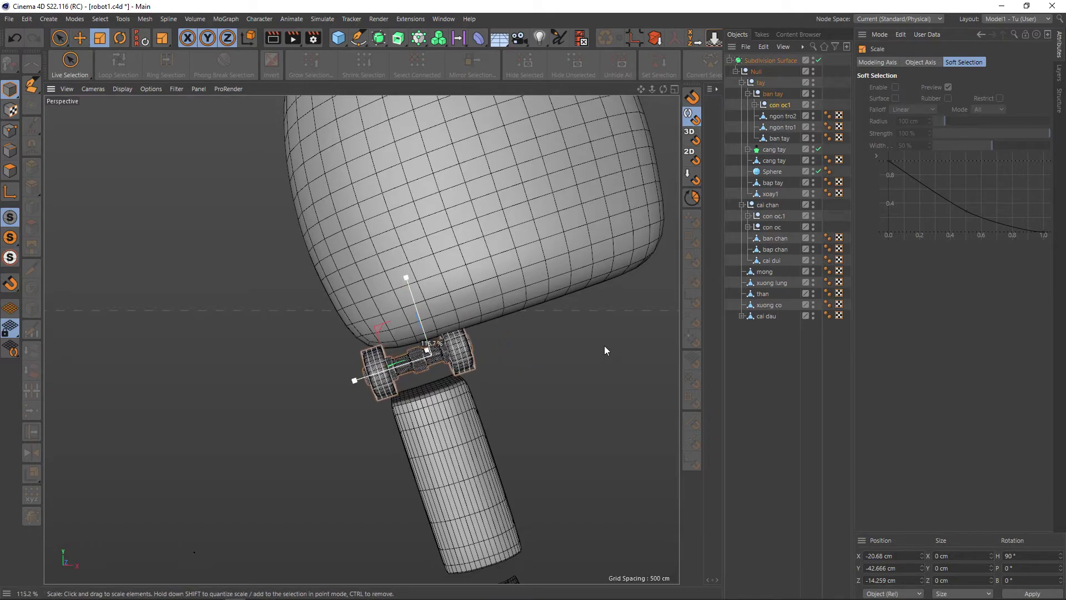
pyautogui.moveTo(584, 347); pyautogui.dragTo(589, 347)
# Step: Lower the hinge slightly along its Y axis
pyautogui.press('e')
pyautogui.moveTo(416, 314); pyautogui.dragTo(417, 311)
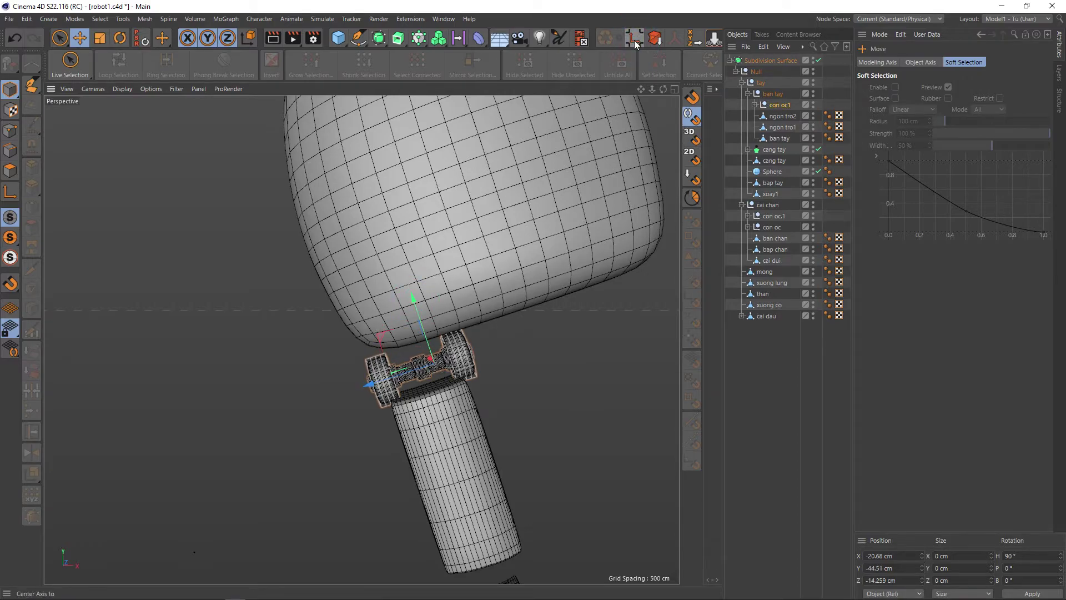
pyautogui.click(535, 363)
pyautogui.scroll(-5, 518, 388)
pyautogui.scroll(3, 519, 387)
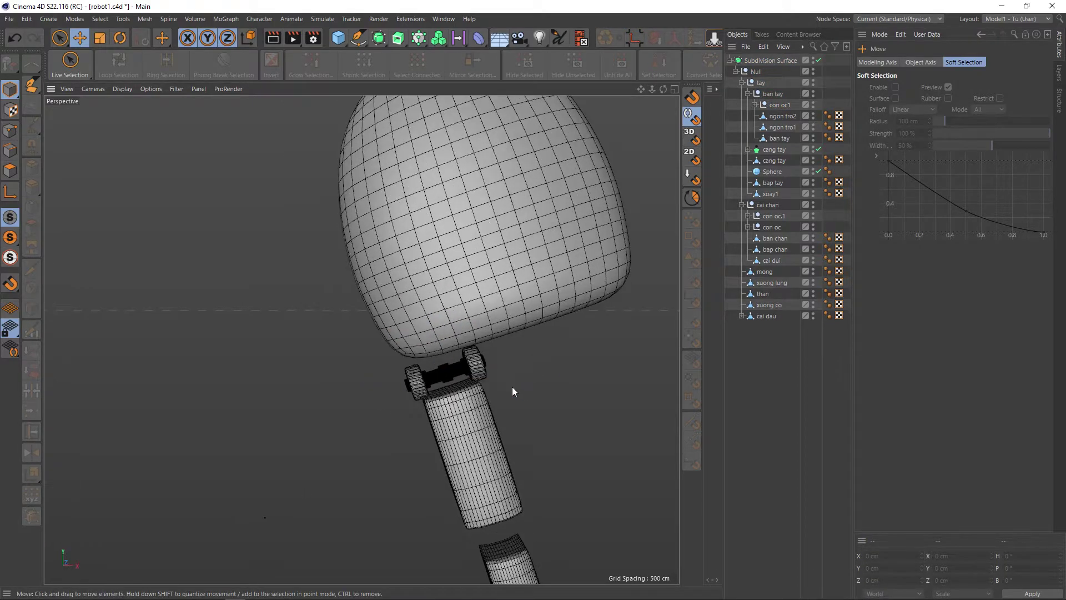
pyautogui.click(736, 367)
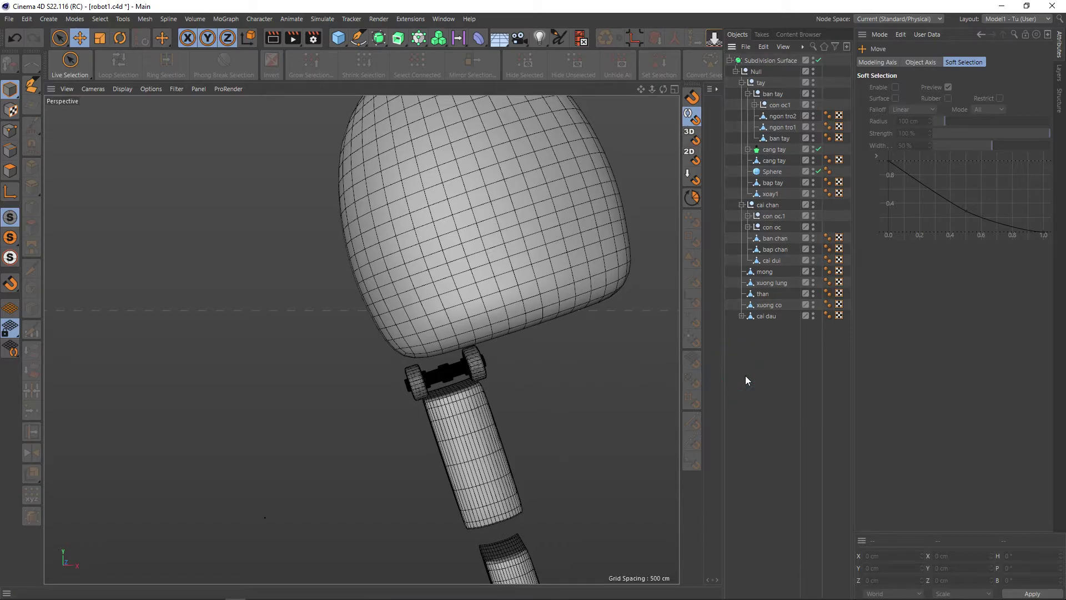
# Step: Switch the viewport to Gouraud shading and enlarge con oc1 to about 115%
pyautogui.press('n')
pyautogui.press('a')
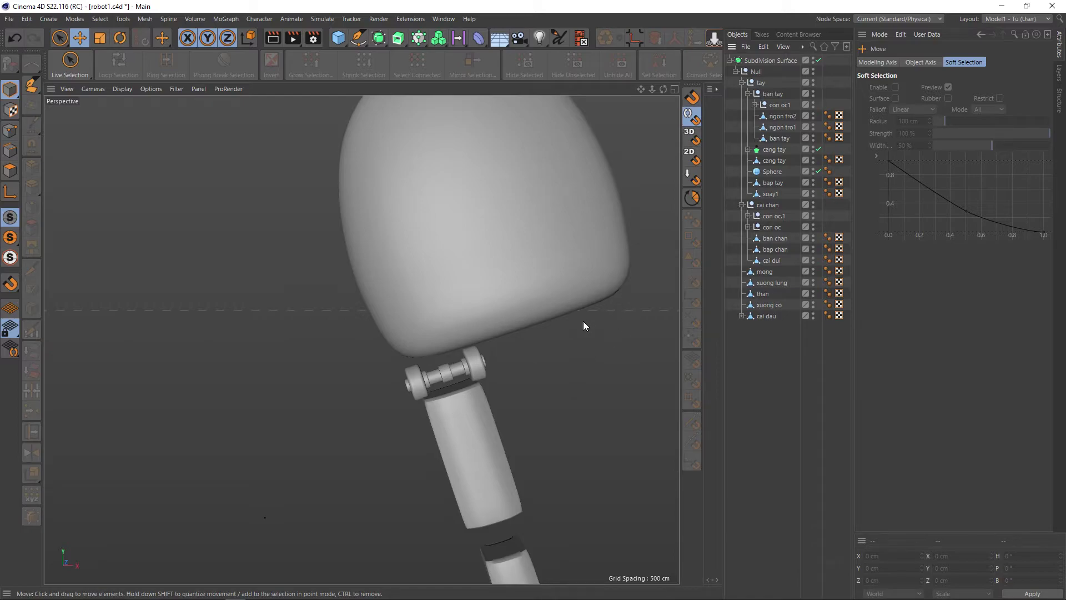
pyautogui.click(781, 105)
pyautogui.press('t')
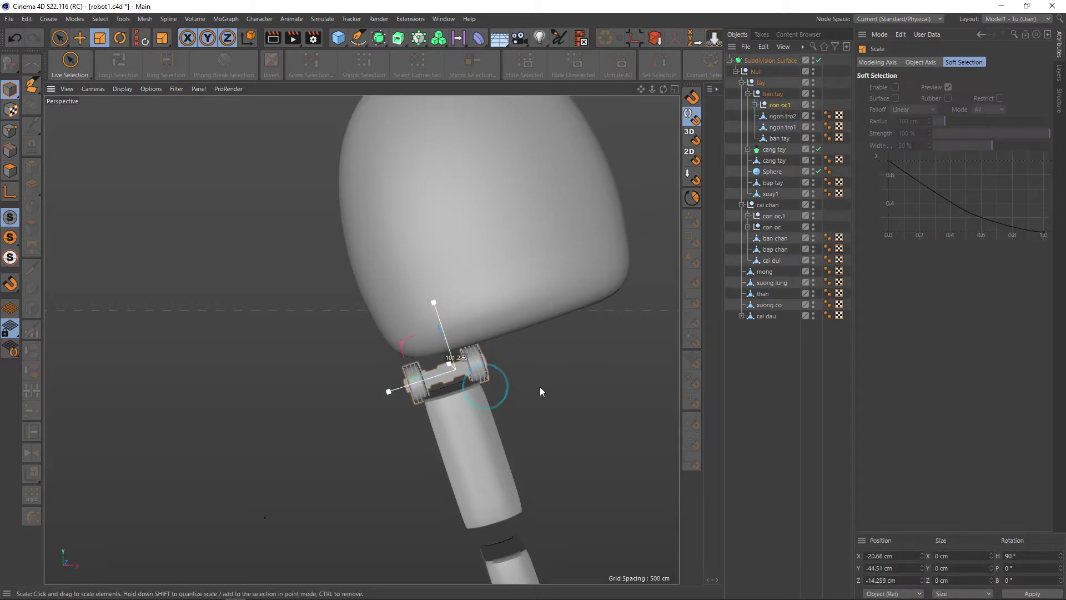
pyautogui.moveTo(540, 387); pyautogui.dragTo(634, 380)
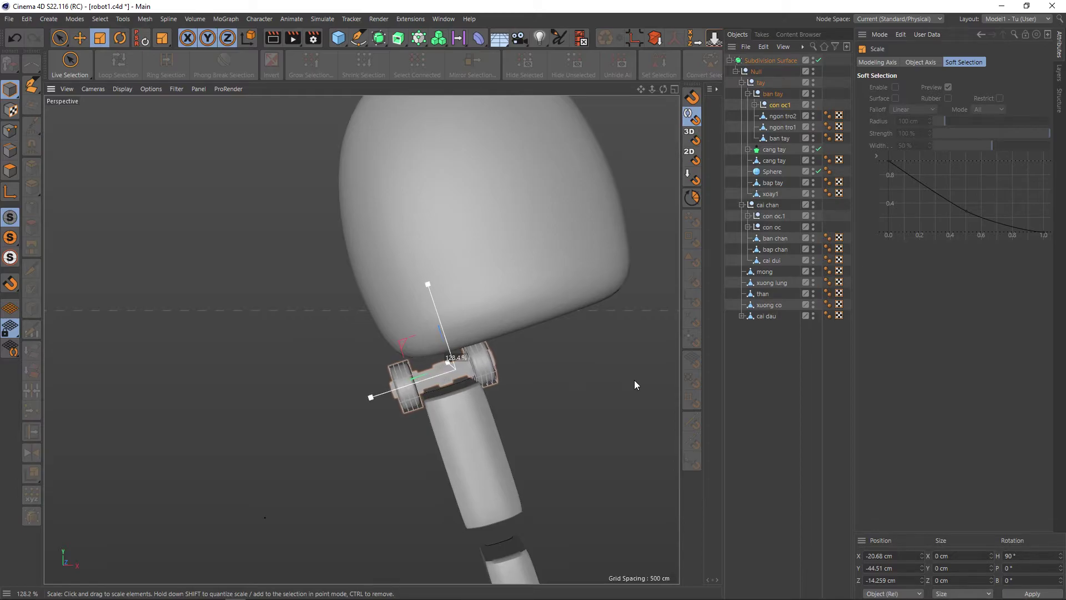
# Step: Expand con oc1 in the Object Manager to reveal its parts
pyautogui.scroll(-1, 518, 370)
pyautogui.scroll(-2, 510, 357)
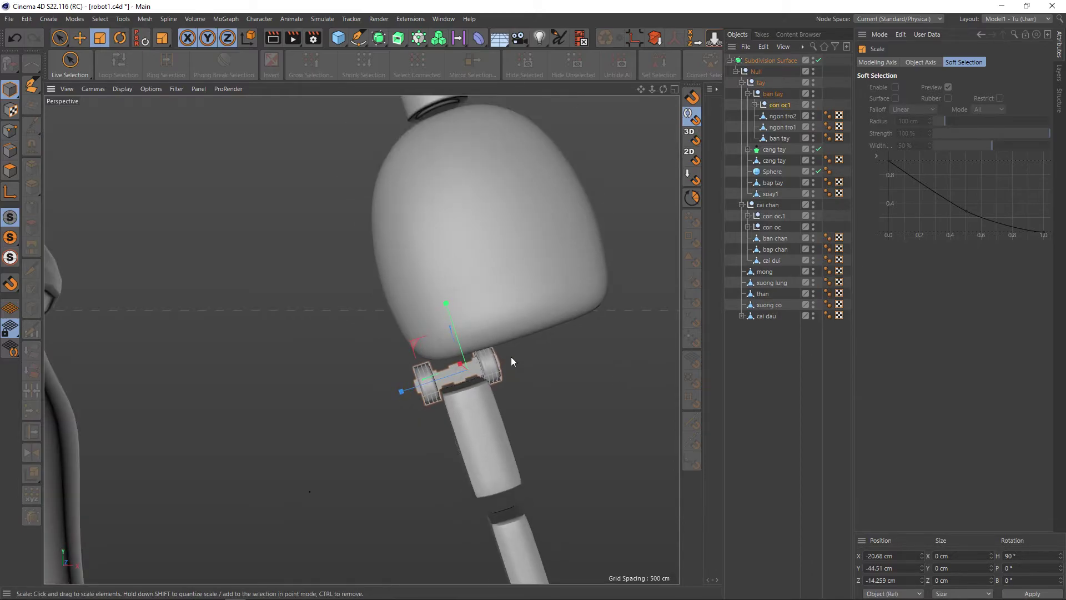
pyautogui.scroll(-2, 509, 353)
pyautogui.scroll(-2, 511, 355)
pyautogui.click(785, 404)
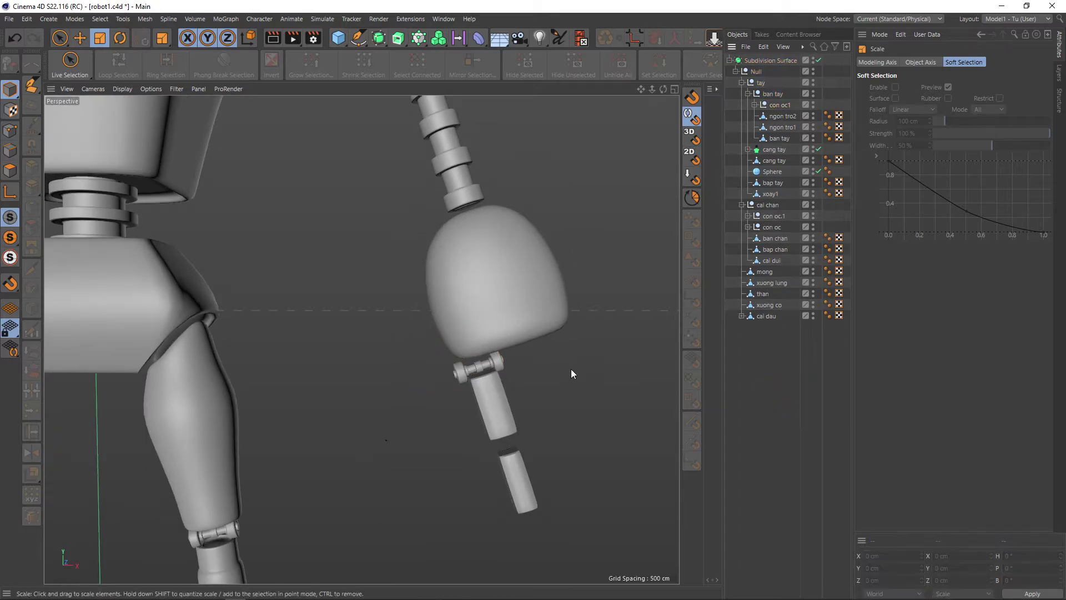
pyautogui.scroll(-2, 568, 365)
pyautogui.scroll(-2, 525, 342)
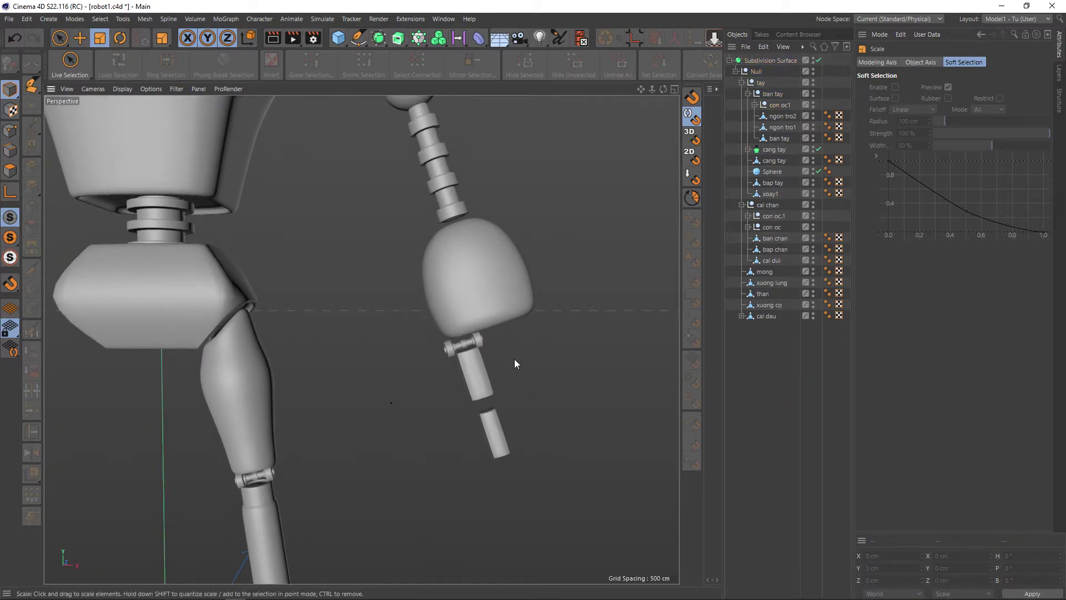
pyautogui.scroll(2, 494, 362)
pyautogui.scroll(2, 466, 361)
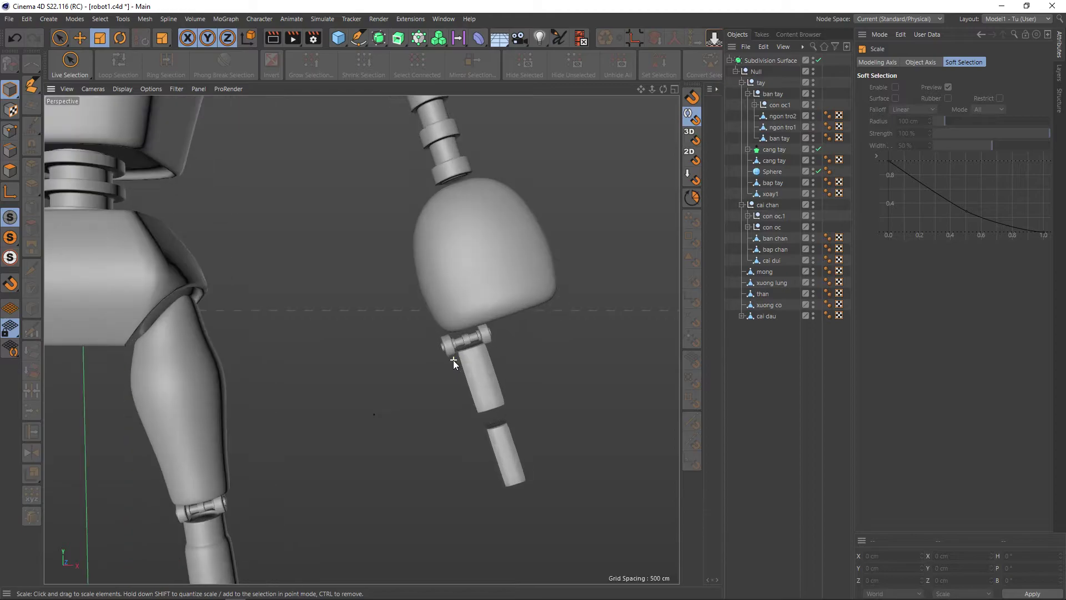
pyautogui.scroll(2, 447, 351)
pyautogui.scroll(2, 447, 349)
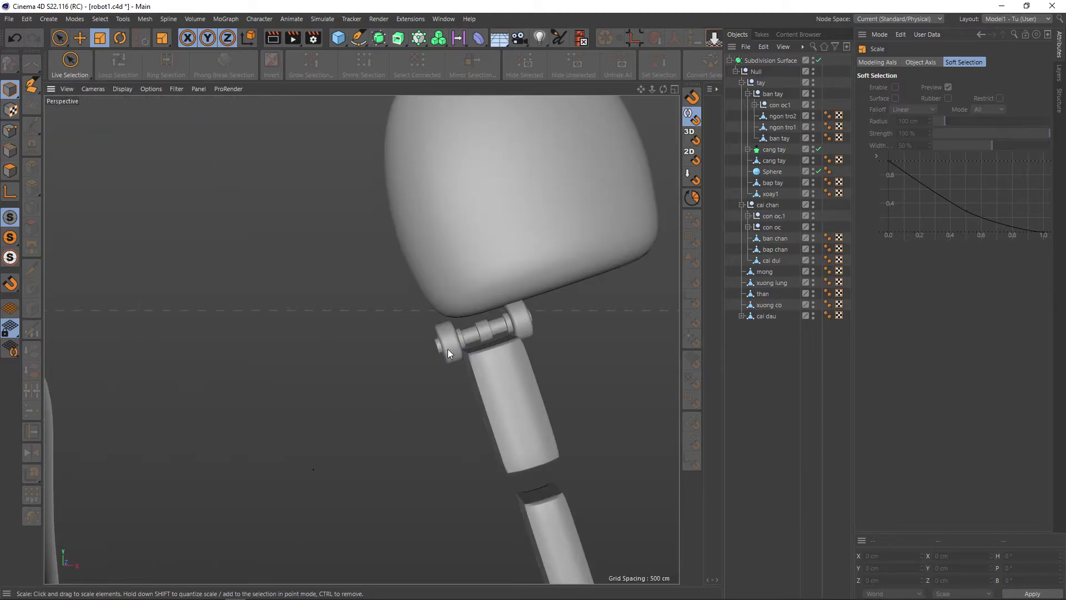
pyautogui.scroll(2, 447, 349)
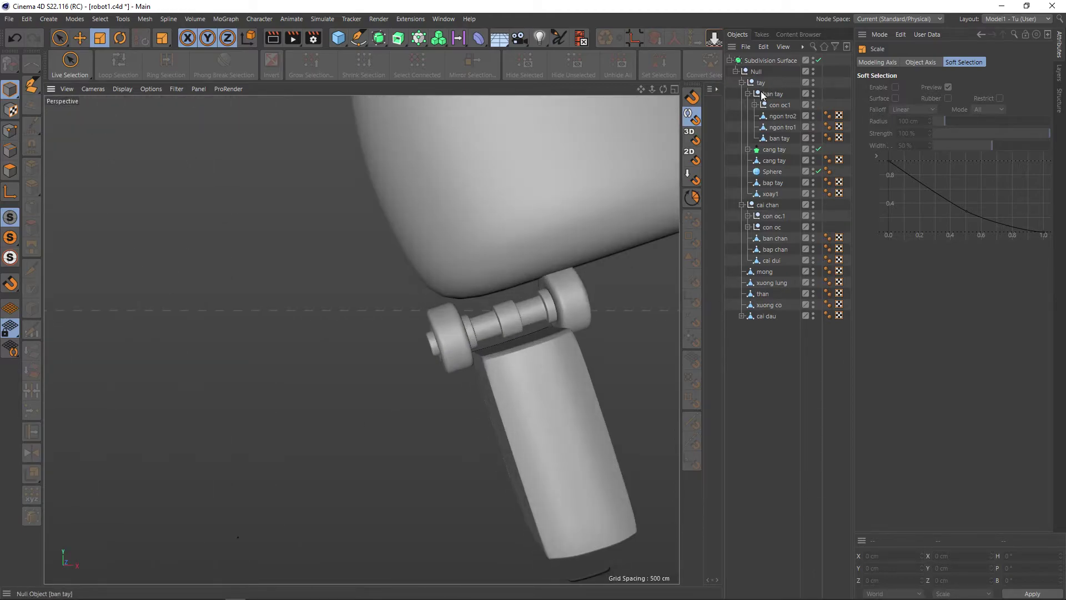
pyautogui.click(779, 106)
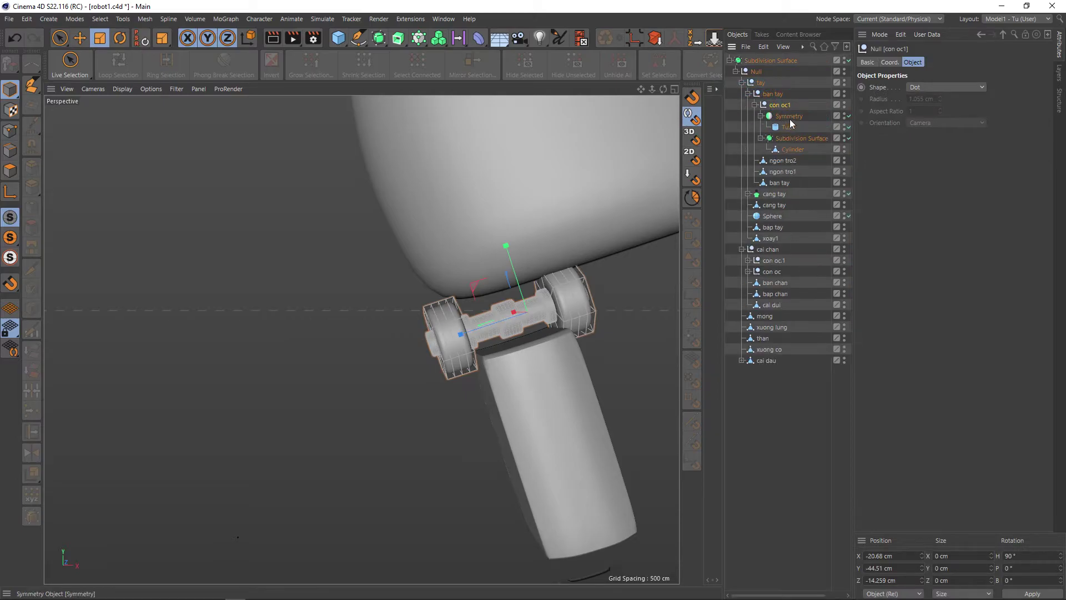
# Step: Widen the hinge's Tube to about 142%
pyautogui.click(791, 128)
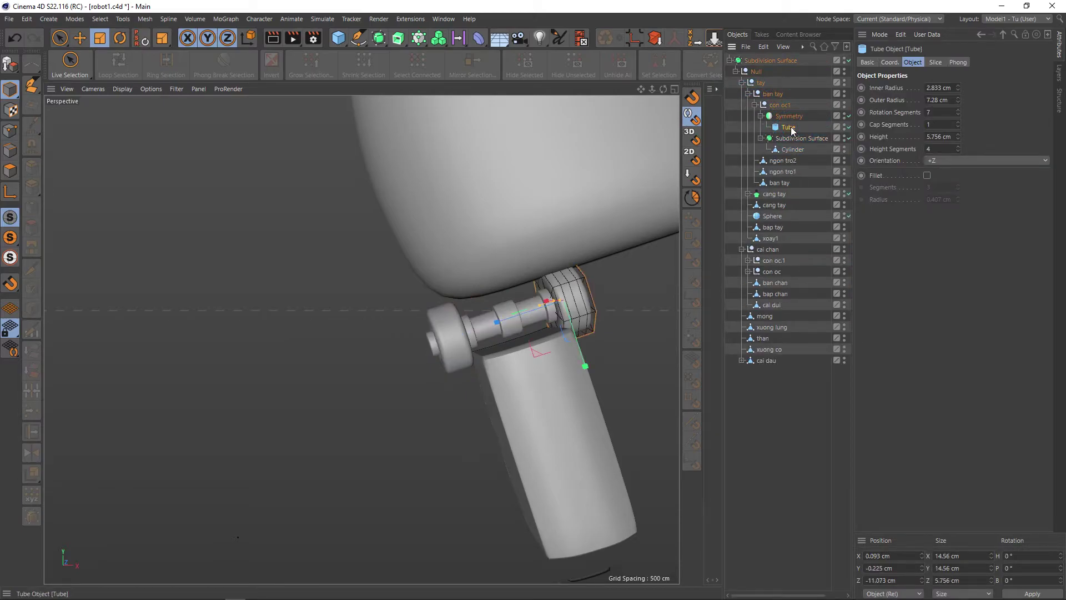
pyautogui.press('t')
pyautogui.moveTo(621, 326); pyautogui.dragTo(689, 358)
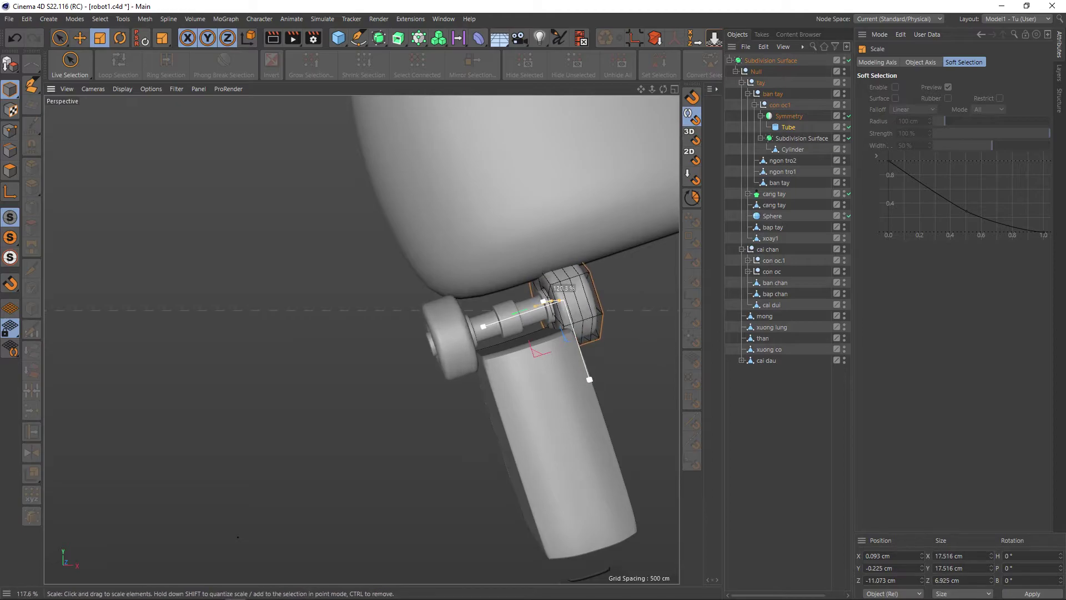
pyautogui.moveTo(590, 379); pyautogui.dragTo(595, 394)
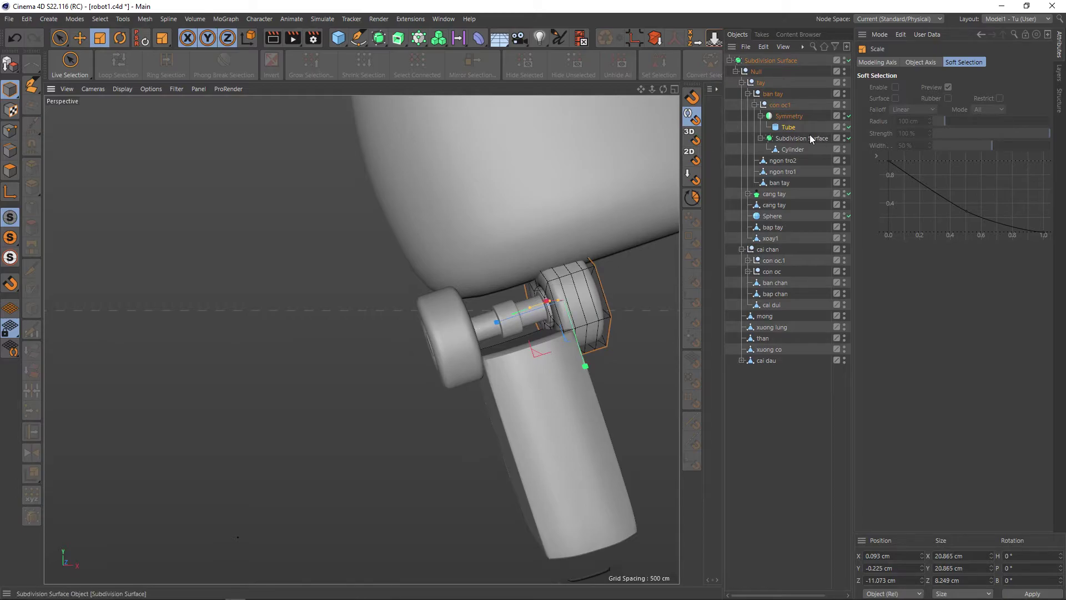
# Step: Set the Tube Height to 6.249 cm and shift it along Z to -12.17 cm
pyautogui.click(788, 128)
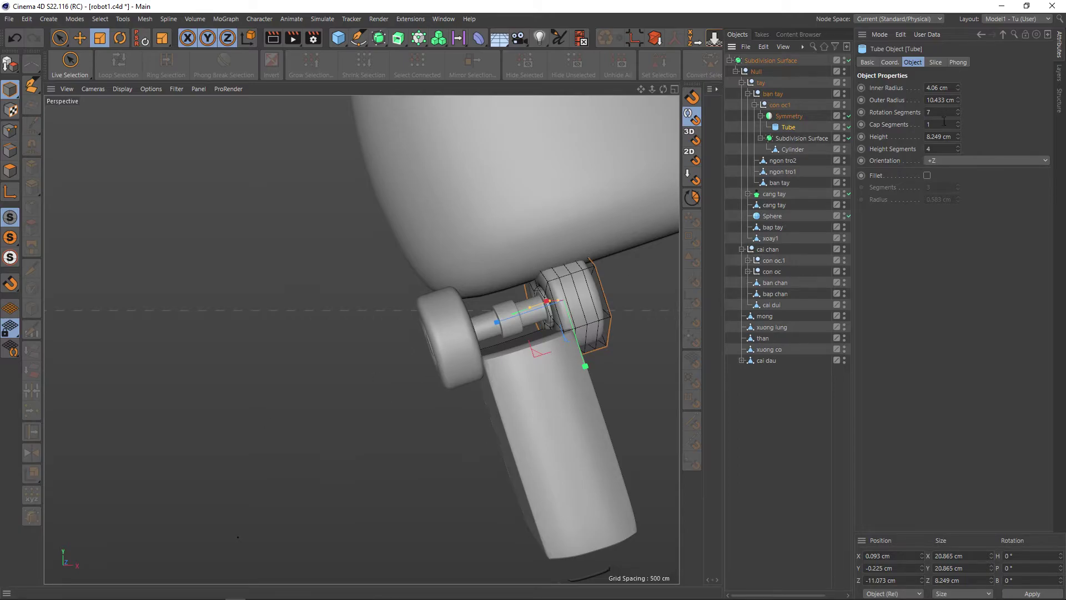
pyautogui.click(958, 140)
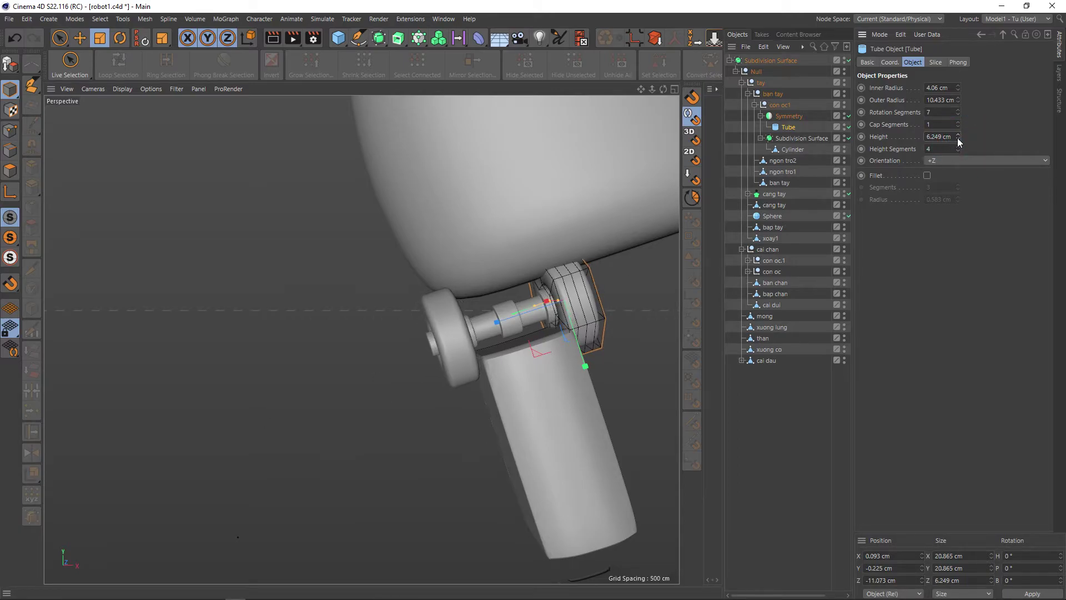
pyautogui.click(957, 140)
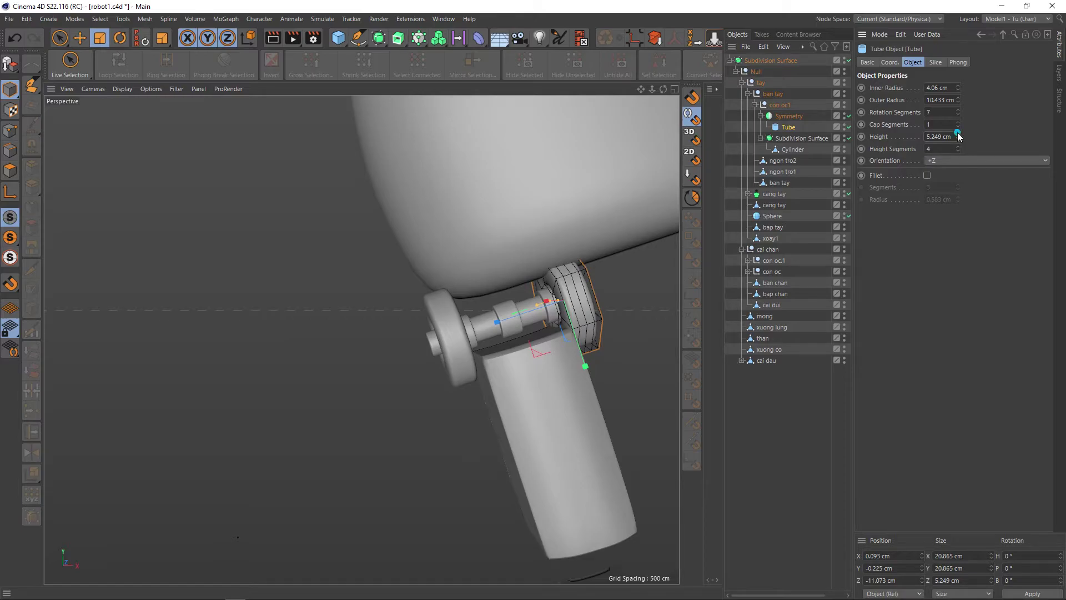
pyautogui.click(958, 134)
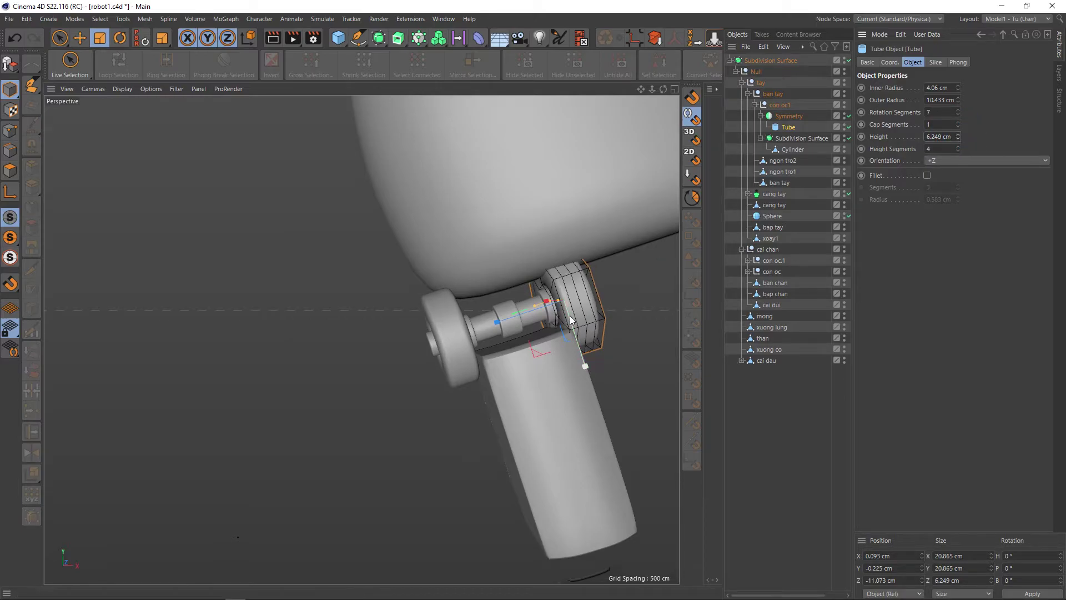
pyautogui.press('e')
pyautogui.moveTo(506, 318); pyautogui.dragTo(511, 318)
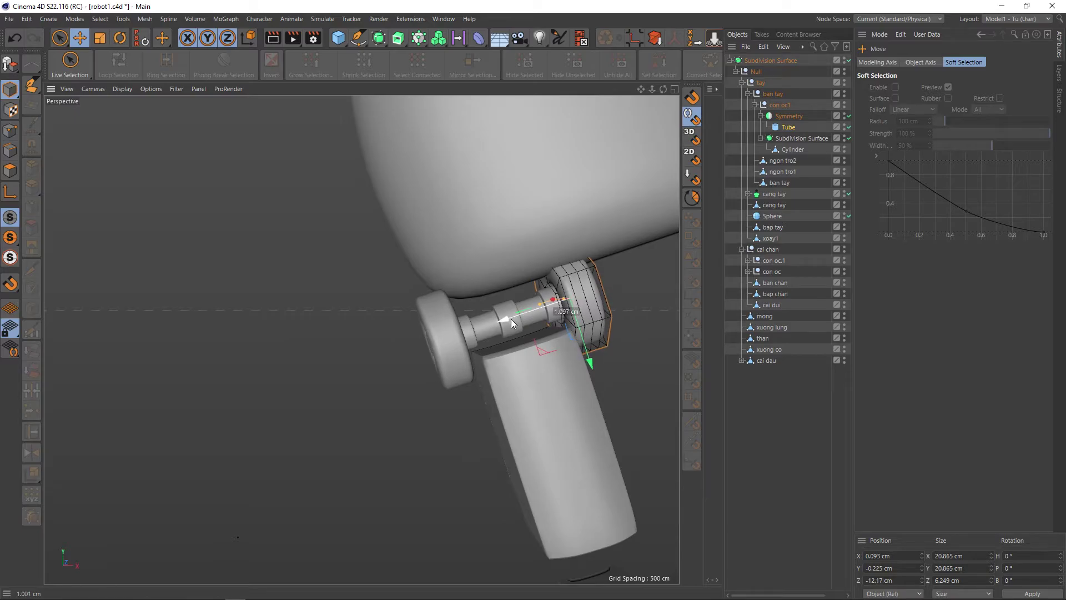
pyautogui.keyDown('alt'); pyautogui.moveTo(510, 319); pyautogui.dragTo(556, 308); pyautogui.keyUp('alt')
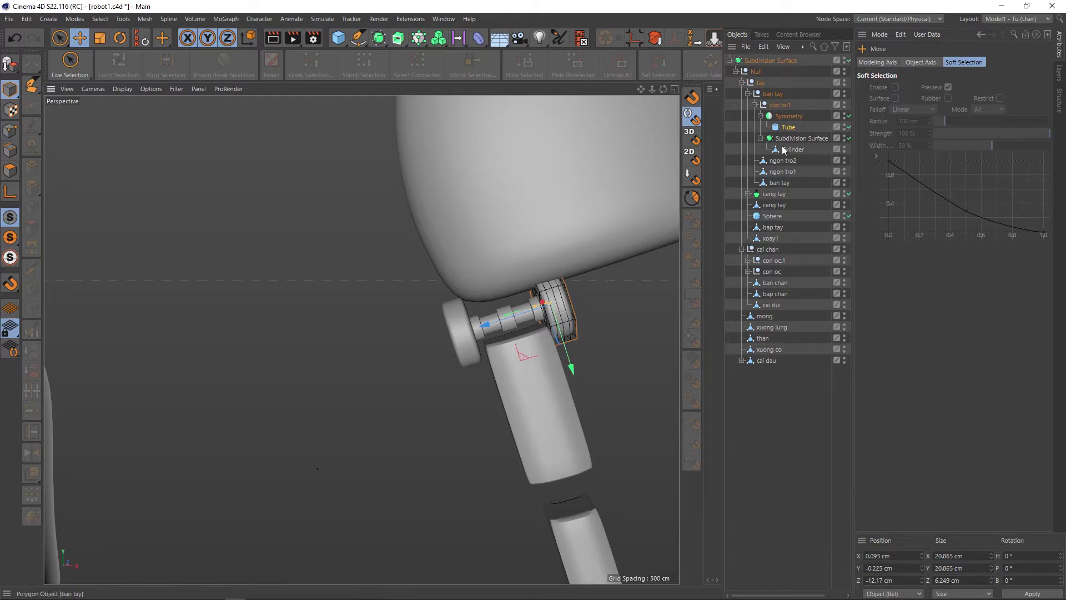
# Step: Scale con oc1 down along its axis so its end wheels draw inward
pyautogui.click(780, 105)
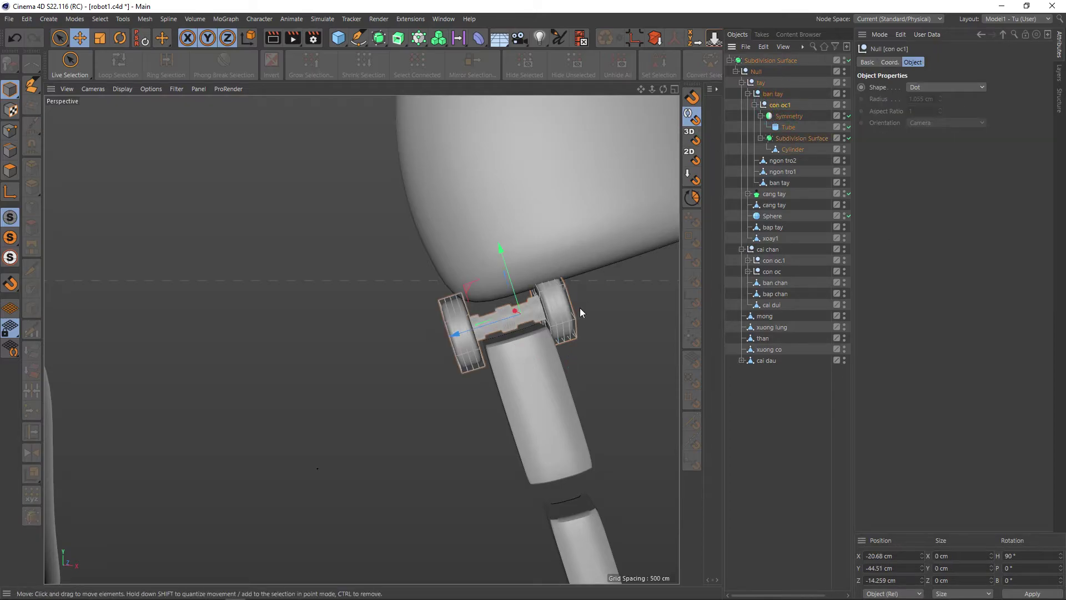
pyautogui.press('t')
pyautogui.moveTo(472, 327)
pyautogui.mouseDown()
pyautogui.moveTo(583, 347)
pyautogui.moveTo(521, 366)
pyautogui.moveTo(528, 355)
pyautogui.mouseUp()
pyautogui.press('e')
pyautogui.click(574, 373)
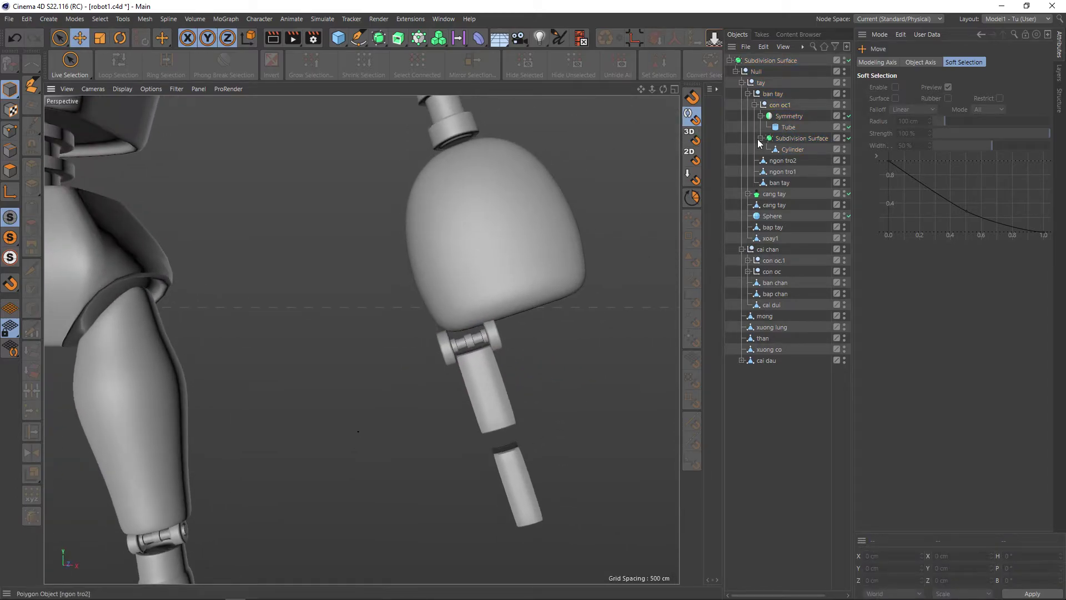
# Step: Collapse con oc1 and select the ngon tro2 finger segment
pyautogui.click(755, 105)
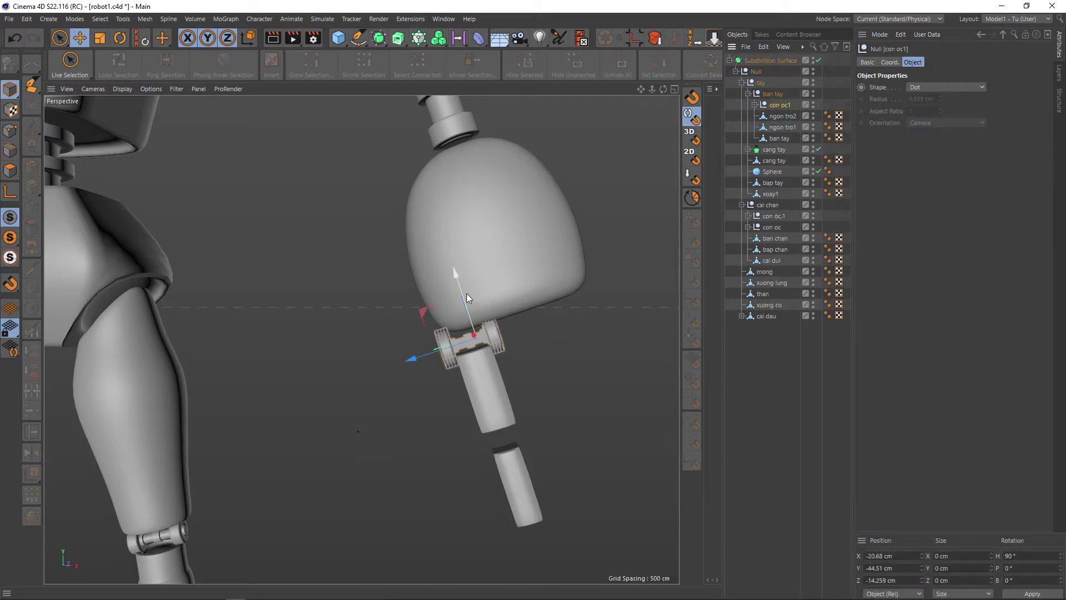
pyautogui.keyDown('alt'); pyautogui.moveTo(463, 295); pyautogui.dragTo(477, 343); pyautogui.keyUp('alt')
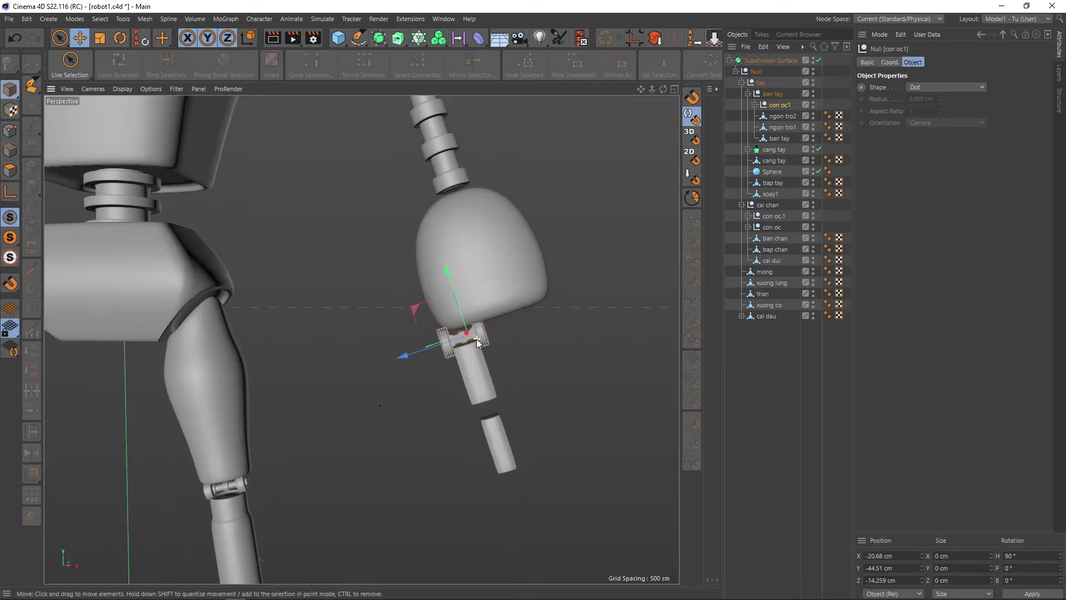
pyautogui.scroll(2, 510, 314)
pyautogui.scroll(3, 476, 328)
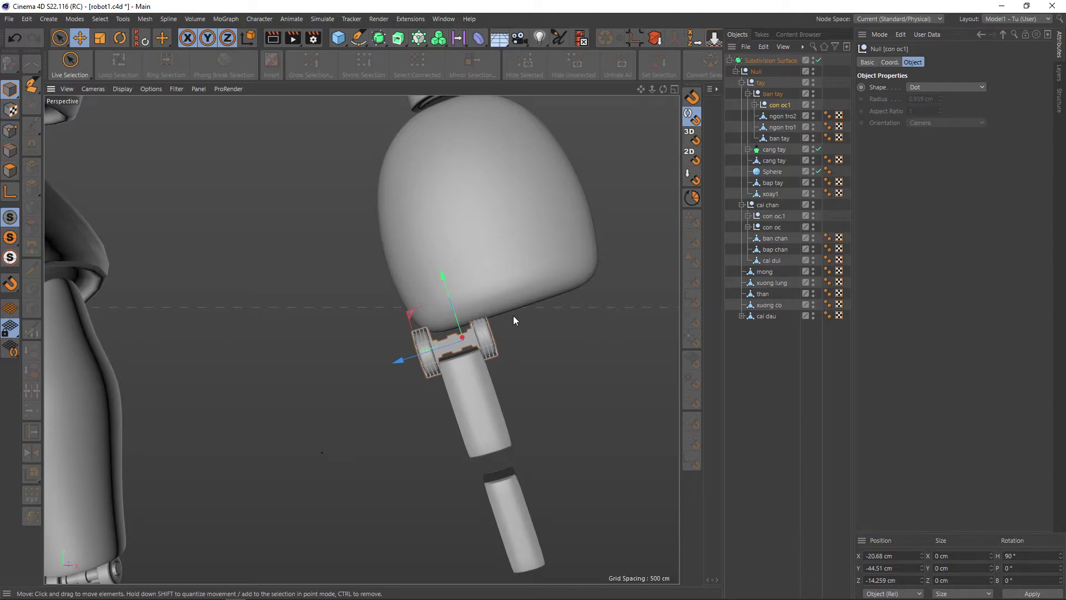
pyautogui.scroll(2, 471, 343)
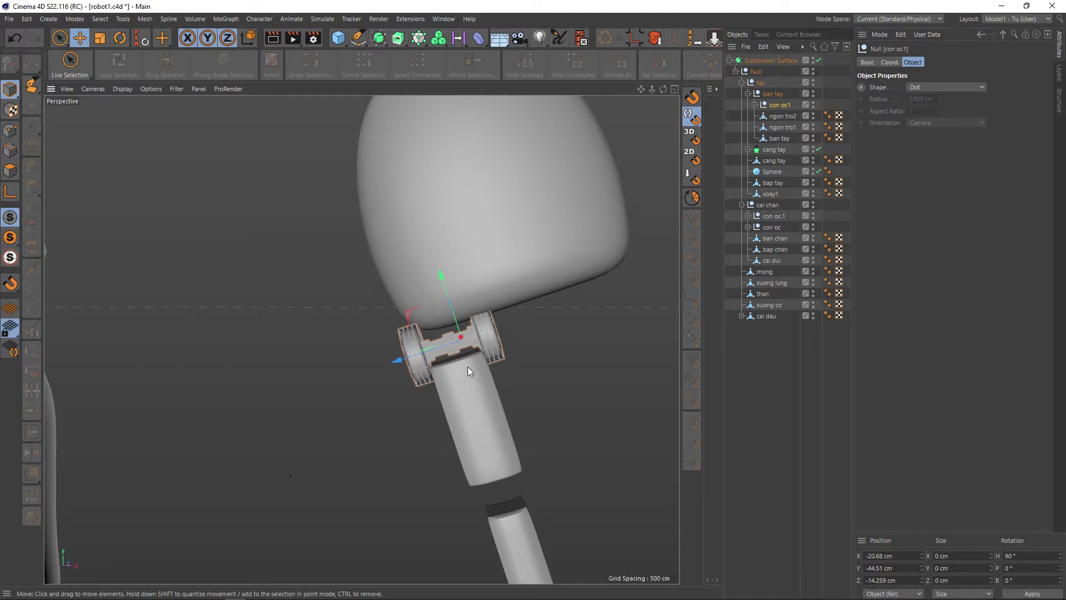
pyautogui.click(473, 394)
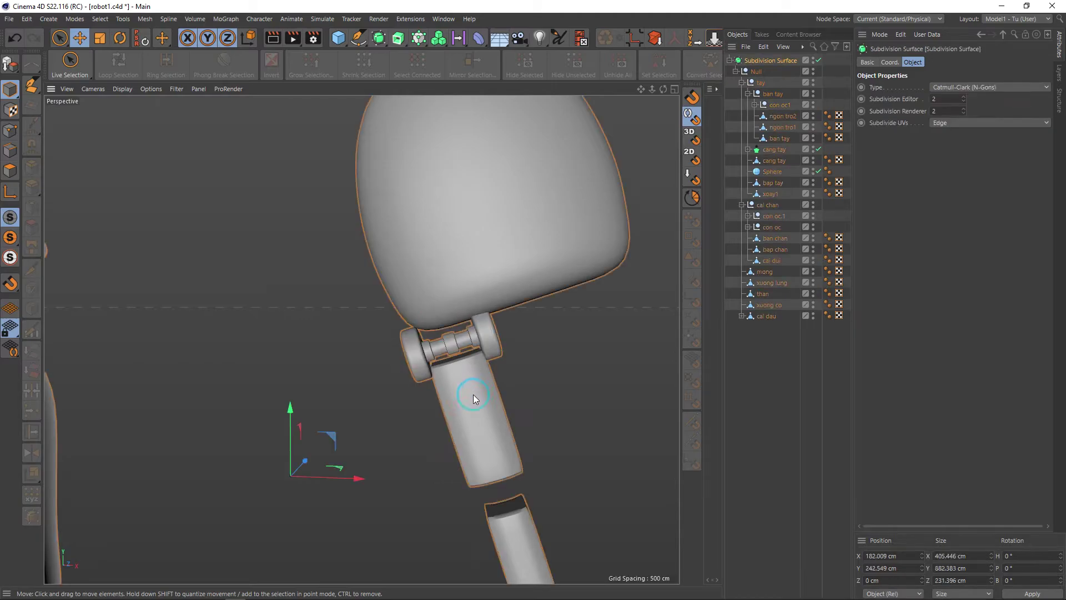
pyautogui.click(777, 117)
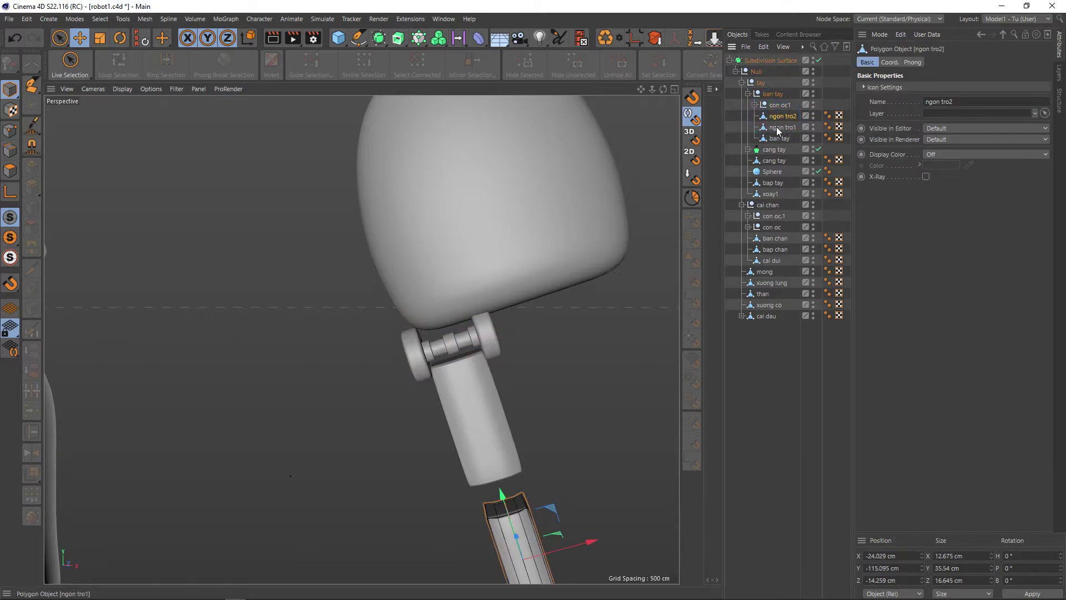
# Step: Lower ngon tro1 about 7 cm along Y and re-enable all move axes
pyautogui.click(776, 138)
pyautogui.click(778, 126)
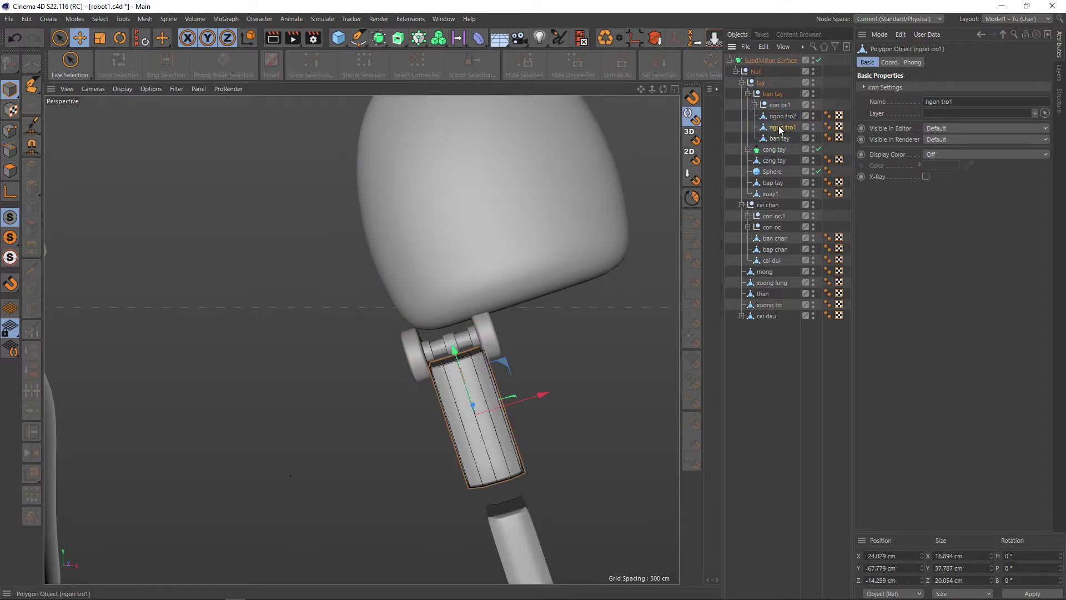
pyautogui.moveTo(448, 364); pyautogui.dragTo(462, 372)
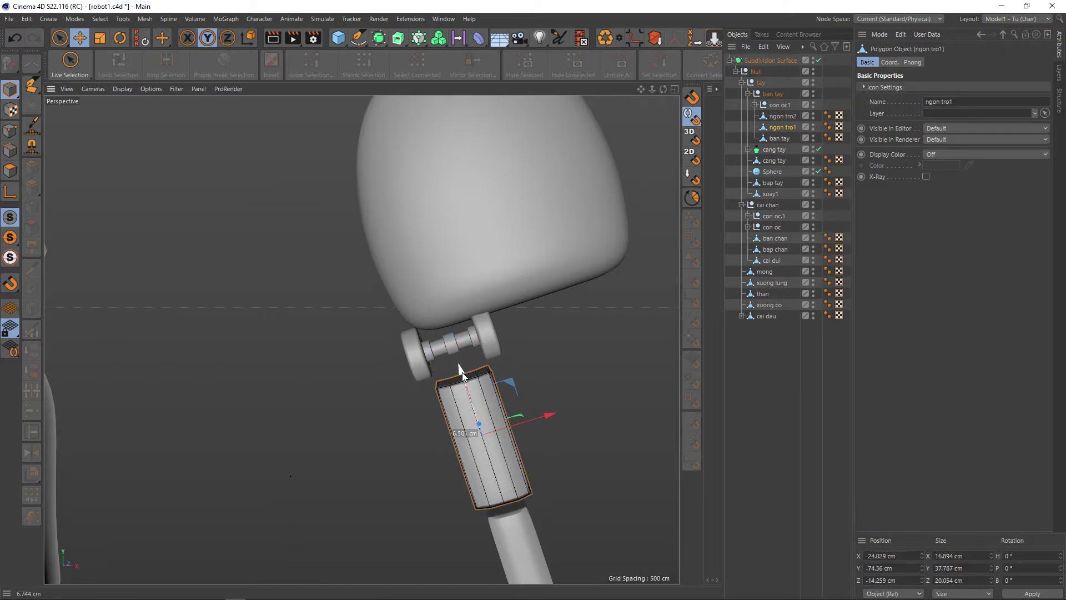
pyautogui.press('x')
pyautogui.press('z')
# Step: Shrink con oc1 to about 72% and nudge it slightly along X and Y
pyautogui.click(781, 108)
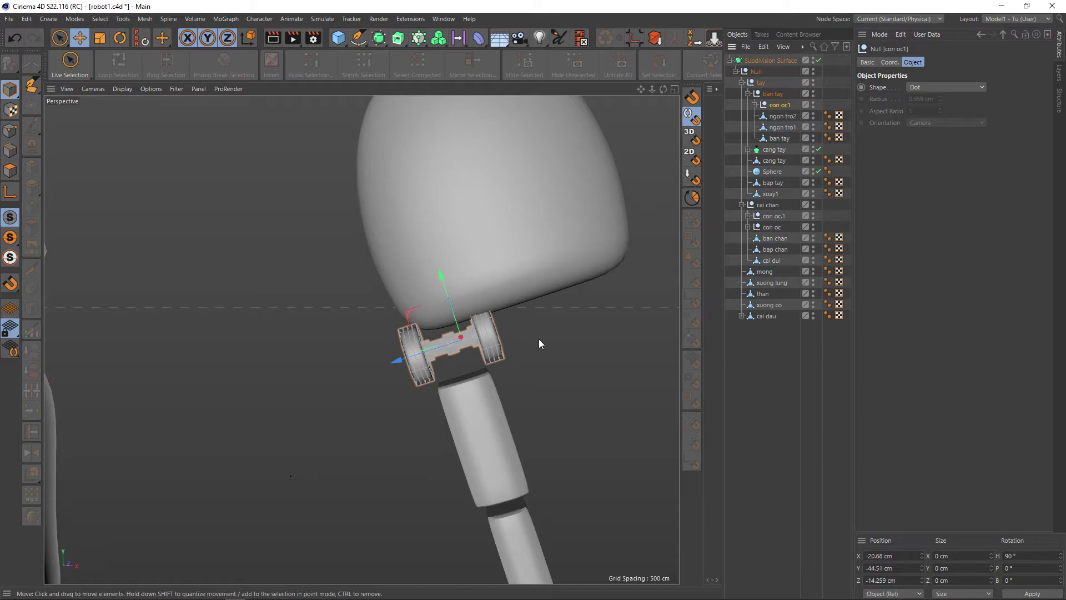
pyautogui.press('t')
pyautogui.moveTo(422, 354)
pyautogui.mouseDown()
pyautogui.moveTo(481, 366)
pyautogui.moveTo(433, 350)
pyautogui.moveTo(417, 323)
pyautogui.mouseUp()
pyautogui.press('e')
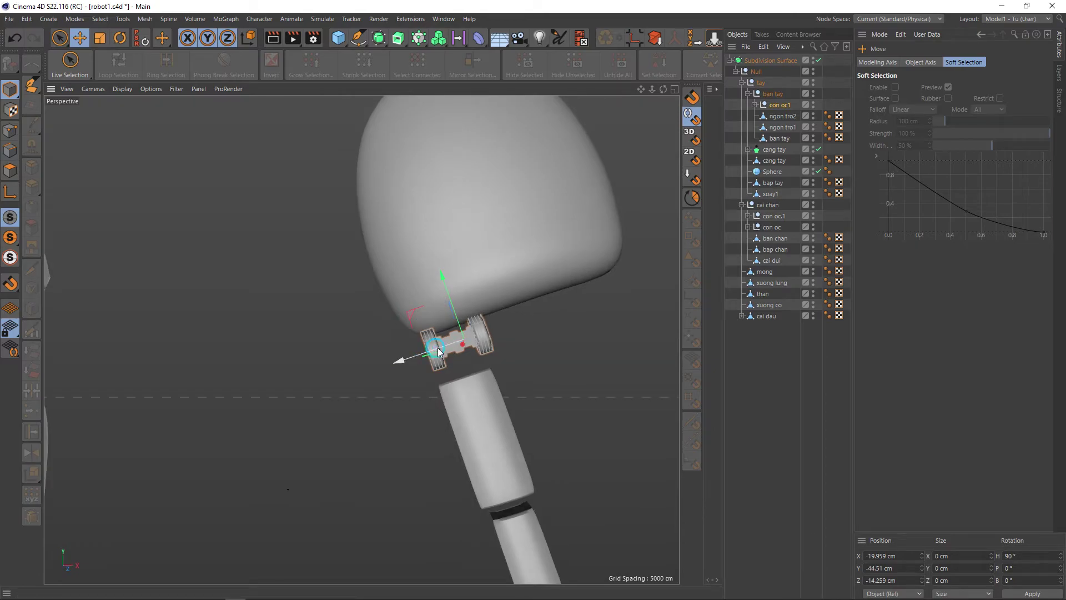
pyautogui.moveTo(437, 351); pyautogui.dragTo(441, 350)
pyautogui.moveTo(448, 277); pyautogui.dragTo(448, 277)
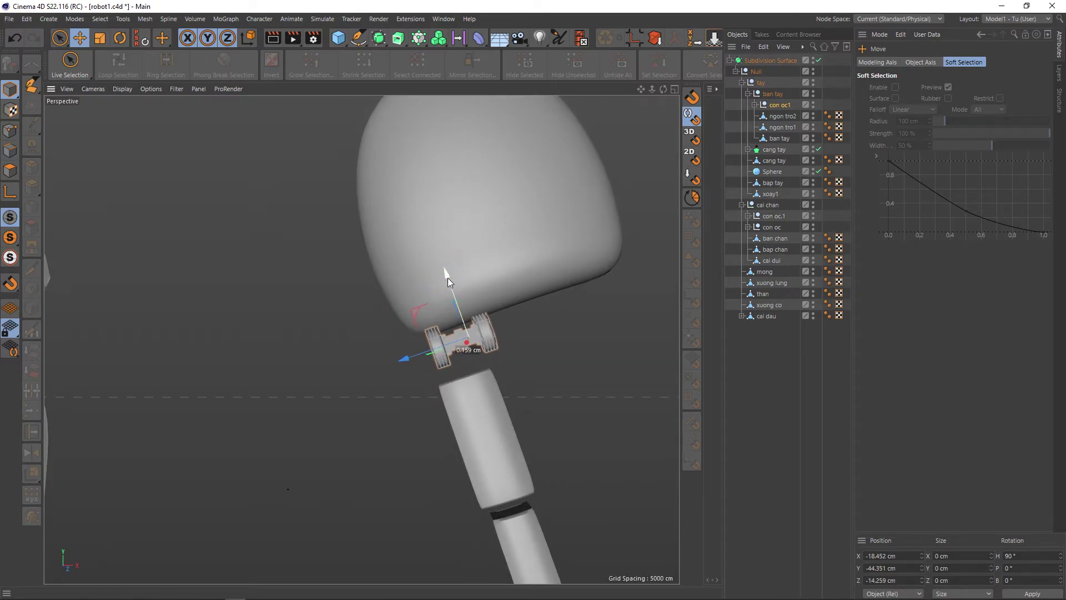
pyautogui.keyDown('alt'); pyautogui.moveTo(470, 349); pyautogui.dragTo(433, 346); pyautogui.keyUp('alt')
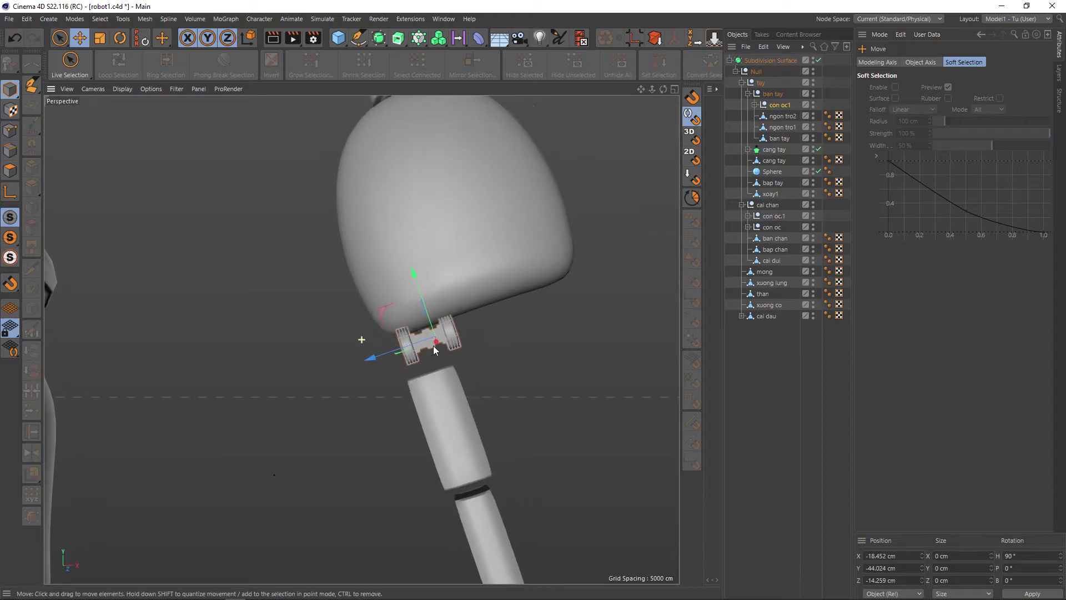
# Step: Move ngon tro1 out of con oc1 and raise it up to the joint
pyautogui.click(779, 138)
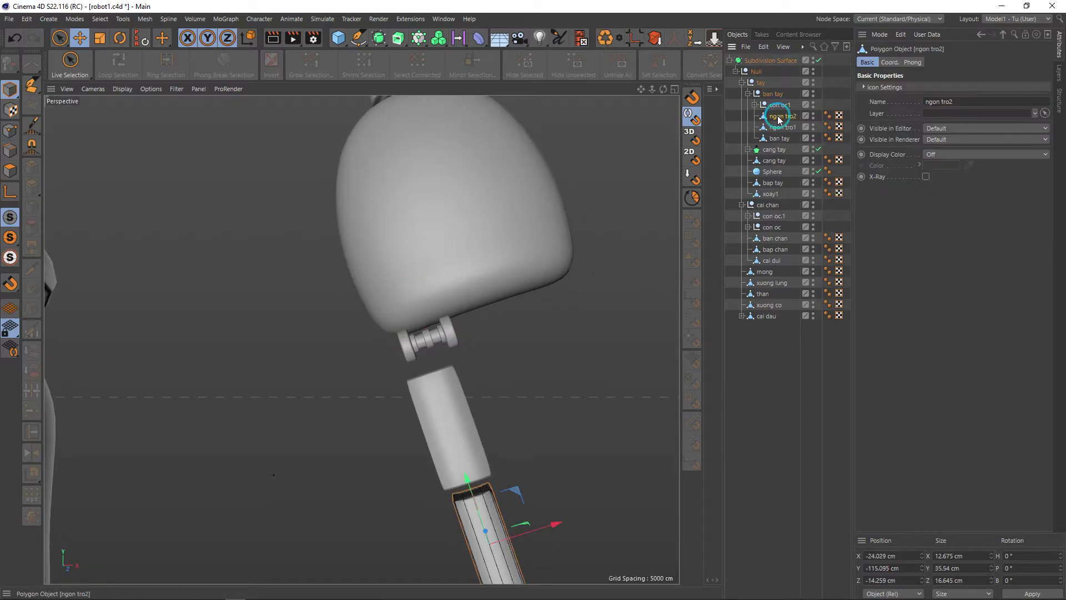
pyautogui.click(780, 128)
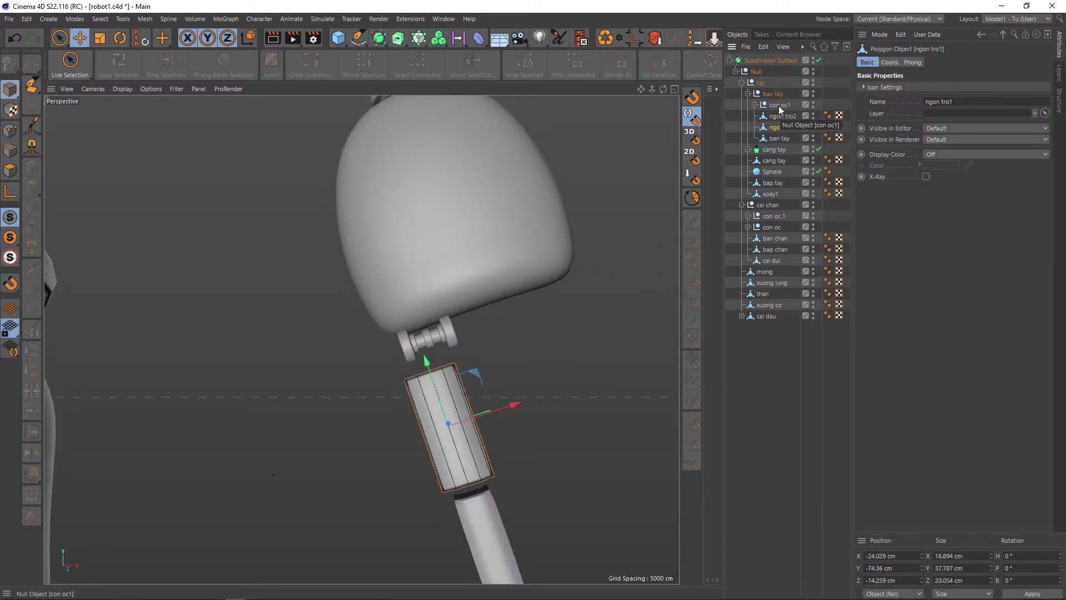
pyautogui.click(781, 105)
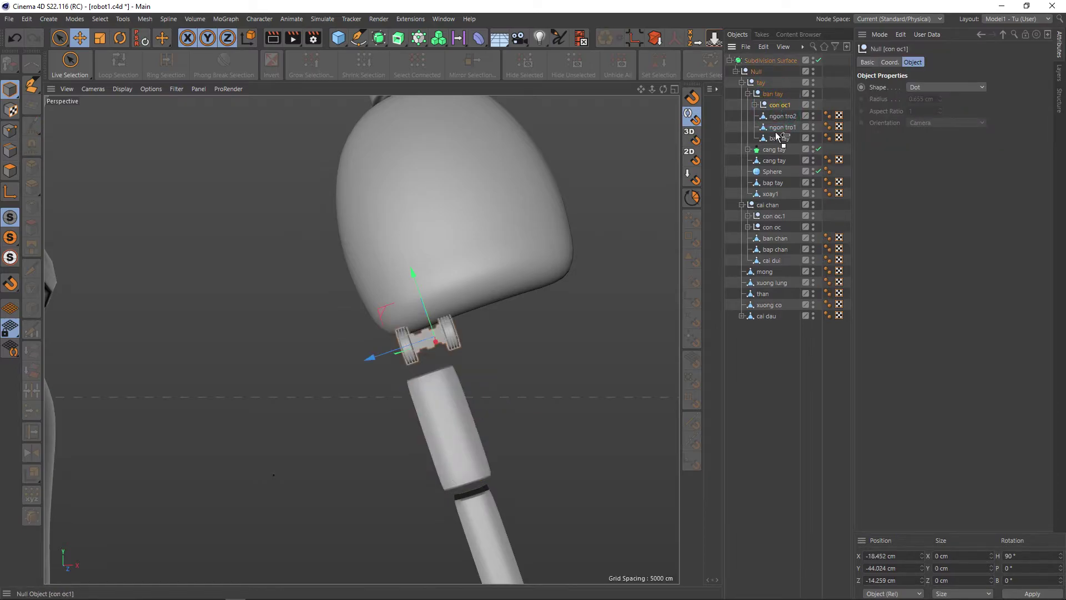
pyautogui.moveTo(776, 129); pyautogui.dragTo(781, 116)
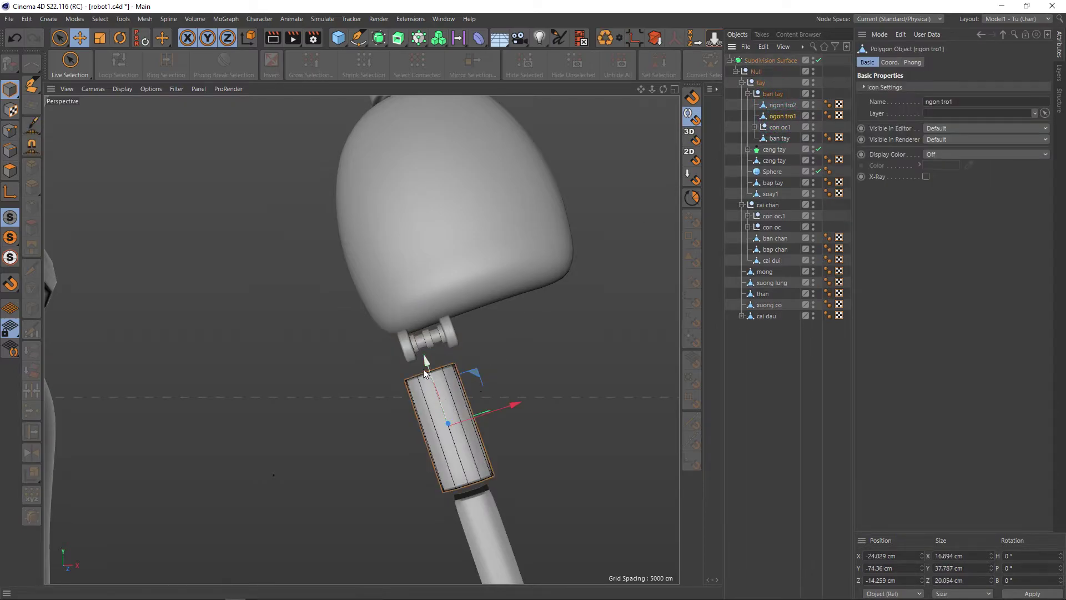
pyautogui.moveTo(424, 356); pyautogui.dragTo(423, 345)
pyautogui.moveTo(496, 390); pyautogui.dragTo(507, 387)
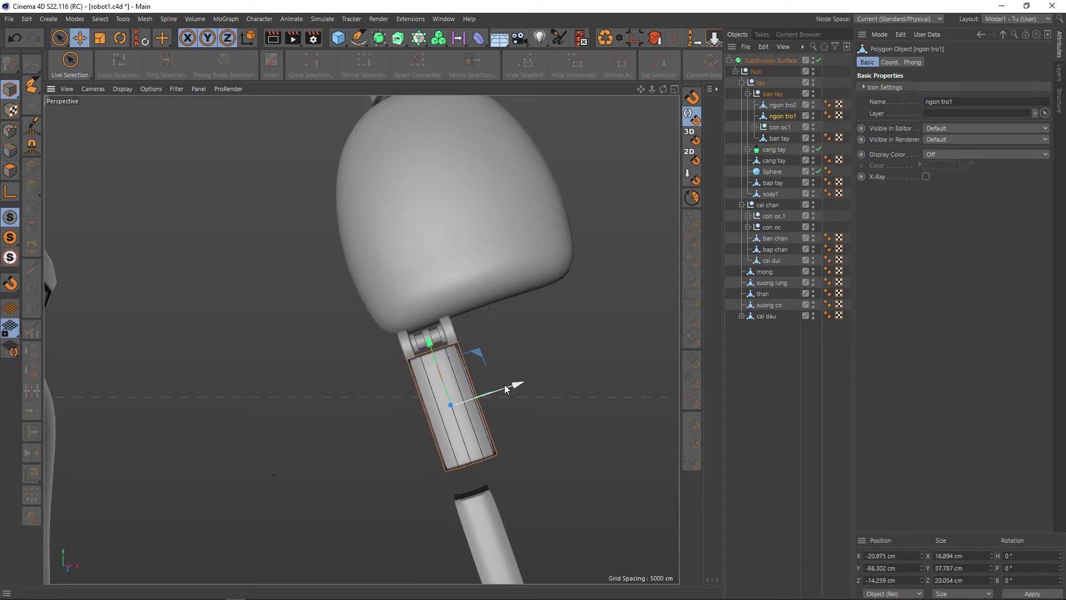
pyautogui.click(535, 344)
# Step: Reposition ngon tro2 and lower it about 41.6 cm to Y -112.676 cm
pyautogui.scroll(2, 533, 380)
pyautogui.scroll(-2, 533, 380)
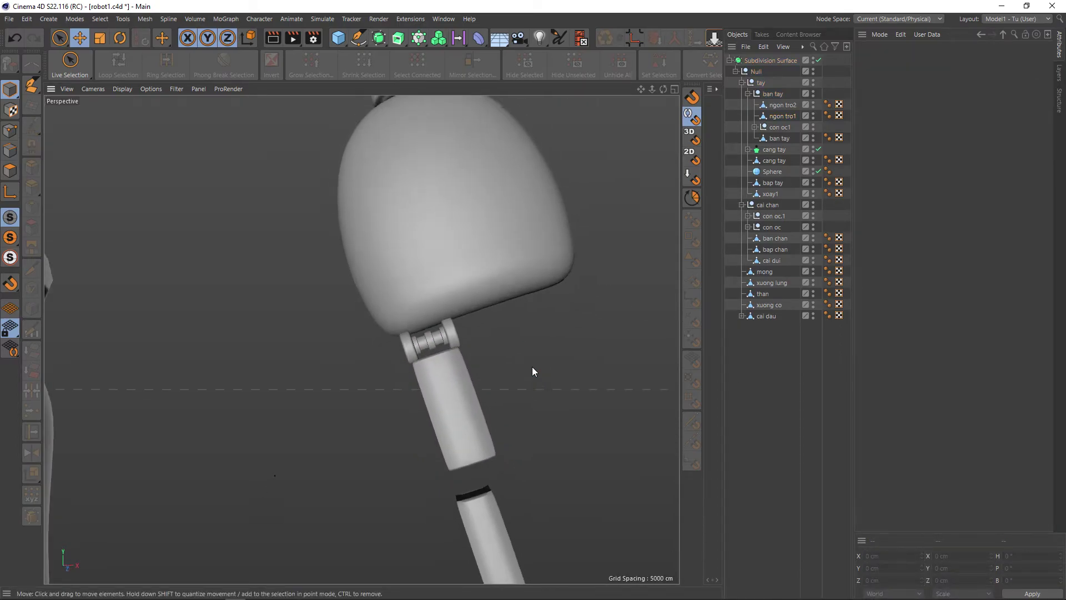
pyautogui.scroll(-2, 528, 367)
pyautogui.click(781, 105)
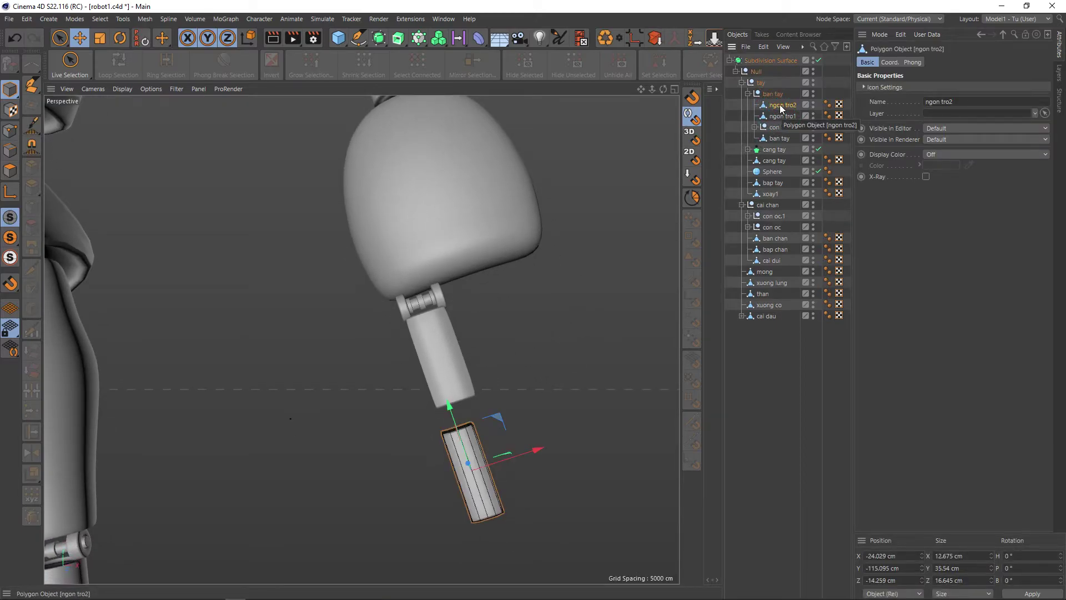
pyautogui.moveTo(780, 105); pyautogui.dragTo(782, 119)
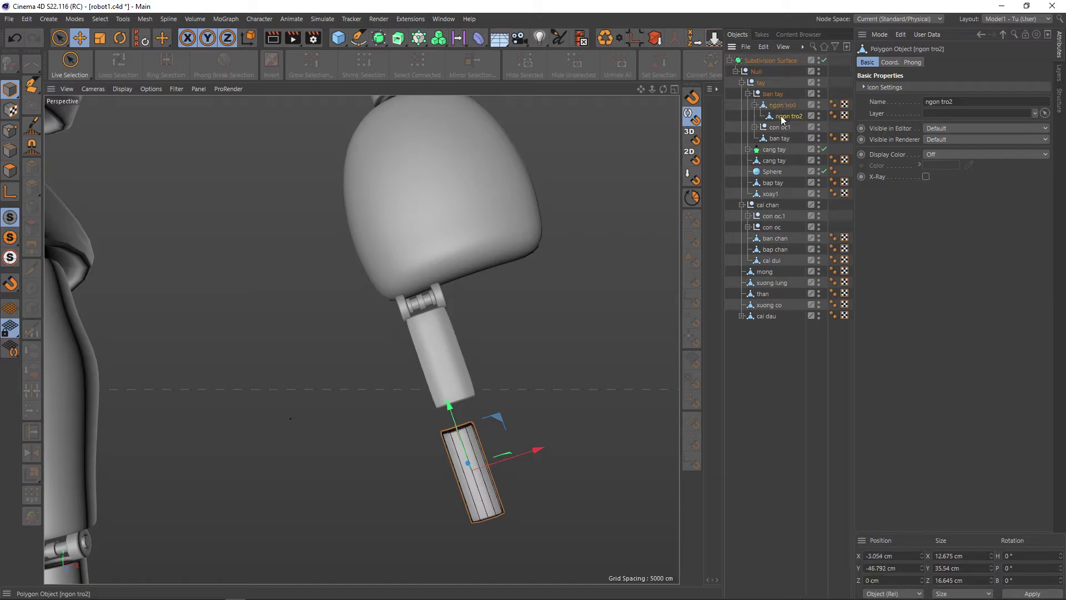
pyautogui.click(142, 39)
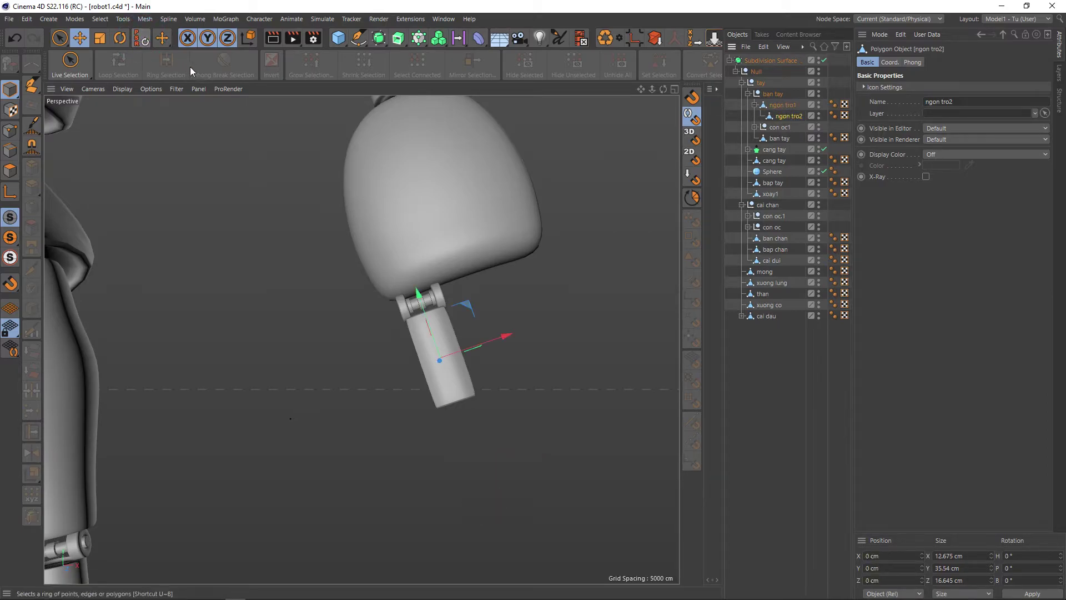
pyautogui.moveTo(785, 118); pyautogui.dragTo(784, 101)
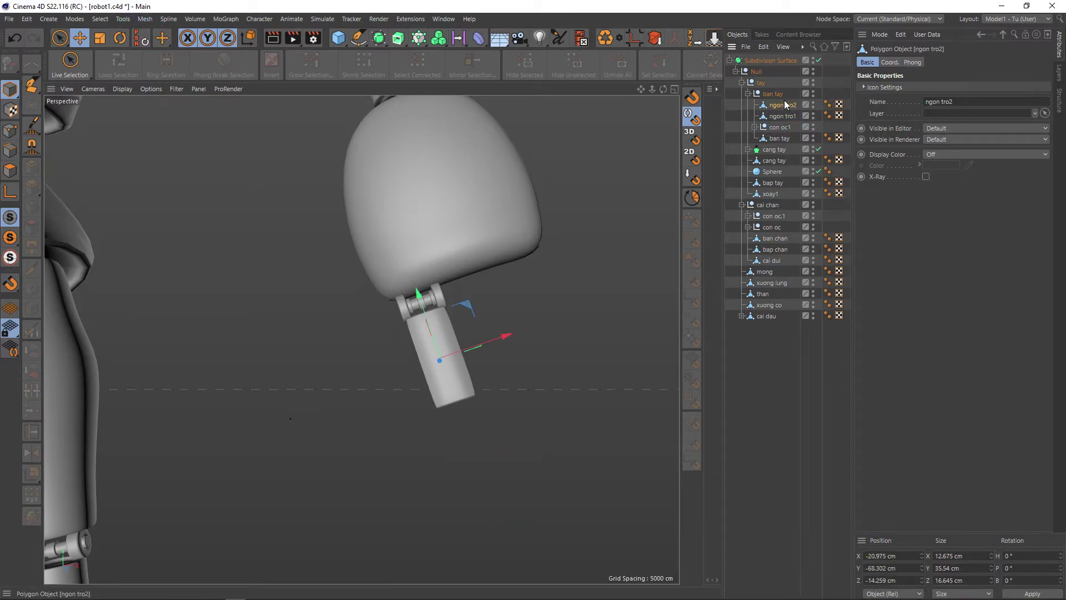
pyautogui.moveTo(424, 299)
pyautogui.mouseDown()
pyautogui.moveTo(462, 390)
pyautogui.moveTo(526, 310)
pyautogui.mouseUp()
pyautogui.click(525, 310)
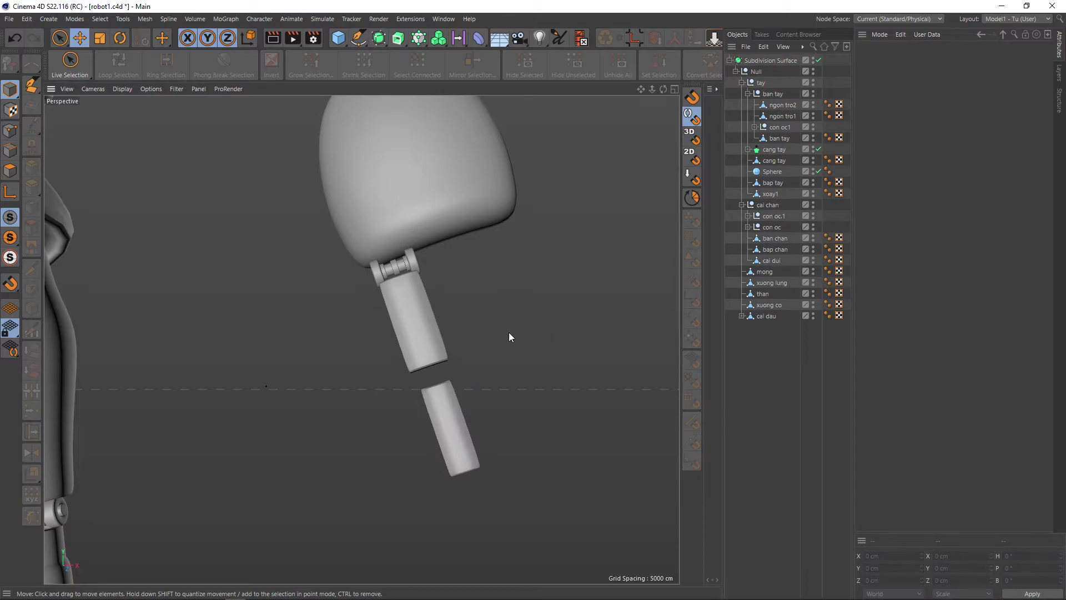
pyautogui.scroll(-3, 509, 333)
pyautogui.scroll(3, 419, 291)
pyautogui.scroll(4, 422, 291)
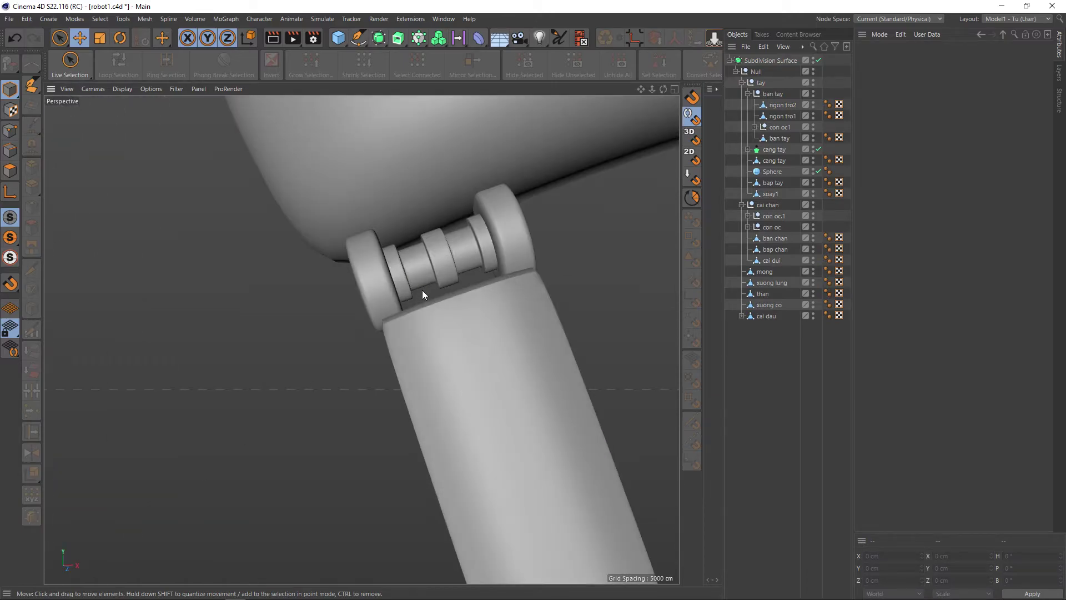
pyautogui.scroll(3, 479, 343)
pyautogui.scroll(3, 489, 364)
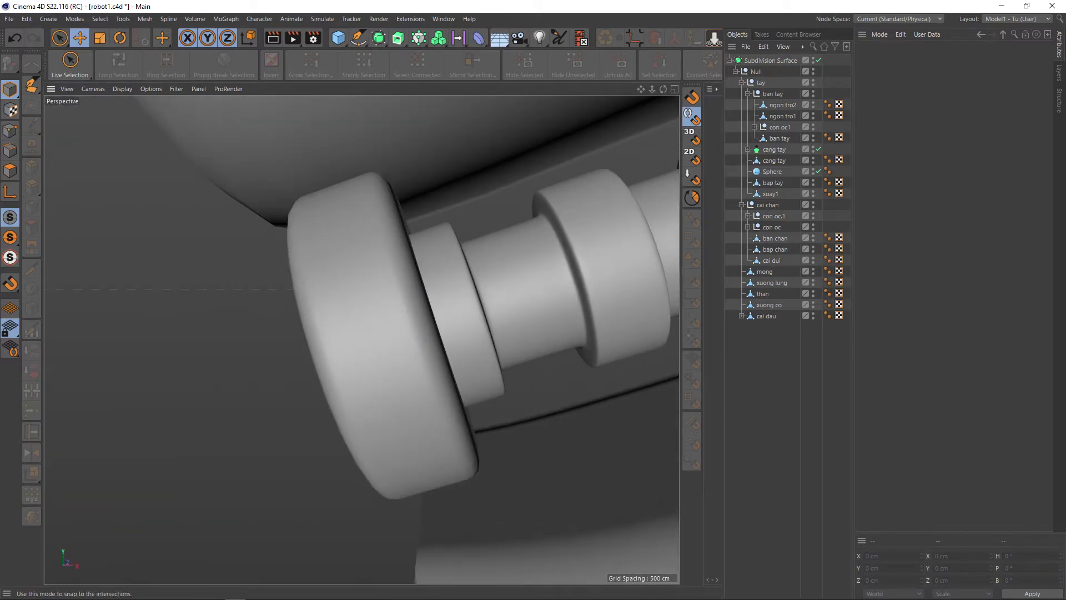
pyautogui.hotkey('alt', 'Tab')
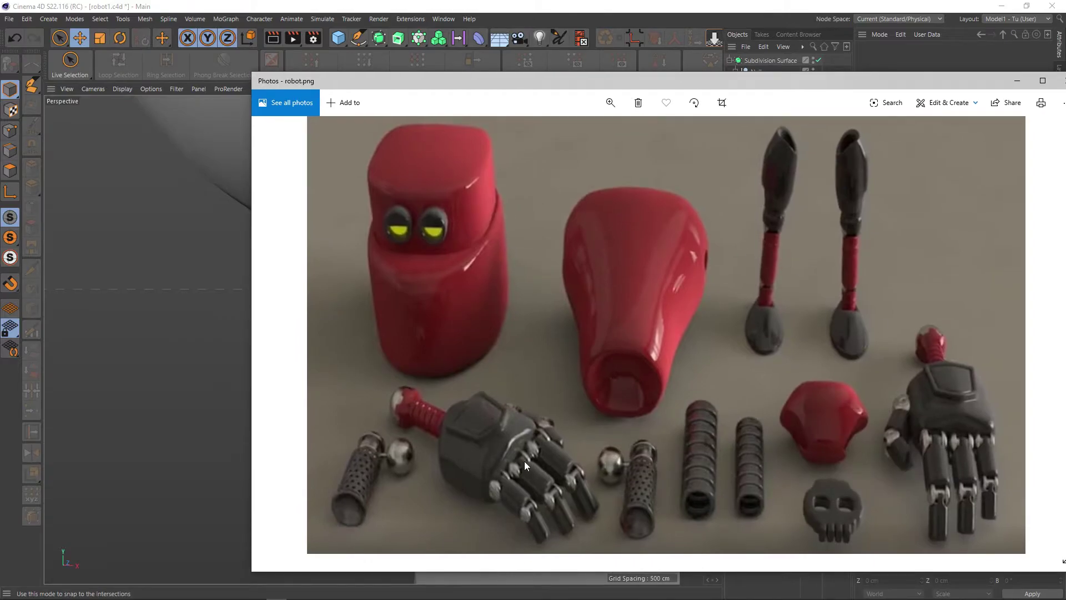
pyautogui.hotkey('alt', 'Tab')
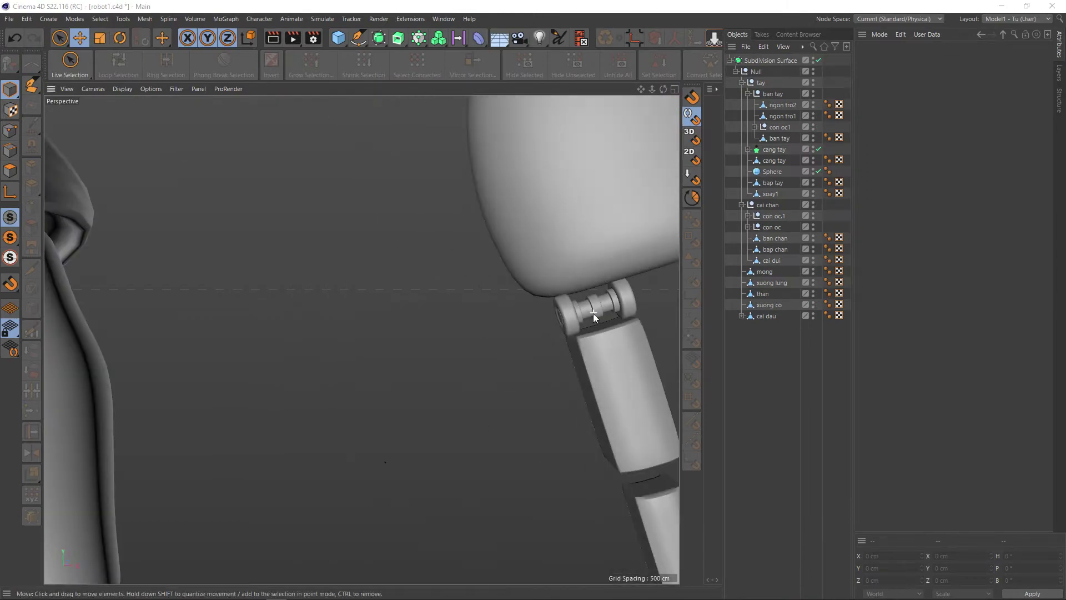
pyautogui.middleClick(591, 314)
pyautogui.middleClick(219, 254)
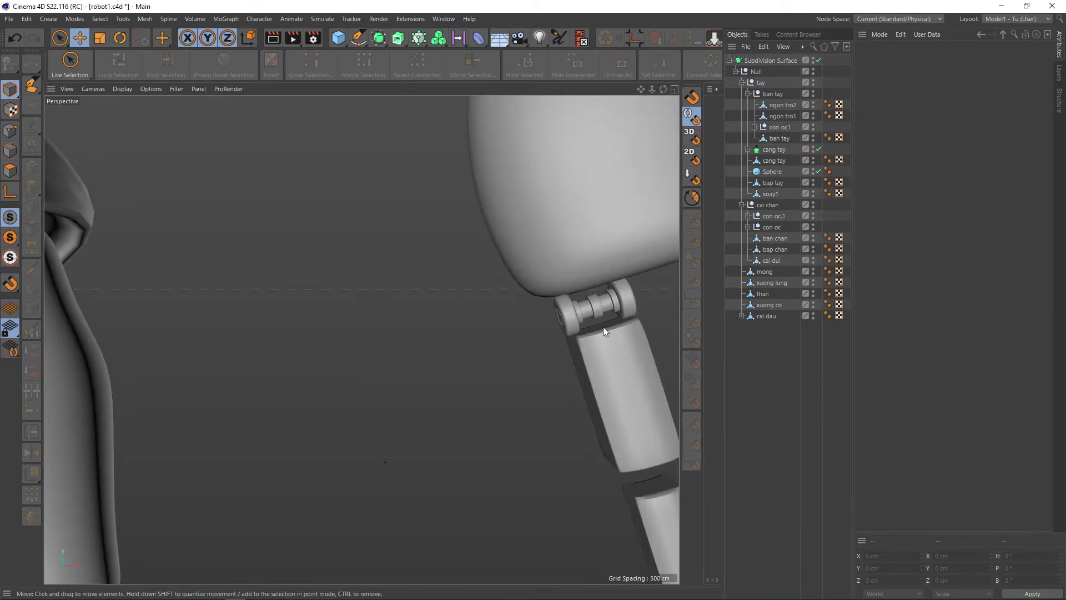
pyautogui.moveTo(602, 326); pyautogui.dragTo(569, 314, button='middle')
pyautogui.moveTo(568, 314)
pyautogui.keyDown('alt'); pyautogui.mouseDown()
pyautogui.moveTo(466, 315)
pyautogui.moveTo(464, 352)
pyautogui.moveTo(434, 326)
pyautogui.mouseUp(); pyautogui.keyUp('alt')
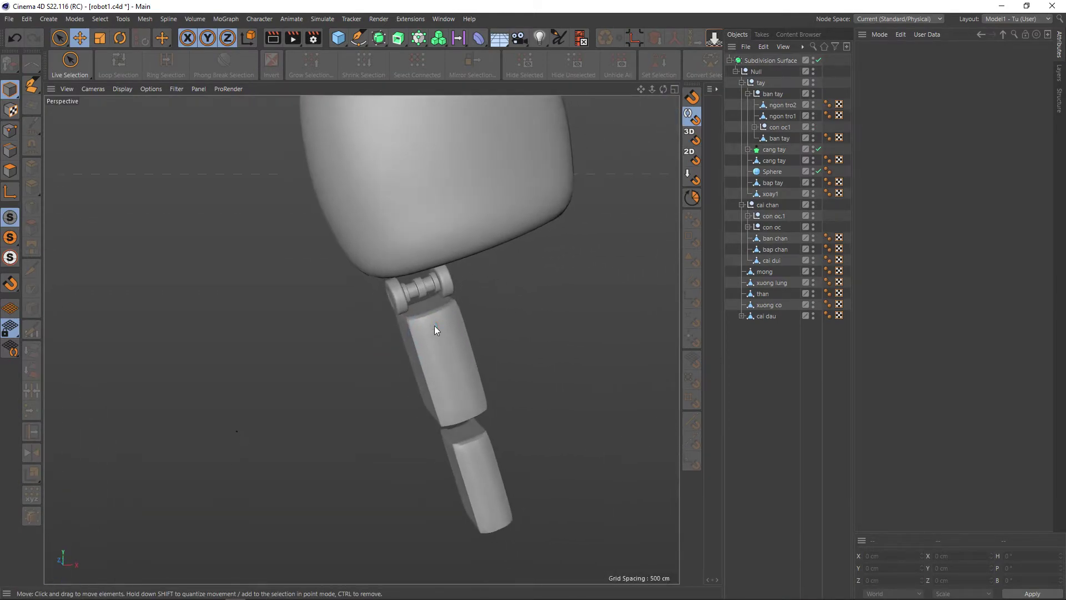
pyautogui.click(434, 326)
# Step: Turn off Subdivision Surface smoothing and zoom in on the finger
pyautogui.scroll(2, 414, 308)
pyautogui.press('q')
pyautogui.scroll(2, 414, 309)
pyautogui.scroll(2, 438, 313)
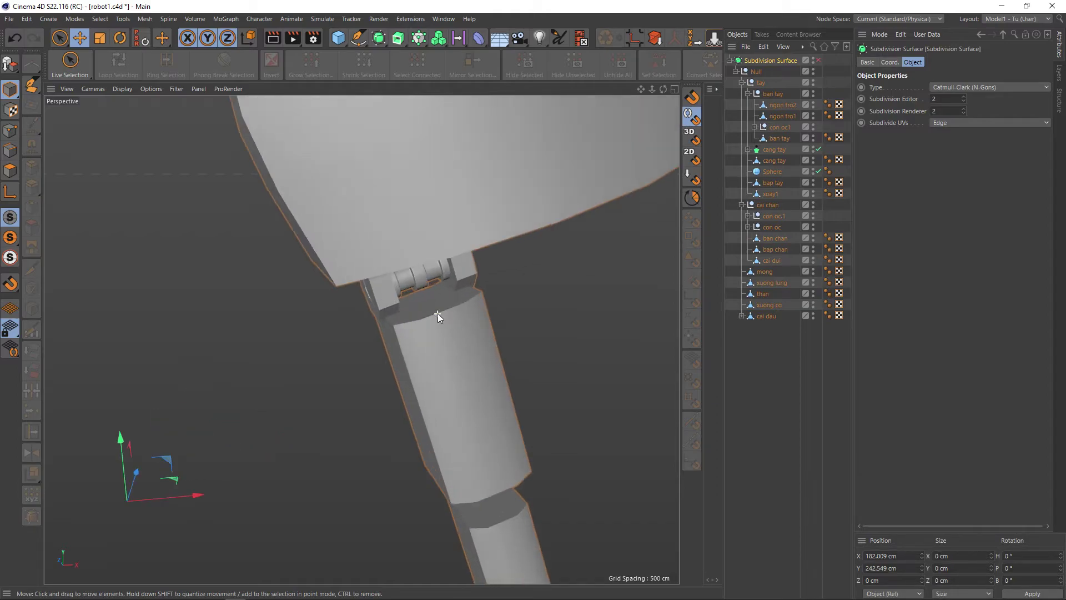
pyautogui.scroll(2, 441, 312)
pyautogui.scroll(2, 441, 311)
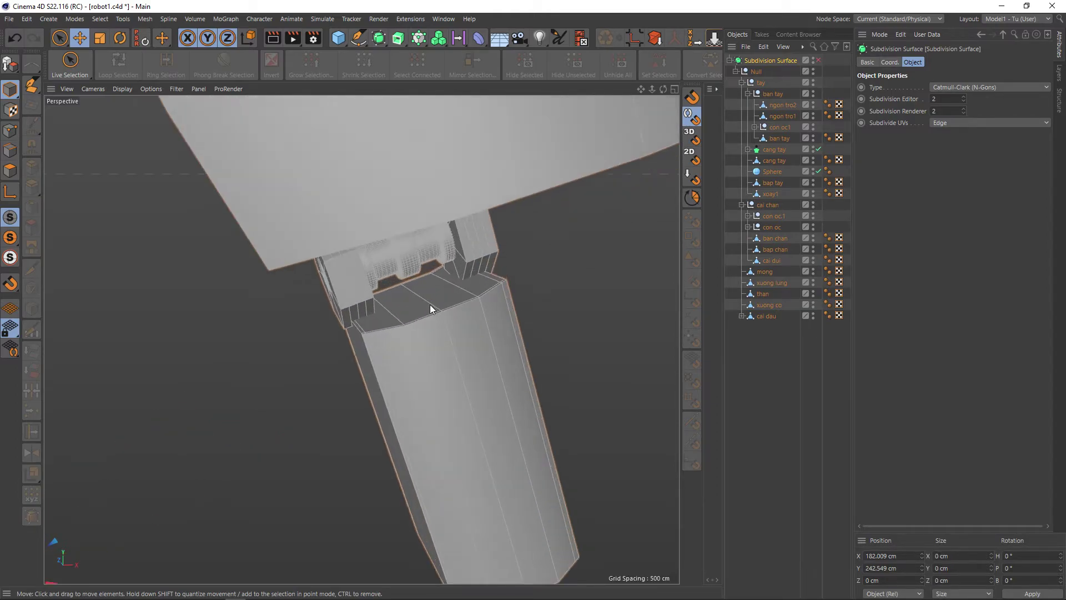
pyautogui.scroll(2, 443, 313)
pyautogui.scroll(1, 442, 312)
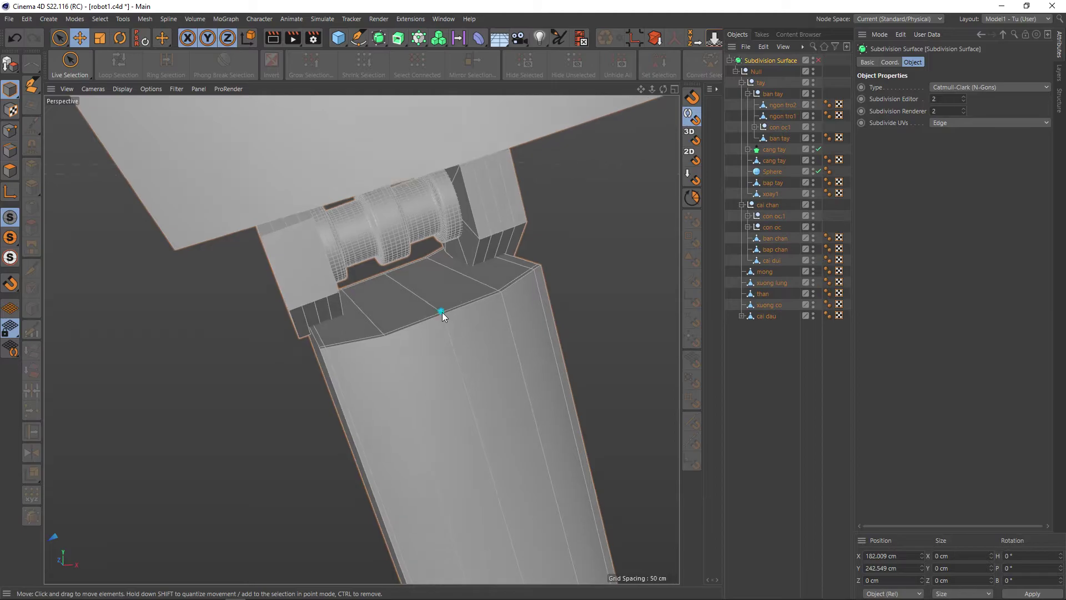
pyautogui.scroll(2, 444, 315)
pyautogui.scroll(2, 452, 316)
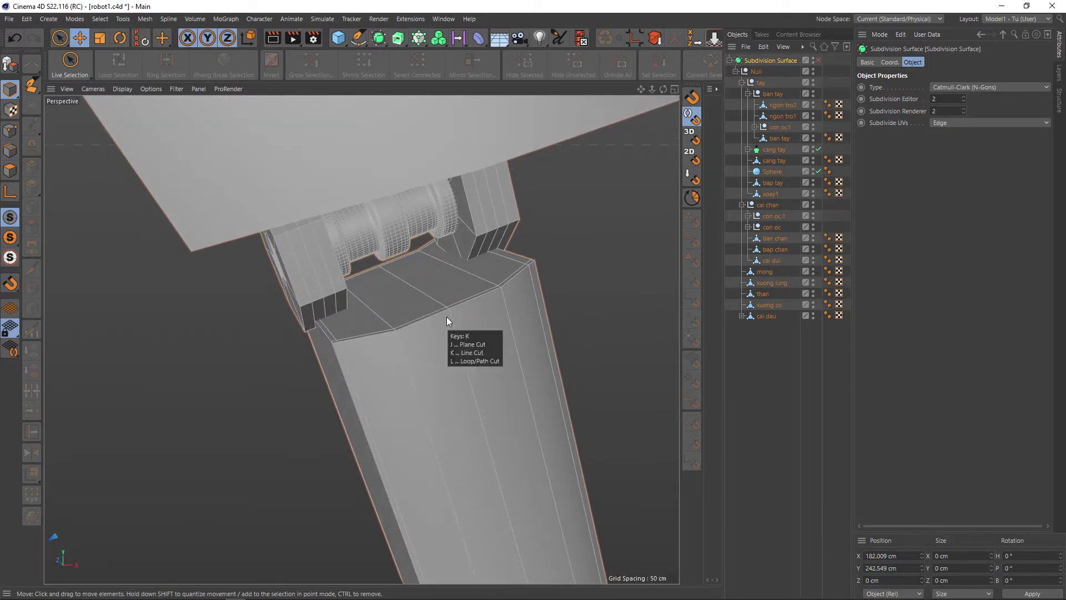
# Step: Select the ngon tro1 finger segment and pick two edge loops running over it
pyautogui.click(782, 116)
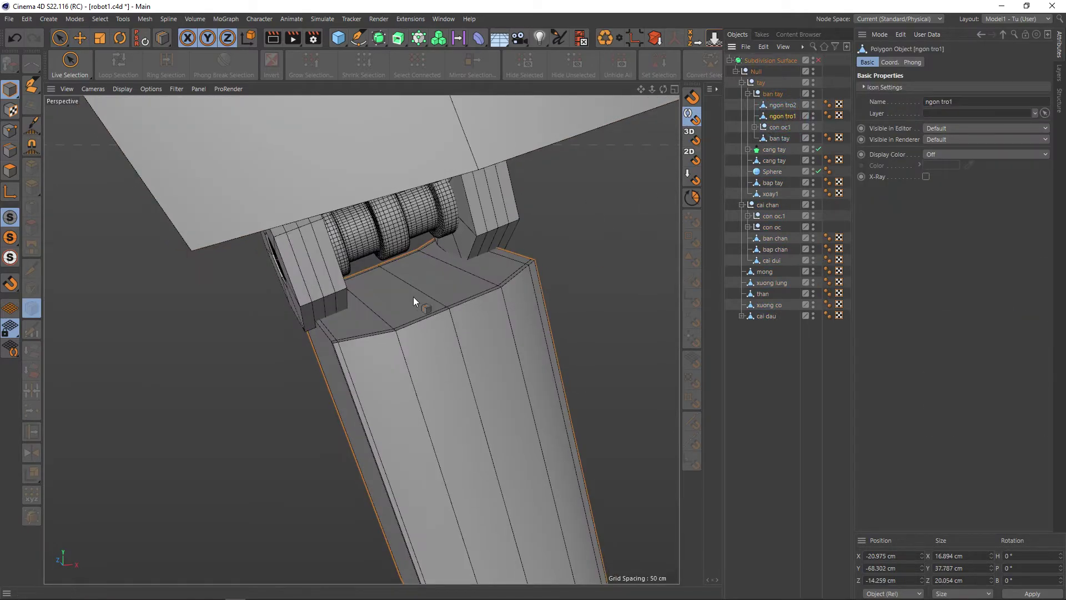
pyautogui.click(429, 293)
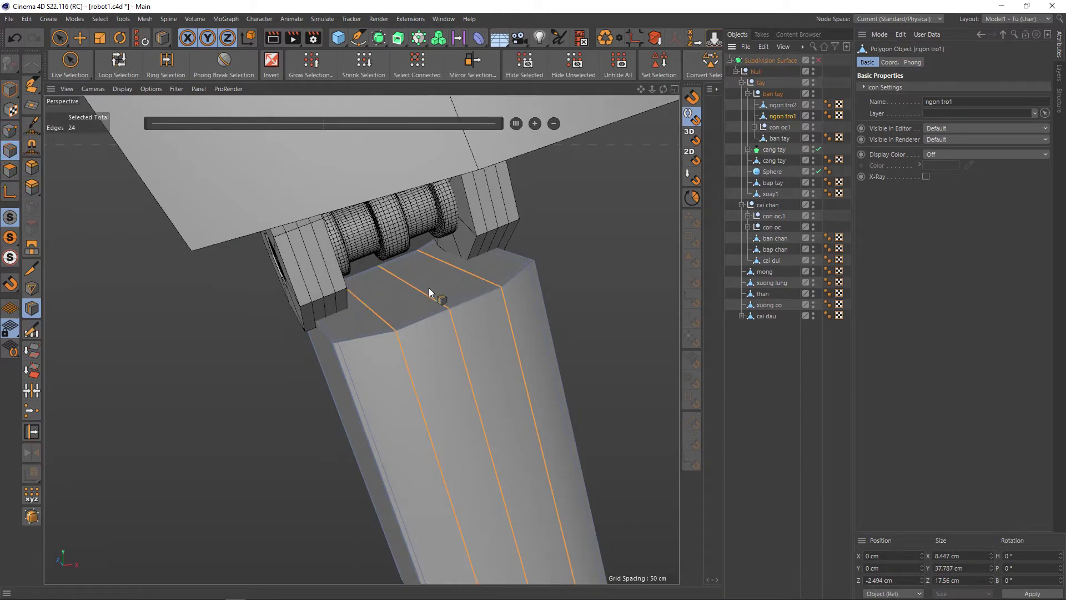
pyautogui.keyDown('alt'); pyautogui.moveTo(421, 293); pyautogui.dragTo(461, 289); pyautogui.keyUp('alt')
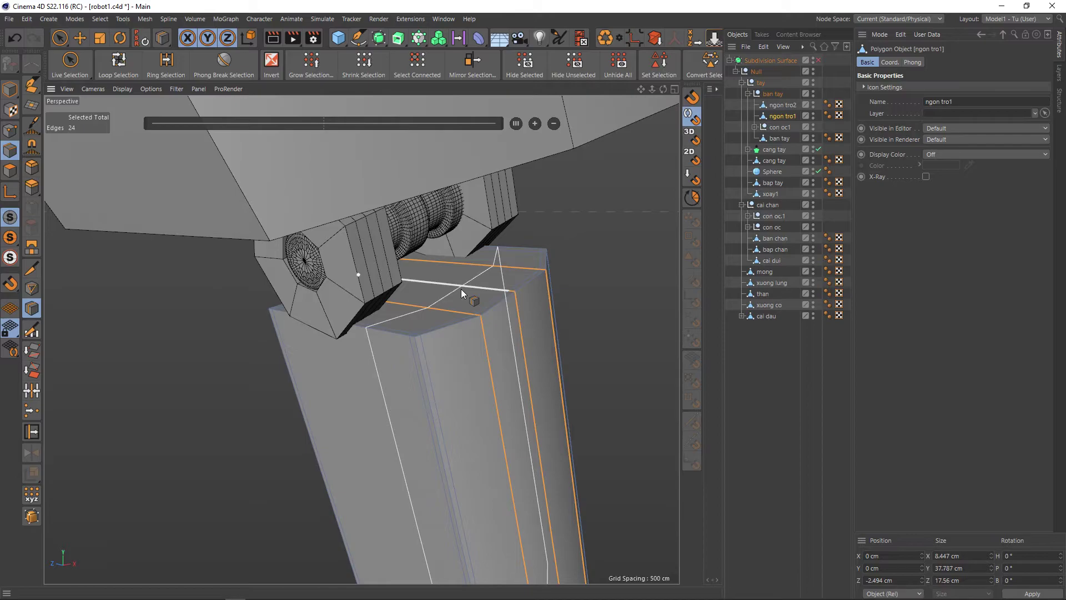
pyautogui.keyDown('shift'); pyautogui.click(461, 288); pyautogui.keyUp('shift')
pyautogui.keyDown('alt'); pyautogui.moveTo(481, 310); pyautogui.dragTo(463, 383); pyautogui.keyUp('alt')
# Step: Select the four top faces of ngon tro1 and extrude them upward into a short block
pyautogui.press('space')
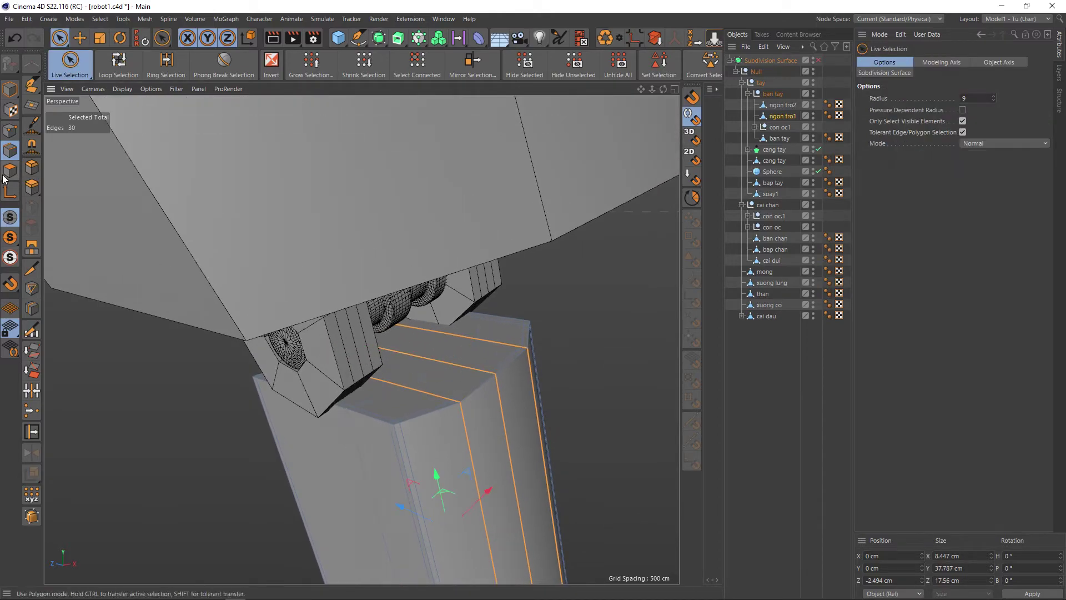
pyautogui.press('Return')
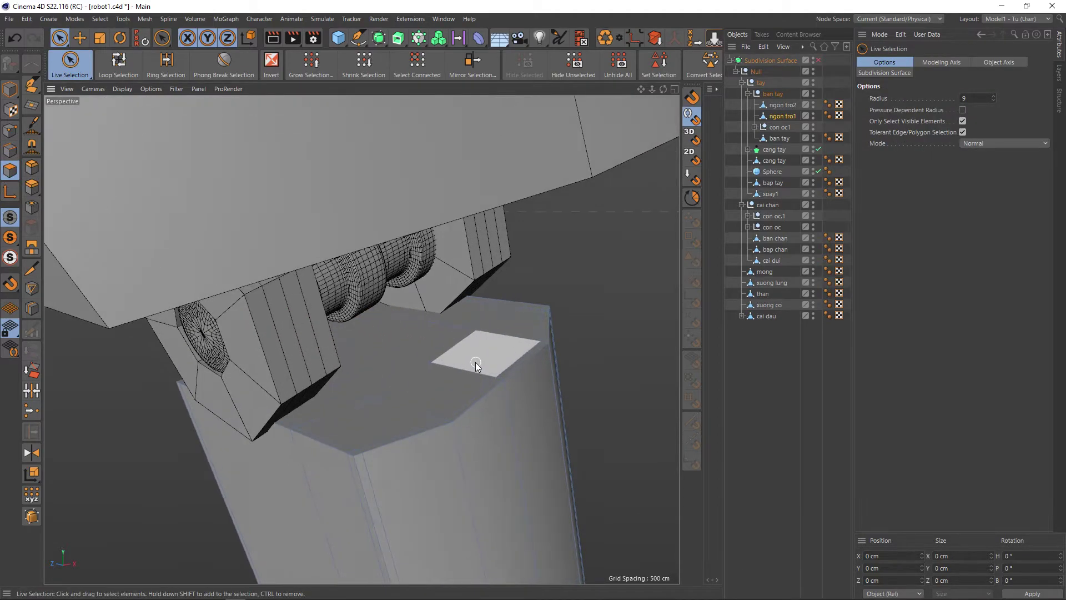
pyautogui.moveTo(476, 362)
pyautogui.keyDown('alt'); pyautogui.mouseDown()
pyautogui.moveTo(445, 394)
pyautogui.moveTo(468, 379)
pyautogui.mouseUp(); pyautogui.keyUp('alt')
pyautogui.click(438, 410)
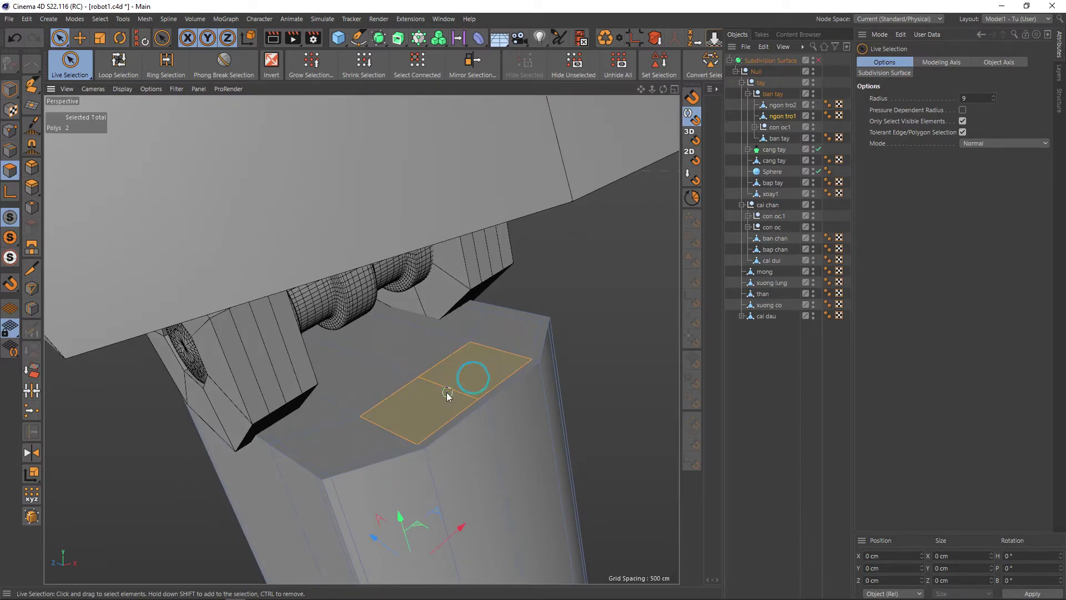
pyautogui.keyDown('shift'); pyautogui.click(487, 392); pyautogui.keyUp('shift')
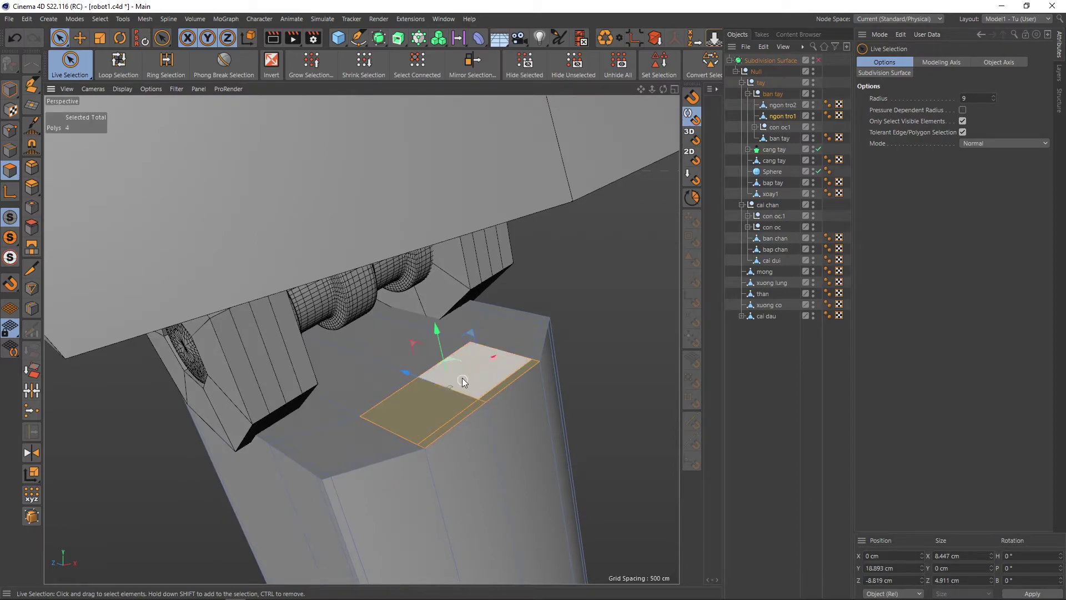
pyautogui.press('d')
pyautogui.moveTo(437, 333)
pyautogui.mouseDown()
pyautogui.moveTo(396, 225)
pyautogui.moveTo(474, 364)
pyautogui.moveTo(402, 350)
pyautogui.mouseUp()
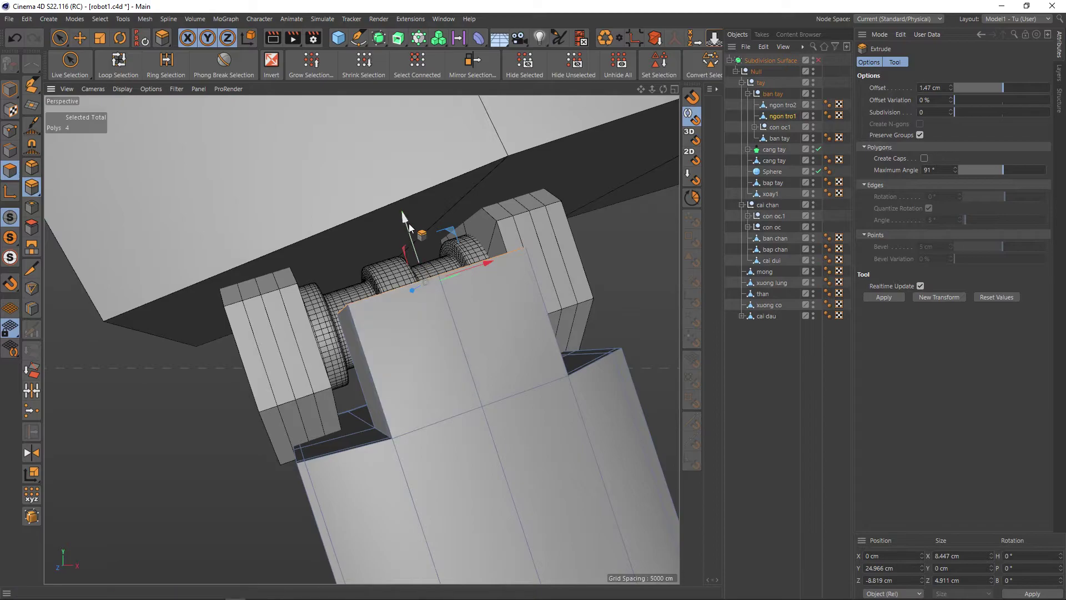
# Step: Extrude the top faces further up, about 7.6 cm, between the hinge wheels, then restore smoothing
pyautogui.press('q')
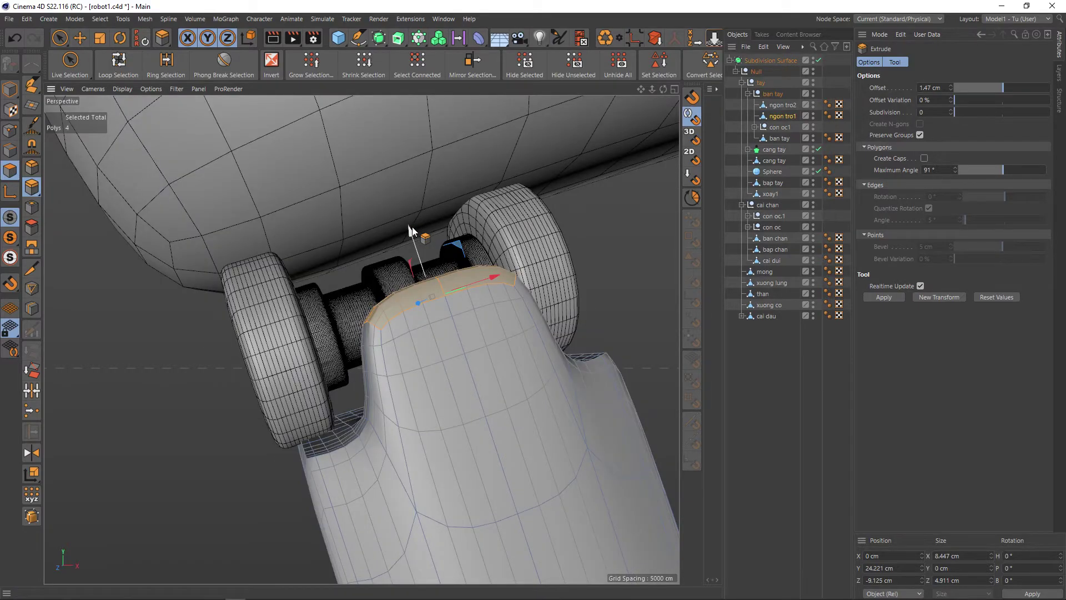
pyautogui.press('q')
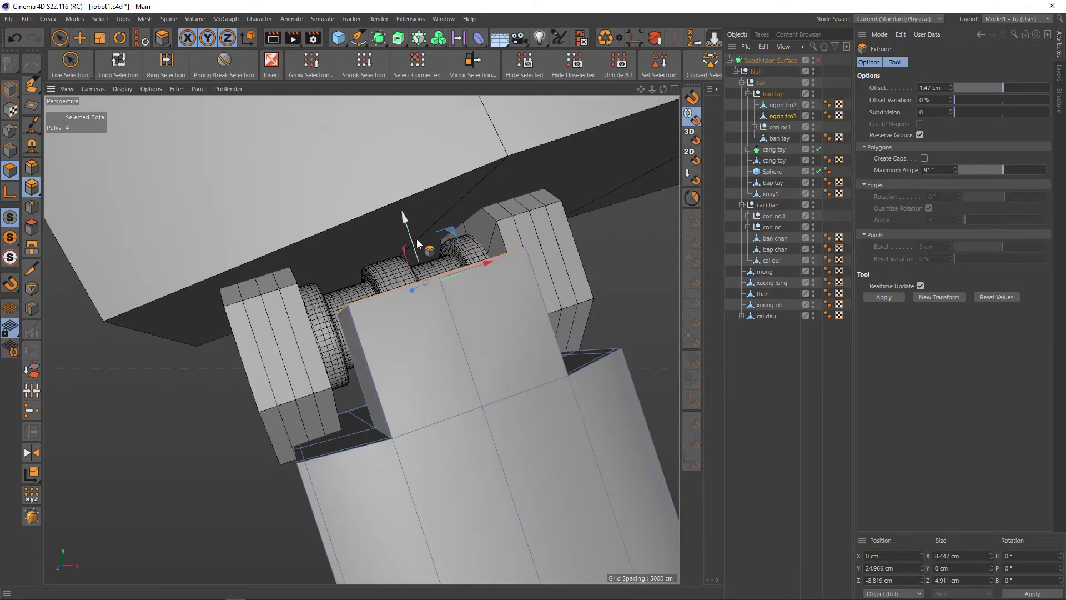
pyautogui.moveTo(446, 351); pyautogui.dragTo(371, 201)
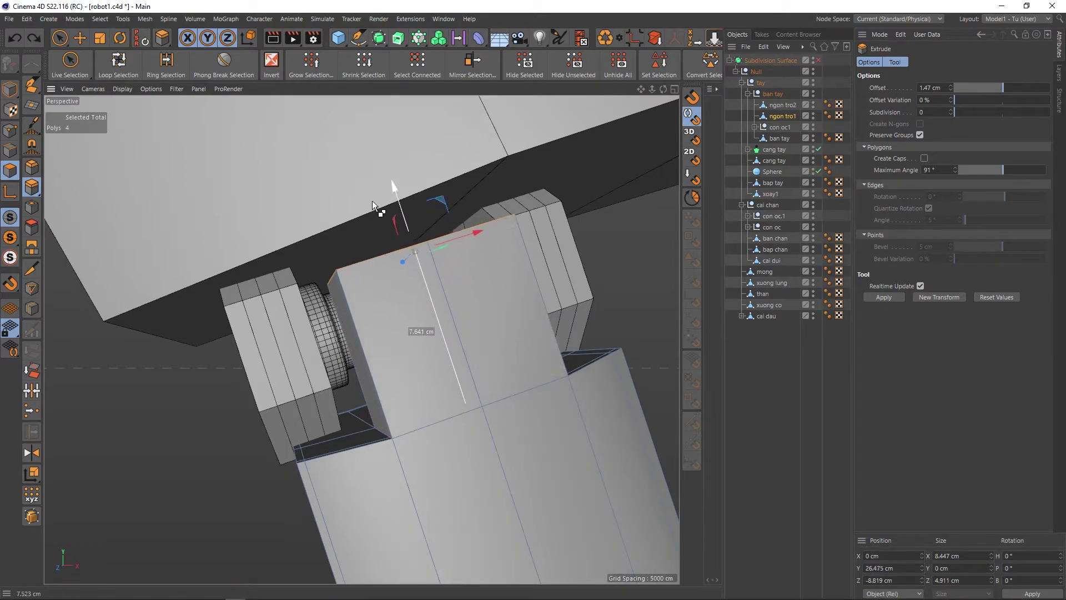
pyautogui.press('q')
# Step: Zoom out to view the whole smoothed arm and clear the face selection
pyautogui.scroll(-3, 419, 317)
pyautogui.scroll(-3, 426, 334)
pyautogui.scroll(-3, 426, 334)
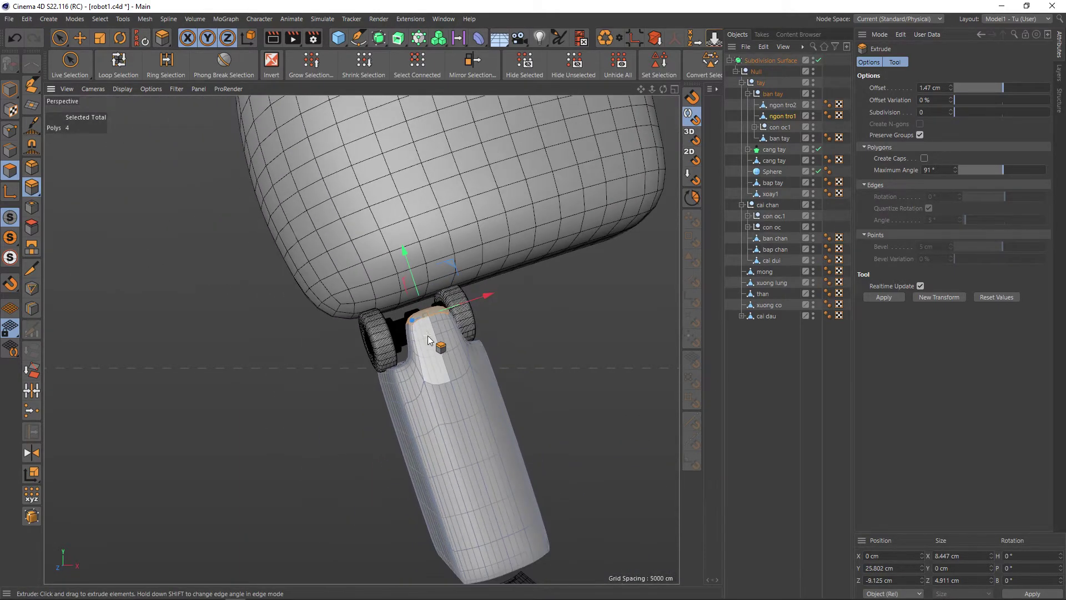
pyautogui.scroll(-2, 403, 354)
pyautogui.keyDown('alt'); pyautogui.moveTo(403, 354); pyautogui.dragTo(403, 372); pyautogui.keyUp('alt')
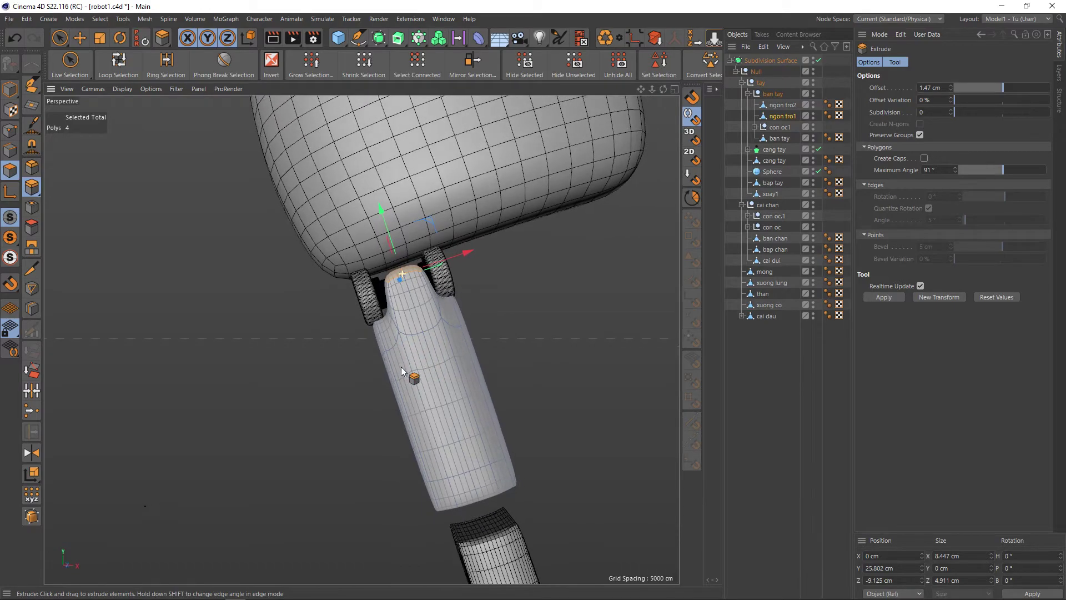
pyautogui.scroll(-2, 463, 381)
pyautogui.keyDown('alt'); pyautogui.moveTo(455, 373); pyautogui.dragTo(449, 326); pyautogui.keyUp('alt')
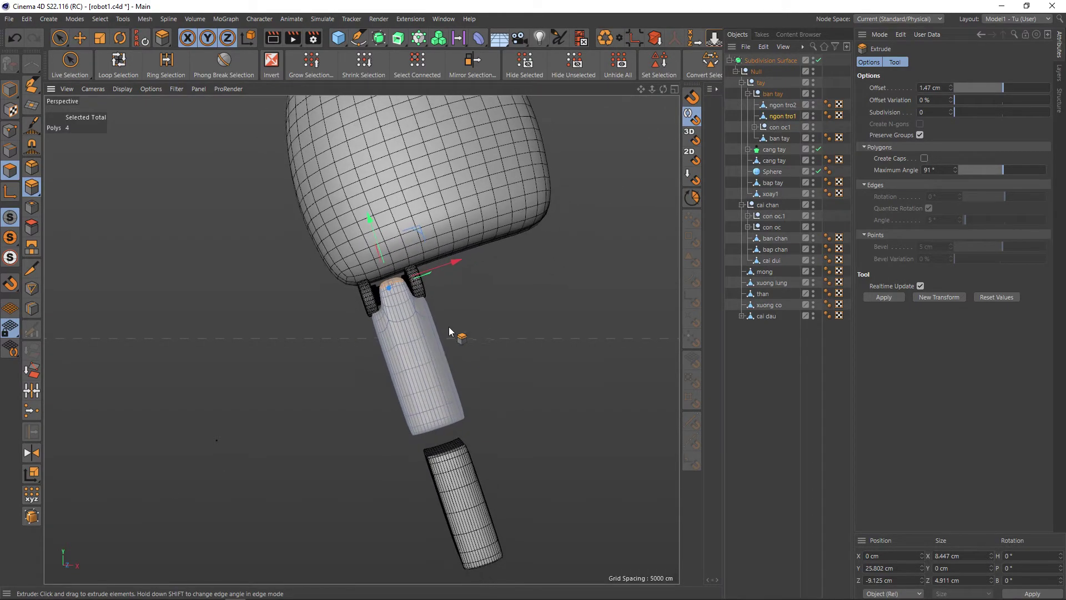
pyautogui.press('9')
pyautogui.click(515, 356)
pyautogui.scroll(2, 477, 400)
pyautogui.scroll(2, 444, 416)
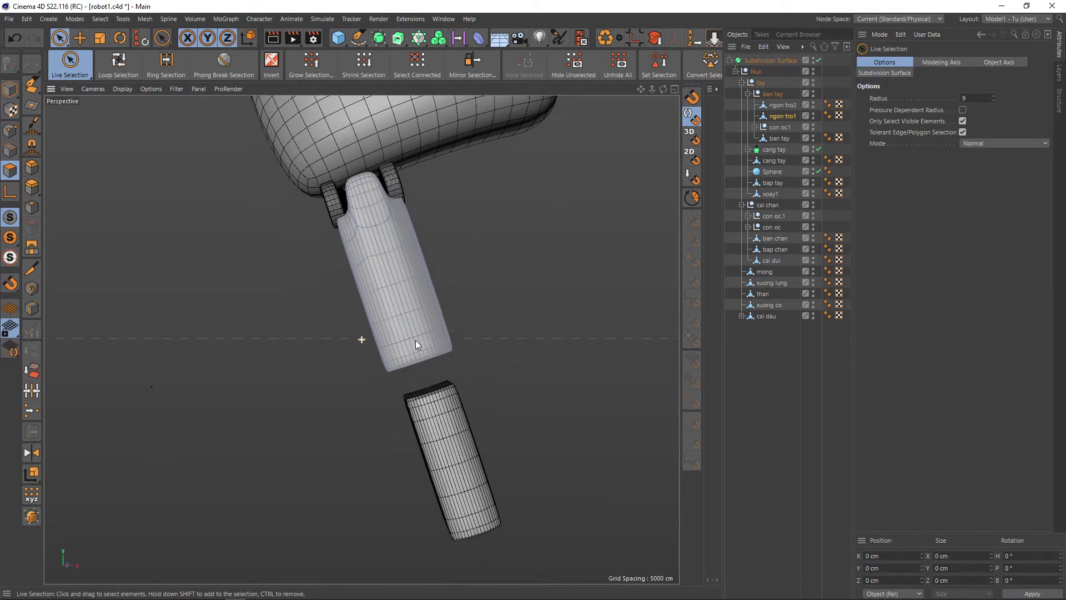
pyautogui.moveTo(423, 352)
pyautogui.keyDown('alt'); pyautogui.mouseDown()
pyautogui.moveTo(427, 335)
pyautogui.moveTo(438, 372)
pyautogui.mouseUp(); pyautogui.keyUp('alt')
# Step: Delete ngon tro2 and copy-paste ngon tro1 as the duplicate ngon tro1.1
pyautogui.click(776, 107)
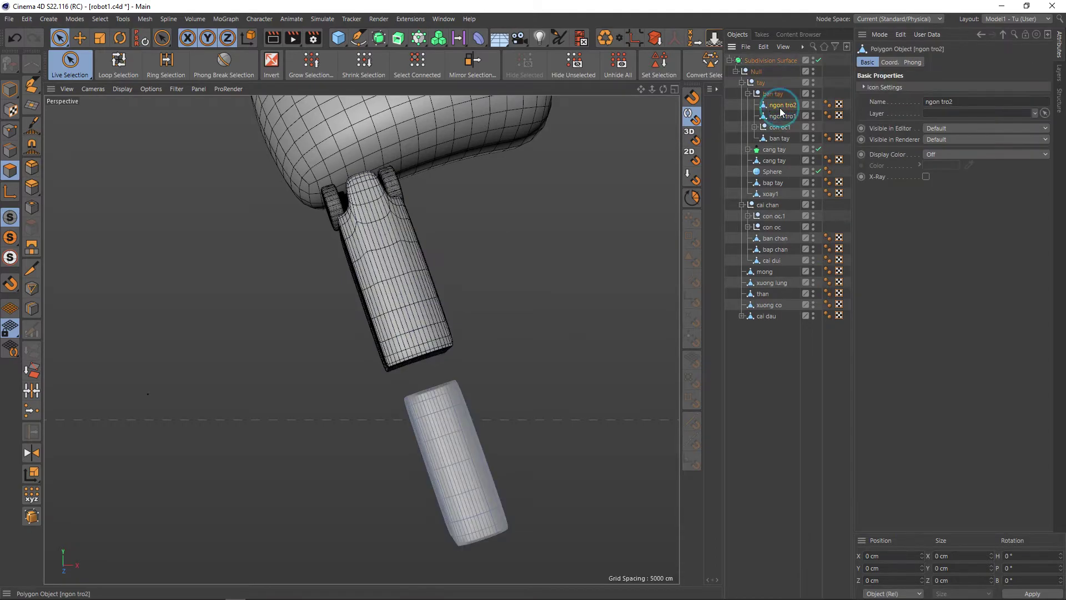
pyautogui.press('Delete')
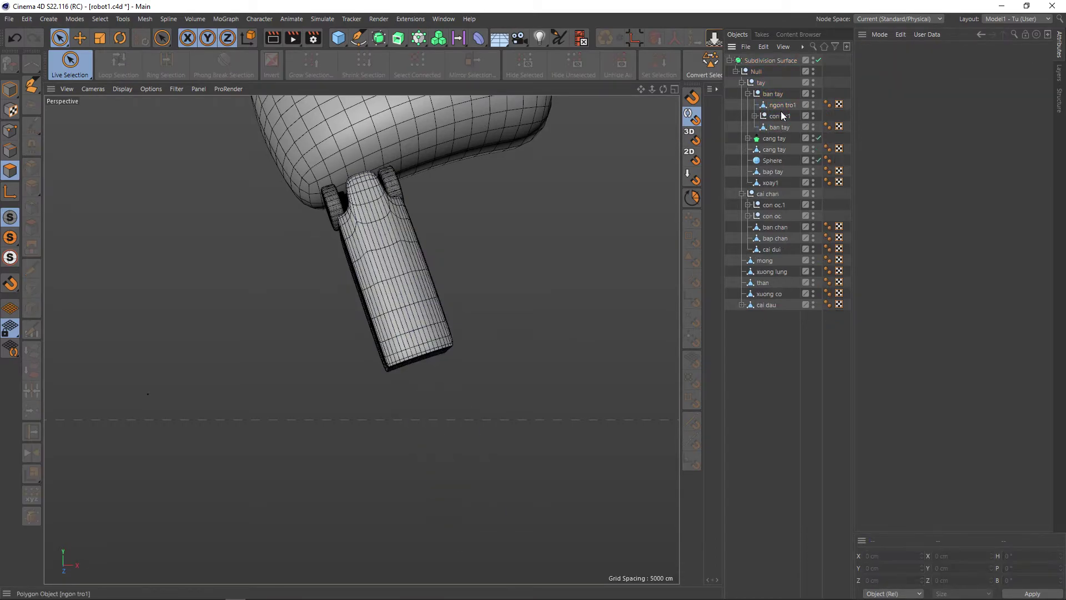
pyautogui.click(782, 107)
pyautogui.keyDown('alt'); pyautogui.moveTo(463, 302); pyautogui.dragTo(464, 304); pyautogui.keyUp('alt')
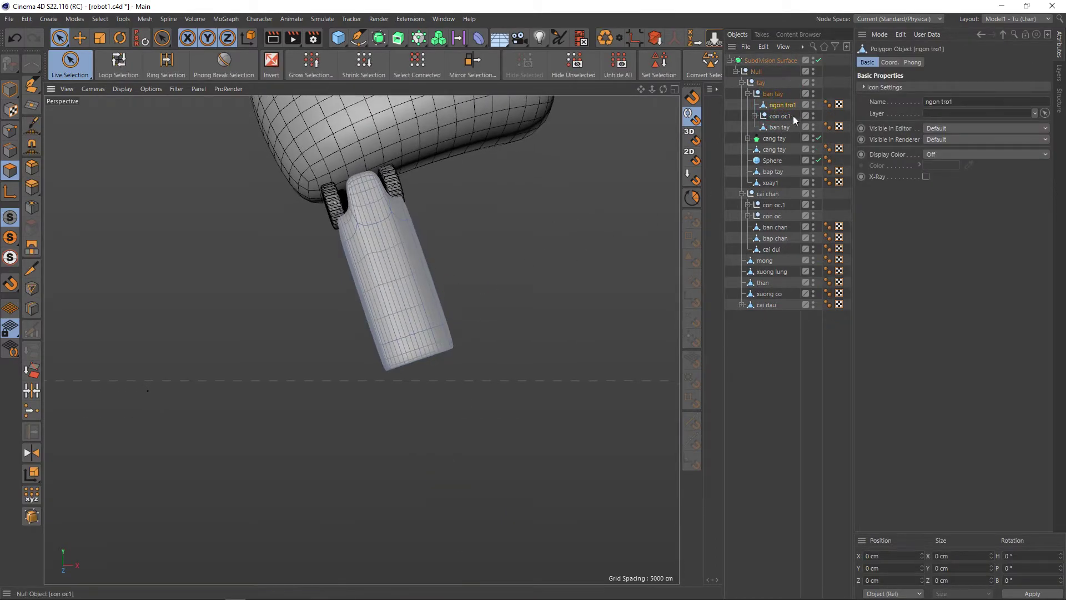
pyautogui.hotkey('ctrl', 'c')
pyautogui.hotkey('ctrl', 'v')
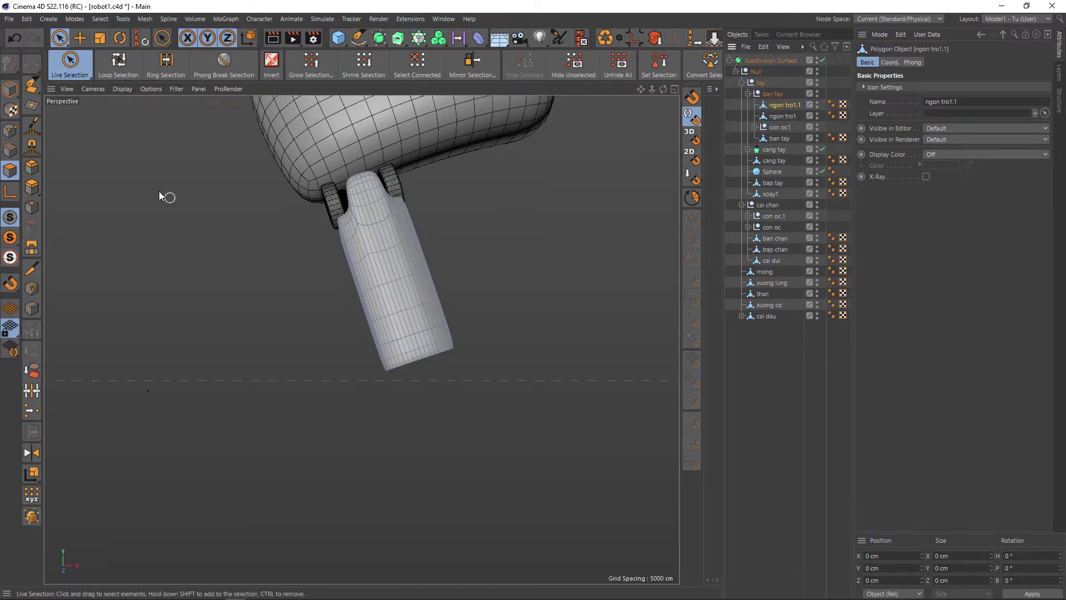
# Step: In Model mode, test-move the copy down the arm and undo the move
pyautogui.click(10, 89)
pyautogui.moveTo(375, 226); pyautogui.dragTo(442, 437)
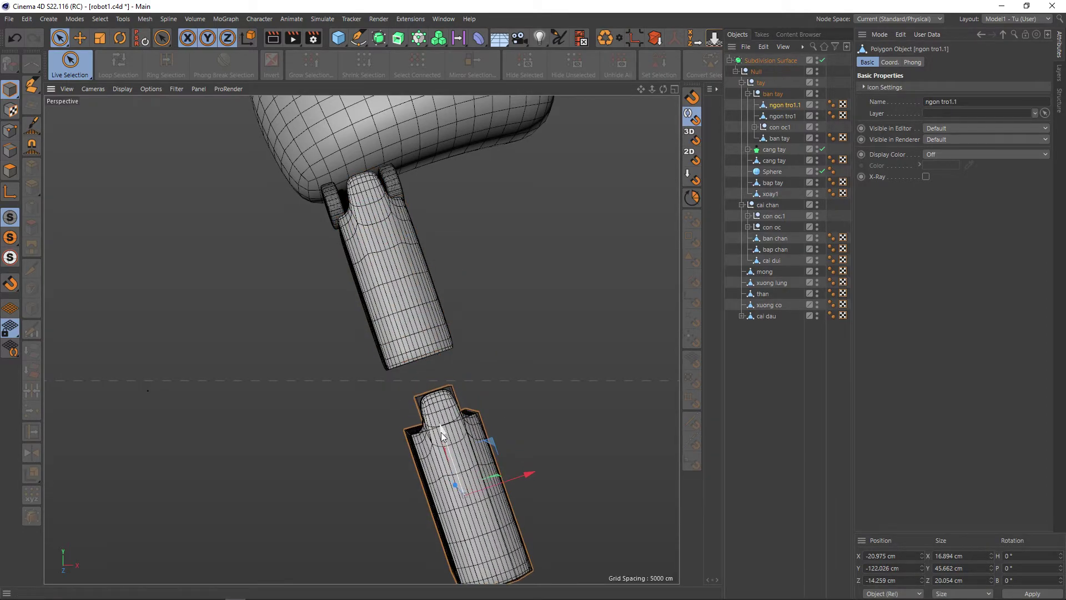
pyautogui.hotkey('ctrl', 'z')
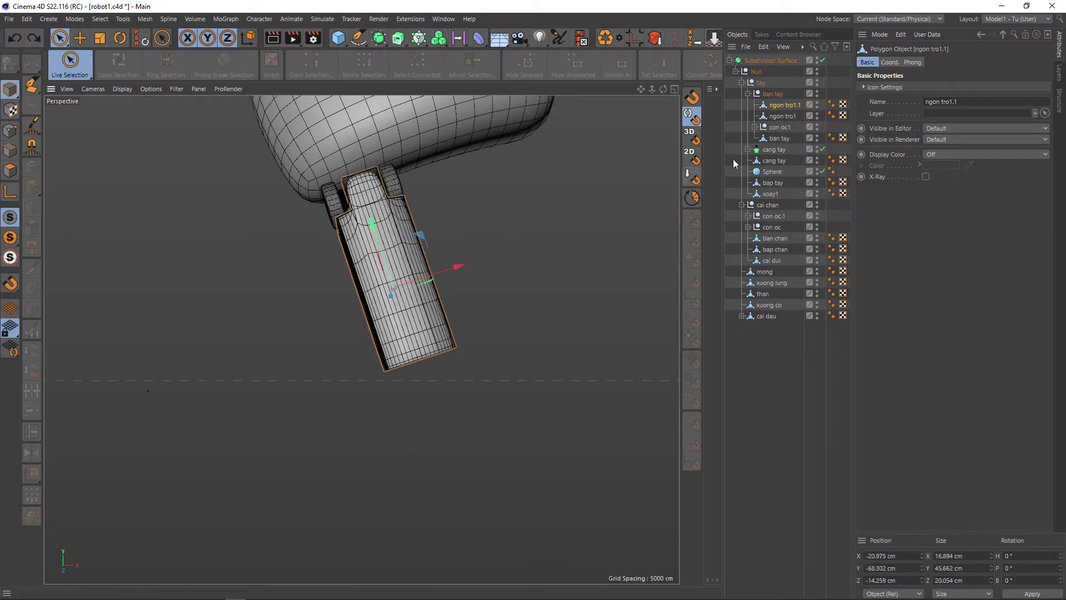
# Step: Delete the pasted duplicate finger segment and orbit around the arm to inspect it
pyautogui.press('Delete')
pyautogui.click(777, 117)
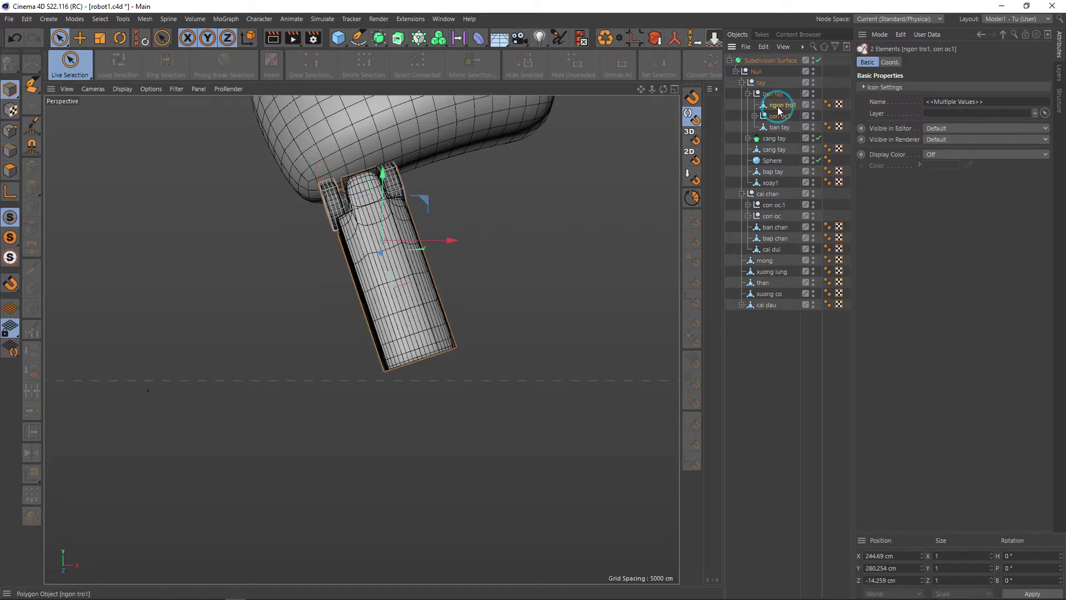
pyautogui.keyDown('alt'); pyautogui.moveTo(412, 281); pyautogui.dragTo(447, 300); pyautogui.keyUp('alt')
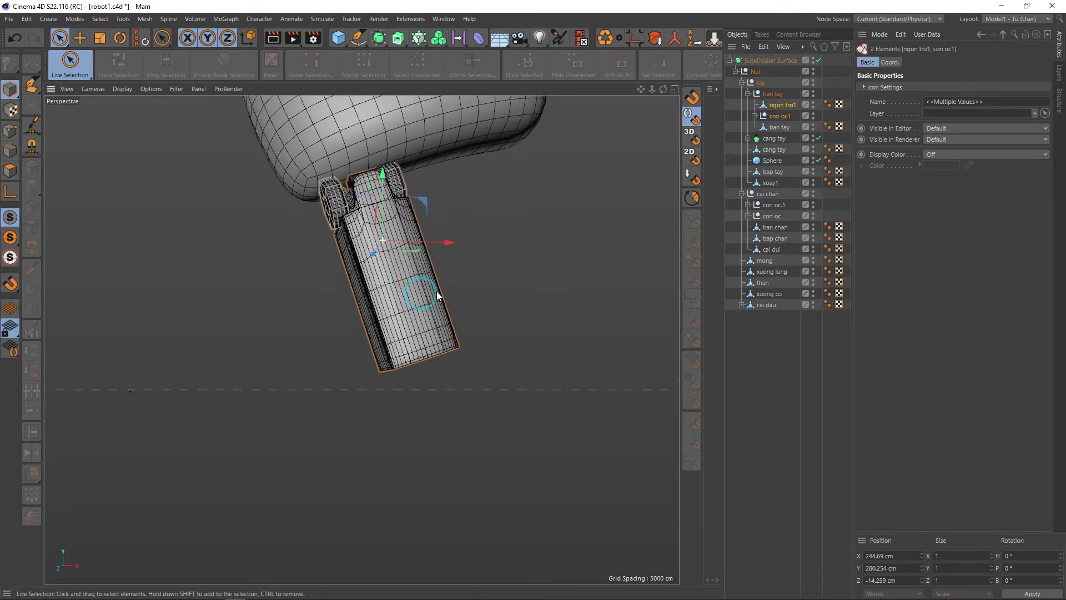
pyautogui.moveTo(476, 250)
pyautogui.keyDown('alt'); pyautogui.mouseDown()
pyautogui.moveTo(542, 238)
pyautogui.moveTo(494, 247)
pyautogui.moveTo(186, 8)
pyautogui.mouseUp(); pyautogui.keyUp('alt')
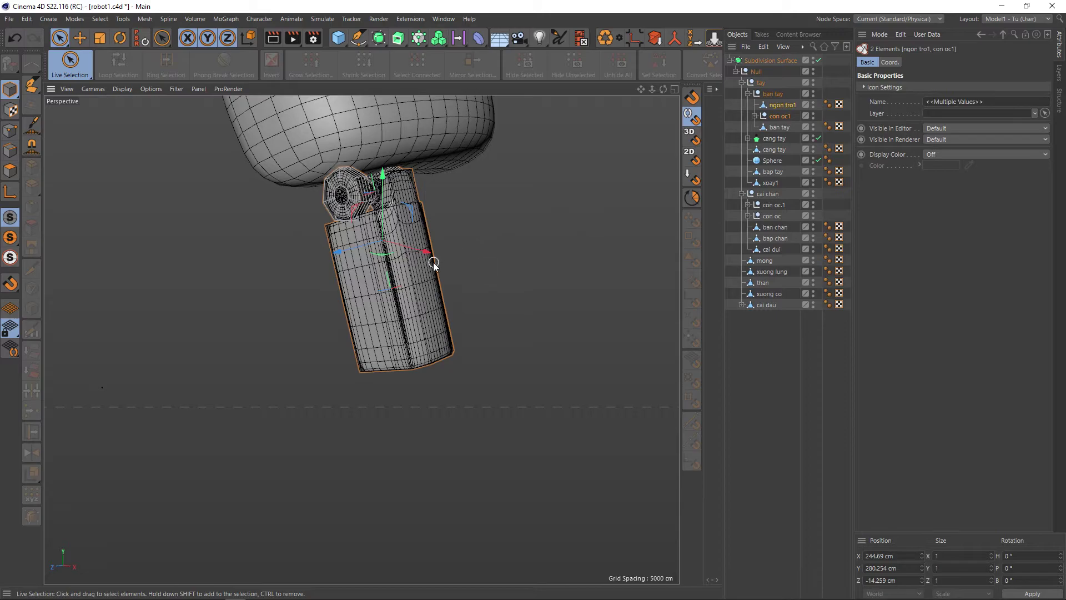
pyautogui.keyDown('alt'); pyautogui.moveTo(433, 263); pyautogui.dragTo(430, 281); pyautogui.keyUp('alt')
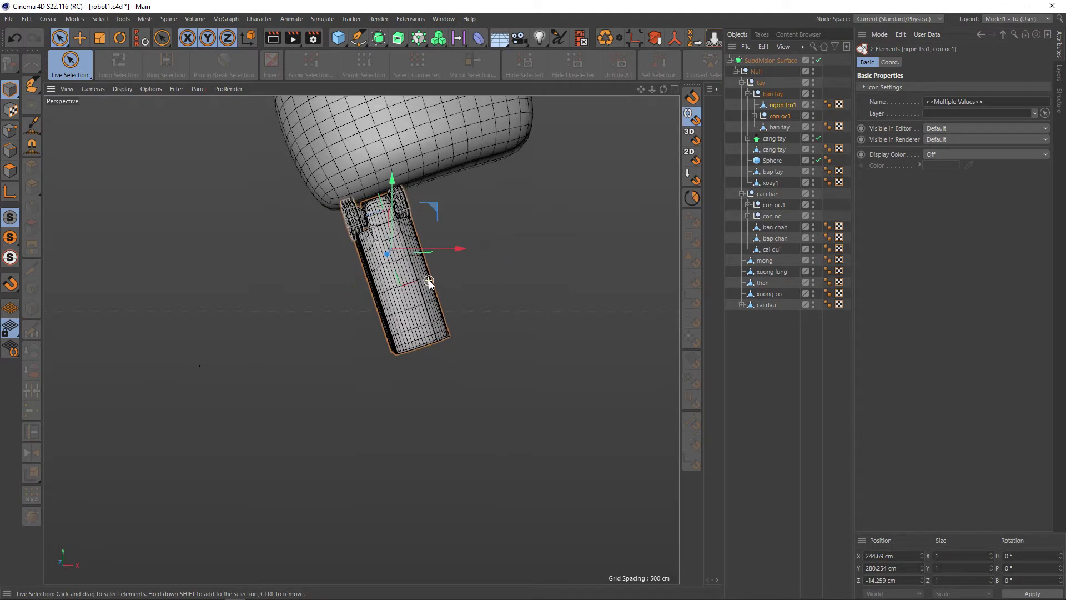
pyautogui.keyDown('alt'); pyautogui.moveTo(429, 281); pyautogui.dragTo(360, 336); pyautogui.keyUp('alt')
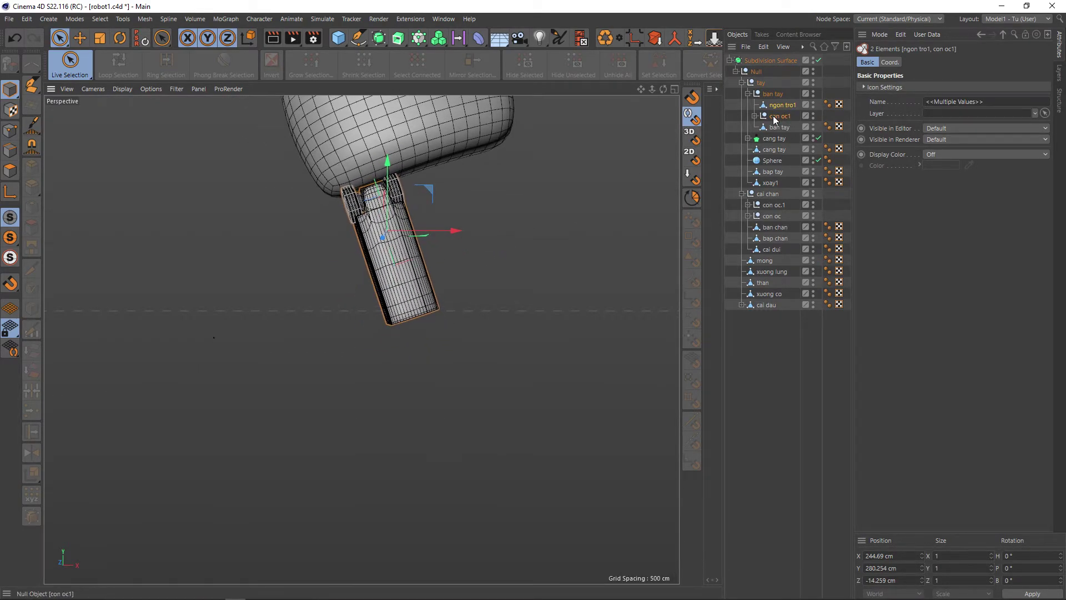
# Step: Drag copies of con oc1 and ngon tro1 below the first finger, then regroup them in the hierarchy
pyautogui.click(773, 115)
pyautogui.moveTo(367, 157); pyautogui.dragTo(418, 268)
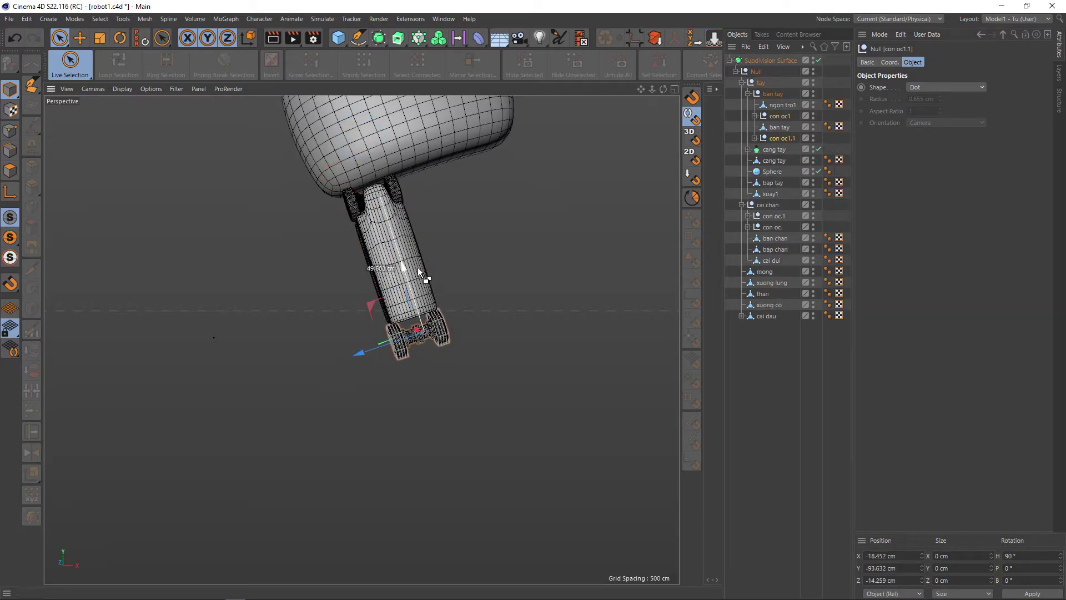
pyautogui.click(780, 115)
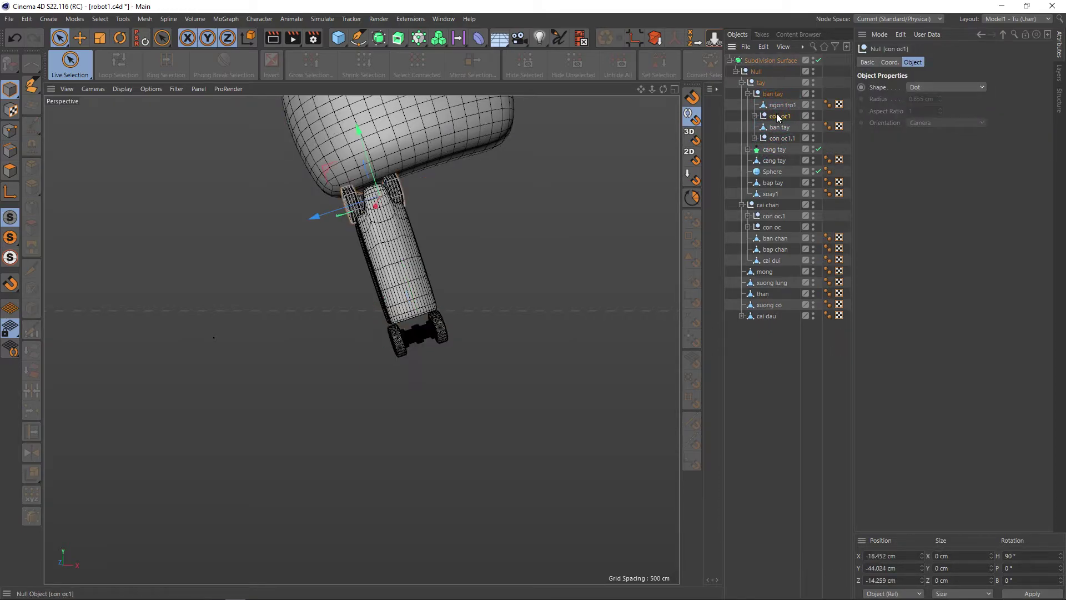
pyautogui.click(781, 105)
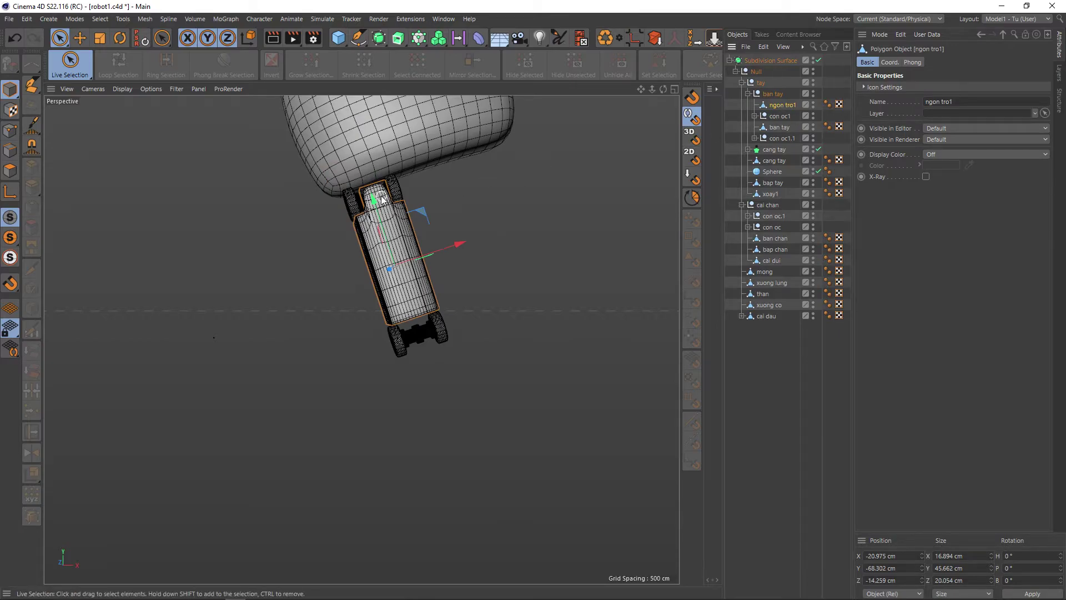
pyautogui.keyDown('ctrl'); pyautogui.moveTo(379, 206); pyautogui.dragTo(423, 332); pyautogui.keyUp('ctrl')
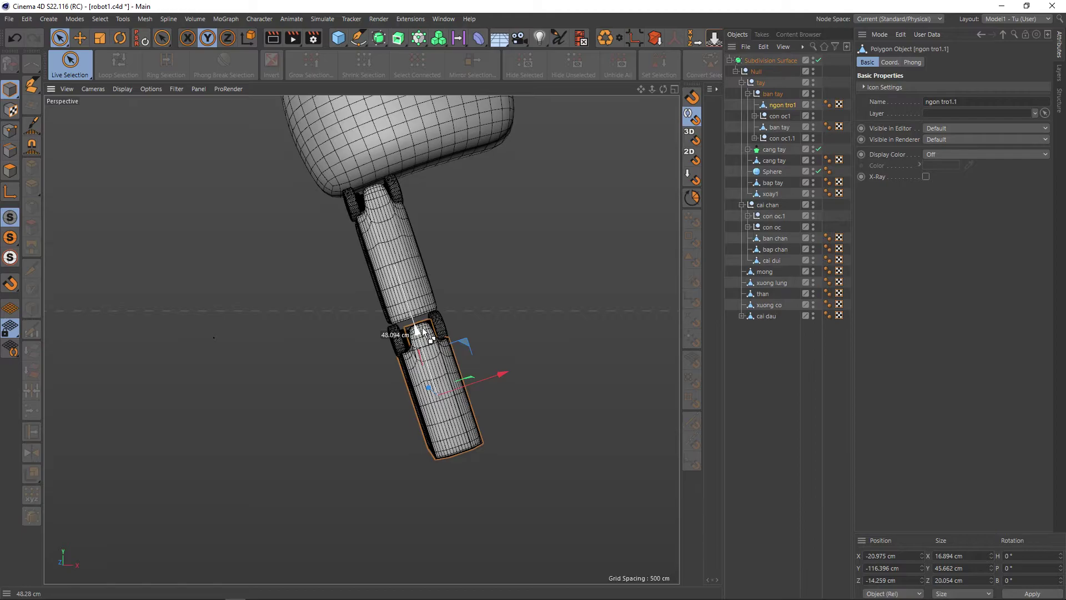
pyautogui.click(780, 138)
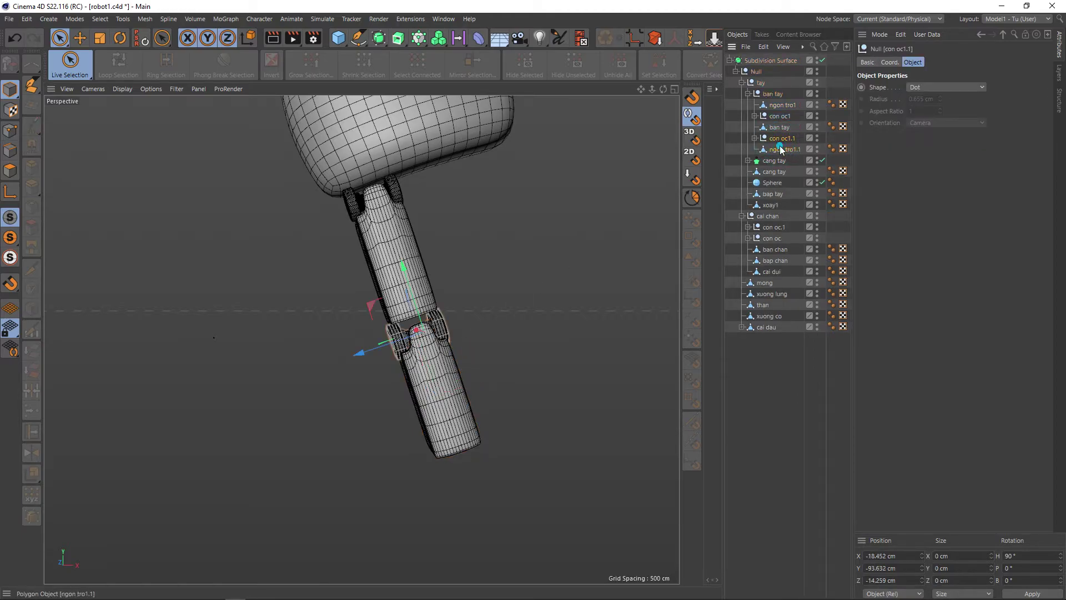
pyautogui.keyDown('ctrl'); pyautogui.click(779, 146); pyautogui.keyUp('ctrl')
pyautogui.moveTo(779, 140); pyautogui.dragTo(779, 101)
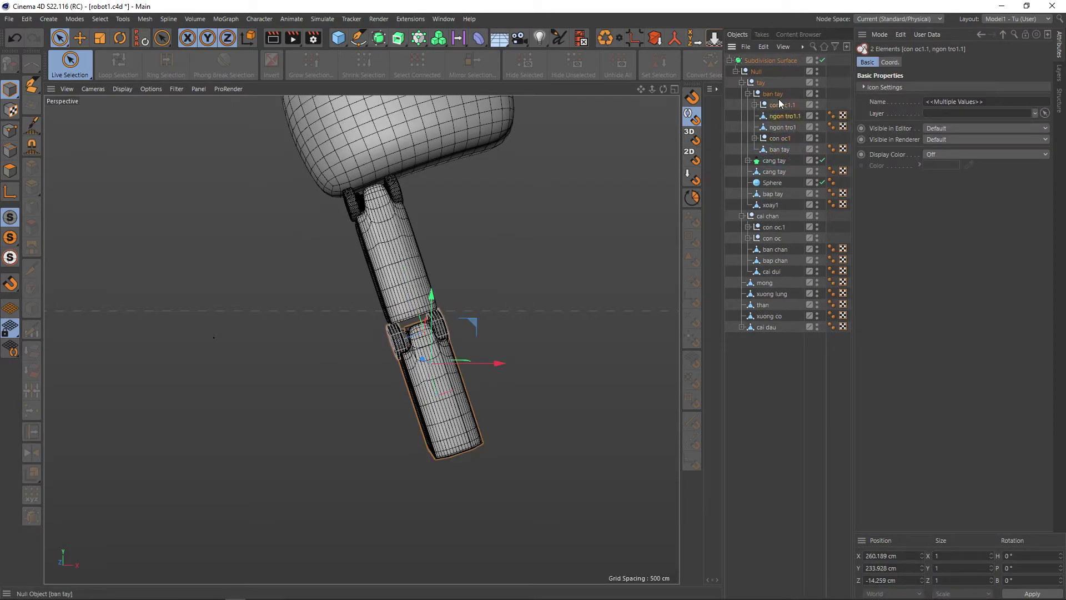
# Step: Scale the copied joint and finger down to 84.2%, then reselect the con oc1.1 joint
pyautogui.press('t')
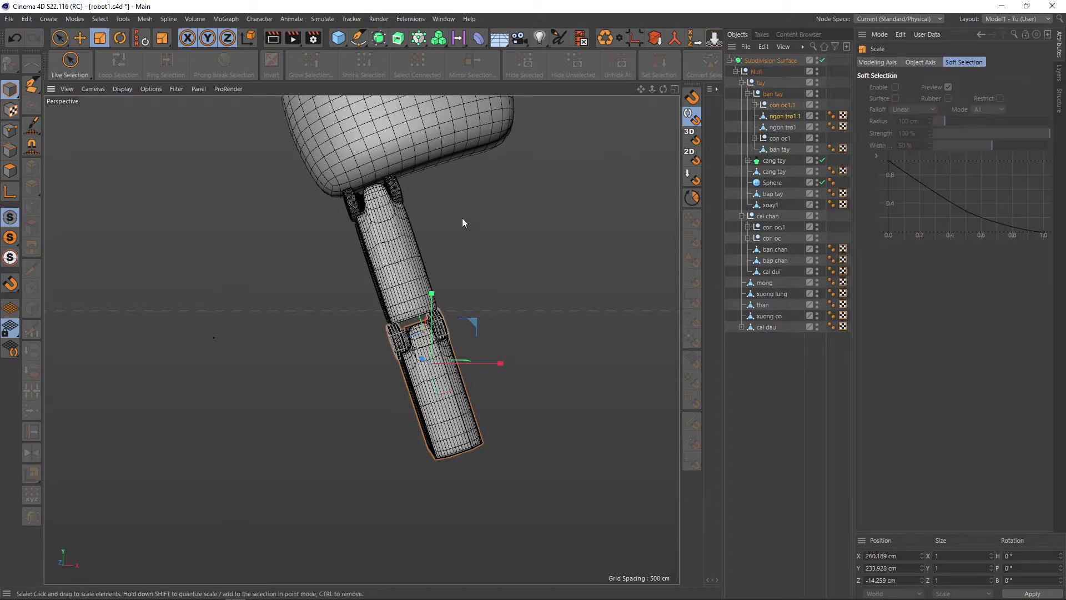
pyautogui.moveTo(511, 236); pyautogui.dragTo(437, 259)
pyautogui.click(488, 302)
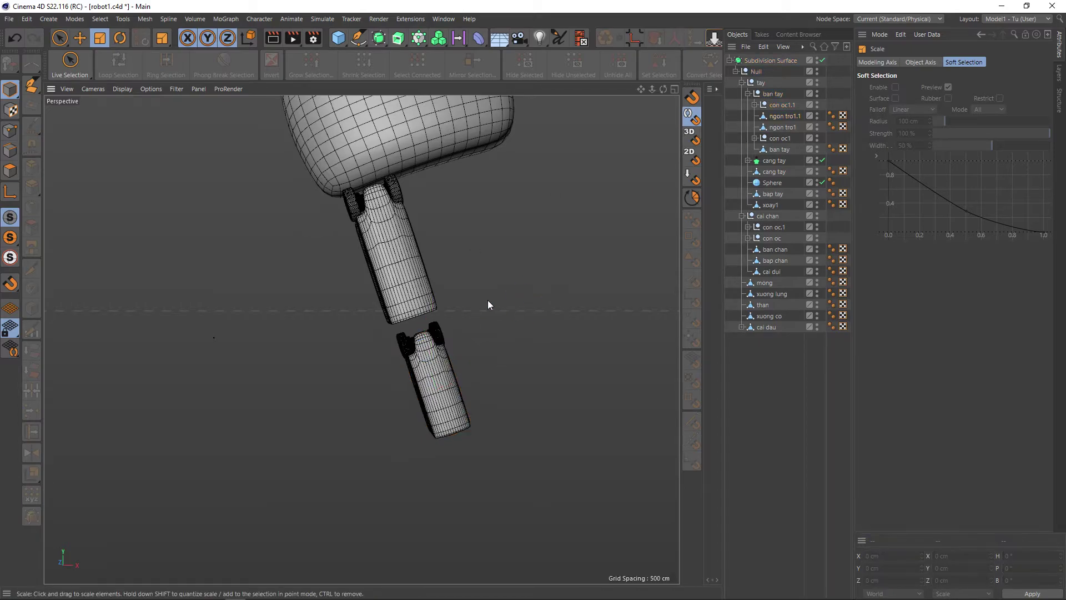
pyautogui.scroll(3, 488, 302)
pyautogui.click(788, 105)
pyautogui.press('e')
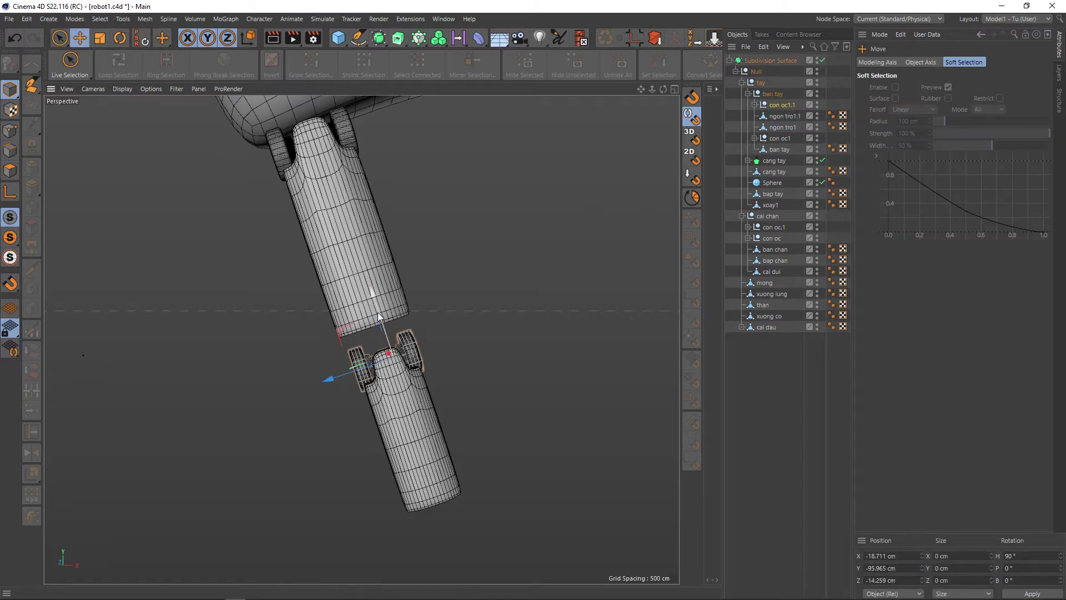
pyautogui.press('t')
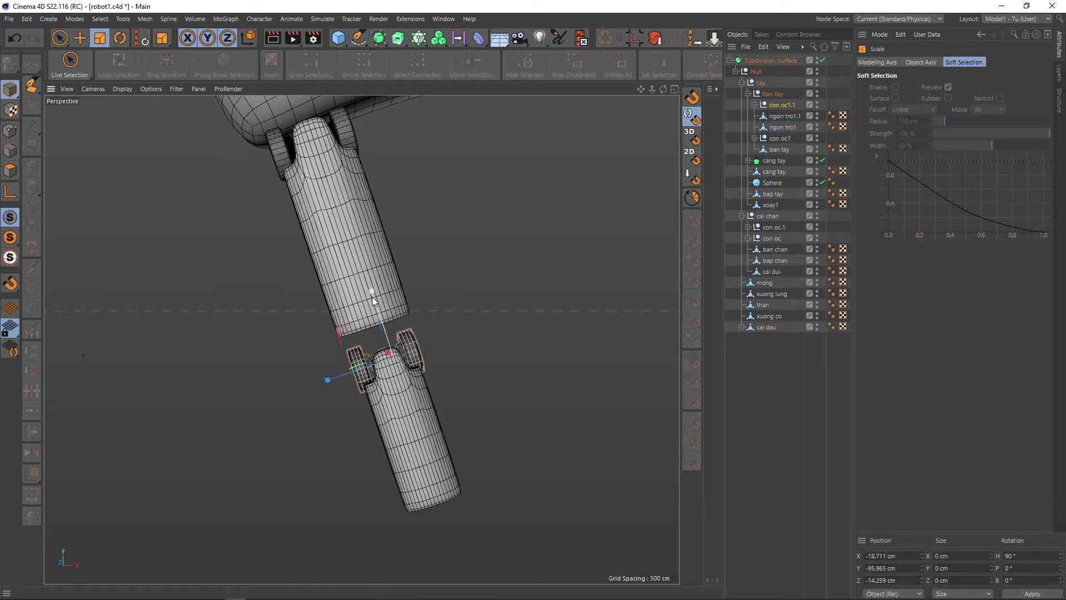
pyautogui.press('Delete')
pyautogui.hotkey('ctrl', 'z')
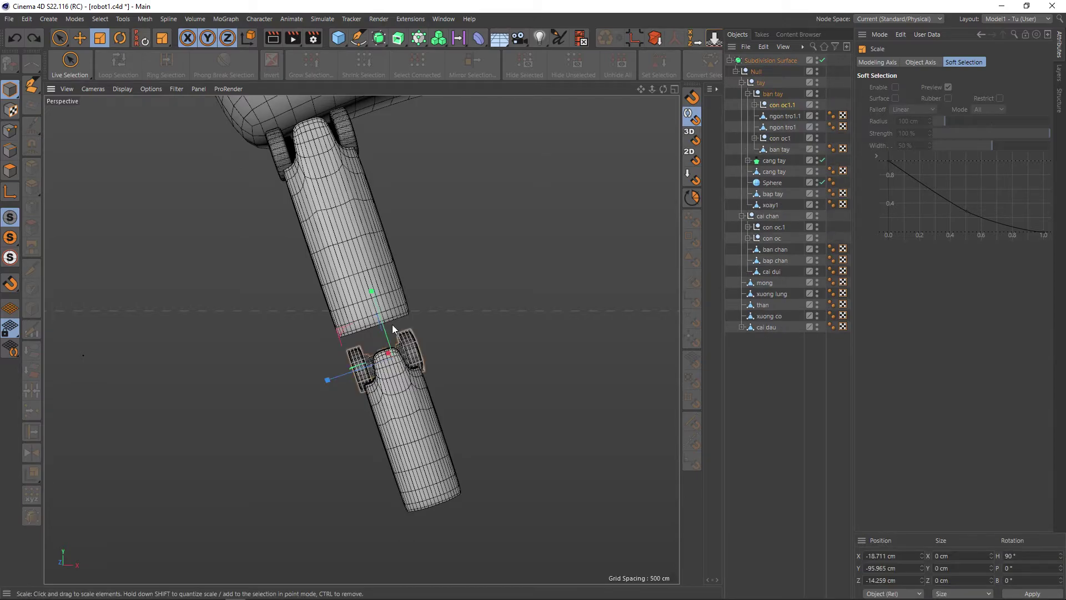
pyautogui.press('e')
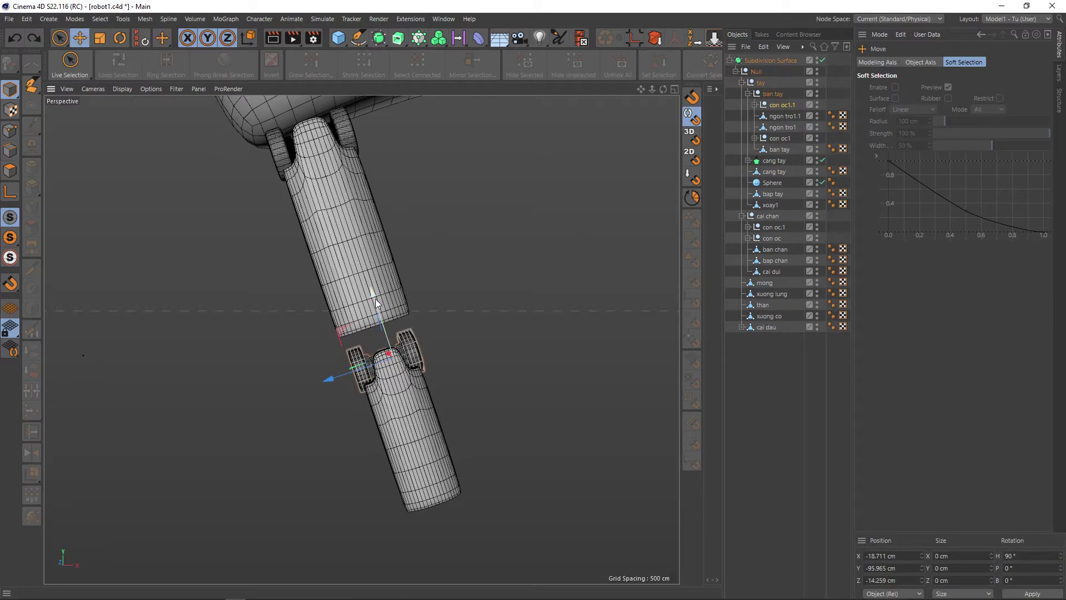
# Step: Move con oc1.1 up the finger, shift it to Z -17.973 cm, and enlarge it slightly
pyautogui.moveTo(375, 299)
pyautogui.mouseDown()
pyautogui.moveTo(369, 285)
pyautogui.moveTo(479, 286)
pyautogui.mouseUp()
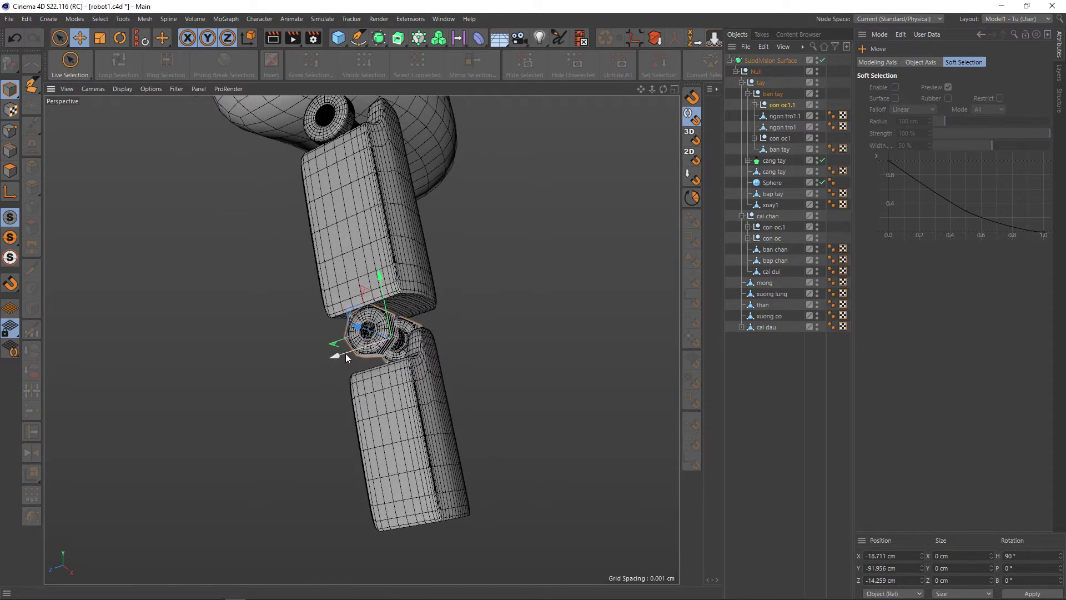
pyautogui.moveTo(346, 355); pyautogui.dragTo(366, 348)
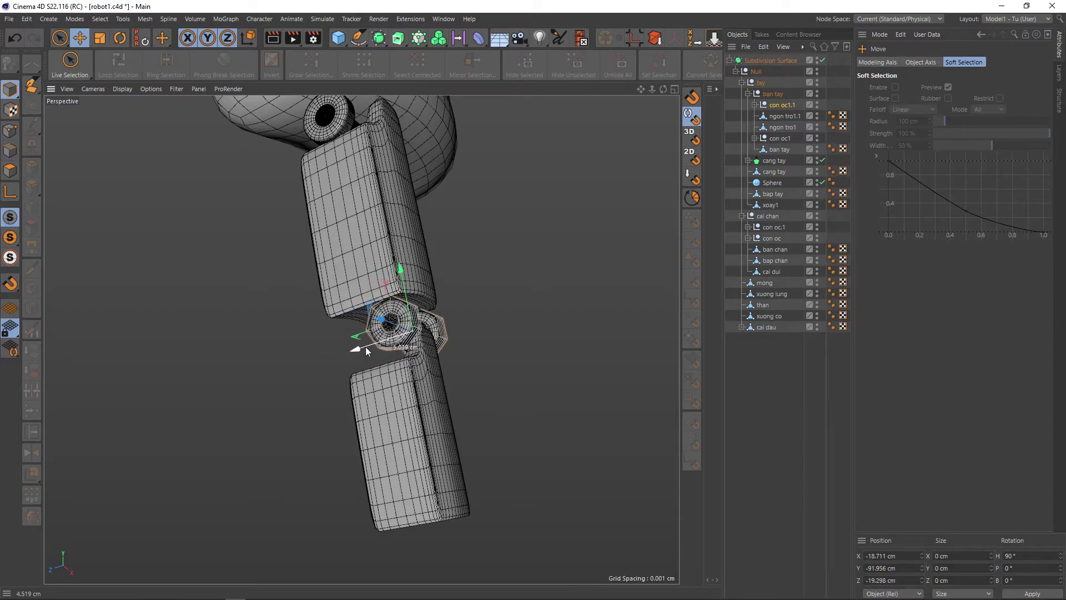
pyautogui.moveTo(366, 349); pyautogui.dragTo(359, 351)
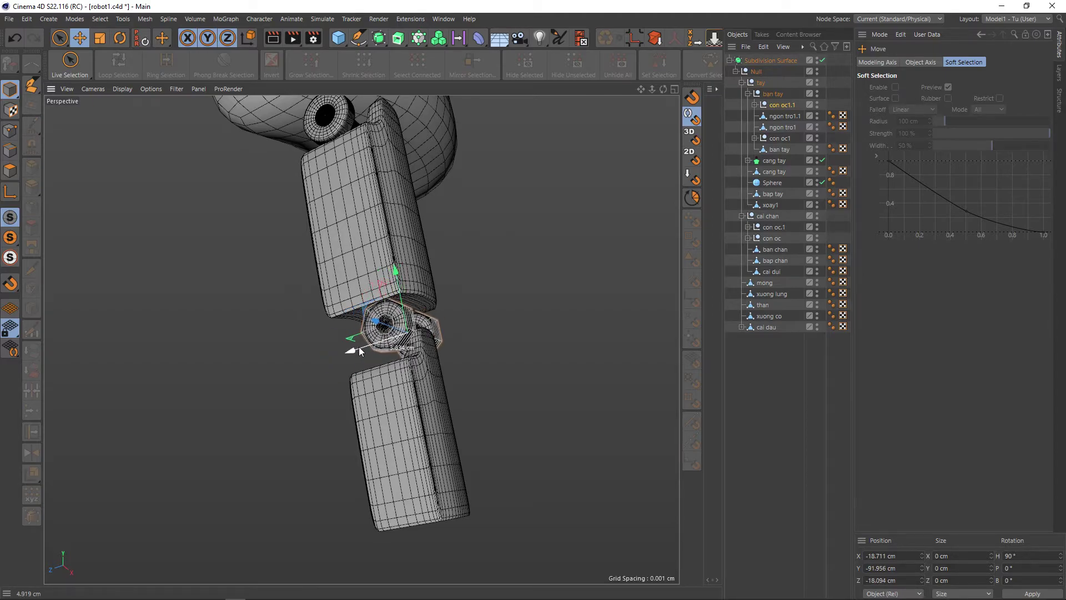
pyautogui.press('t')
pyautogui.moveTo(492, 329)
pyautogui.mouseDown()
pyautogui.moveTo(519, 324)
pyautogui.moveTo(365, 406)
pyautogui.moveTo(471, 364)
pyautogui.moveTo(490, 368)
pyautogui.moveTo(449, 332)
pyautogui.moveTo(413, 379)
pyautogui.moveTo(386, 370)
pyautogui.mouseUp()
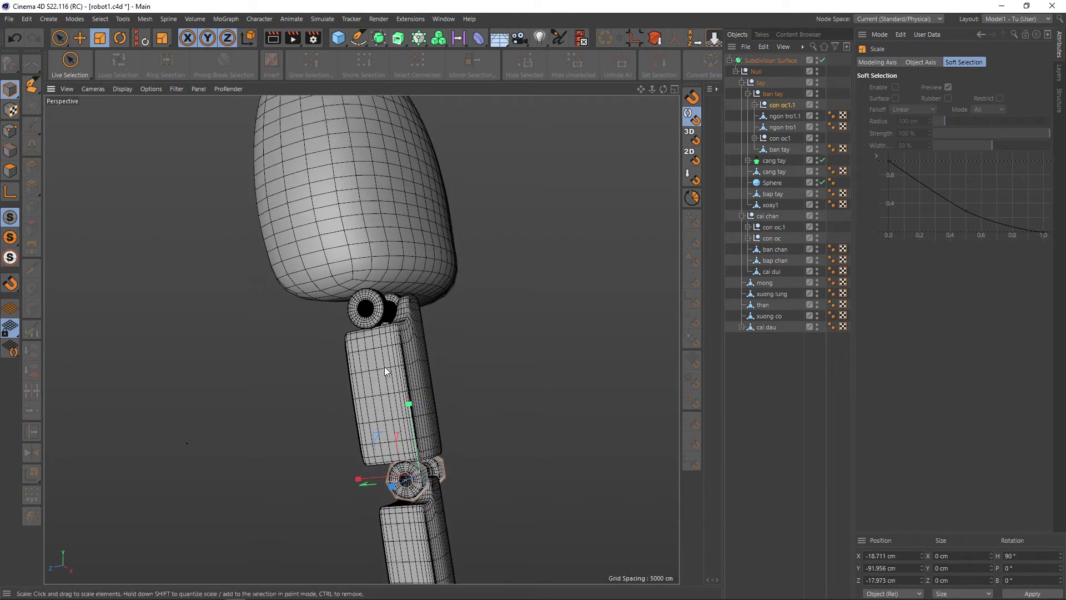
# Step: Shift the con oc1 joint along its depth axis and nudge con oc1.1 slightly
pyautogui.click(376, 314)
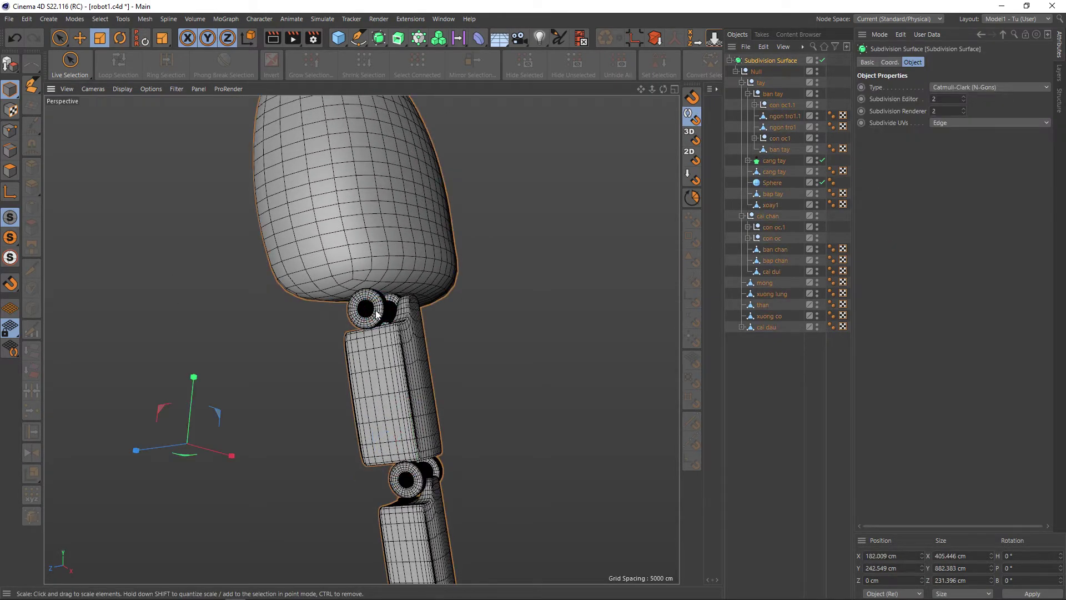
pyautogui.click(780, 139)
pyautogui.press('e')
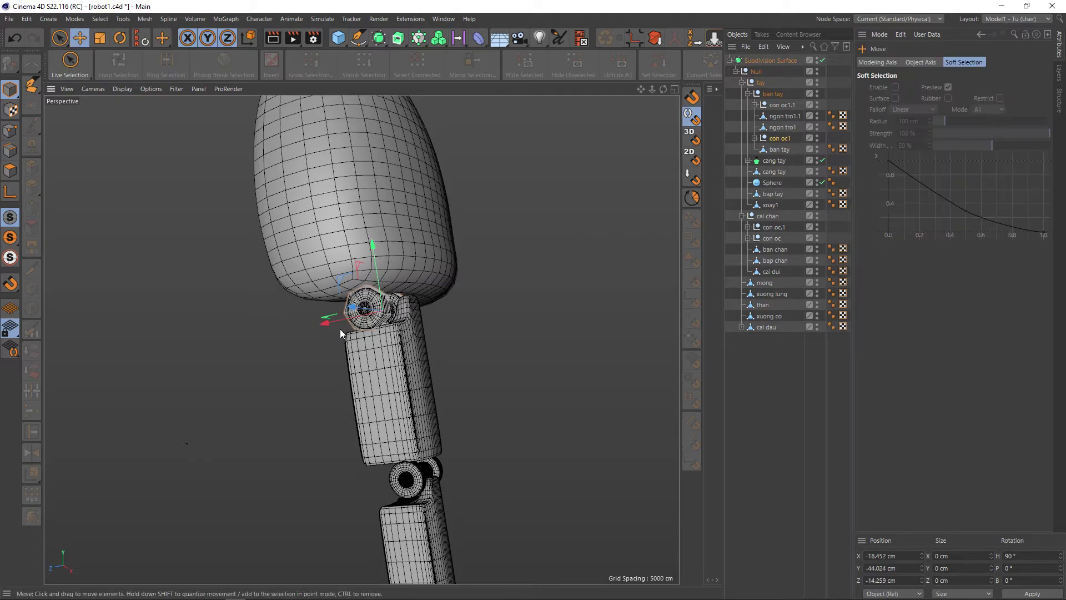
pyautogui.moveTo(340, 332); pyautogui.dragTo(350, 322)
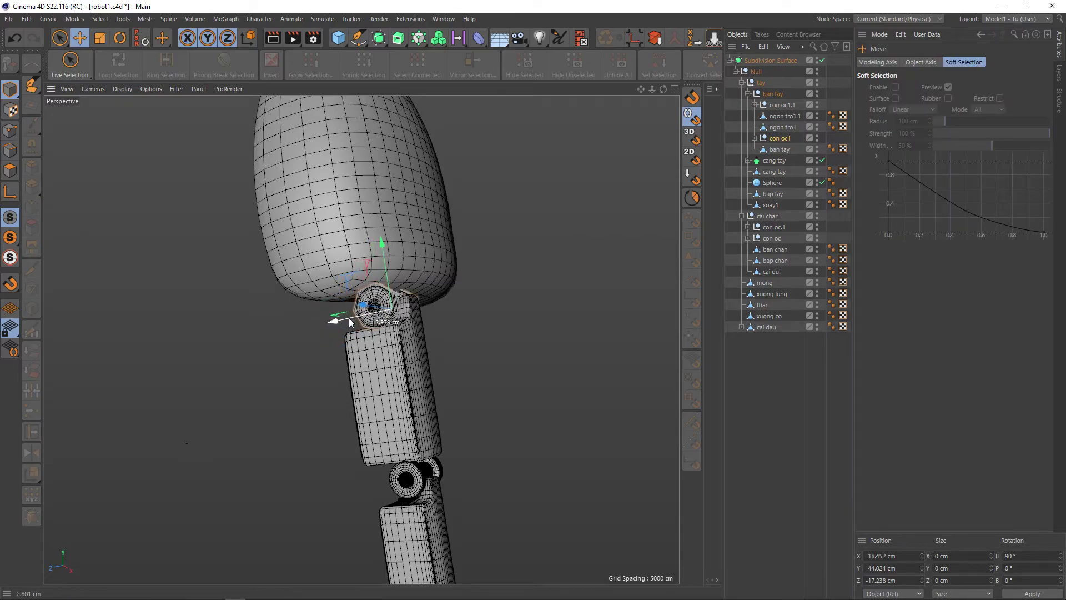
pyautogui.scroll(2, 390, 392)
pyautogui.scroll(2, 407, 341)
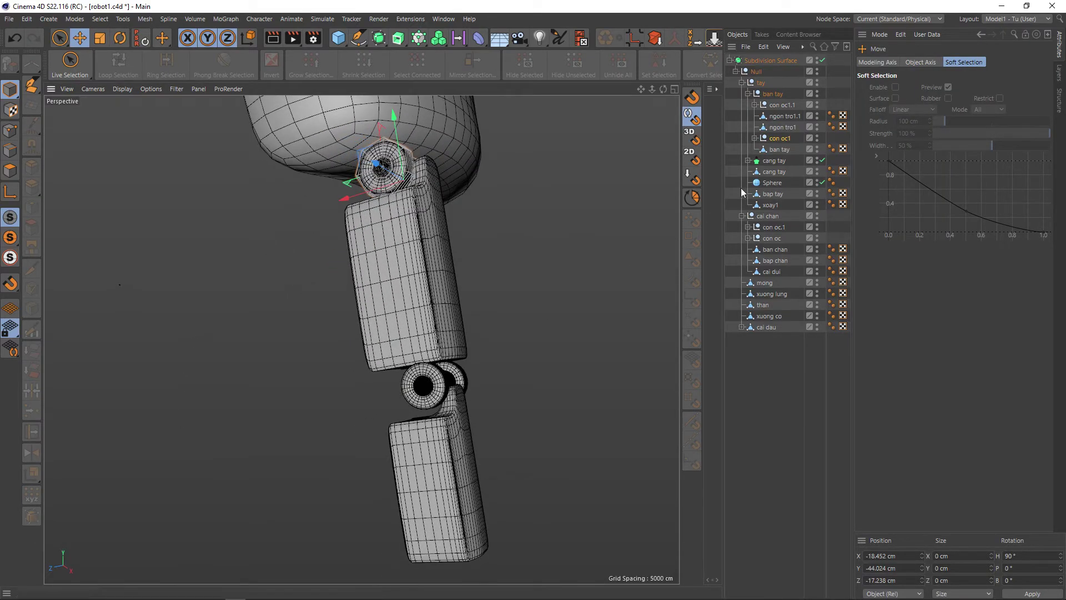
pyautogui.click(782, 105)
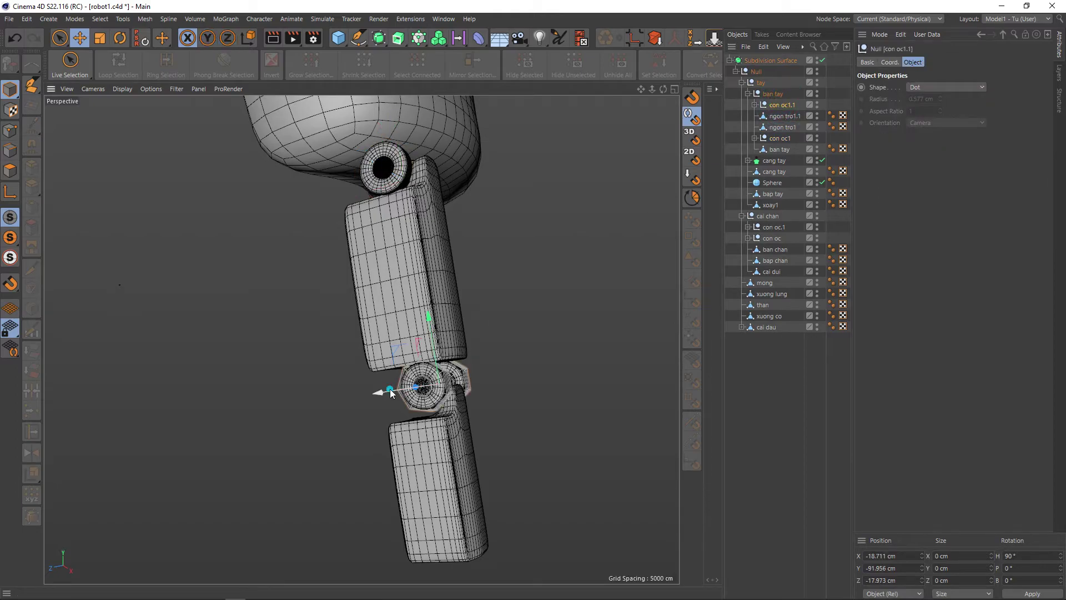
pyautogui.moveTo(389, 389); pyautogui.dragTo(391, 393)
pyautogui.keyDown('alt'); pyautogui.moveTo(555, 340); pyautogui.dragTo(469, 344); pyautogui.keyUp('alt')
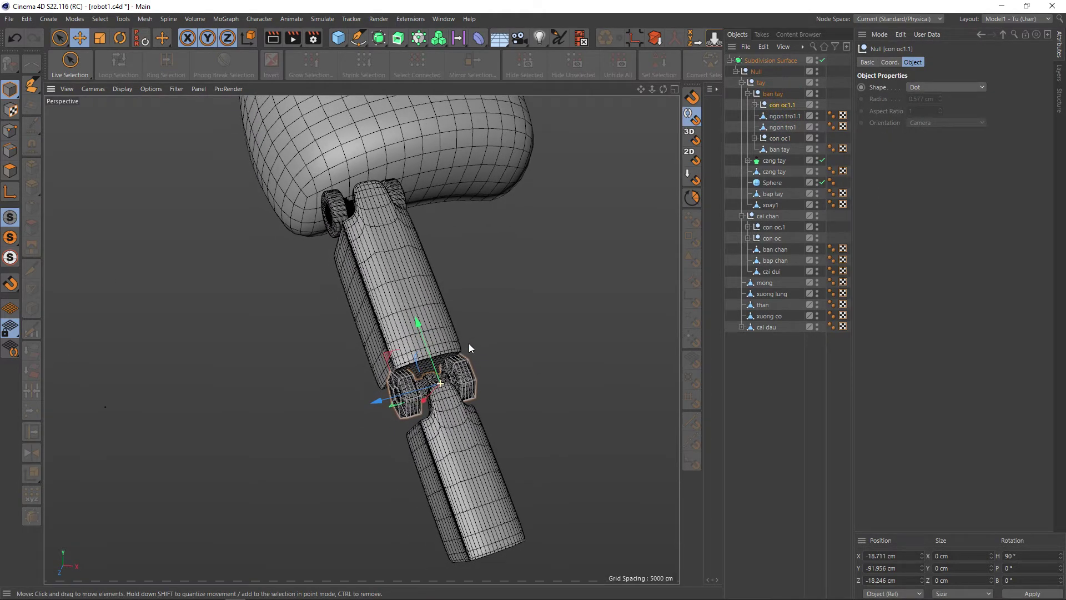
# Step: Raise fingertip ngon tro1.1 along Y and stretch it lengthwise to 44.564 cm
pyautogui.click(786, 116)
pyautogui.moveTo(496, 444)
pyautogui.mouseDown()
pyautogui.moveTo(436, 411)
pyautogui.moveTo(556, 414)
pyautogui.mouseUp()
pyautogui.press('t')
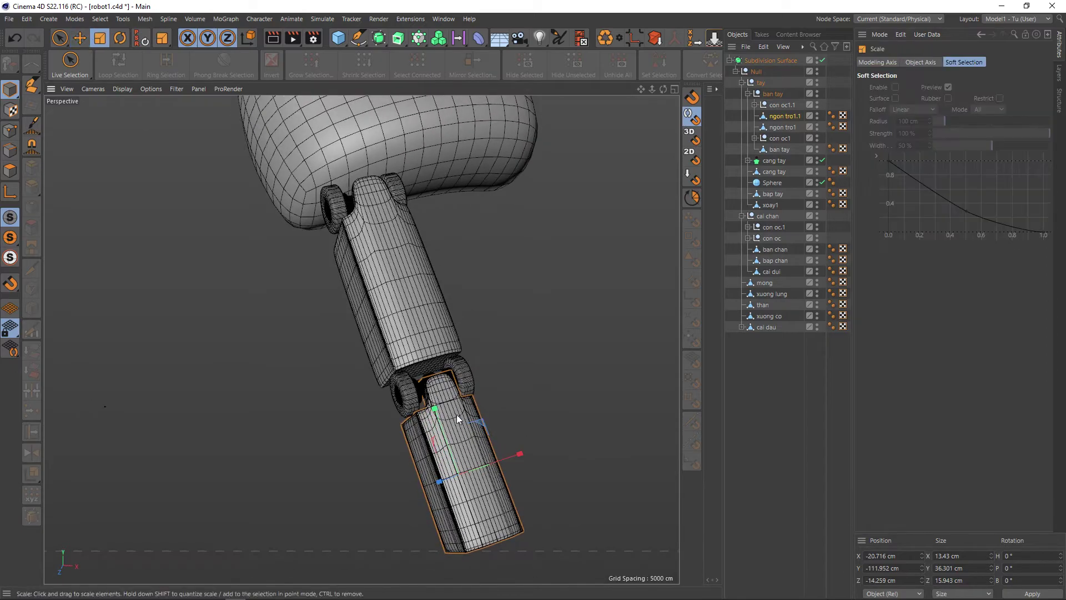
pyautogui.moveTo(434, 409); pyautogui.dragTo(444, 429)
pyautogui.press('e')
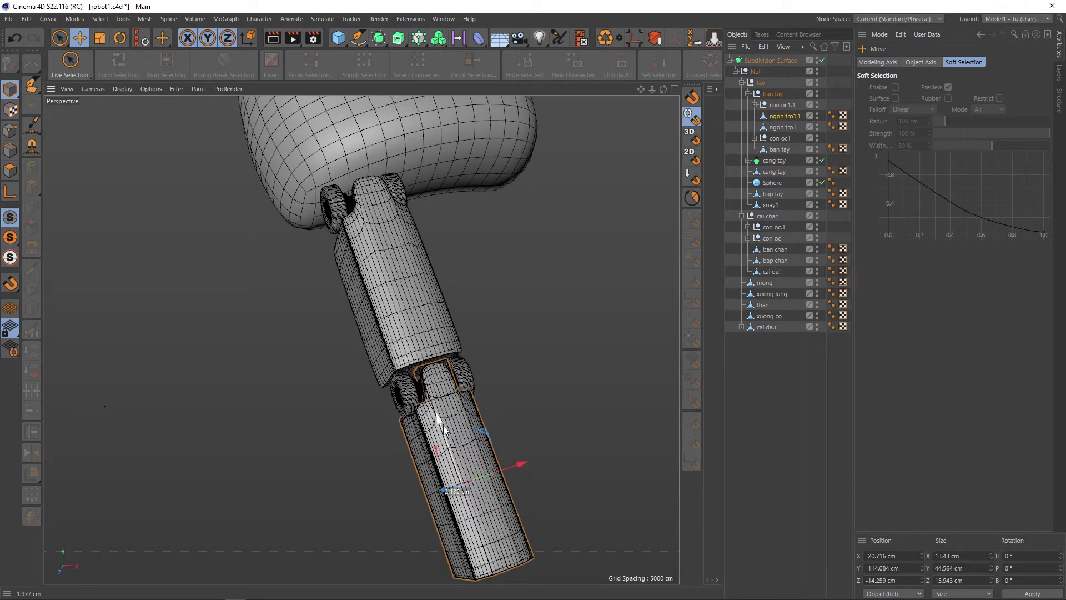
# Step: Toggle smoothing off and on to inspect the stretched fingertip's low-poly mesh
pyautogui.scroll(-1, 525, 425)
pyautogui.scroll(-1, 522, 417)
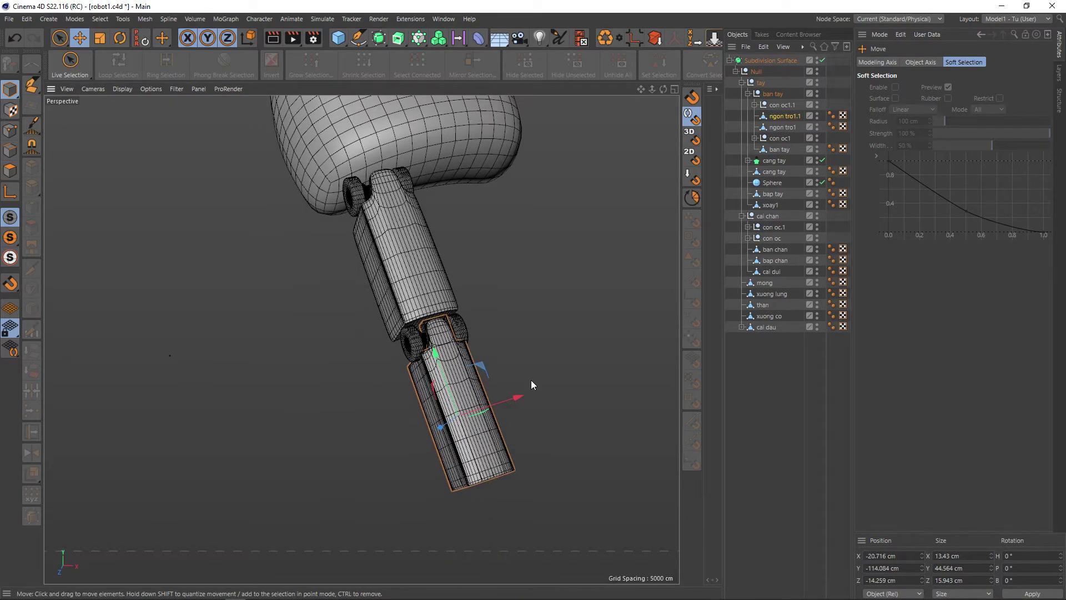
pyautogui.scroll(-1, 527, 382)
pyautogui.scroll(2, 506, 398)
pyautogui.press('q')
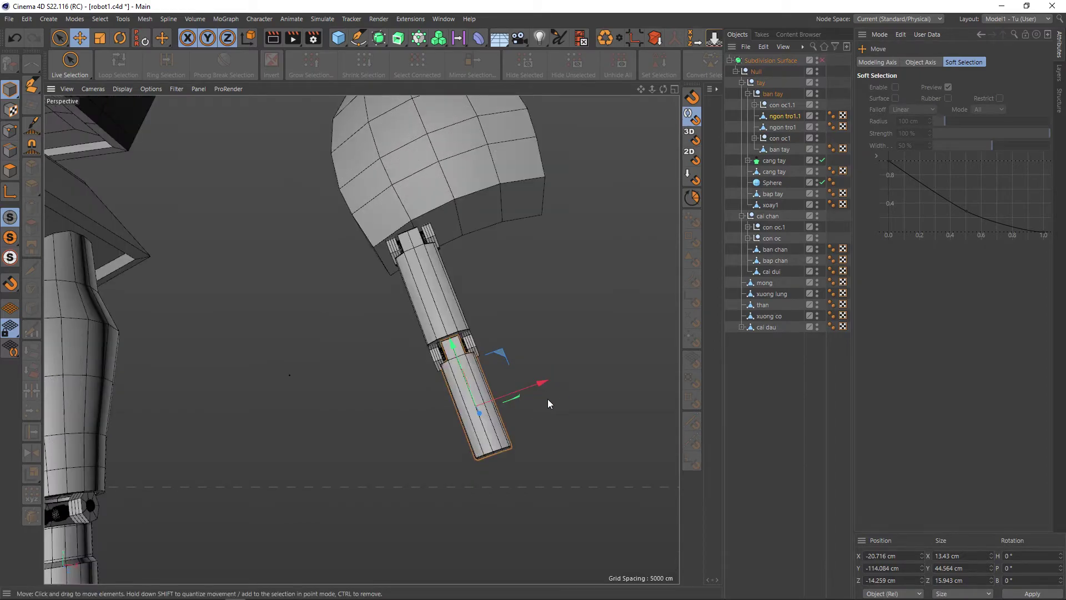
pyautogui.scroll(1, 555, 401)
pyautogui.press('q')
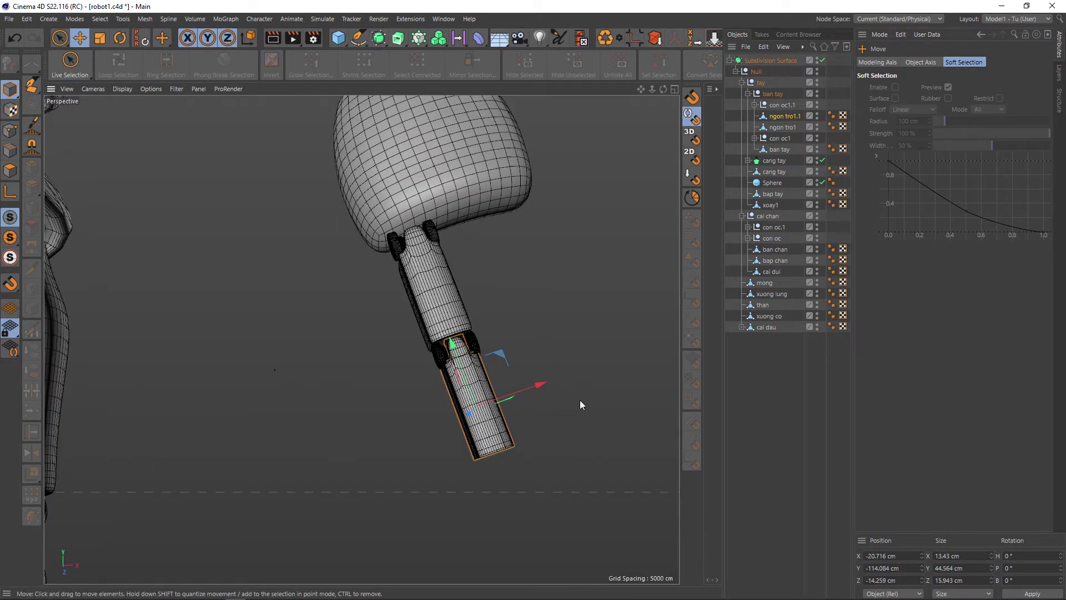
pyautogui.scroll(-1, 580, 400)
pyautogui.moveTo(580, 400)
pyautogui.keyDown('alt'); pyautogui.mouseDown(button='middle')
pyautogui.moveTo(541, 402)
pyautogui.moveTo(540, 430)
pyautogui.moveTo(552, 405)
pyautogui.mouseUp(button='middle'); pyautogui.keyUp('alt')
# Step: Zoom in on the fingertip end with smoothing off, then re-enable smoothing and orbit around it
pyautogui.scroll(1, 552, 410)
pyautogui.scroll(-1, 498, 423)
pyautogui.scroll(2, 488, 427)
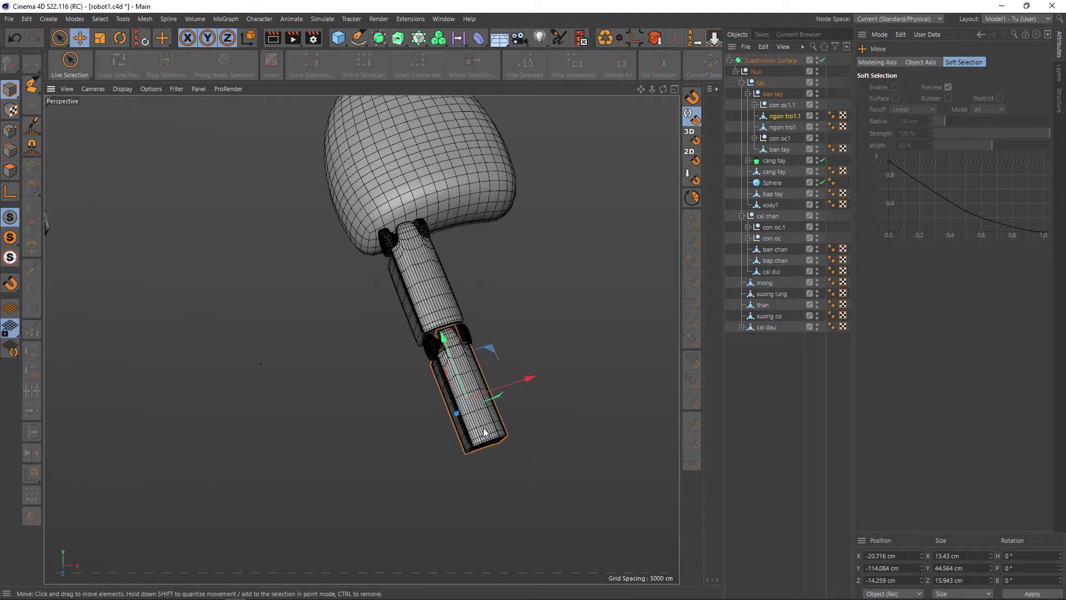
pyautogui.scroll(1, 483, 430)
pyautogui.press('q')
pyautogui.scroll(1, 482, 432)
pyautogui.scroll(1, 481, 435)
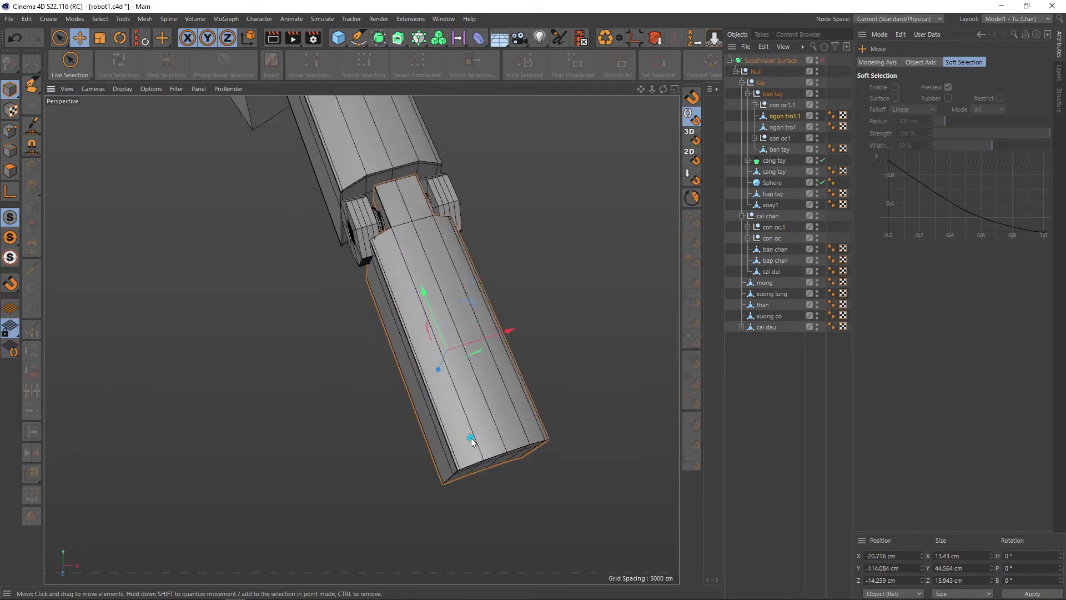
pyautogui.scroll(2, 482, 384)
pyautogui.scroll(2, 484, 382)
pyautogui.scroll(2, 466, 410)
pyautogui.scroll(1, 481, 396)
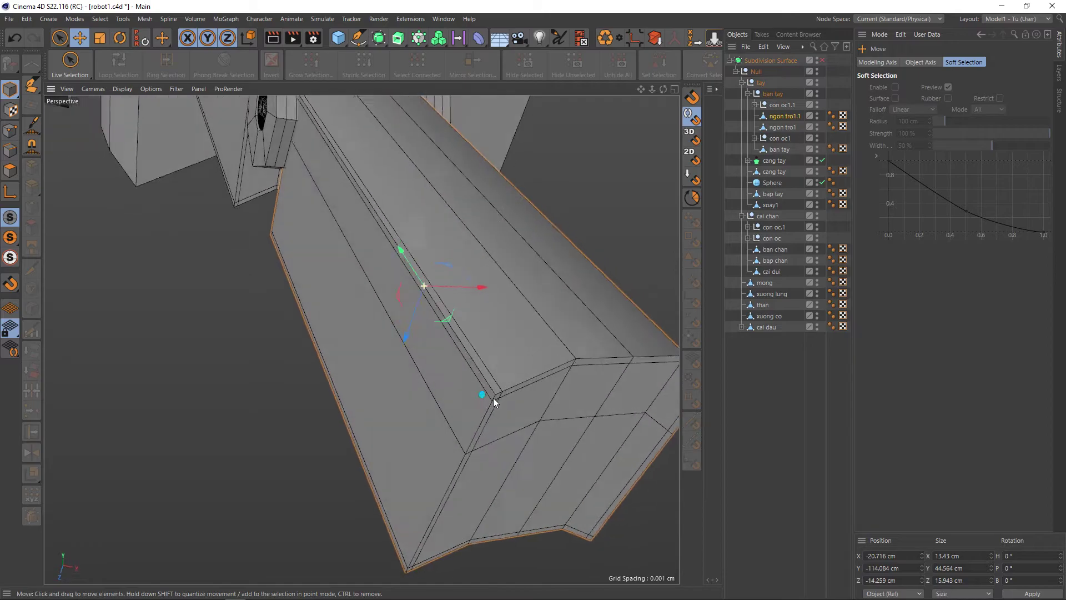
pyautogui.keyDown('alt'); pyautogui.moveTo(499, 402); pyautogui.dragTo(508, 404); pyautogui.keyUp('alt')
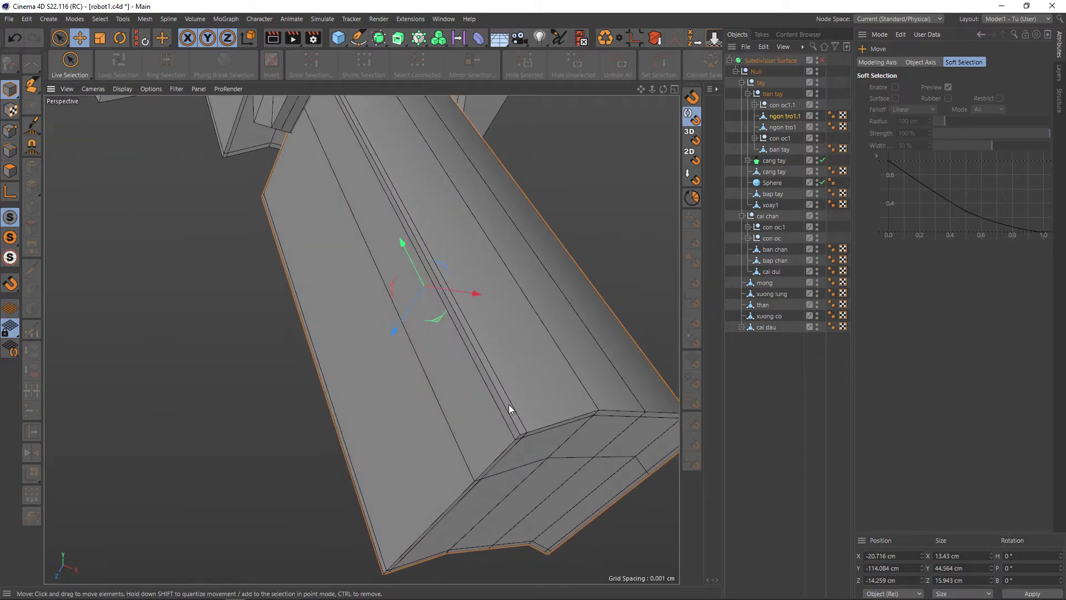
pyautogui.press('q')
pyautogui.press('q')
pyautogui.scroll(2, 507, 440)
pyautogui.scroll(-3, 539, 426)
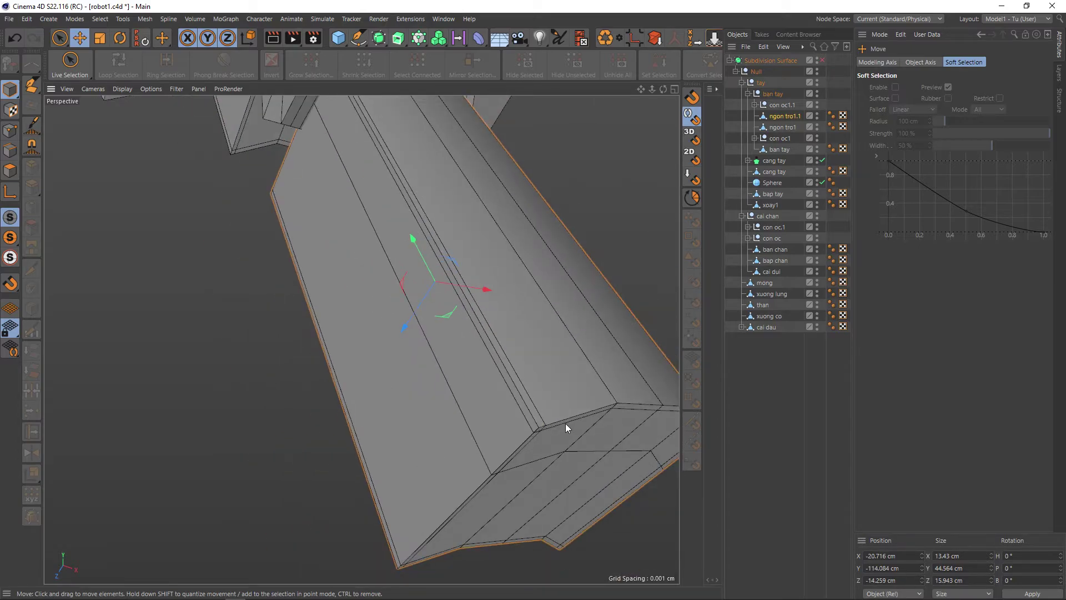
pyautogui.keyDown('alt'); pyautogui.moveTo(565, 423); pyautogui.dragTo(499, 392); pyautogui.keyUp('alt')
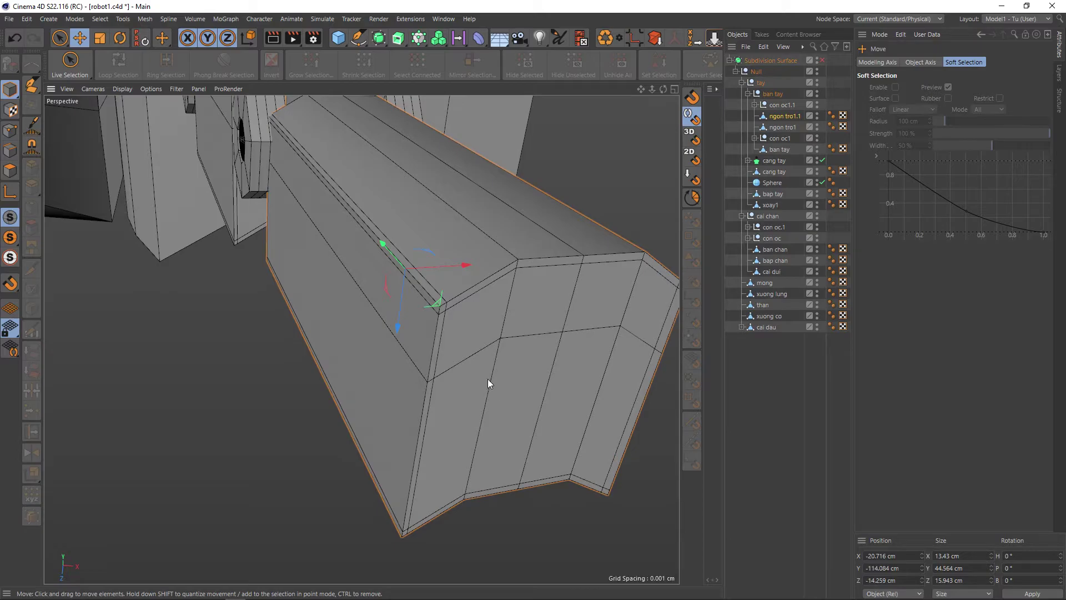
# Step: Briefly preview the smoothing, then loop-select the edge loop along the fingertip's side corner
pyautogui.press('q')
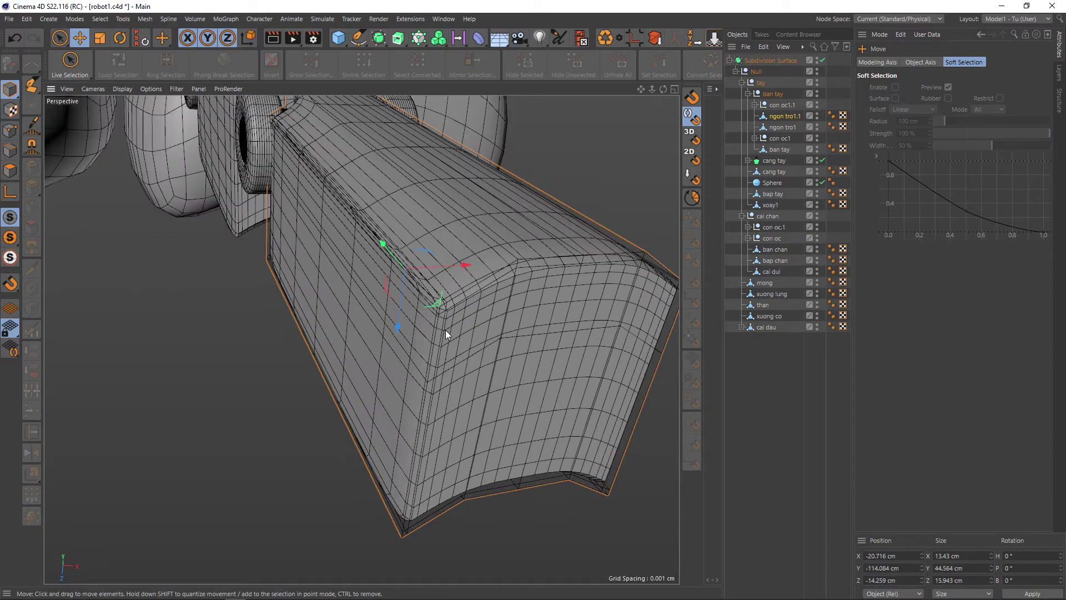
pyautogui.press('q')
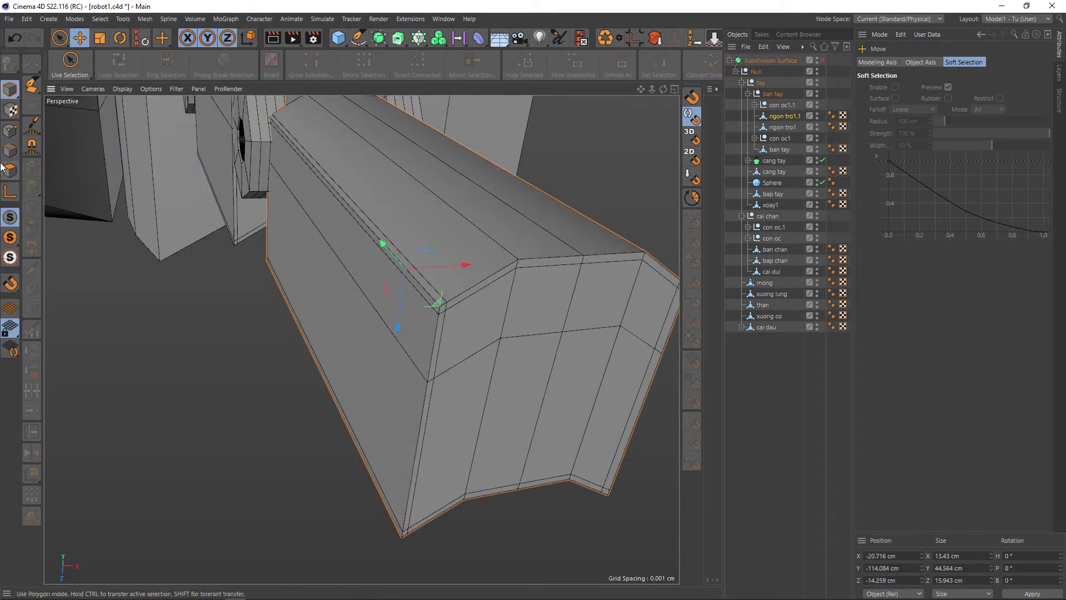
pyautogui.click(10, 150)
pyautogui.press('u')
pyautogui.press('l')
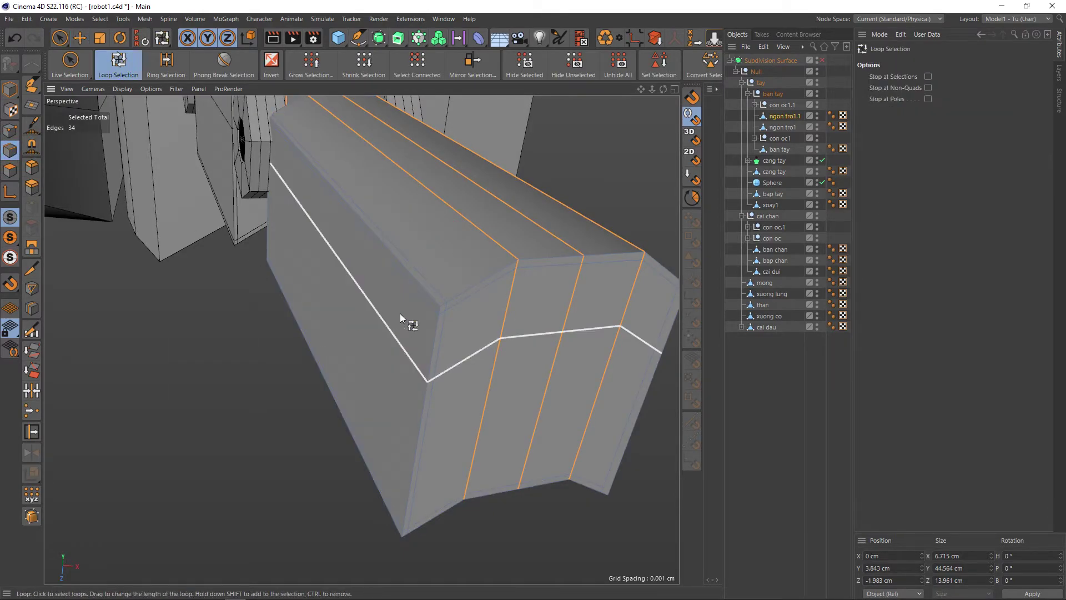
pyautogui.click(444, 327)
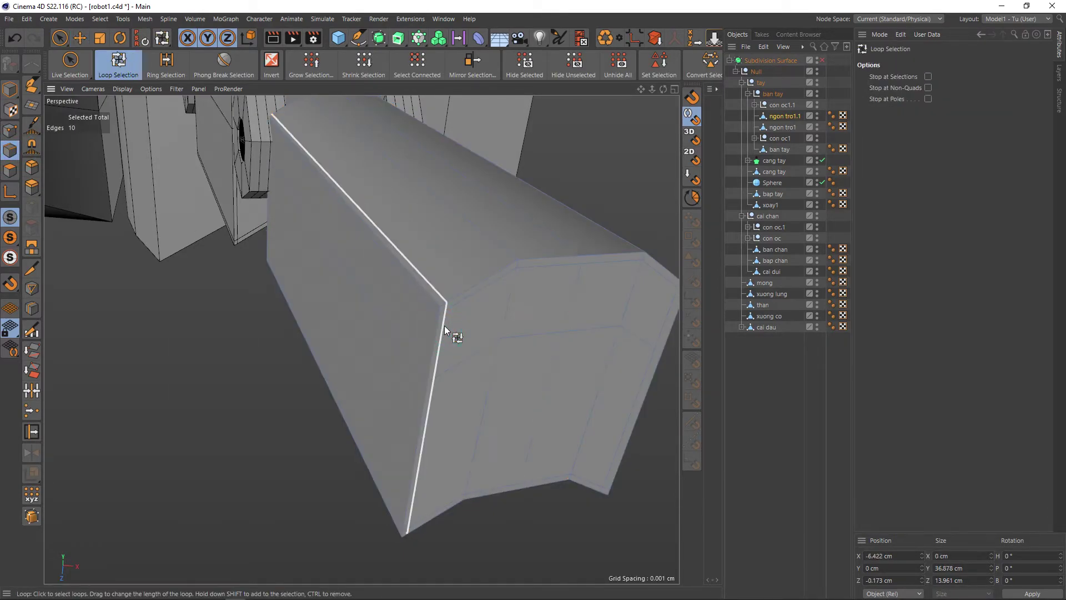
pyautogui.keyDown('alt'); pyautogui.moveTo(456, 333); pyautogui.dragTo(387, 369); pyautogui.keyUp('alt')
# Step: Slide the edge loop near the right end corner toward the corner to tighten it
pyautogui.click(32, 431)
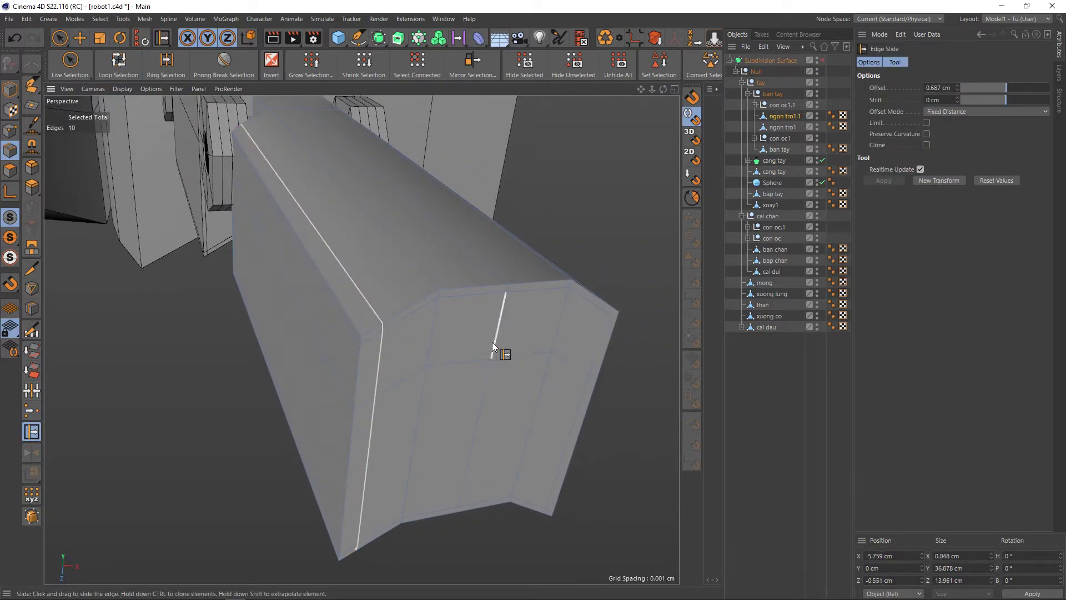
pyautogui.press('u')
pyautogui.press('l')
pyautogui.click(590, 344)
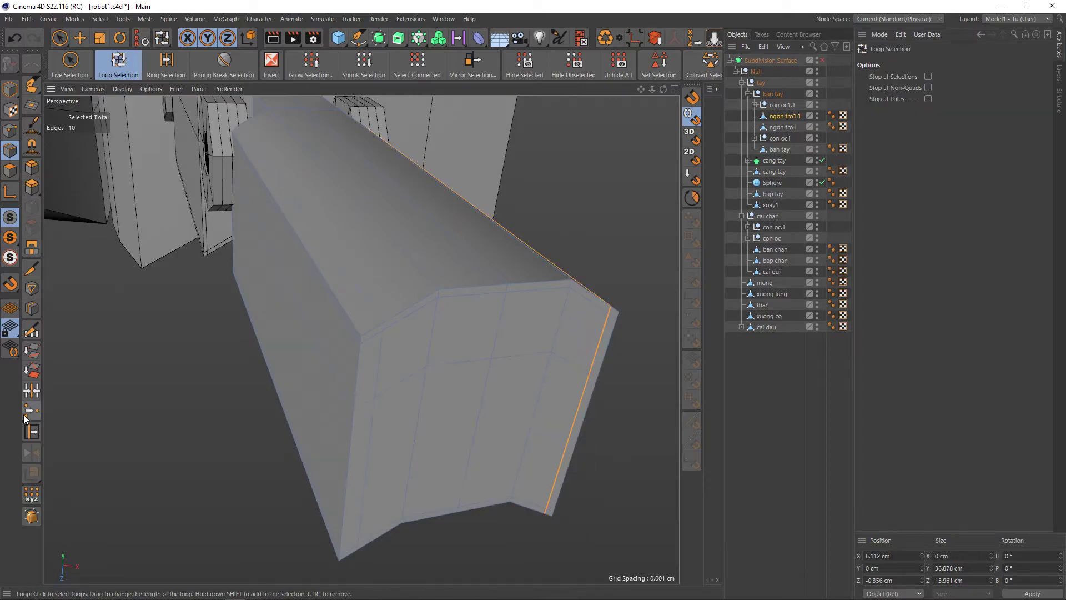
pyautogui.click(32, 431)
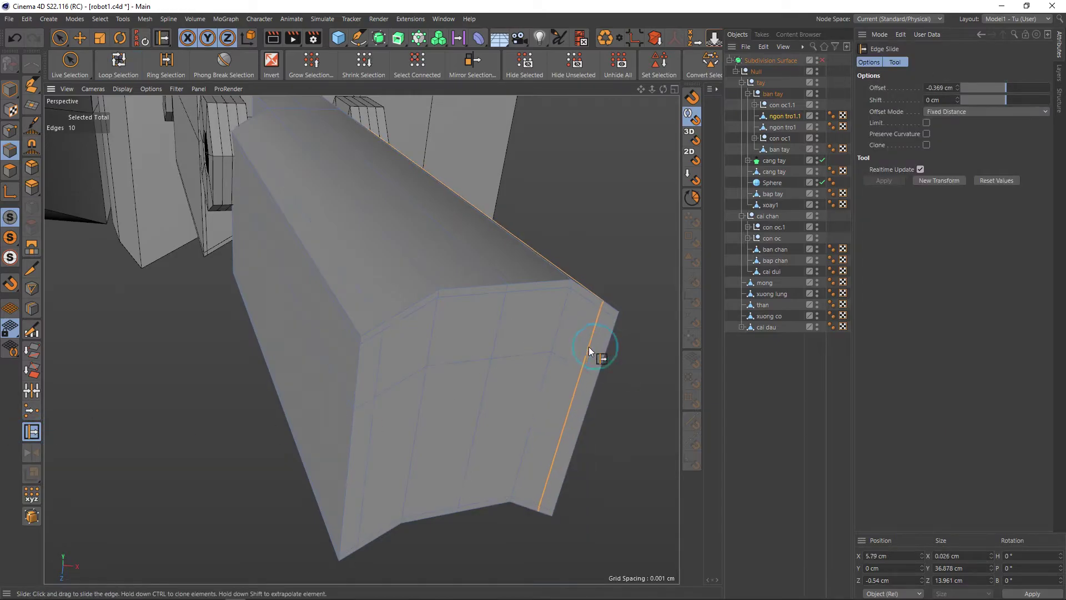
pyautogui.moveTo(593, 350); pyautogui.dragTo(454, 319)
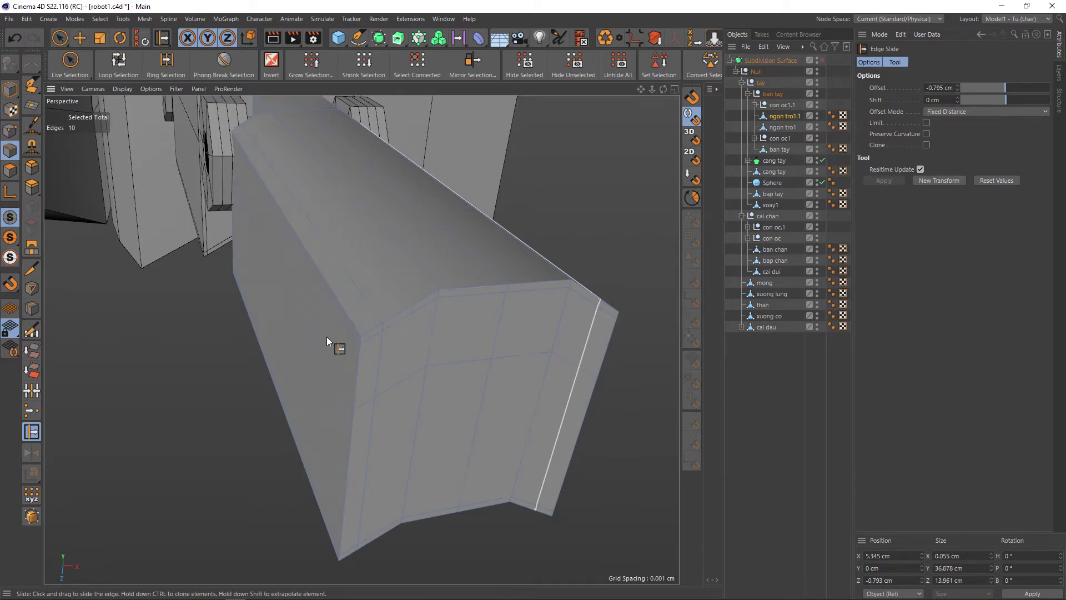
# Step: Slide the horizontal loop across the fingertip end down toward the edge
pyautogui.press('u')
pyautogui.press('l')
pyautogui.click(466, 300)
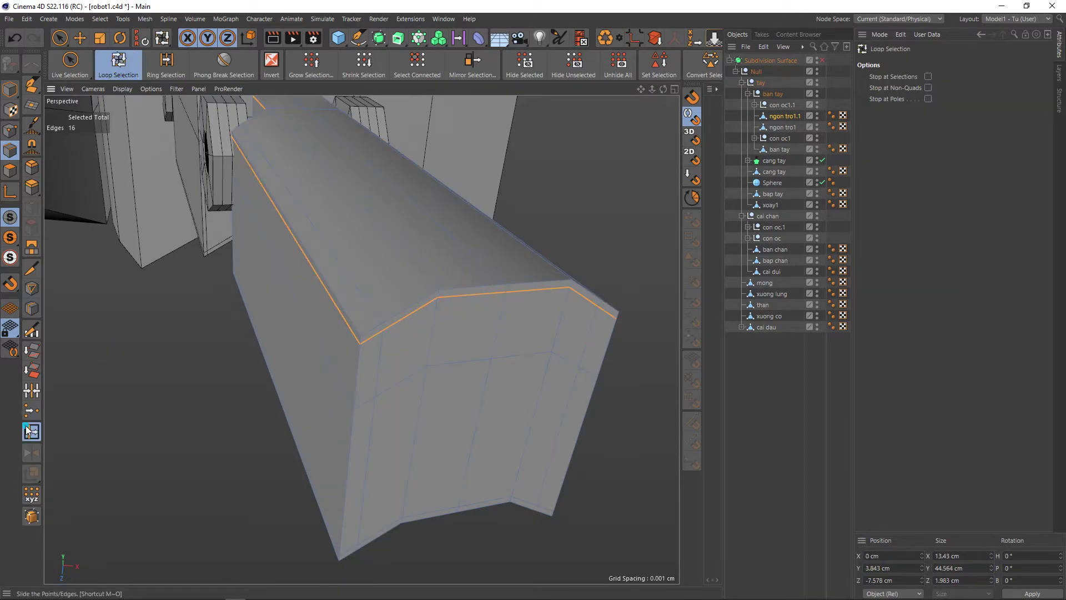
pyautogui.click(28, 430)
pyautogui.moveTo(456, 299); pyautogui.dragTo(456, 313)
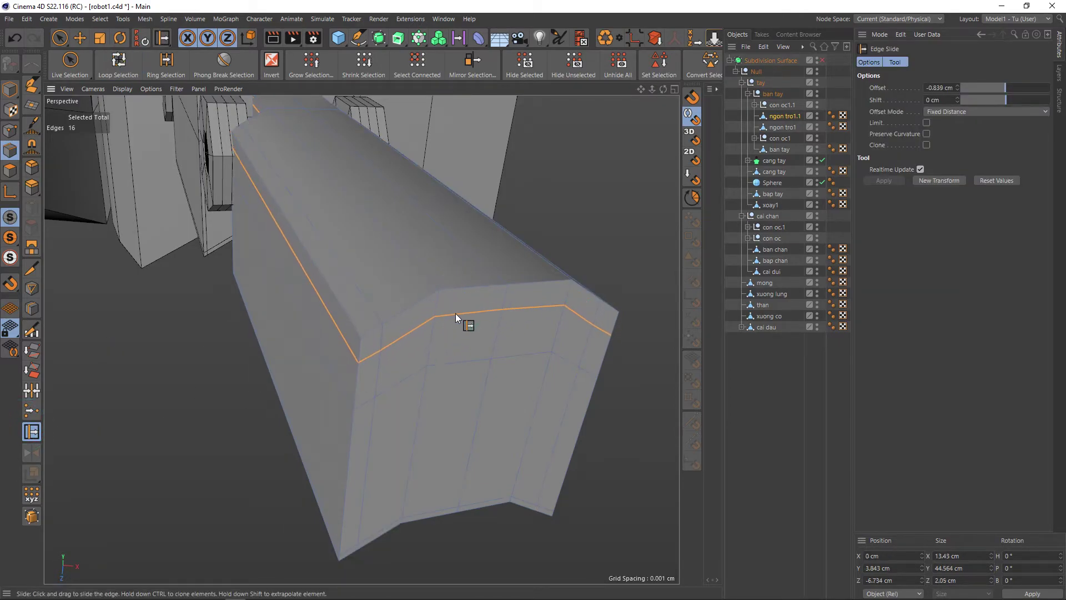
# Step: Edge Slide (M~O) the bottom edge loop toward the fingertip end by 0.948 cm
pyautogui.press('u')
pyautogui.press('l')
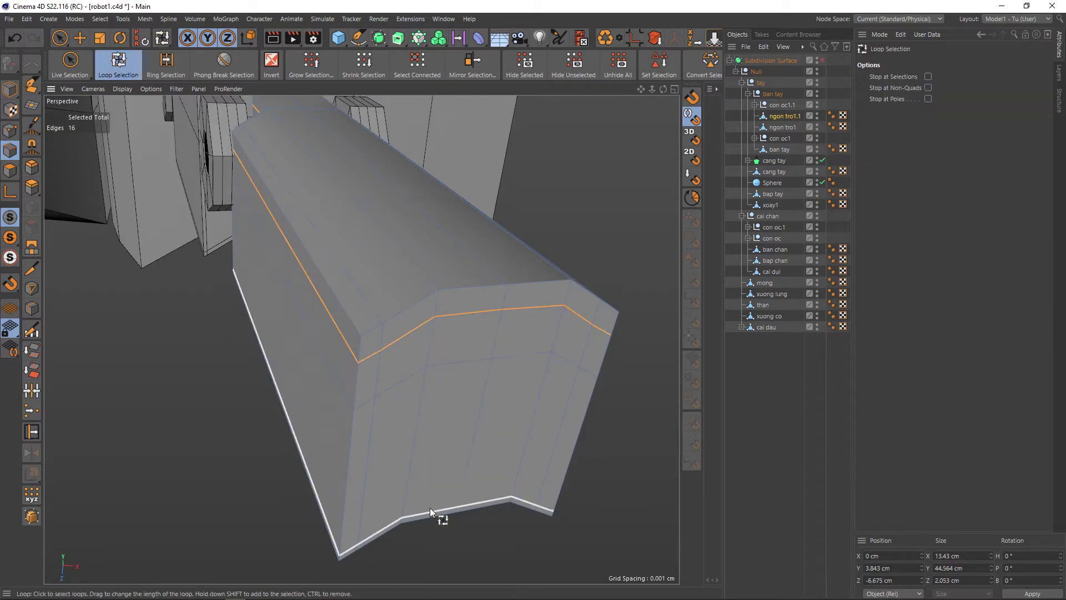
pyautogui.click(428, 507)
pyautogui.press('m')
pyautogui.press('o')
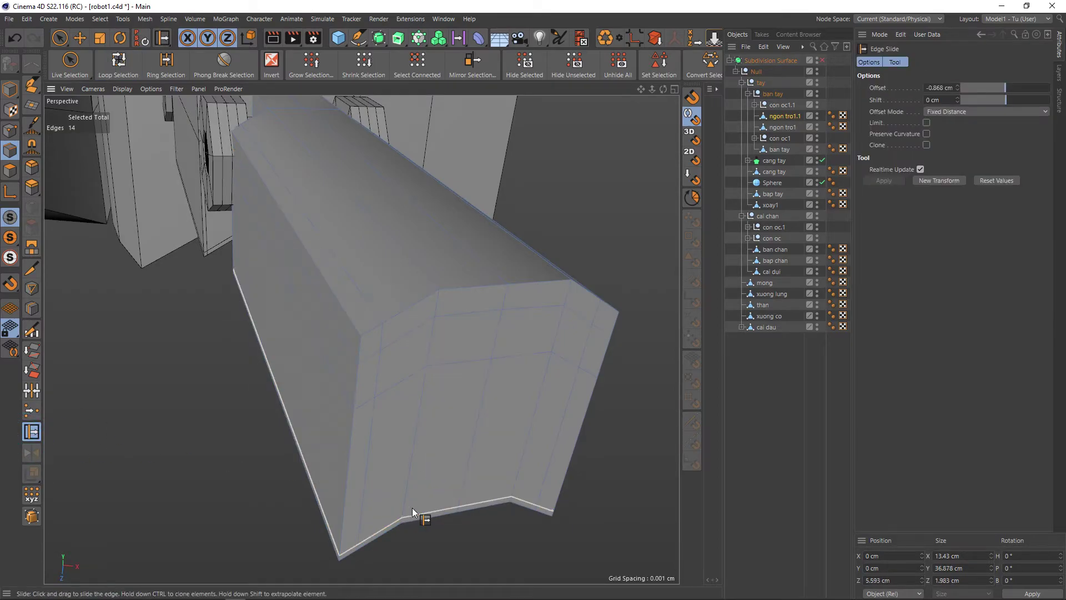
pyautogui.moveTo(412, 508); pyautogui.dragTo(422, 503)
pyautogui.moveTo(423, 501)
pyautogui.mouseDown()
pyautogui.moveTo(502, 469)
pyautogui.moveTo(492, 473)
pyautogui.mouseUp()
# Step: Toggle the Subdivision Surface preview to compare results, then orbit around the whole finger
pyautogui.press('q')
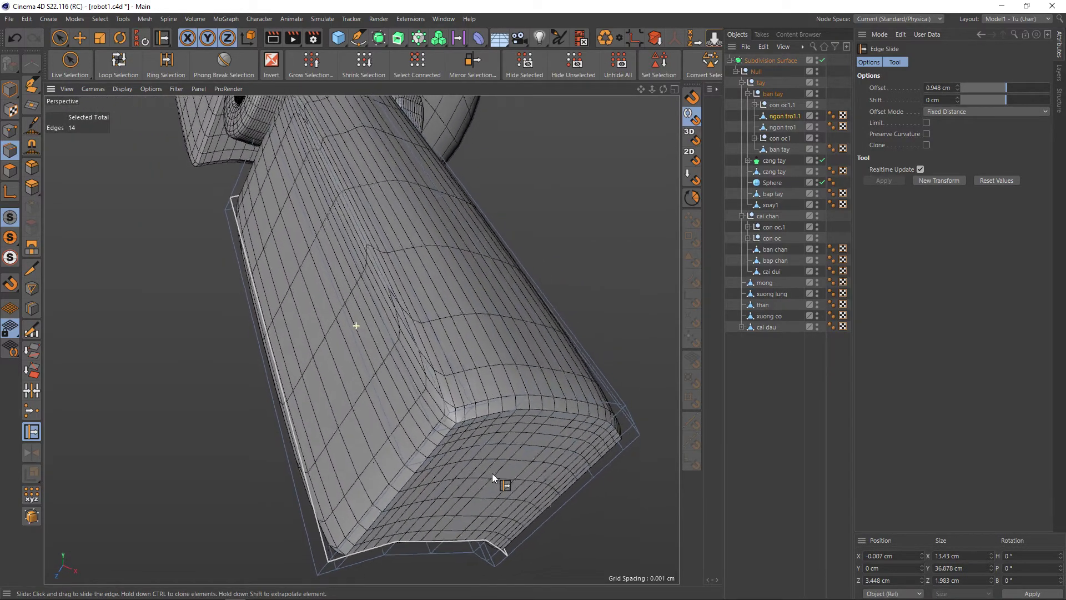
pyautogui.press('q')
pyautogui.press('q')
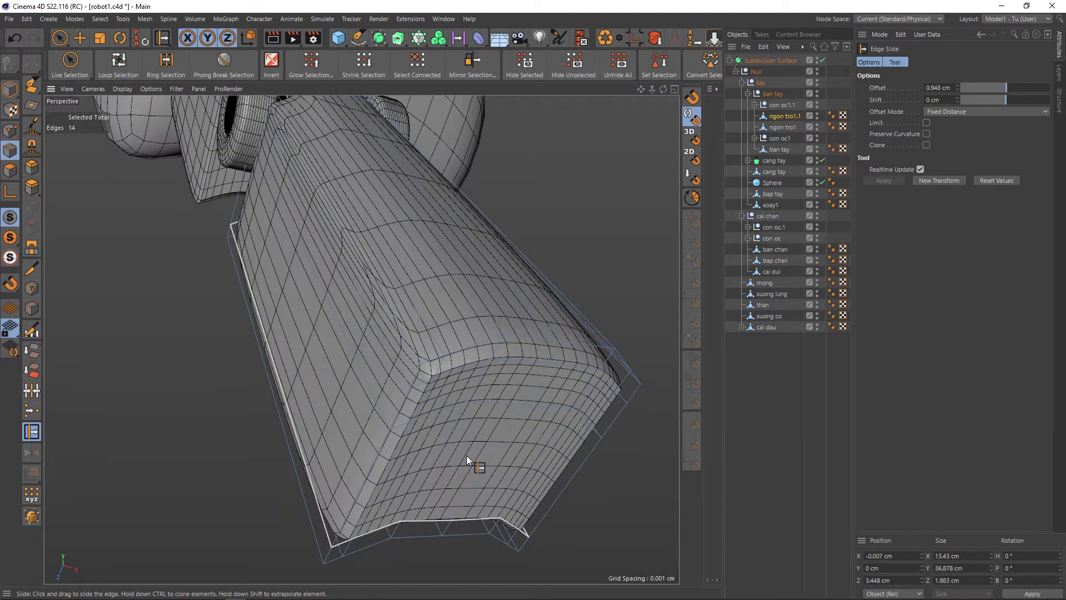
pyautogui.press('q')
pyautogui.press('q')
pyautogui.scroll(3, 427, 448)
pyautogui.scroll(-2, 427, 447)
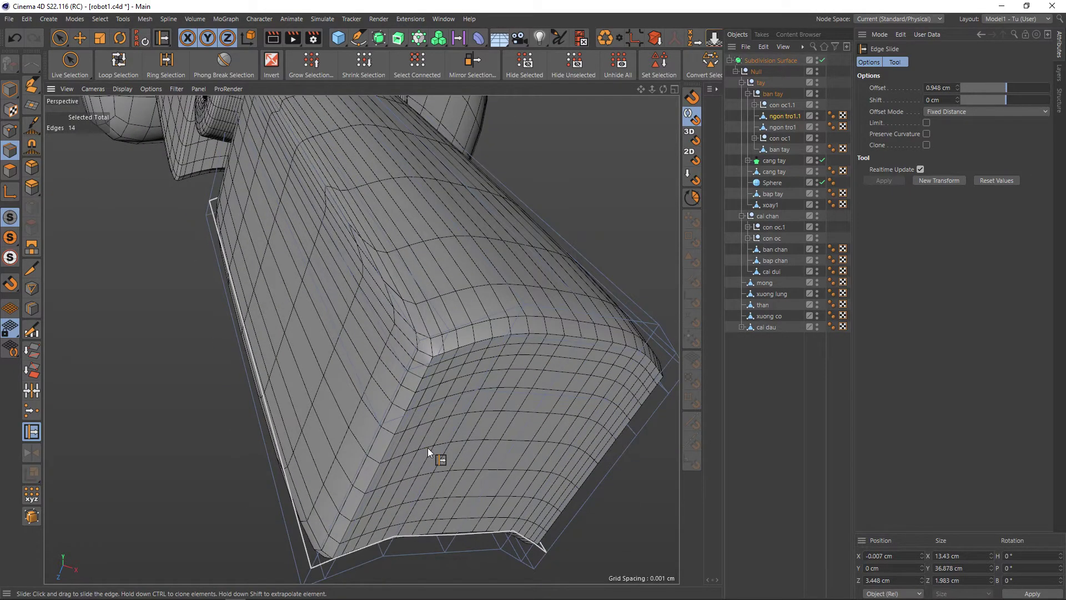
pyautogui.scroll(-3, 427, 451)
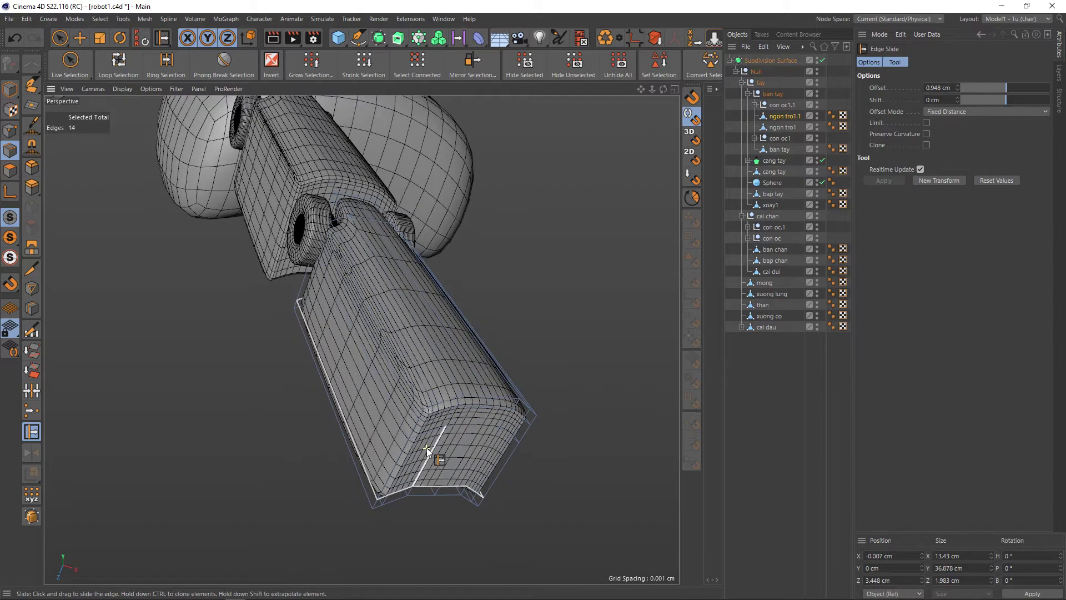
pyautogui.press('q')
pyautogui.moveTo(428, 451)
pyautogui.keyDown('alt'); pyautogui.mouseDown()
pyautogui.moveTo(542, 439)
pyautogui.moveTo(502, 464)
pyautogui.mouseUp(); pyautogui.keyUp('alt')
pyautogui.press('space')
pyautogui.click(649, 377)
pyautogui.keyDown('alt'); pyautogui.moveTo(589, 401); pyautogui.dragTo(586, 404); pyautogui.keyUp('alt')
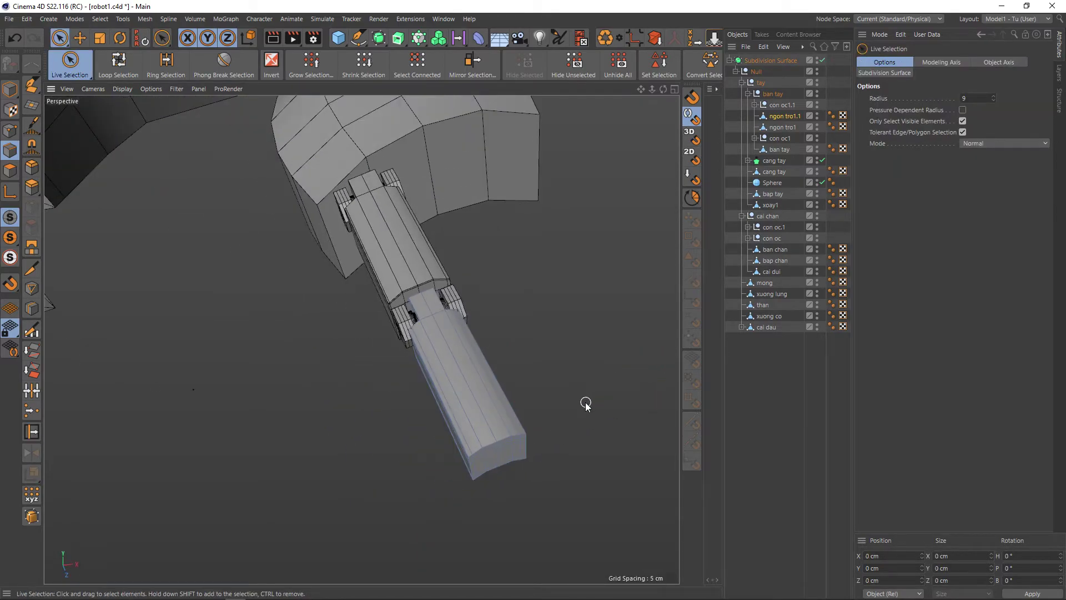
# Step: Turn smoothing on, hide the wireframe lines and zoom in to inspect the smoothed fingertip
pyautogui.press('q')
pyautogui.rightClick(776, 391)
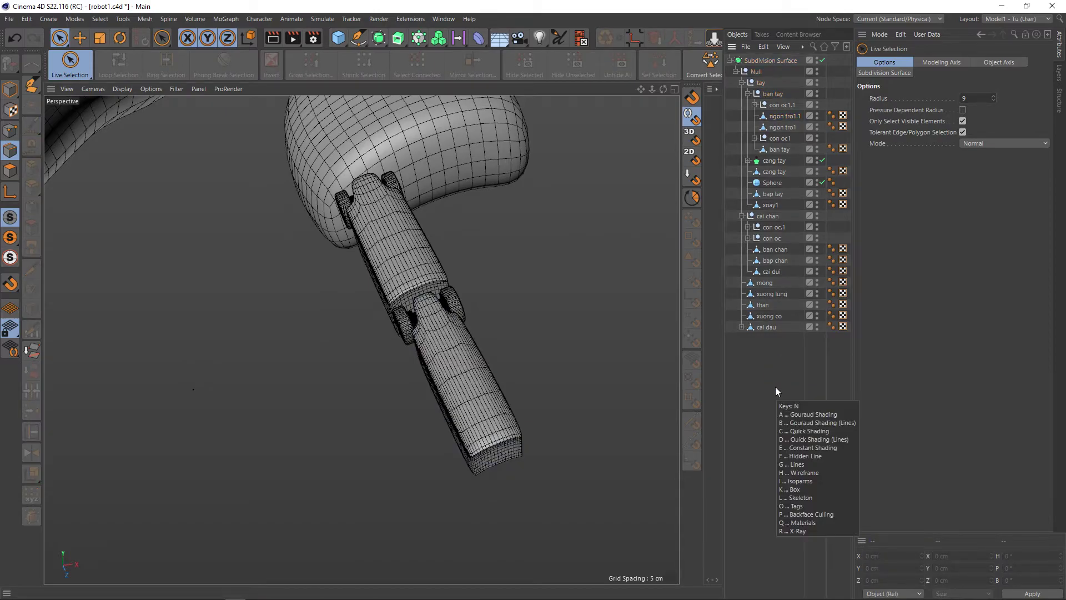
pyautogui.click(740, 385)
pyautogui.scroll(-3, 575, 380)
pyautogui.scroll(3, 576, 388)
pyautogui.scroll(-1, 571, 405)
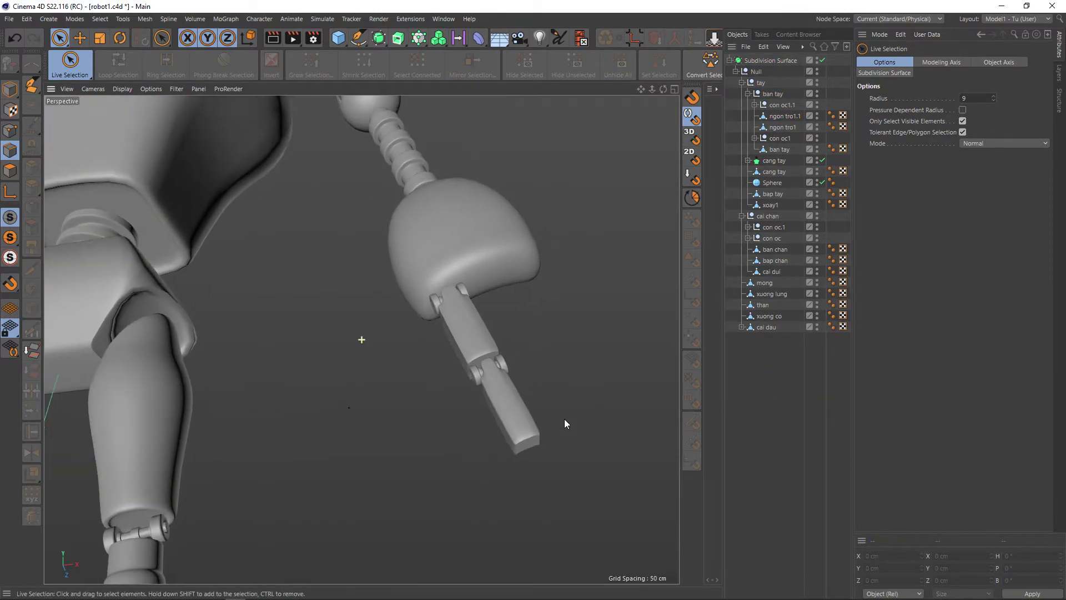
pyautogui.scroll(3, 533, 447)
pyautogui.scroll(2, 523, 446)
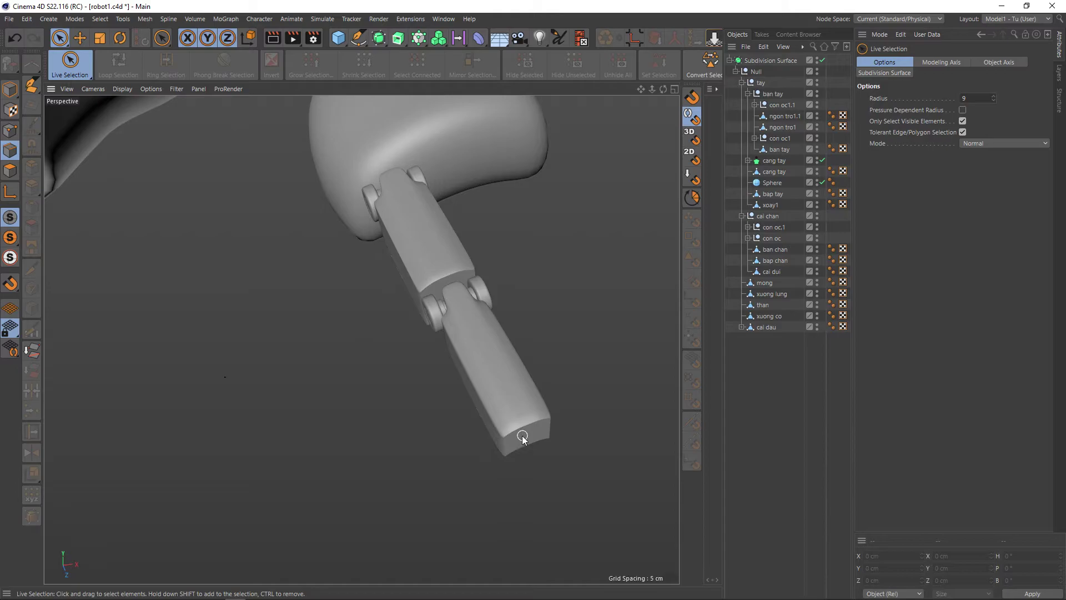
pyautogui.scroll(1, 523, 438)
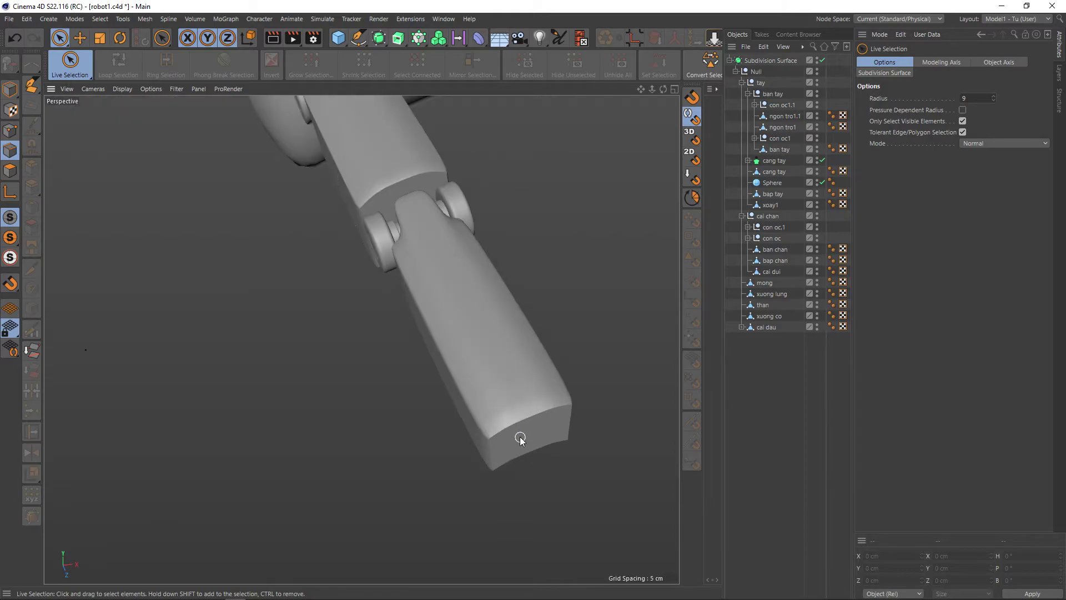
pyautogui.scroll(-1, 555, 425)
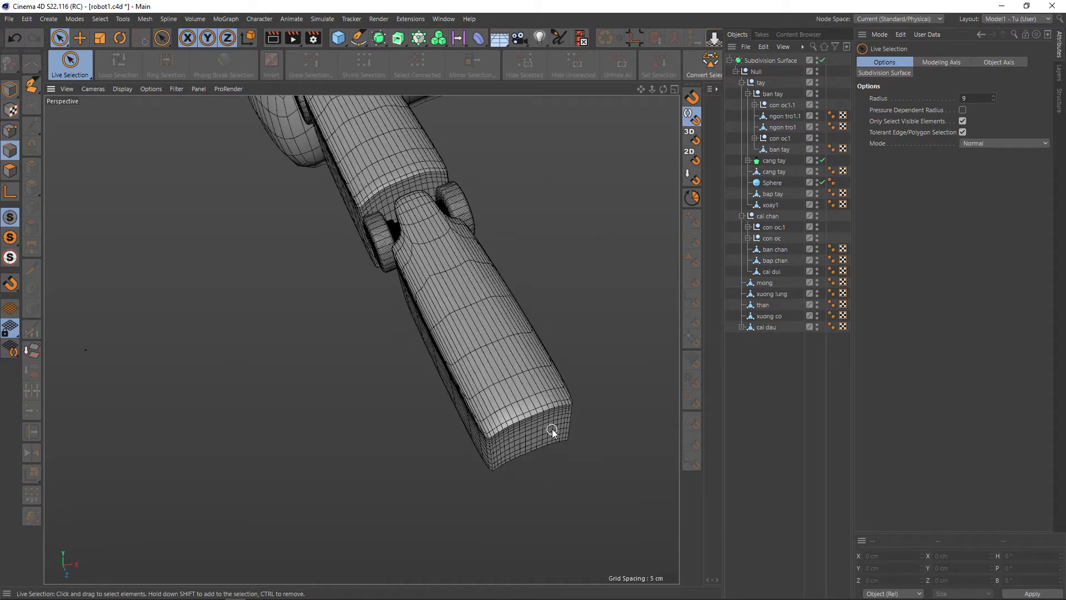
# Step: Turn smoothing off and select the lower fingertip piece ngon tro1.1 in Model mode
pyautogui.click(779, 319)
pyautogui.press('q')
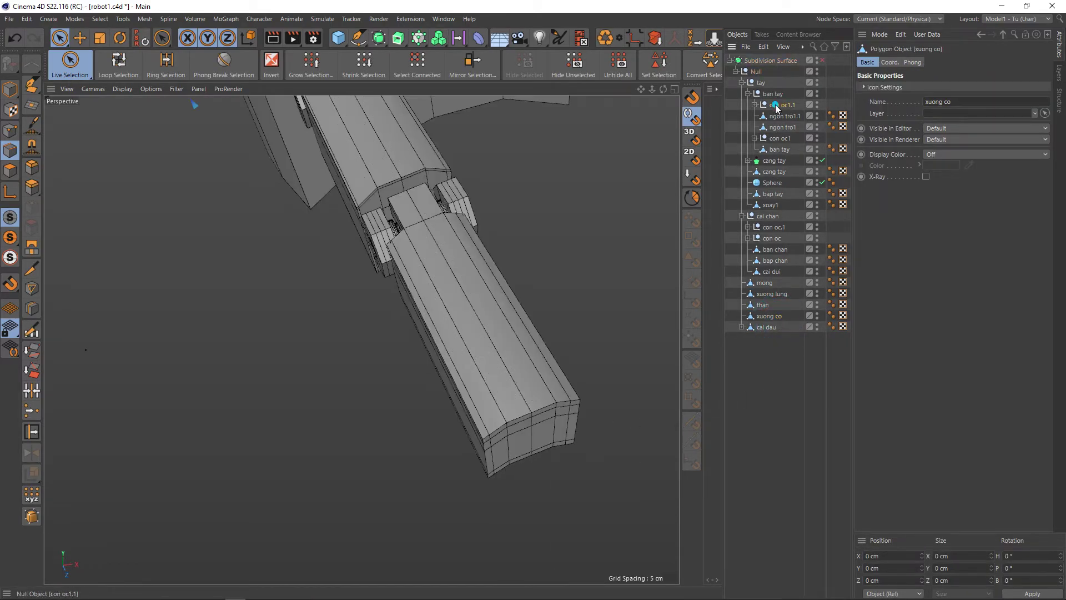
pyautogui.click(776, 106)
pyautogui.click(10, 89)
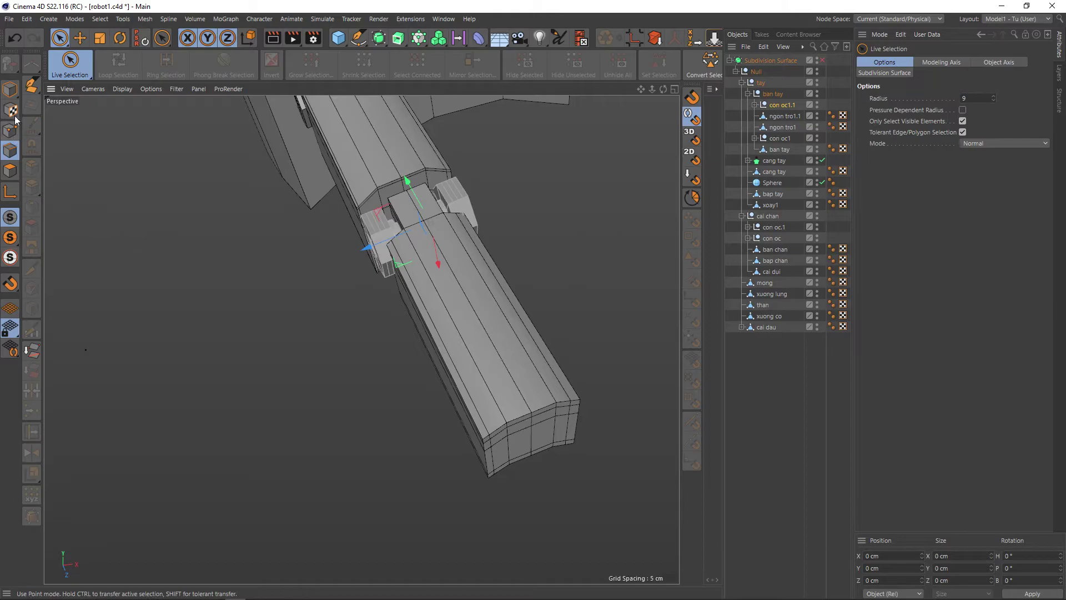
pyautogui.click(517, 337)
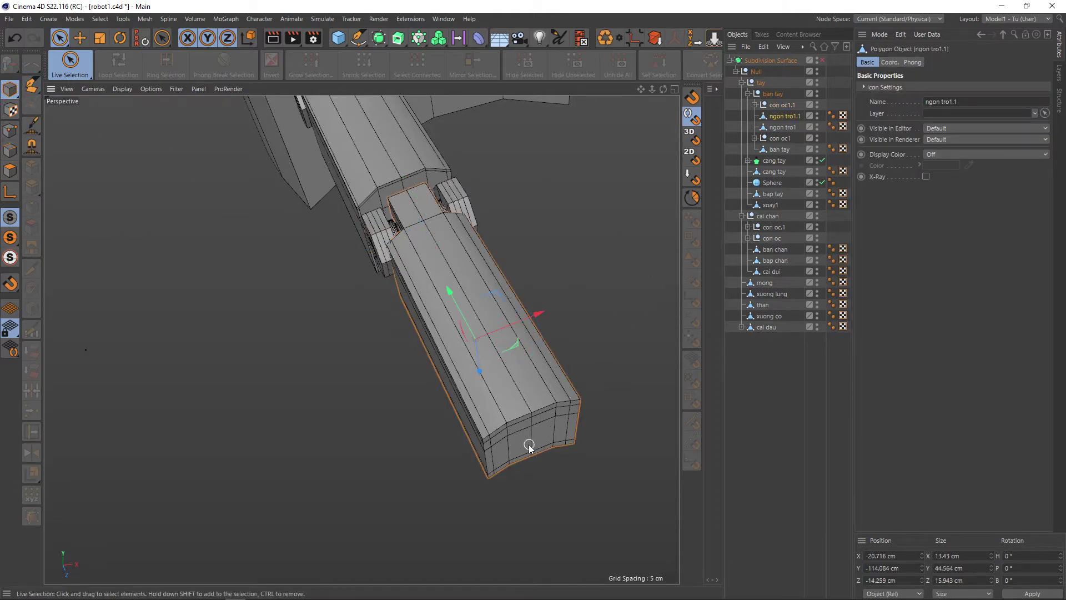
pyautogui.scroll(3, 529, 446)
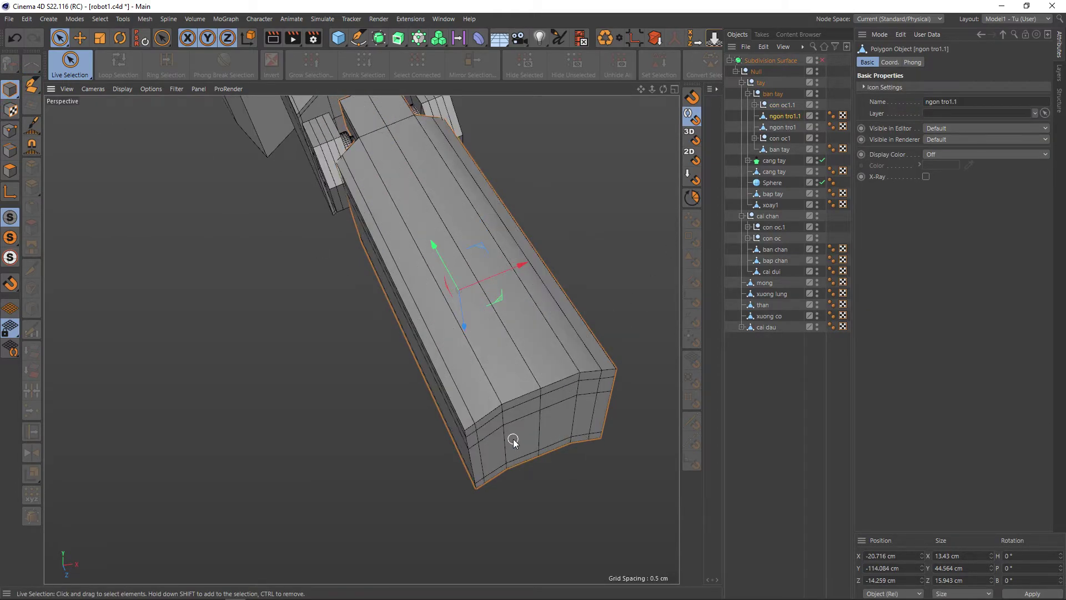
pyautogui.scroll(2, 513, 441)
pyautogui.scroll(2, 495, 426)
# Step: Switch to Polygon mode and orbit the view closer to the fingertip end
pyautogui.click(123, 89)
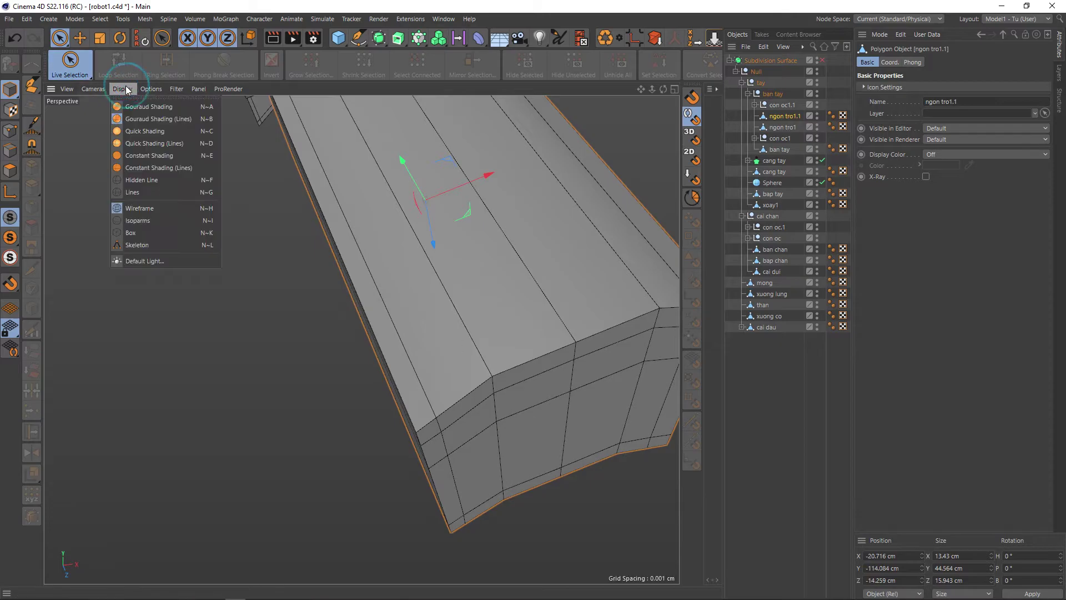
pyautogui.click(419, 275)
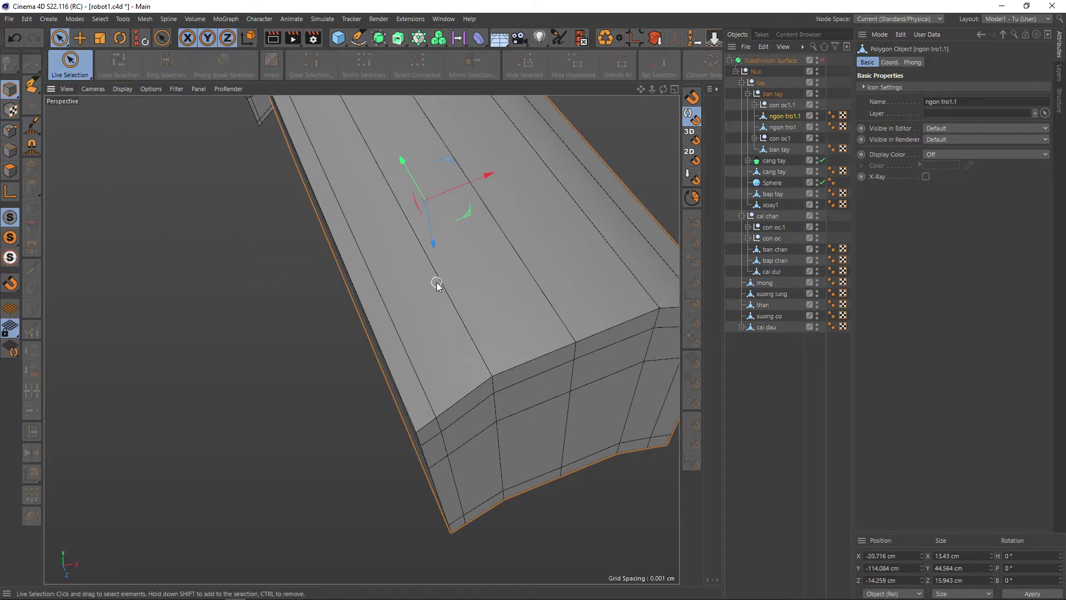
pyautogui.scroll(-2, 437, 286)
pyautogui.scroll(-1, 359, 305)
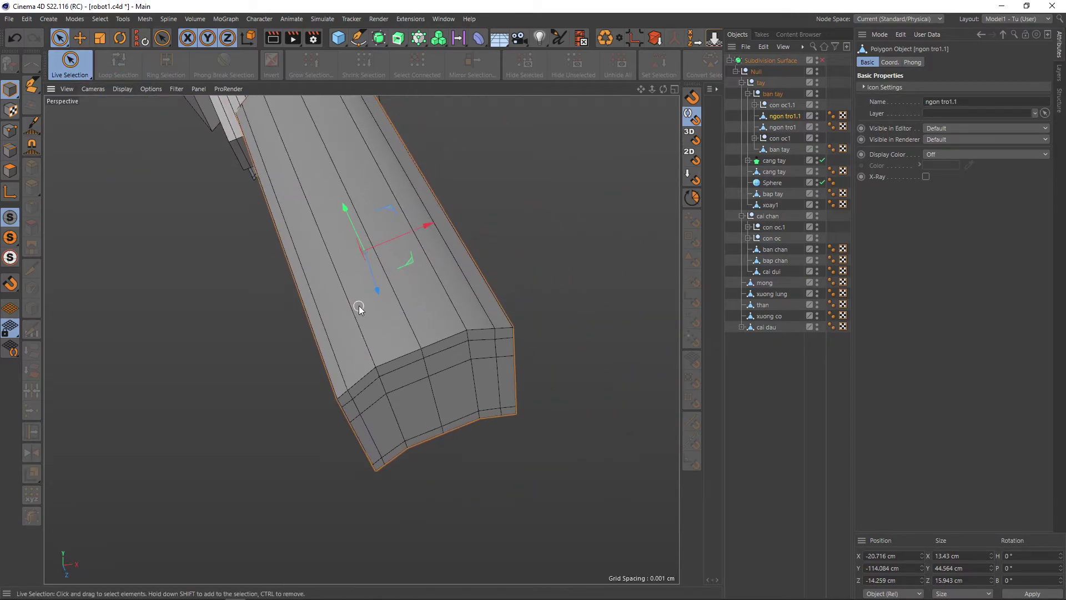
pyautogui.press('Return')
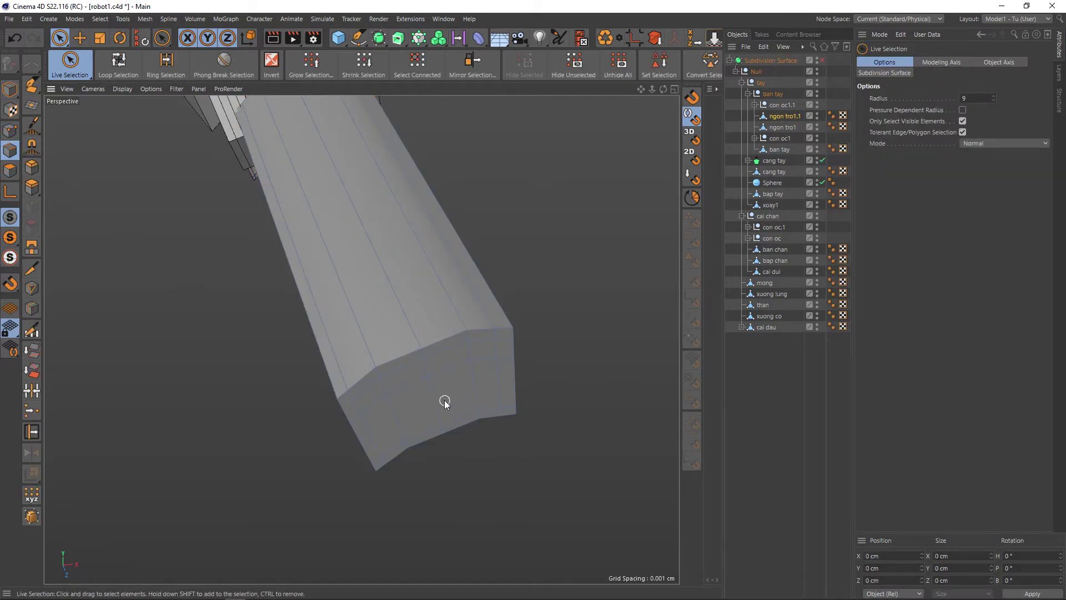
pyautogui.keyDown('alt'); pyautogui.moveTo(444, 401); pyautogui.dragTo(464, 393); pyautogui.keyUp('alt')
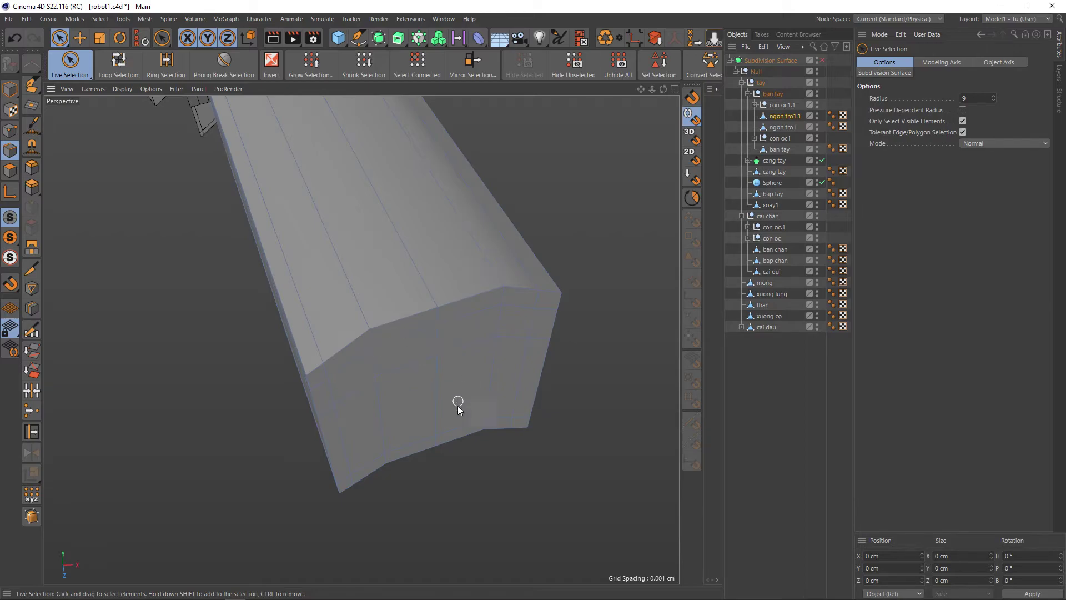
# Step: Paint-select the 16 end faces of ngon tro1.1 and move them down about 1 cm
pyautogui.click(381, 353)
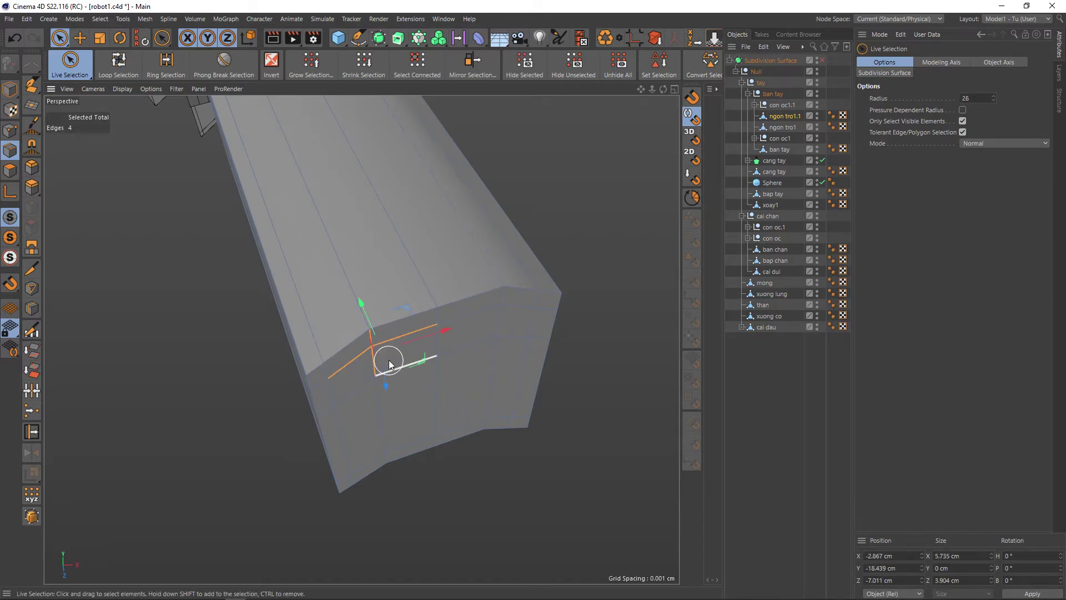
pyautogui.click(10, 170)
pyautogui.click(367, 367)
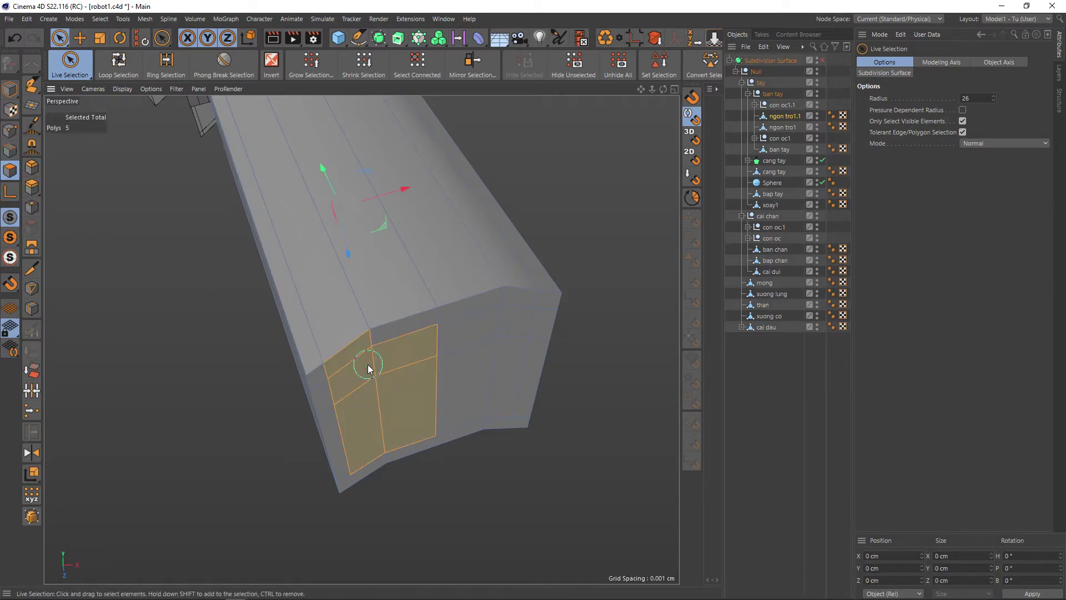
pyautogui.moveTo(405, 352)
pyautogui.mouseDown()
pyautogui.moveTo(503, 321)
pyautogui.moveTo(491, 409)
pyautogui.moveTo(376, 443)
pyautogui.mouseUp()
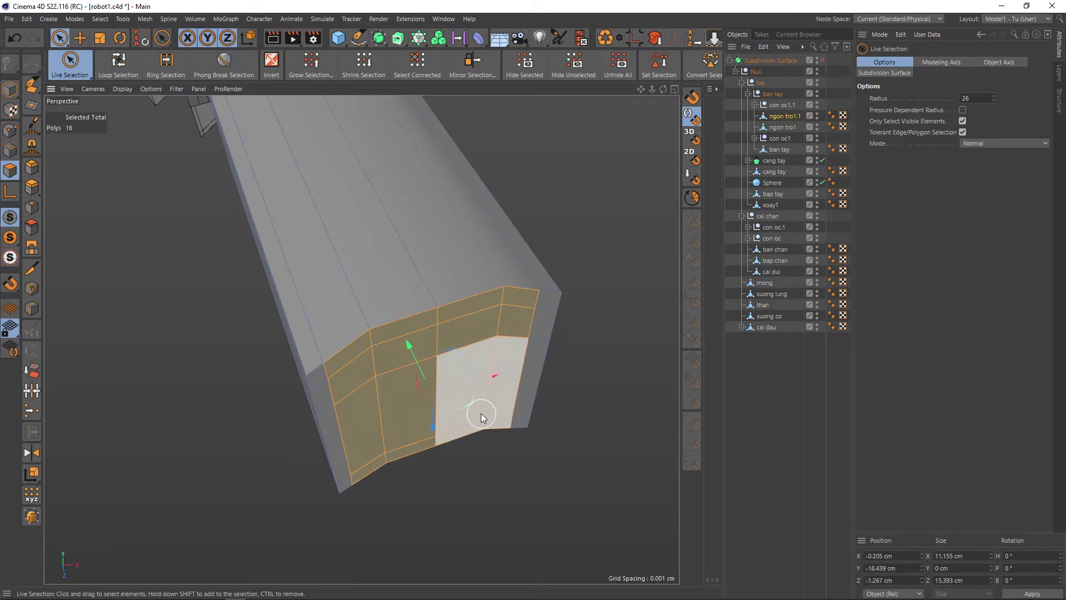
pyautogui.press('e')
pyautogui.moveTo(427, 369); pyautogui.dragTo(415, 363)
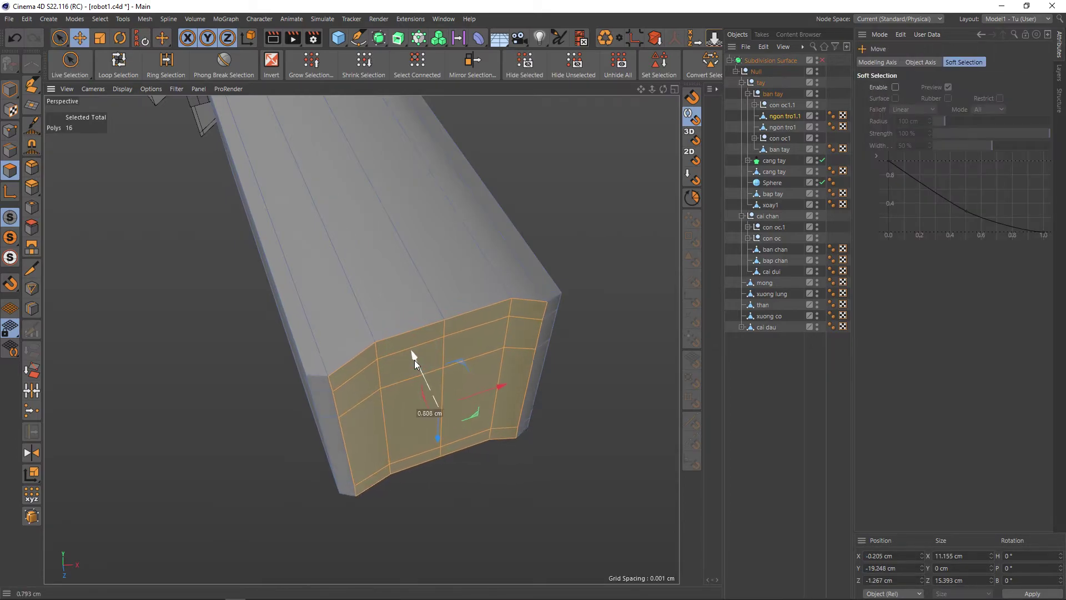
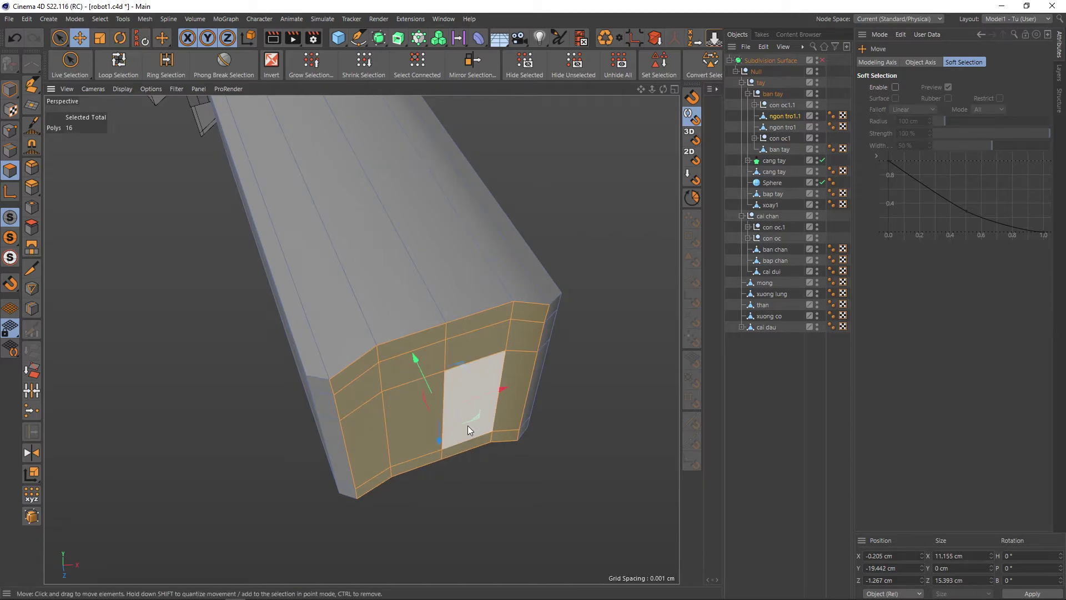
# Step: Push the finger's middle end faces down about 1.6 cm
pyautogui.moveTo(415, 361); pyautogui.dragTo(418, 360)
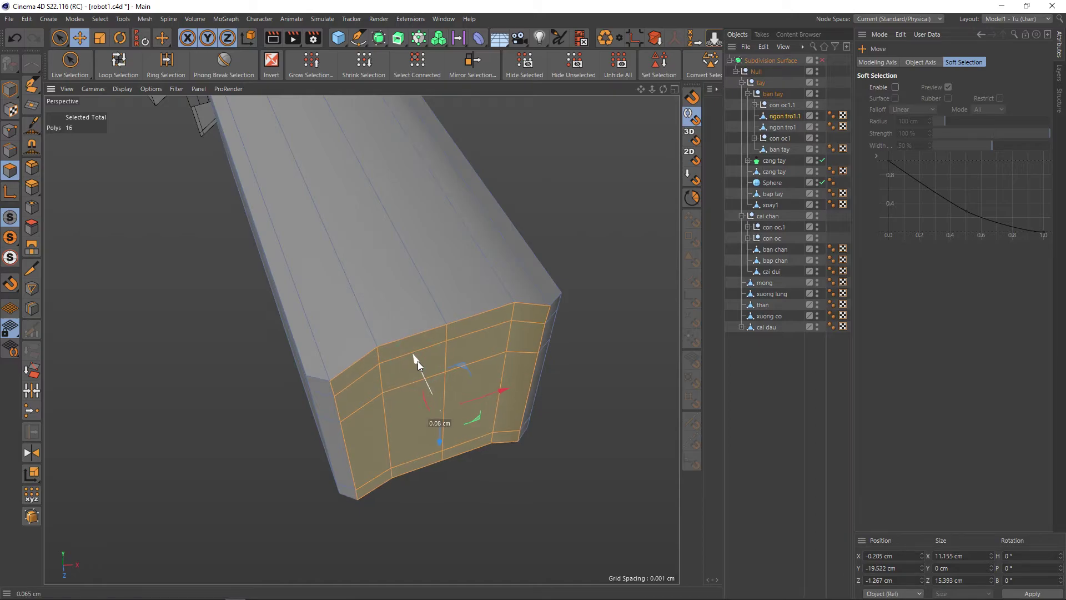
pyautogui.press('space')
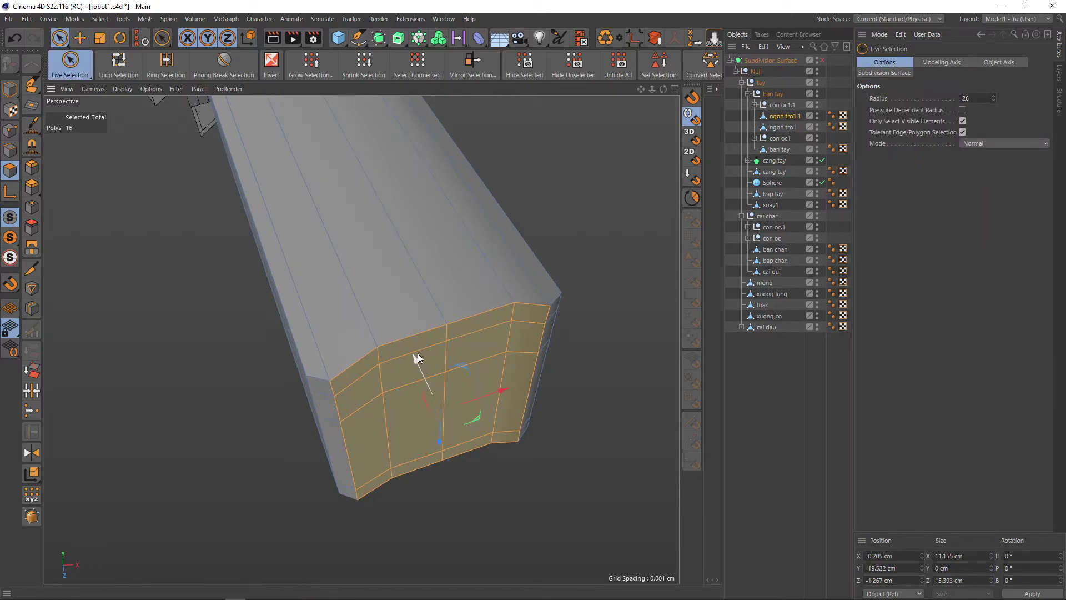
pyautogui.moveTo(426, 350)
pyautogui.mouseDown()
pyautogui.moveTo(447, 357)
pyautogui.moveTo(443, 438)
pyautogui.mouseUp()
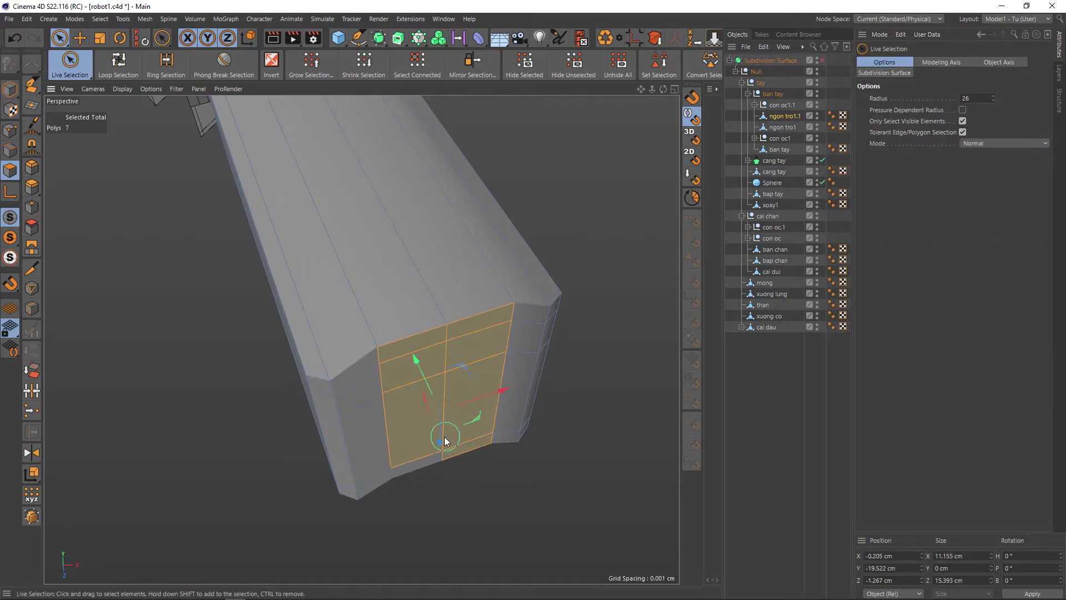
pyautogui.moveTo(417, 351); pyautogui.dragTo(426, 382)
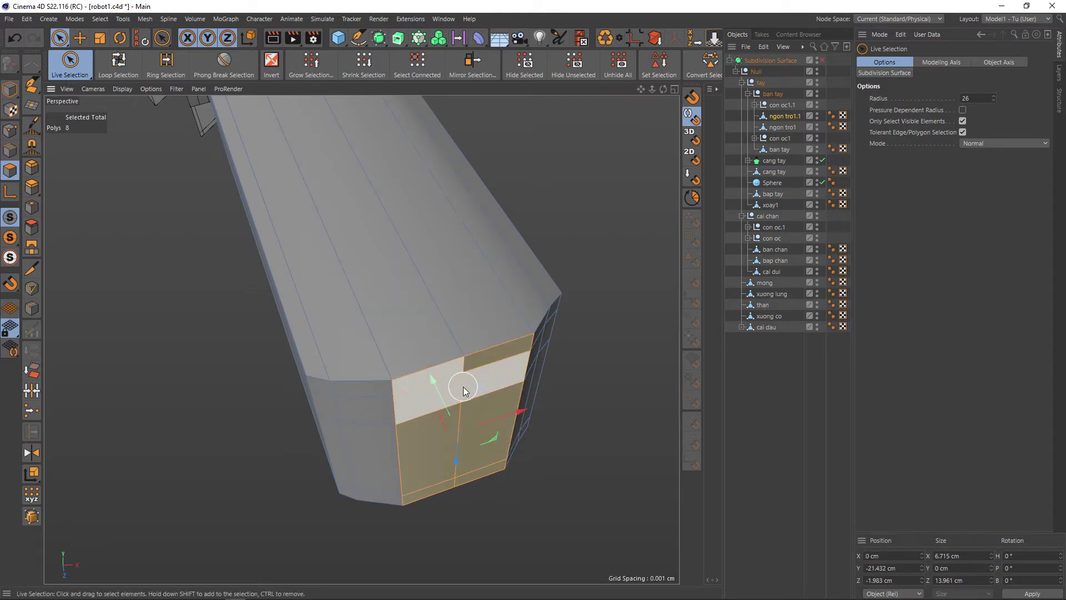
# Step: Select the vertical and bottom end edges and push them down about 0.8 cm
pyautogui.click(10, 150)
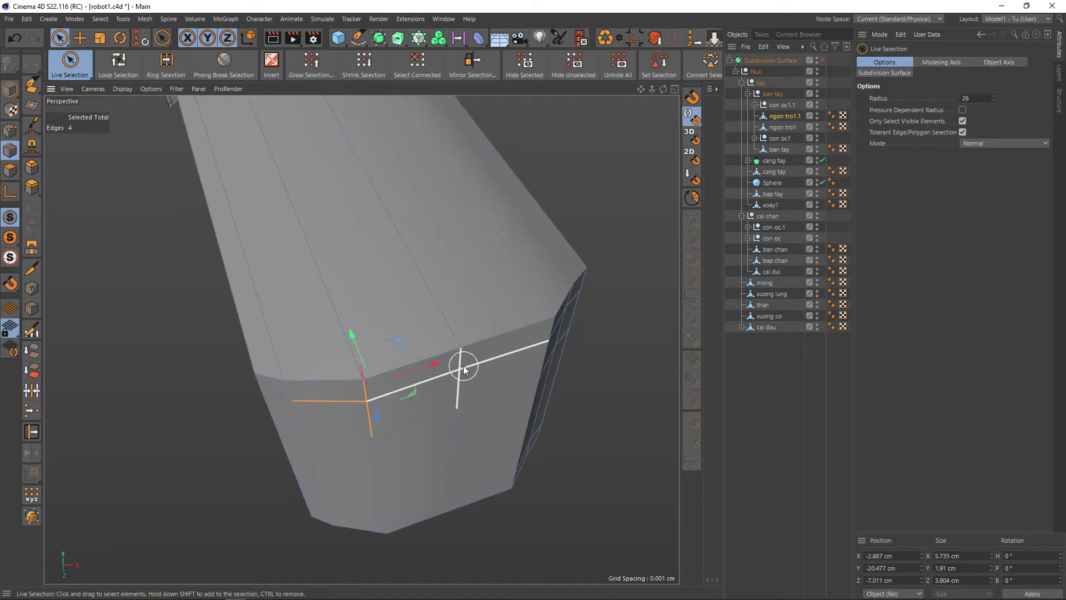
pyautogui.middleClick(610, 383)
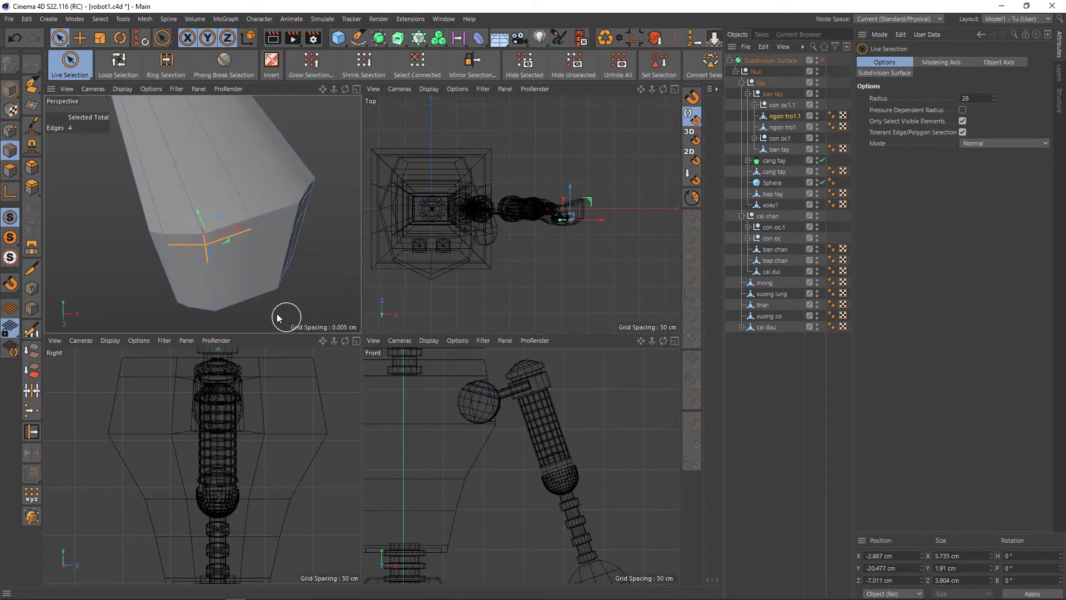
pyautogui.middleClick(286, 255)
pyautogui.click(605, 387)
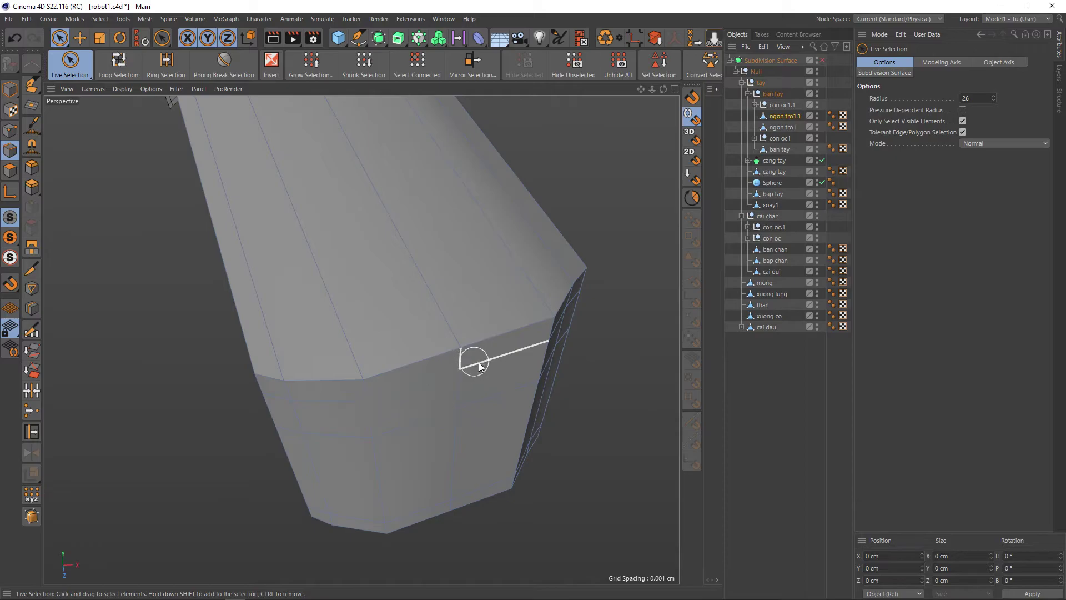
pyautogui.moveTo(592, 394); pyautogui.dragTo(585, 394, button='middle')
pyautogui.click(462, 360)
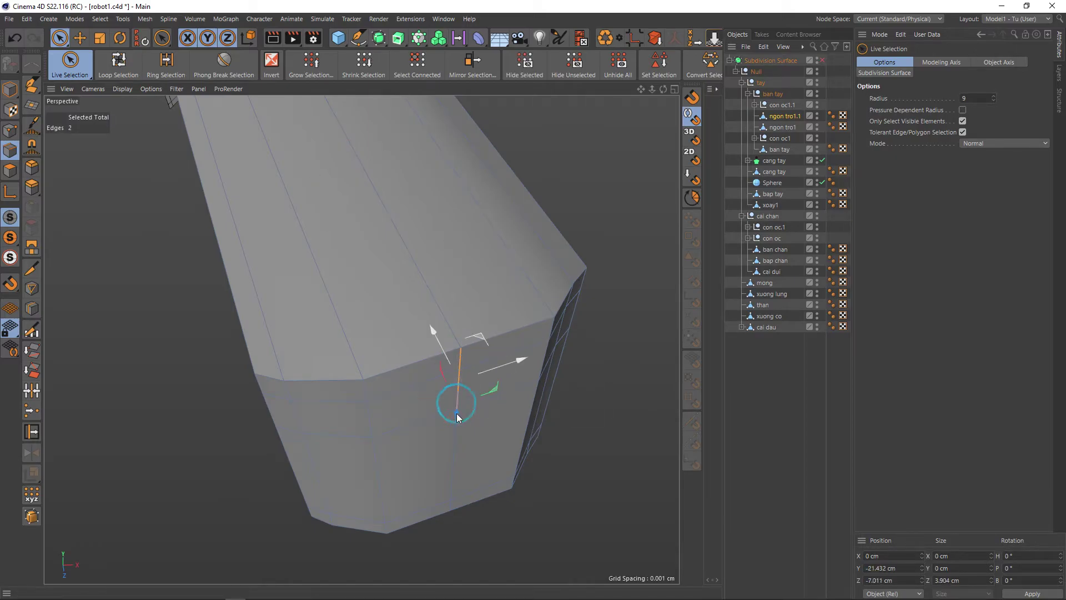
pyautogui.moveTo(454, 402); pyautogui.dragTo(449, 506)
pyautogui.scroll(2, 450, 506)
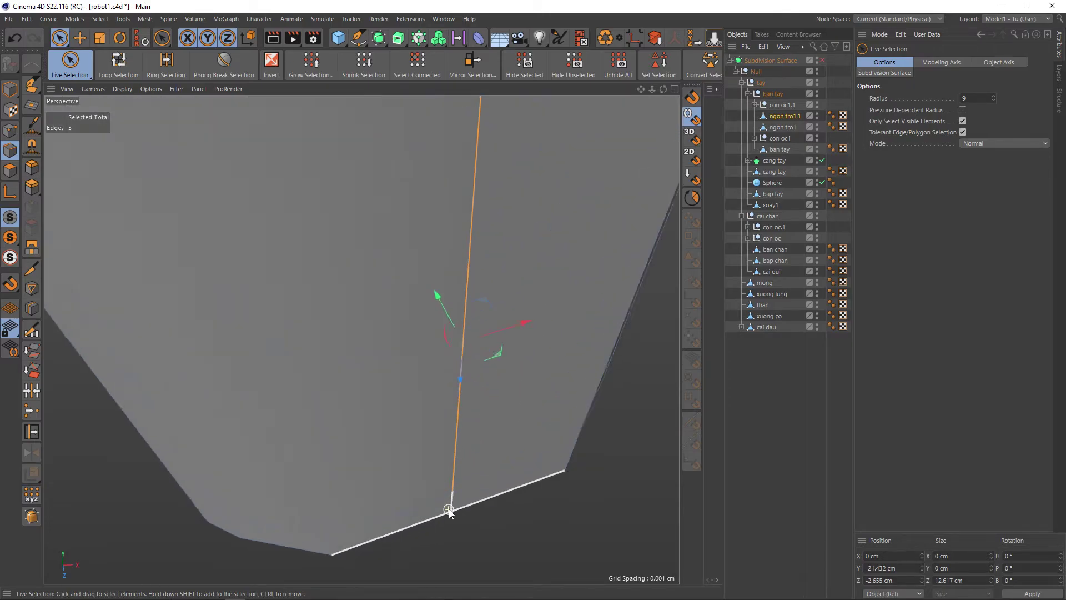
pyautogui.scroll(1, 448, 507)
pyautogui.scroll(1, 459, 505)
pyautogui.moveTo(446, 364); pyautogui.dragTo(448, 382)
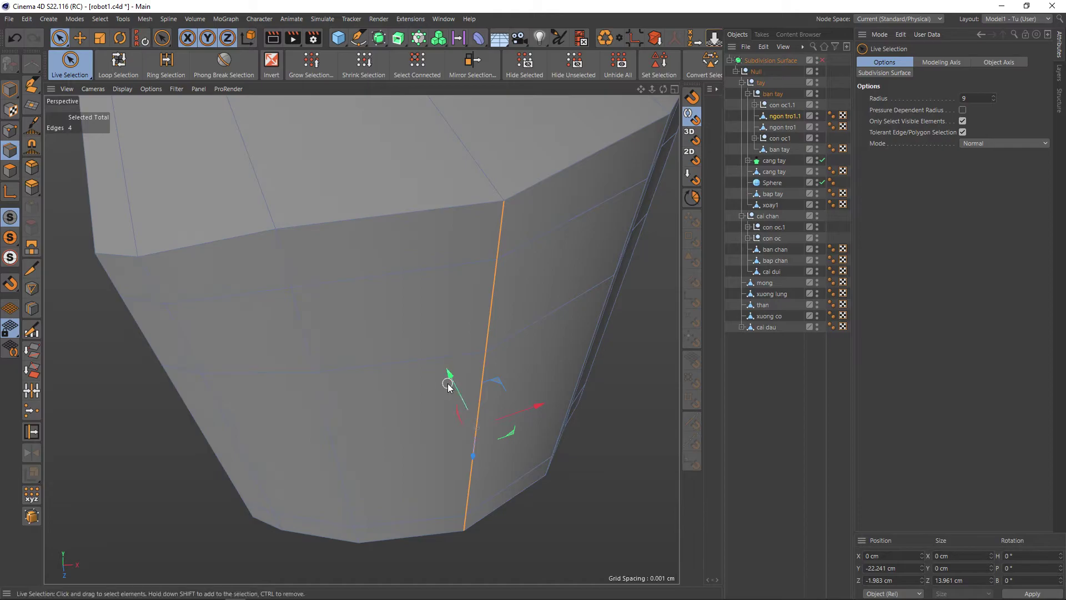
pyautogui.scroll(-3, 461, 422)
pyautogui.scroll(-1, 460, 422)
pyautogui.click(587, 371)
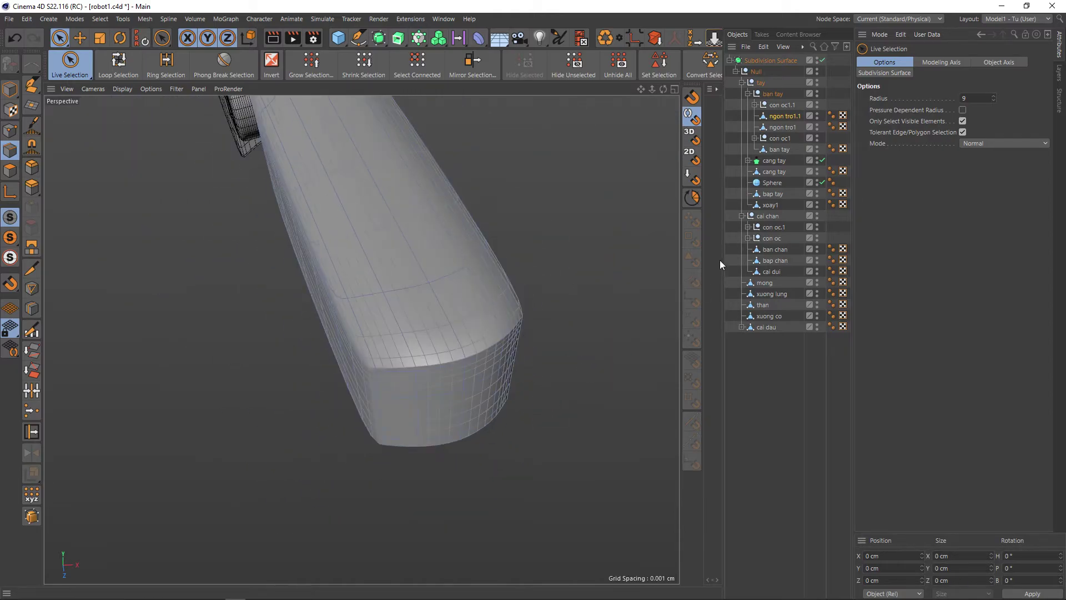
# Step: Turn on Subdivision Surface smoothing for the robot model
pyautogui.press('q')
pyautogui.scroll(-3, 544, 392)
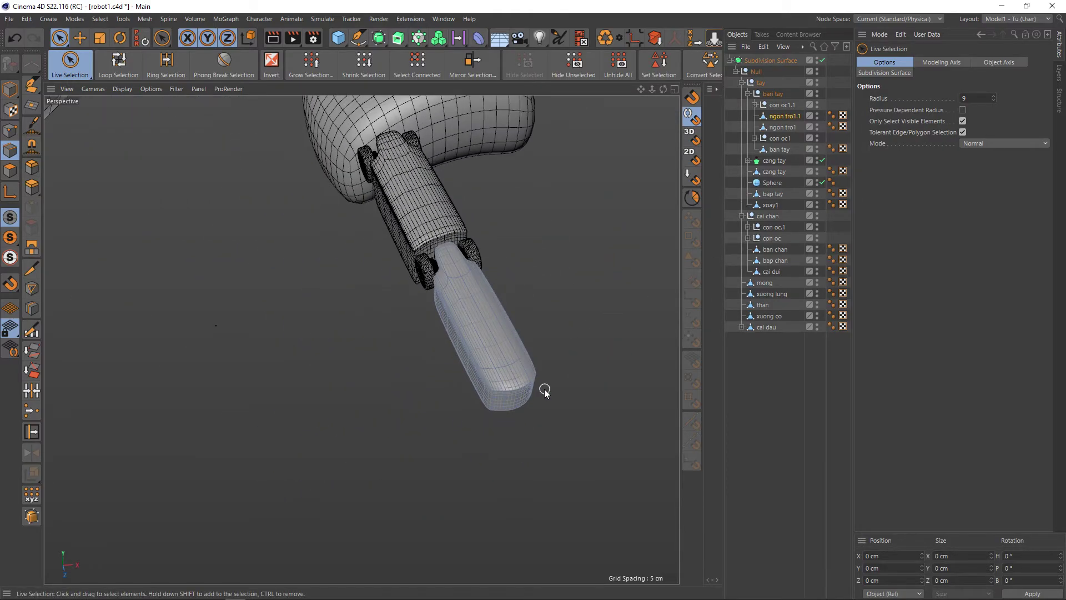
pyautogui.scroll(-1, 543, 388)
pyautogui.scroll(-2, 542, 411)
pyautogui.scroll(-2, 533, 422)
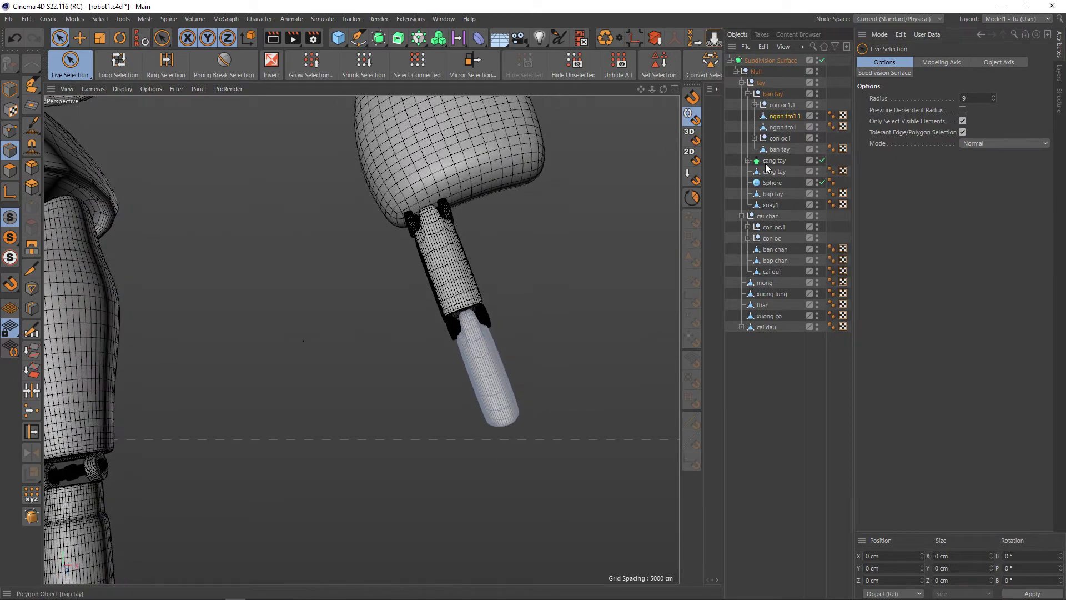
pyautogui.click(782, 108)
pyautogui.click(773, 358)
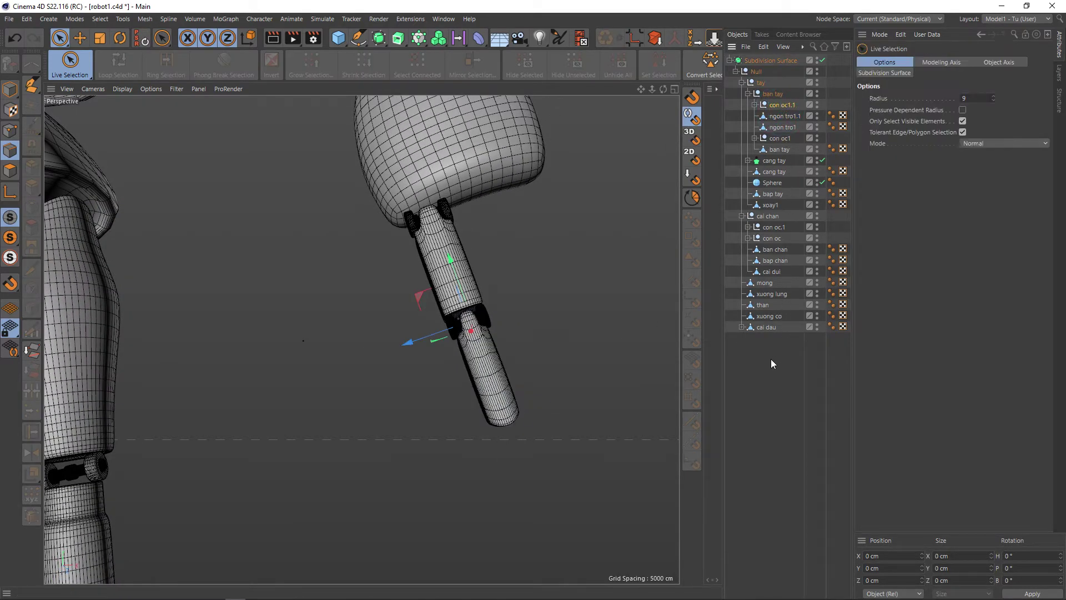
# Step: Switch to Gouraud Shading without wireframe and frame the arm and finger
pyautogui.press('a')
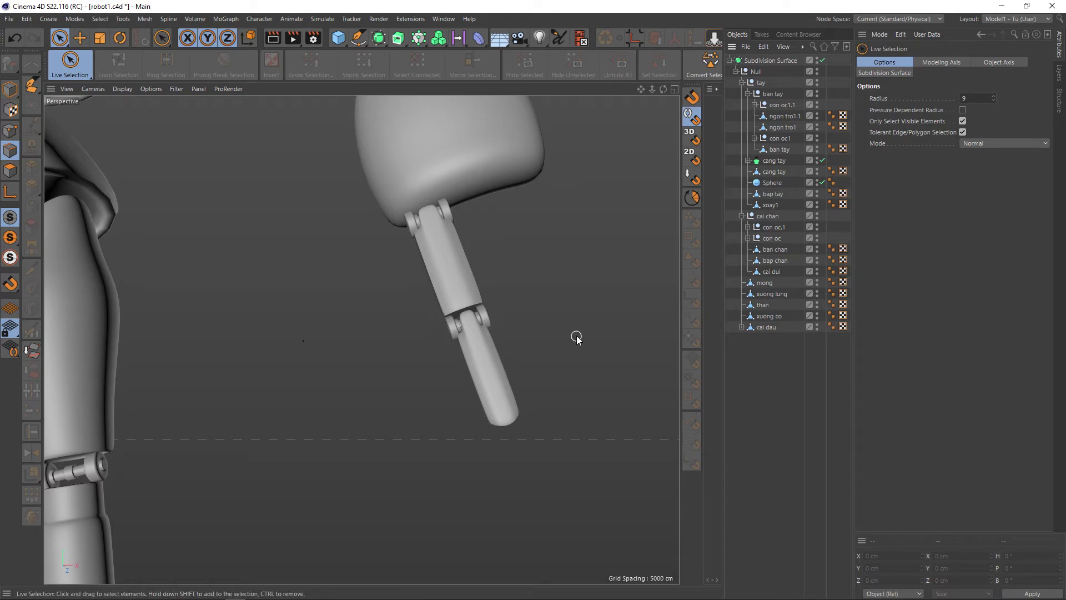
pyautogui.moveTo(576, 338)
pyautogui.keyDown('alt'); pyautogui.mouseDown()
pyautogui.moveTo(535, 311)
pyautogui.moveTo(478, 350)
pyautogui.moveTo(478, 339)
pyautogui.moveTo(491, 352)
pyautogui.mouseUp(); pyautogui.keyUp('alt')
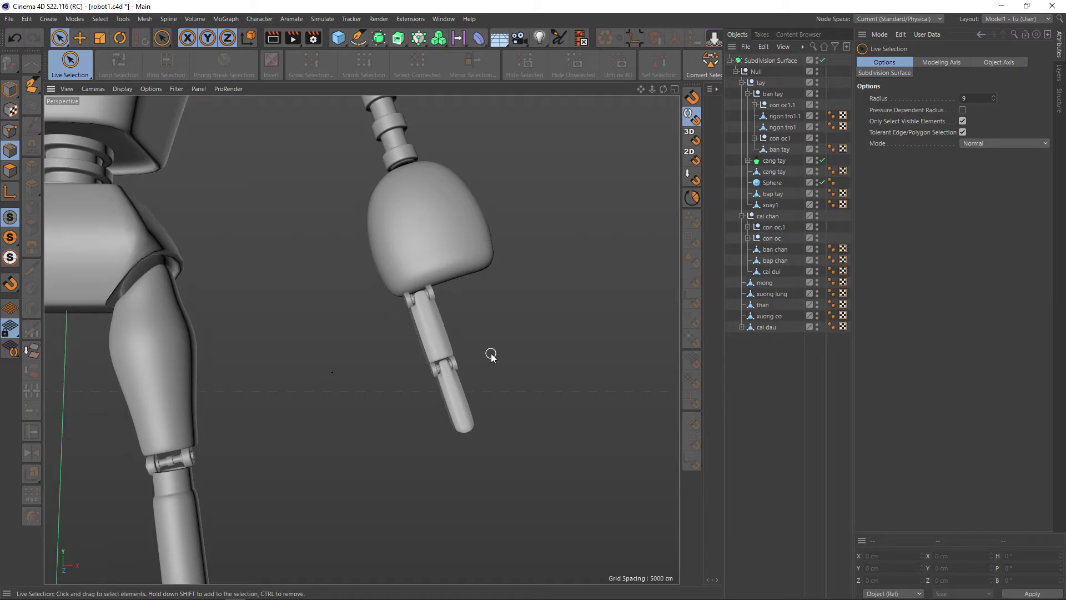
pyautogui.moveTo(514, 336)
pyautogui.keyDown('alt'); pyautogui.mouseDown()
pyautogui.moveTo(452, 362)
pyautogui.moveTo(483, 317)
pyautogui.moveTo(407, 376)
pyautogui.moveTo(441, 346)
pyautogui.mouseUp(); pyautogui.keyUp('alt')
pyautogui.scroll(-3, 441, 346)
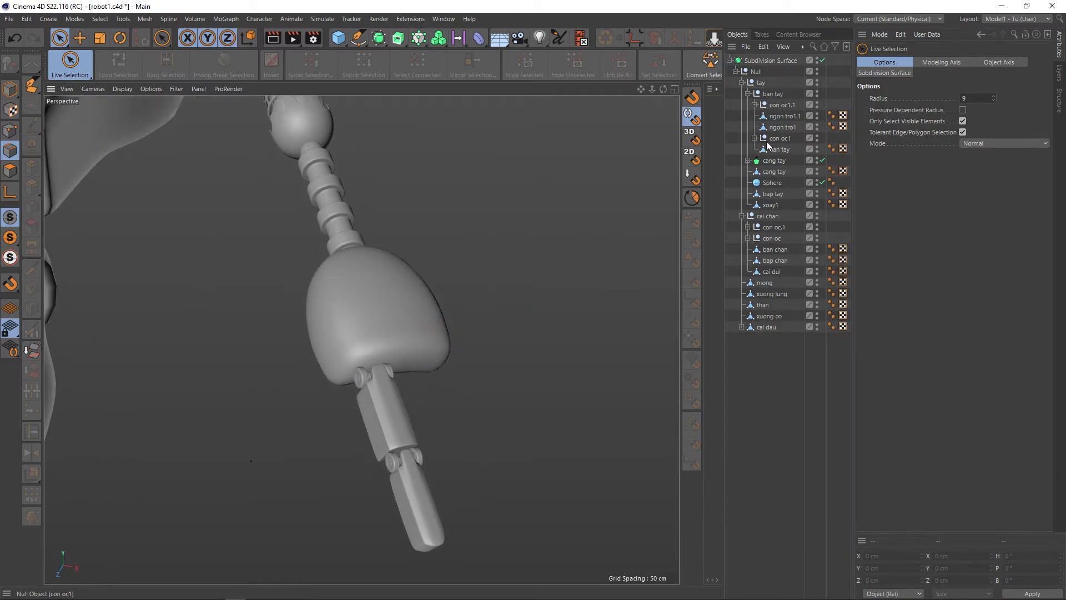
# Step: Select ngon tro1 and test-bend the upper finger segment, then undo it
pyautogui.click(778, 116)
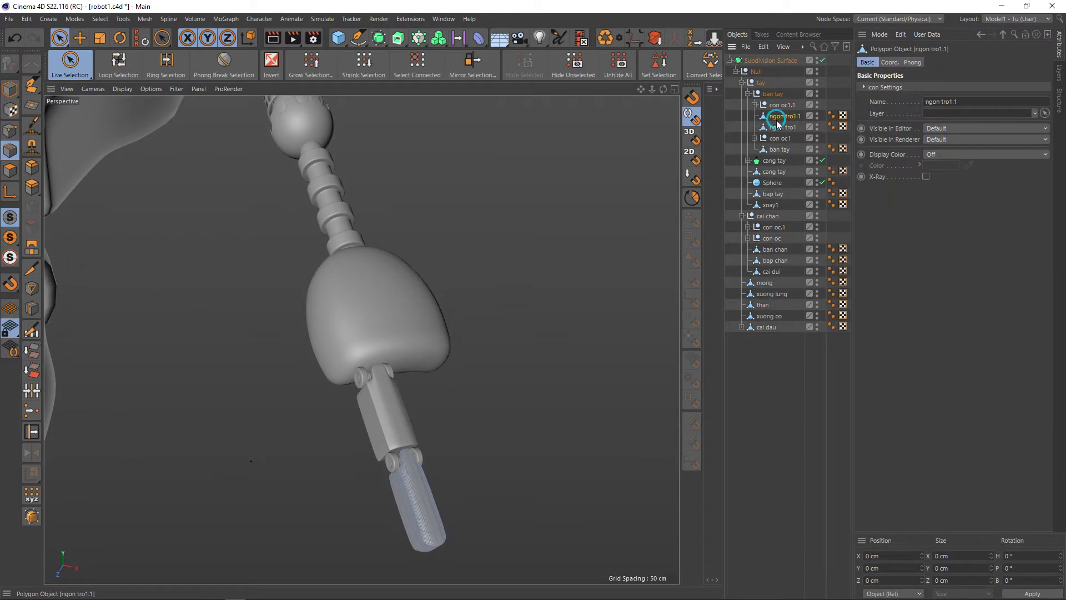
pyautogui.click(776, 139)
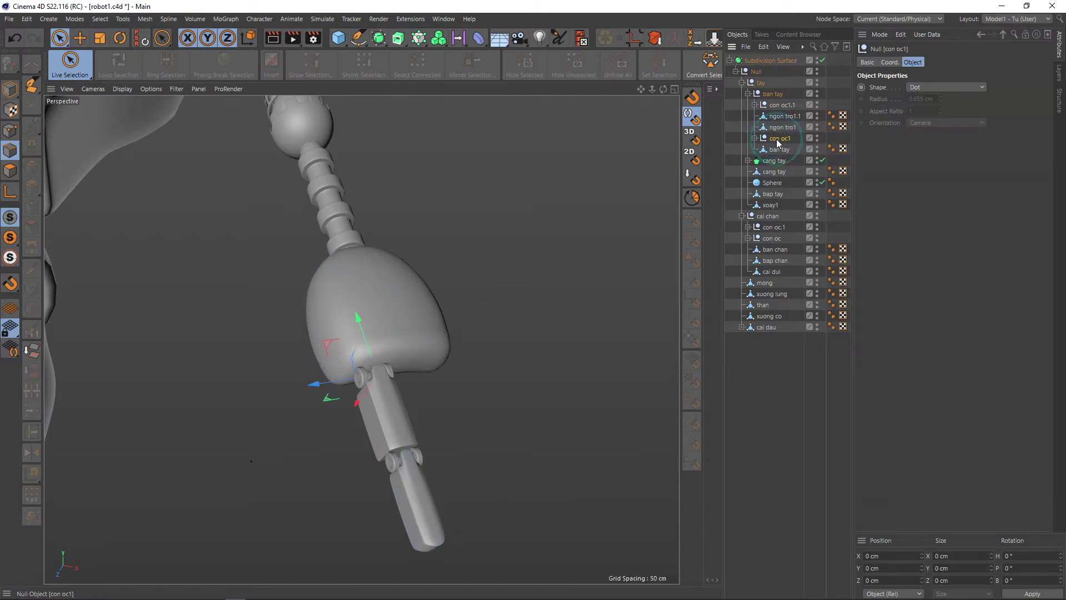
pyautogui.click(780, 127)
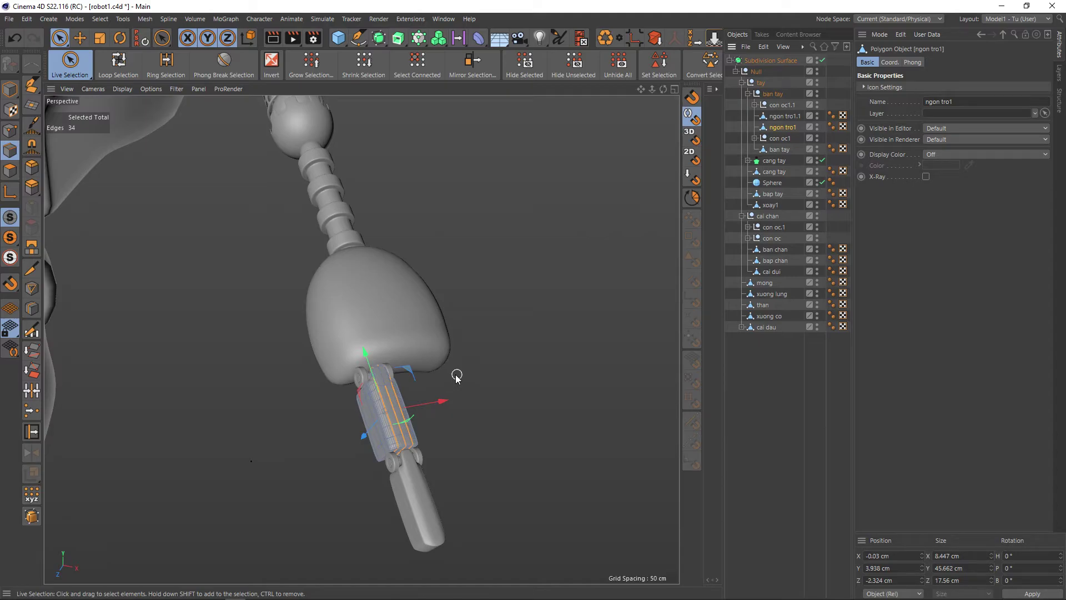
pyautogui.press('r')
pyautogui.scroll(2, 435, 392)
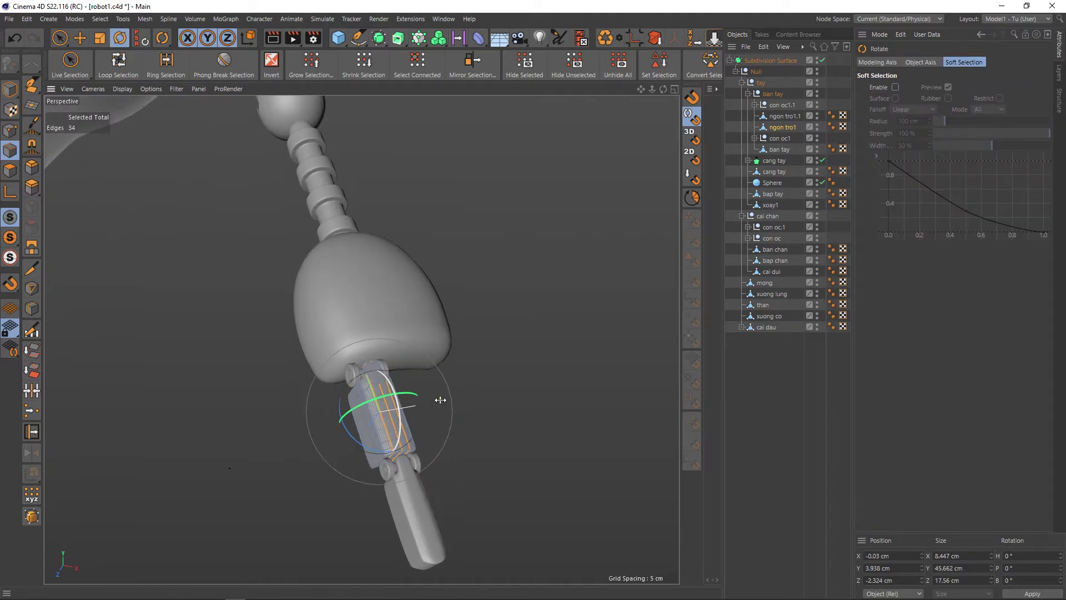
pyautogui.scroll(1, 455, 408)
pyautogui.keyDown('alt'); pyautogui.moveTo(455, 407); pyautogui.dragTo(486, 391); pyautogui.keyUp('alt')
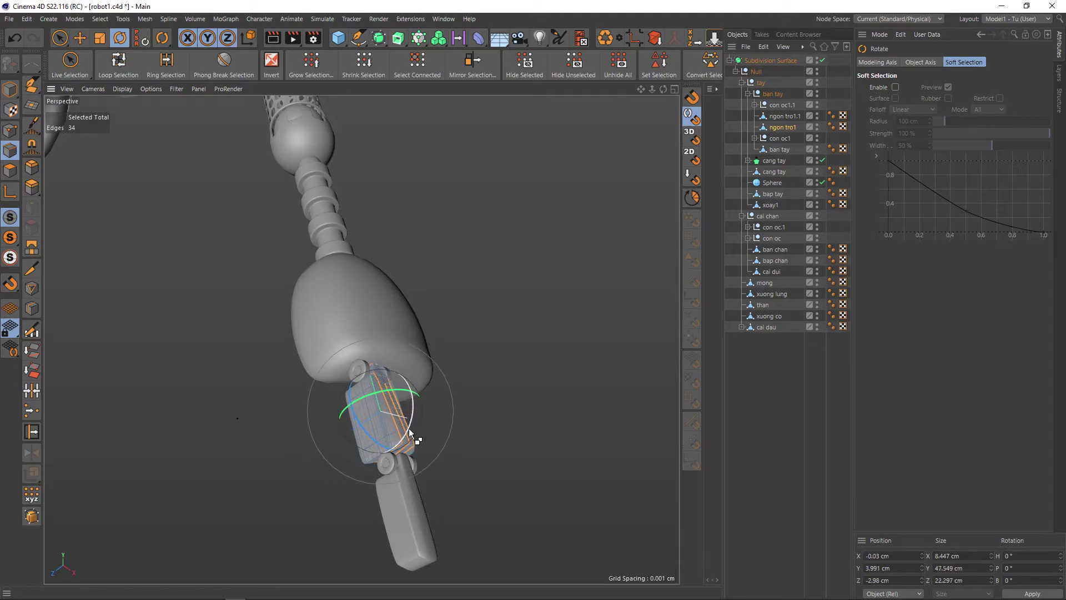
pyautogui.hotkey('ctrl', 'z')
# Step: Raise ngon tro1's pivot axis to the knuckle joint, then test and undo a -8.8° rotation
pyautogui.click(11, 190)
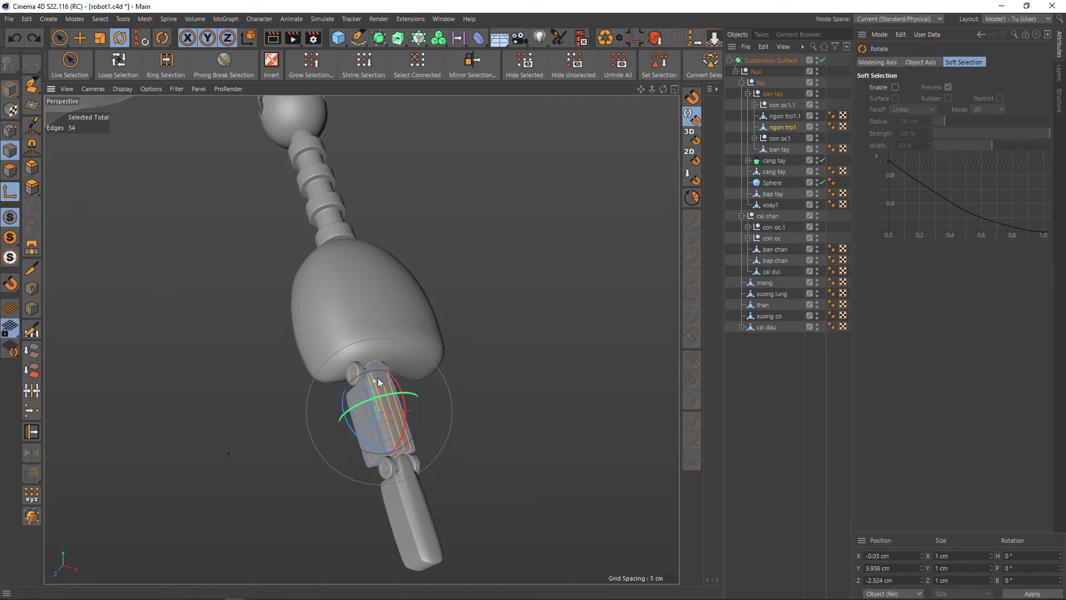
pyautogui.press('e')
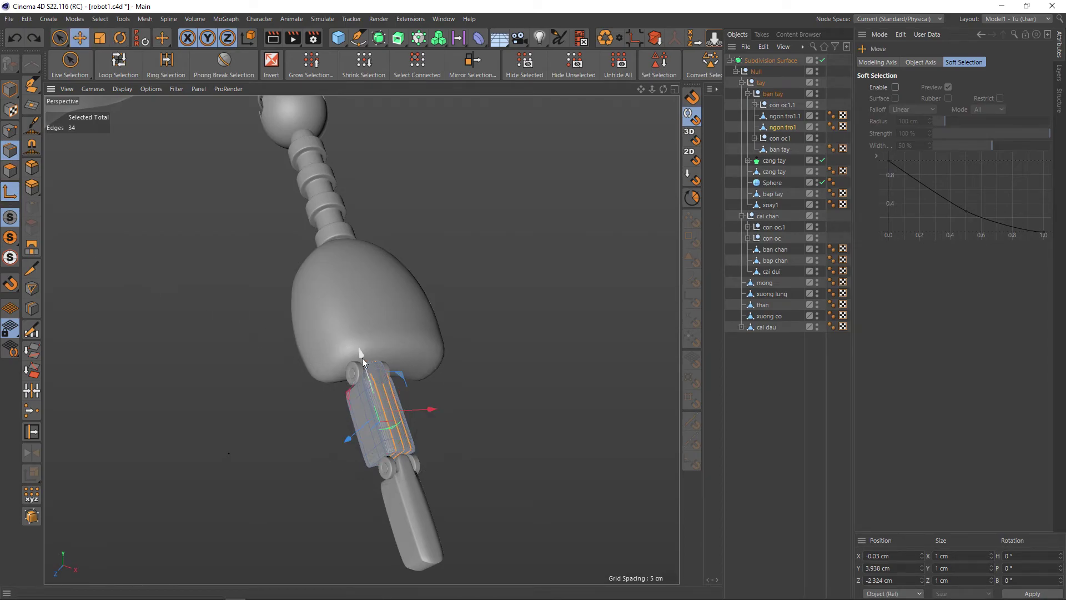
pyautogui.moveTo(362, 357); pyautogui.dragTo(359, 316)
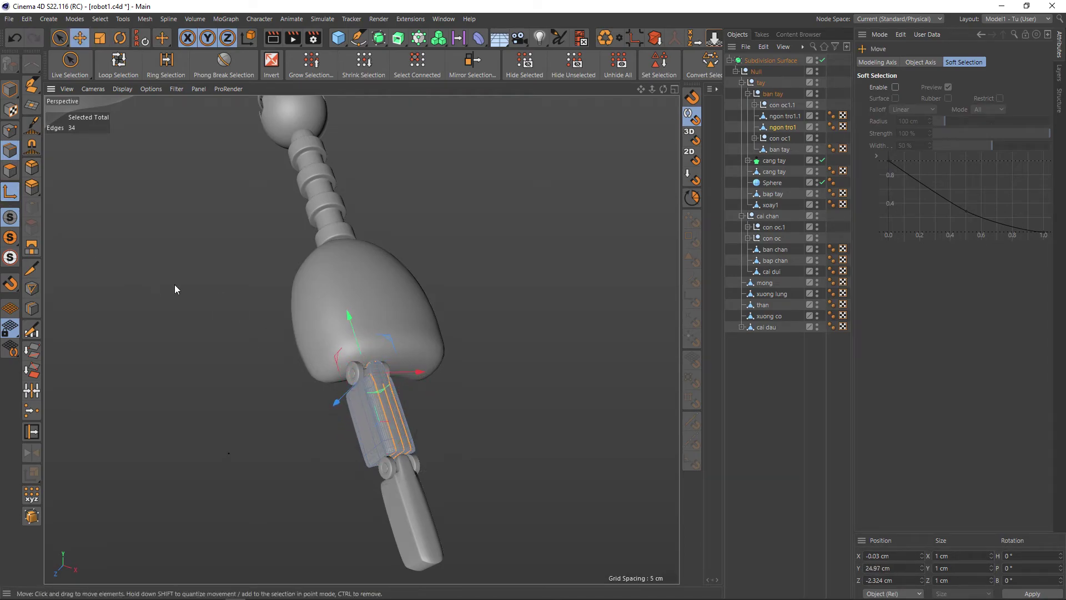
pyautogui.click(11, 192)
pyautogui.press('r')
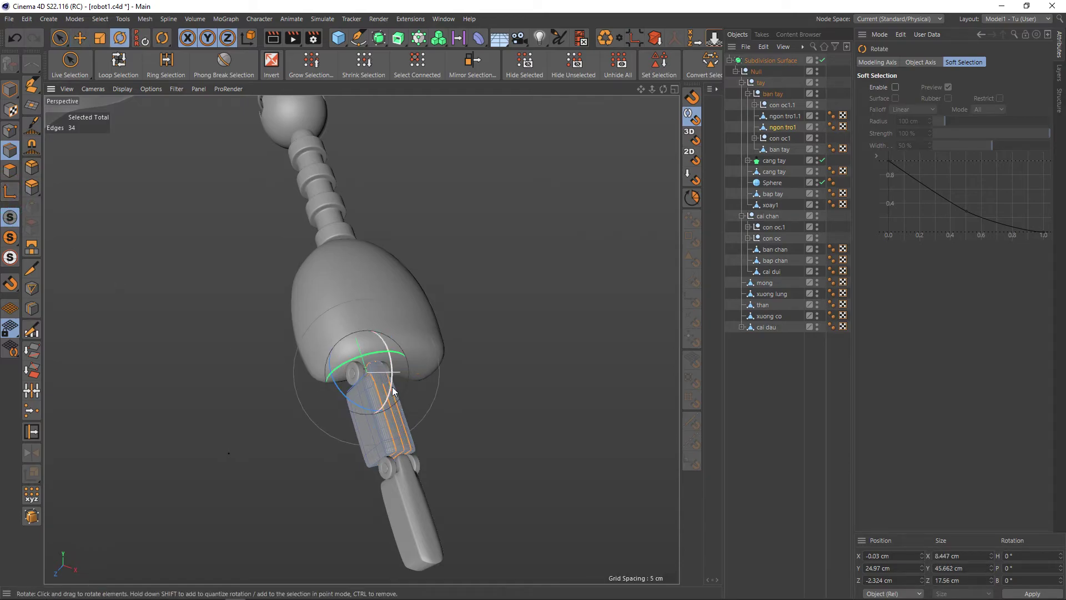
pyautogui.moveTo(391, 386); pyautogui.dragTo(397, 378)
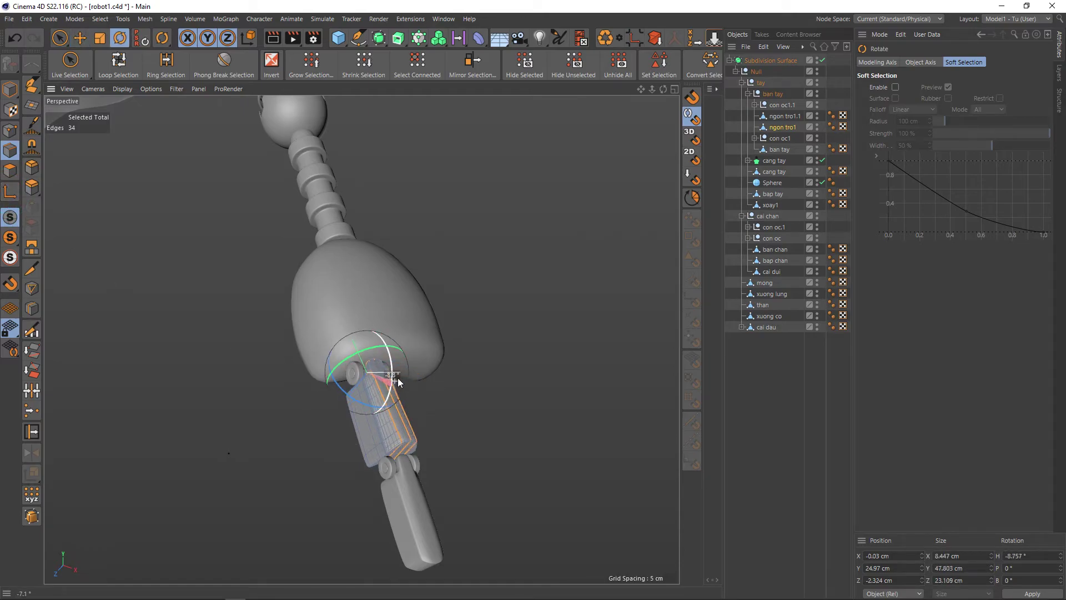
pyautogui.hotkey('ctrl', 'z')
# Step: Test and undo a -10.6° object tilt, then select ngon tro1.1
pyautogui.click(10, 89)
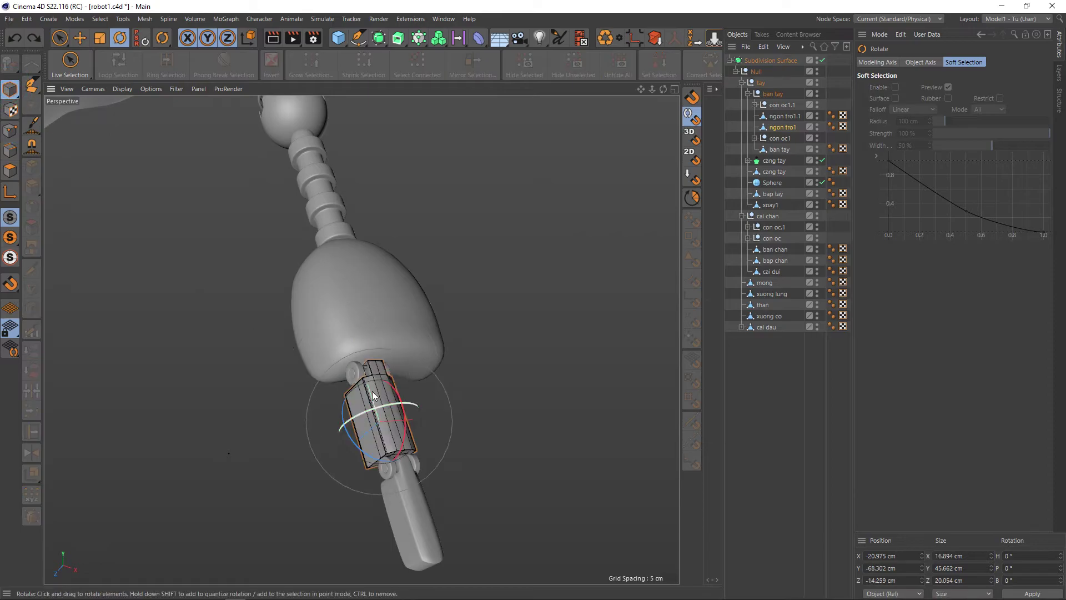
pyautogui.moveTo(404, 437); pyautogui.dragTo(414, 428)
pyautogui.hotkey('ctrl', 'z')
pyautogui.click(779, 118)
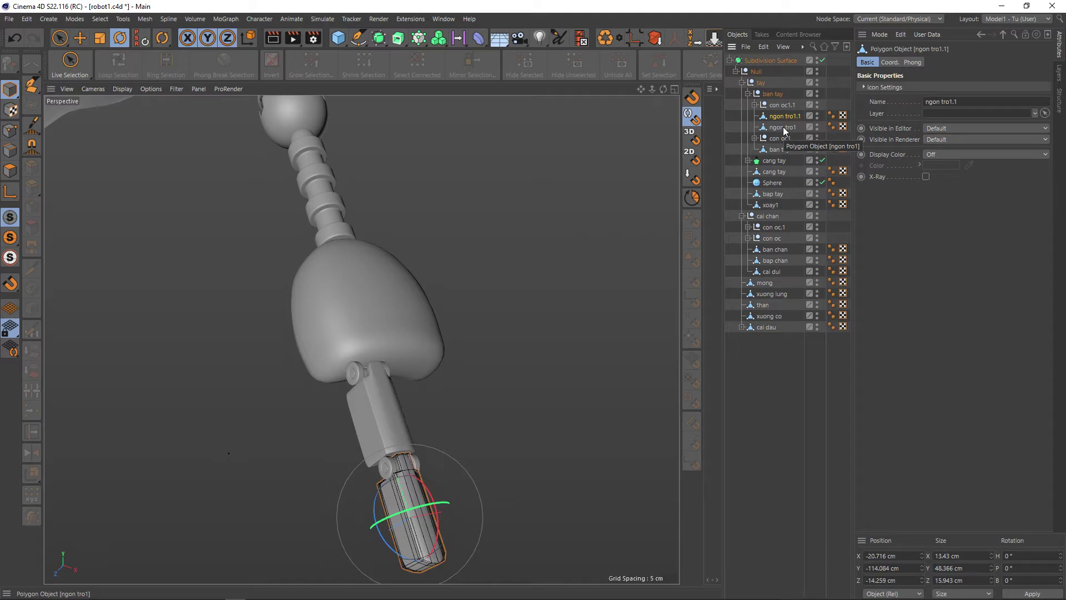
# Step: Nest con oc1.1 under ngon tro1 in the Object Manager
pyautogui.click(782, 127)
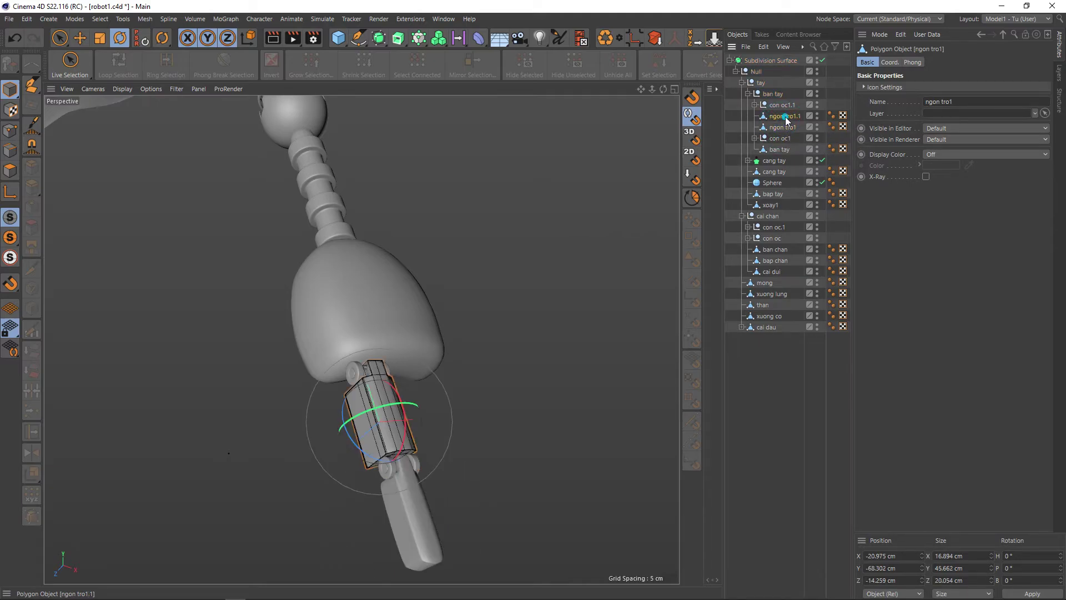
pyautogui.click(784, 106)
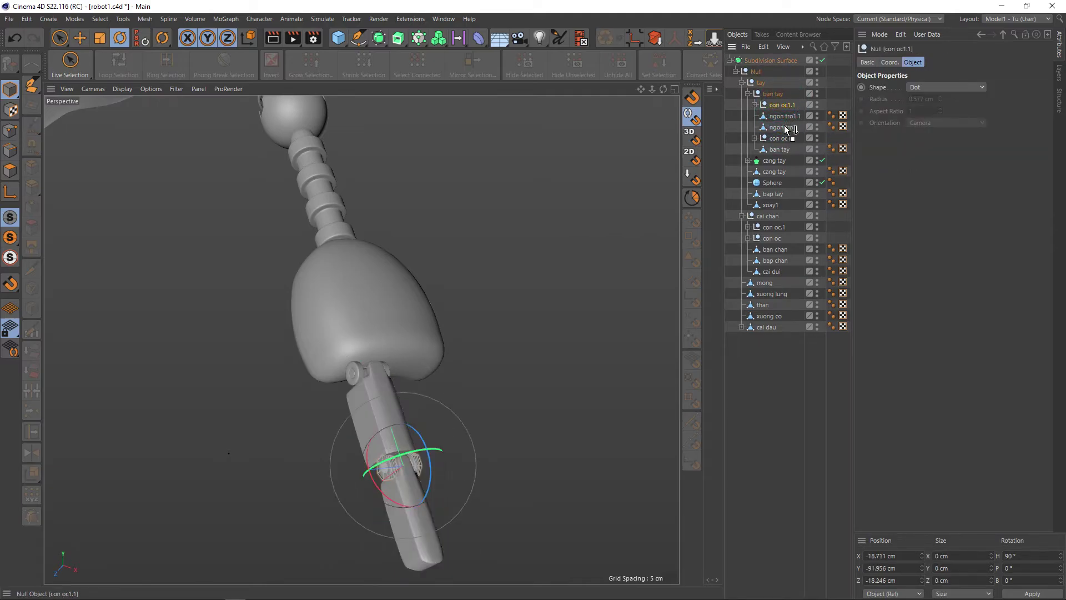
pyautogui.moveTo(784, 128); pyautogui.dragTo(786, 118)
pyautogui.click(783, 105)
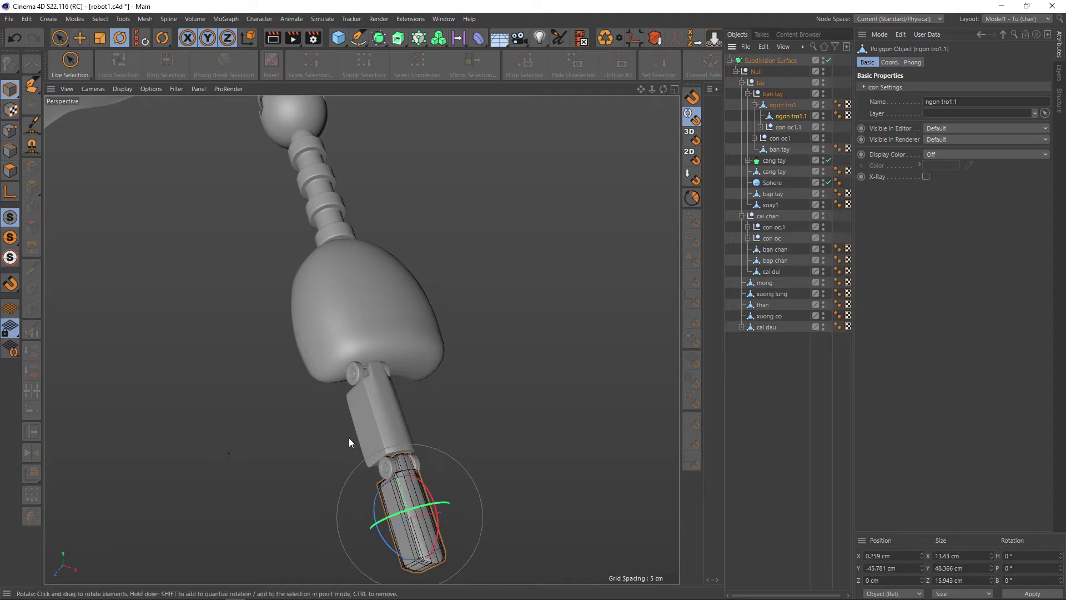
pyautogui.click(780, 138)
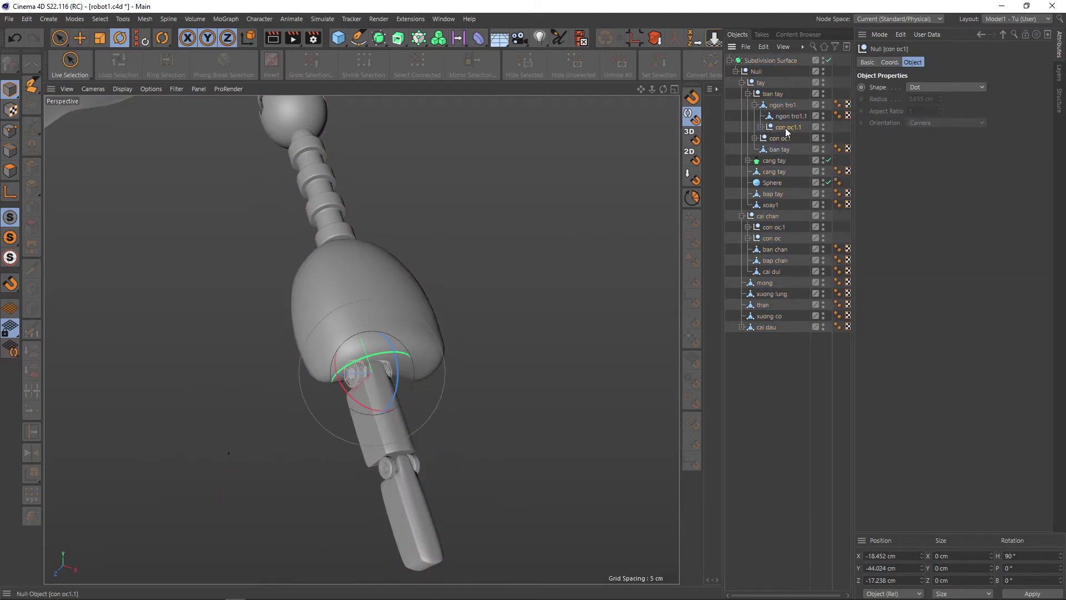
pyautogui.click(786, 127)
pyautogui.click(780, 138)
# Step: Tilt ngon tro1 about -13.5° and shift it into place
pyautogui.click(784, 105)
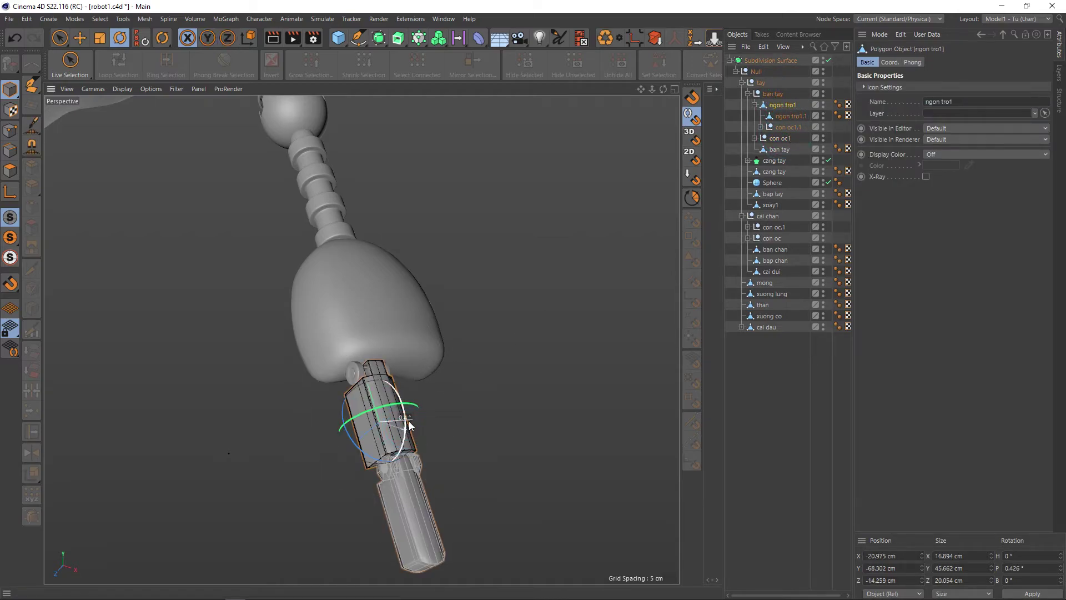
pyautogui.moveTo(408, 436)
pyautogui.mouseDown()
pyautogui.moveTo(411, 418)
pyautogui.moveTo(502, 425)
pyautogui.moveTo(461, 434)
pyautogui.mouseUp()
pyautogui.press('e')
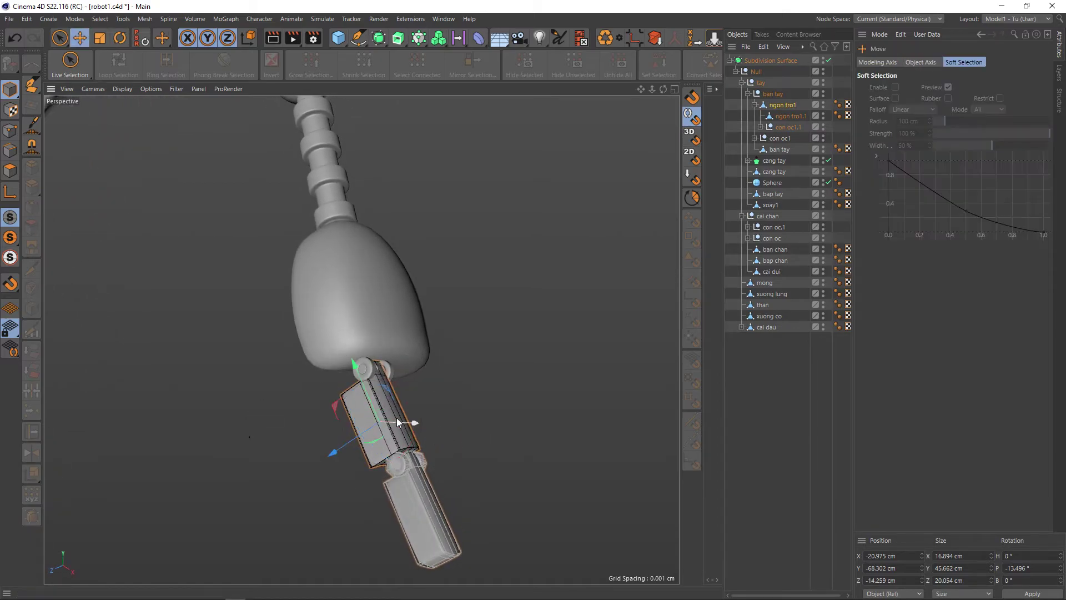
pyautogui.moveTo(363, 435); pyautogui.dragTo(399, 448)
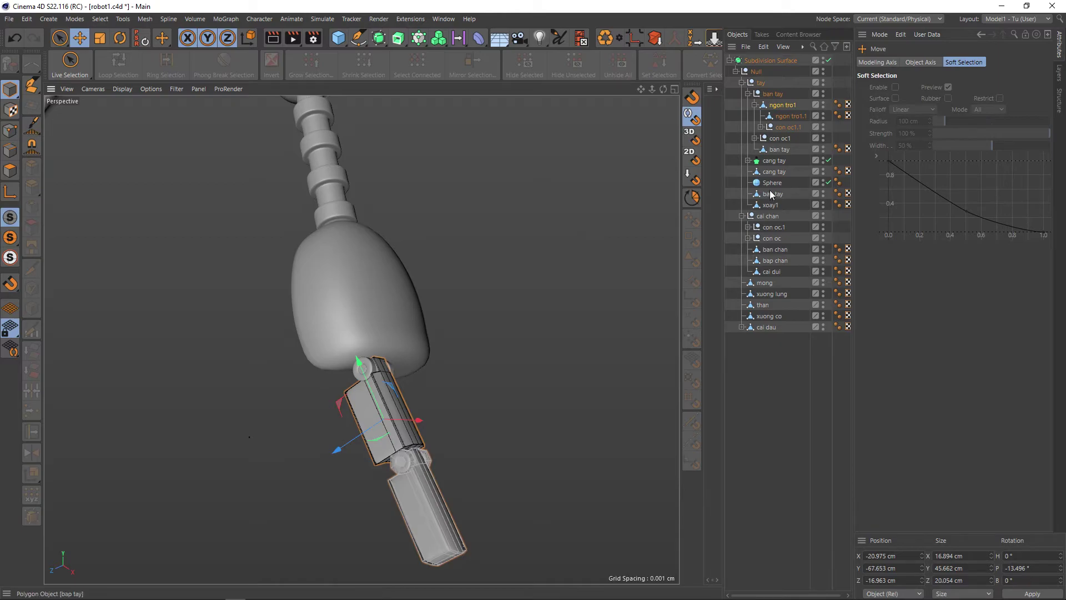
# Step: Bend ngon tro1.1 about 20° and nudge it along X
pyautogui.click(790, 117)
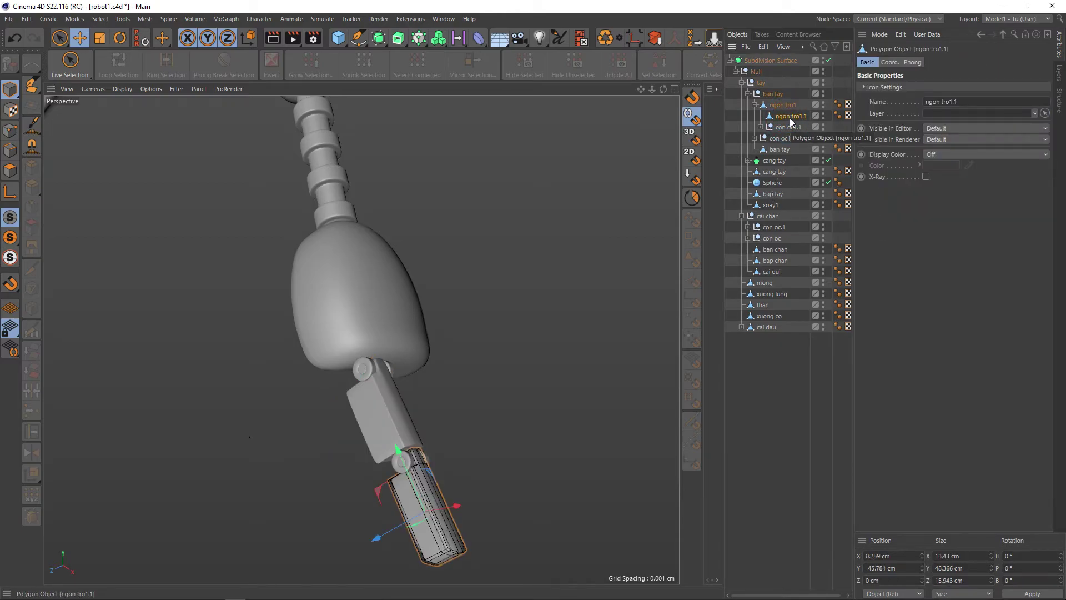
pyautogui.press('r')
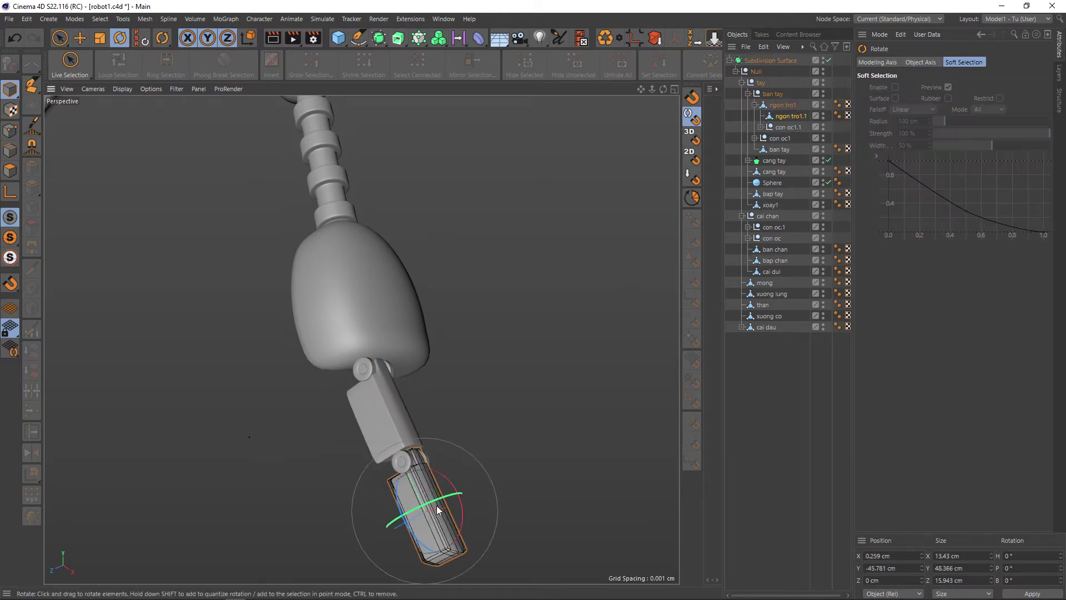
pyautogui.moveTo(461, 509)
pyautogui.mouseDown()
pyautogui.moveTo(446, 519)
pyautogui.moveTo(444, 493)
pyautogui.moveTo(388, 514)
pyautogui.mouseUp()
pyautogui.press('e')
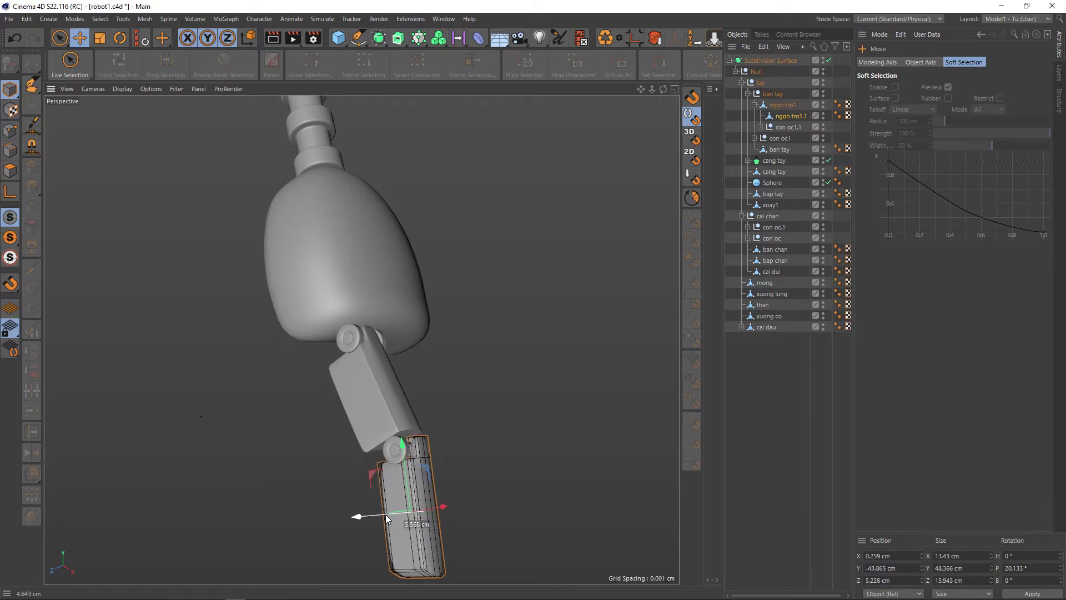
pyautogui.moveTo(386, 514); pyautogui.dragTo(385, 514)
pyautogui.scroll(-2, 484, 407)
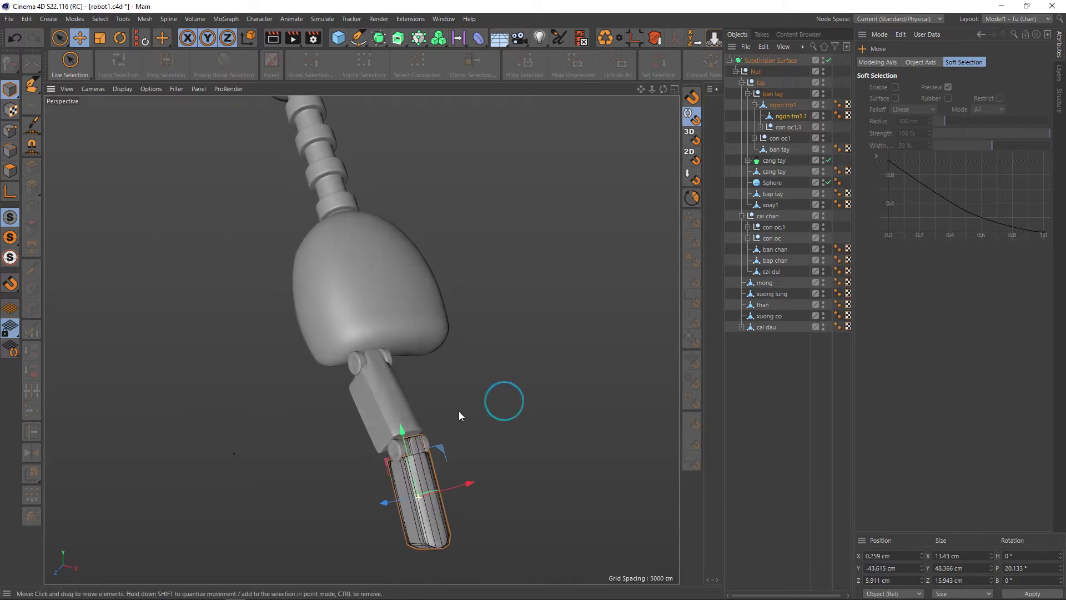
pyautogui.press('9')
pyautogui.click(513, 377)
pyautogui.scroll(2, 512, 387)
# Step: Orbit and zoom around the robot to inspect the arm and bent finger from several angles
pyautogui.moveTo(511, 386)
pyautogui.keyDown('alt'); pyautogui.mouseDown()
pyautogui.moveTo(490, 408)
pyautogui.moveTo(572, 338)
pyautogui.moveTo(579, 371)
pyautogui.mouseUp(); pyautogui.keyUp('alt')
pyautogui.scroll(-3, 490, 407)
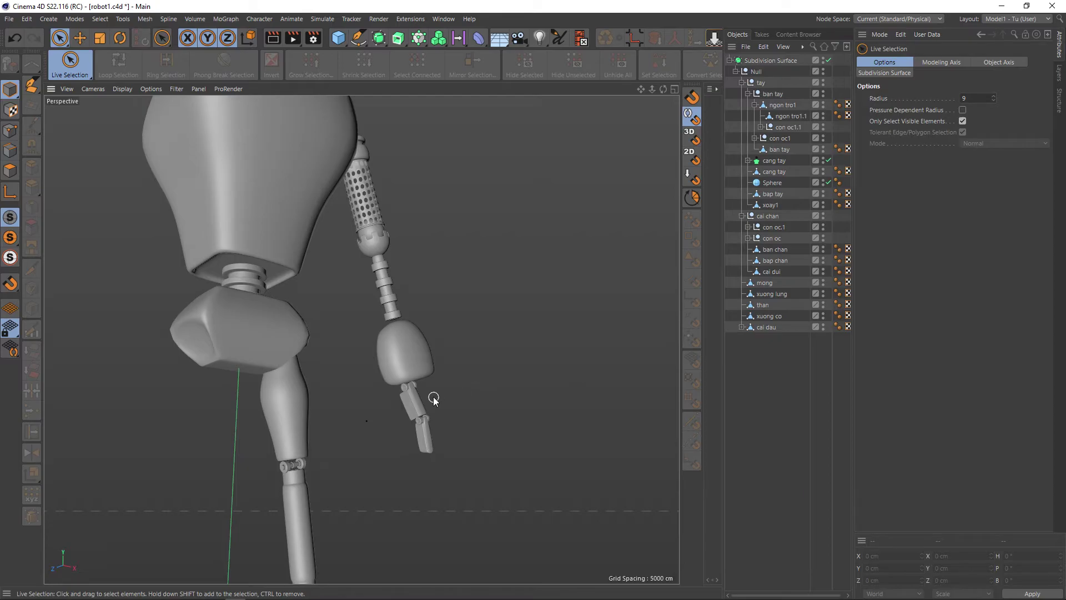
pyautogui.moveTo(416, 413)
pyautogui.keyDown('alt'); pyautogui.mouseDown()
pyautogui.moveTo(477, 375)
pyautogui.moveTo(511, 371)
pyautogui.moveTo(368, 388)
pyautogui.moveTo(552, 381)
pyautogui.moveTo(362, 341)
pyautogui.moveTo(441, 452)
pyautogui.moveTo(431, 462)
pyautogui.moveTo(453, 392)
pyautogui.mouseUp(); pyautogui.keyUp('alt')
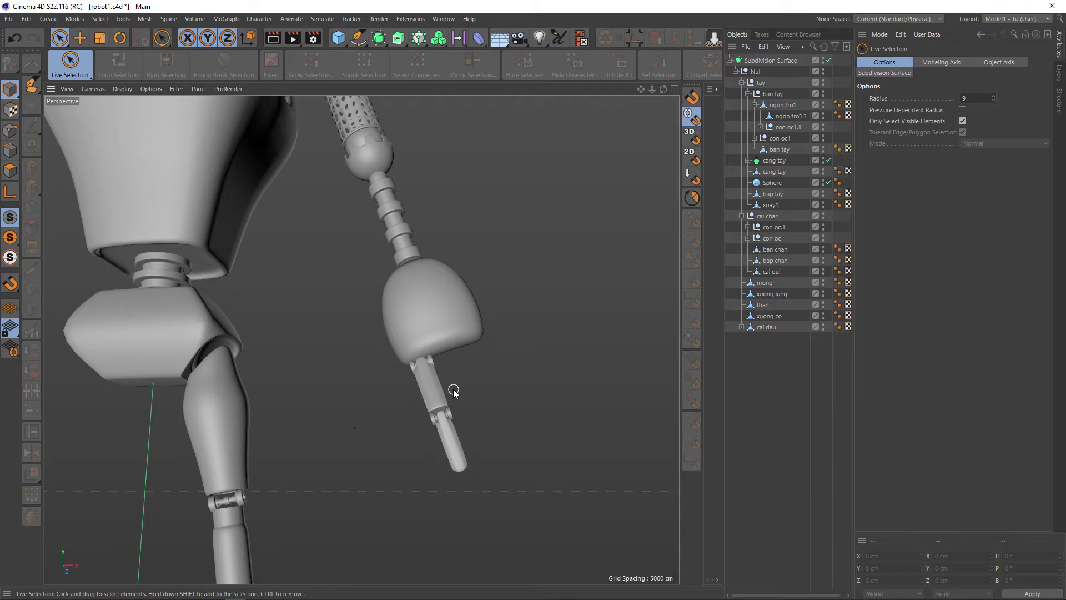
pyautogui.moveTo(435, 429)
pyautogui.keyDown('alt'); pyautogui.mouseDown()
pyautogui.moveTo(462, 394)
pyautogui.moveTo(470, 404)
pyautogui.mouseUp(); pyautogui.keyUp('alt')
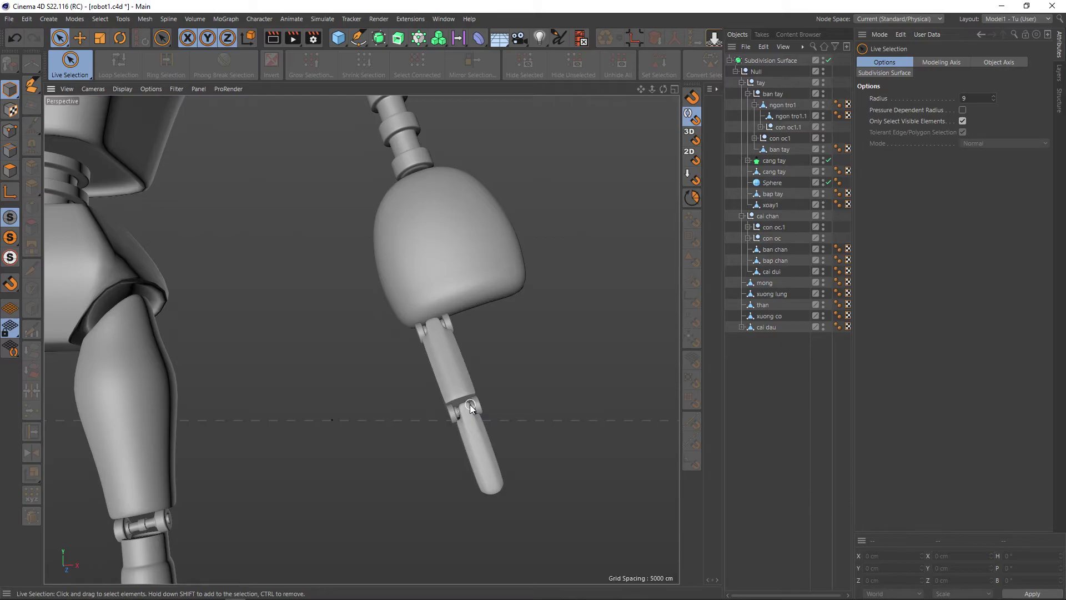
pyautogui.keyDown('alt'); pyautogui.moveTo(500, 399); pyautogui.dragTo(500, 405); pyautogui.keyUp('alt')
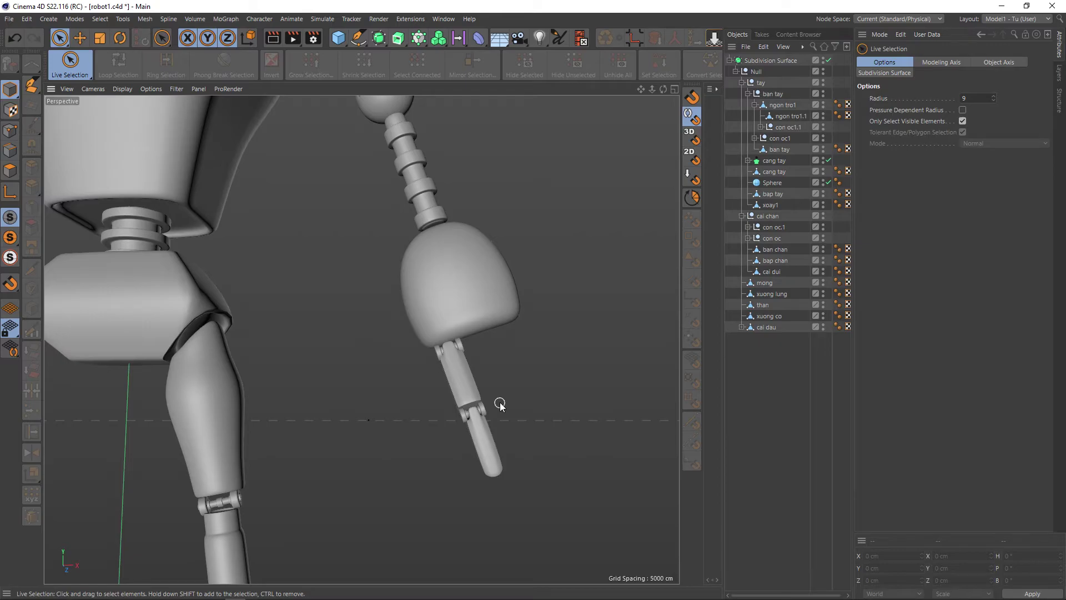
pyautogui.moveTo(499, 405)
pyautogui.keyDown('alt'); pyautogui.mouseDown()
pyautogui.moveTo(488, 395)
pyautogui.moveTo(487, 449)
pyautogui.mouseUp(); pyautogui.keyUp('alt')
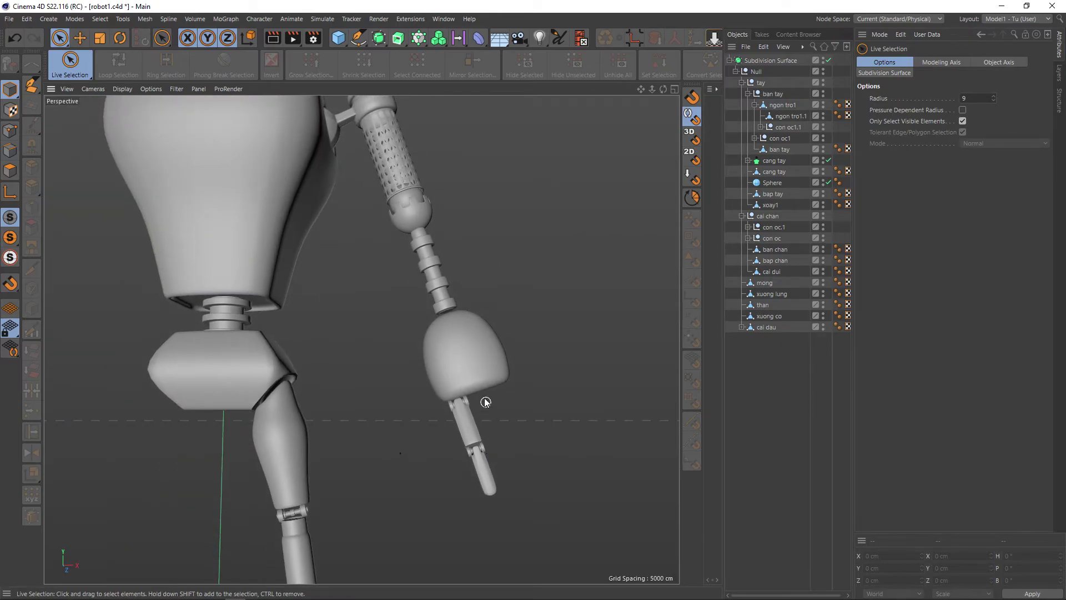
pyautogui.scroll(2, 460, 327)
pyautogui.scroll(2, 447, 327)
pyautogui.scroll(2, 438, 290)
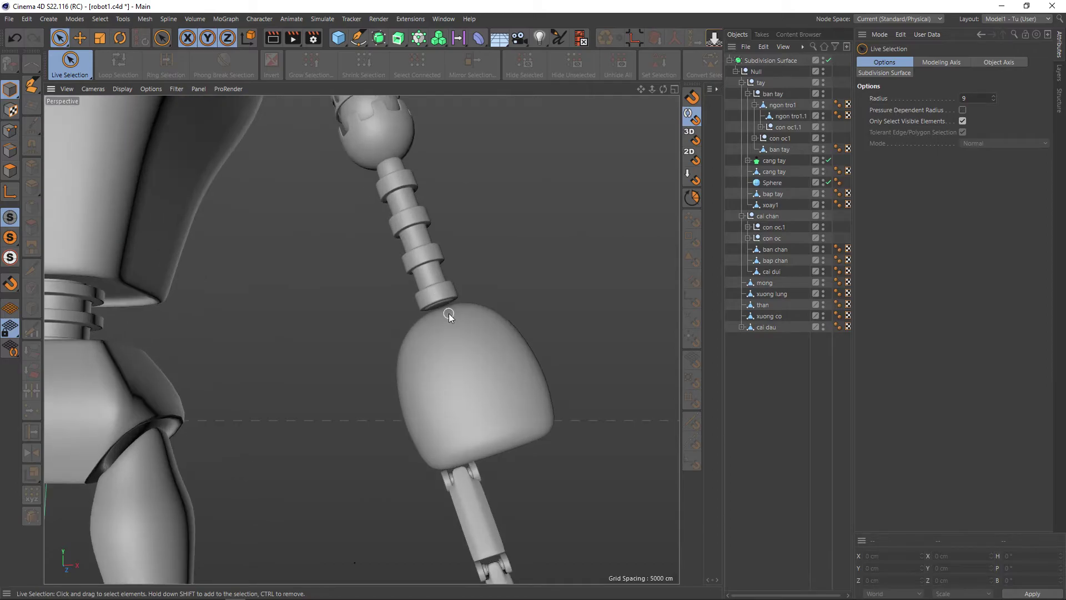
# Step: Reorder the cang tay rod above the ball joint in the Object Manager
pyautogui.scroll(2, 441, 312)
pyautogui.scroll(2, 453, 336)
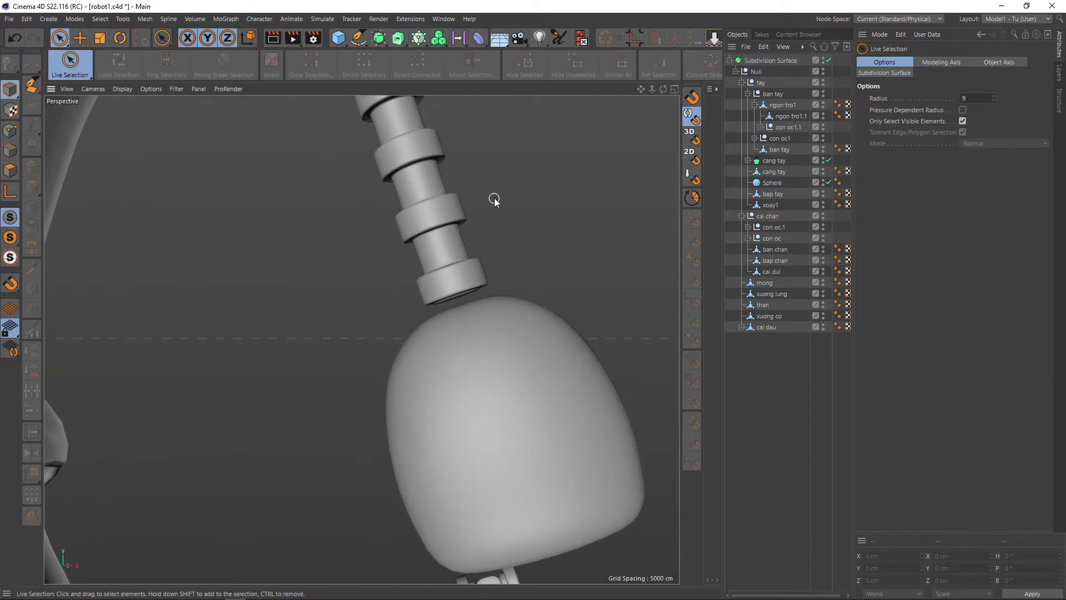
pyautogui.scroll(-3, 483, 223)
pyautogui.keyDown('alt'); pyautogui.moveTo(474, 238); pyautogui.dragTo(458, 307, button='middle'); pyautogui.keyUp('alt')
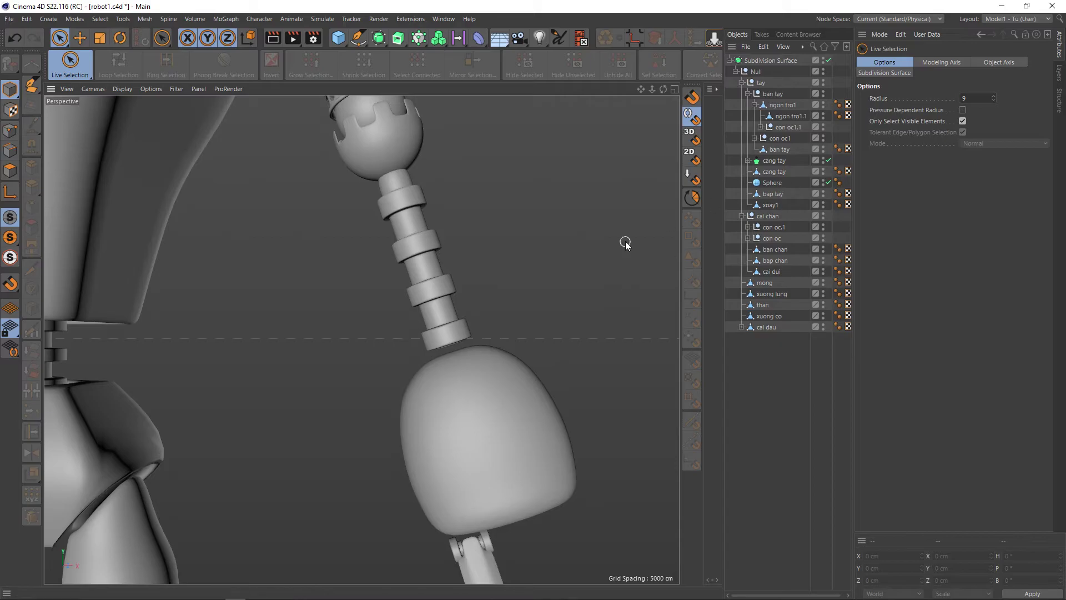
pyautogui.click(444, 389)
pyautogui.click(777, 160)
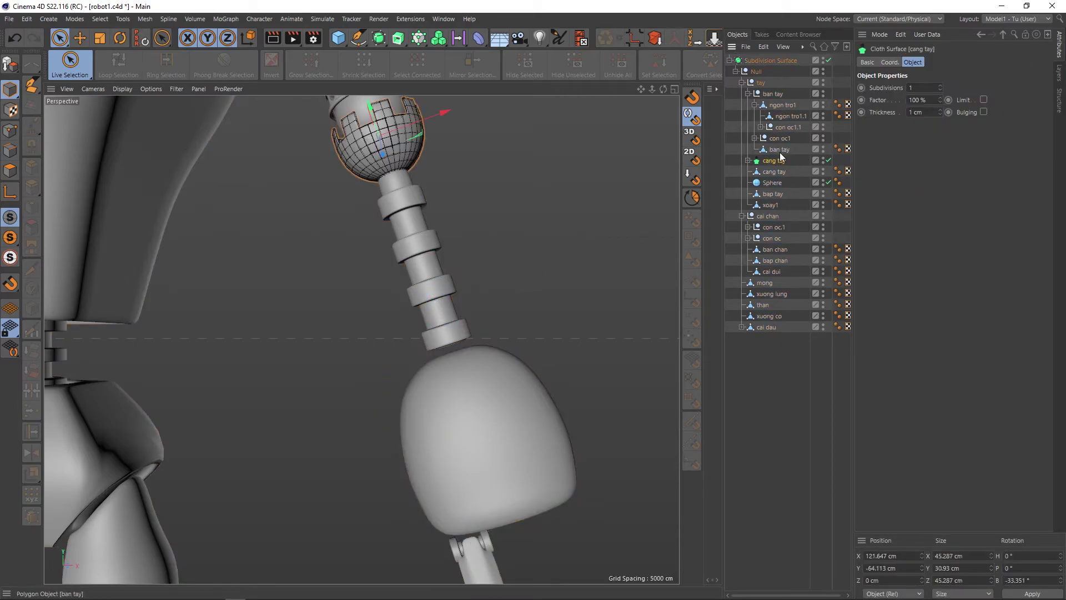
pyautogui.click(779, 150)
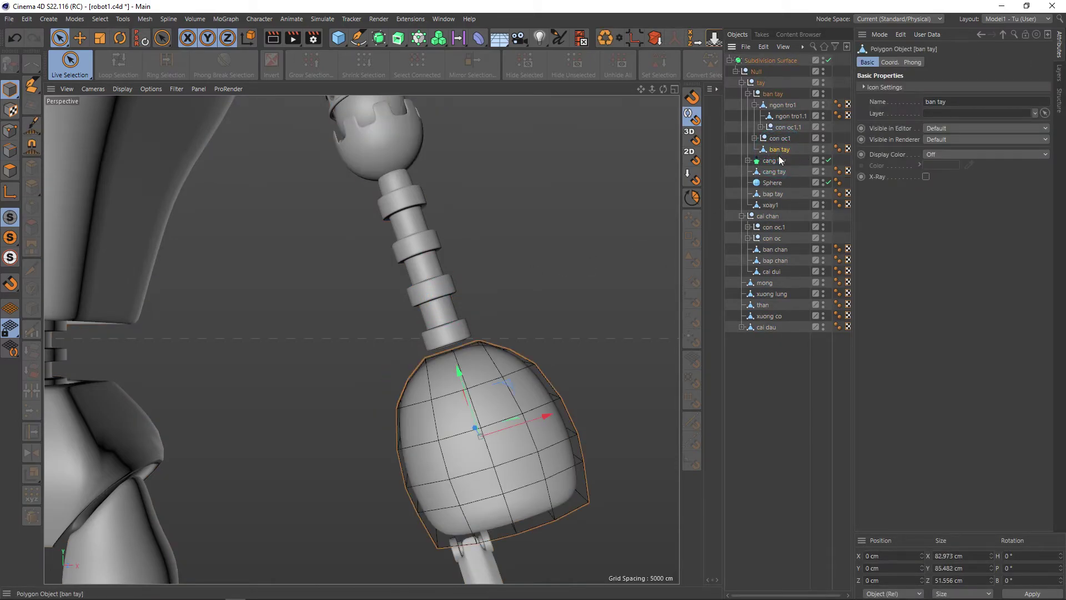
pyautogui.click(777, 161)
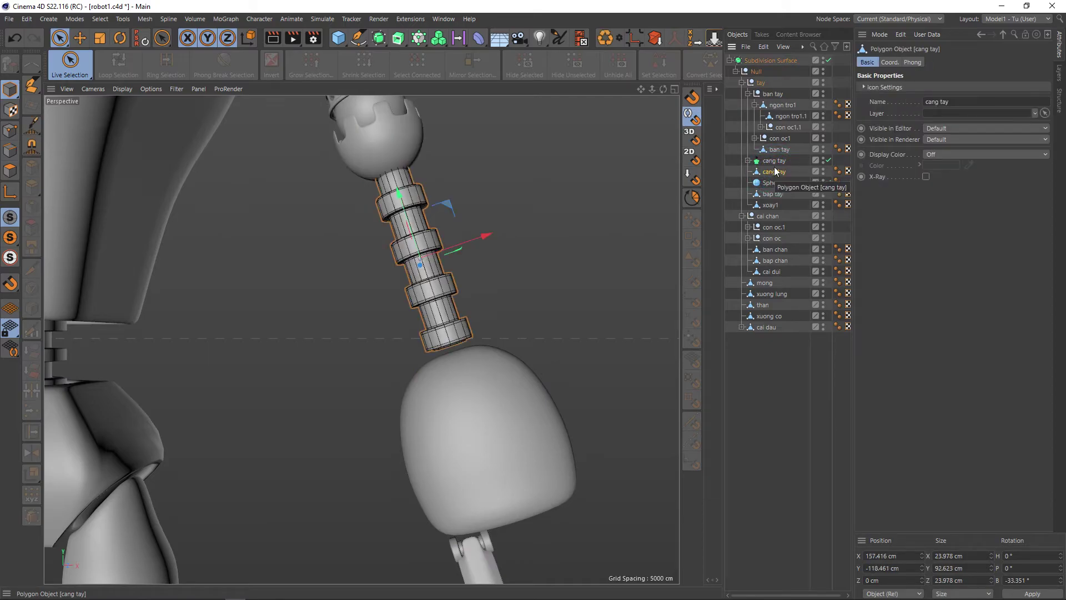
pyautogui.click(773, 161)
pyautogui.moveTo(774, 171); pyautogui.dragTo(770, 165)
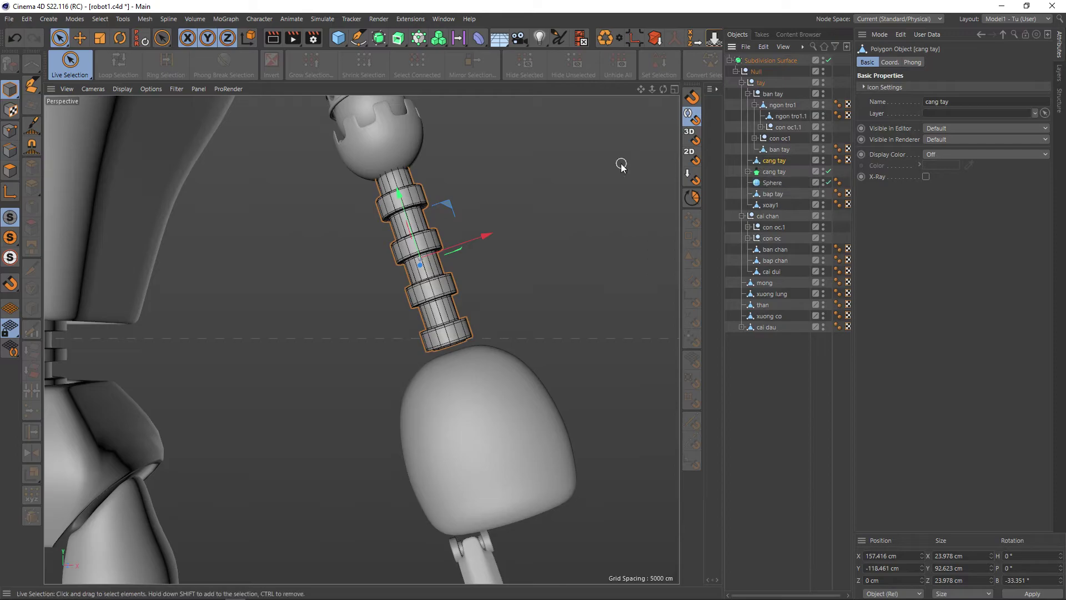
# Step: Copy the Sphere to the rod's end, scale it to about 30.345 cm, and disable subdivision
pyautogui.keyDown('alt'); pyautogui.moveTo(500, 183); pyautogui.dragTo(404, 183); pyautogui.keyUp('alt')
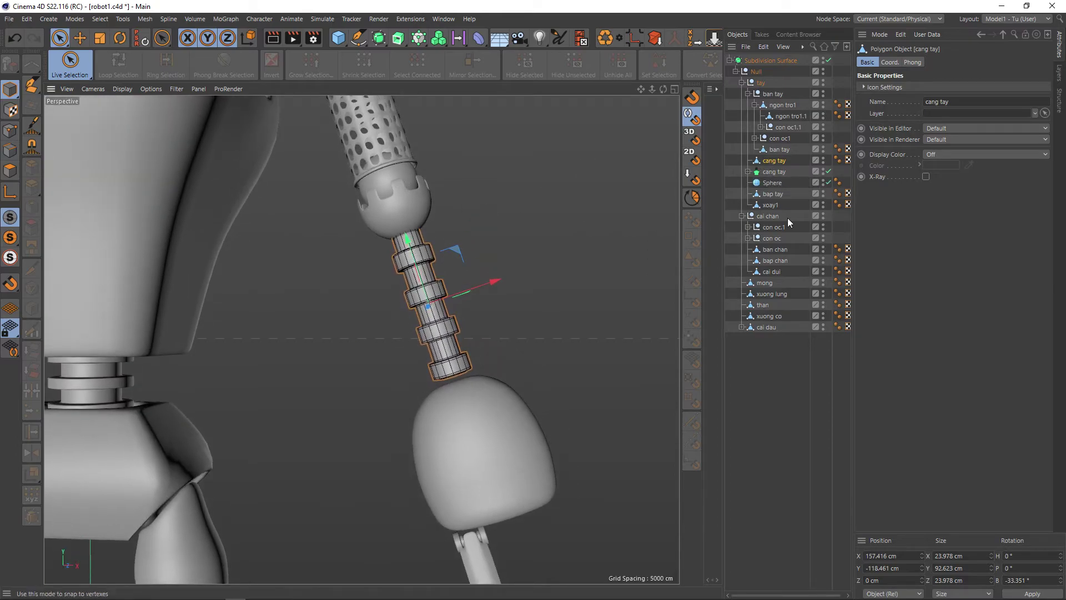
pyautogui.click(772, 183)
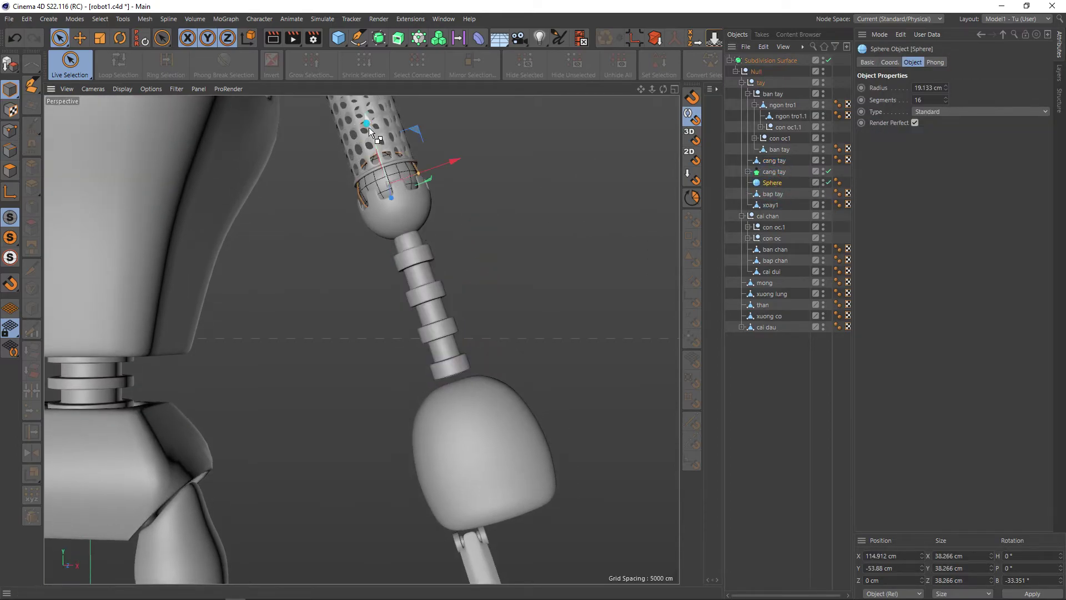
pyautogui.keyDown('ctrl'); pyautogui.moveTo(369, 127); pyautogui.dragTo(437, 335); pyautogui.keyUp('ctrl')
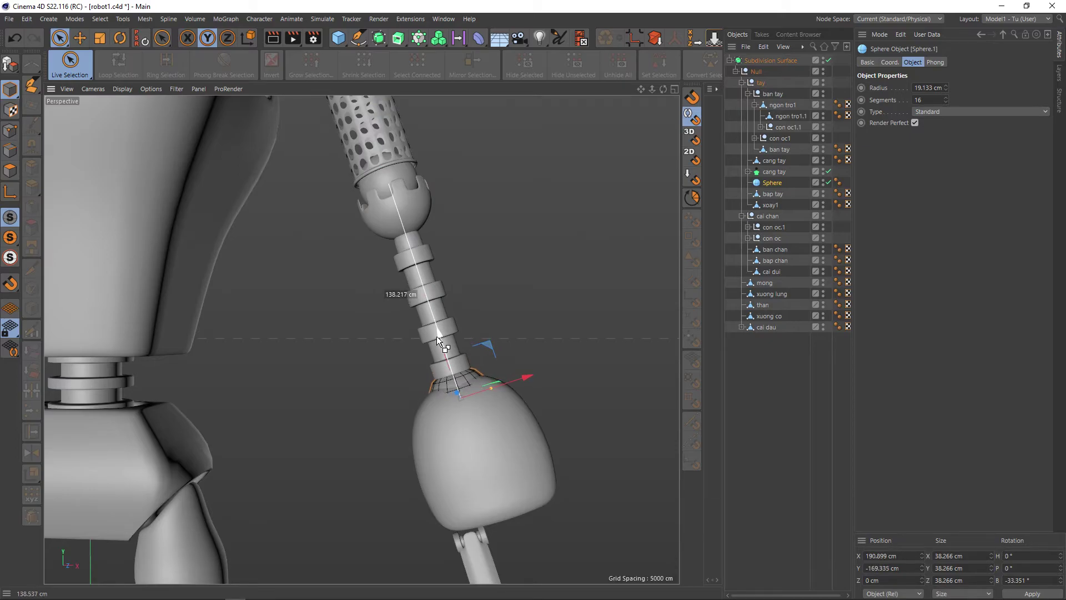
pyautogui.press('t')
pyautogui.moveTo(532, 309); pyautogui.dragTo(436, 330)
pyautogui.press('e')
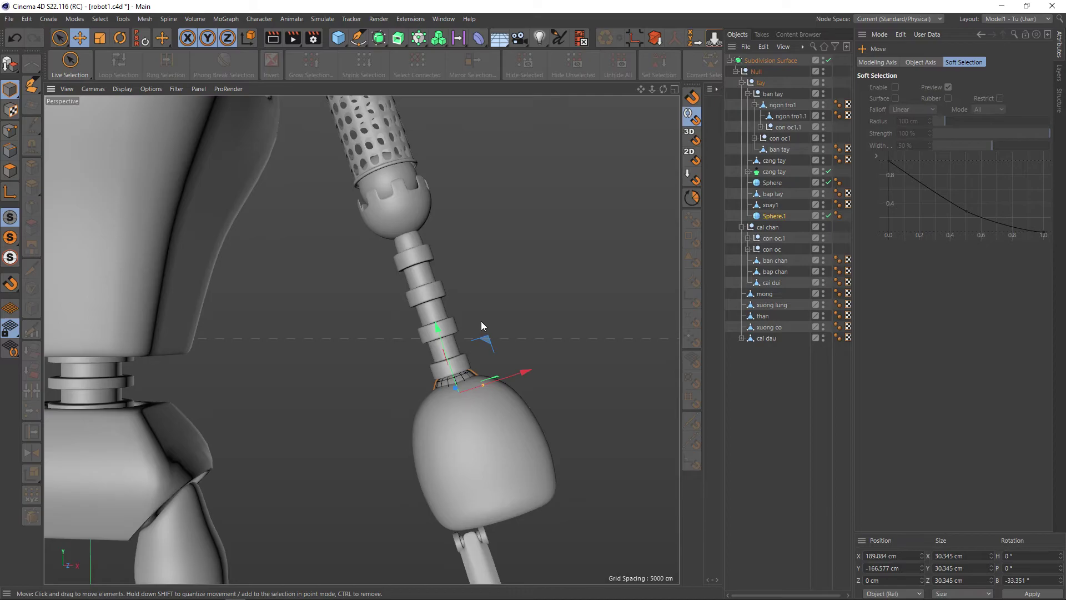
pyautogui.press('q')
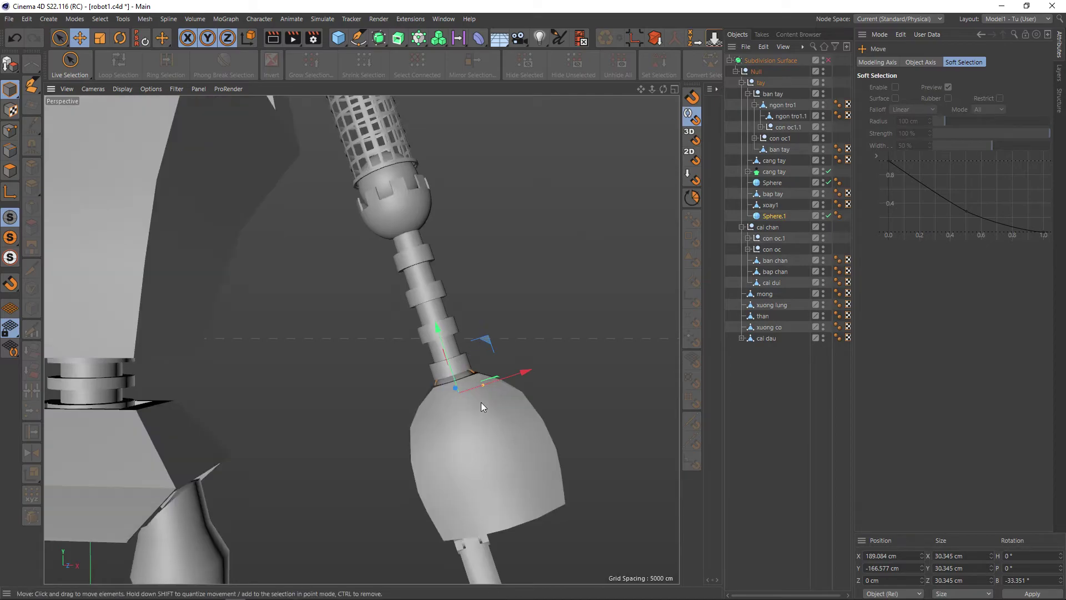
# Step: Solo the ban tay hand mesh and display its polygon edges
pyautogui.click(490, 439)
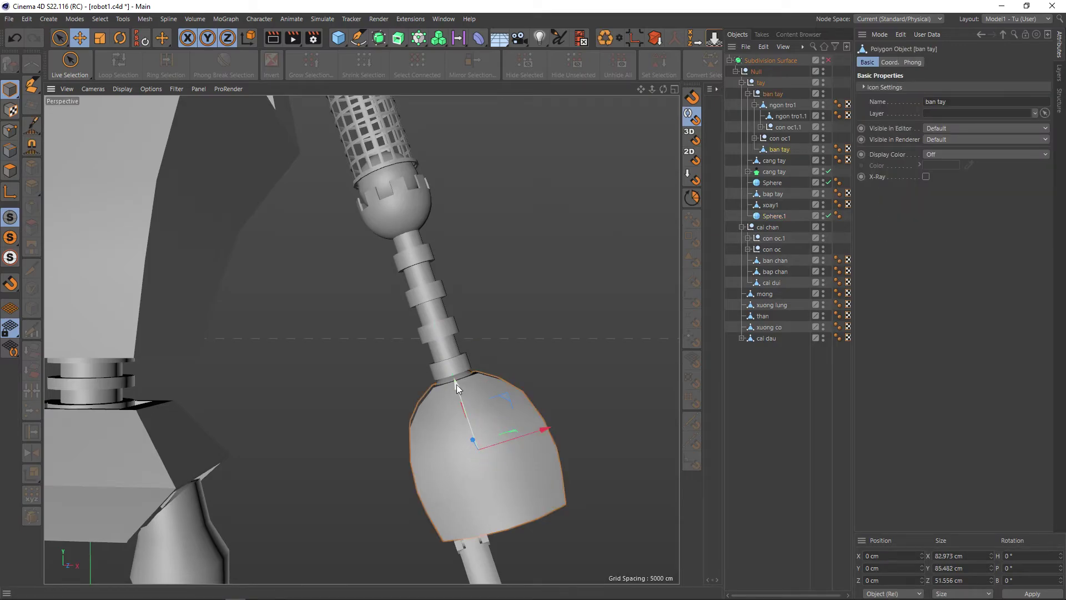
pyautogui.scroll(3, 457, 385)
pyautogui.click(10, 237)
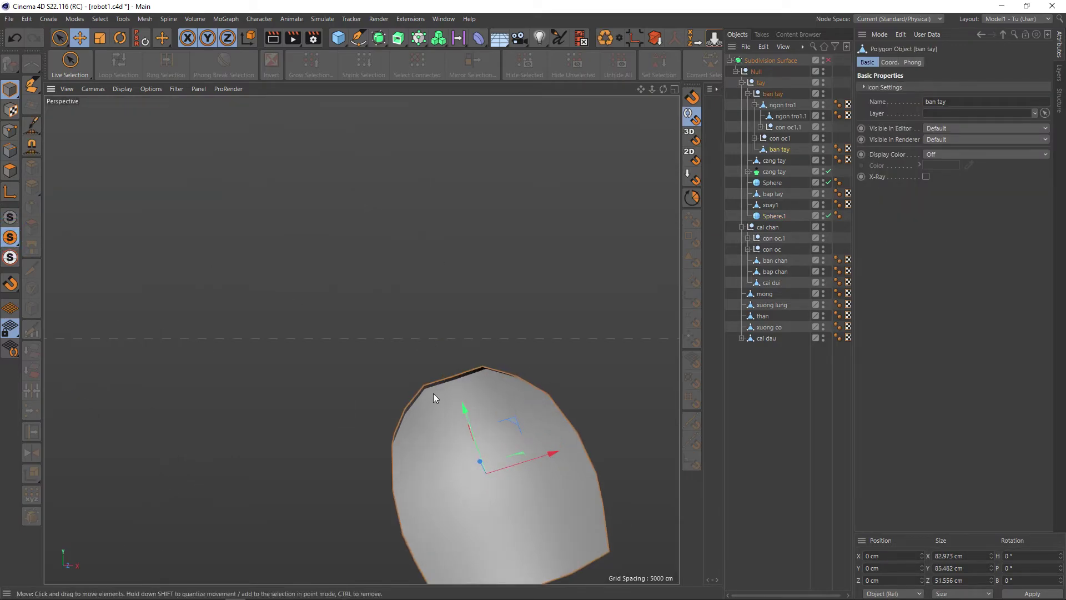
pyautogui.press('n')
pyautogui.press('b')
pyautogui.scroll(3, 459, 392)
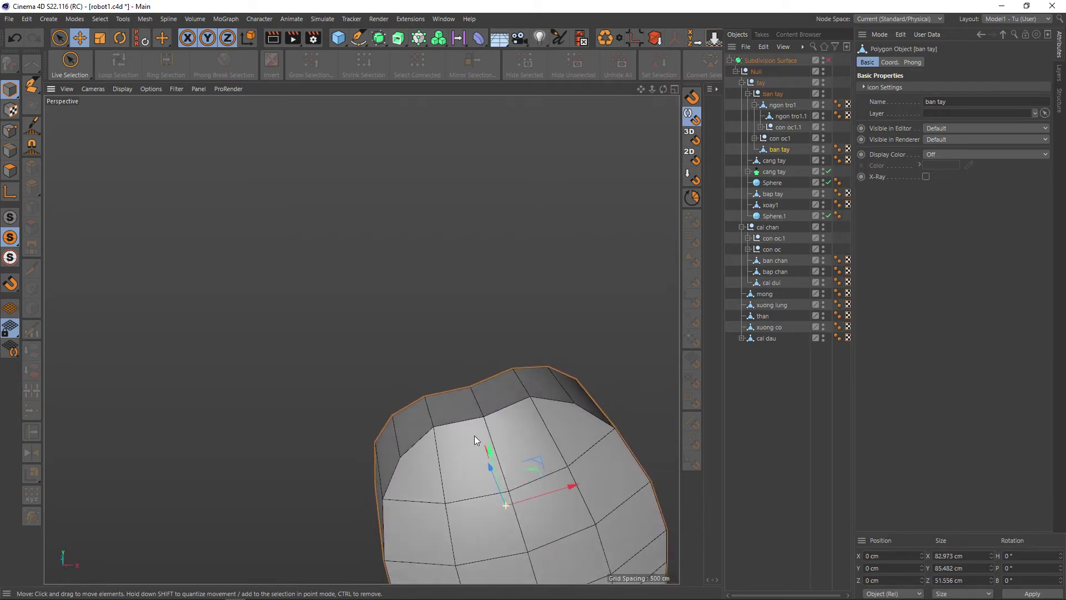
pyautogui.scroll(3, 489, 435)
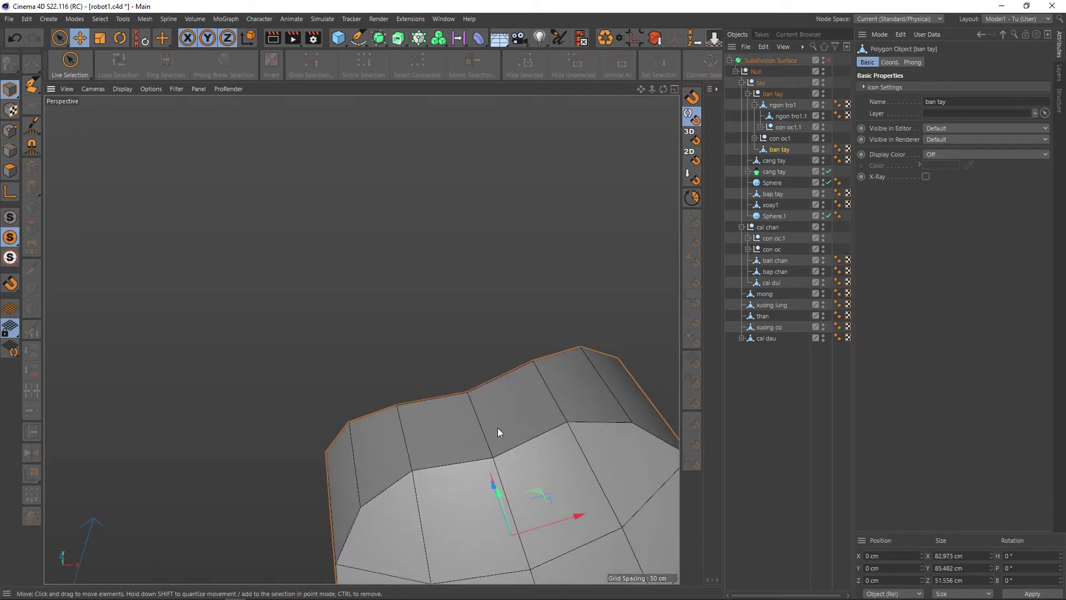
# Step: Inset two top polygons with Extrude Inner, Preserve Groups on, offset 0.68 cm
pyautogui.press('9')
pyautogui.click(10, 170)
pyautogui.click(517, 427)
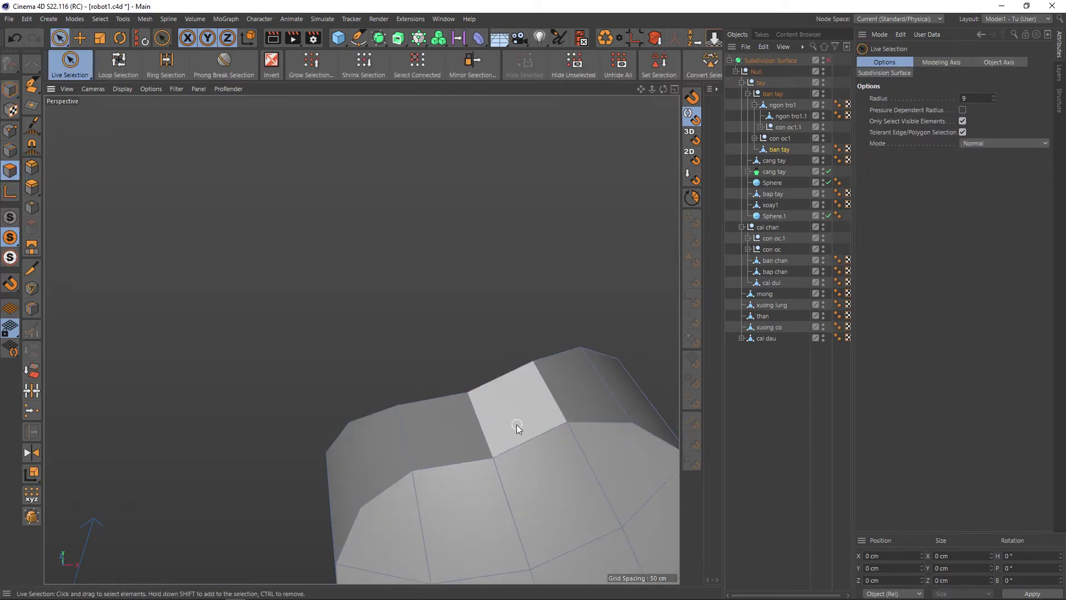
pyautogui.moveTo(516, 428)
pyautogui.mouseDown()
pyautogui.moveTo(469, 431)
pyautogui.moveTo(524, 398)
pyautogui.moveTo(559, 302)
pyautogui.mouseUp()
pyautogui.press('i')
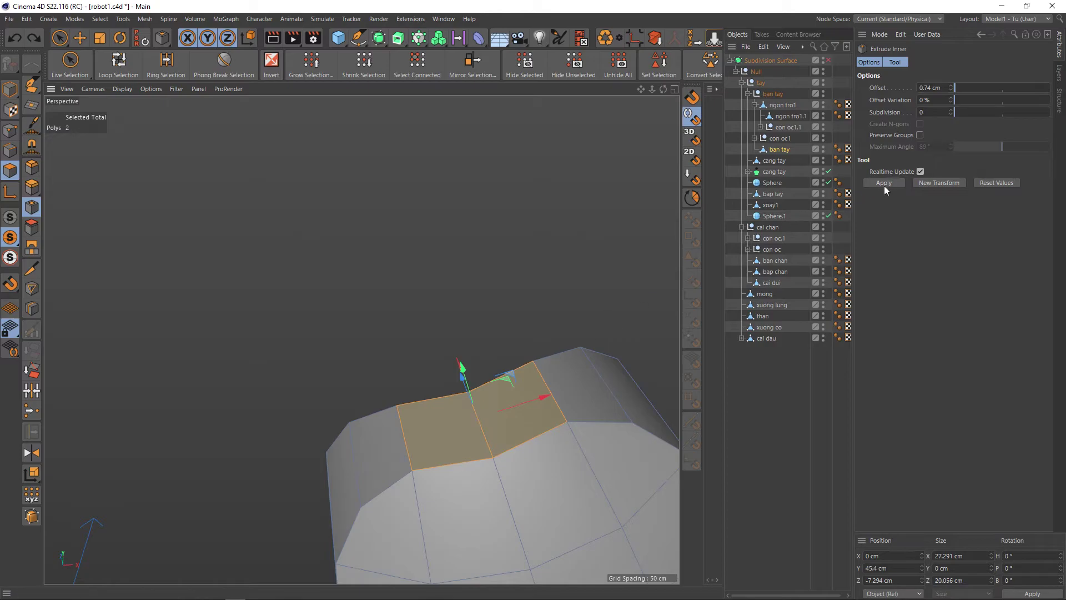
pyautogui.click(919, 135)
pyautogui.moveTo(452, 235); pyautogui.dragTo(499, 235)
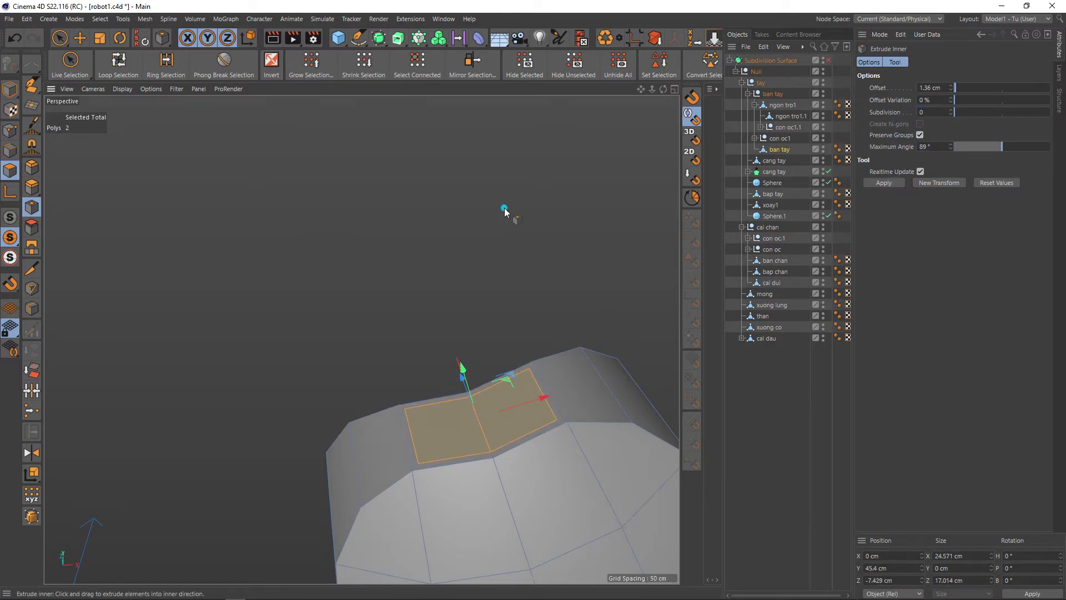
pyautogui.moveTo(555, 229); pyautogui.dragTo(449, 230)
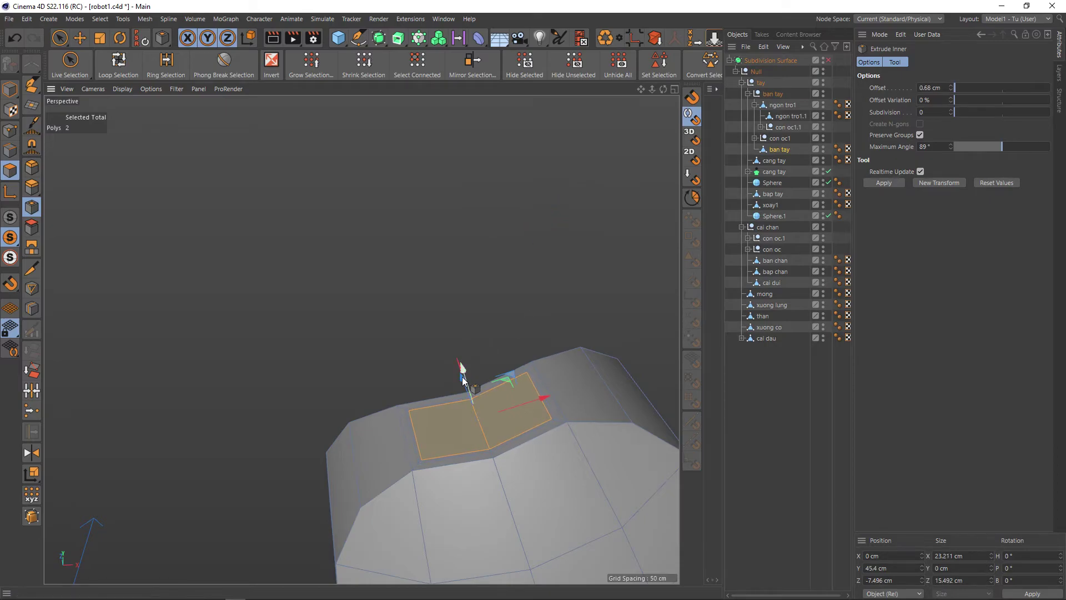
pyautogui.moveTo(489, 319)
pyautogui.keyDown('alt'); pyautogui.mouseDown()
pyautogui.moveTo(459, 355)
pyautogui.moveTo(463, 374)
pyautogui.moveTo(661, 352)
pyautogui.moveTo(623, 338)
pyautogui.moveTo(568, 355)
pyautogui.moveTo(575, 334)
pyautogui.moveTo(652, 320)
pyautogui.moveTo(566, 301)
pyautogui.moveTo(595, 316)
pyautogui.mouseUp(); pyautogui.keyUp('alt')
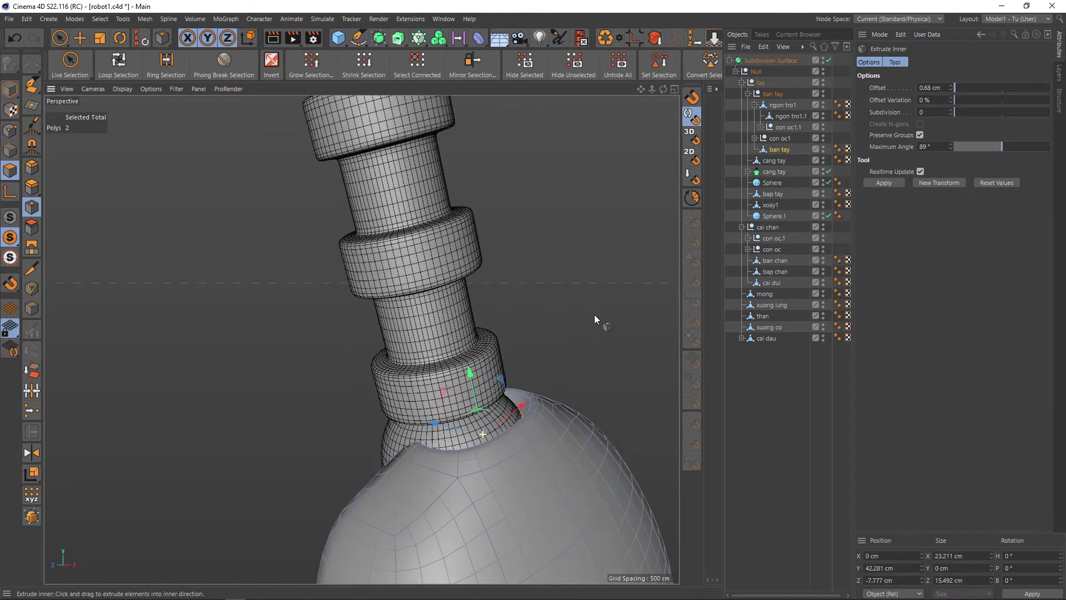
# Step: Move Sphere.1 above cang tay in the Object Manager hierarchy
pyautogui.click(776, 170)
pyautogui.click(774, 172)
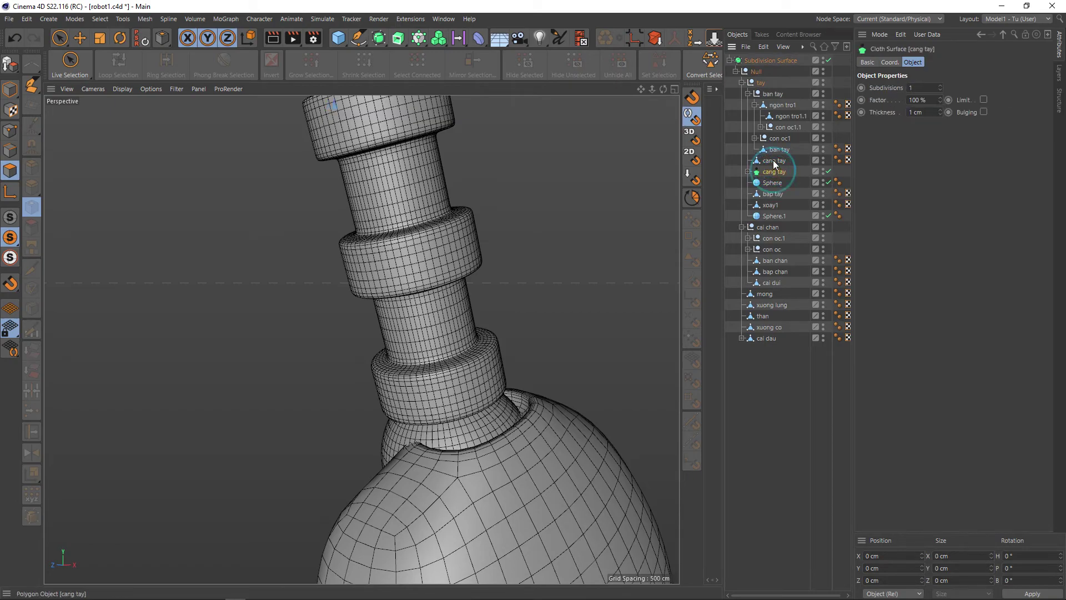
pyautogui.click(779, 149)
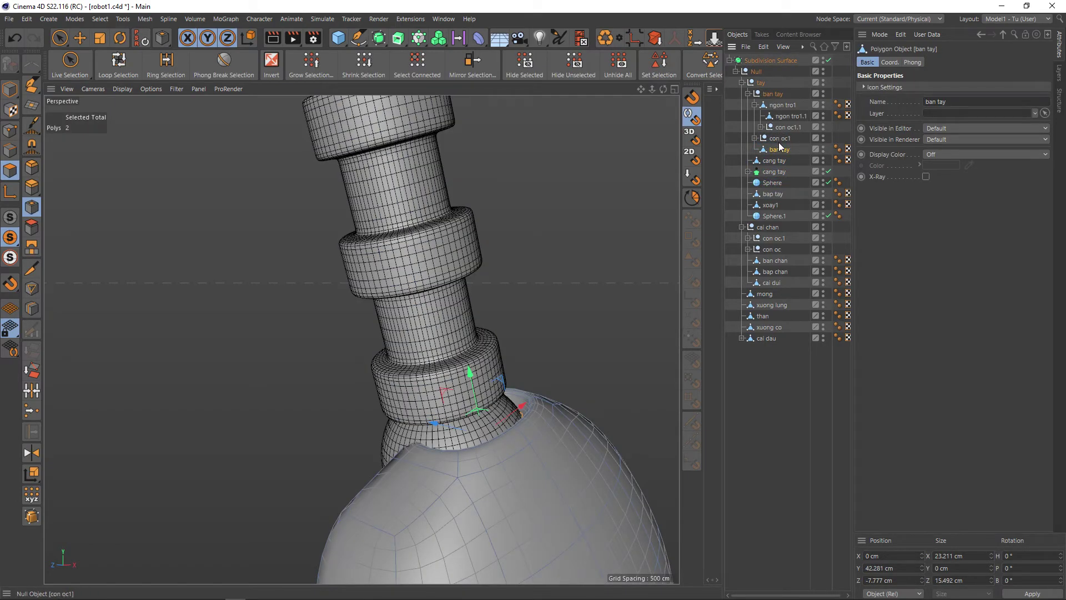
pyautogui.click(780, 139)
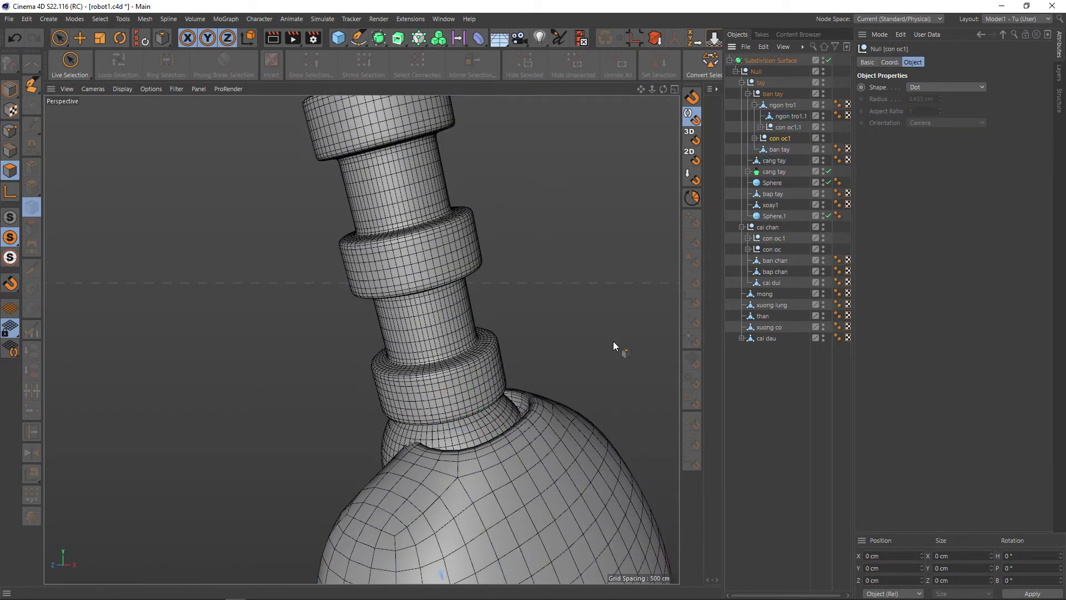
pyautogui.click(773, 183)
pyautogui.click(775, 221)
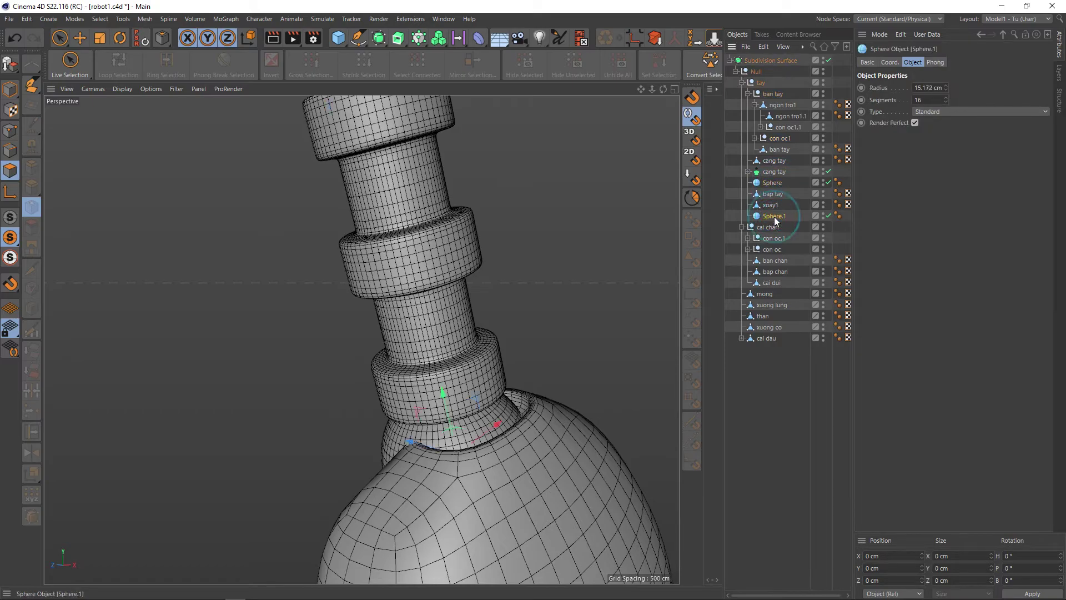
pyautogui.moveTo(775, 219); pyautogui.dragTo(776, 160)
# Step: Shrink Sphere.1 to about 78% and raise it into the wrist joint
pyautogui.click(770, 173)
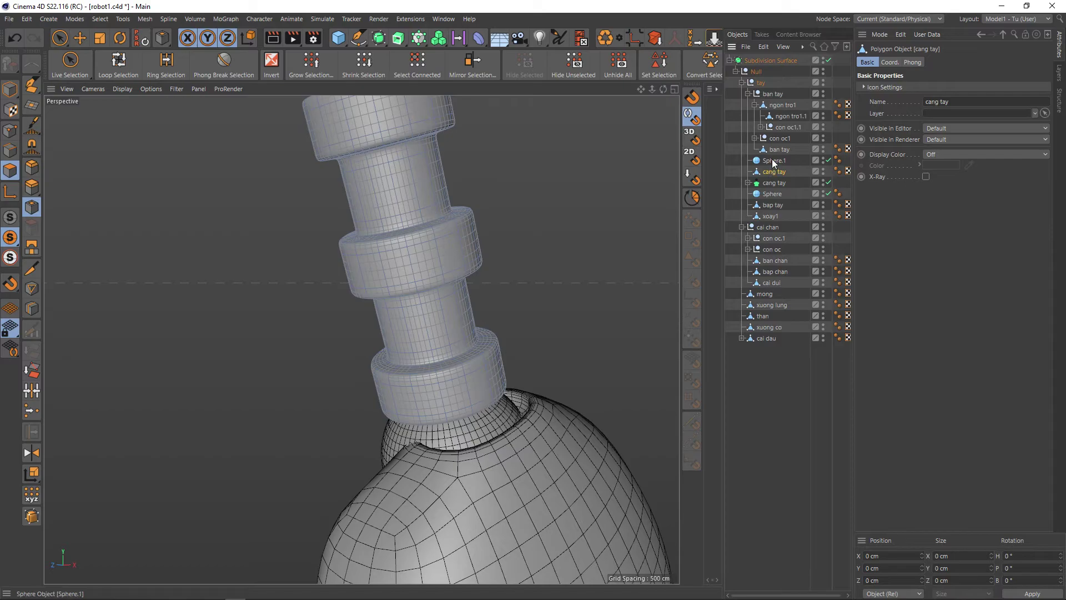
pyautogui.click(771, 160)
pyautogui.press('t')
pyautogui.moveTo(605, 209)
pyautogui.mouseDown()
pyautogui.moveTo(549, 260)
pyautogui.moveTo(621, 290)
pyautogui.moveTo(672, 294)
pyautogui.moveTo(604, 283)
pyautogui.mouseUp()
pyautogui.press('e')
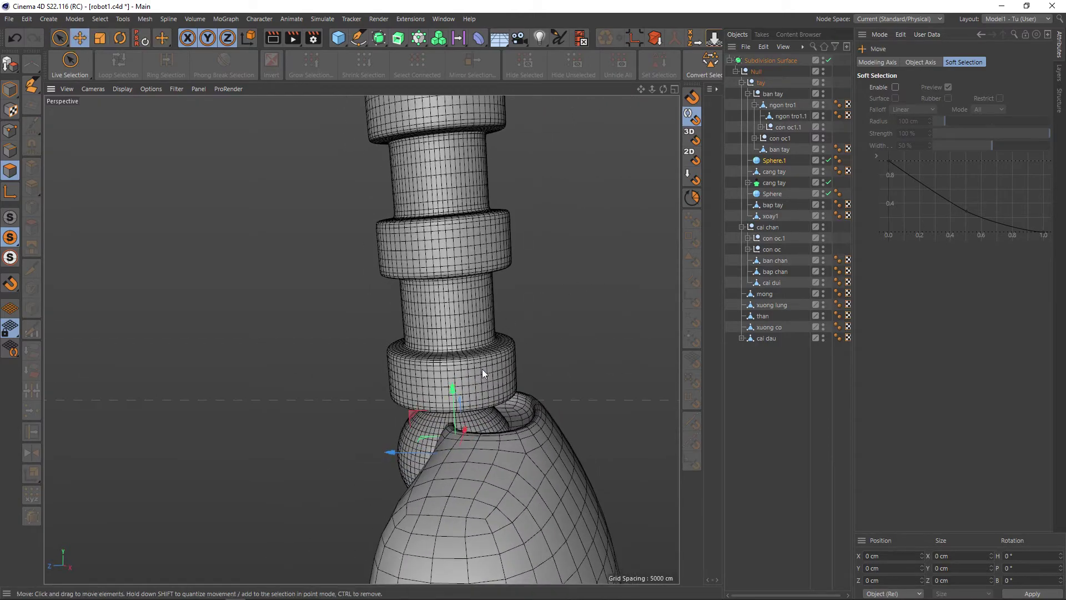
pyautogui.moveTo(451, 385); pyautogui.dragTo(452, 369)
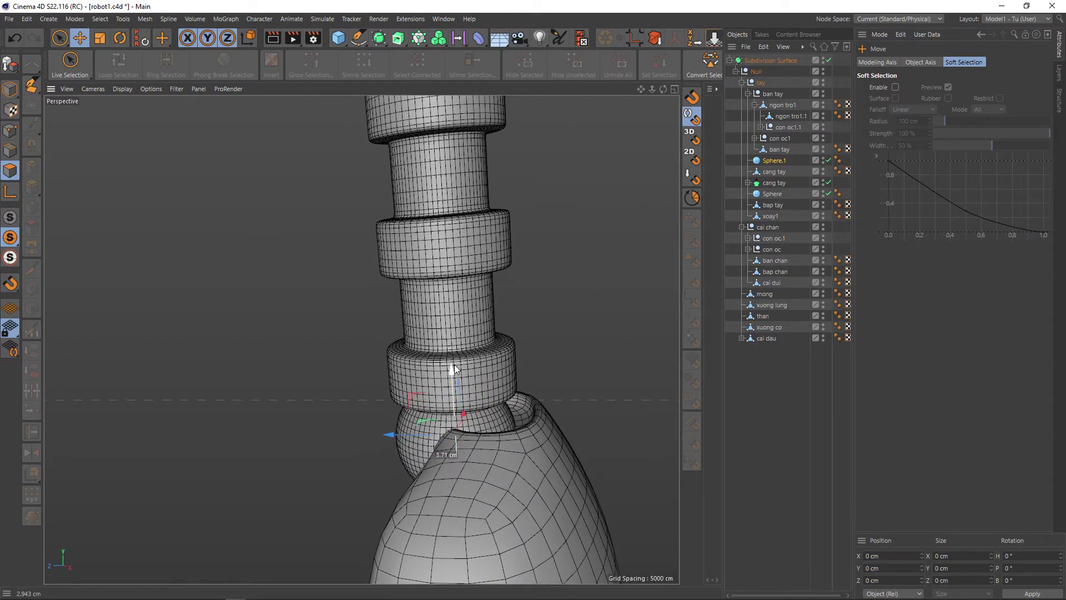
pyautogui.moveTo(529, 363)
pyautogui.keyDown('alt'); pyautogui.mouseDown()
pyautogui.moveTo(530, 328)
pyautogui.moveTo(533, 345)
pyautogui.moveTo(606, 348)
pyautogui.mouseUp(); pyautogui.keyUp('alt')
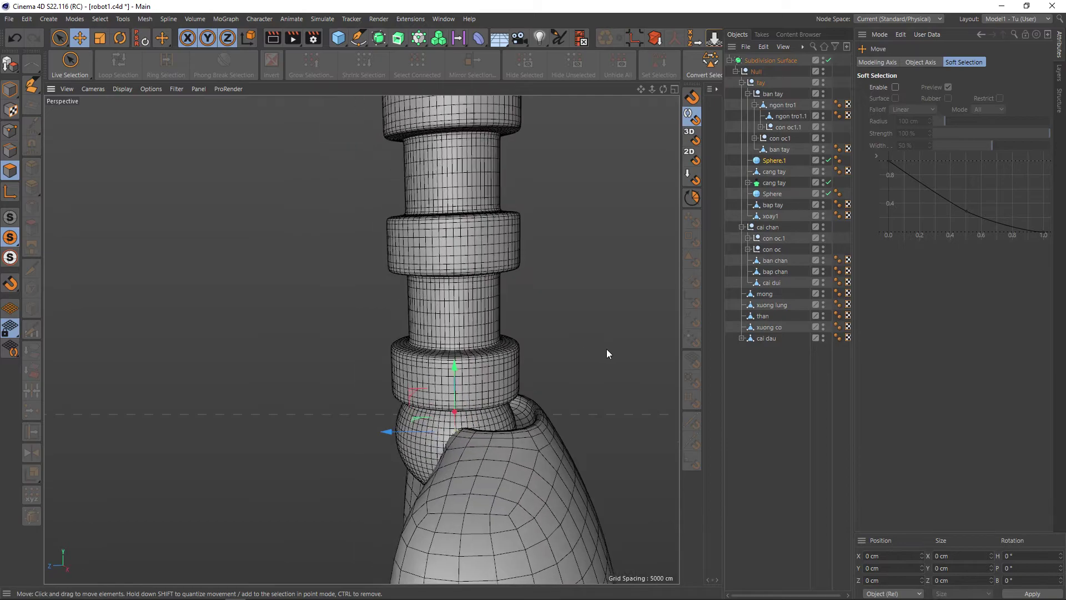
pyautogui.moveTo(392, 429); pyautogui.dragTo(388, 433)
pyautogui.moveTo(456, 372); pyautogui.dragTo(456, 362)
# Step: In Model mode, shift the ban tay hand about 3.4 cm along Z
pyautogui.scroll(1, 497, 368)
pyautogui.scroll(4, 497, 369)
pyautogui.scroll(2, 497, 369)
pyautogui.scroll(-5, 496, 366)
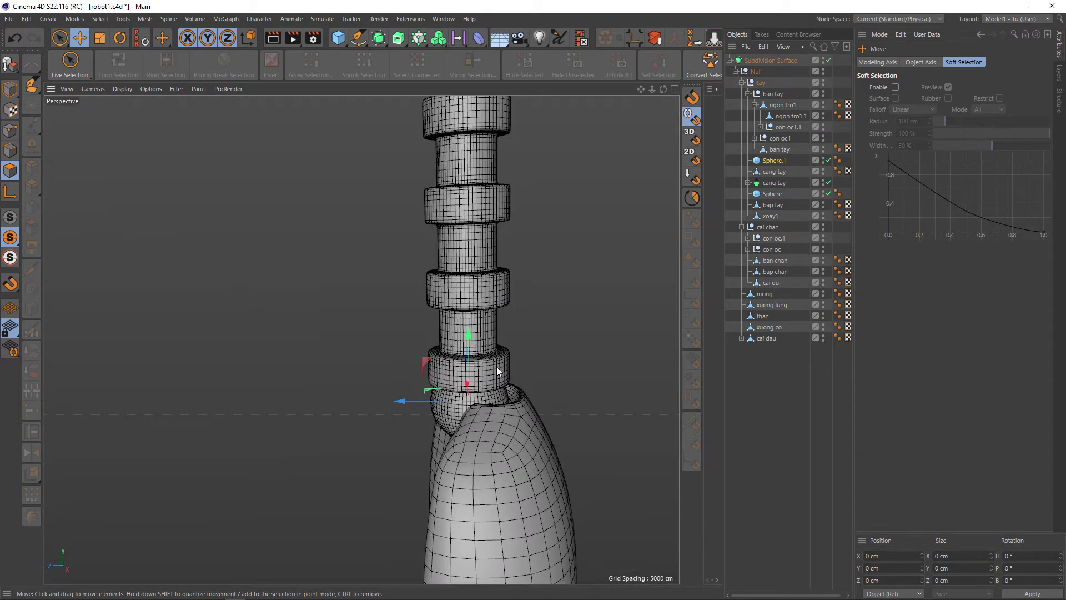
pyautogui.scroll(5, 360, 335)
pyautogui.scroll(-2, 457, 376)
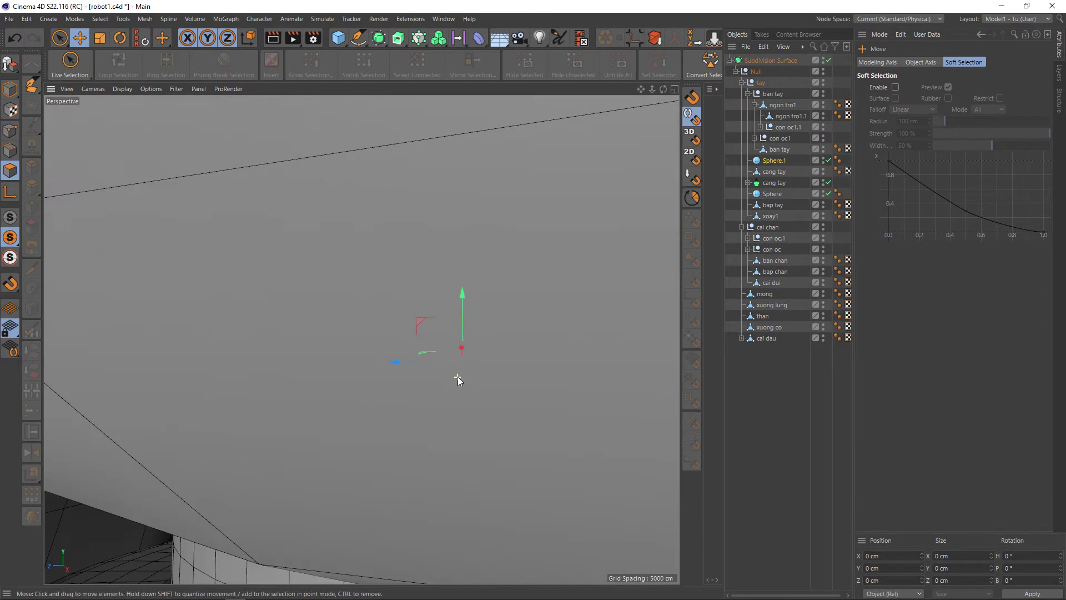
pyautogui.scroll(-3, 458, 377)
pyautogui.scroll(-3, 457, 376)
pyautogui.scroll(-2, 458, 377)
pyautogui.moveTo(491, 387)
pyautogui.keyDown('alt'); pyautogui.mouseDown()
pyautogui.moveTo(411, 374)
pyautogui.moveTo(544, 398)
pyautogui.mouseUp(); pyautogui.keyUp('alt')
pyautogui.scroll(3, 440, 372)
pyautogui.scroll(2, 483, 390)
pyautogui.click(776, 151)
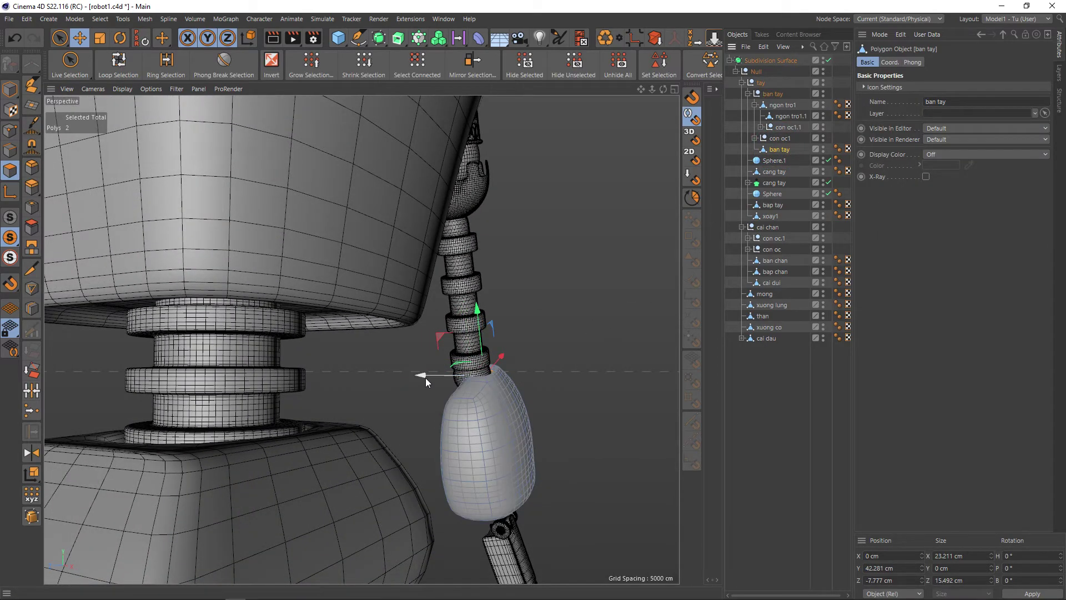
pyautogui.hotkey('ctrl', 'z')
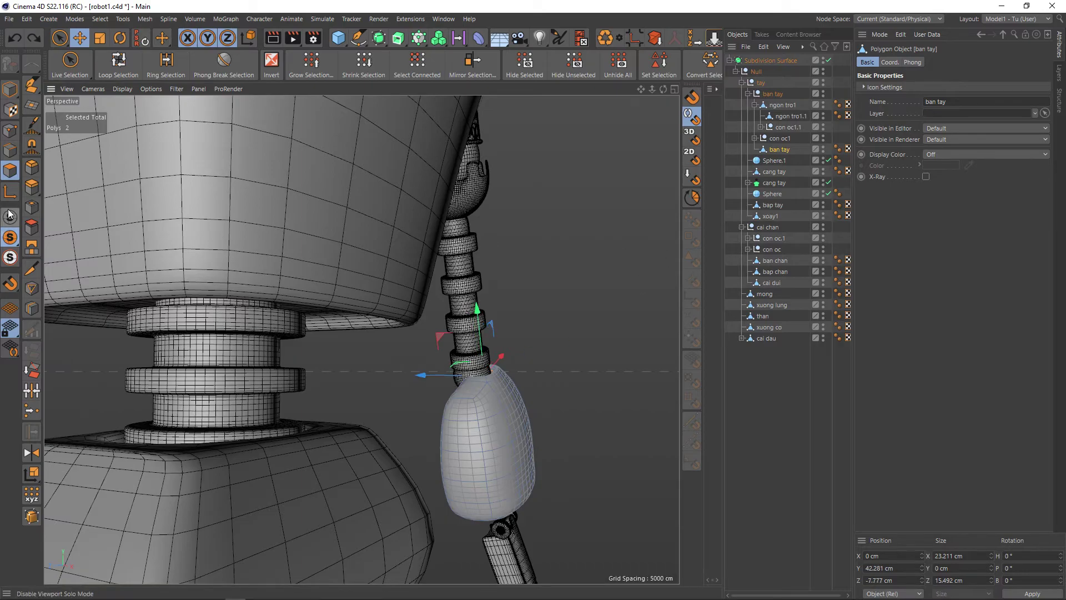
pyautogui.click(10, 89)
pyautogui.moveTo(411, 435)
pyautogui.mouseDown()
pyautogui.moveTo(446, 396)
pyautogui.moveTo(499, 406)
pyautogui.moveTo(582, 332)
pyautogui.mouseUp()
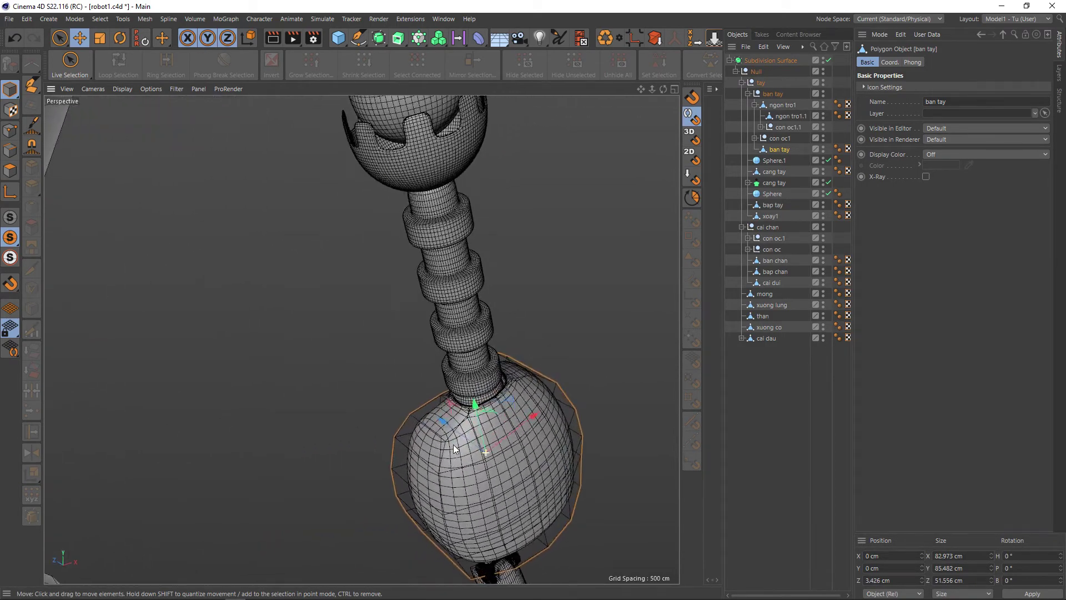
# Step: Turn off Subdivision Surface smoothing and view the low-poly body and arm
pyautogui.press('q')
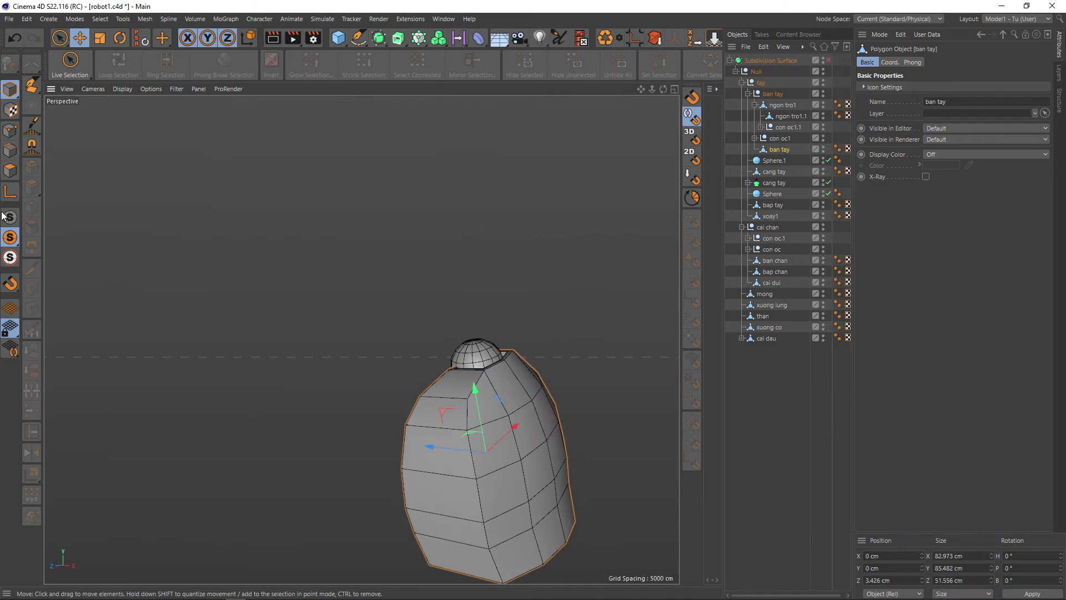
pyautogui.scroll(-5, 570, 262)
pyautogui.click(570, 262)
pyautogui.moveTo(570, 262)
pyautogui.keyDown('alt'); pyautogui.mouseDown()
pyautogui.moveTo(559, 286)
pyautogui.moveTo(500, 245)
pyautogui.moveTo(550, 319)
pyautogui.moveTo(453, 321)
pyautogui.moveTo(417, 272)
pyautogui.moveTo(529, 396)
pyautogui.mouseUp(); pyautogui.keyUp('alt')
pyautogui.scroll(3, 558, 285)
pyautogui.scroll(3, 497, 377)
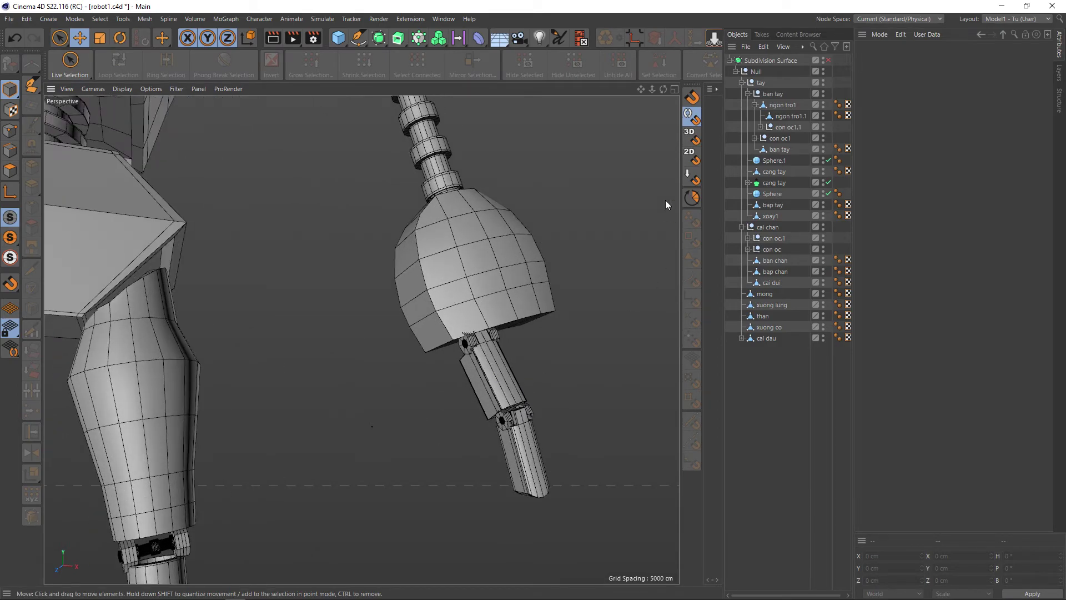
# Step: Select the finger segments from ngon tro1 down inside the ban tay group
pyautogui.click(778, 105)
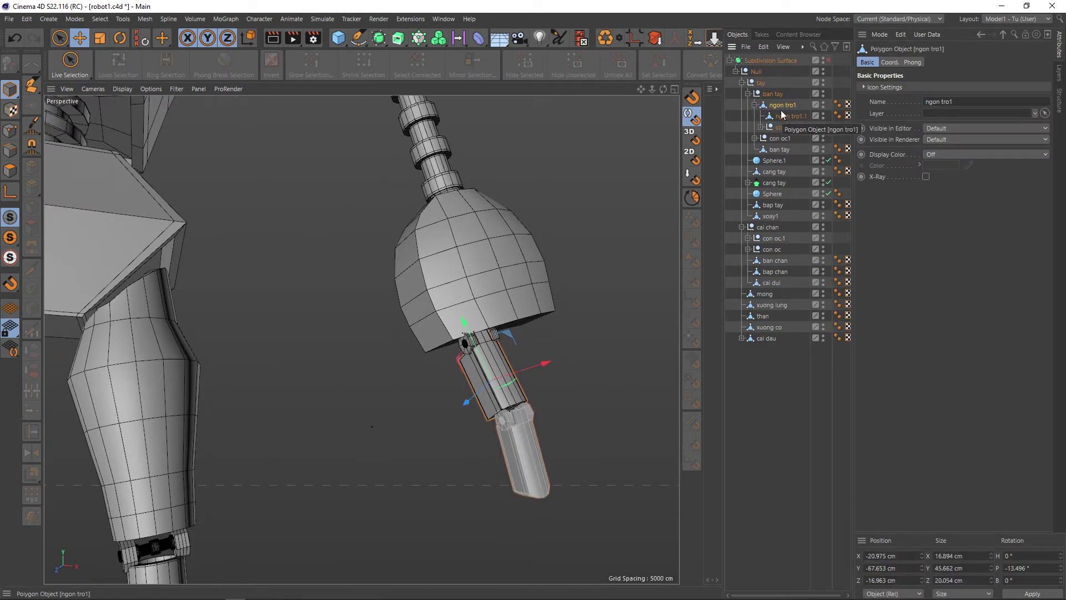
pyautogui.keyDown('shift'); pyautogui.click(783, 125); pyautogui.keyUp('shift')
pyautogui.keyDown('shift'); pyautogui.click(778, 139); pyautogui.keyUp('shift')
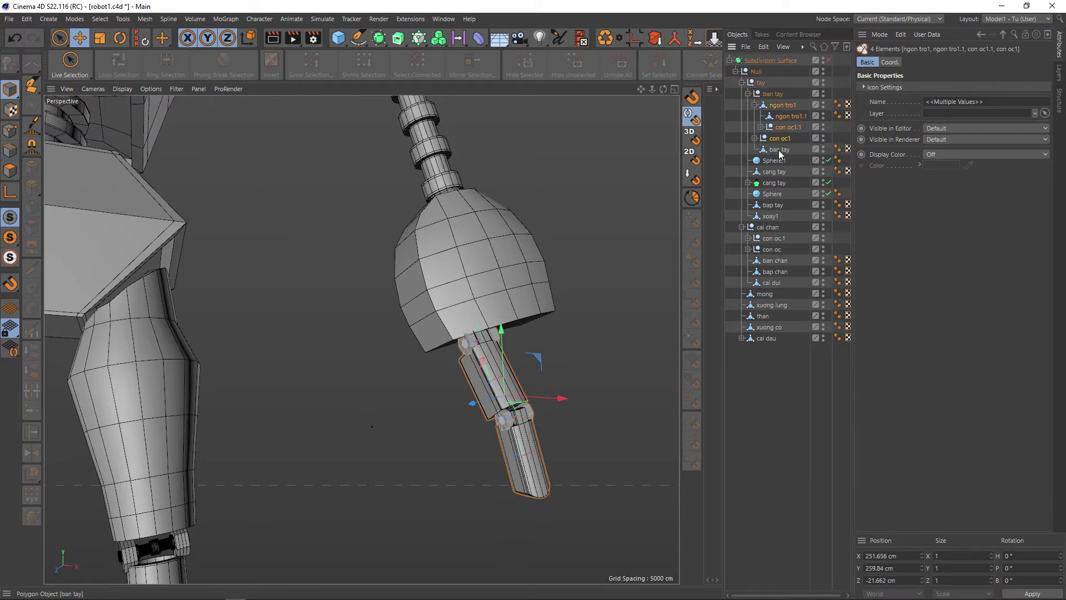
pyautogui.click(773, 94)
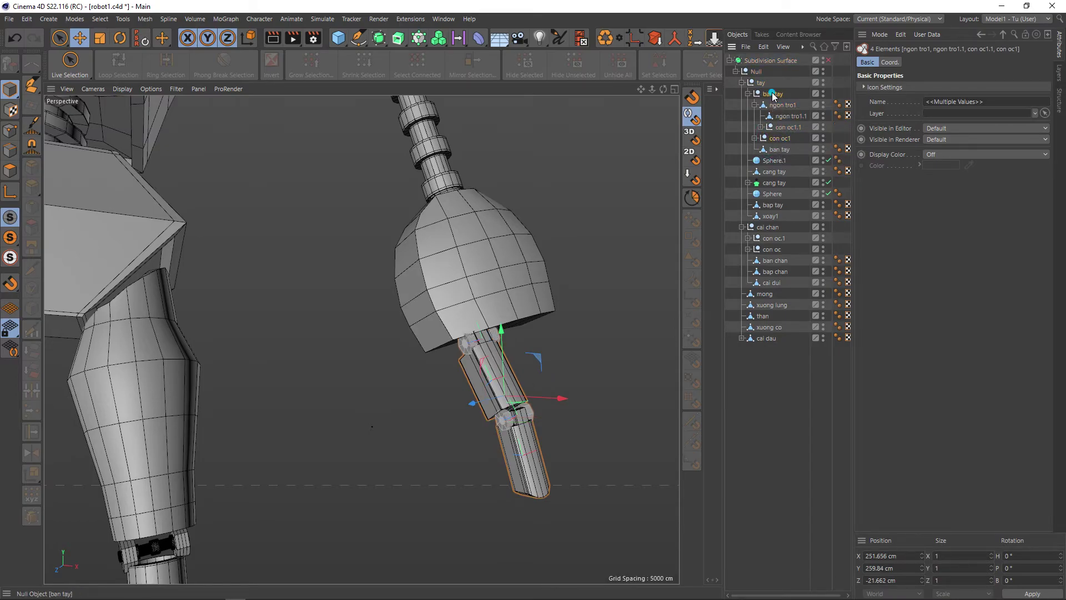
pyautogui.click(748, 94)
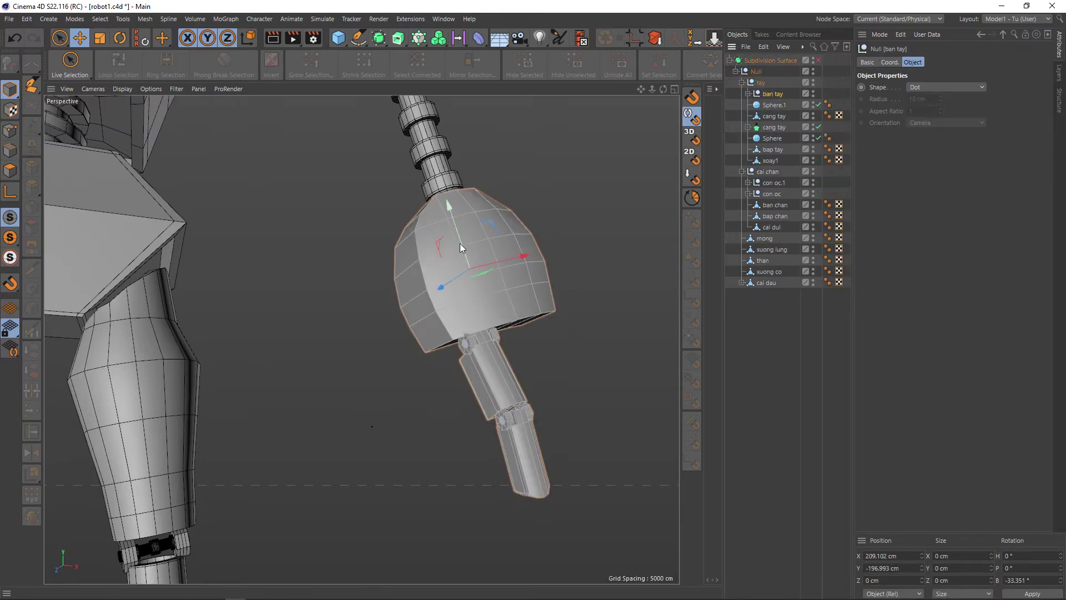
pyautogui.click(451, 278)
pyautogui.hotkey('ctrl', 'z')
pyautogui.click(748, 93)
pyautogui.click(780, 105)
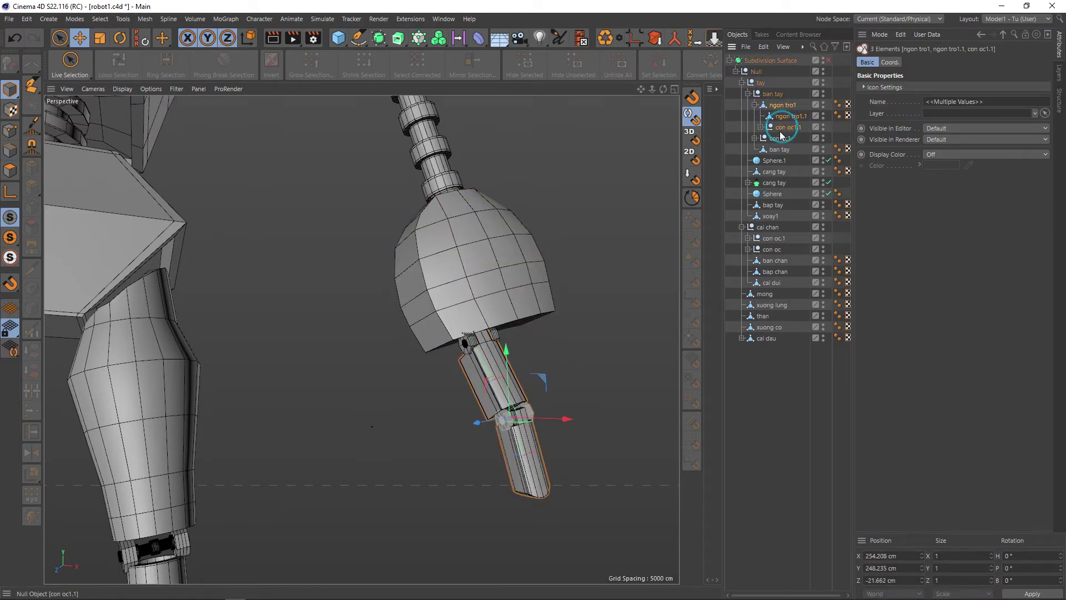
pyautogui.keyDown('shift'); pyautogui.click(780, 149); pyautogui.keyUp('shift')
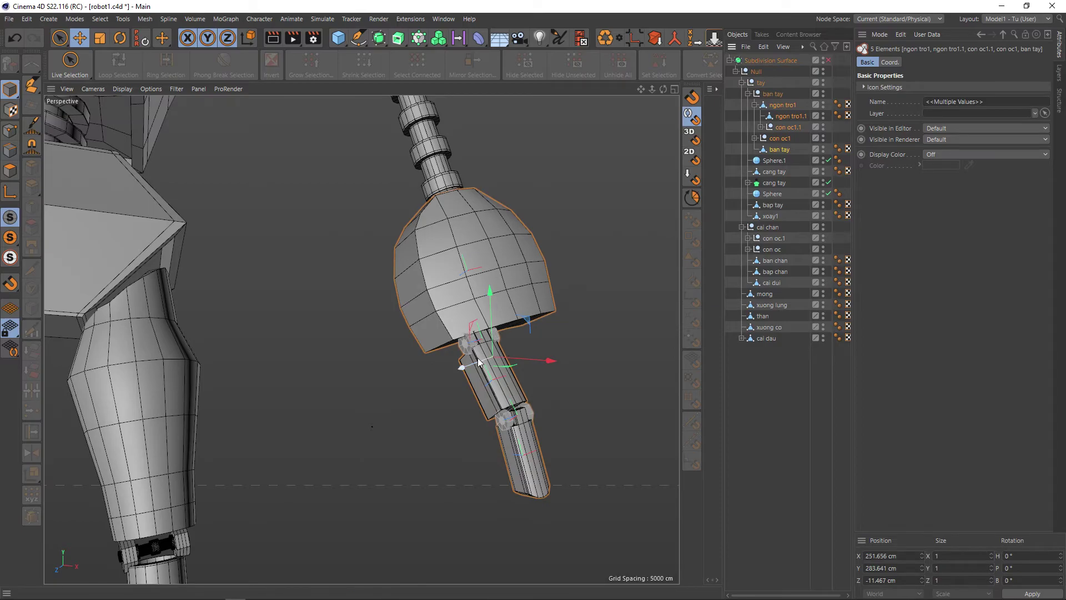
# Step: Slide the finger segments along Z and lower them about 1.2 cm
pyautogui.moveTo(475, 366); pyautogui.dragTo(502, 383)
pyautogui.hotkey('ctrl', 'z')
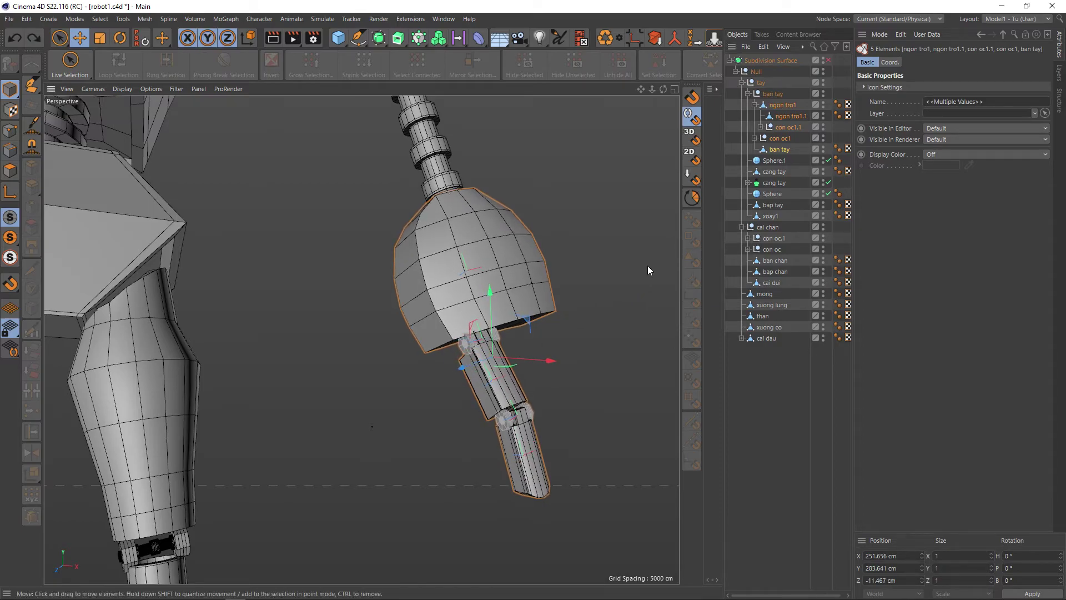
pyautogui.keyDown('ctrl'); pyautogui.click(784, 151); pyautogui.keyUp('ctrl')
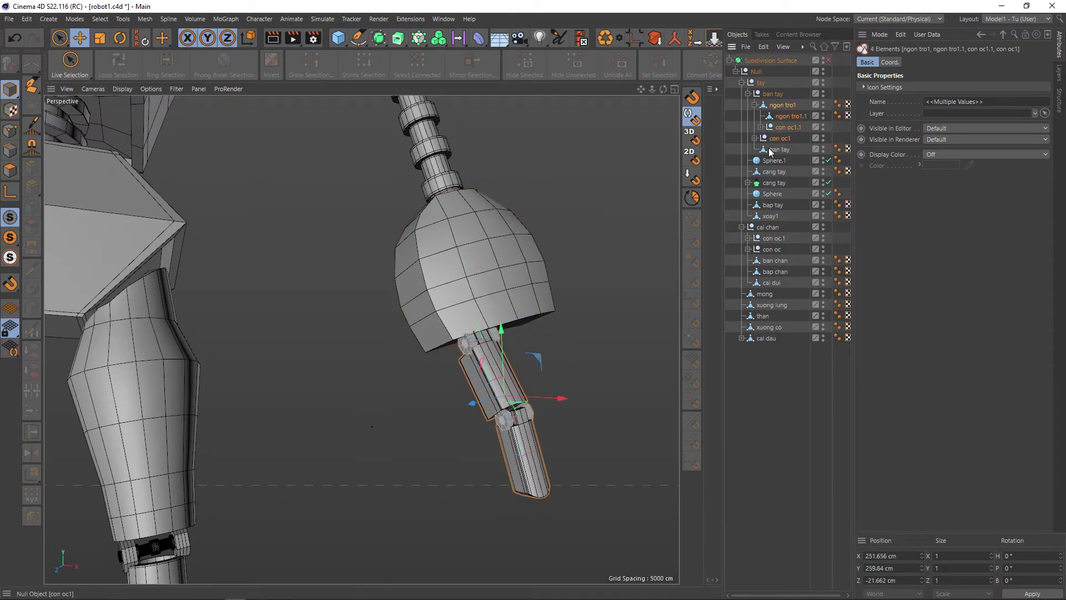
pyautogui.moveTo(489, 401)
pyautogui.mouseDown()
pyautogui.moveTo(488, 410)
pyautogui.moveTo(551, 319)
pyautogui.moveTo(544, 325)
pyautogui.mouseUp()
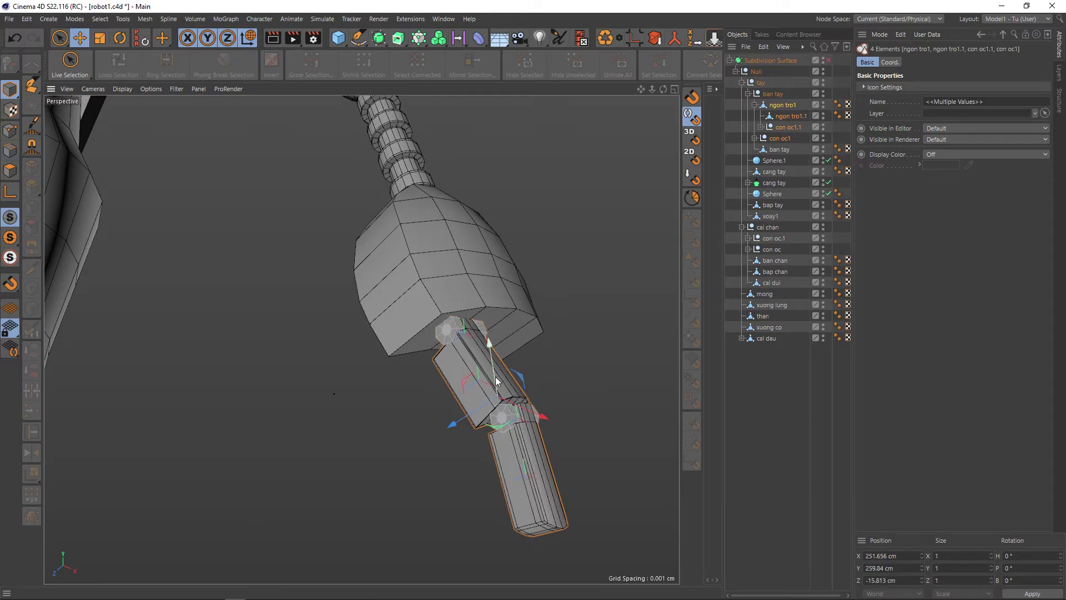
pyautogui.moveTo(497, 381); pyautogui.dragTo(492, 373)
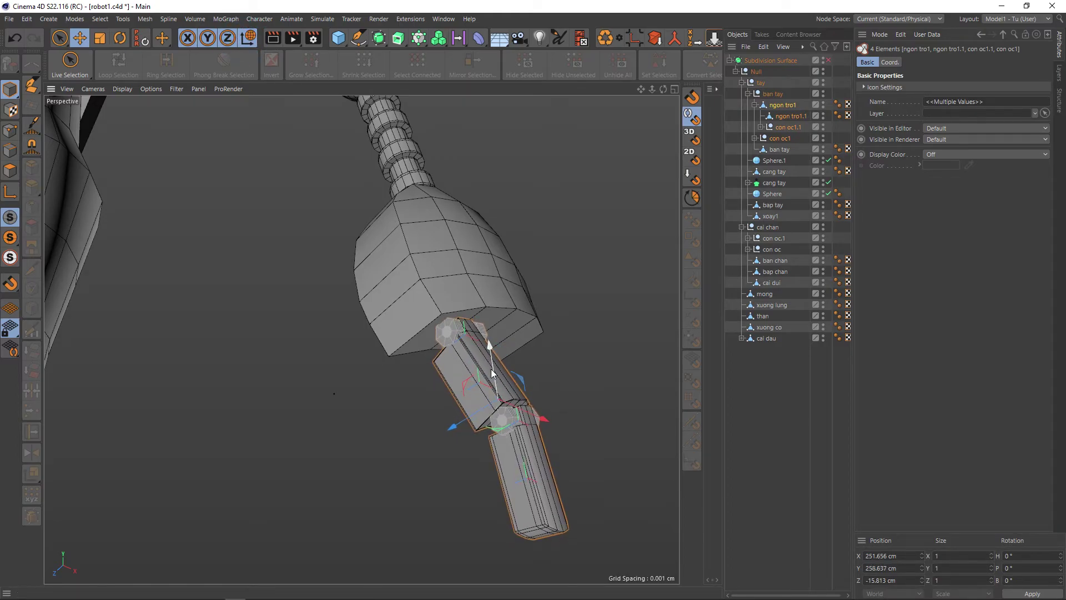
# Step: Inspect the arm and finger joint, toggling the ban tay group's visibility
pyautogui.click(571, 261)
pyautogui.keyDown('alt'); pyautogui.moveTo(572, 262); pyautogui.dragTo(503, 307); pyautogui.keyUp('alt')
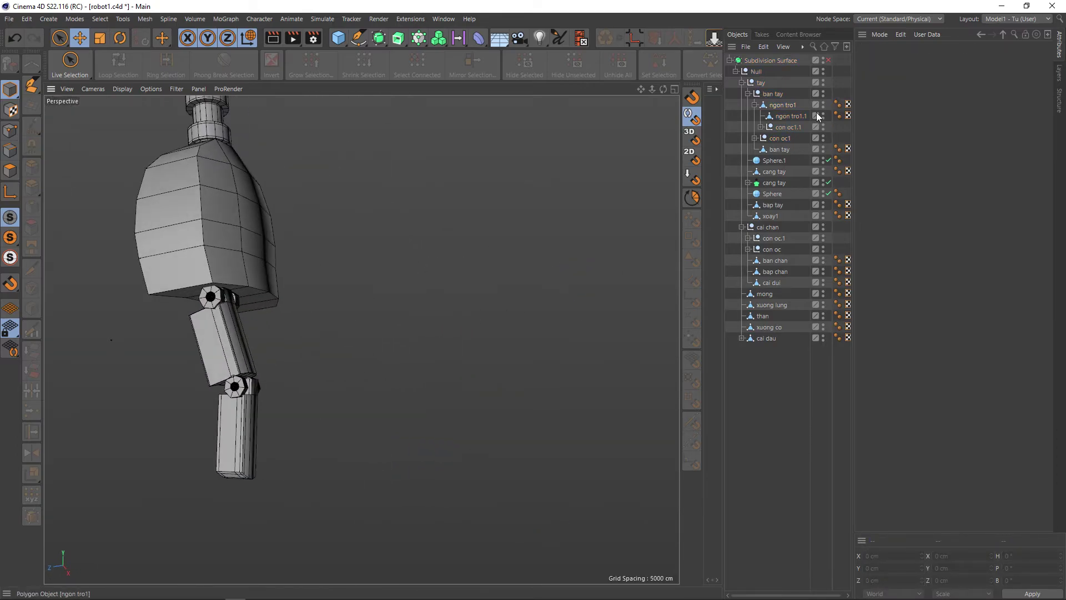
pyautogui.click(775, 142)
pyautogui.moveTo(413, 281)
pyautogui.keyDown('alt'); pyautogui.mouseDown()
pyautogui.moveTo(257, 293)
pyautogui.moveTo(250, 306)
pyautogui.moveTo(262, 275)
pyautogui.moveTo(324, 294)
pyautogui.moveTo(306, 309)
pyautogui.mouseUp(); pyautogui.keyUp('alt')
pyautogui.scroll(-2, 306, 309)
pyautogui.scroll(-1, 305, 309)
pyautogui.scroll(-1, 306, 308)
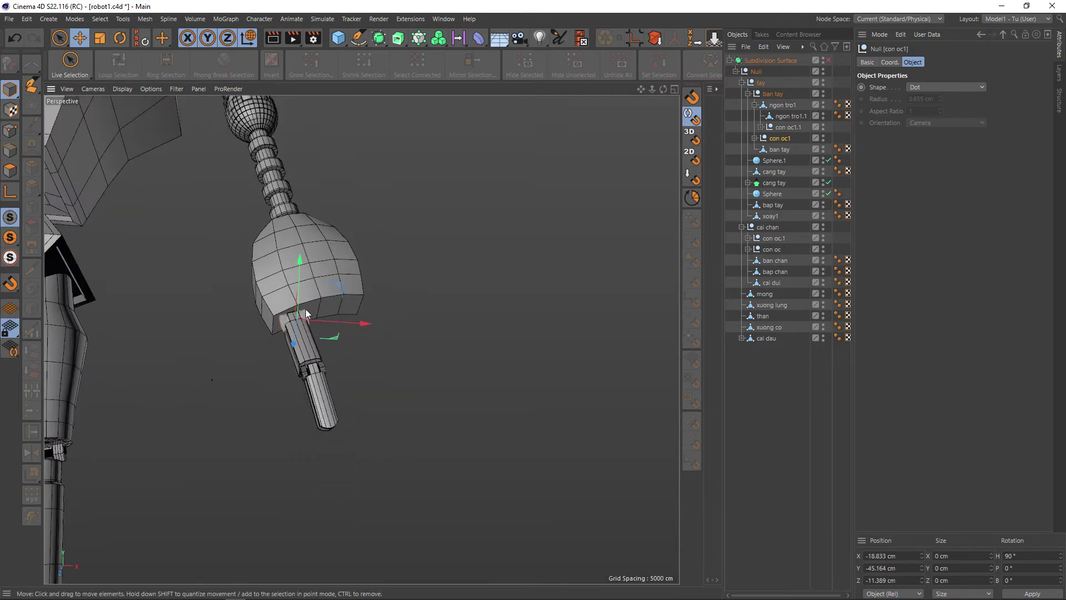
pyautogui.scroll(-1, 306, 309)
pyautogui.scroll(2, 305, 309)
pyautogui.scroll(2, 304, 306)
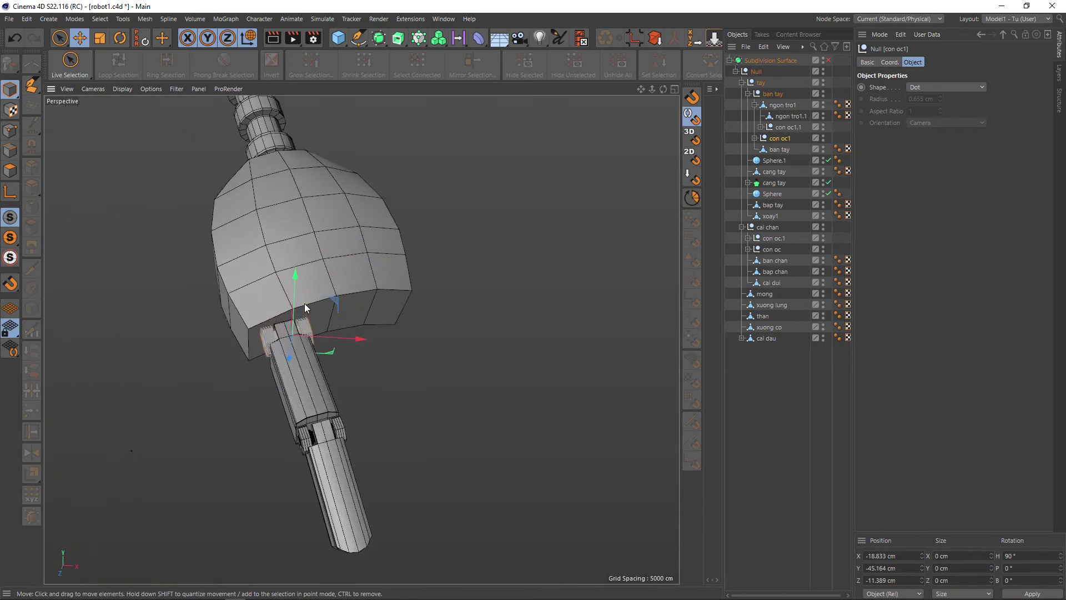
pyautogui.click(749, 94)
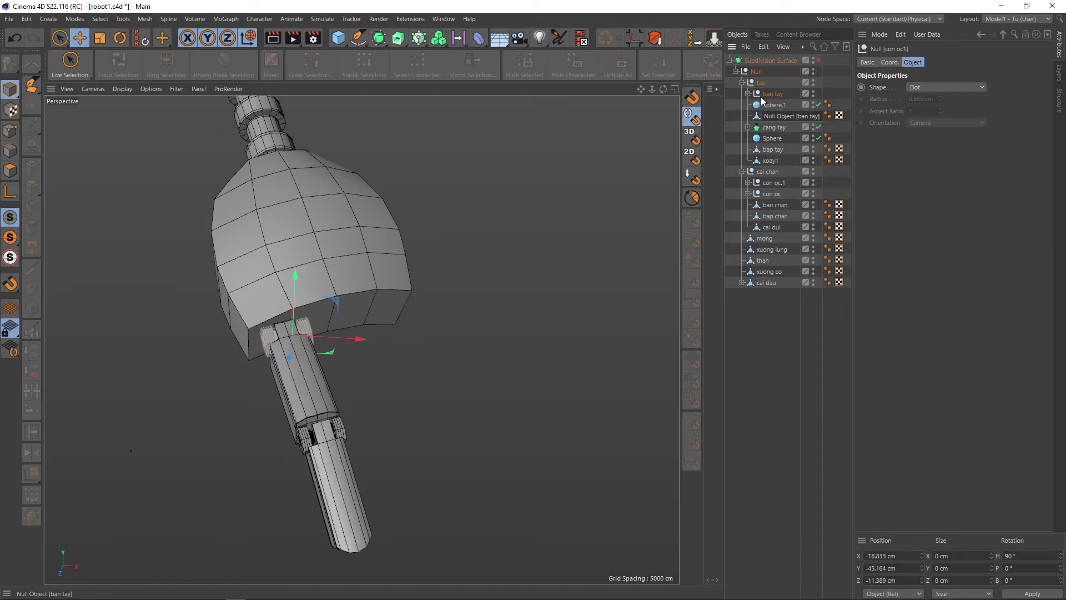
pyautogui.click(814, 93)
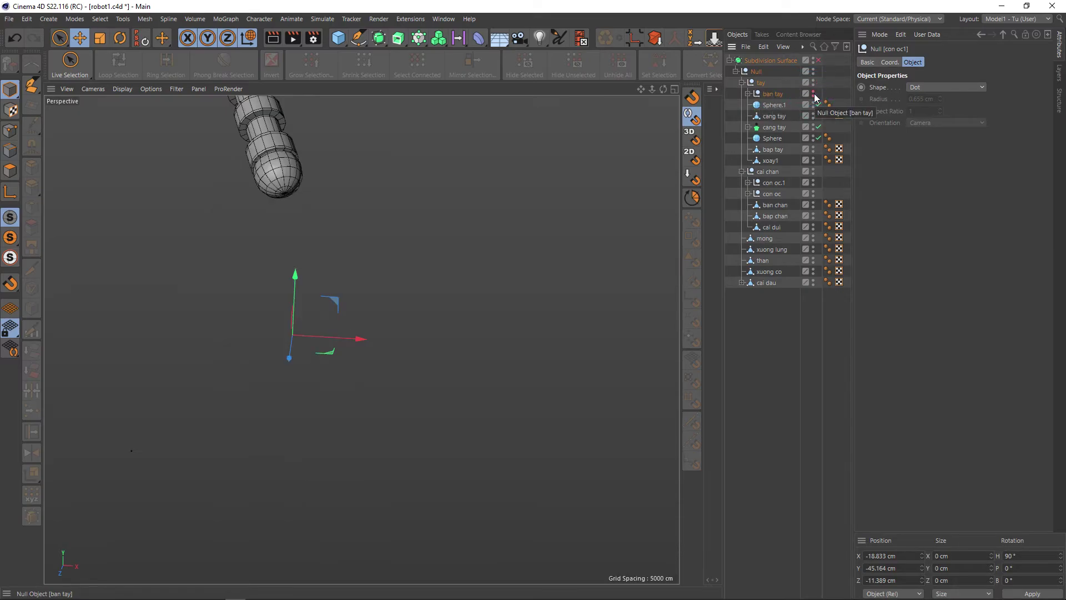
pyautogui.click(813, 94)
pyautogui.click(748, 94)
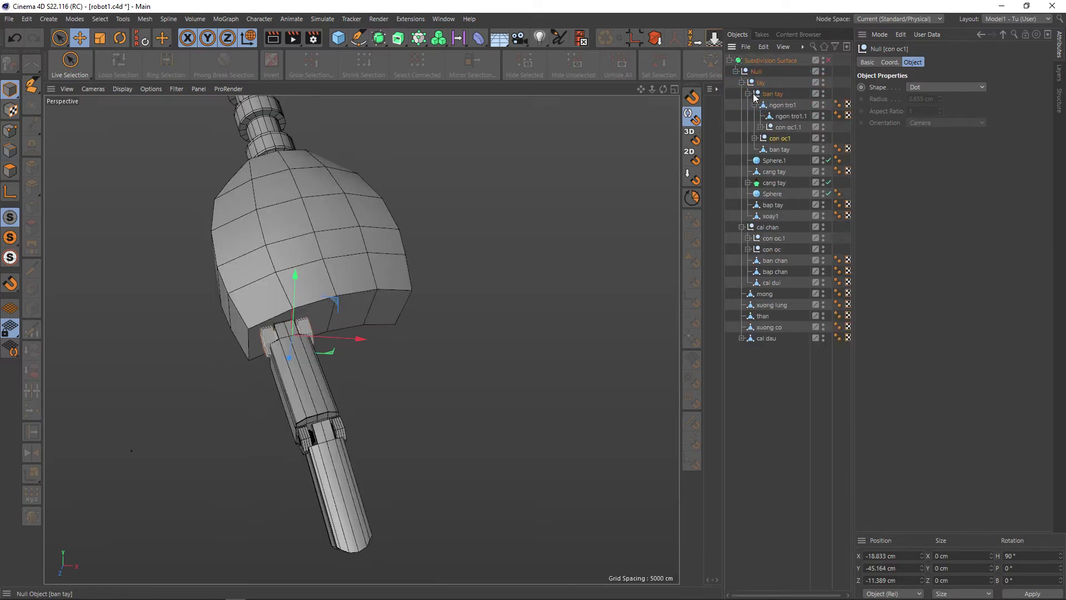
# Step: Move the ban tay hand mesh out to the tay level and rename its former null
pyautogui.click(775, 150)
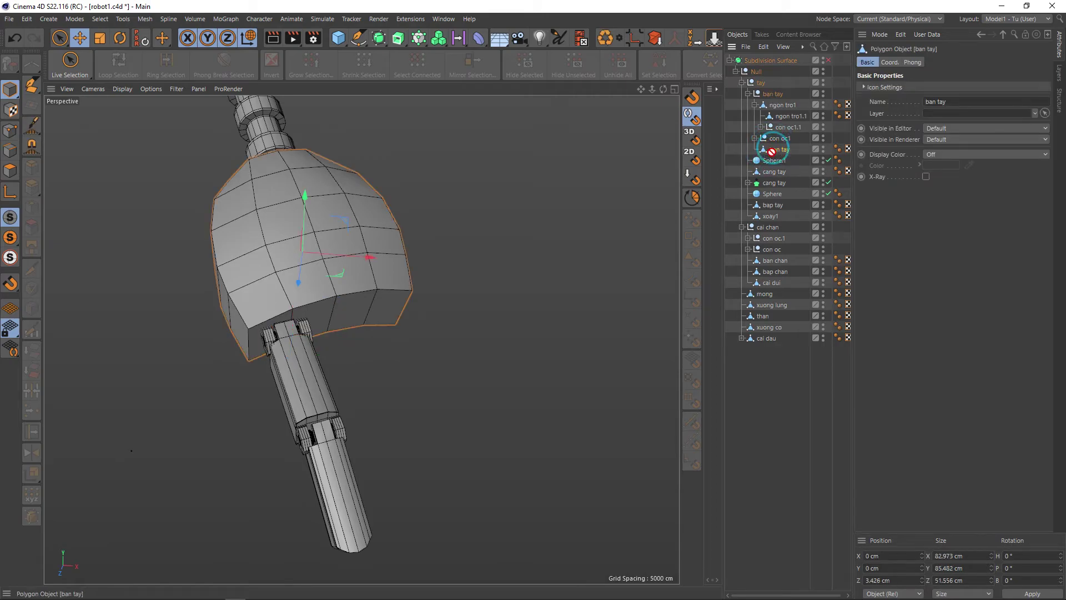
pyautogui.moveTo(773, 148); pyautogui.dragTo(769, 156)
pyautogui.click(771, 94)
pyautogui.doubleClick(772, 94)
pyautogui.write('ngon tro')
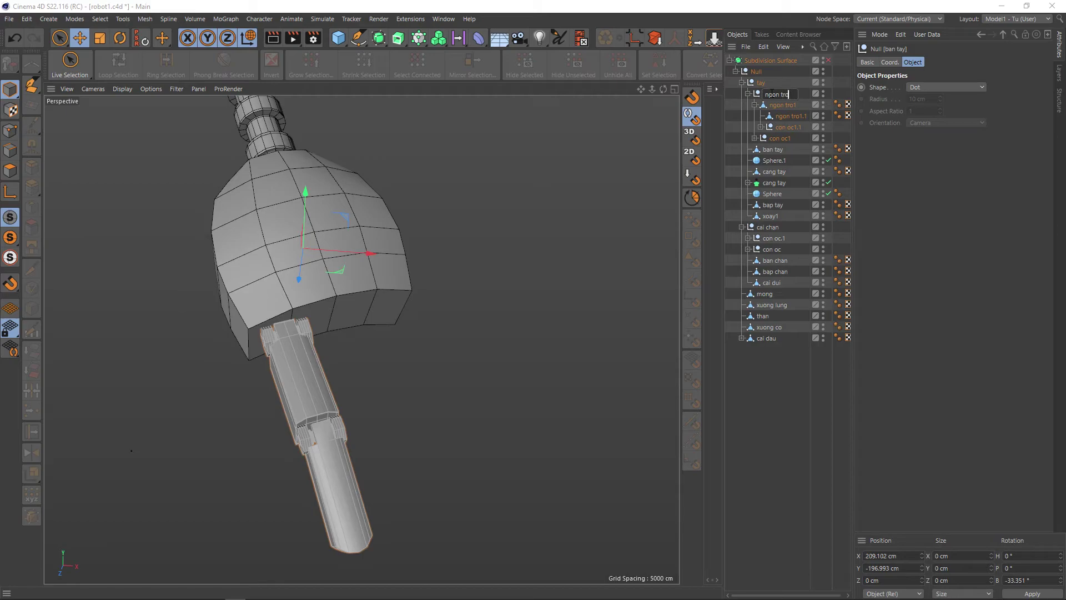
# Step: Confirm the null's name as ngon tro and check it by toggling visibility
pyautogui.press('Return')
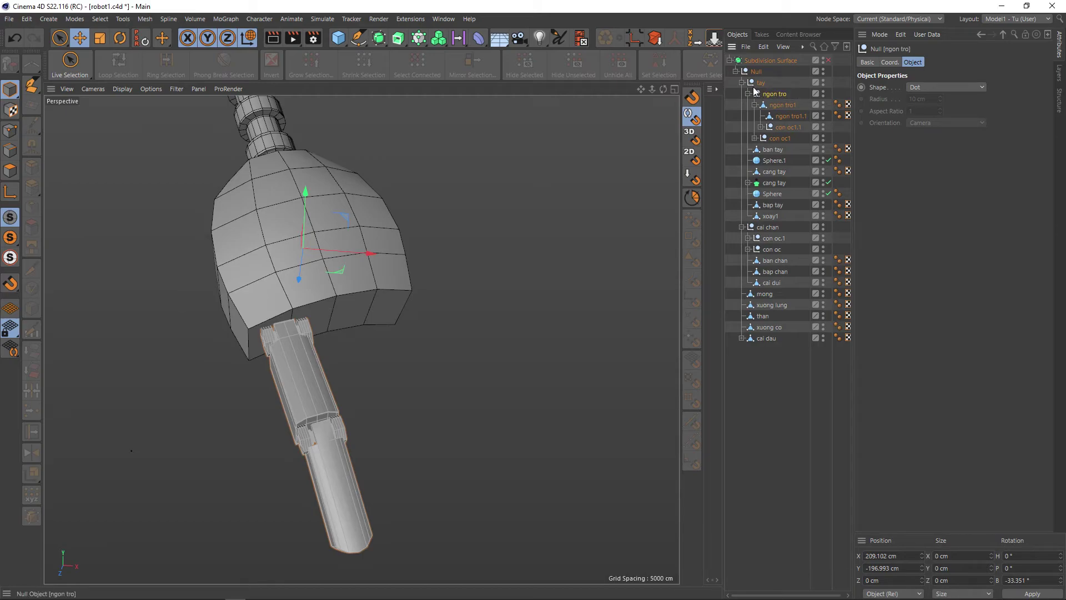
pyautogui.click(748, 94)
pyautogui.click(813, 93)
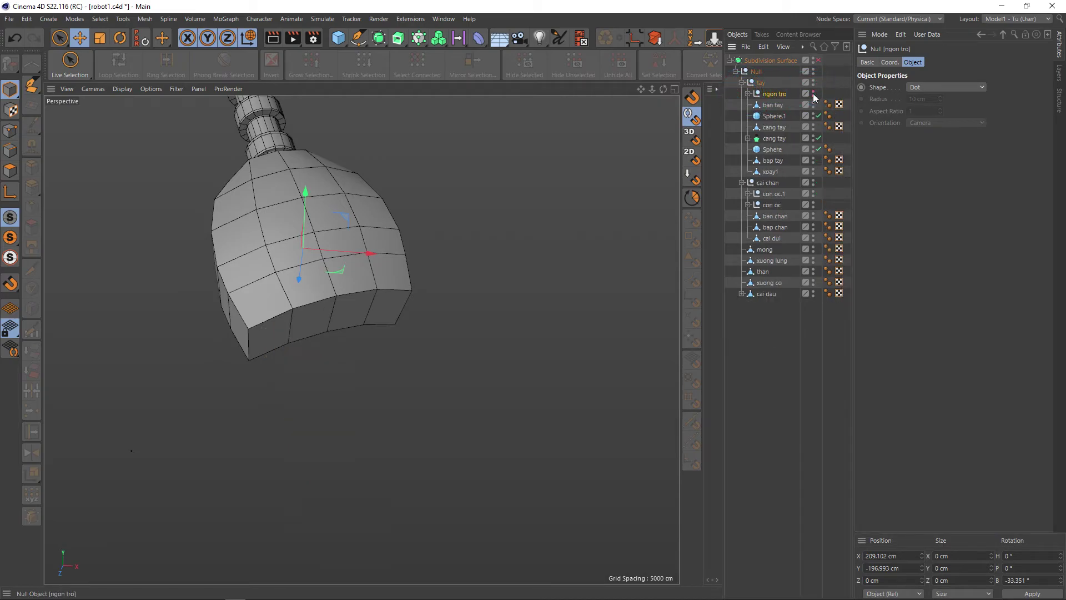
pyautogui.click(812, 93)
pyautogui.moveTo(406, 339)
pyautogui.keyDown('alt'); pyautogui.mouseDown()
pyautogui.moveTo(418, 333)
pyautogui.moveTo(379, 321)
pyautogui.moveTo(380, 357)
pyautogui.mouseUp(); pyautogui.keyUp('alt')
pyautogui.scroll(2, 380, 321)
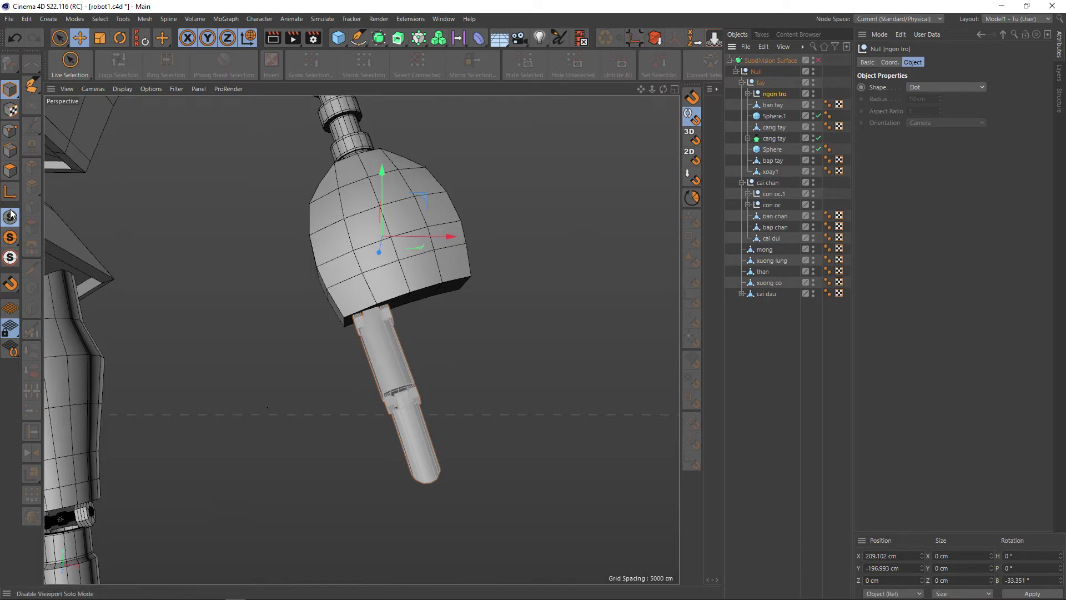
# Step: In Axis mode, move the ngon tro pivot down and sideways toward the finger base
pyautogui.click(10, 192)
pyautogui.keyDown('alt'); pyautogui.moveTo(486, 191); pyautogui.dragTo(528, 186); pyautogui.keyUp('alt')
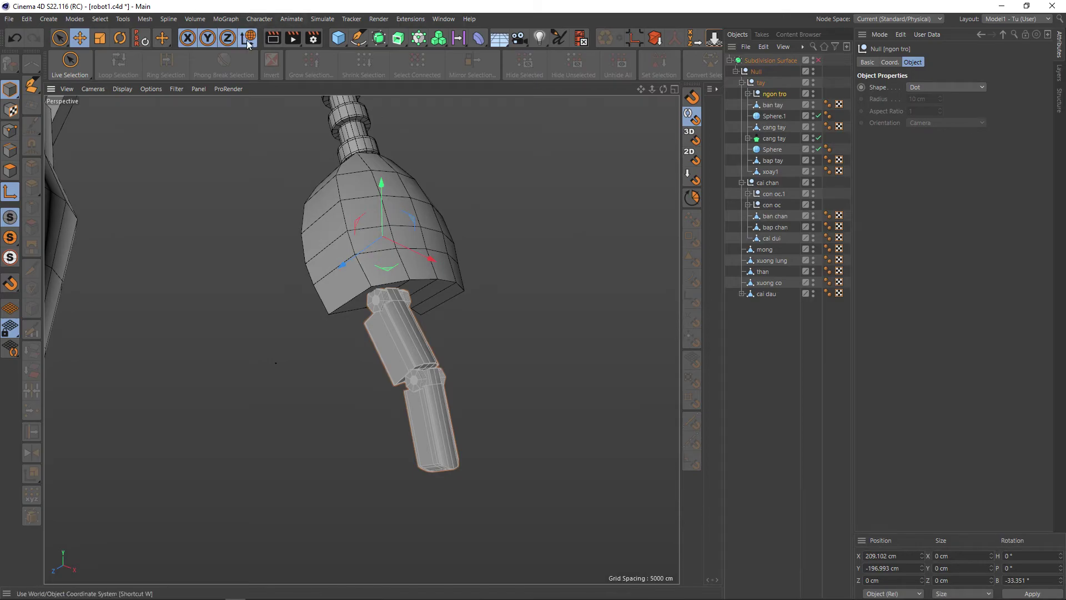
pyautogui.moveTo(379, 189); pyautogui.dragTo(406, 258)
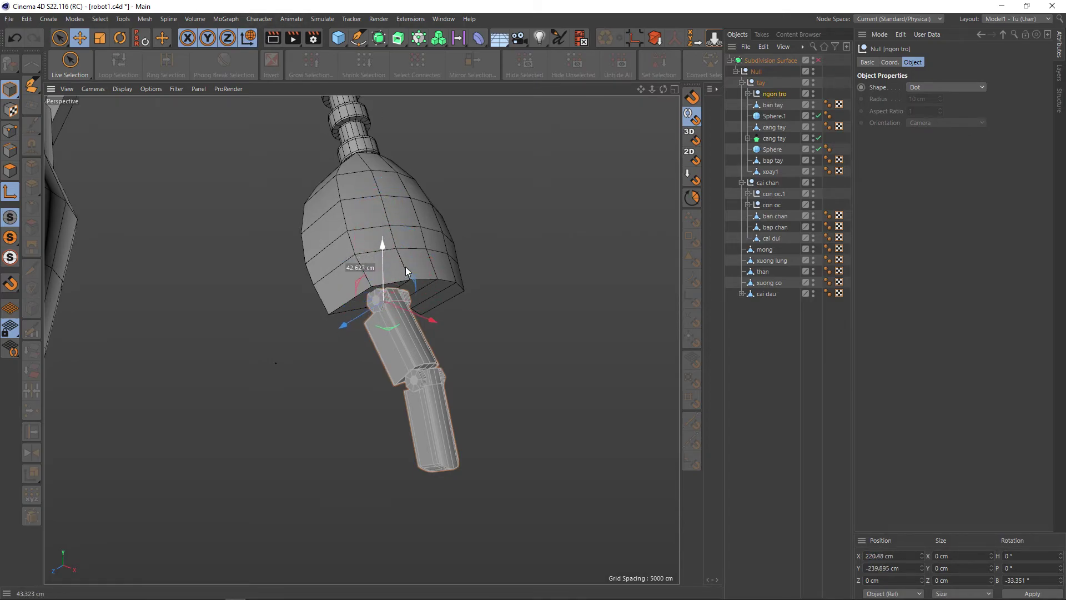
pyautogui.moveTo(452, 321)
pyautogui.keyDown('alt'); pyautogui.mouseDown()
pyautogui.moveTo(378, 337)
pyautogui.moveTo(351, 366)
pyautogui.mouseUp(); pyautogui.keyUp('alt')
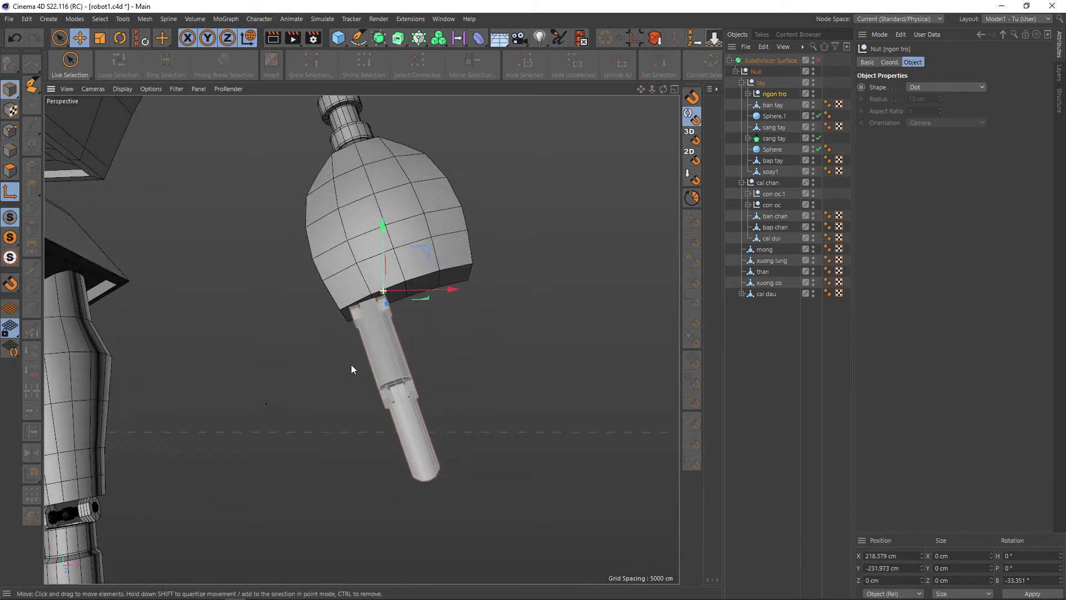
pyautogui.moveTo(442, 290); pyautogui.dragTo(422, 293)
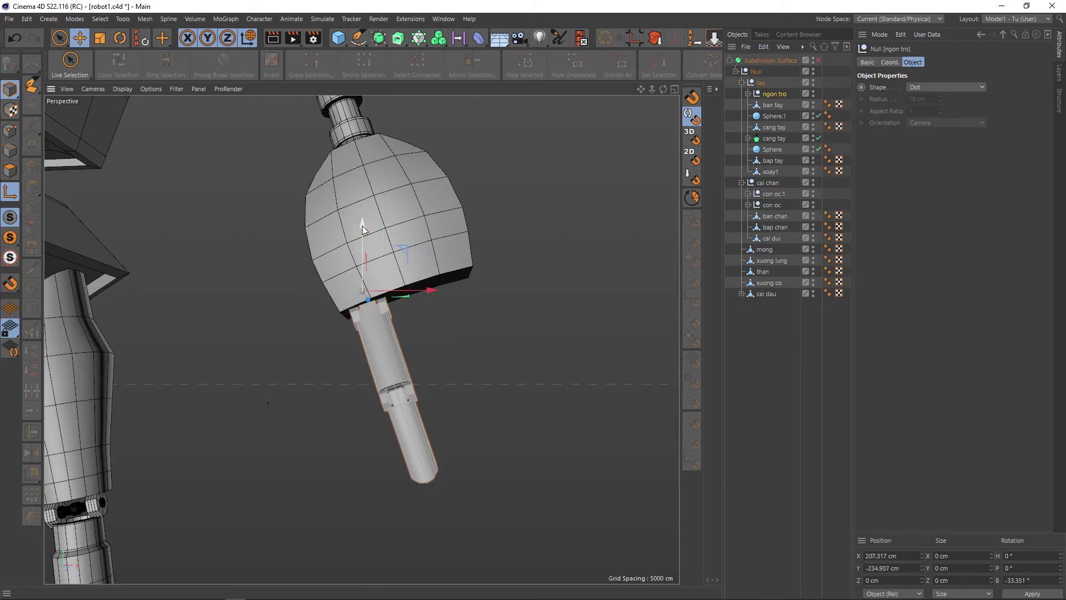
pyautogui.moveTo(362, 225); pyautogui.dragTo(360, 244)
pyautogui.moveTo(406, 317); pyautogui.dragTo(412, 308)
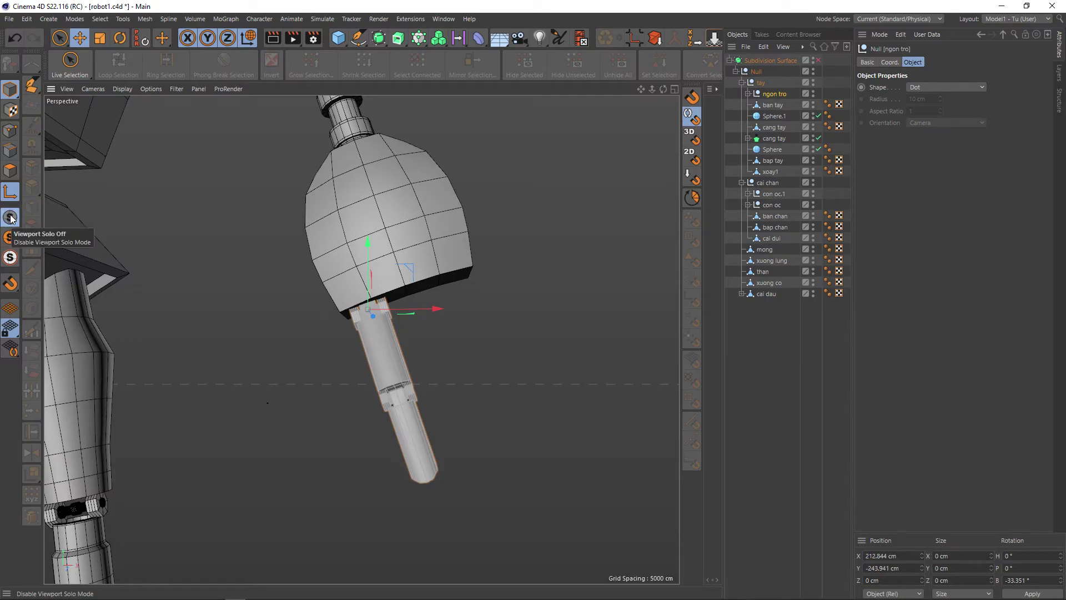
# Step: Nudge the ngon tro pivot about 8 cm sideways to sit under the hand
pyautogui.scroll(2, 367, 308)
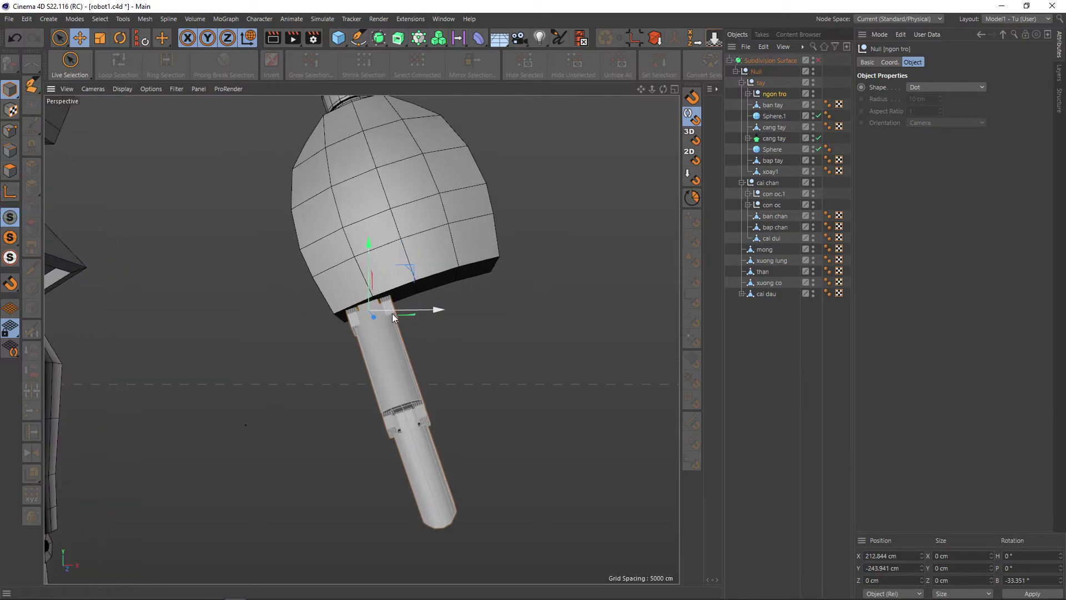
pyautogui.scroll(-2, 392, 313)
pyautogui.keyDown('alt'); pyautogui.moveTo(387, 288); pyautogui.dragTo(547, 244); pyautogui.keyUp('alt')
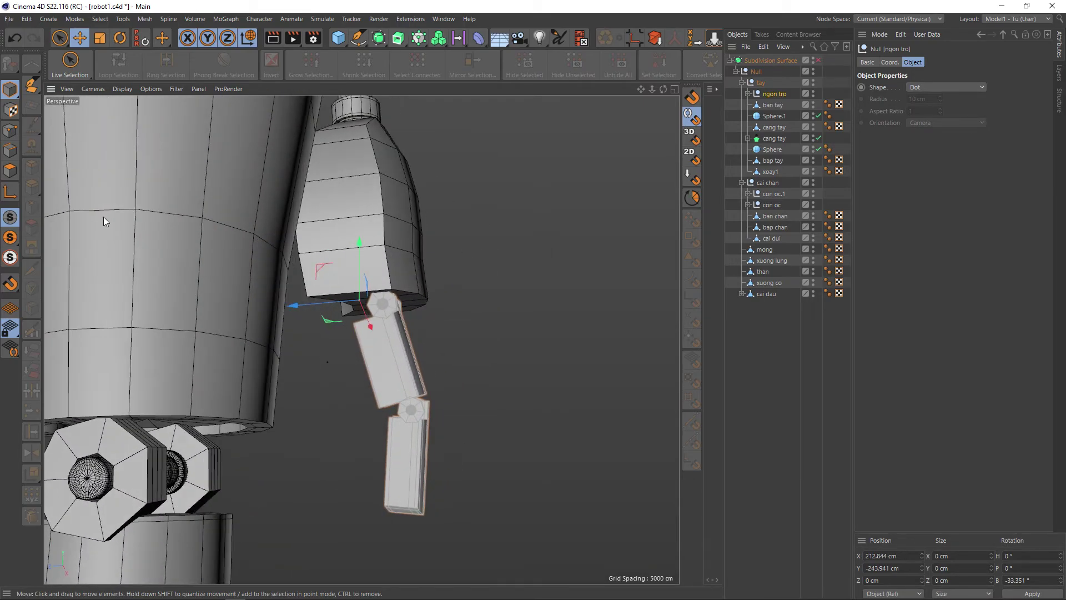
pyautogui.press('l')
pyautogui.moveTo(320, 304)
pyautogui.mouseDown()
pyautogui.moveTo(395, 325)
pyautogui.moveTo(321, 324)
pyautogui.moveTo(190, 357)
pyautogui.moveTo(181, 404)
pyautogui.moveTo(234, 368)
pyautogui.moveTo(231, 399)
pyautogui.moveTo(231, 337)
pyautogui.mouseUp()
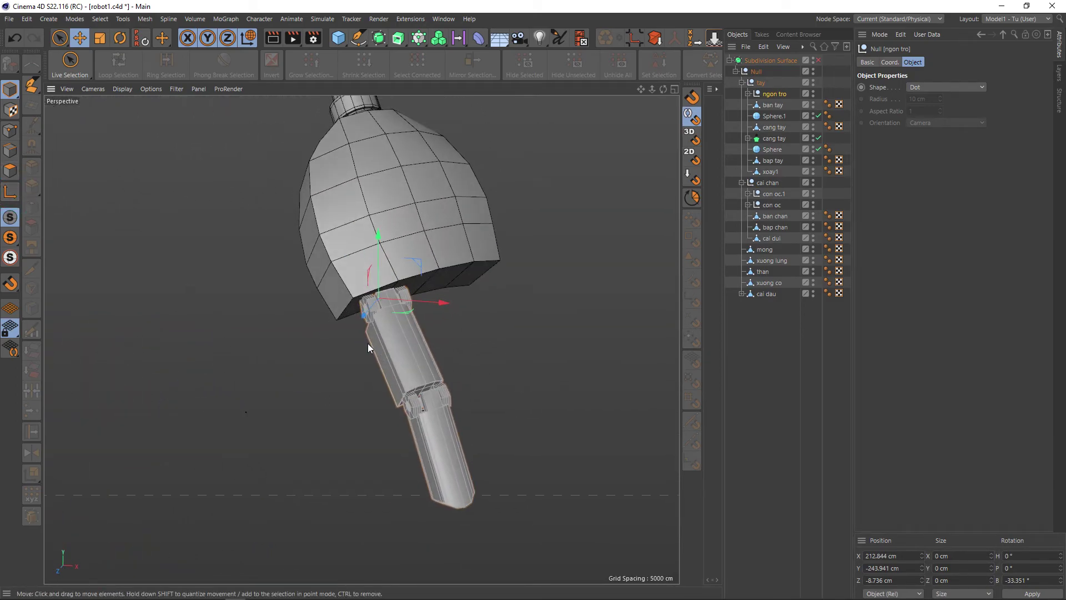
pyautogui.keyDown('alt'); pyautogui.moveTo(368, 343); pyautogui.dragTo(459, 357); pyautogui.keyUp('alt')
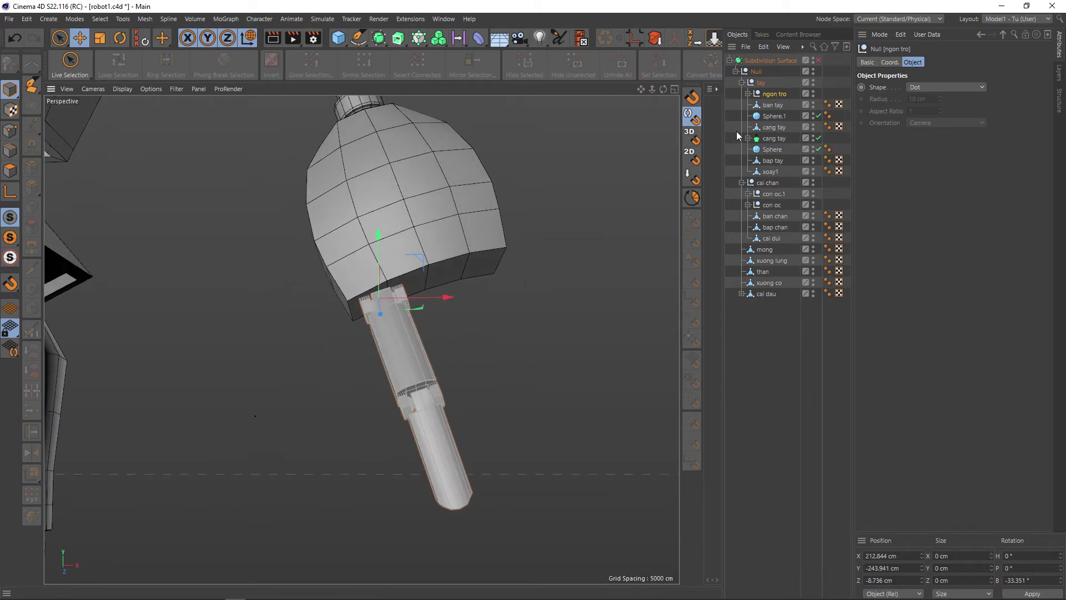
# Step: Copy the finger as ngon tro.1 beside the original and shrink it slightly
pyautogui.click(251, 45)
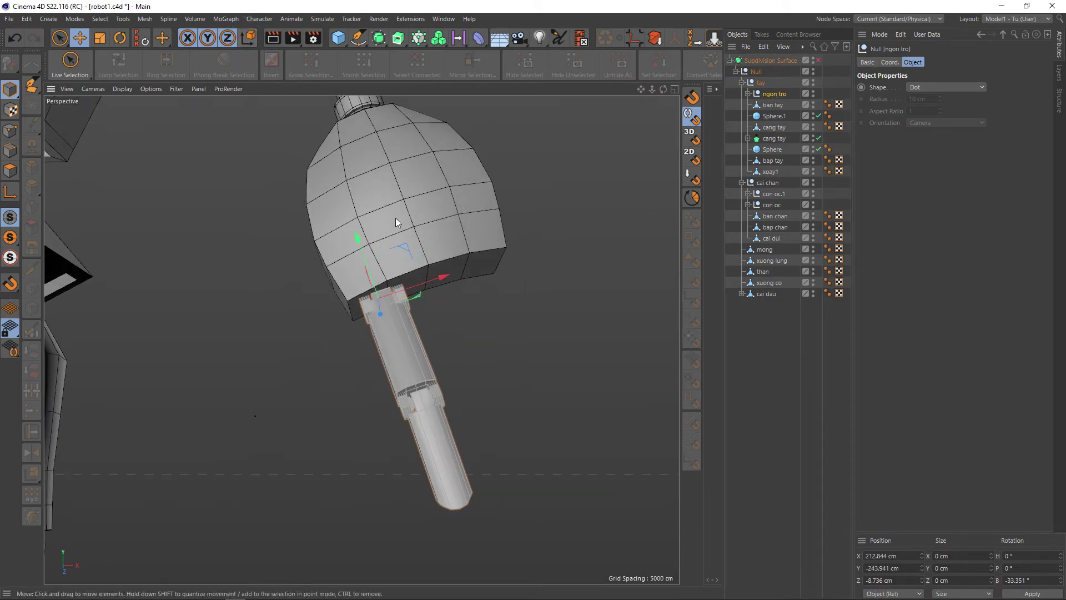
pyautogui.keyDown('ctrl'); pyautogui.moveTo(436, 286); pyautogui.dragTo(483, 268); pyautogui.keyUp('ctrl')
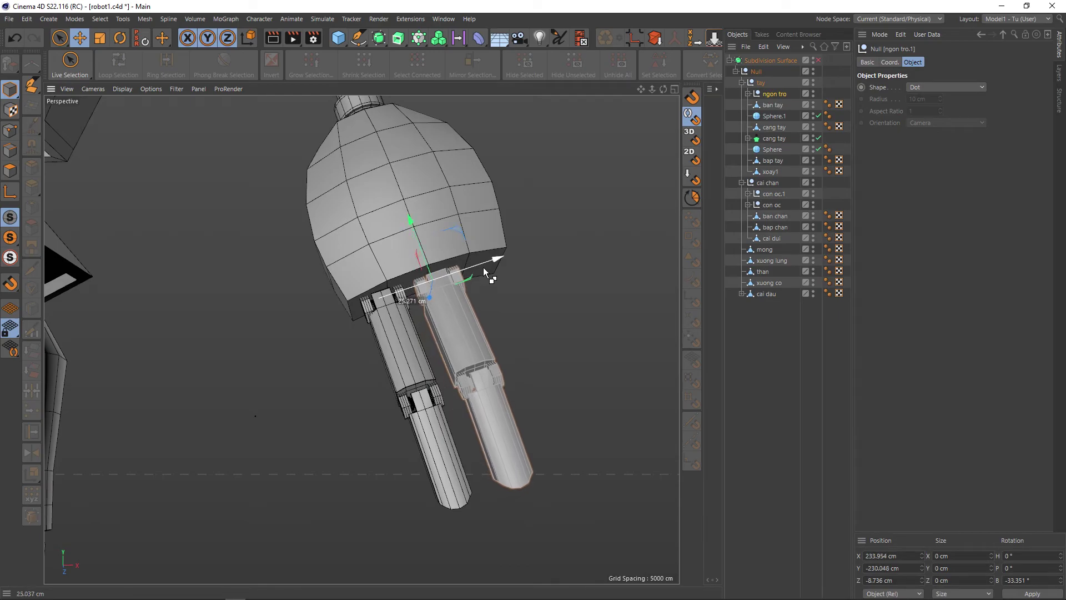
pyautogui.keyDown('ctrl'); pyautogui.moveTo(483, 268); pyautogui.dragTo(483, 268); pyautogui.keyUp('ctrl')
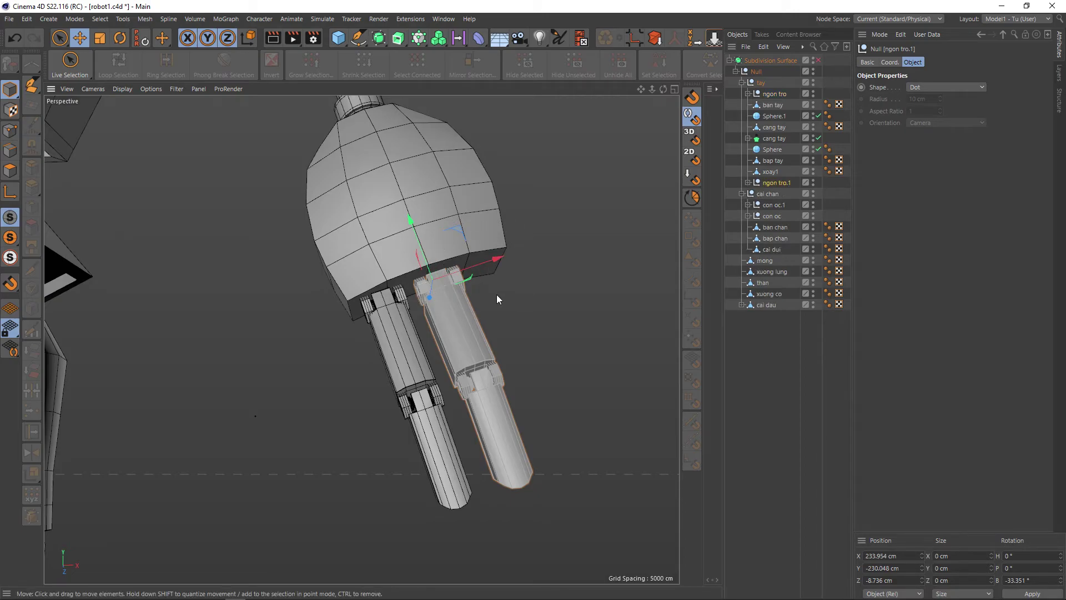
pyautogui.press('t')
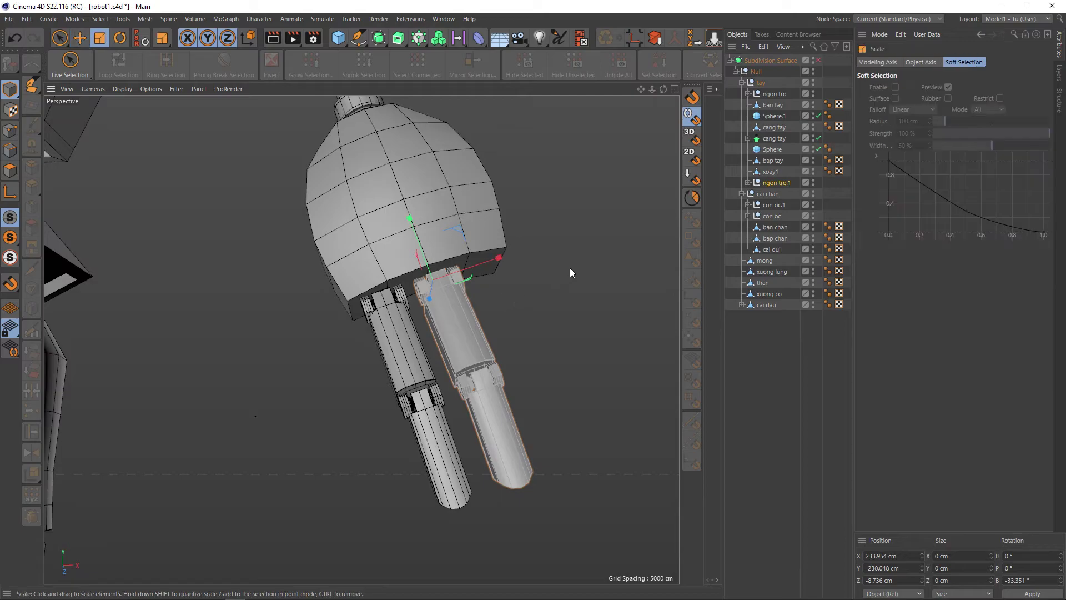
pyautogui.moveTo(569, 268); pyautogui.dragTo(541, 281)
# Step: Move the new finger copy up and right, shrink it slightly, and nudge it along X
pyautogui.press('e')
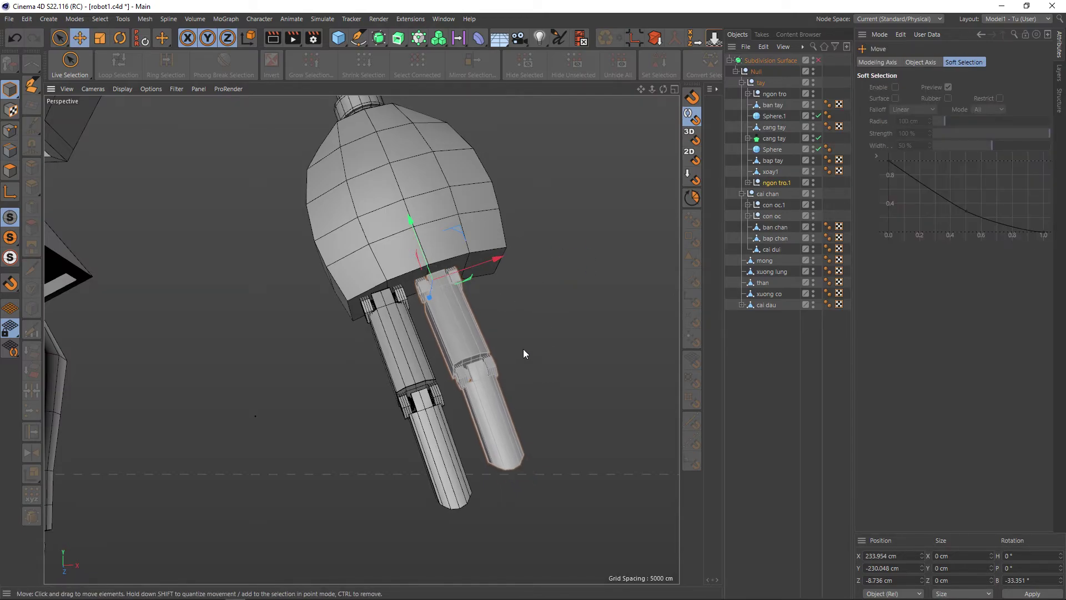
pyautogui.moveTo(536, 343)
pyautogui.keyDown('alt'); pyautogui.mouseDown()
pyautogui.moveTo(577, 253)
pyautogui.moveTo(540, 369)
pyautogui.mouseUp(); pyautogui.keyUp('alt')
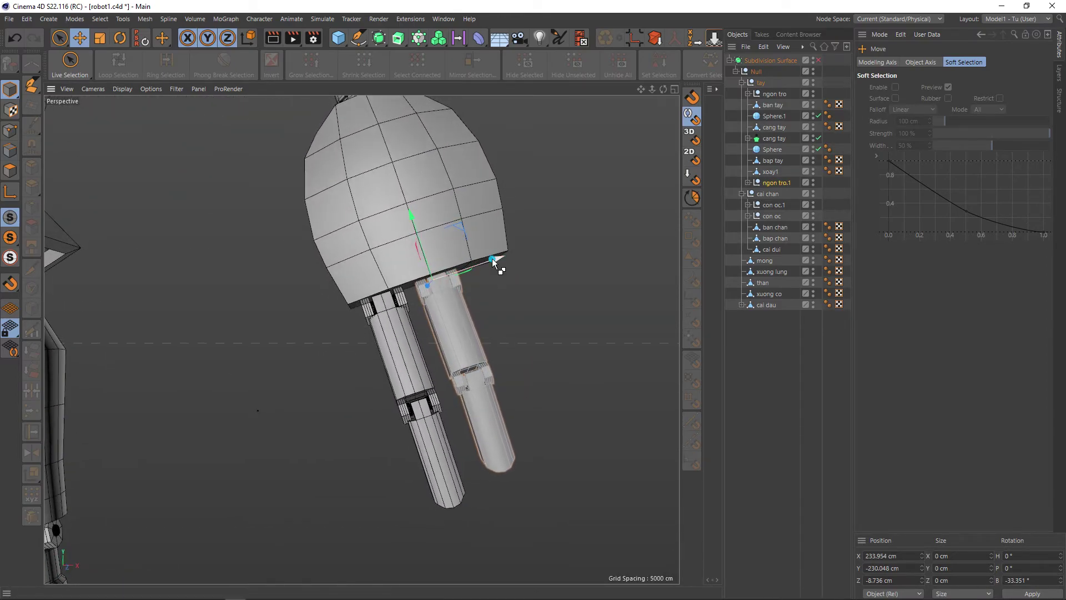
pyautogui.moveTo(492, 259); pyautogui.dragTo(541, 246)
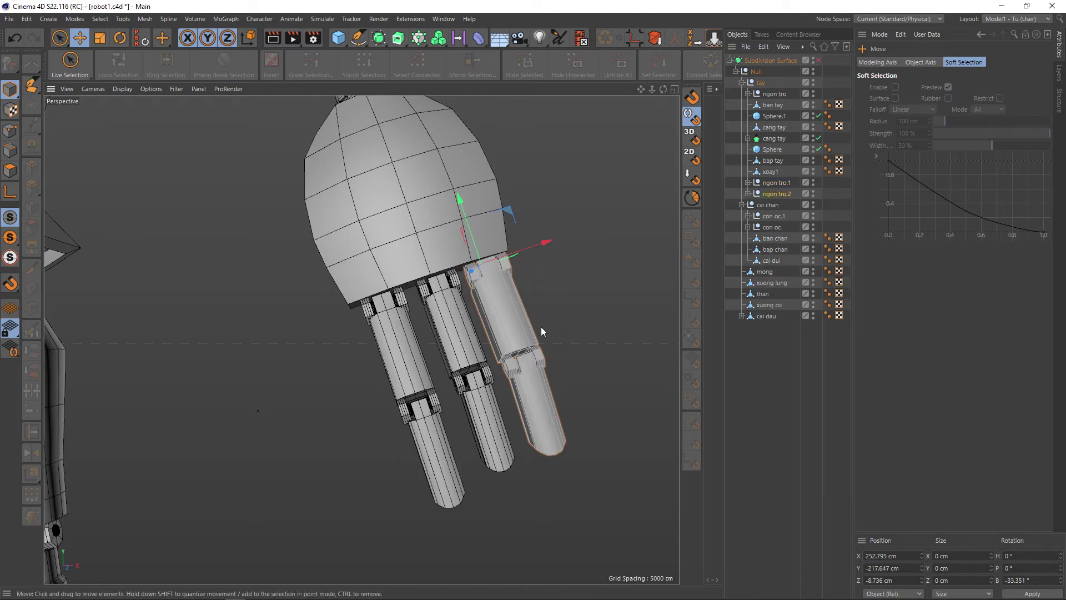
pyautogui.press('t')
pyautogui.moveTo(568, 319)
pyautogui.mouseDown()
pyautogui.moveTo(539, 319)
pyautogui.moveTo(571, 283)
pyautogui.moveTo(572, 321)
pyautogui.mouseUp()
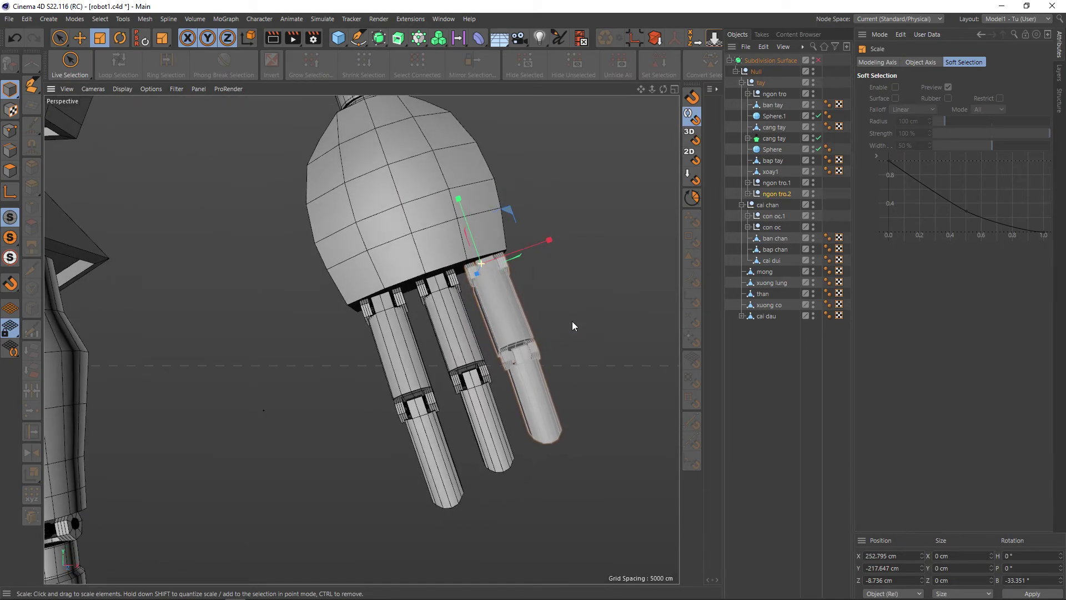
pyautogui.press('e')
pyautogui.moveTo(550, 241); pyautogui.dragTo(540, 245)
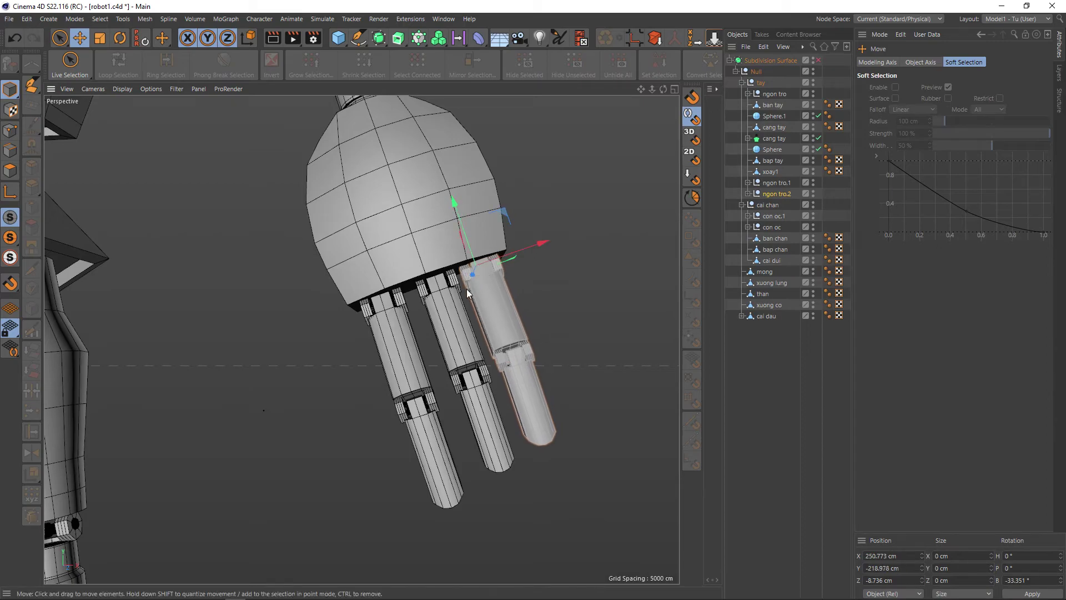
# Step: Place ngon tro.1 and ngon tro.2 at the top of tay and shift the middle finger along X
pyautogui.click(748, 94)
pyautogui.click(748, 94)
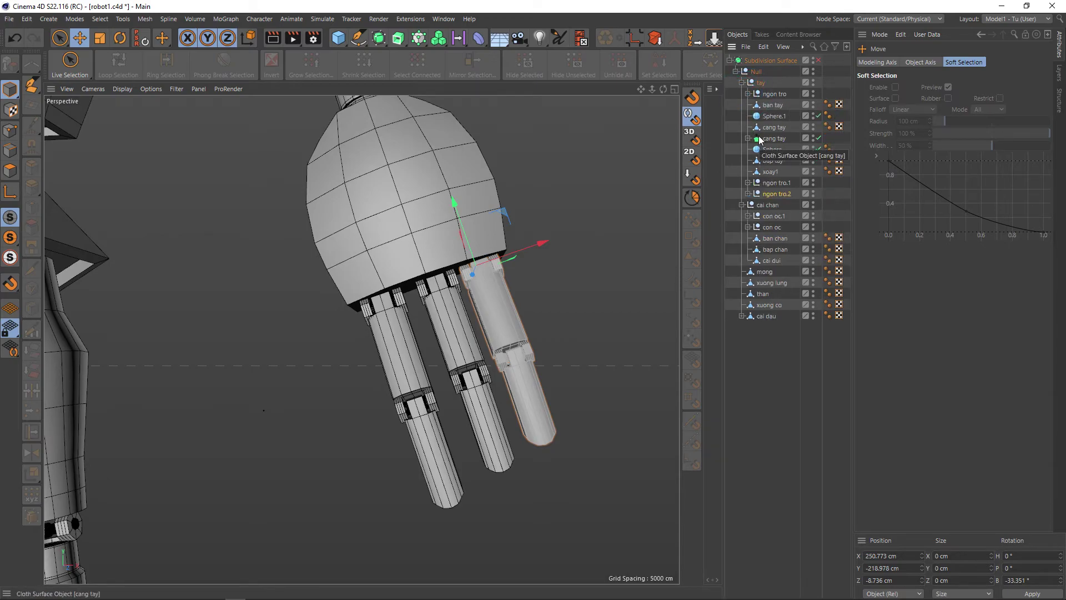
pyautogui.click(770, 184)
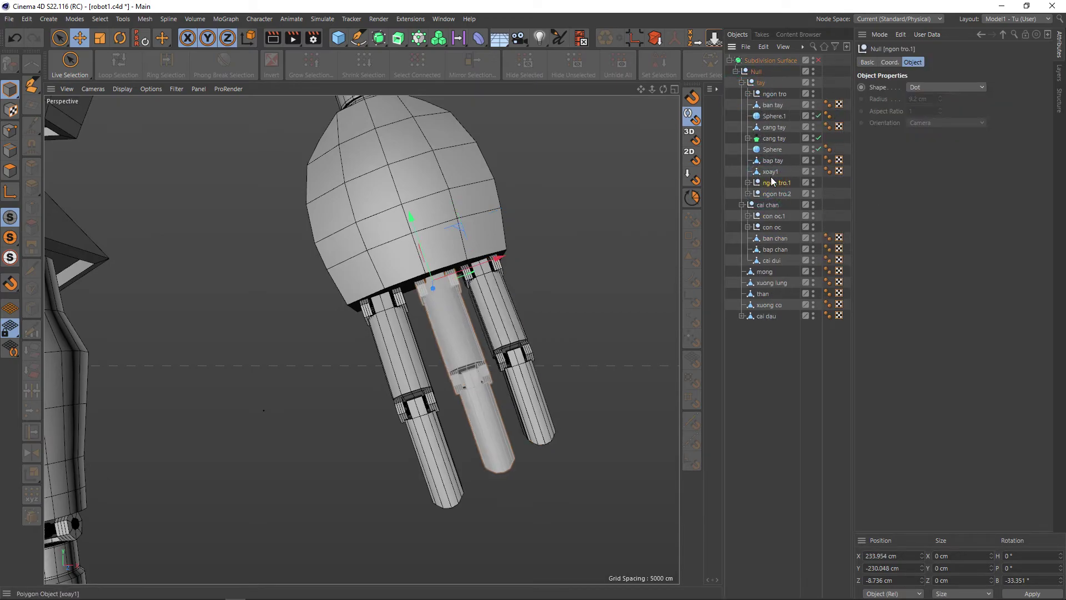
pyautogui.moveTo(772, 184); pyautogui.dragTo(769, 90)
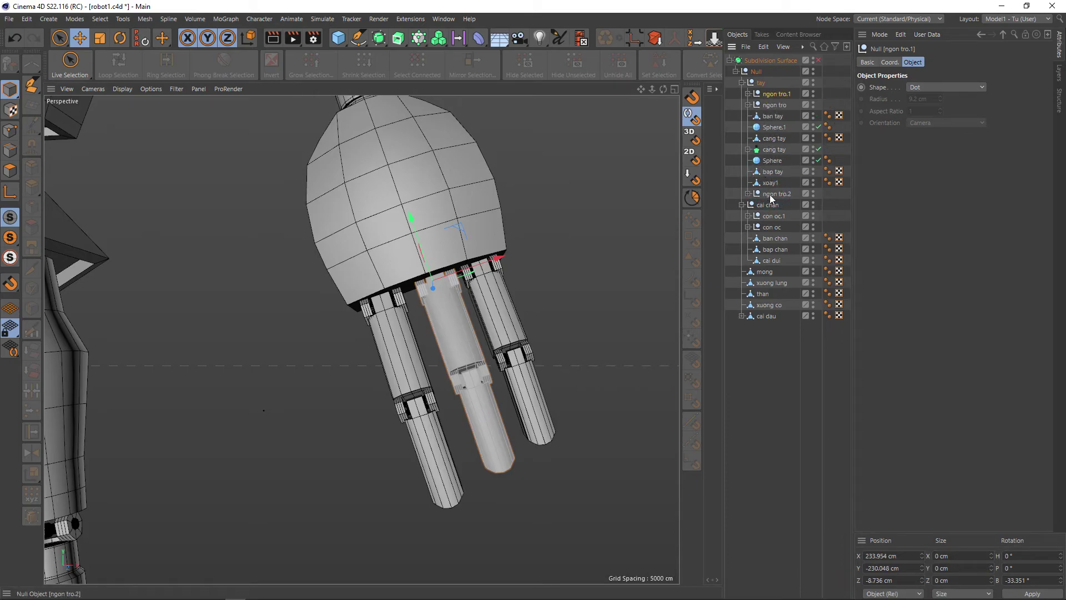
pyautogui.moveTo(772, 194); pyautogui.dragTo(768, 94)
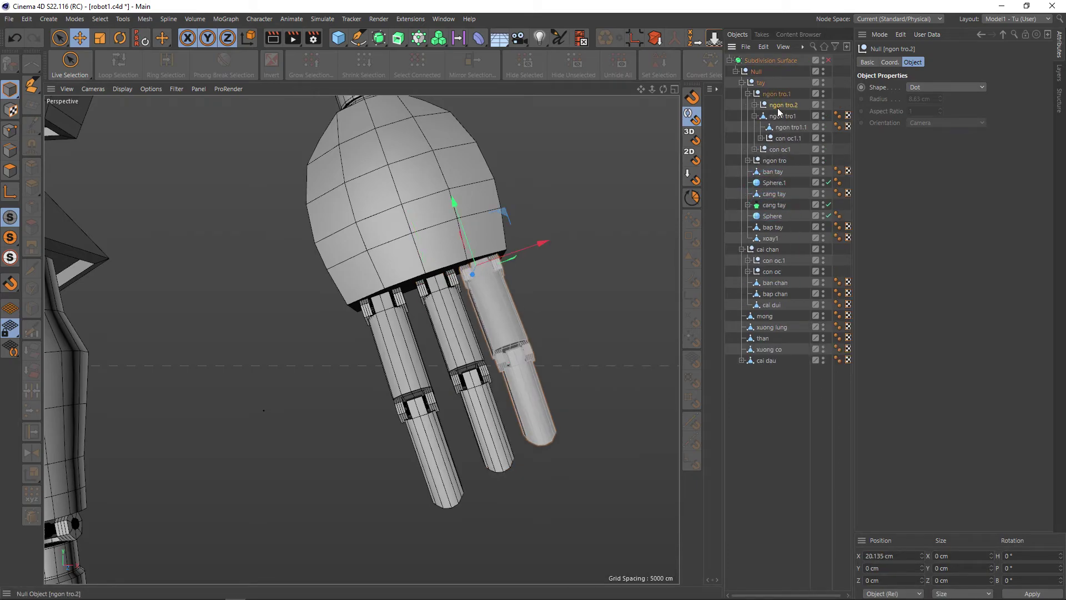
pyautogui.hotkey('ctrl', 'z')
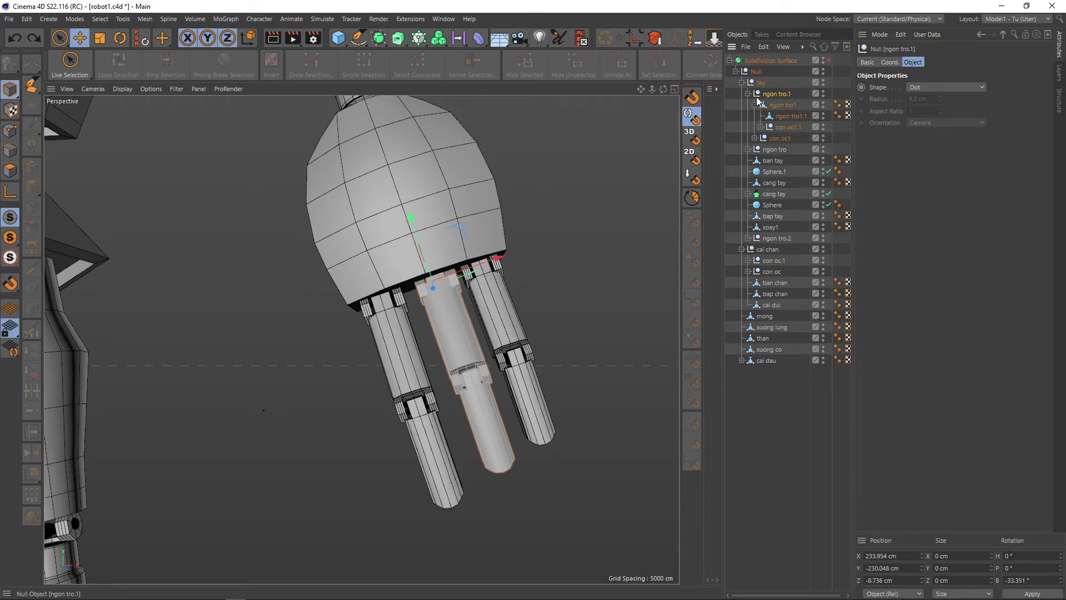
pyautogui.click(748, 94)
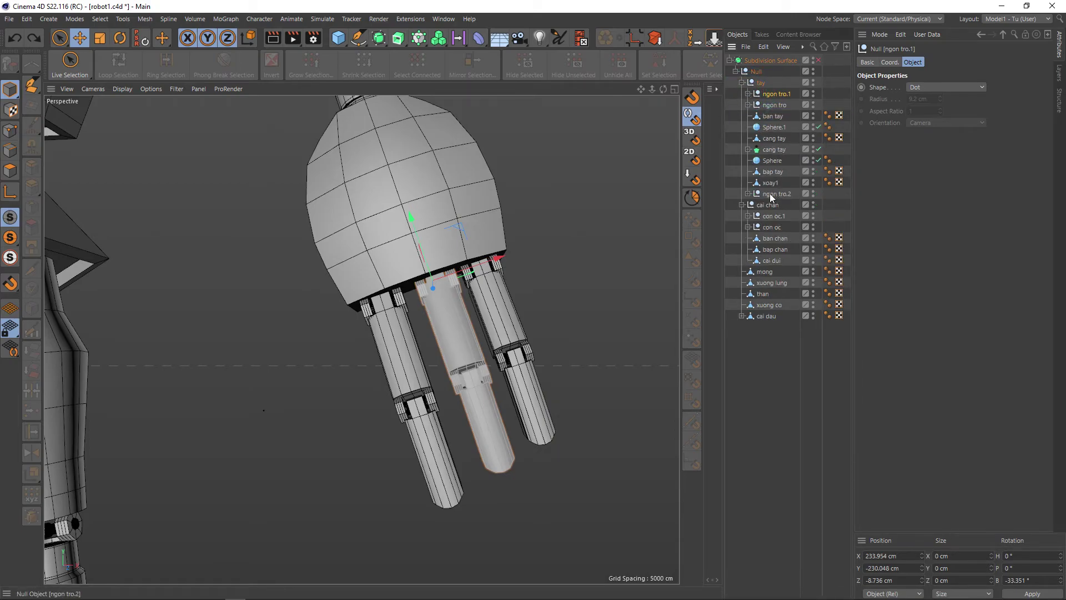
pyautogui.moveTo(769, 193); pyautogui.dragTo(772, 92)
pyautogui.click(773, 104)
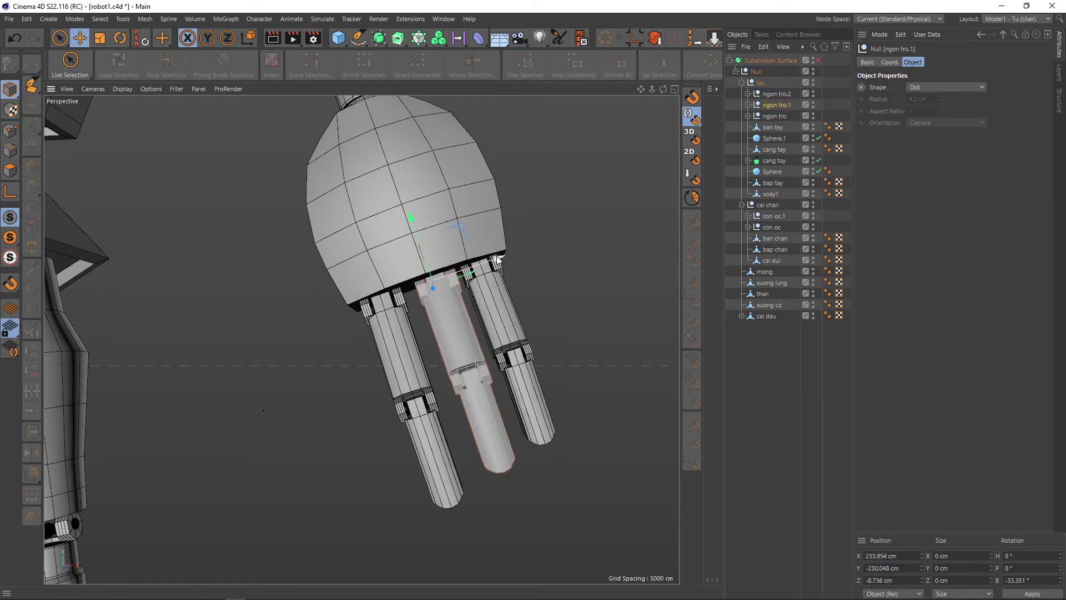
pyautogui.moveTo(498, 257)
pyautogui.mouseDown()
pyautogui.moveTo(464, 255)
pyautogui.moveTo(457, 292)
pyautogui.moveTo(483, 284)
pyautogui.moveTo(478, 269)
pyautogui.mouseUp()
pyautogui.scroll(3, 464, 256)
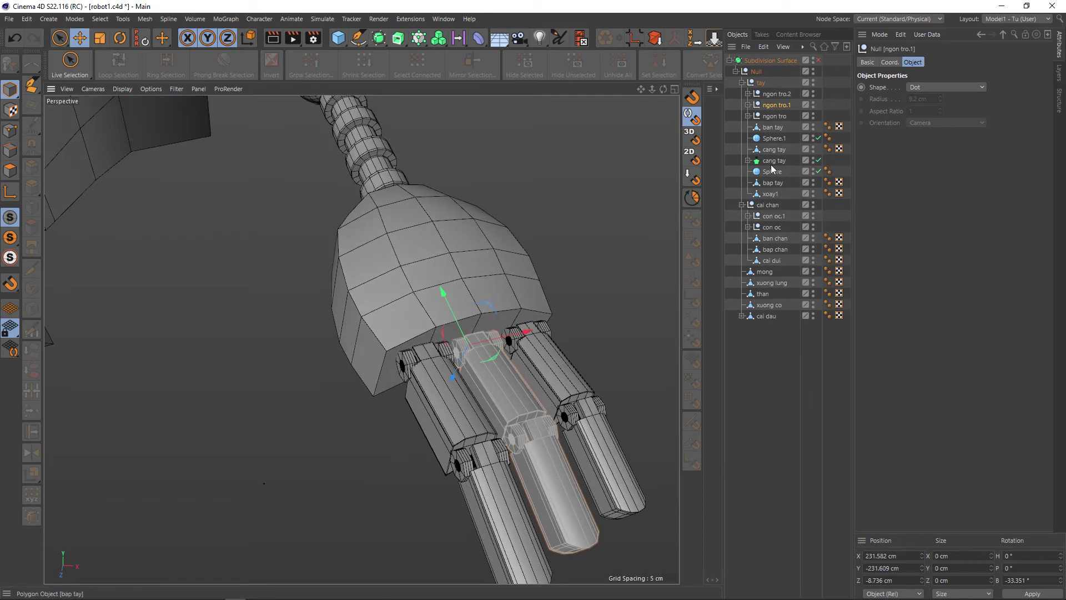
# Step: With ban tay soloed, scale four faces on the palm's lower edge to 94.4%
pyautogui.click(773, 127)
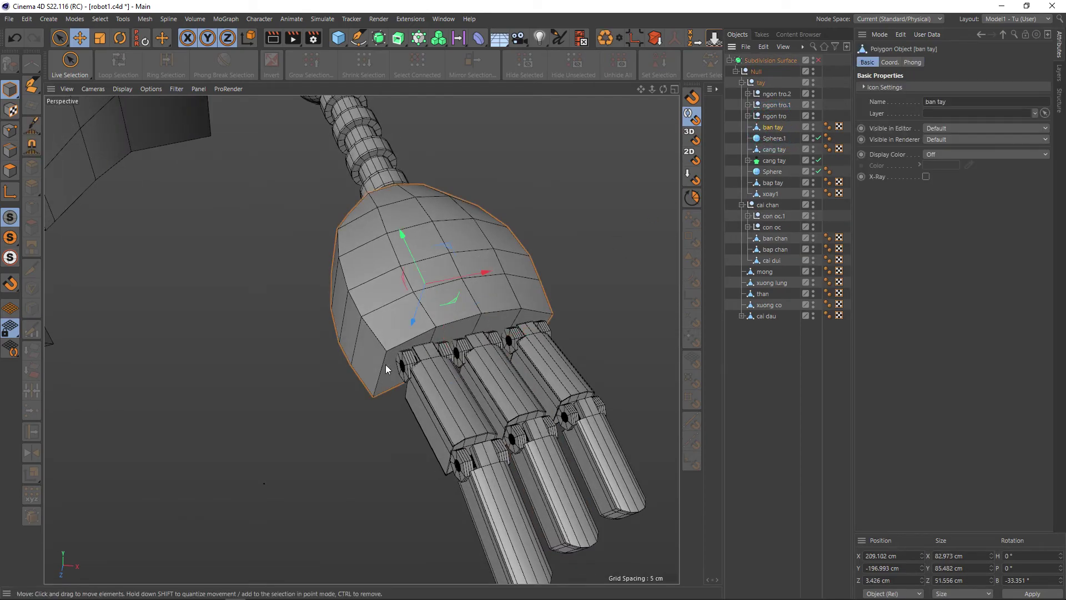
pyautogui.click(10, 237)
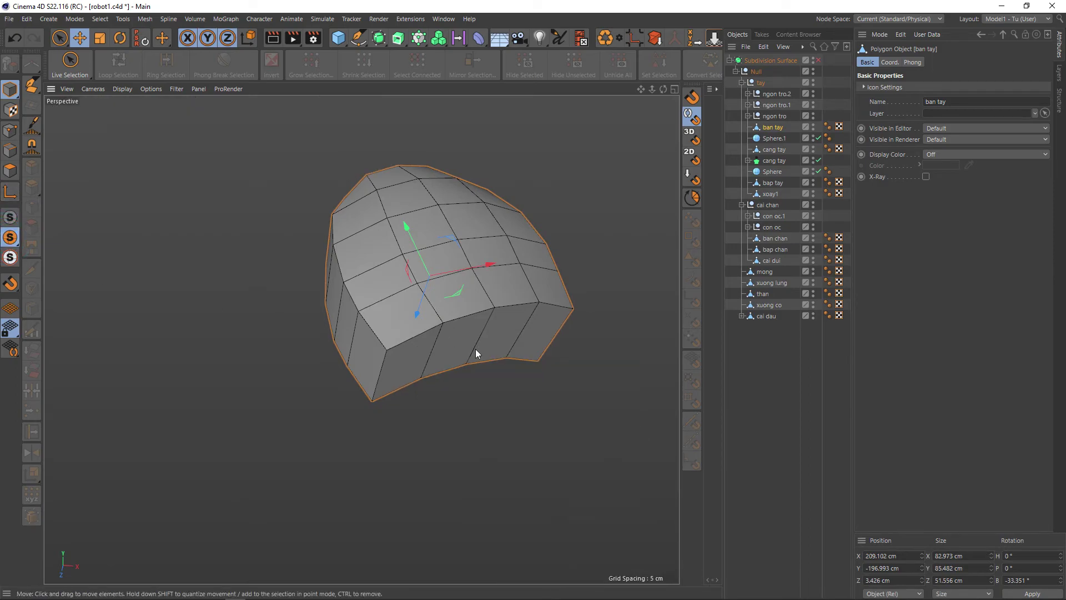
pyautogui.click(10, 170)
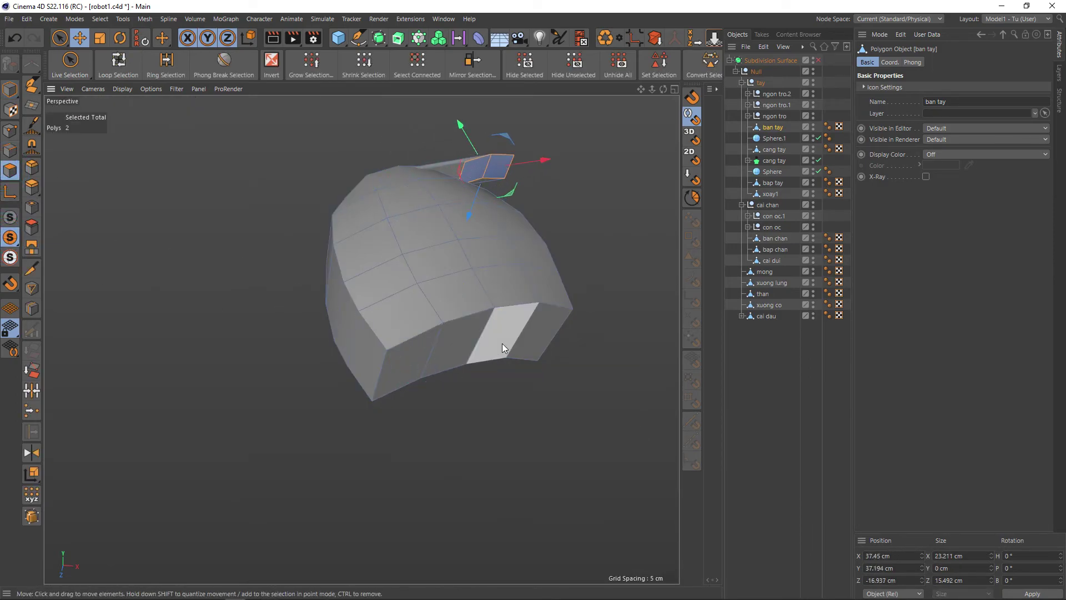
pyautogui.press('space')
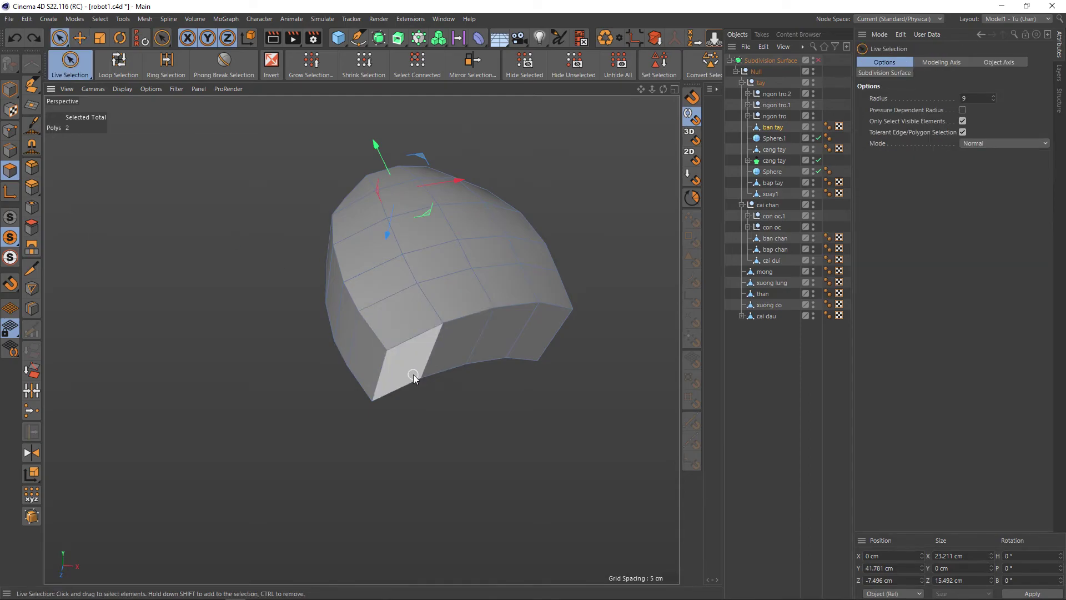
pyautogui.click(406, 352)
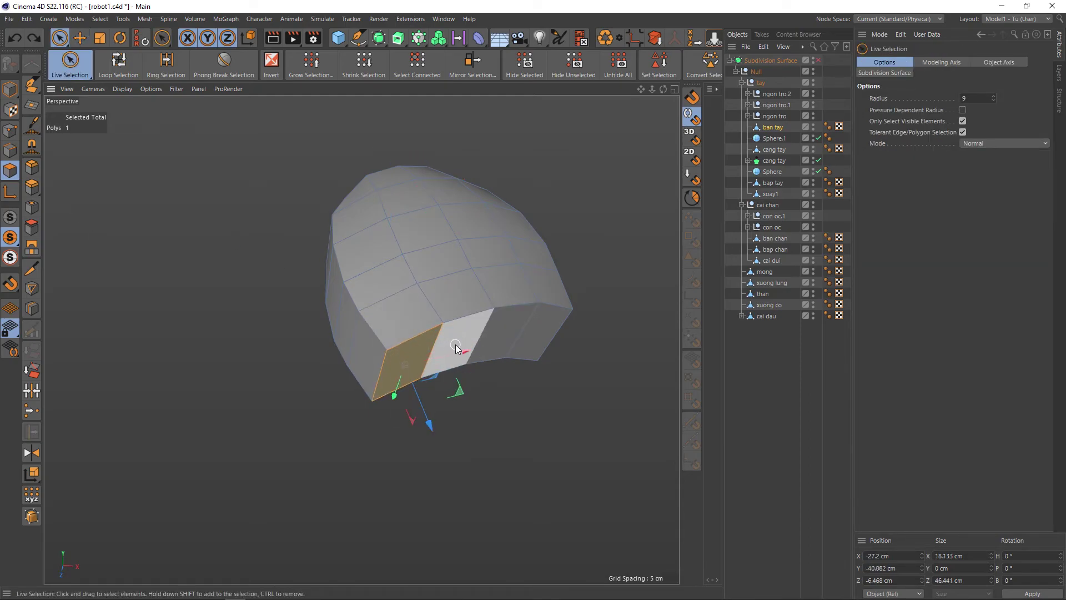
pyautogui.keyDown('shift'); pyautogui.click(456, 340); pyautogui.keyUp('shift')
pyautogui.keyDown('shift'); pyautogui.click(528, 334); pyautogui.keyUp('shift')
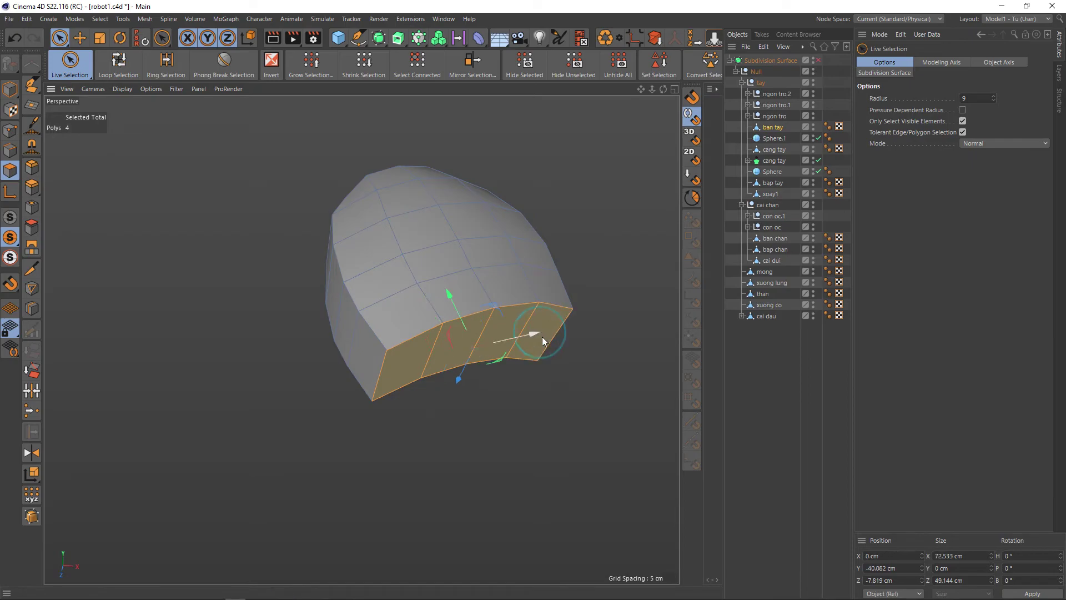
pyautogui.press('t')
pyautogui.moveTo(558, 336); pyautogui.dragTo(532, 327)
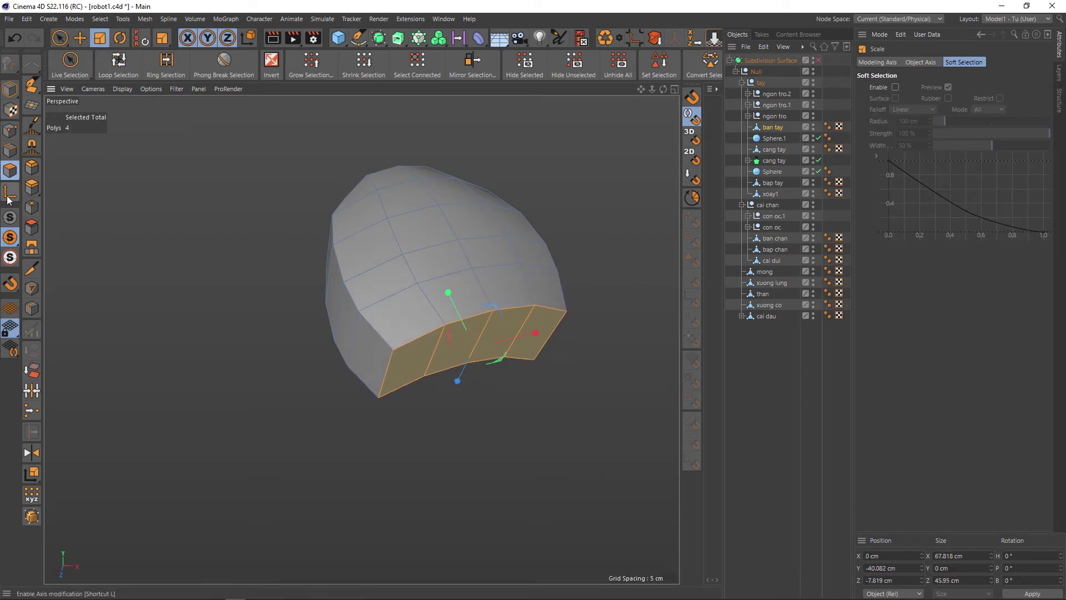
# Step: Turn solo off, enable Subdivision Surface, and orbit around the smoothed hand
pyautogui.click(10, 217)
pyautogui.scroll(3, 455, 332)
pyautogui.scroll(-3, 455, 328)
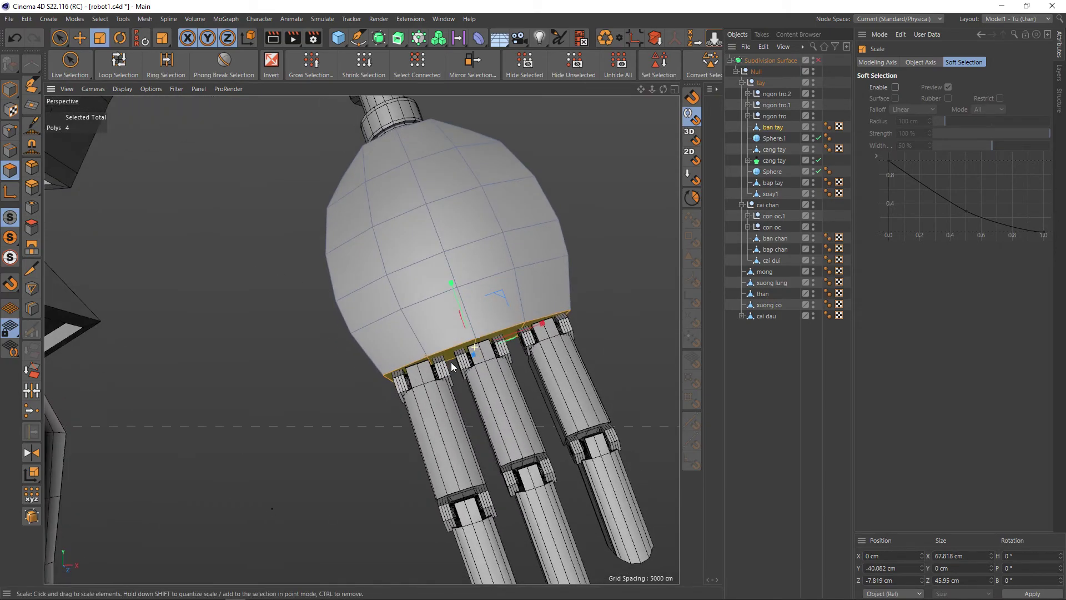
pyautogui.press('q')
pyautogui.click(610, 289)
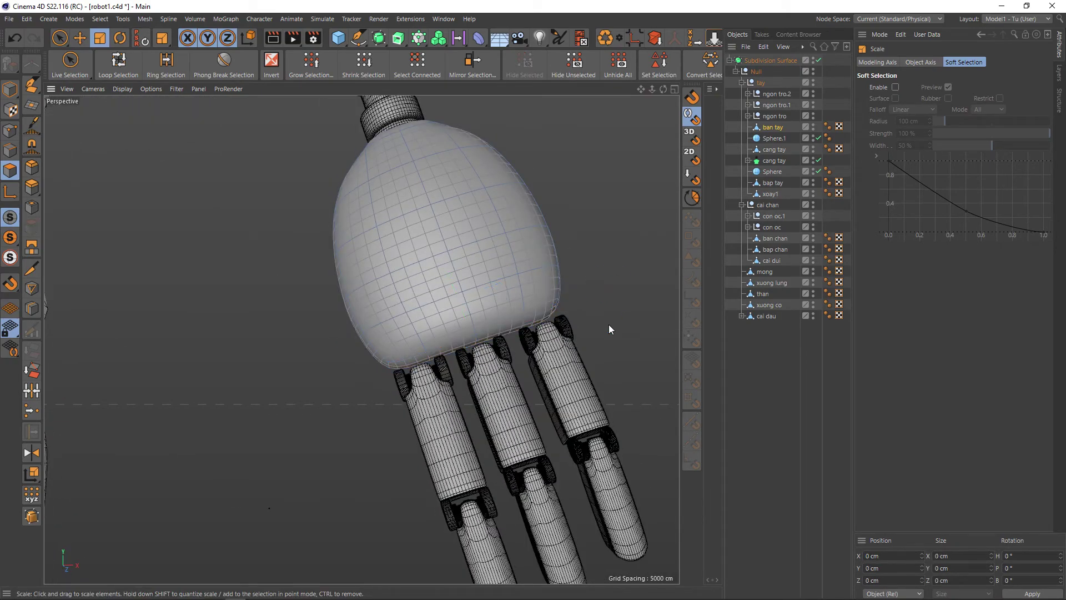
pyautogui.moveTo(608, 324)
pyautogui.keyDown('alt'); pyautogui.mouseDown()
pyautogui.moveTo(584, 269)
pyautogui.moveTo(514, 425)
pyautogui.moveTo(482, 387)
pyautogui.mouseUp(); pyautogui.keyUp('alt')
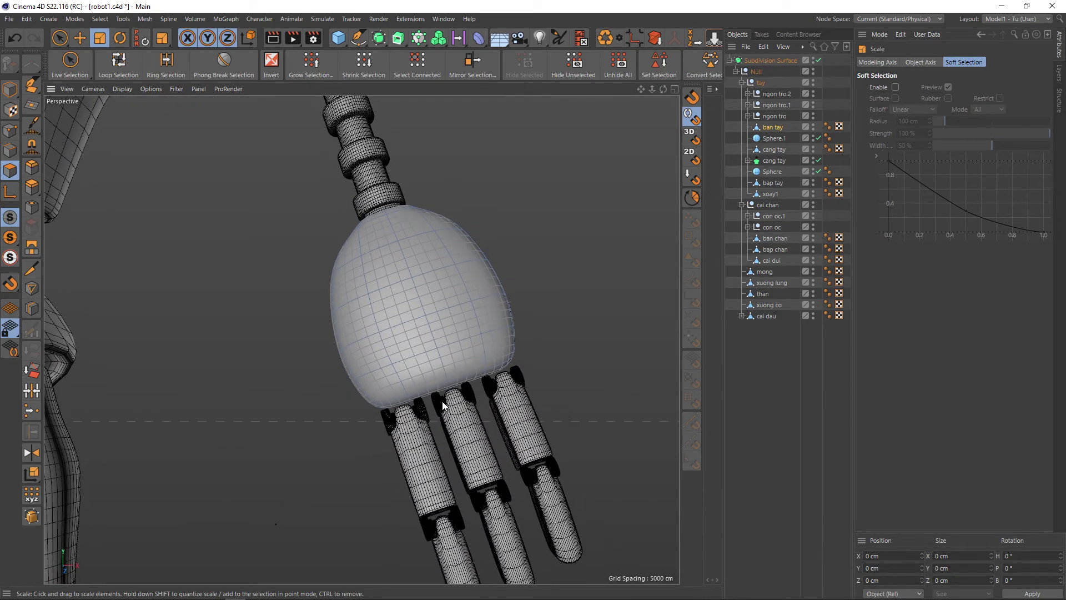
# Step: Cut an edge loop at about 90% along the bottom of the palm, toggling smoothing to check it
pyautogui.press('q')
pyautogui.scroll(2, 408, 405)
pyautogui.scroll(3, 393, 402)
pyautogui.scroll(3, 394, 402)
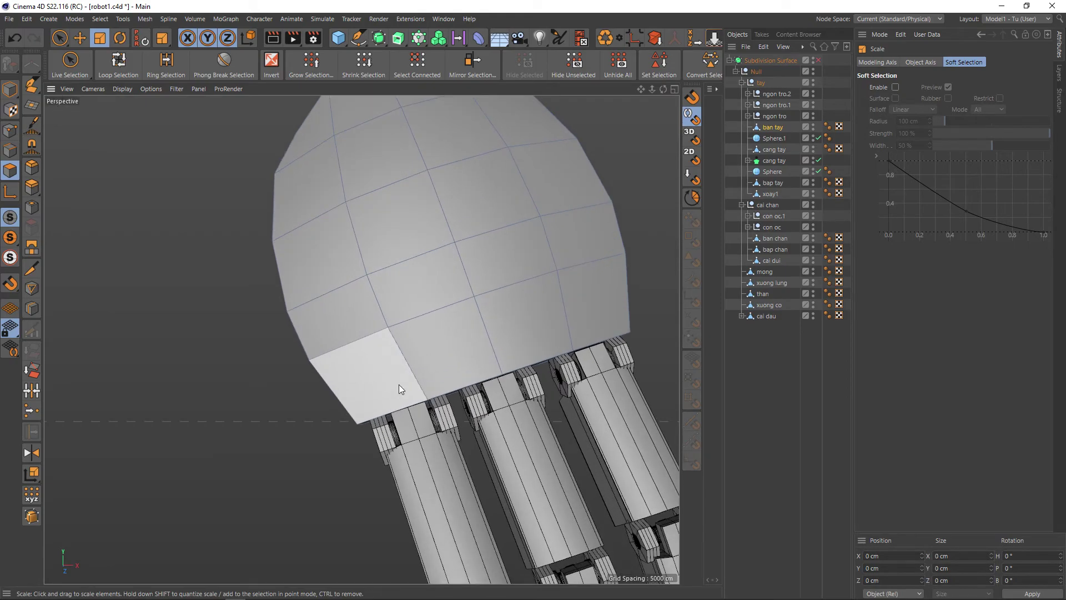
pyautogui.press('k')
pyautogui.press('l')
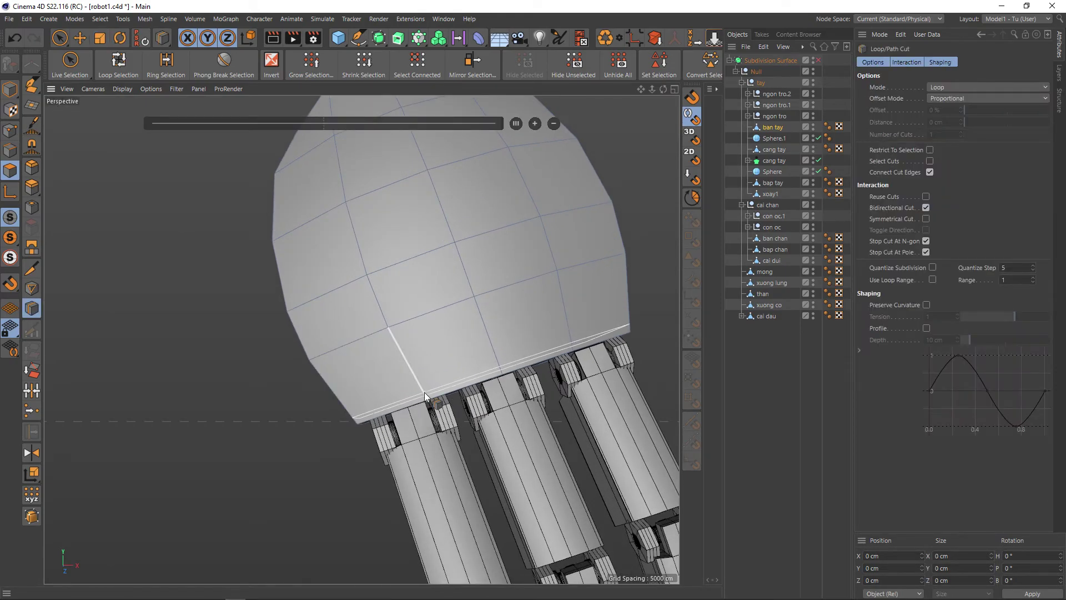
pyautogui.click(423, 391)
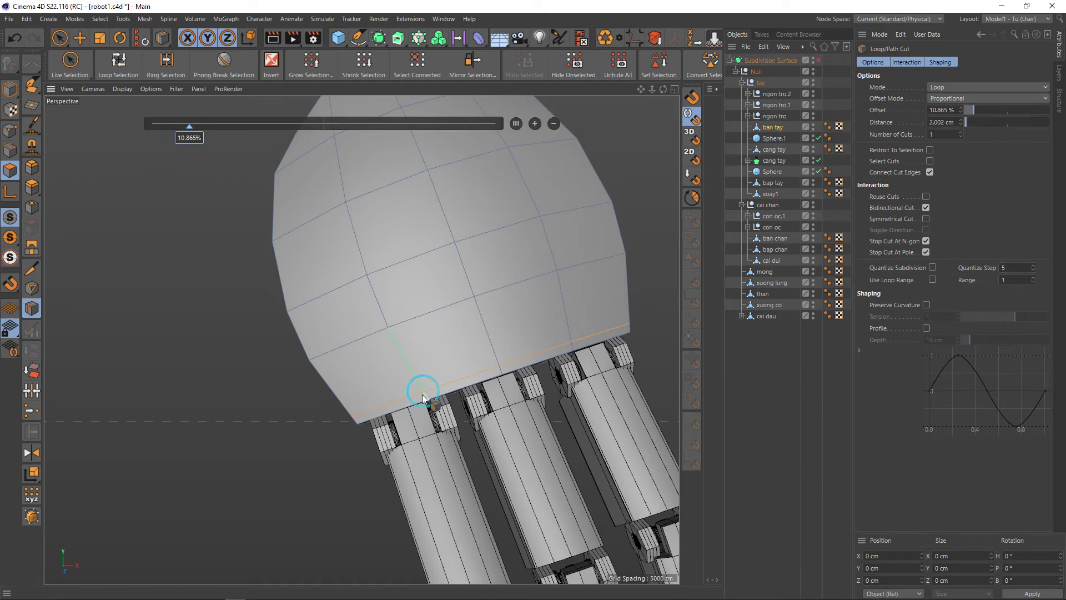
pyautogui.press('q')
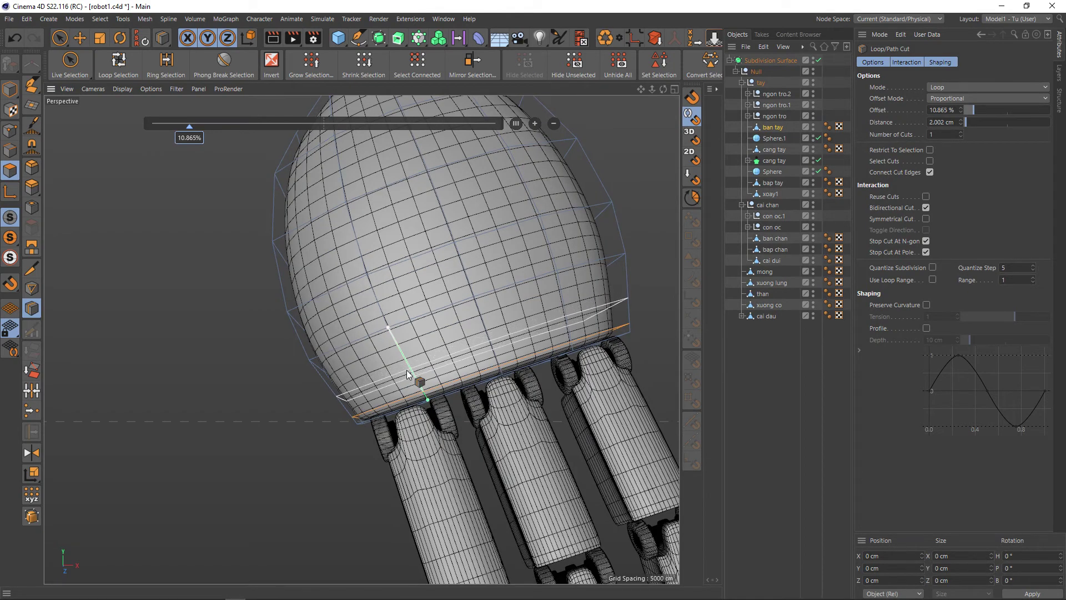
pyautogui.scroll(-3, 407, 375)
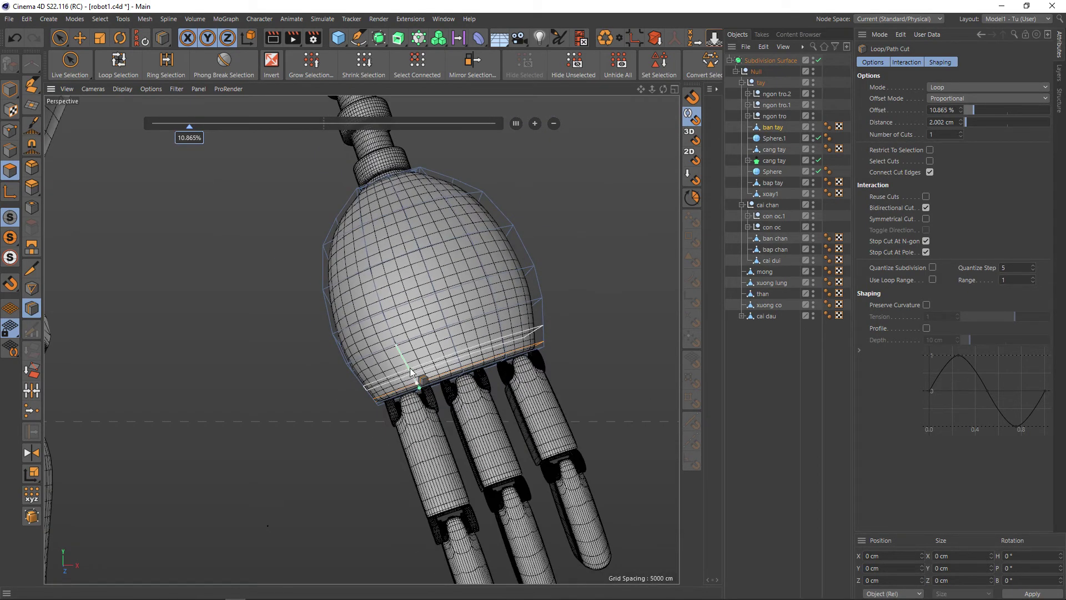
pyautogui.press('q')
pyautogui.scroll(3, 425, 305)
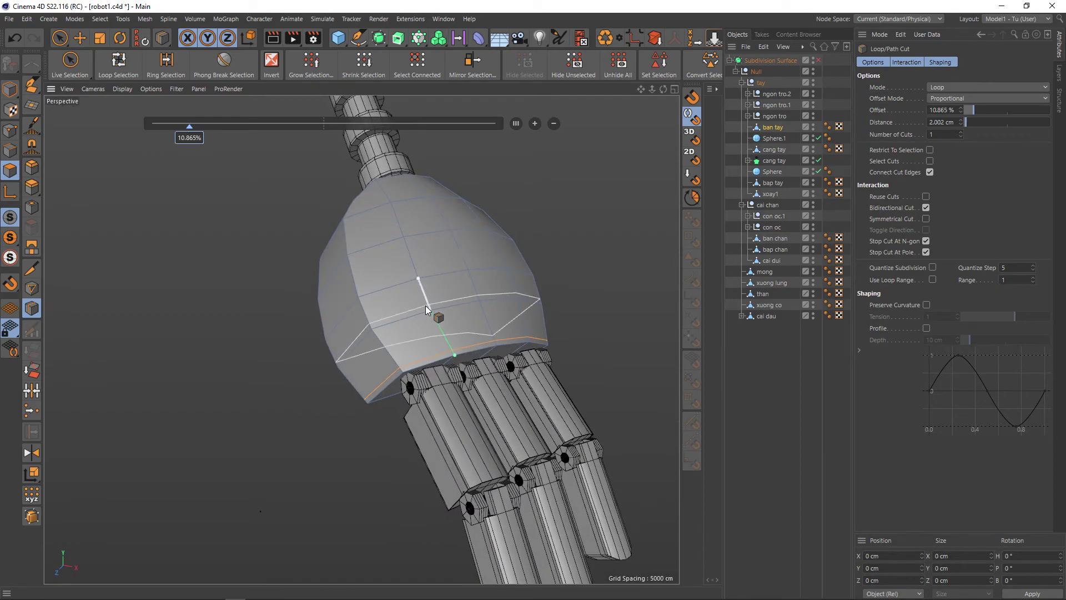
pyautogui.click(368, 333)
# Step: Orbit around the hand comparing smoothed and cage views, then return to Live Selection
pyautogui.press('q')
pyautogui.scroll(-2, 399, 366)
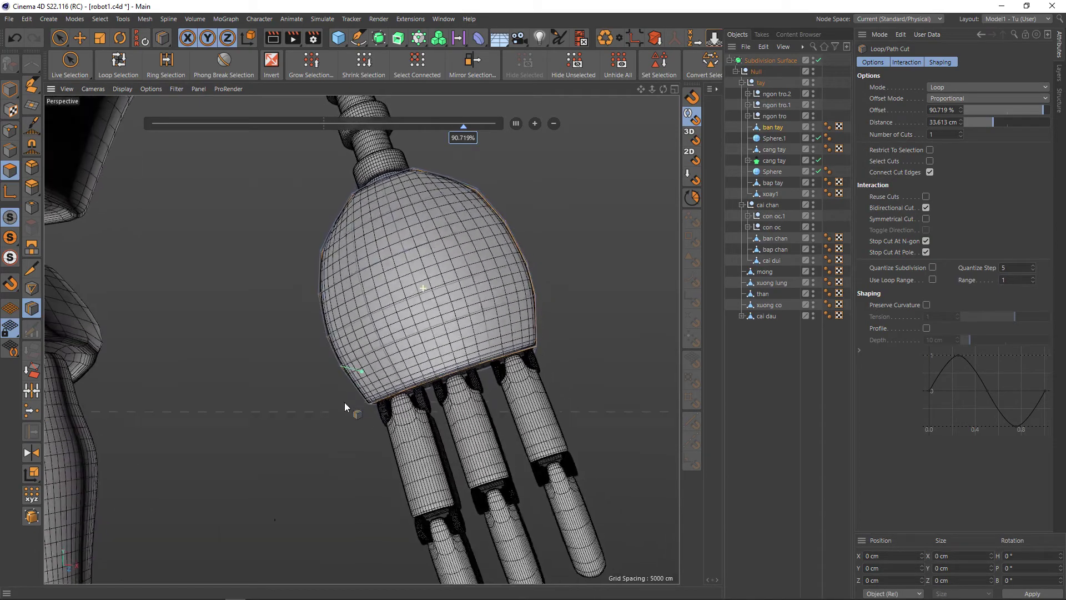
pyautogui.moveTo(344, 402)
pyautogui.keyDown('alt'); pyautogui.mouseDown()
pyautogui.moveTo(363, 432)
pyautogui.moveTo(392, 432)
pyautogui.moveTo(383, 389)
pyautogui.moveTo(425, 274)
pyautogui.moveTo(453, 294)
pyautogui.mouseUp(); pyautogui.keyUp('alt')
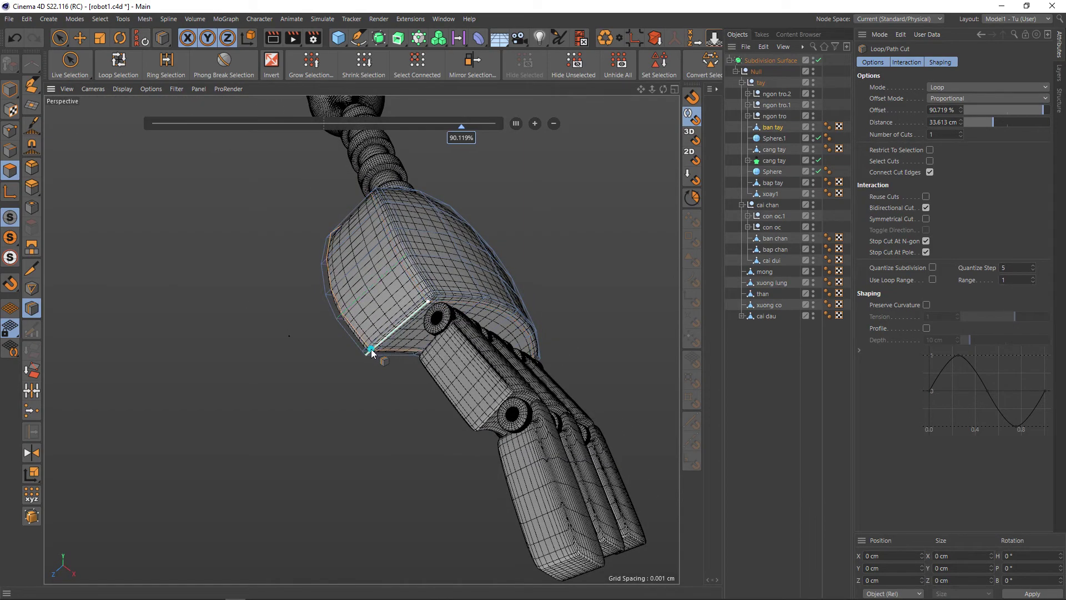
pyautogui.press('q')
pyautogui.moveTo(512, 333)
pyautogui.keyDown('alt'); pyautogui.mouseDown()
pyautogui.moveTo(436, 382)
pyautogui.moveTo(405, 424)
pyautogui.mouseUp(); pyautogui.keyUp('alt')
pyautogui.press('q')
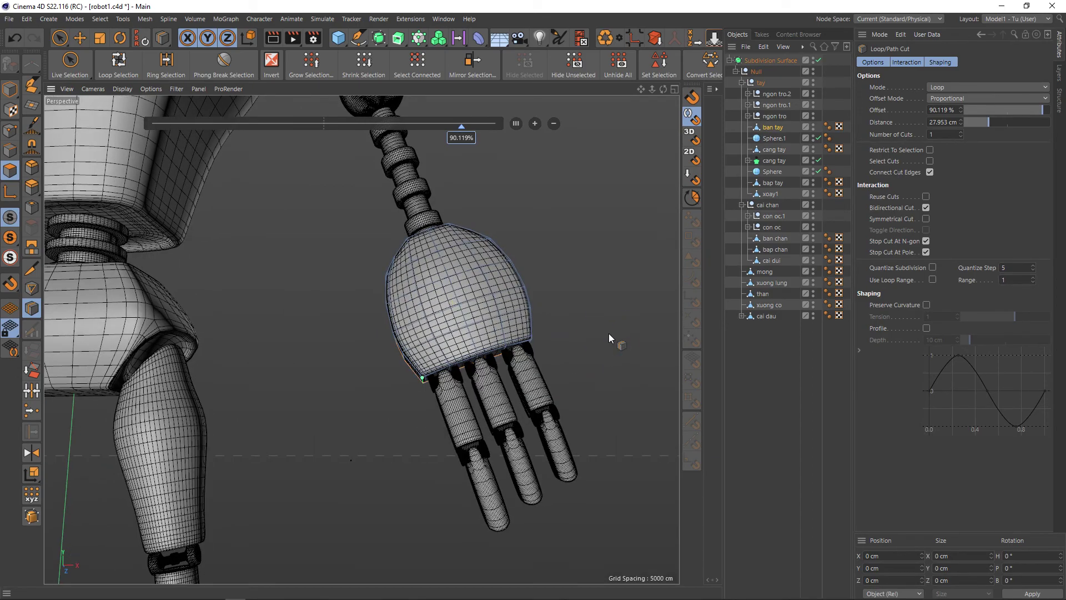
pyautogui.press('space')
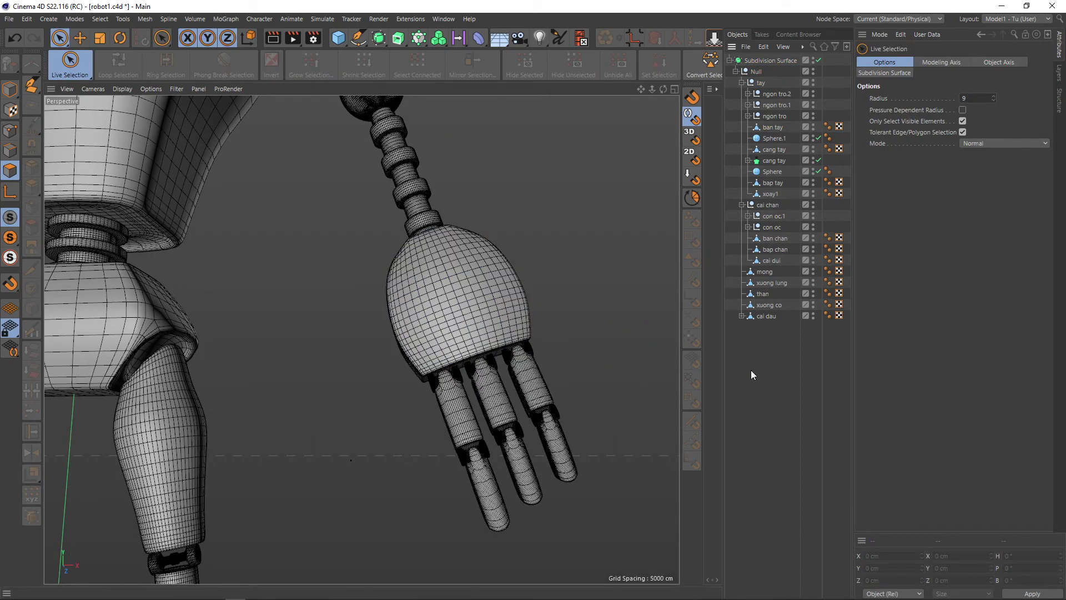
# Step: Select the ban tay palm mesh and turn off its subdivision smoothing
pyautogui.click(751, 369)
pyautogui.moveTo(630, 336)
pyautogui.keyDown('alt'); pyautogui.mouseDown()
pyautogui.moveTo(642, 368)
pyautogui.moveTo(664, 350)
pyautogui.moveTo(633, 325)
pyautogui.mouseUp(); pyautogui.keyUp('alt')
pyautogui.scroll(3, 450, 359)
pyautogui.scroll(1, 450, 359)
pyautogui.scroll(2, 450, 359)
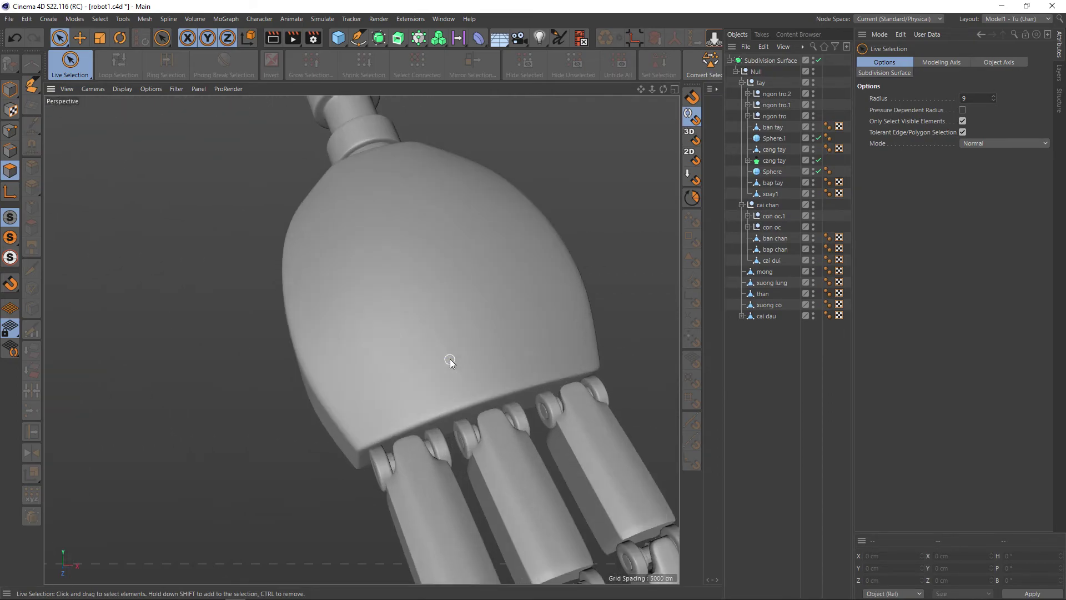
pyautogui.scroll(-1, 449, 358)
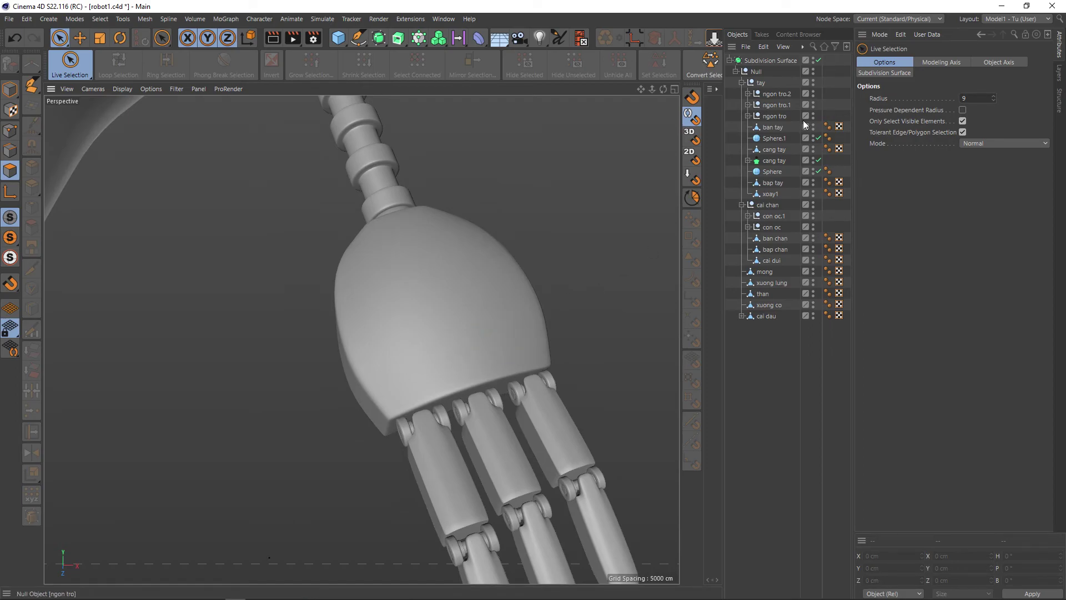
pyautogui.click(776, 127)
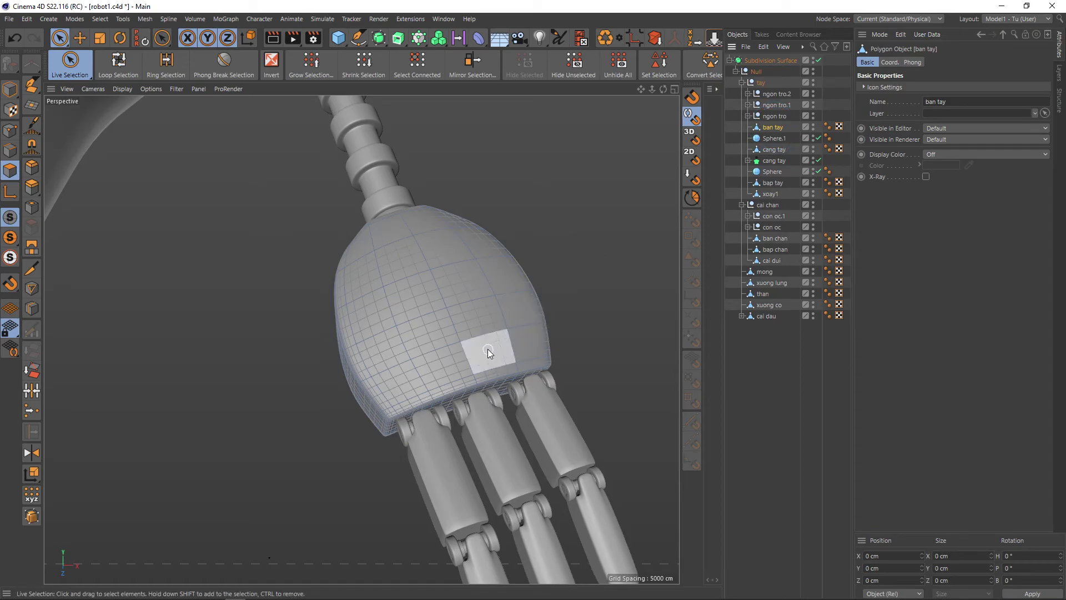
pyautogui.press('q')
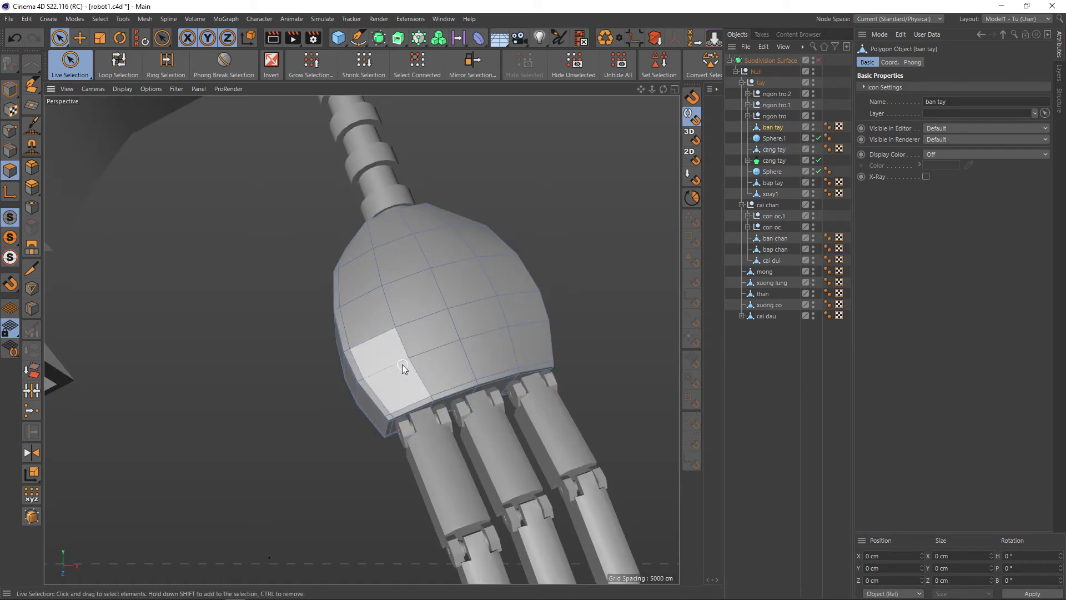
# Step: In Edges mode, select a row of edges across the palm, undoing a trial edge slide
pyautogui.press('Return')
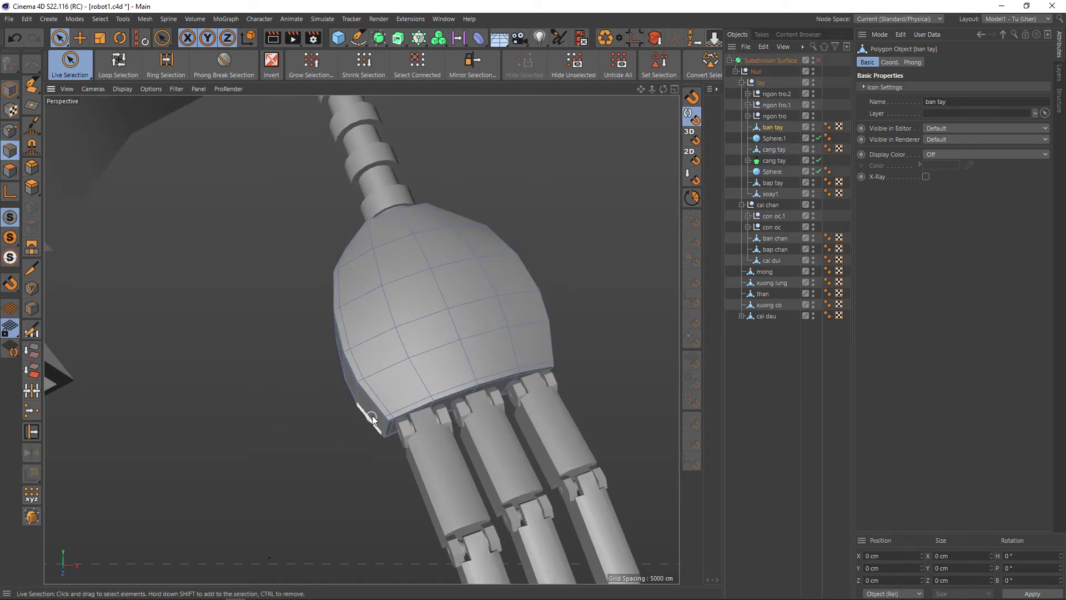
pyautogui.click(392, 366)
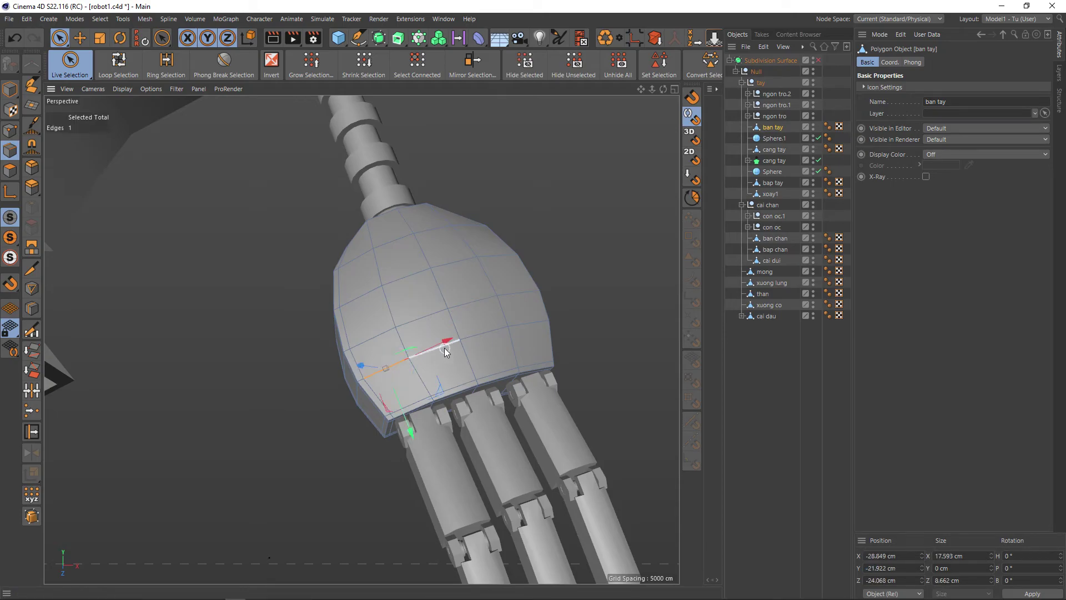
pyautogui.keyDown('shift'); pyautogui.click(444, 348); pyautogui.keyUp('shift')
pyautogui.keyDown('shift'); pyautogui.click(483, 333); pyautogui.keyUp('shift')
pyautogui.keyDown('shift'); pyautogui.click(528, 325); pyautogui.keyUp('shift')
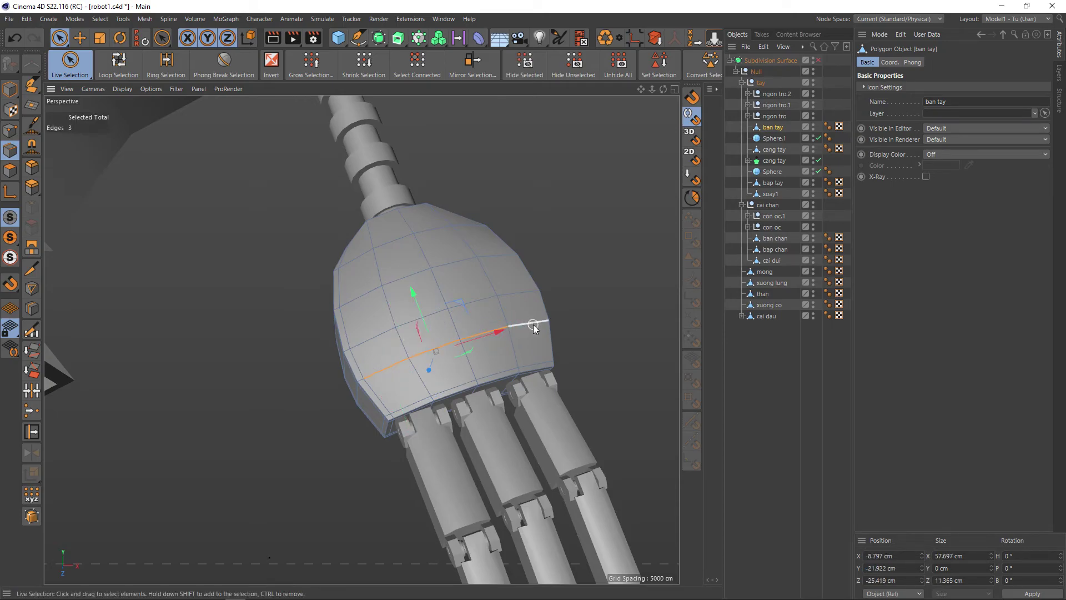
pyautogui.keyDown('alt'); pyautogui.moveTo(504, 383); pyautogui.dragTo(529, 331); pyautogui.keyUp('alt')
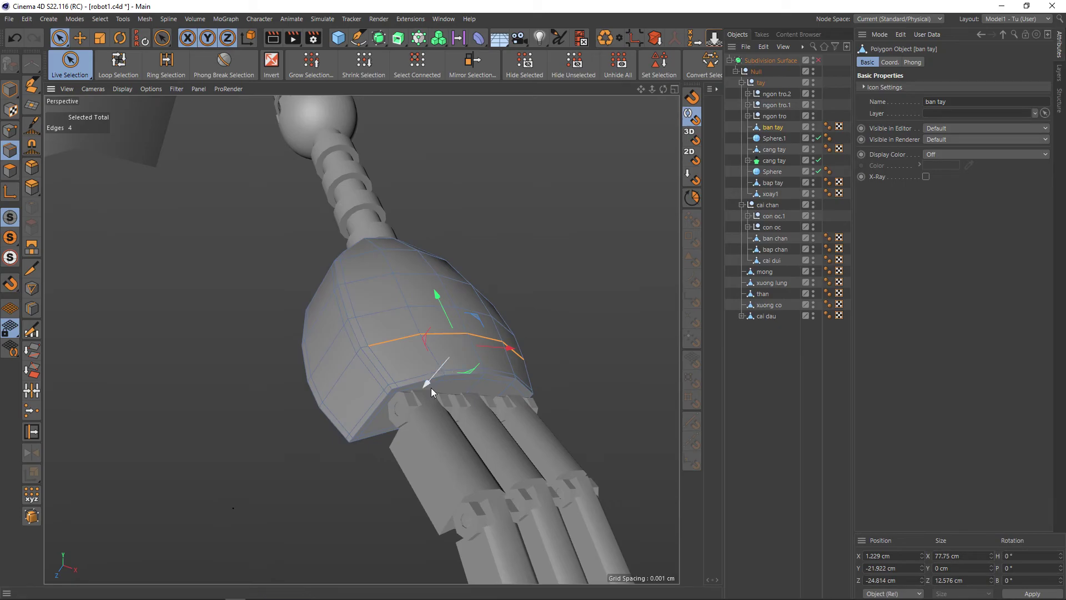
pyautogui.moveTo(434, 374)
pyautogui.mouseDown()
pyautogui.moveTo(446, 366)
pyautogui.moveTo(363, 425)
pyautogui.moveTo(352, 460)
pyautogui.moveTo(432, 440)
pyautogui.mouseUp()
pyautogui.hotkey('ctrl', 'z')
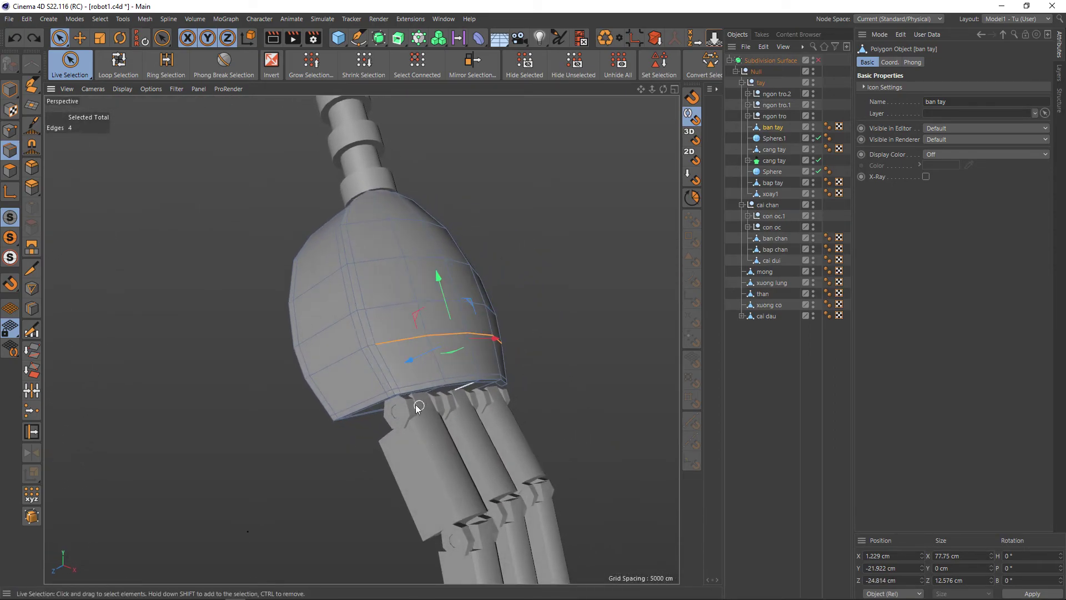
# Step: Add the short side edge to the palm edge selection and orbit to inspect it
pyautogui.scroll(2, 373, 352)
pyautogui.scroll(3, 382, 346)
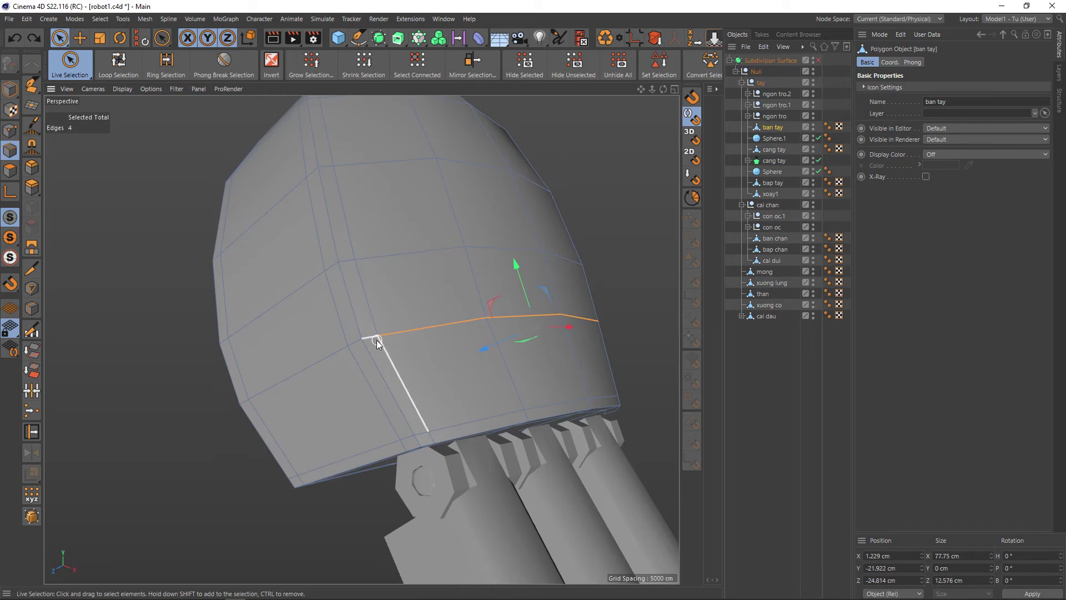
pyautogui.keyDown('shift'); pyautogui.click(372, 339); pyautogui.keyUp('shift')
pyautogui.moveTo(409, 350)
pyautogui.keyDown('alt'); pyautogui.mouseDown()
pyautogui.moveTo(535, 368)
pyautogui.moveTo(388, 417)
pyautogui.moveTo(359, 338)
pyautogui.moveTo(528, 302)
pyautogui.mouseUp(); pyautogui.keyUp('alt')
pyautogui.scroll(3, 519, 367)
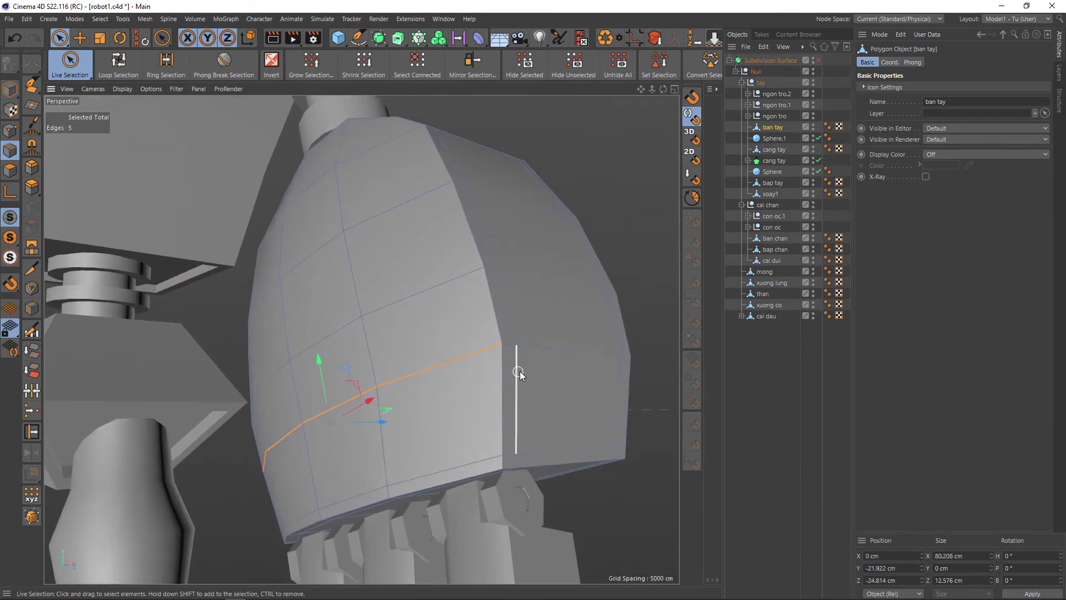
pyautogui.scroll(-2, 520, 373)
pyautogui.keyDown('alt'); pyautogui.moveTo(488, 404); pyautogui.dragTo(552, 388); pyautogui.keyUp('alt')
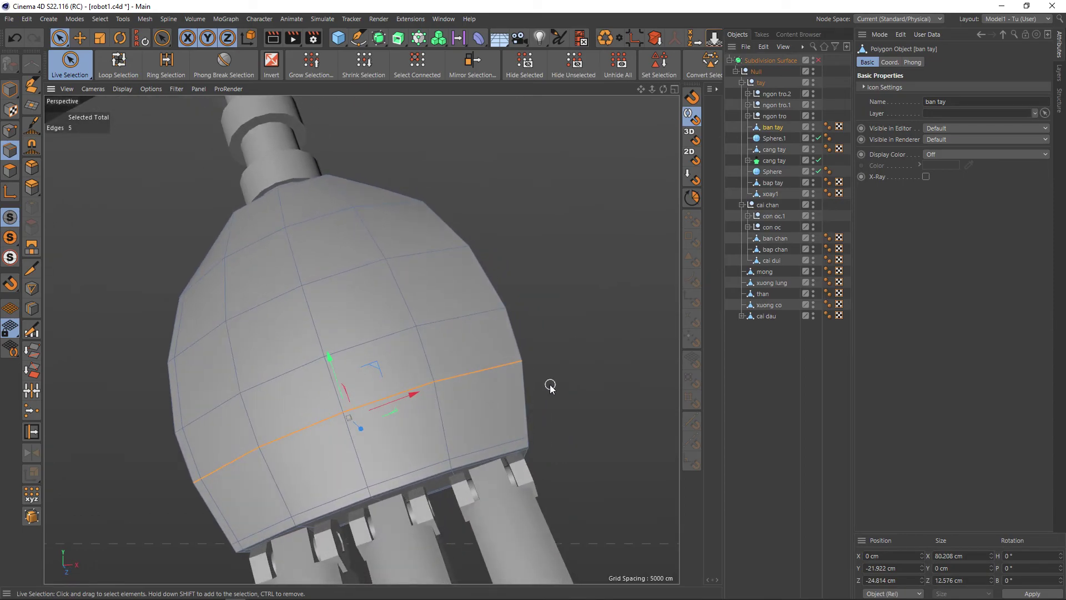
# Step: Commit a new loop cut near the palm's side and return to Live Selection
pyautogui.press('k')
pyautogui.press('l')
pyautogui.click(511, 361)
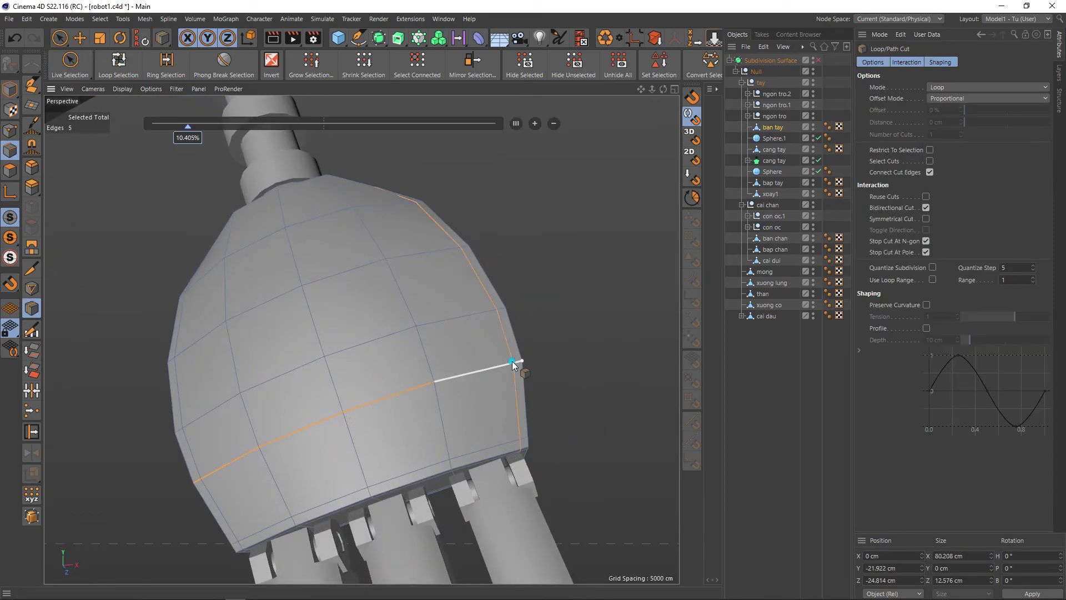
pyautogui.moveTo(512, 361)
pyautogui.keyDown('alt'); pyautogui.mouseDown()
pyautogui.moveTo(473, 433)
pyautogui.moveTo(483, 413)
pyautogui.mouseUp(); pyautogui.keyUp('alt')
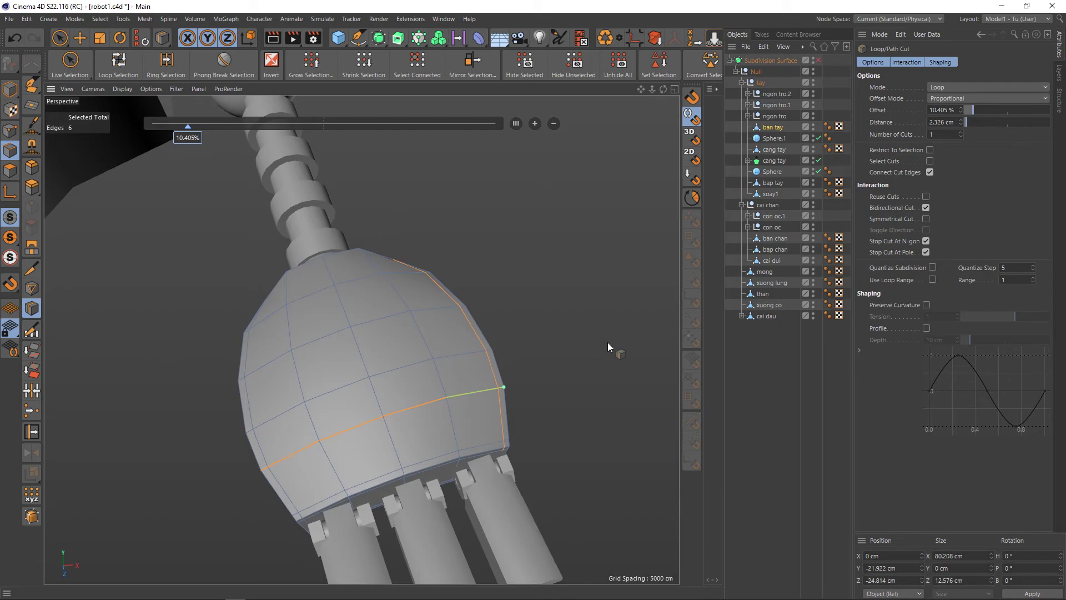
pyautogui.press('space')
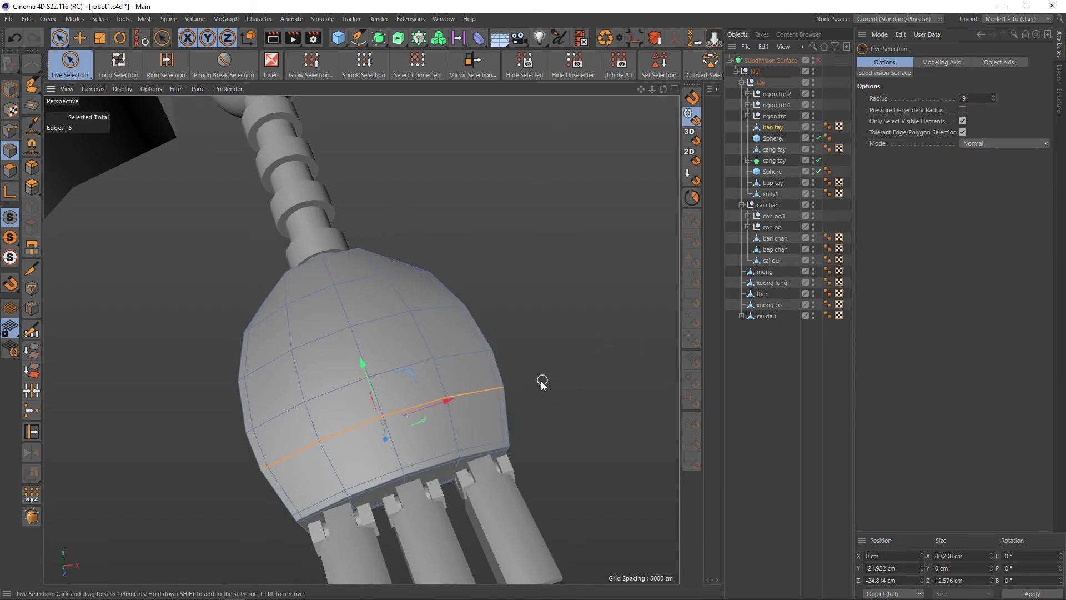
pyautogui.moveTo(544, 381)
pyautogui.keyDown('alt'); pyautogui.mouseDown()
pyautogui.moveTo(571, 348)
pyautogui.moveTo(540, 362)
pyautogui.moveTo(561, 359)
pyautogui.mouseUp(); pyautogui.keyUp('alt')
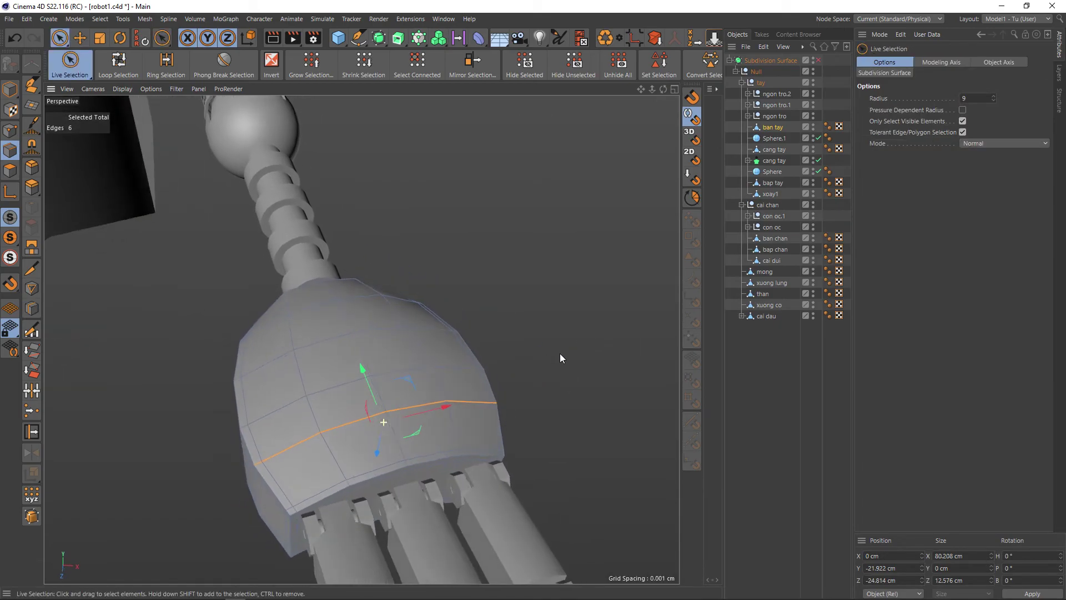
# Step: Raise the new edge loop about 3.4 cm toward the fingers, checking it with smoothing on
pyautogui.moveTo(379, 446)
pyautogui.mouseDown()
pyautogui.moveTo(384, 436)
pyautogui.moveTo(482, 446)
pyautogui.moveTo(450, 452)
pyautogui.moveTo(472, 427)
pyautogui.moveTo(384, 482)
pyautogui.mouseUp()
pyautogui.press('q')
pyautogui.press('q')
pyautogui.moveTo(376, 356); pyautogui.dragTo(380, 368)
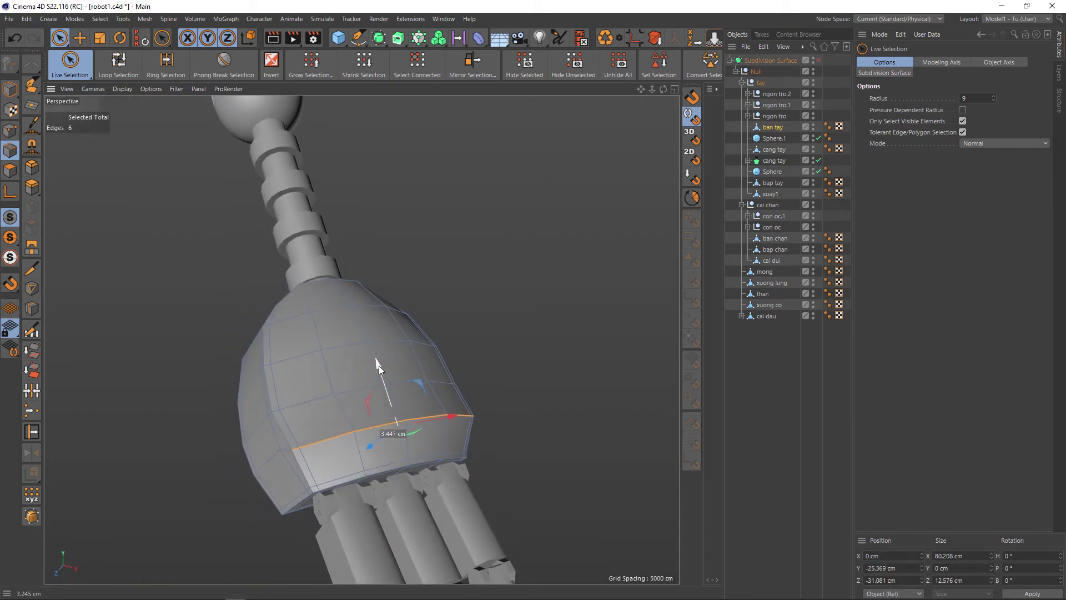
pyautogui.press('q')
pyautogui.moveTo(495, 433)
pyautogui.keyDown('alt'); pyautogui.mouseDown()
pyautogui.moveTo(509, 393)
pyautogui.moveTo(466, 467)
pyautogui.mouseUp(); pyautogui.keyUp('alt')
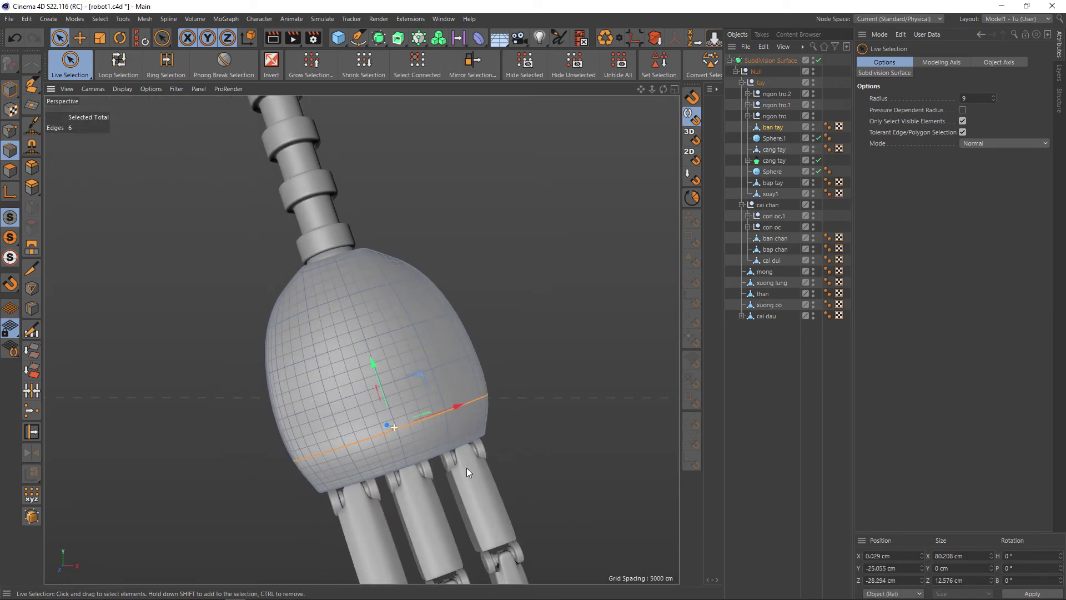
# Step: Deselect and zoom out to view the smoothed hand with the whole arm and body
pyautogui.click(727, 356)
pyautogui.scroll(-3, 538, 407)
pyautogui.scroll(-3, 539, 407)
pyautogui.moveTo(537, 407)
pyautogui.keyDown('alt'); pyautogui.mouseDown()
pyautogui.moveTo(554, 368)
pyautogui.moveTo(515, 438)
pyautogui.moveTo(431, 466)
pyautogui.moveTo(362, 338)
pyautogui.mouseUp(); pyautogui.keyUp('alt')
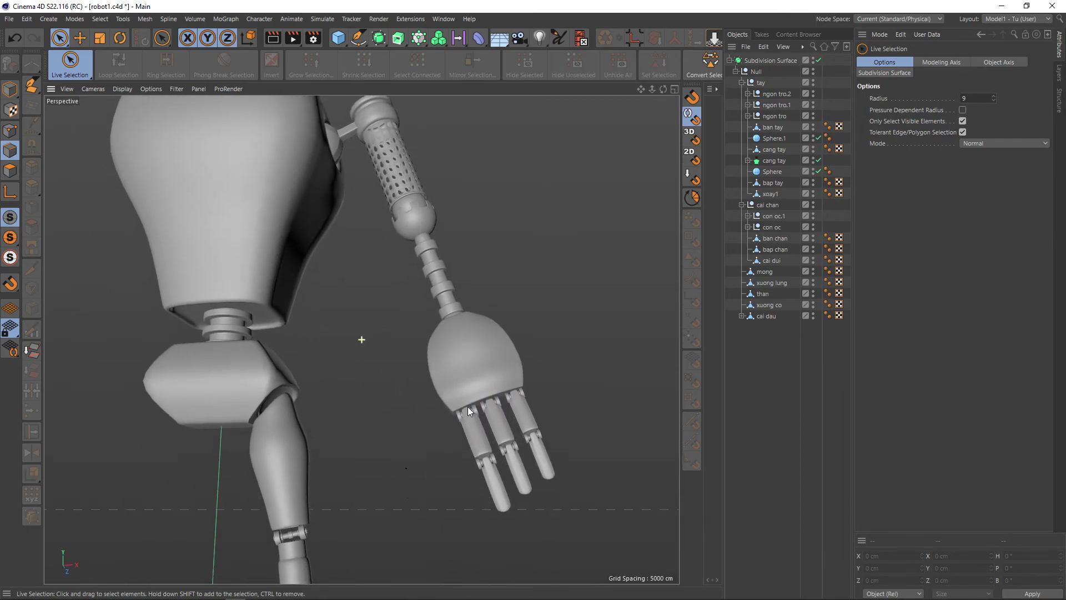
# Step: Select the ngon tro finger group, testing and undoing a small rotation
pyautogui.scroll(3, 472, 421)
pyautogui.scroll(3, 472, 421)
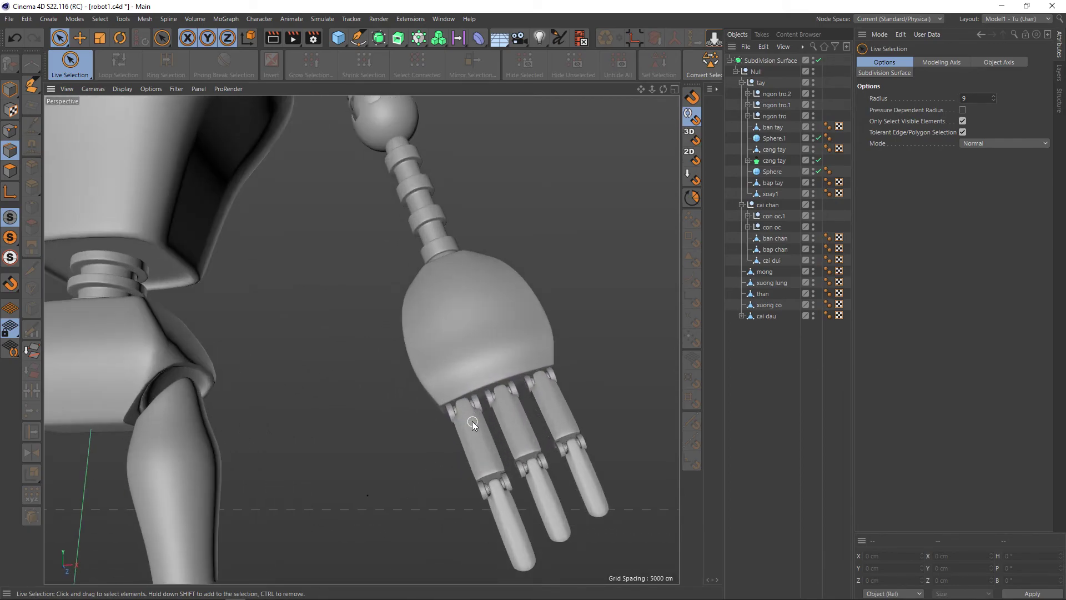
pyautogui.keyDown('alt'); pyautogui.moveTo(472, 421); pyautogui.dragTo(487, 421); pyautogui.keyUp('alt')
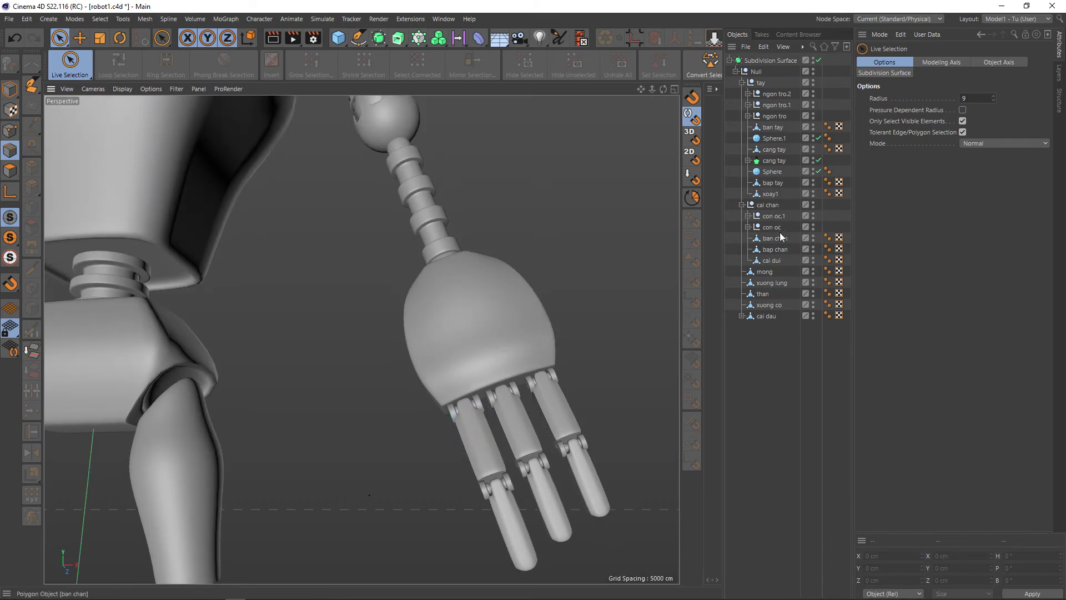
pyautogui.click(774, 117)
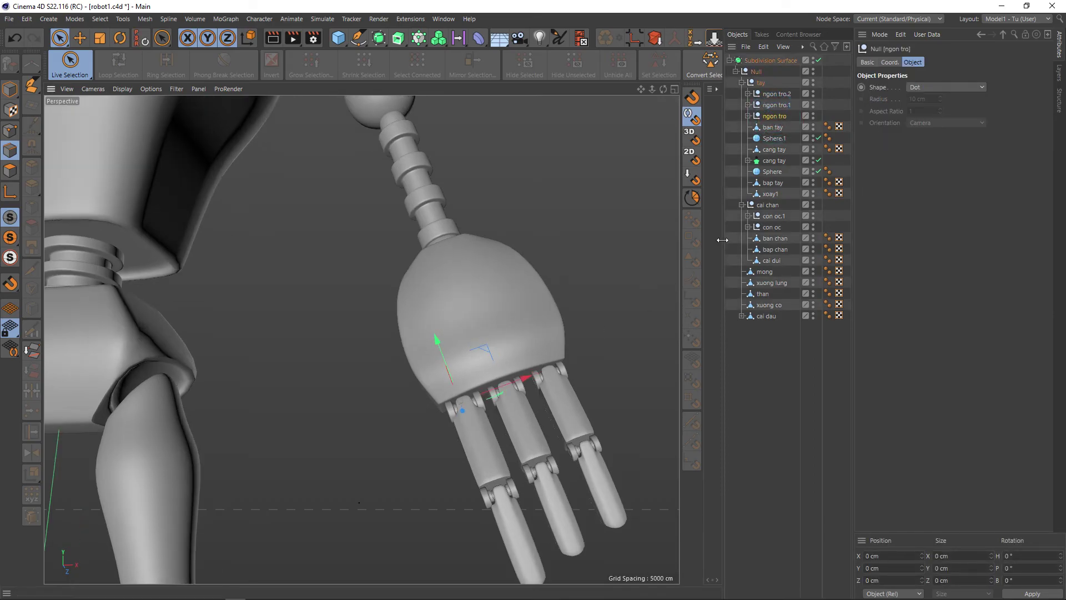
pyautogui.scroll(1, 489, 406)
pyautogui.moveTo(435, 333); pyautogui.dragTo(432, 323)
pyautogui.hotkey('ctrl', 'z')
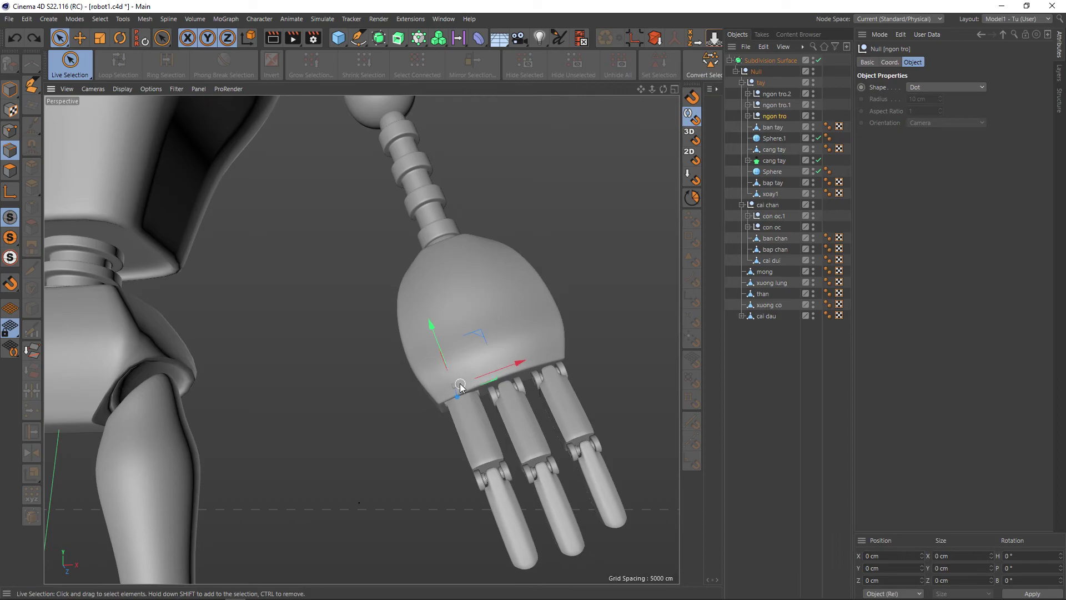
pyautogui.hotkey('ctrl', 'y')
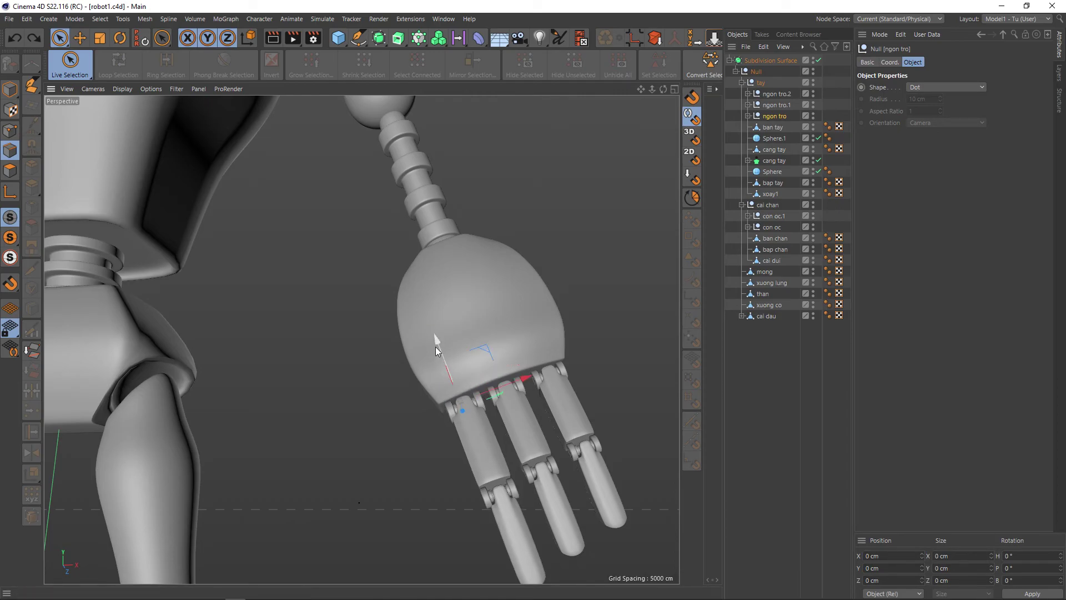
# Step: Duplicate the finger, slide the copy left beside the palm, and rename it 'ngon cai'
pyautogui.keyDown('ctrl'); pyautogui.moveTo(435, 347); pyautogui.dragTo(397, 252); pyautogui.keyUp('ctrl')
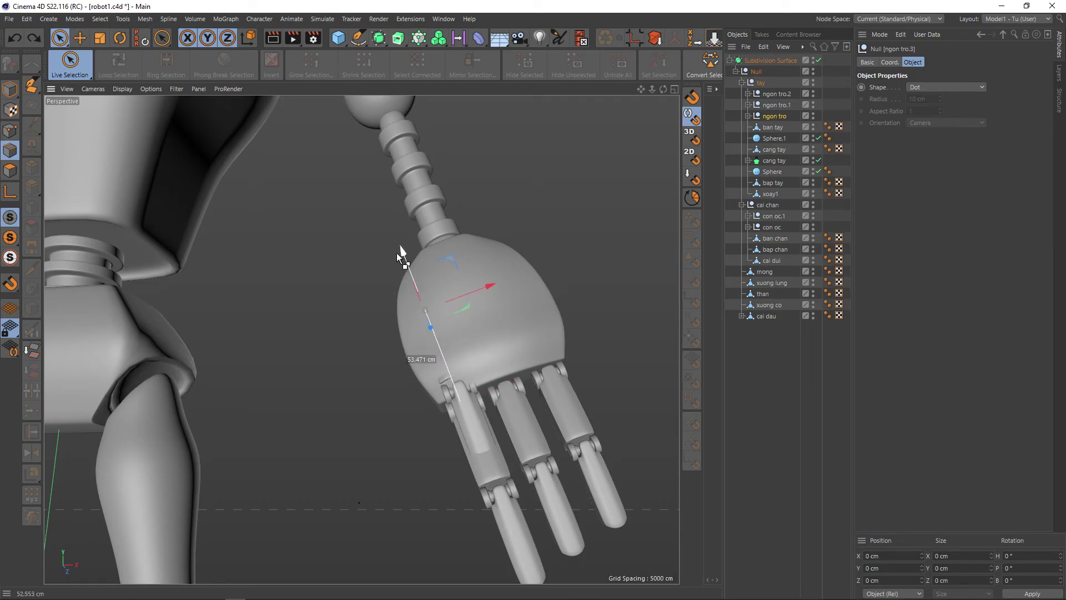
pyautogui.keyDown('ctrl'); pyautogui.moveTo(396, 253); pyautogui.dragTo(395, 245); pyautogui.keyUp('ctrl')
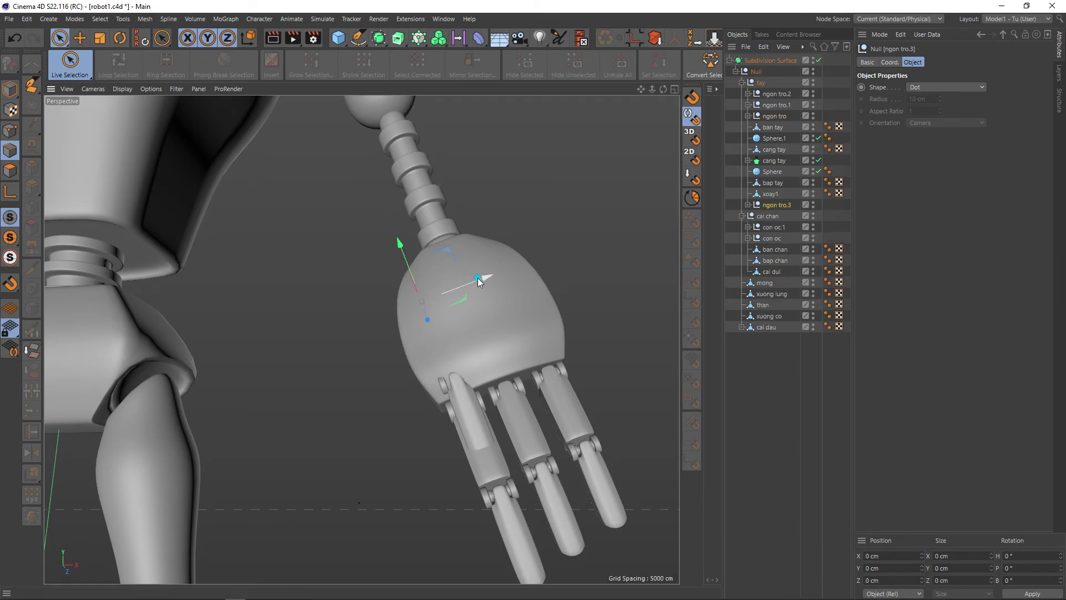
pyautogui.moveTo(443, 287)
pyautogui.mouseDown()
pyautogui.moveTo(393, 299)
pyautogui.moveTo(405, 295)
pyautogui.mouseUp()
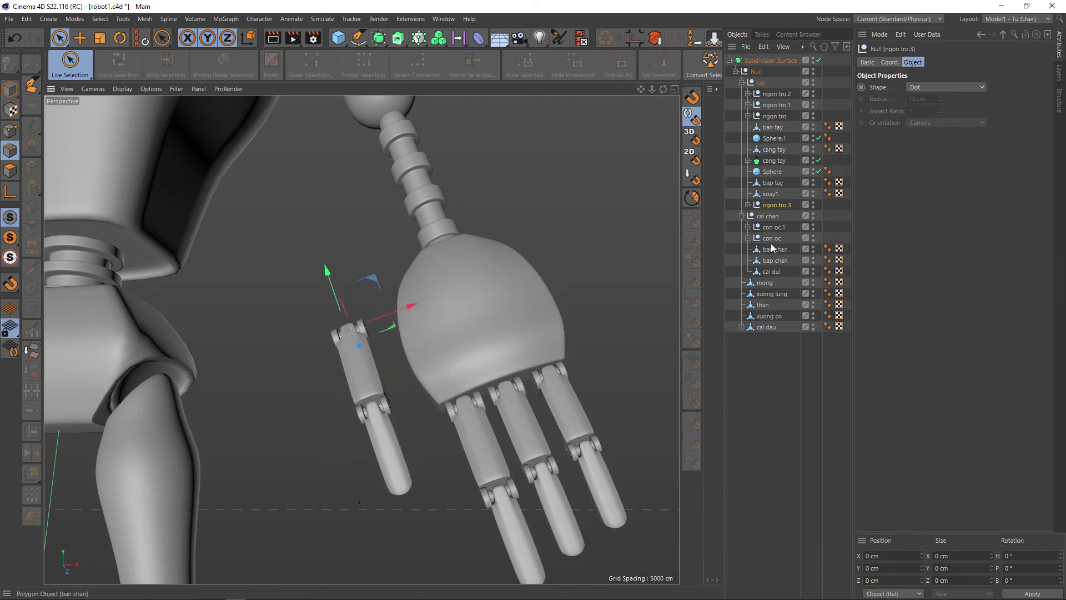
pyautogui.doubleClick(777, 205)
pyautogui.write('n ca')
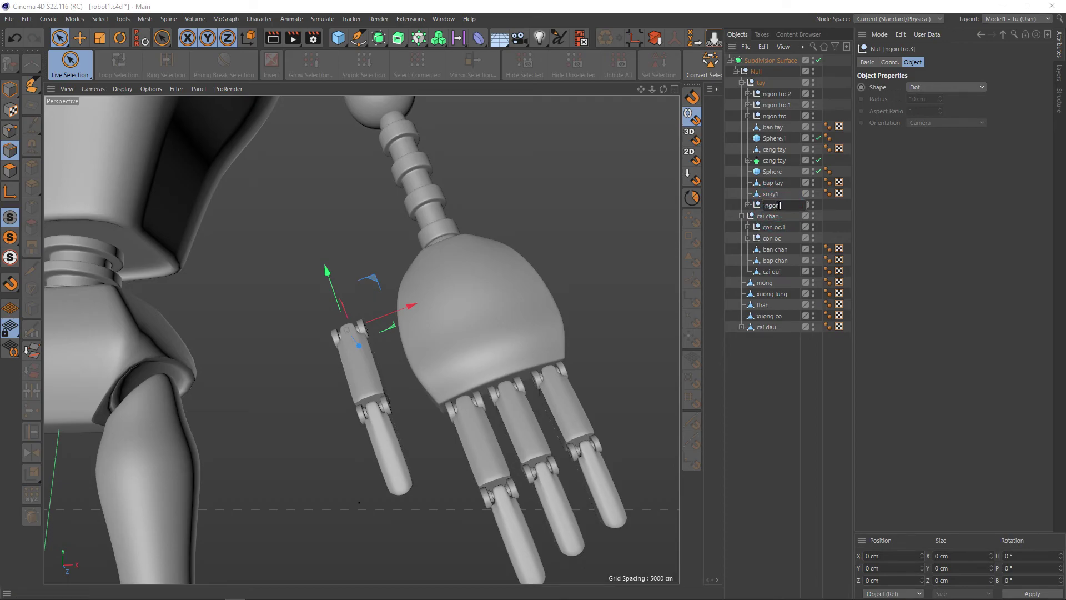
pyautogui.write('i')
pyautogui.press('Return')
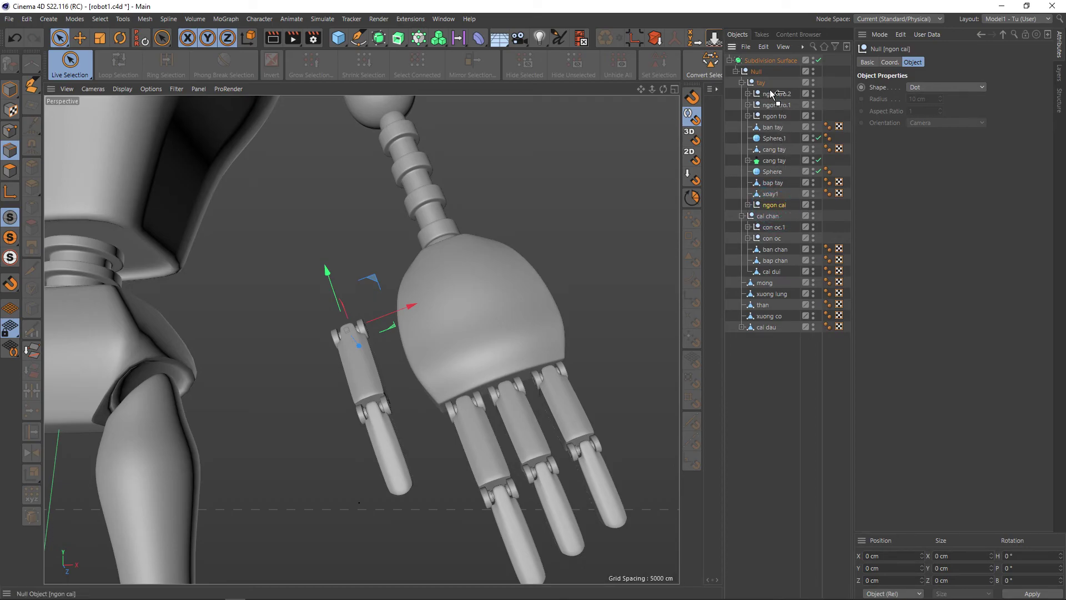
# Step: Move ngon cai to the top of the tay group and rotate the thumb about -90° sideways
pyautogui.moveTo(778, 210); pyautogui.dragTo(774, 90)
pyautogui.press('r')
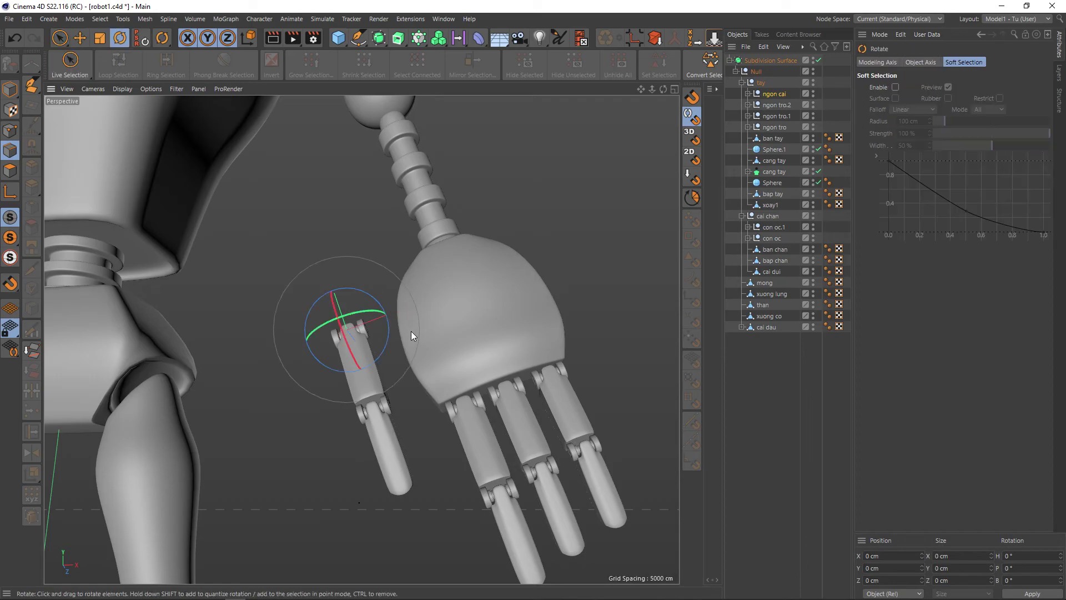
pyautogui.moveTo(356, 313)
pyautogui.mouseDown()
pyautogui.moveTo(259, 329)
pyautogui.moveTo(174, 366)
pyautogui.mouseUp()
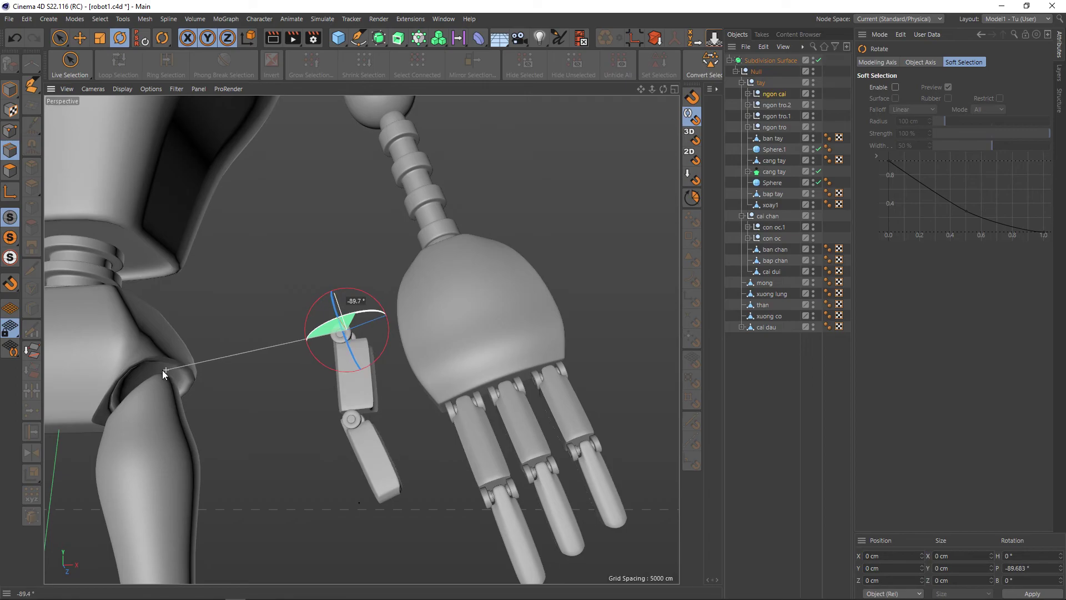
pyautogui.moveTo(158, 370); pyautogui.dragTo(157, 371)
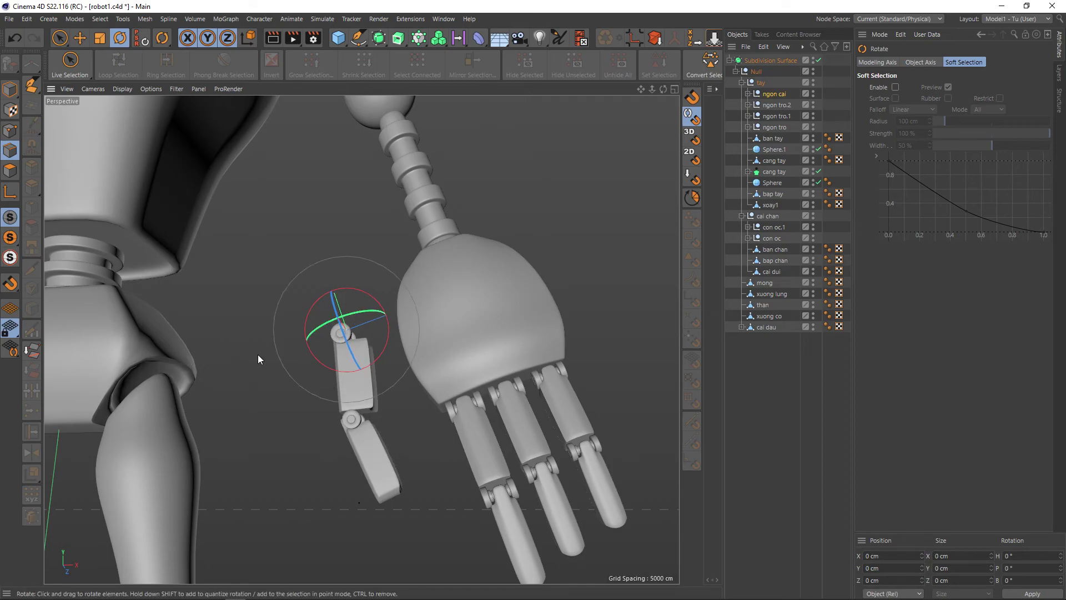
# Step: Slide the thumb toward the palm and tilt it roughly 36° inward
pyautogui.press('e')
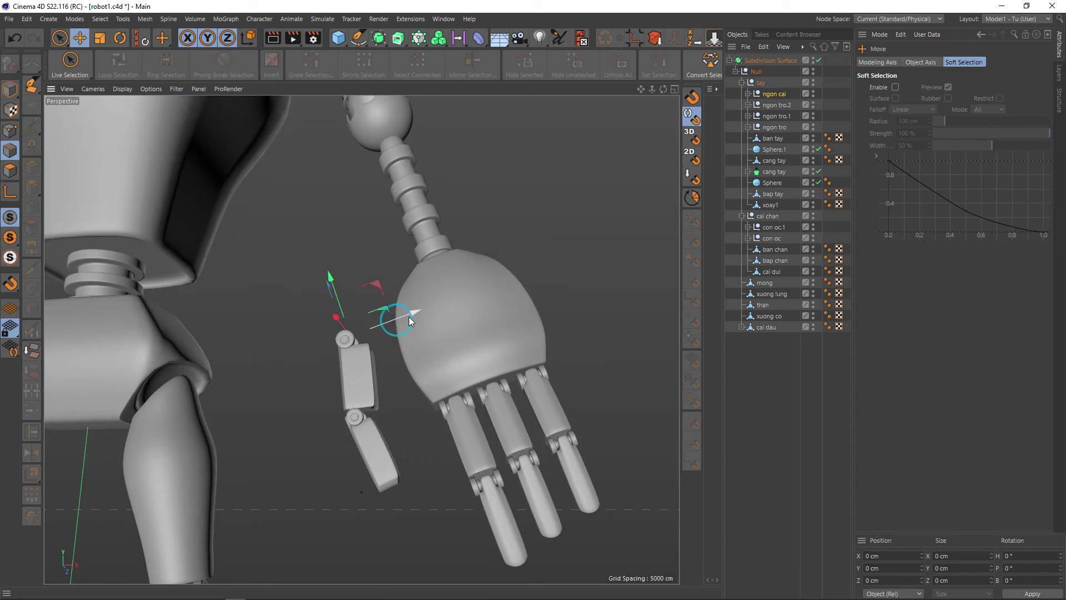
pyautogui.moveTo(414, 317); pyautogui.dragTo(418, 316)
pyautogui.press('r')
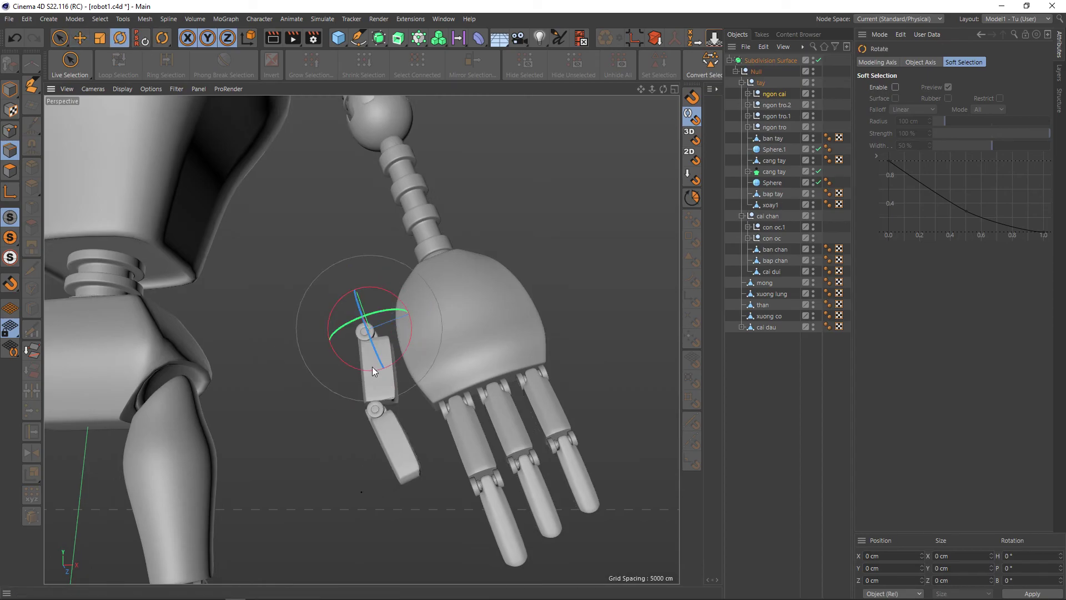
pyautogui.moveTo(370, 370); pyautogui.dragTo(341, 371)
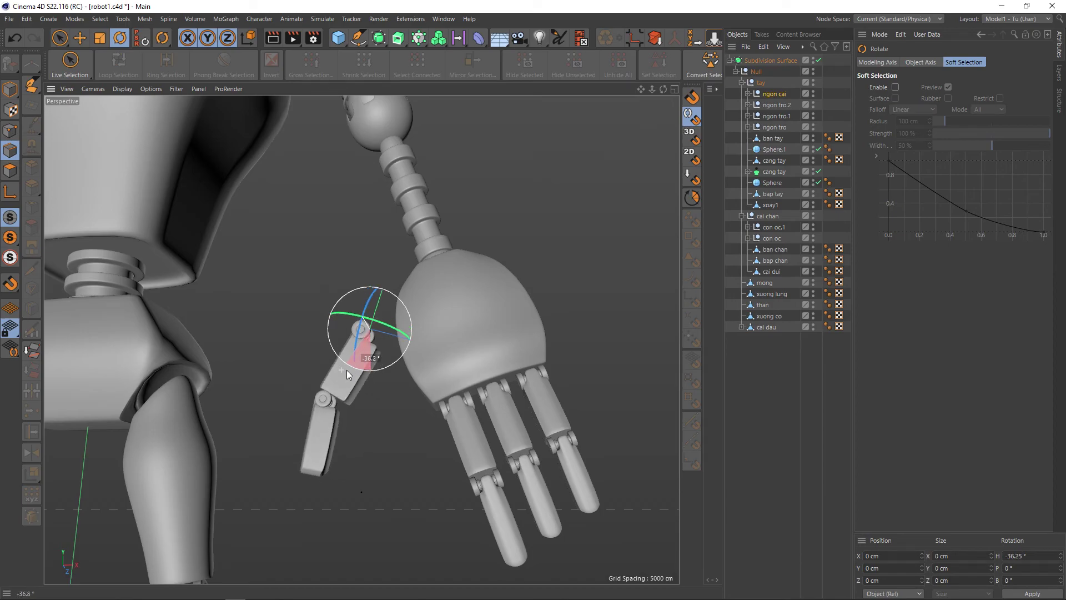
pyautogui.moveTo(342, 369)
pyautogui.mouseDown()
pyautogui.moveTo(395, 370)
pyautogui.moveTo(392, 405)
pyautogui.moveTo(425, 415)
pyautogui.moveTo(419, 425)
pyautogui.mouseUp()
# Step: Using world-axis Move, slide the thumb along X until it sits against the palm
pyautogui.press('e')
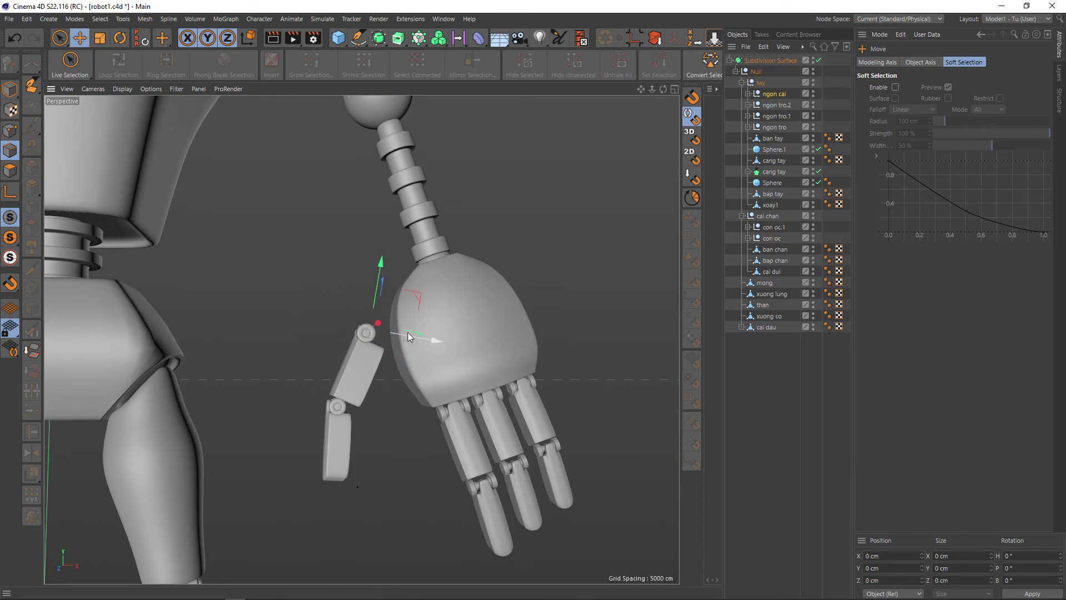
pyautogui.press('w')
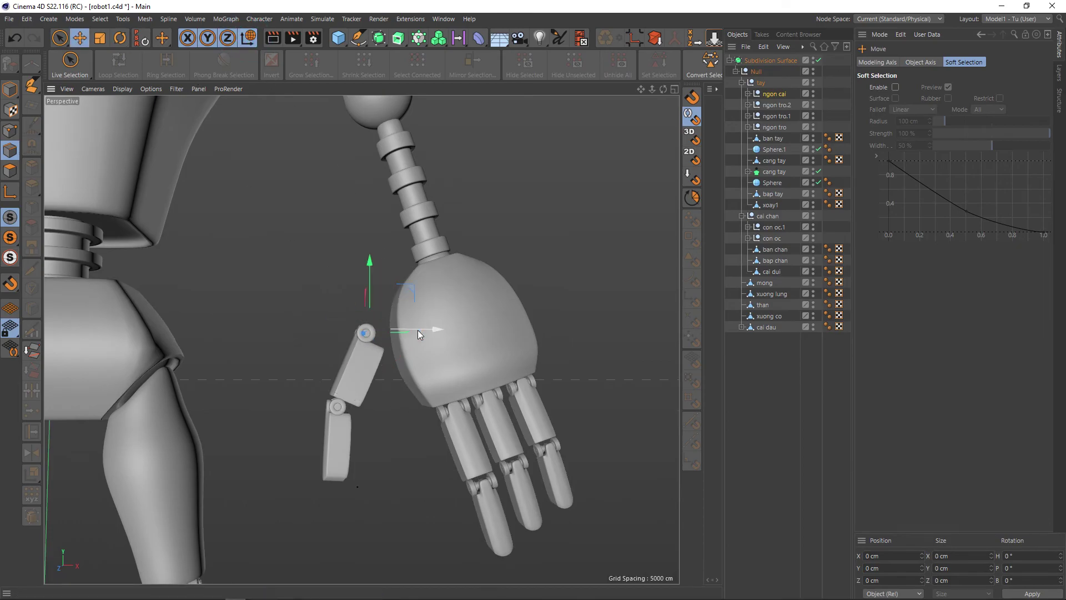
pyautogui.moveTo(418, 330); pyautogui.dragTo(436, 328)
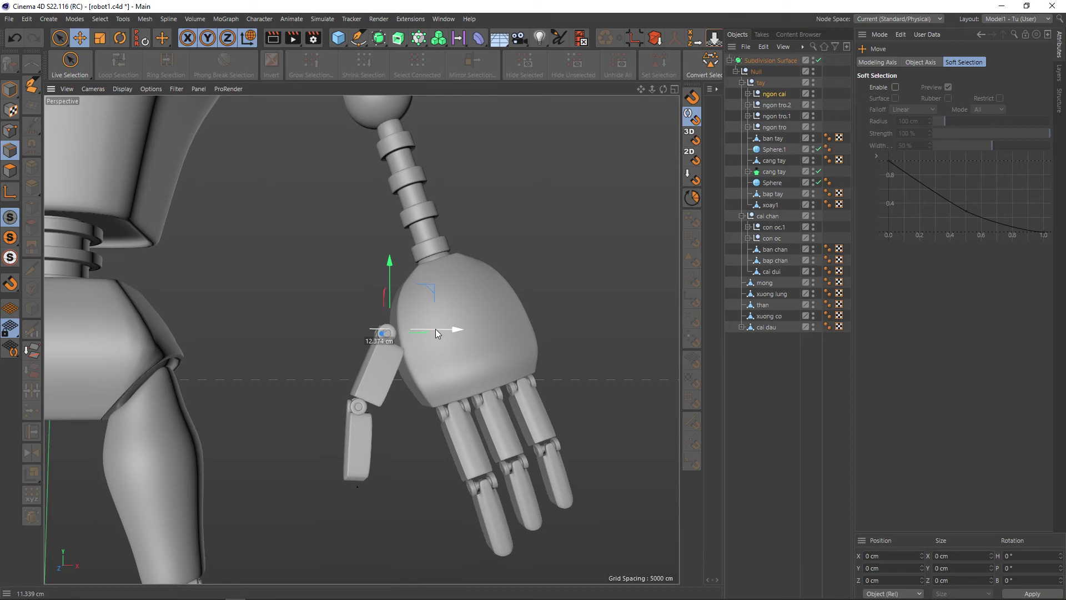
pyautogui.middleClick(435, 337)
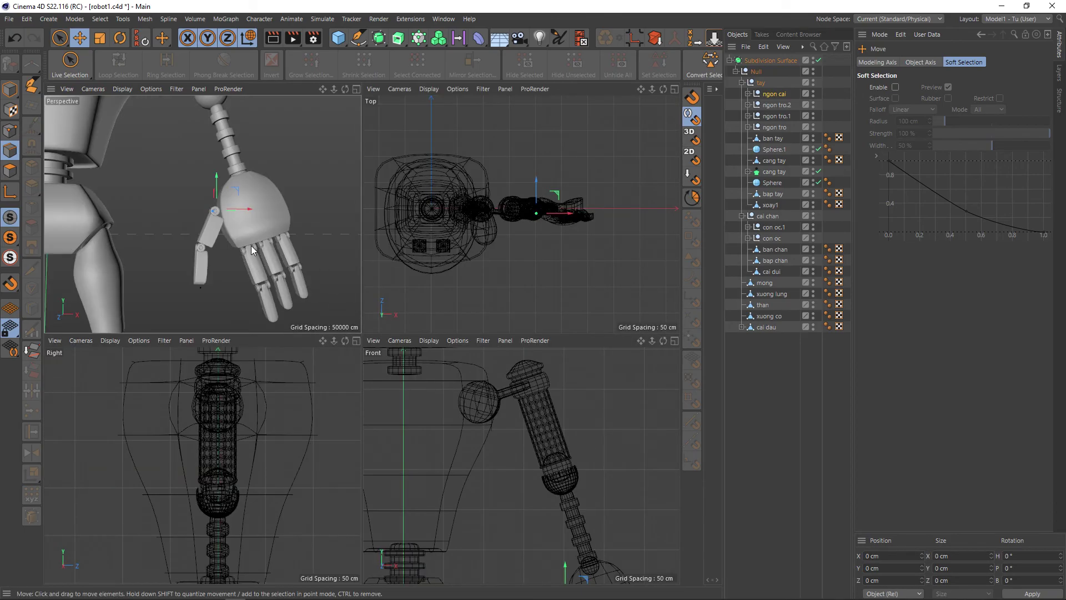
pyautogui.middleClick(251, 246)
pyautogui.moveTo(405, 353)
pyautogui.keyDown('alt'); pyautogui.mouseDown()
pyautogui.moveTo(570, 326)
pyautogui.moveTo(535, 340)
pyautogui.mouseUp(); pyautogui.keyUp('alt')
pyautogui.moveTo(370, 331)
pyautogui.mouseDown()
pyautogui.moveTo(352, 332)
pyautogui.moveTo(409, 374)
pyautogui.moveTo(449, 358)
pyautogui.moveTo(473, 371)
pyautogui.moveTo(404, 347)
pyautogui.mouseUp()
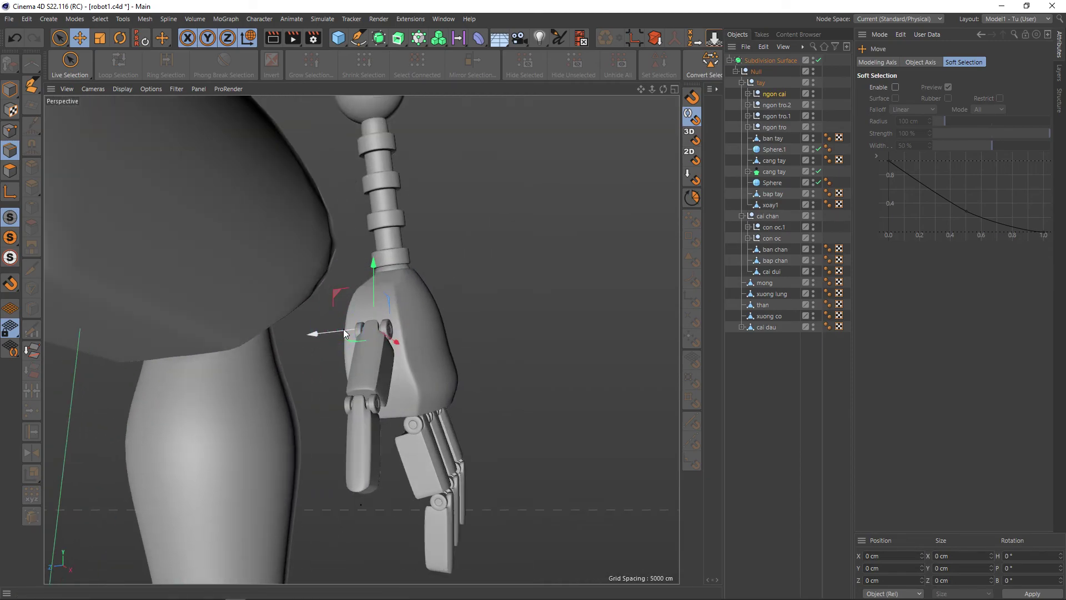
pyautogui.moveTo(344, 329)
pyautogui.mouseDown()
pyautogui.moveTo(355, 379)
pyautogui.moveTo(287, 400)
pyautogui.mouseUp()
pyautogui.moveTo(432, 326); pyautogui.dragTo(436, 325)
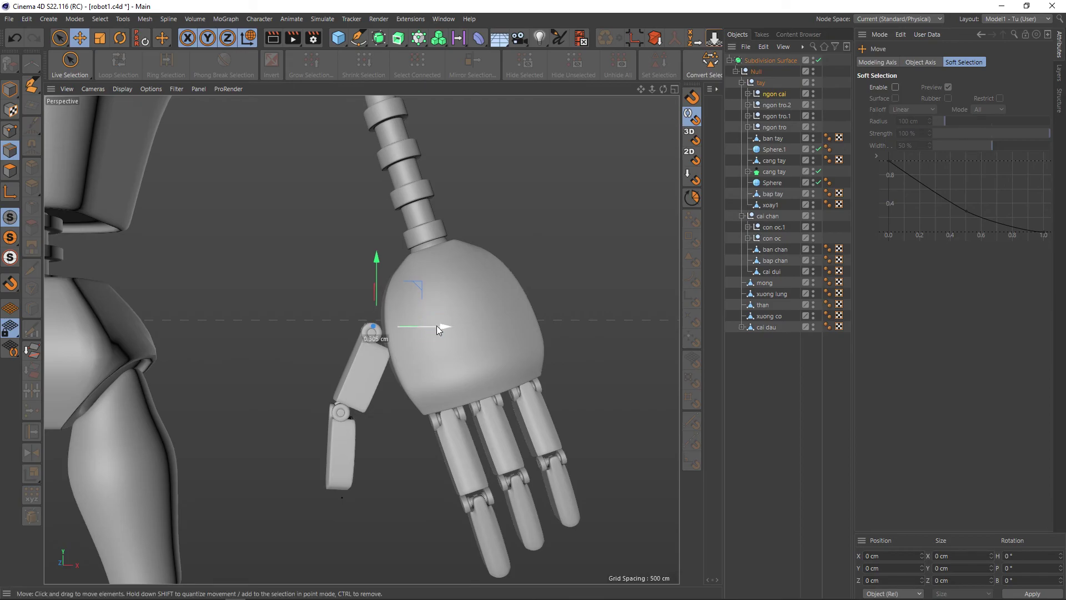
pyautogui.scroll(-2, 426, 386)
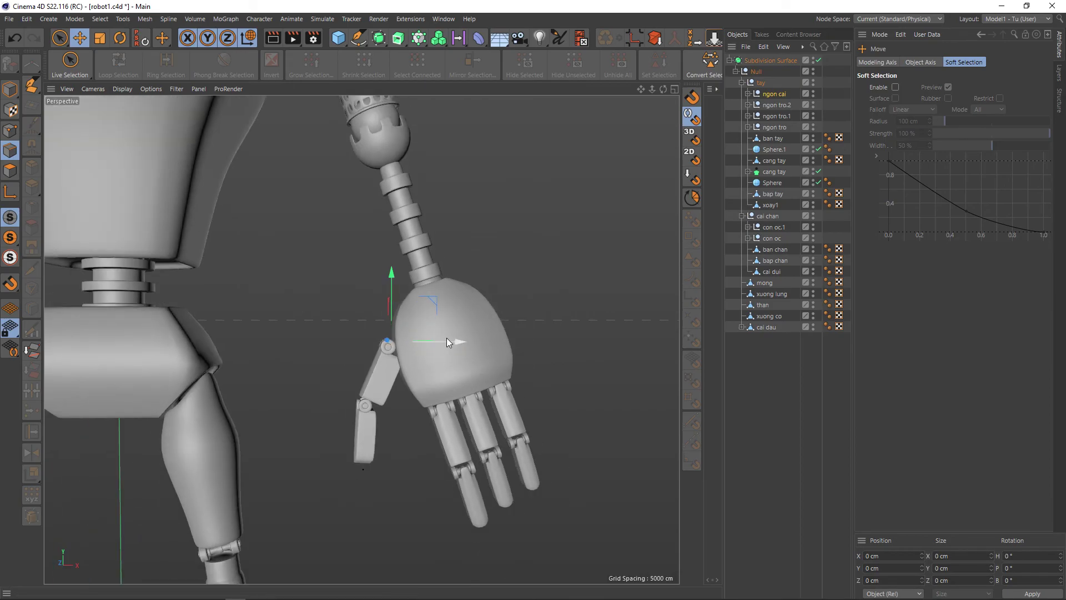
pyautogui.moveTo(446, 342); pyautogui.dragTo(449, 339)
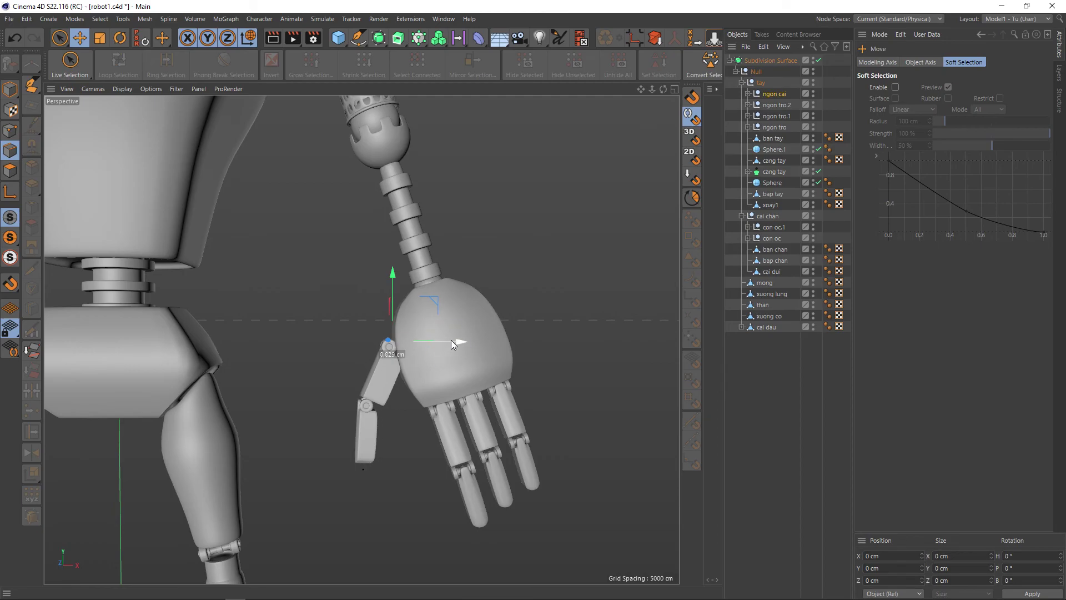
# Step: Tilt the thumb about 9° inward and orbit to check it
pyautogui.press('r')
pyautogui.moveTo(367, 341); pyautogui.dragTo(360, 357)
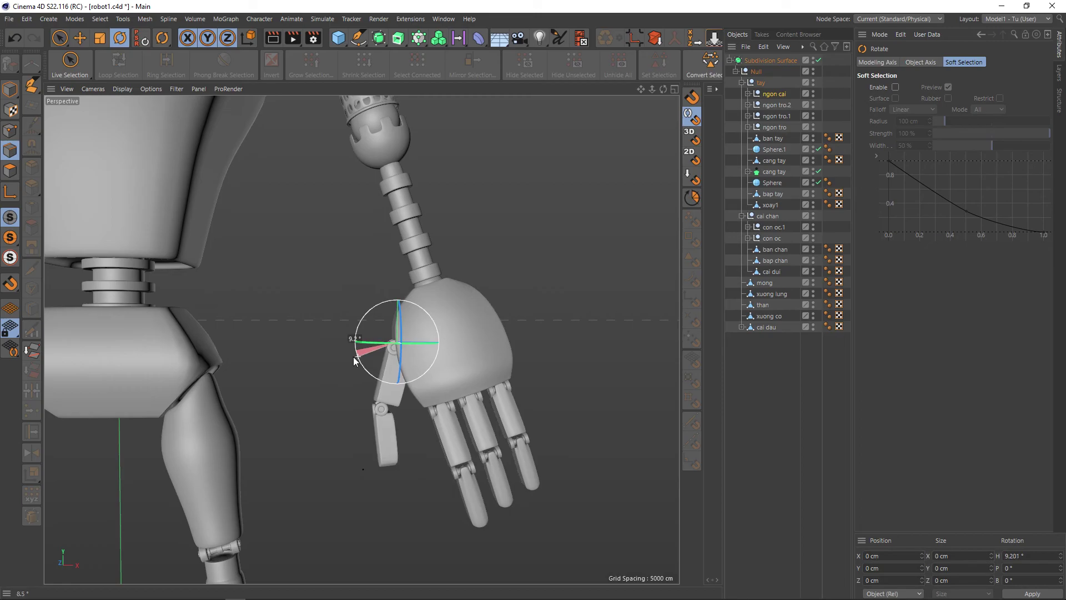
pyautogui.moveTo(359, 357); pyautogui.dragTo(353, 356)
pyautogui.moveTo(470, 405)
pyautogui.keyDown('alt'); pyautogui.mouseDown()
pyautogui.moveTo(410, 412)
pyautogui.moveTo(462, 397)
pyautogui.mouseUp(); pyautogui.keyUp('alt')
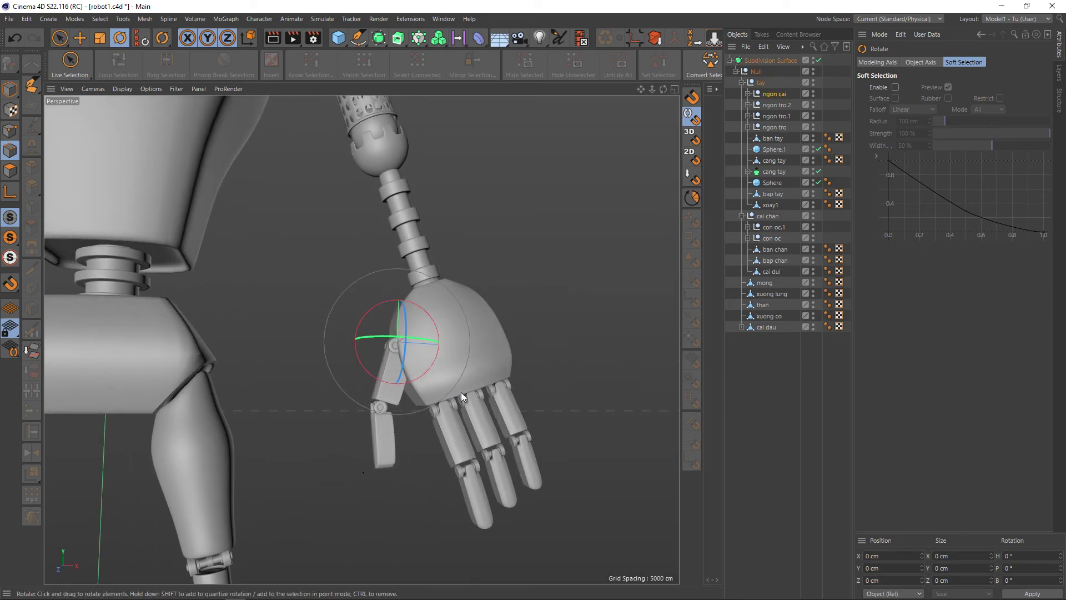
pyautogui.press('t')
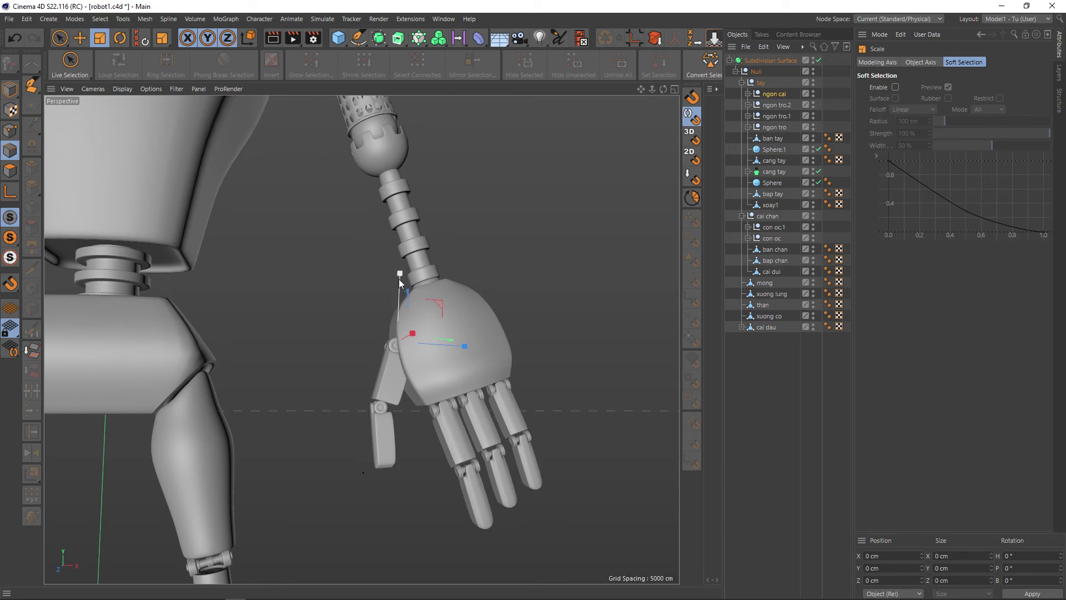
# Step: Scale the thumb to about 84% height and wider along X, orbiting to check its proportions
pyautogui.moveTo(400, 276); pyautogui.dragTo(399, 288)
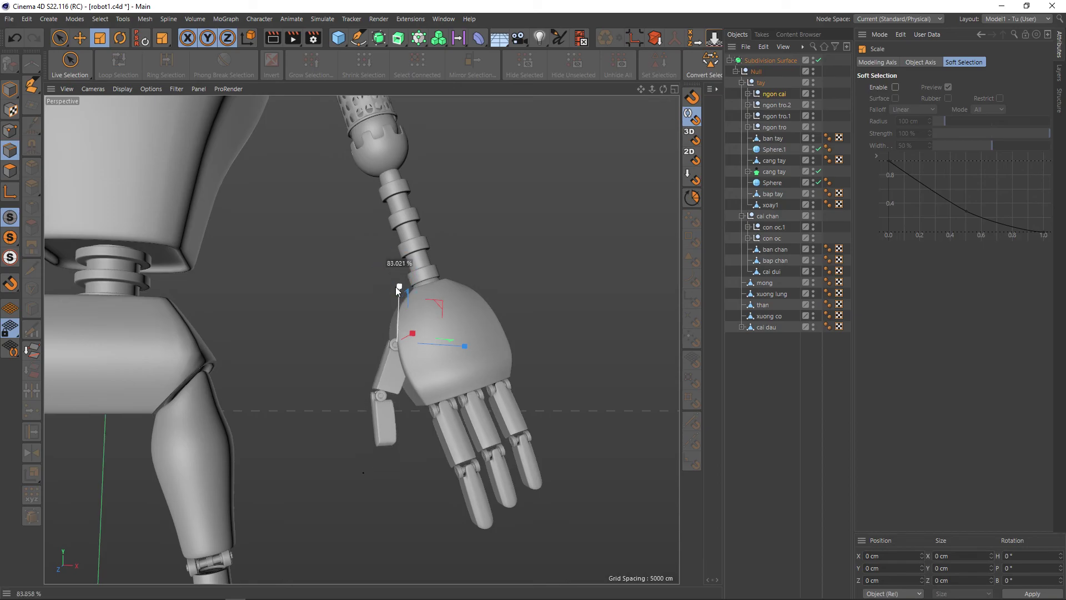
pyautogui.moveTo(398, 289); pyautogui.dragTo(505, 387)
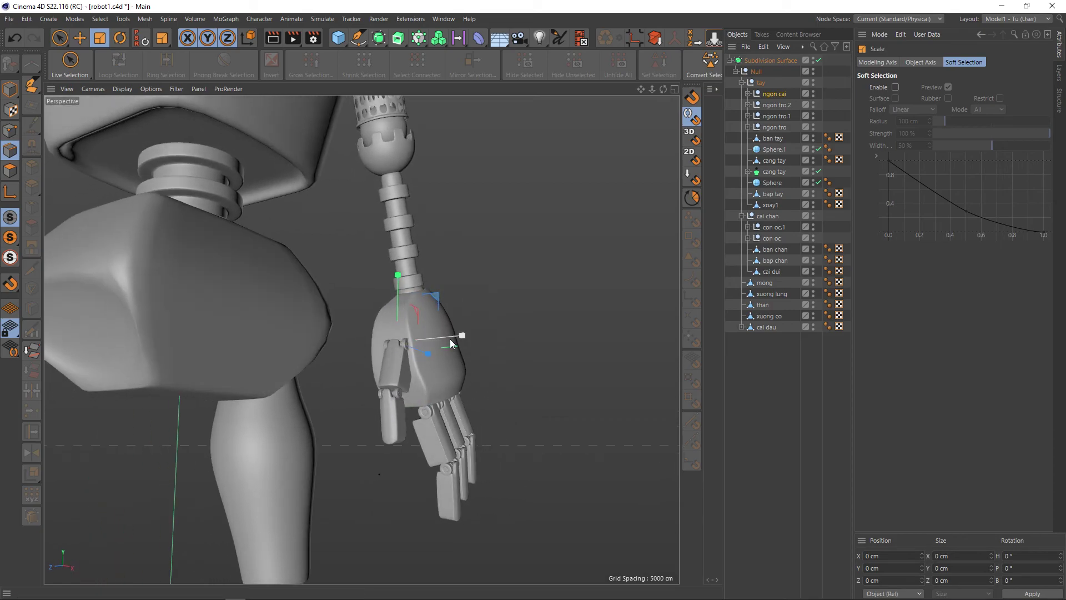
pyautogui.moveTo(447, 336)
pyautogui.mouseDown()
pyautogui.moveTo(515, 356)
pyautogui.moveTo(411, 367)
pyautogui.mouseUp()
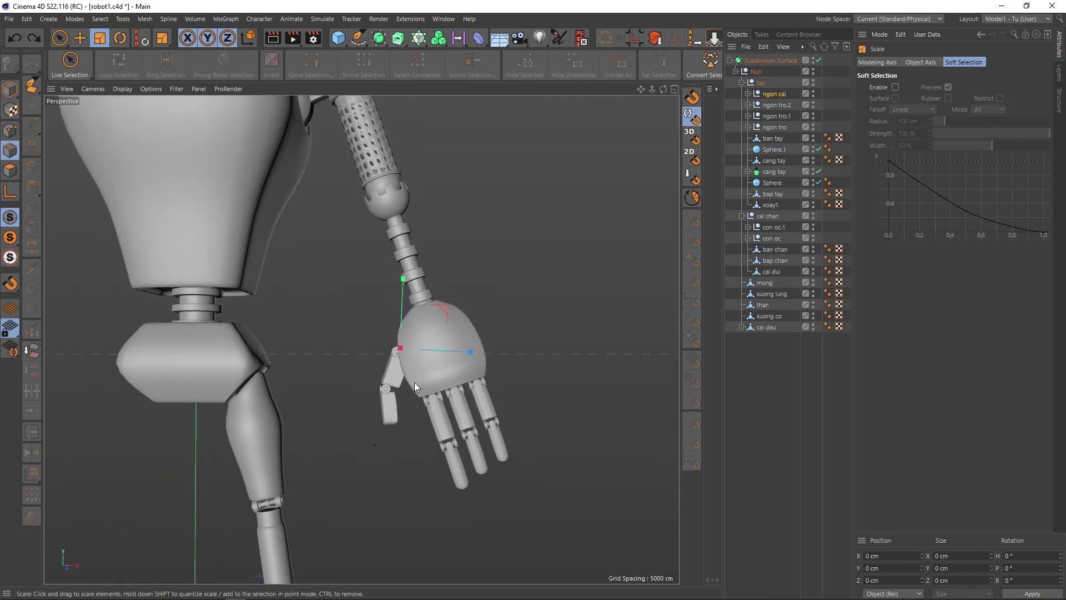
pyautogui.hotkey('ctrl', 'y')
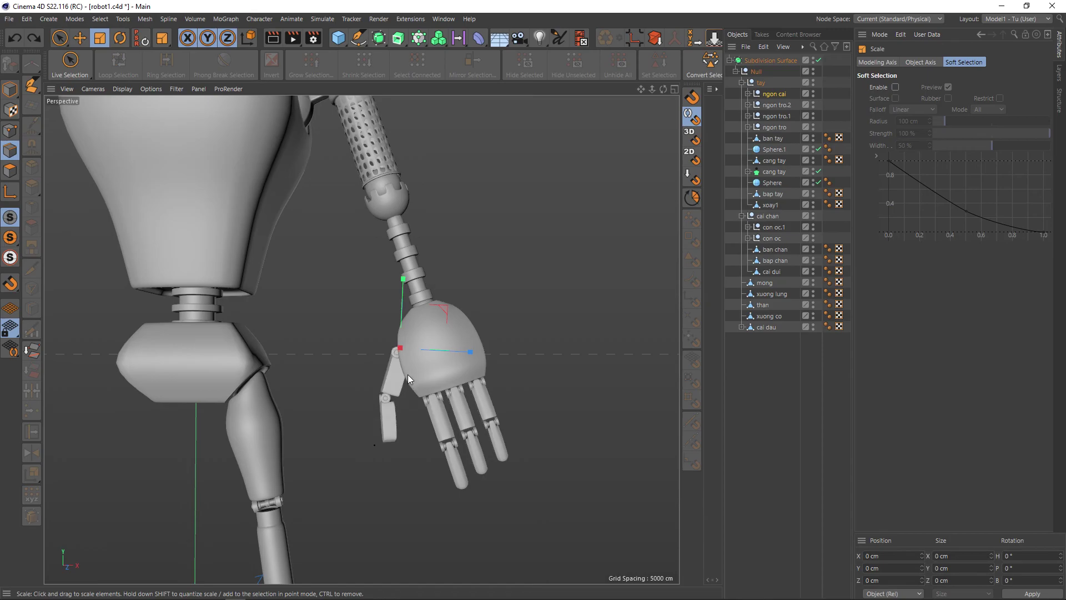
pyautogui.keyDown('alt'); pyautogui.moveTo(407, 374); pyautogui.dragTo(524, 372); pyautogui.keyUp('alt')
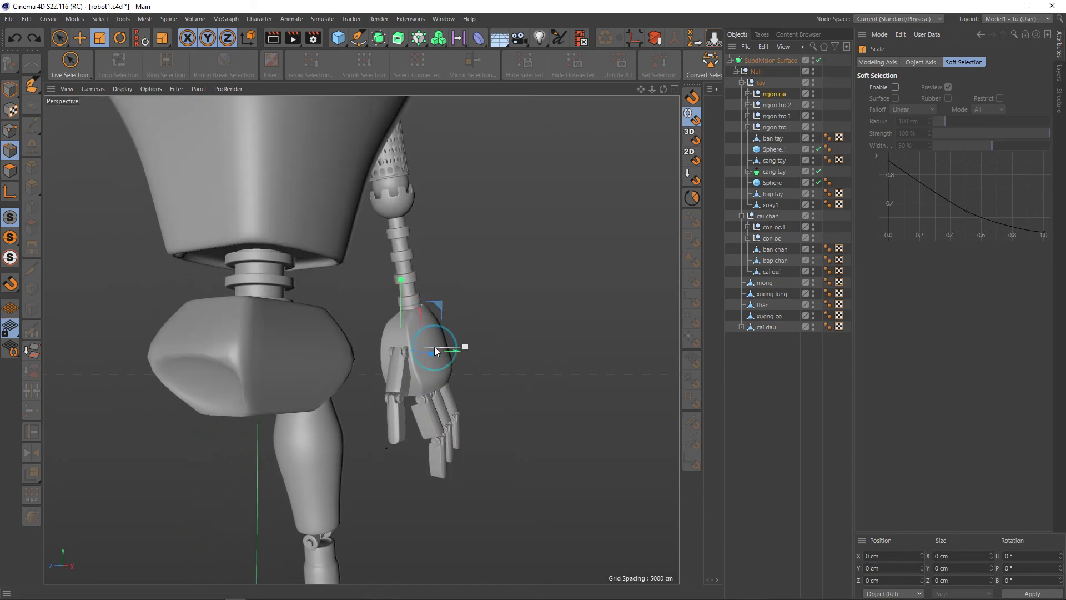
pyautogui.moveTo(435, 350); pyautogui.dragTo(437, 346)
pyautogui.keyDown('alt'); pyautogui.moveTo(517, 355); pyautogui.dragTo(562, 344); pyautogui.keyUp('alt')
pyautogui.moveTo(487, 377)
pyautogui.keyDown('alt'); pyautogui.mouseDown()
pyautogui.moveTo(520, 241)
pyautogui.moveTo(472, 386)
pyautogui.moveTo(501, 387)
pyautogui.moveTo(470, 374)
pyautogui.mouseUp(); pyautogui.keyUp('alt')
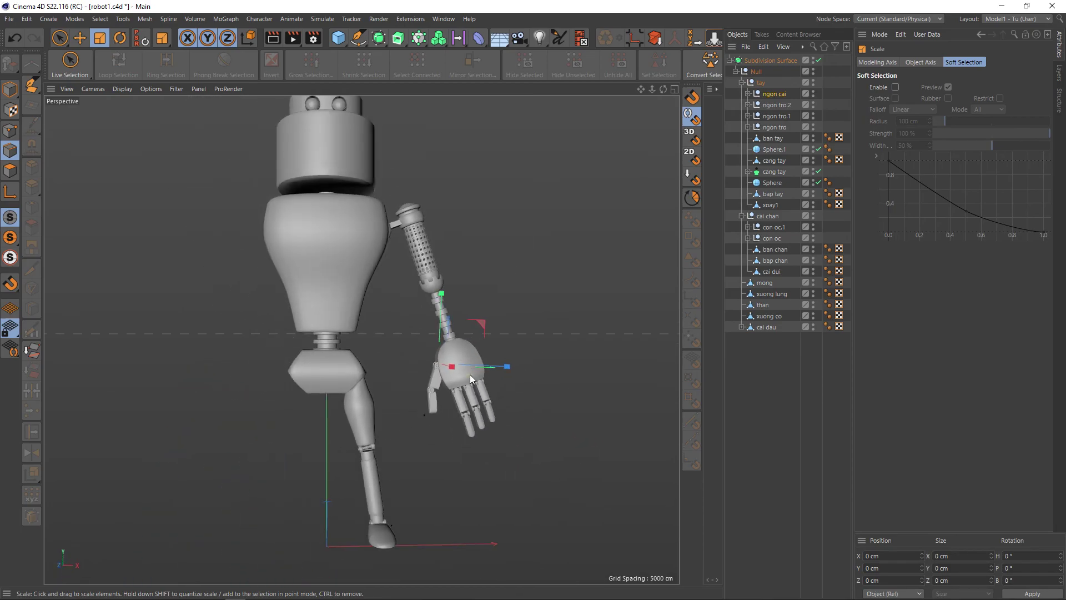
pyautogui.click(743, 83)
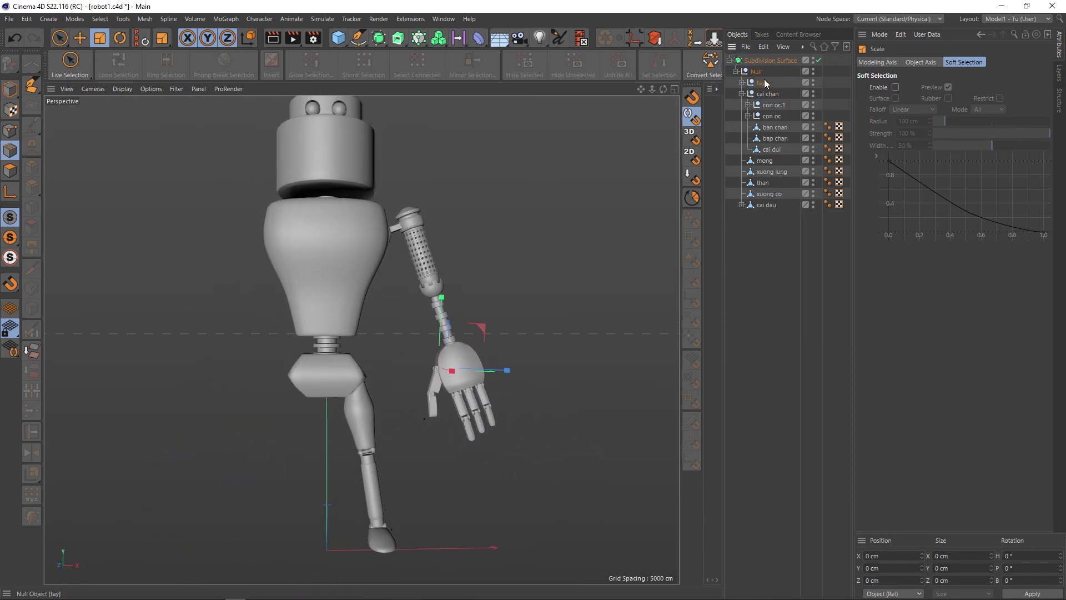
pyautogui.click(813, 82)
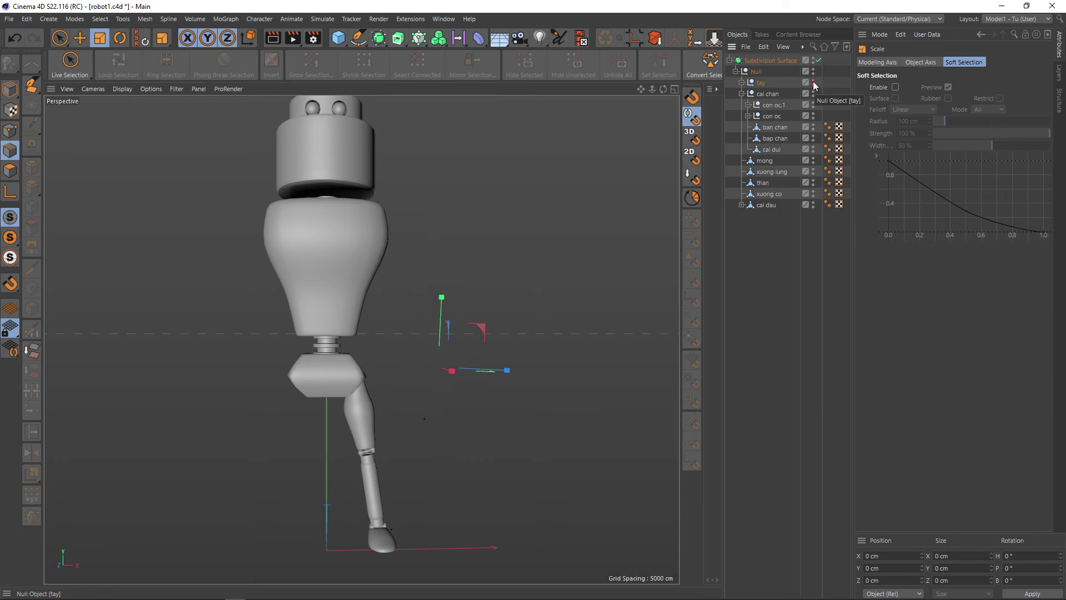
pyautogui.click(813, 82)
pyautogui.moveTo(525, 229)
pyautogui.keyDown('alt'); pyautogui.mouseDown()
pyautogui.moveTo(494, 267)
pyautogui.moveTo(499, 254)
pyautogui.mouseUp(); pyautogui.keyUp('alt')
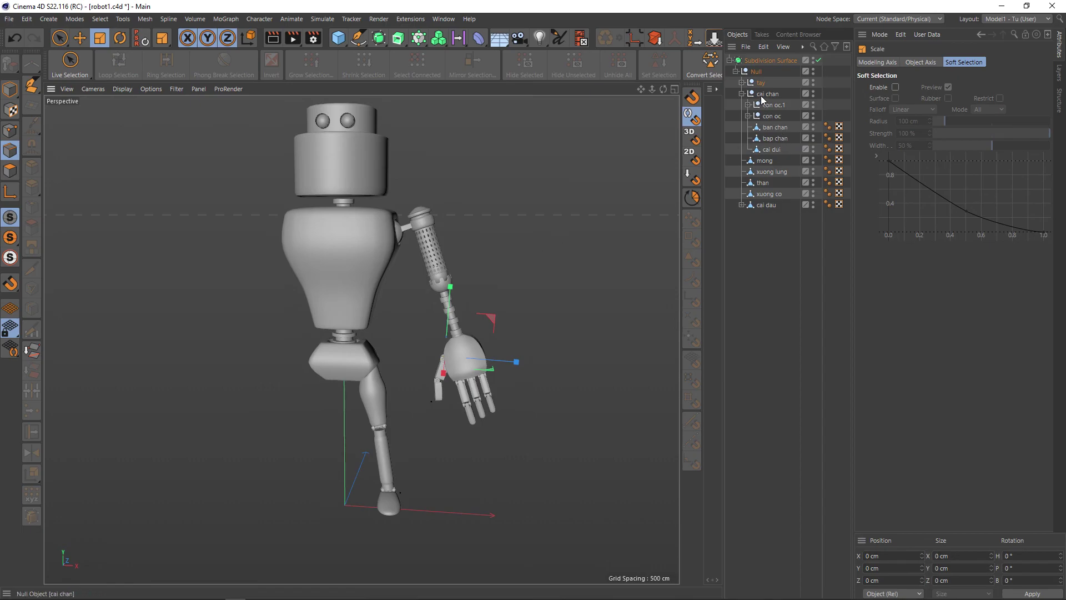
pyautogui.click(814, 93)
pyautogui.click(813, 93)
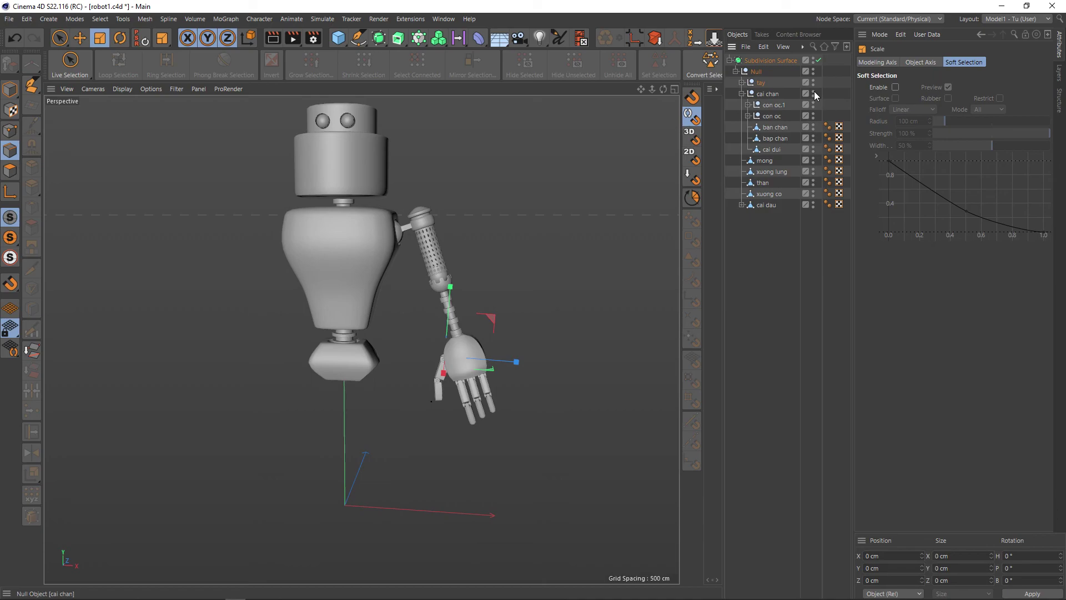
pyautogui.moveTo(490, 257)
pyautogui.keyDown('alt'); pyautogui.mouseDown()
pyautogui.moveTo(570, 309)
pyautogui.moveTo(382, 275)
pyautogui.moveTo(356, 302)
pyautogui.moveTo(418, 306)
pyautogui.moveTo(368, 298)
pyautogui.moveTo(419, 276)
pyautogui.moveTo(555, 293)
pyautogui.moveTo(476, 284)
pyautogui.moveTo(421, 304)
pyautogui.moveTo(445, 296)
pyautogui.moveTo(434, 293)
pyautogui.moveTo(458, 330)
pyautogui.mouseUp(); pyautogui.keyUp('alt')
pyautogui.moveTo(431, 340)
pyautogui.keyDown('alt'); pyautogui.mouseDown()
pyautogui.moveTo(459, 317)
pyautogui.moveTo(455, 285)
pyautogui.moveTo(445, 308)
pyautogui.moveTo(454, 313)
pyautogui.mouseUp(); pyautogui.keyUp('alt')
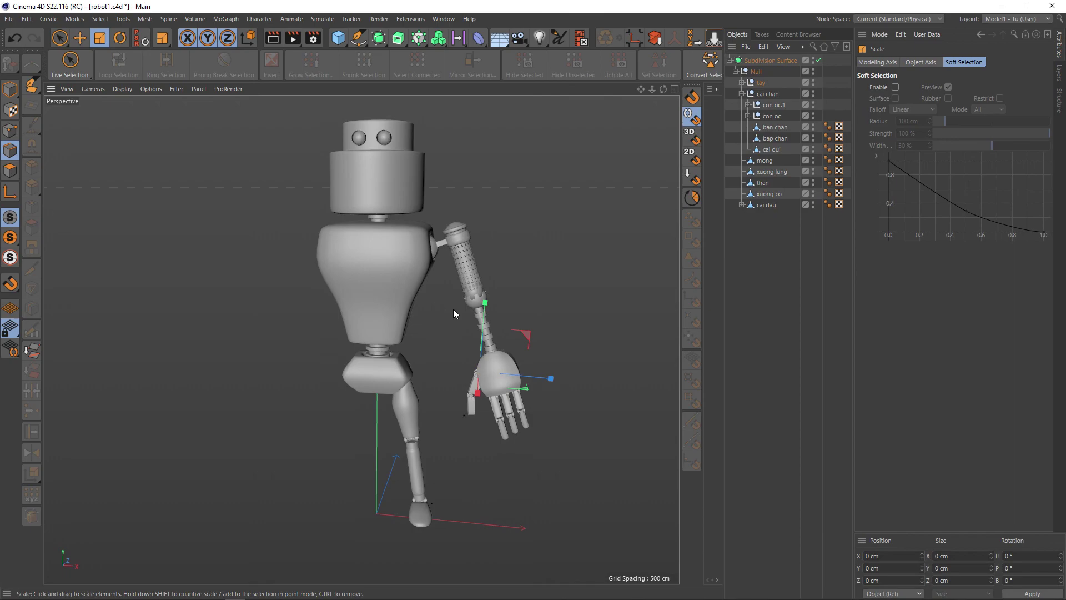
pyautogui.moveTo(425, 293)
pyautogui.keyDown('alt'); pyautogui.mouseDown()
pyautogui.moveTo(416, 281)
pyautogui.moveTo(342, 281)
pyautogui.moveTo(426, 238)
pyautogui.mouseUp(); pyautogui.keyUp('alt')
pyautogui.scroll(2, 425, 239)
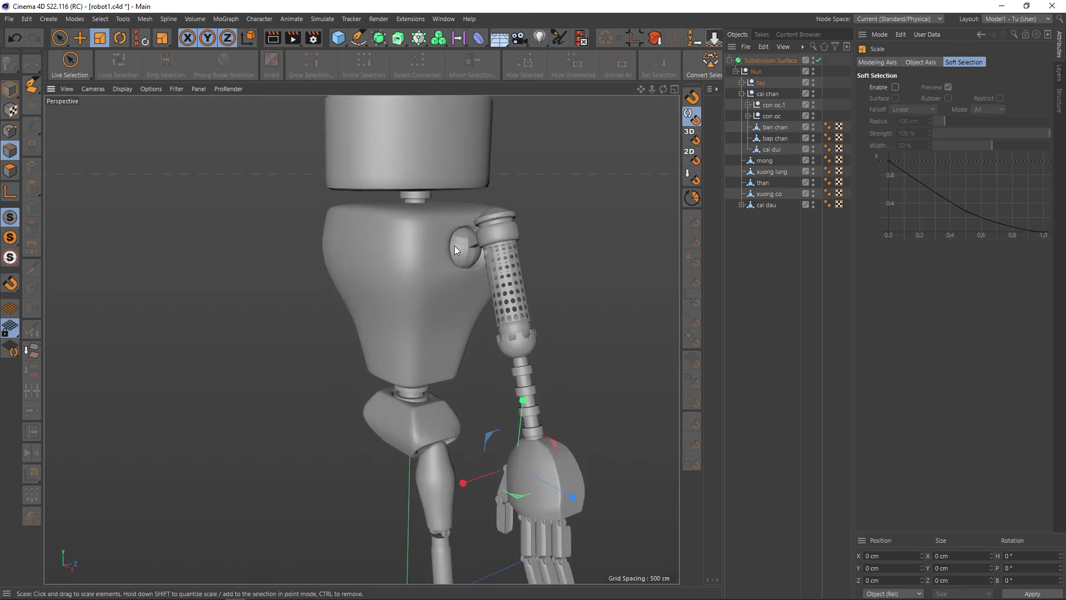
pyautogui.scroll(2, 455, 246)
pyautogui.moveTo(479, 297)
pyautogui.keyDown('alt'); pyautogui.mouseDown()
pyautogui.moveTo(610, 286)
pyautogui.moveTo(532, 300)
pyautogui.moveTo(513, 289)
pyautogui.moveTo(434, 286)
pyautogui.moveTo(500, 250)
pyautogui.mouseUp(); pyautogui.keyUp('alt')
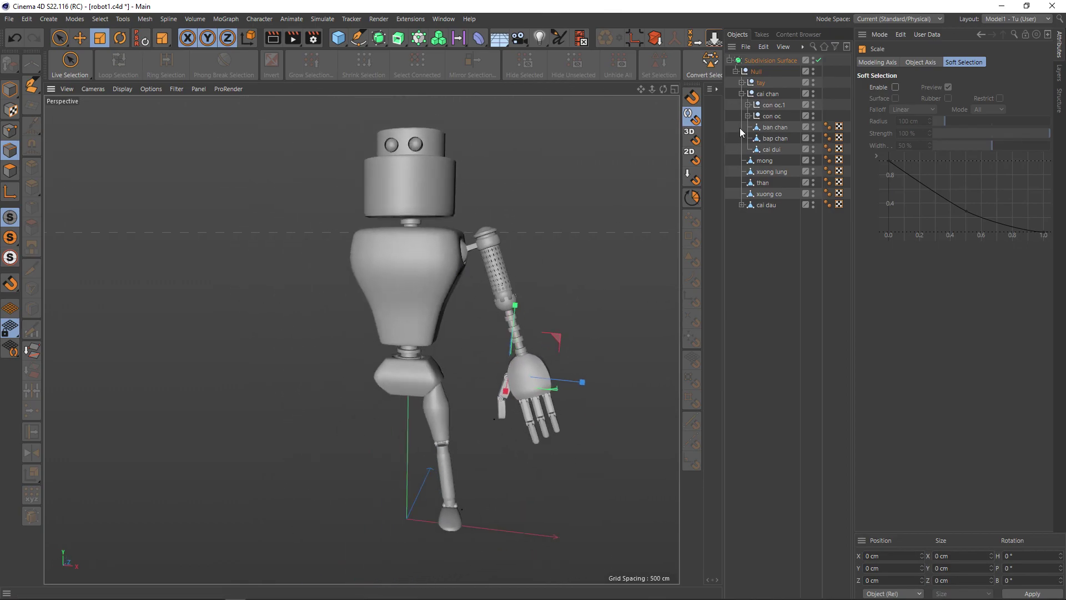
# Step: Collapse the cai chan group and click through xuong lung, than, xuong co and cai dau
pyautogui.click(742, 93)
pyautogui.click(742, 94)
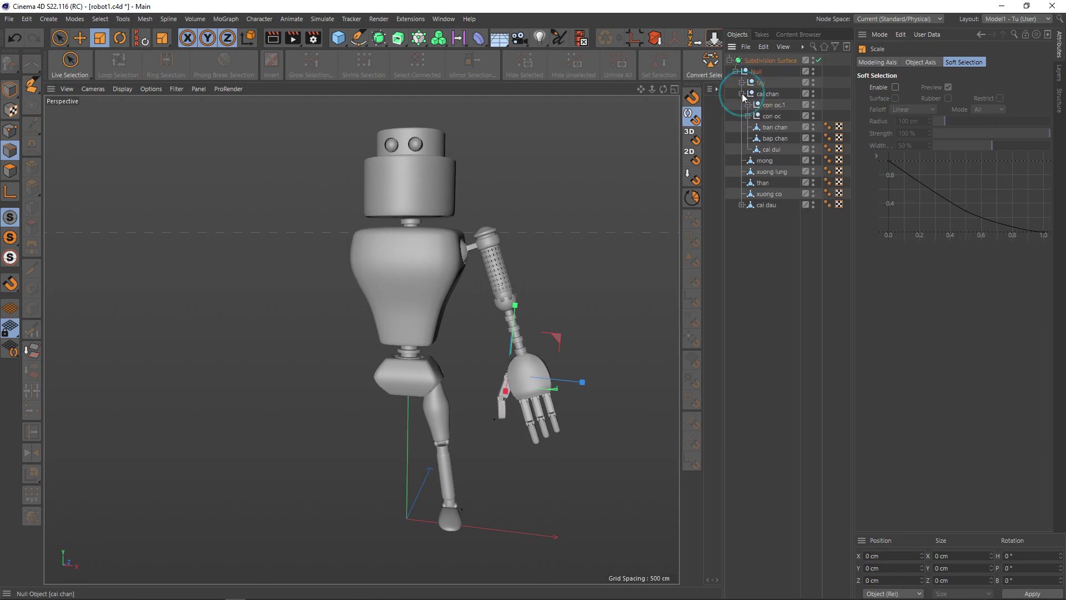
pyautogui.click(764, 116)
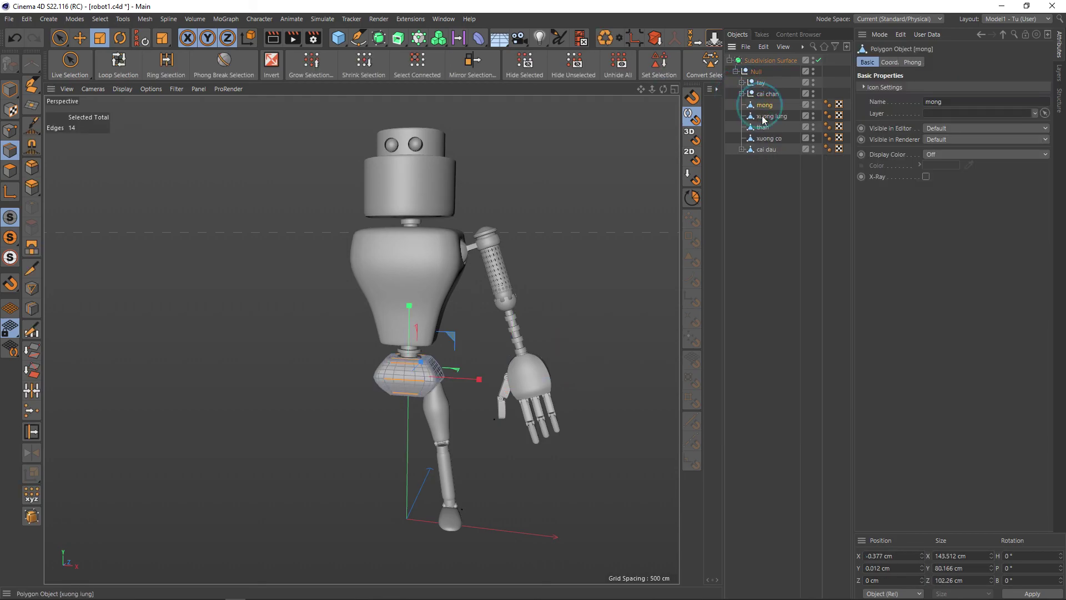
pyautogui.click(761, 131)
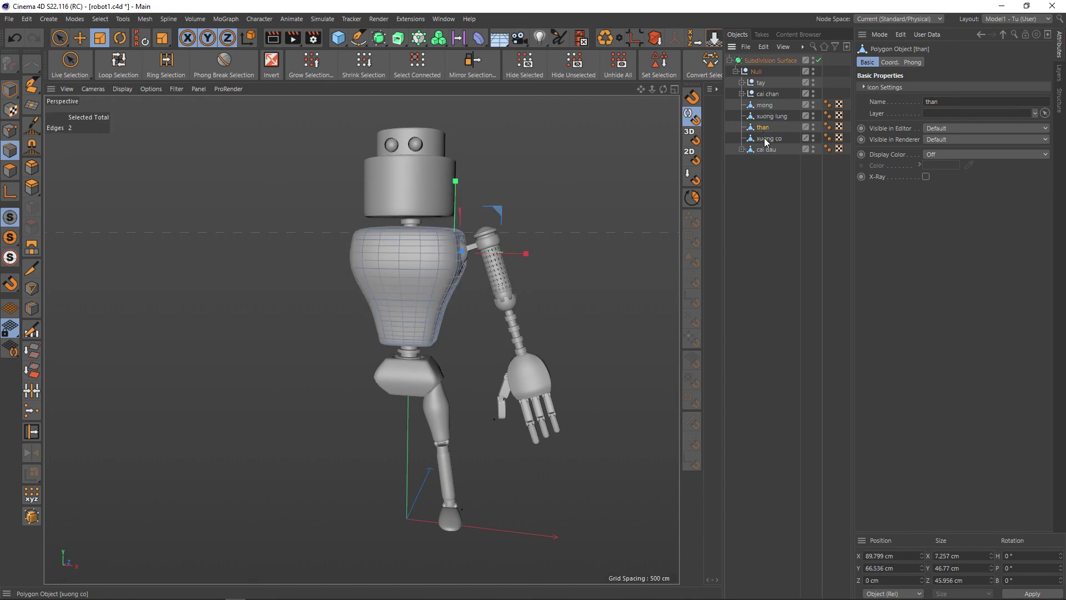
pyautogui.click(764, 138)
pyautogui.click(766, 148)
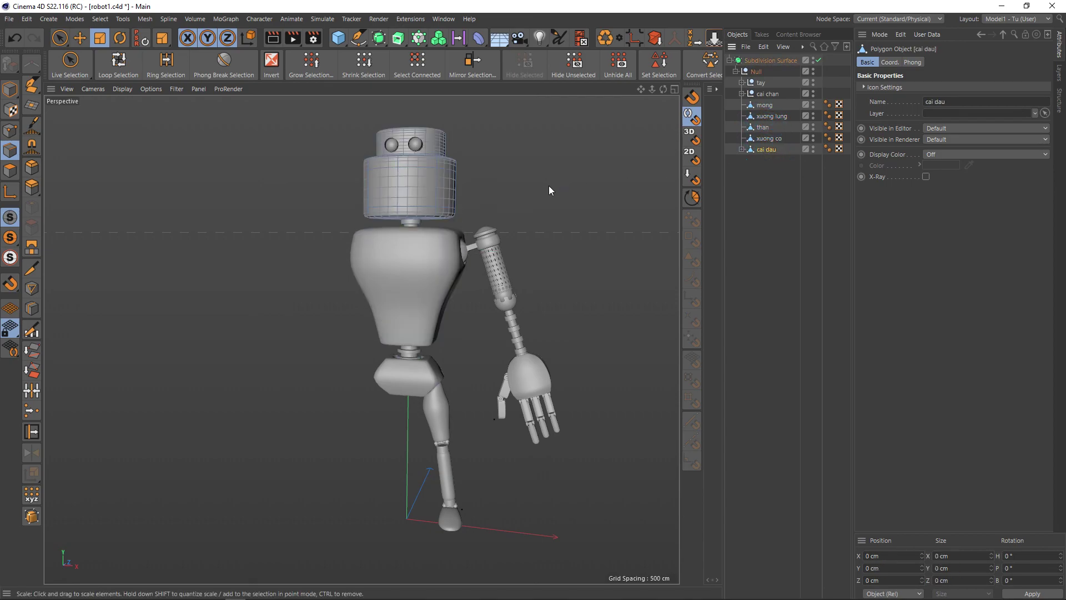
# Step: Render the viewport with Ctrl+R and place the robot.png reference photo beside it
pyautogui.moveTo(549, 185)
pyautogui.keyDown('alt'); pyautogui.mouseDown()
pyautogui.moveTo(515, 214)
pyautogui.moveTo(553, 194)
pyautogui.moveTo(407, 202)
pyautogui.mouseUp(); pyautogui.keyUp('alt')
pyautogui.hotkey('ctrl', 'r')
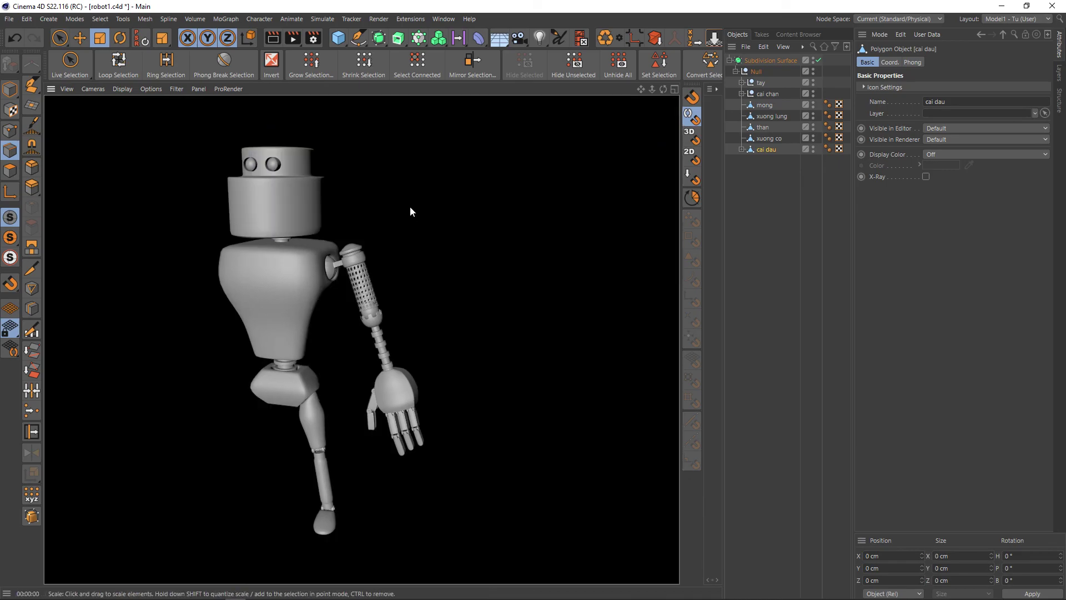
pyautogui.moveTo(1065, 70); pyautogui.dragTo(723, 64)
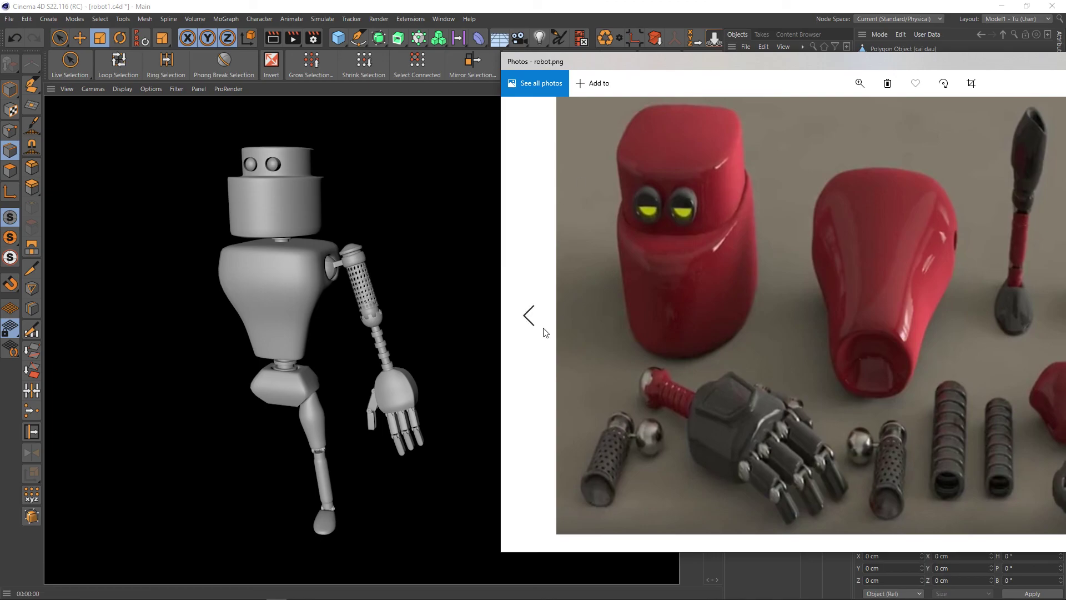
# Step: Switch the Photos viewer to the robot1.PNG reference and shift its window slightly left
pyautogui.click(530, 316)
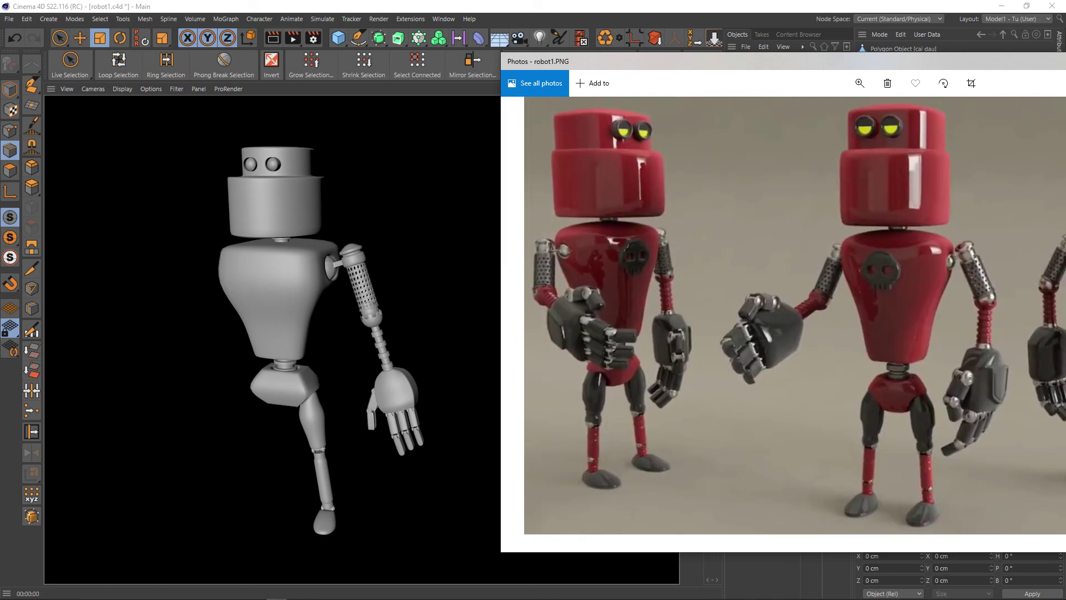
pyautogui.moveTo(937, 67); pyautogui.dragTo(882, 72)
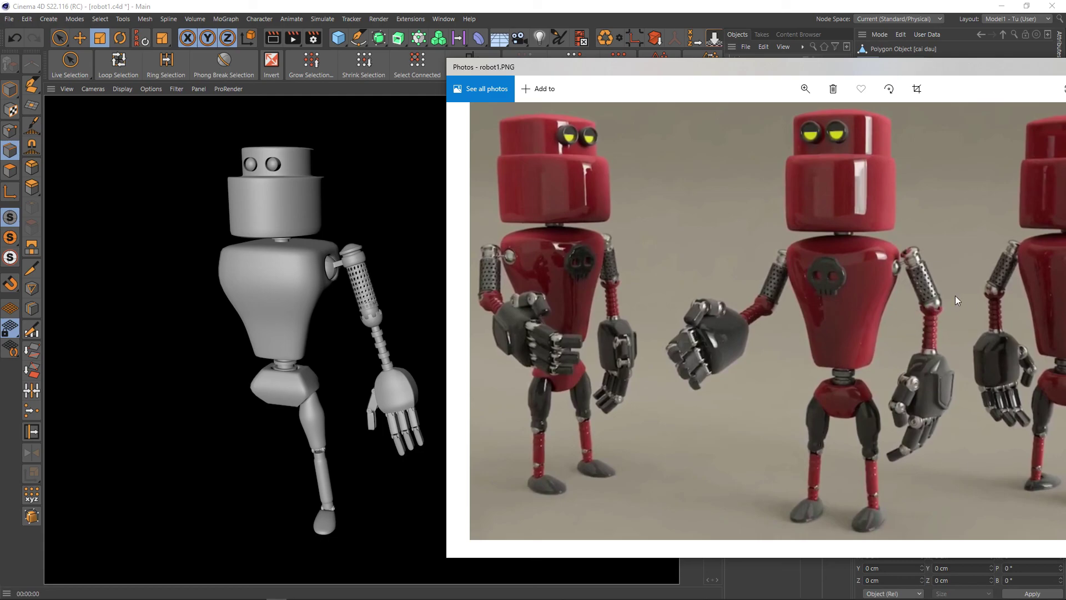
# Step: Close the reference photo window and zoom in on the Cinema 4D viewport
pyautogui.hotkey('alt', 'F4')
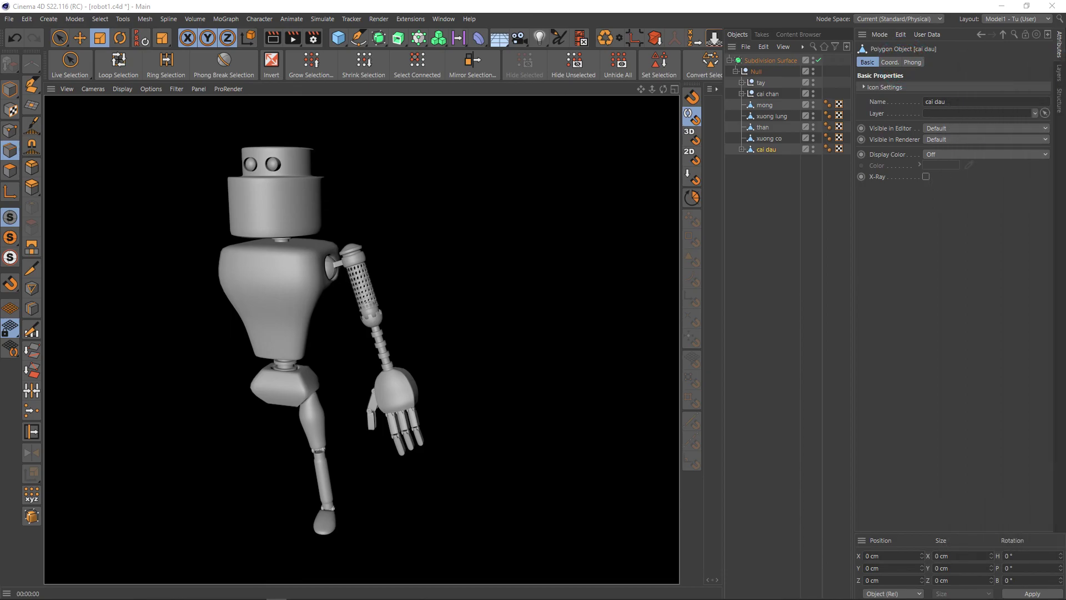
pyautogui.scroll(3, 373, 336)
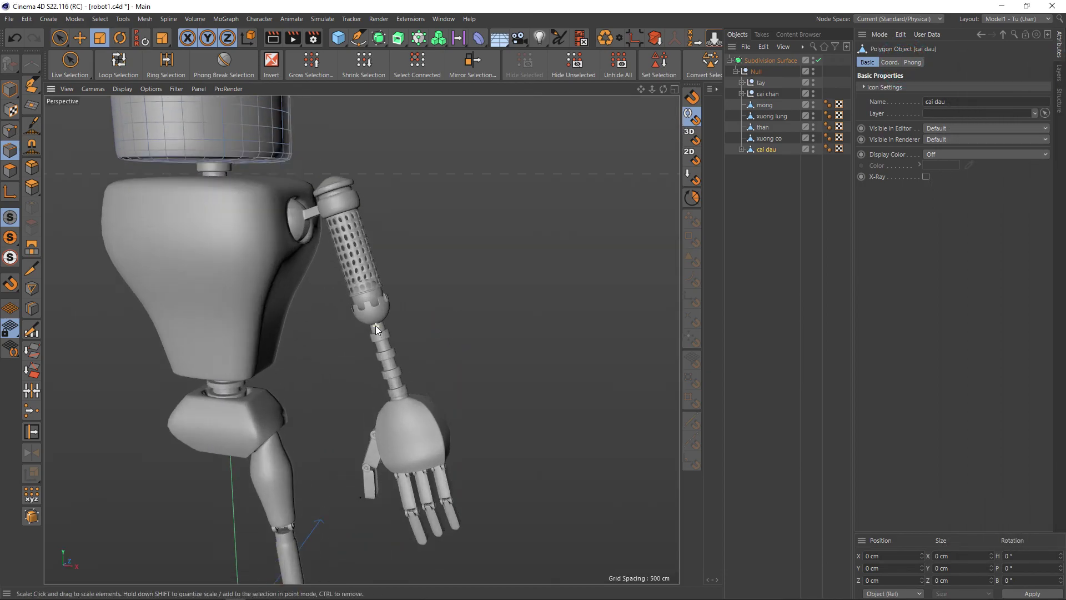
pyautogui.scroll(2, 411, 356)
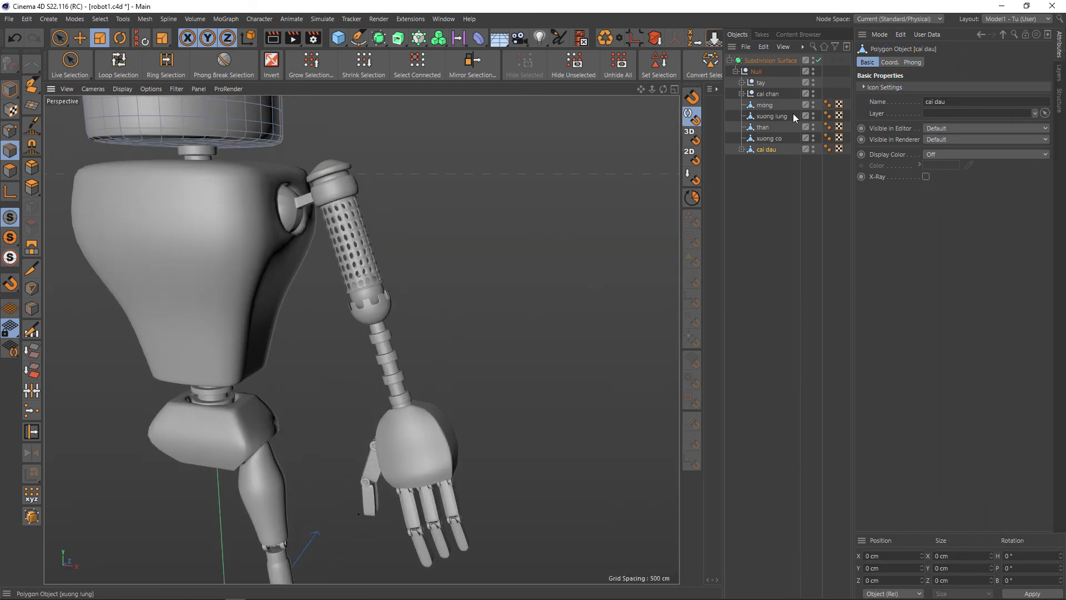
# Step: Expand the tay group, review ngon tro.2, ban tay, cang tay and its cloth surface, then collapse it
pyautogui.click(762, 85)
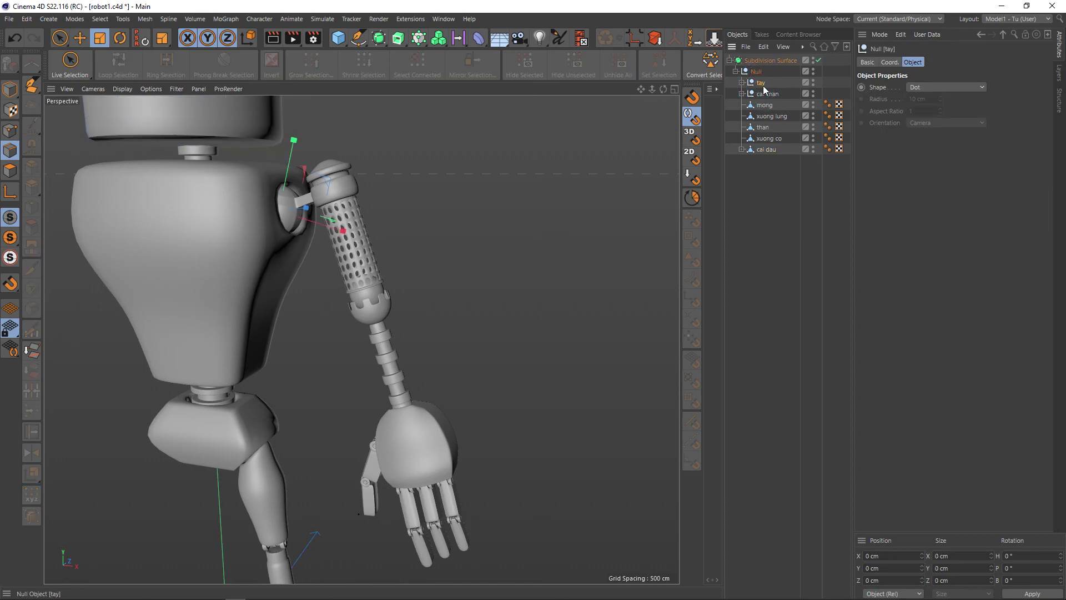
pyautogui.click(743, 83)
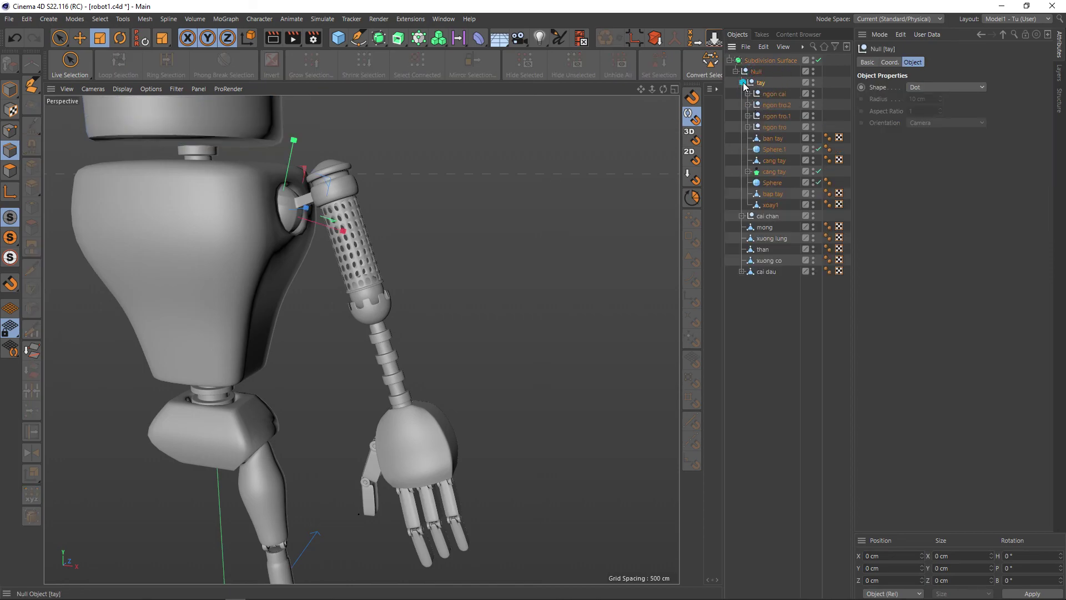
pyautogui.click(776, 105)
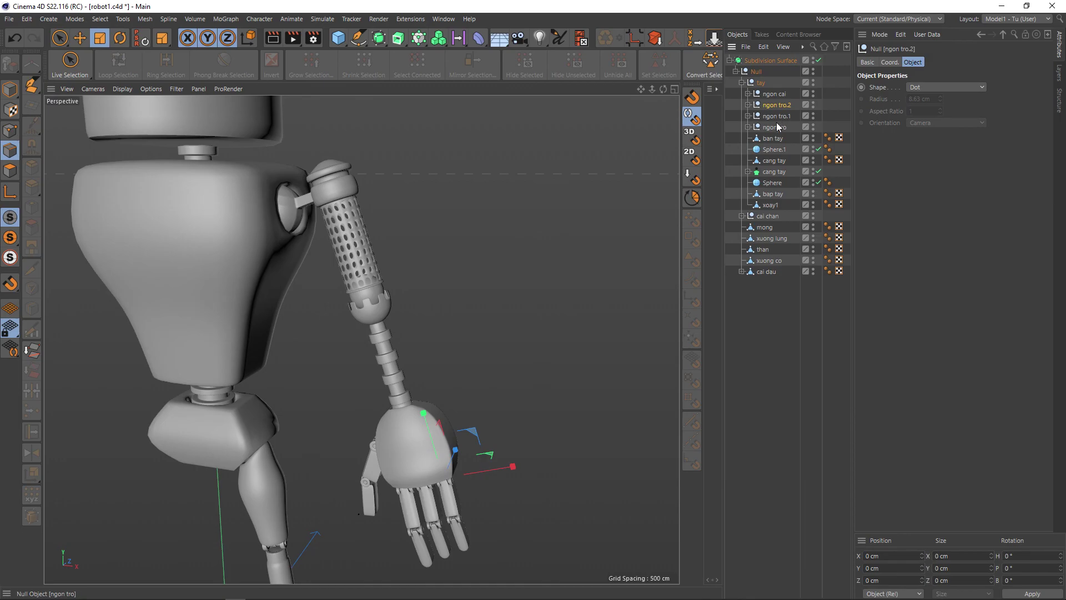
pyautogui.click(775, 139)
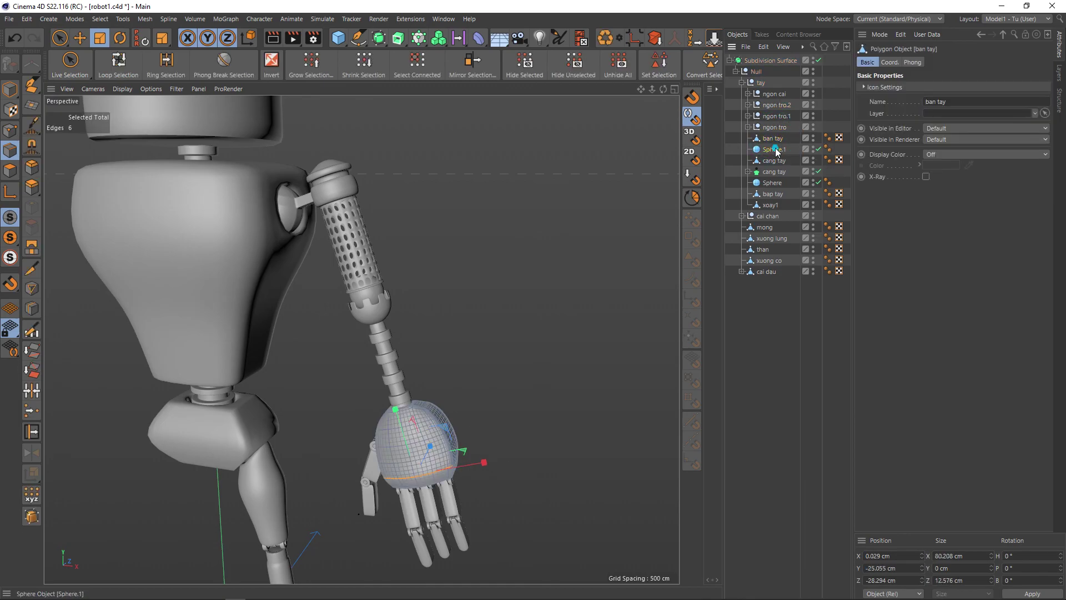
pyautogui.click(775, 160)
pyautogui.click(773, 171)
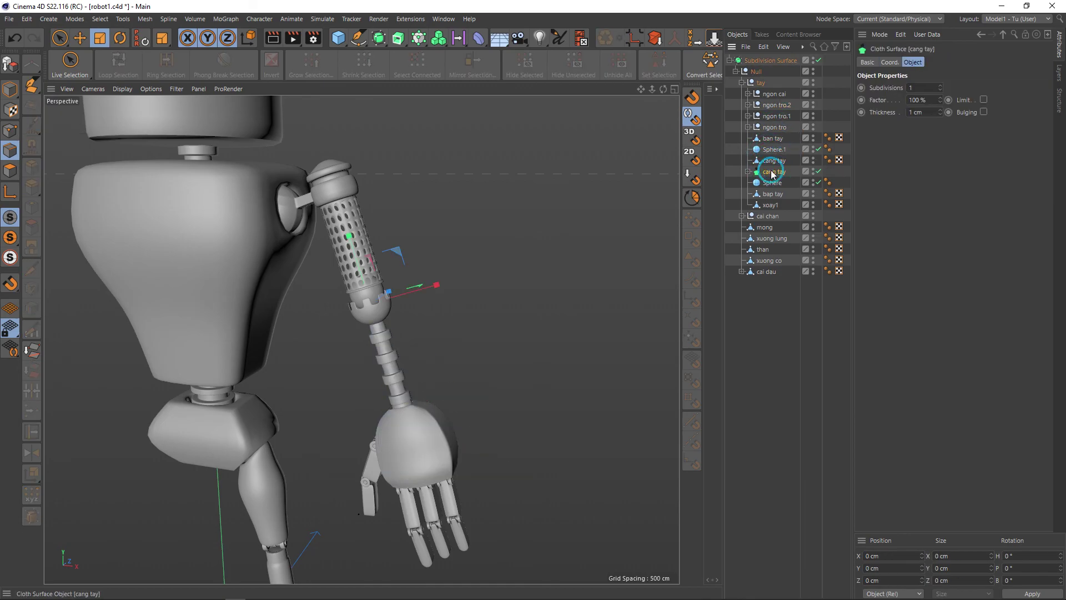
pyautogui.click(742, 83)
# Step: Zoom out and orbit to frame the whole robot from the front
pyautogui.scroll(-2, 253, 323)
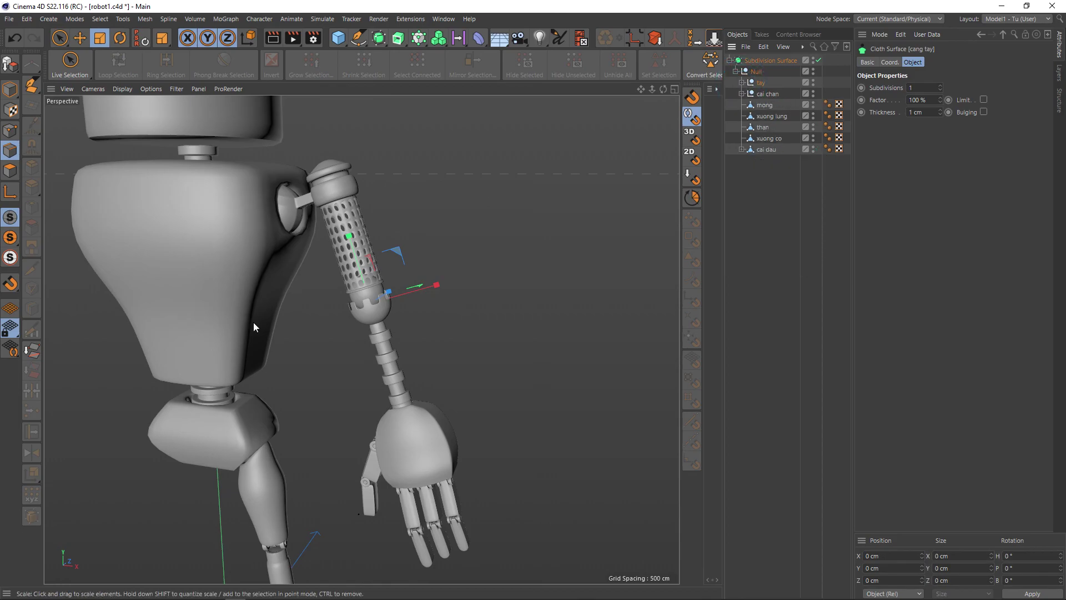
pyautogui.scroll(-2, 331, 334)
pyautogui.scroll(-2, 329, 336)
pyautogui.scroll(-2, 360, 349)
pyautogui.moveTo(360, 348)
pyautogui.keyDown('alt'); pyautogui.mouseDown()
pyautogui.moveTo(390, 357)
pyautogui.moveTo(338, 344)
pyautogui.moveTo(362, 338)
pyautogui.moveTo(359, 323)
pyautogui.mouseUp(); pyautogui.keyUp('alt')
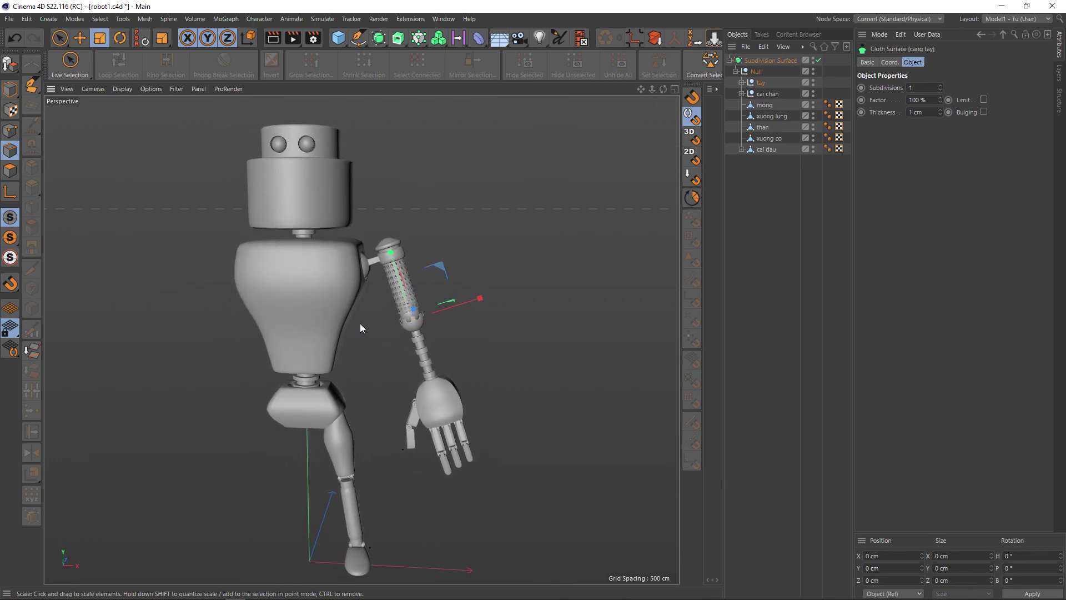